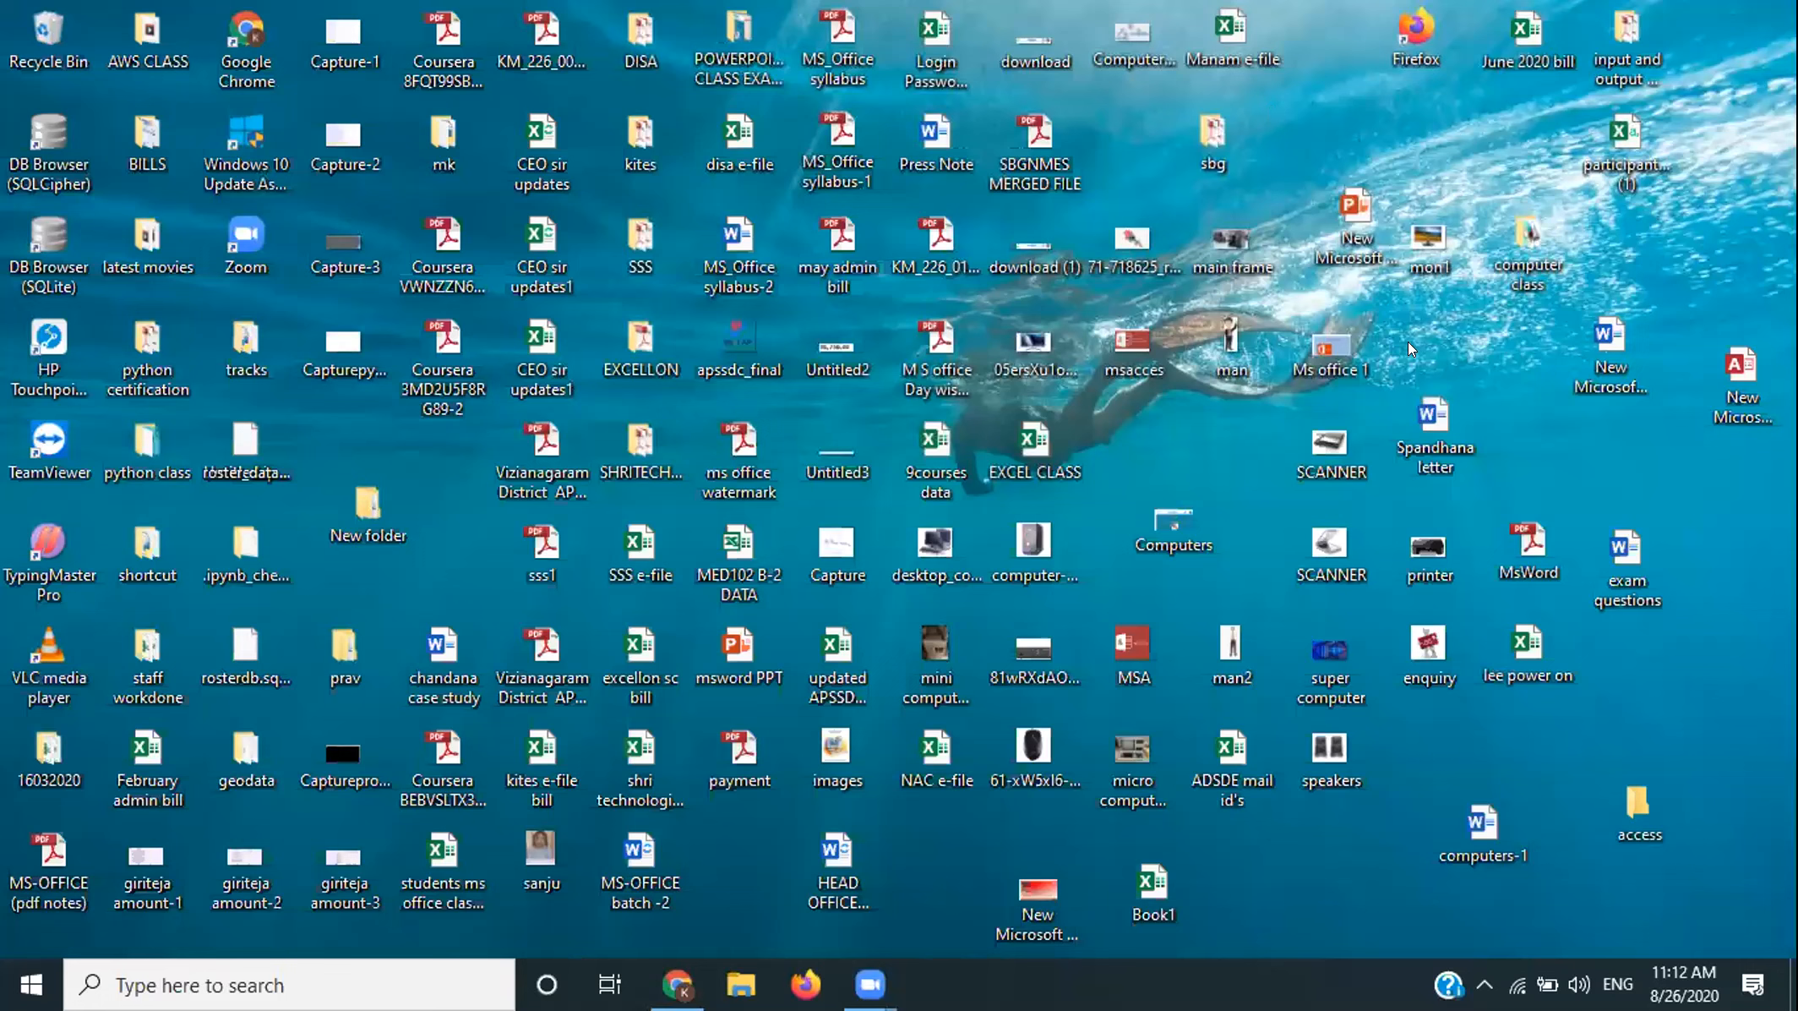
- Create 'New Microsoft Access Database (2)' on the desktop and open it in Access
right_click(1438, 401)
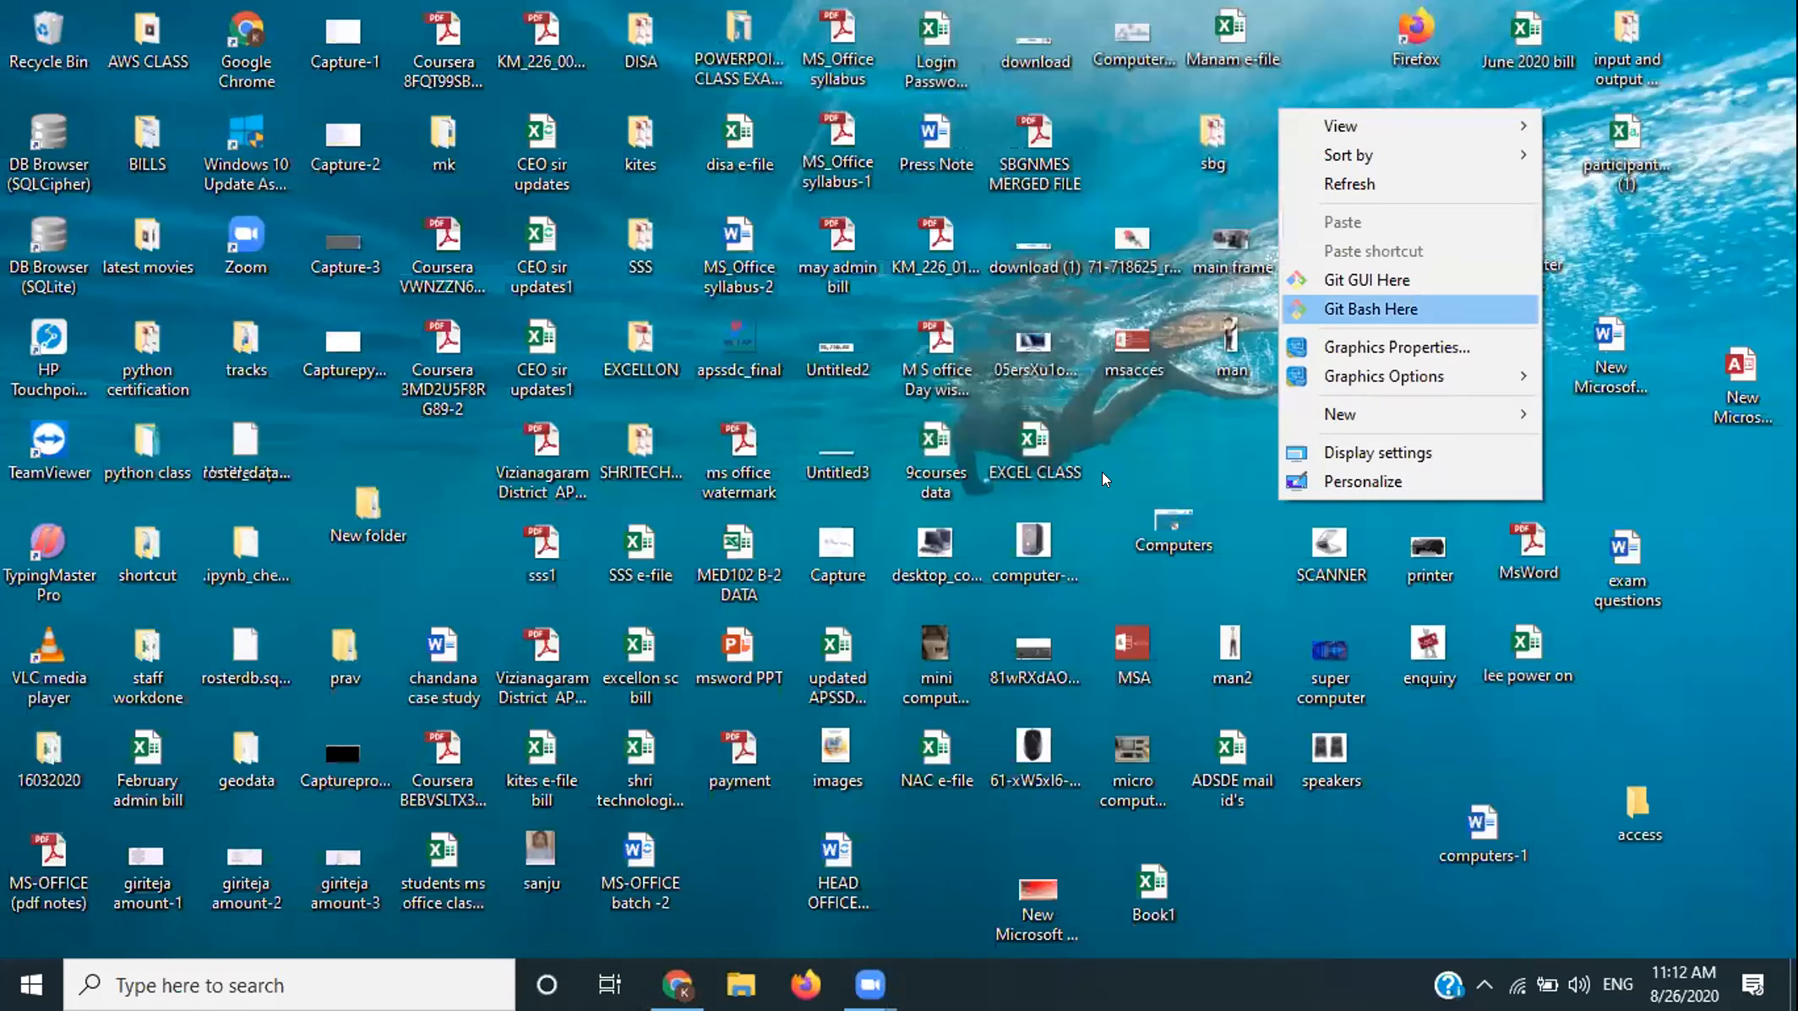
key("w")
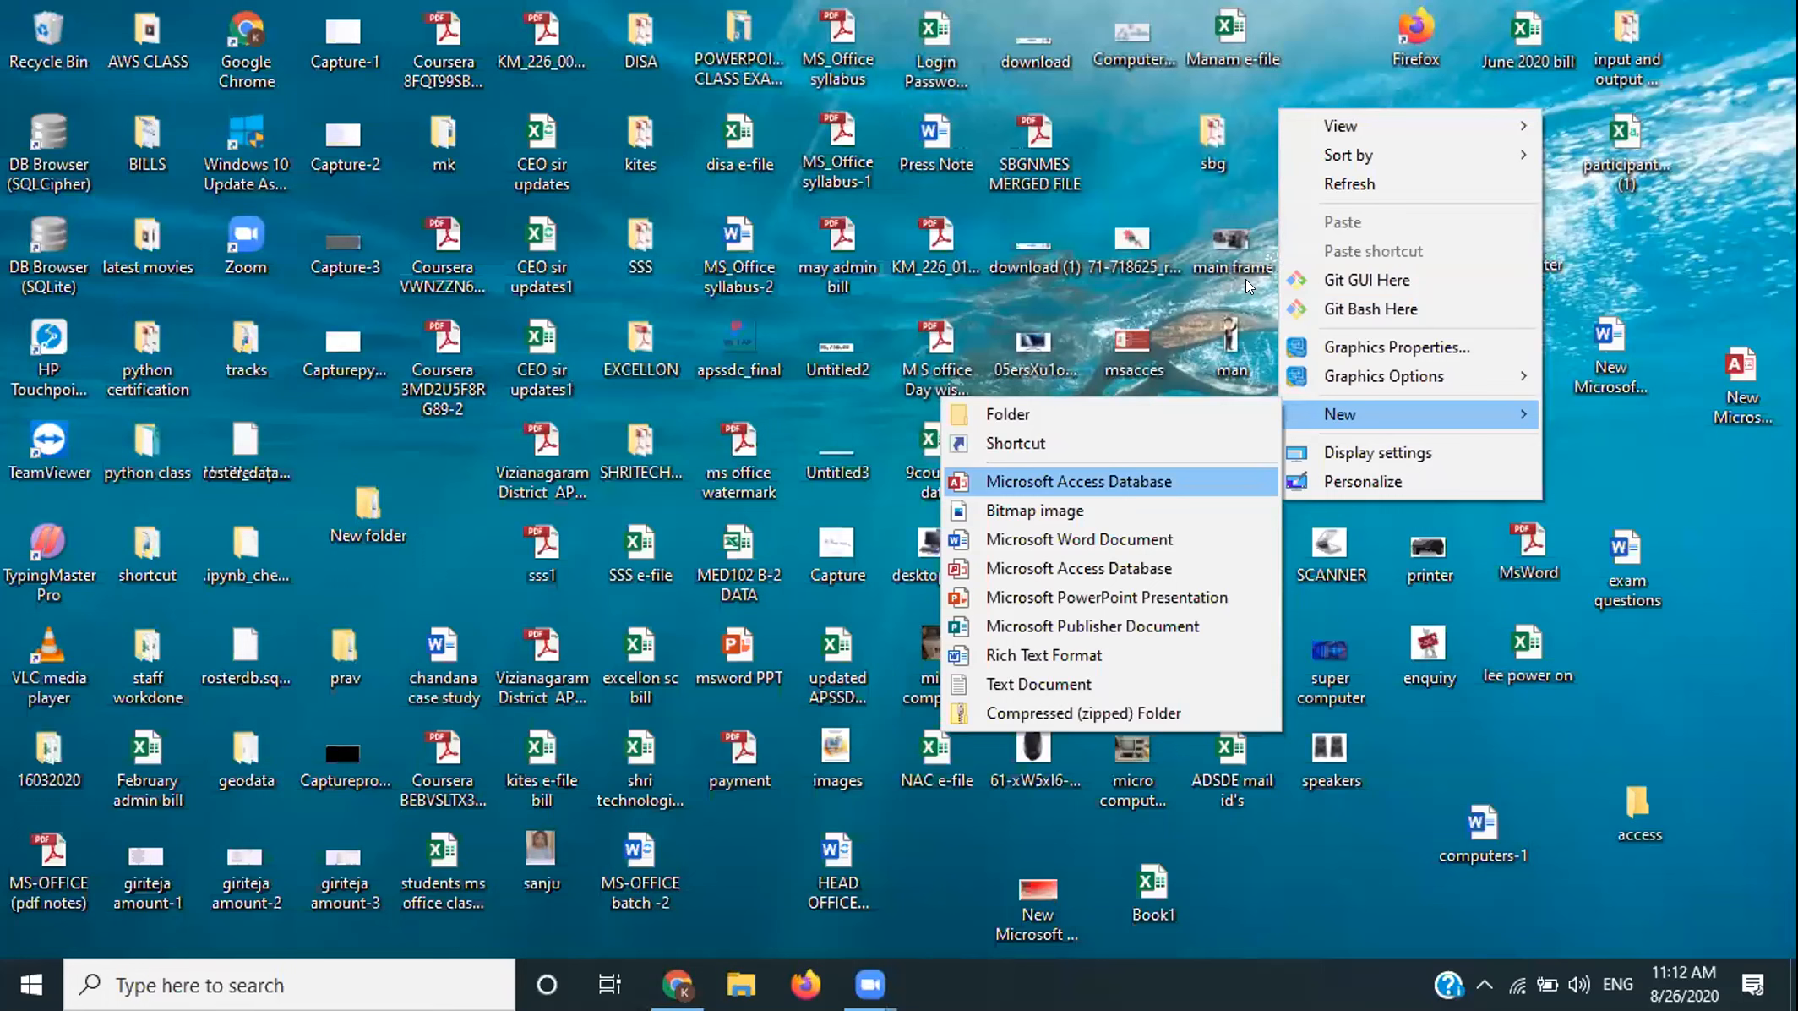
key("Return")
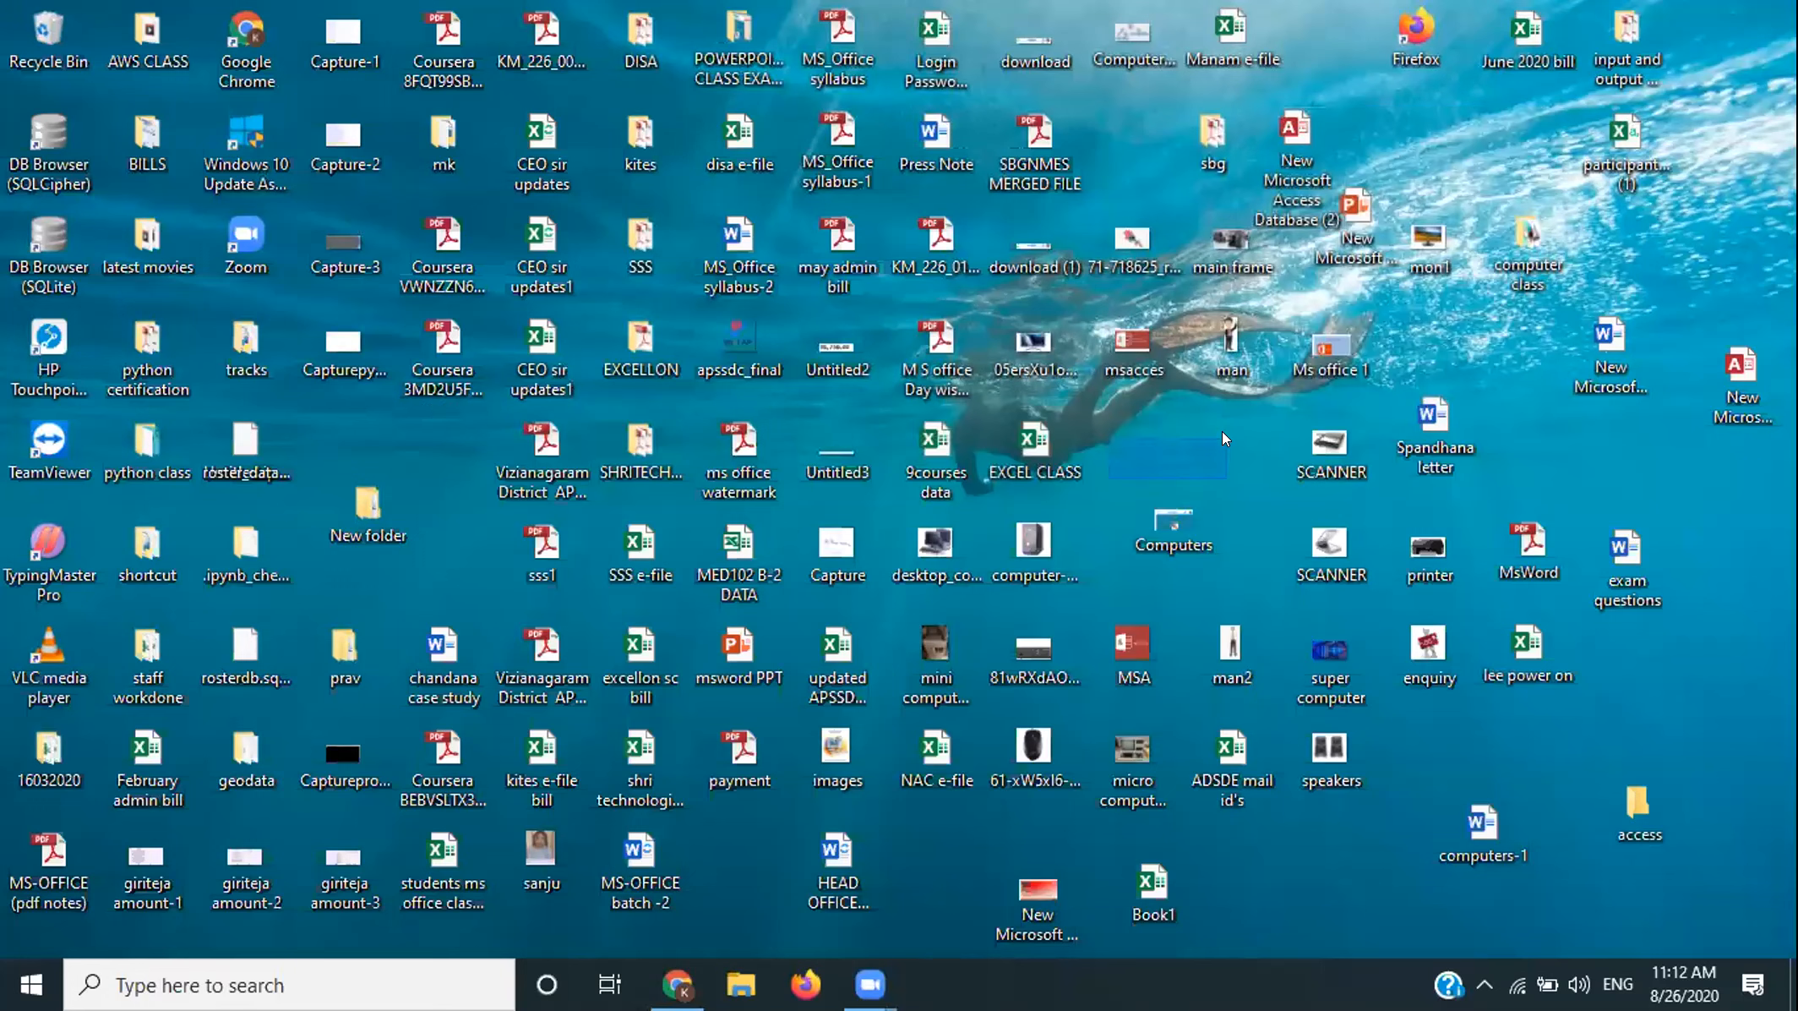
double_click(1294, 129)
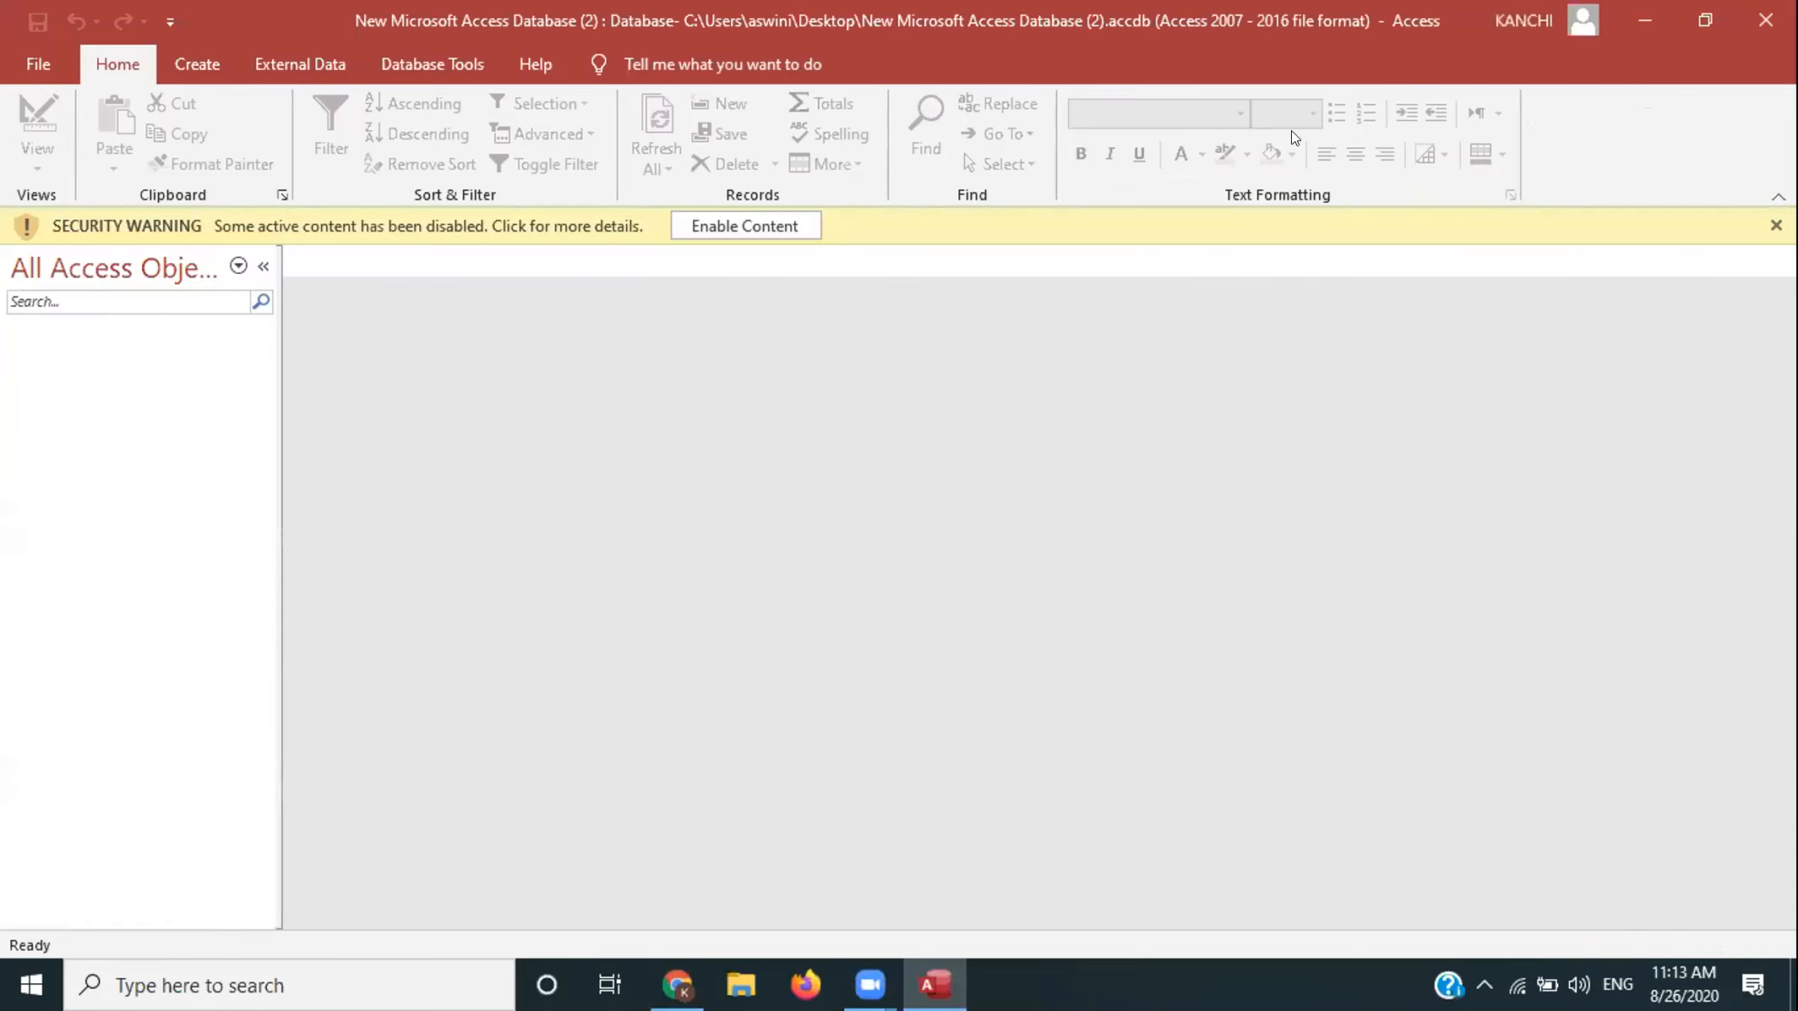
- Enable the database's blocked content and show the File backstage Home page
left_click(715, 226)
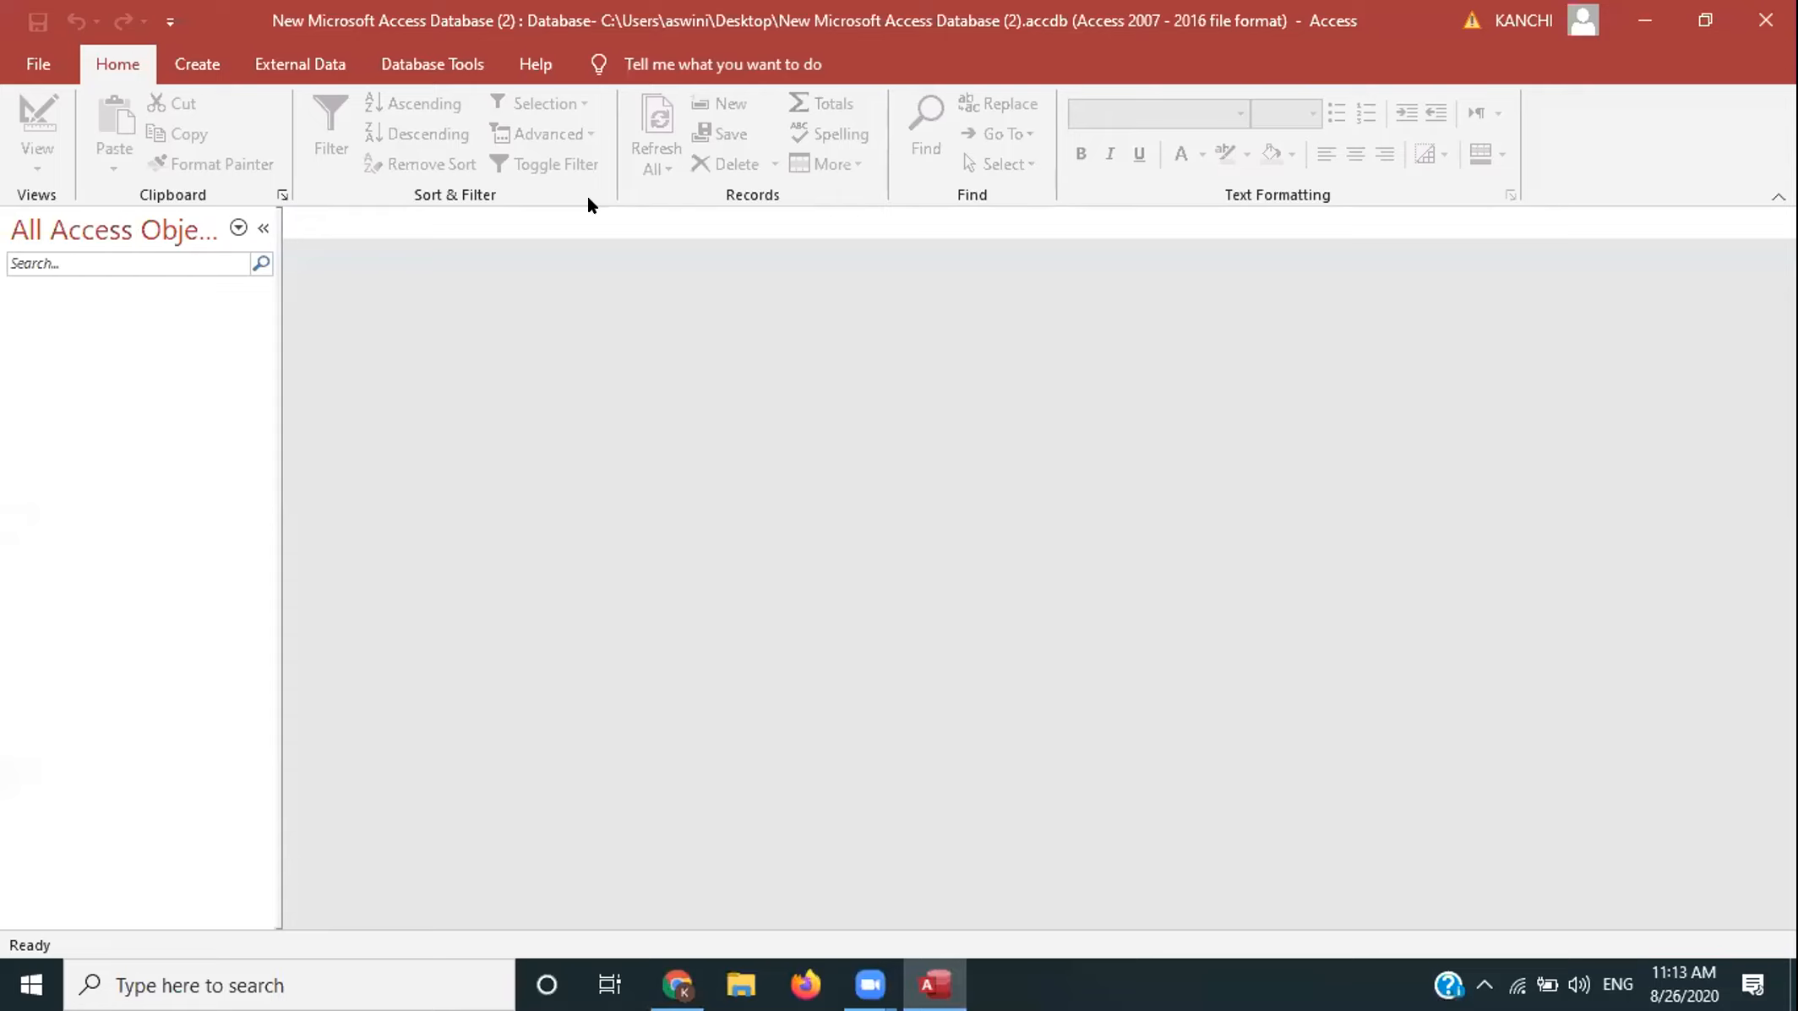
left_click(34, 66)
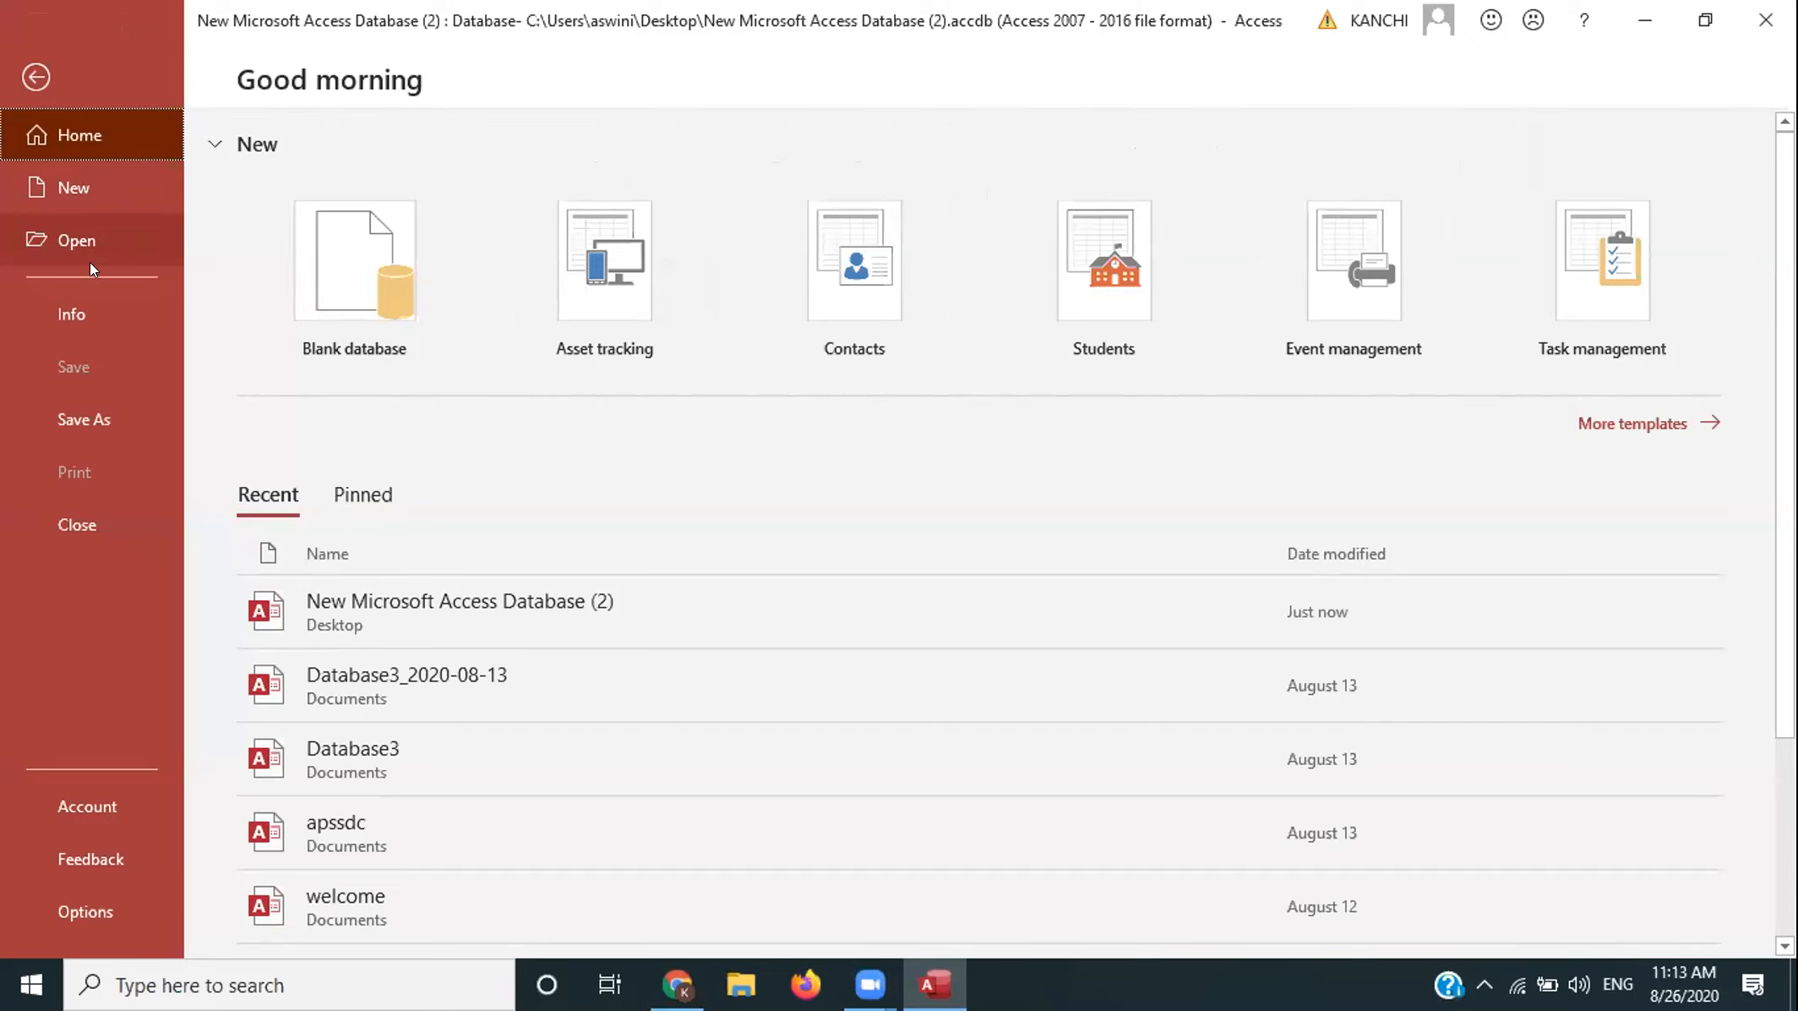
- Look at the Info and Save As pages, then open Access Options on its General page
left_click(93, 306)
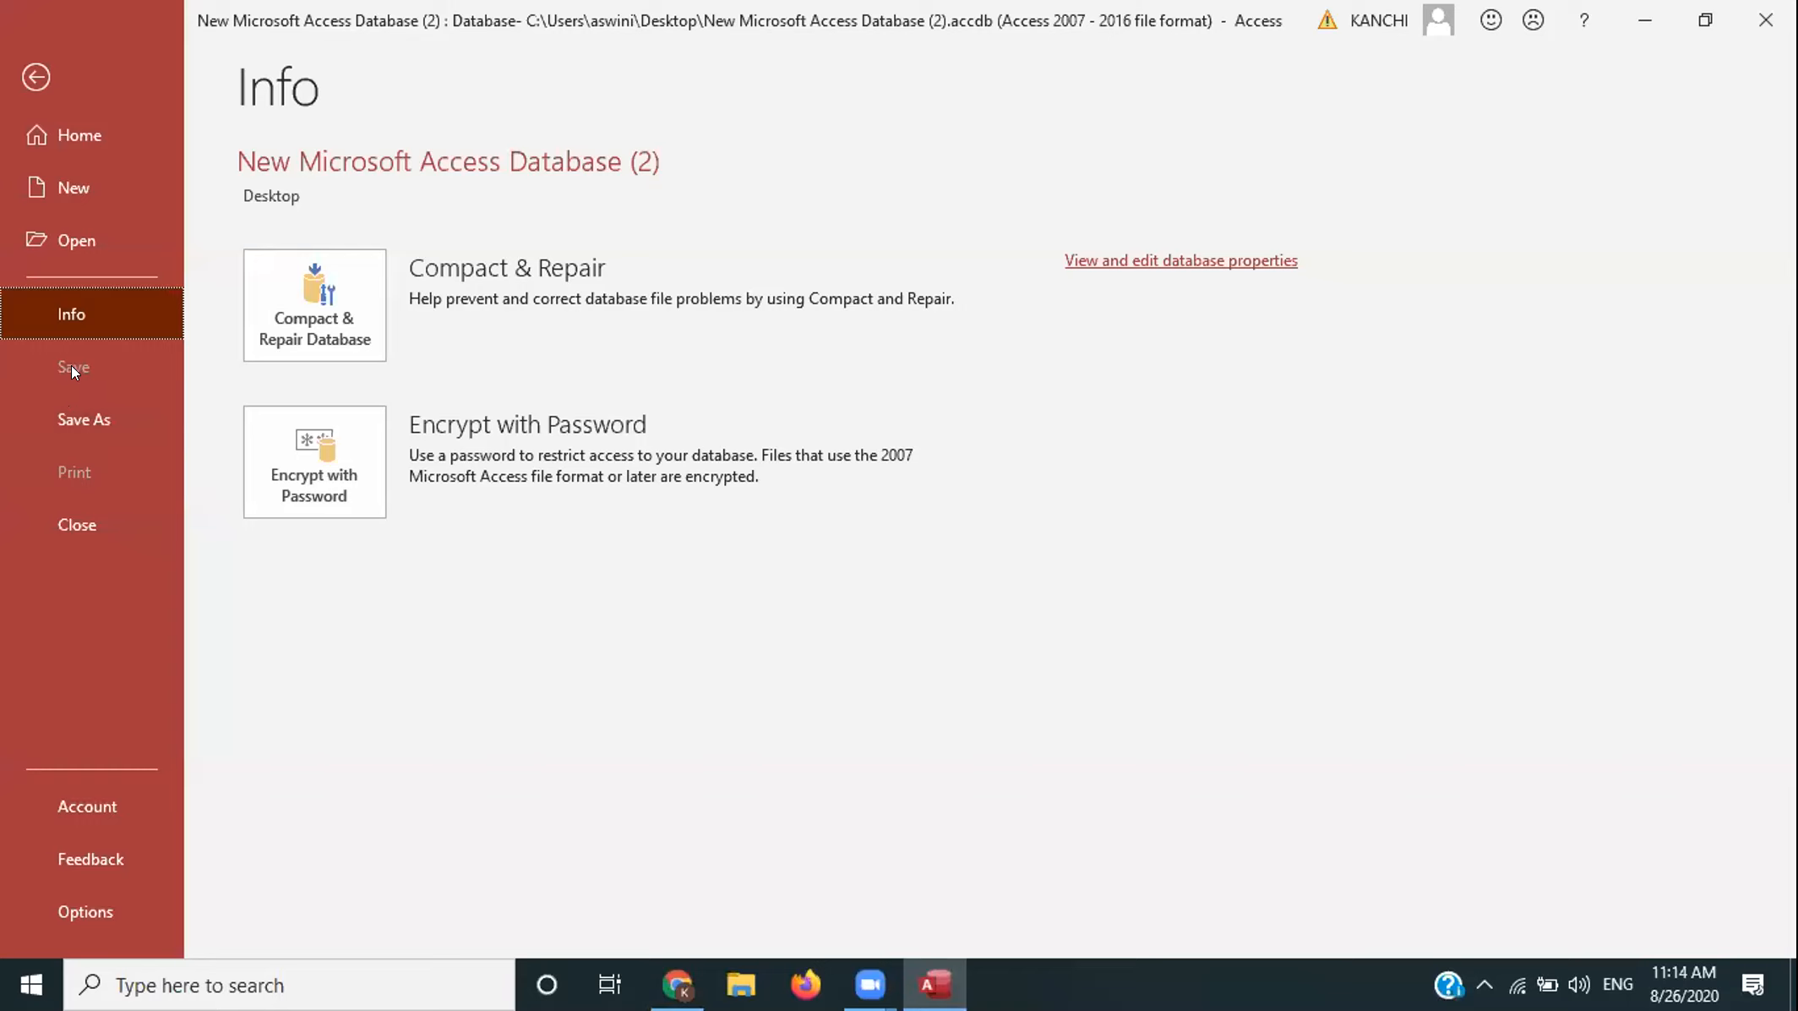
left_click(75, 428)
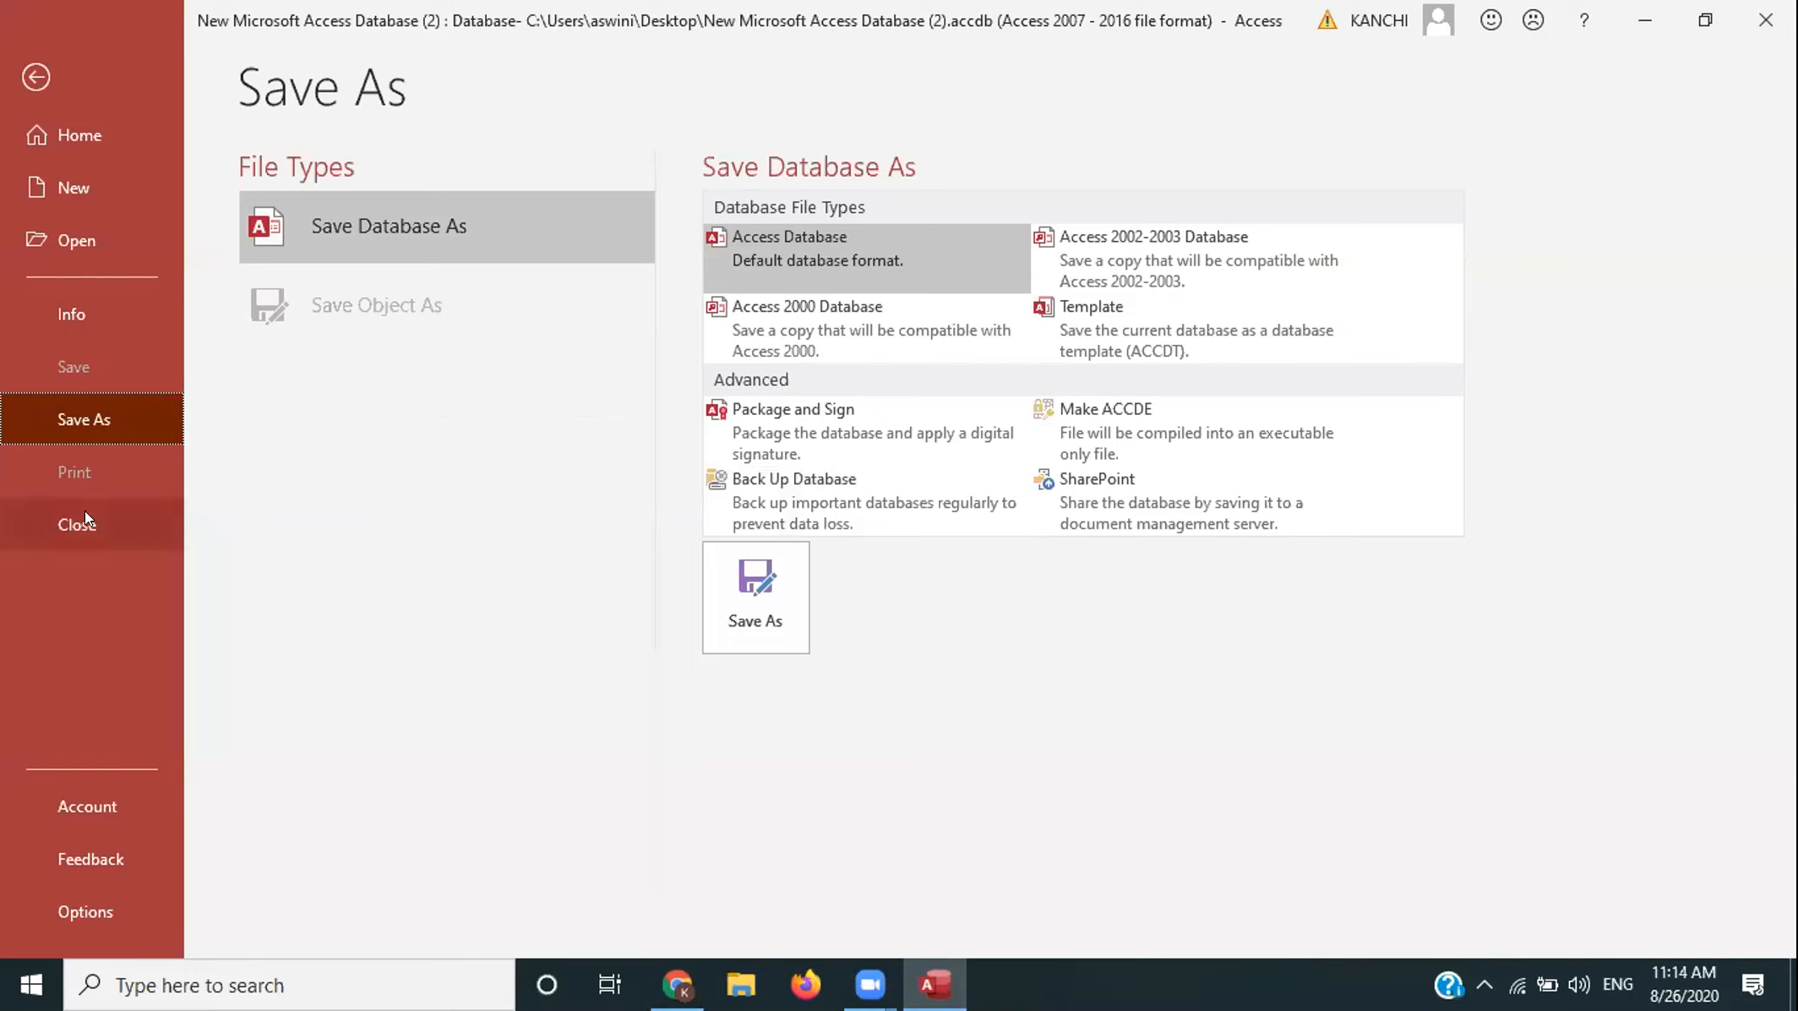
left_click(75, 909)
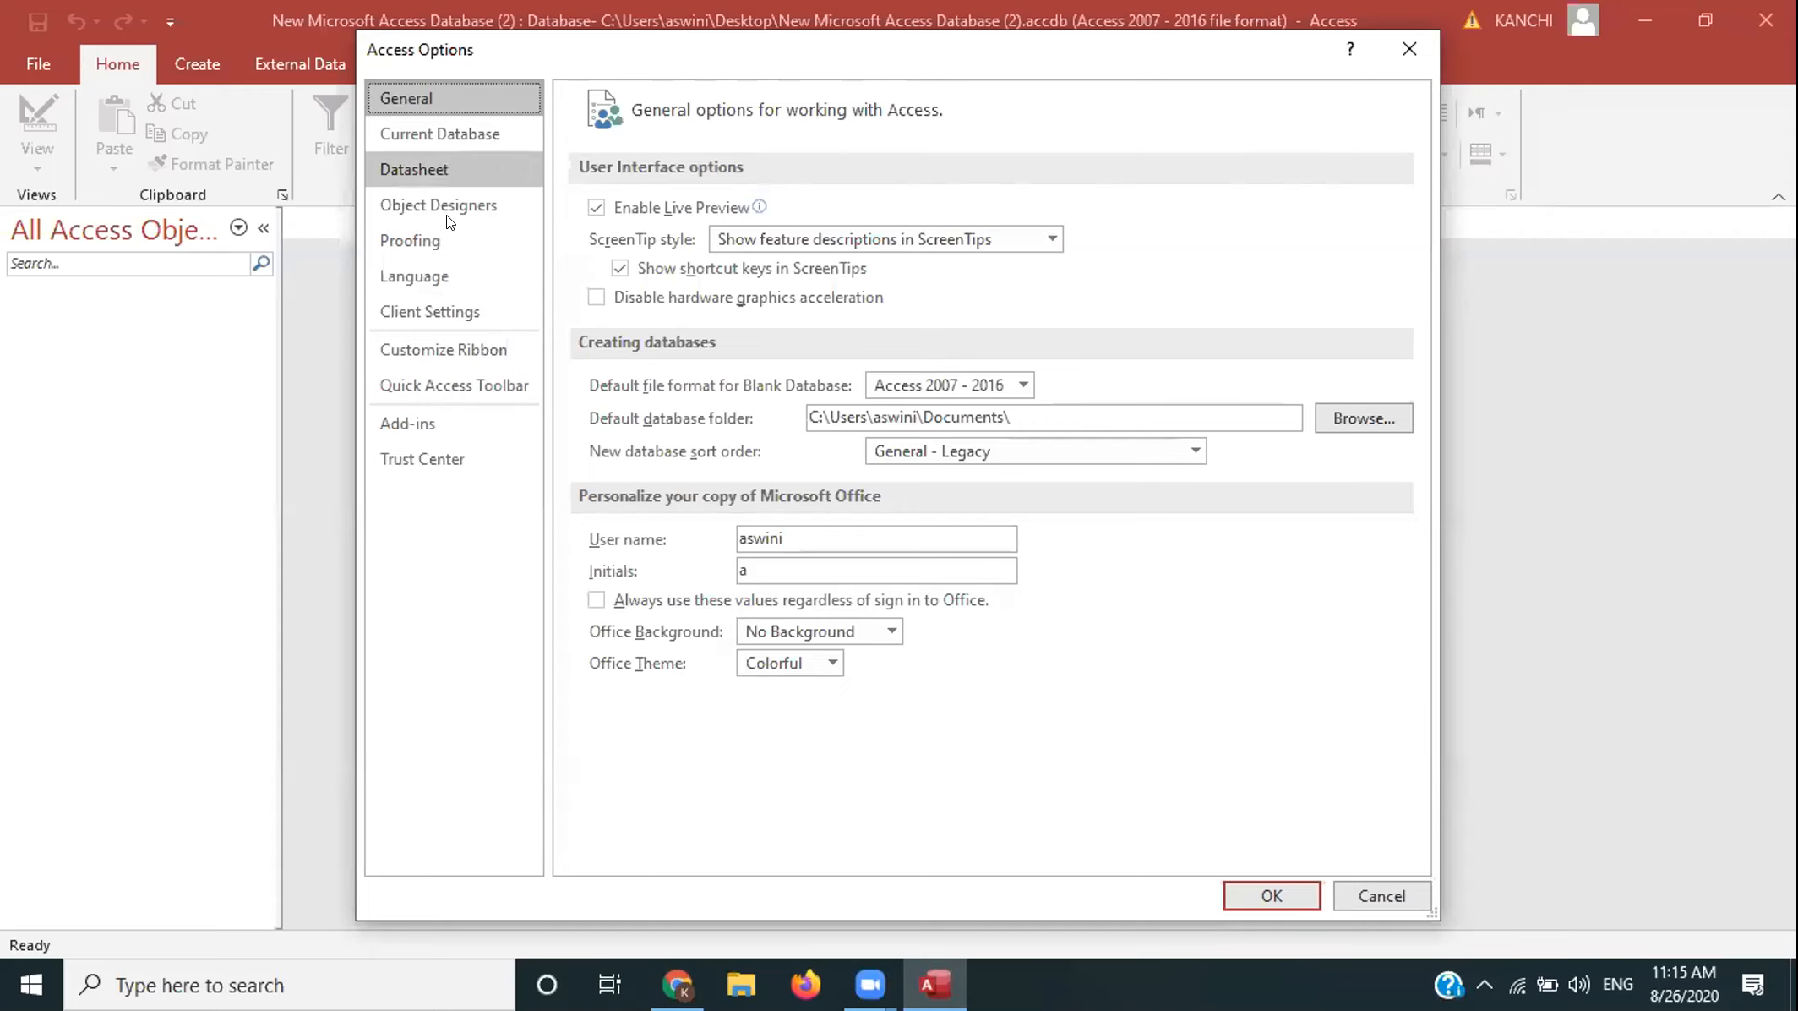
- Browse the Customize Ribbon commands, select Font Color, and close Access Options without changes
left_click(452, 347)
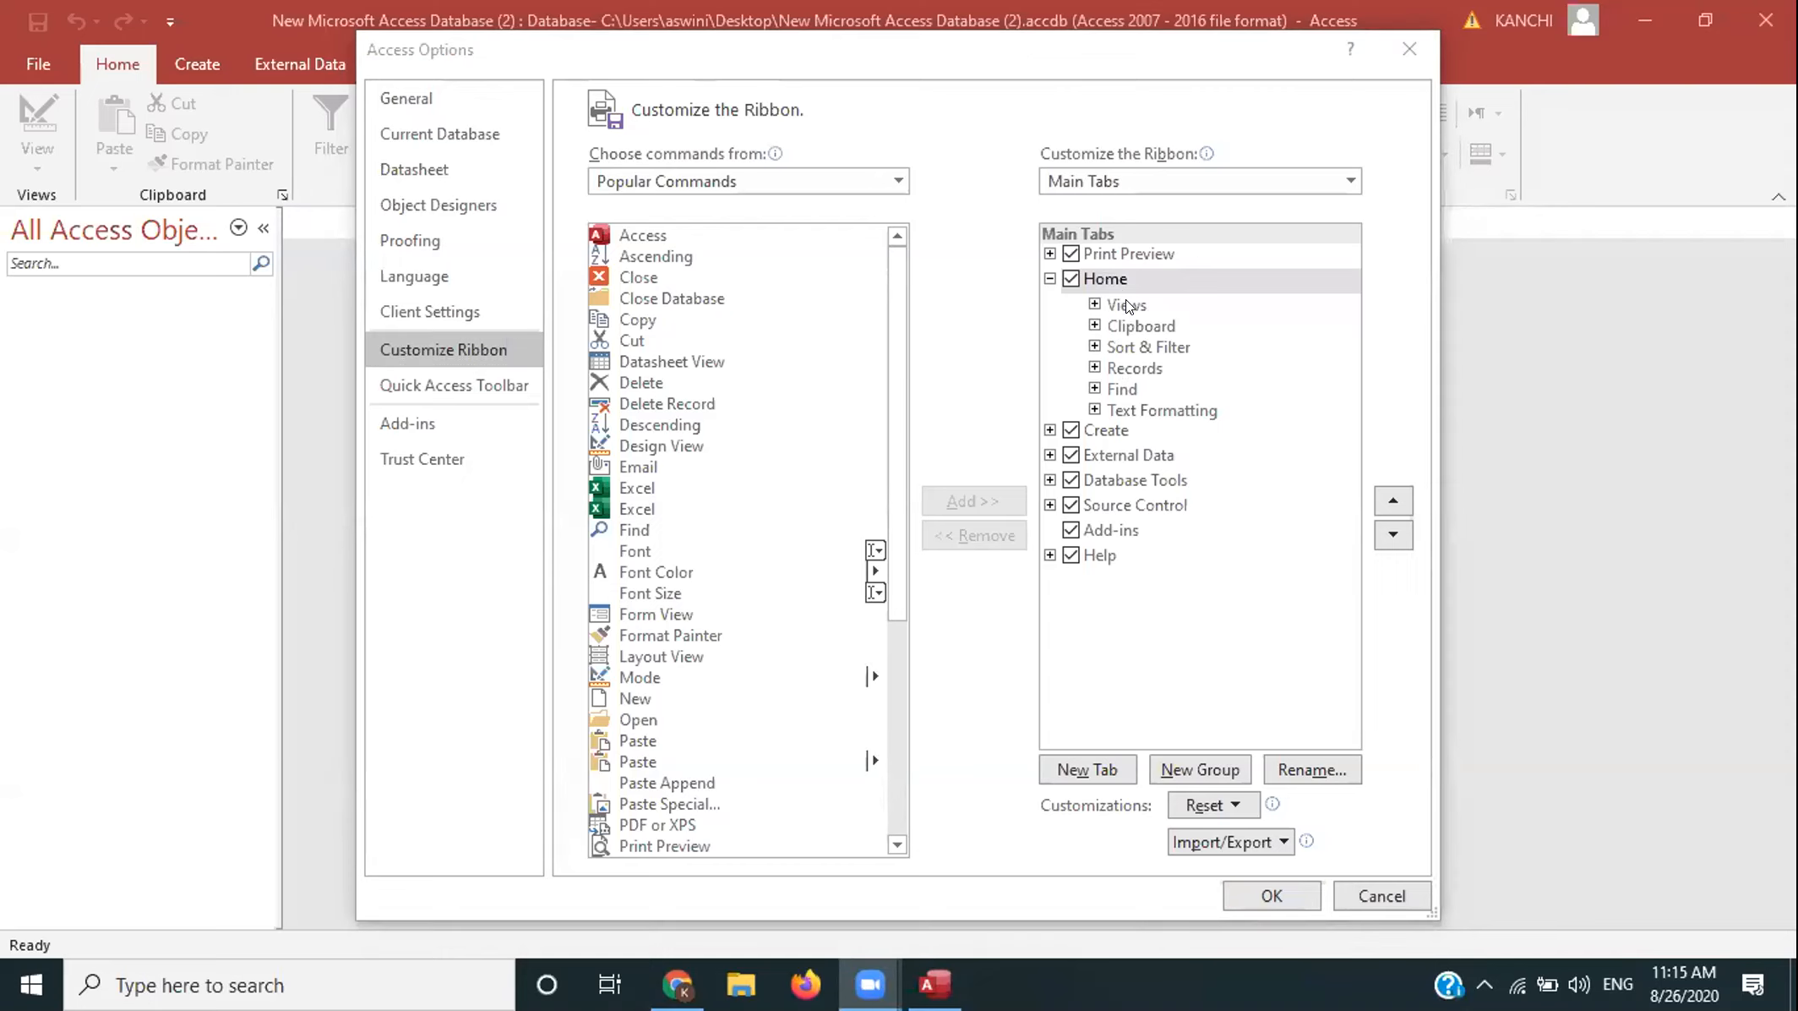
left_click_drag(806, 47, 759, 270)
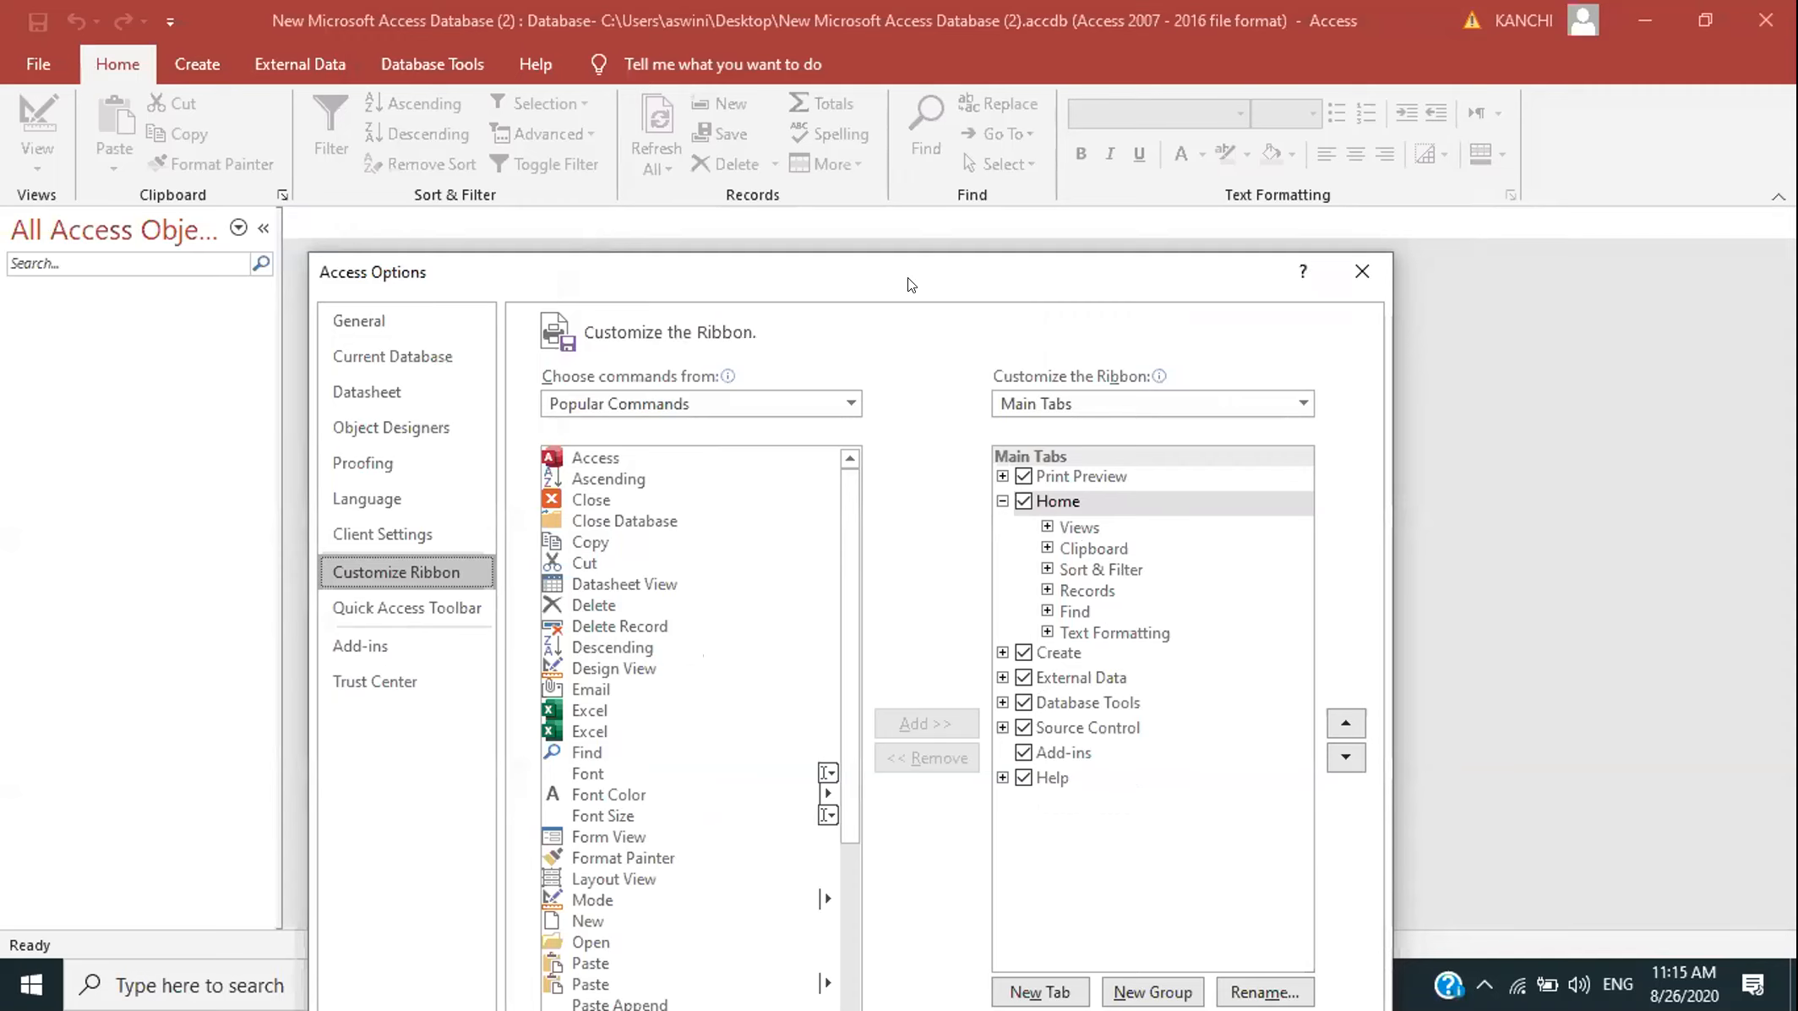
left_click_drag(905, 248, 893, 138)
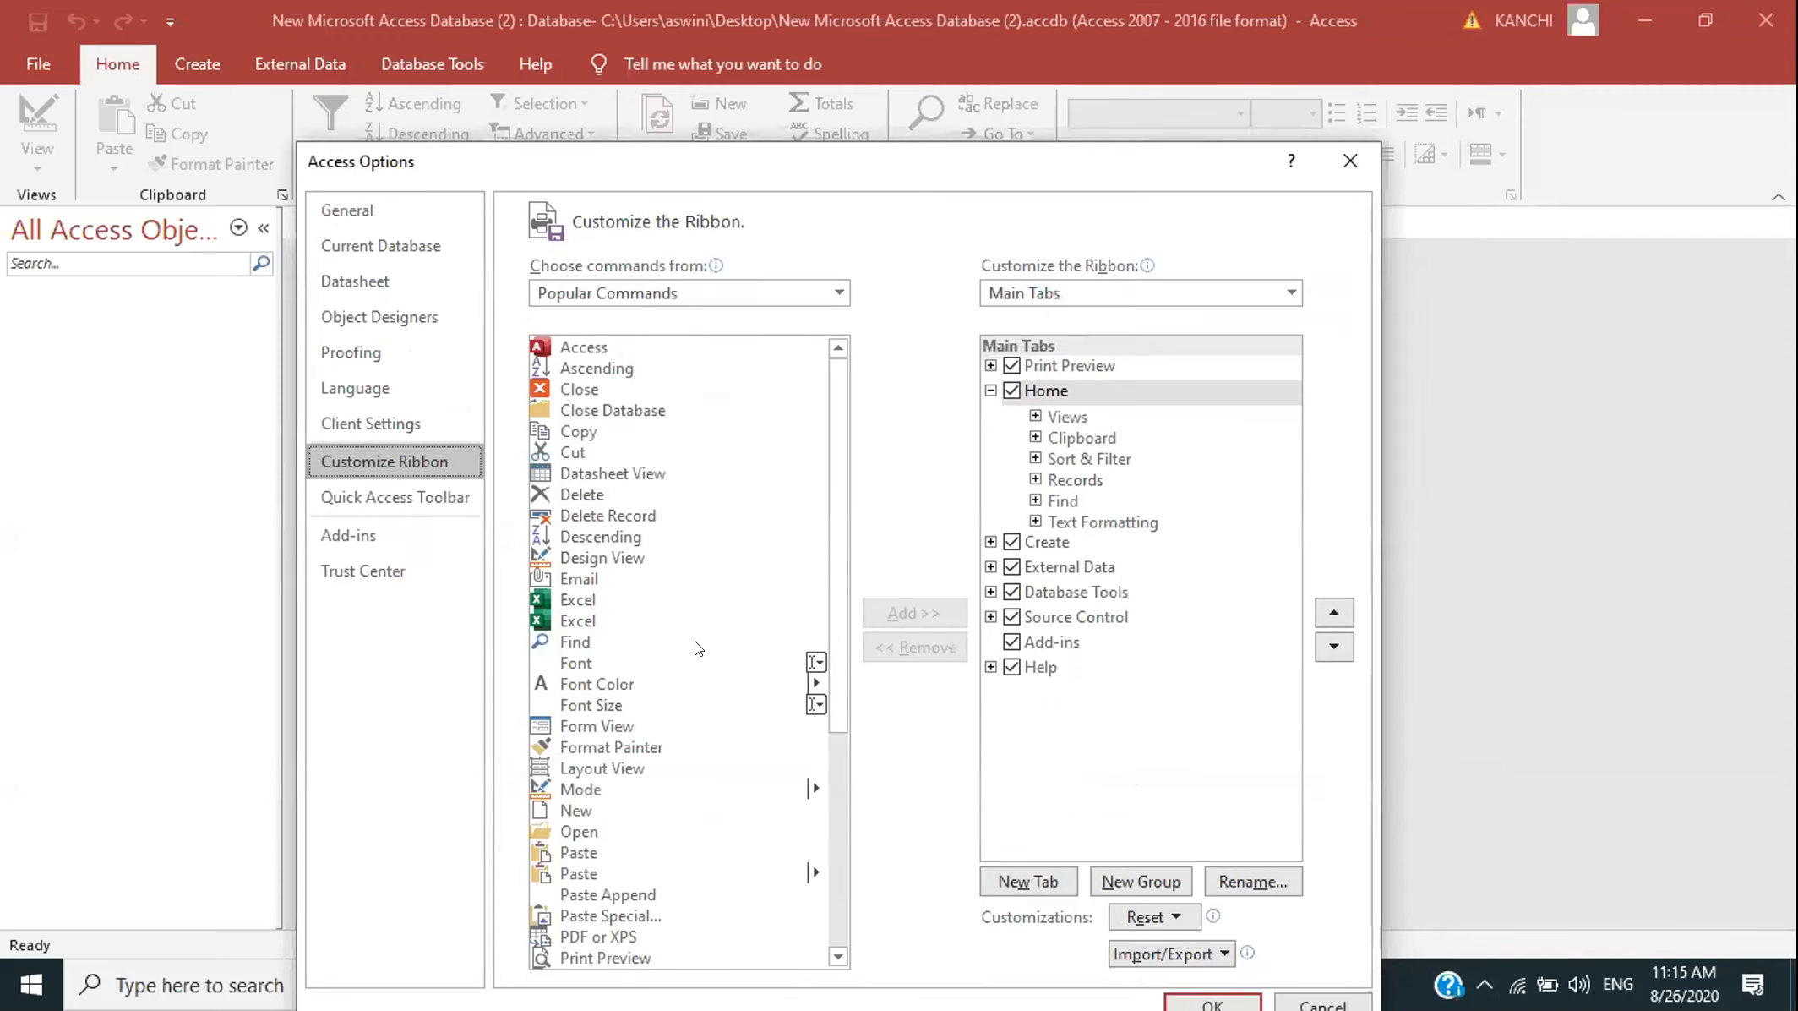
left_click(590, 681)
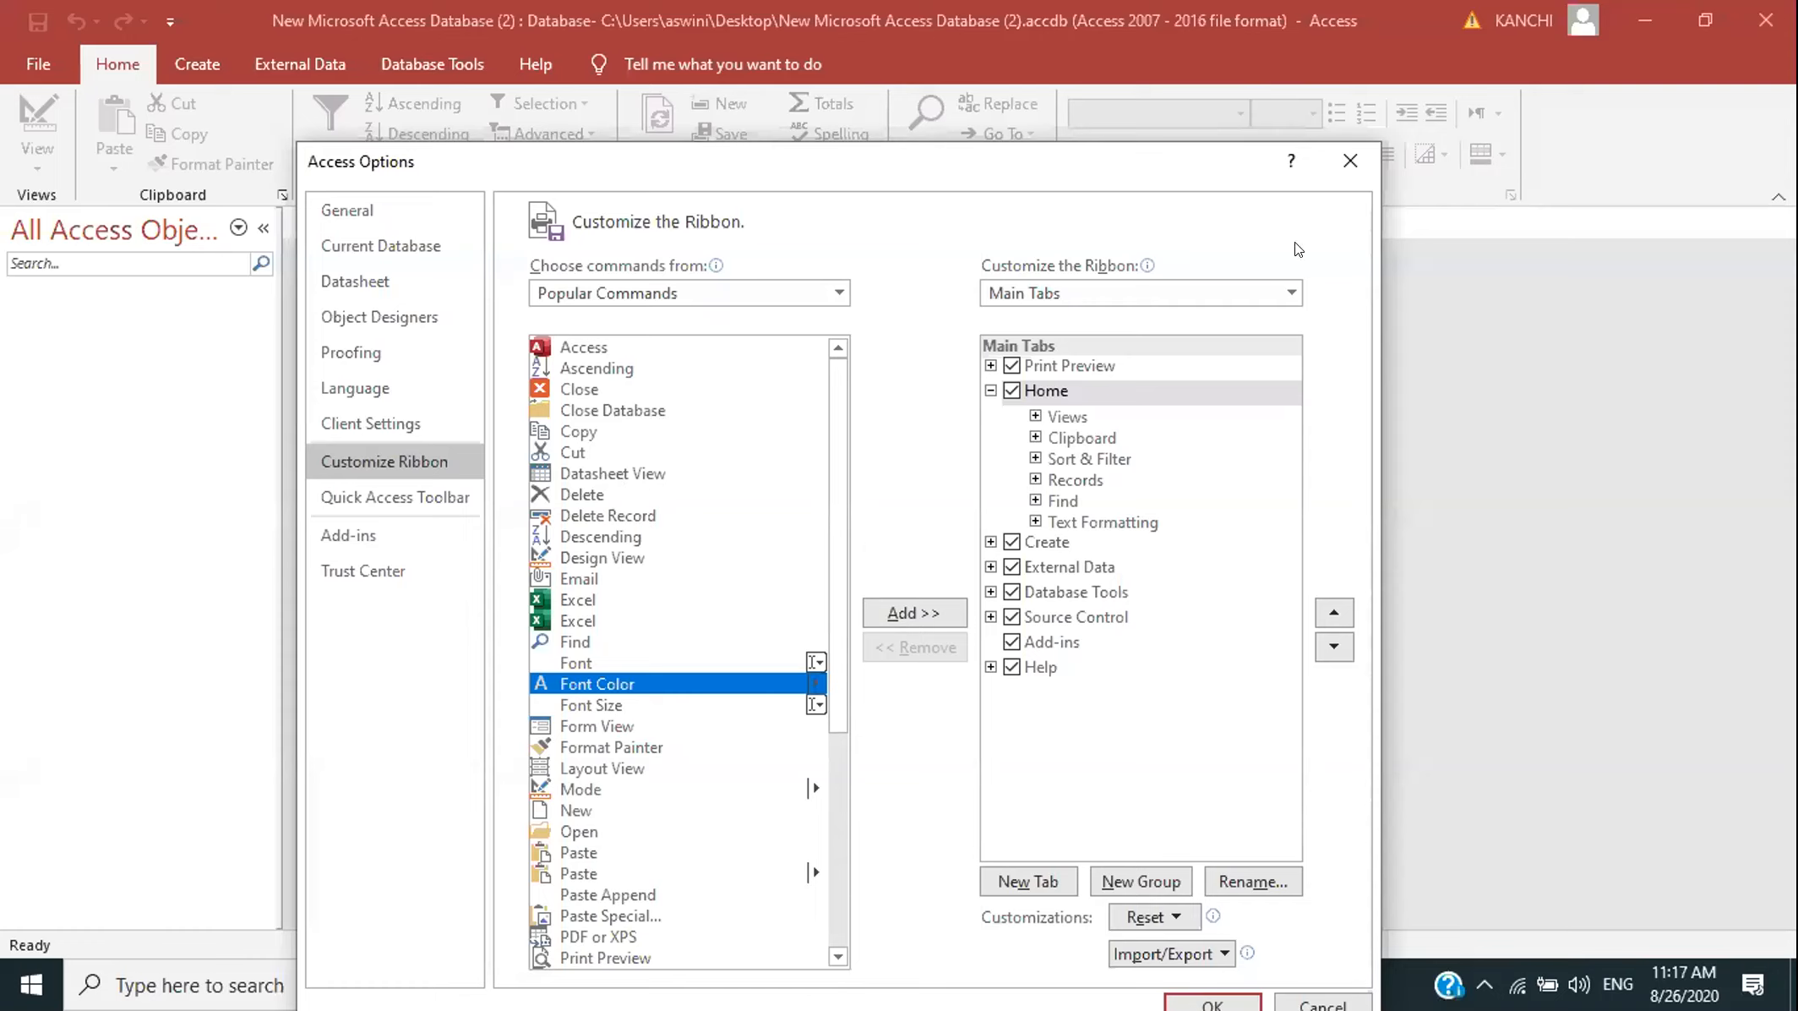
left_click(1355, 169)
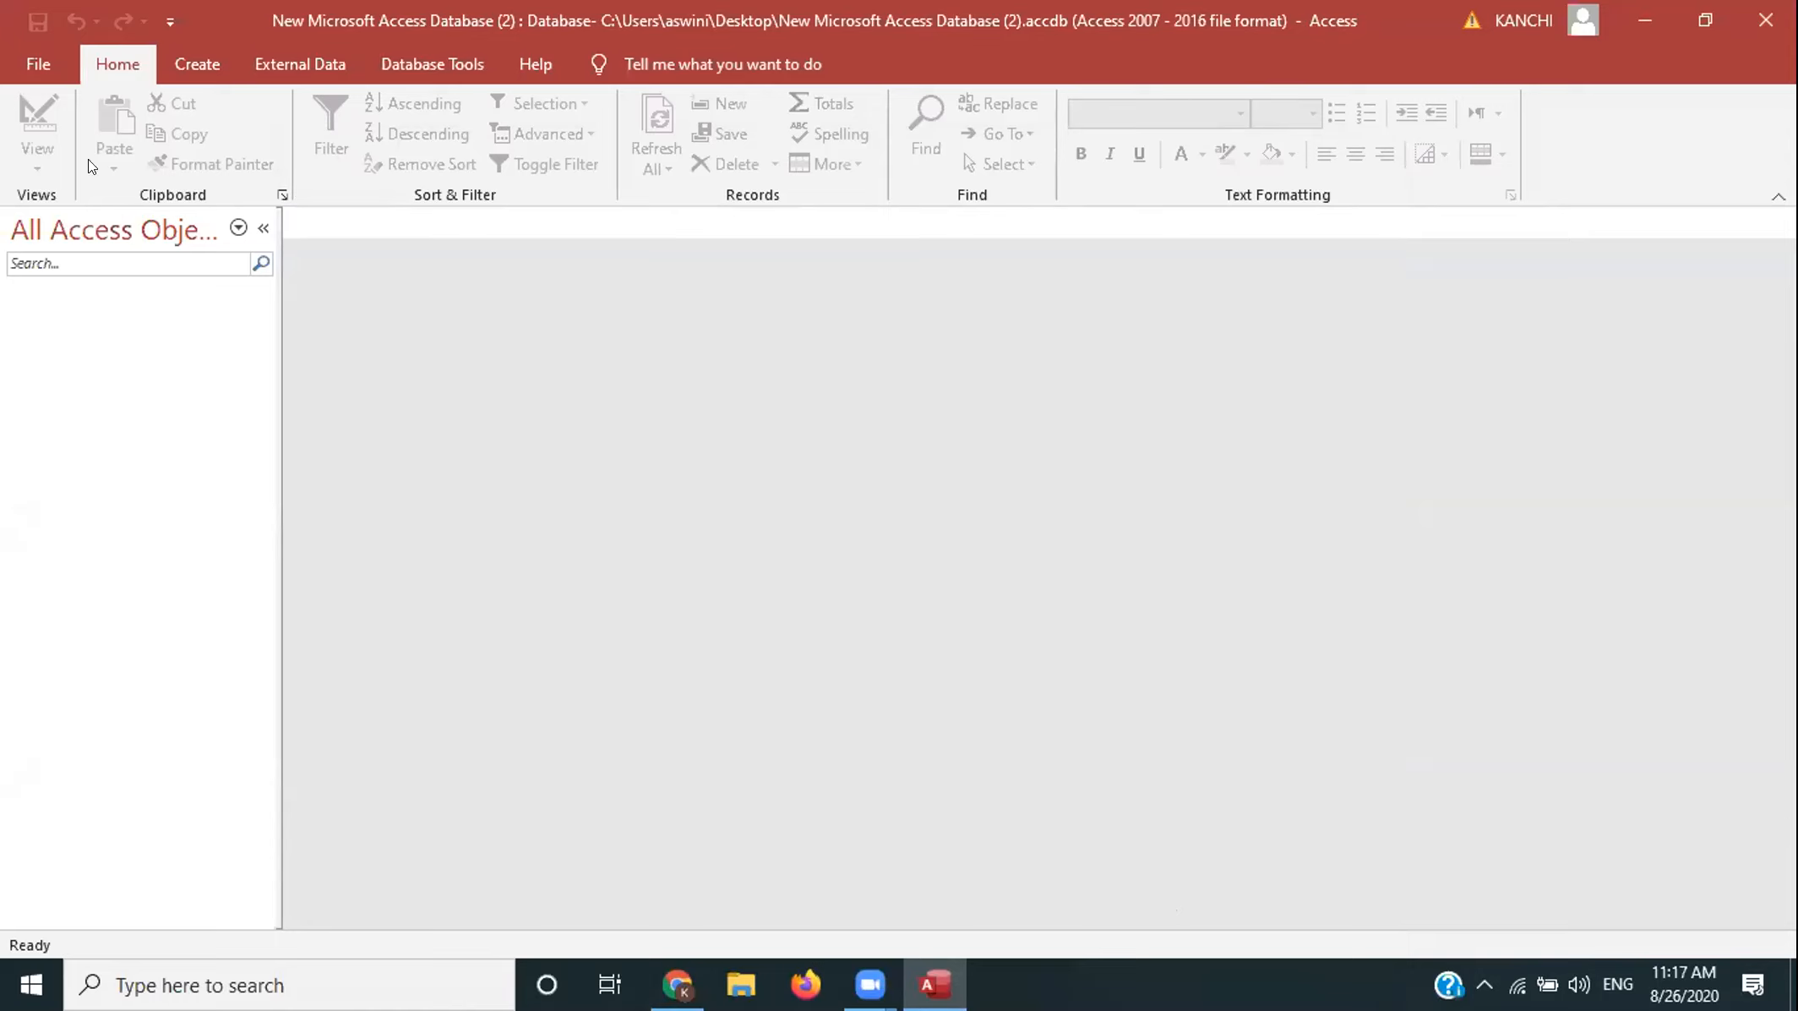
- Start a new blank database from the File New page
left_click(17, 71)
left_click(64, 191)
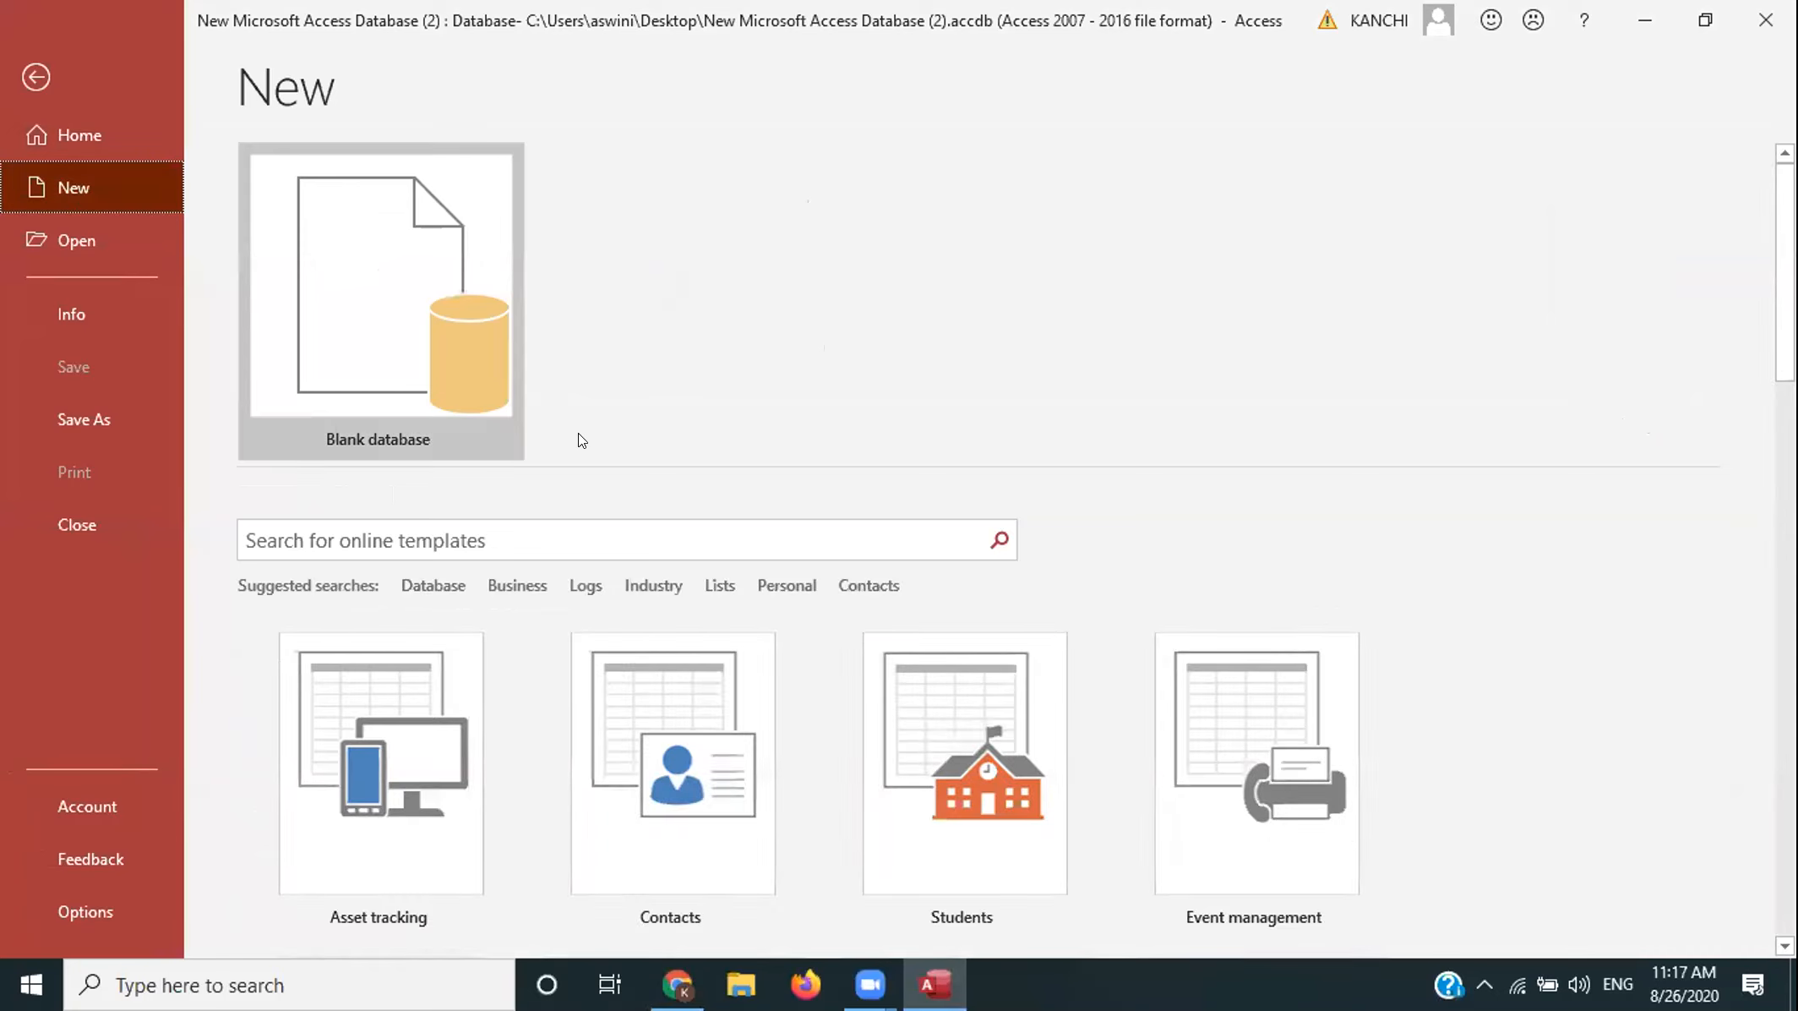
left_click(385, 333)
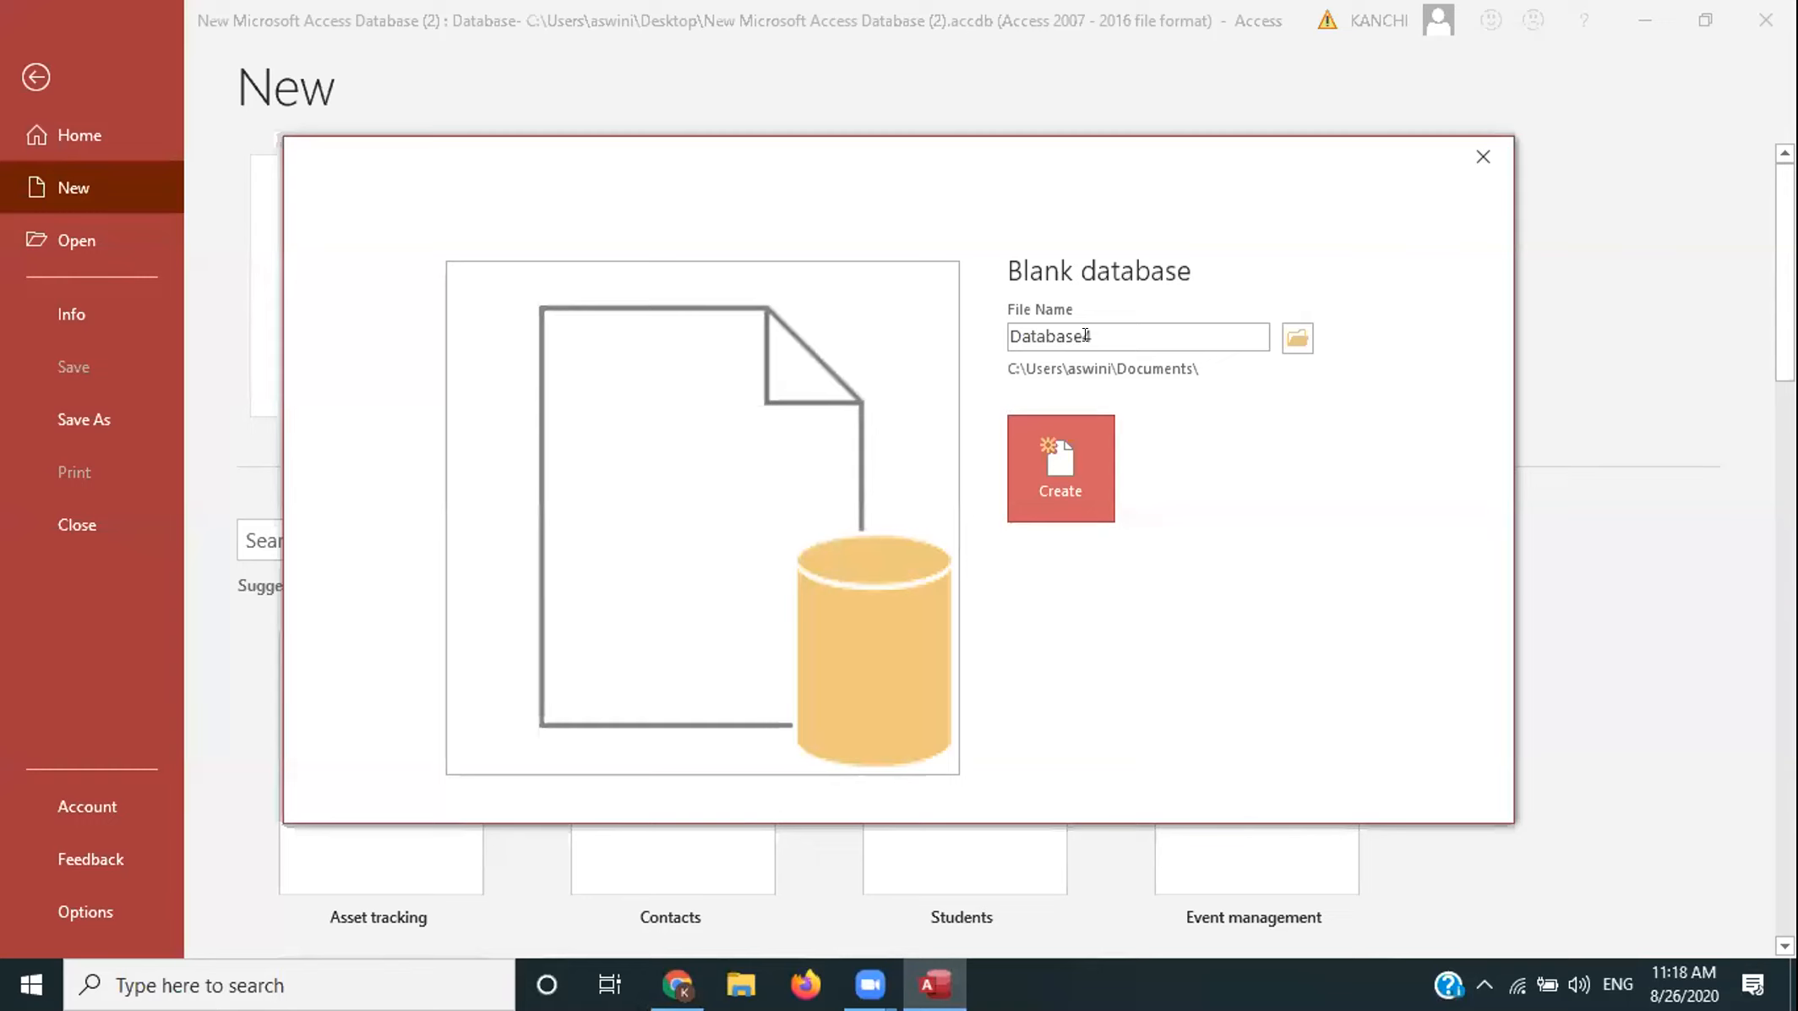
- Rename the database file to office3 and browse for a save folder
double_click(1090, 334)
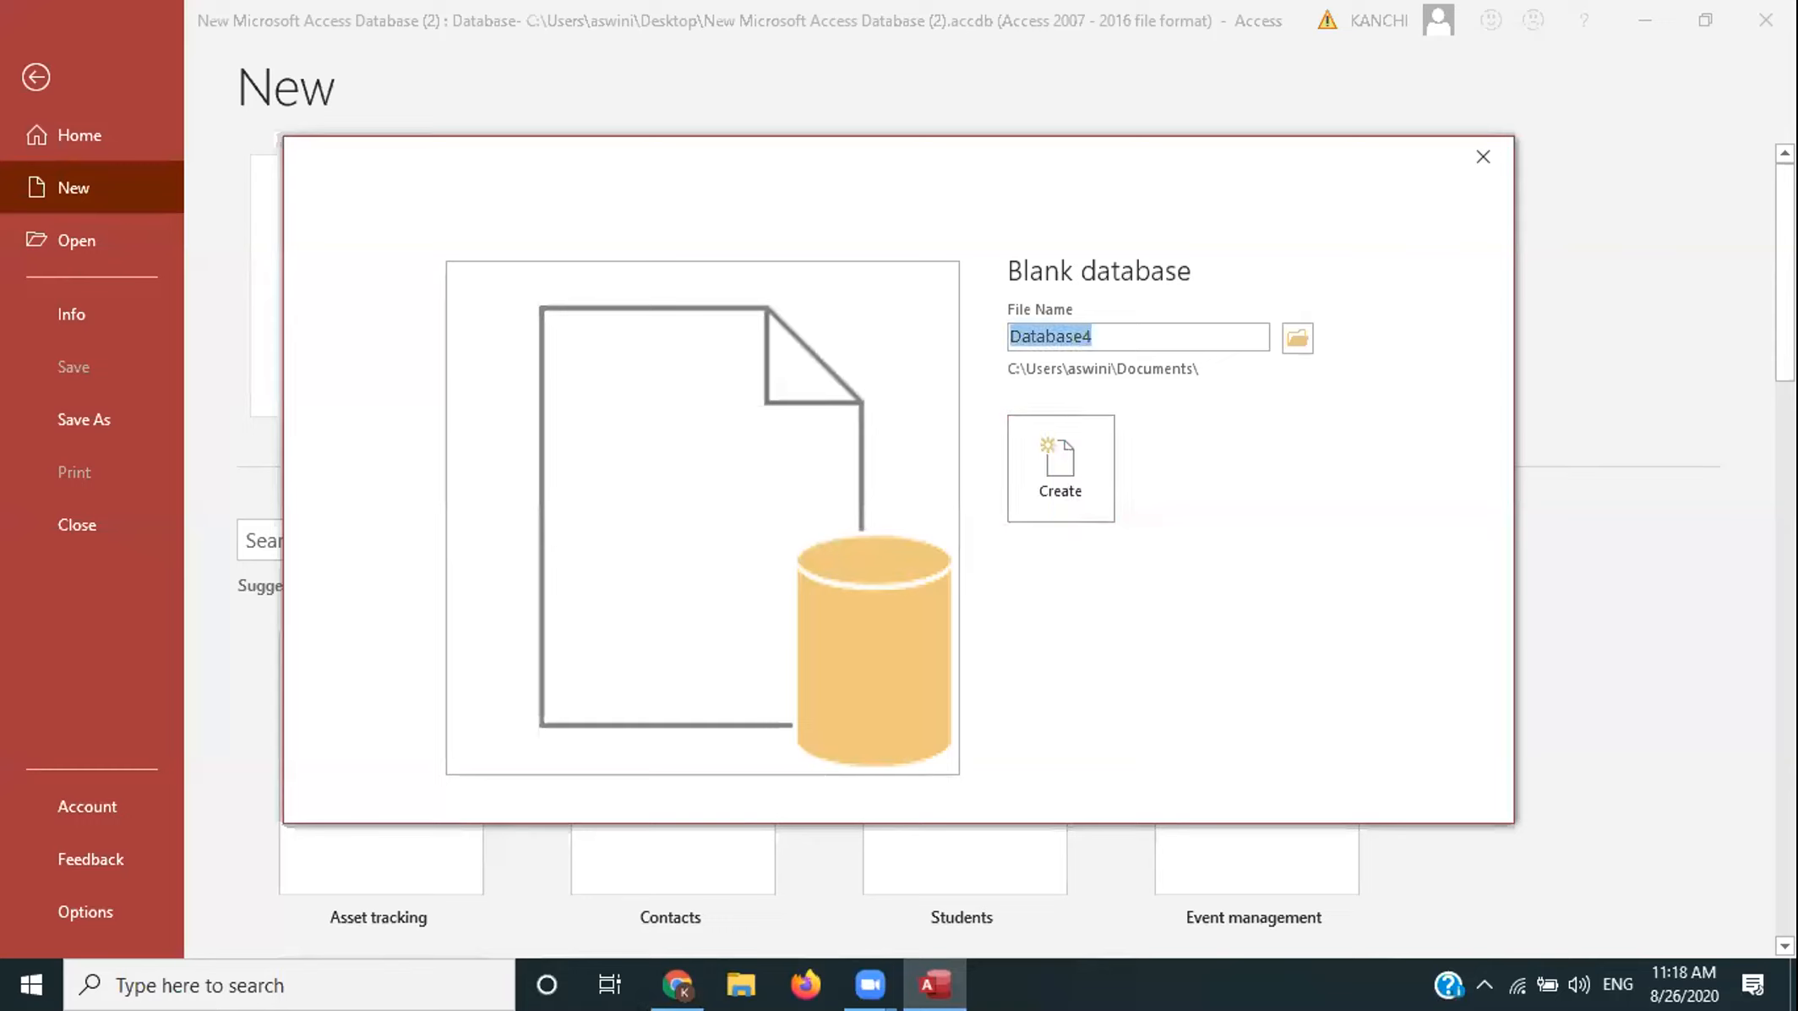
type("office3")
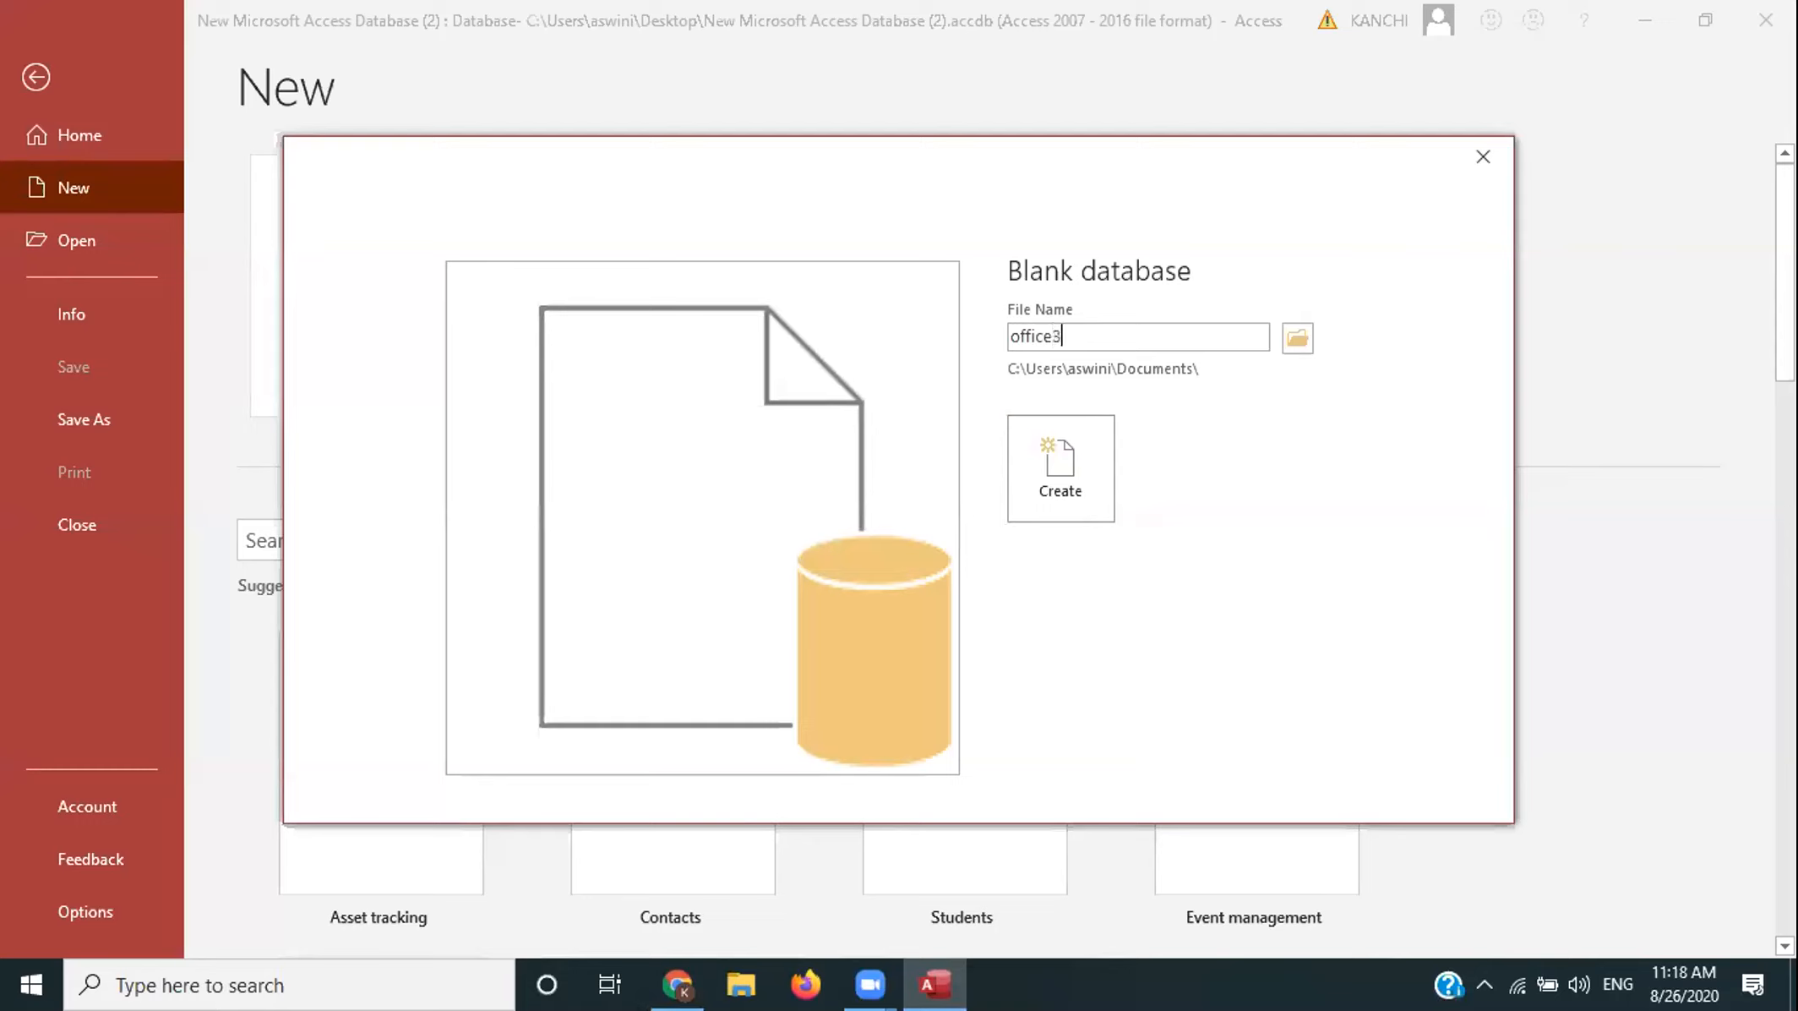
left_click(1296, 336)
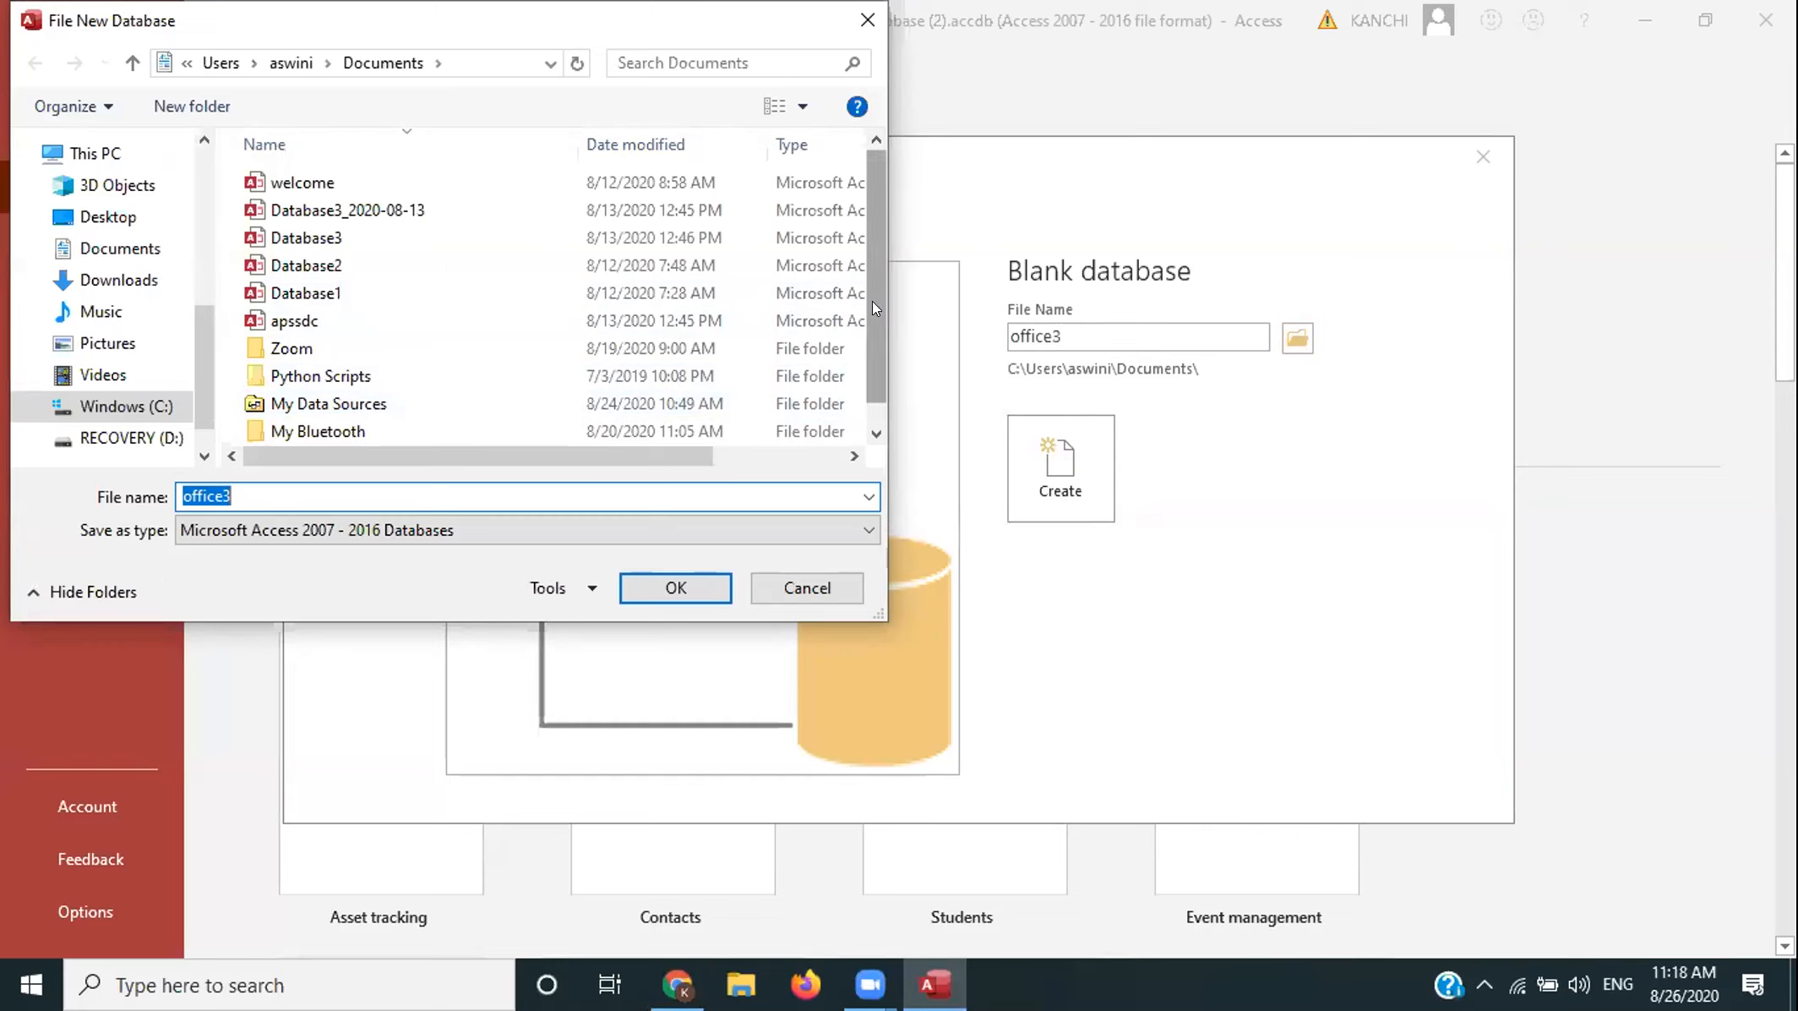
- Make a new 'ms-office batch 3' folder in Documents and choose it as office3's save location
scroll(871, 338, "down", 1)
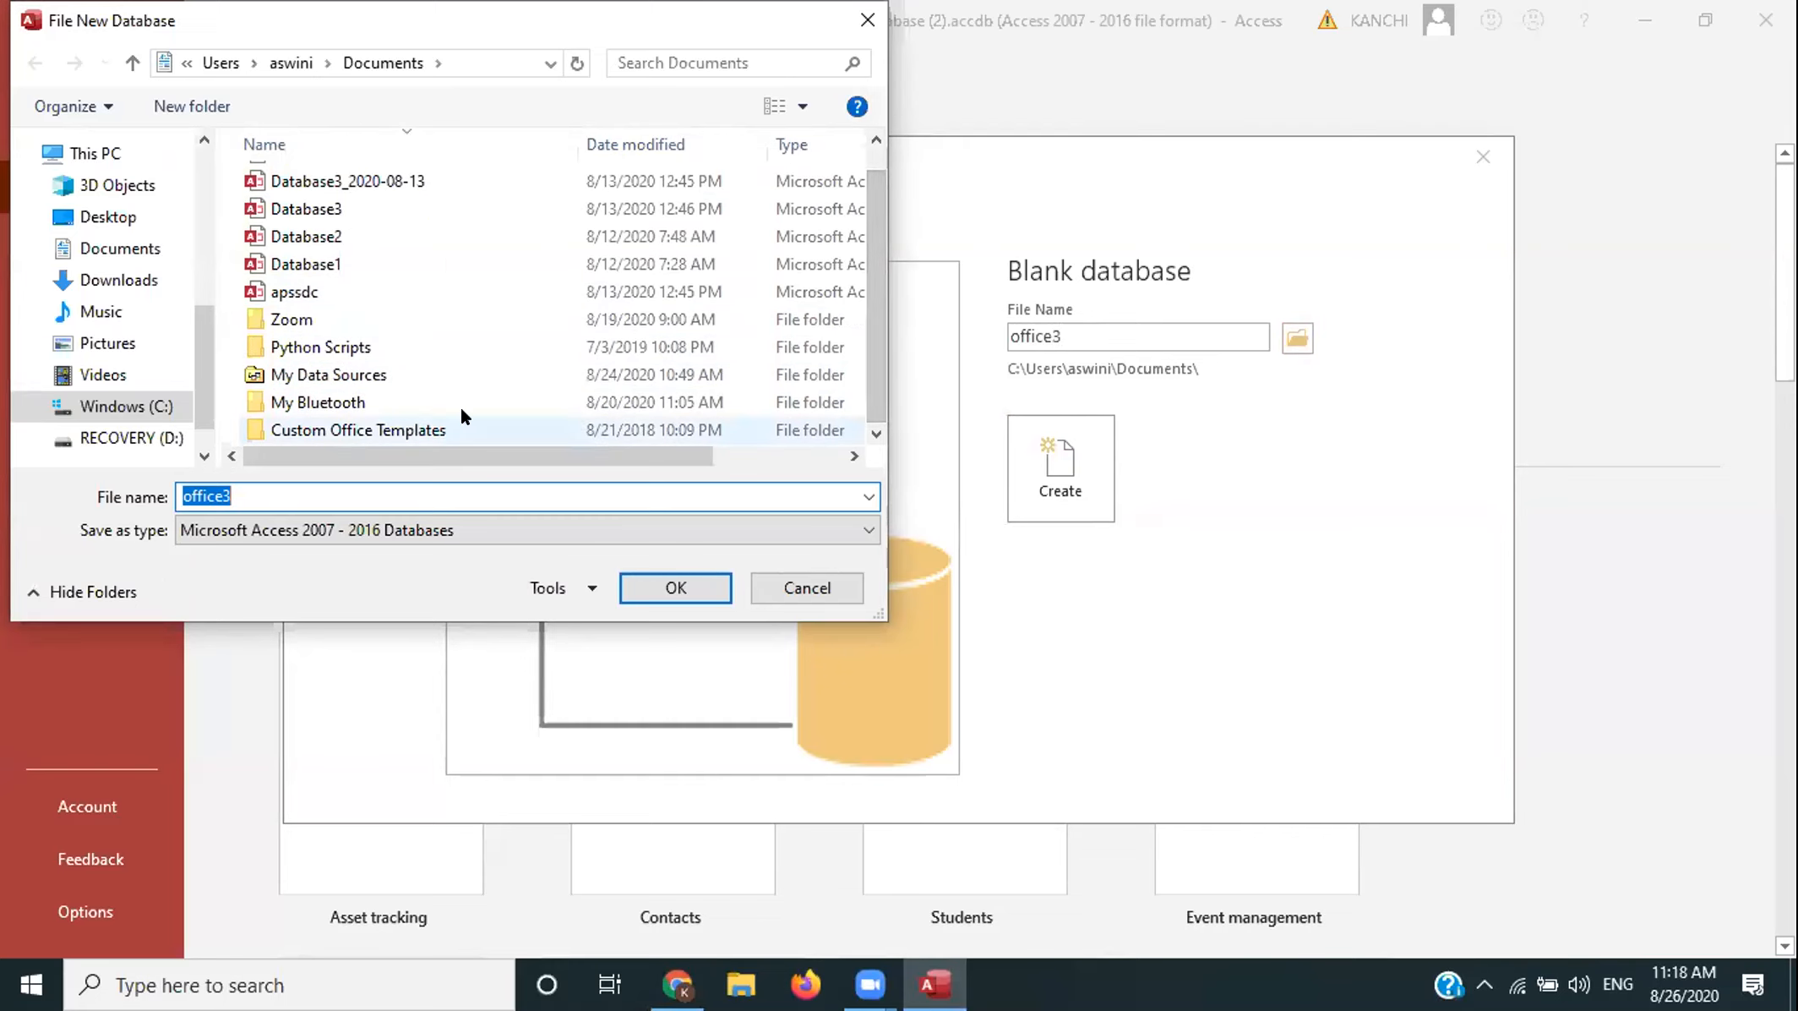
right_click(463, 414)
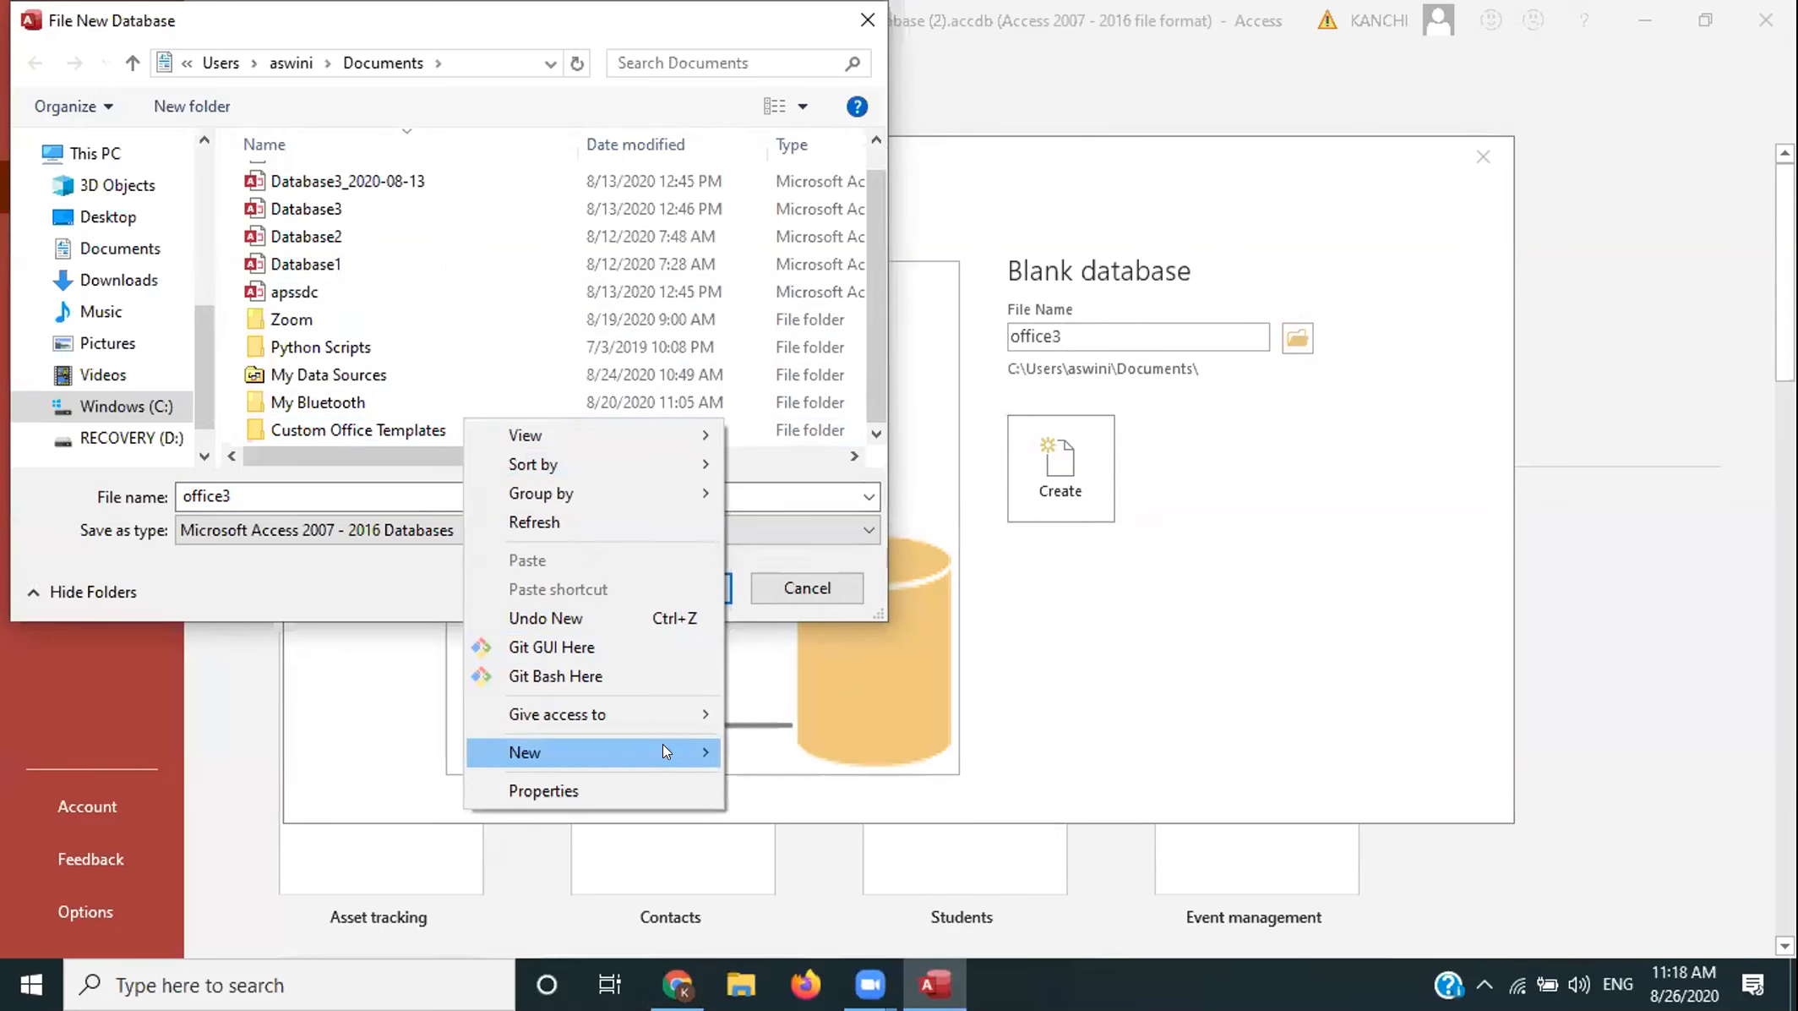
mouse_move(663, 742)
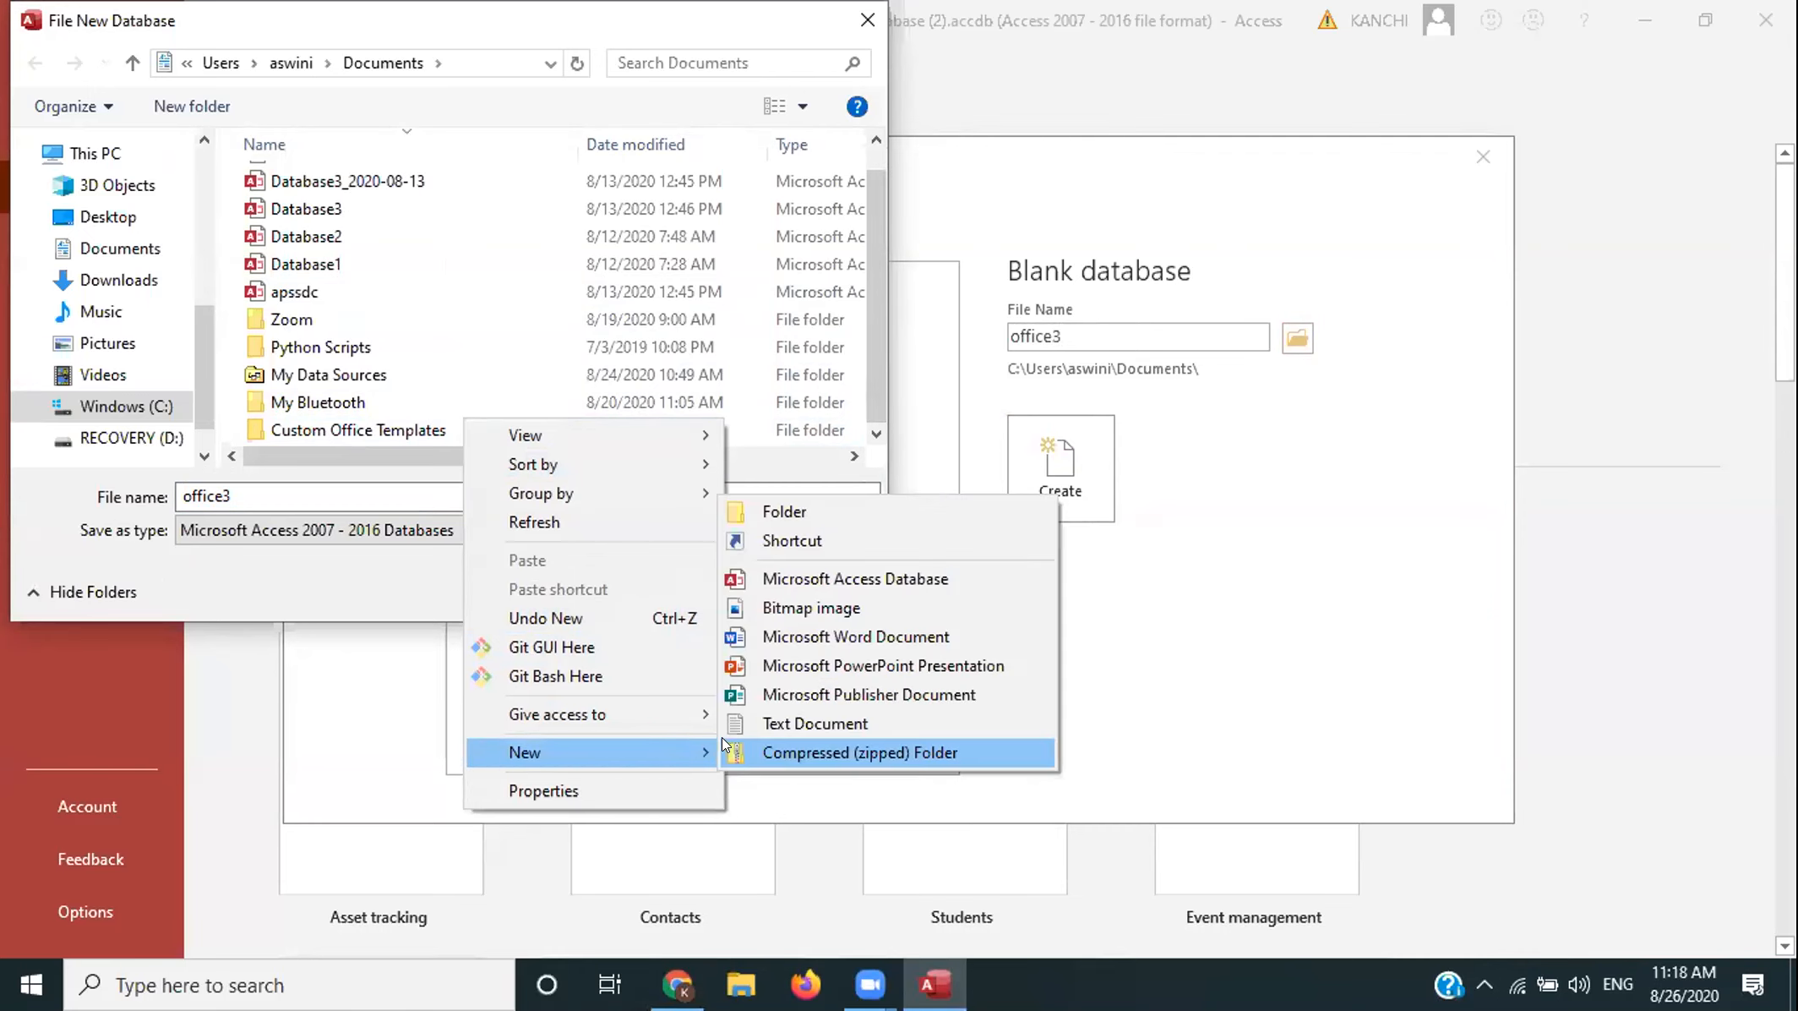
left_click(818, 509)
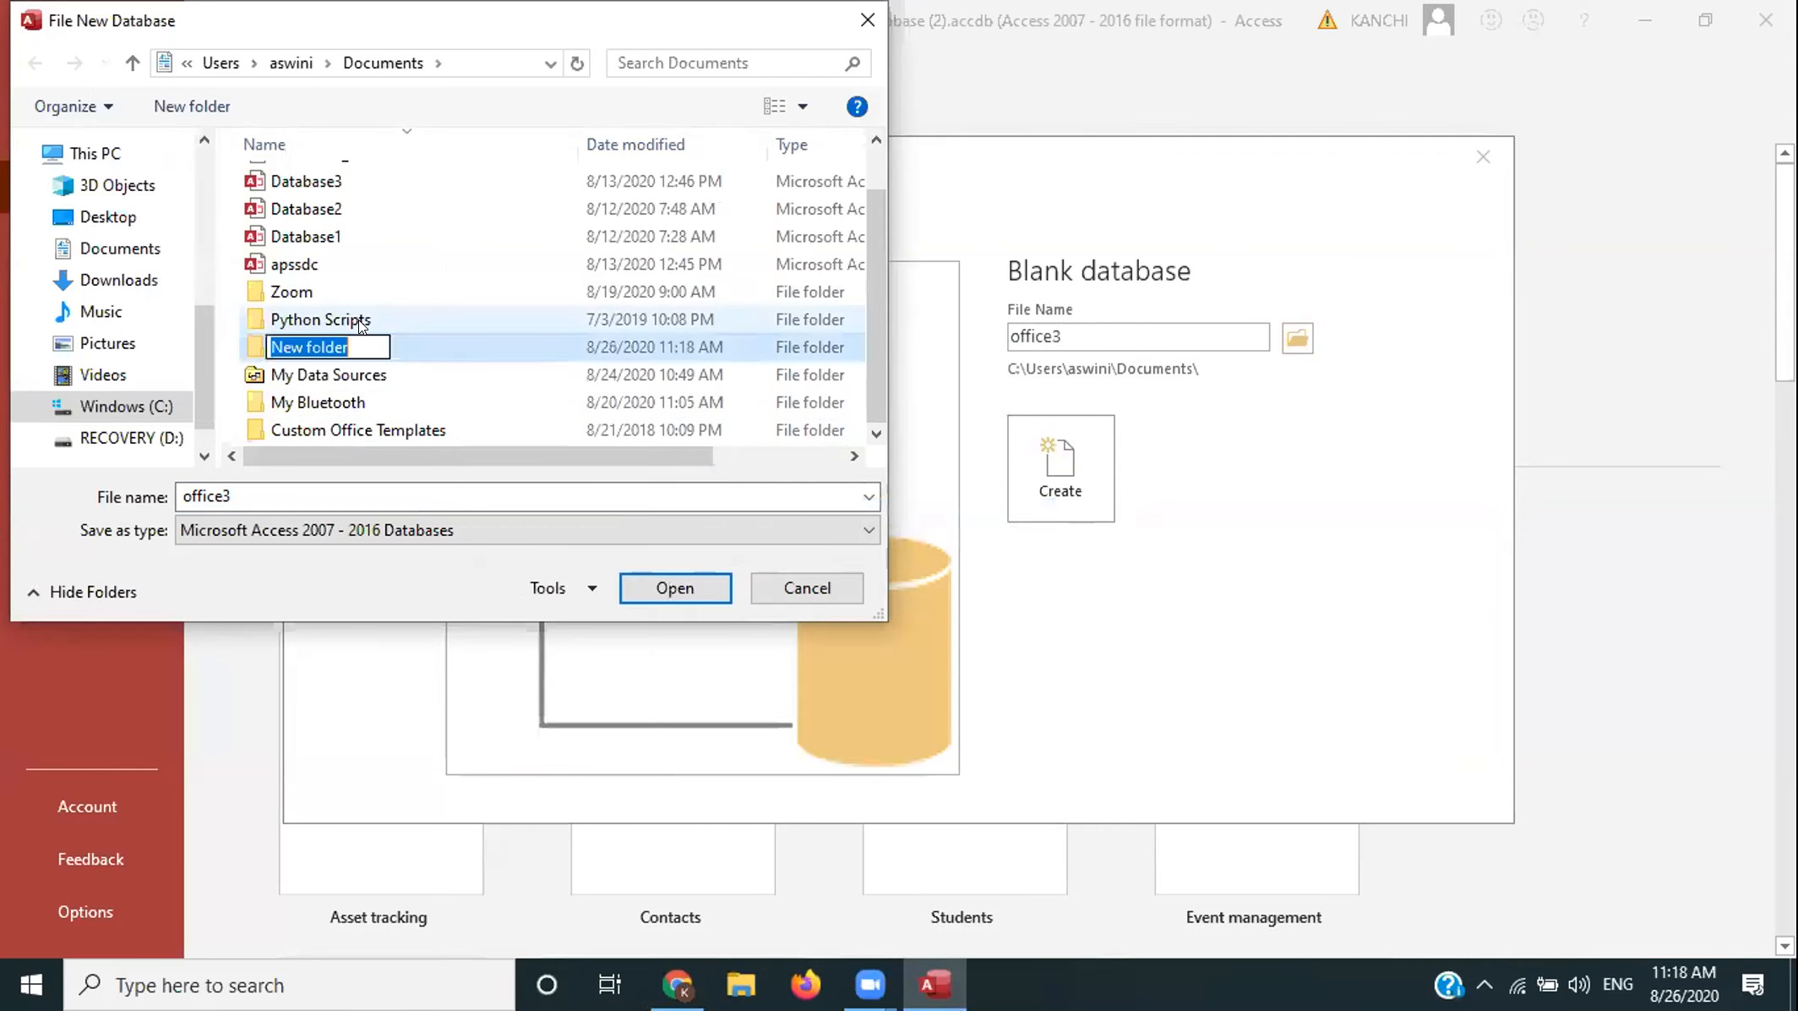
type("ms-office batch")
type("3")
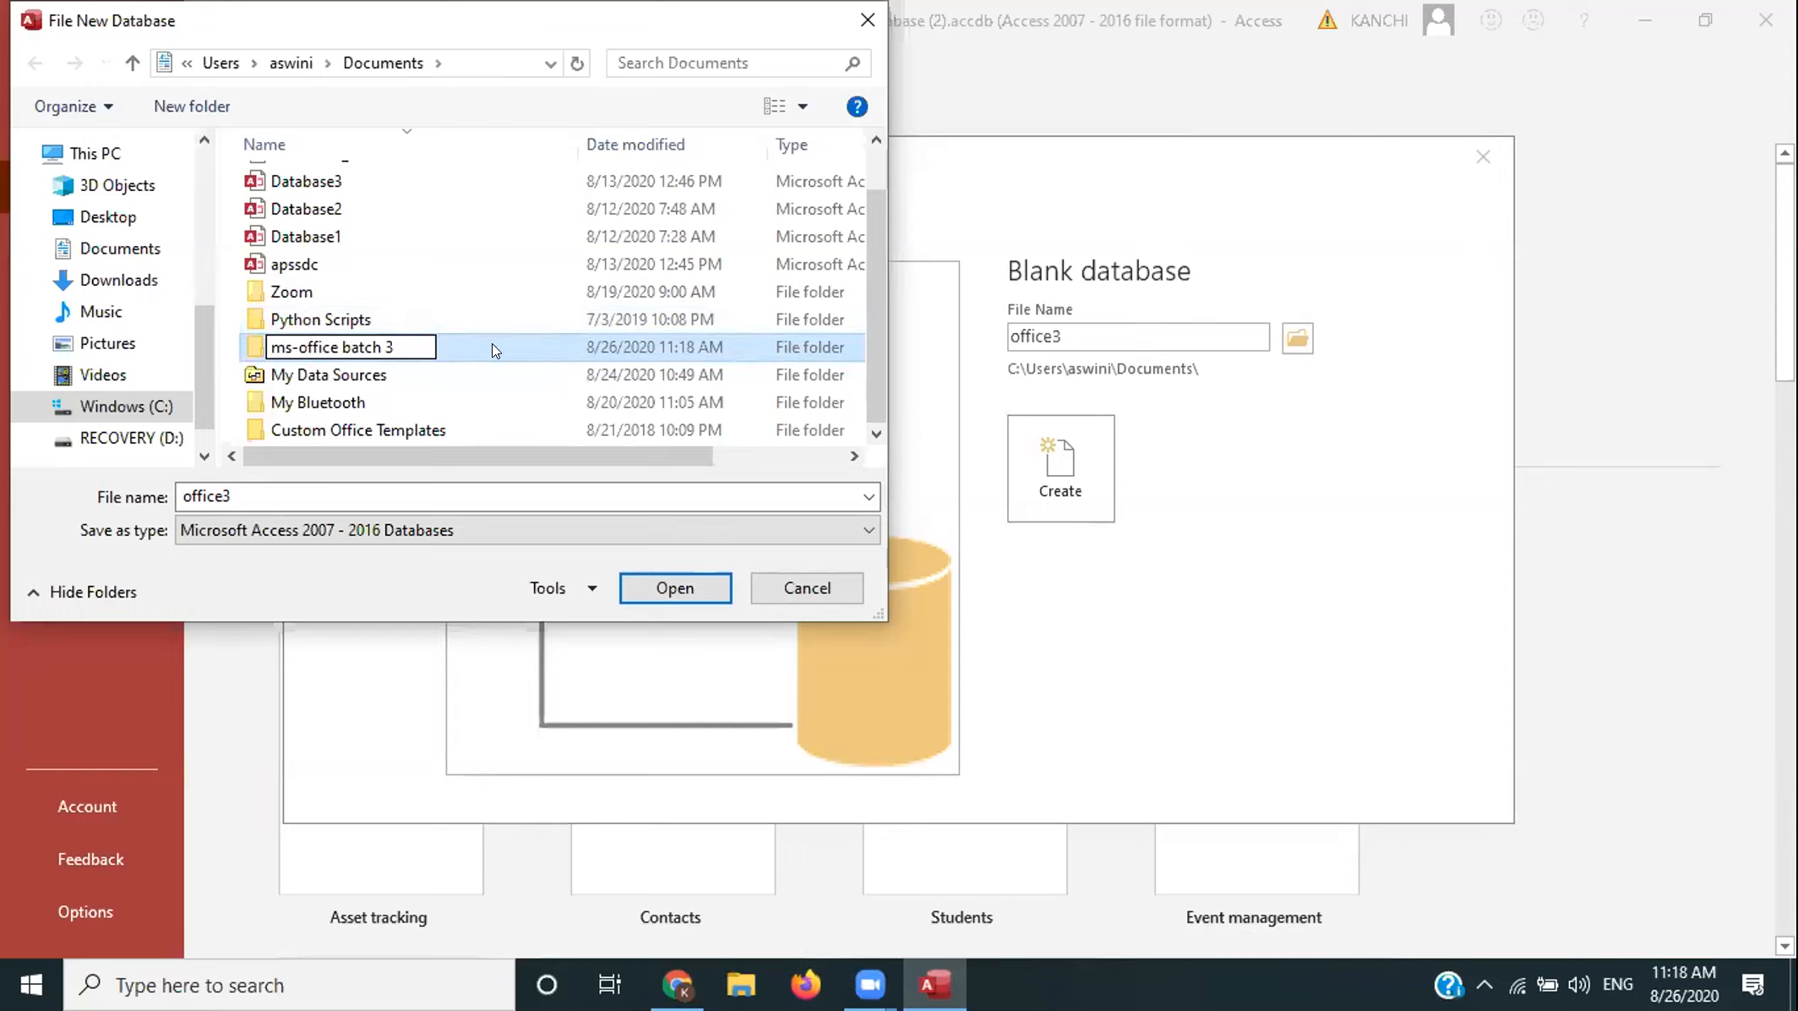
key("Return")
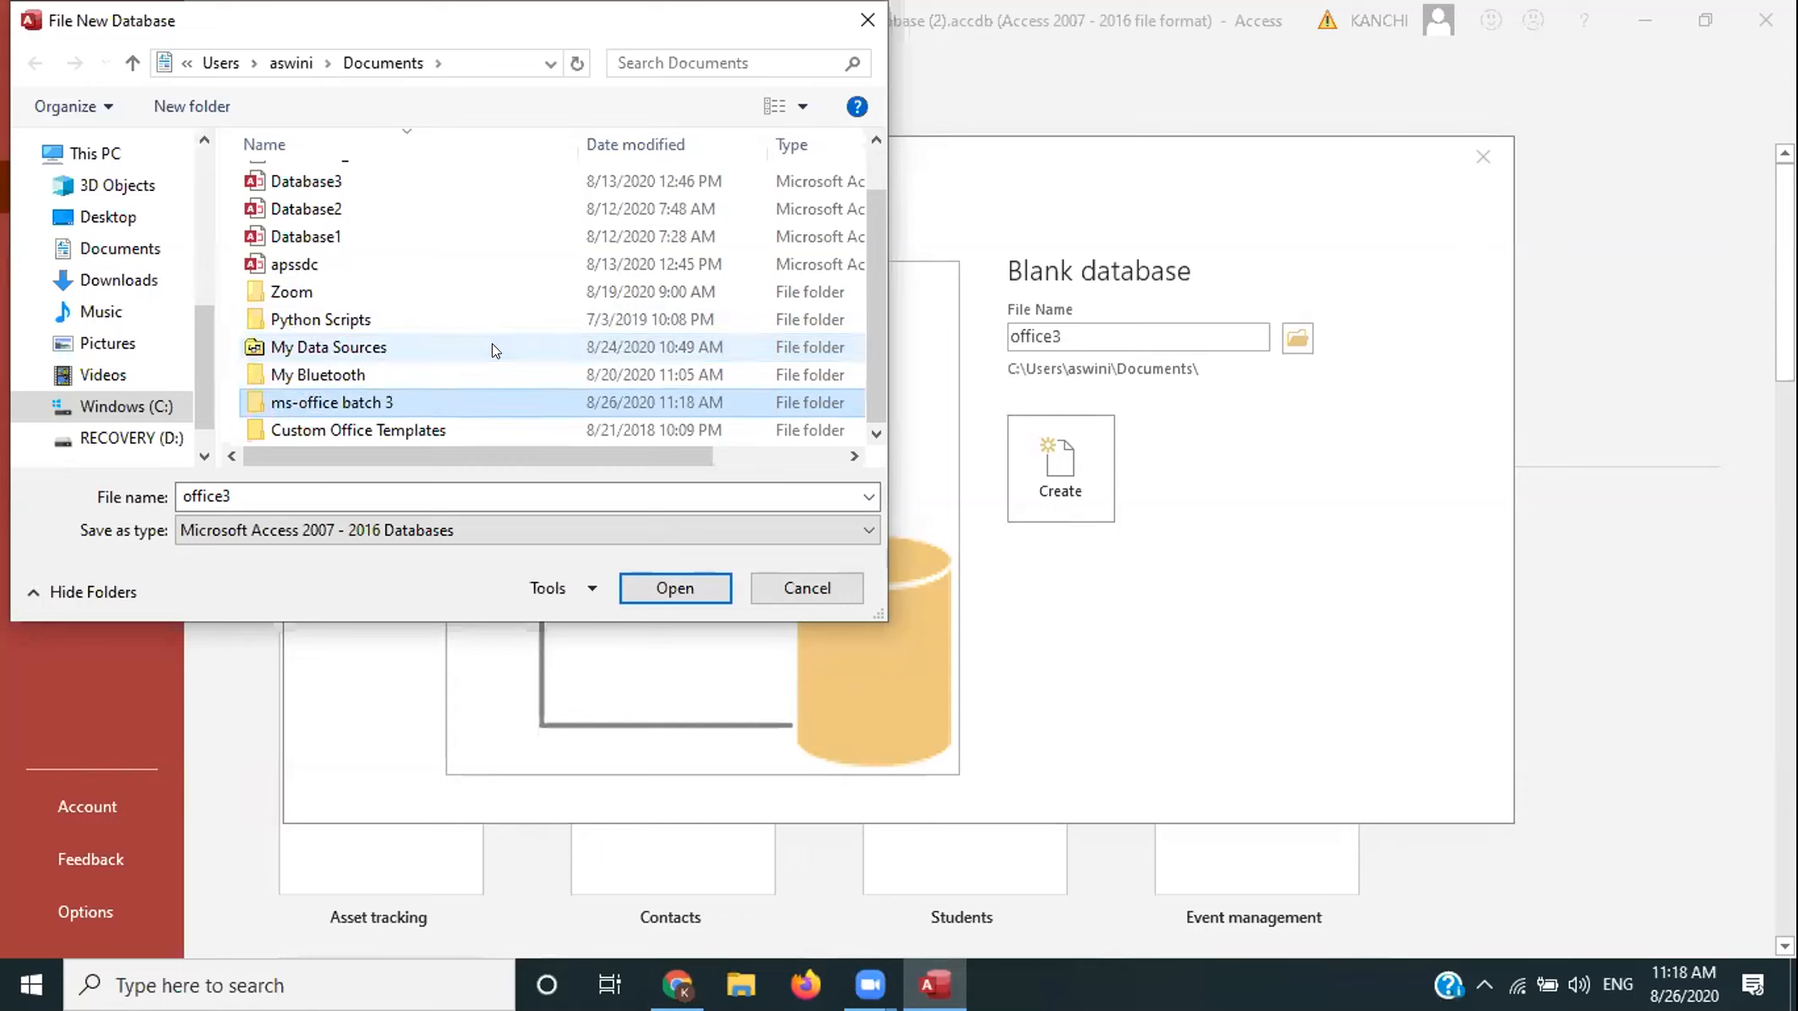
double_click(449, 392)
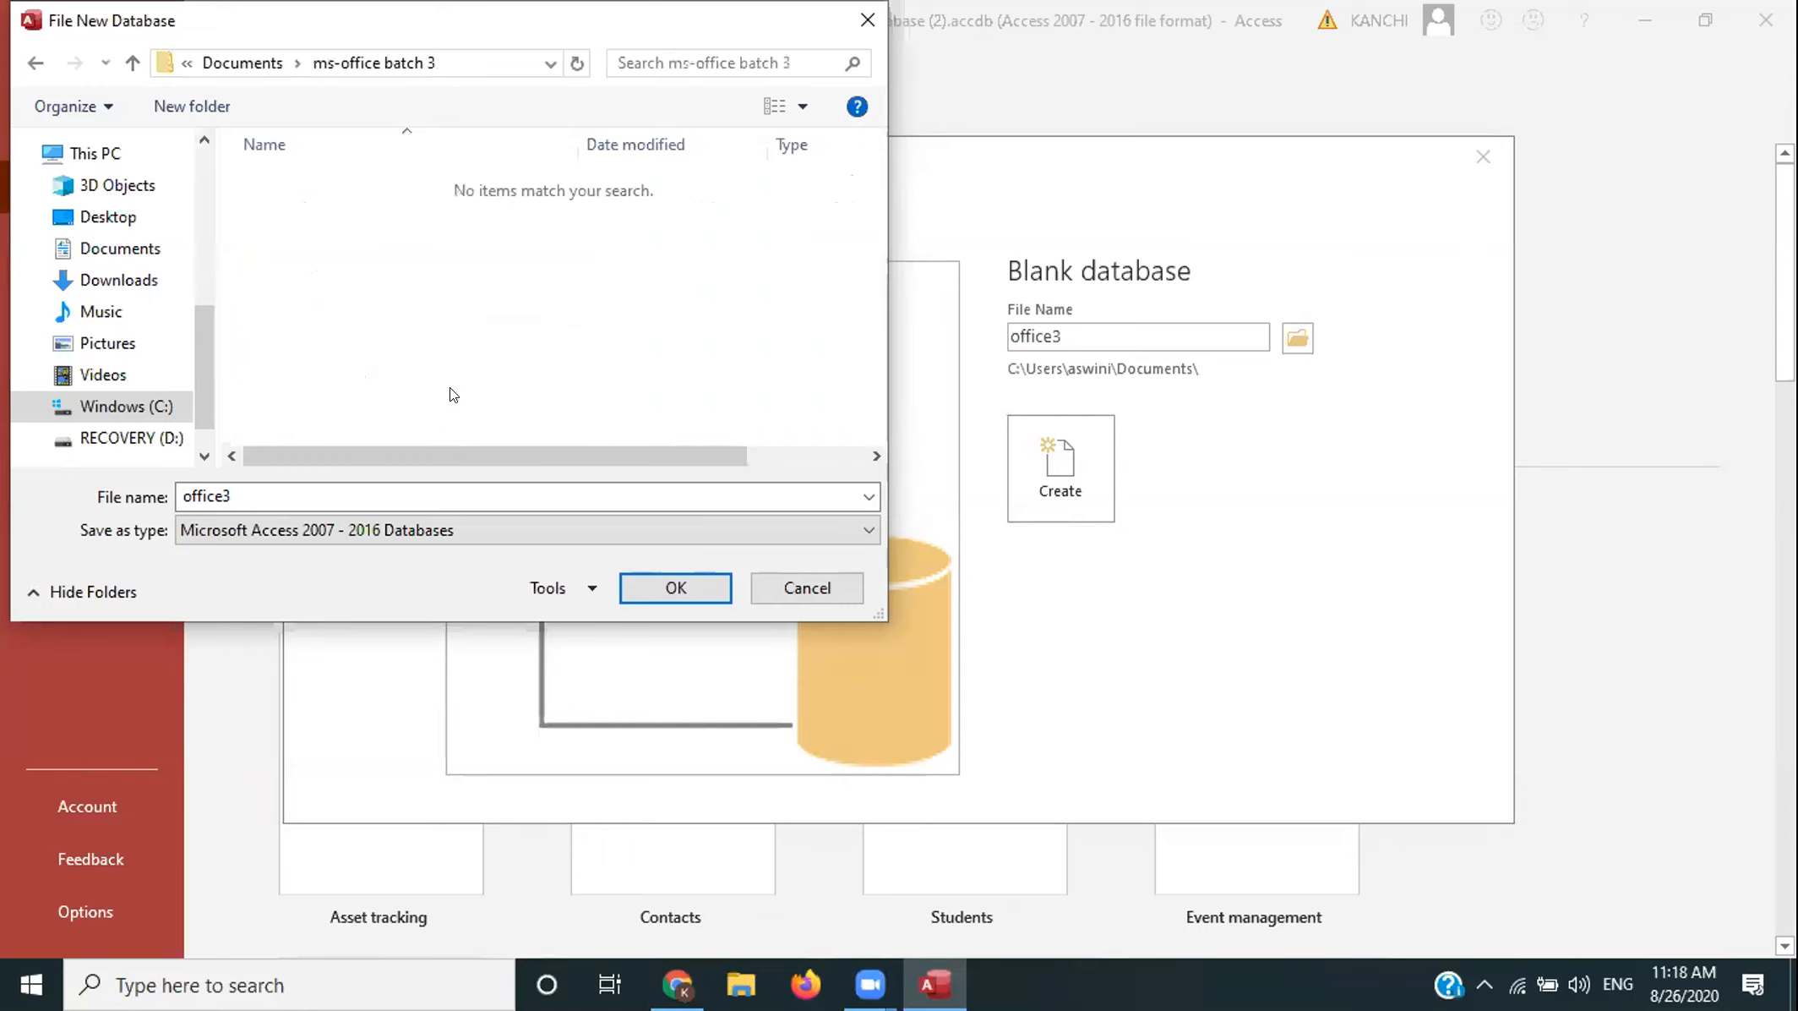
left_click(677, 586)
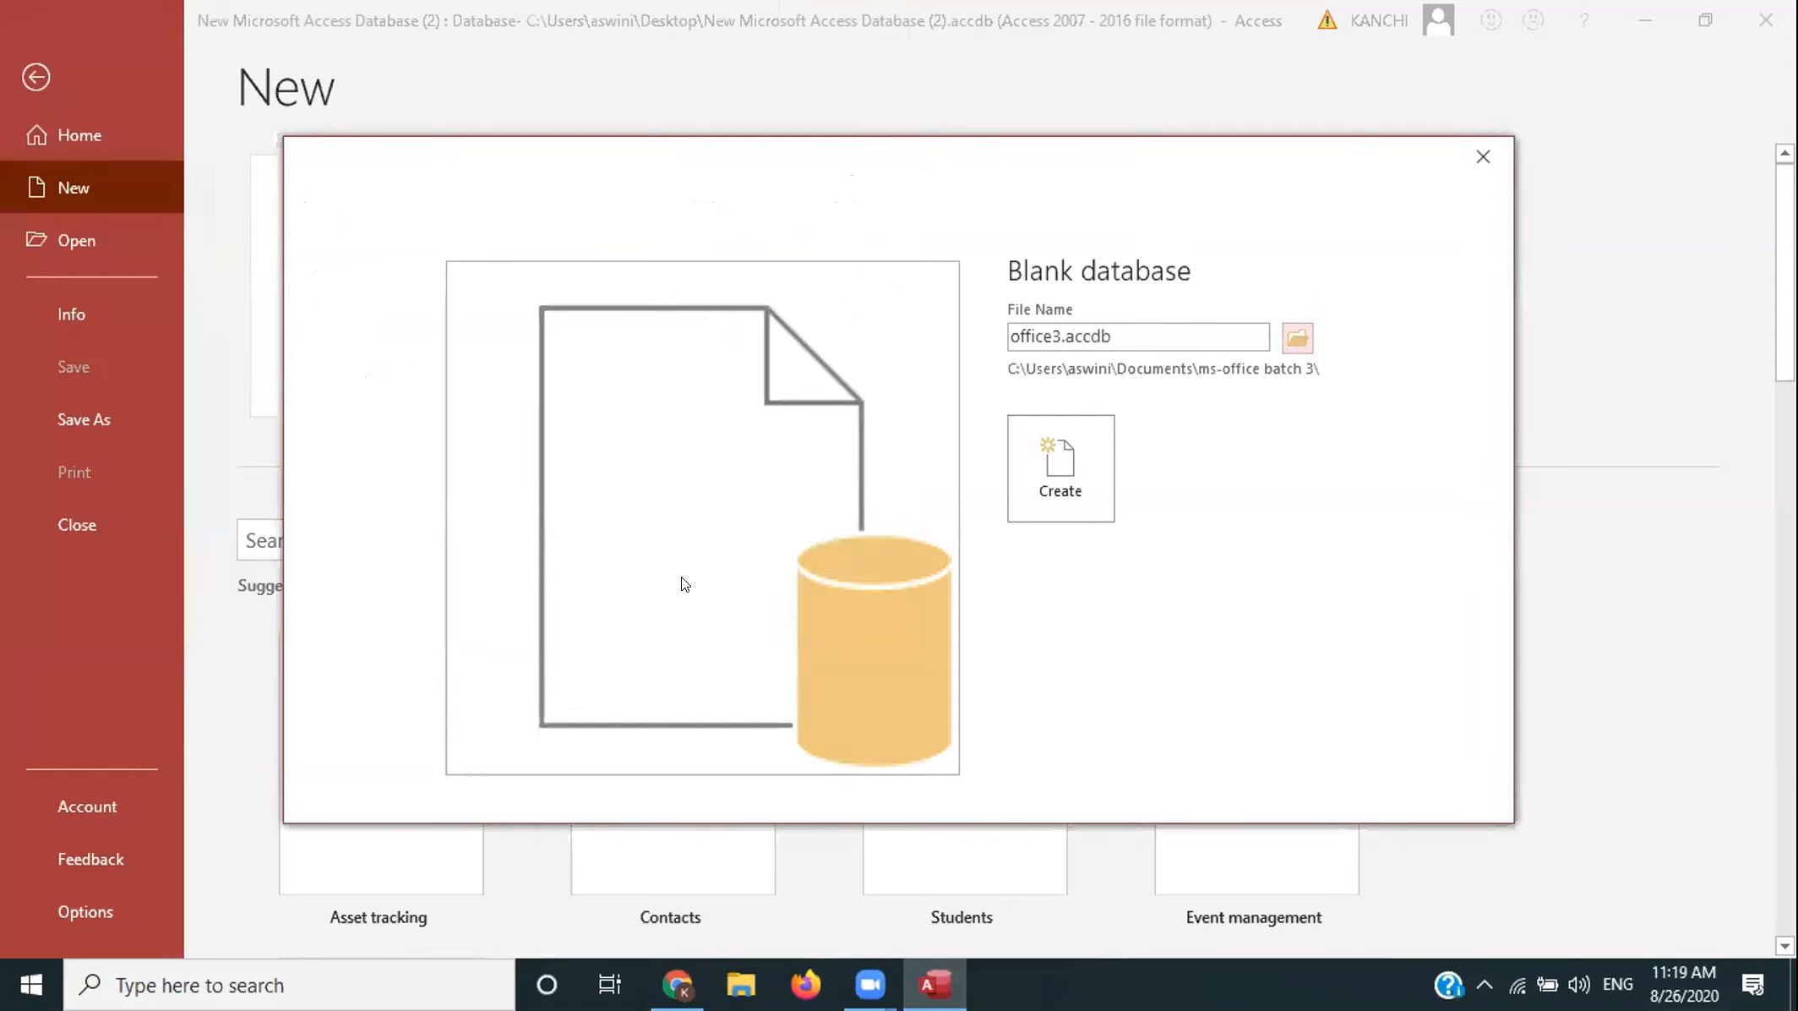
- Create office3.accdb in the ms-office batch 3 folder and close the default Table1
left_click(1041, 499)
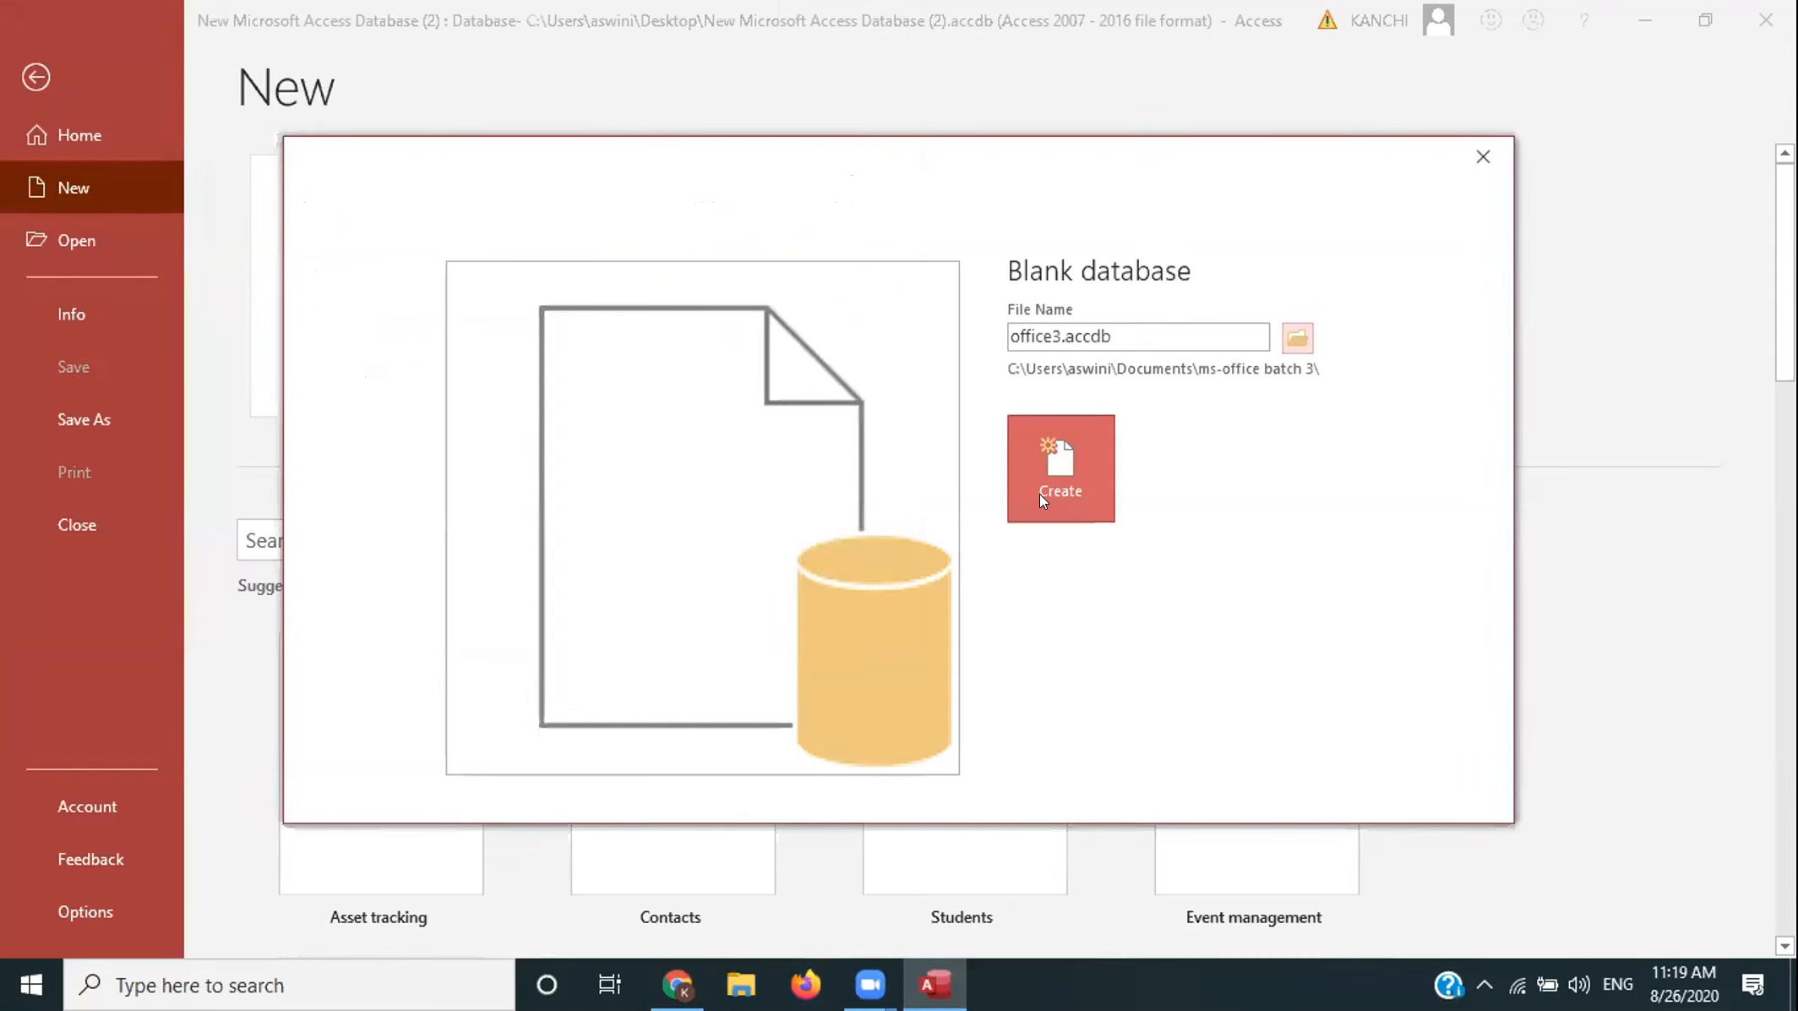
left_click(1042, 497)
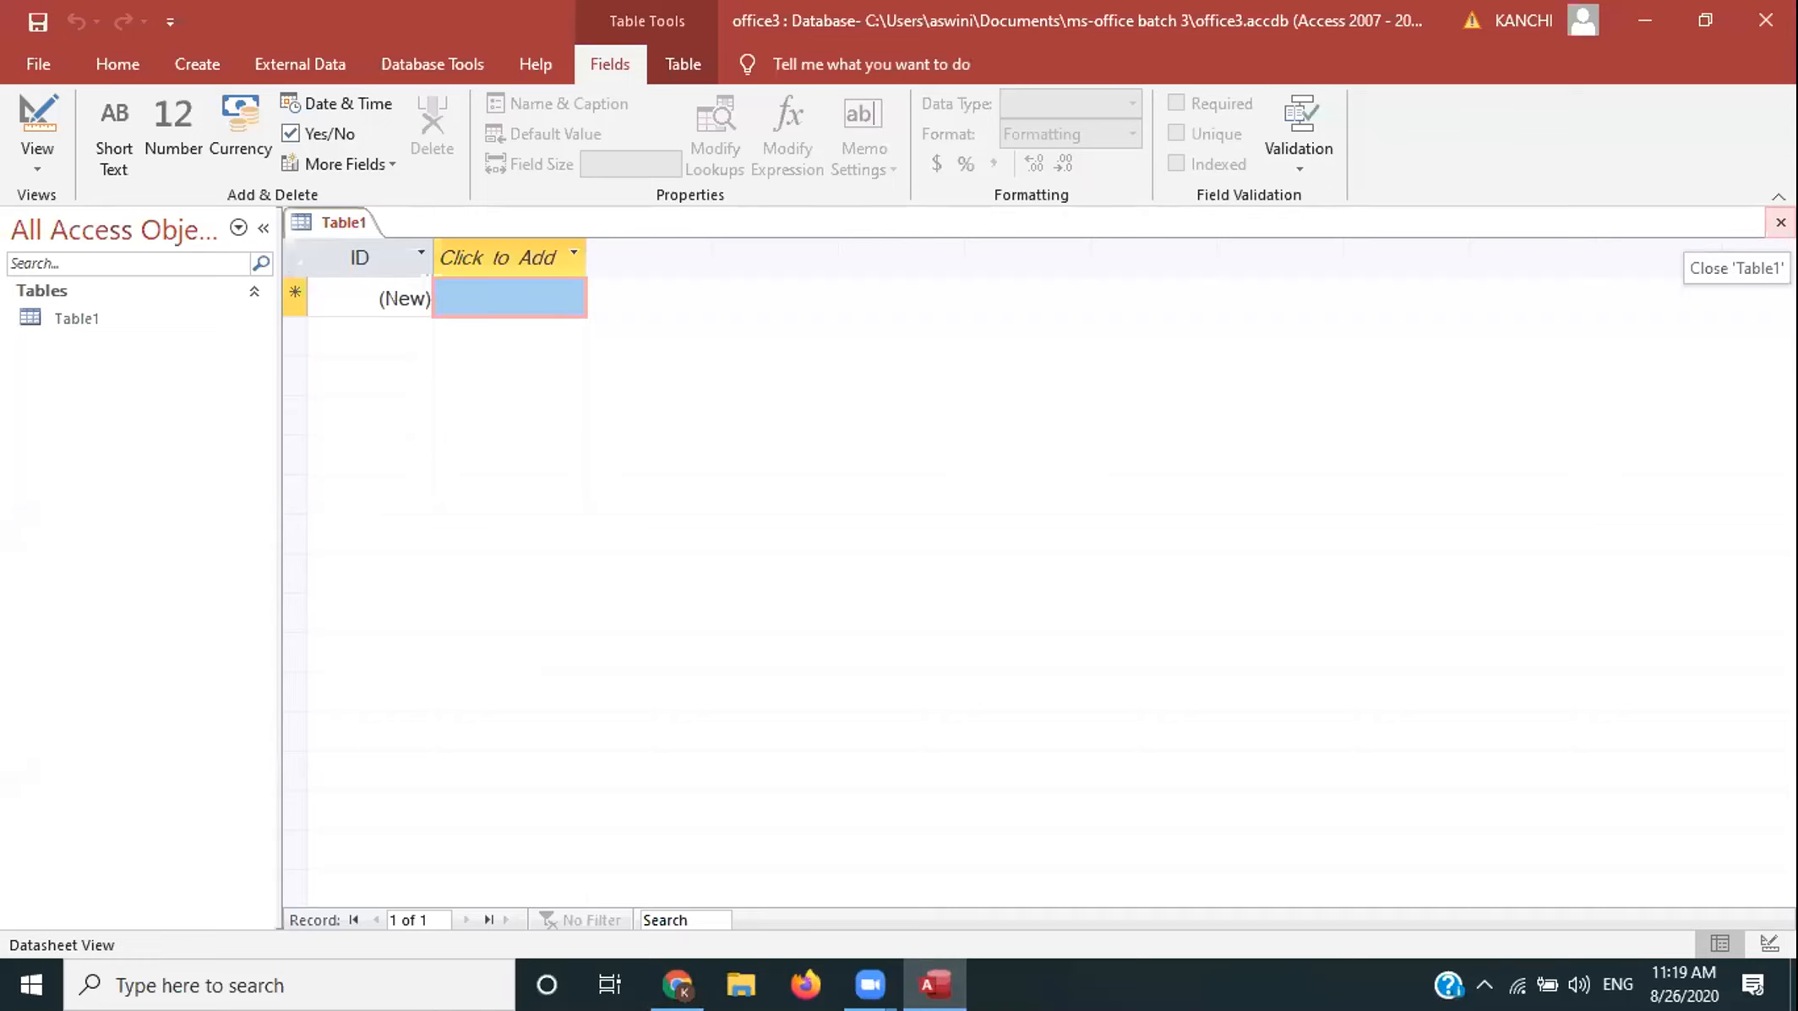
left_click(1780, 222)
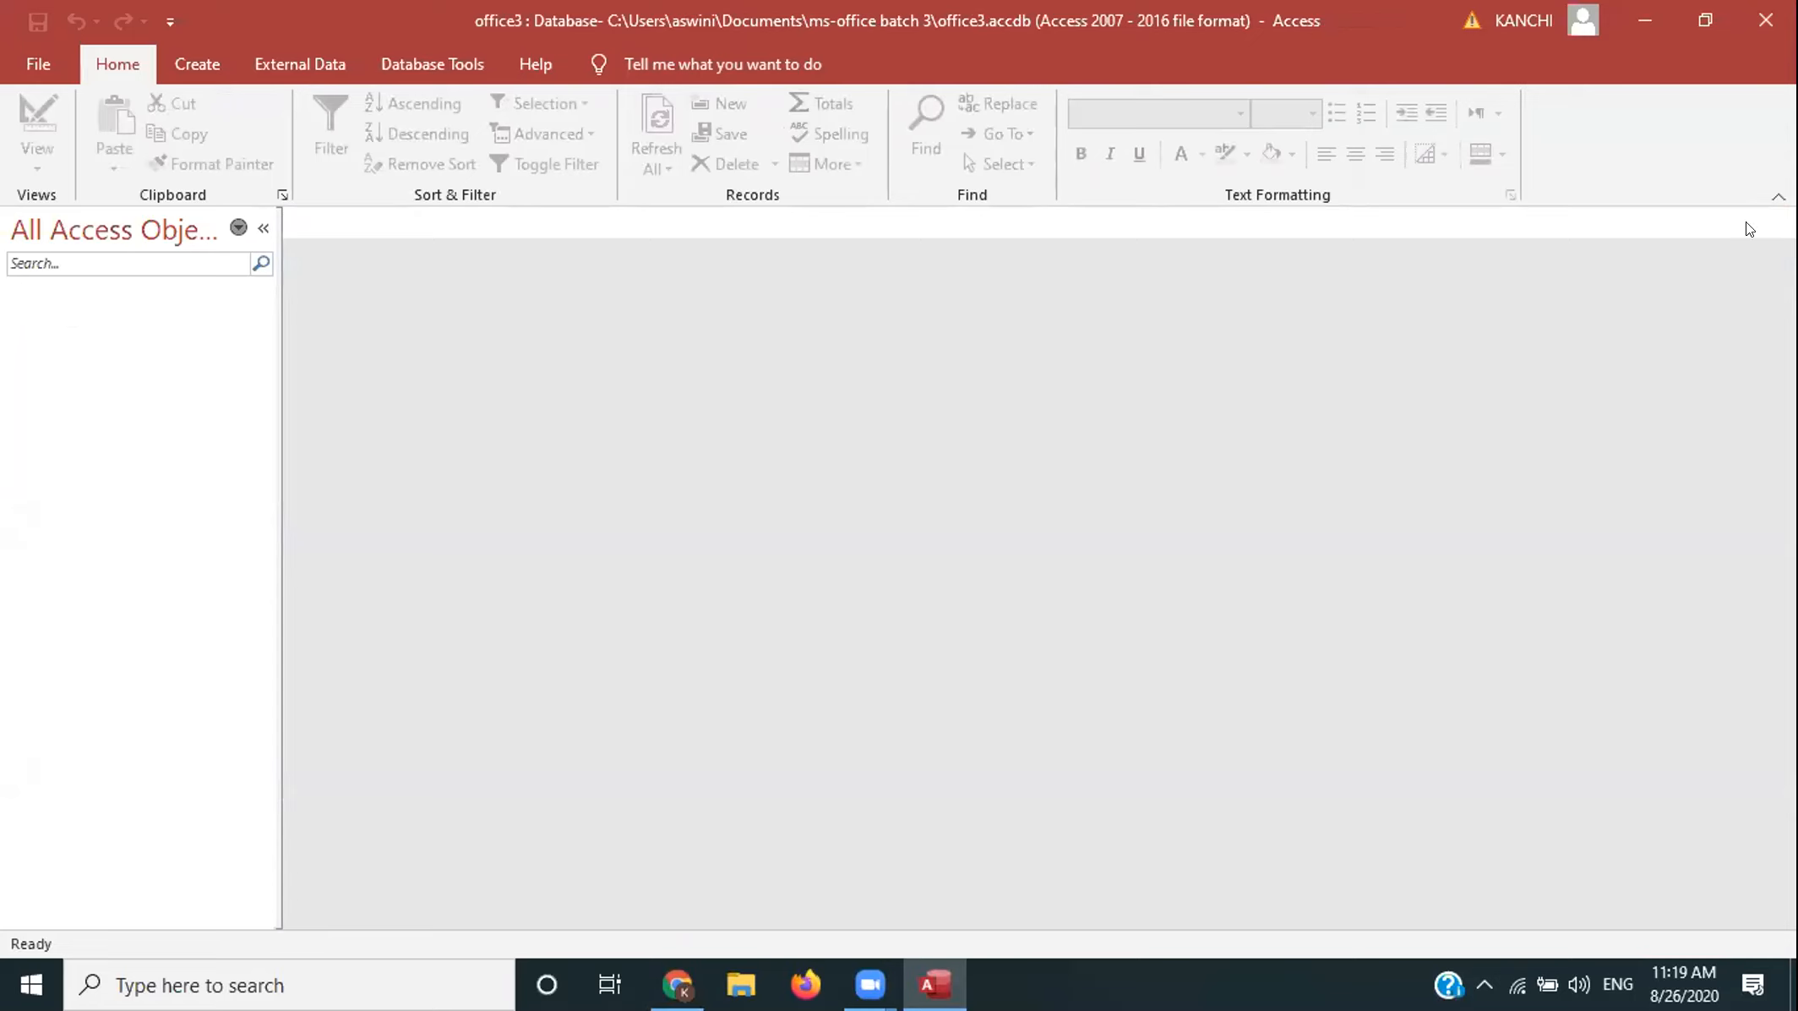
- Switch the ribbon to the Create tab
left_click(196, 66)
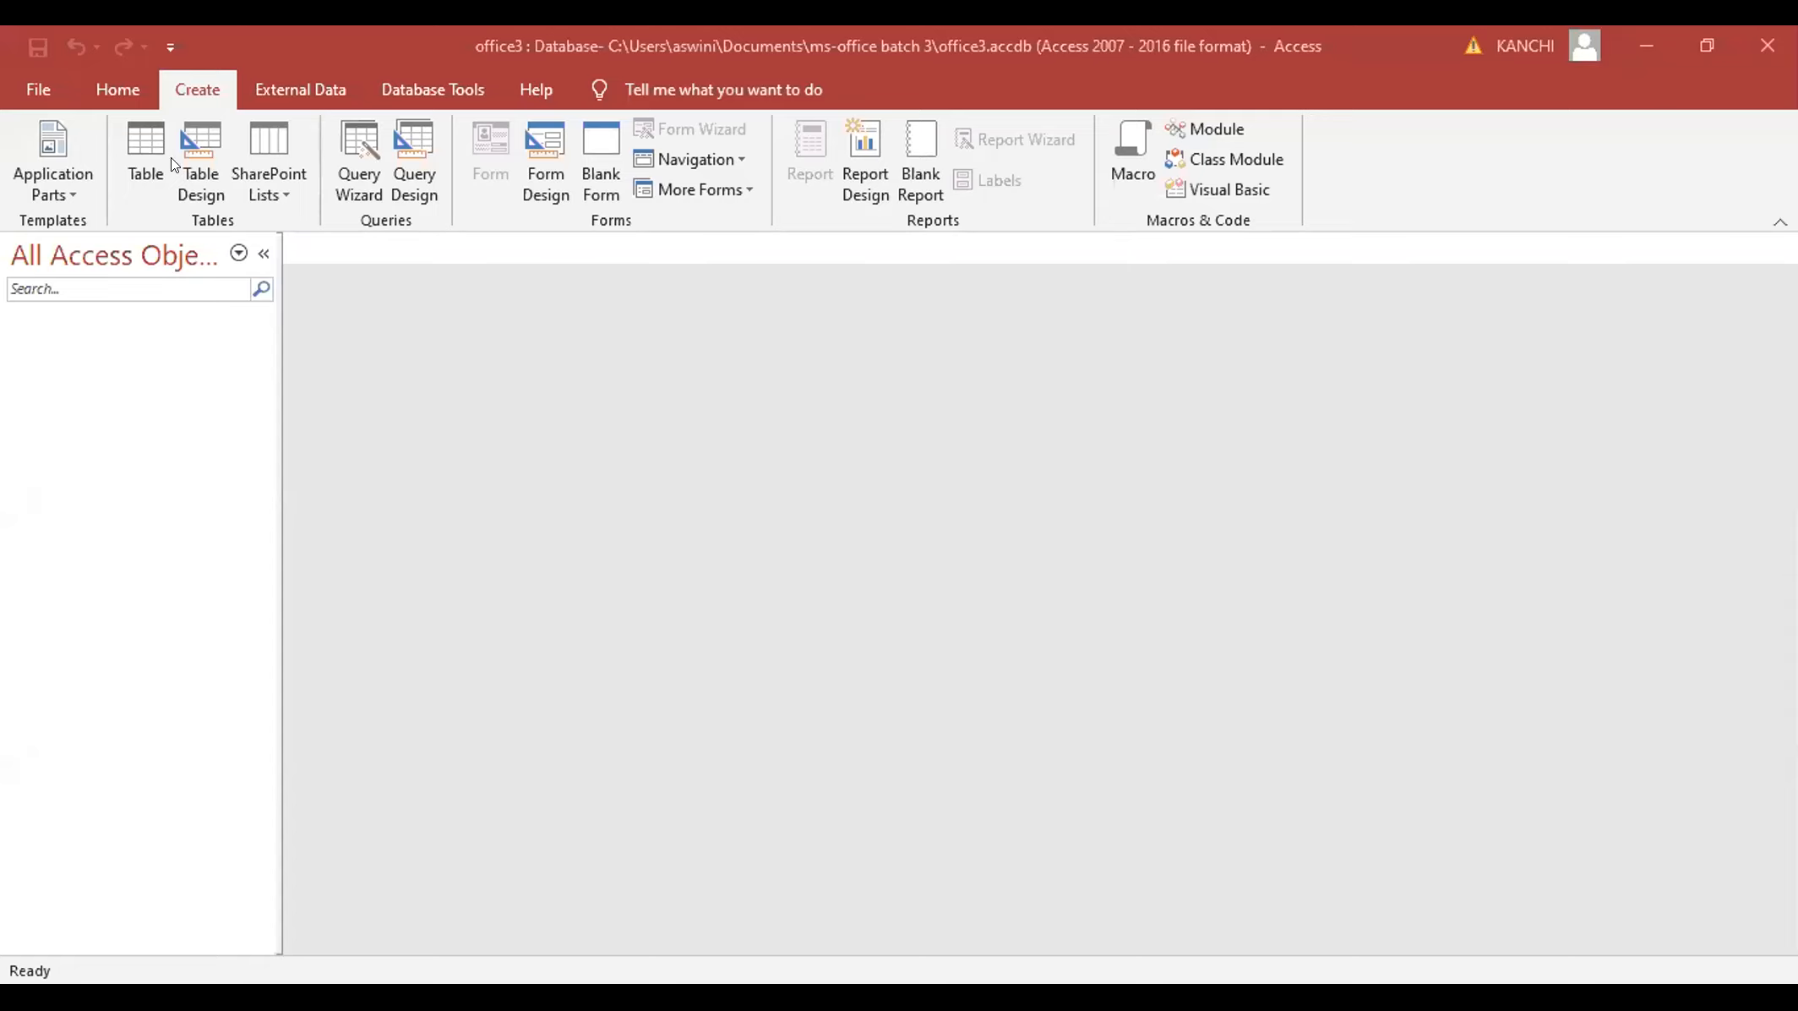
left_click(31, 77)
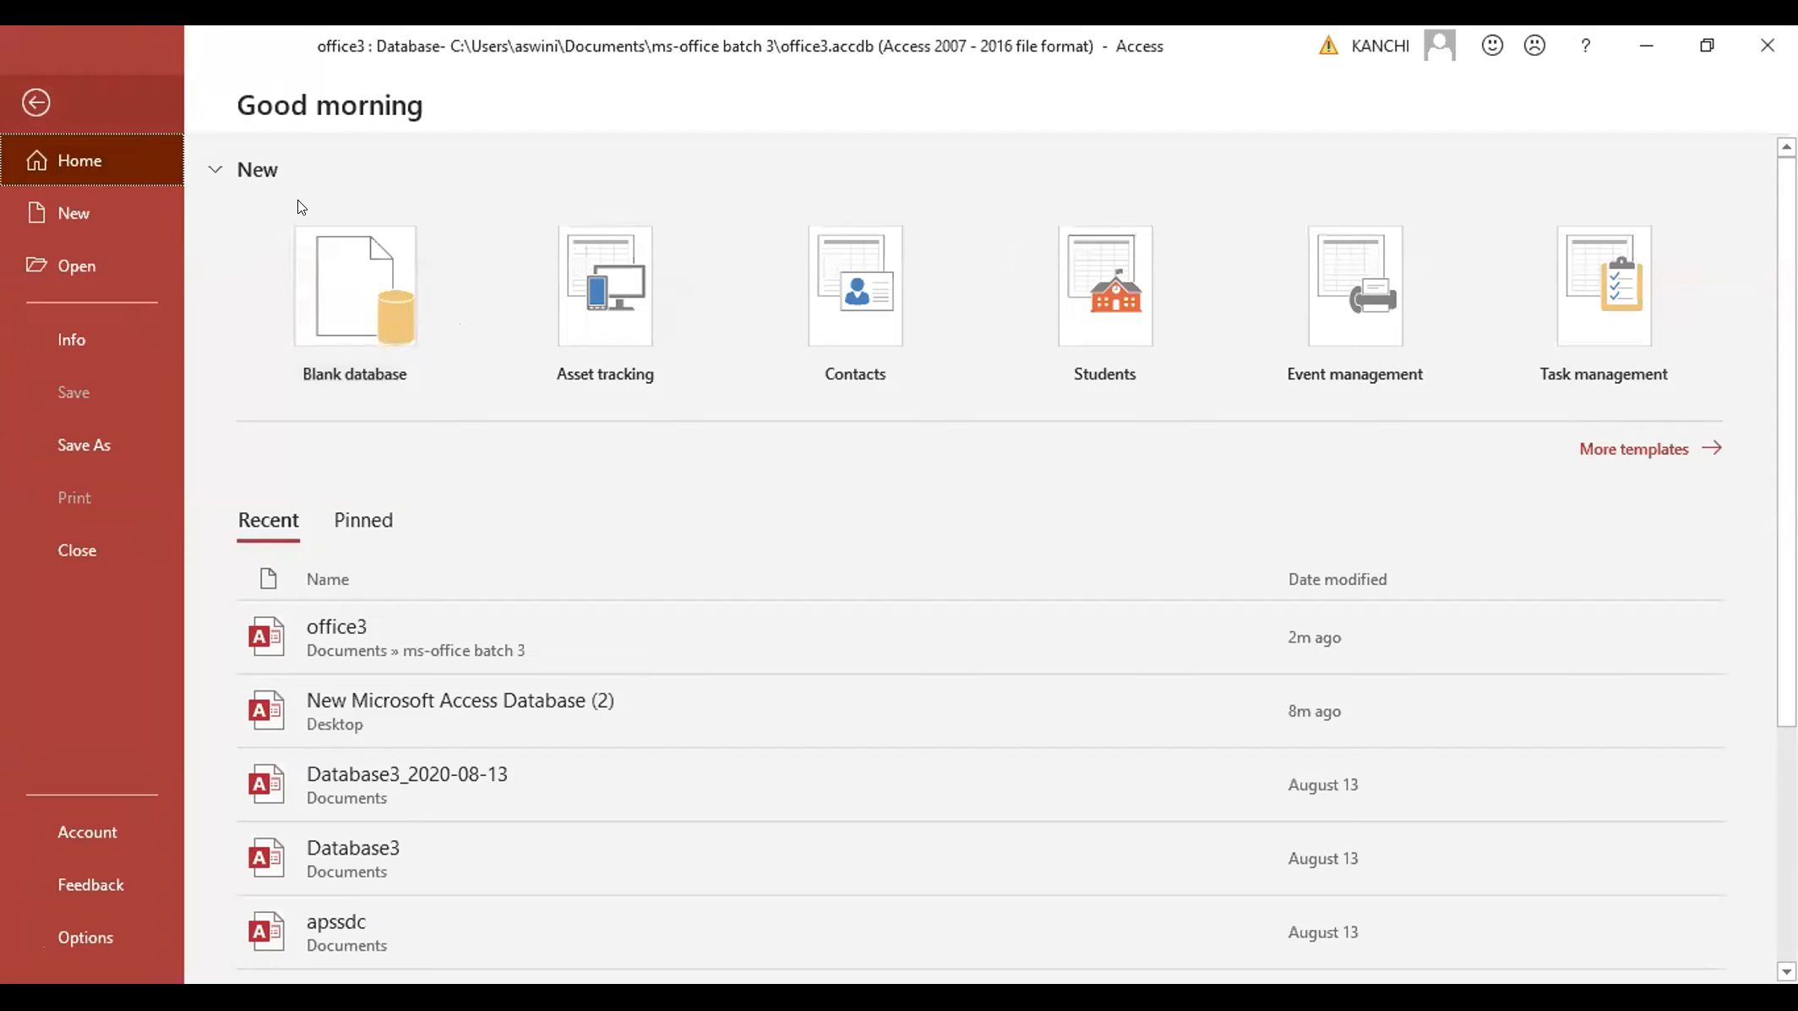
left_click(36, 102)
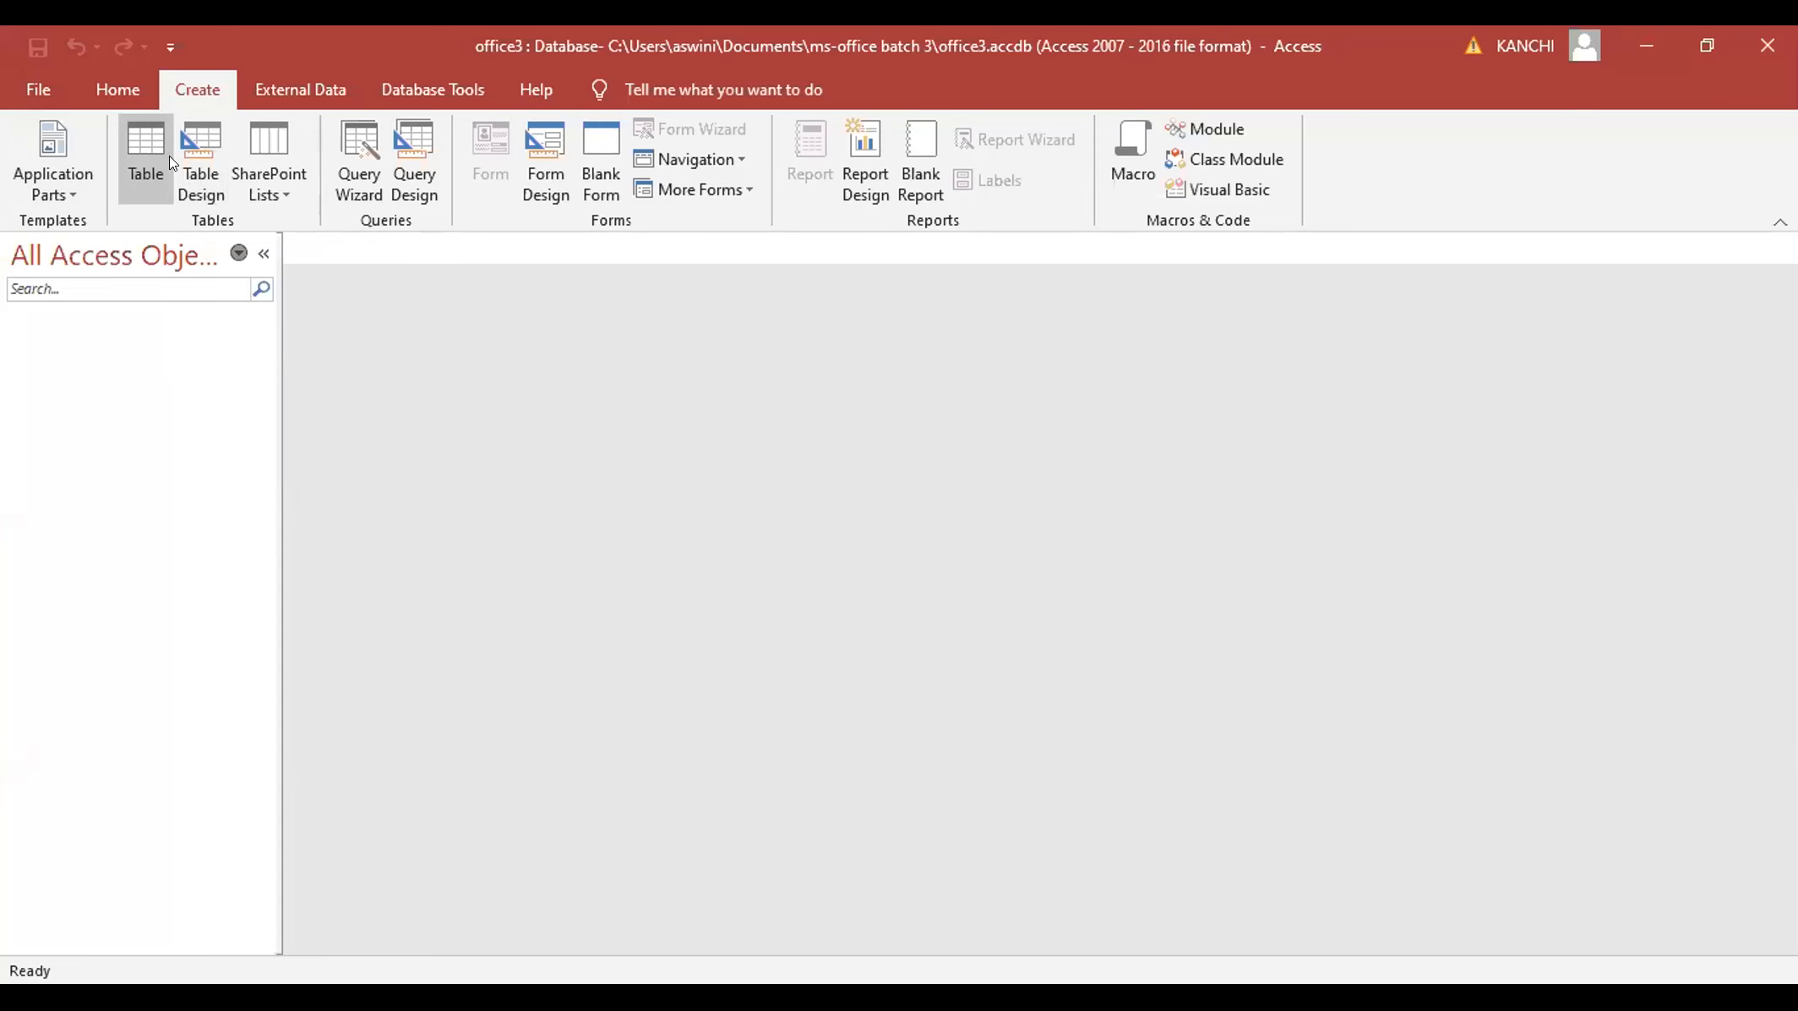
- Open a new Table1 in Table Design view
left_click(200, 162)
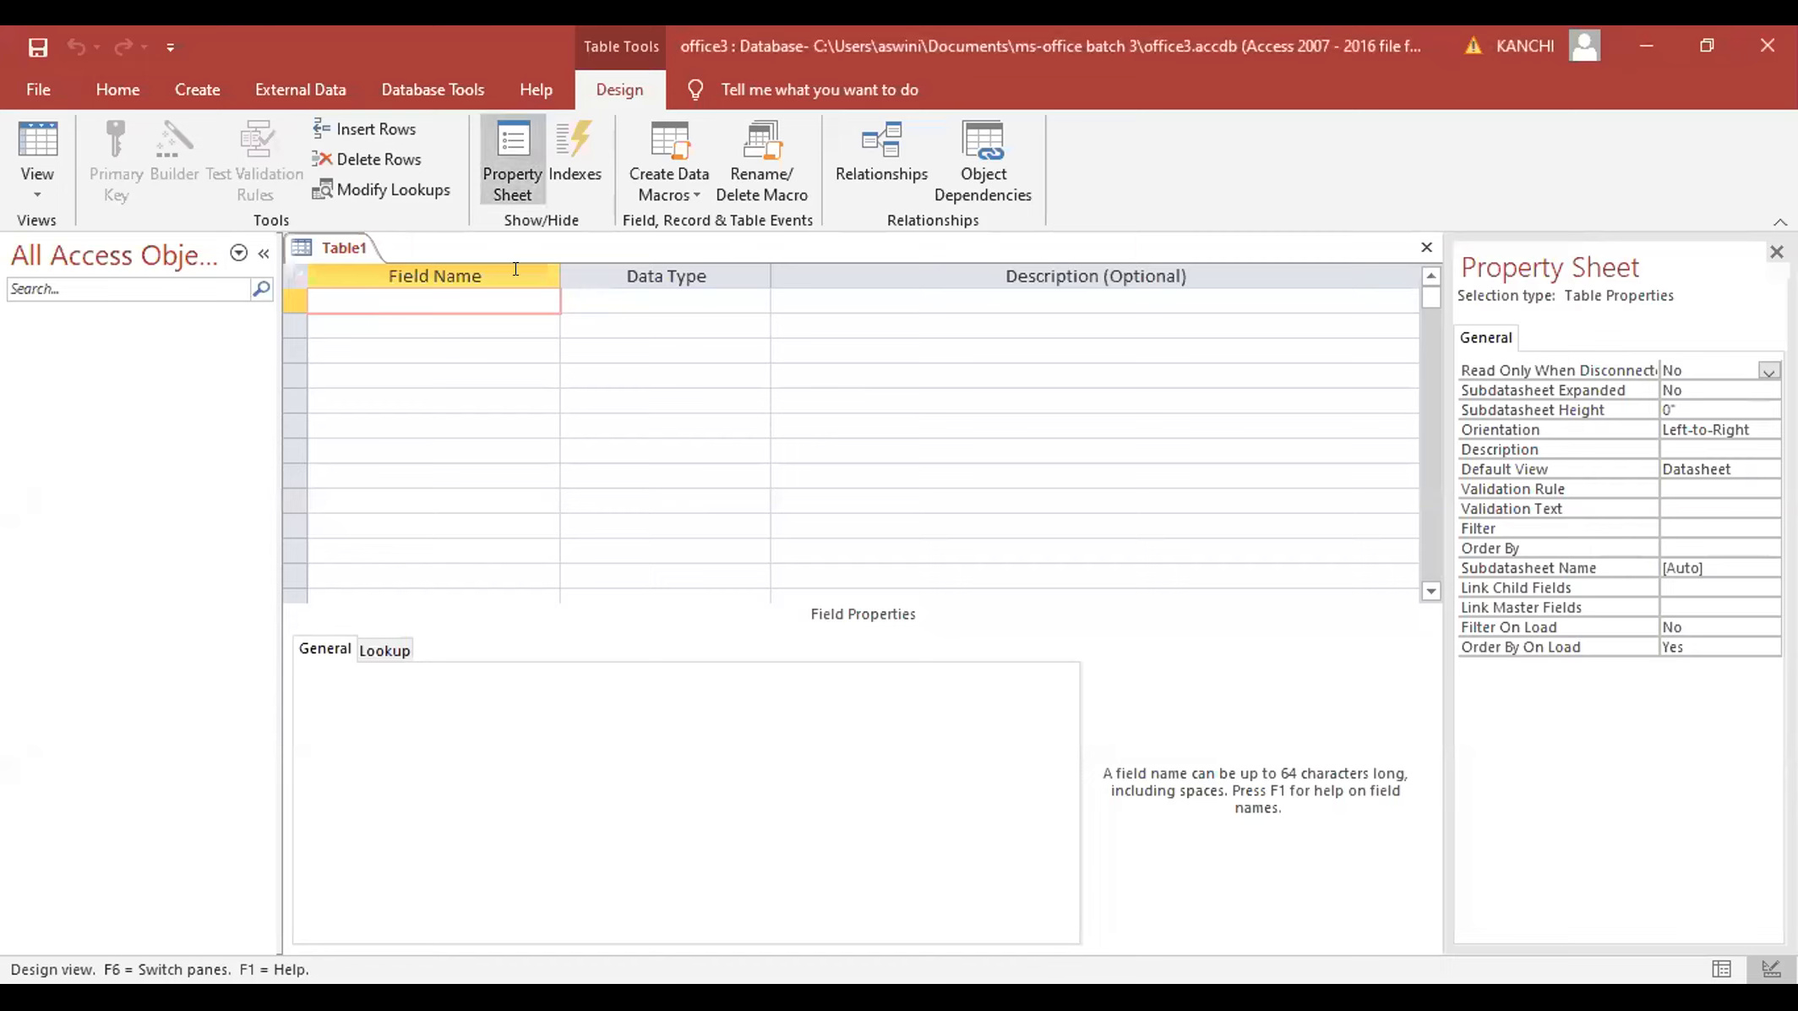
- Enter the first field name Employee_id and set its data type to AutoNumber
type("Employee")
type("_id")
left_click(624, 311)
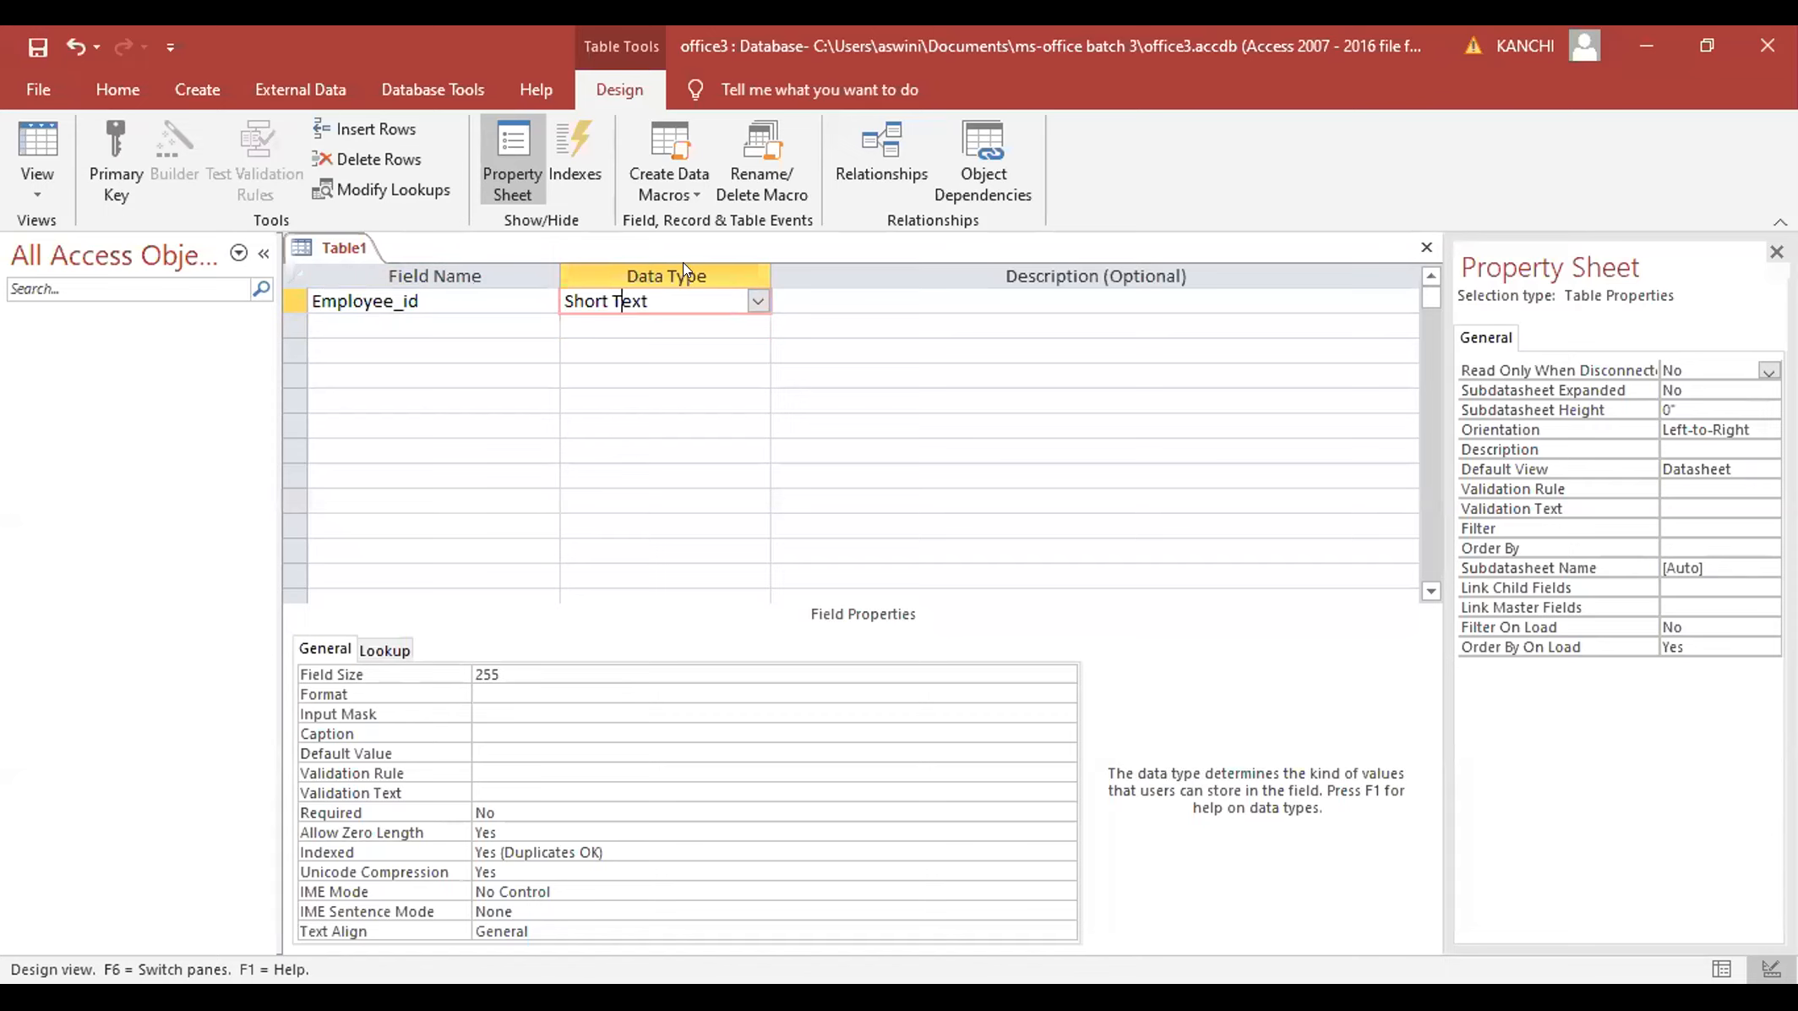
left_click(759, 303)
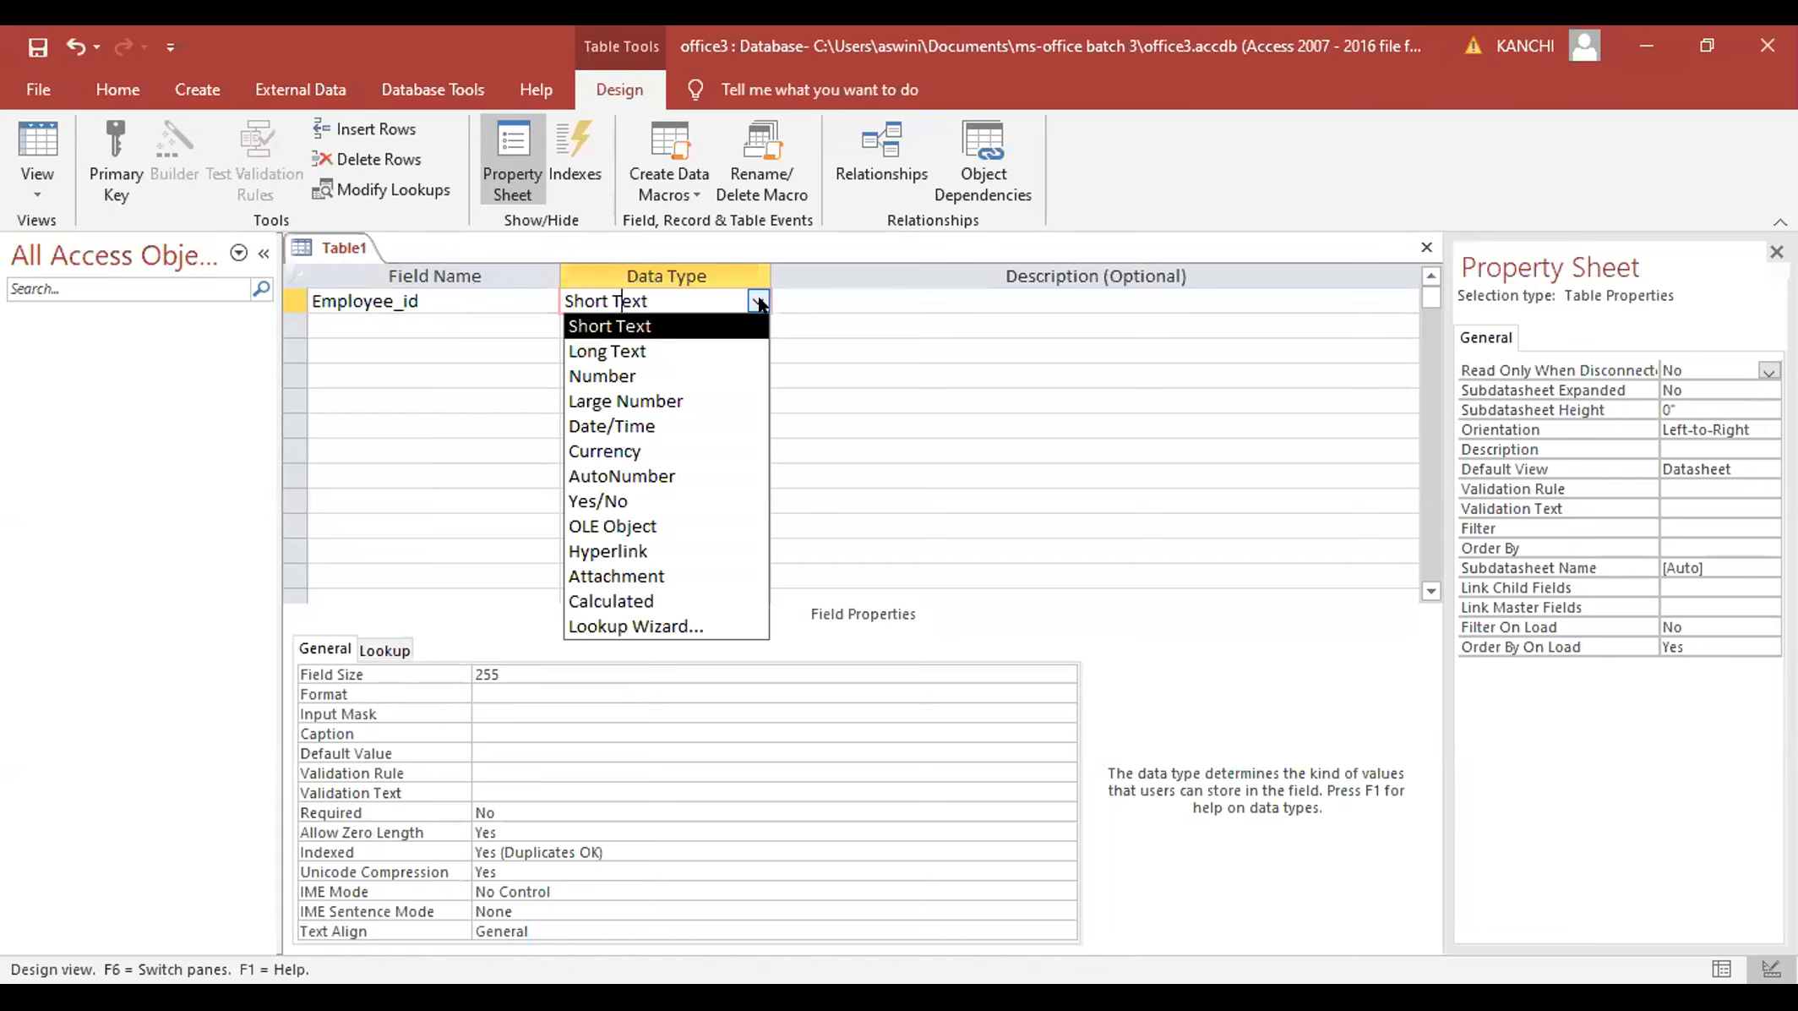
left_click(684, 366)
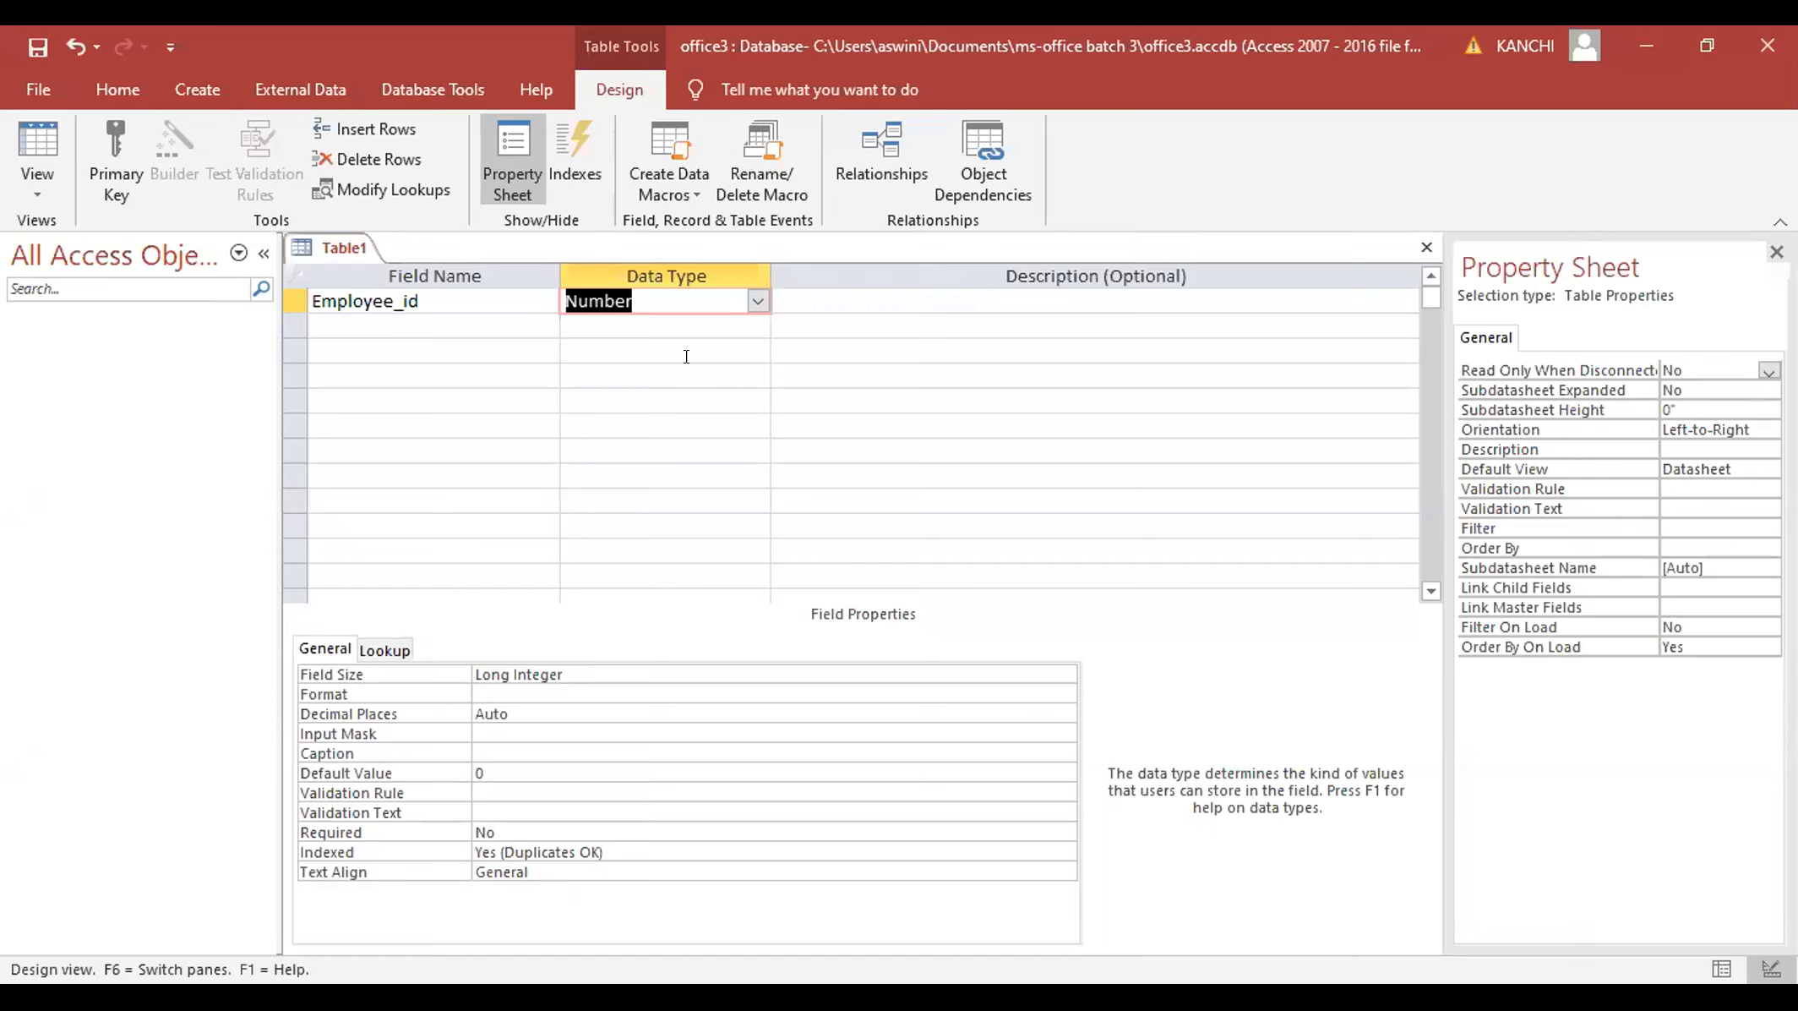
left_click(758, 296)
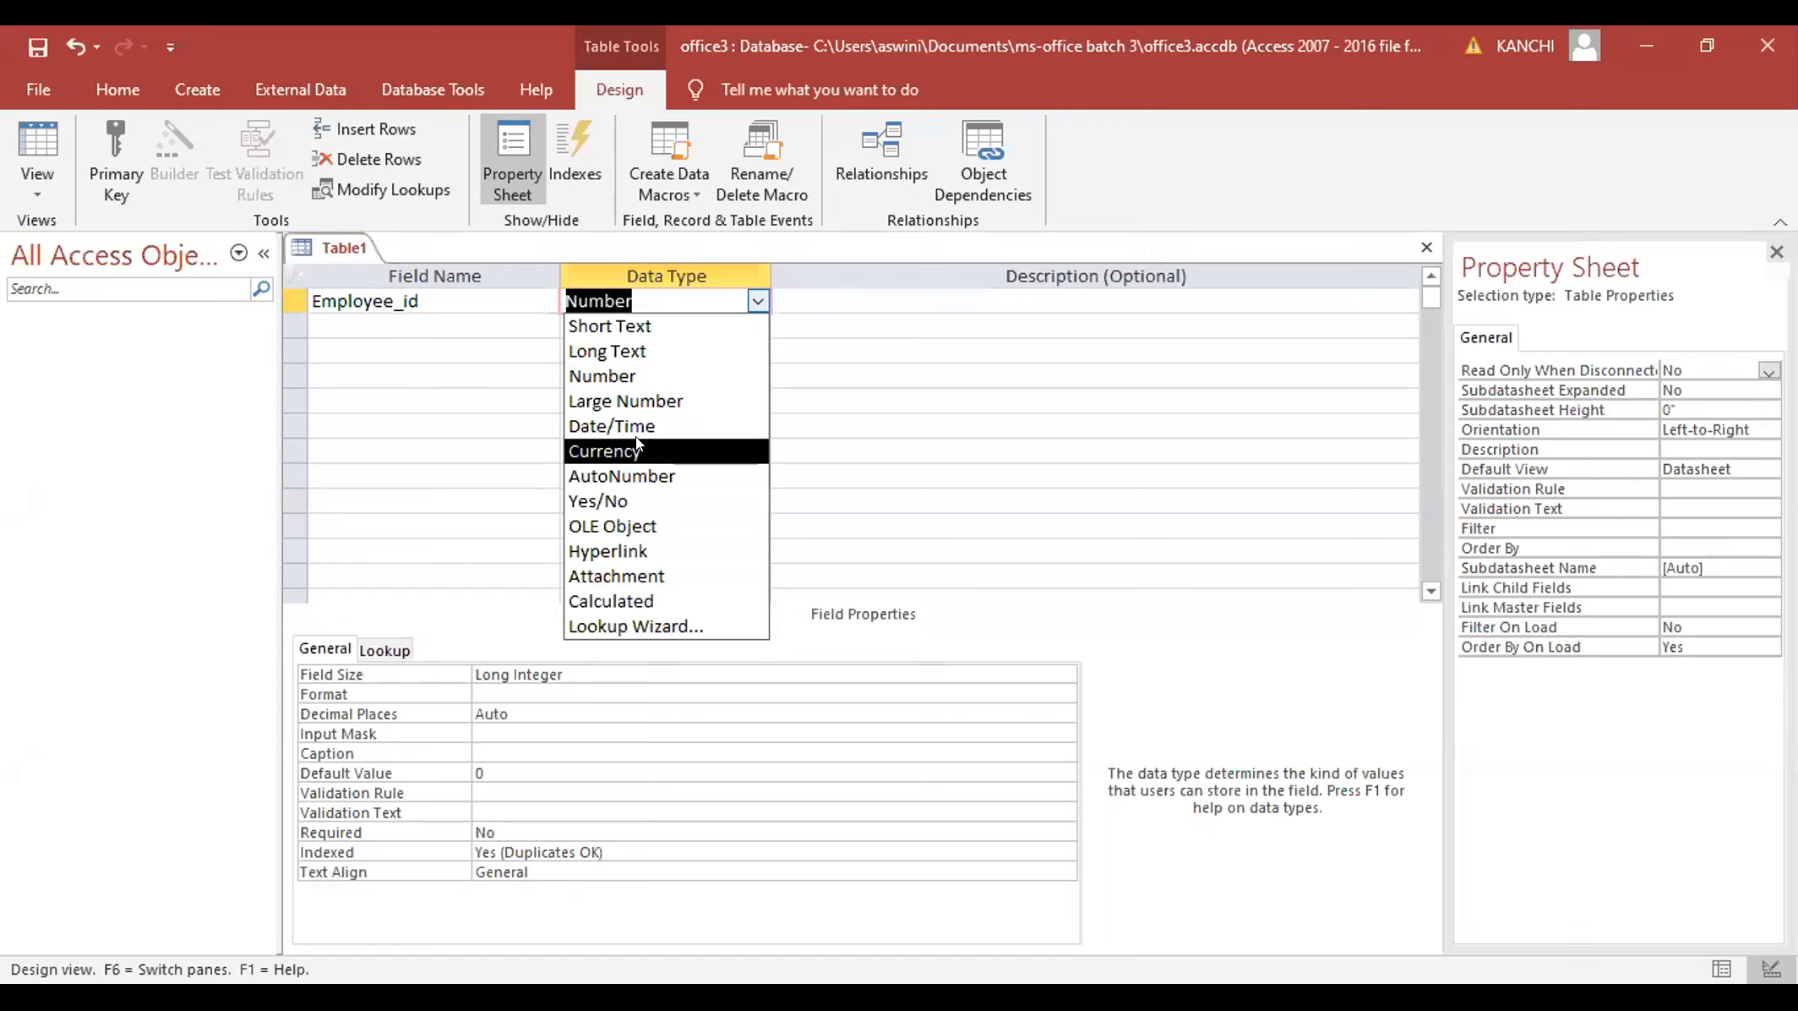
left_click(676, 370)
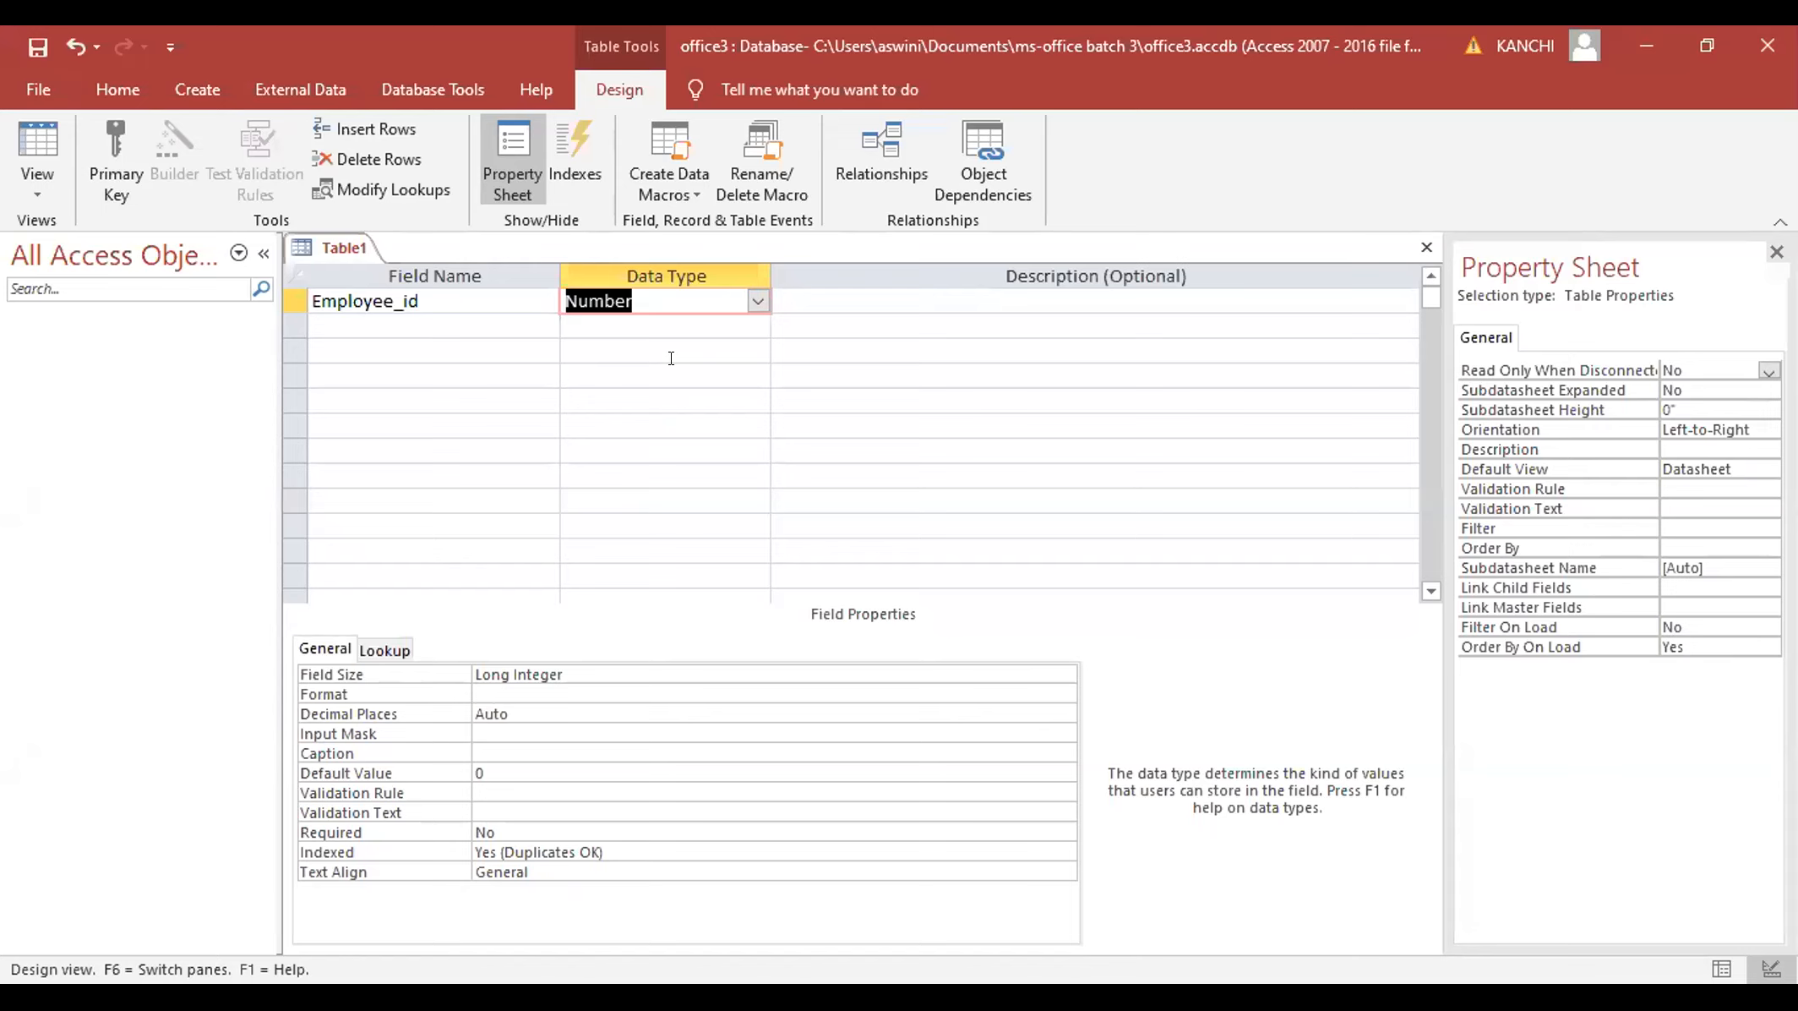
left_click(758, 304)
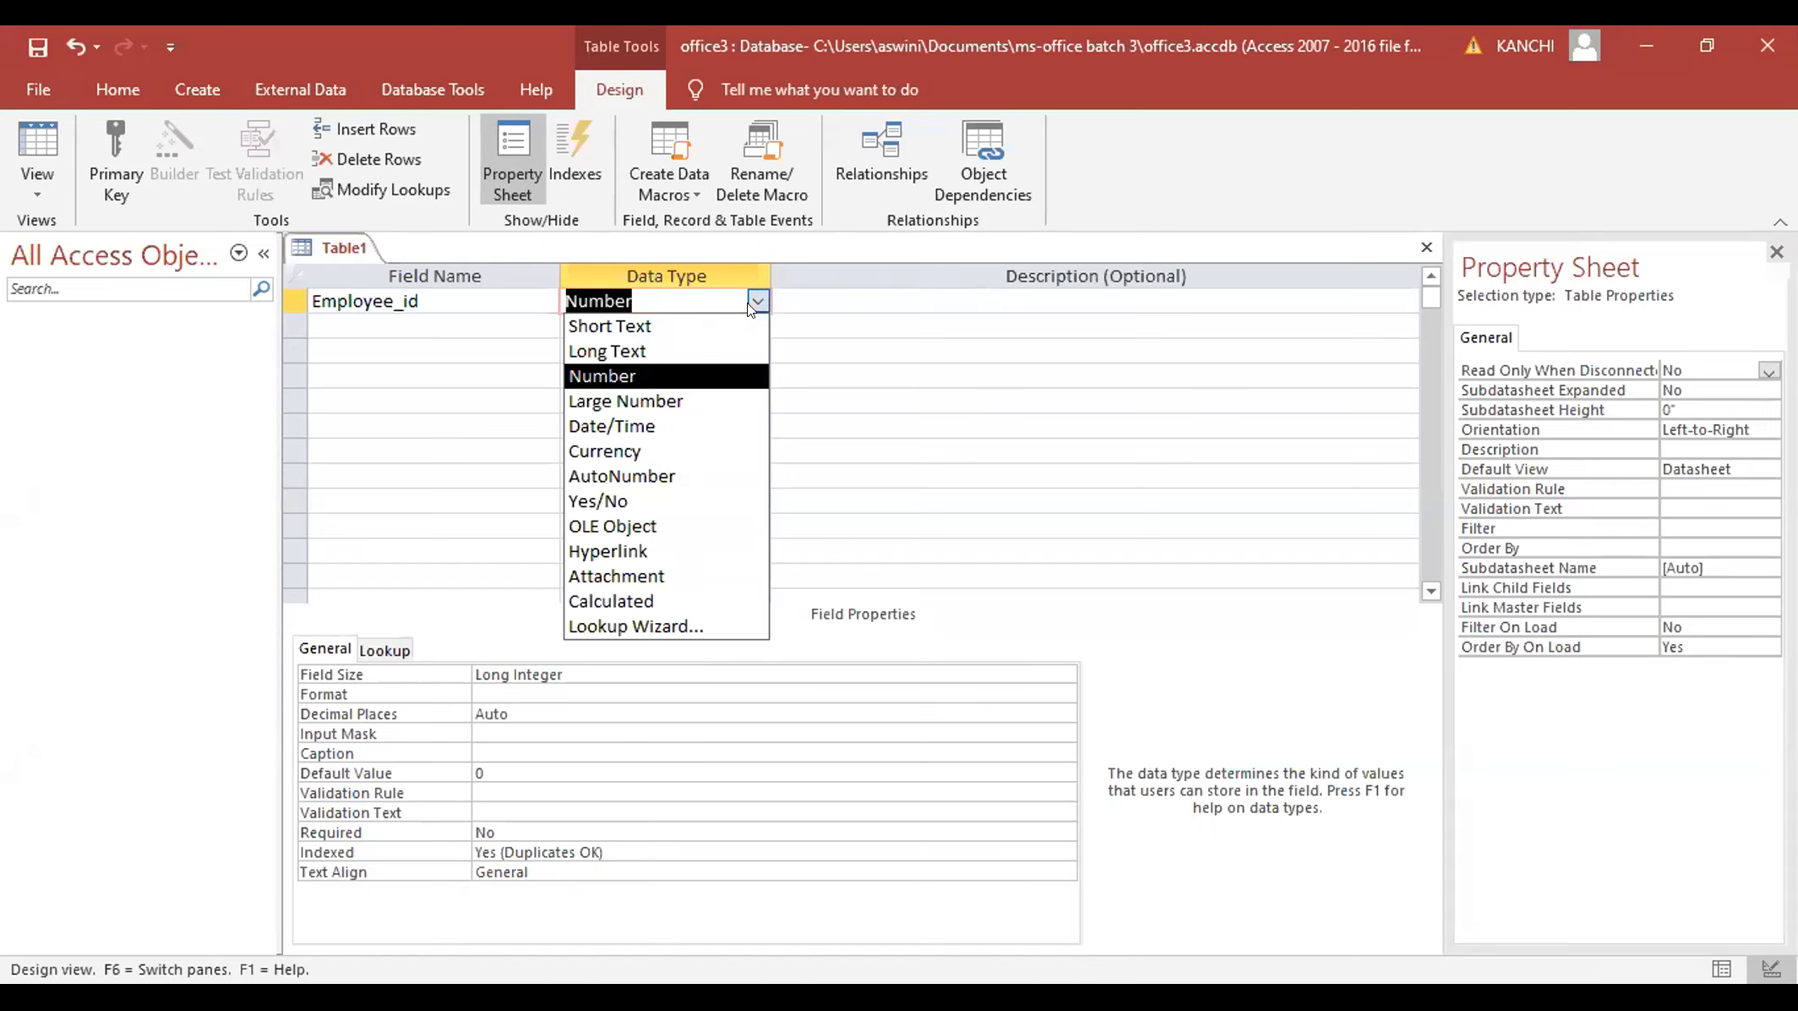
left_click(662, 470)
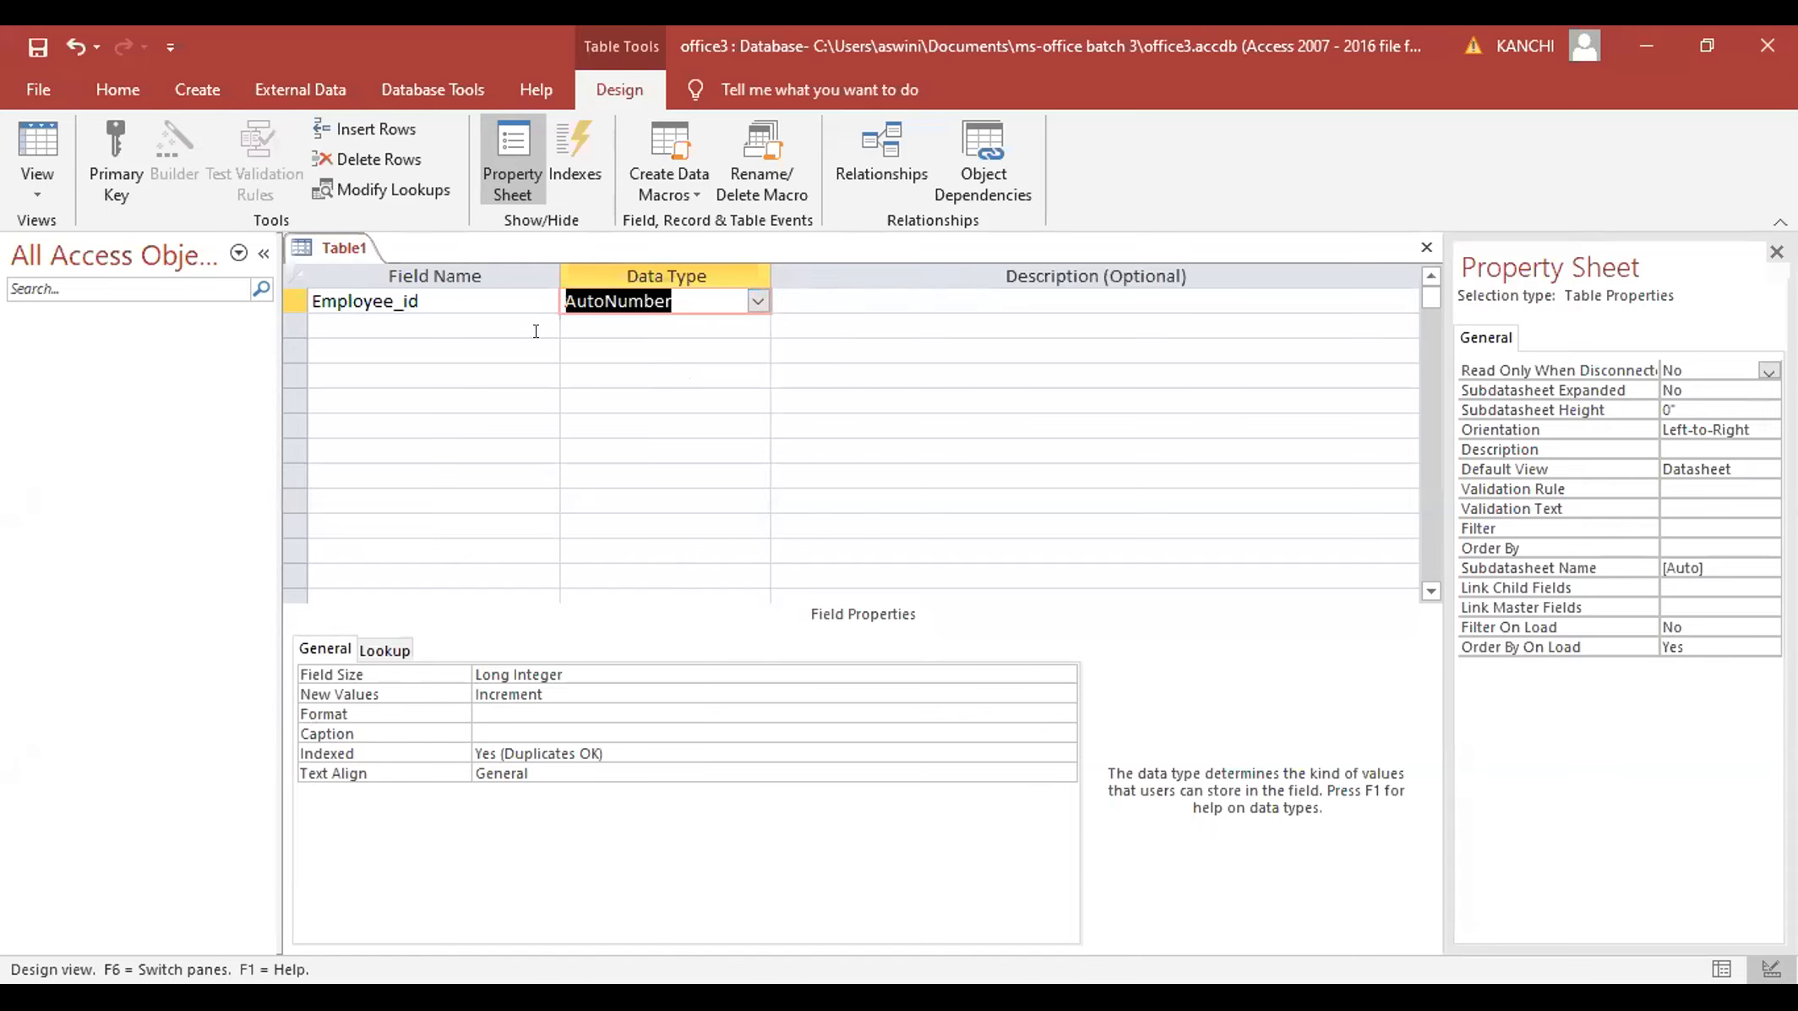
left_click(514, 328)
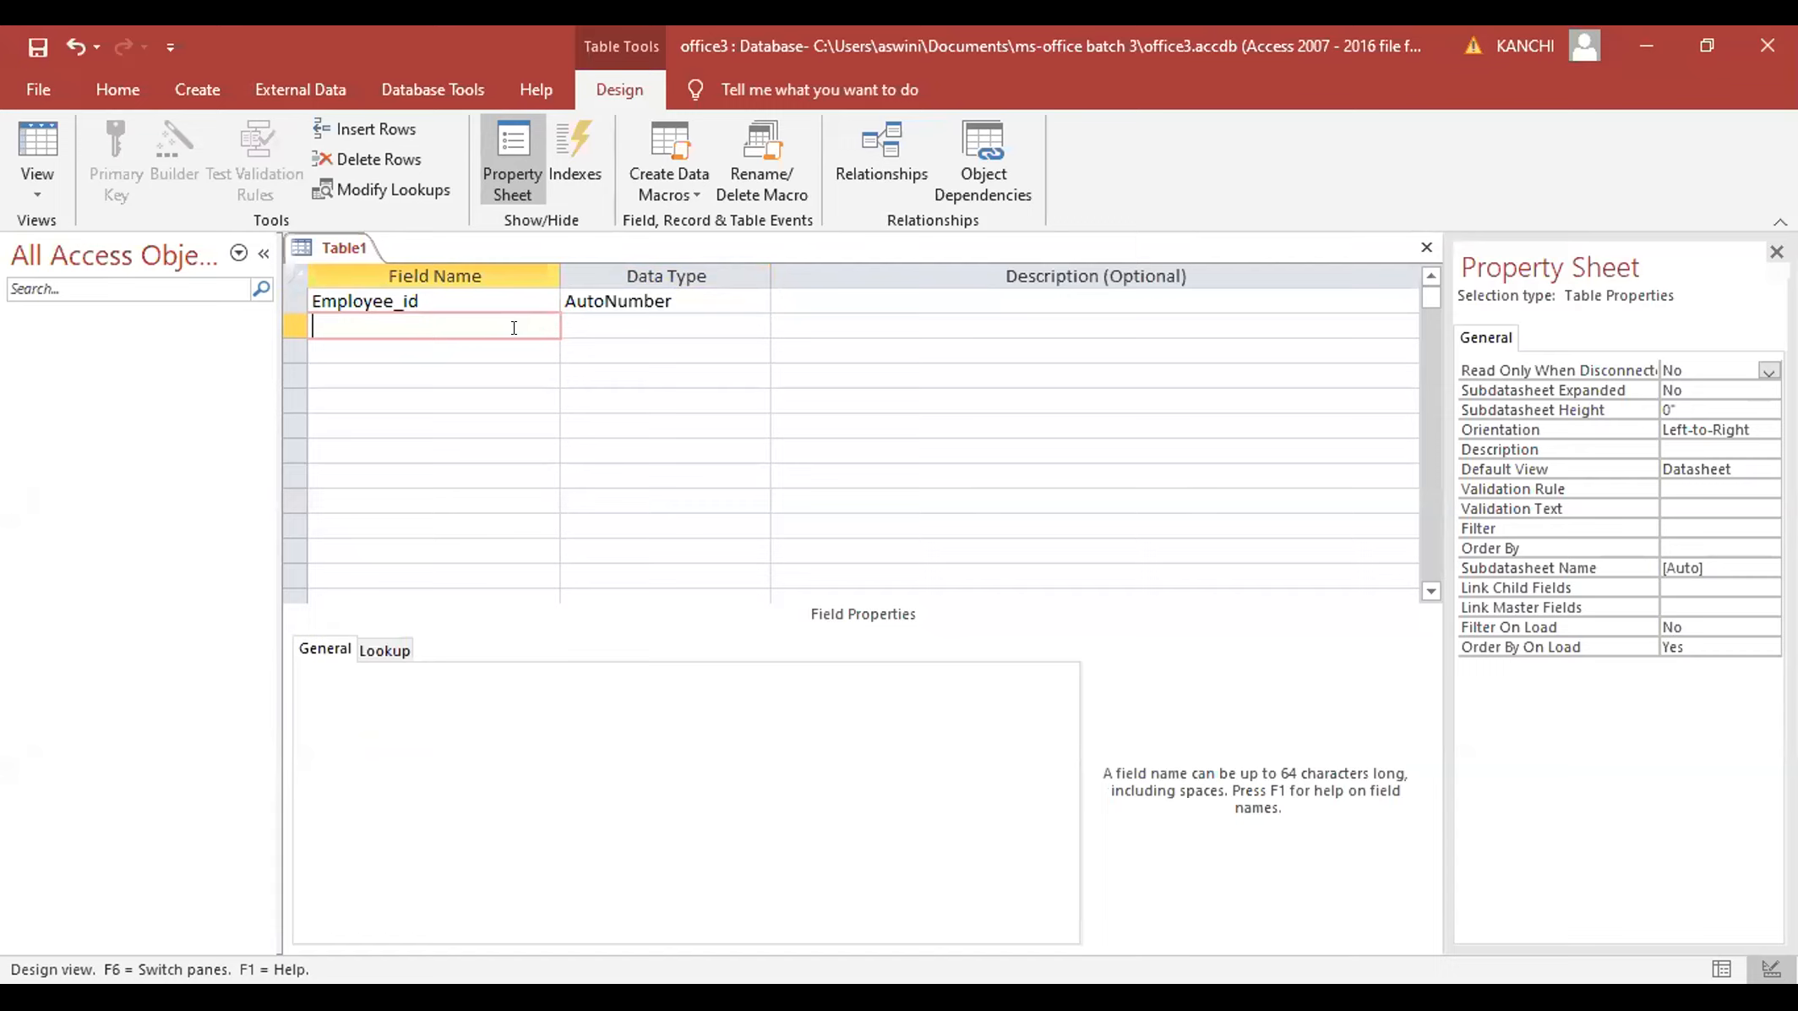
- Name the second field Employee_Name and keep its data type as Short Text
type("Employee_Name")
left_click(581, 321)
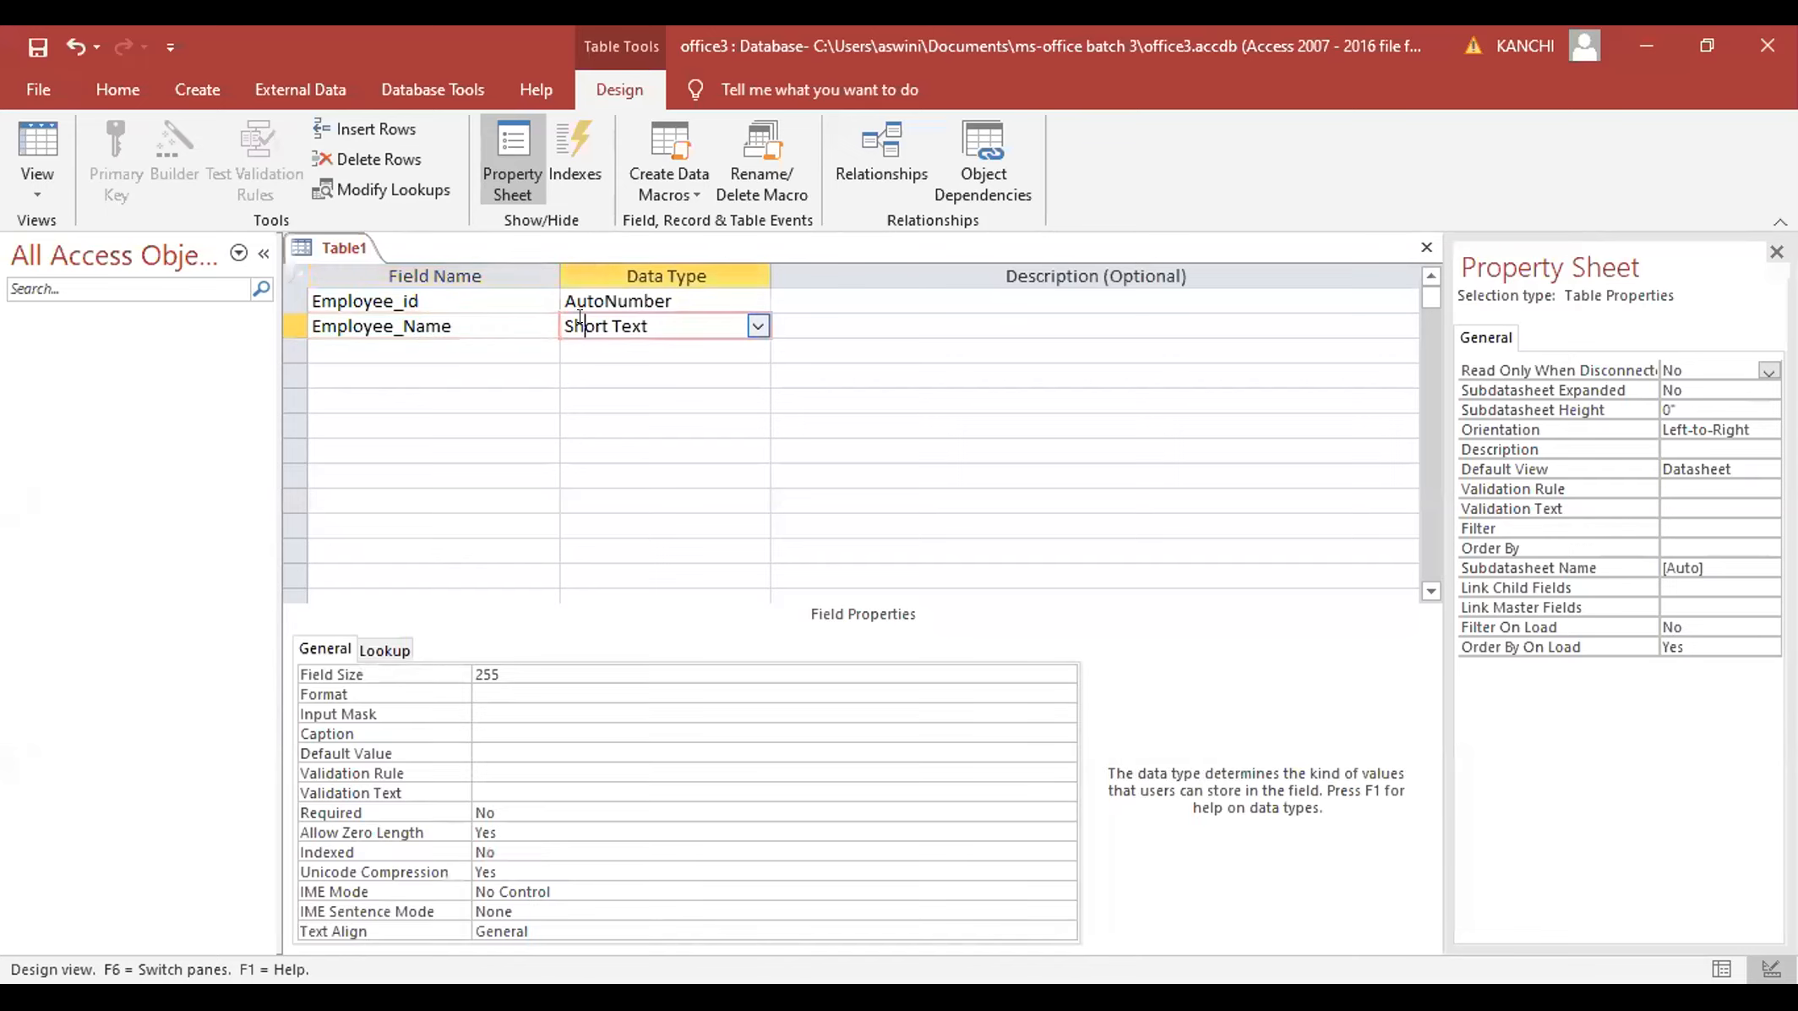
left_click(748, 327)
left_click(746, 325)
- Enter DOB as the third field name in capitals
left_click(434, 352)
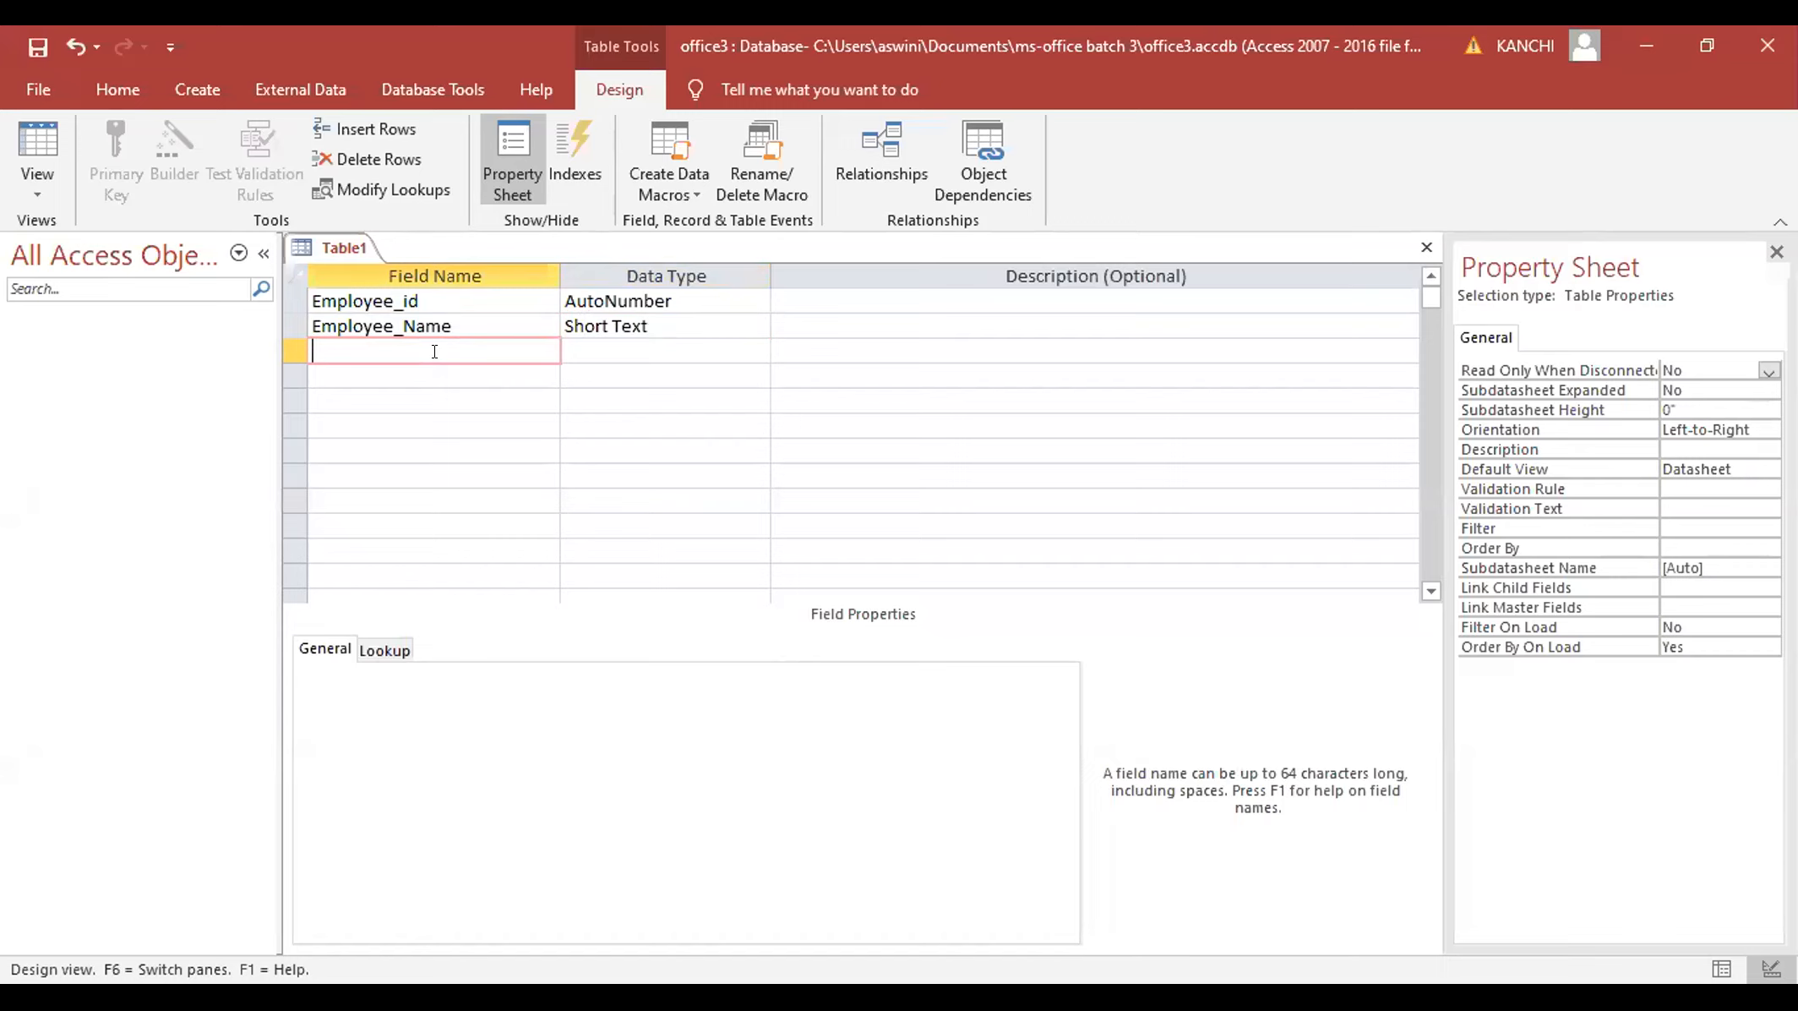
key("Caps_Lock")
type("DOB")
- Leave DOB's data type as Short Text and enter DATE OF BIRTH as its description
left_click(566, 350)
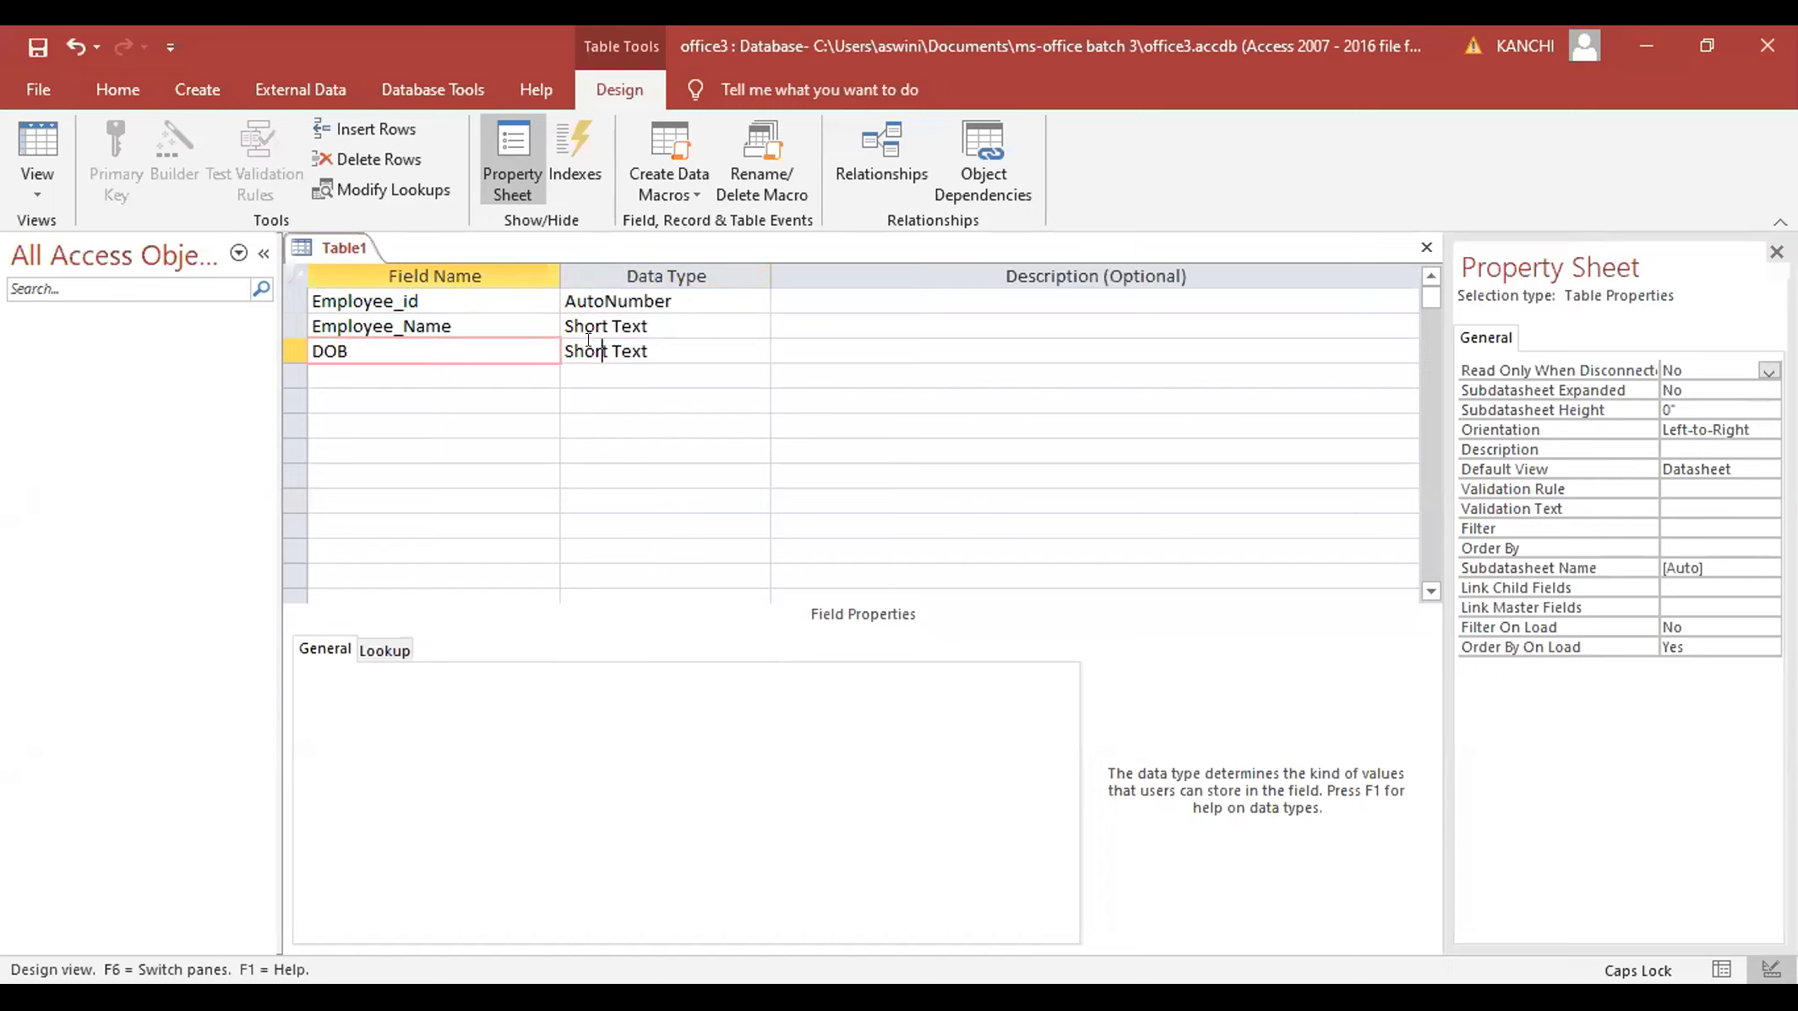
left_click(759, 349)
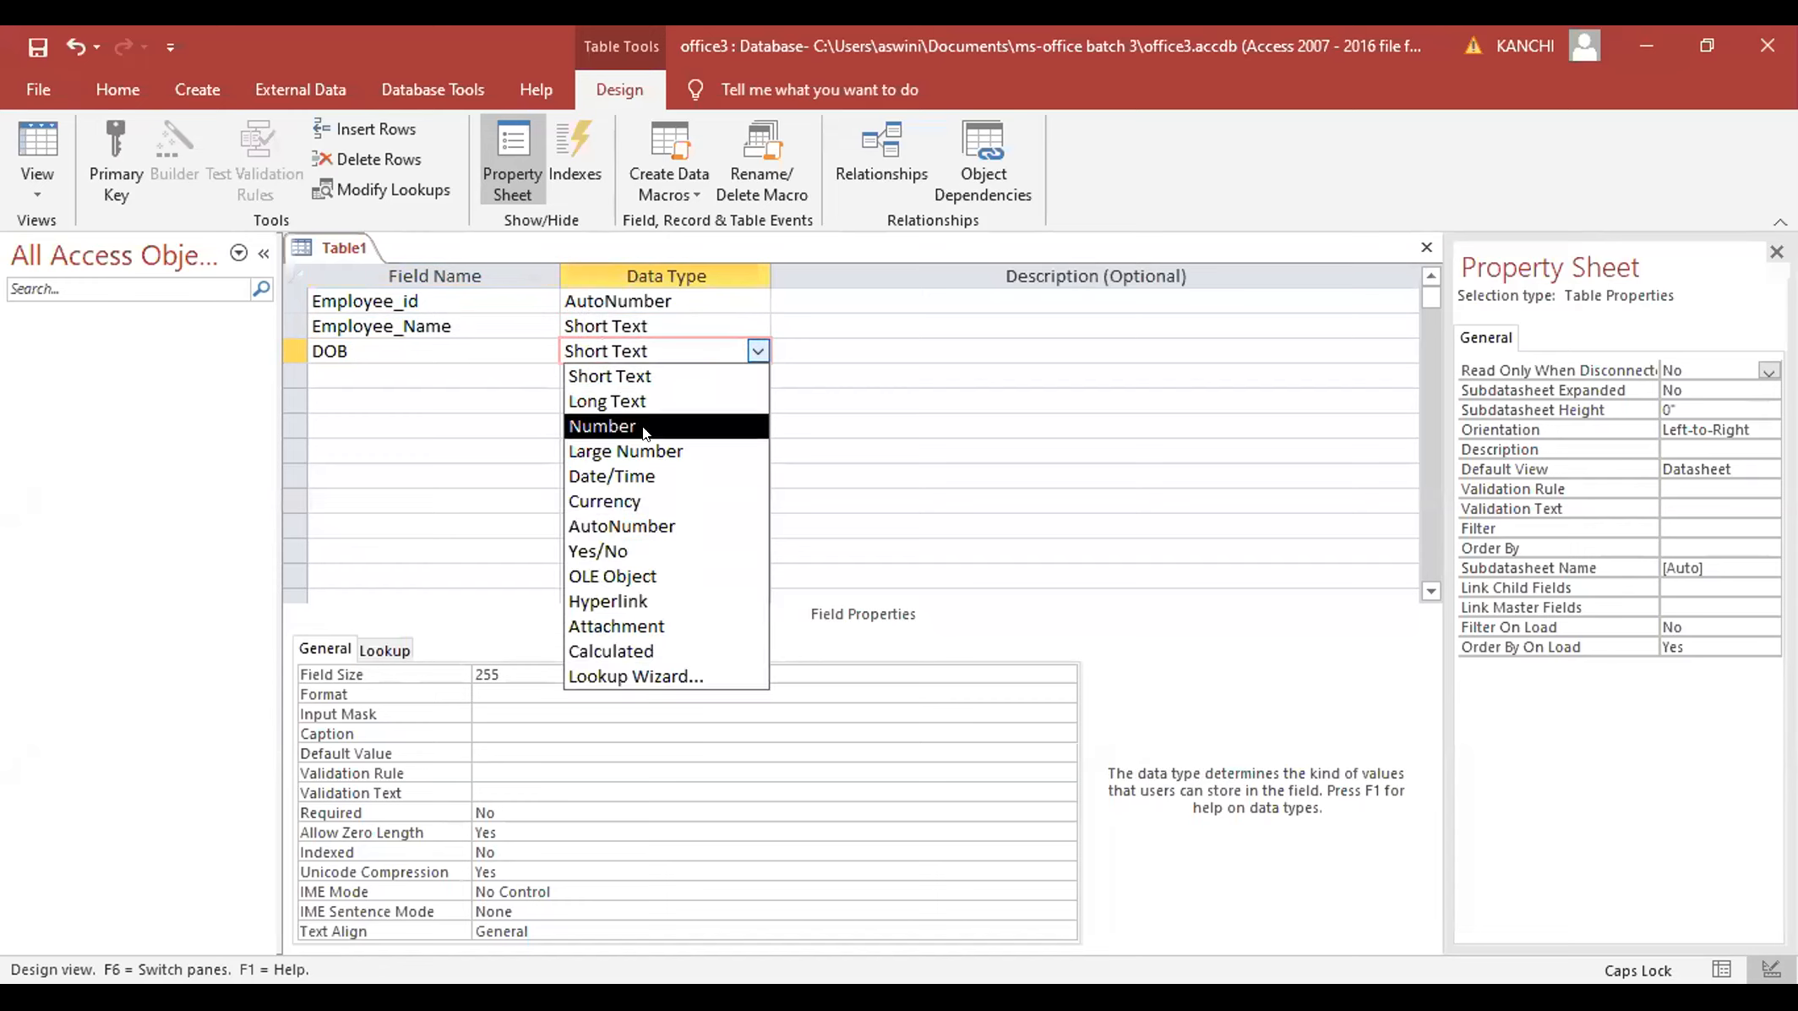
left_click(624, 376)
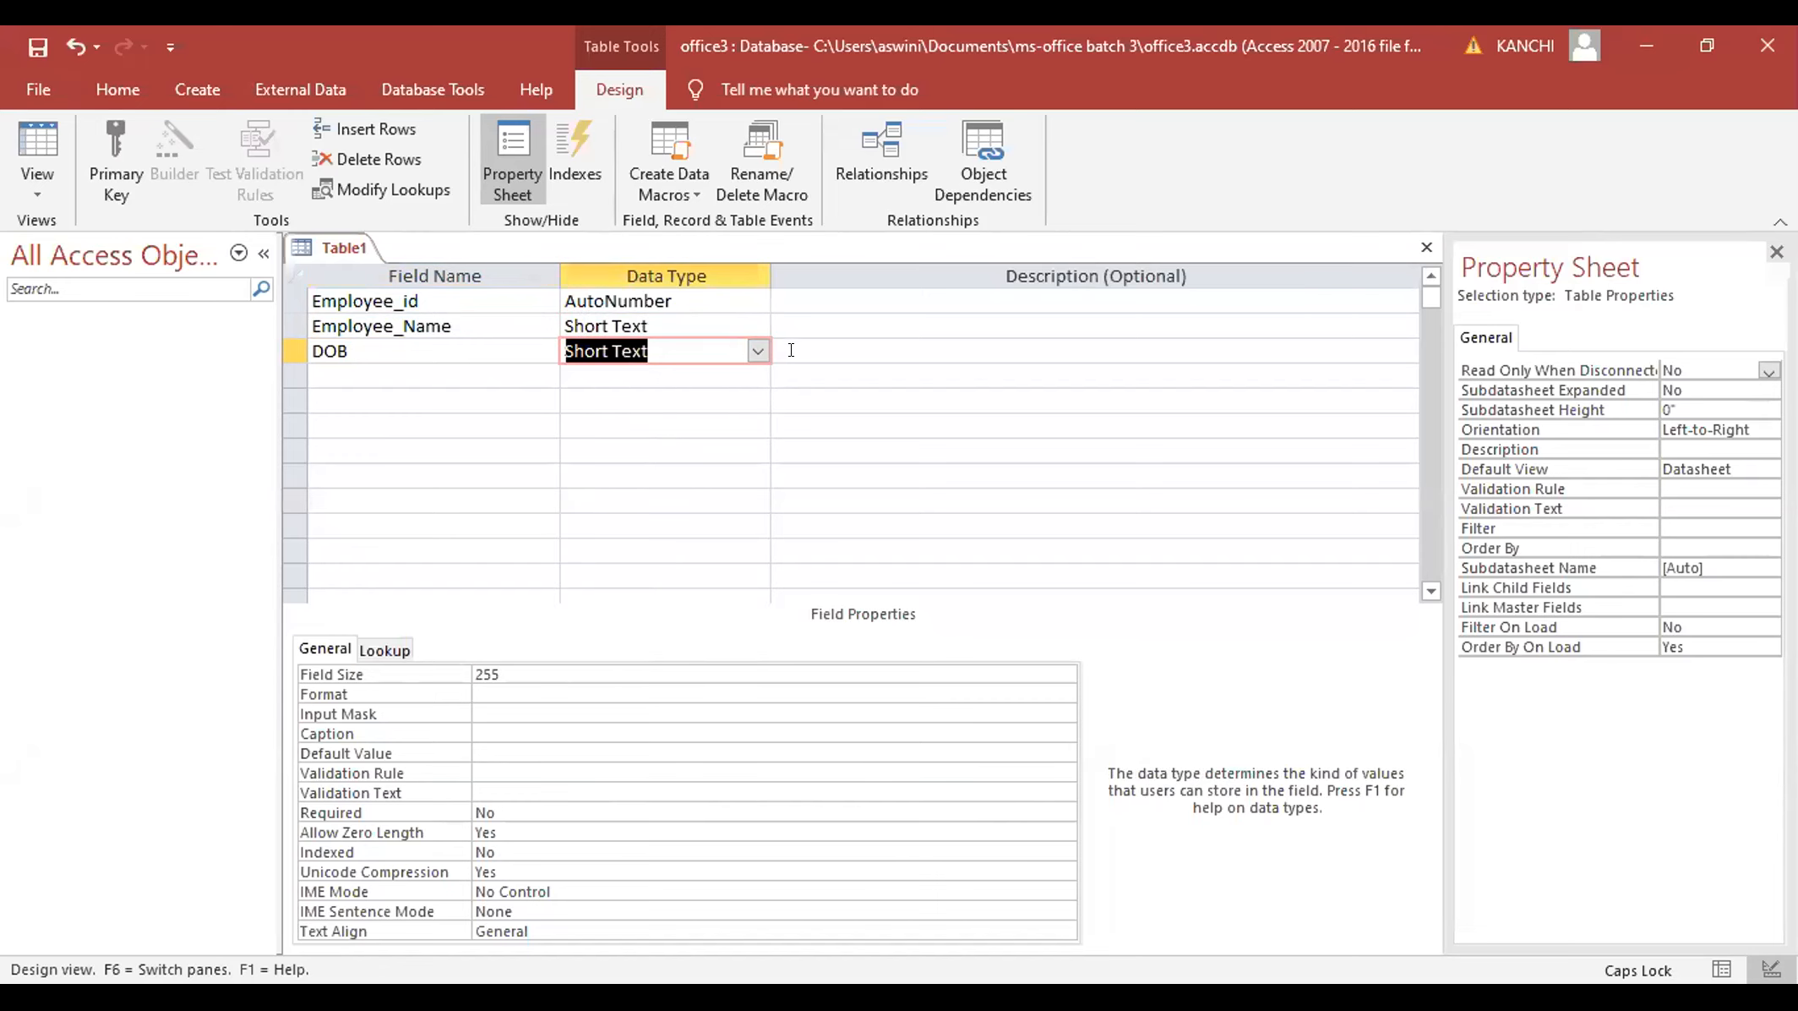
key("Tab")
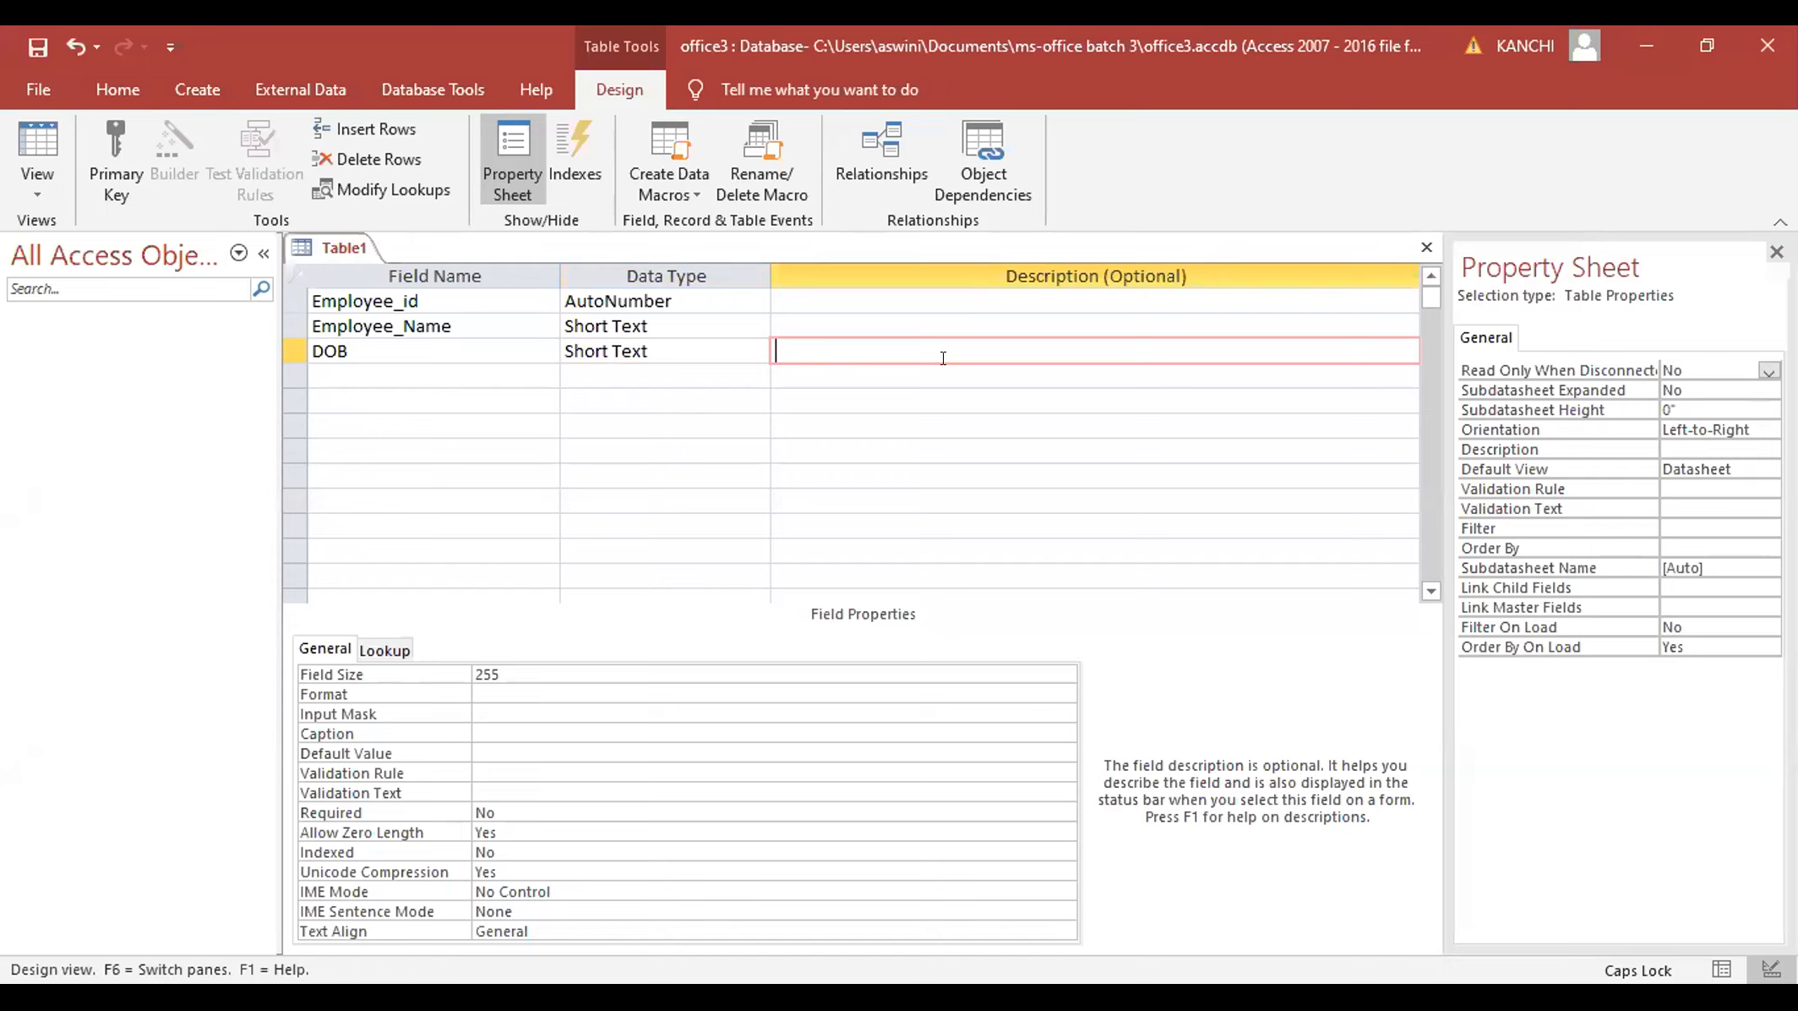
type("DATE OF BIRTH")
key("Down")
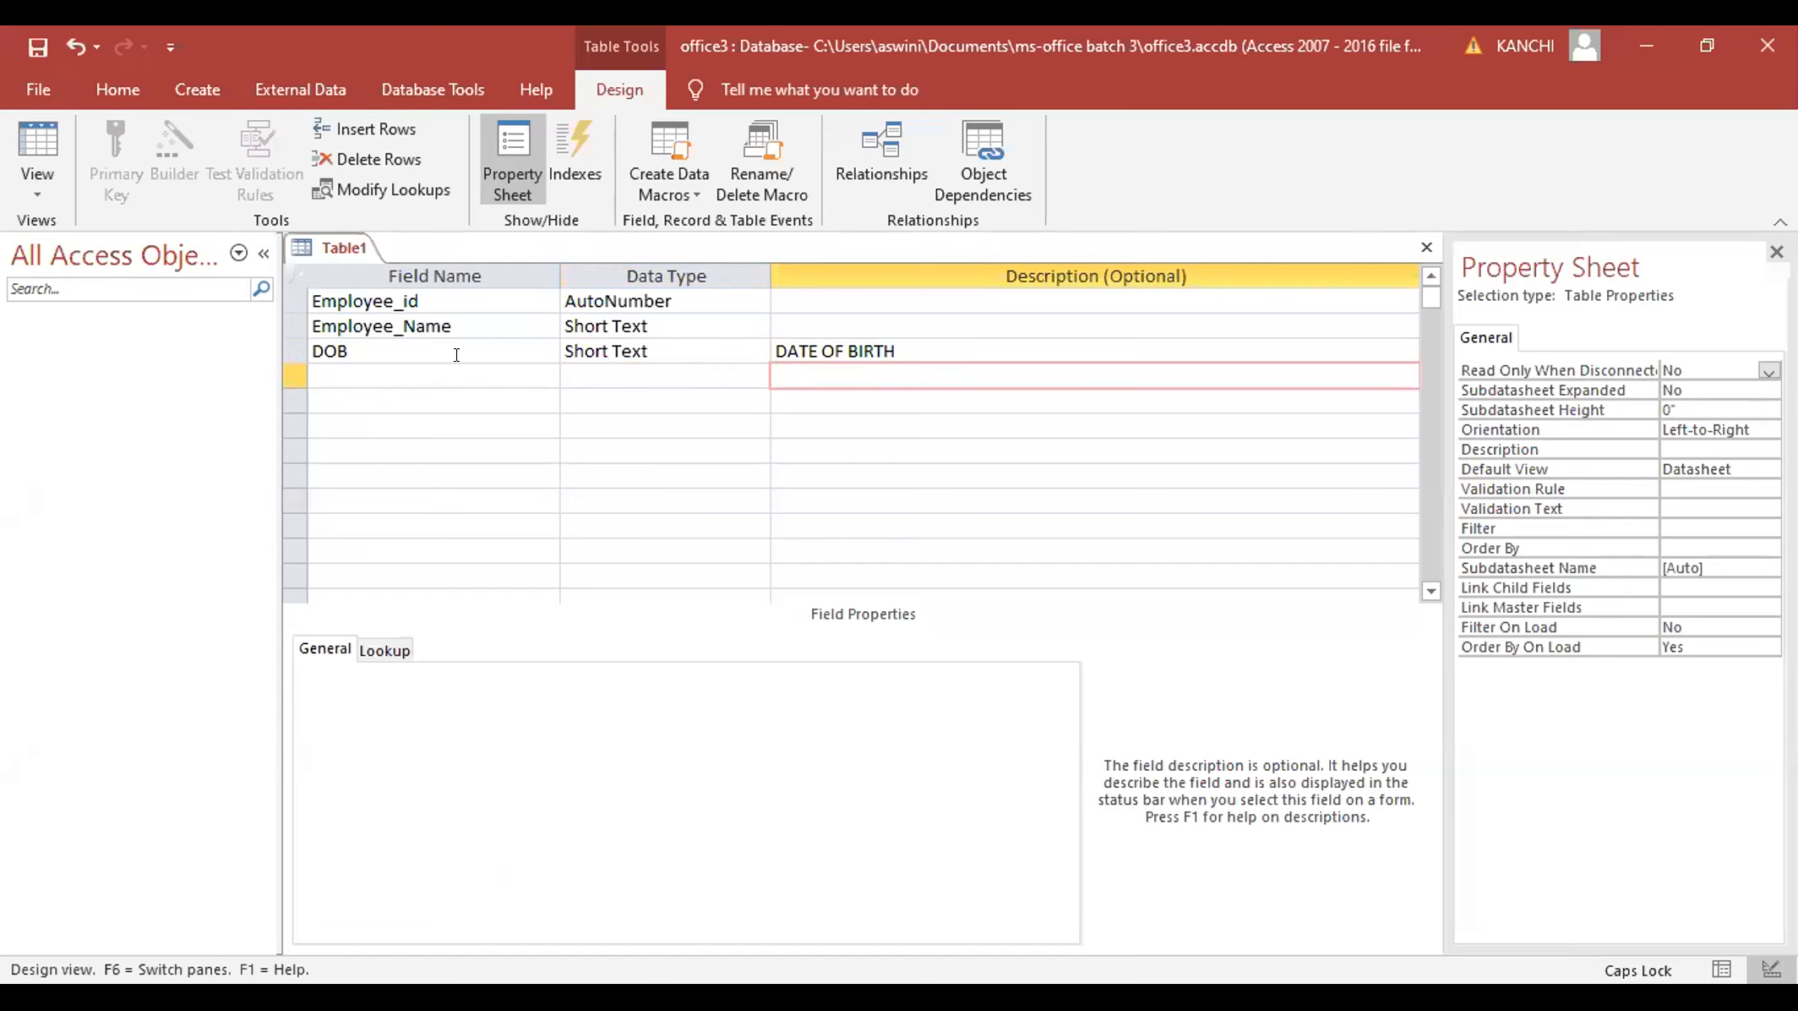
left_click(608, 345)
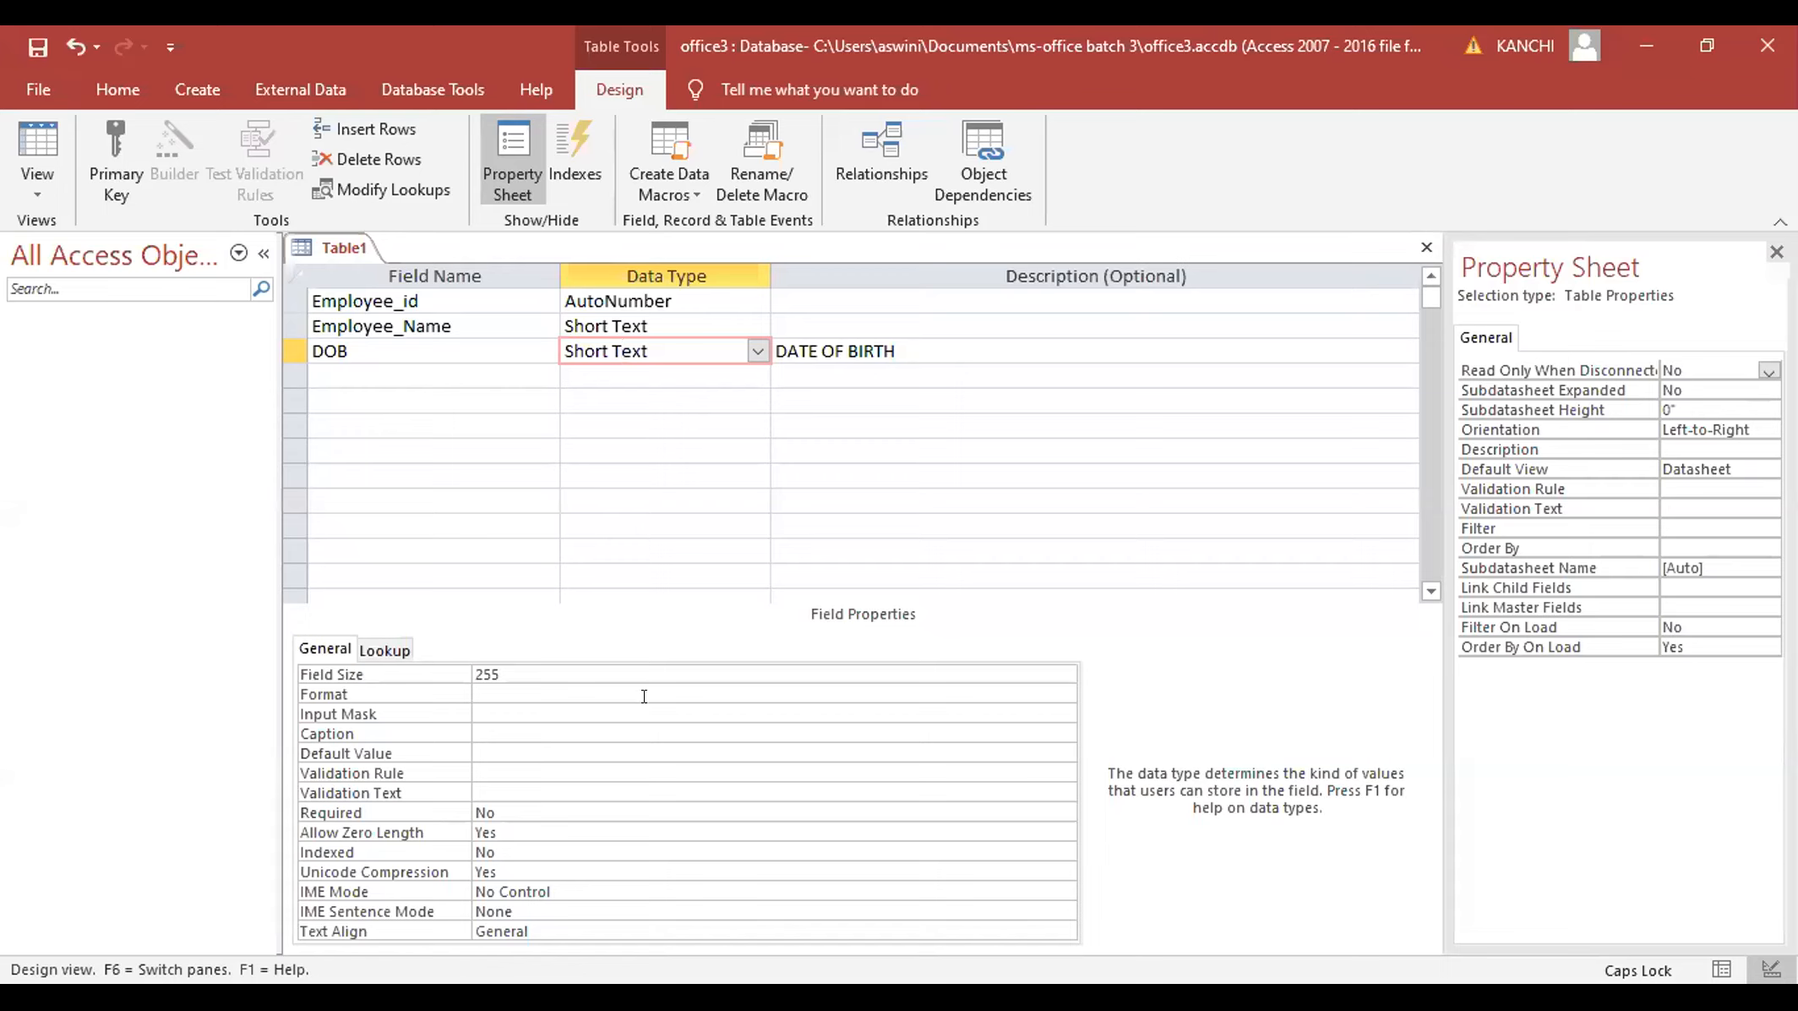
- Select the DOB field, try its Format property list, then move to its Input Mask property
left_click(630, 375)
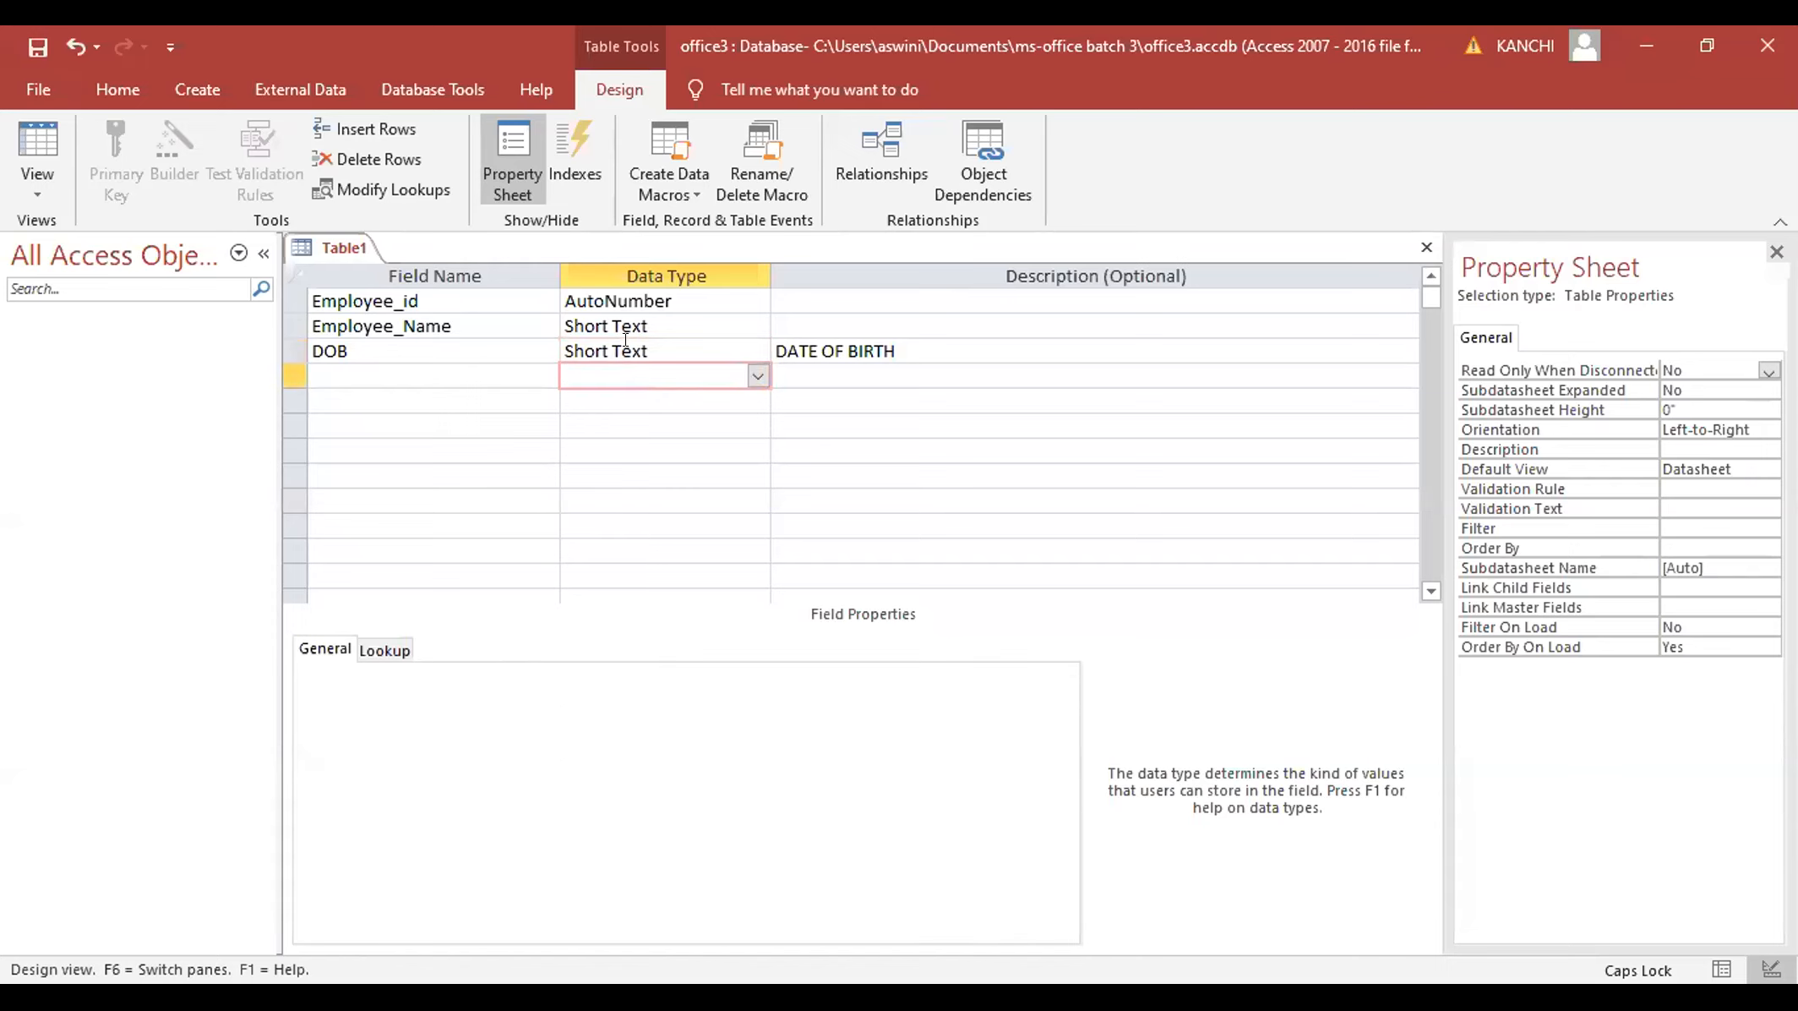
left_click(626, 348)
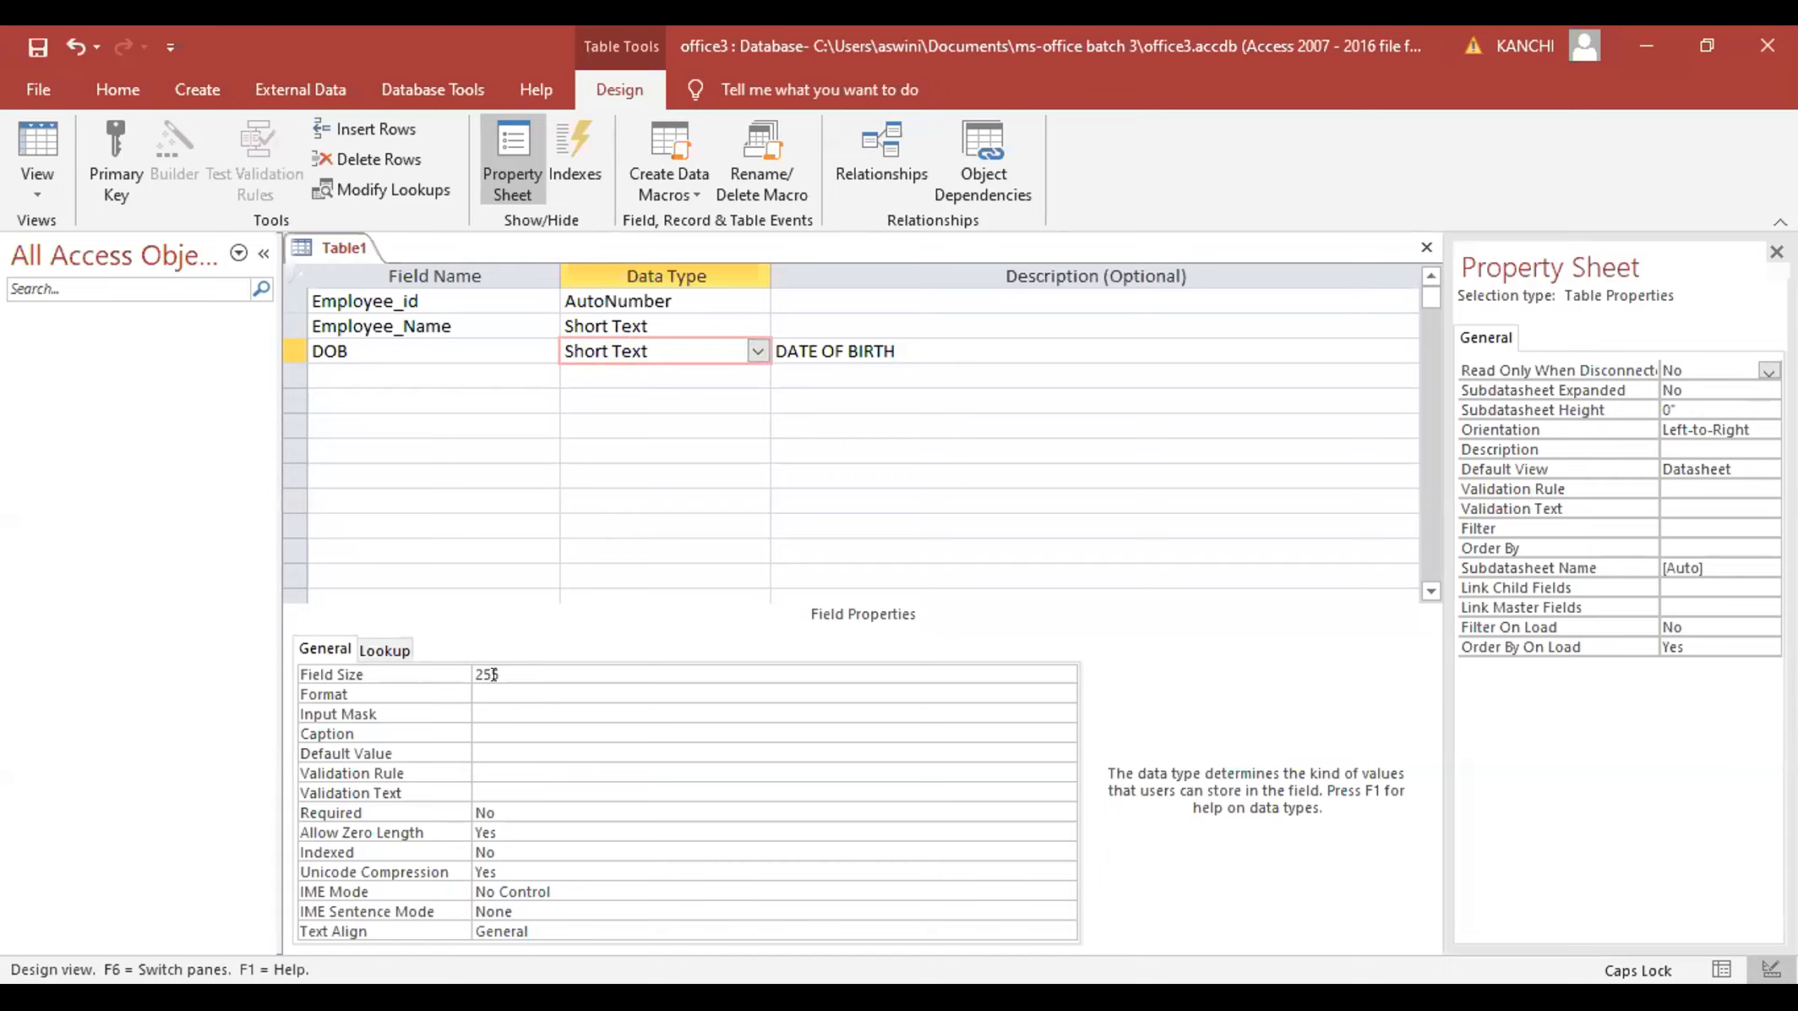
left_click(519, 693)
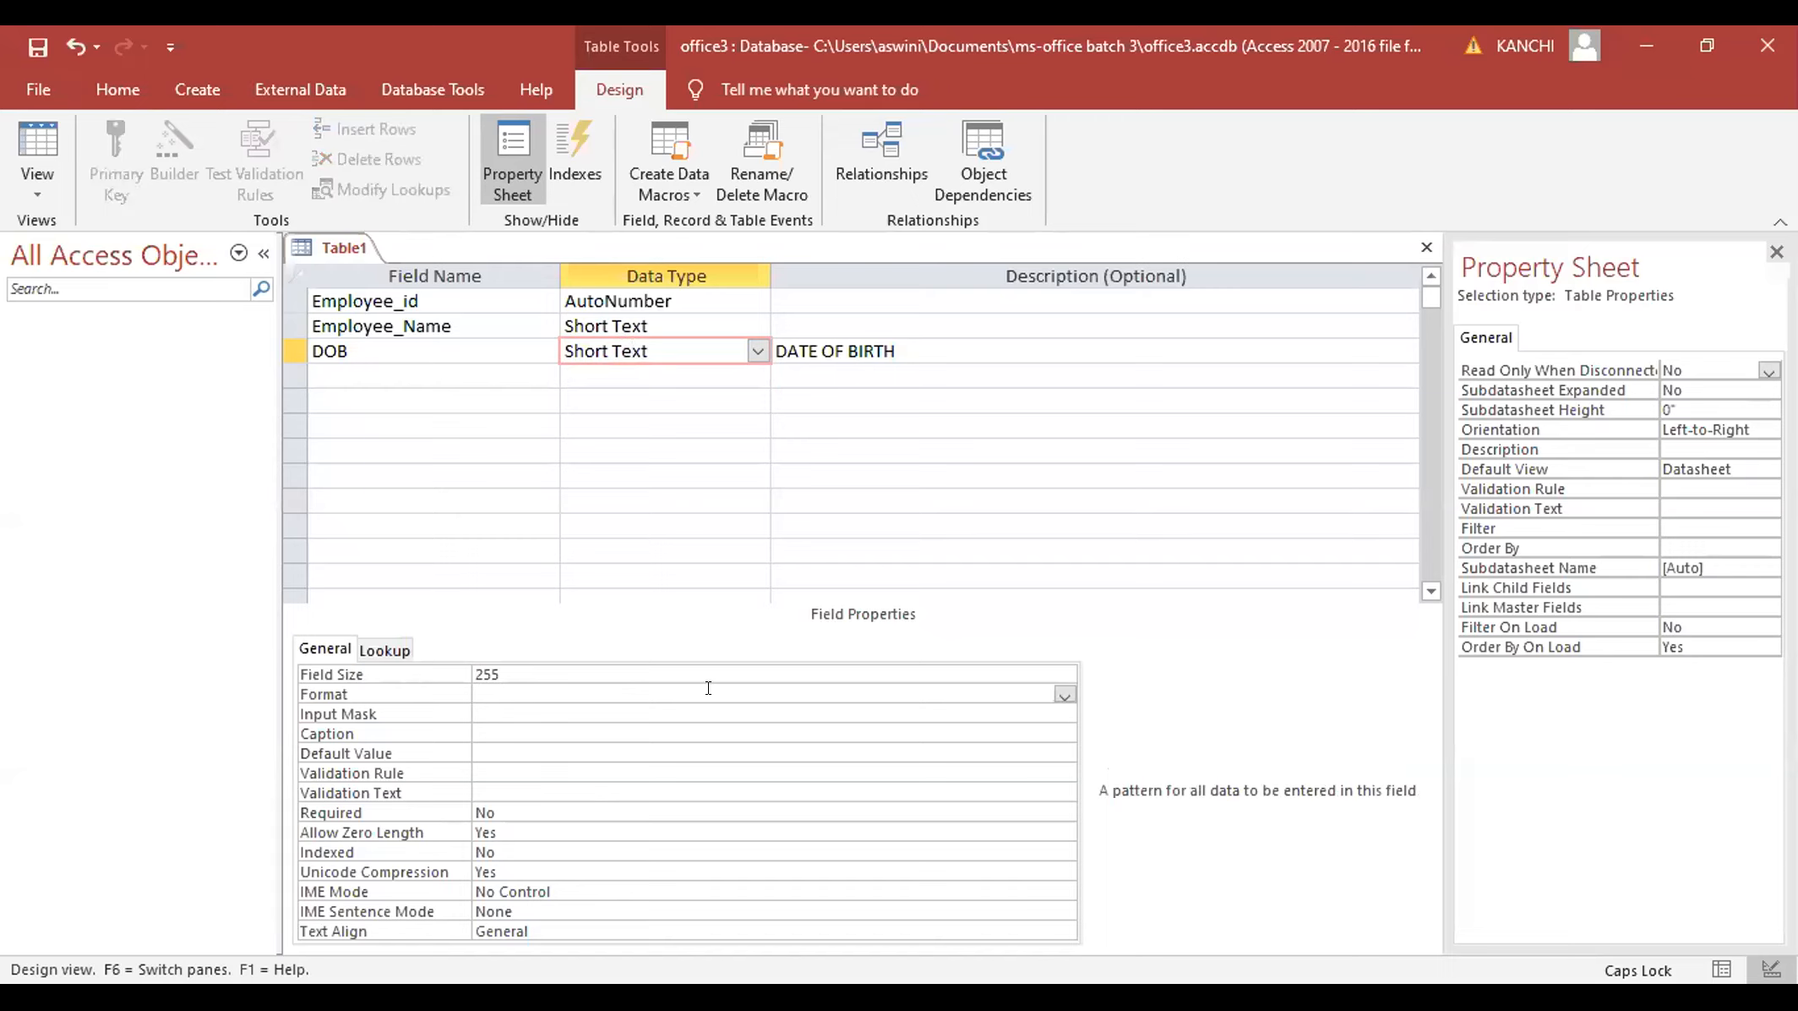
left_click(1063, 694)
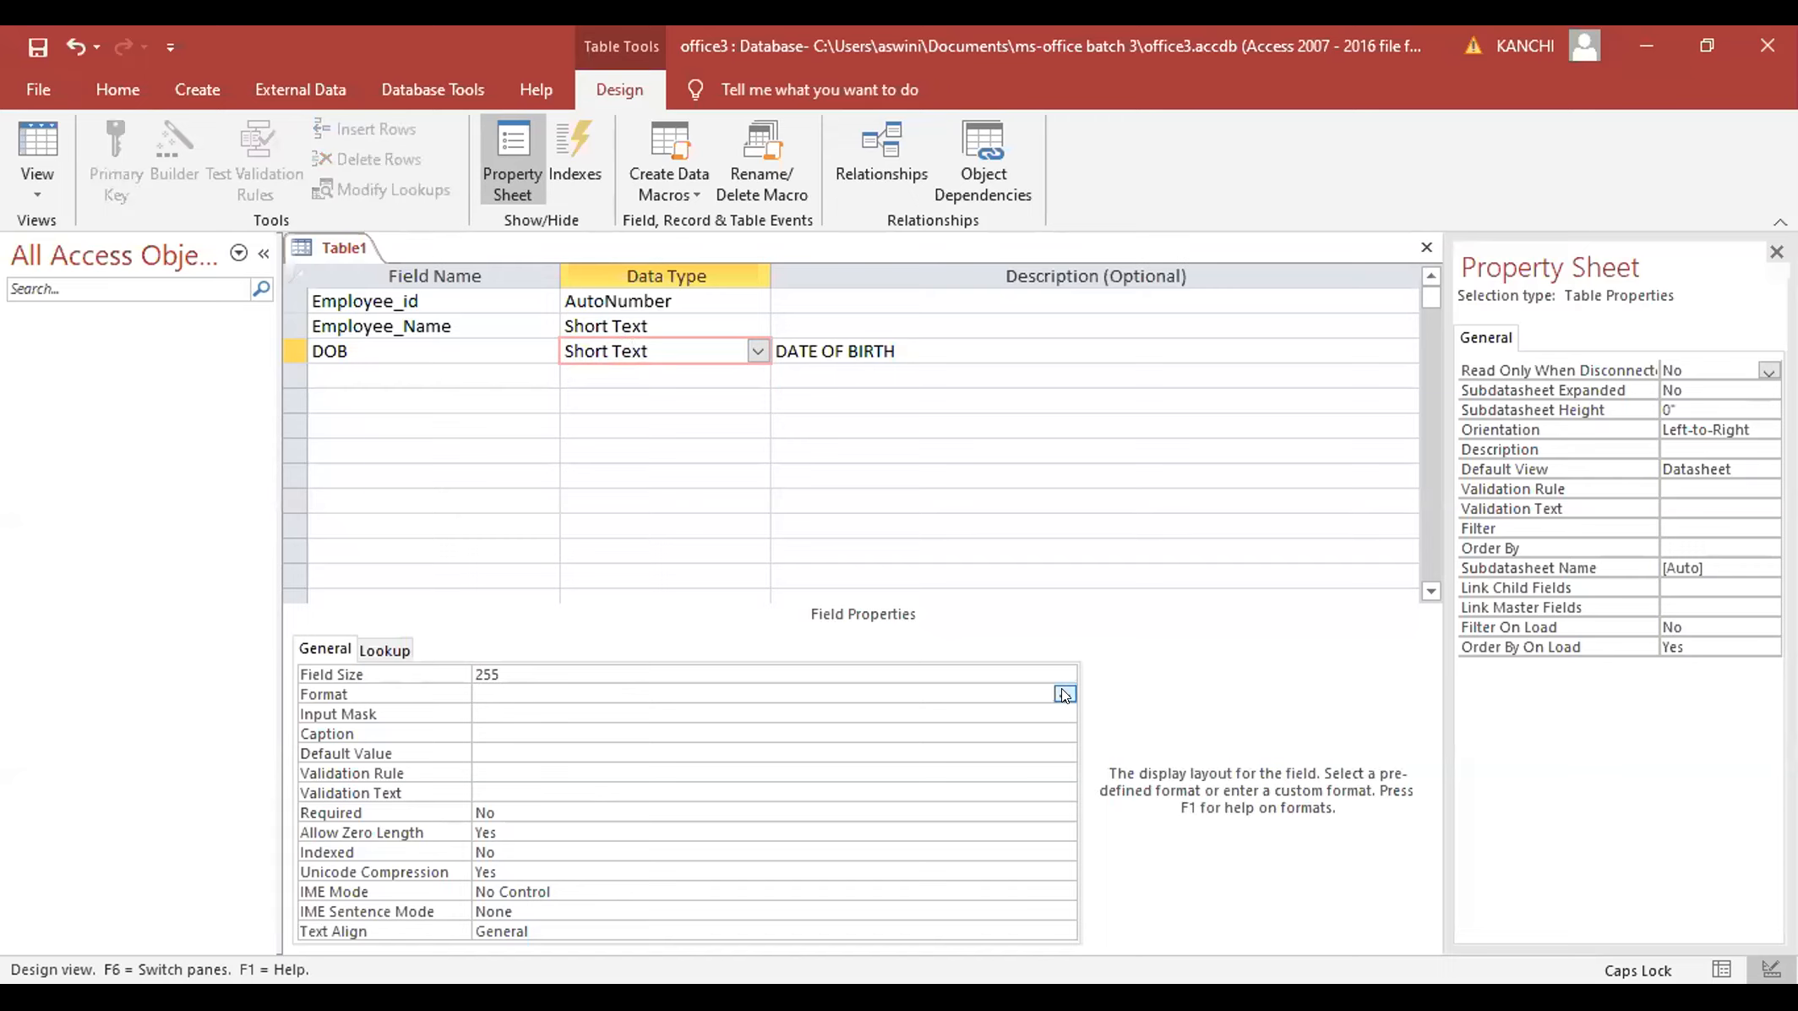
left_click(1064, 694)
left_click(1062, 694)
left_click(1060, 696)
left_click(808, 706)
left_click(1057, 710)
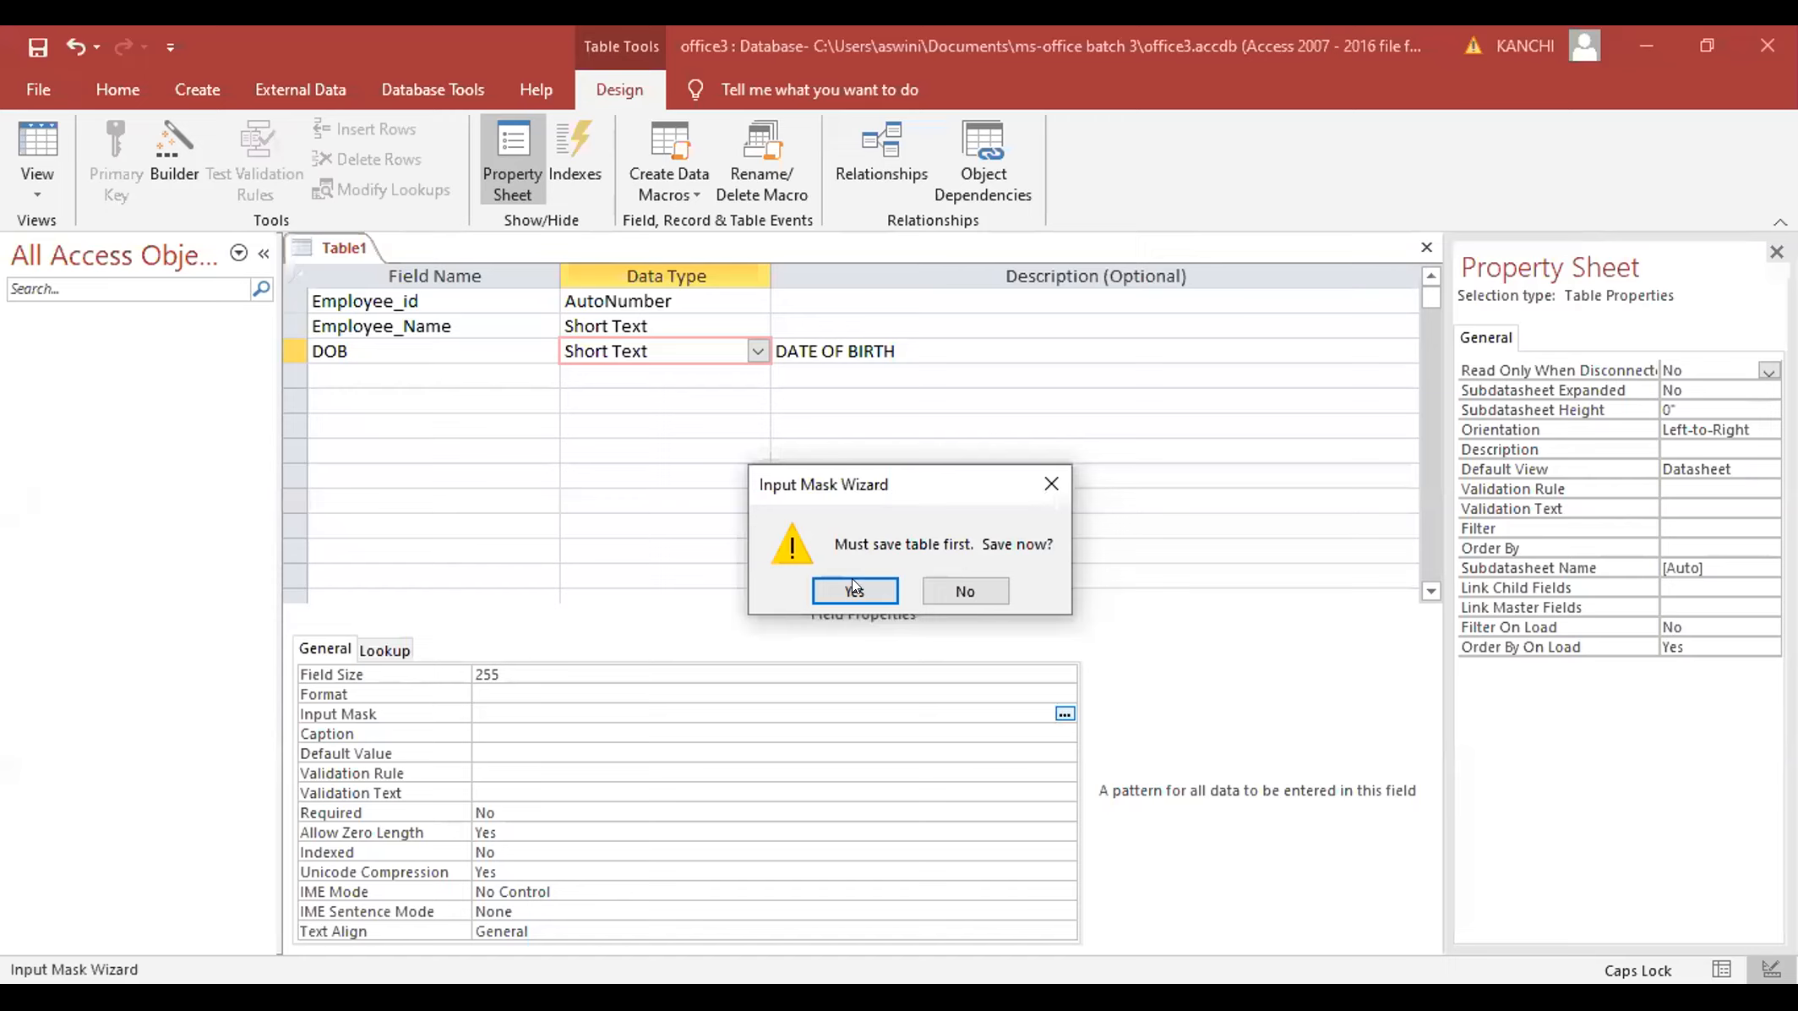
- Save the table as Table1 and let Access add a primary key
key("Return")
left_click(889, 406)
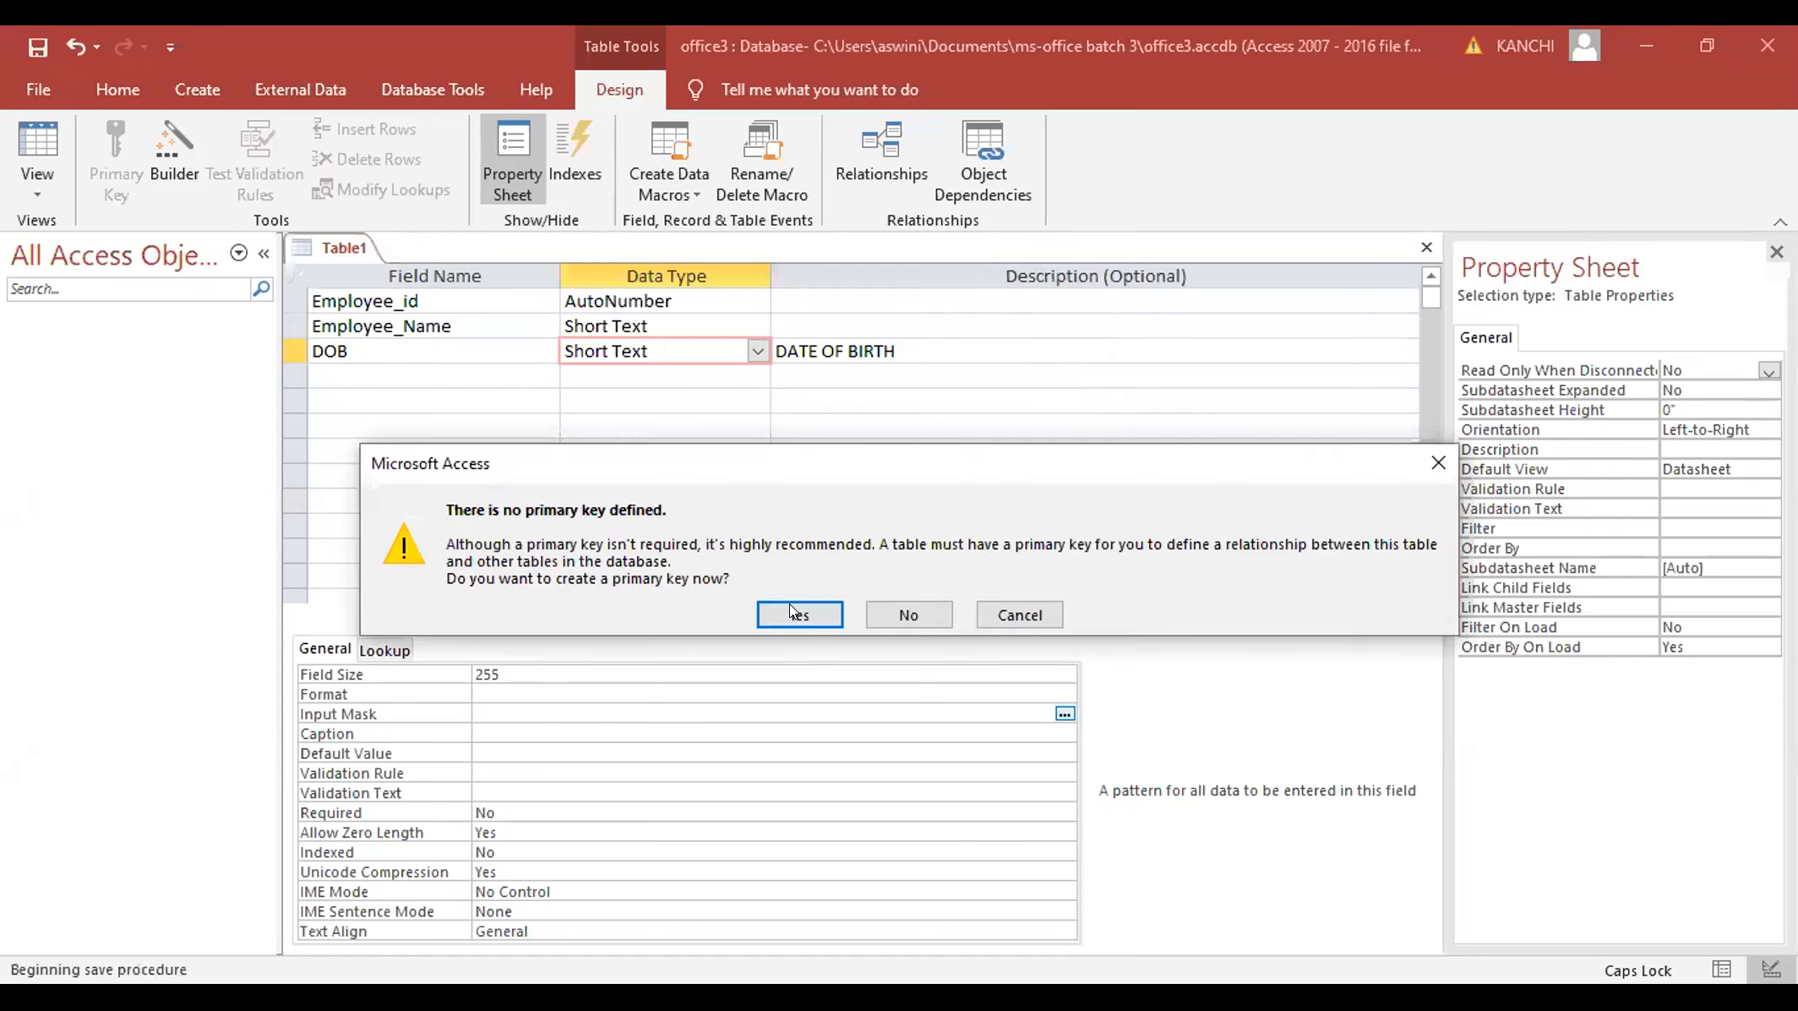
left_click(793, 614)
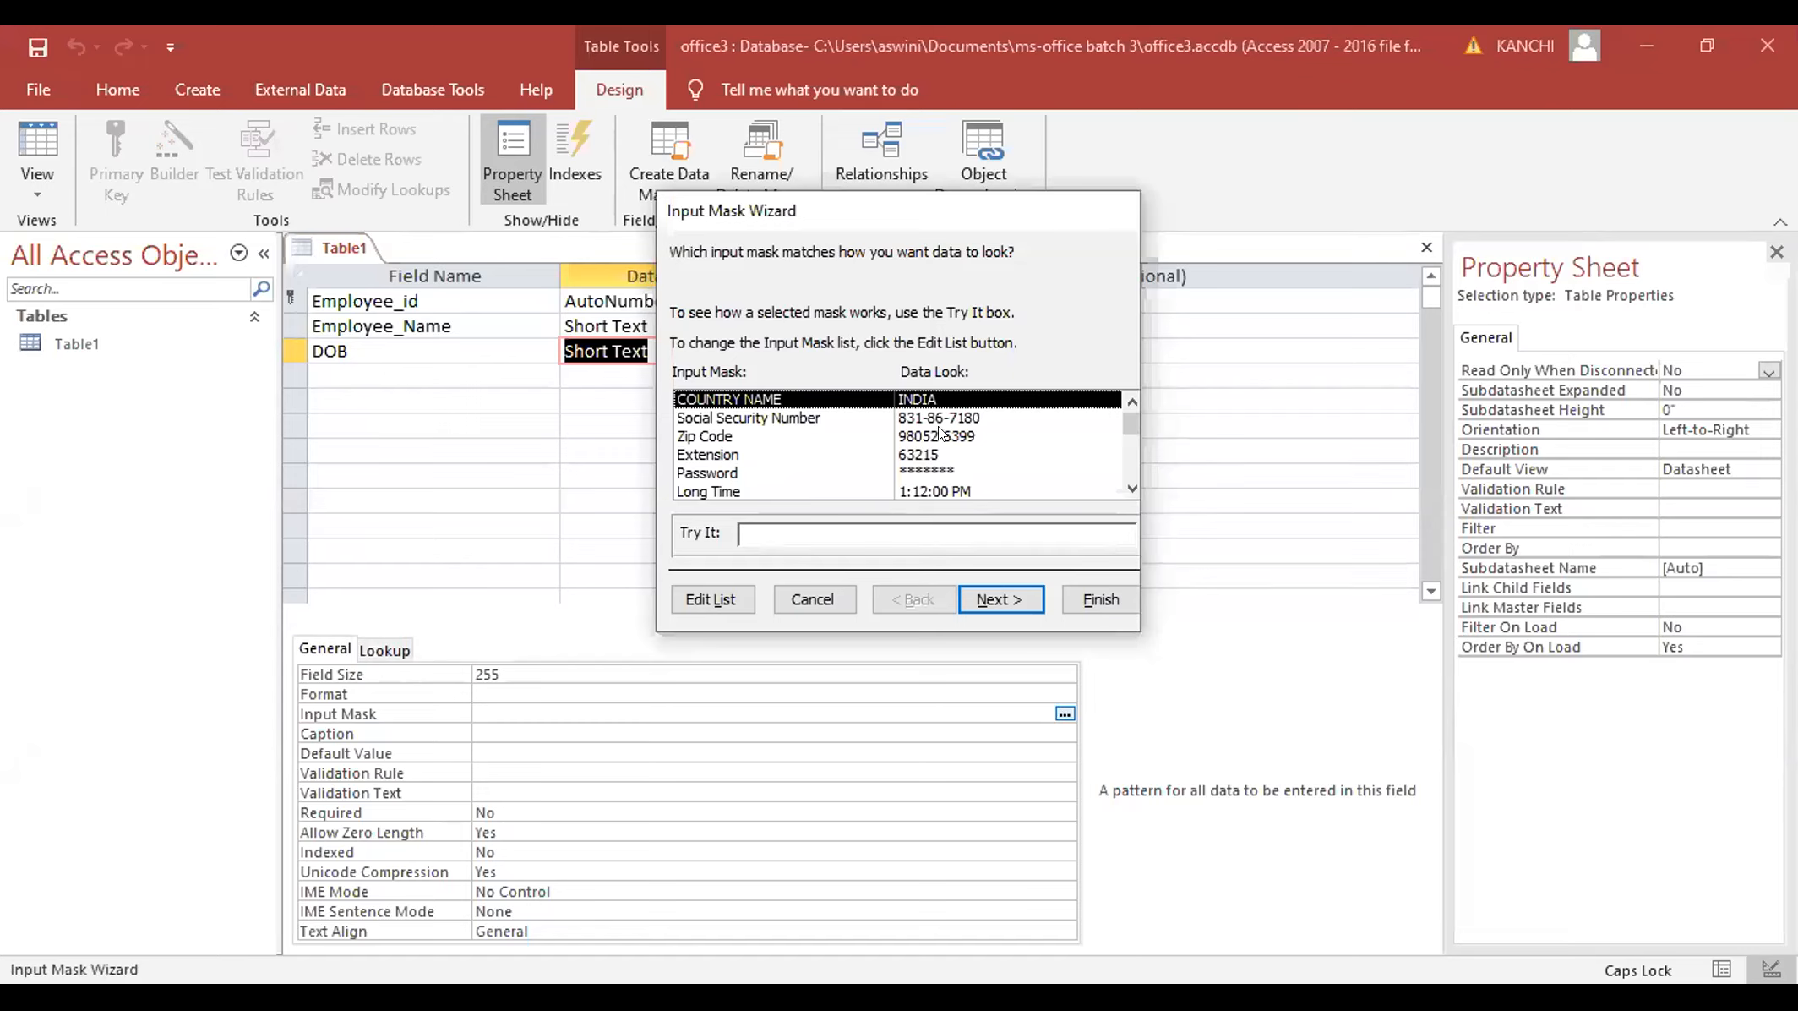
- Apply the Short Date mask 99/99/0000;0;_ to DOB with the default placeholder
left_click_drag(1124, 421, 1123, 456)
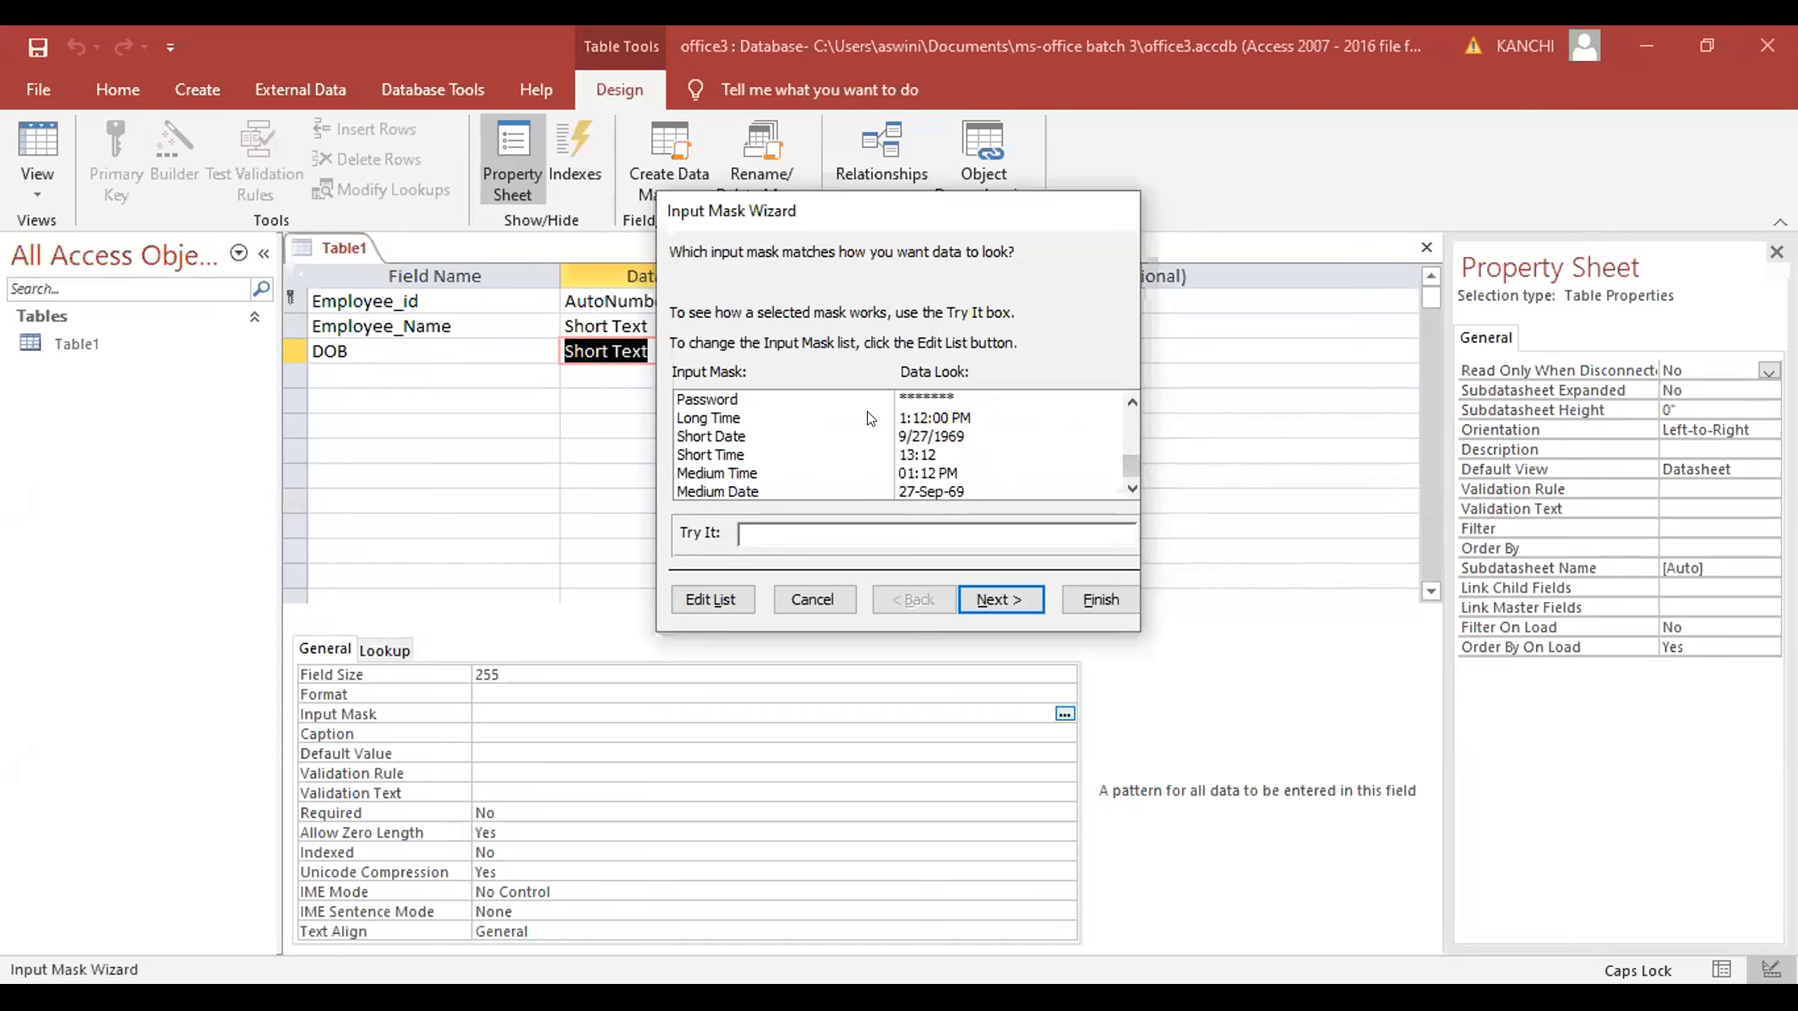
left_click(911, 436)
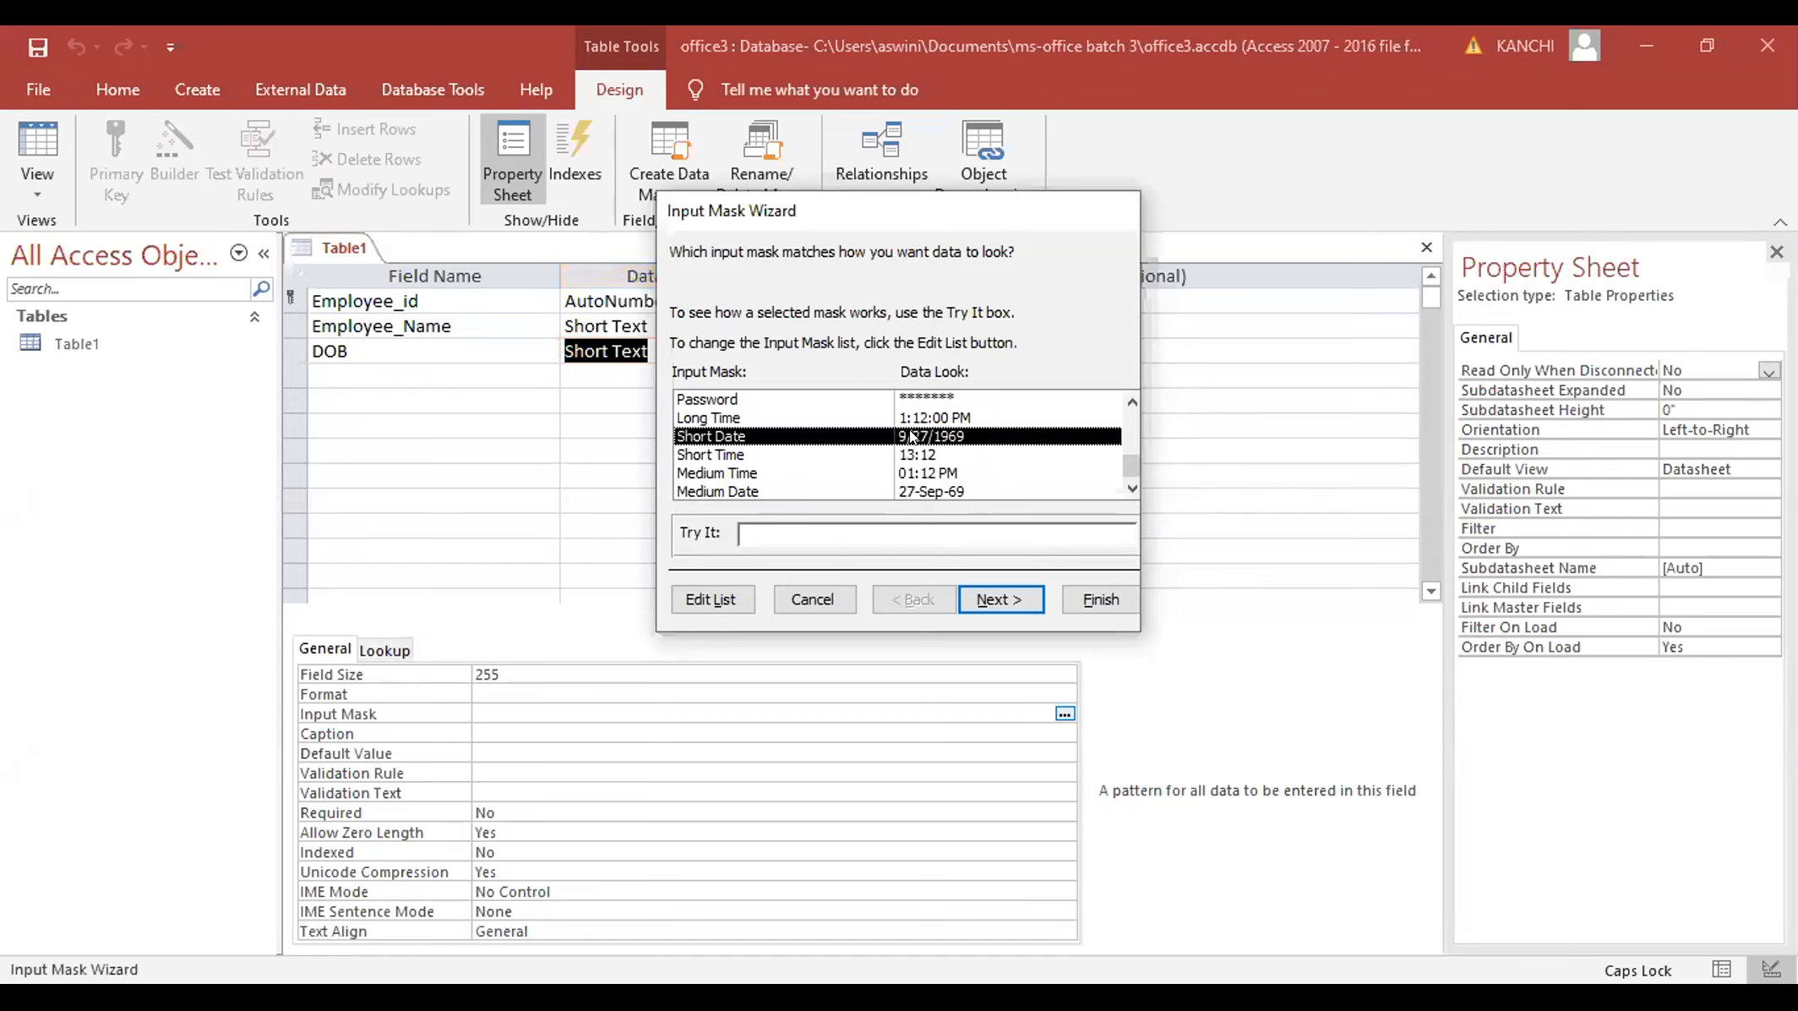
left_click(991, 590)
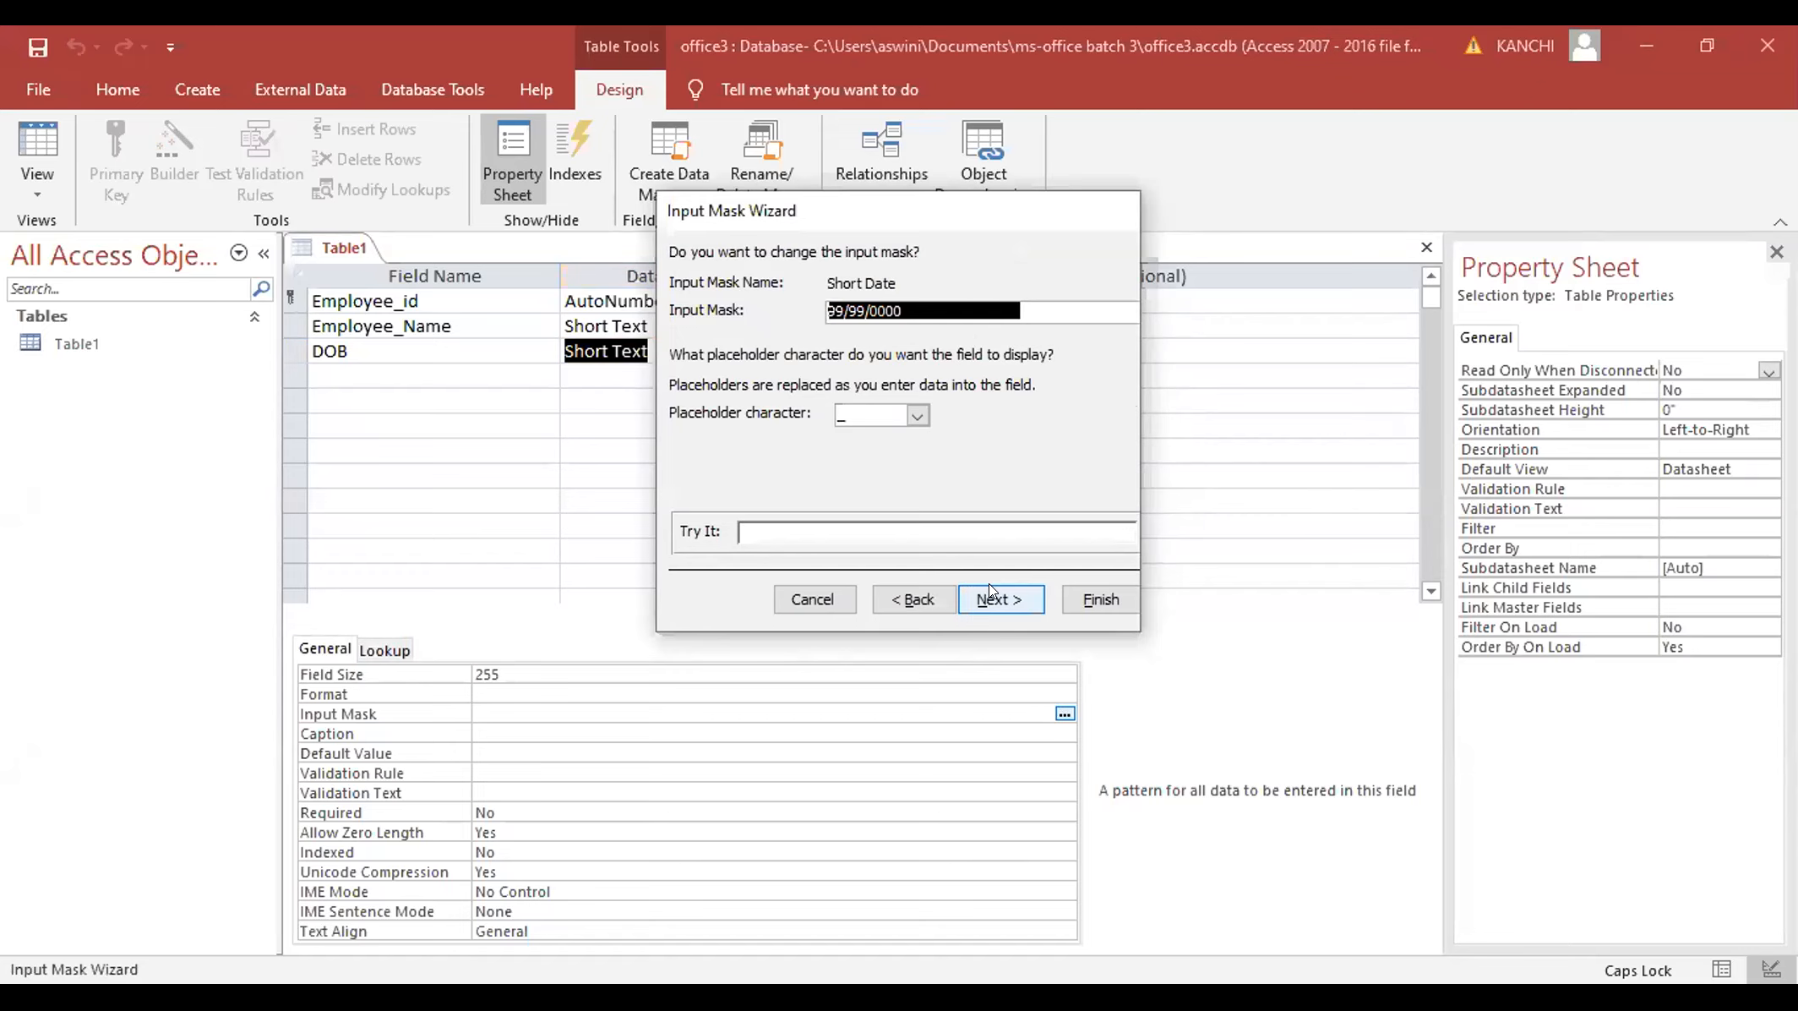
left_click(992, 589)
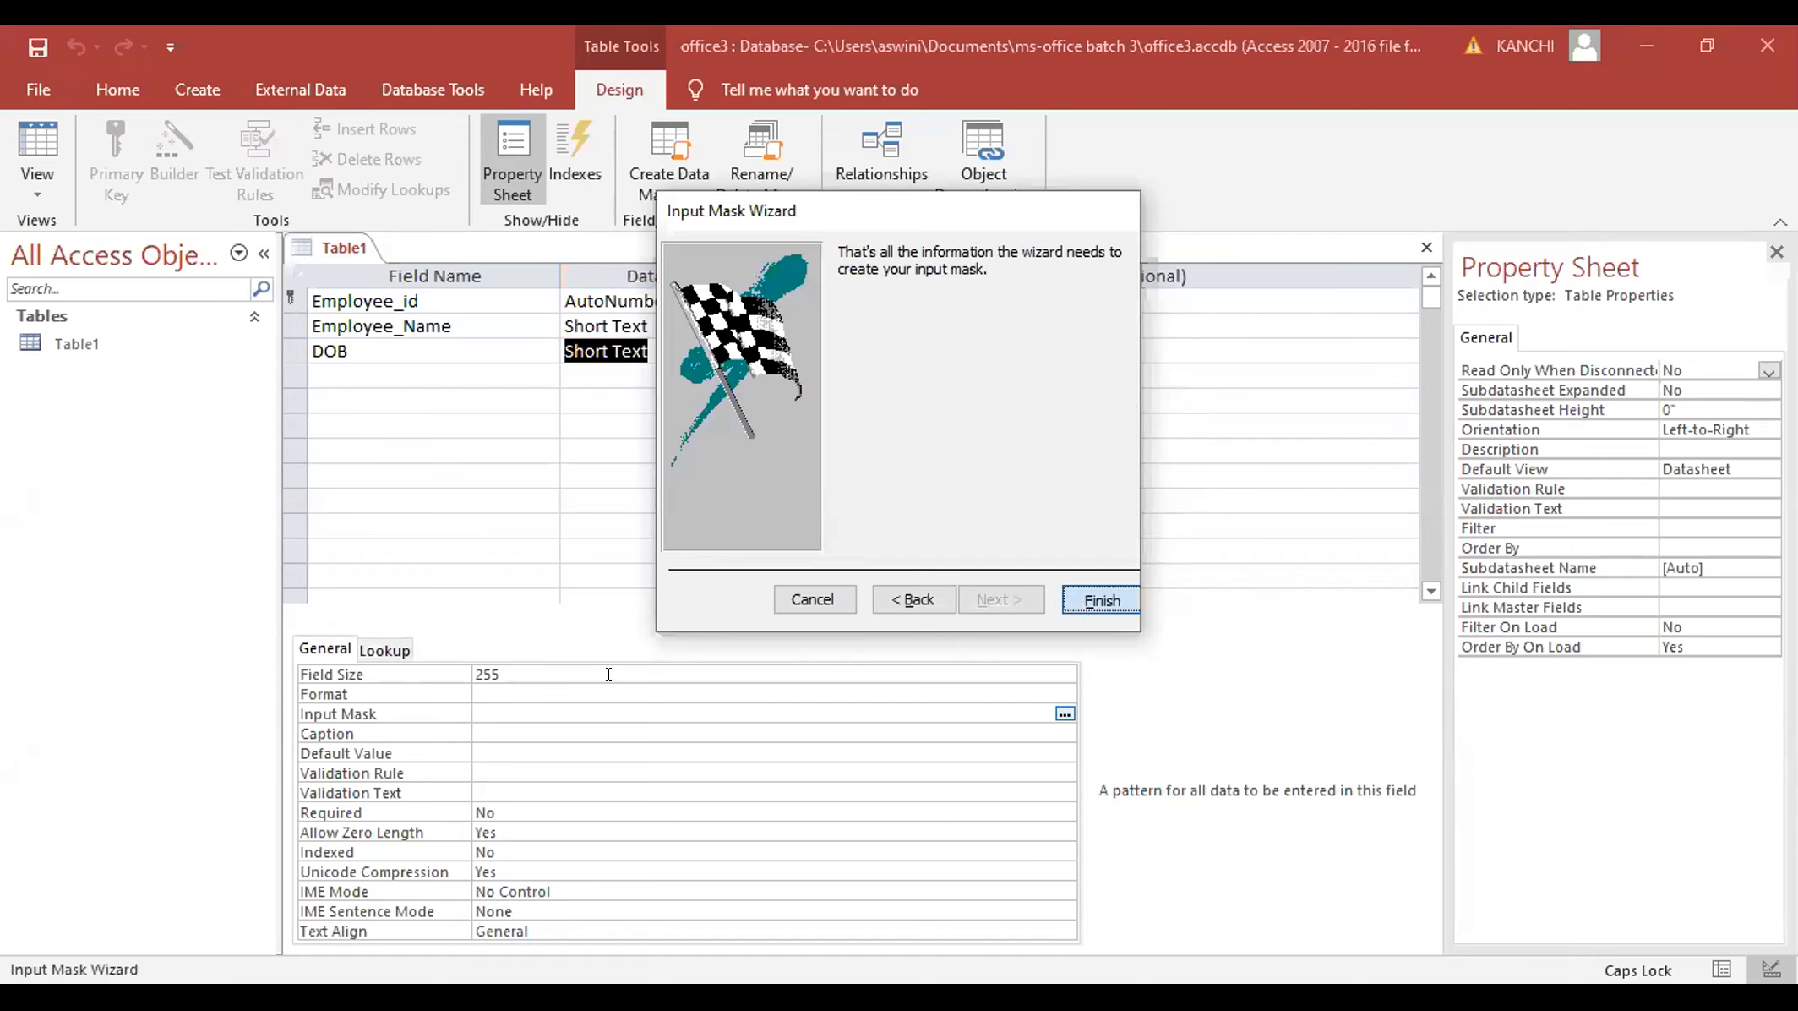
key("Return")
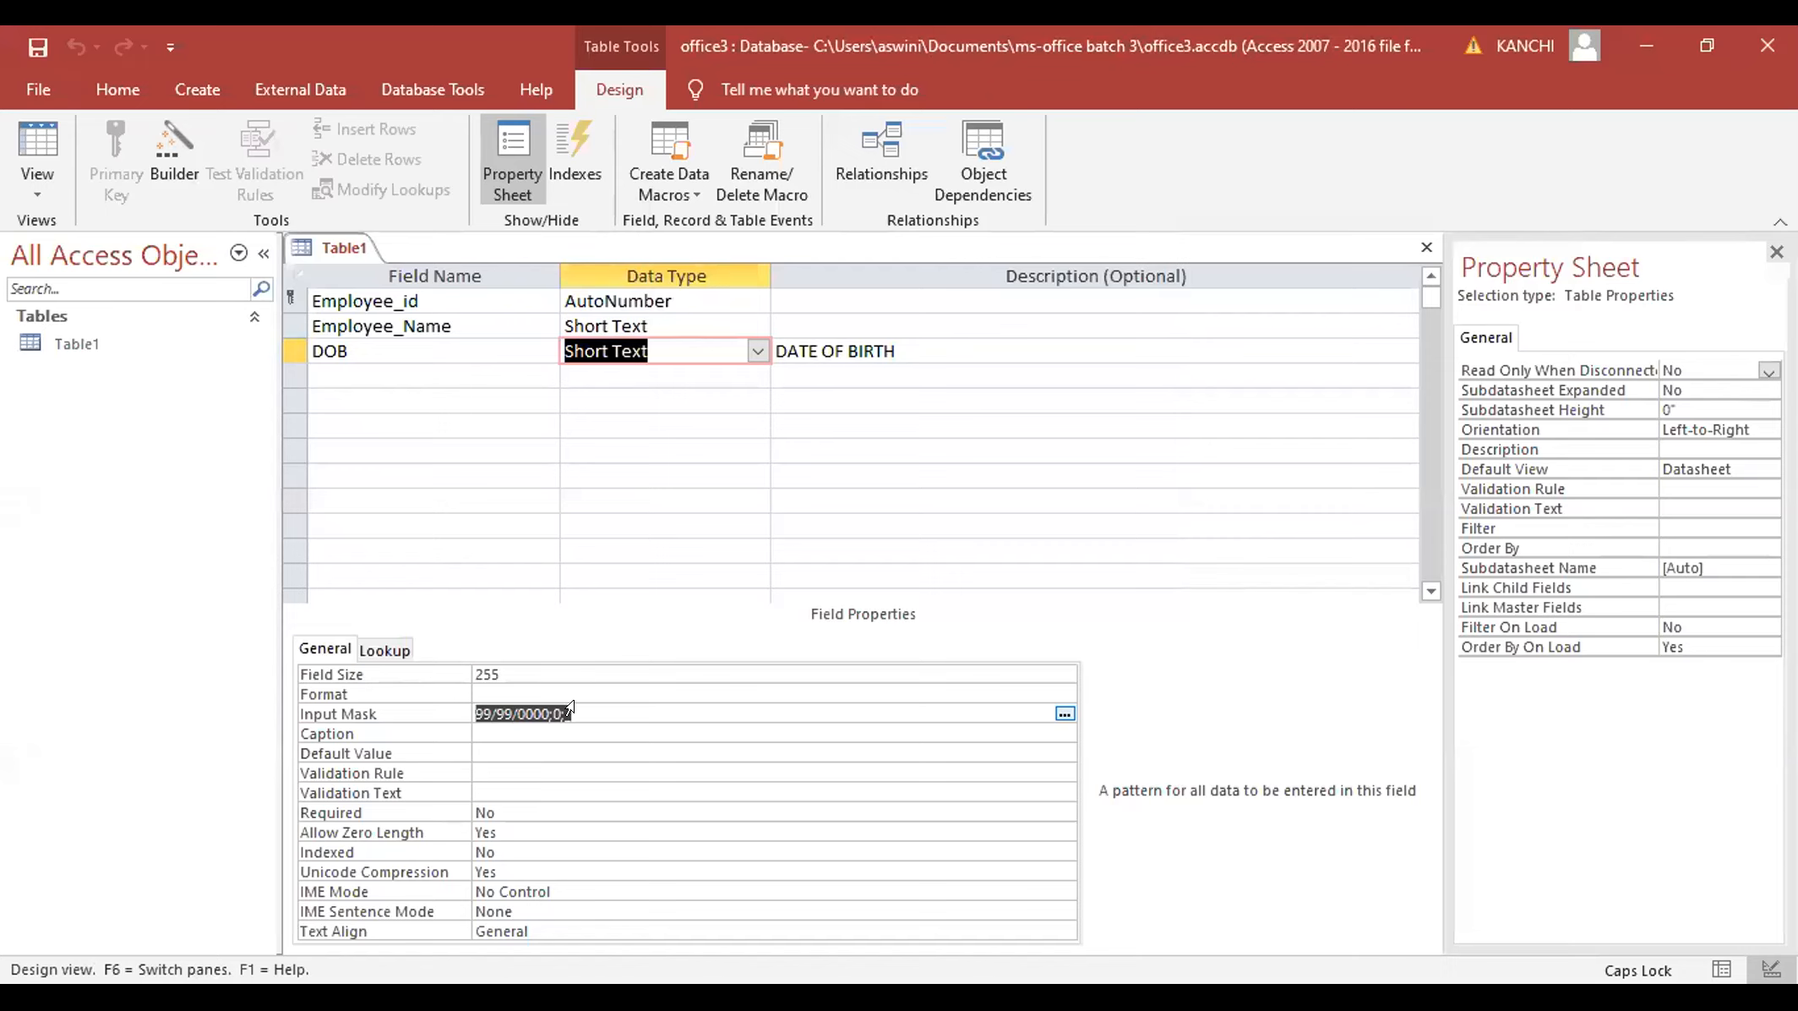
left_click(602, 692)
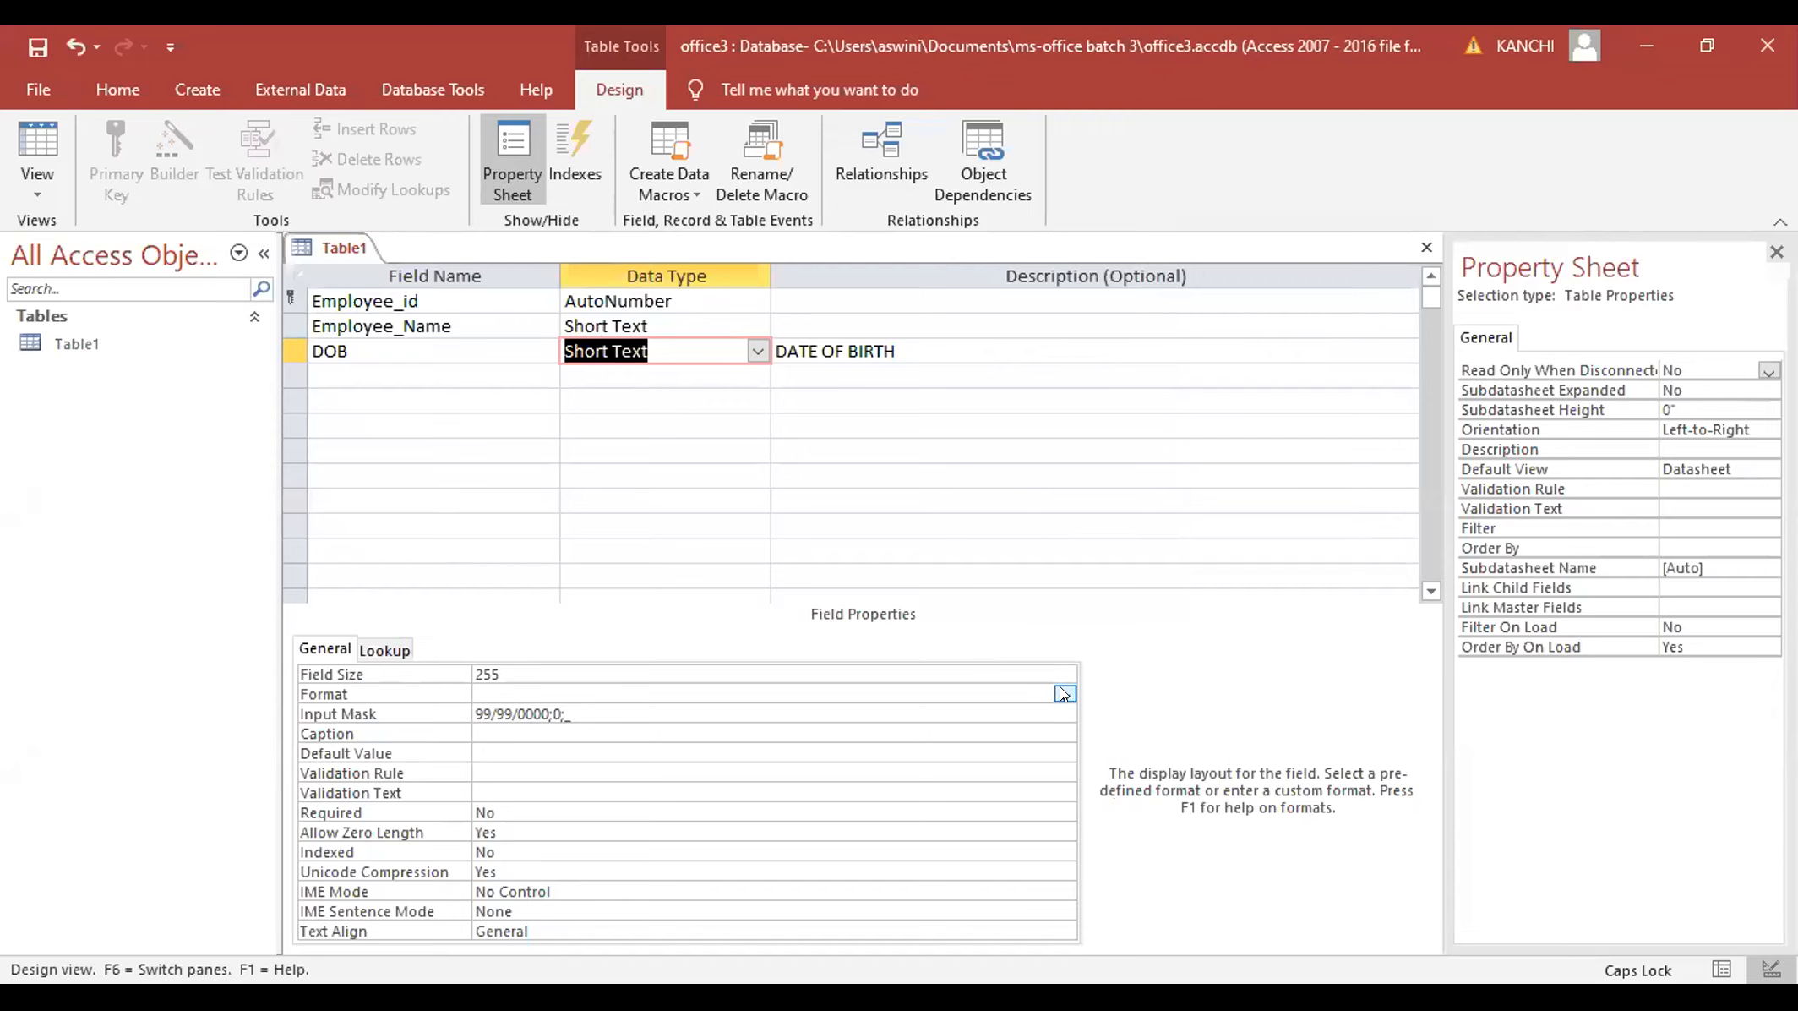
- Add a COUNTRY field with Short Text data type below DOB
left_click(433, 362)
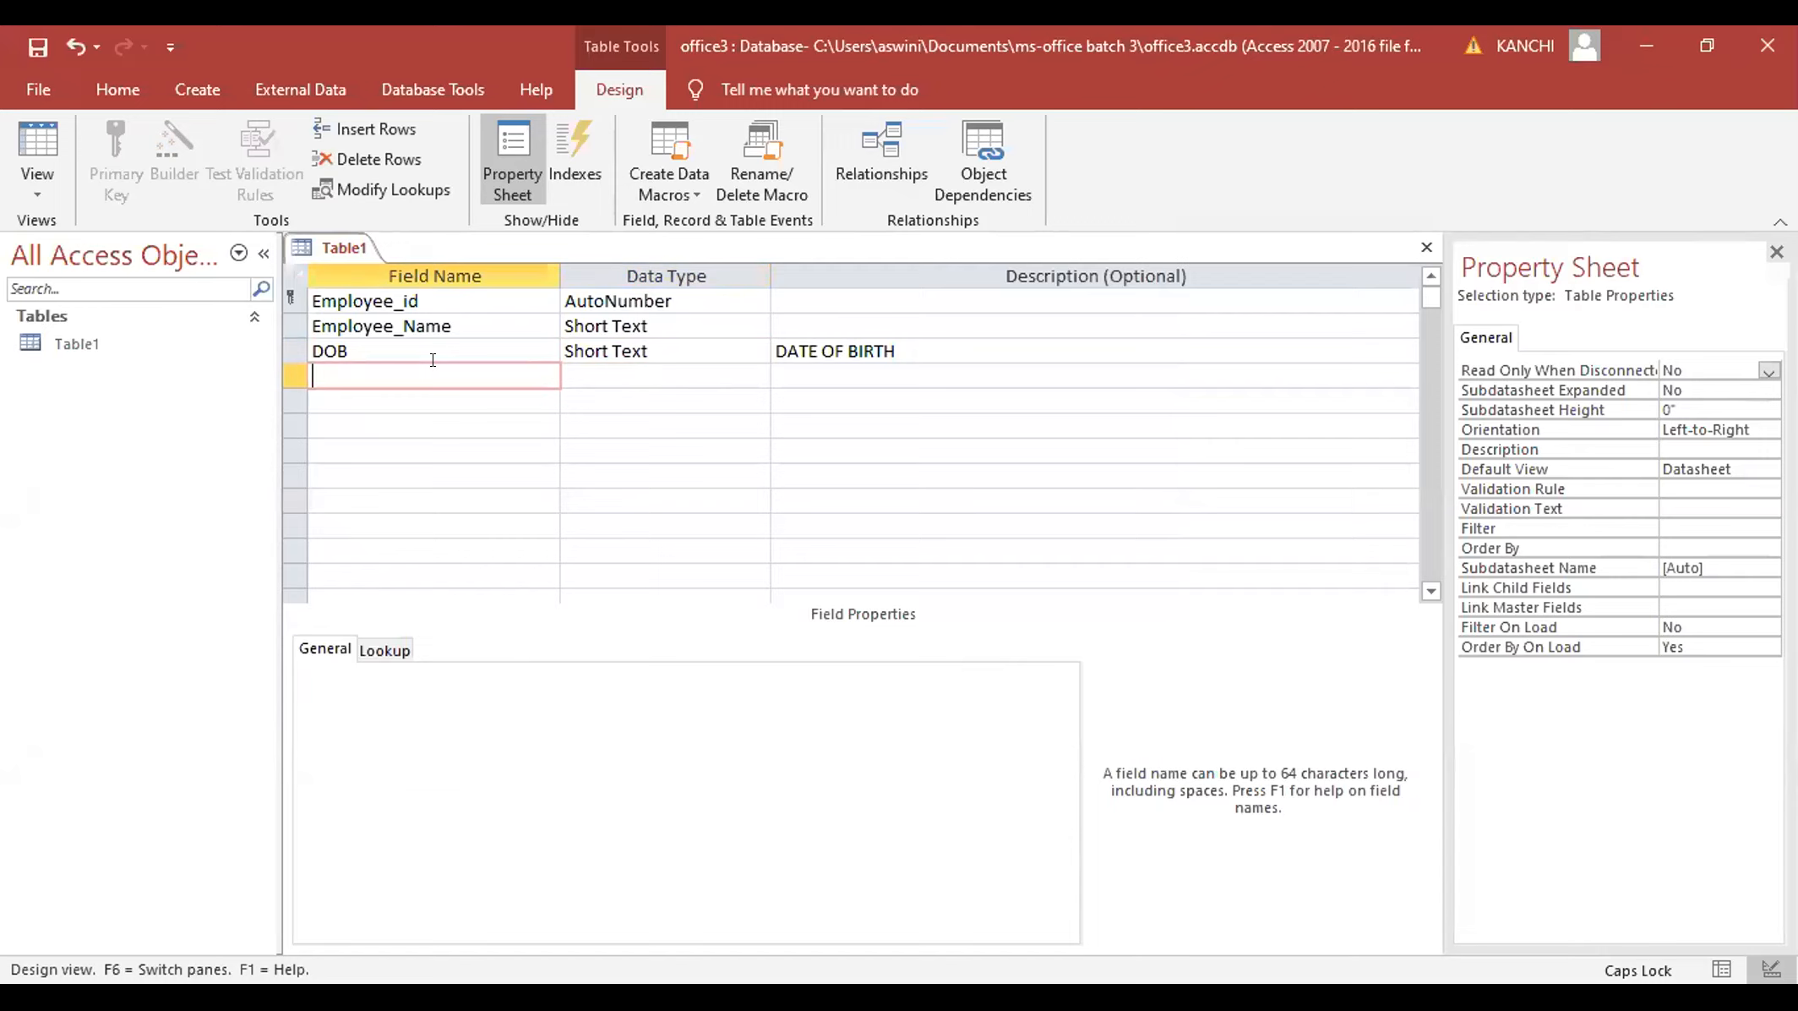
type("COUNTRY NAM")
key("BackSpace")
key("BackSpace")
key("BackSpace")
key("BackSpace")
left_click(605, 376)
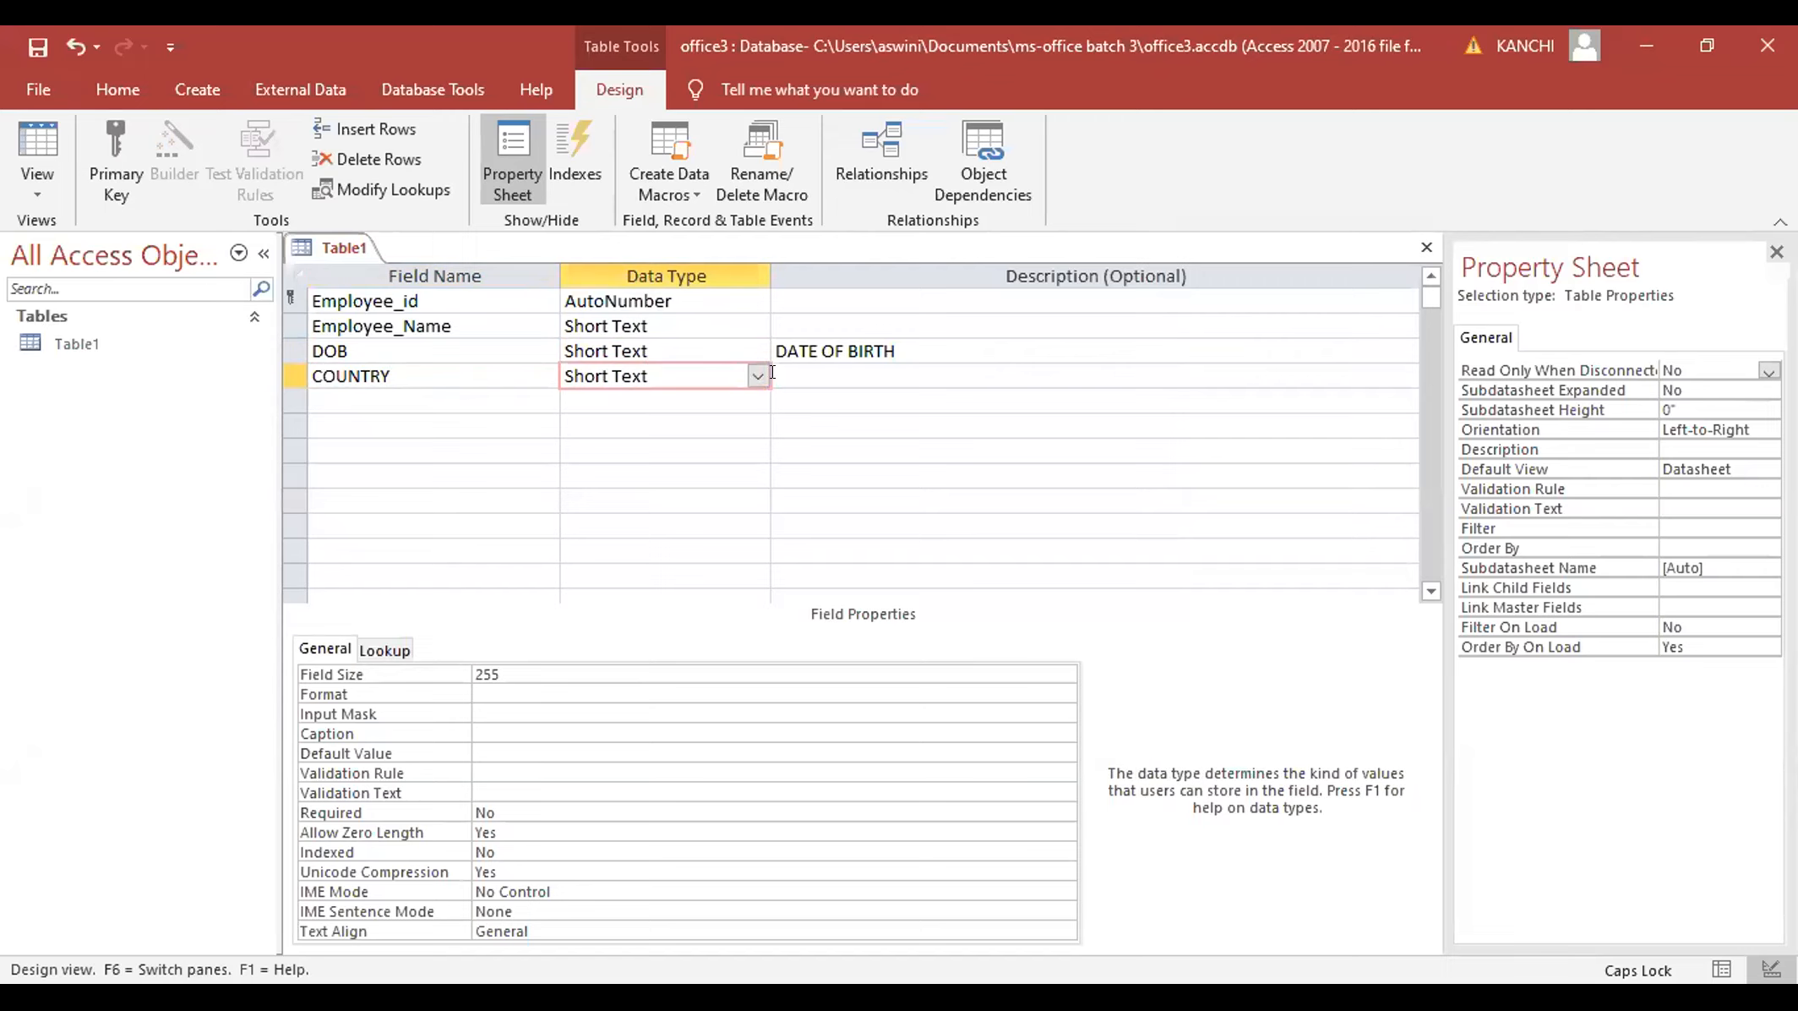
- Add a TELEPHONE Short Text field and select its Input Mask property
left_click(455, 397)
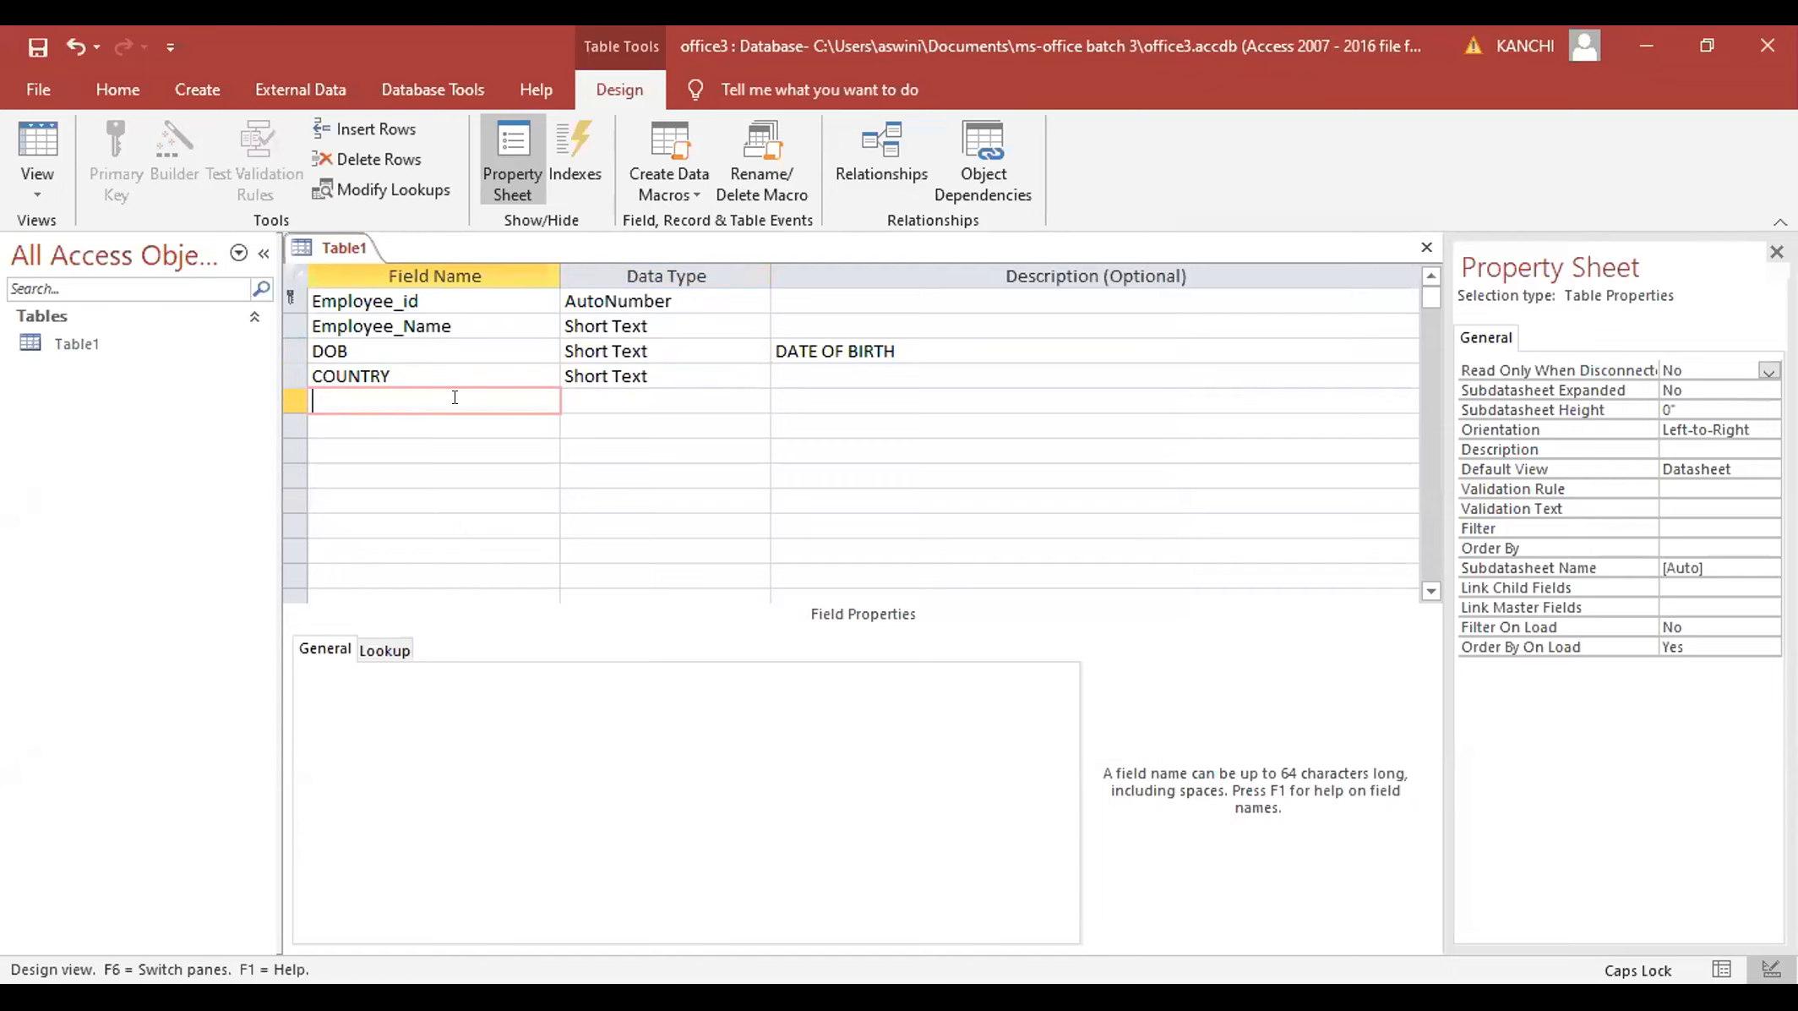
type("TELEPHONE")
left_click(592, 426)
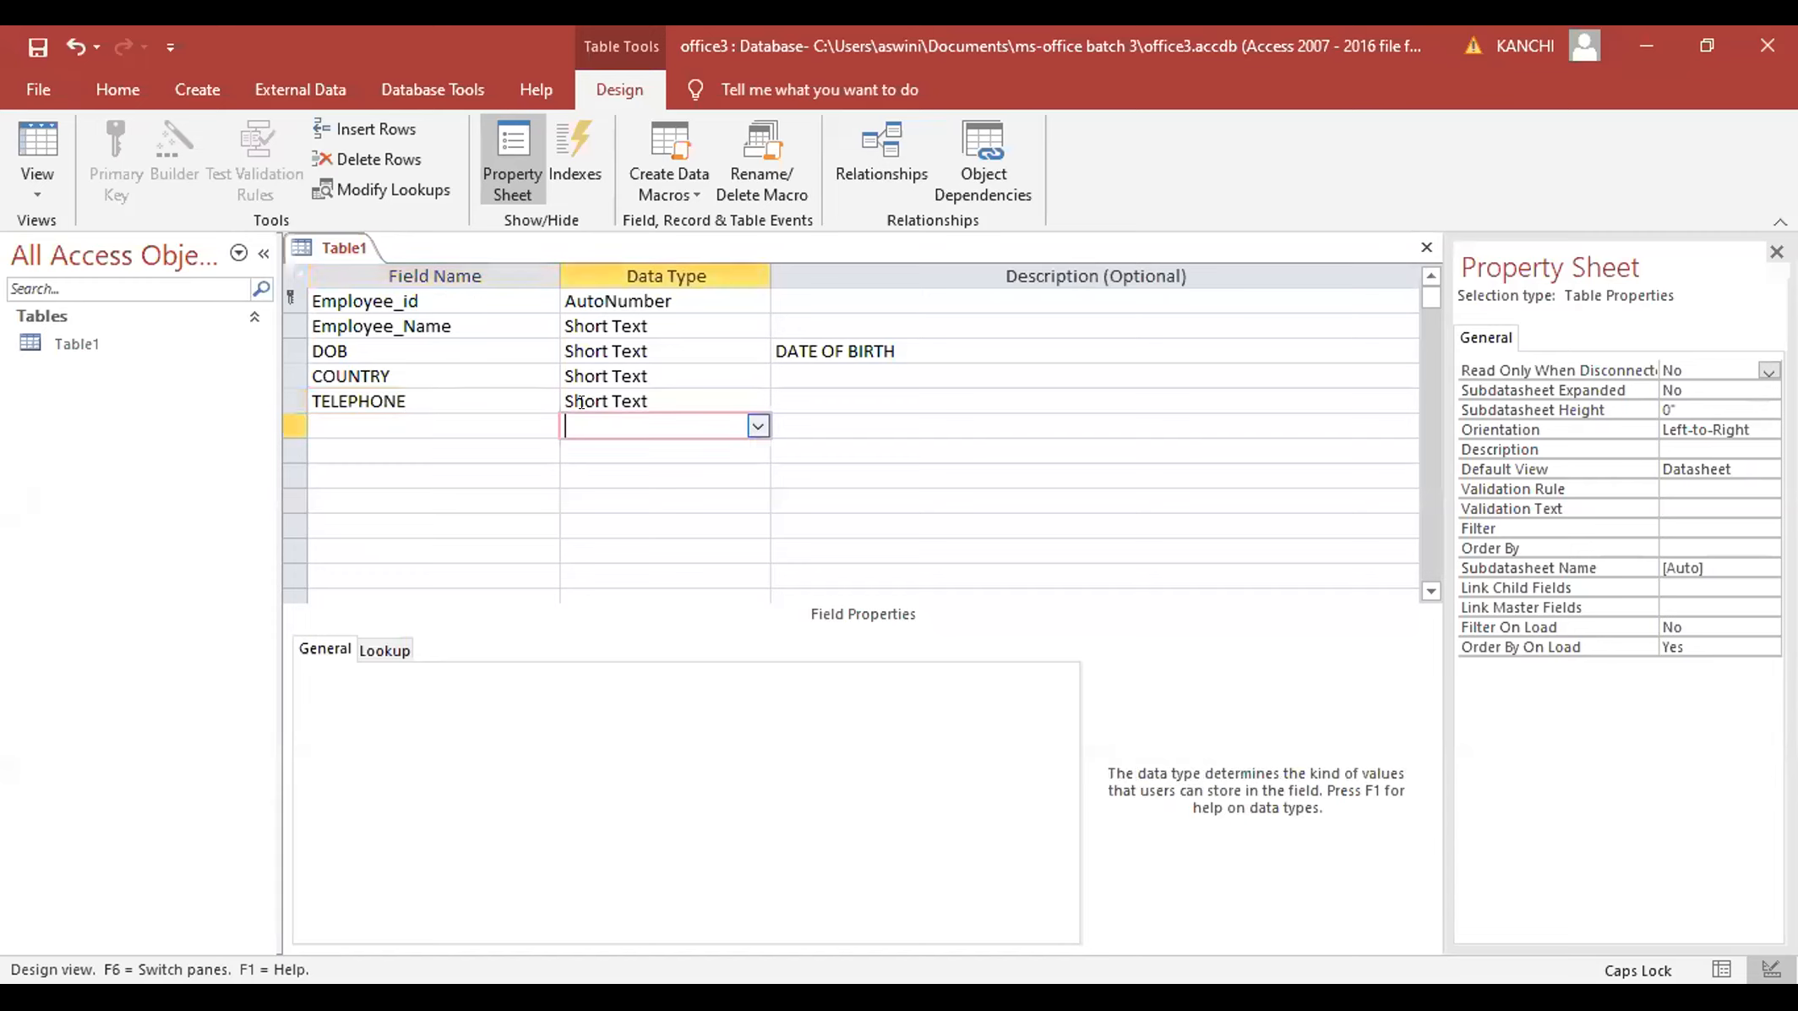
left_click(621, 399)
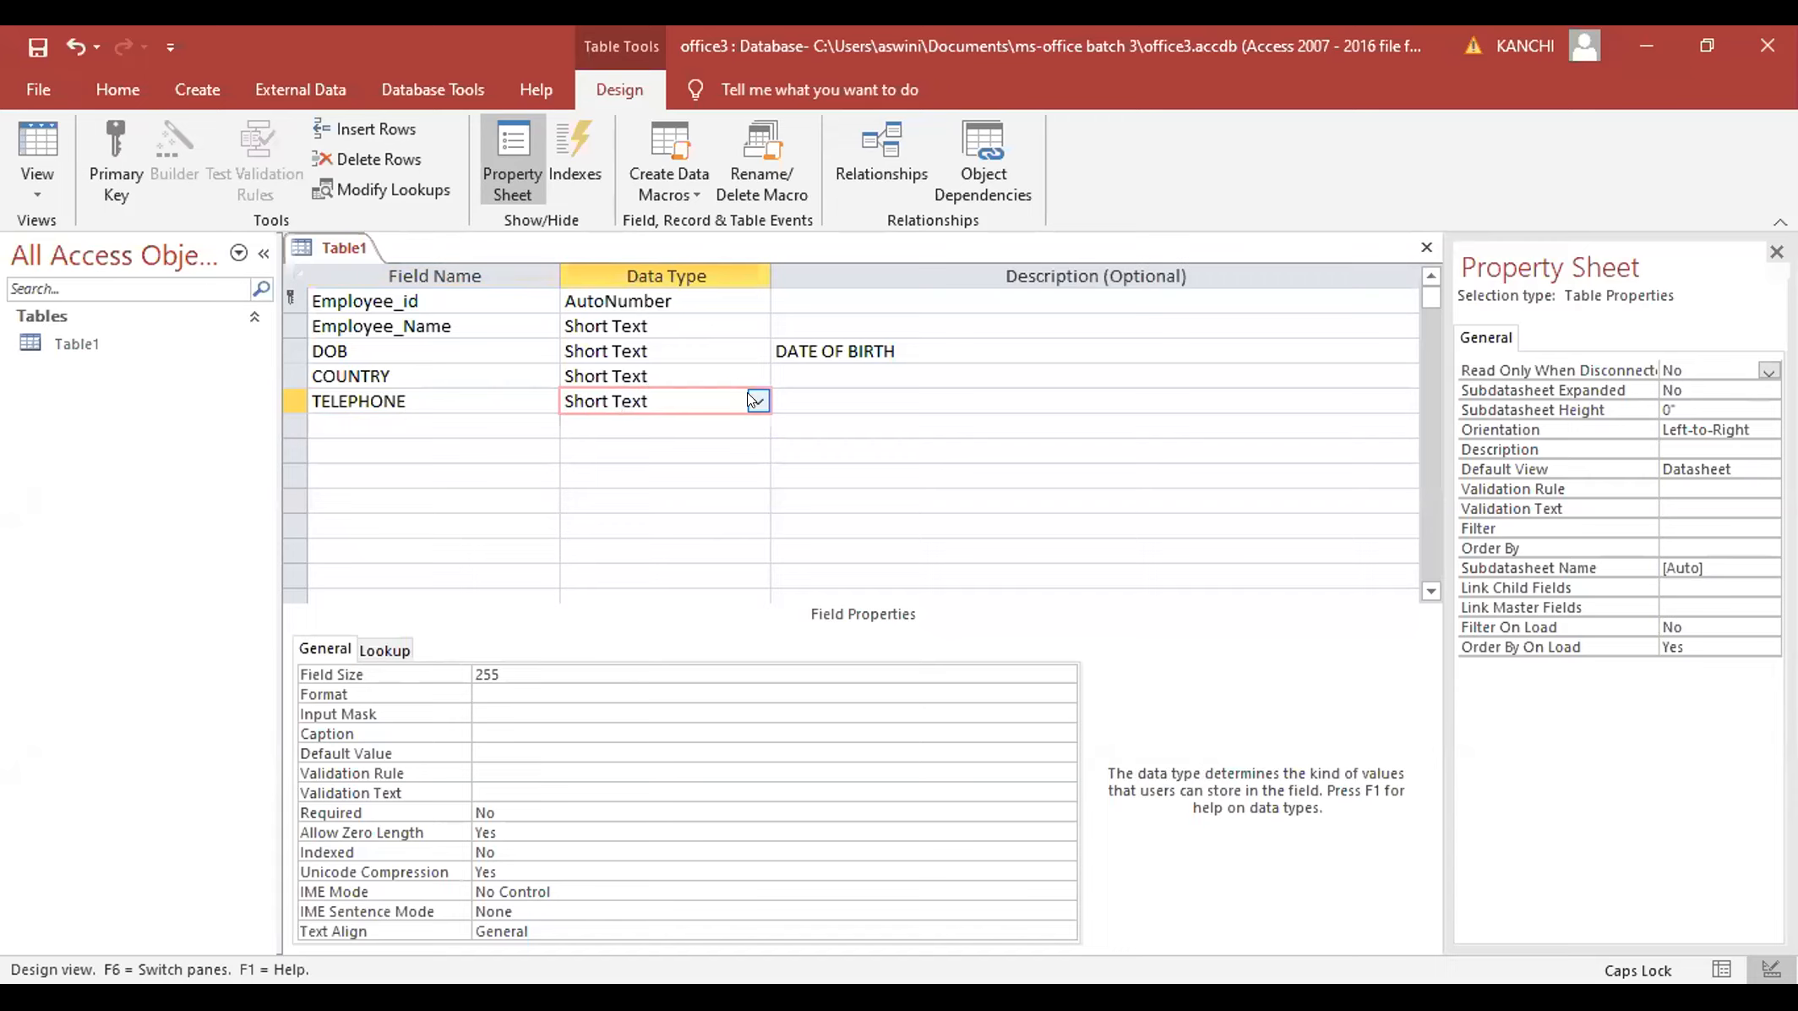
left_click(578, 708)
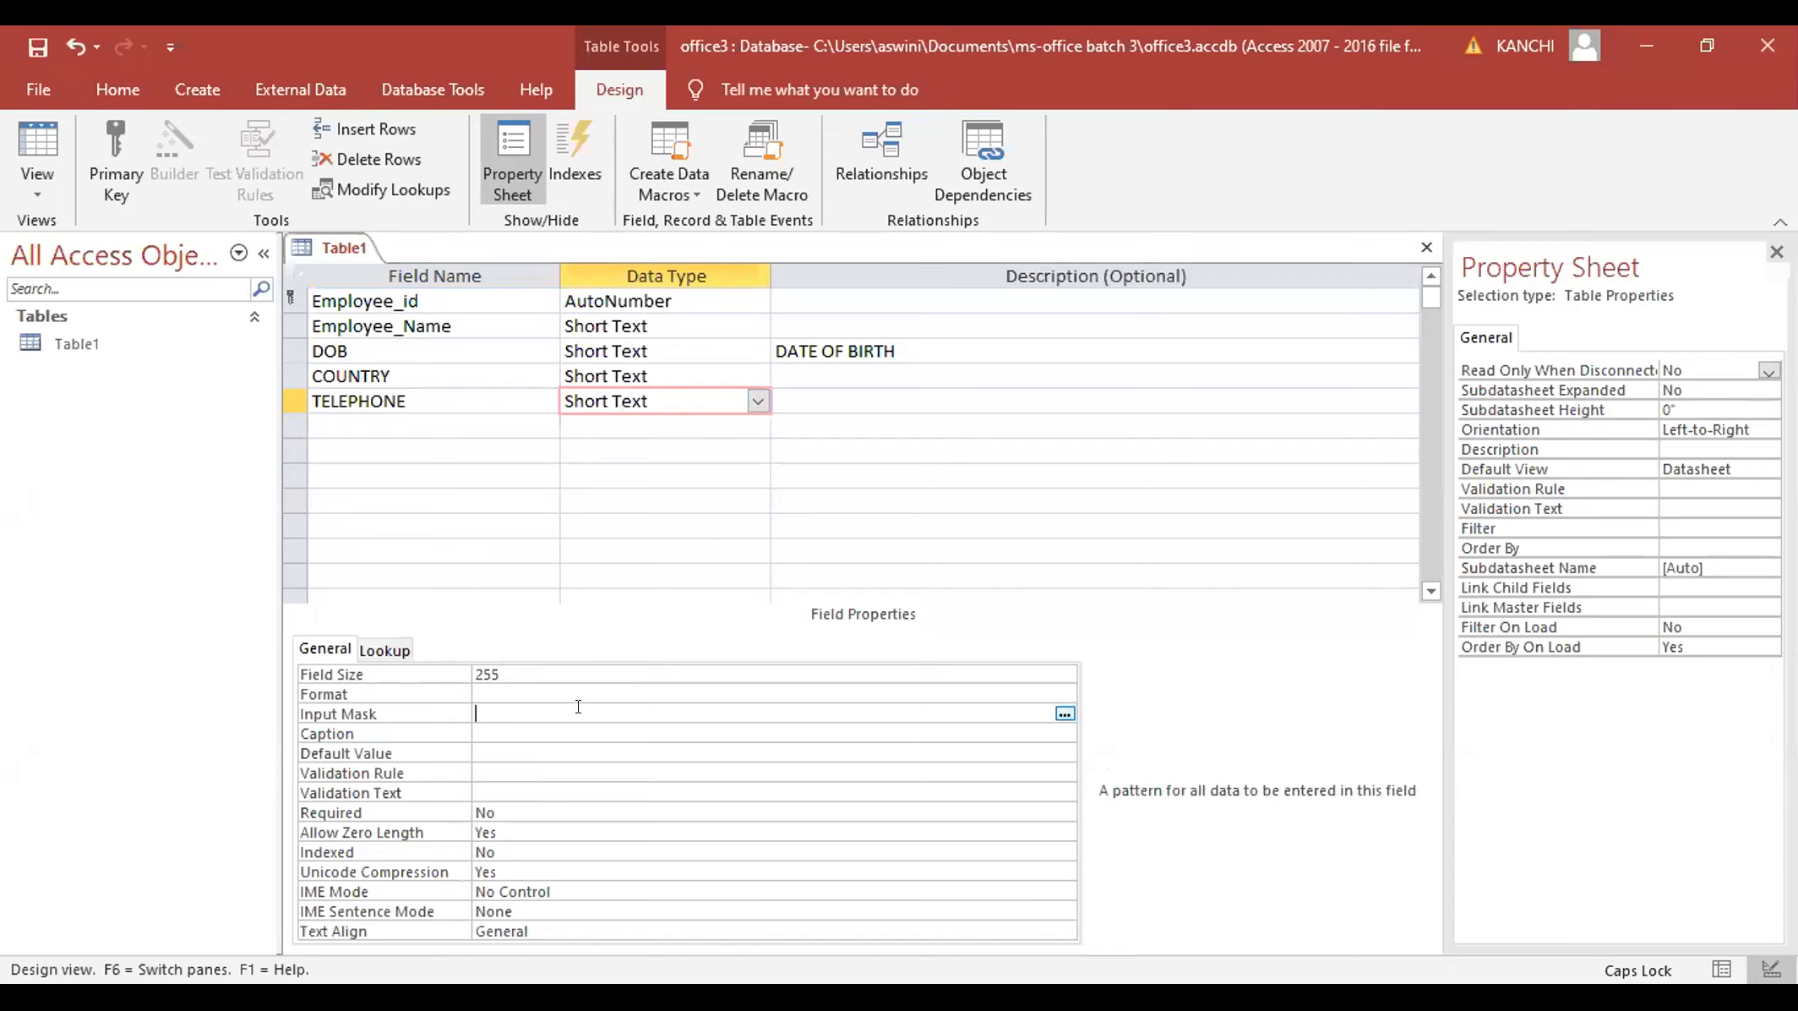
- Save Table1 and launch the Input Mask Wizard for TELEPHONE
left_click(1063, 714)
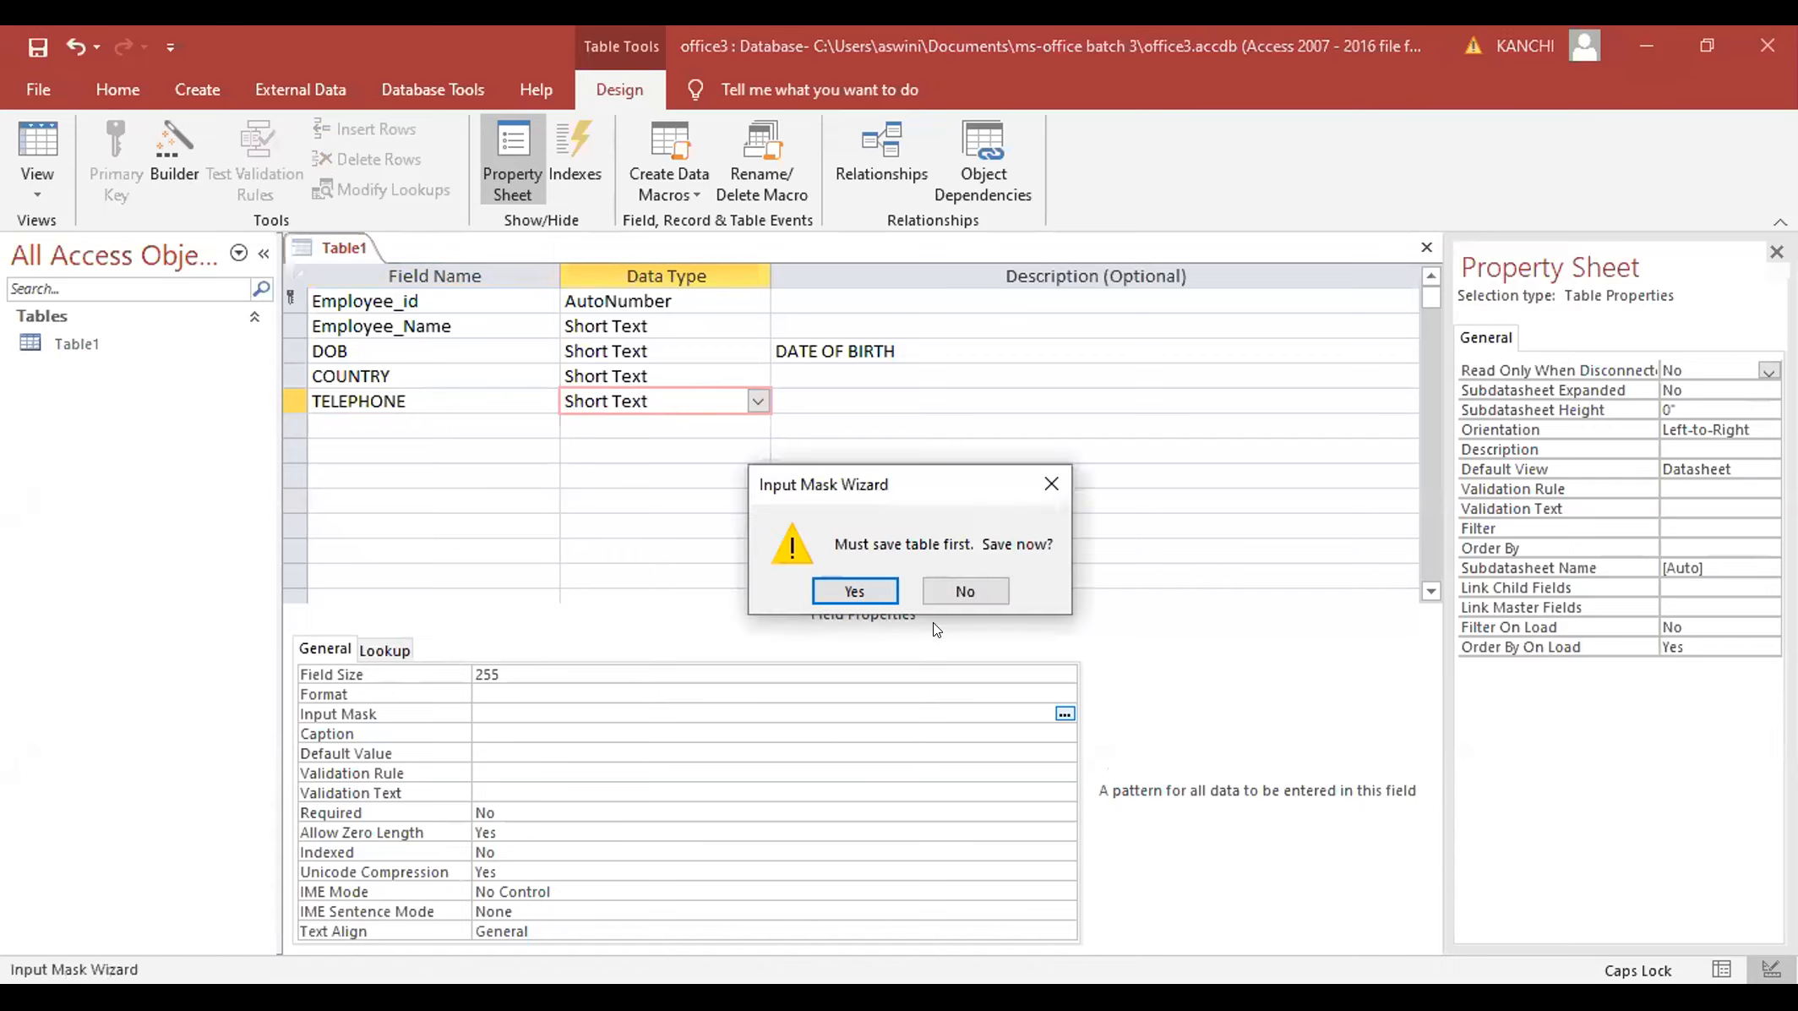
left_click(855, 590)
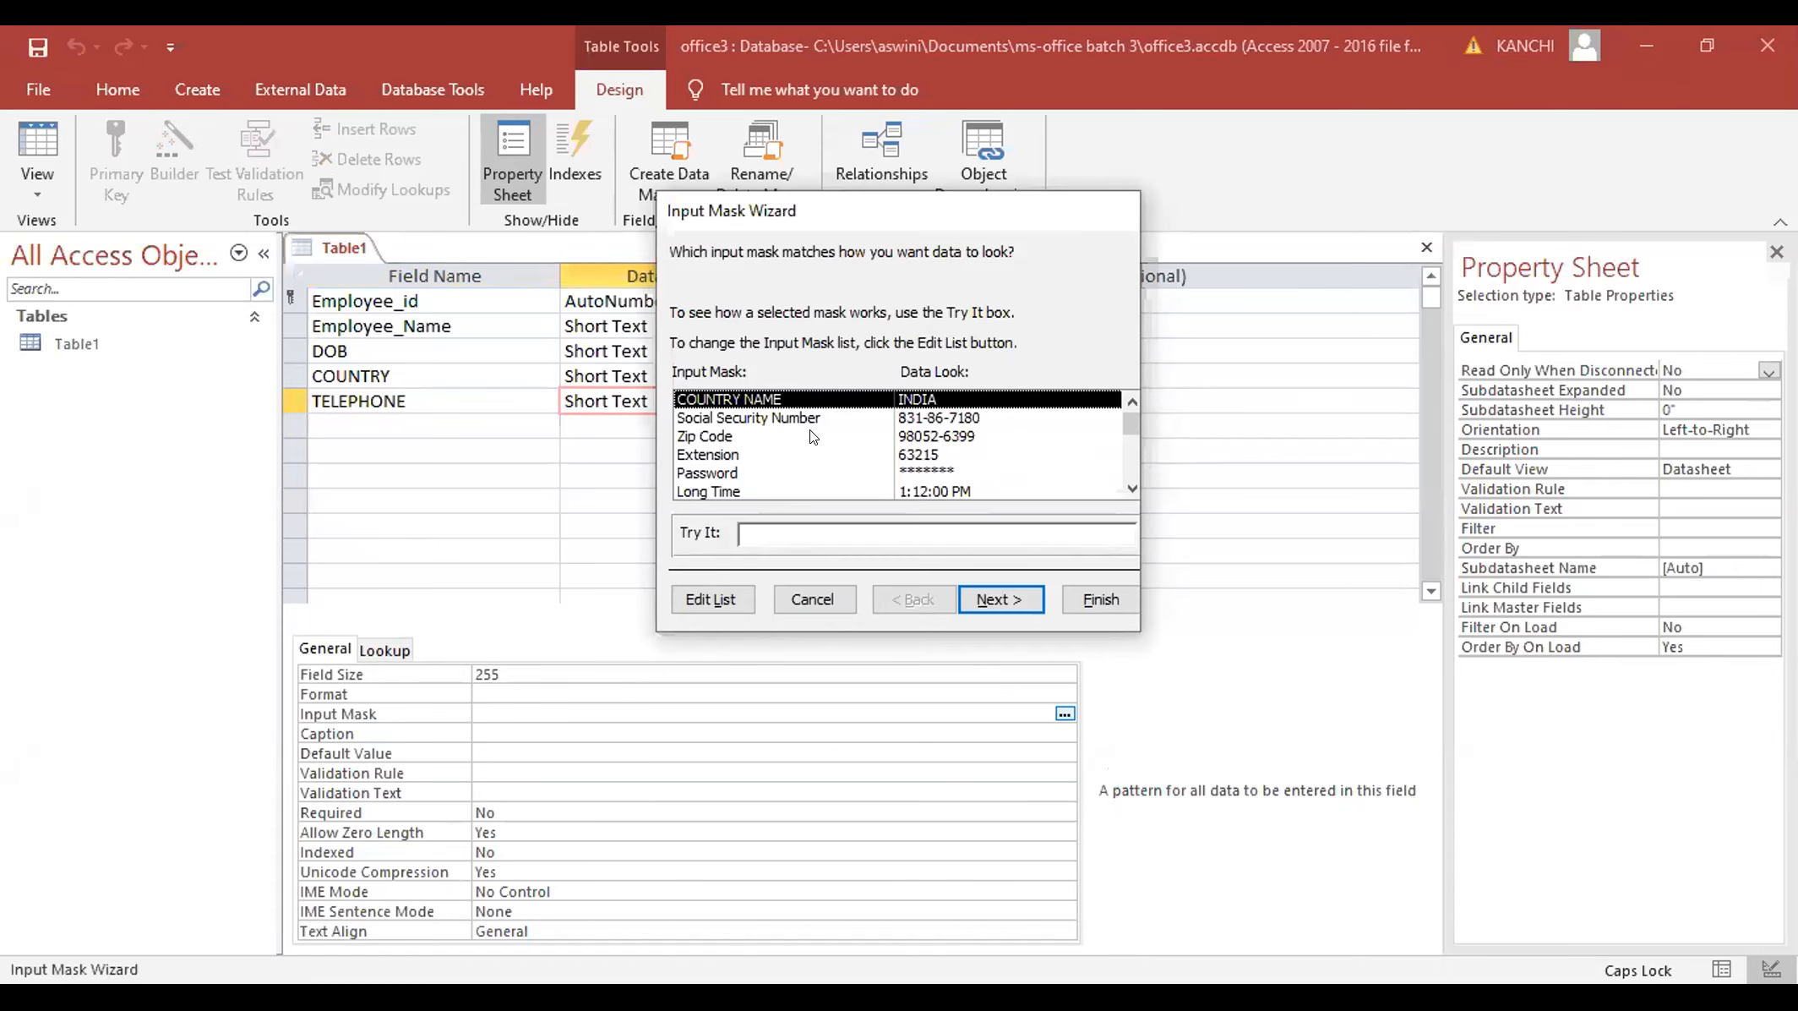
left_click_drag(1125, 413, 1135, 373)
- Rename the first custom mask entry to TELEPHONE and clear its INDIA mask pattern
left_click(726, 419)
left_click(695, 587)
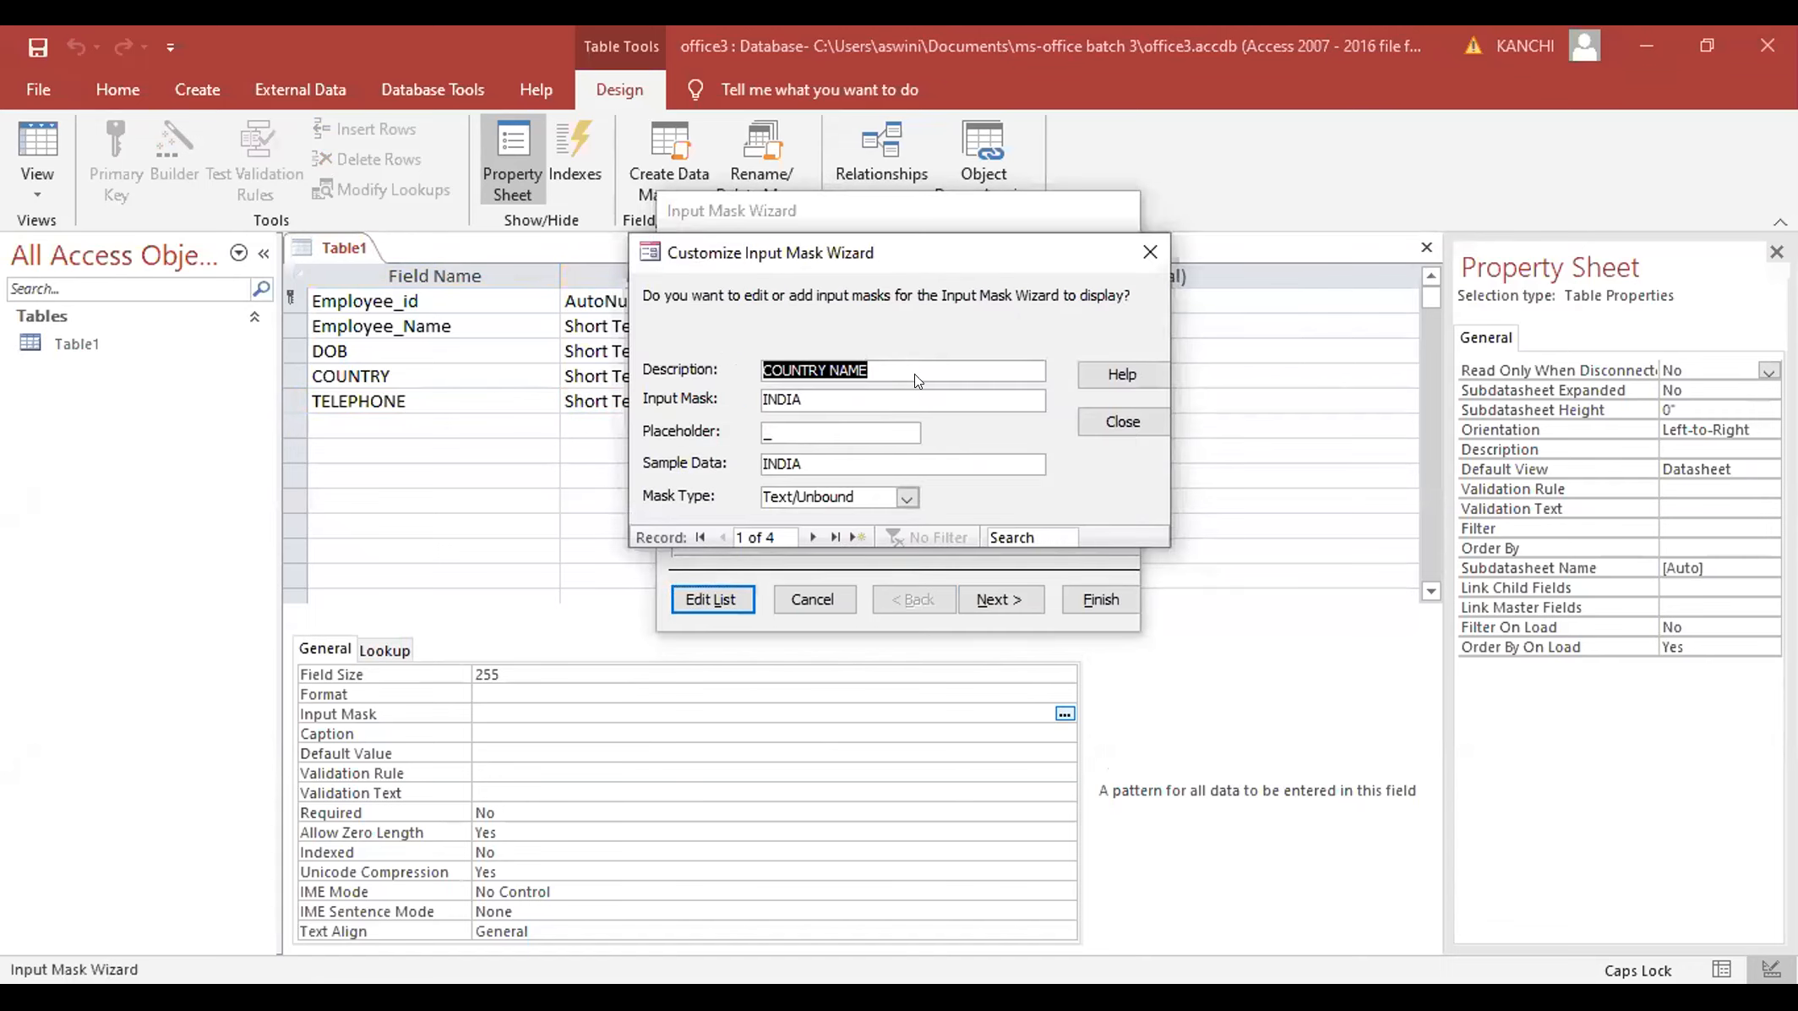
key("BackSpace")
type("TELEPHONE")
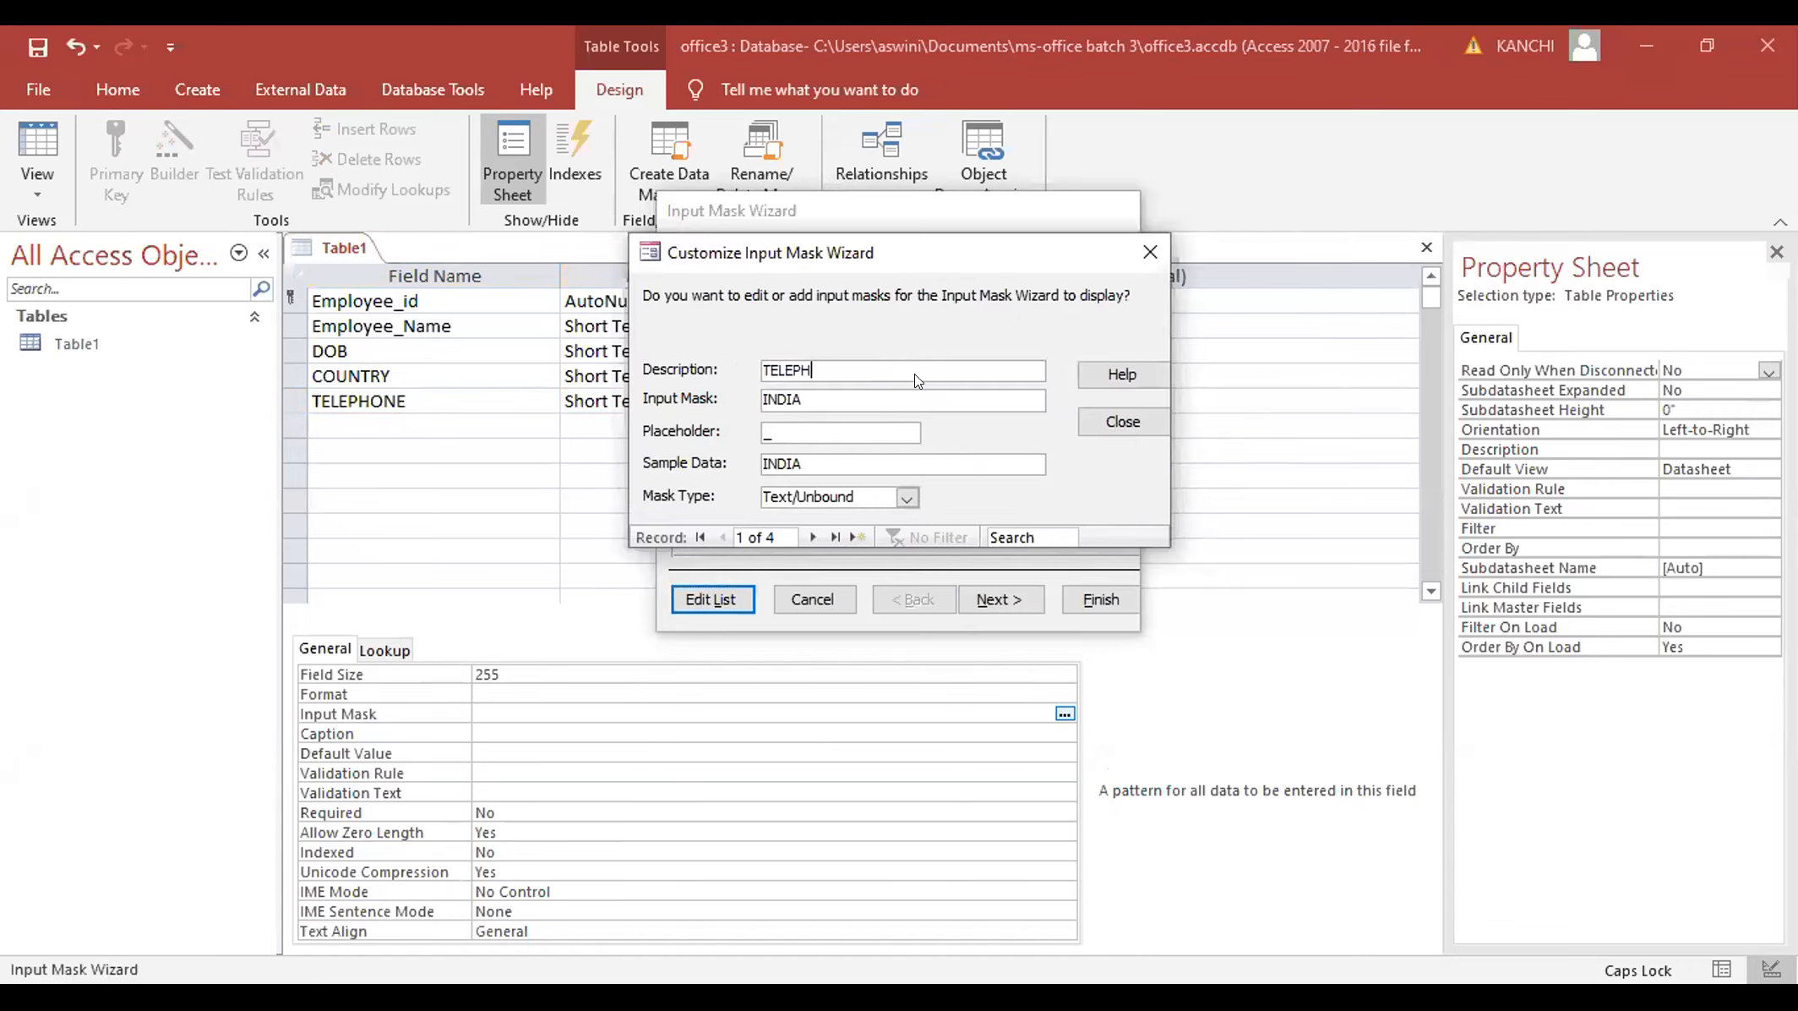
left_click(859, 394)
key("BackSpace")
key("BackSpace")
key("BackSpace")
key("BackSpace")
key("BackSpace")
key("BackSpace")
key("BackSpace")
key("BackSpace")
key("BackSpace")
key("BackSpace")
key("BackSpace")
key("BackSpace")
key("BackSpace")
key("BackSpace")
key("BackSpace")
key("BackSpace")
key("BackSpace")
key("BackSpace")
key("BackSpace")
left_click(859, 392)
- Open the input mask Help article and scroll to the table of mask characters
left_click(1107, 377)
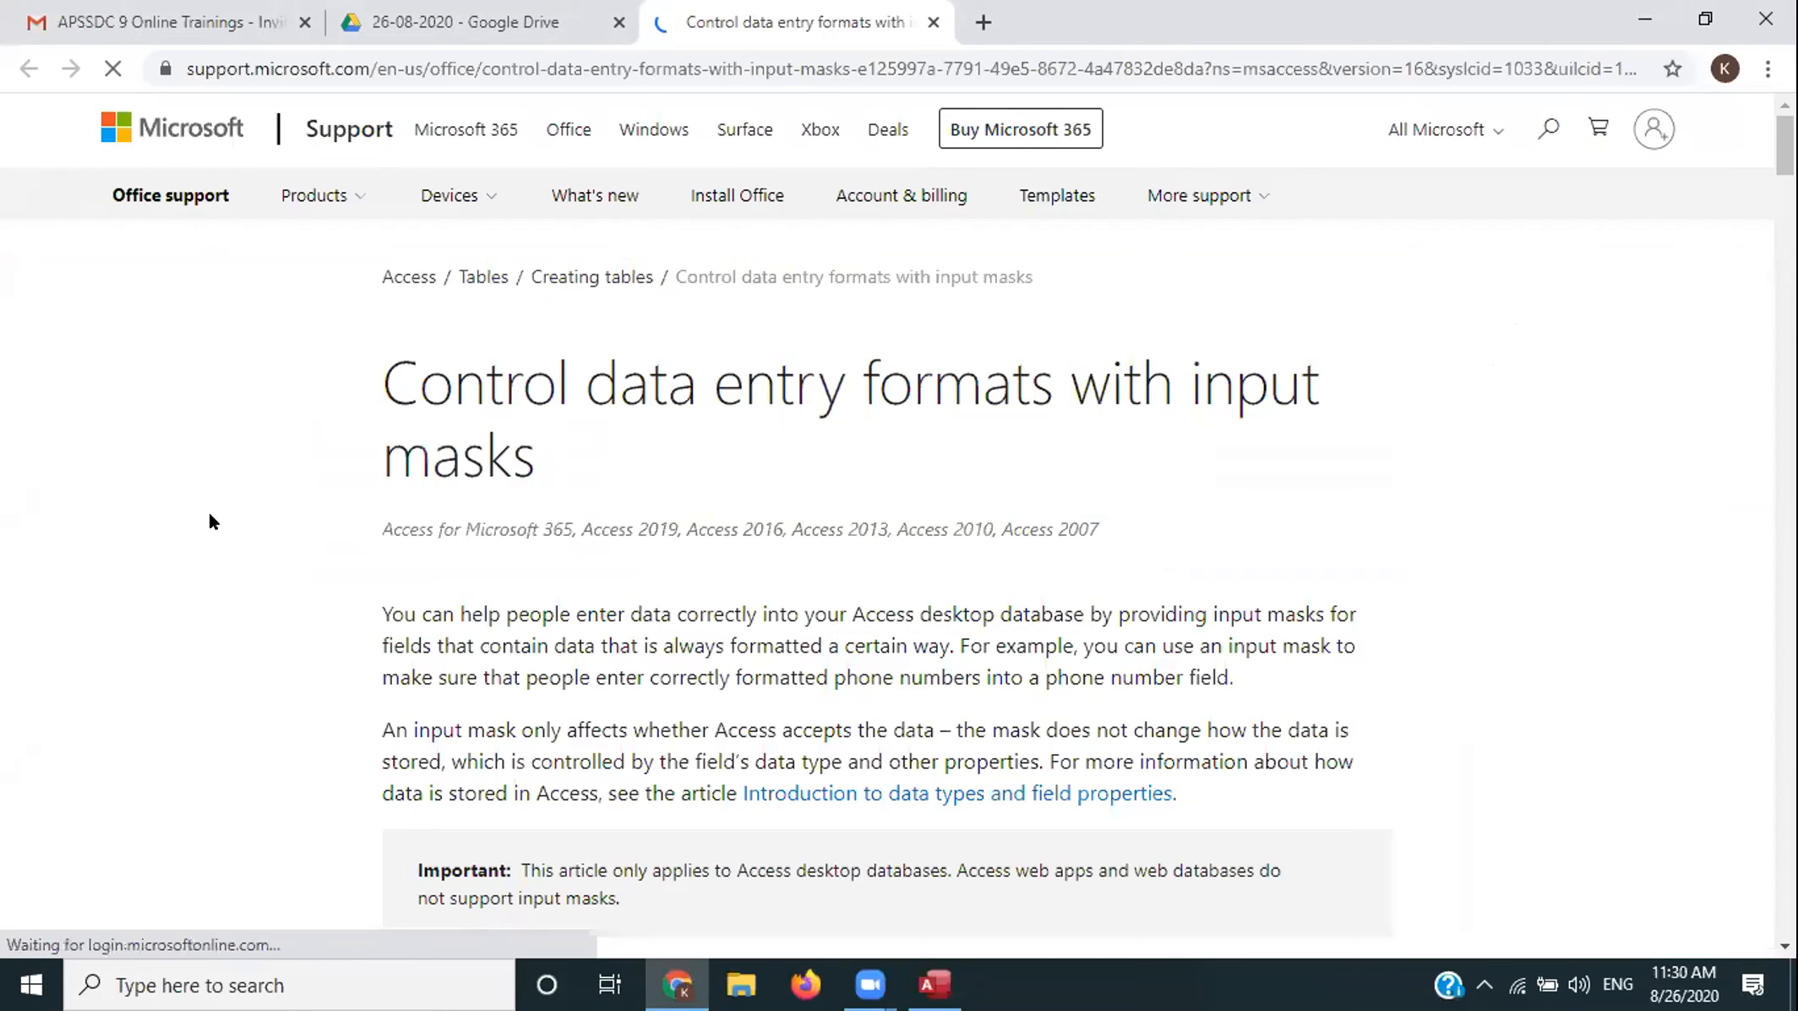
scroll(210, 521, "down", 8)
scroll(209, 522, "down", 10)
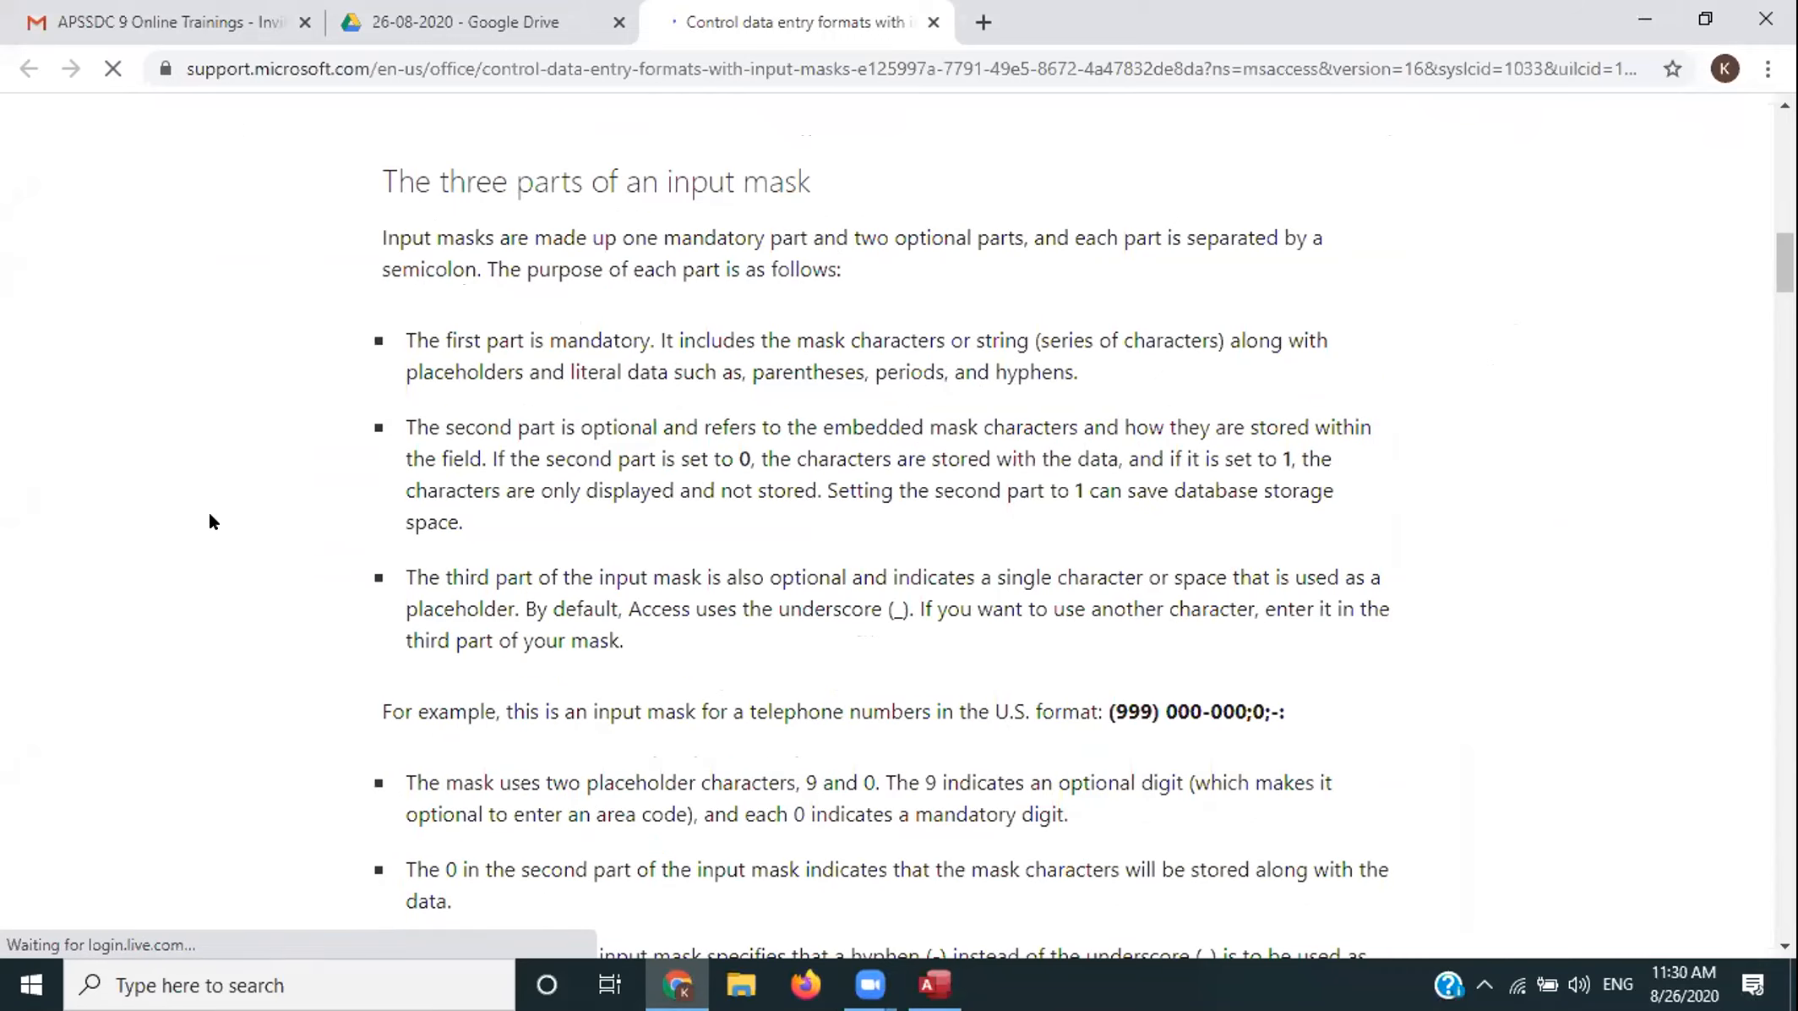
scroll(210, 521, "down", 8)
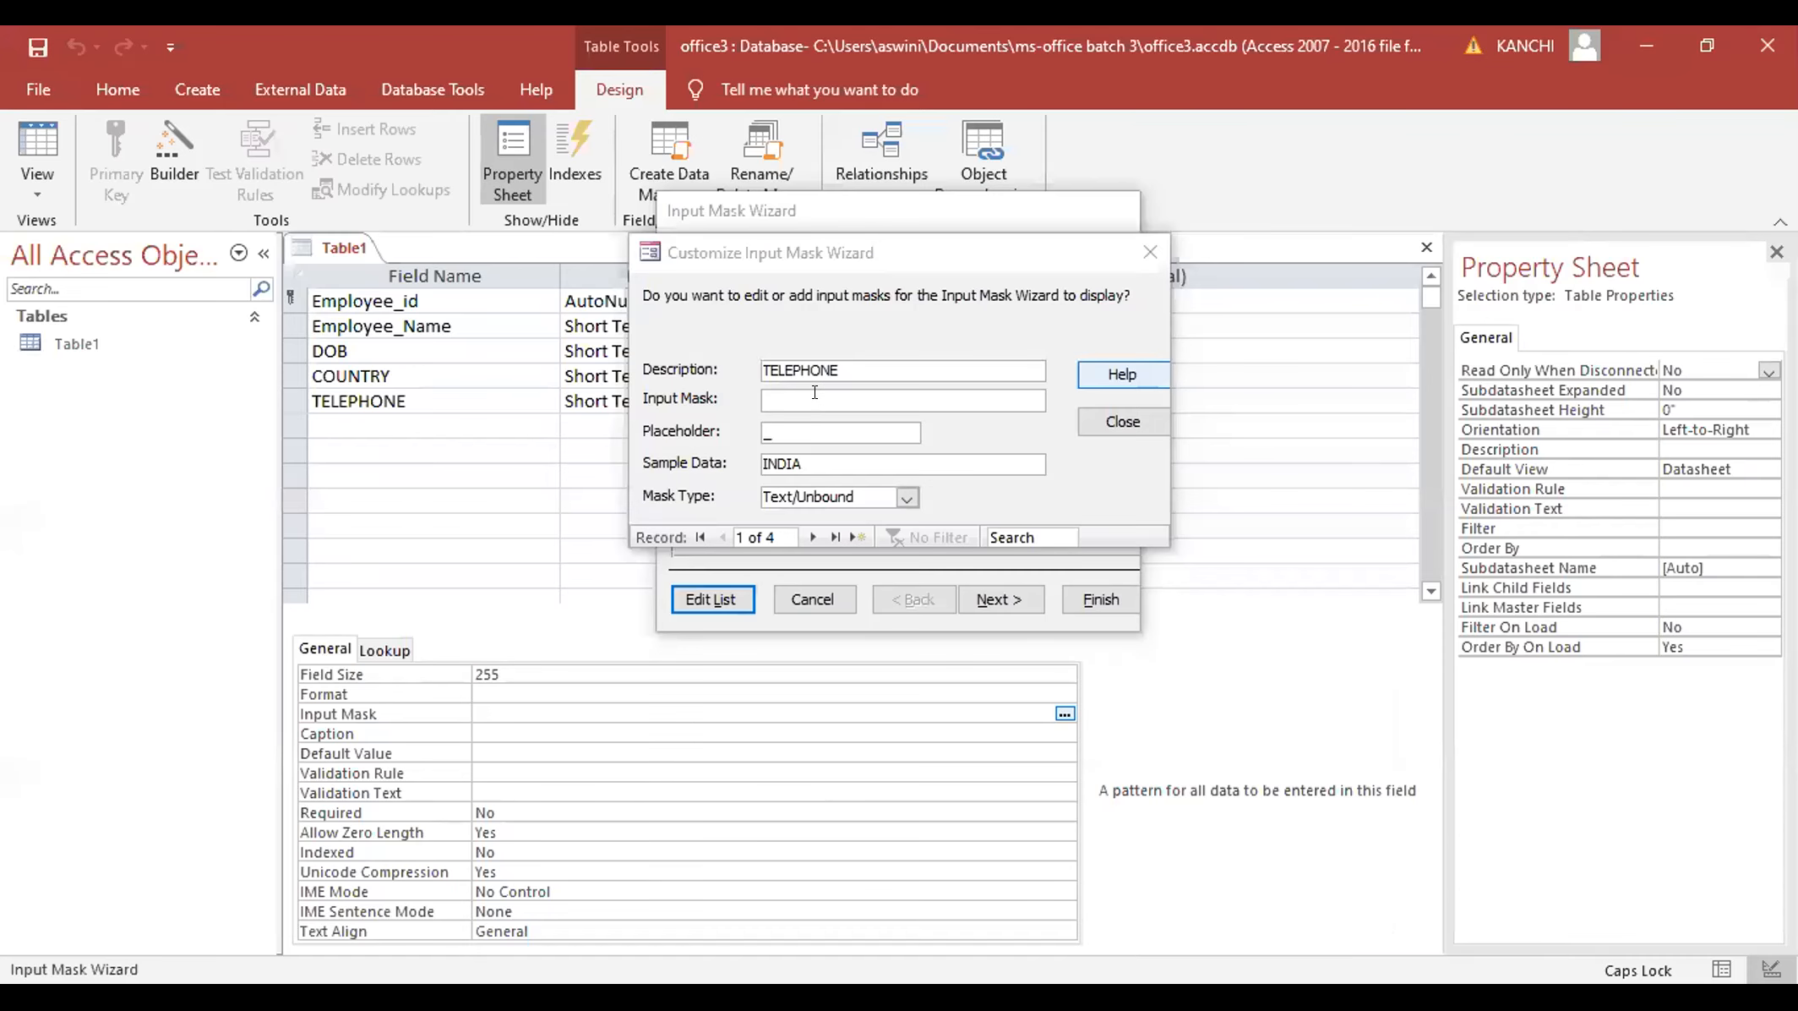
left_click(815, 392)
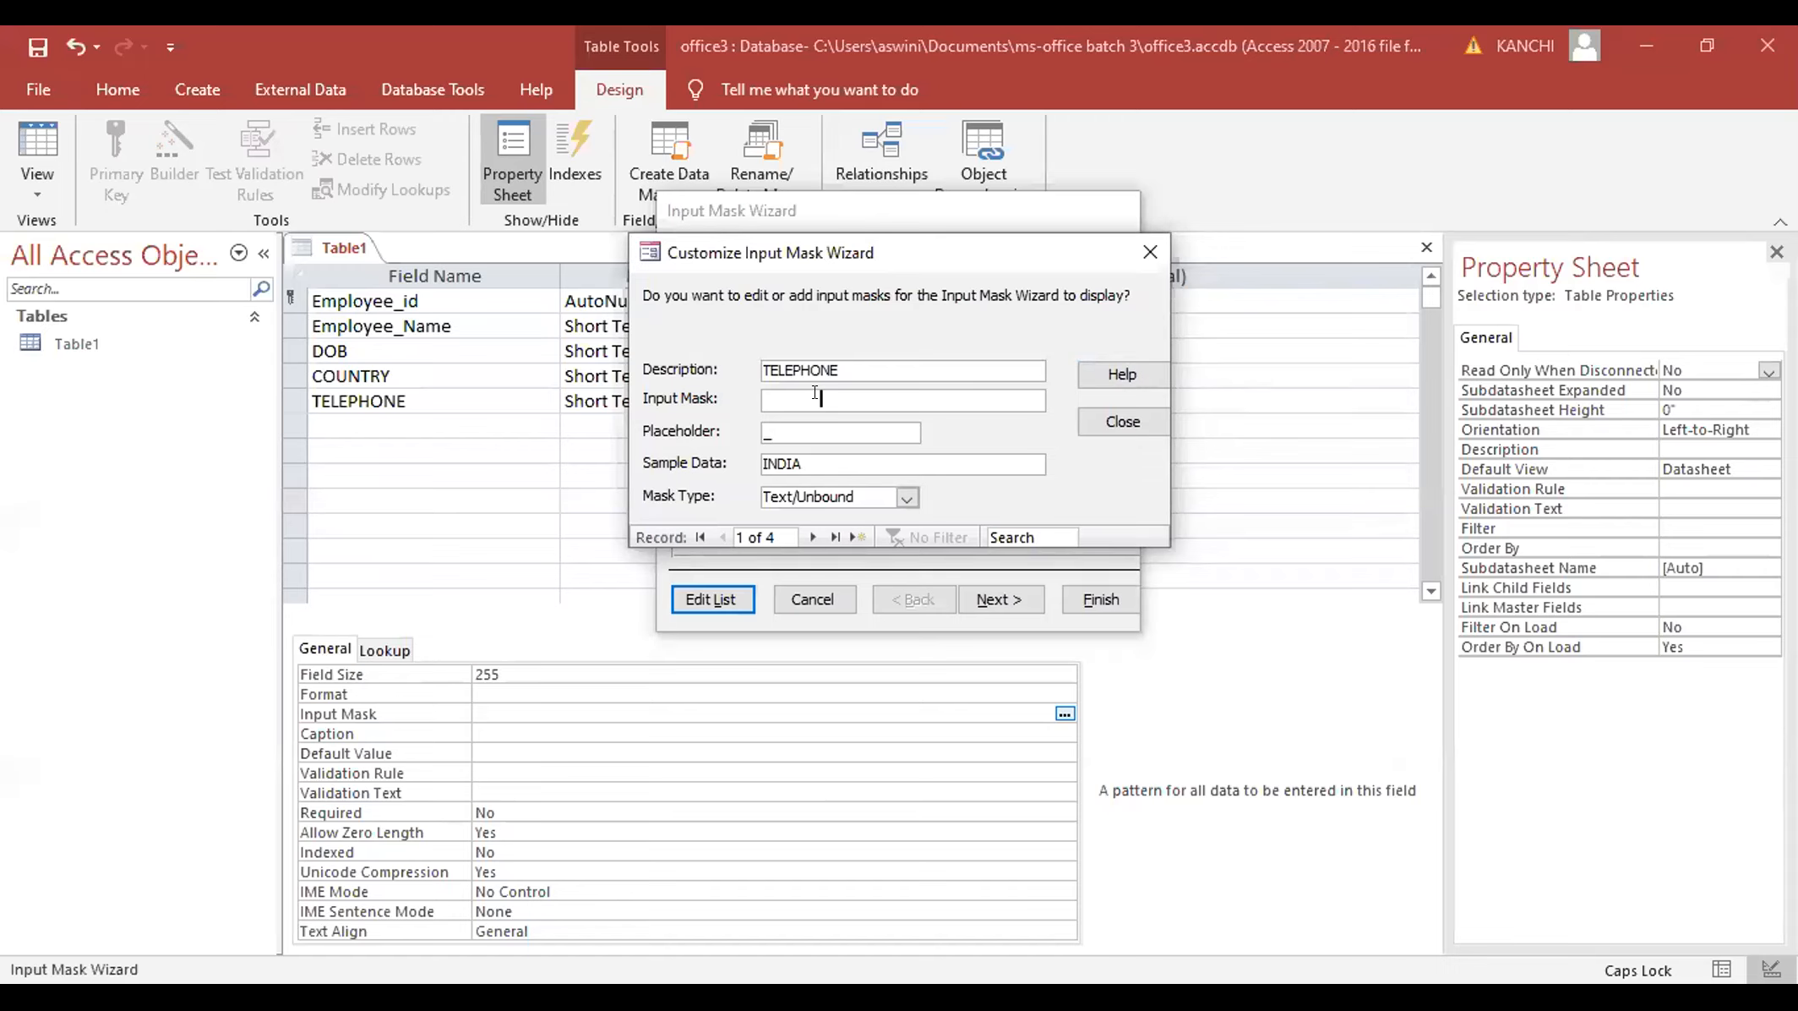
type("0000000000")
left_click(820, 460)
key("BackSpace")
key("BackSpace")
key("BackSpace")
key("BackSpace")
key("BackSpace")
left_click(906, 498)
left_click(905, 498)
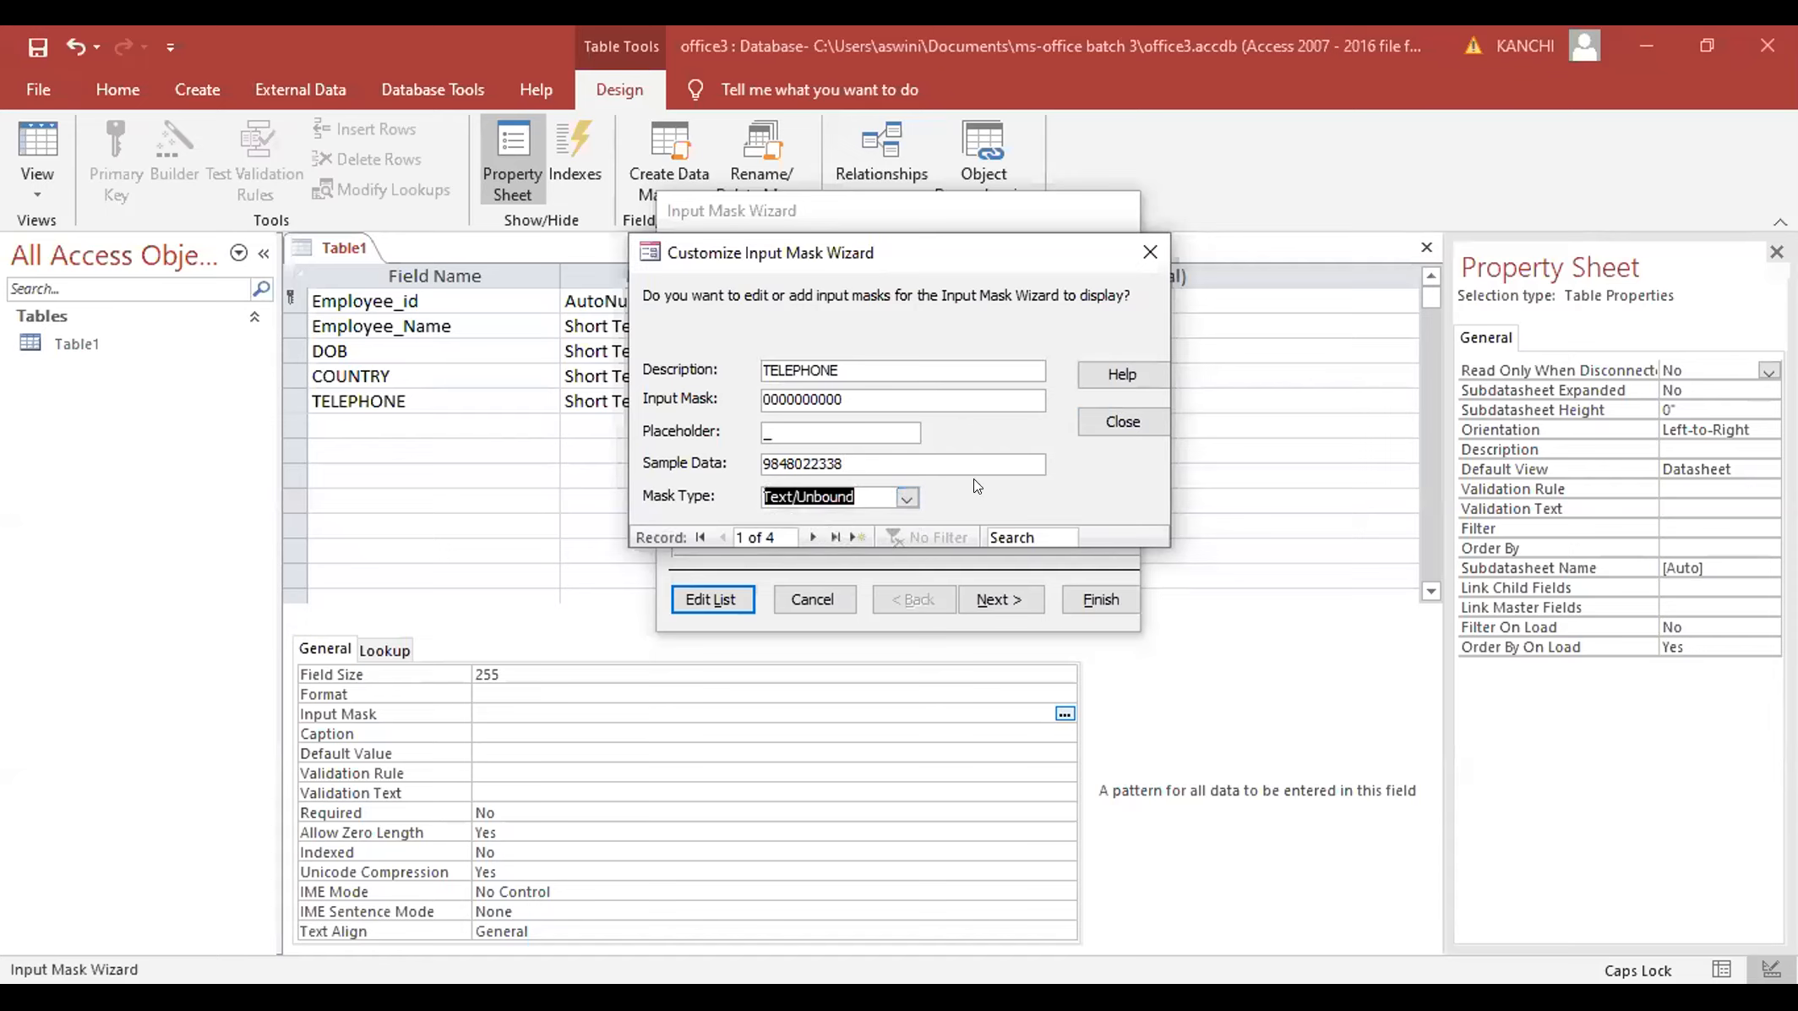
key("Tab")
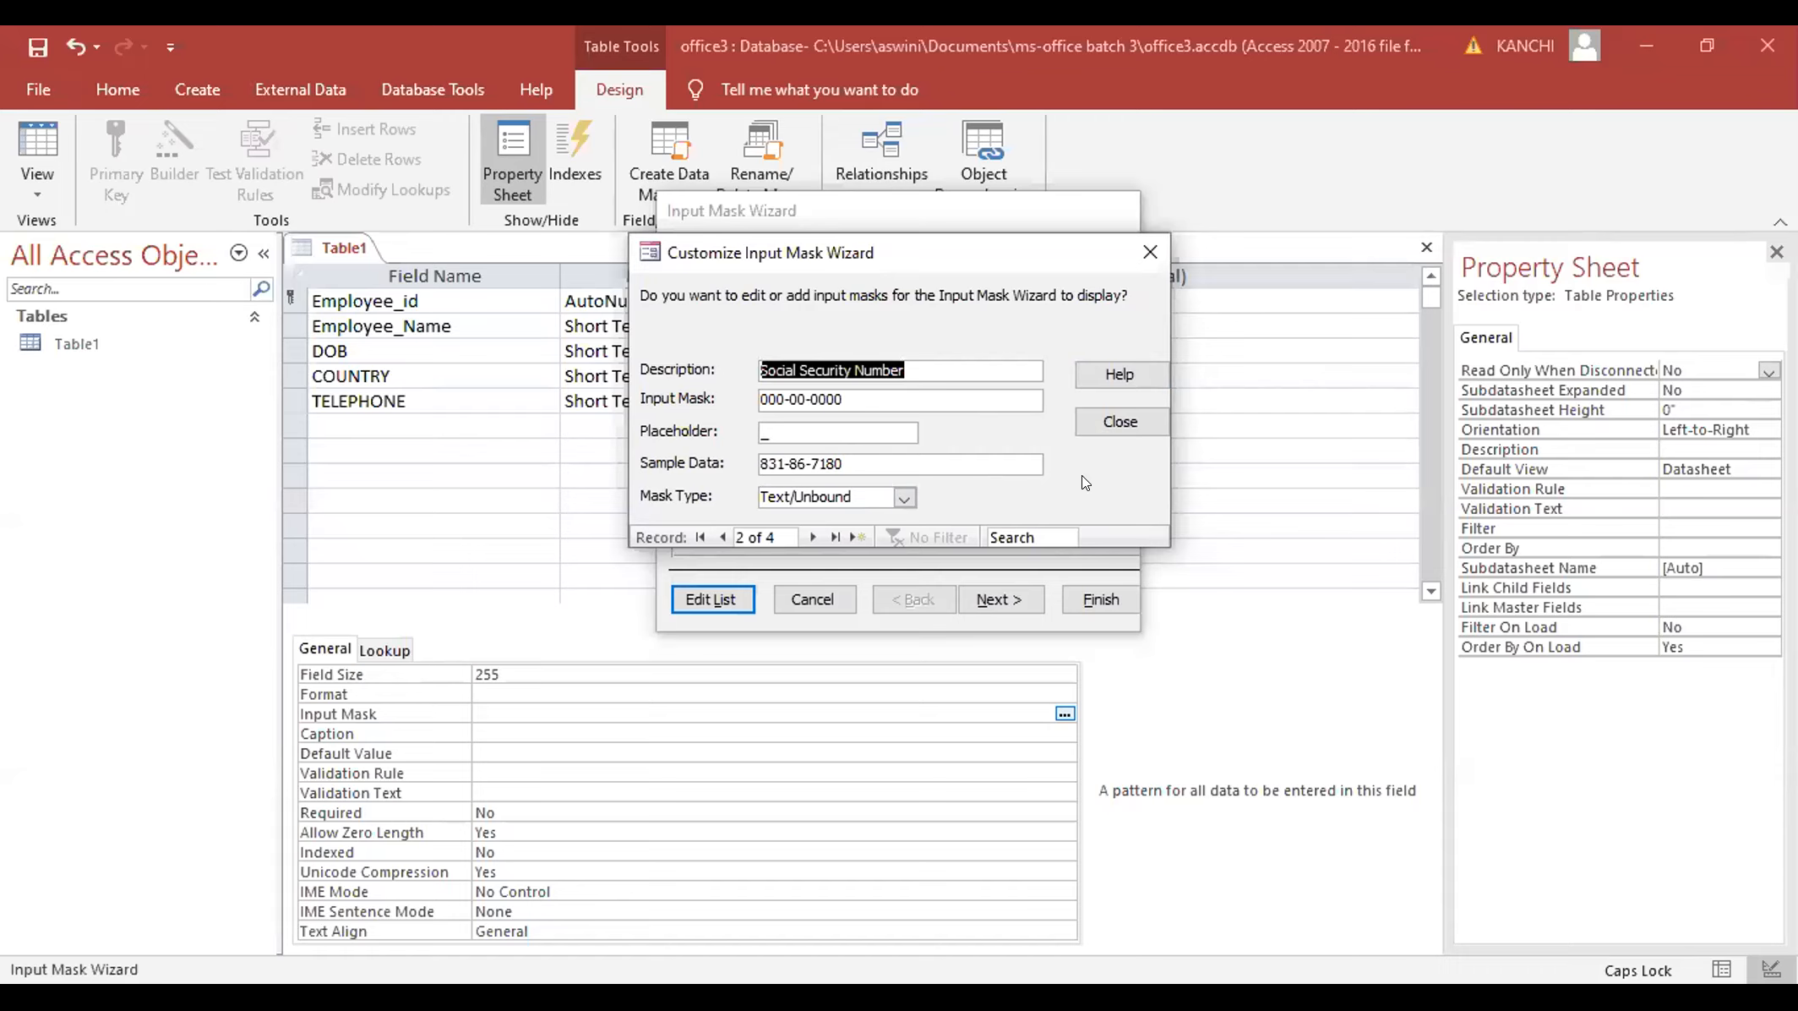
left_click(698, 537)
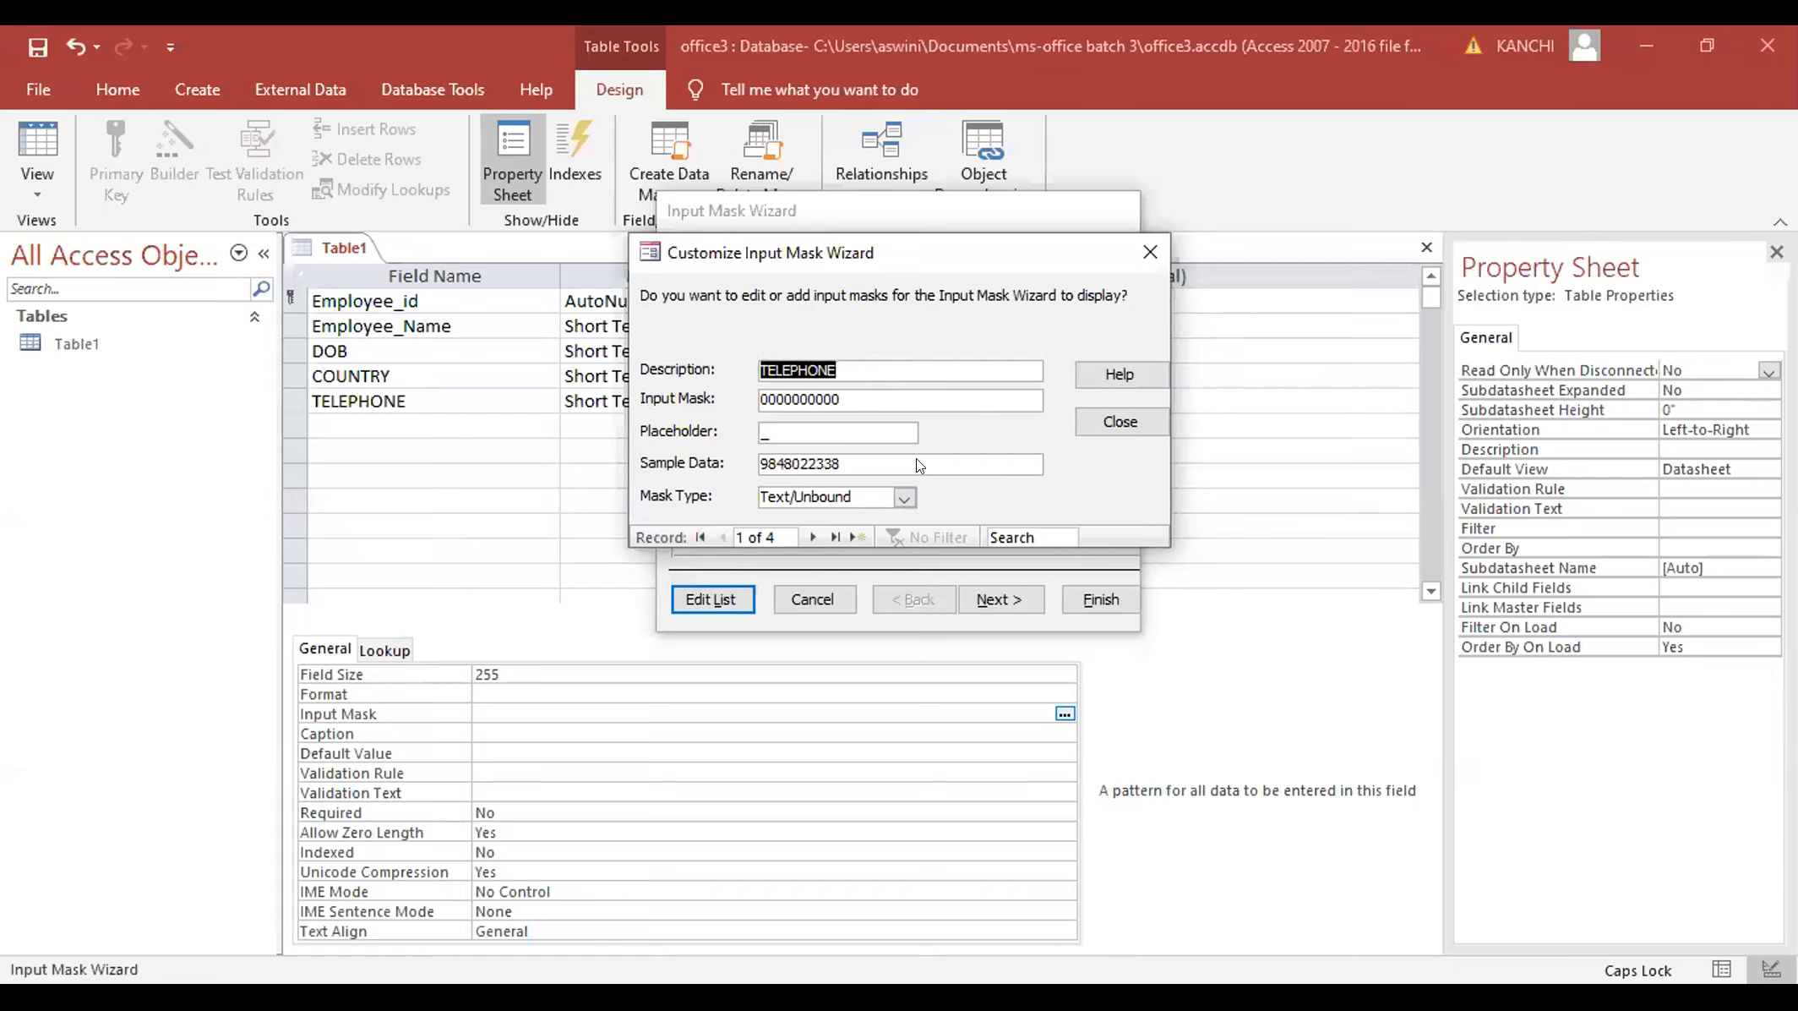
left_click(1120, 420)
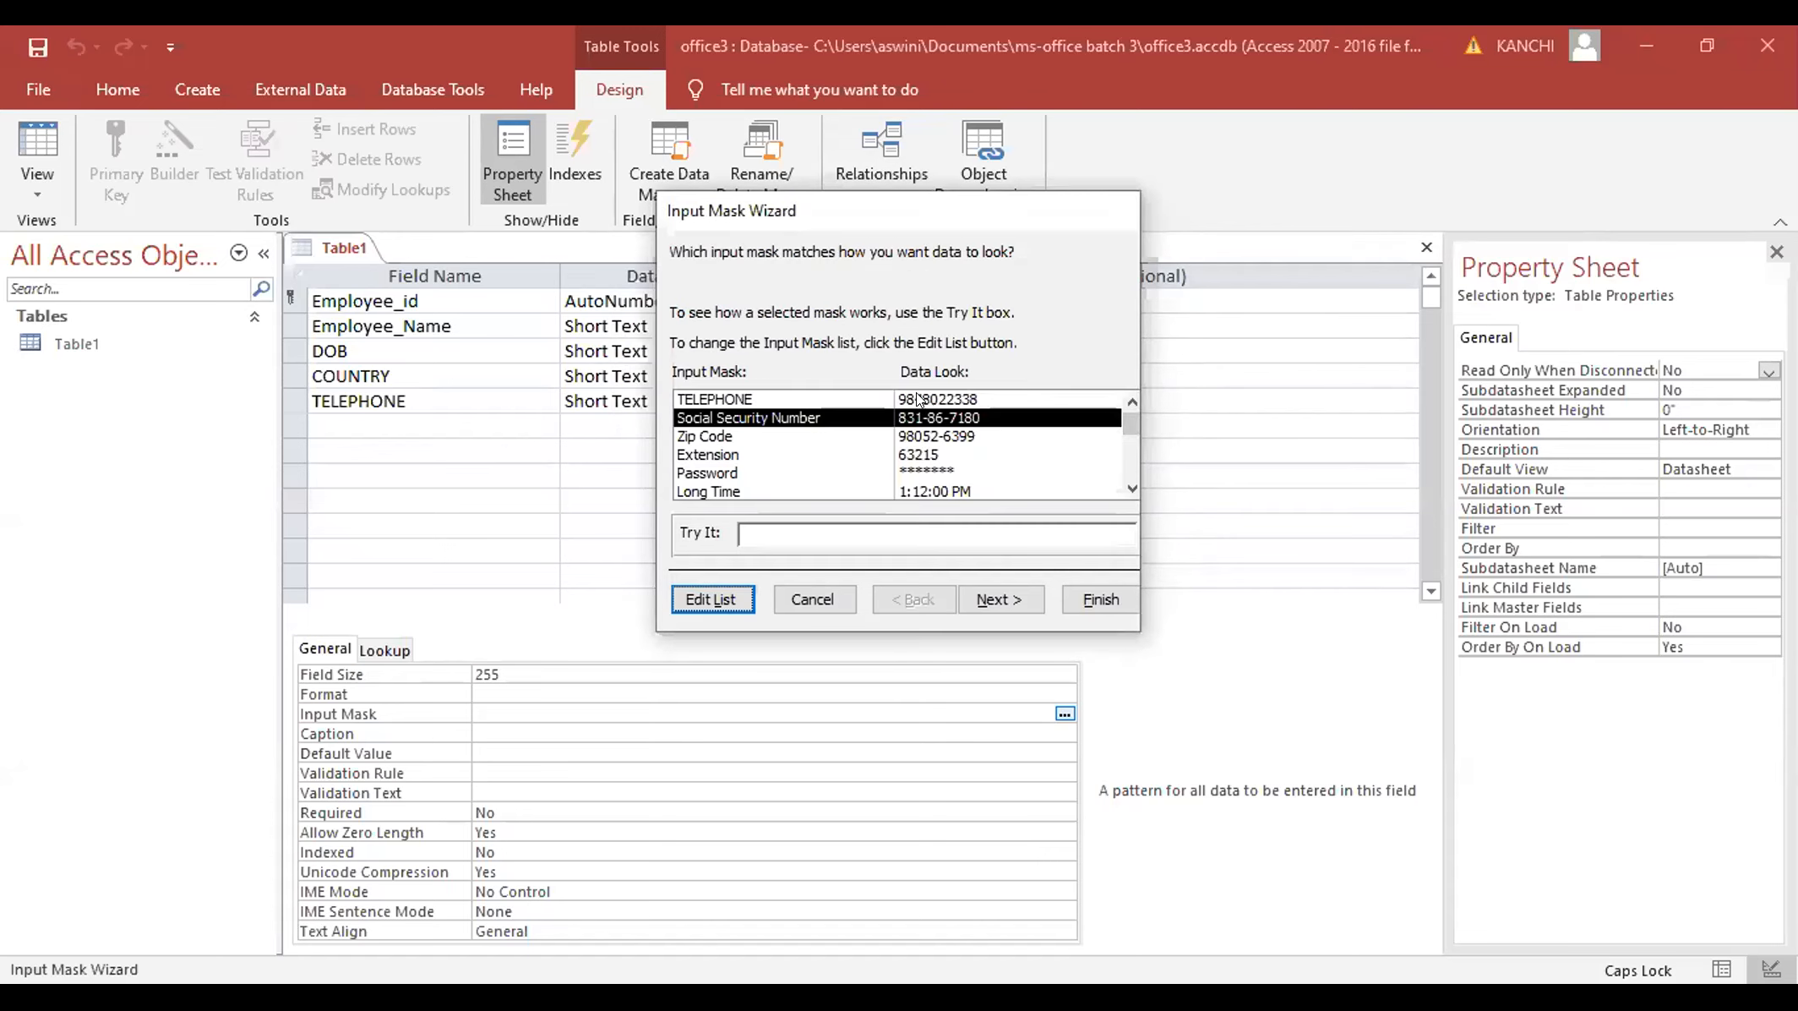
- Apply the TELEPHONE mask to the field, storing data without mask symbols
left_click(918, 400)
left_click(999, 601)
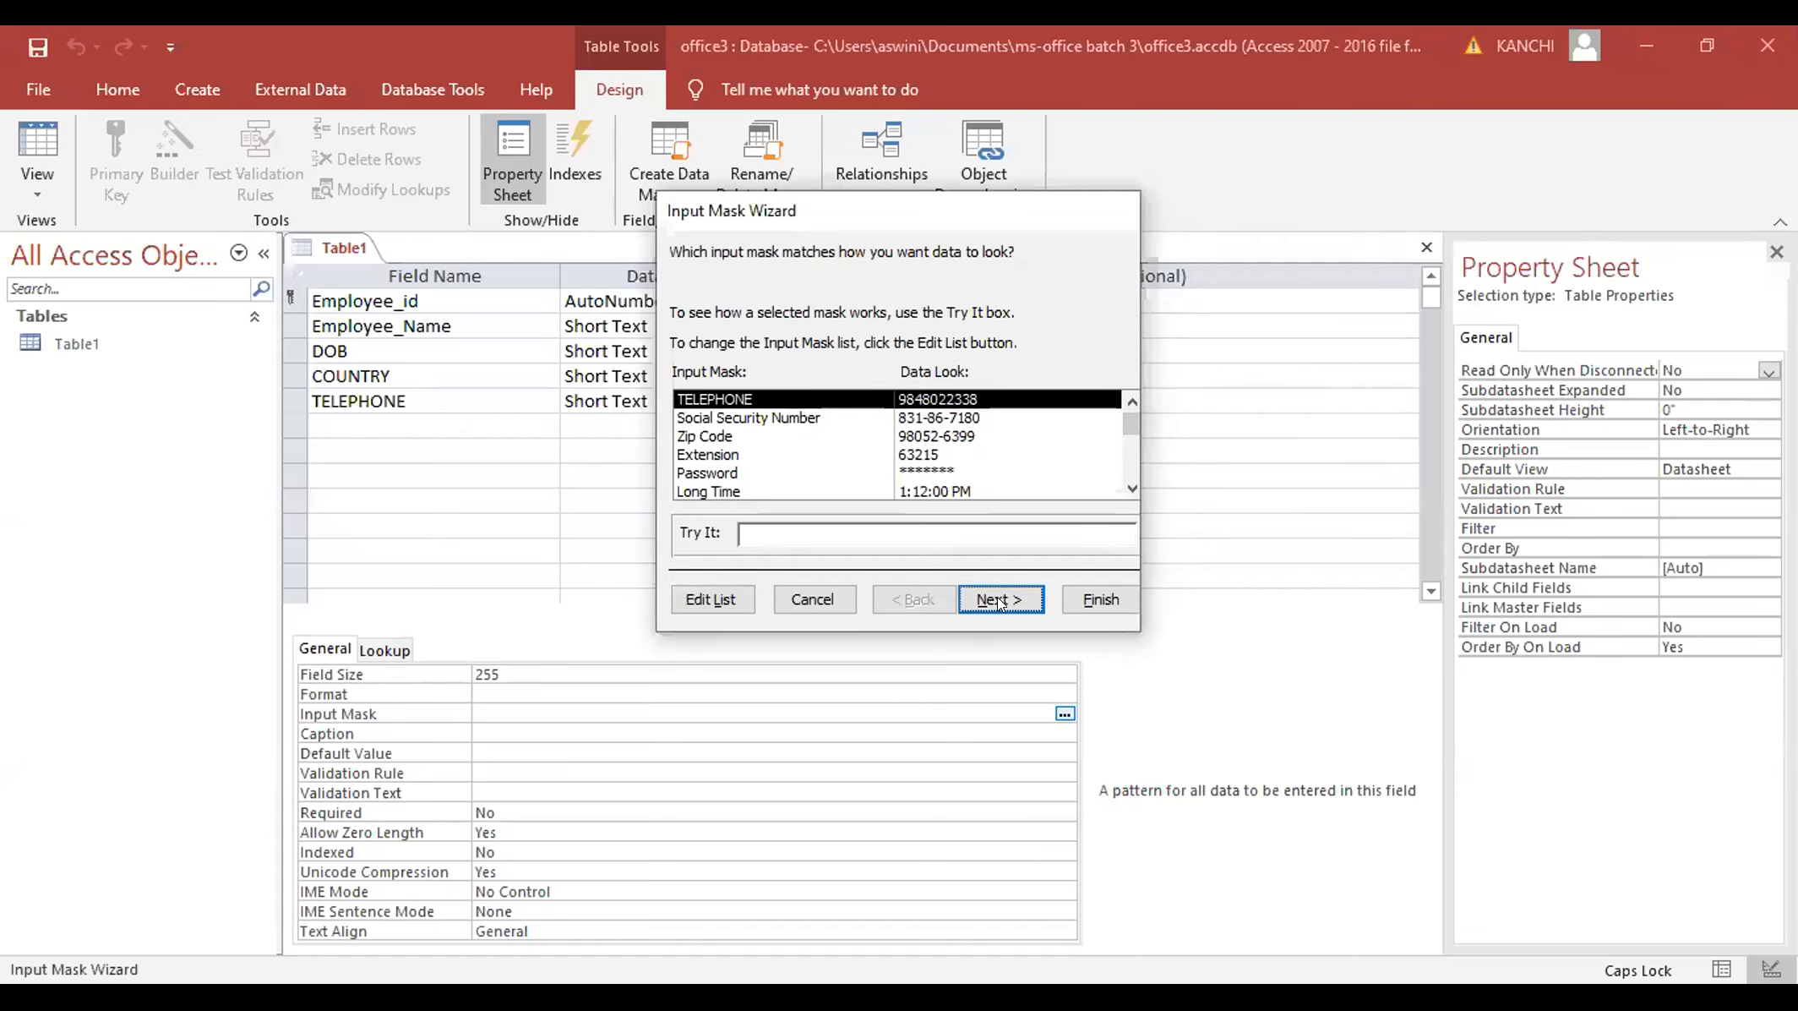
left_click(1002, 591)
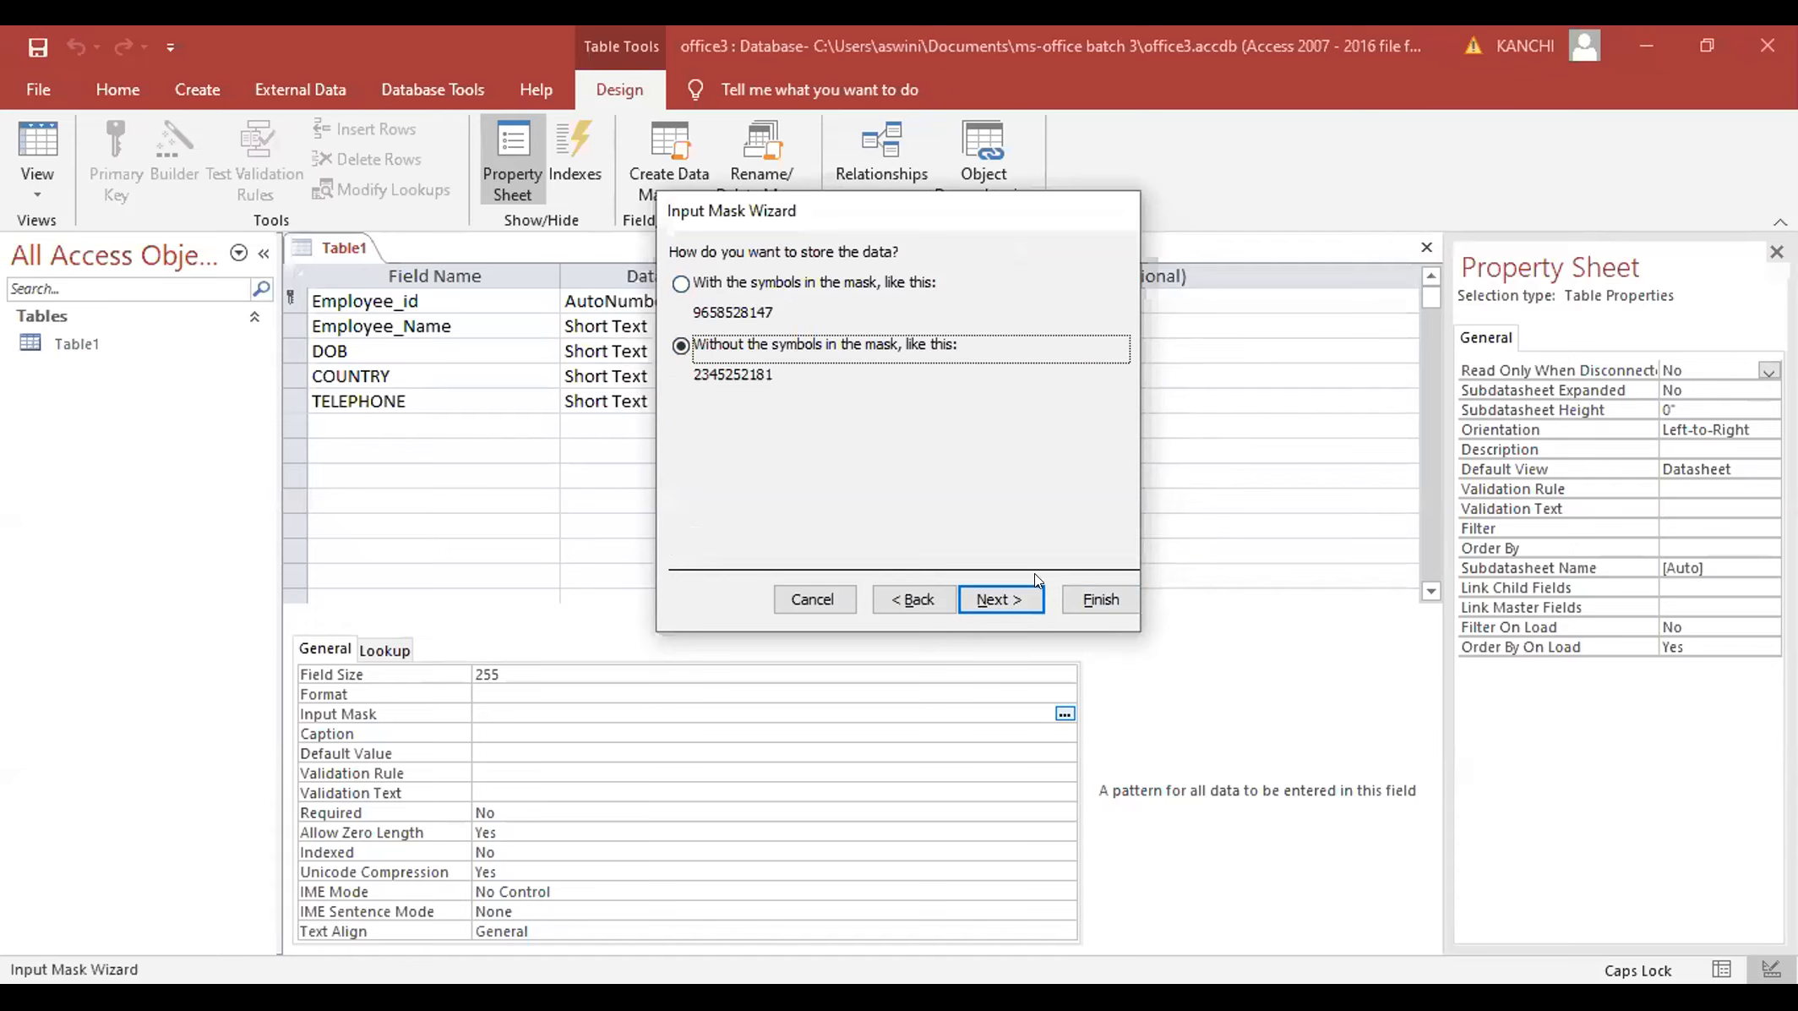
left_click(998, 591)
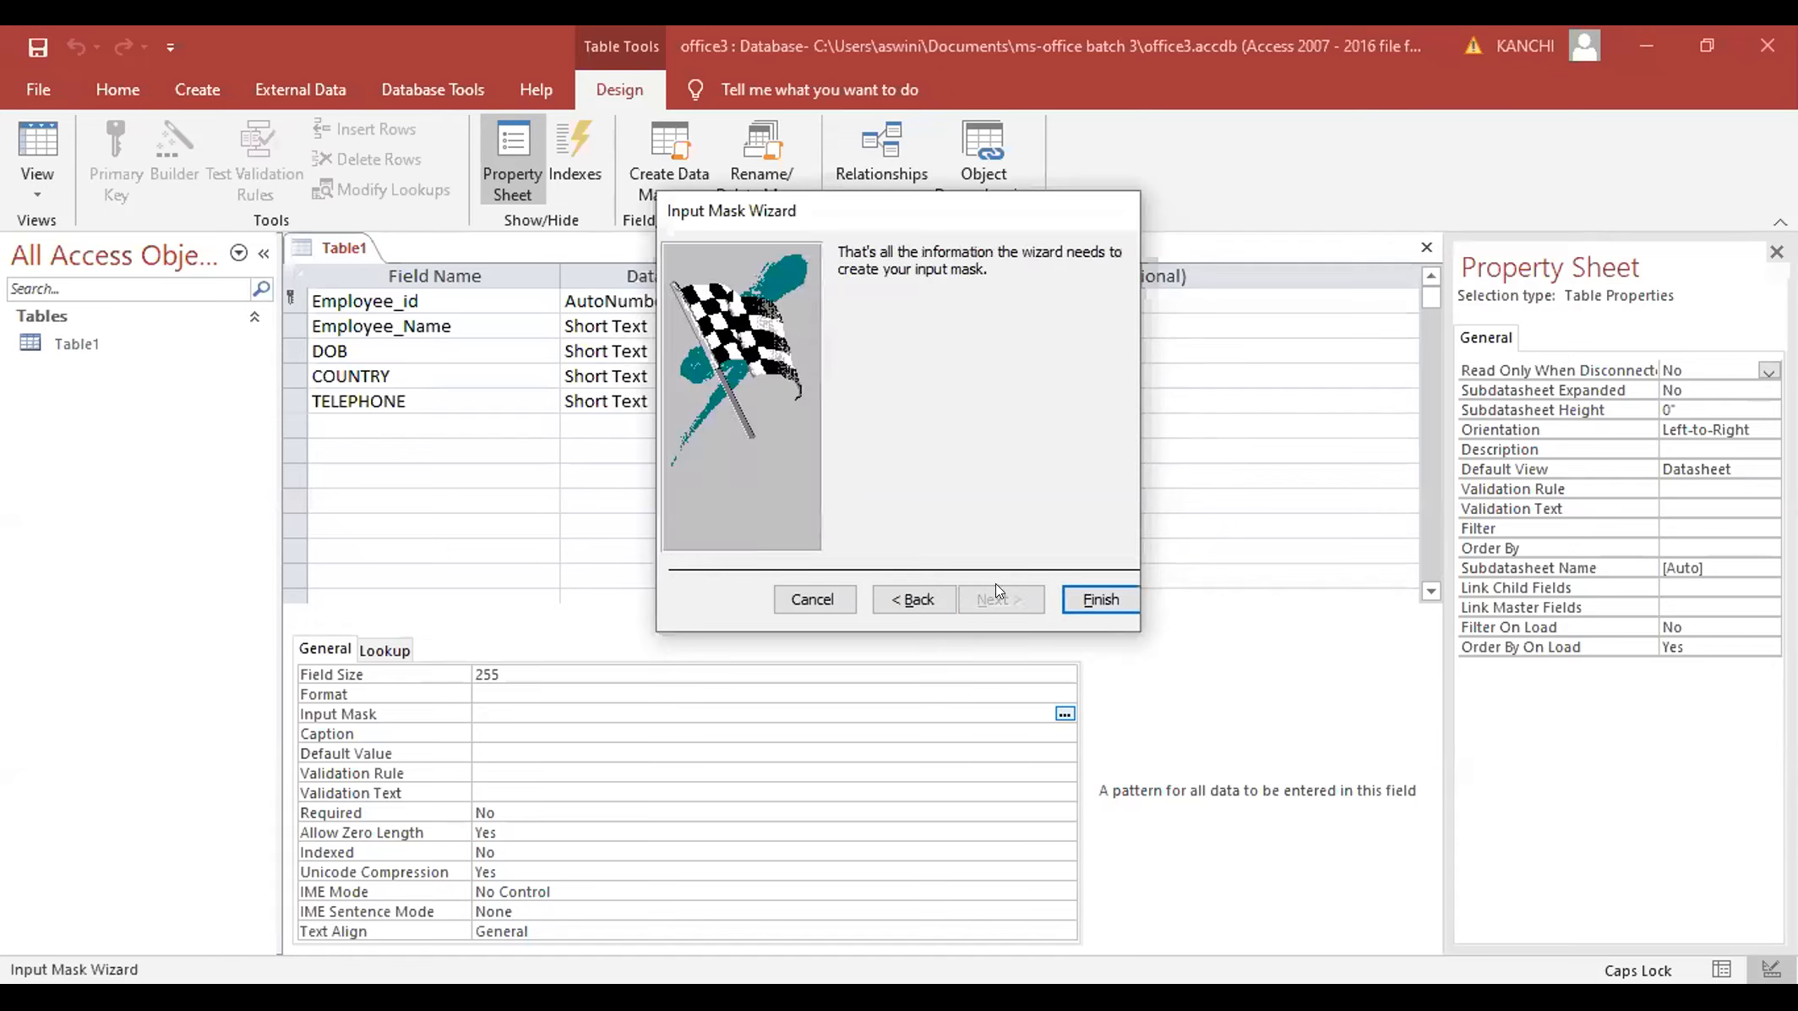
left_click(1101, 600)
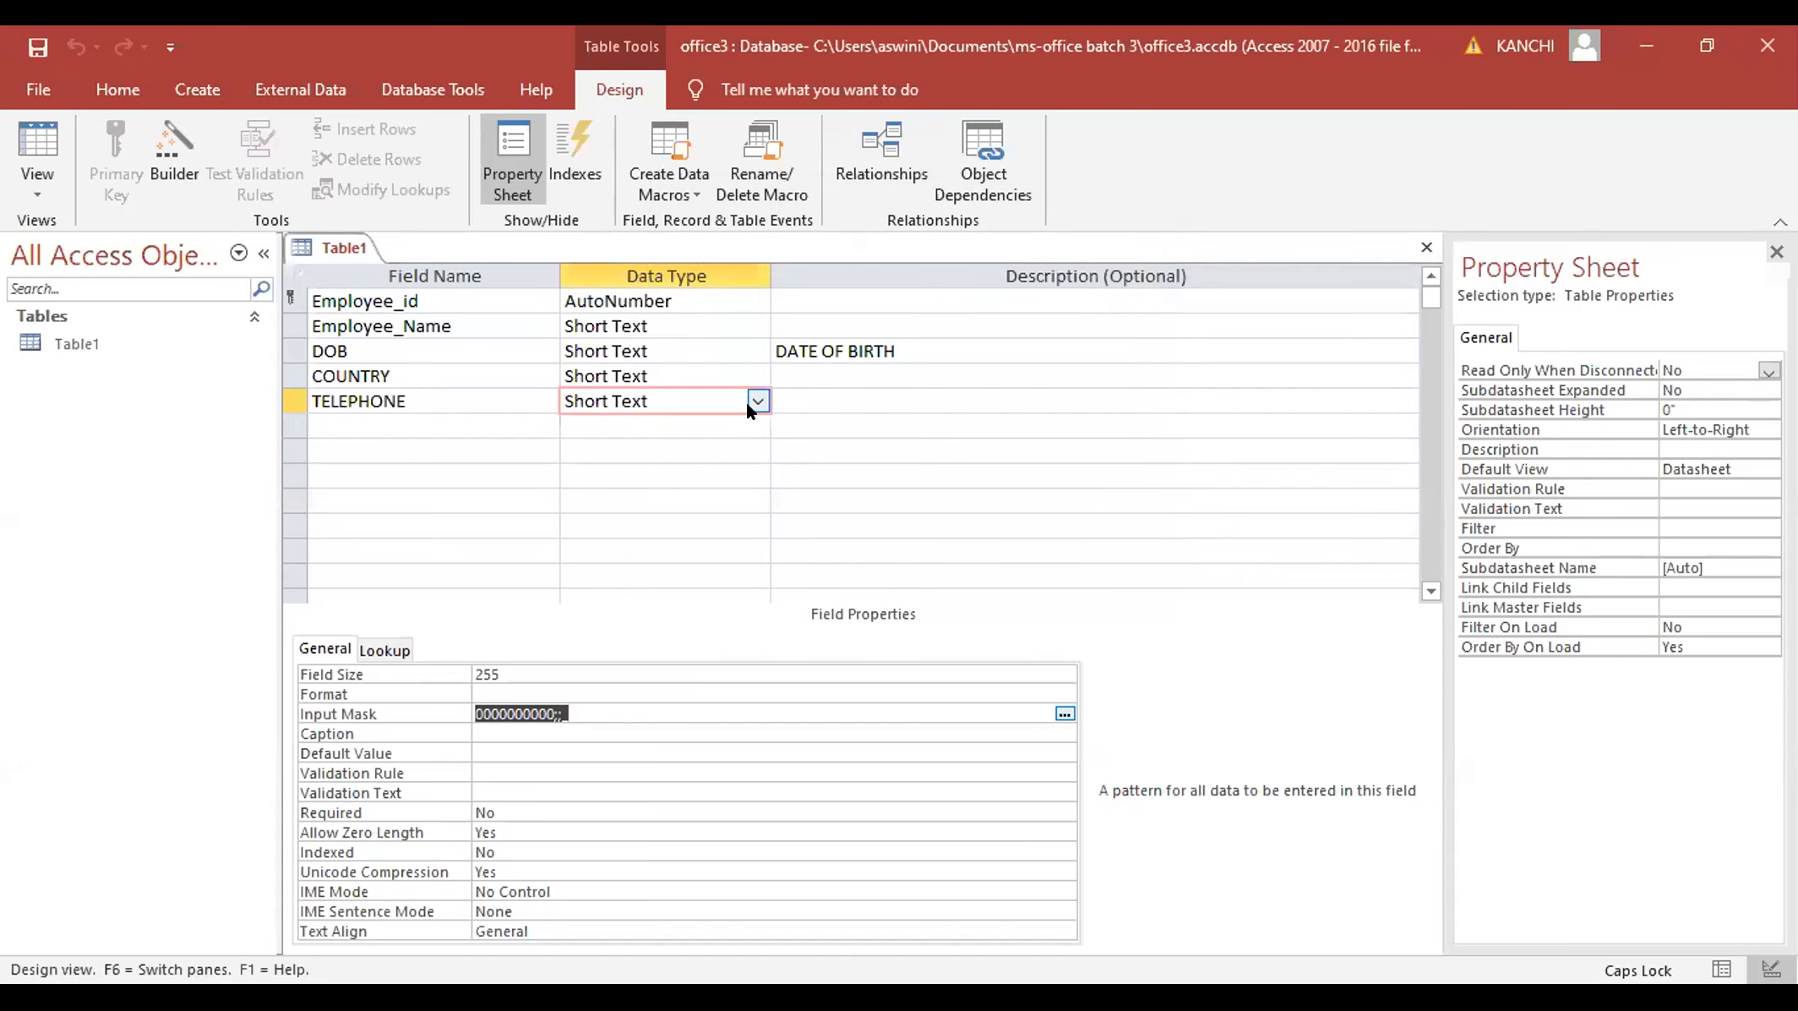
- Switch Table1 to Datasheet View, saving the design when prompted
left_click(399, 418)
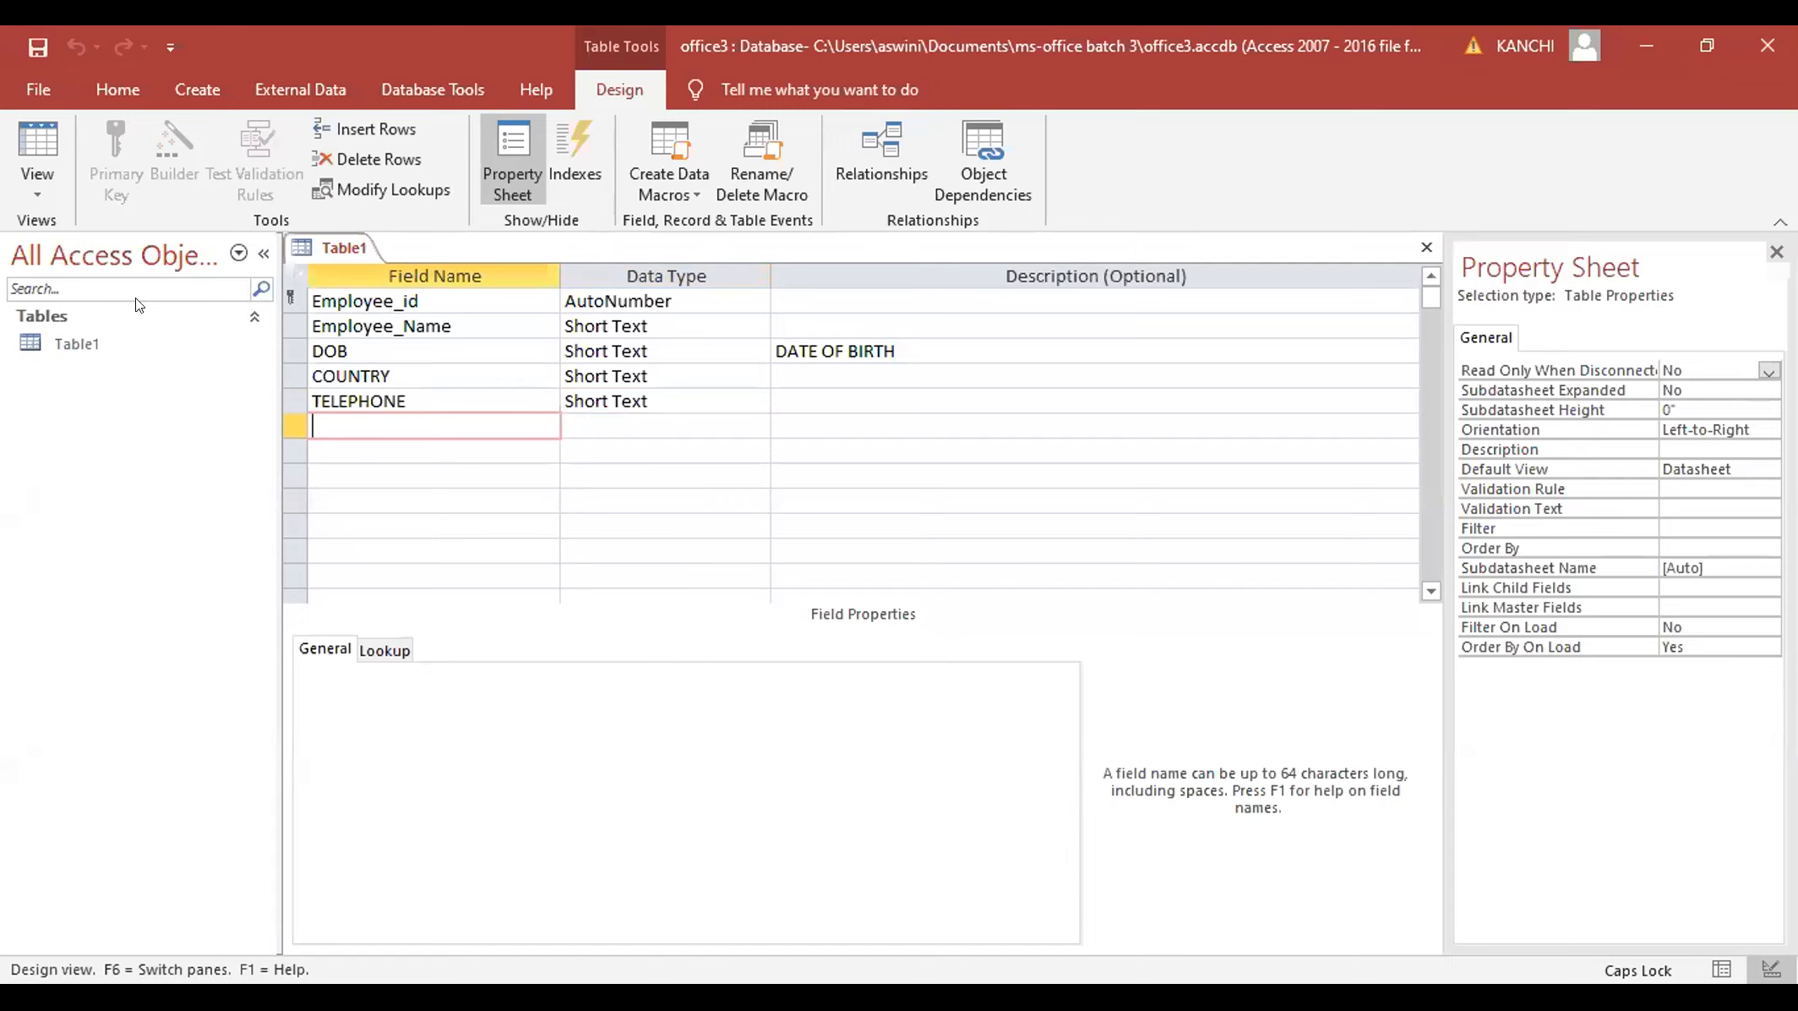
left_click(39, 192)
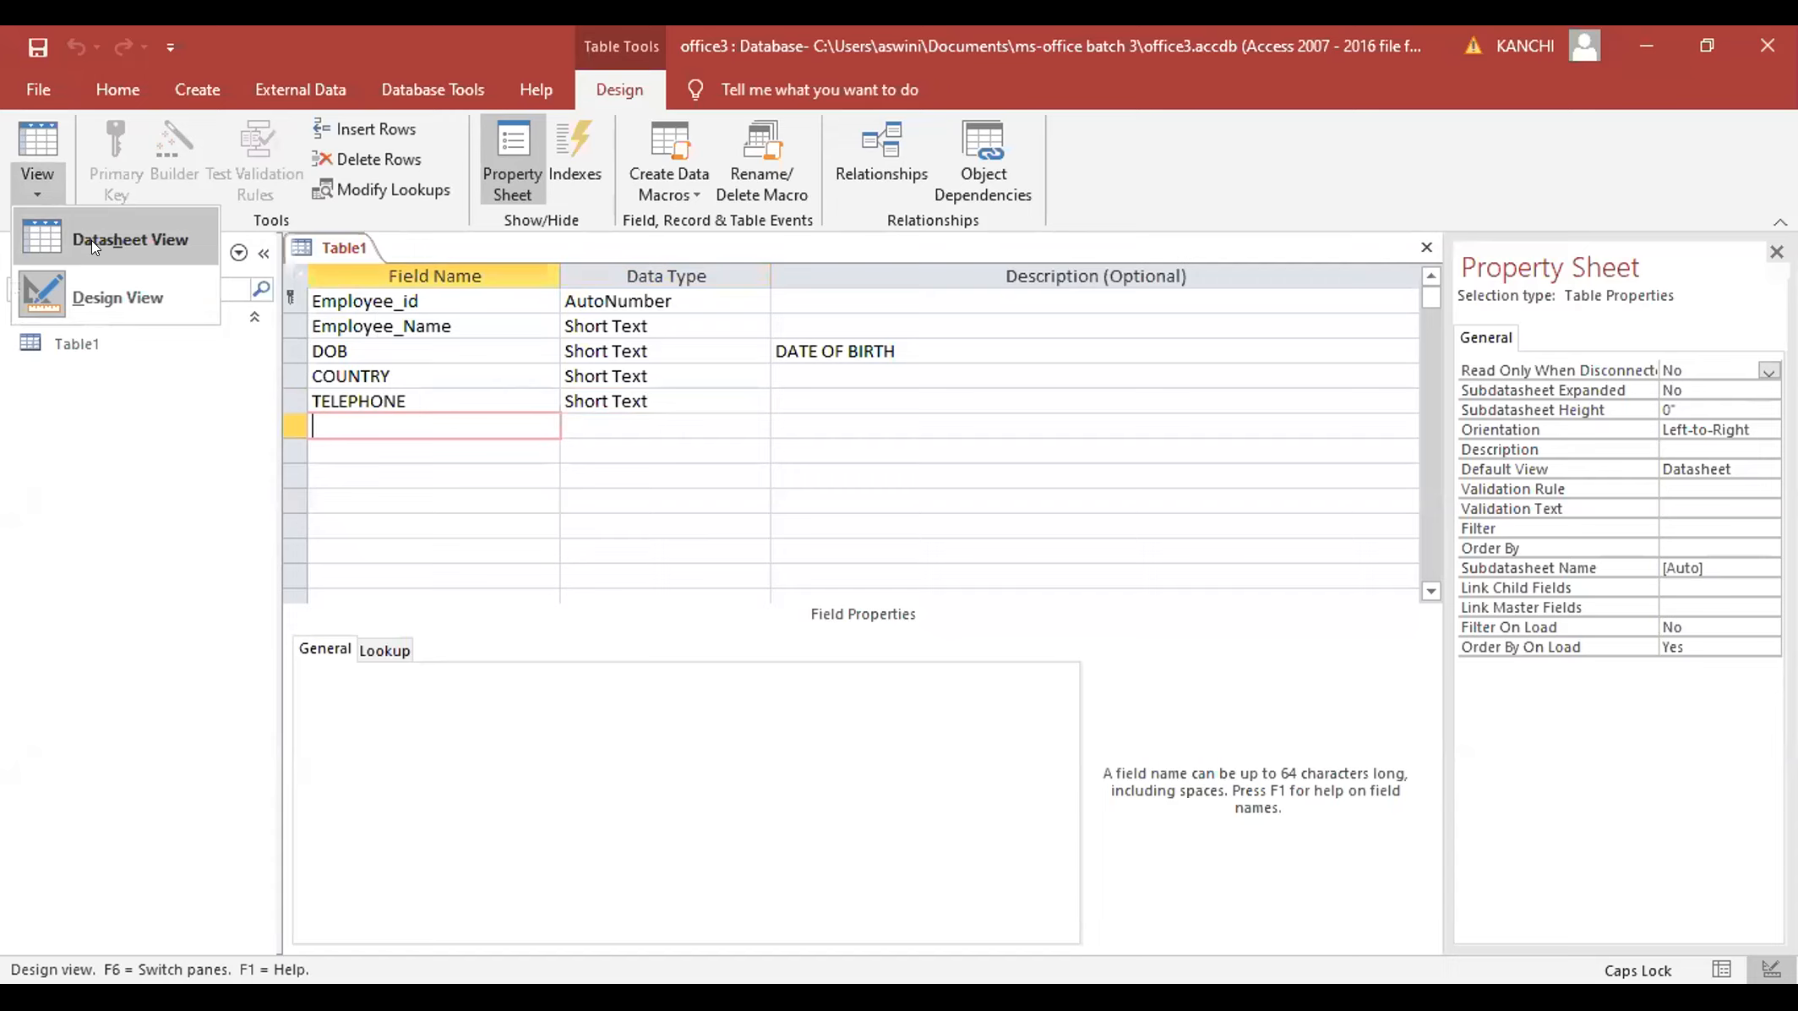
left_click(91, 240)
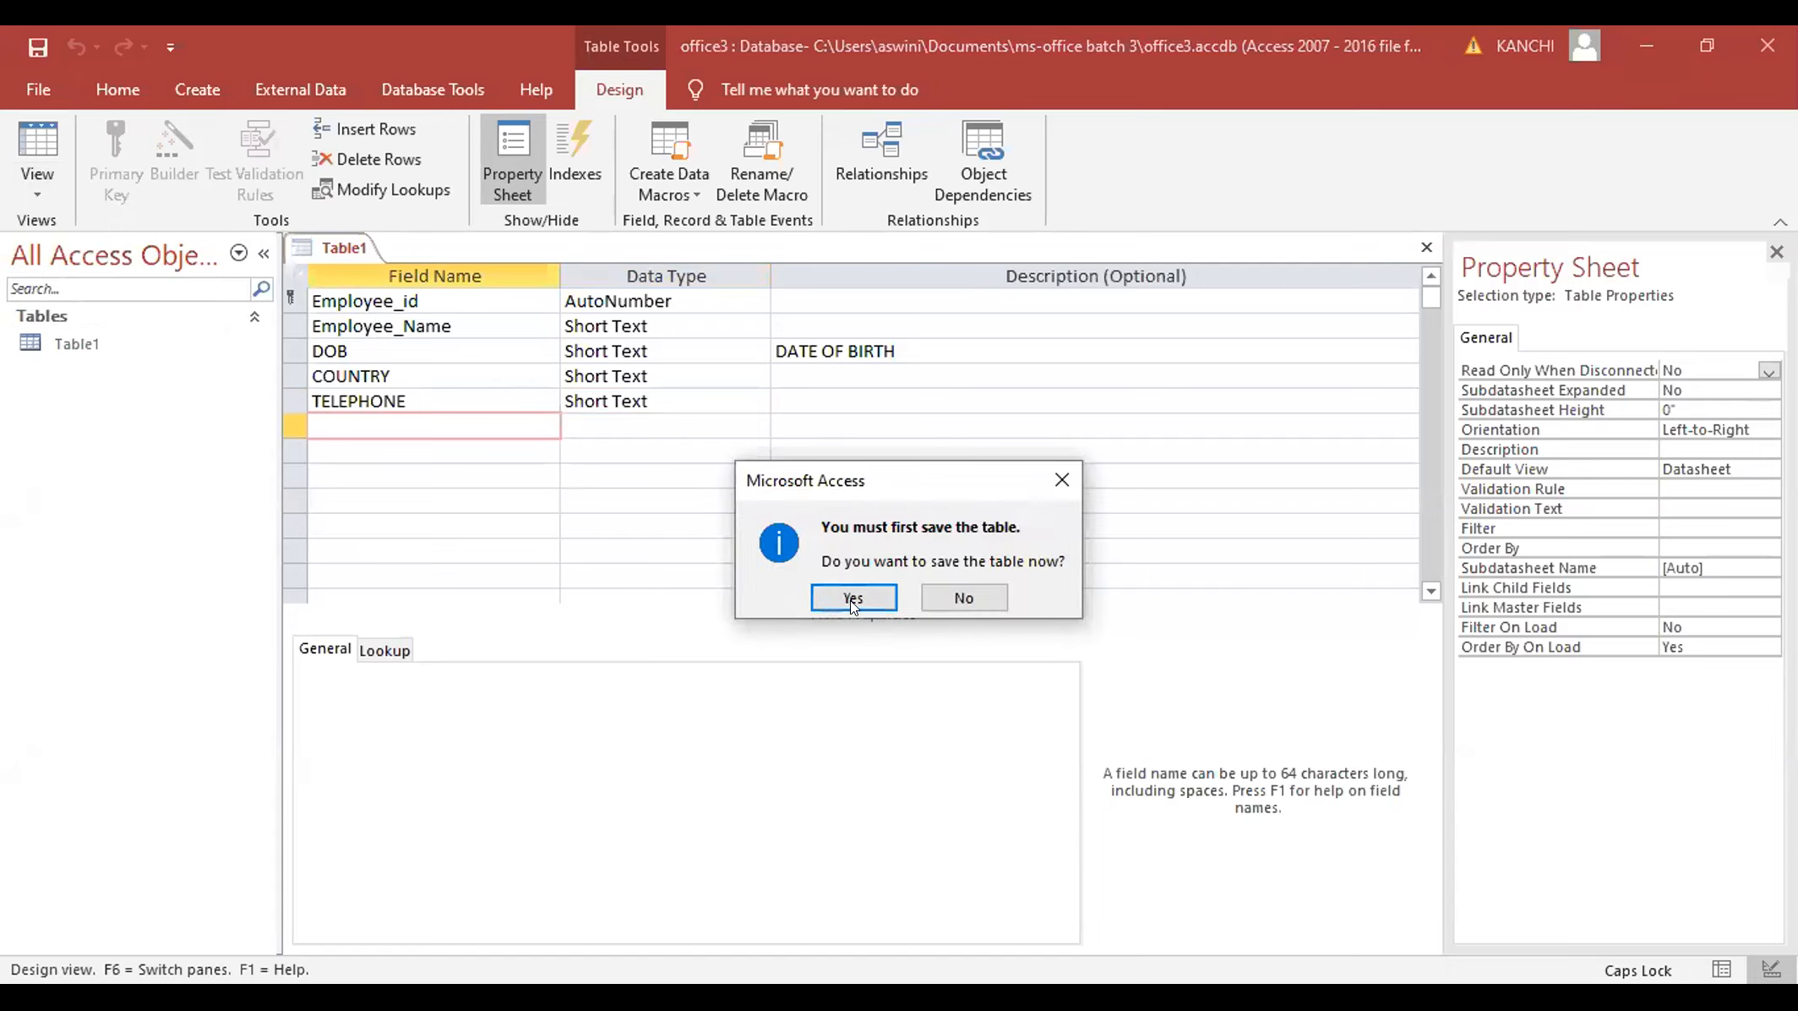
left_click(854, 598)
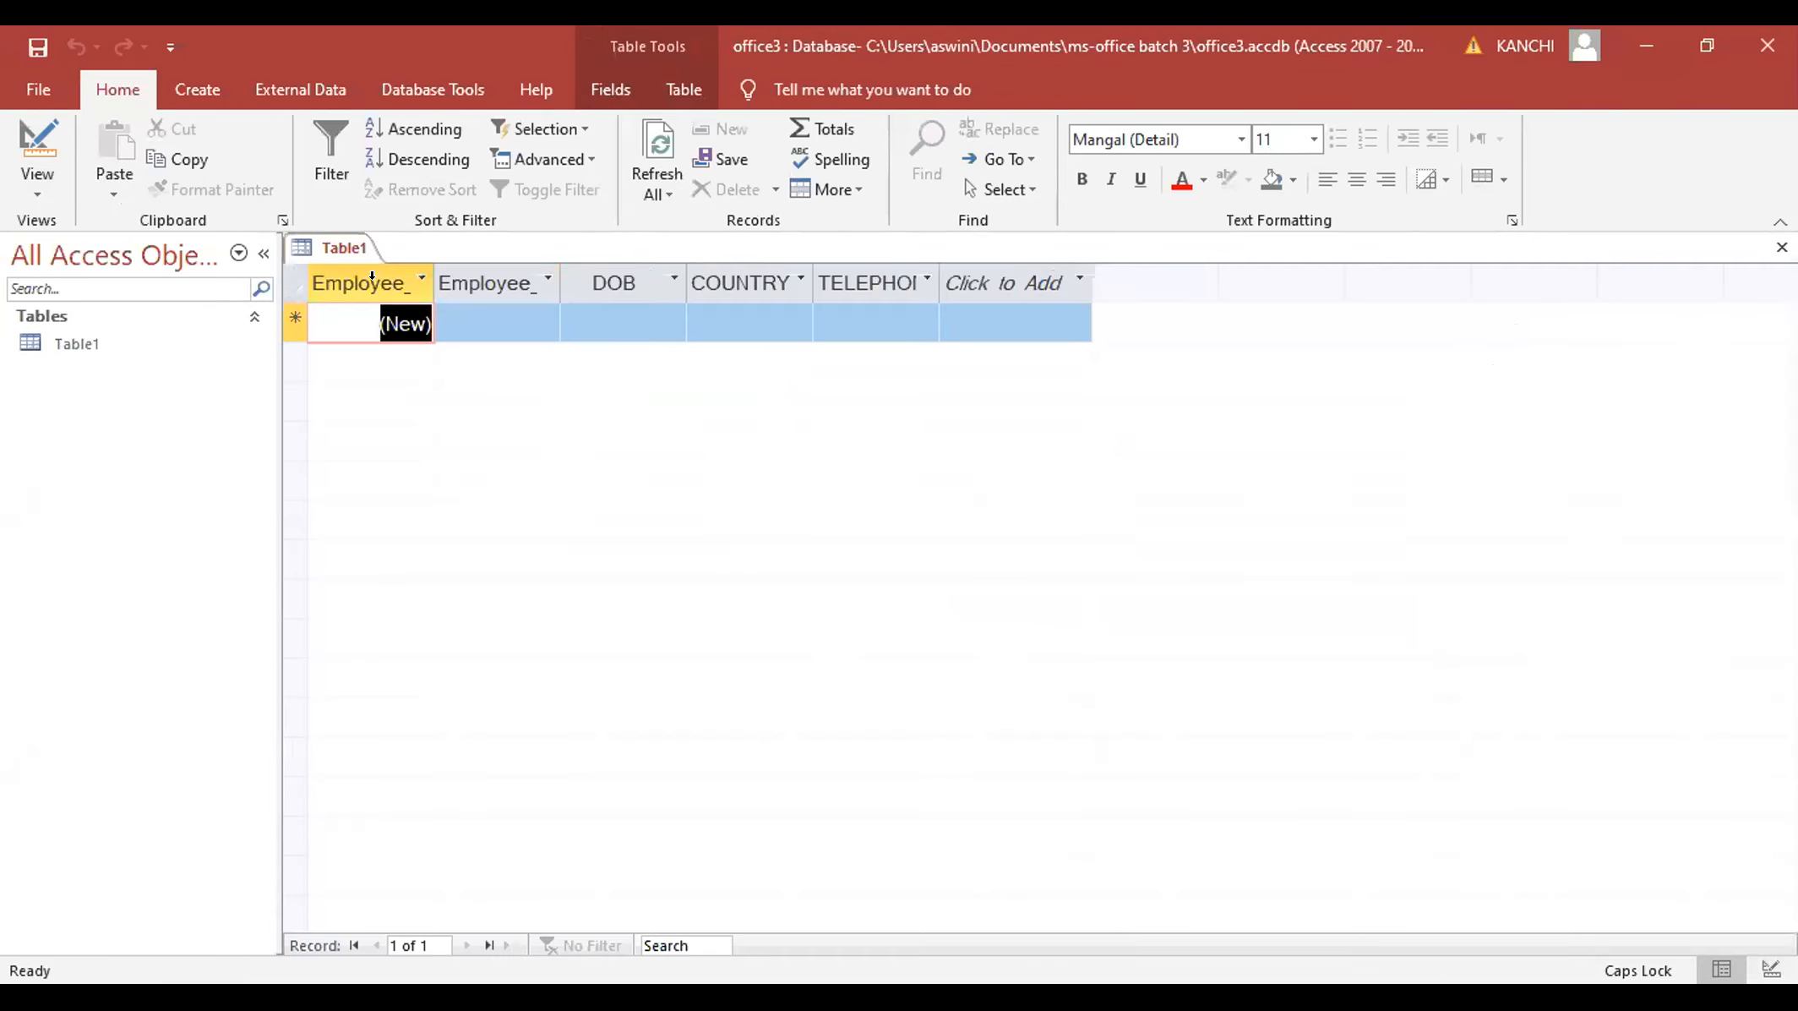
- Auto-fit the Employee_id, Employee_Name and TELEPHONE columns to their headings
double_click(430, 267)
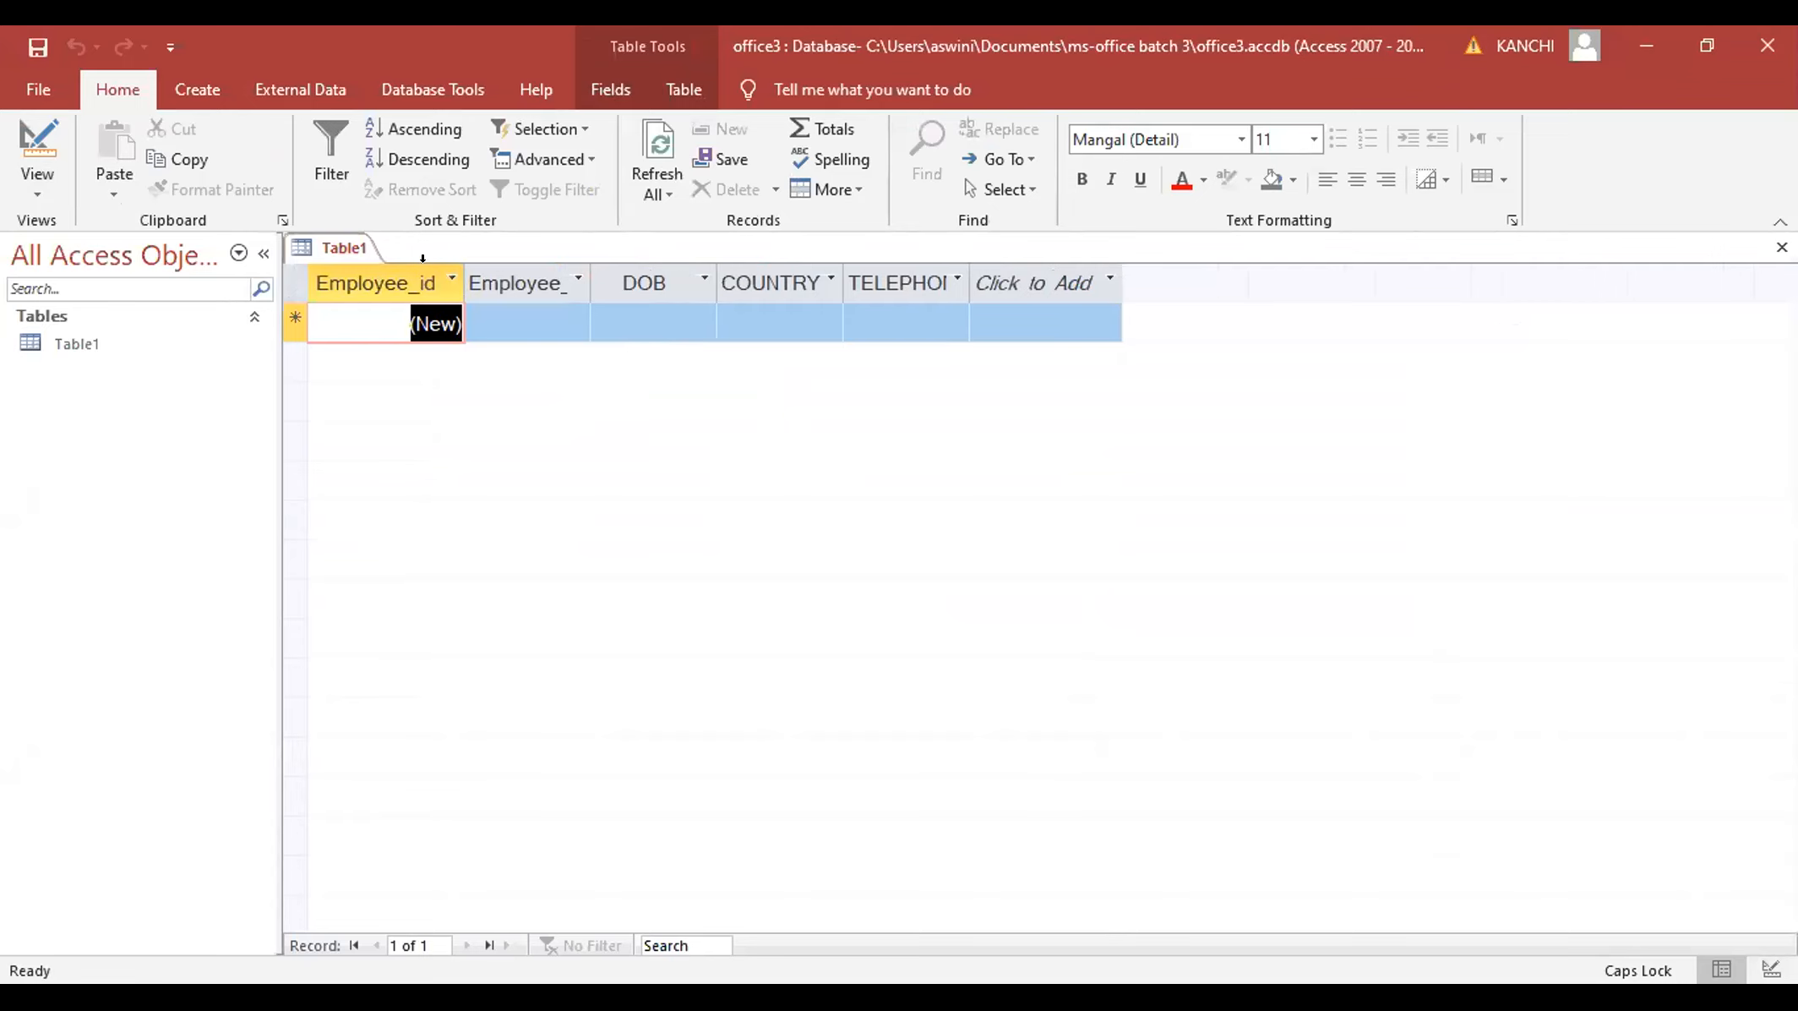
double_click(582, 289)
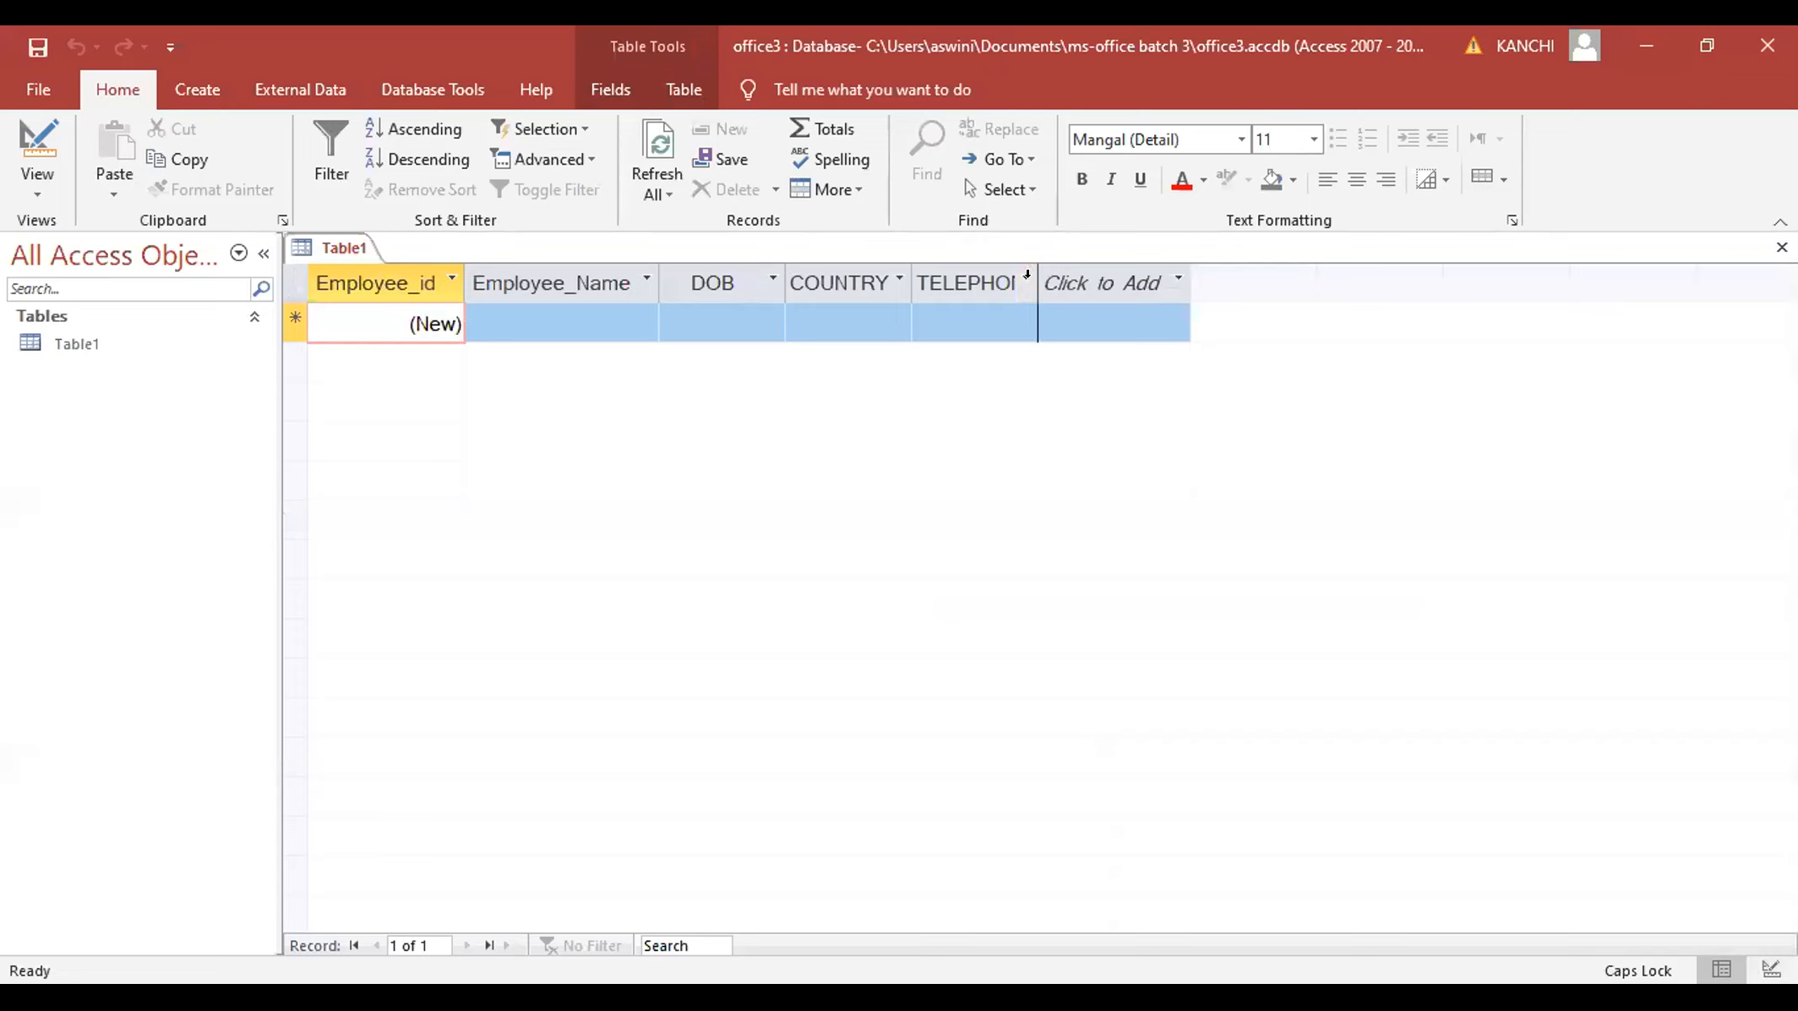
double_click(1038, 273)
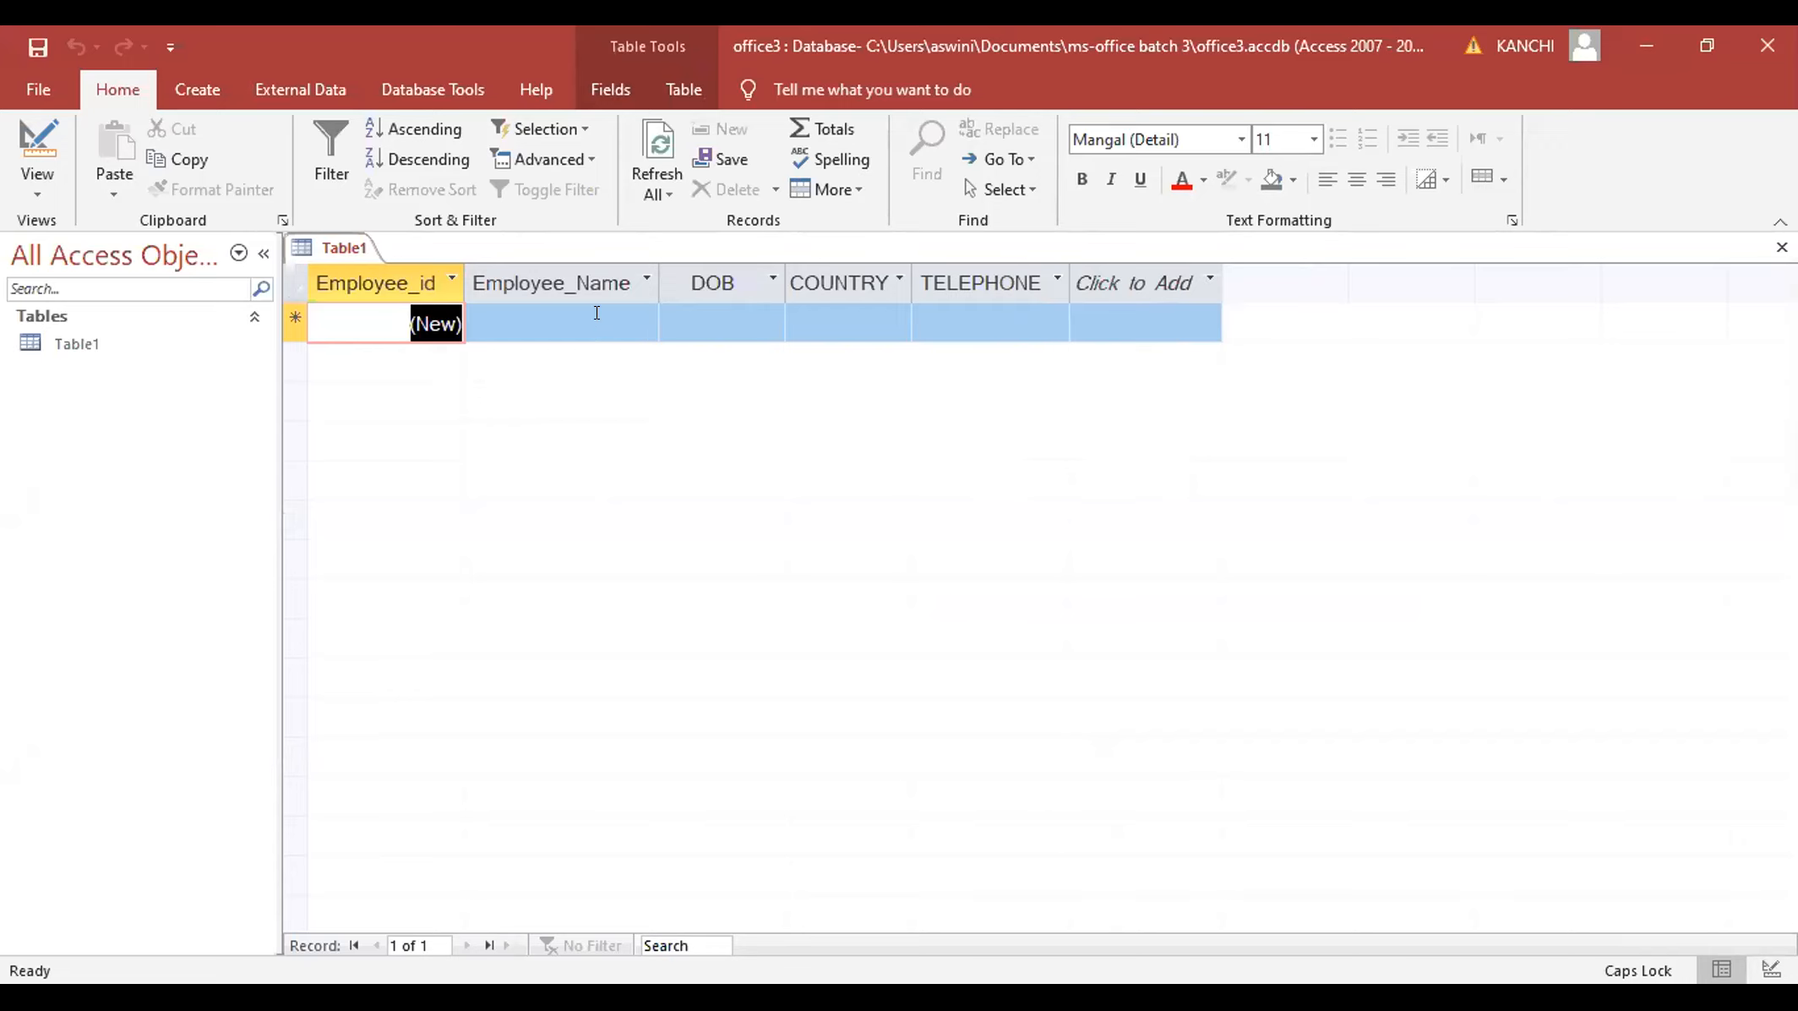
- Enter the first employee's name, date of birth 06/06/1999, country INDIA and telephone number
left_click(566, 313)
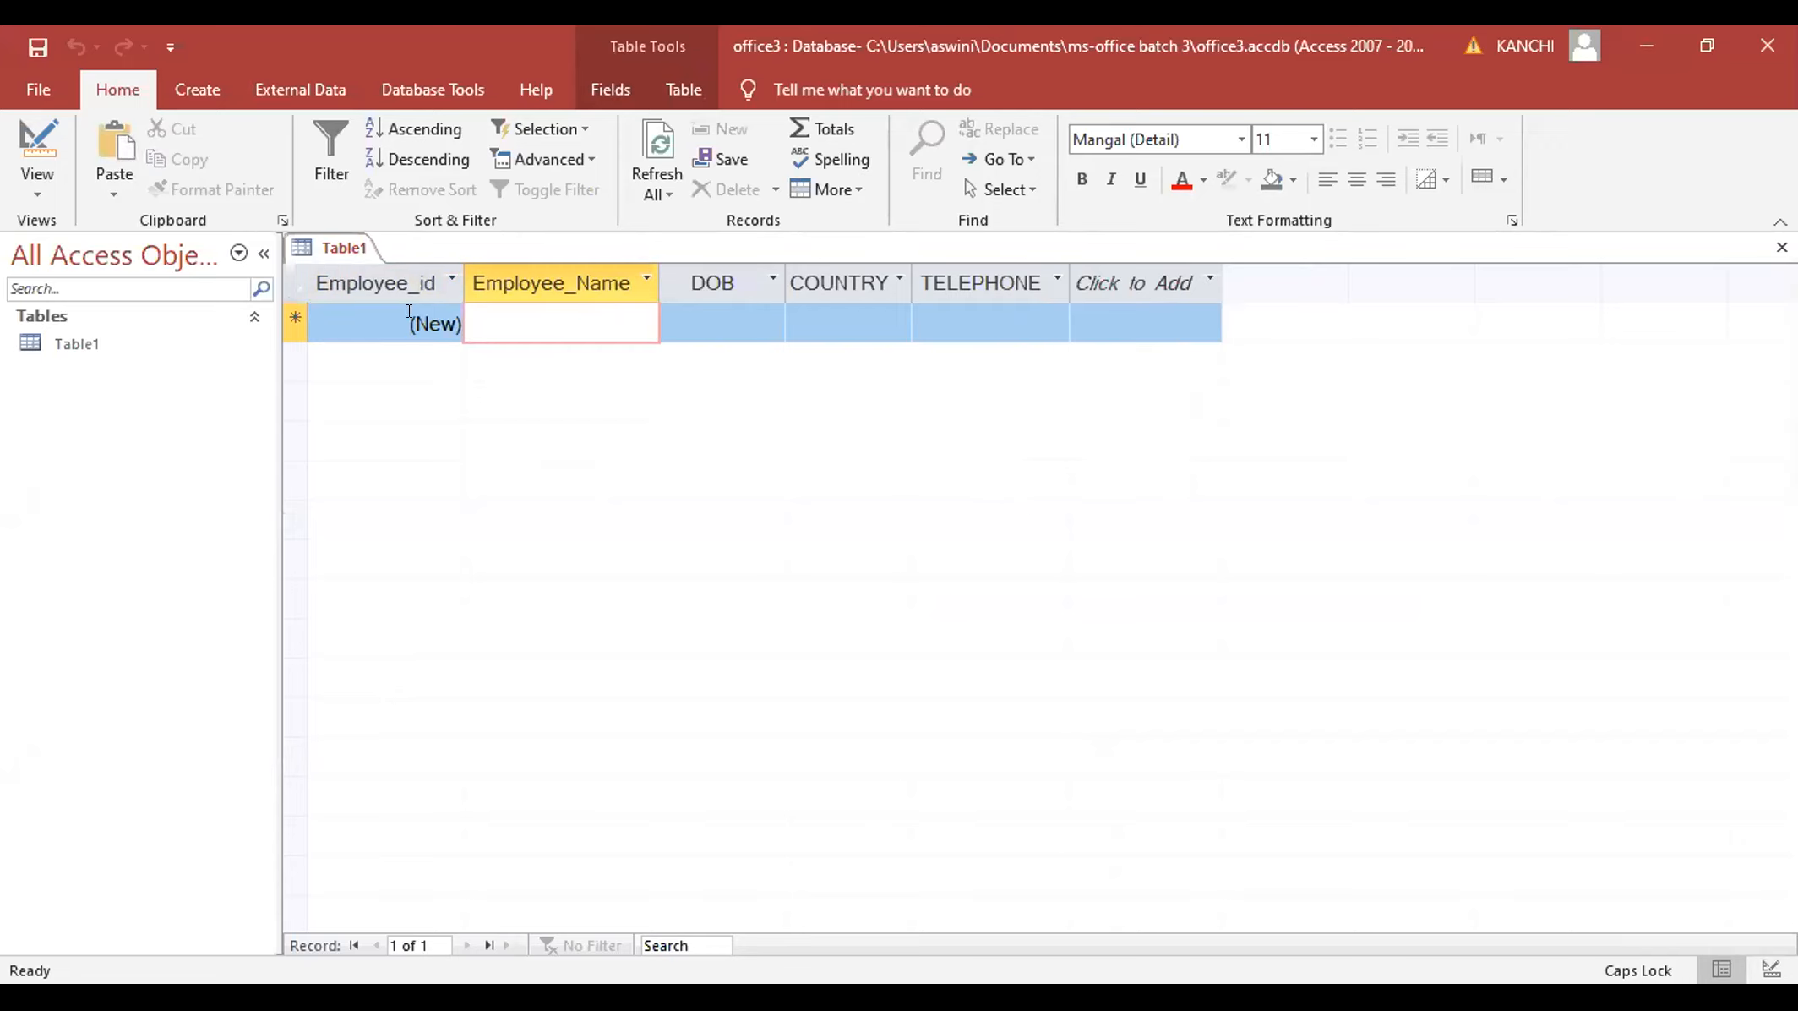
type("RAJU")
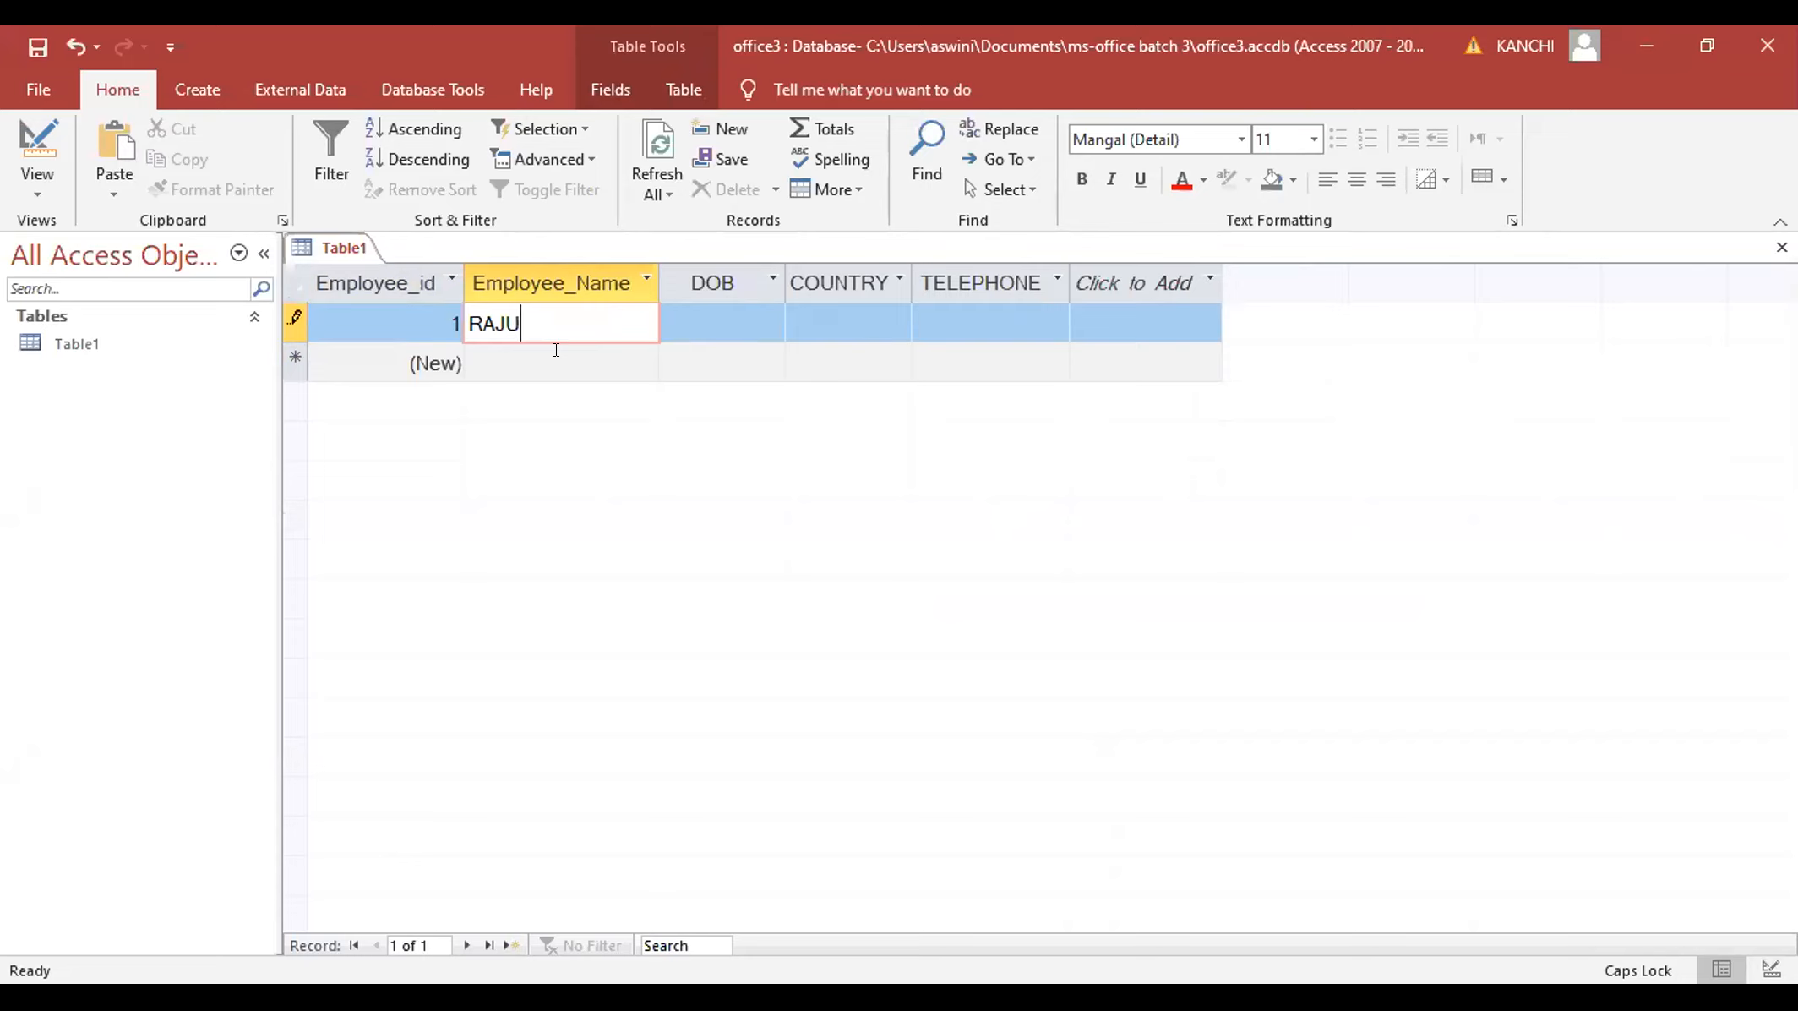
left_click(685, 323)
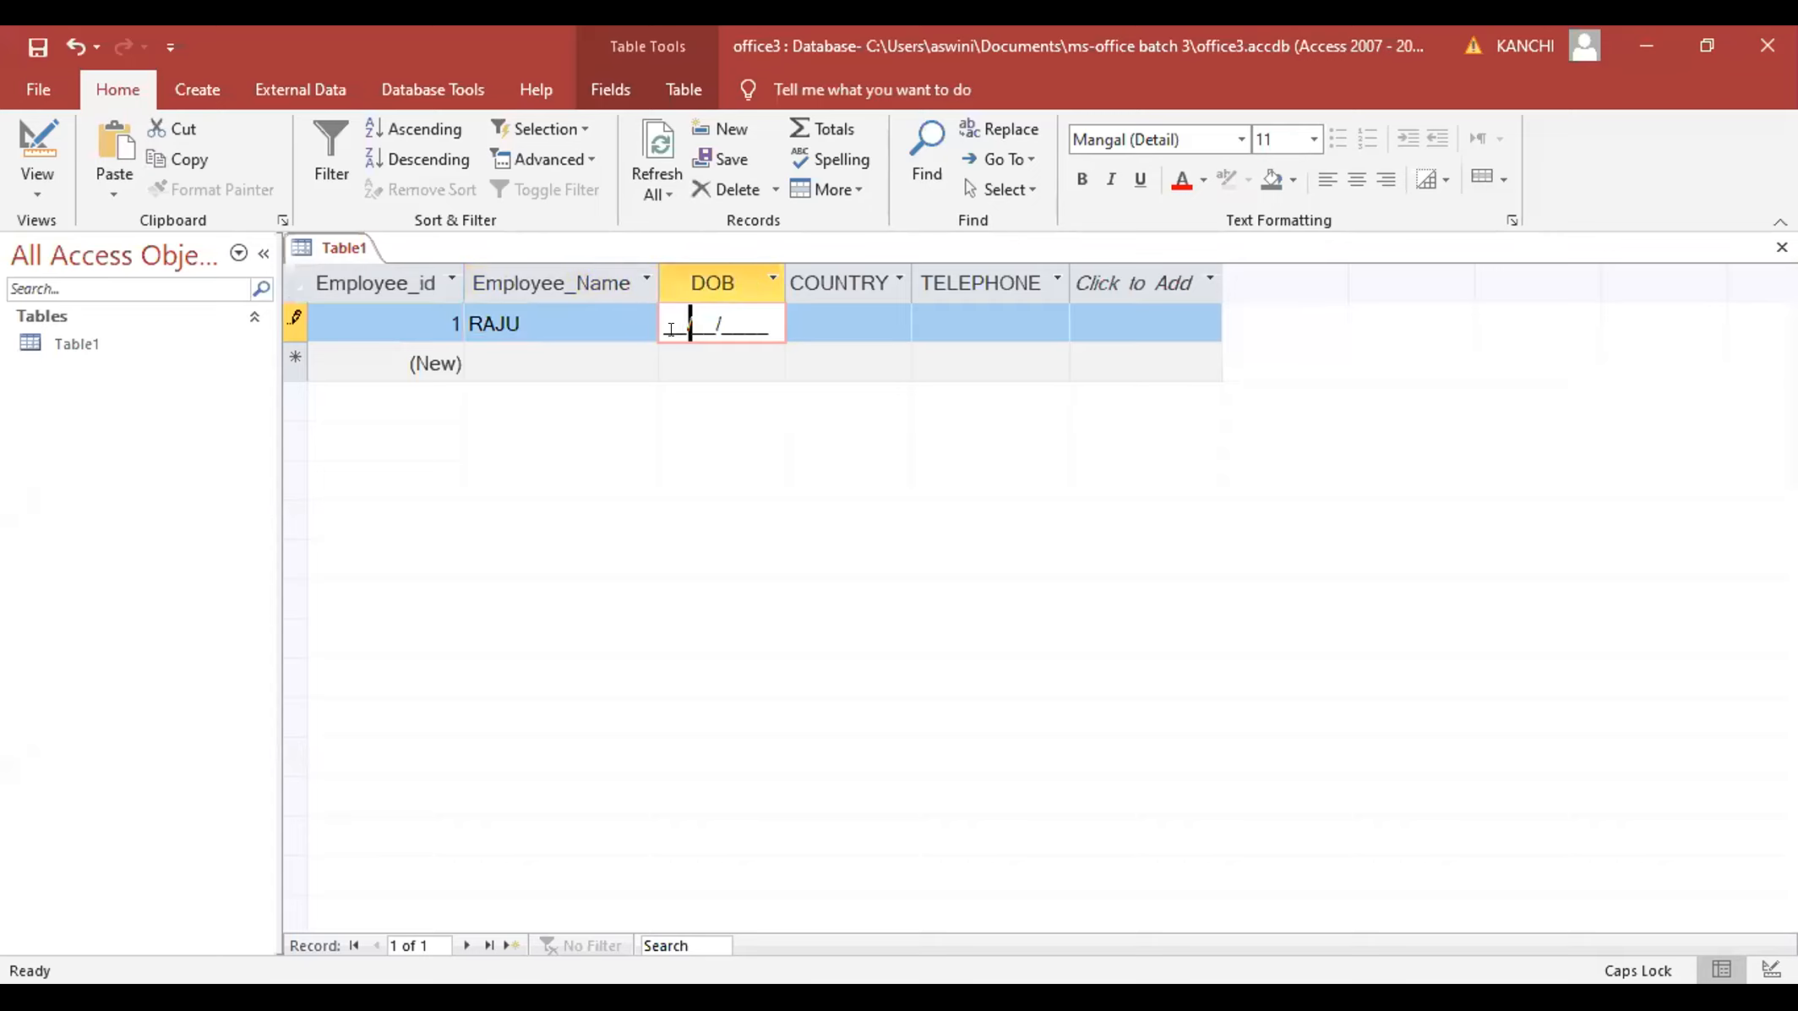
type("06/06/")
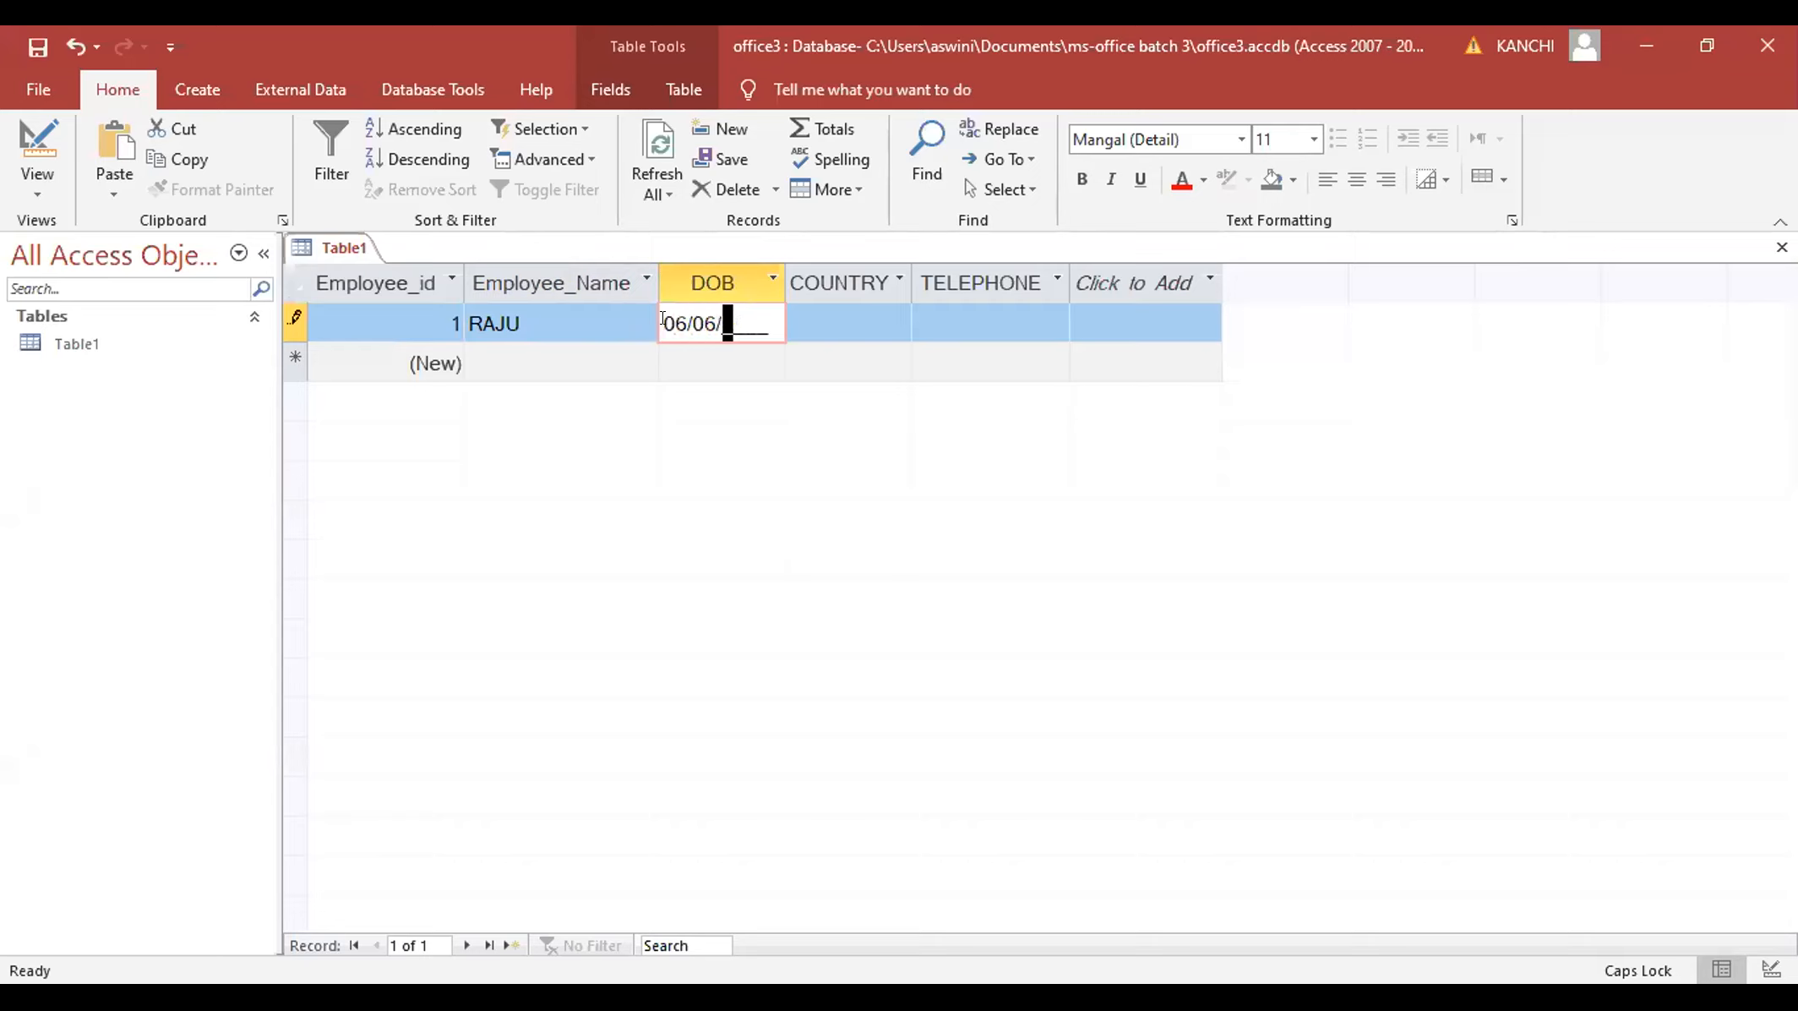
type("1999")
left_click(791, 318)
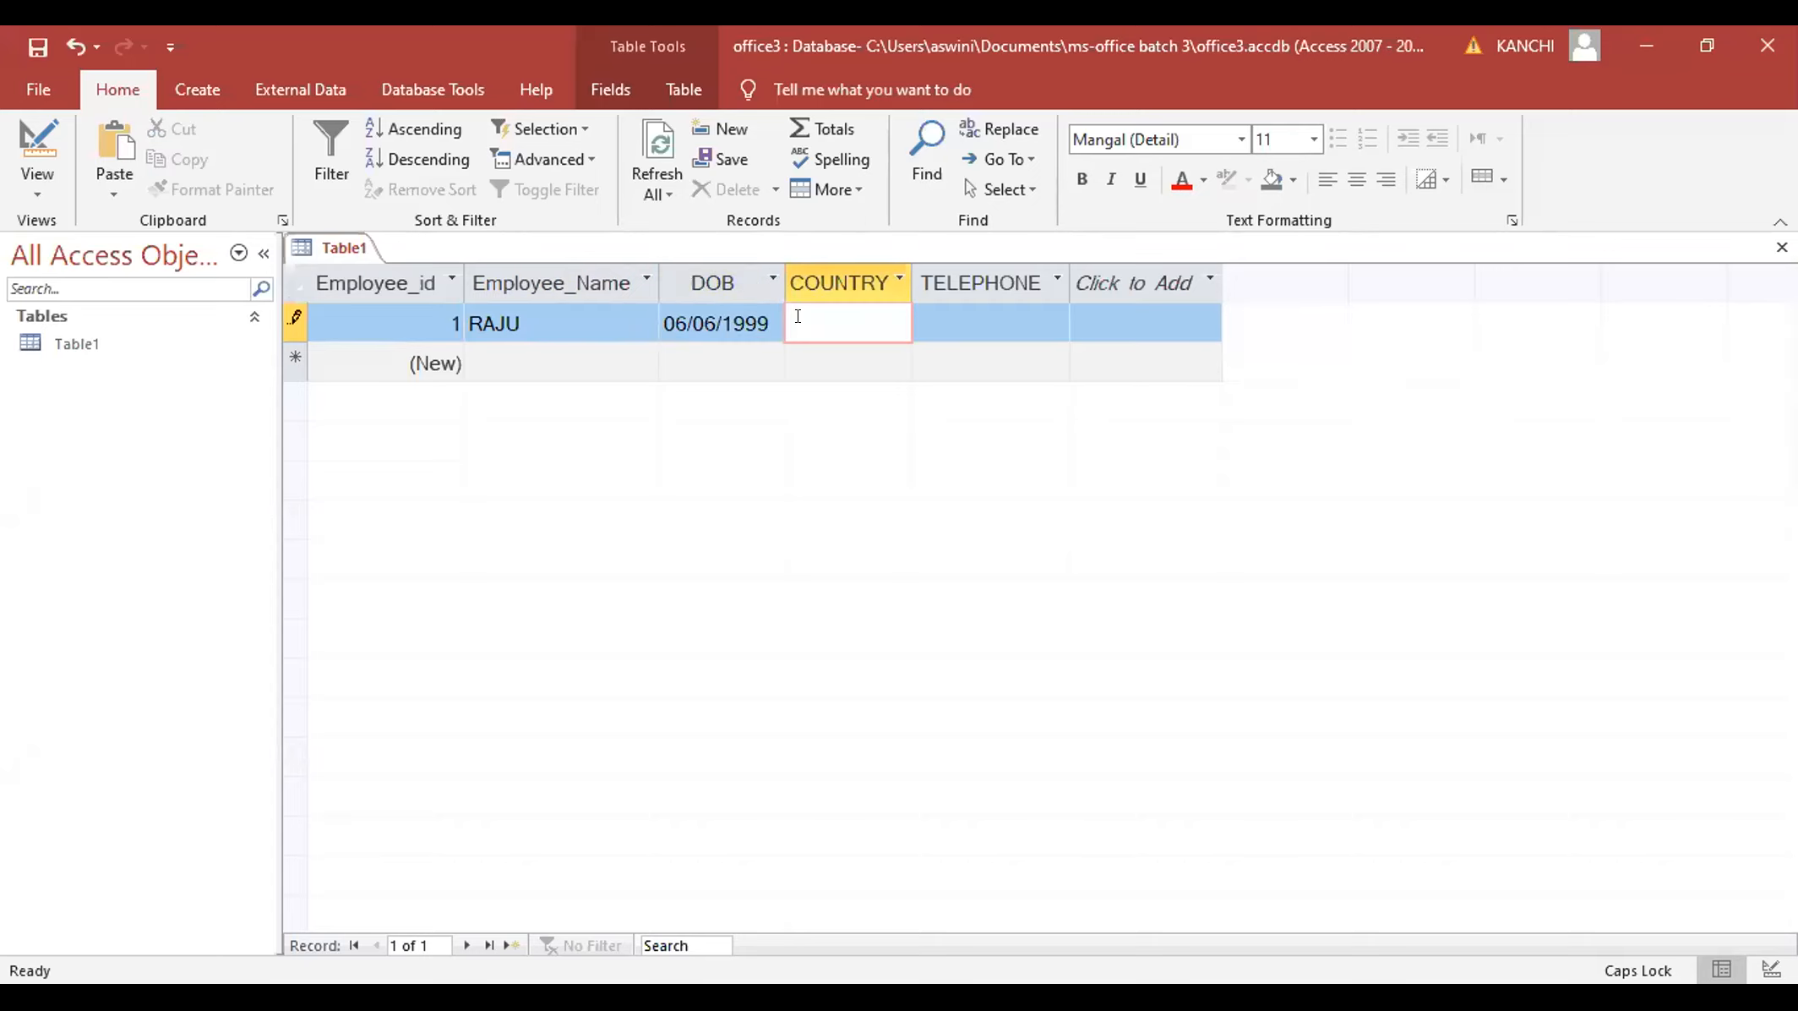
type("INDIA")
left_click(938, 314)
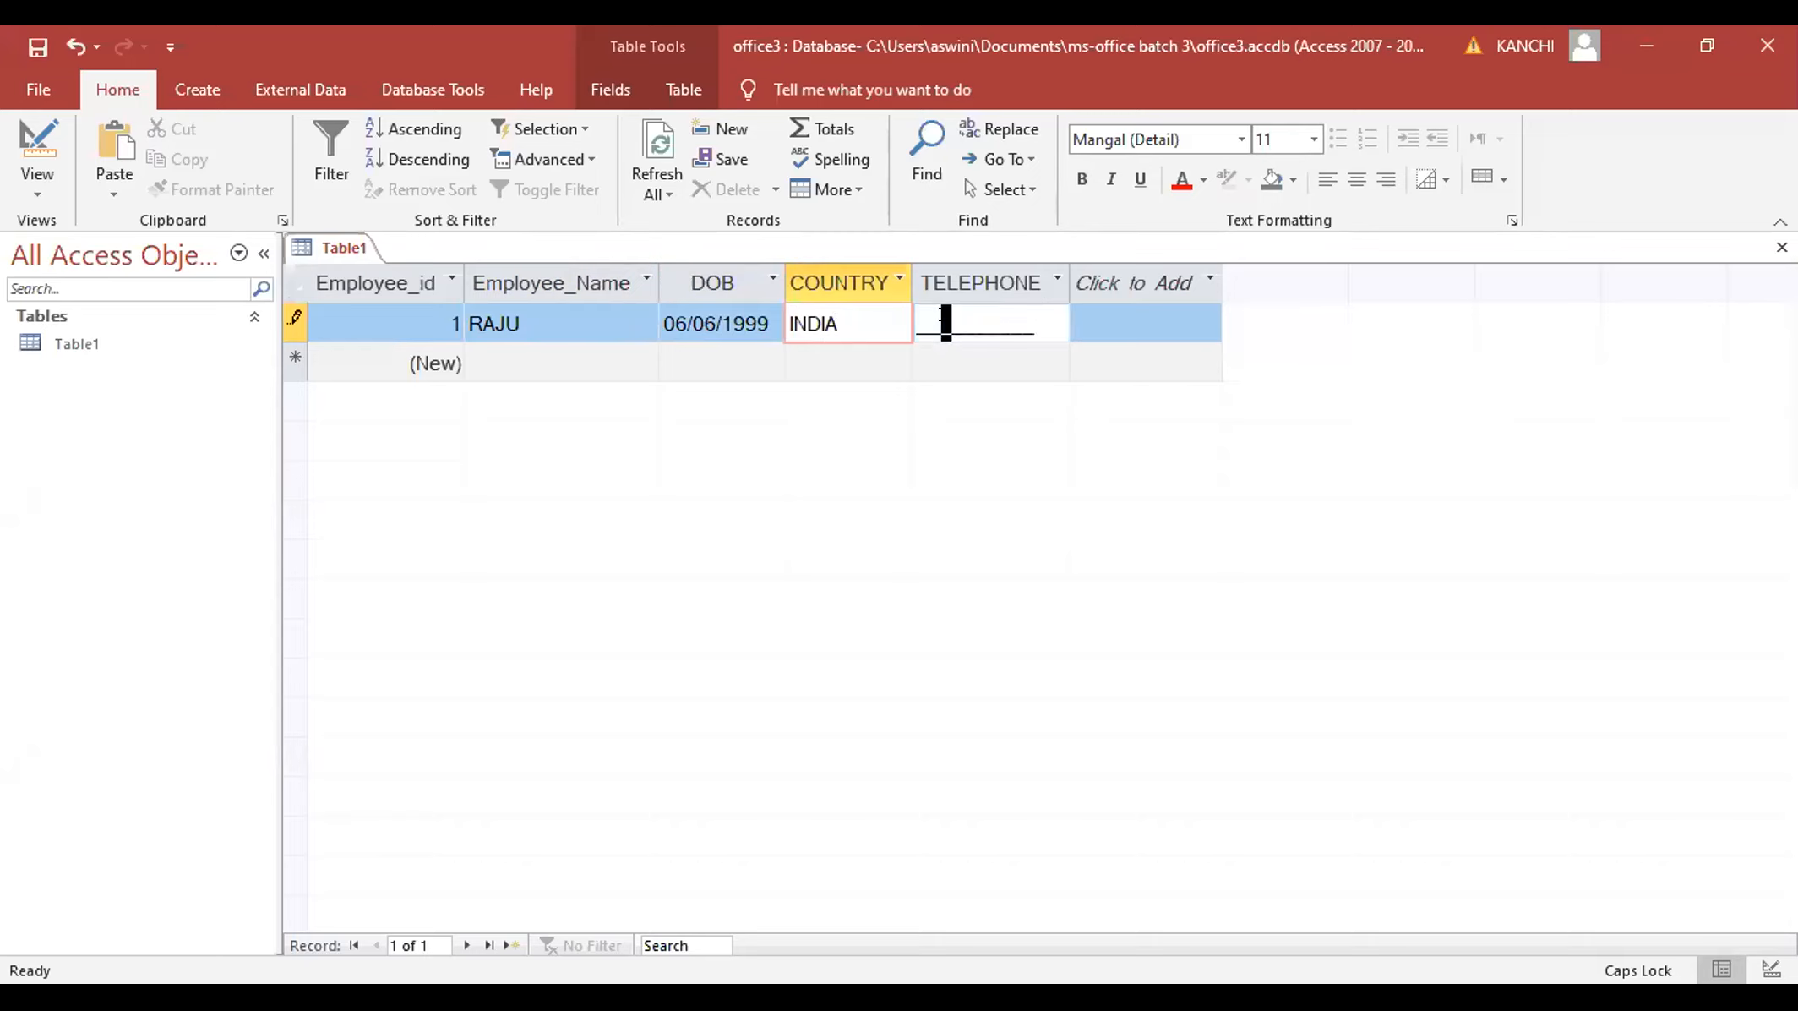
left_click(914, 315)
type("9")
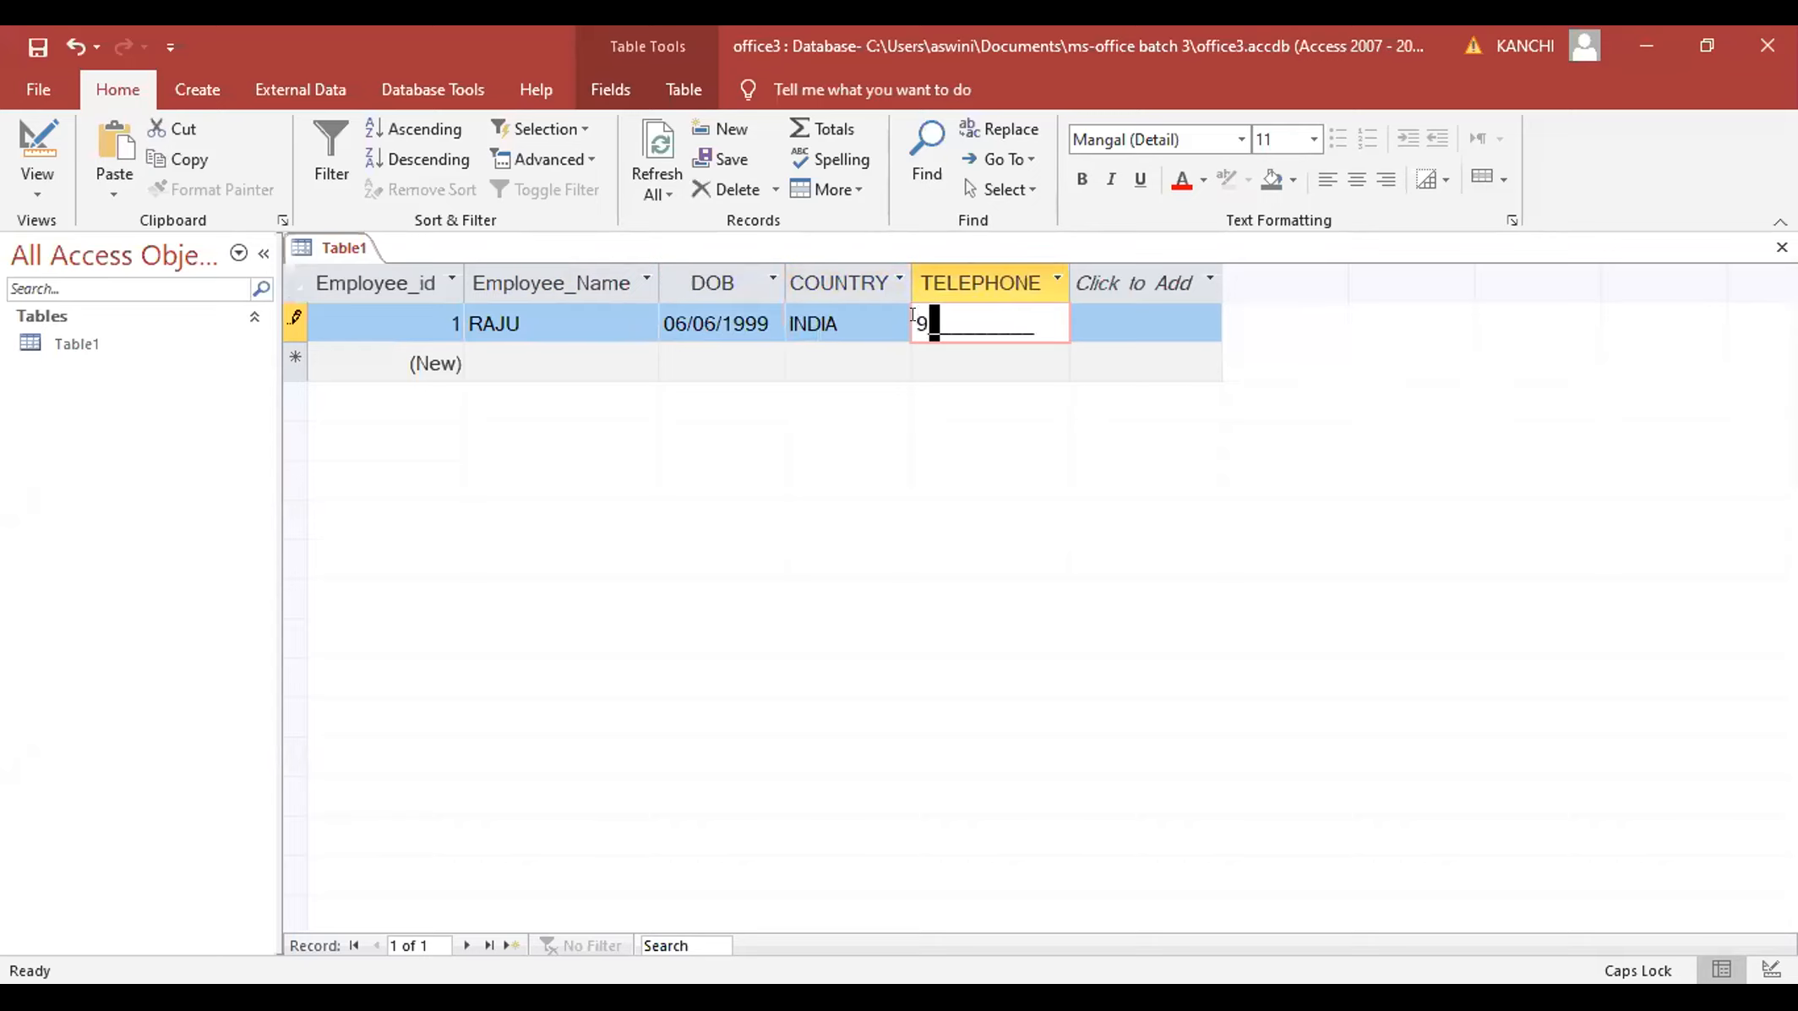
type("876543210")
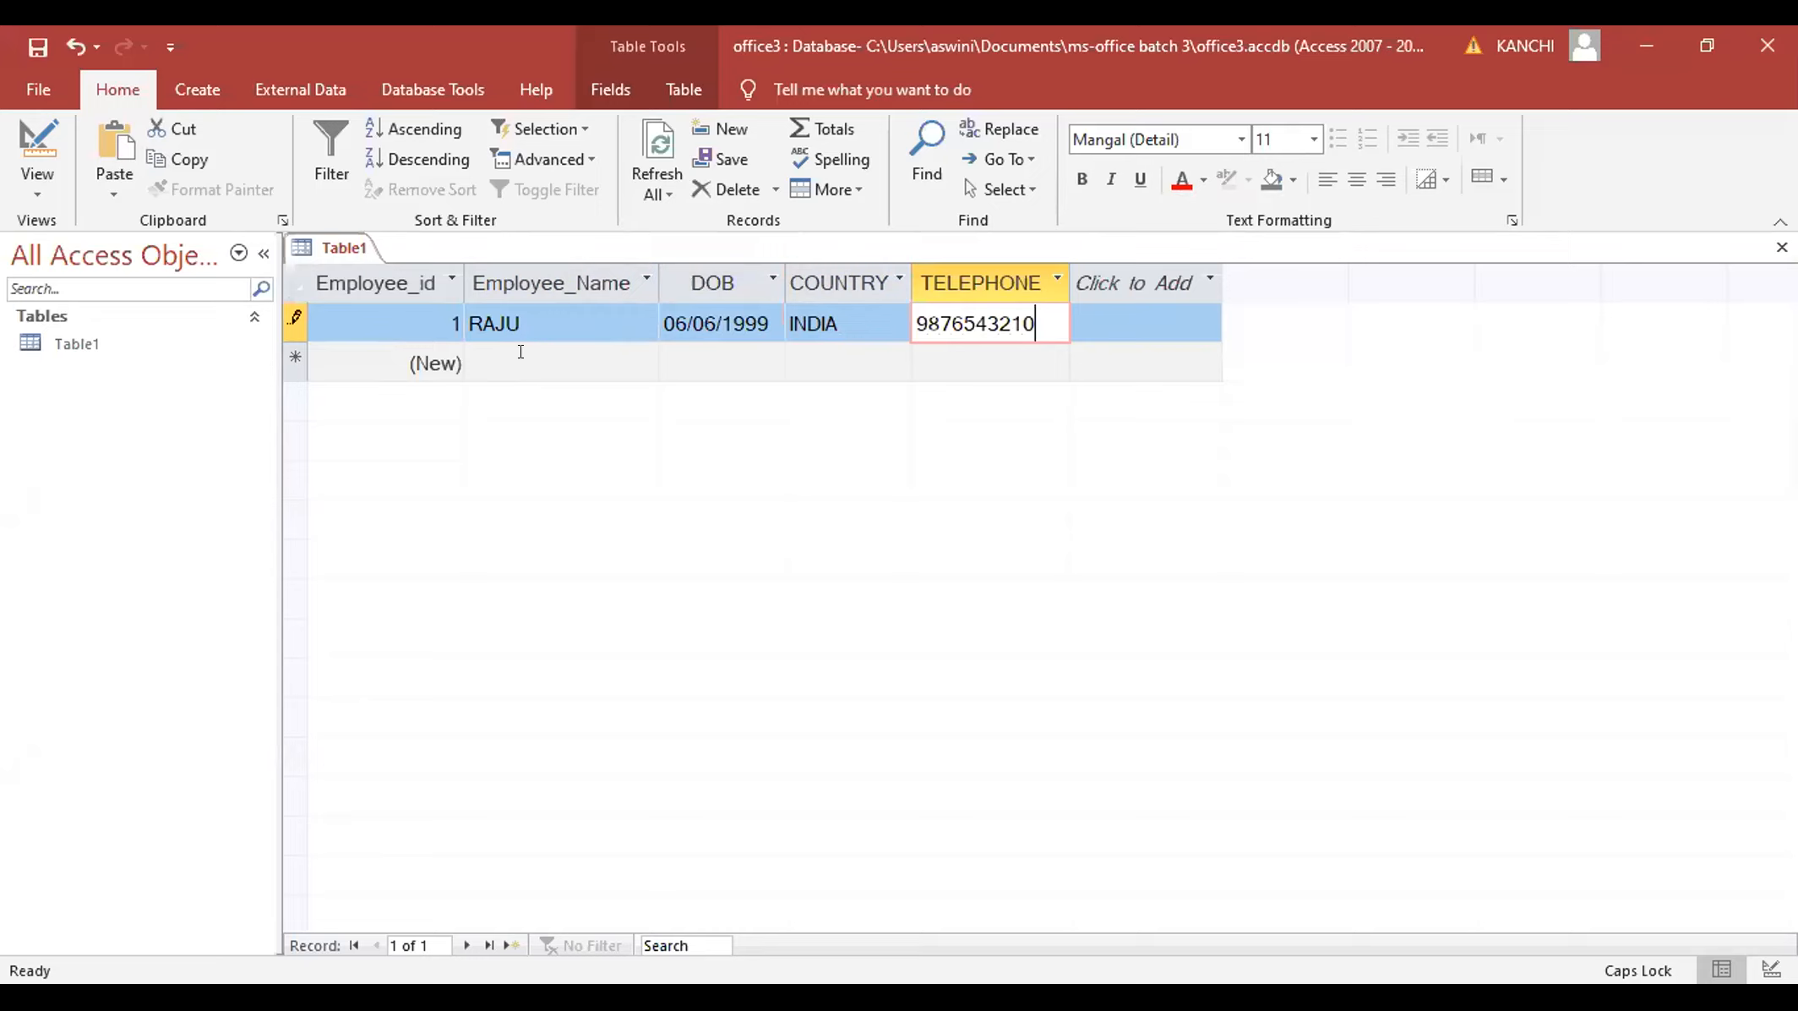
- Add a second employee born 05/05/99 with country USA and a telephone number
left_click(521, 351)
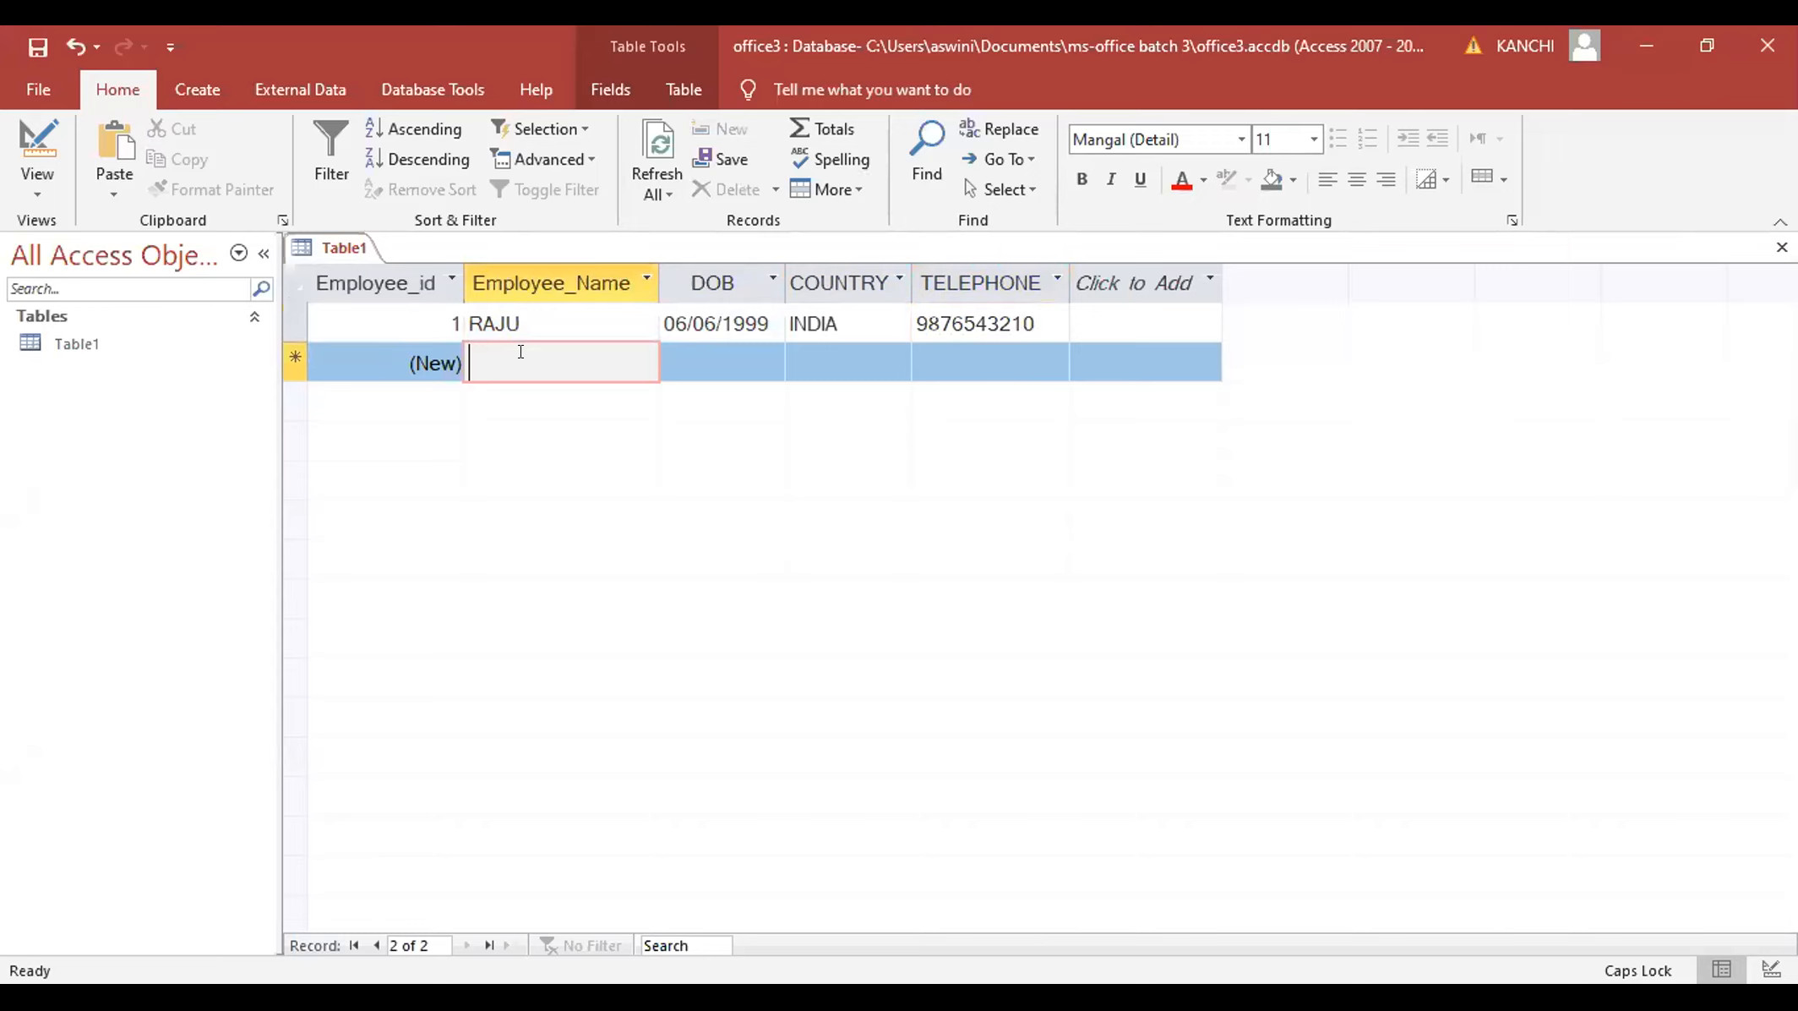
type("RAMU")
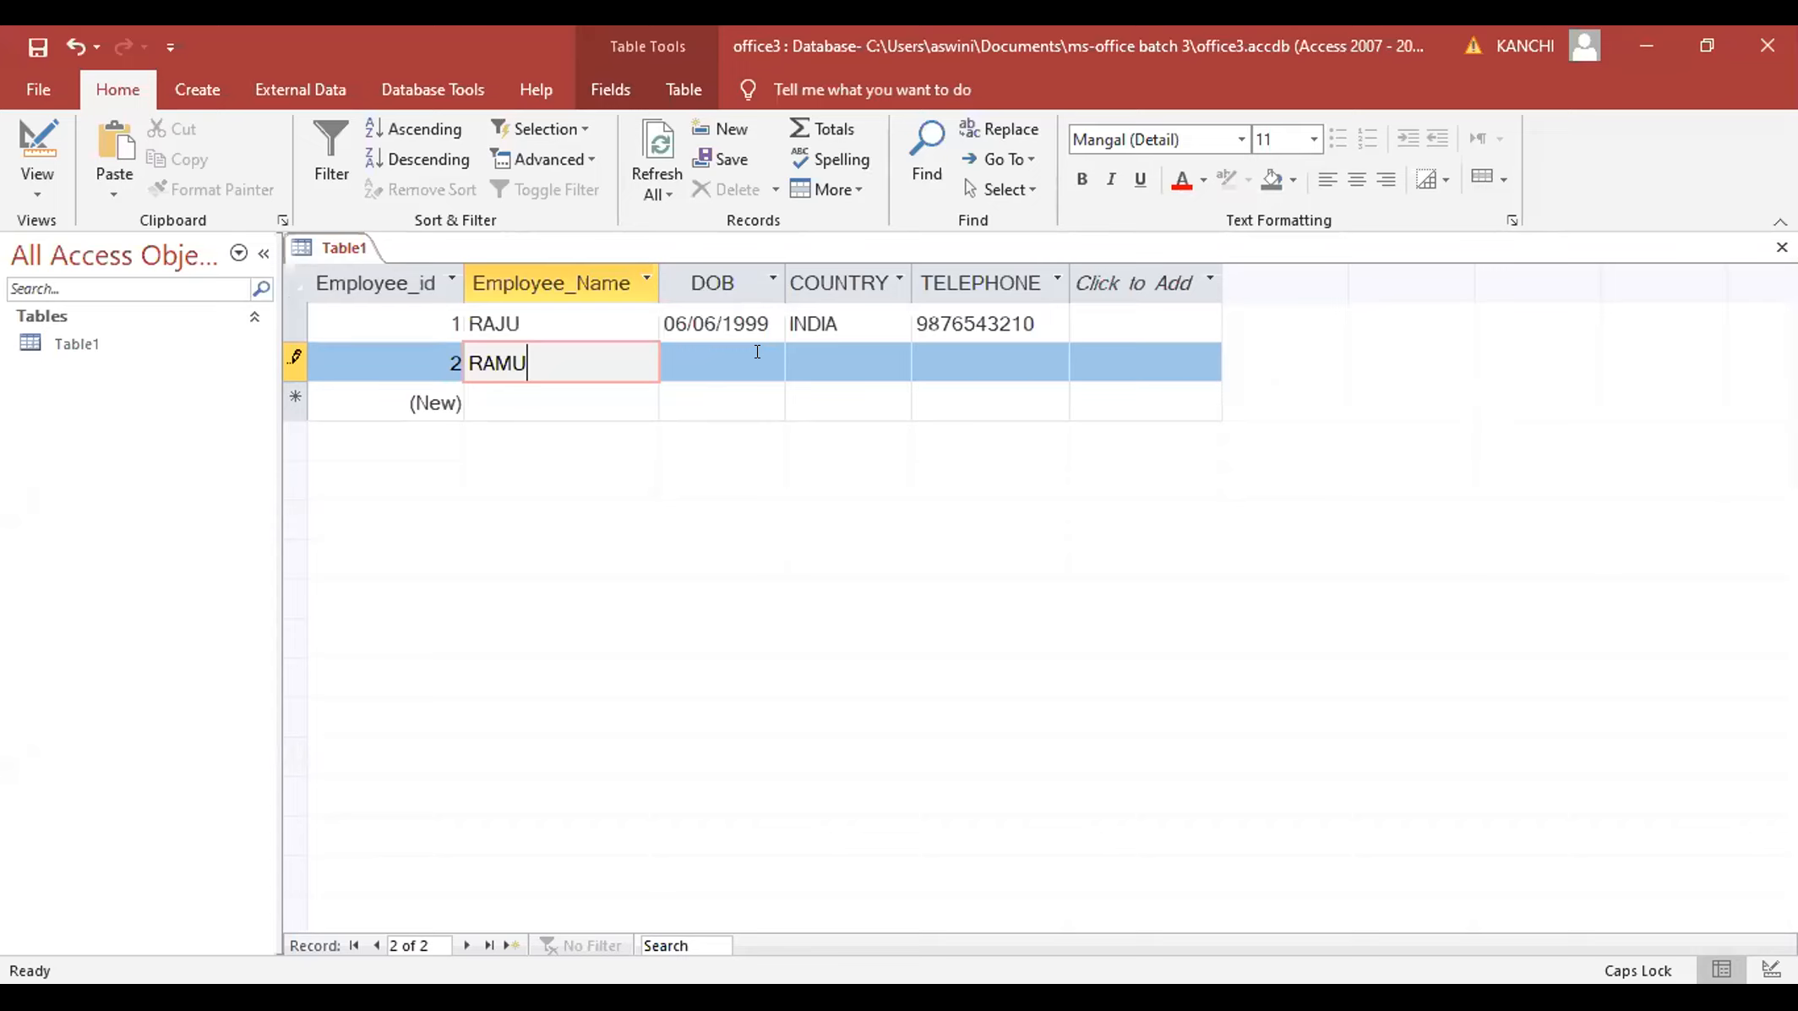
left_click(757, 355)
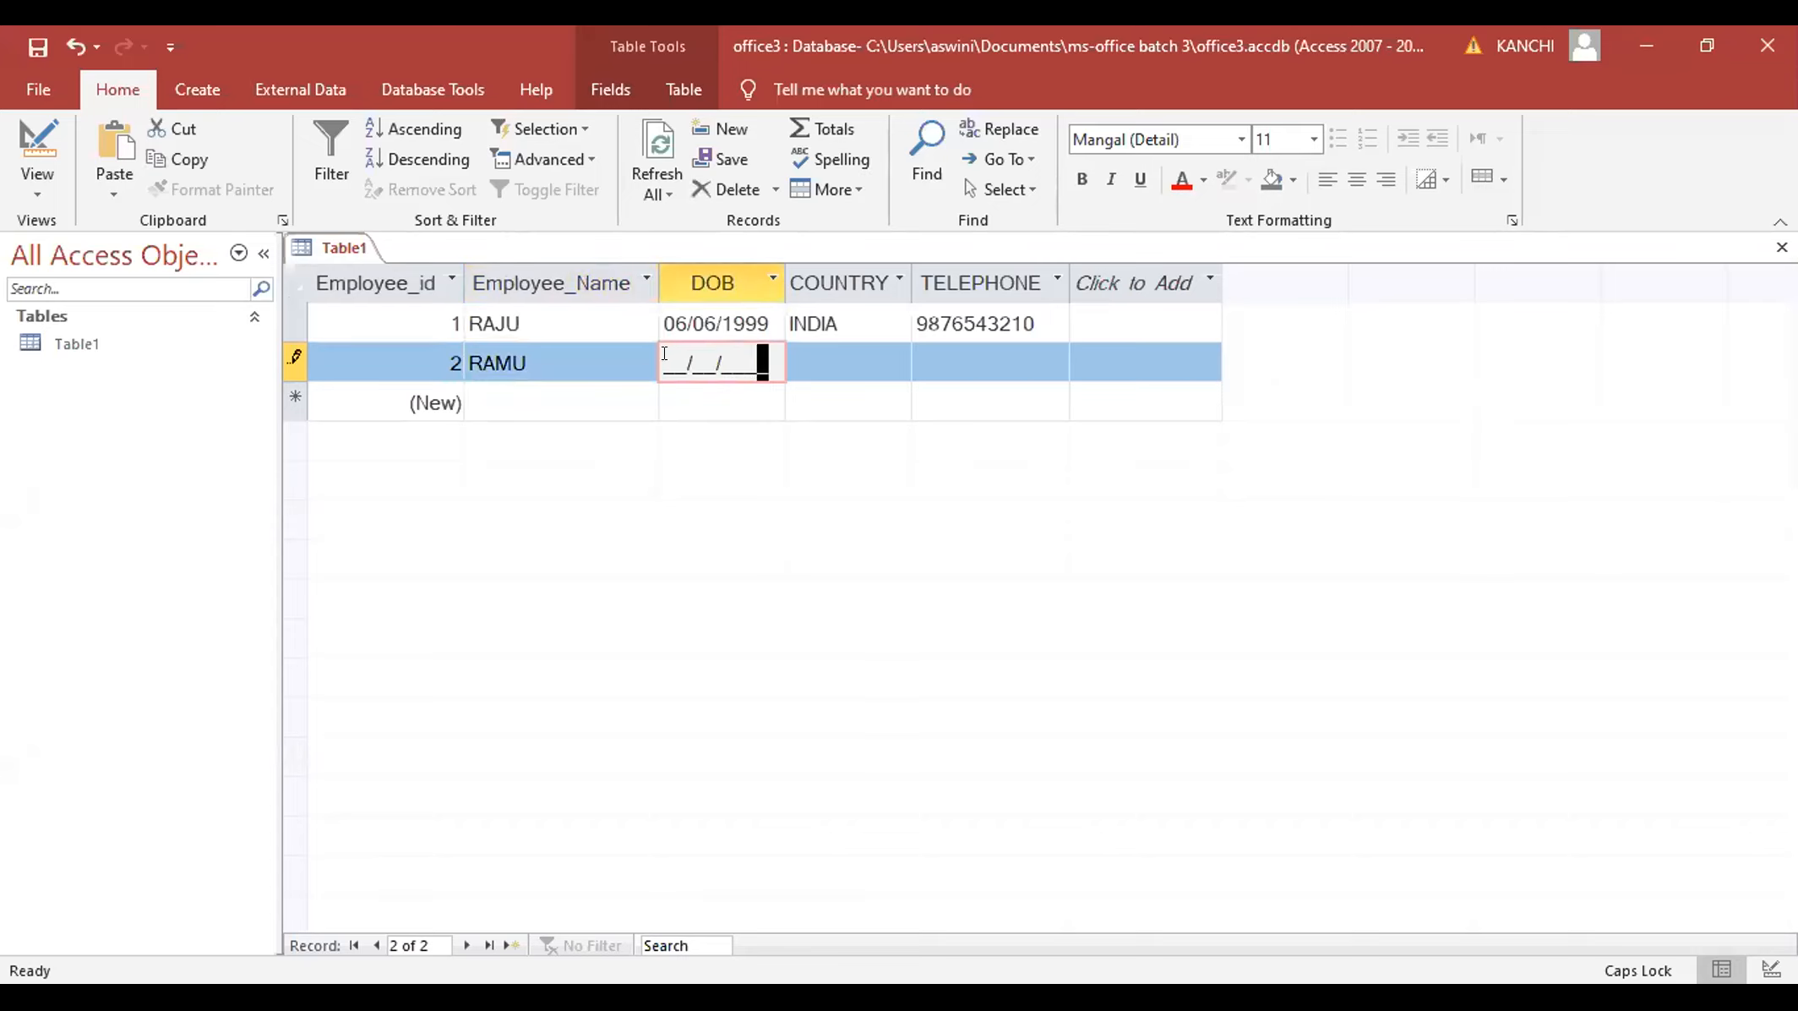
left_click(660, 354)
left_click(666, 355)
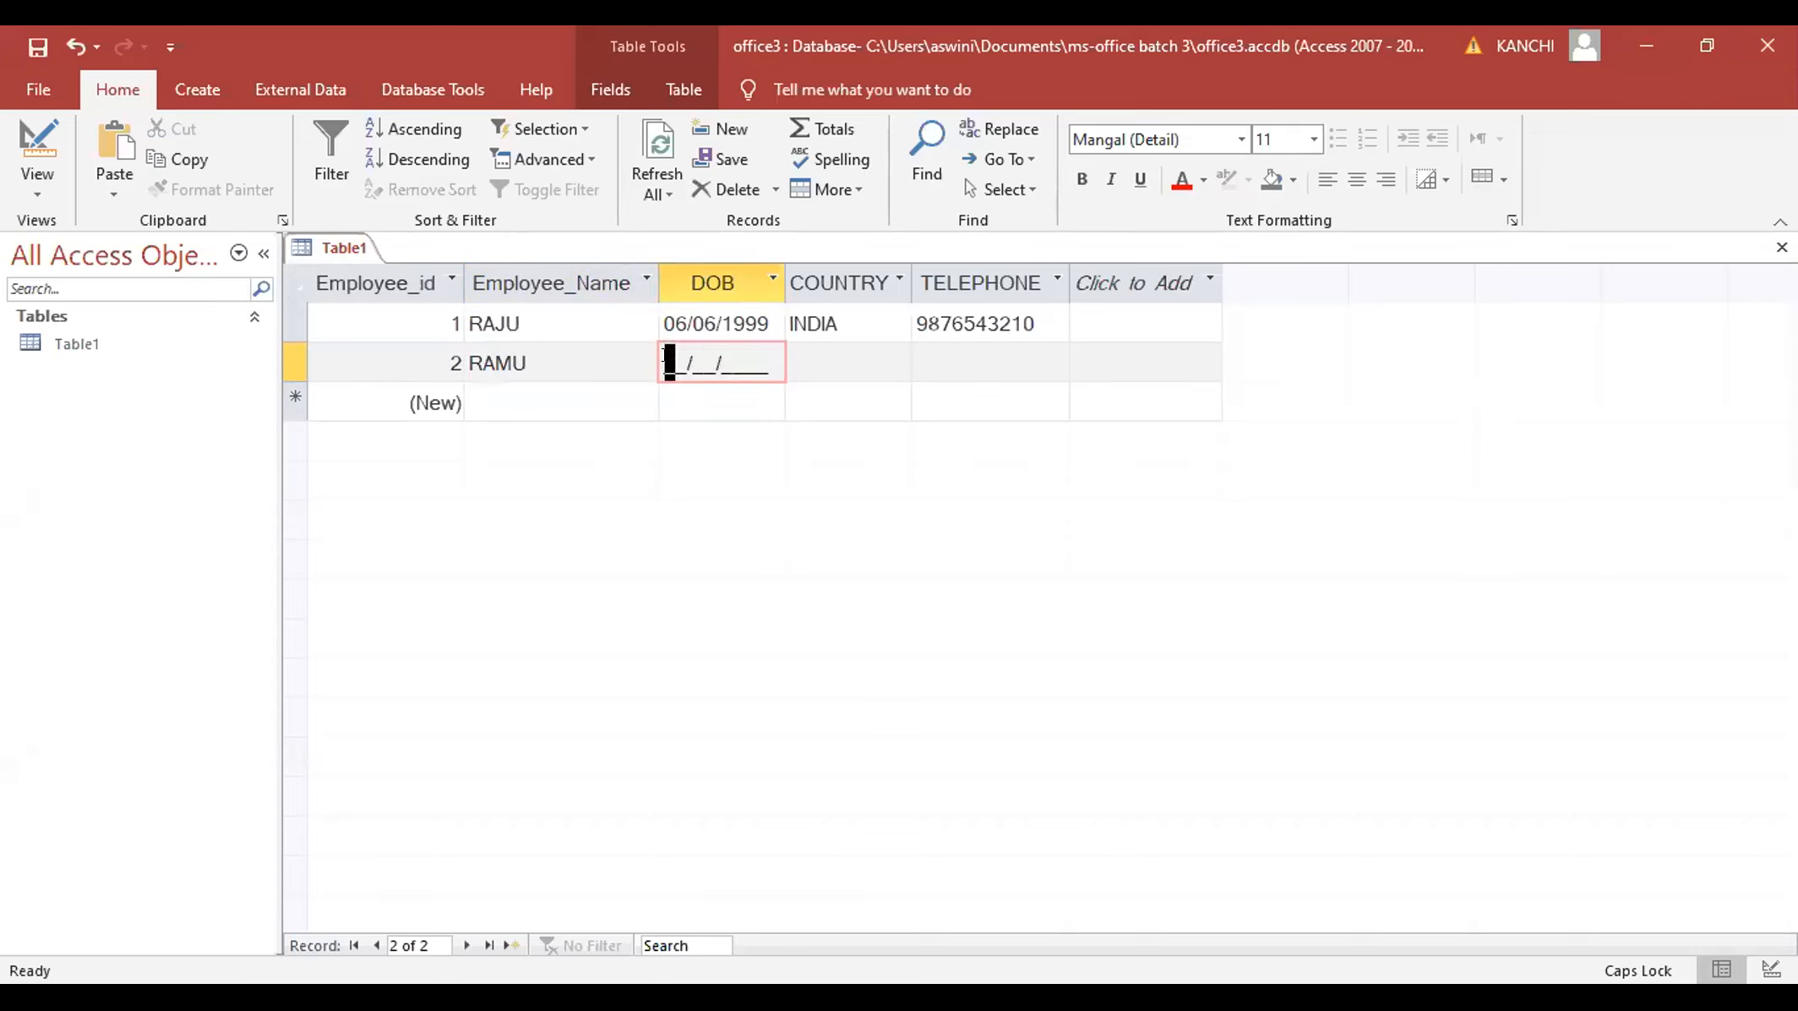
type("0505")
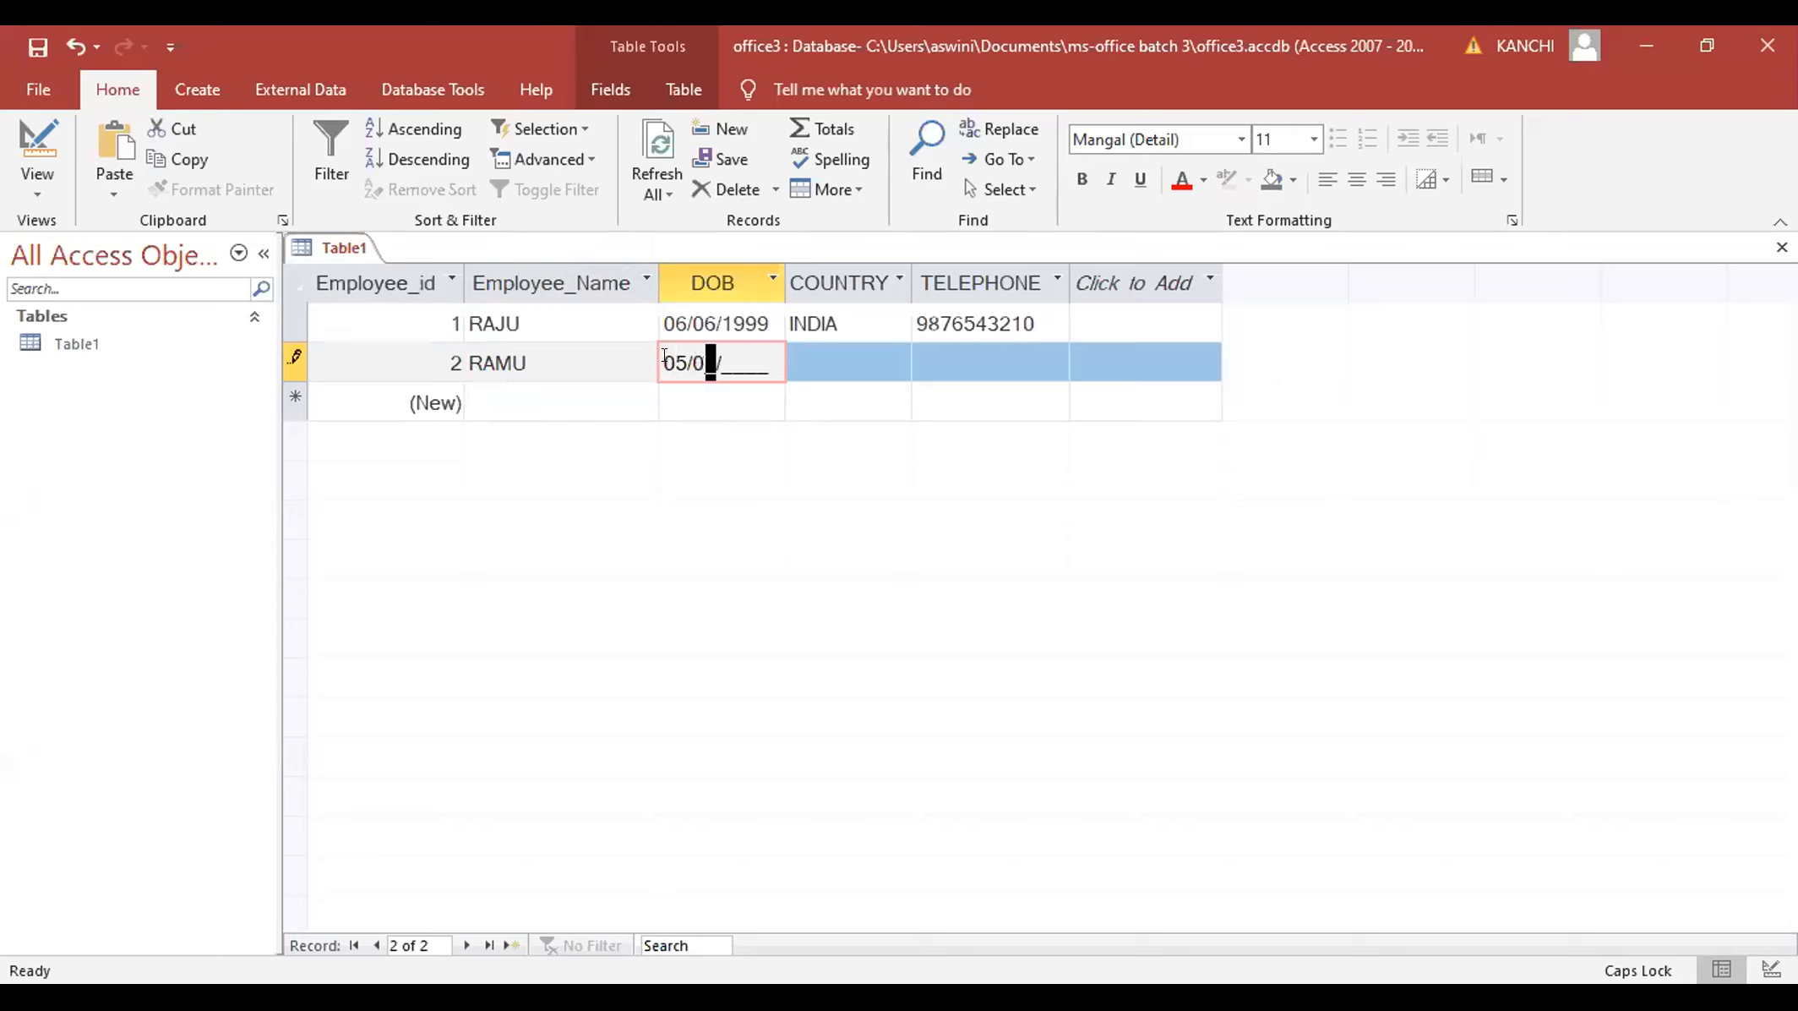
type("999")
left_click(837, 357)
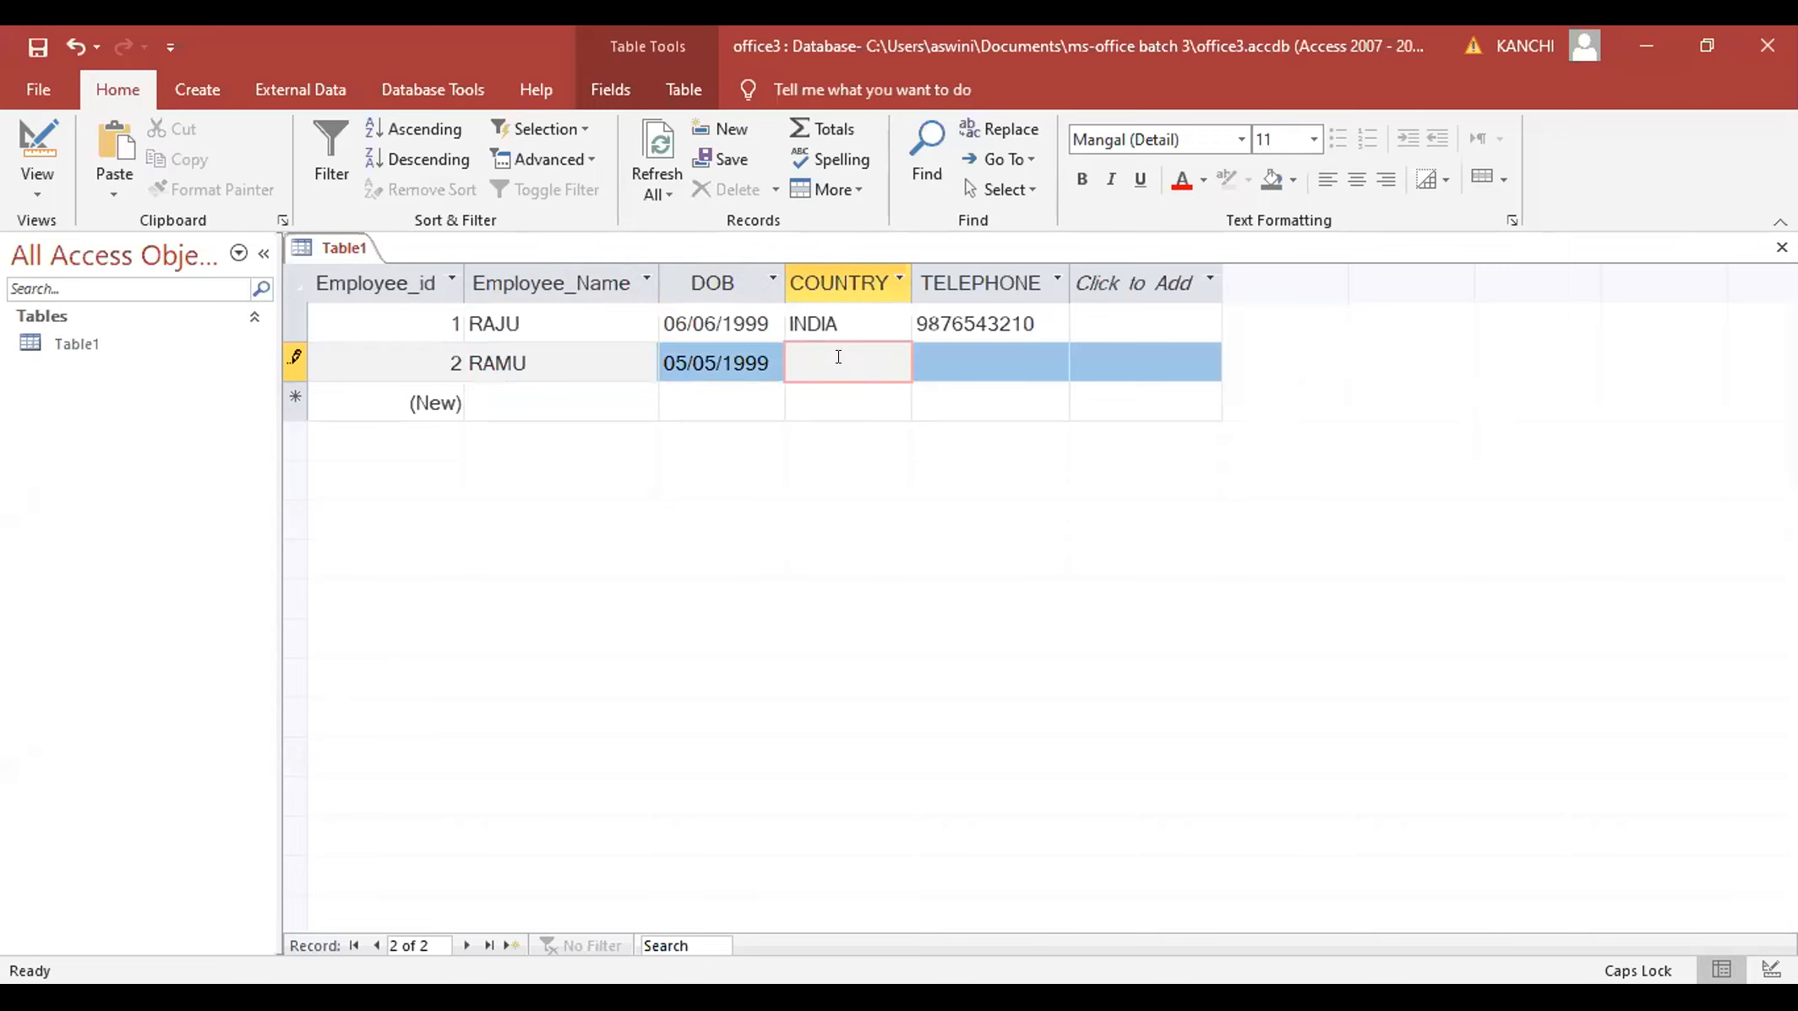
type("USA")
left_click(943, 359)
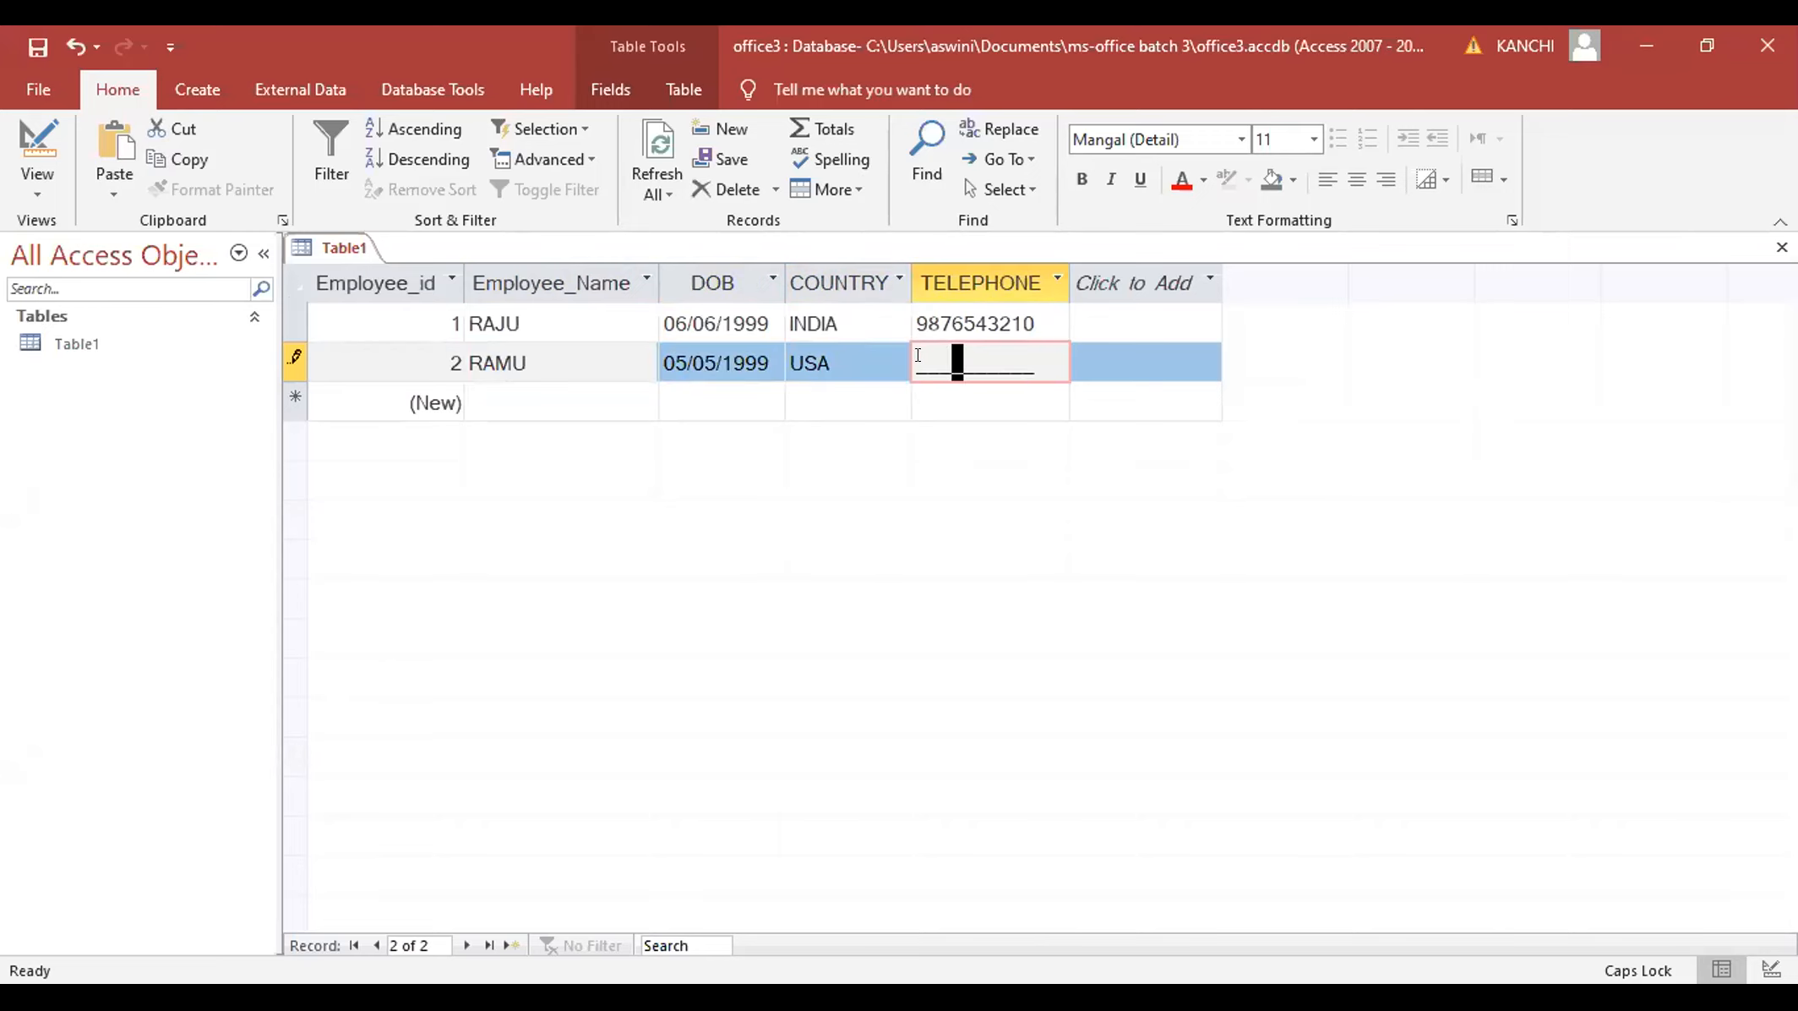
left_click(913, 354)
type("2345678909")
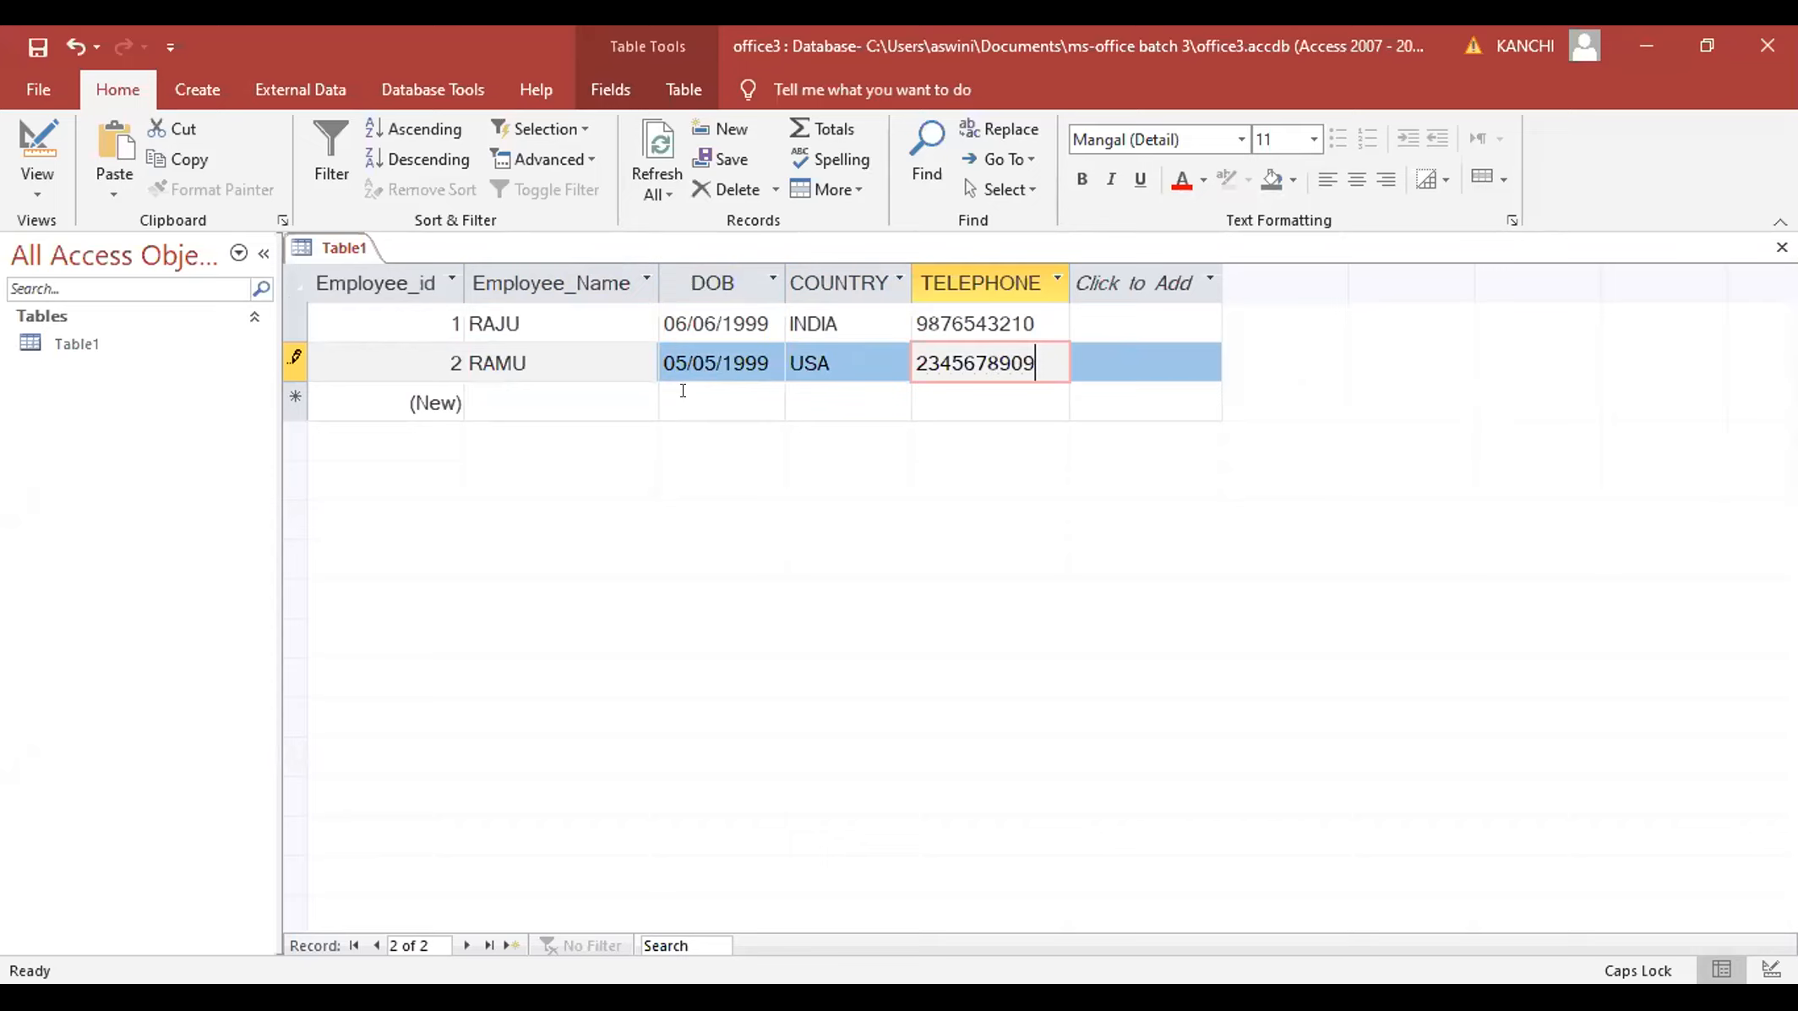
- Add a third employee born 17/09/2000 with country AMERICA and a telephone number
left_click(436, 402)
left_click(517, 392)
type("RAVI")
key("Tab")
type("05")
key("BackSpace")
key("BackSpace")
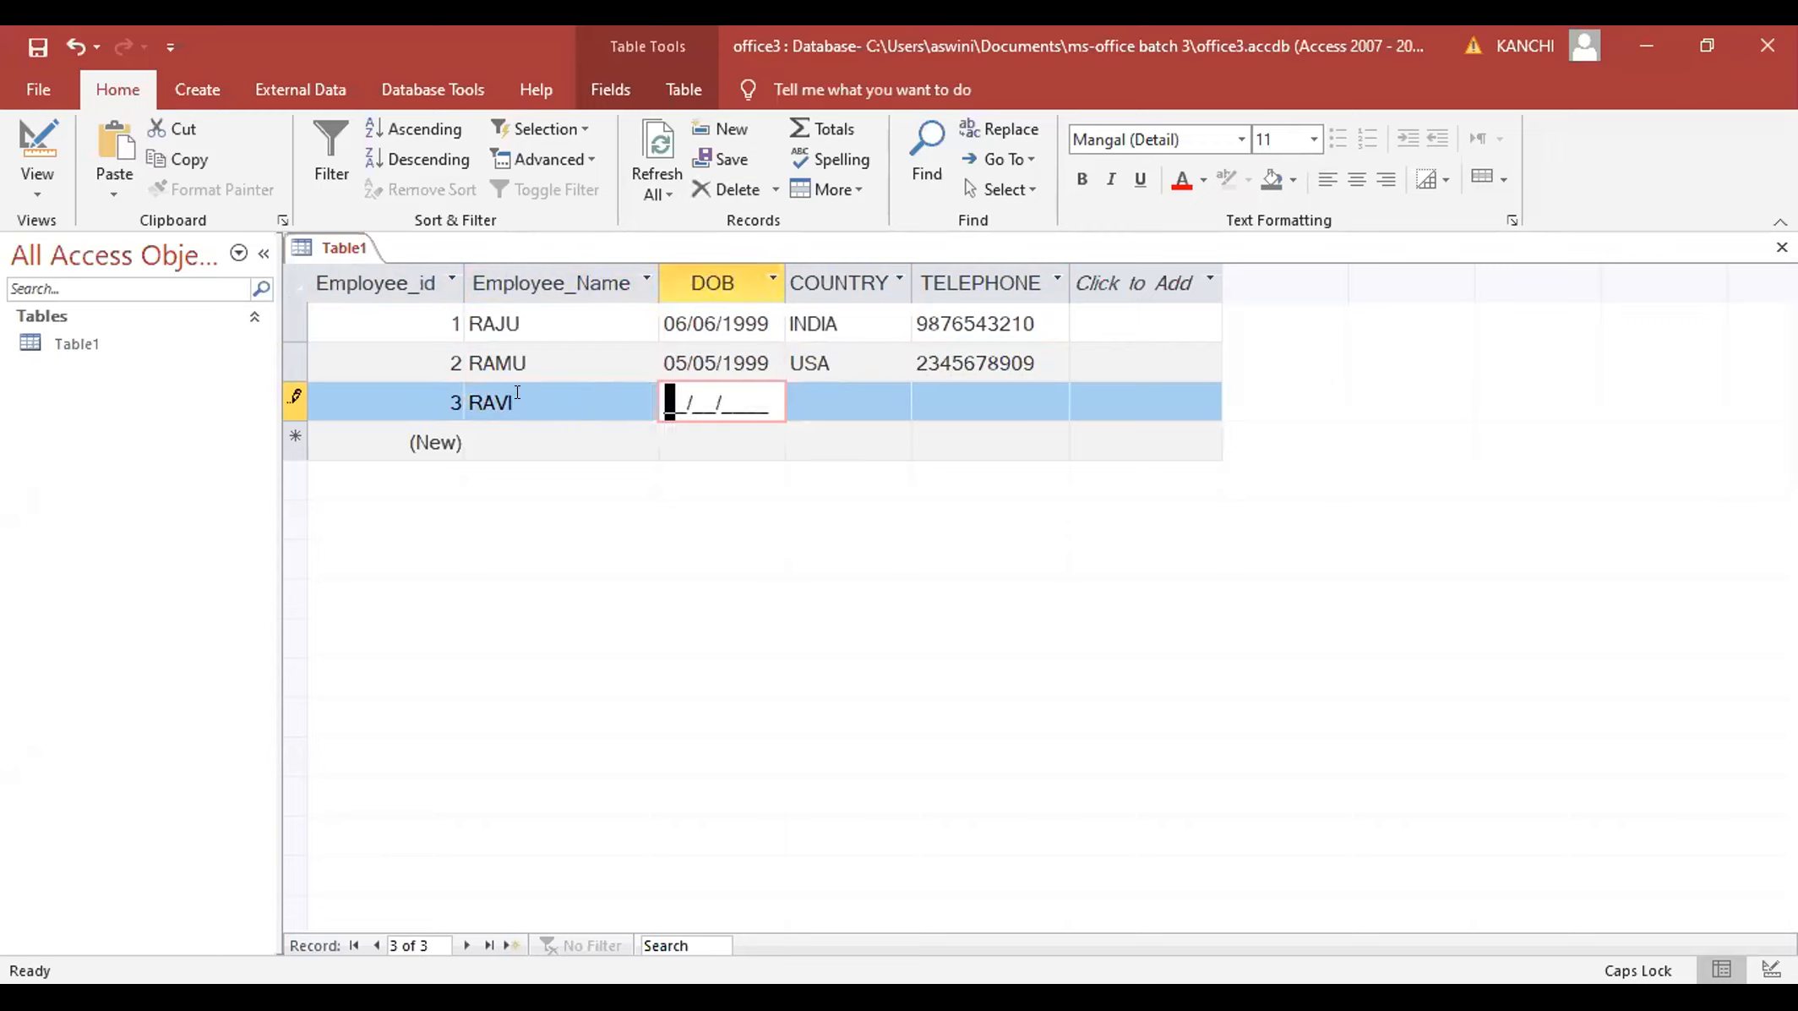
type("17/09/")
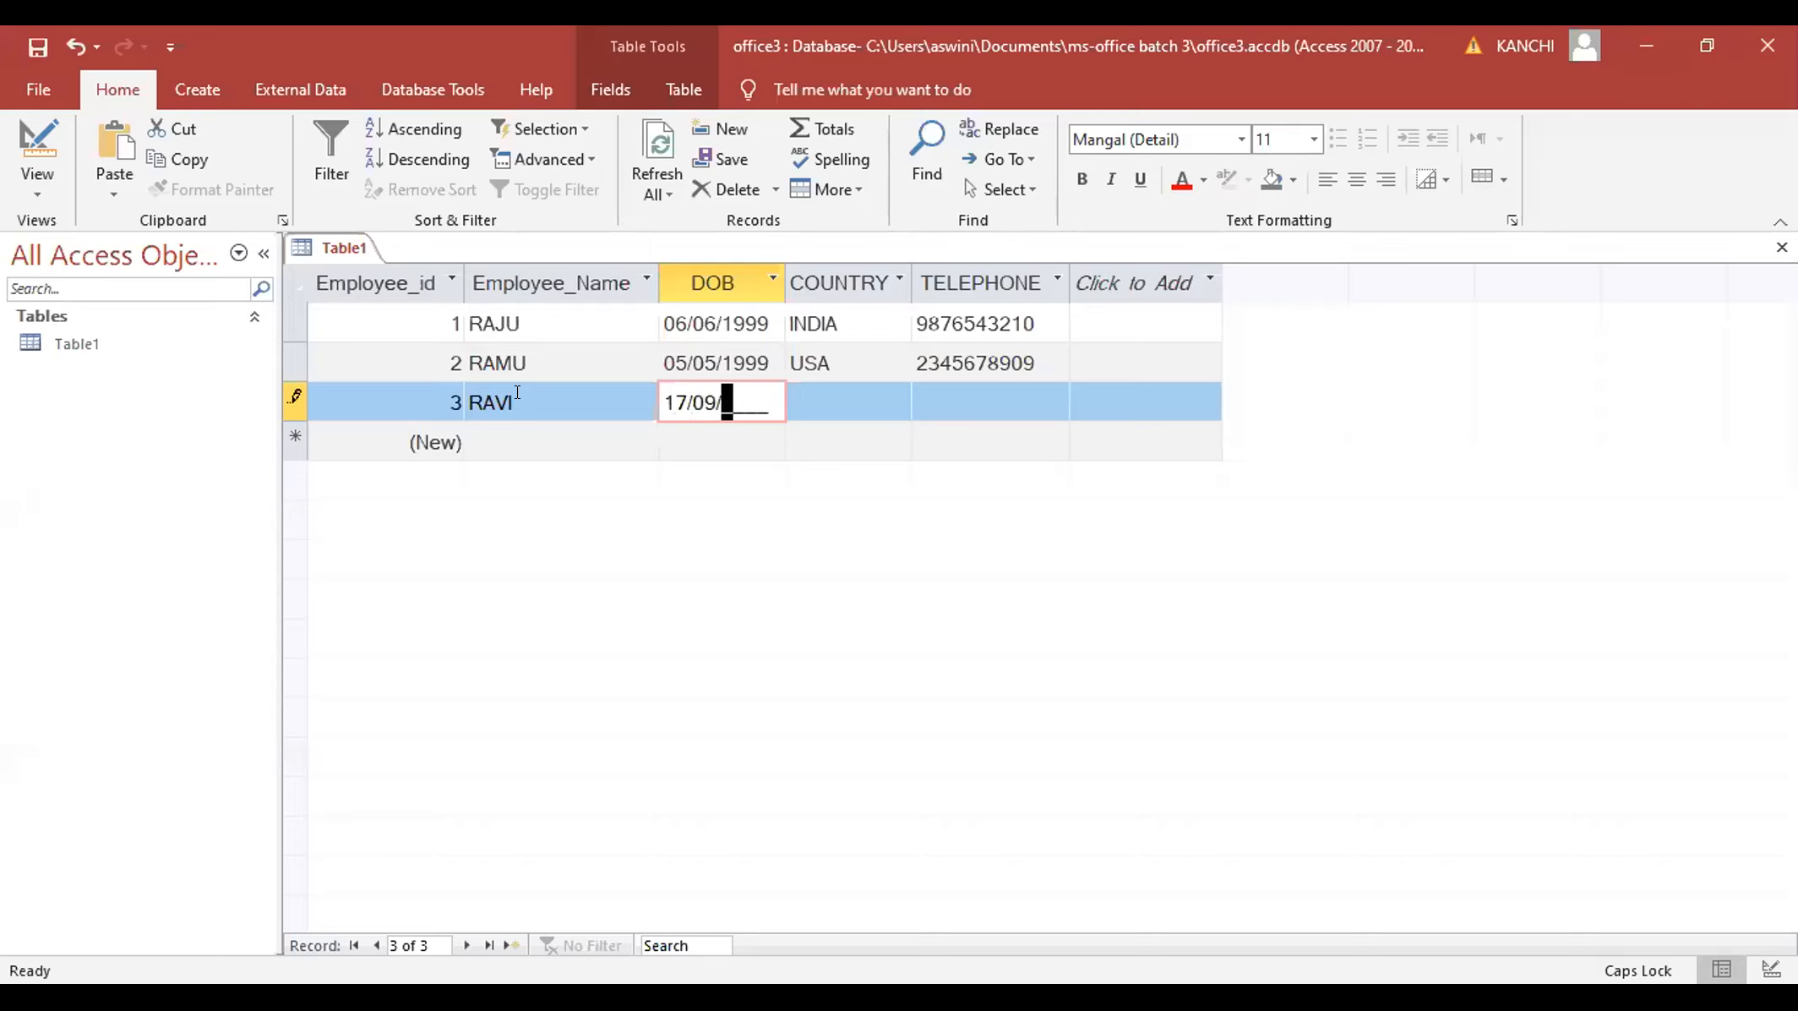
type("2000")
key("Tab")
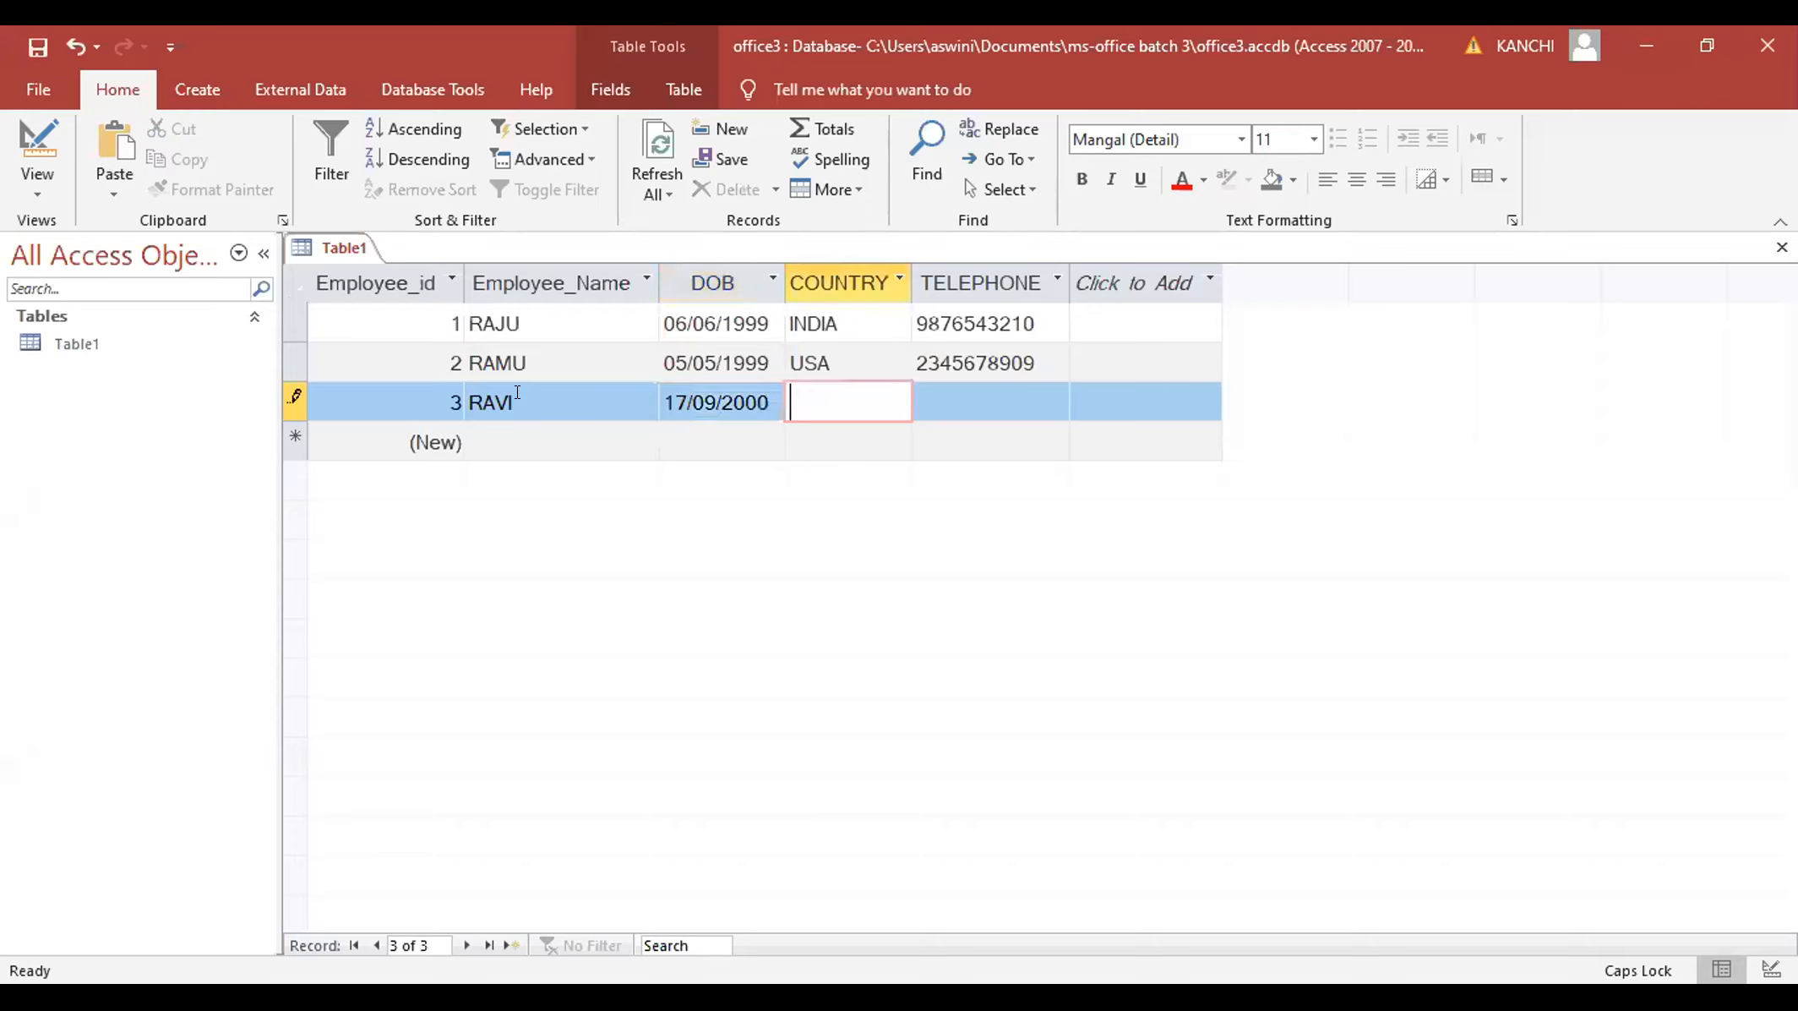
type("AMERICA")
key("Tab")
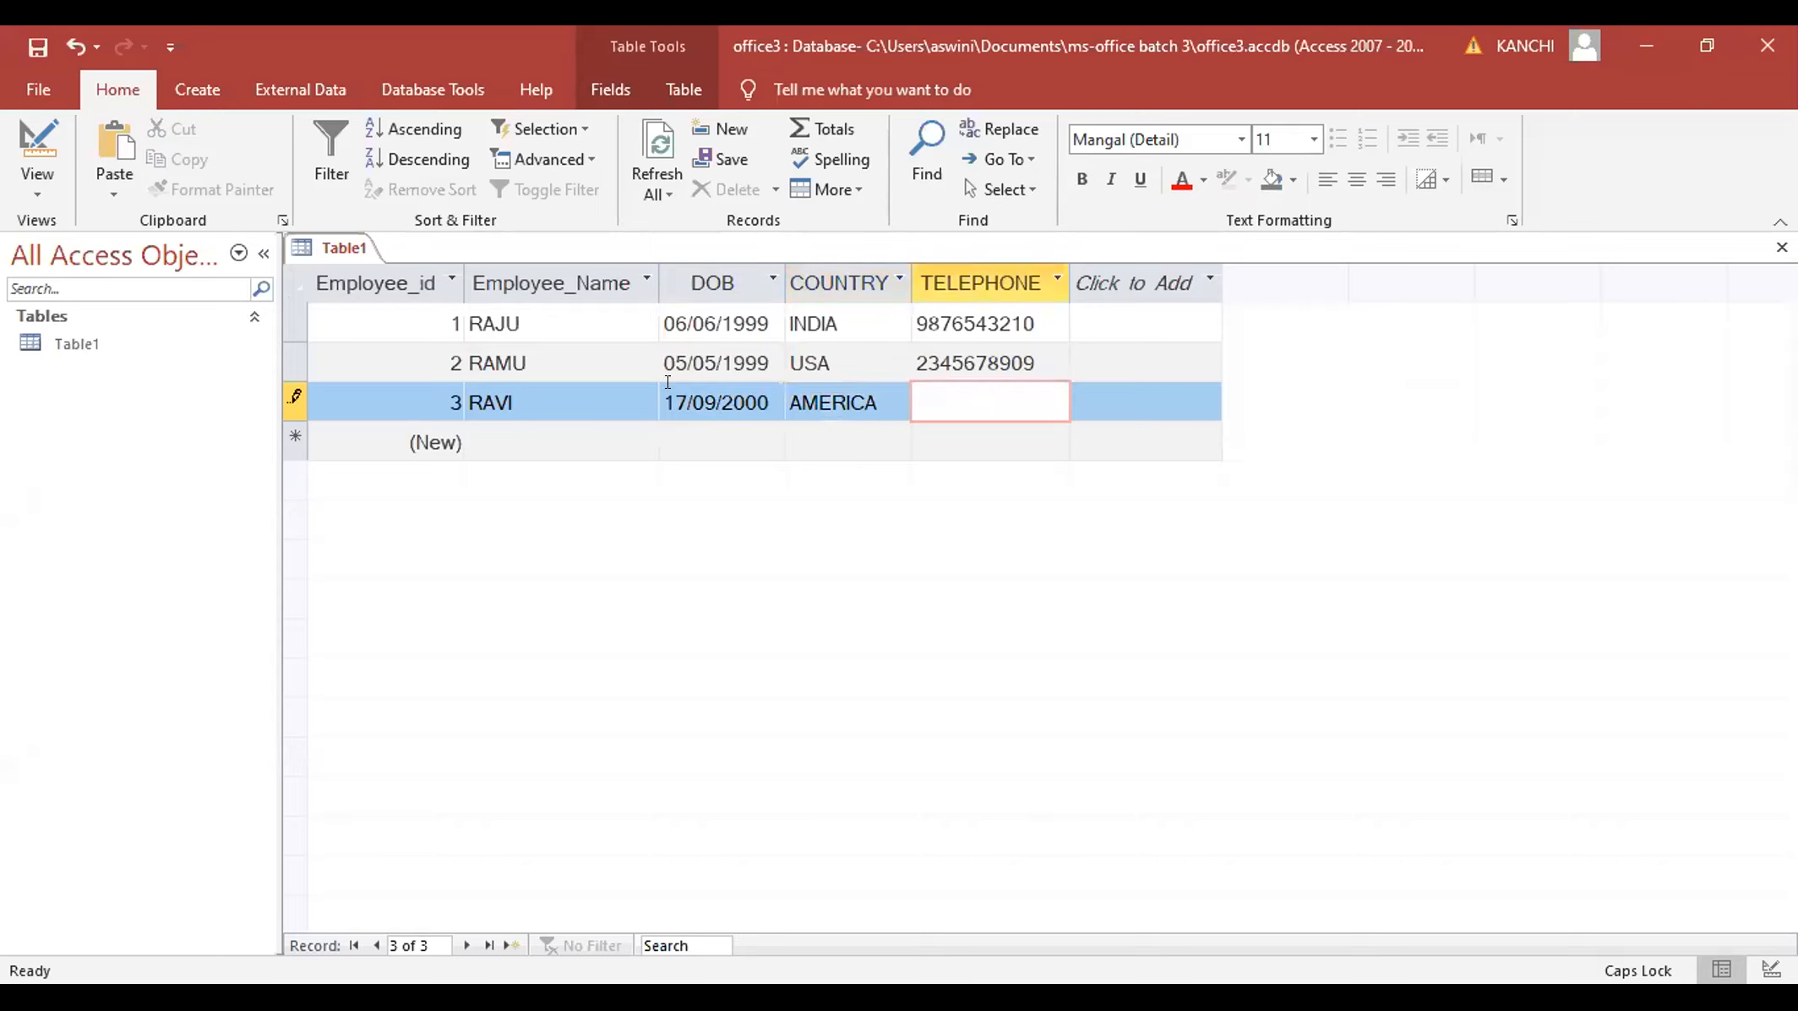
type("7654323456")
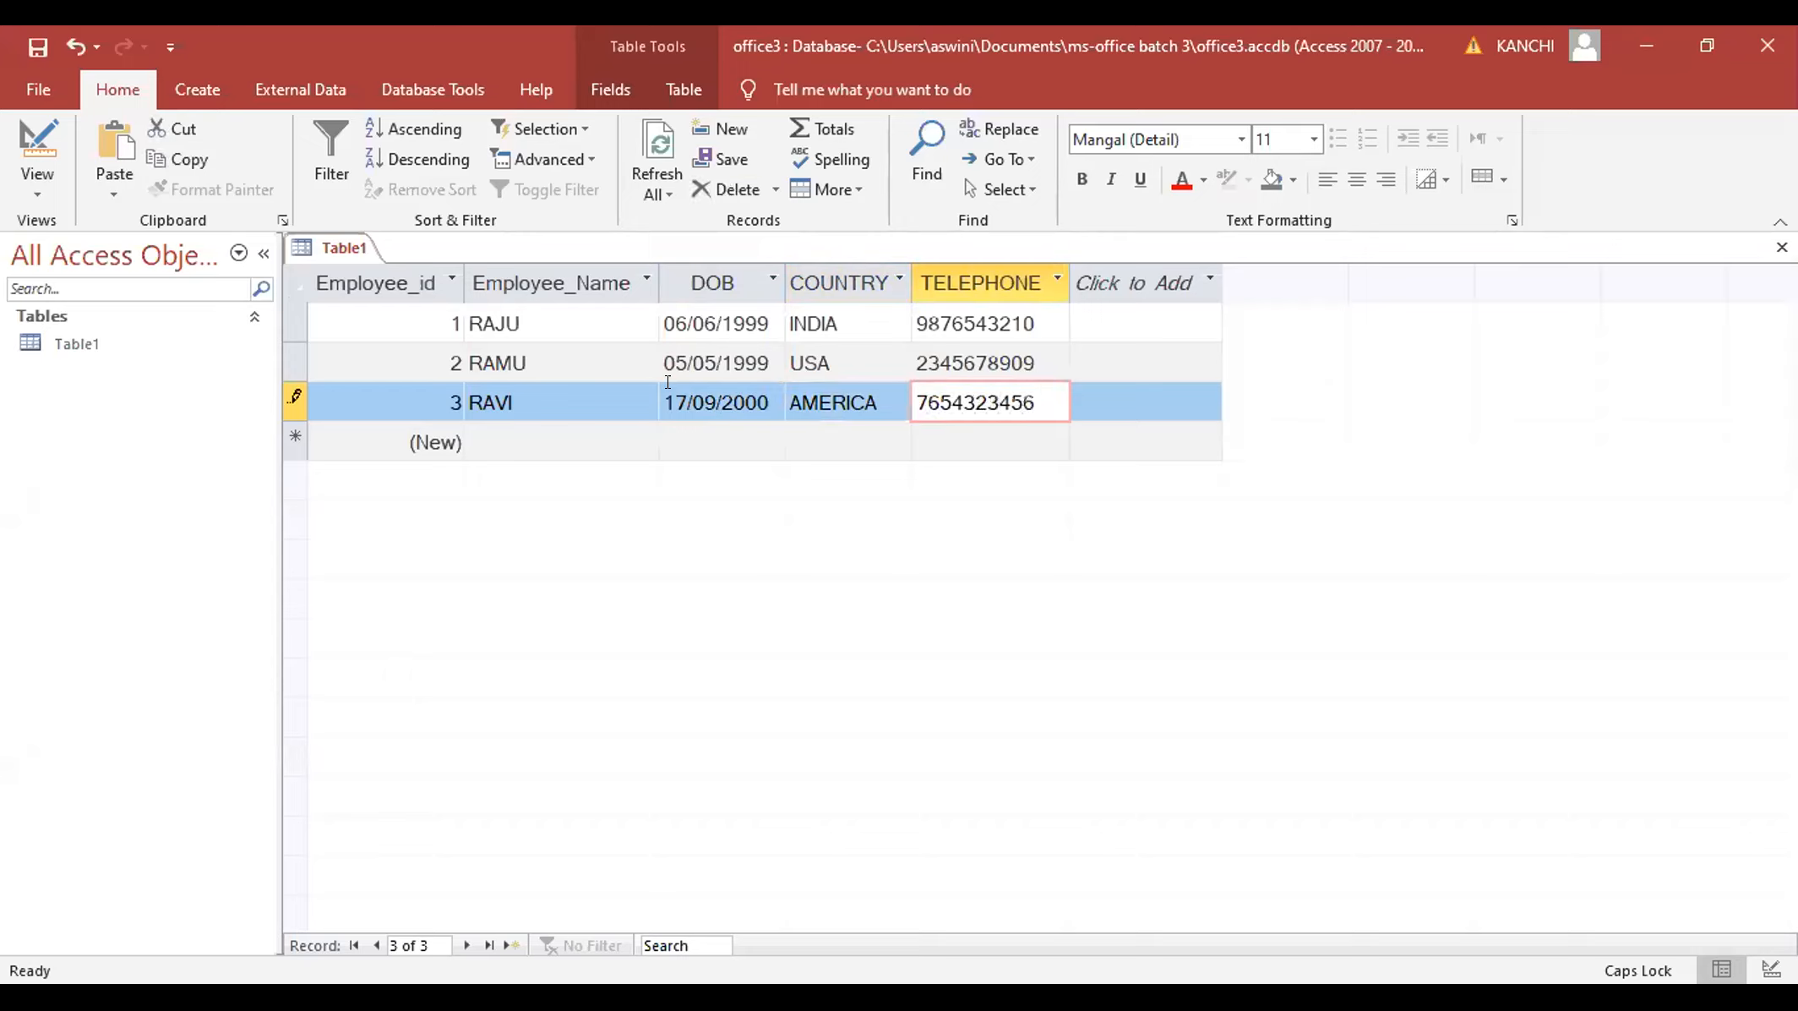
left_click(545, 427)
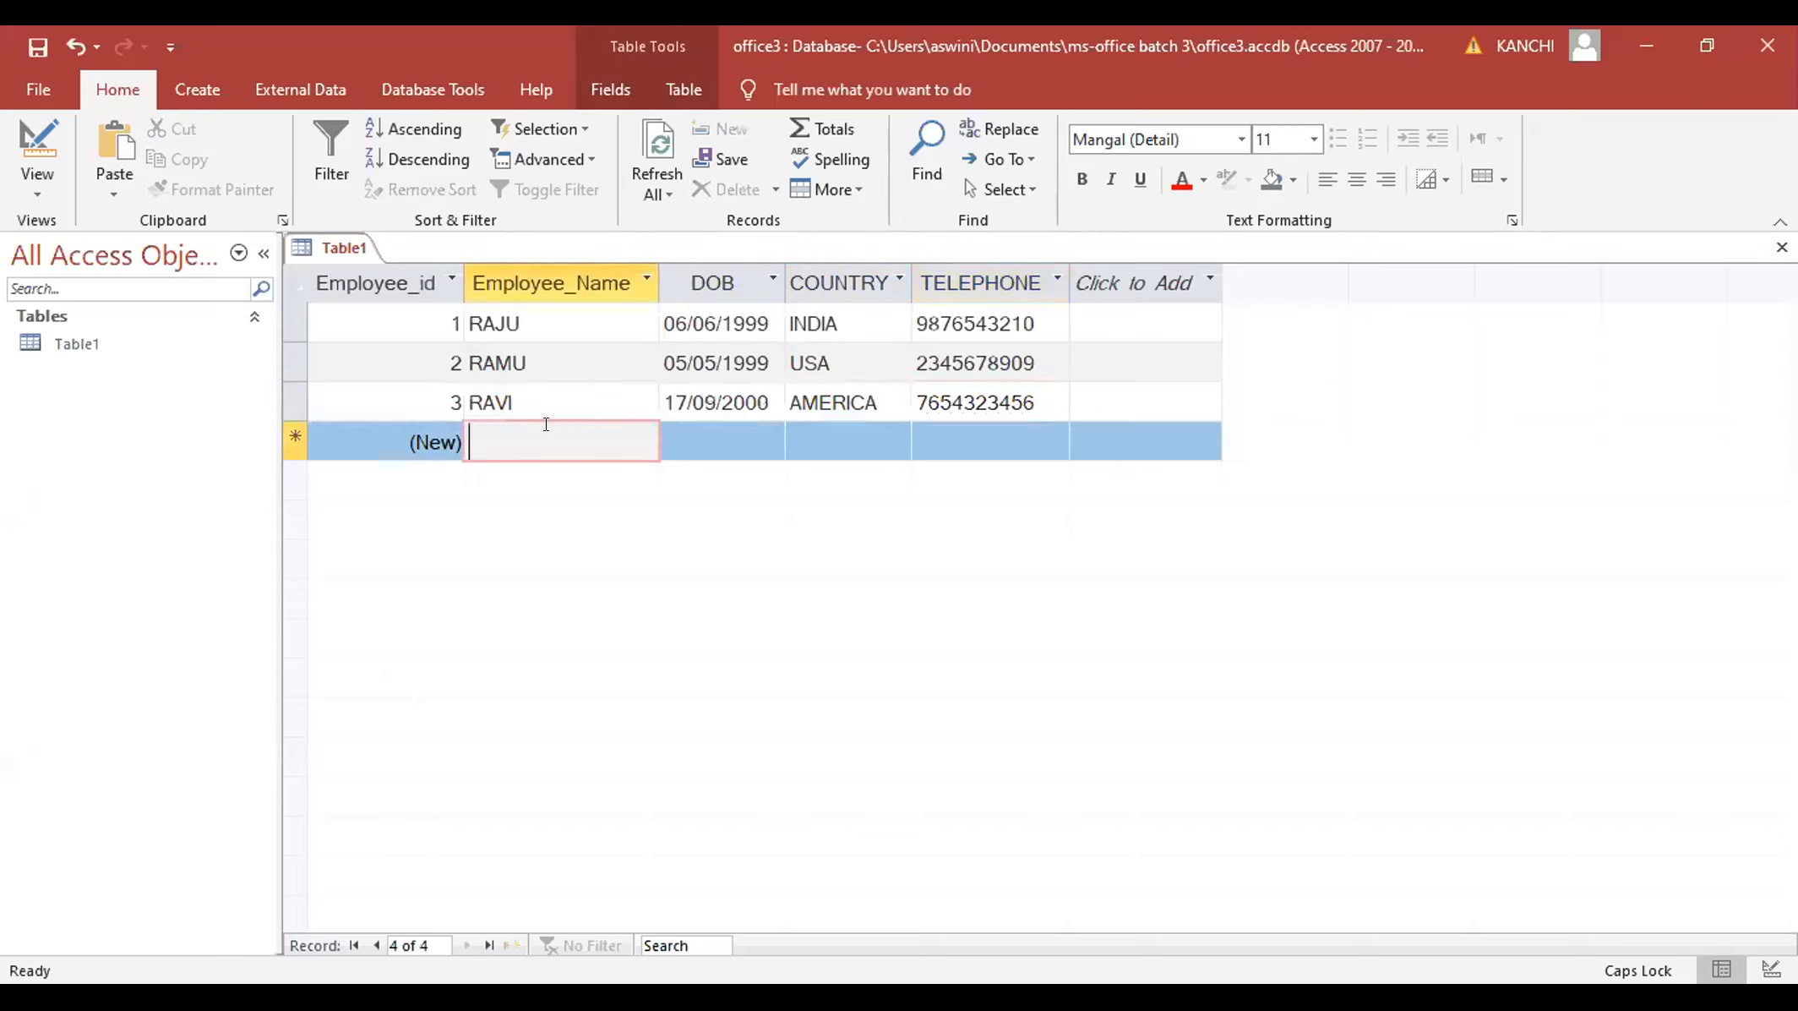
type("ABHI")
key("Tab")
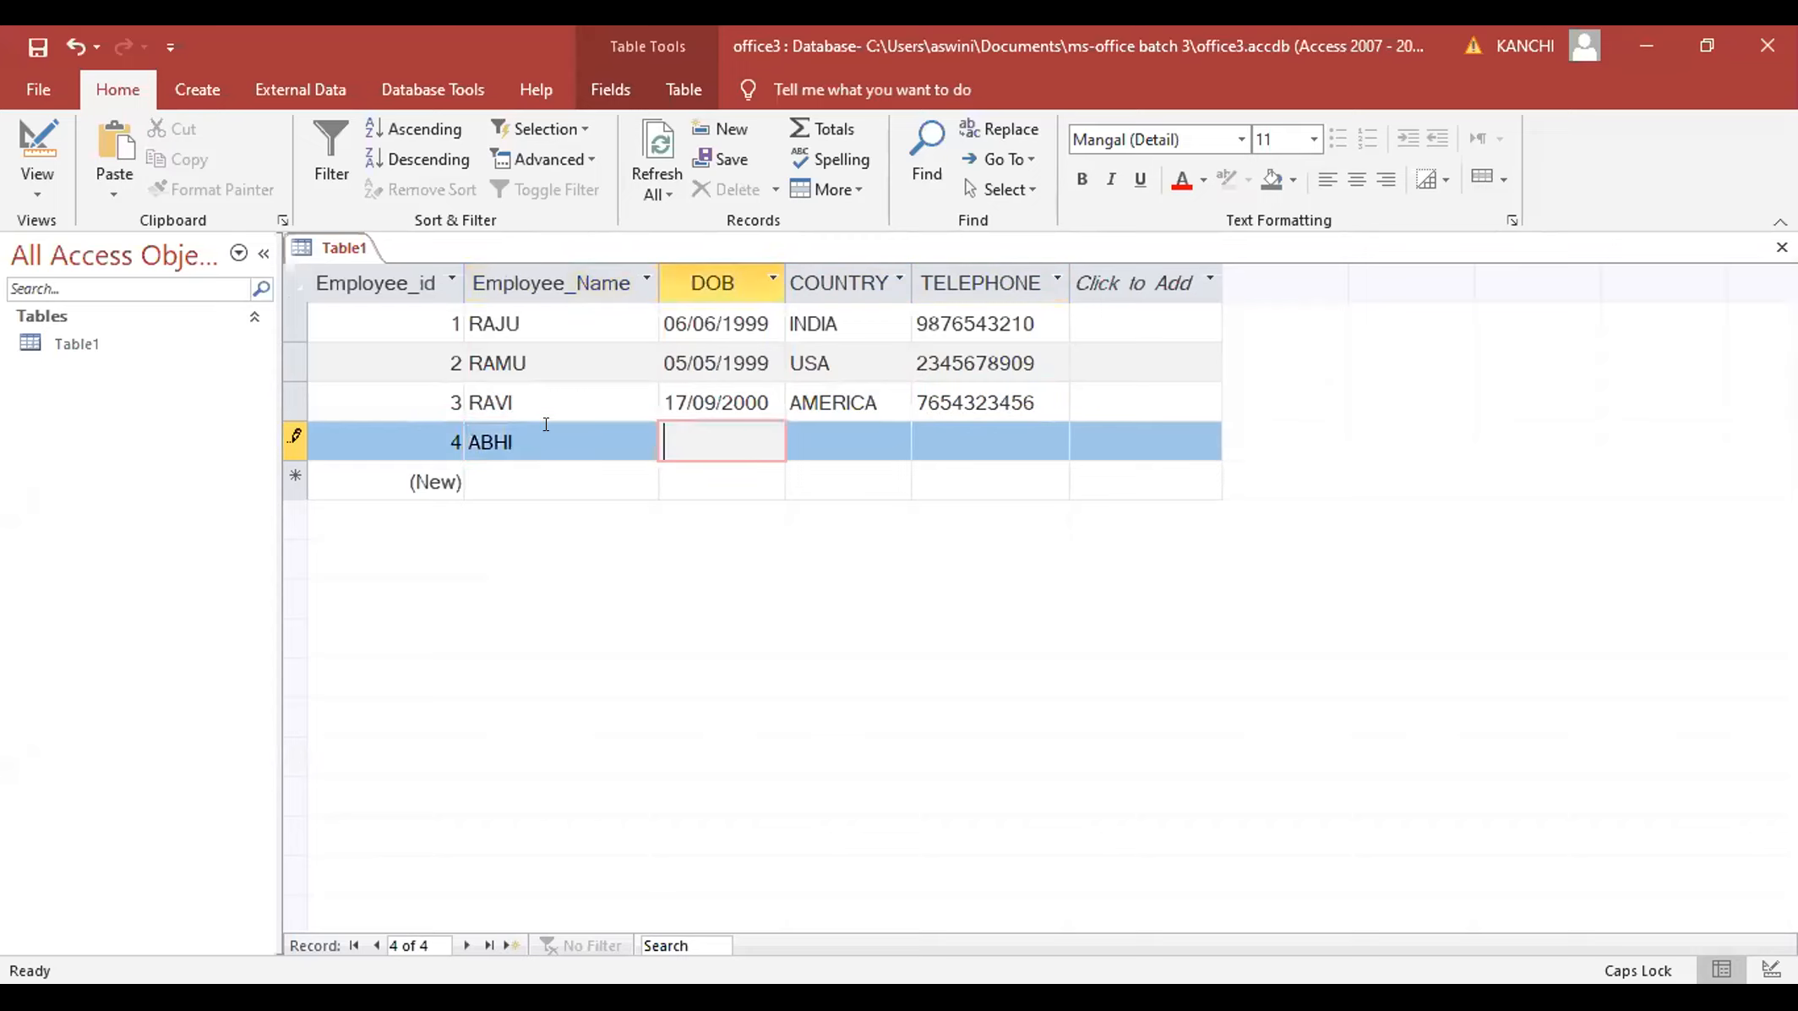
type("03/03/1989")
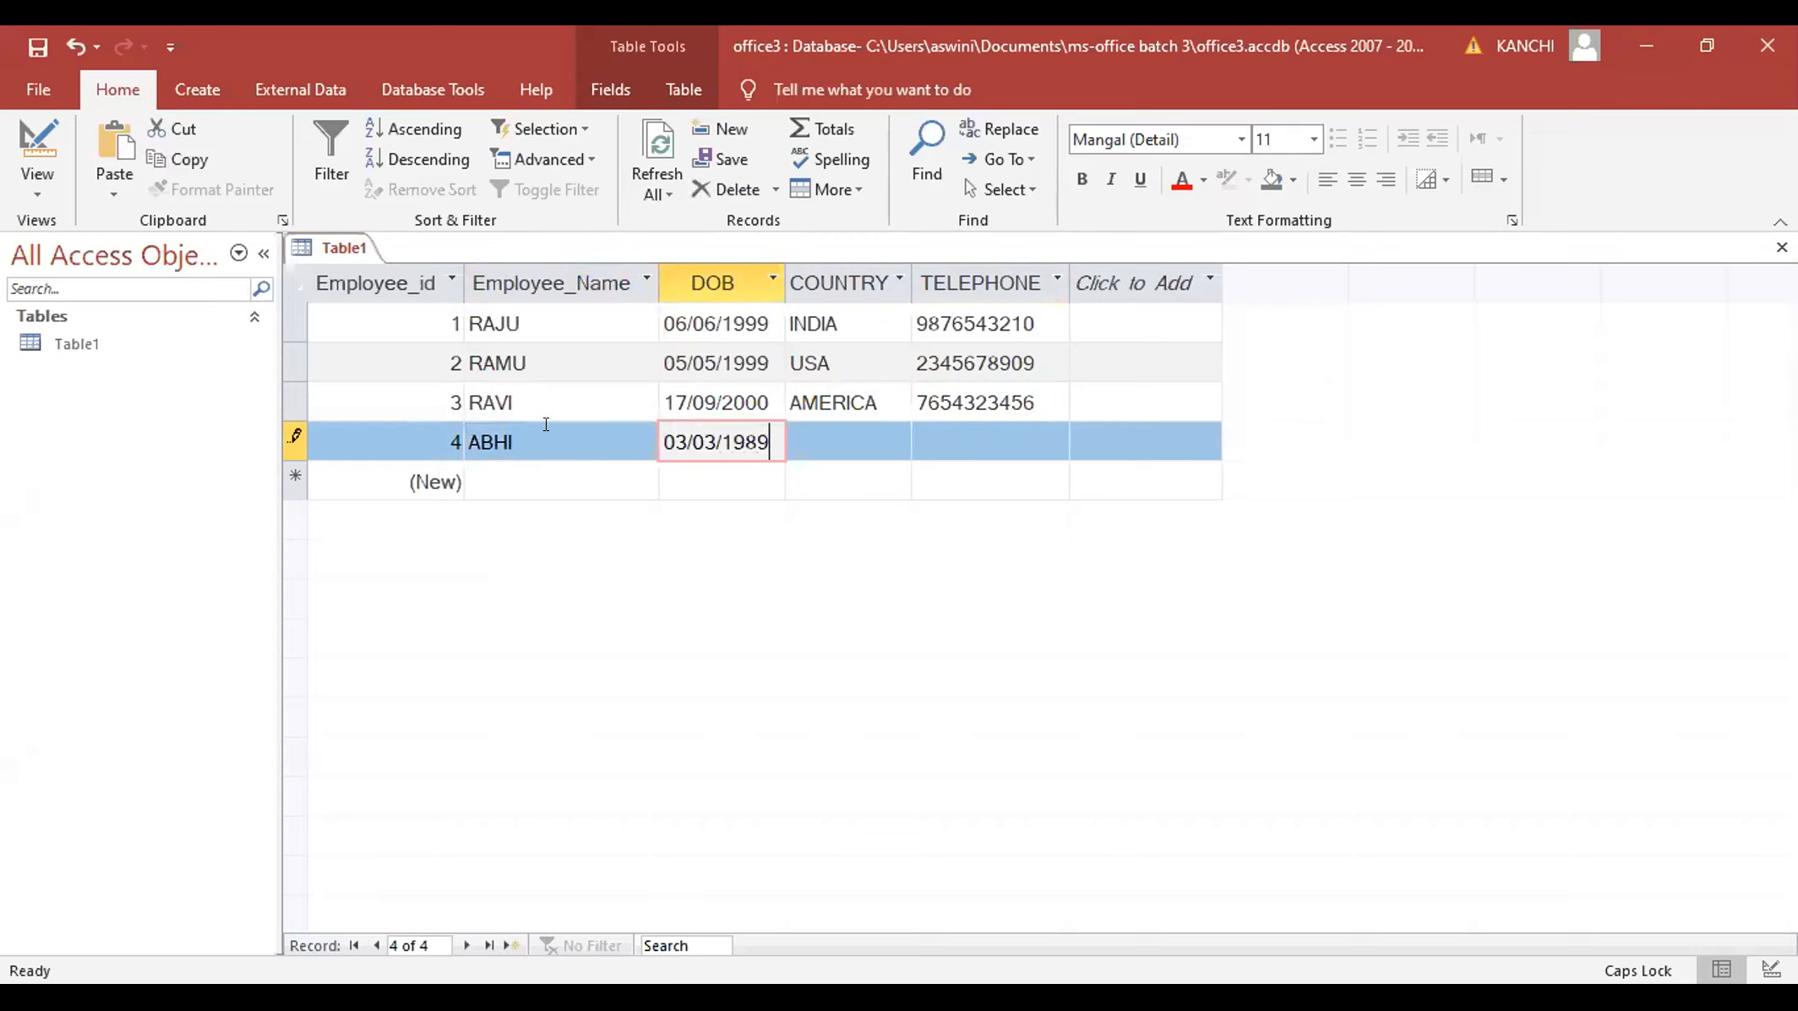
key("Tab")
type("INDIA")
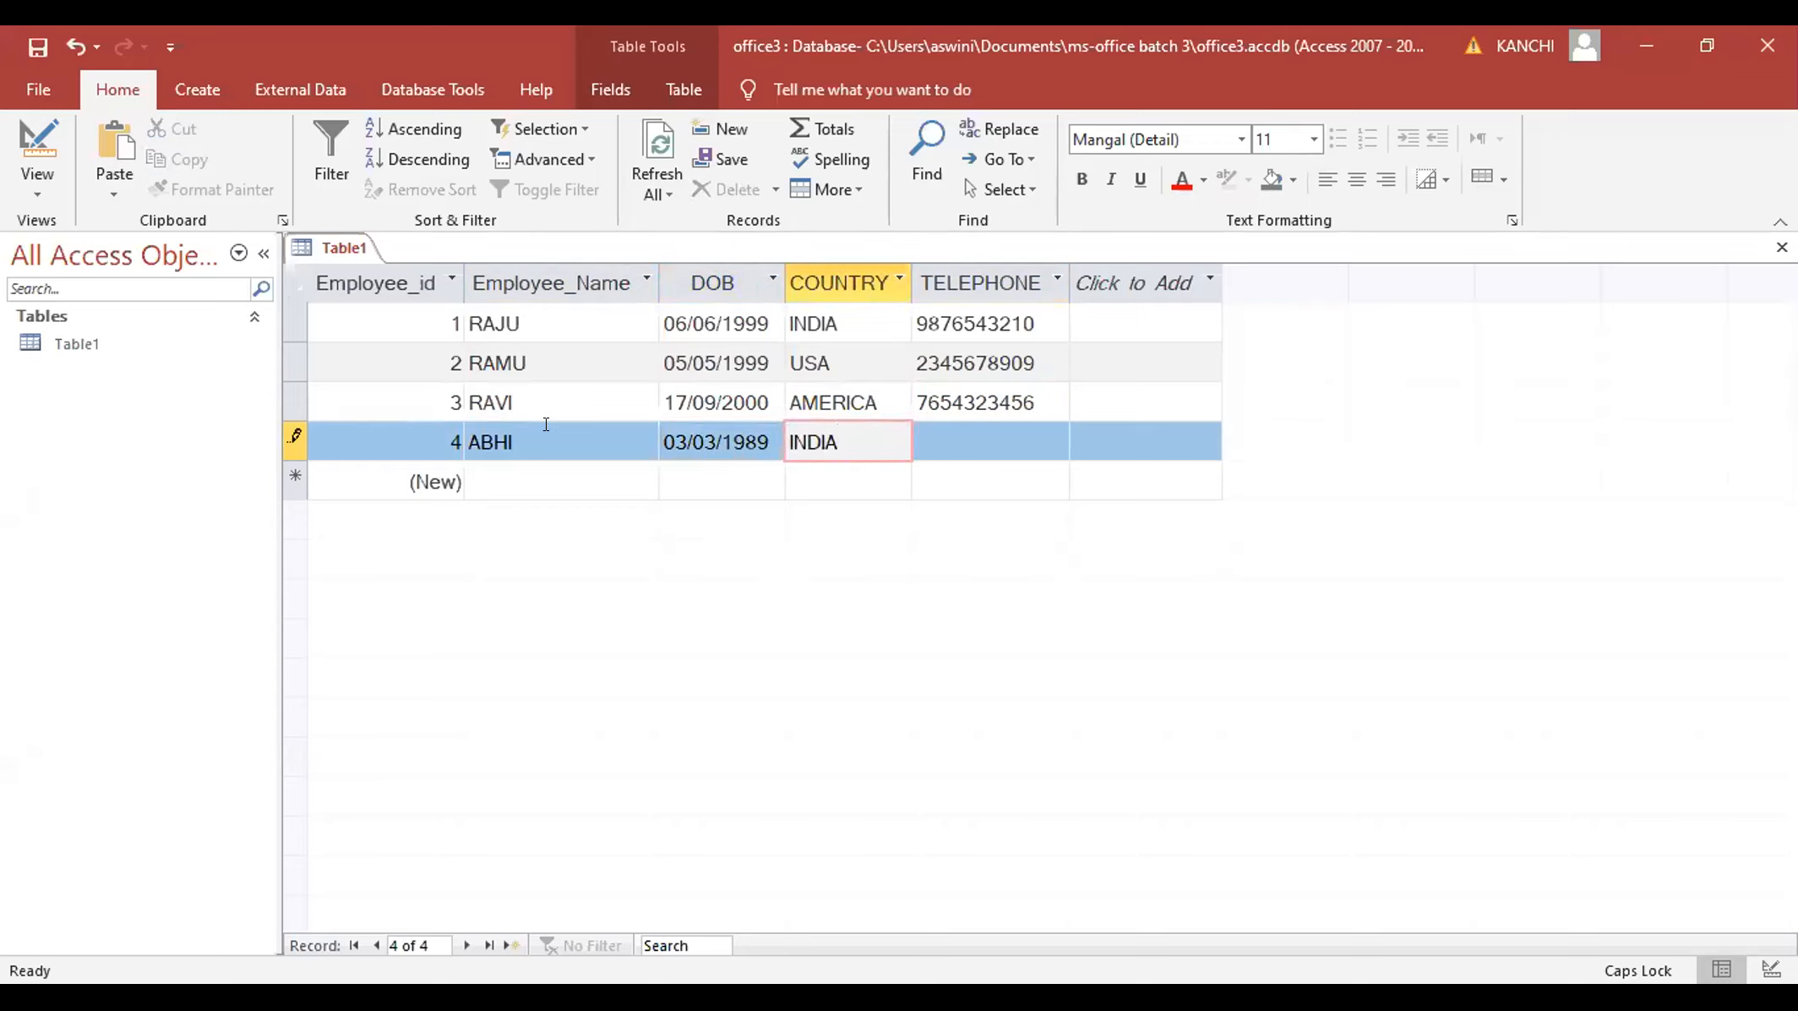
key("Tab")
type("6543456789")
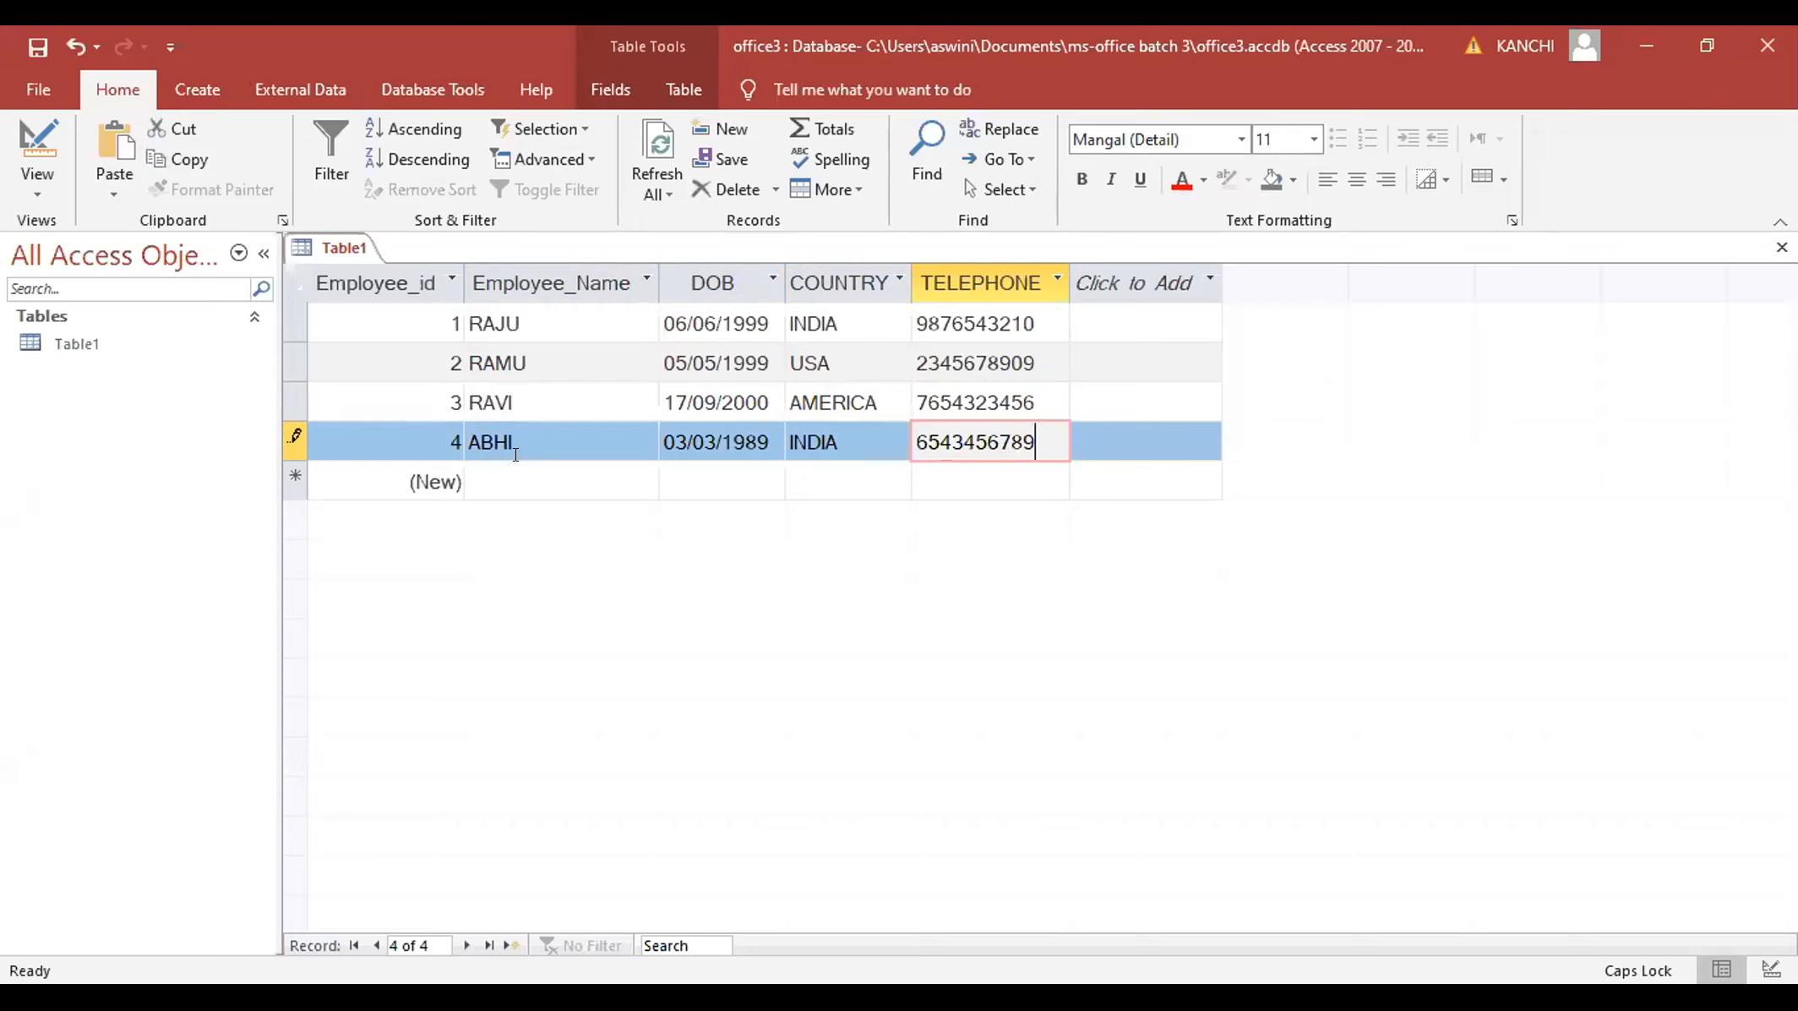
- Add a fifth employee born 01/01/1989 with country AFRICA and a telephone number
left_click(441, 481)
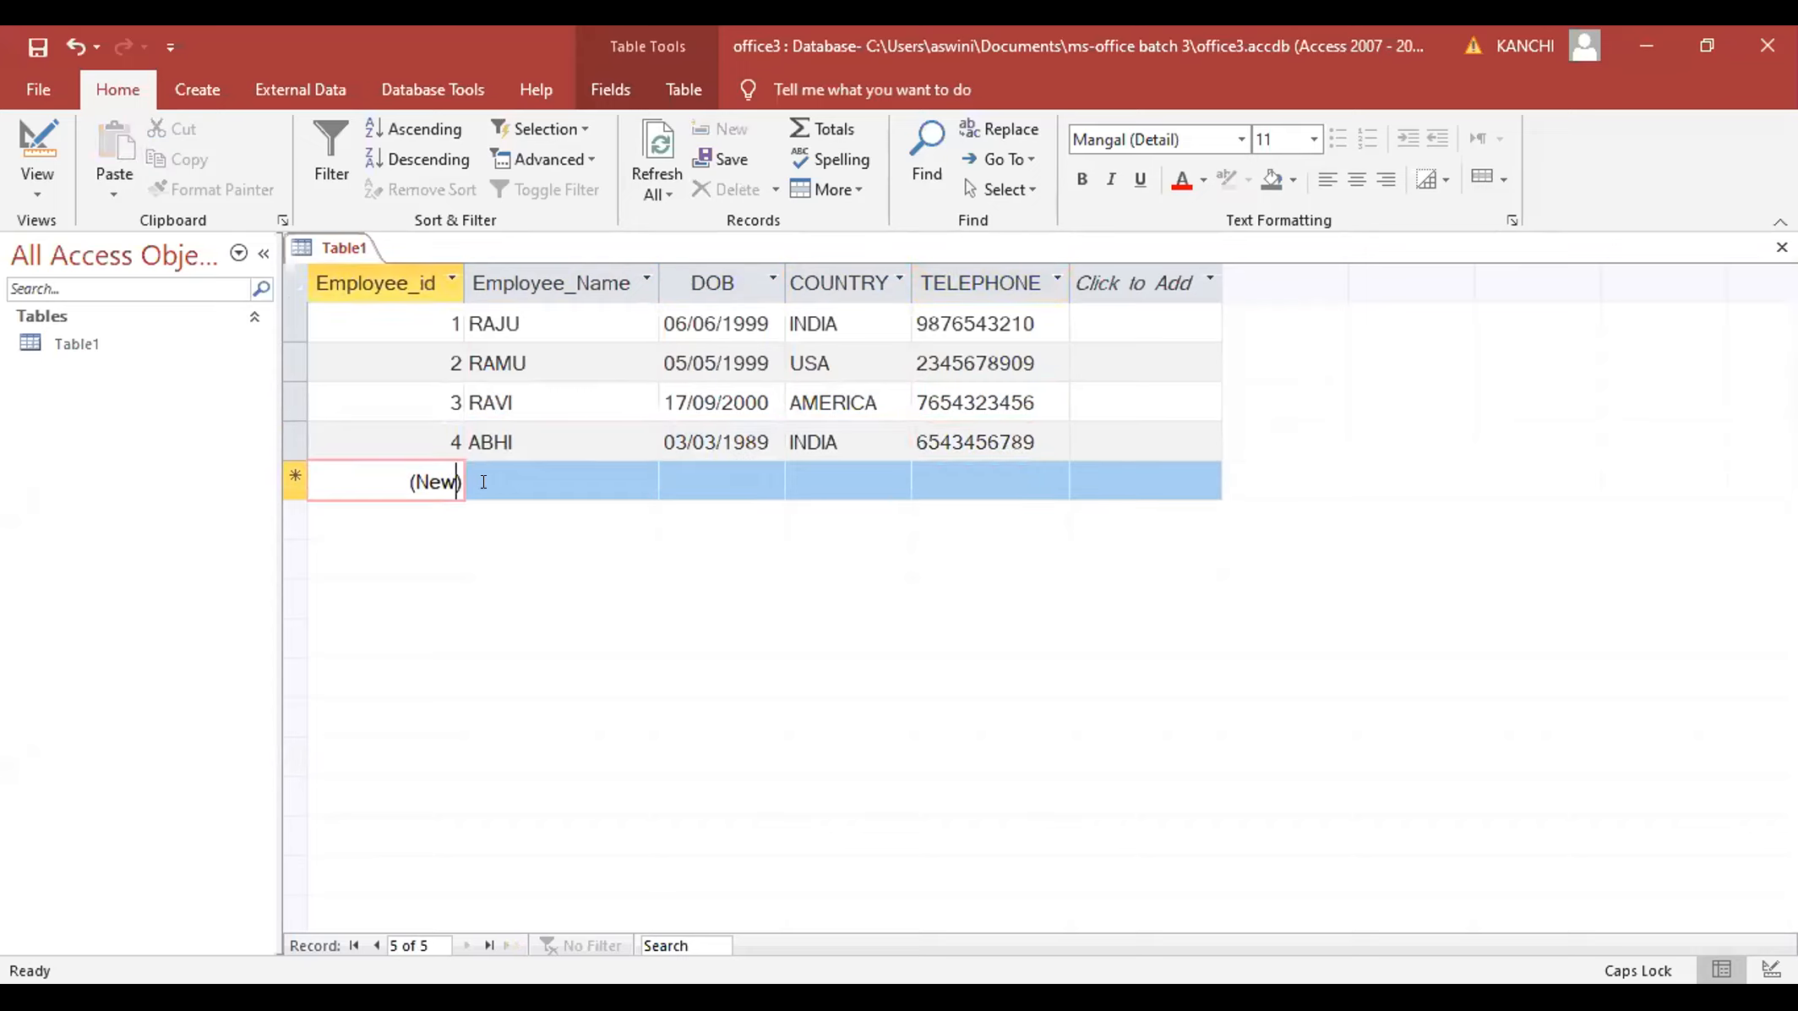
left_click(483, 481)
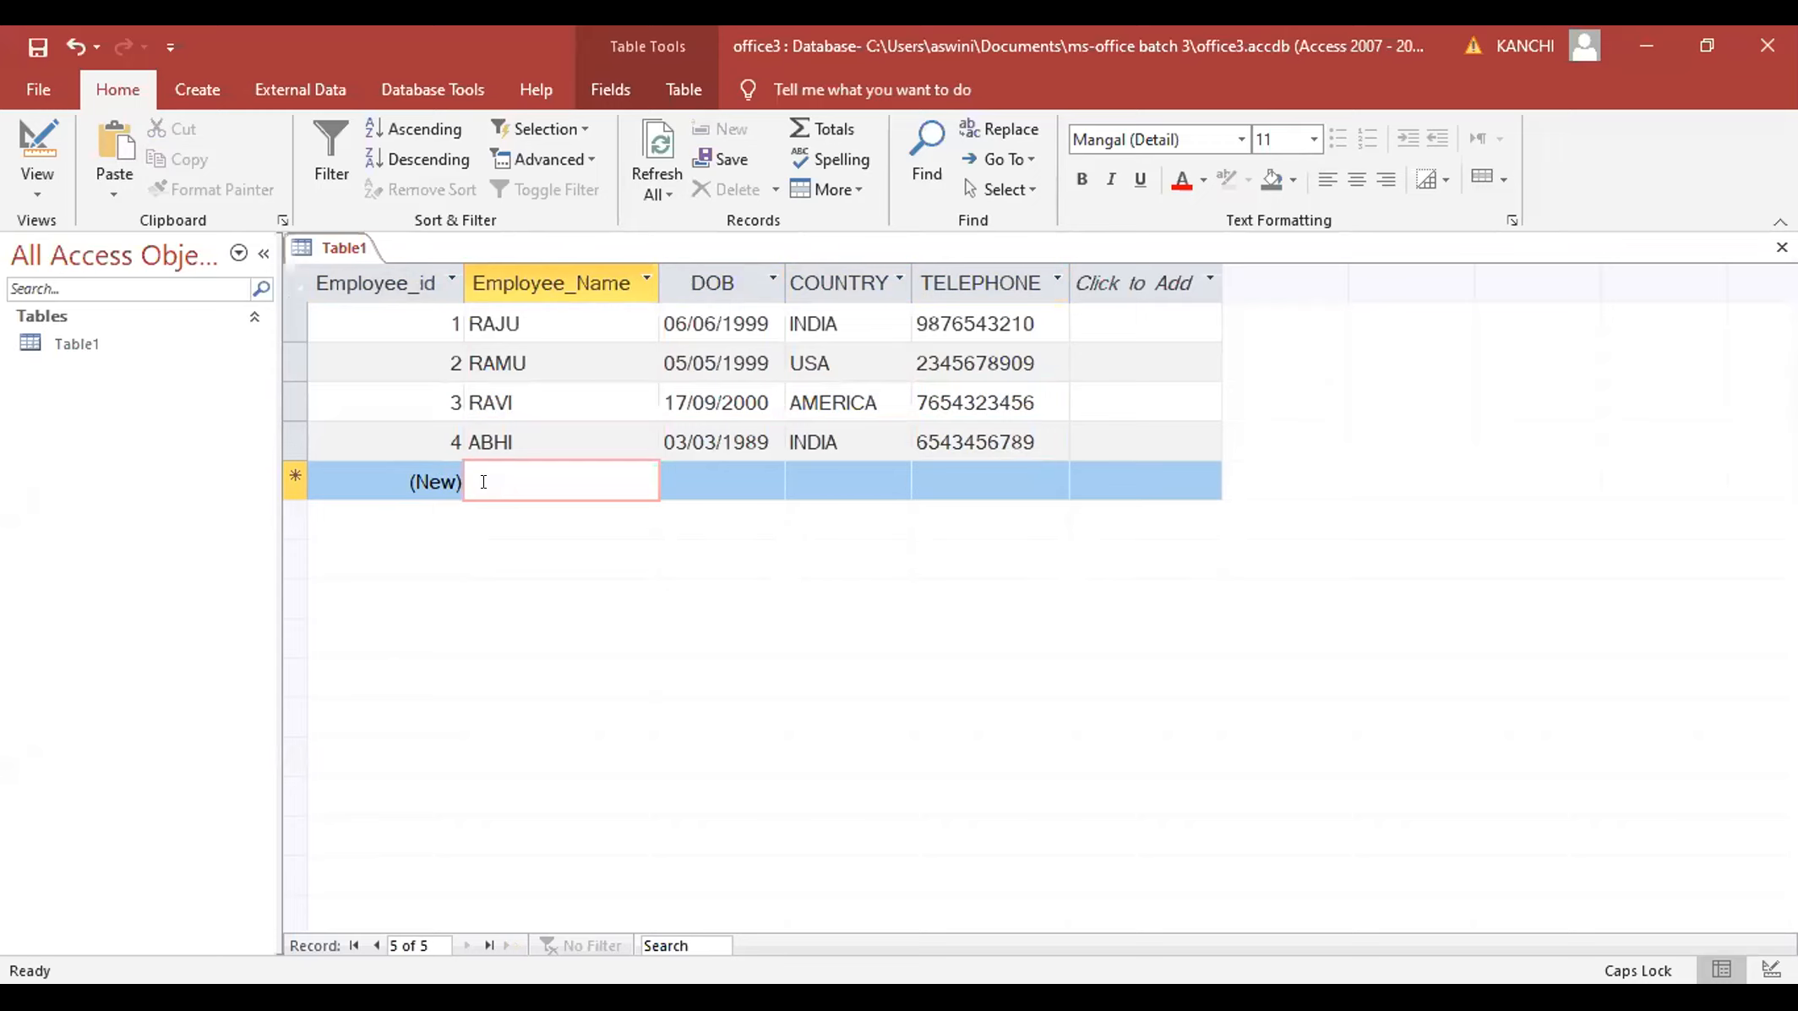
type("SANKAR")
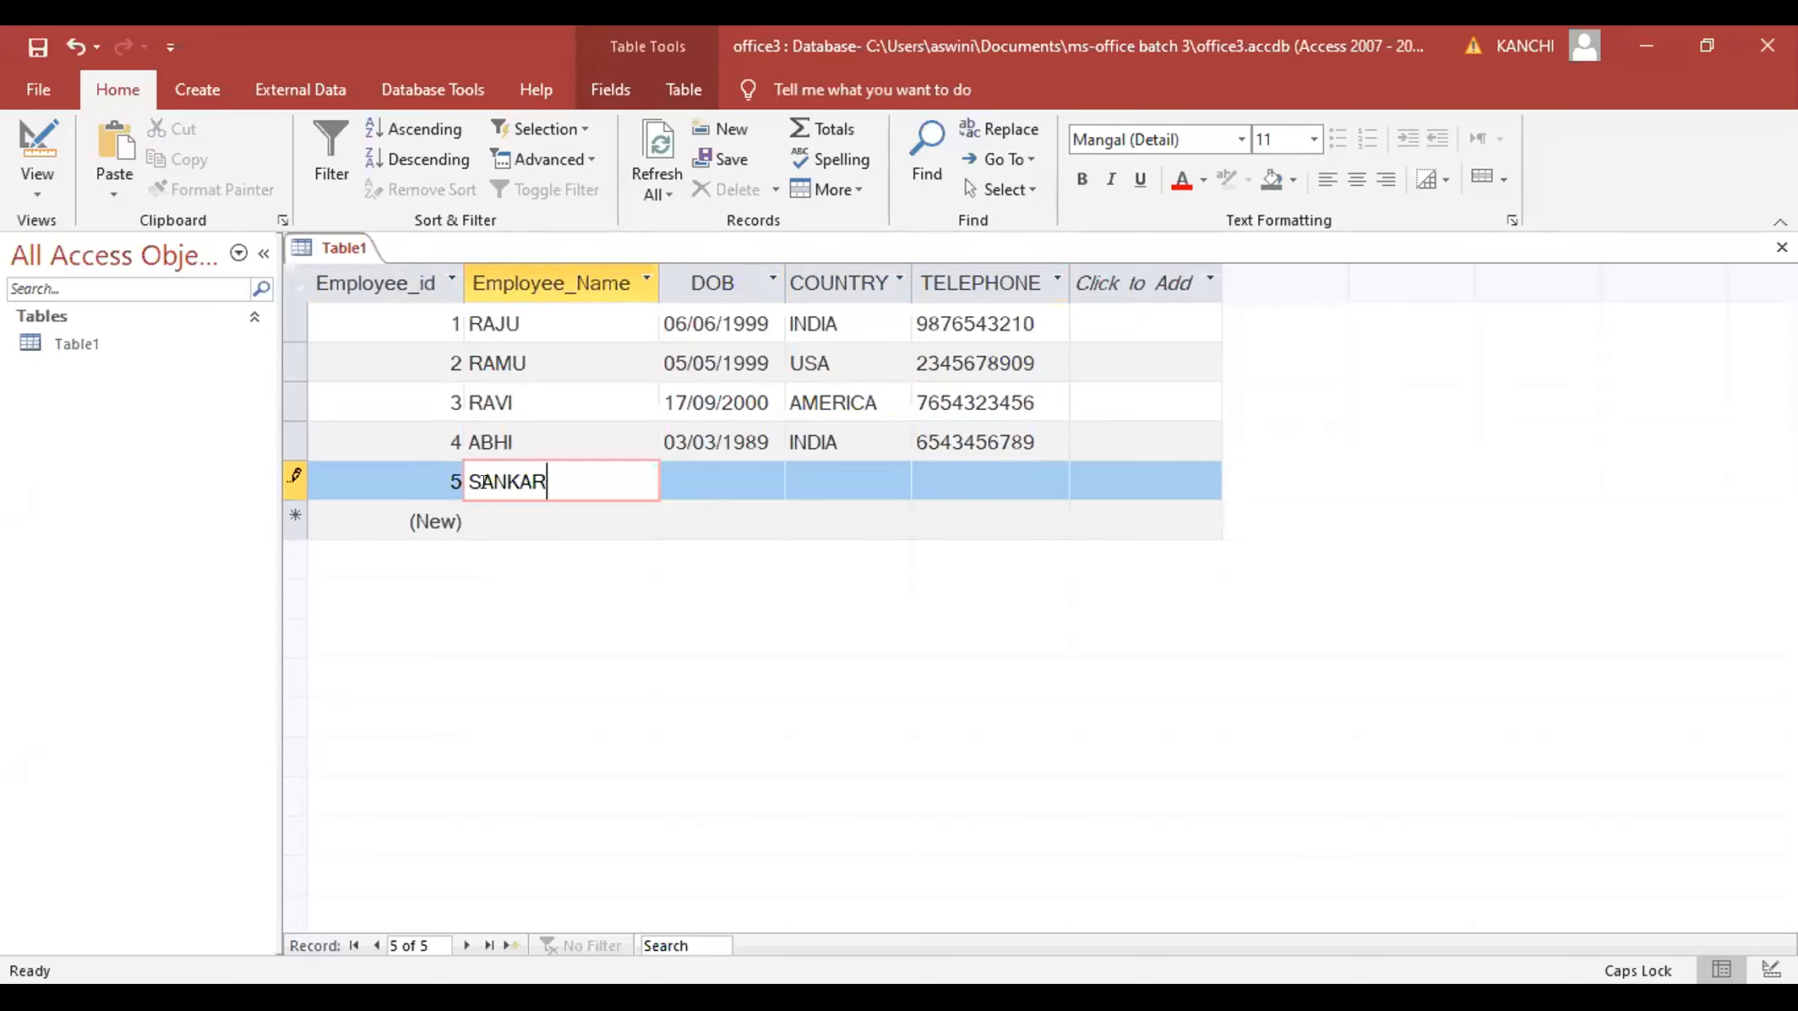
key("Tab")
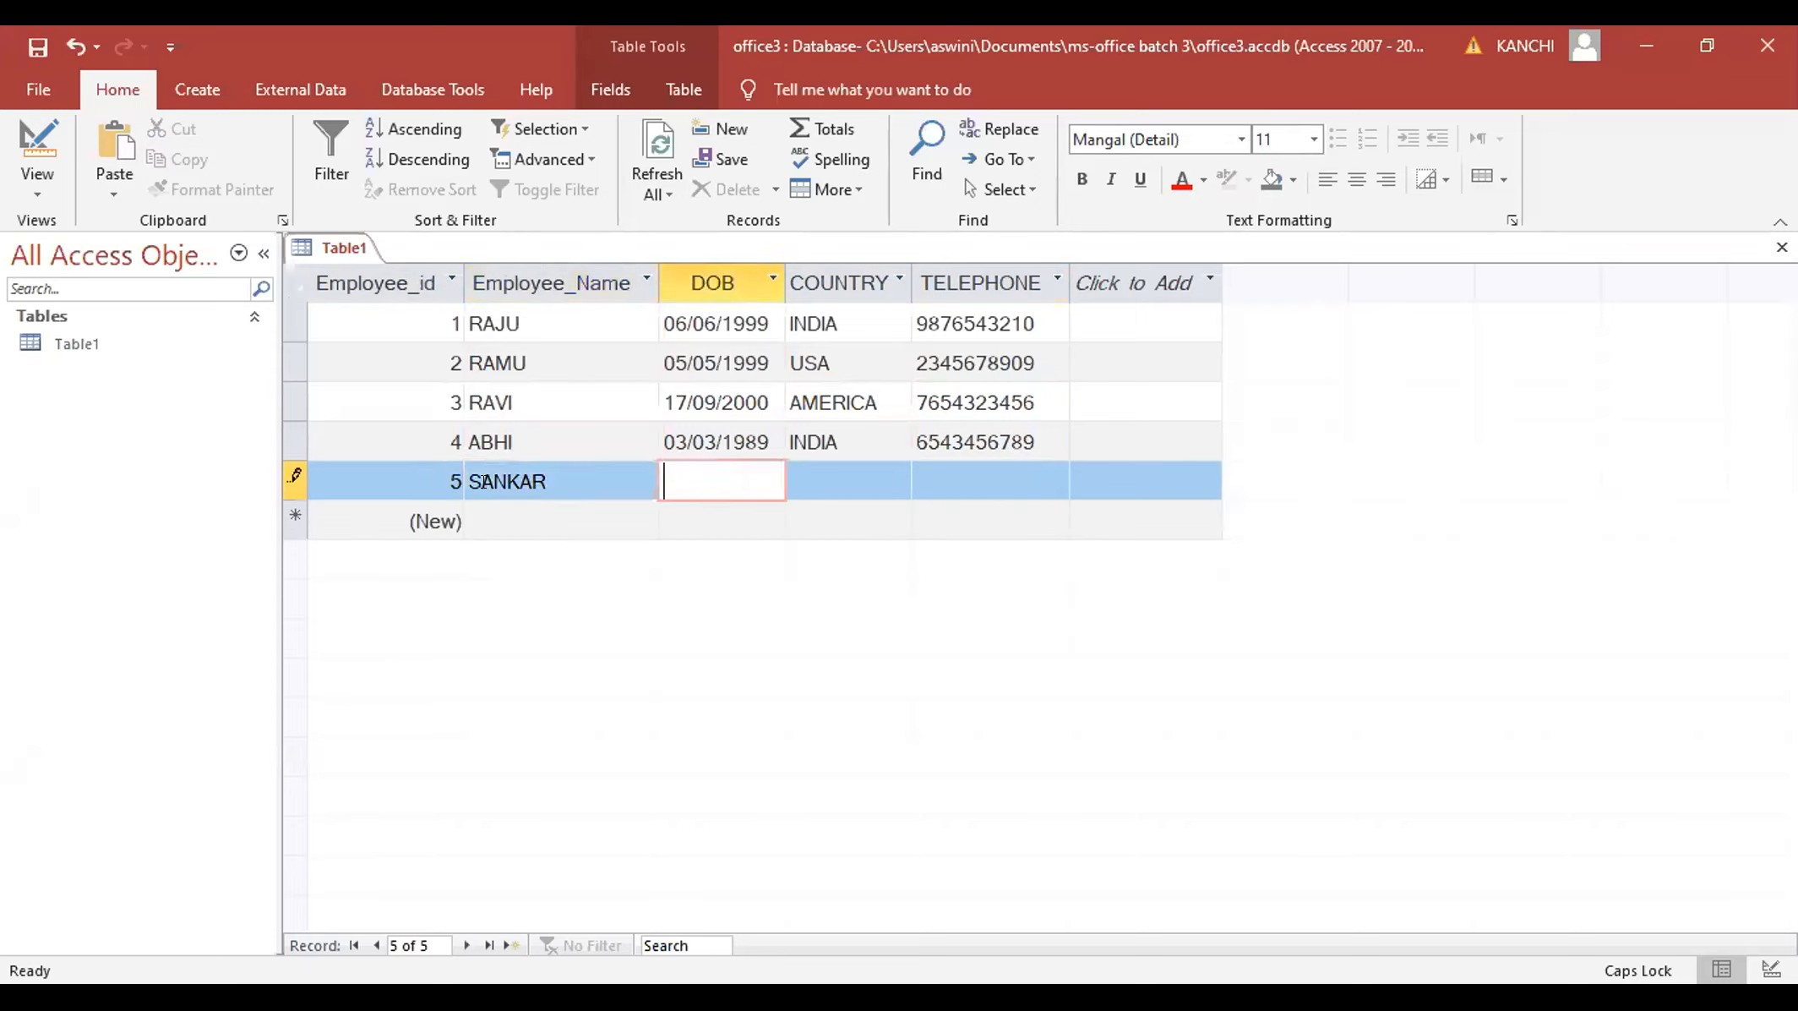
type("01/01/1989")
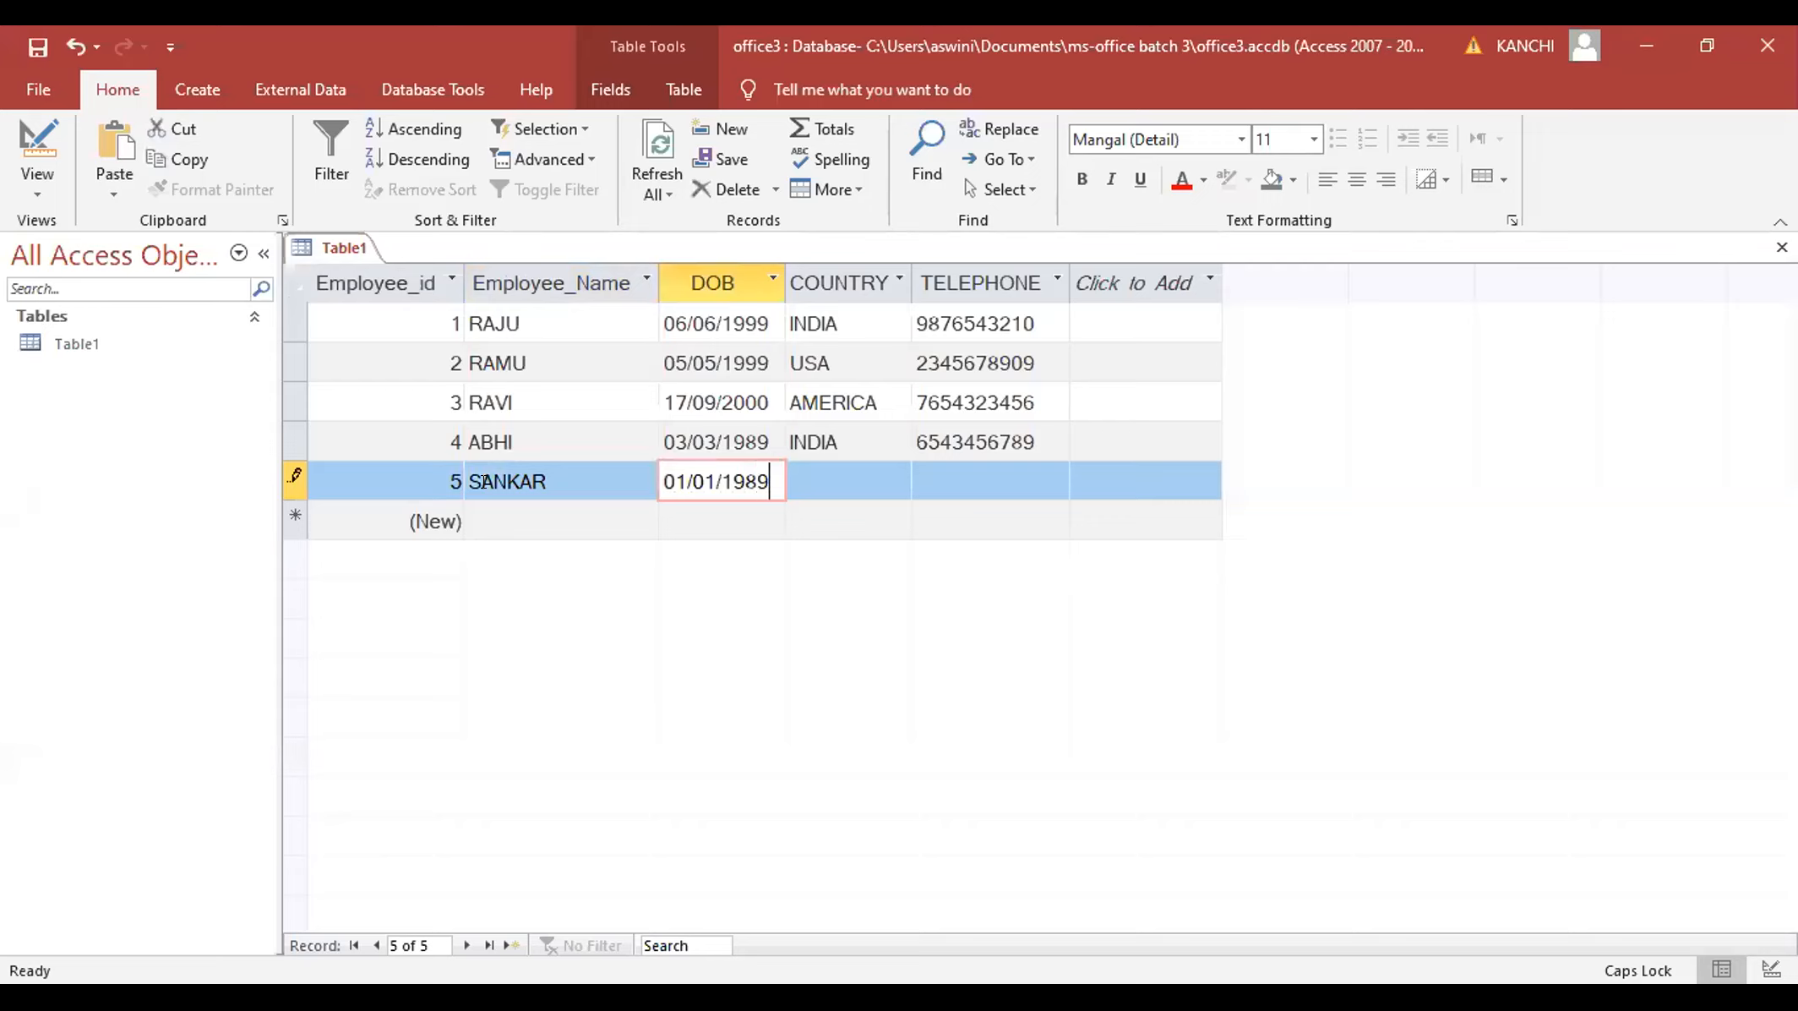
key("Tab")
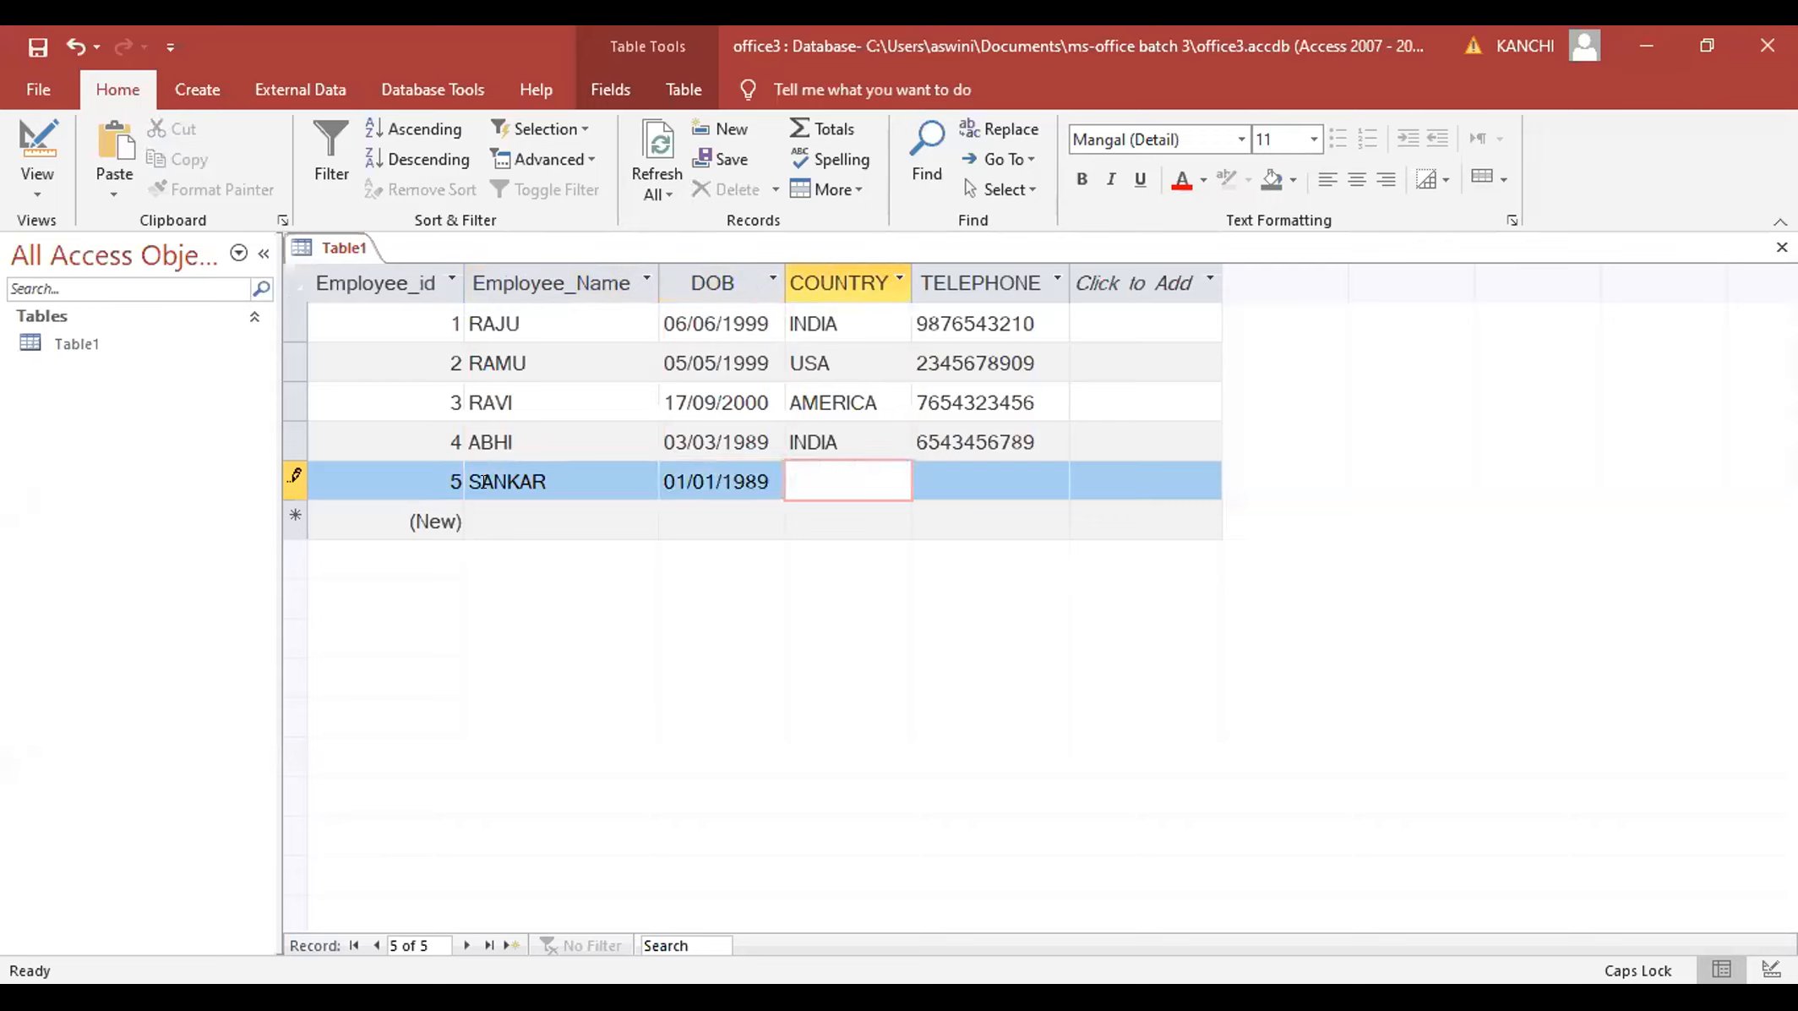
type("AFRICA")
key("Tab")
type("9876545678")
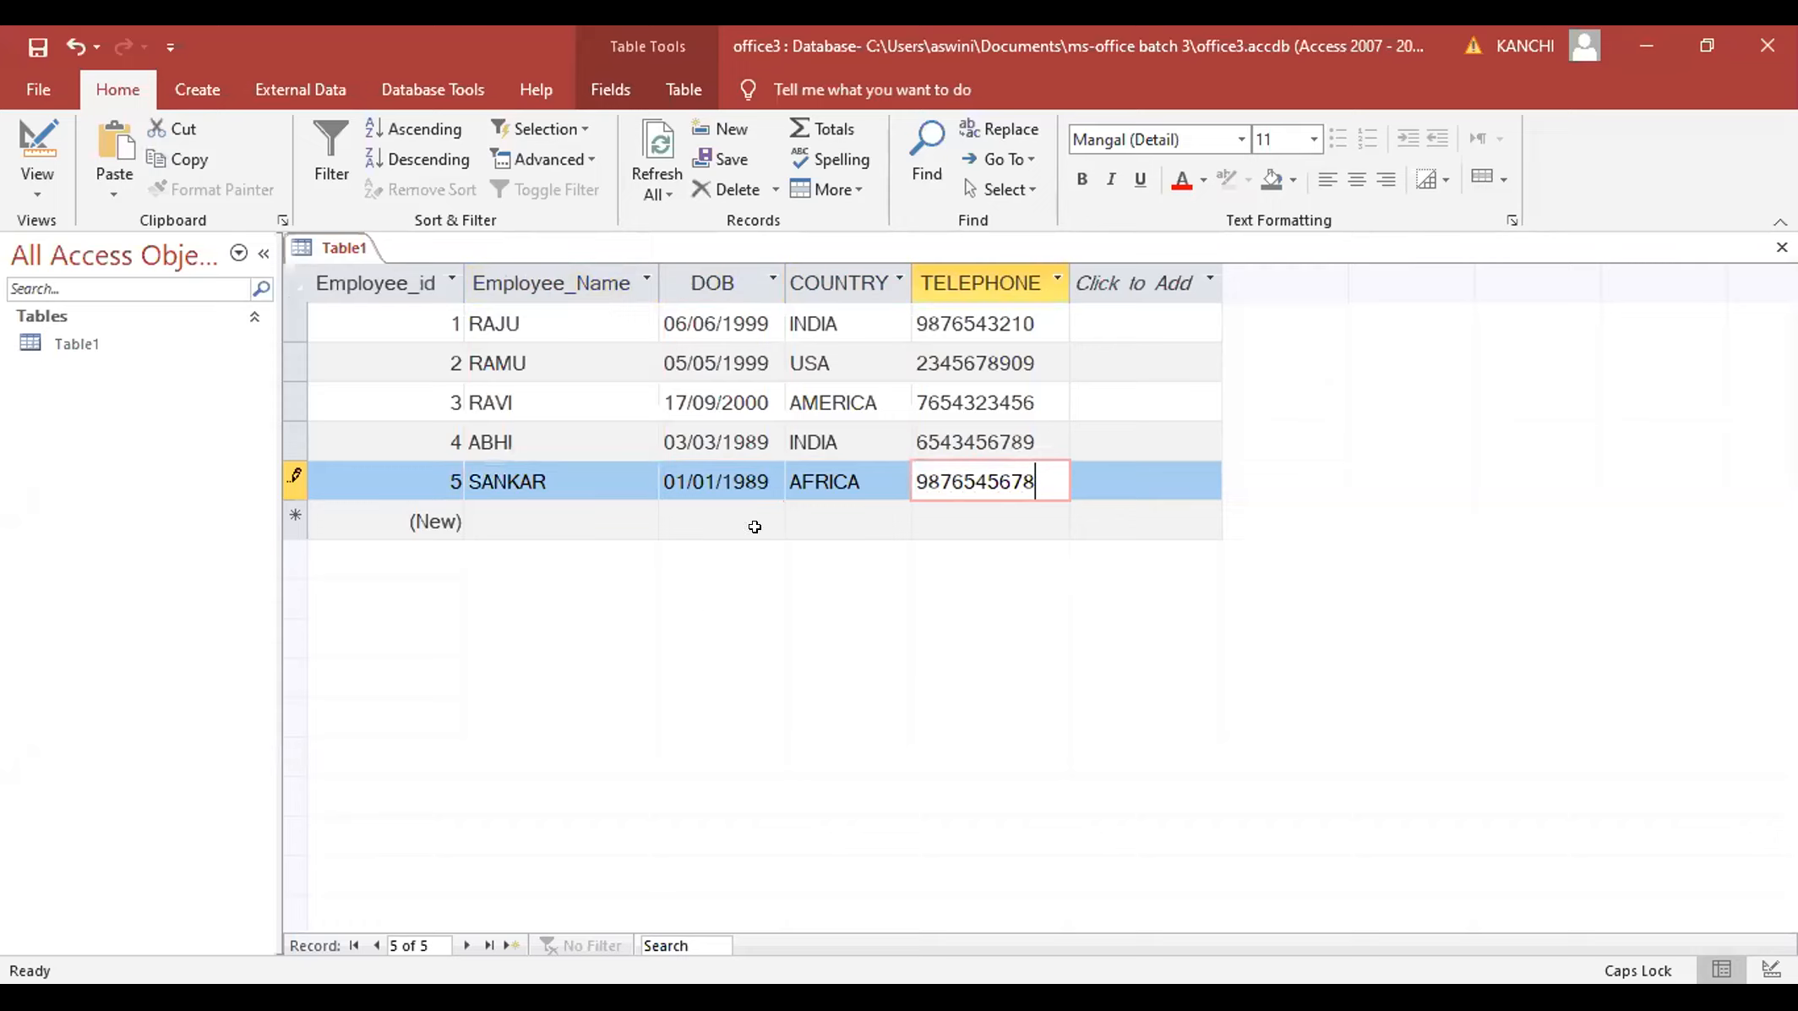
left_click(839, 321)
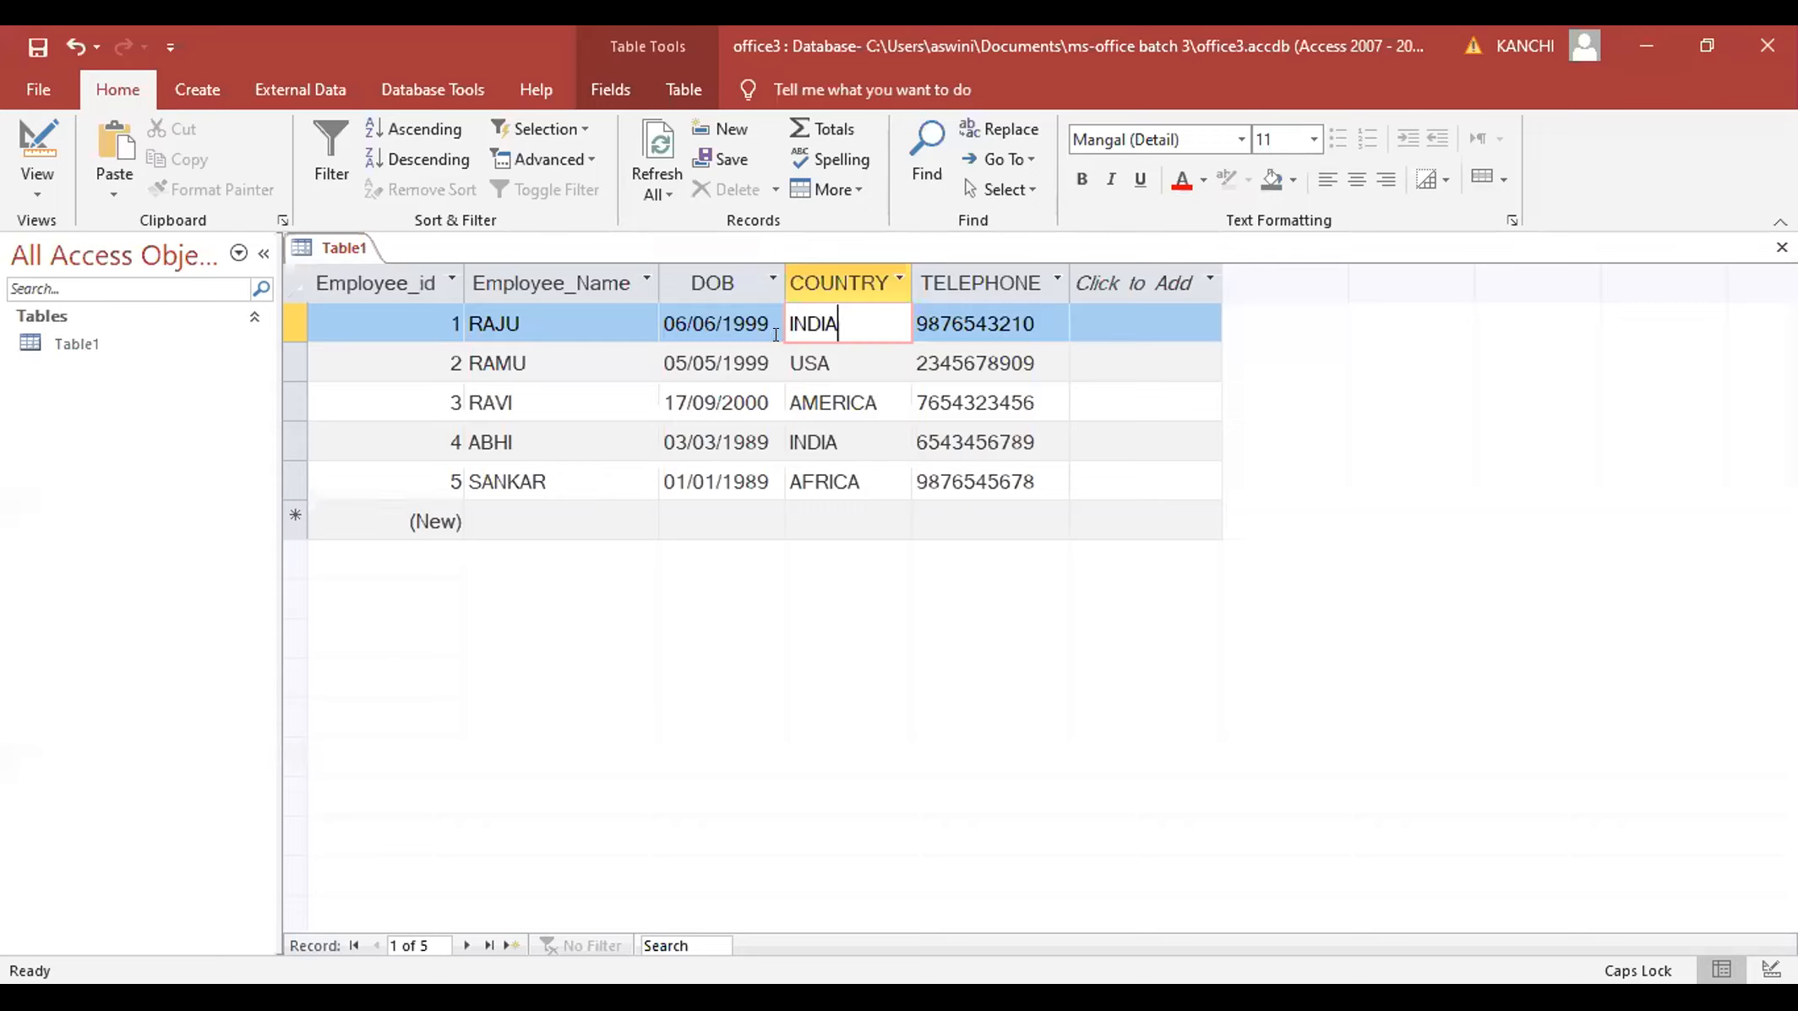
left_click(23, 186)
- In Design view, set COUNTRY's Default Value to INDIA, then save and return to Datasheet view
left_click(89, 288)
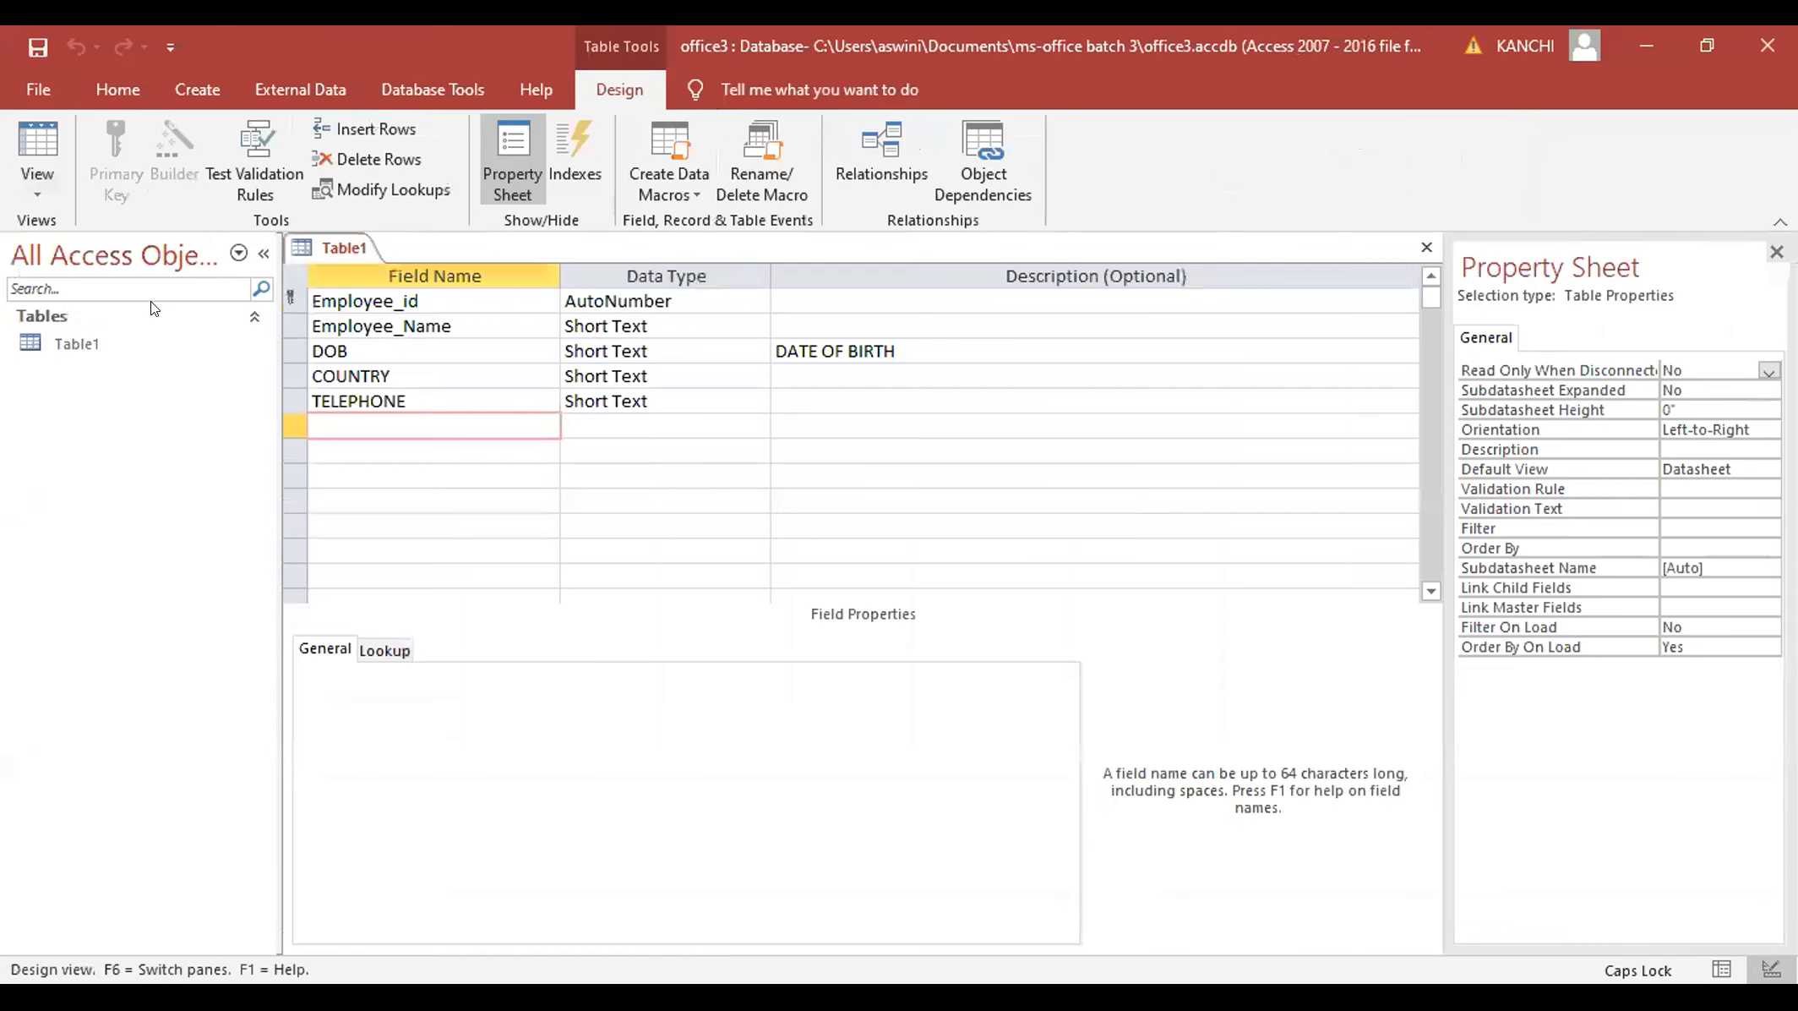
left_click(668, 374)
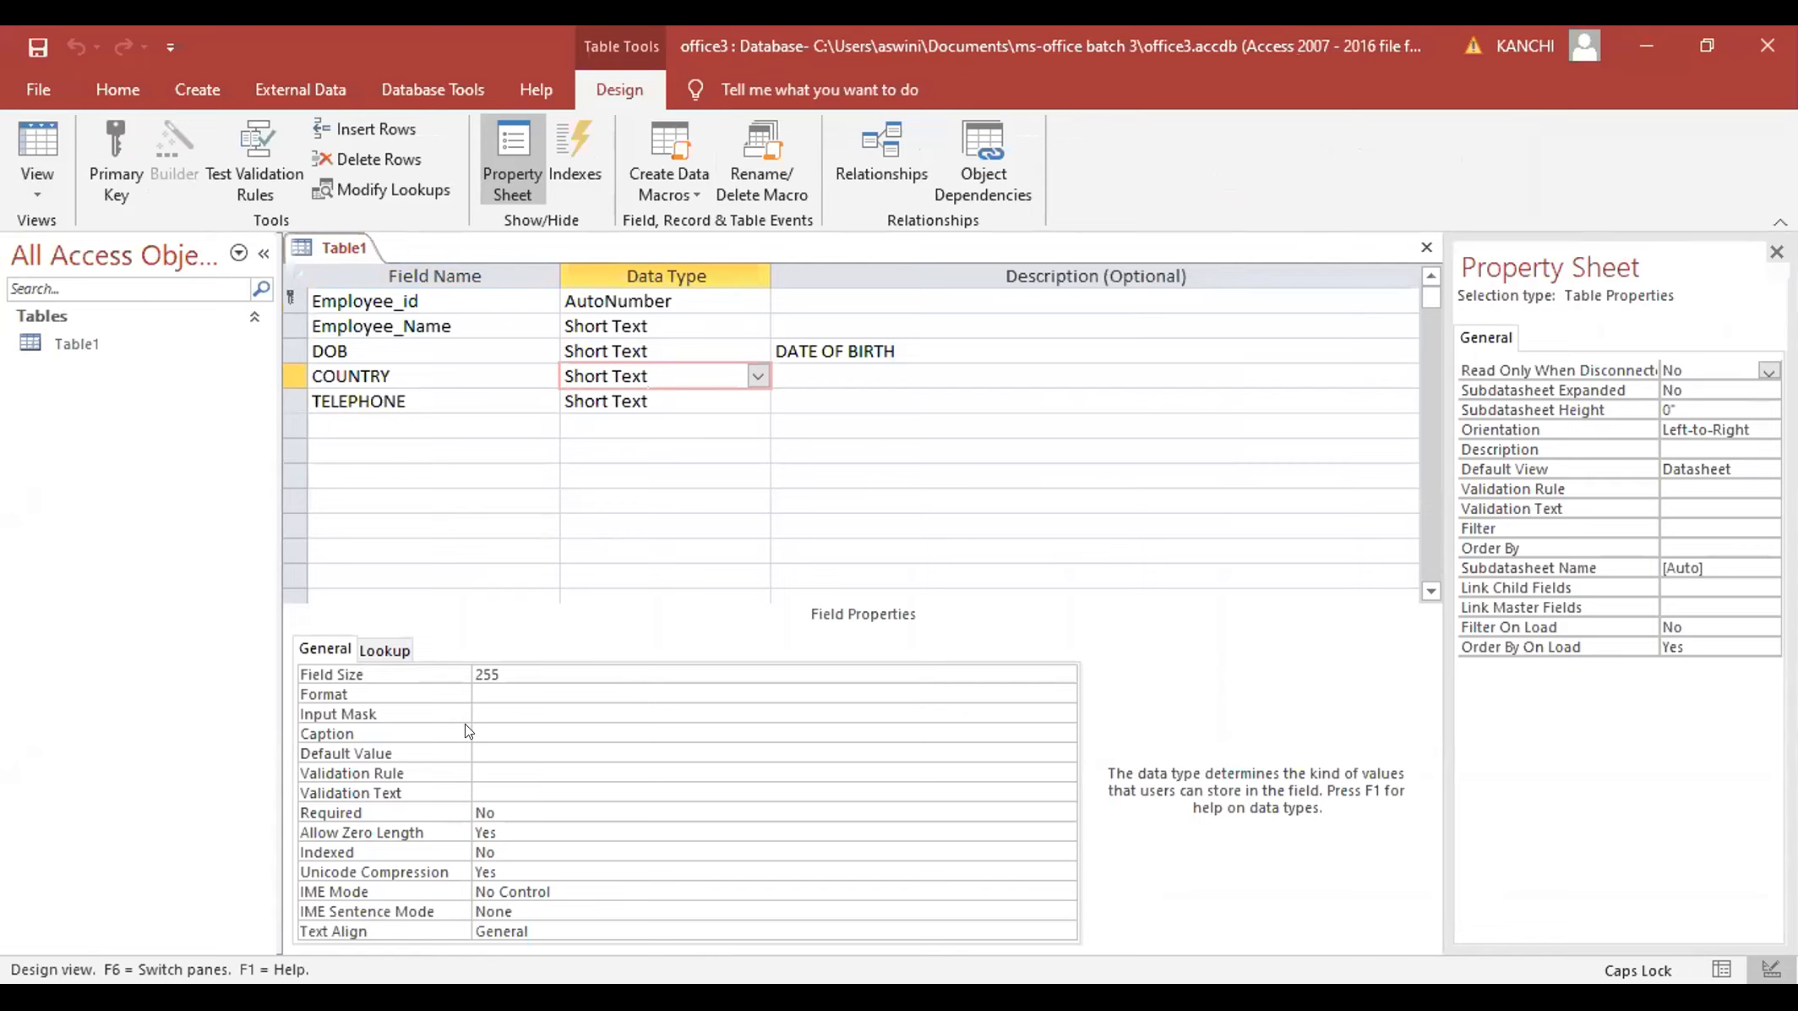
left_click(480, 743)
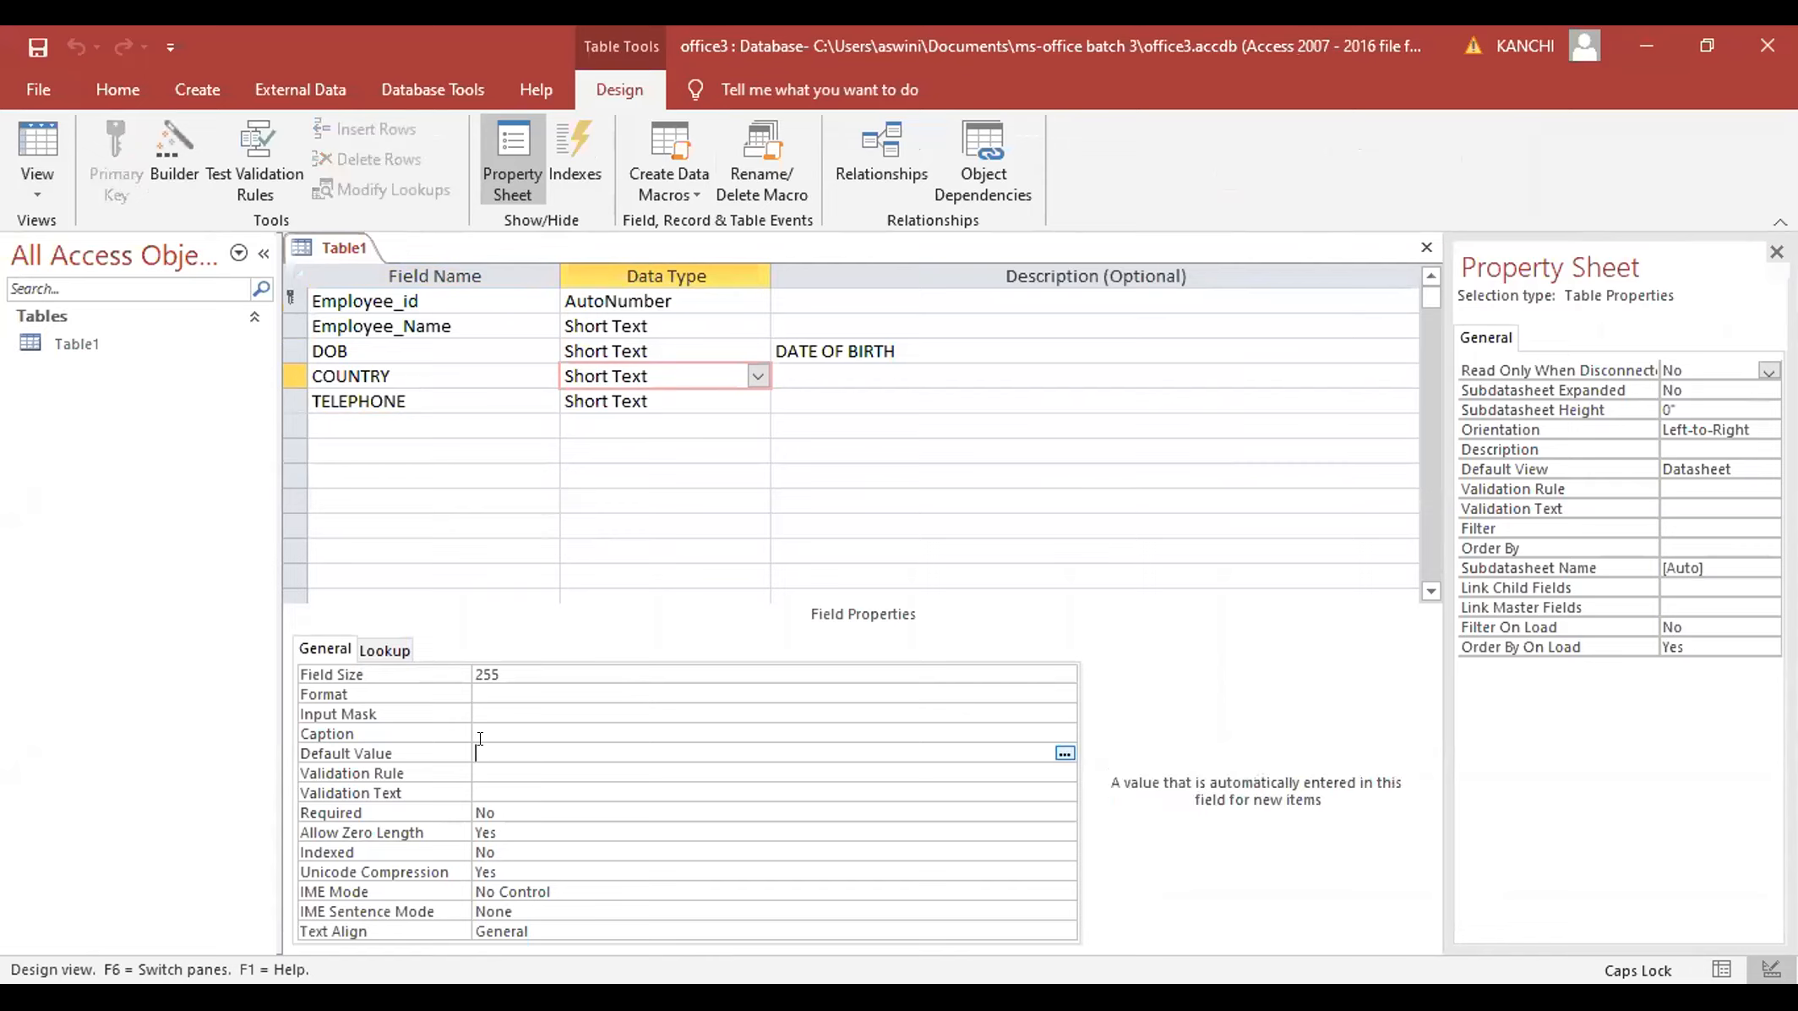
type("INDIA")
left_click(40, 189)
left_click(91, 243)
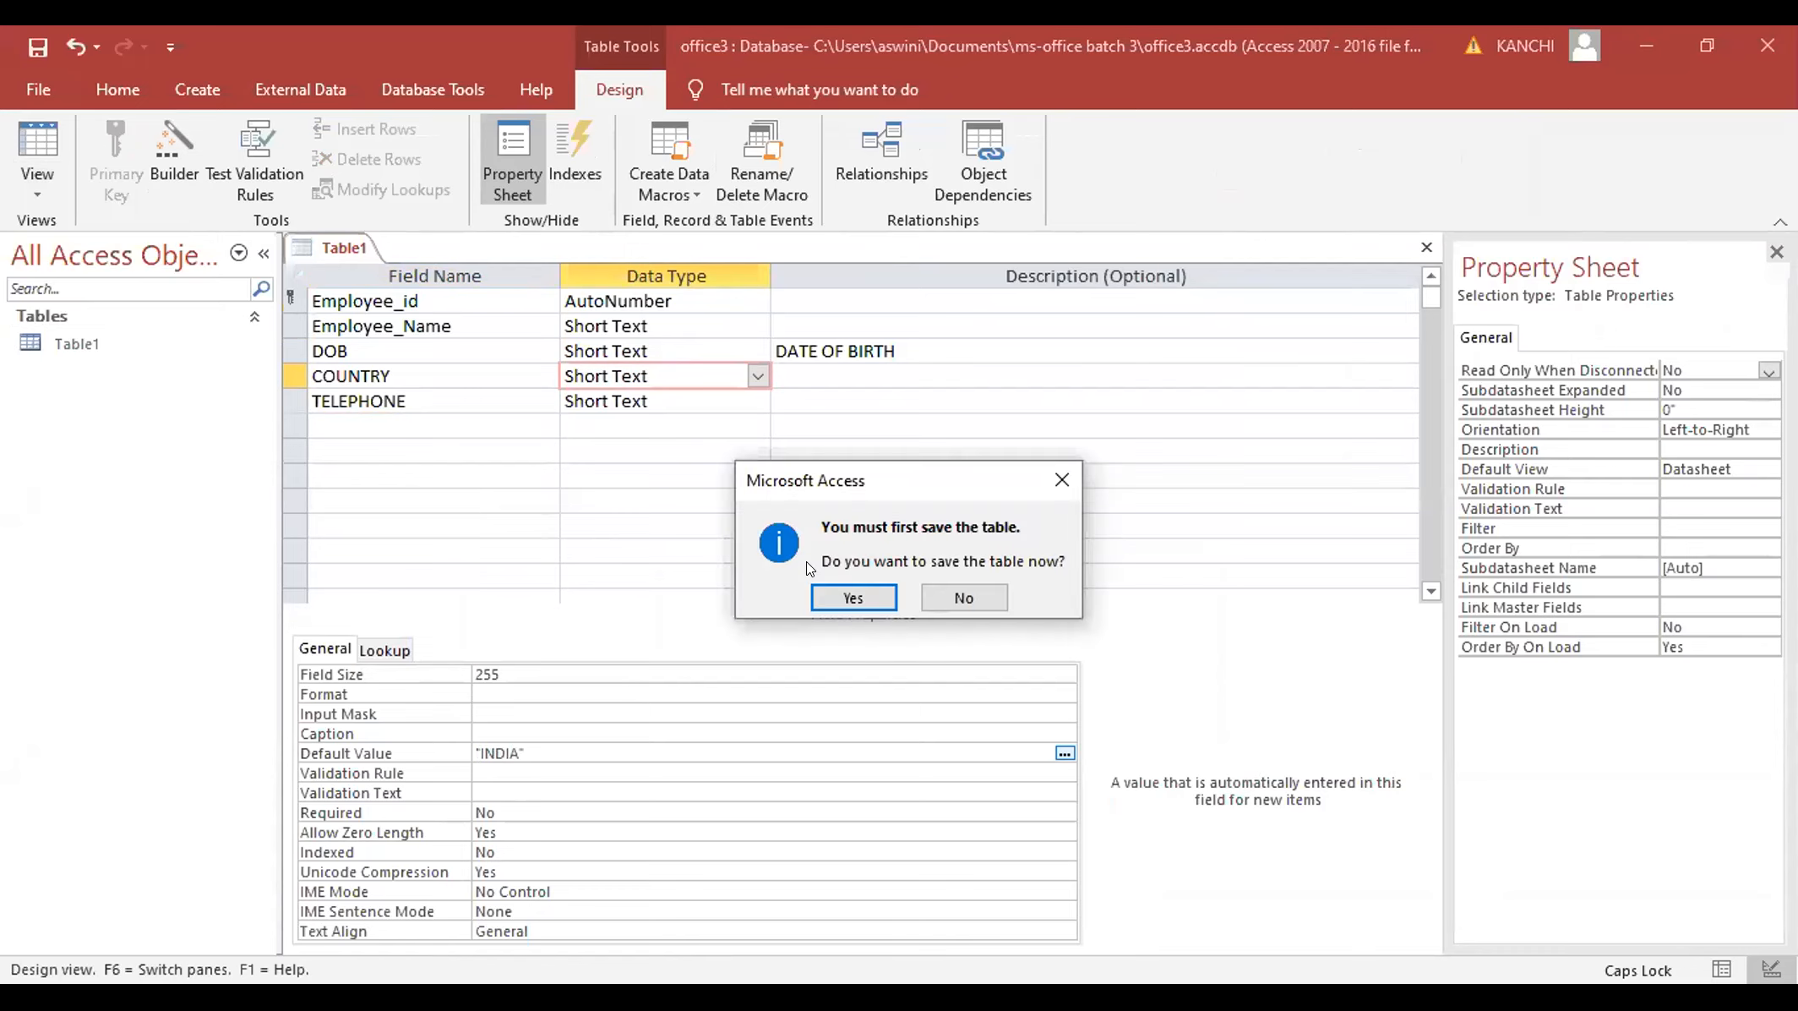
left_click(852, 597)
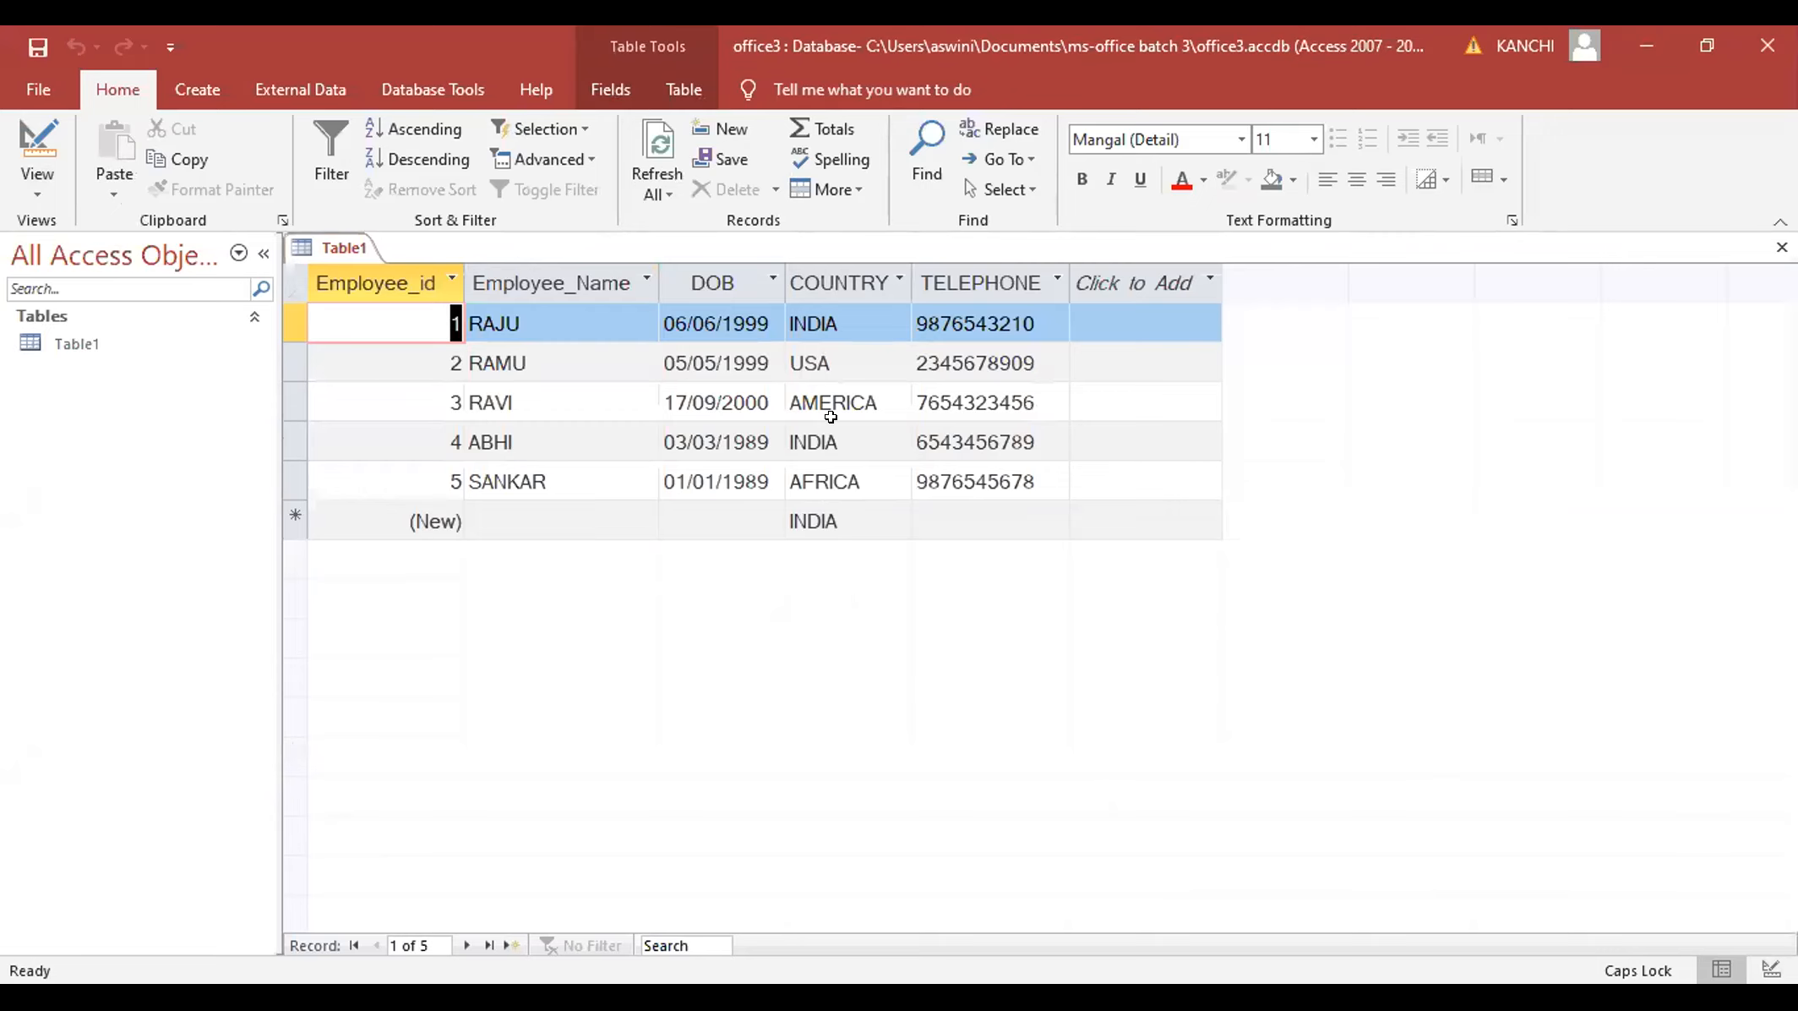
left_click(580, 520)
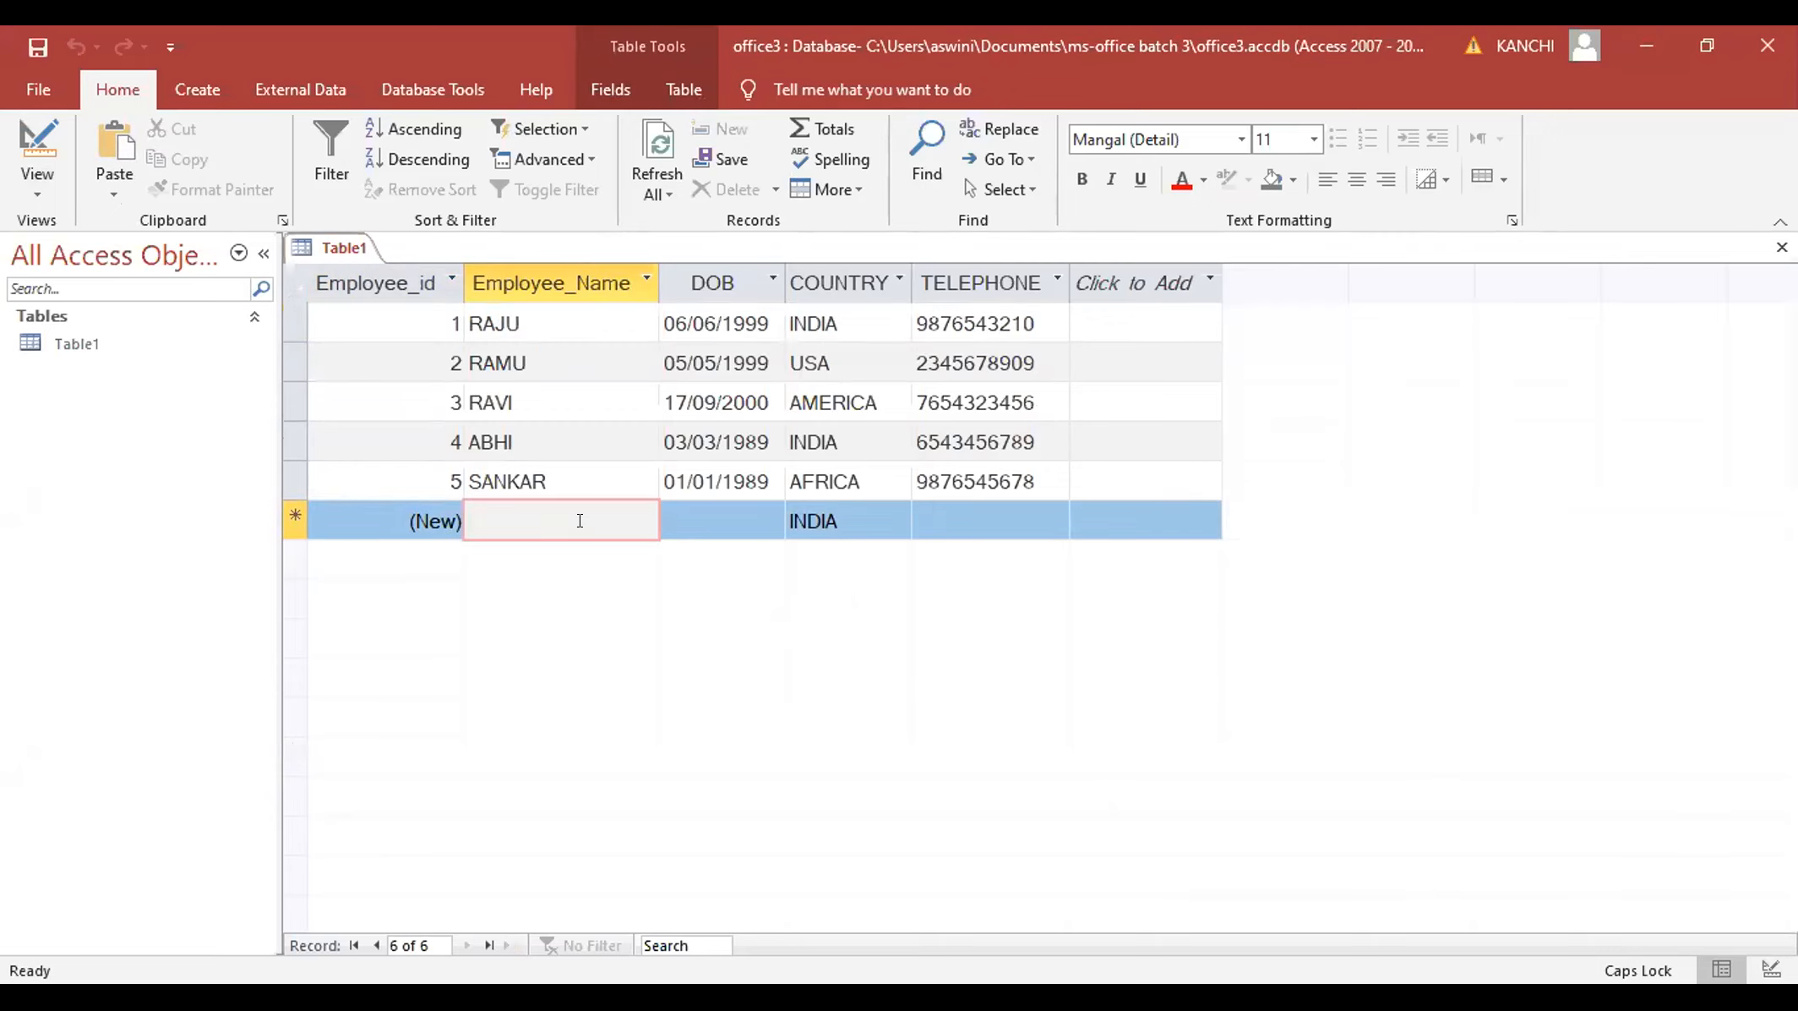
type("BABU")
key("Tab")
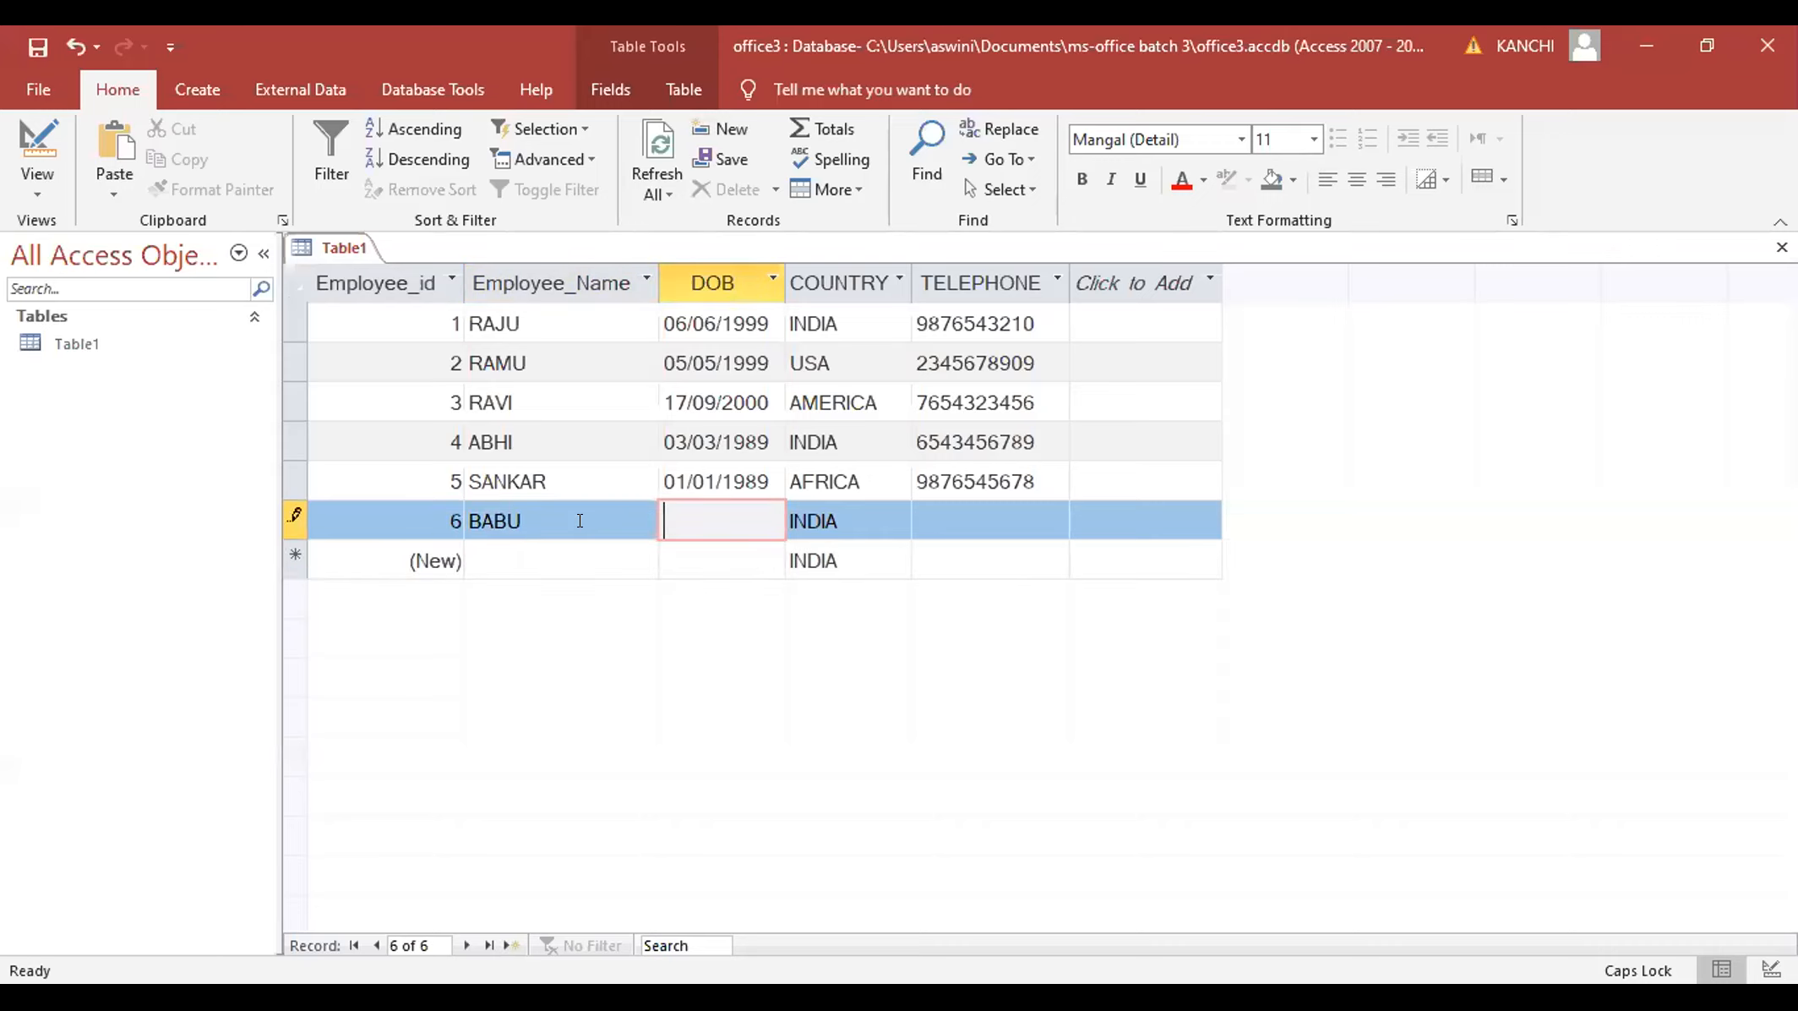
type("23/")
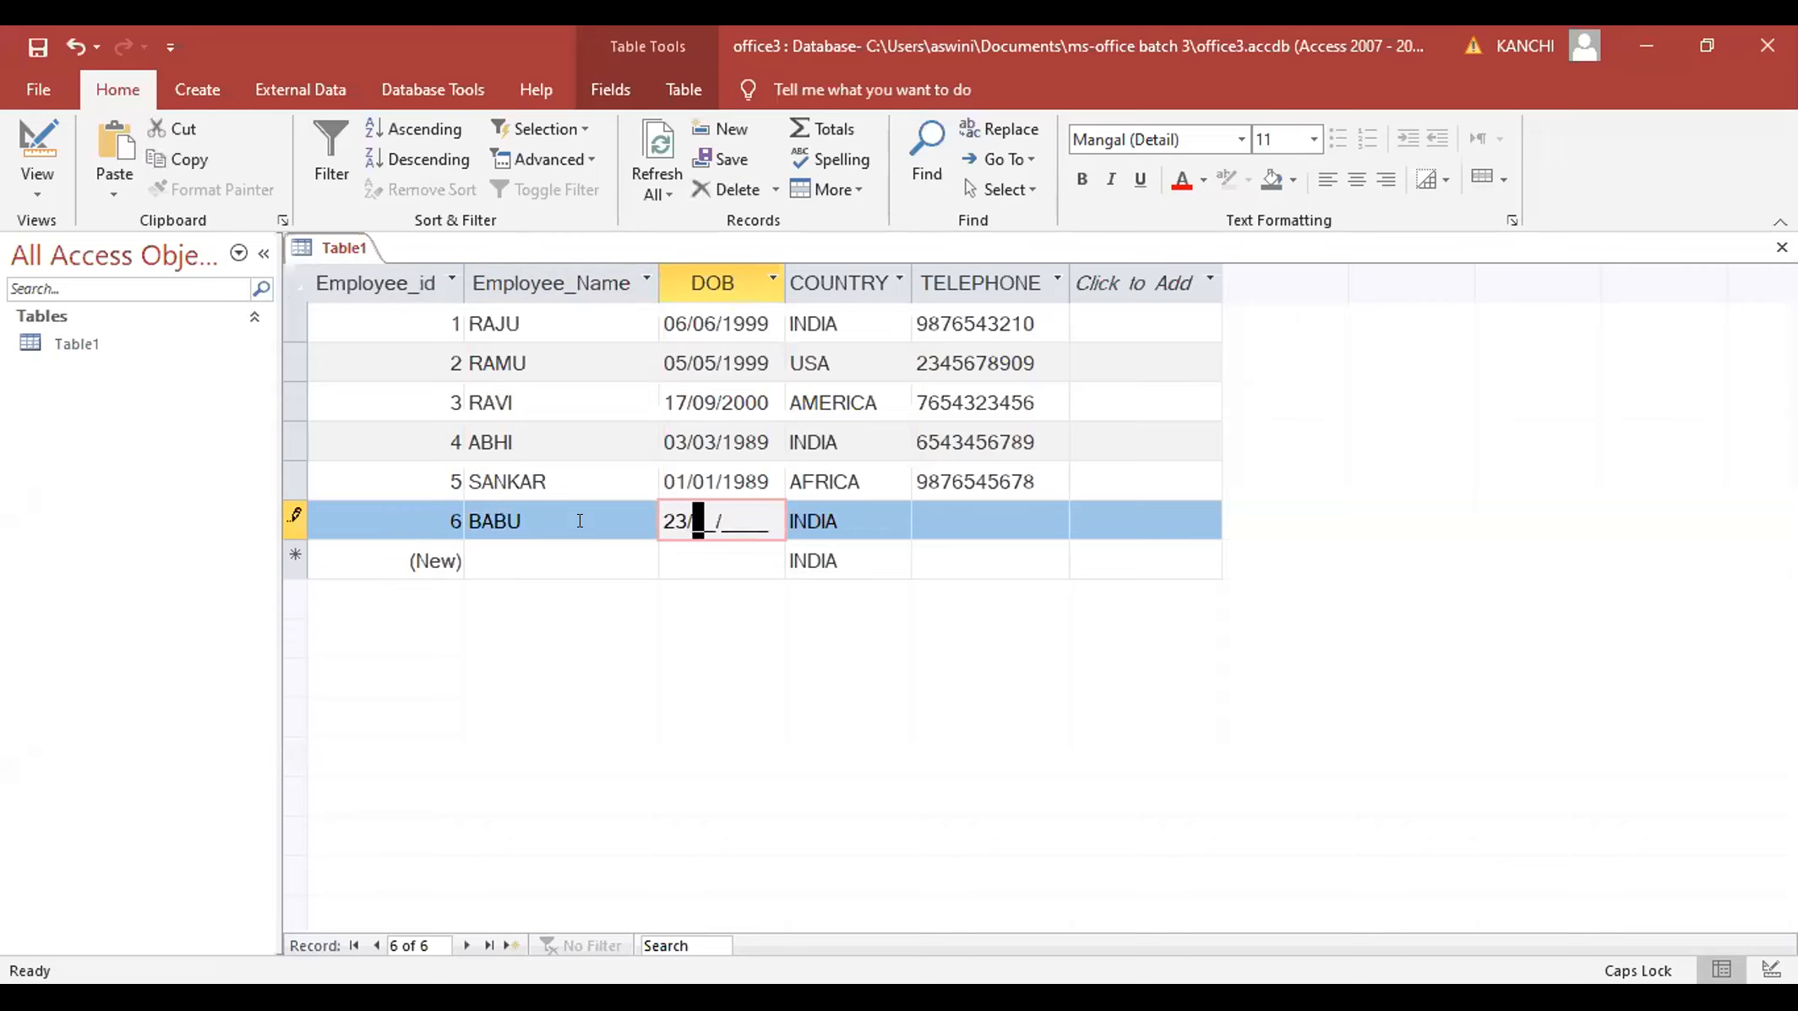
type("09/2001")
left_click(980, 525)
type("9345678765")
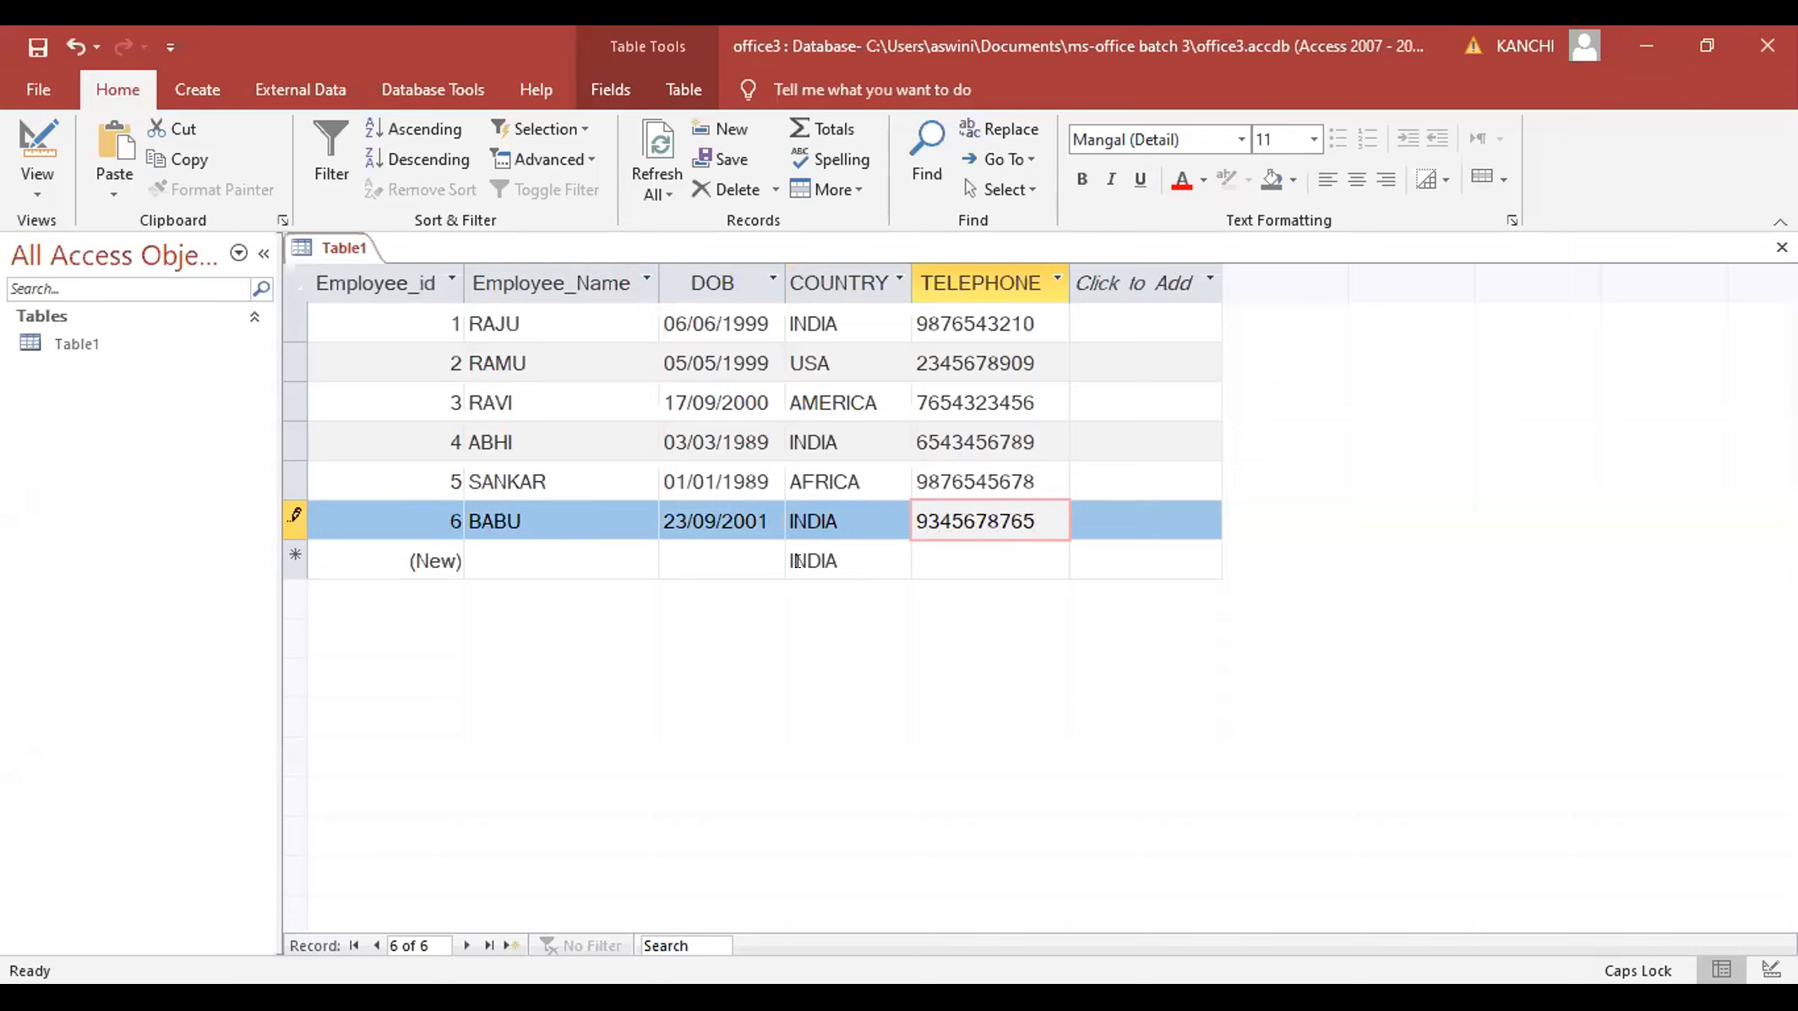
left_click(839, 521)
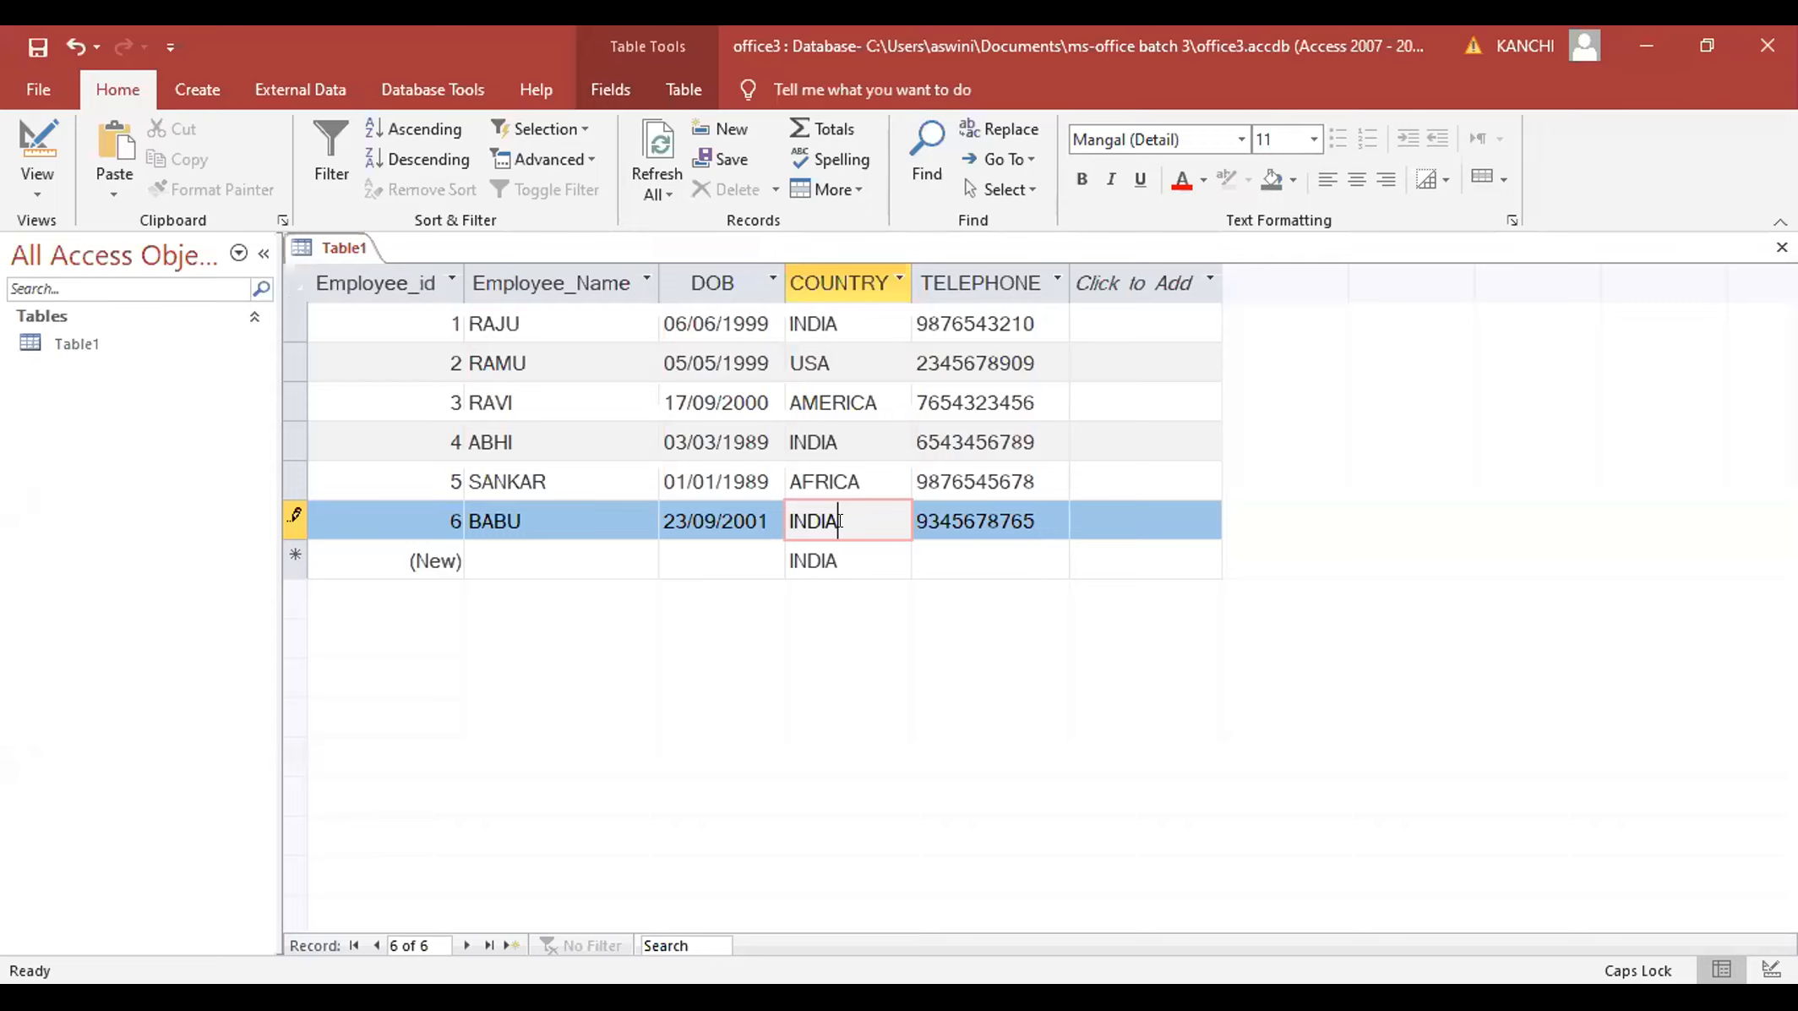
- Check the default INDIA on the new row and switch Table1 to Design view
left_click(852, 556)
left_click(838, 524)
left_click(32, 180)
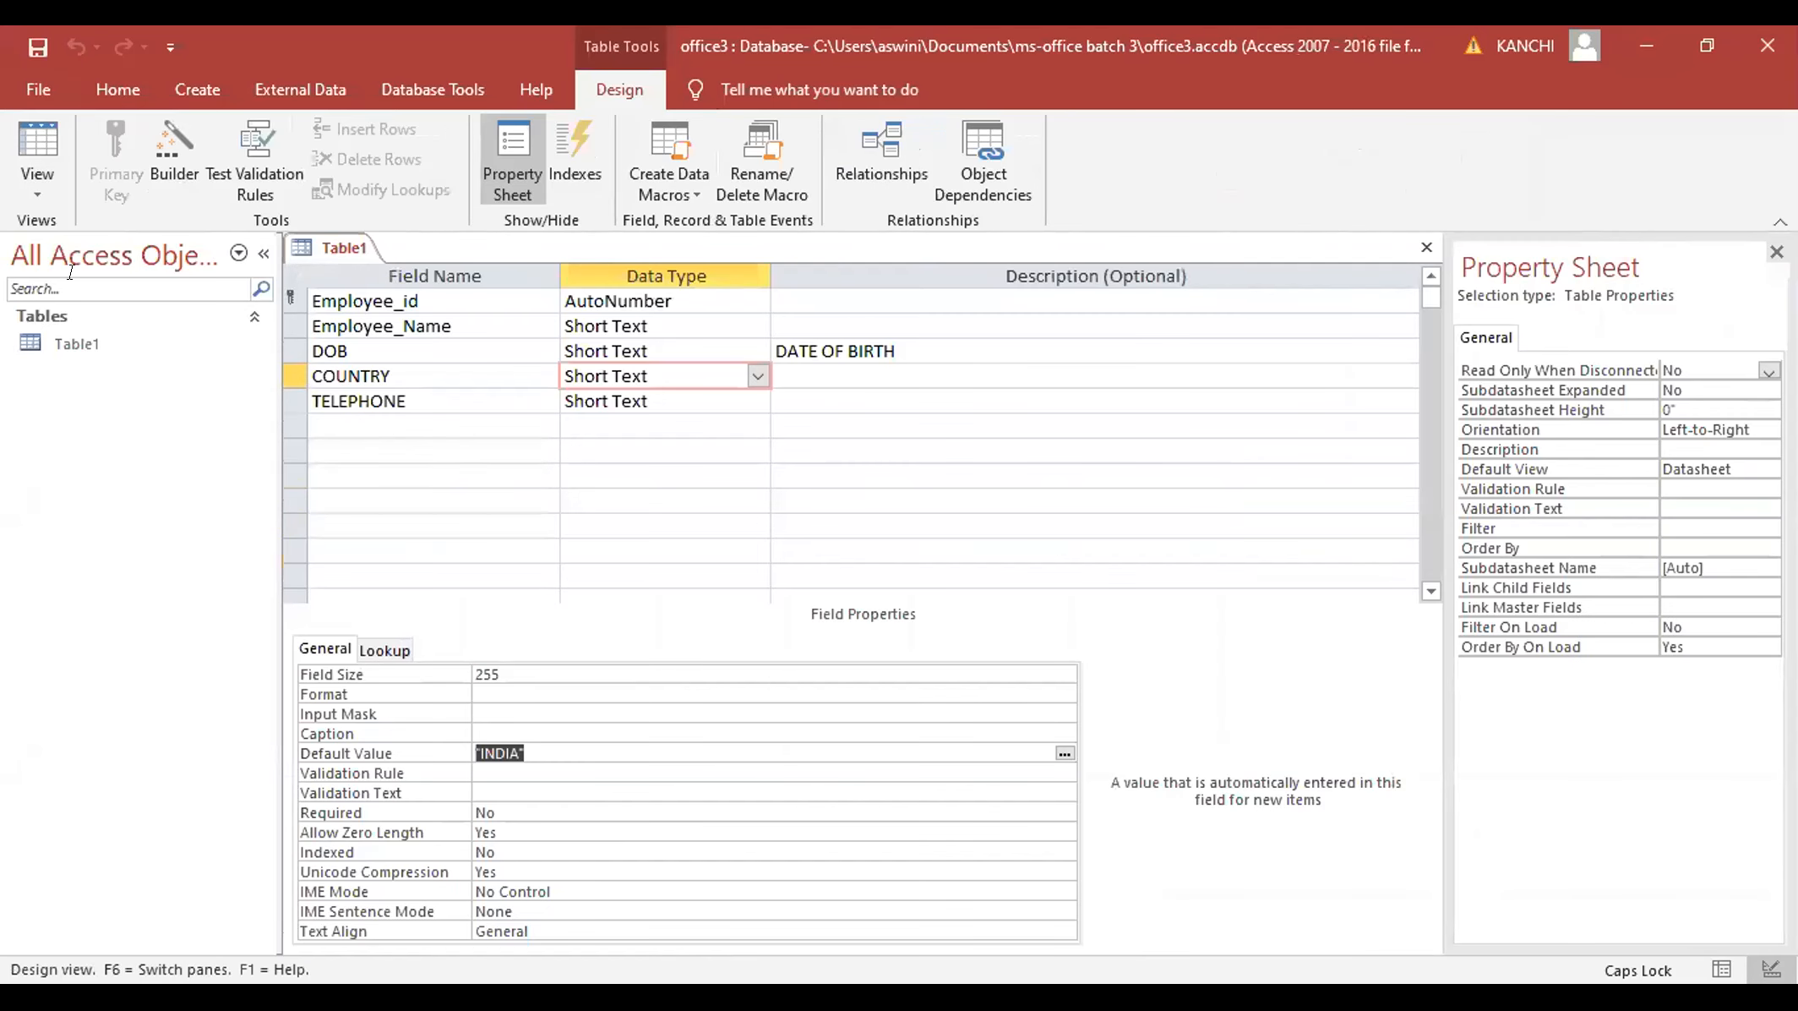
- Open COUNTRY's Input Mask wizard, cancel it unchanged, and bring up the Data Type list
left_click(1048, 713)
left_click(1064, 712)
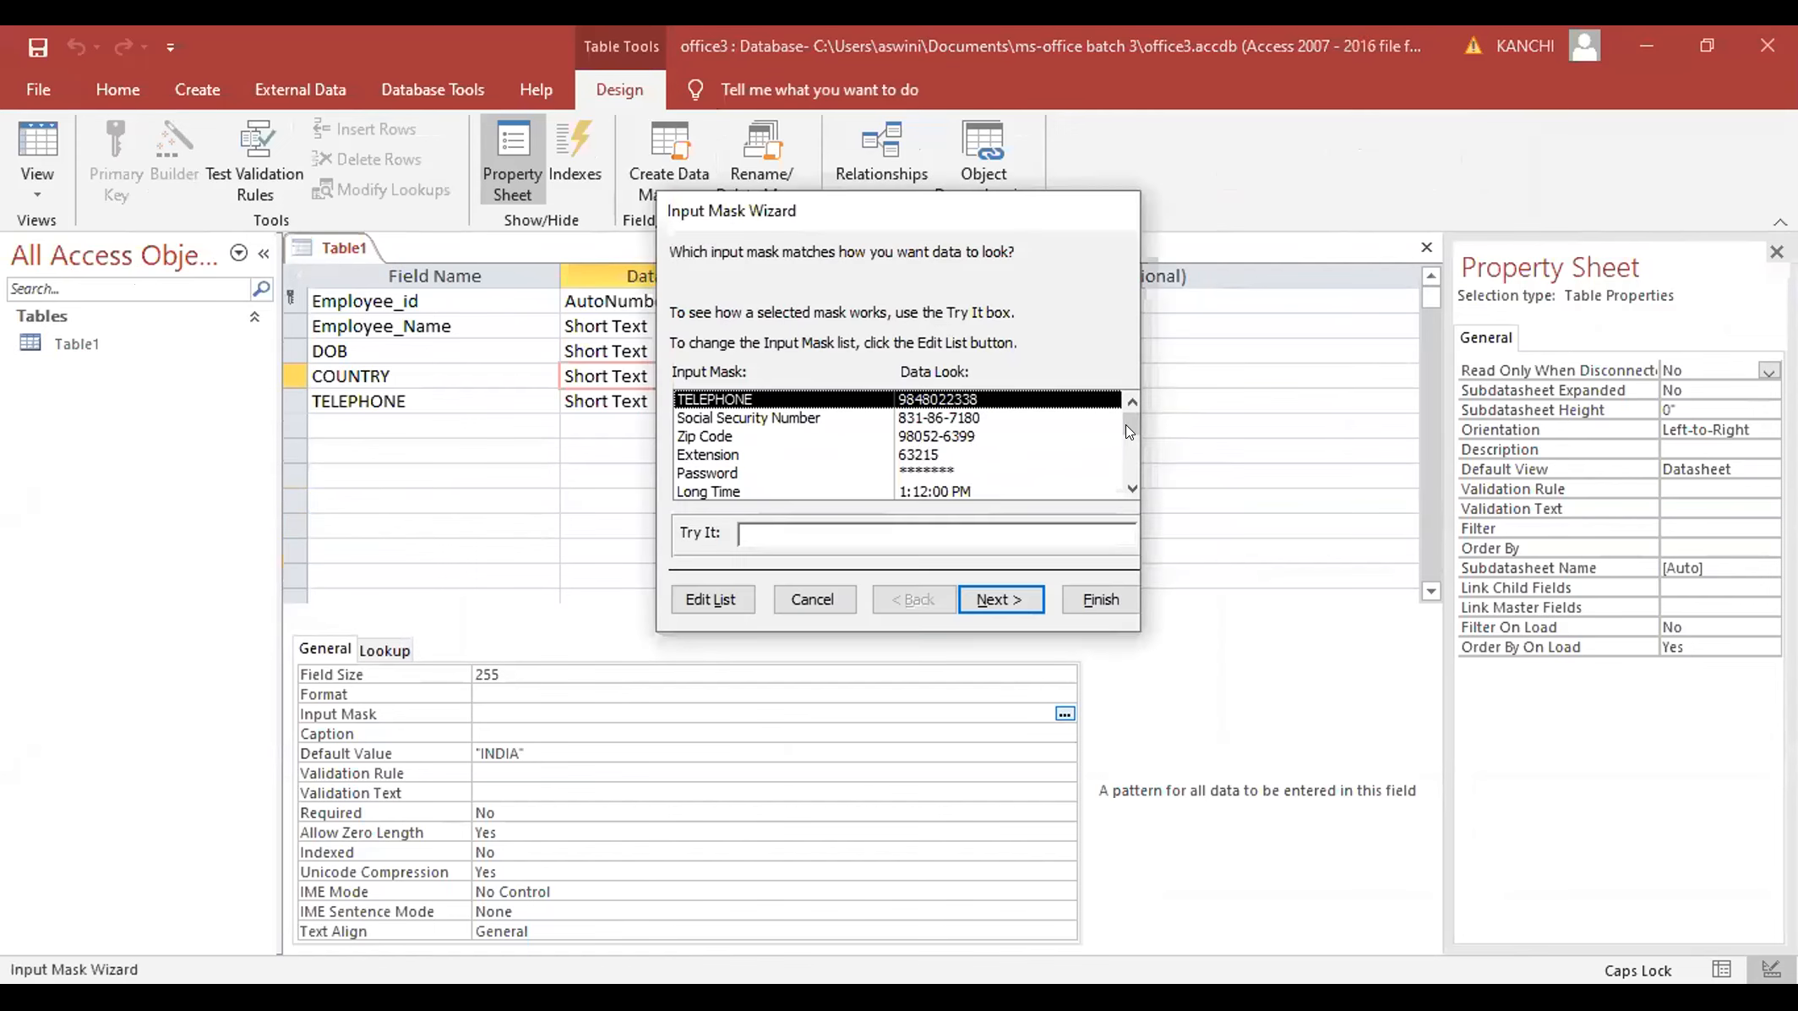
left_click_drag(1125, 424, 1126, 494)
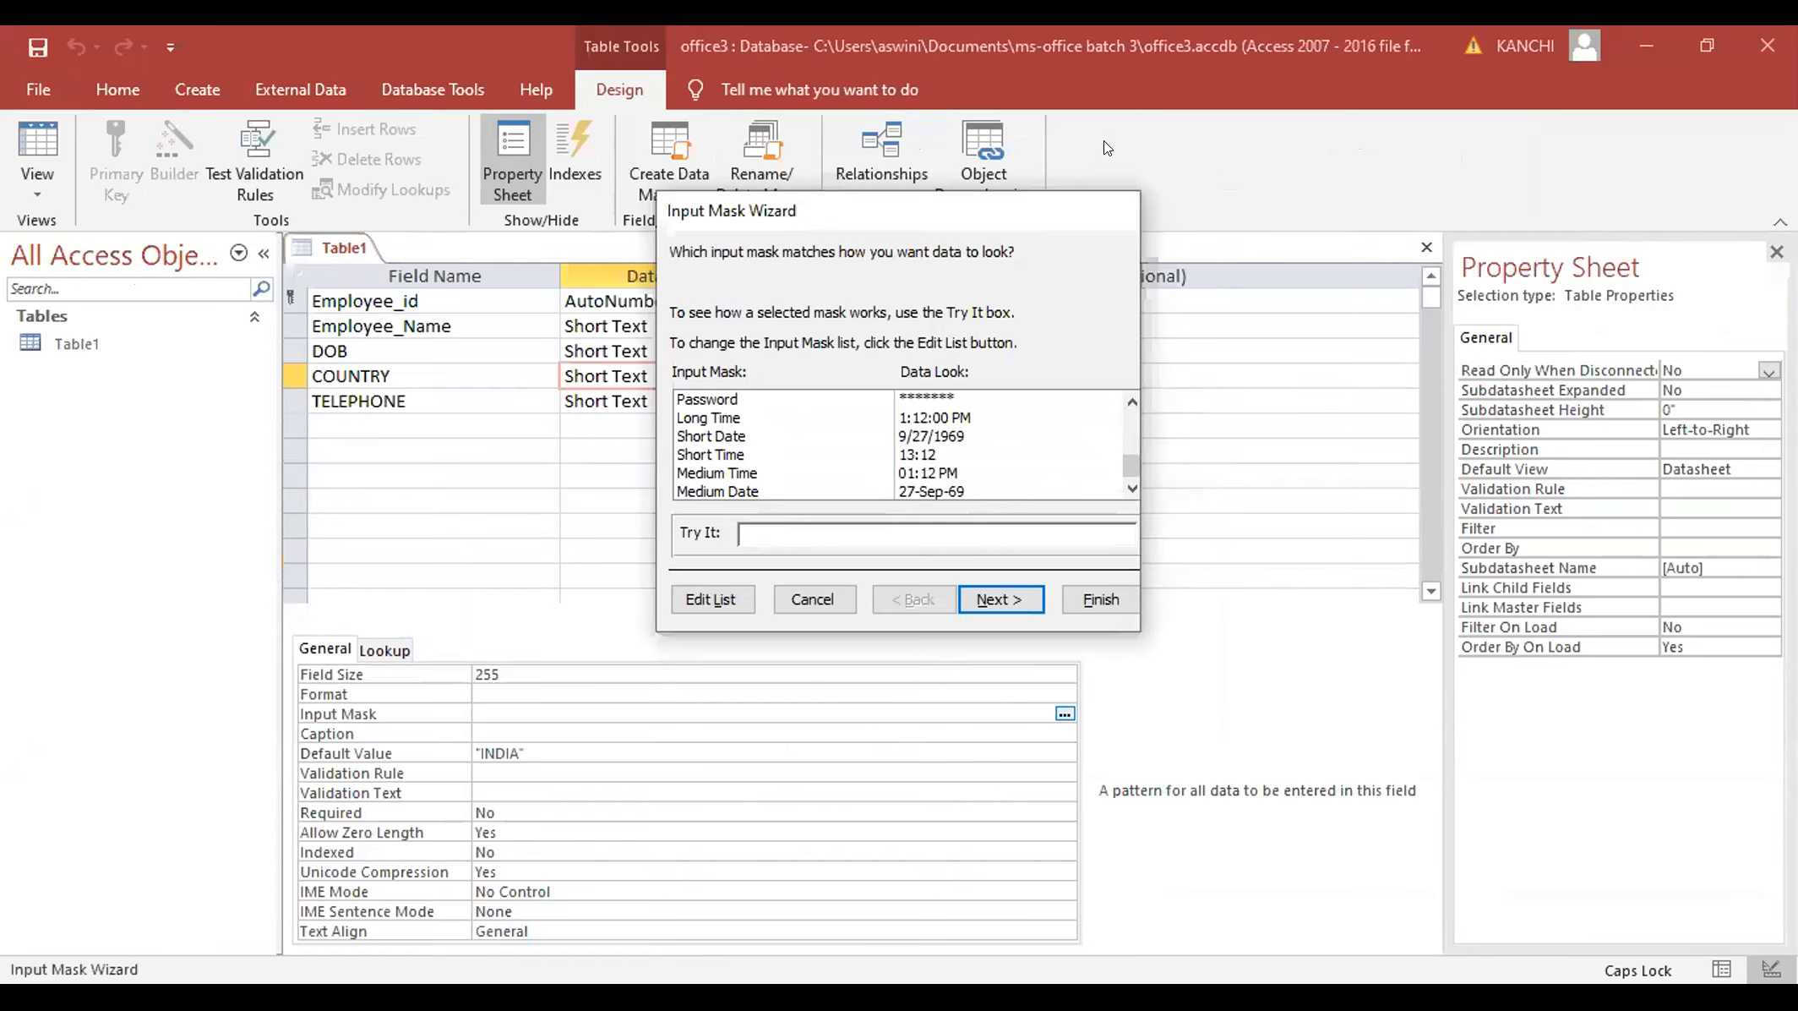
left_click(812, 598)
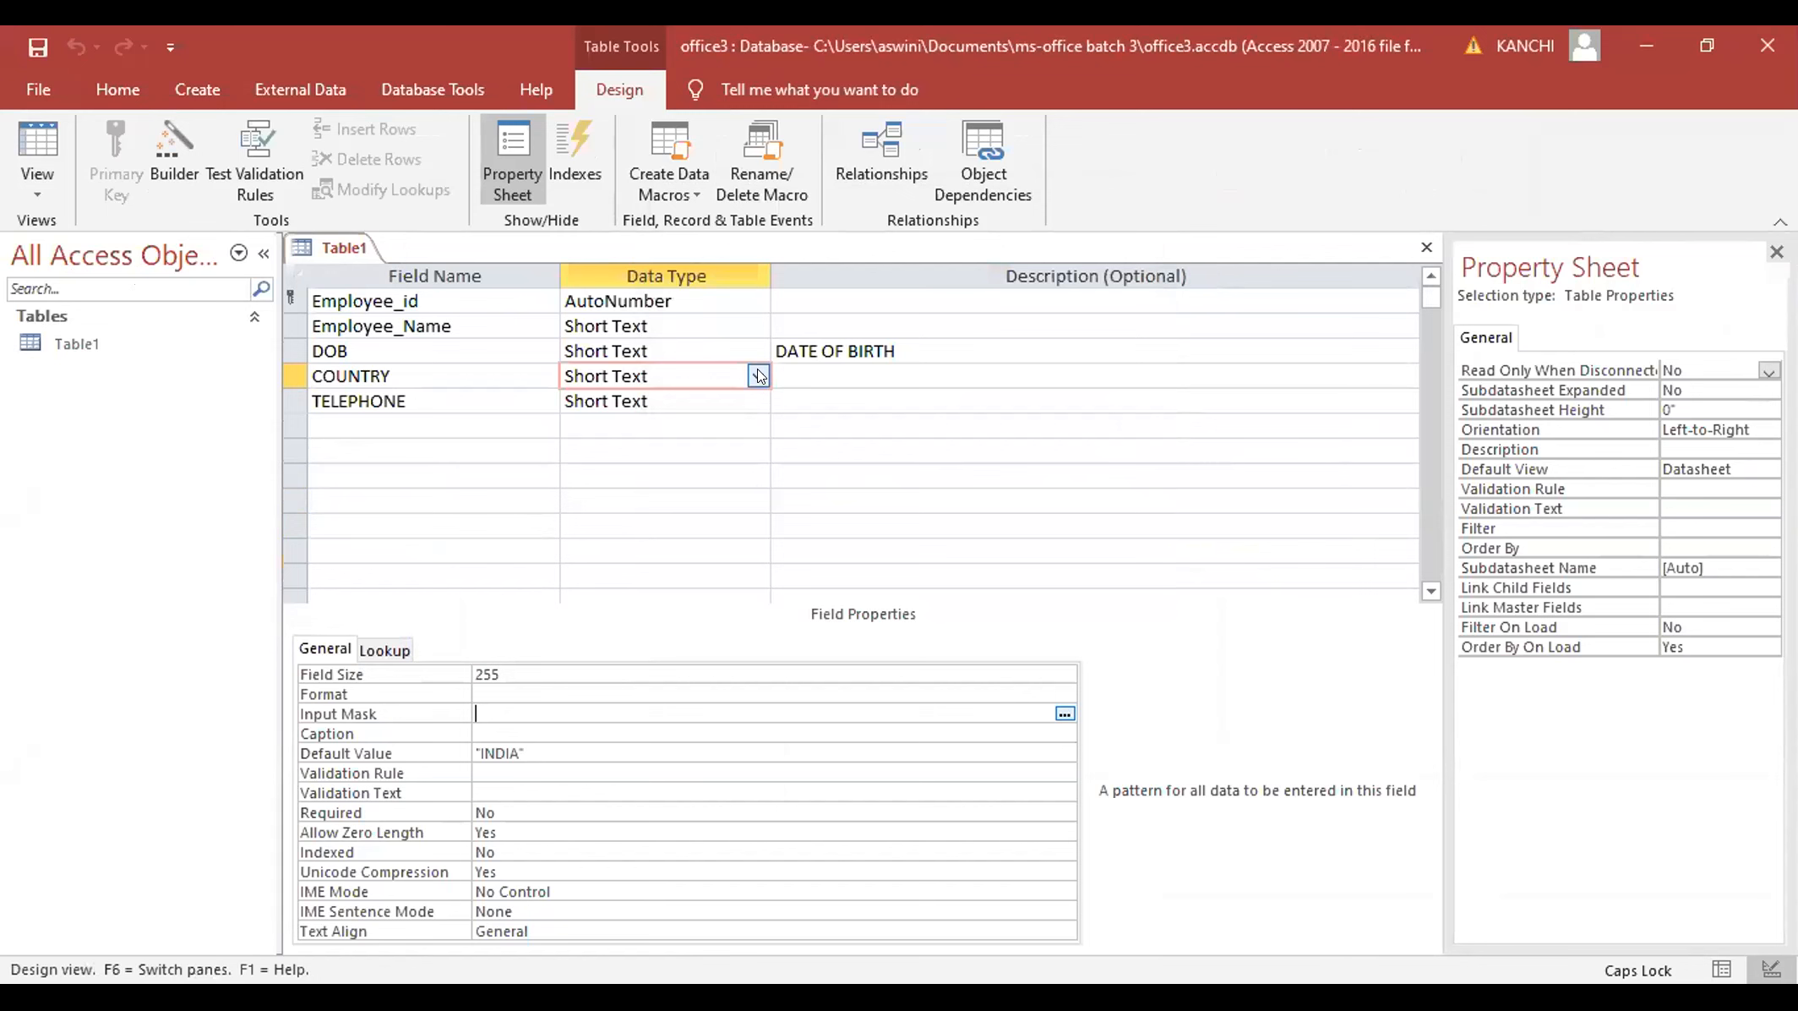
left_click(758, 376)
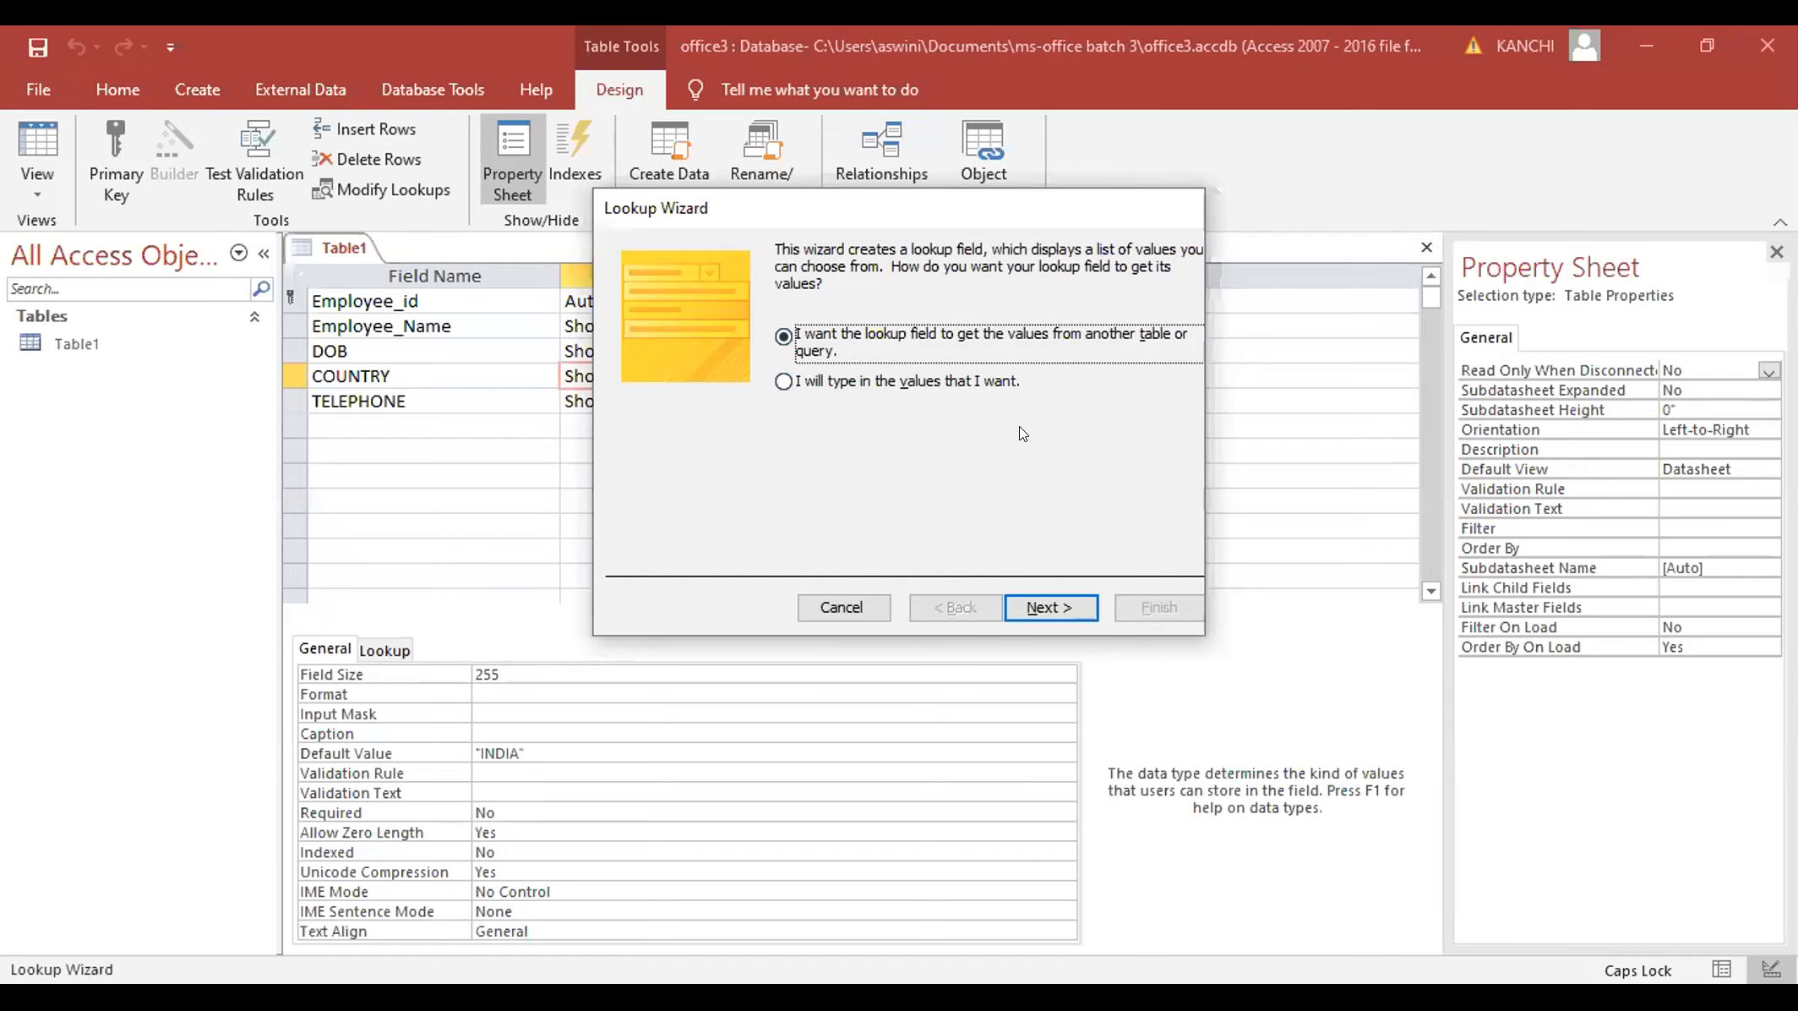
- Build the COUNTRY lookup from typed values INDIA, AMERICA, UK, AFRICA and CHINA and finish the wizard
left_click(784, 382)
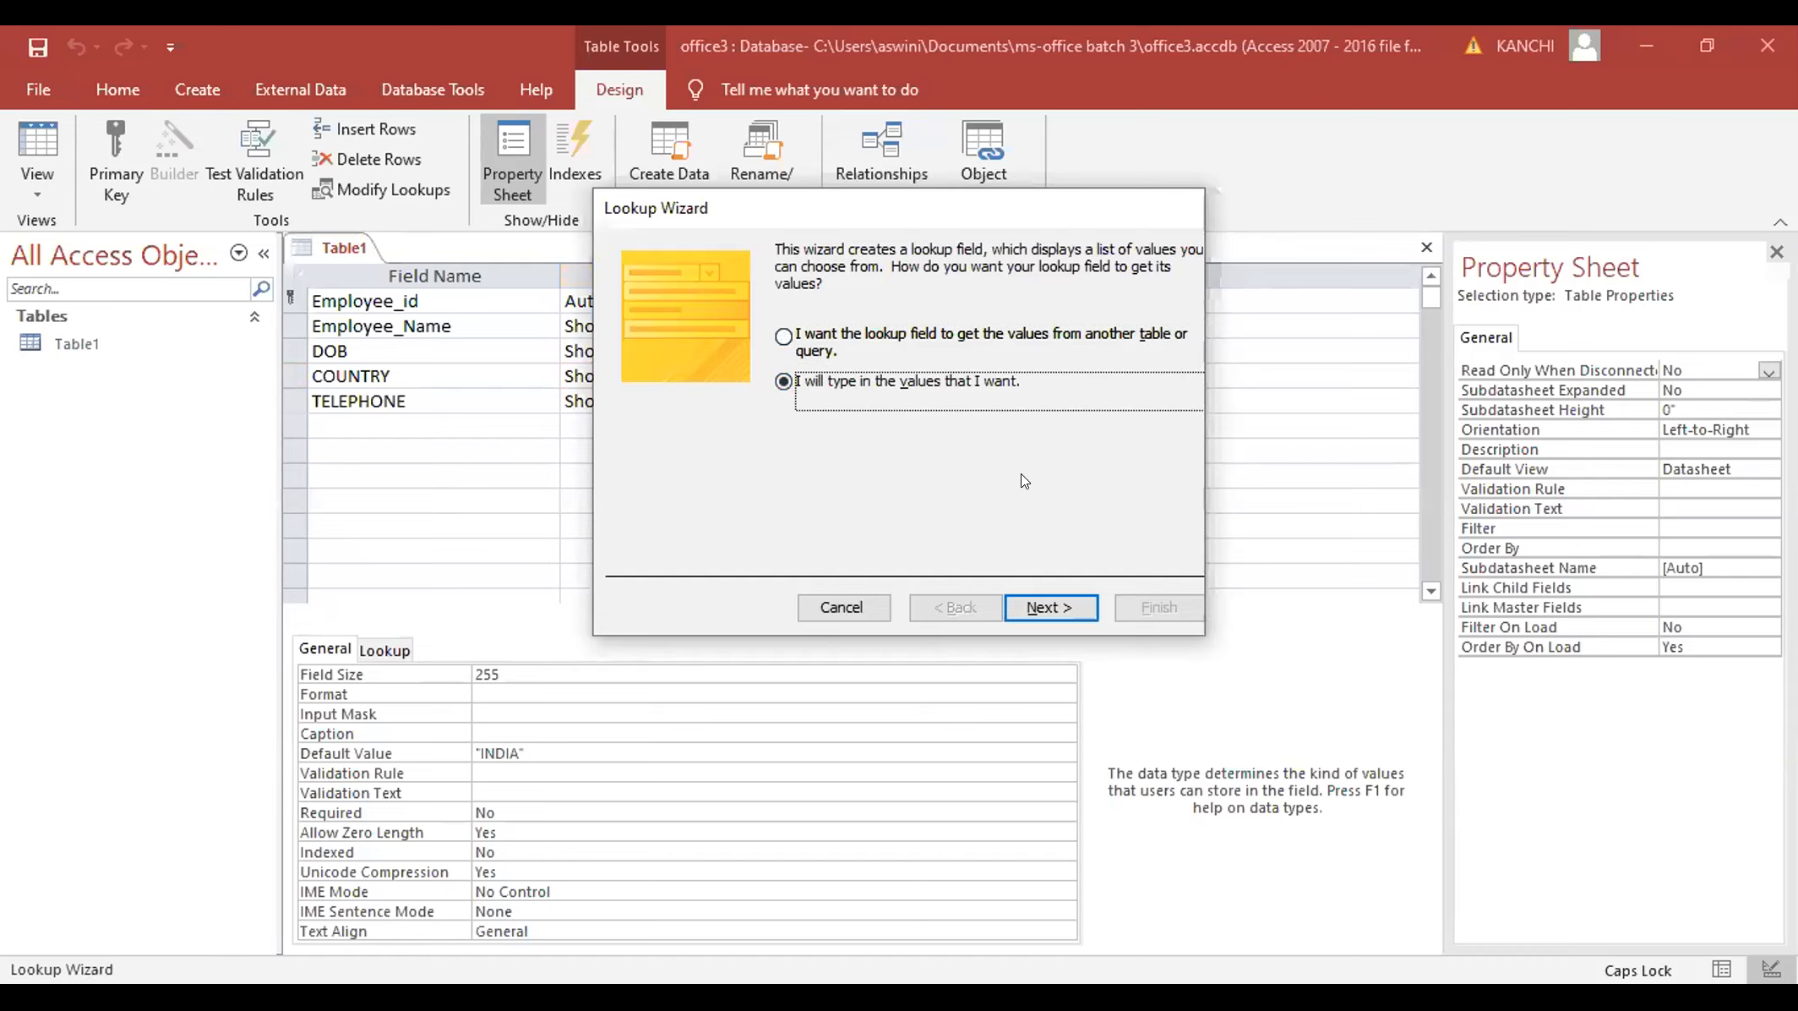
left_click(1056, 606)
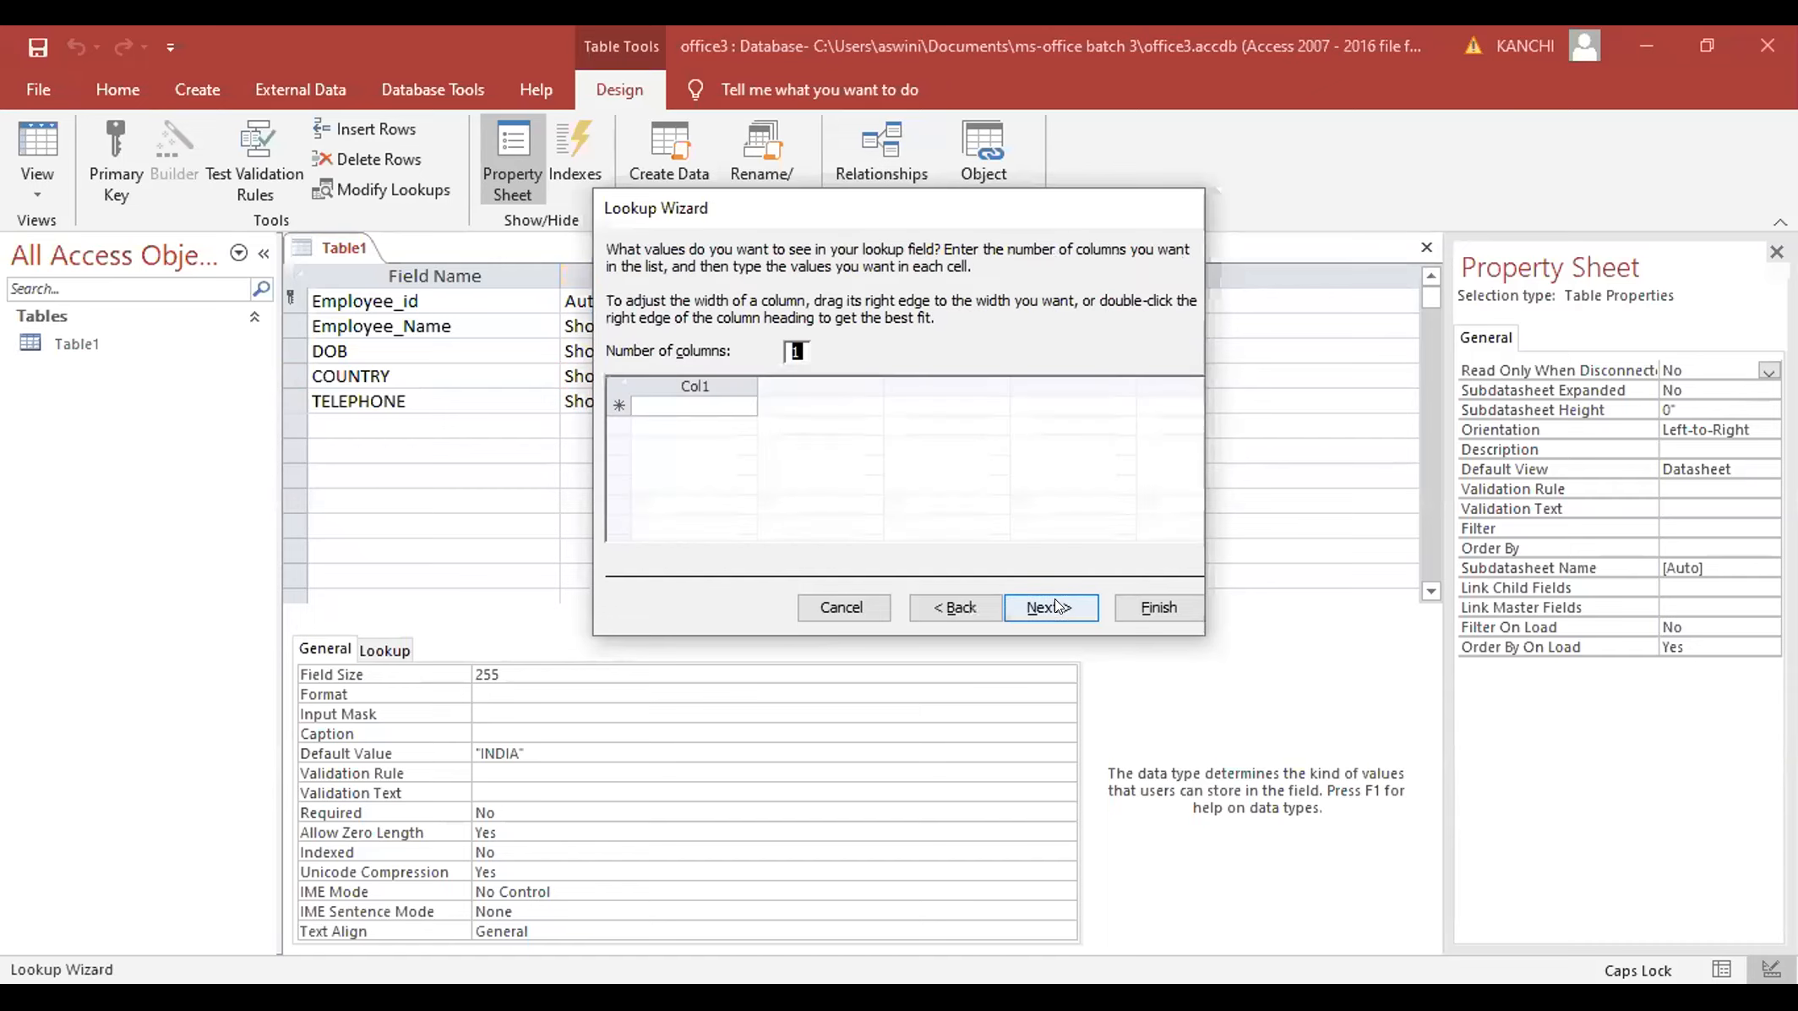
left_click(693, 399)
type("INDIA")
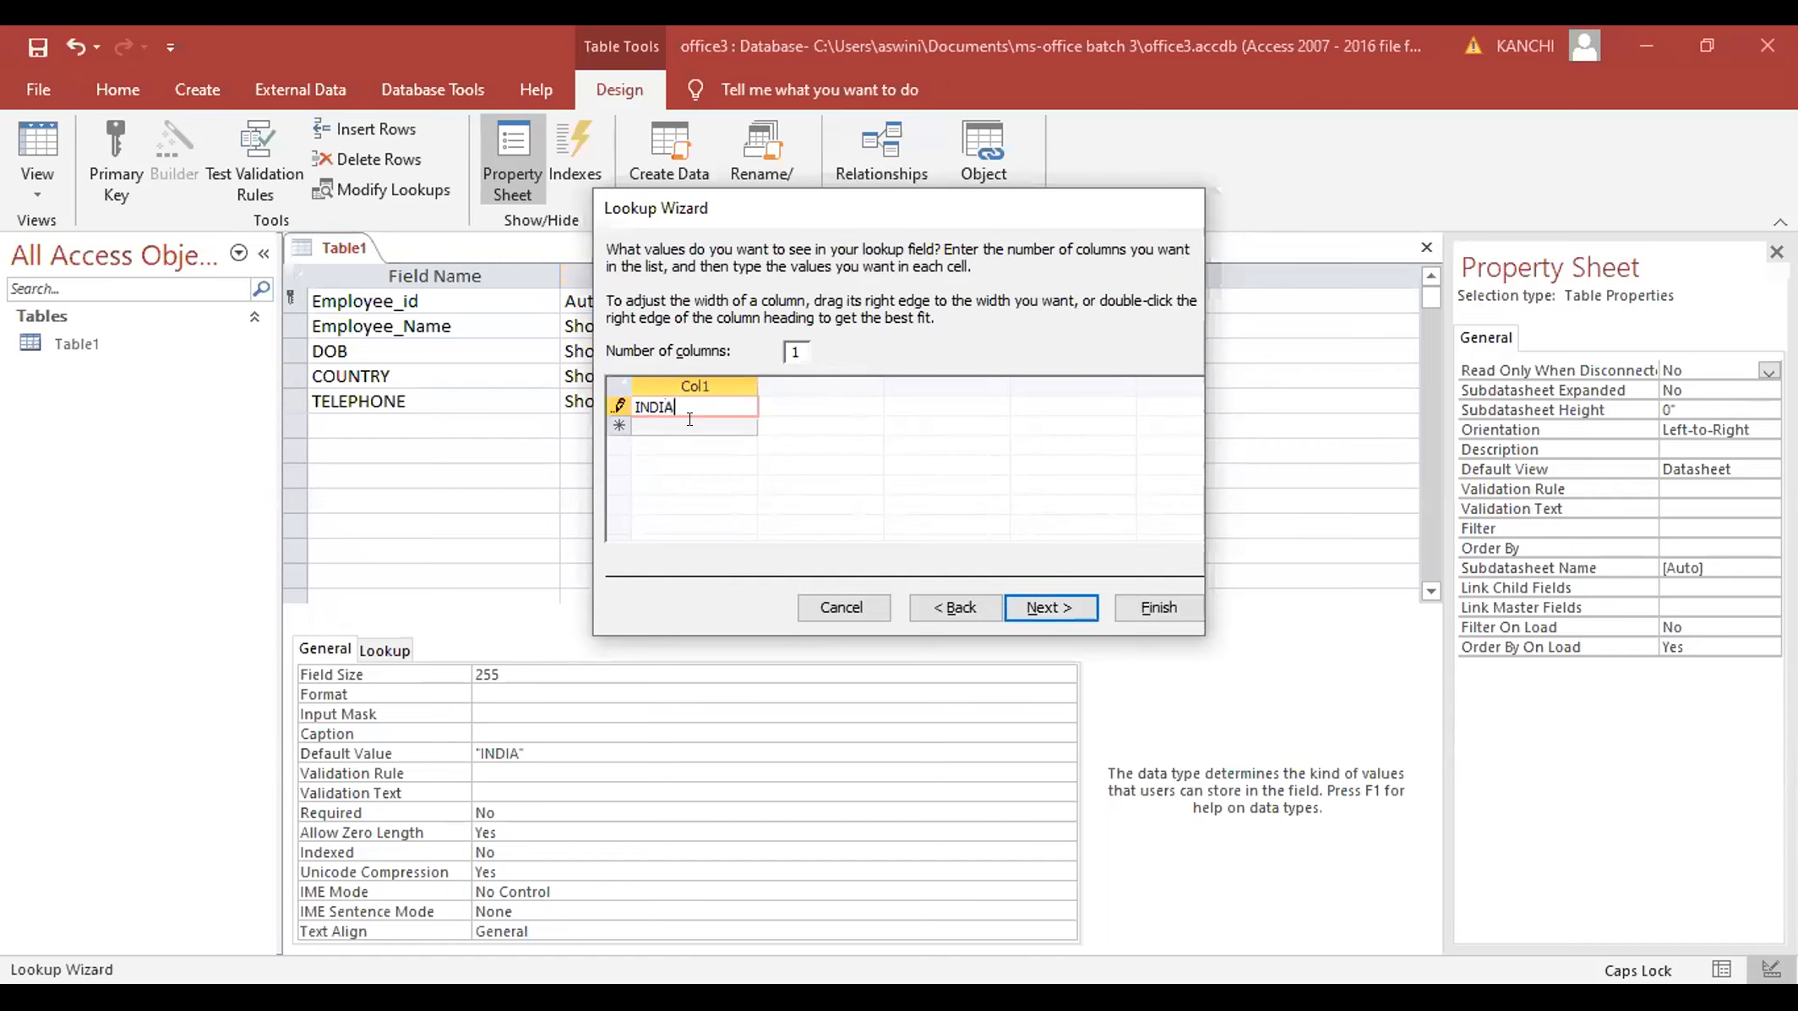
left_click(689, 419)
type("AMERICA")
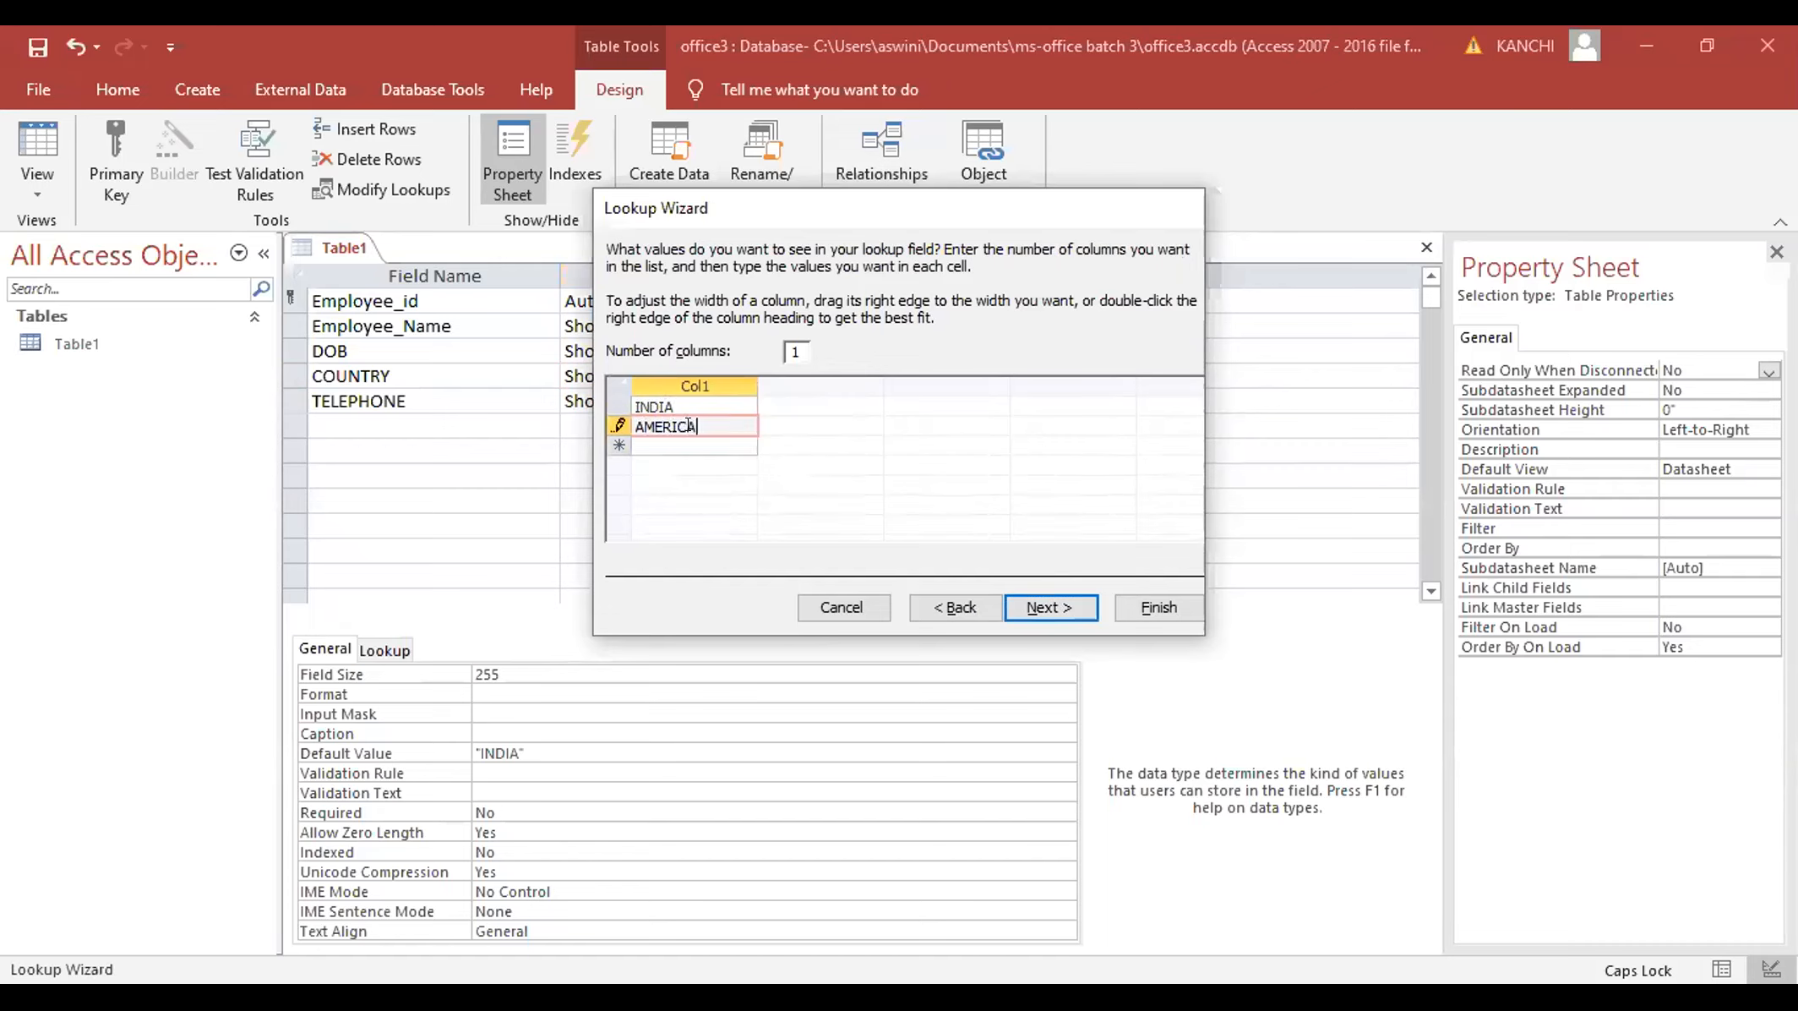
key("Return")
type("UK")
key("Return")
type("AFRICA")
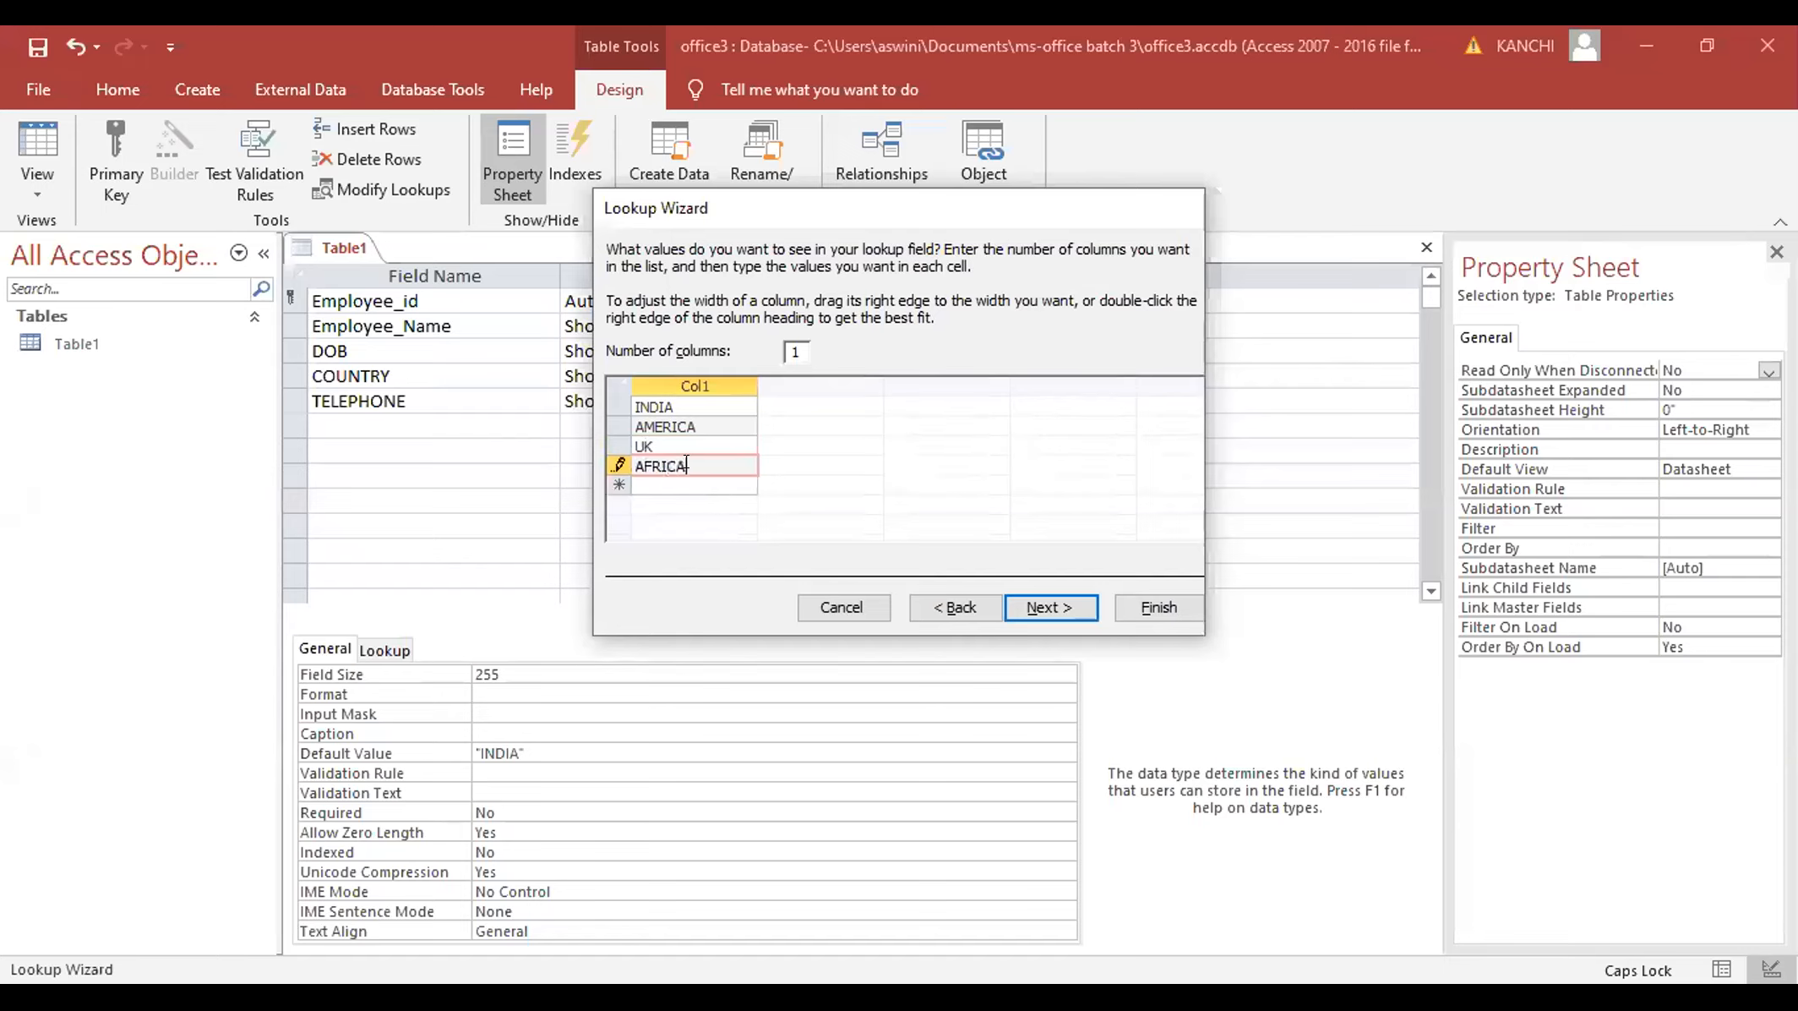
type("CHINA")
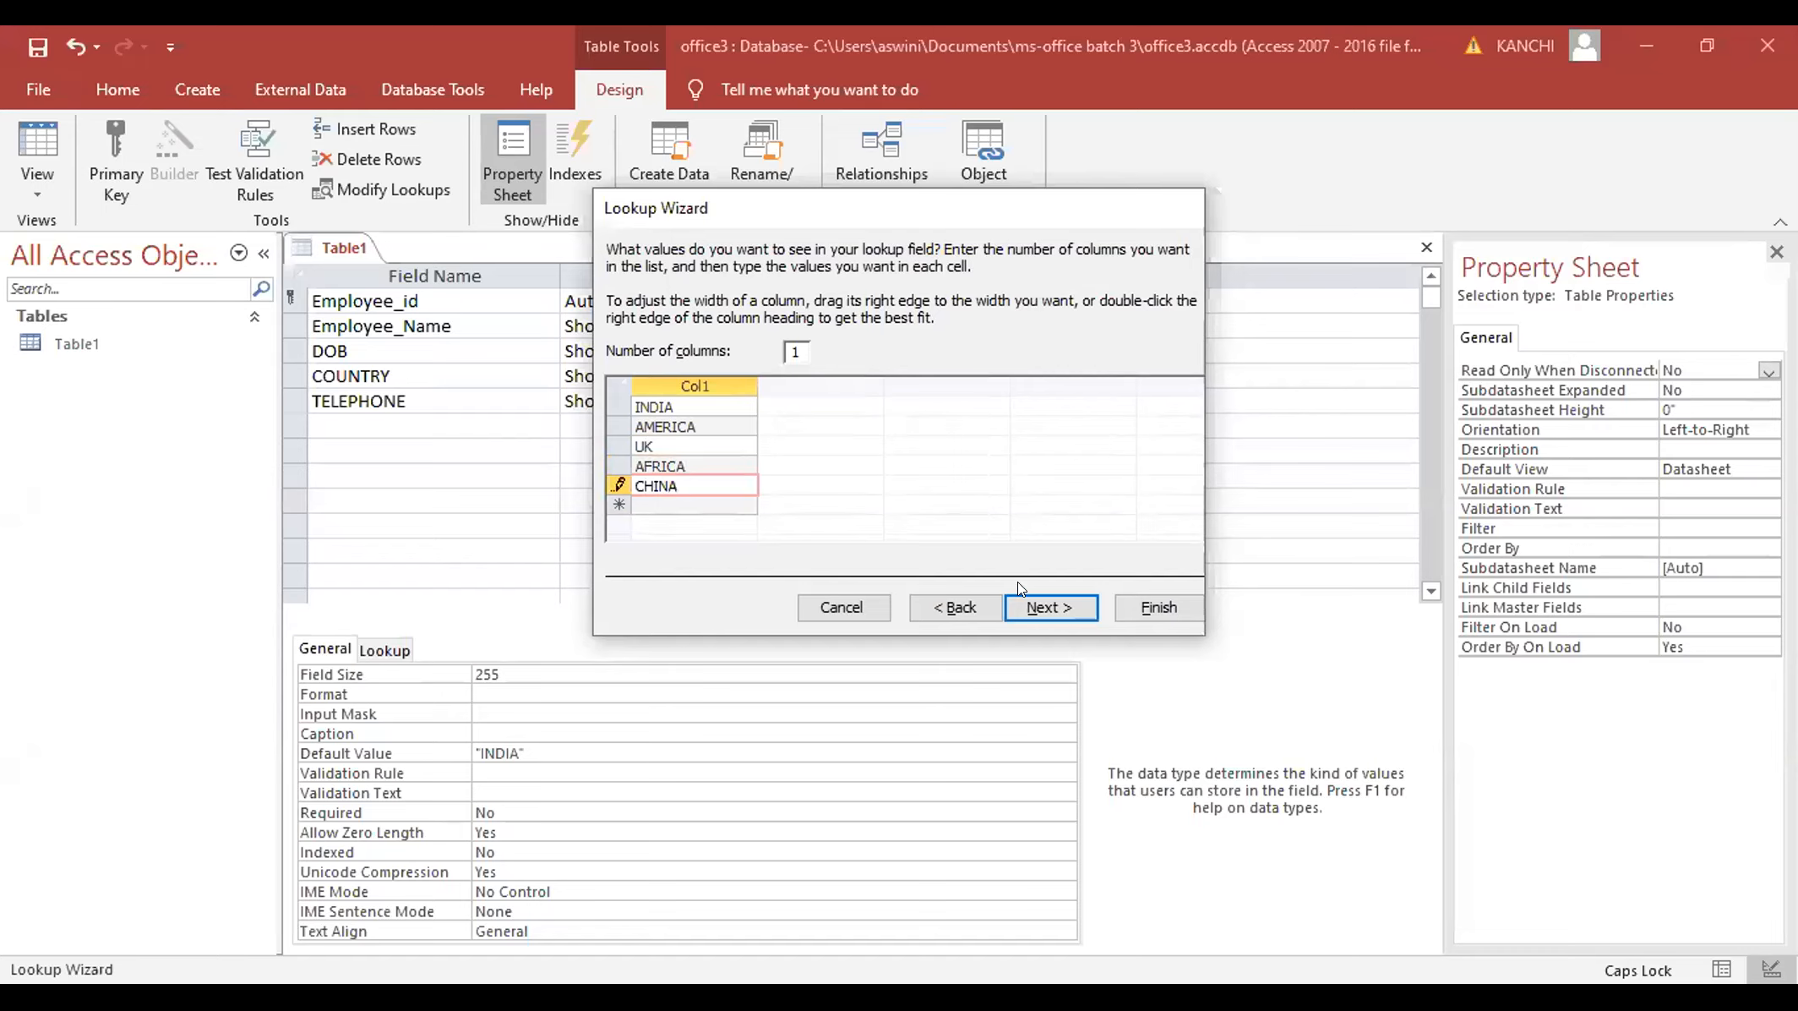
left_click(1046, 607)
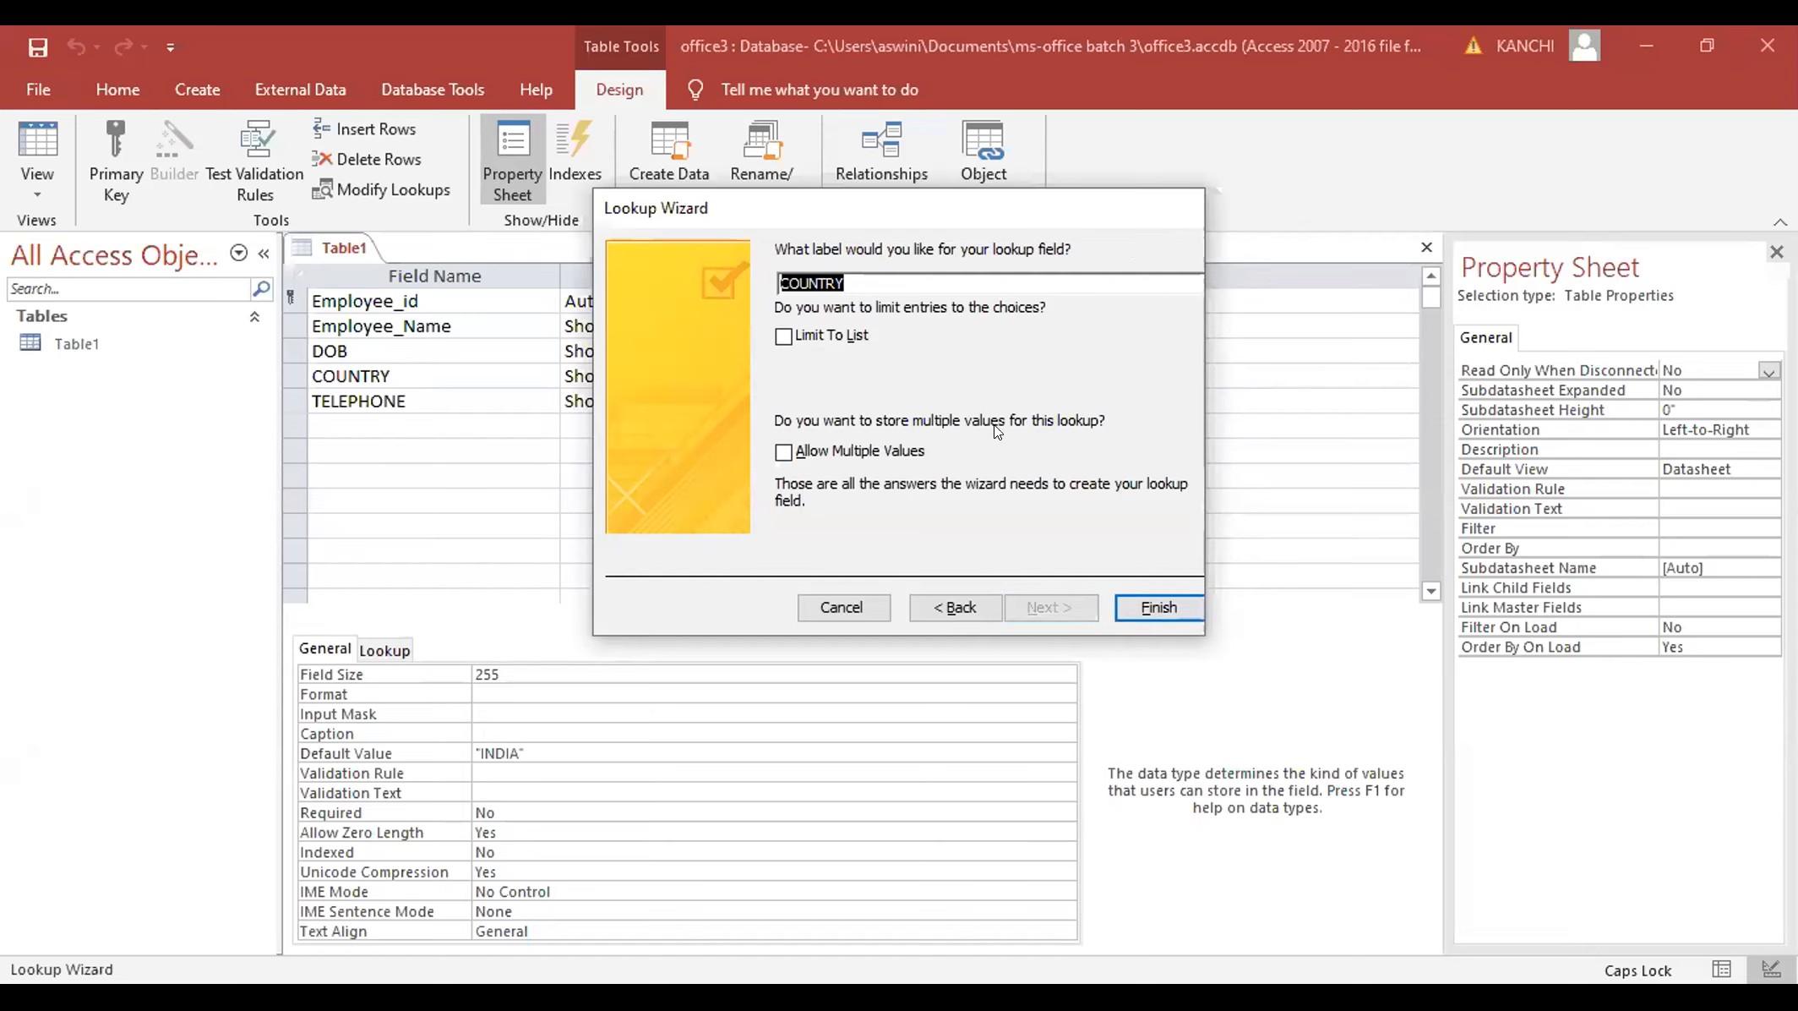
left_click(1159, 601)
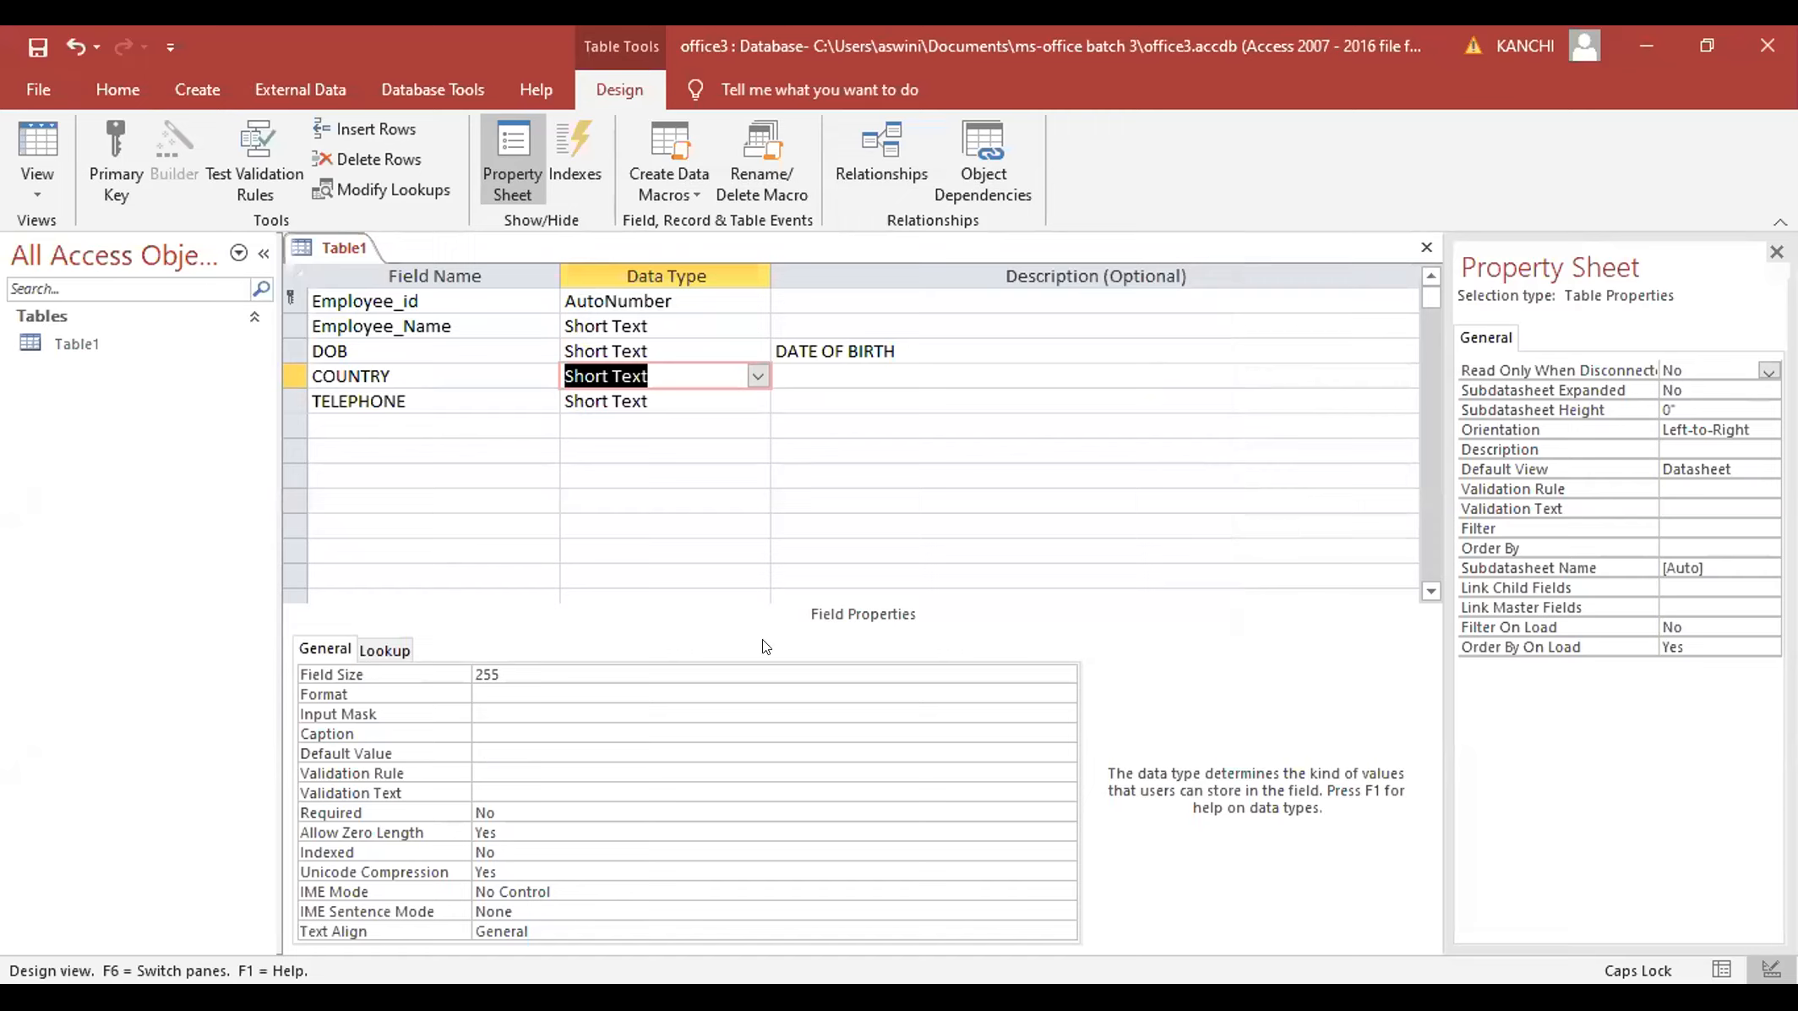
- Save Table1 into Datasheet view and preview the COUNTRY dropdown on the sixth record
left_click(44, 174)
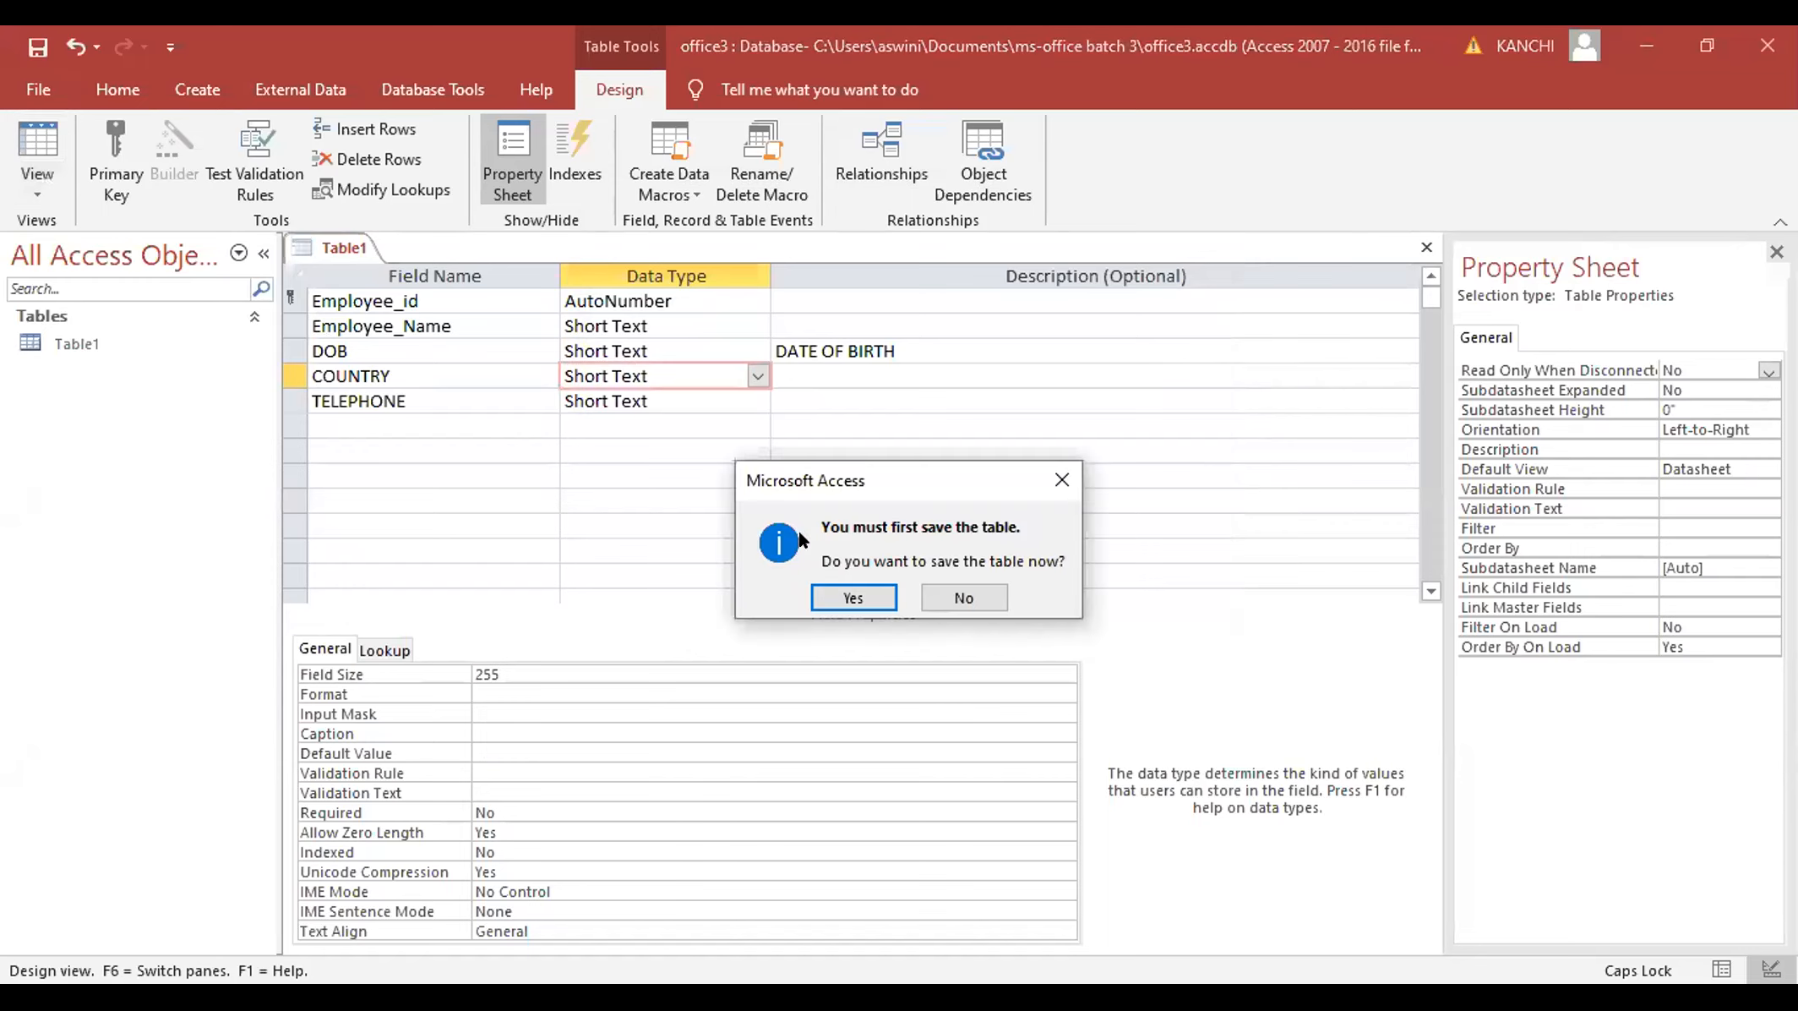
left_click(851, 596)
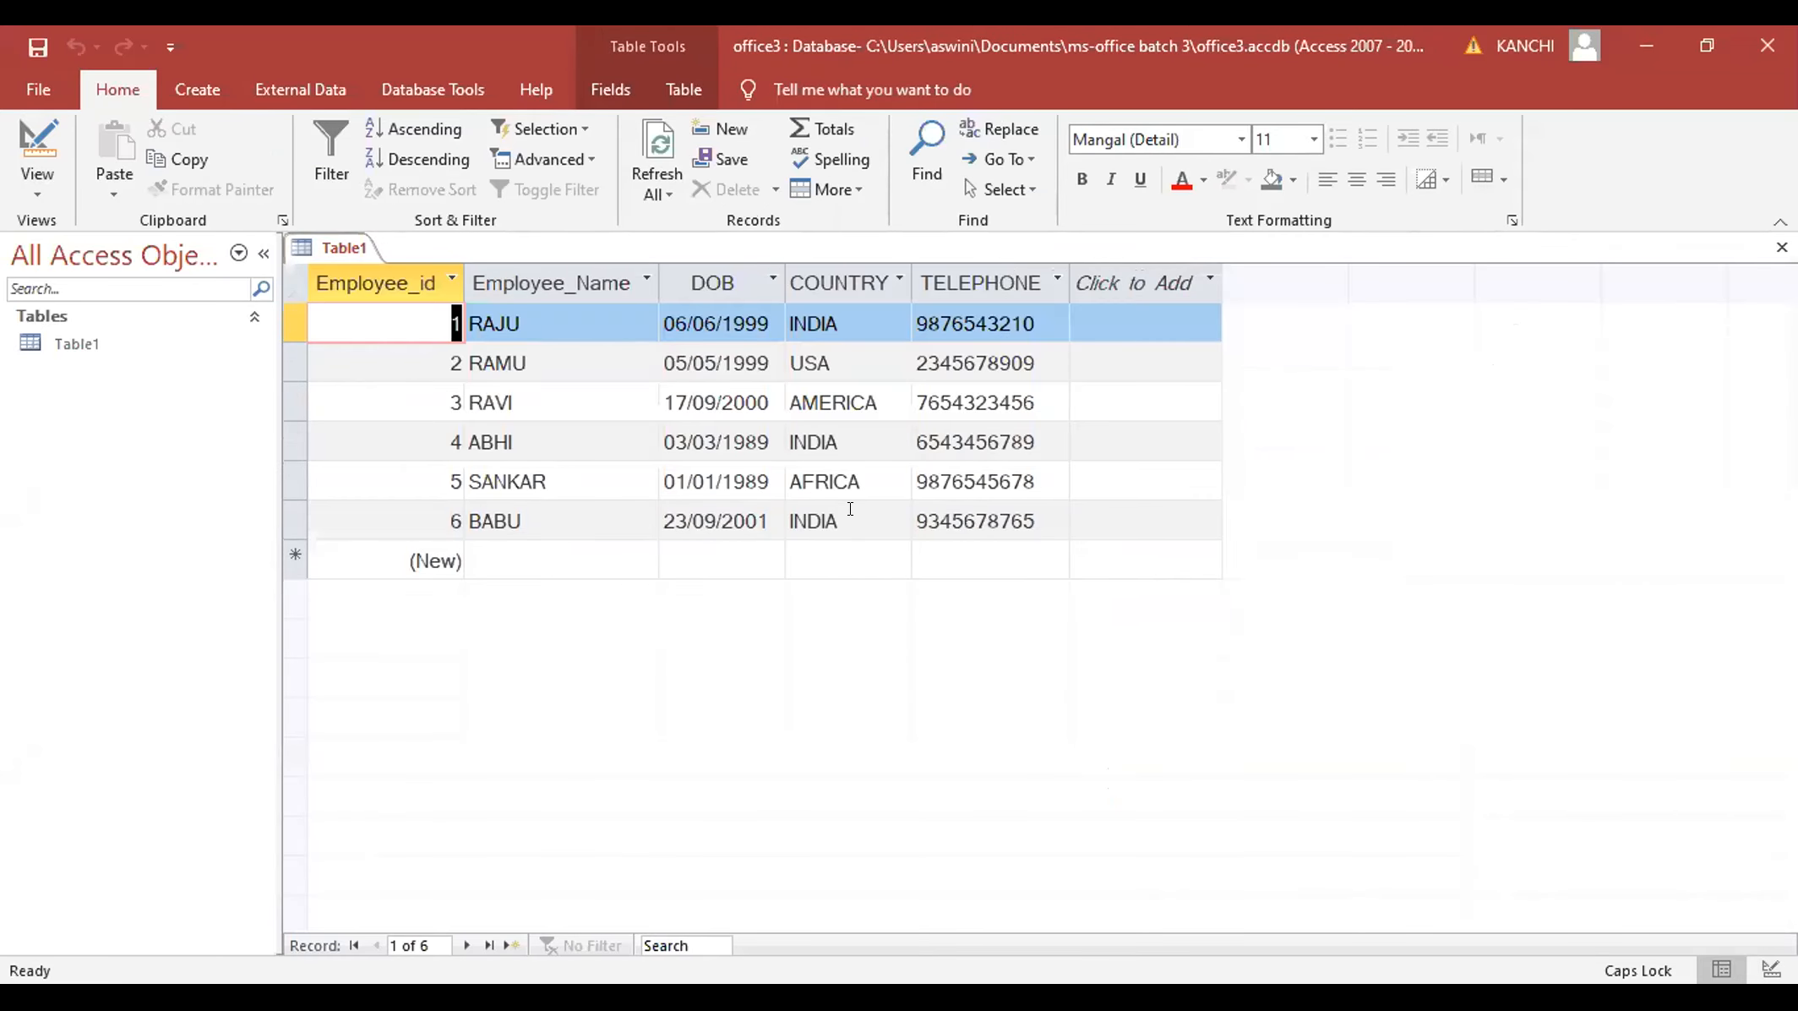
left_click(850, 508)
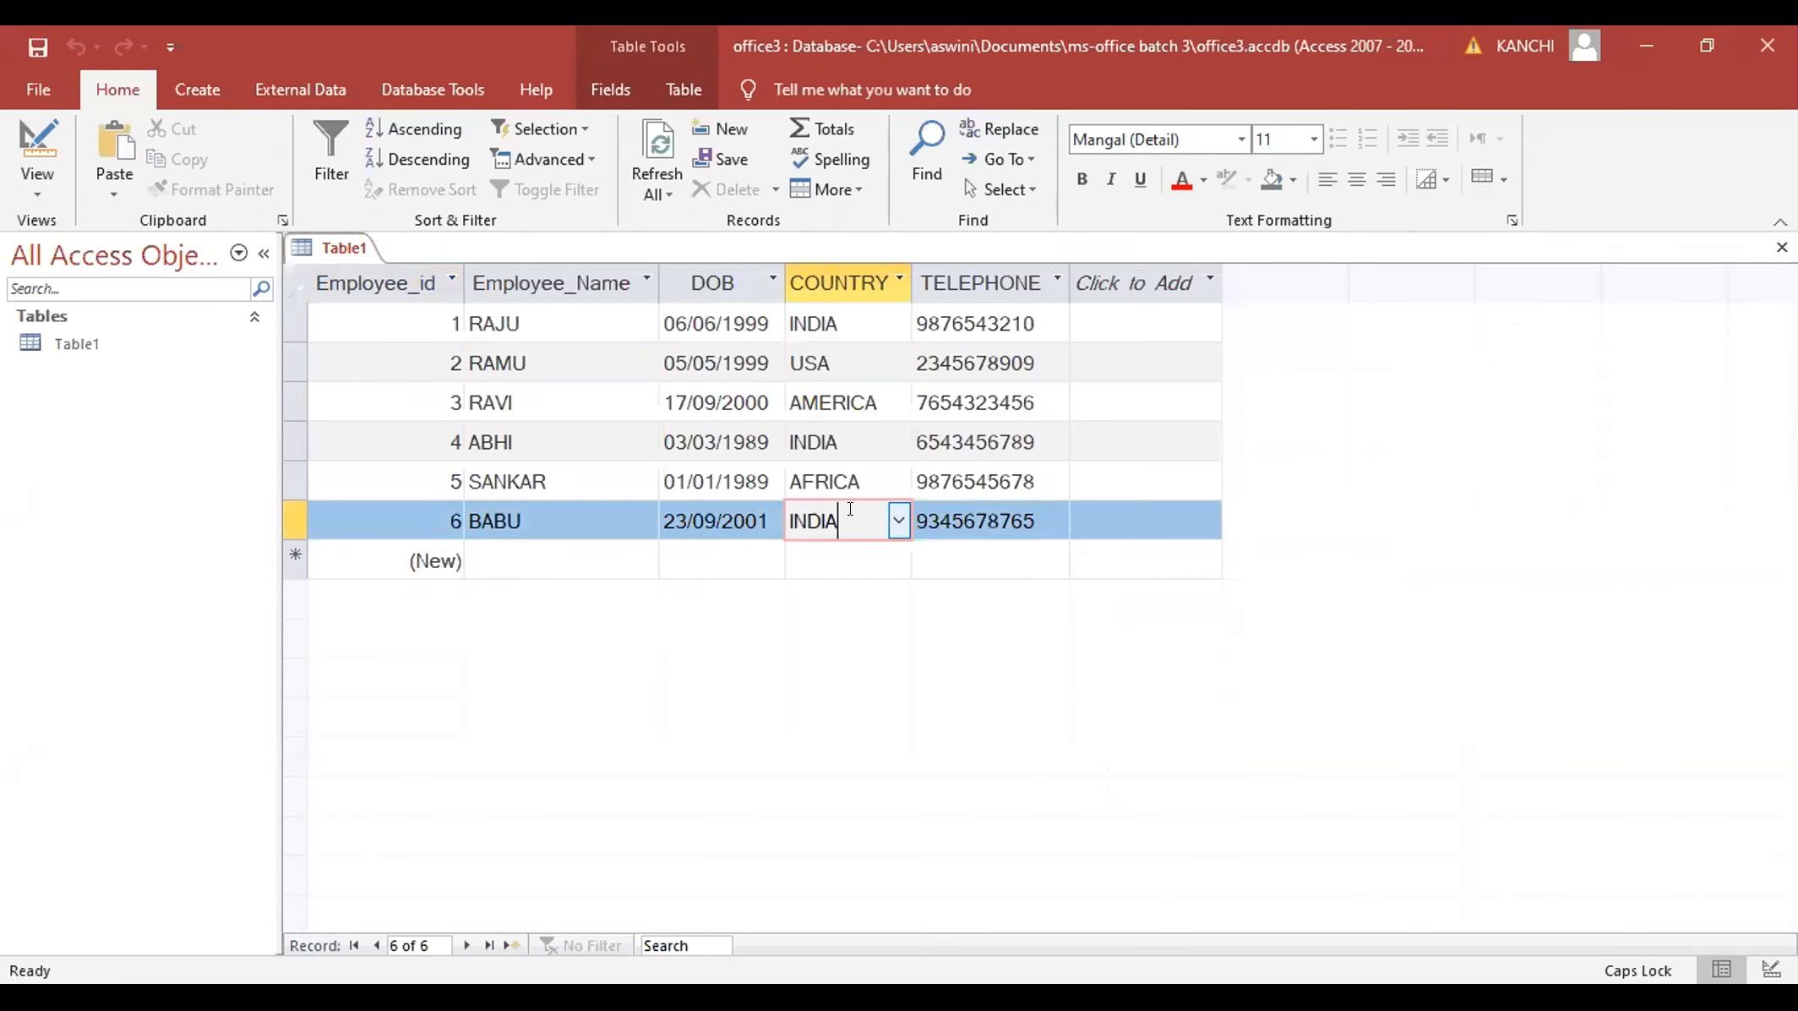
left_click(897, 523)
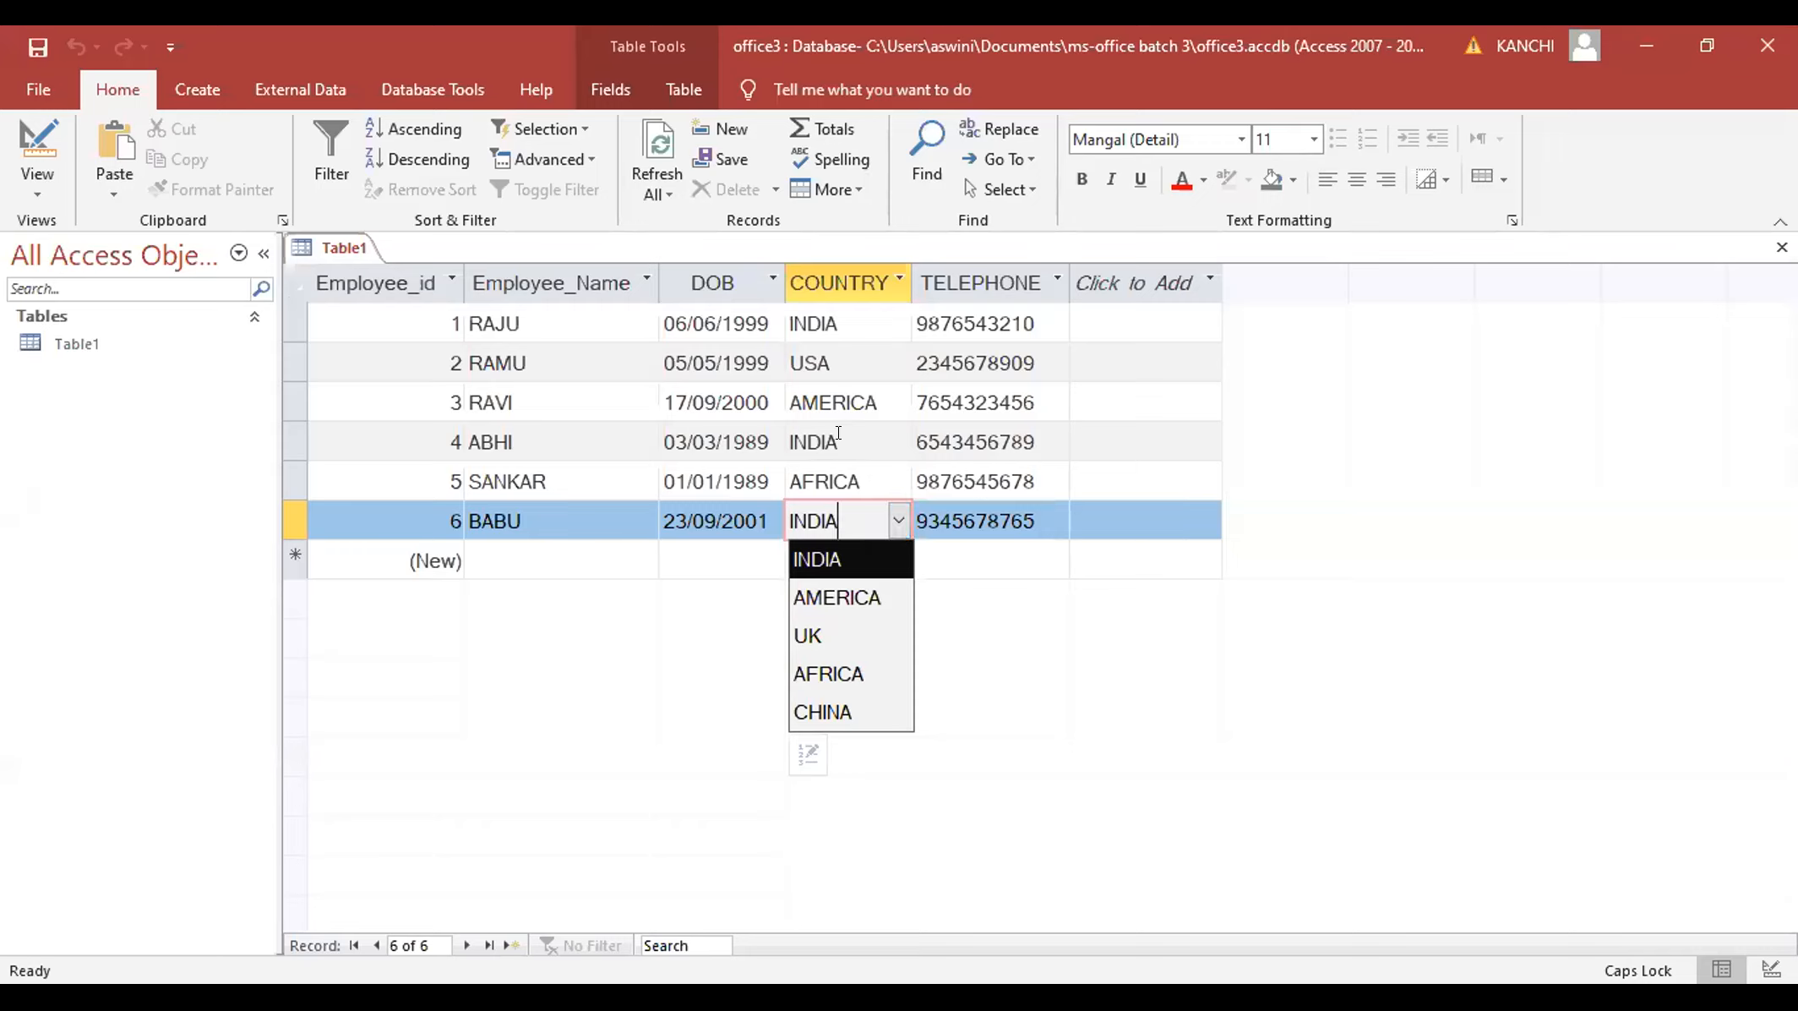
left_click(852, 435)
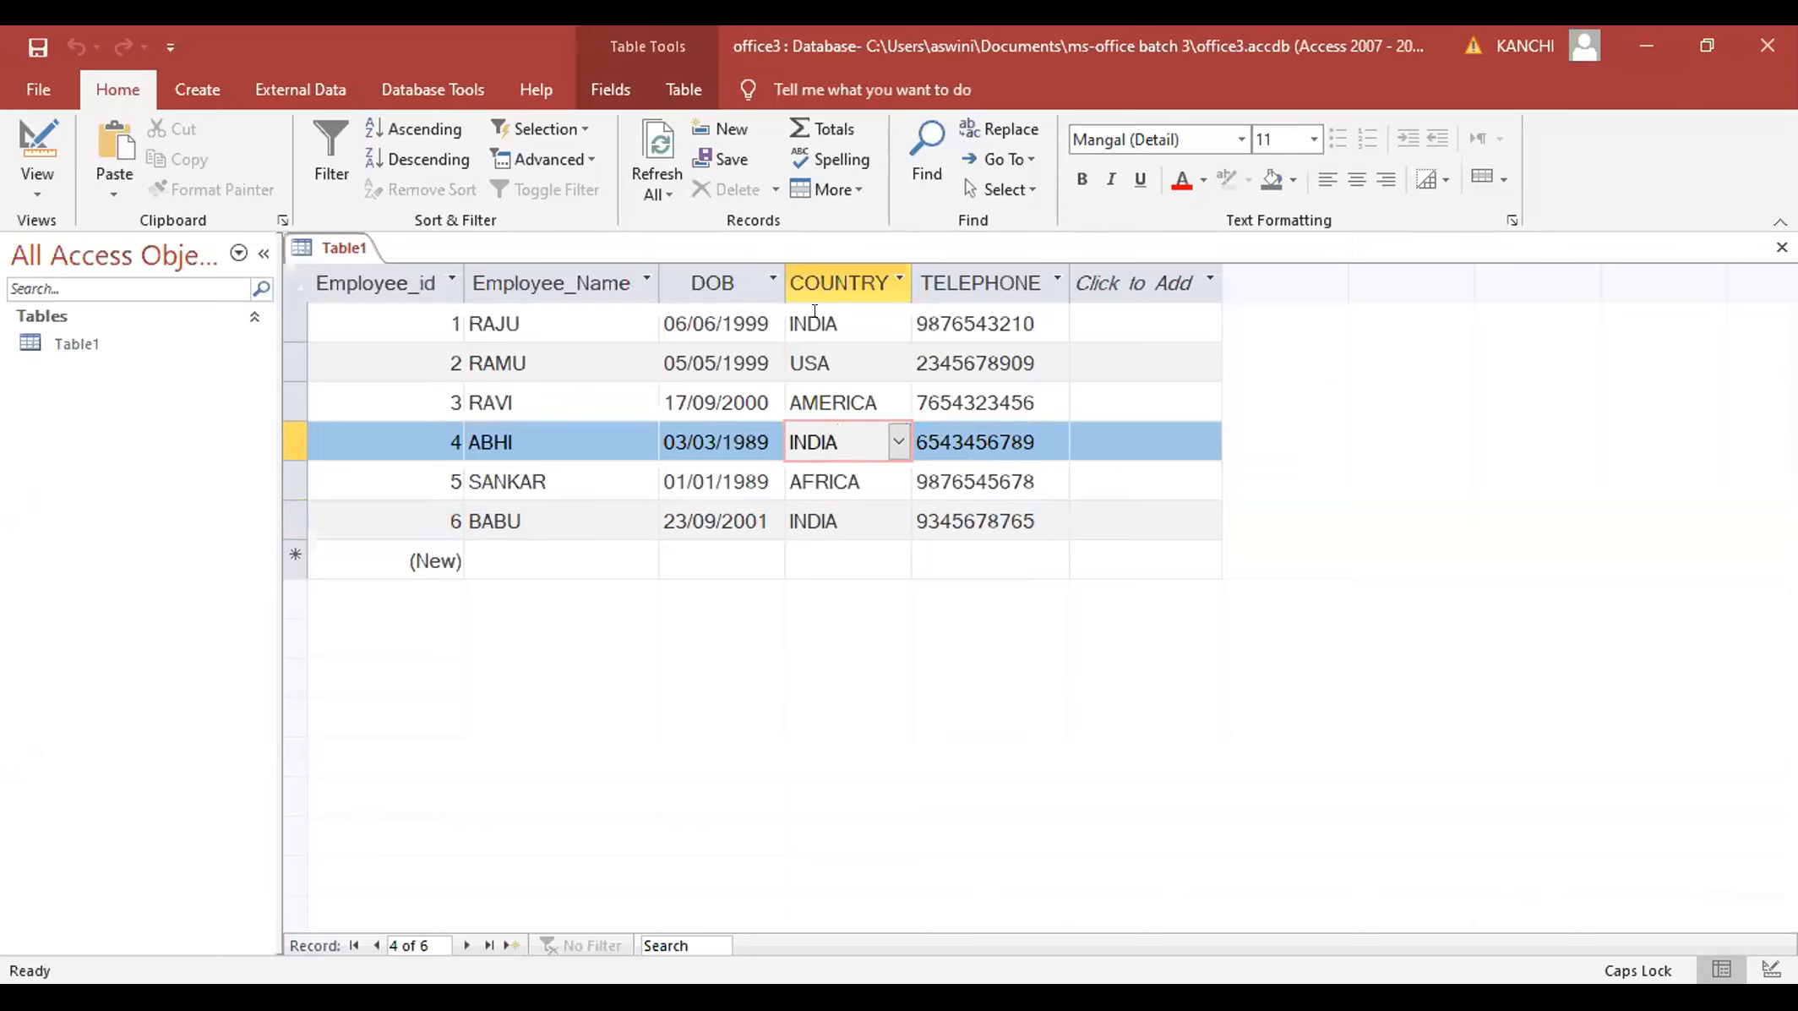
- Change the second record's country from USA to AFRICA and the third record's to INDIA
left_click(896, 328)
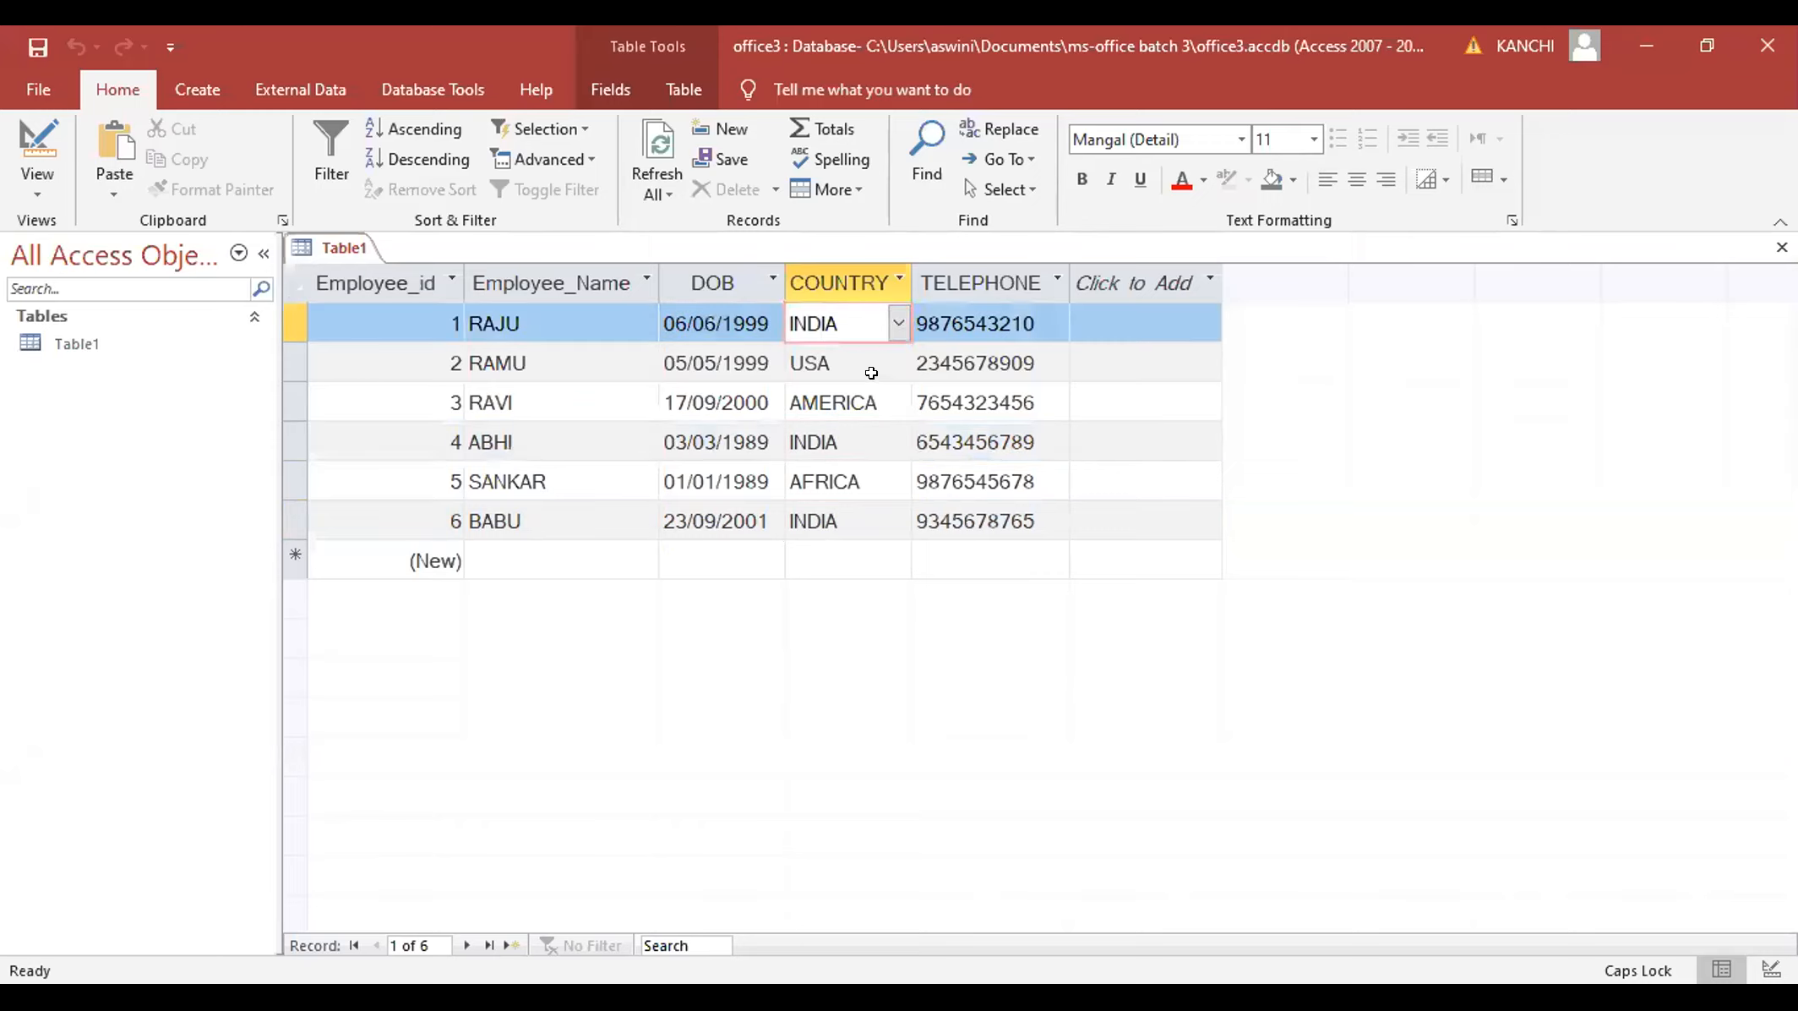
left_click(871, 372)
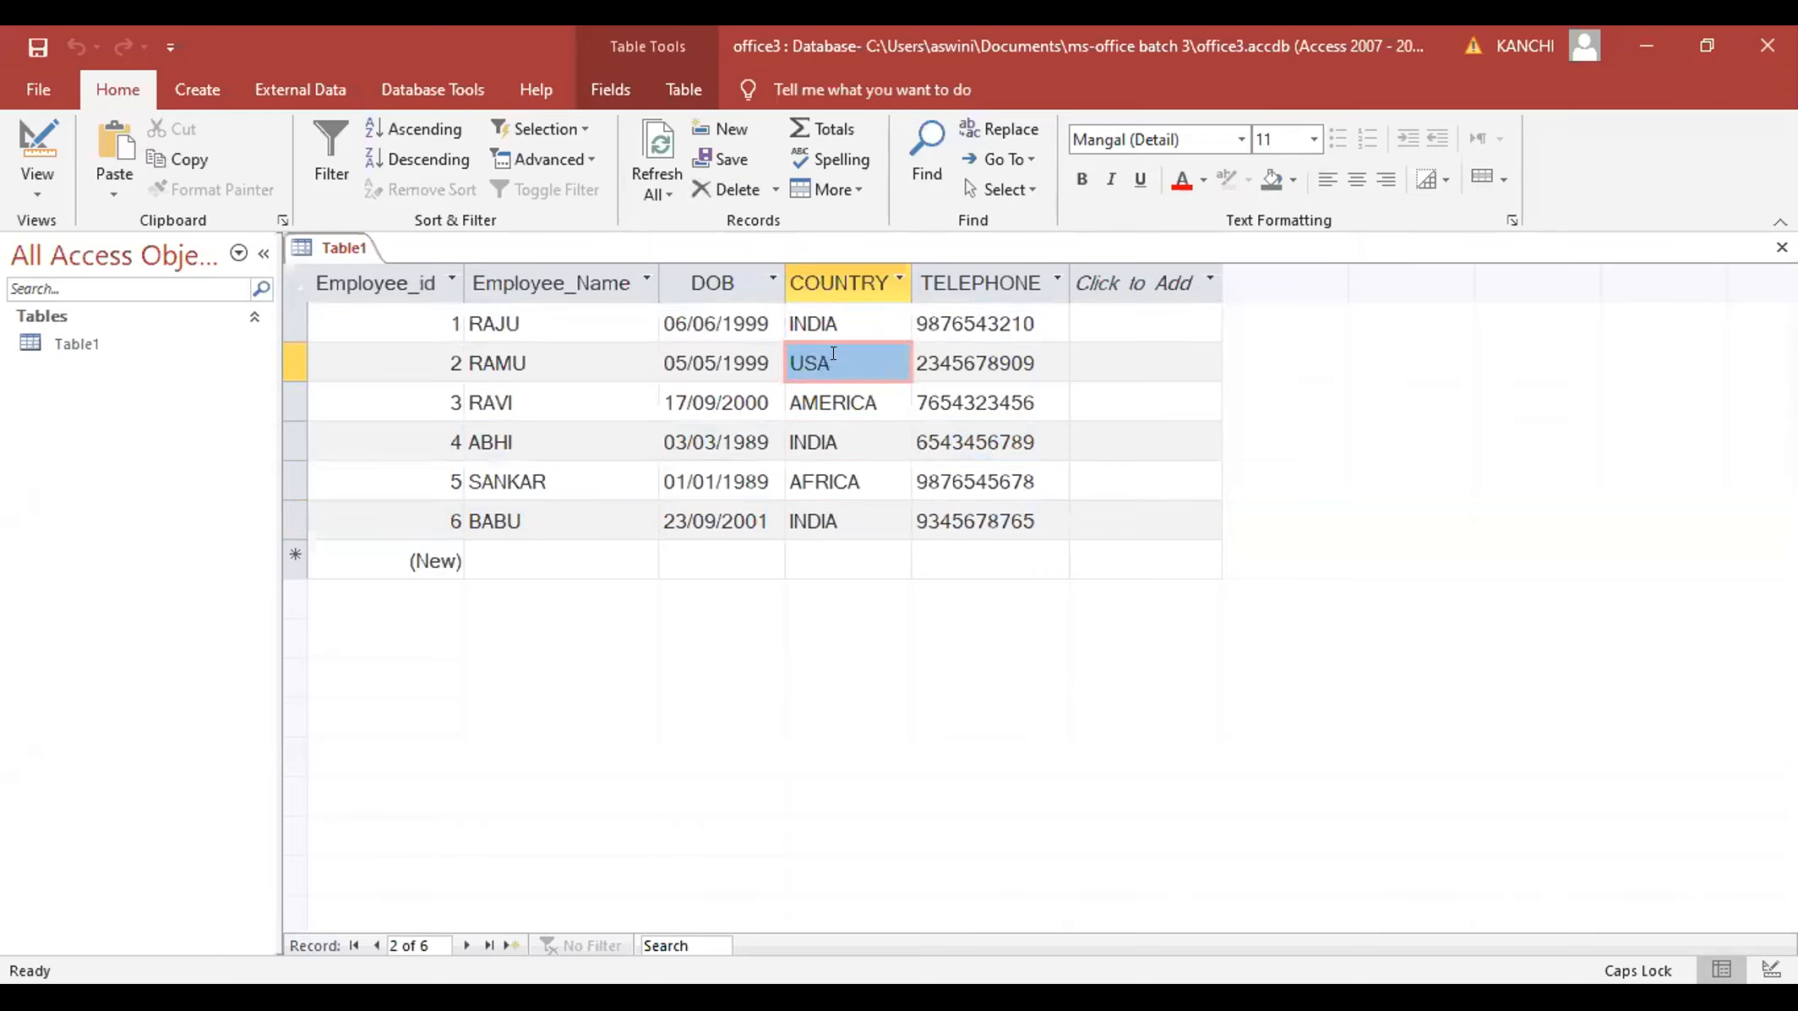
key("shift+Right")
key("shift+Right")
left_click(898, 364)
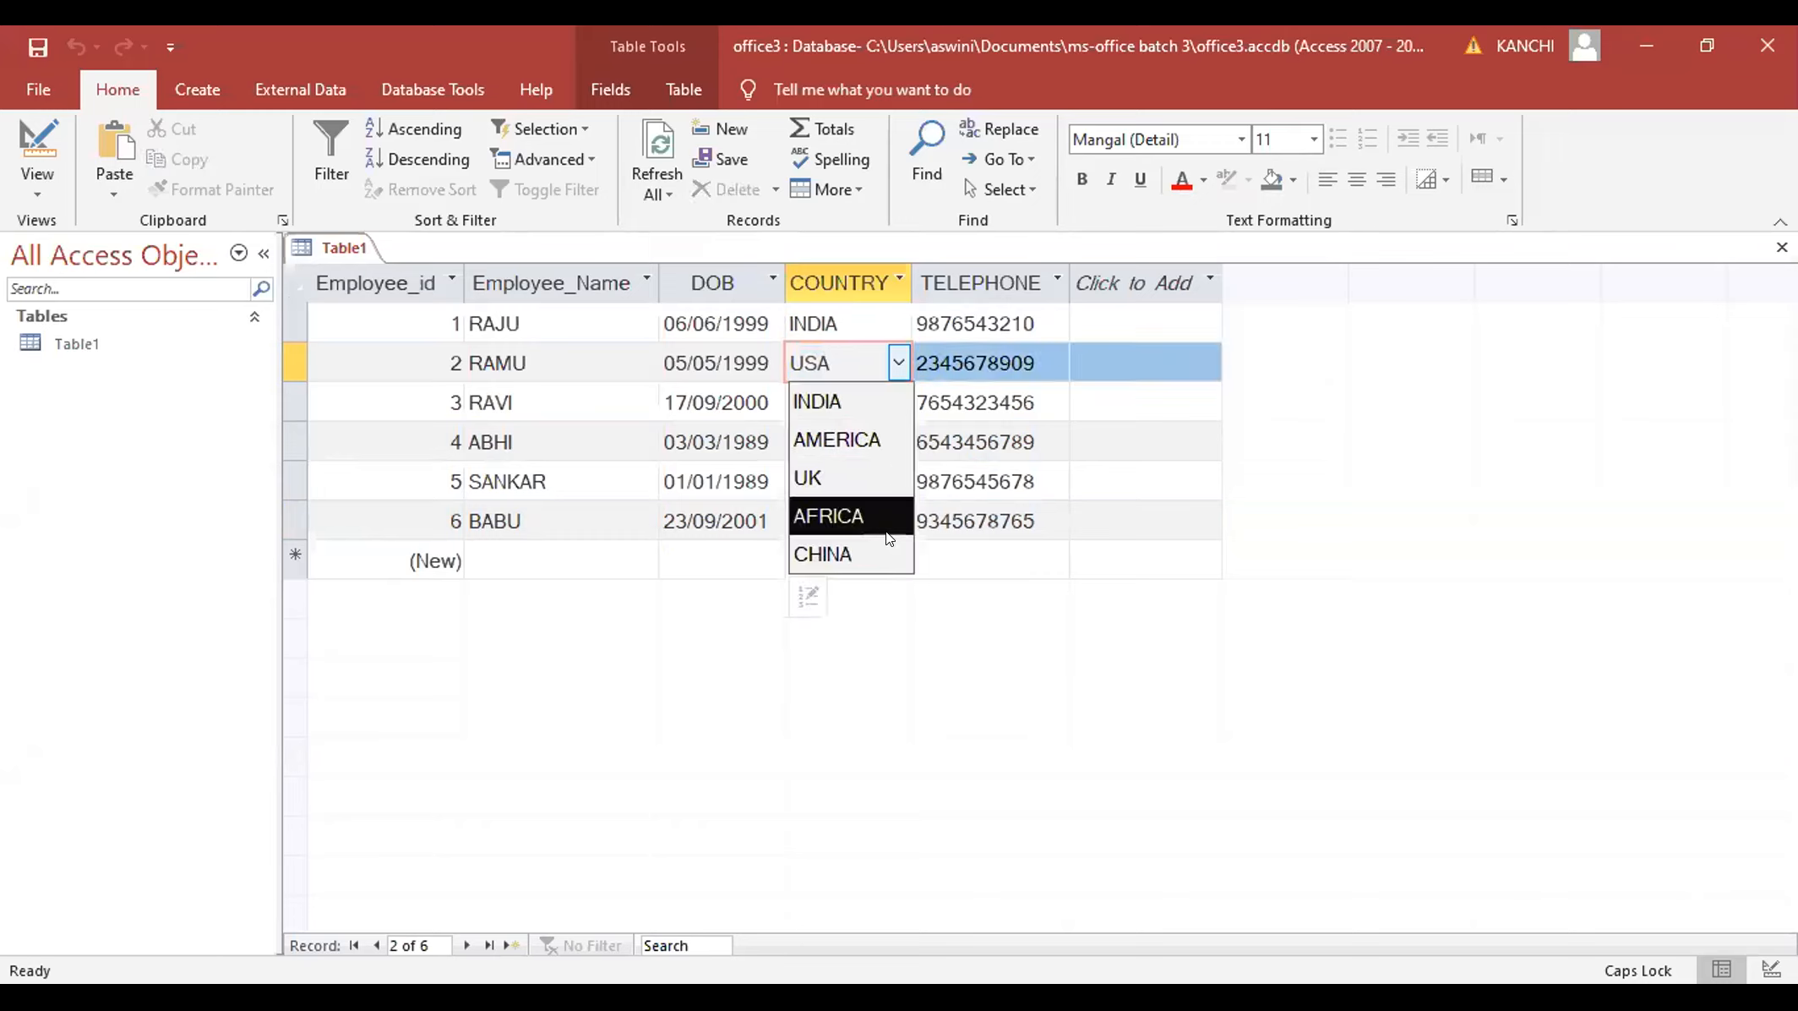
left_click(860, 511)
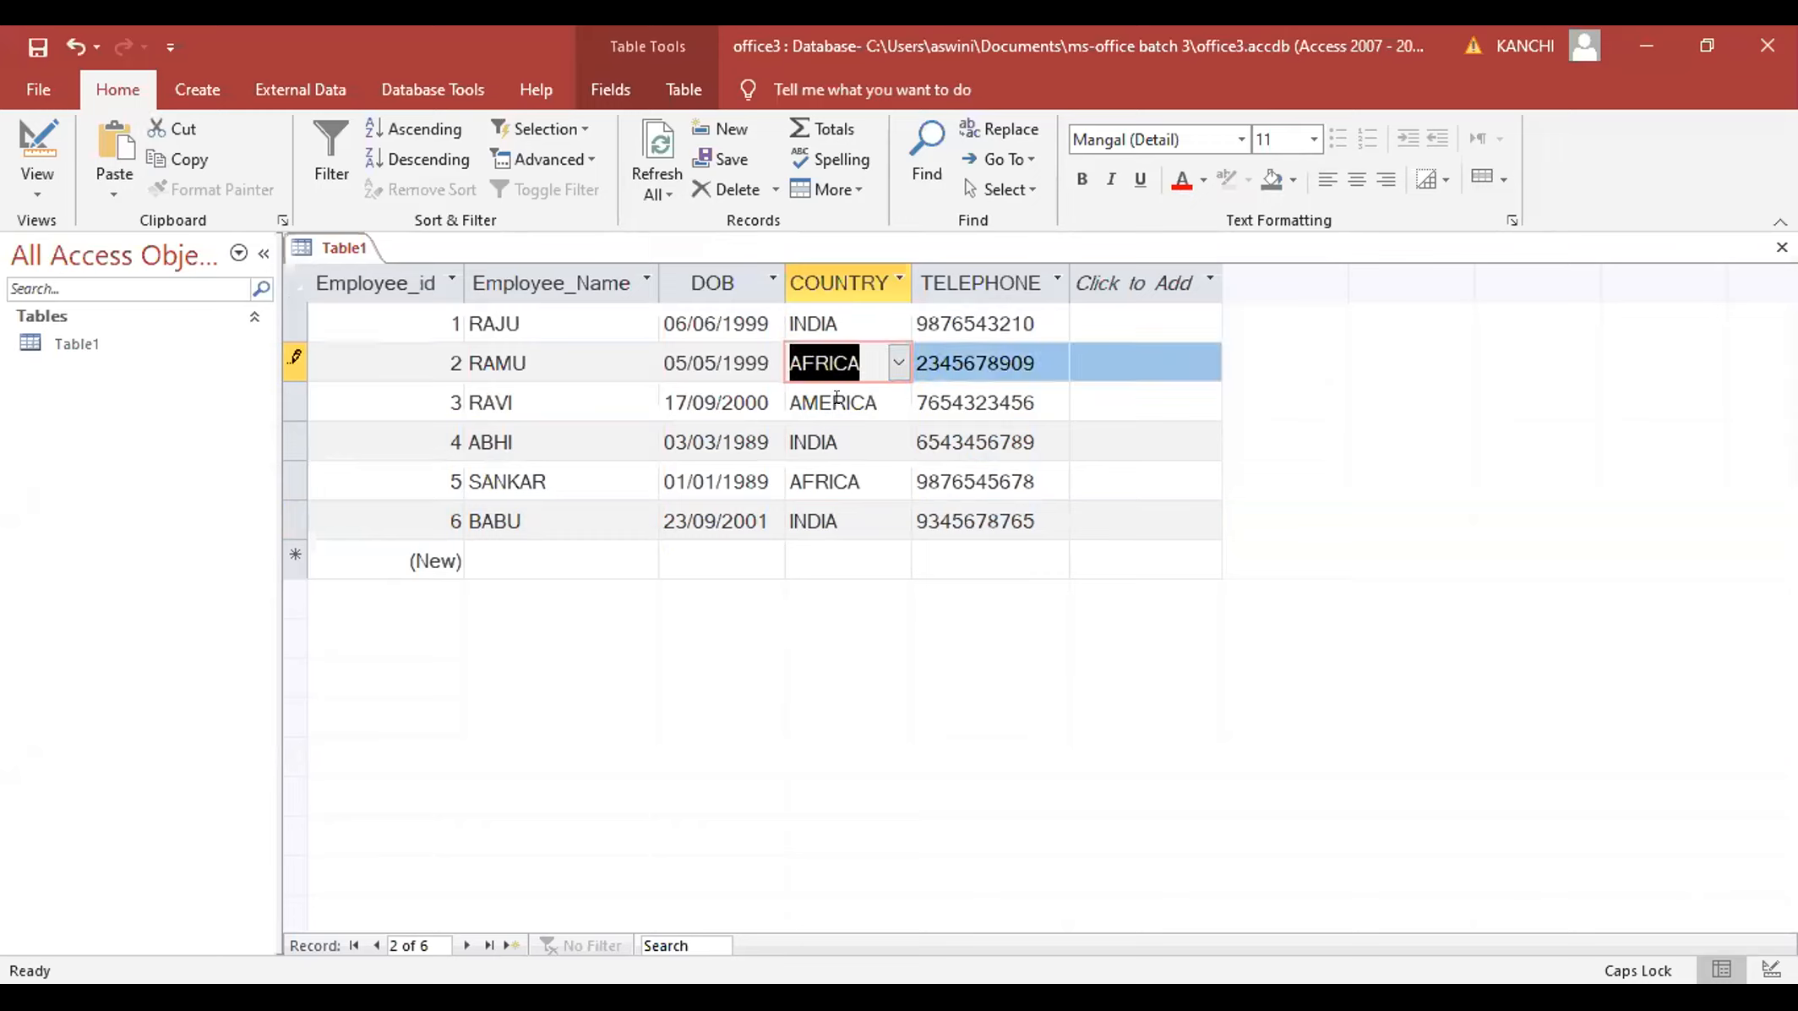
key("Down")
left_click(895, 405)
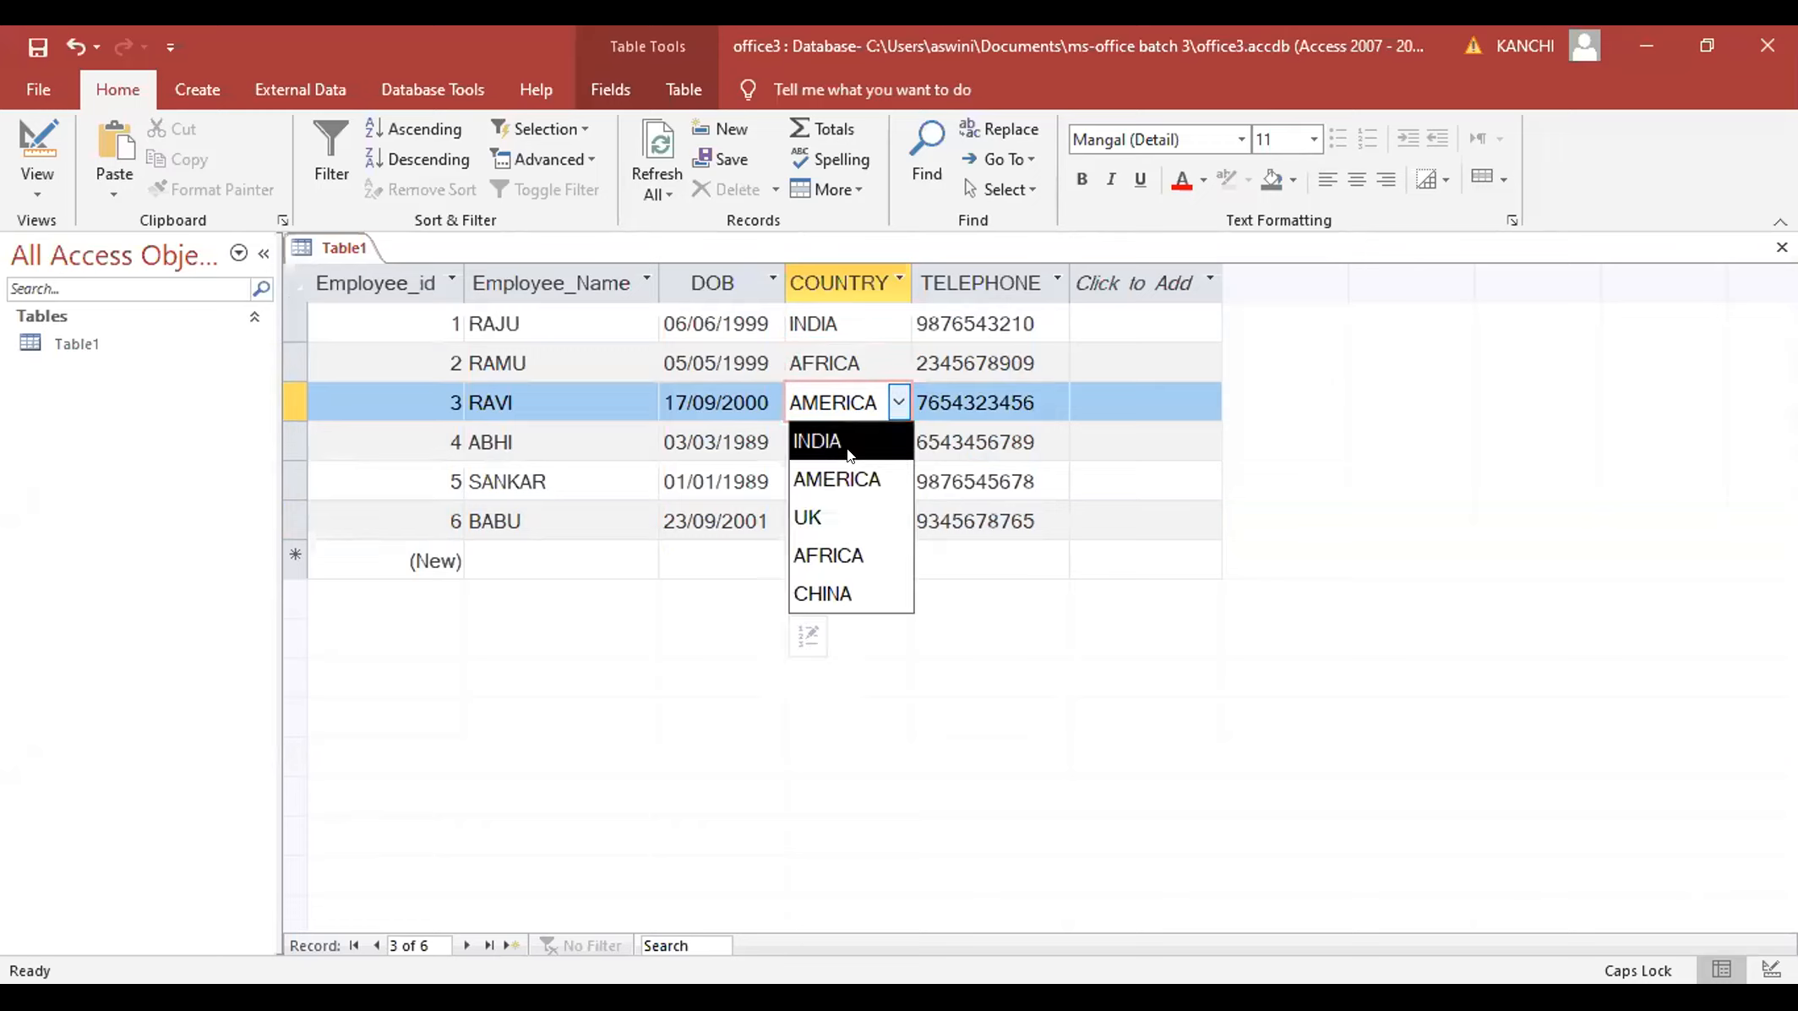
left_click(849, 448)
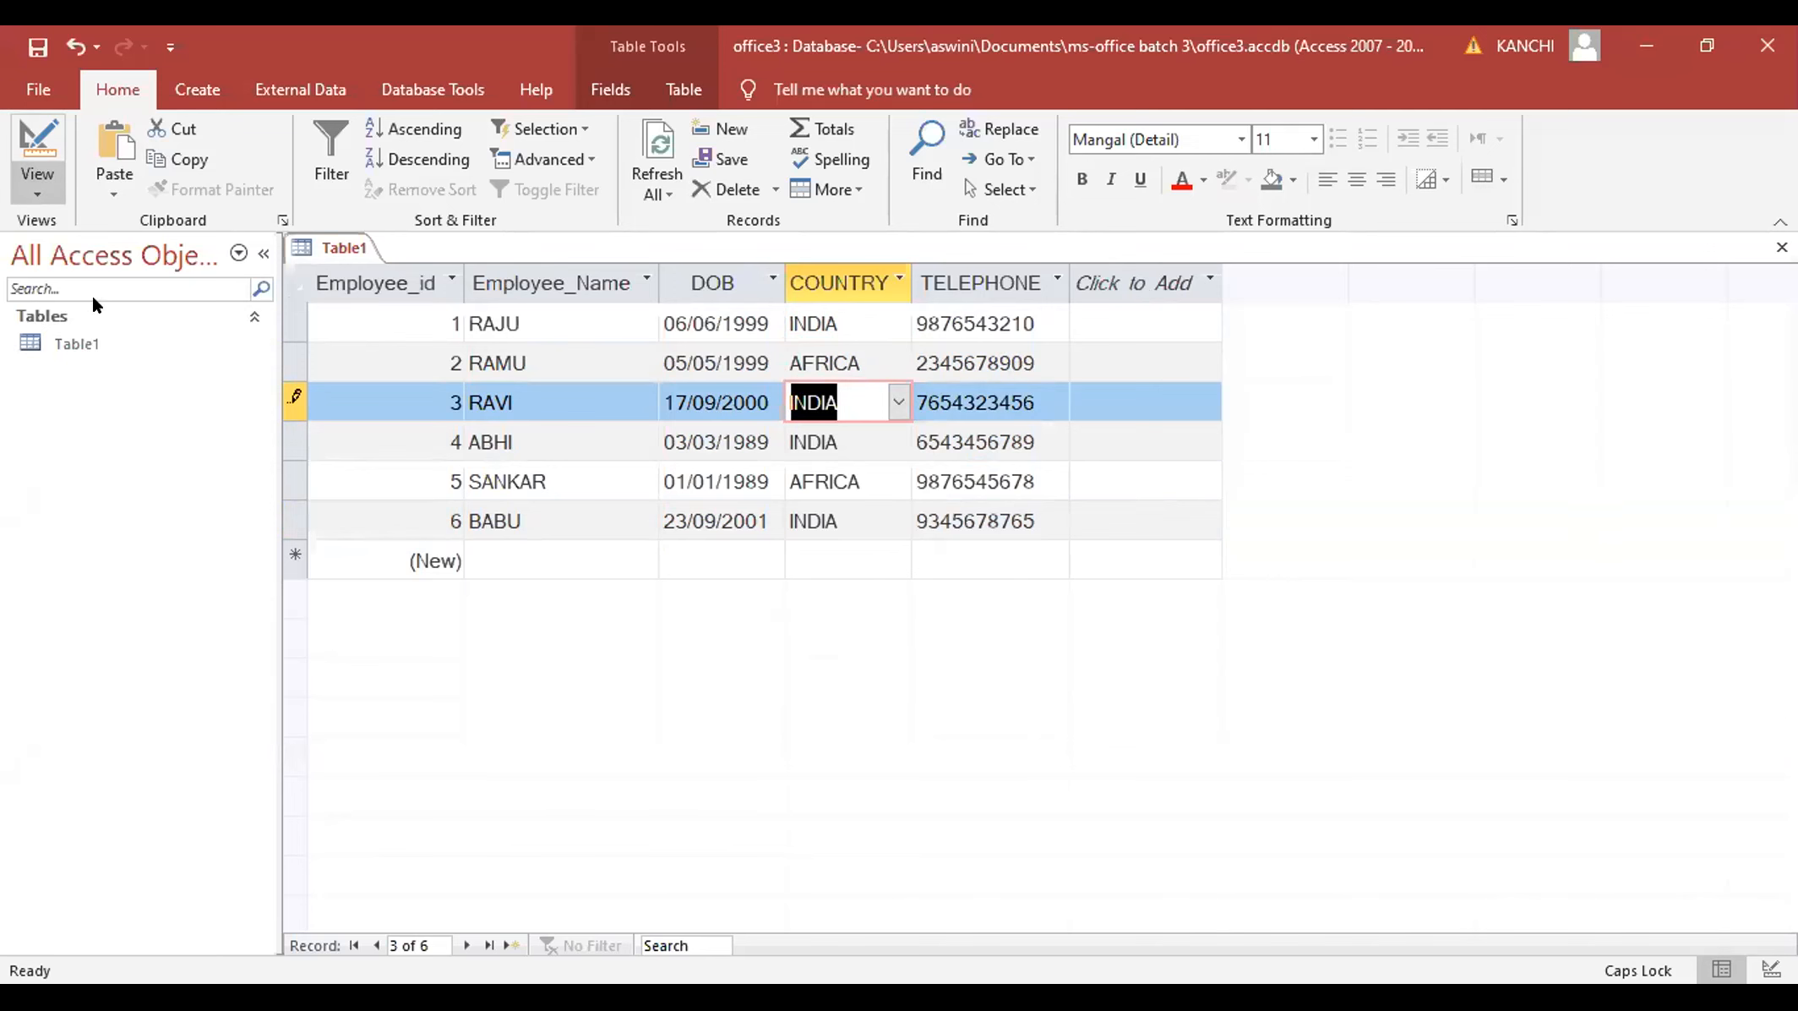
left_click(27, 179)
left_click(99, 306)
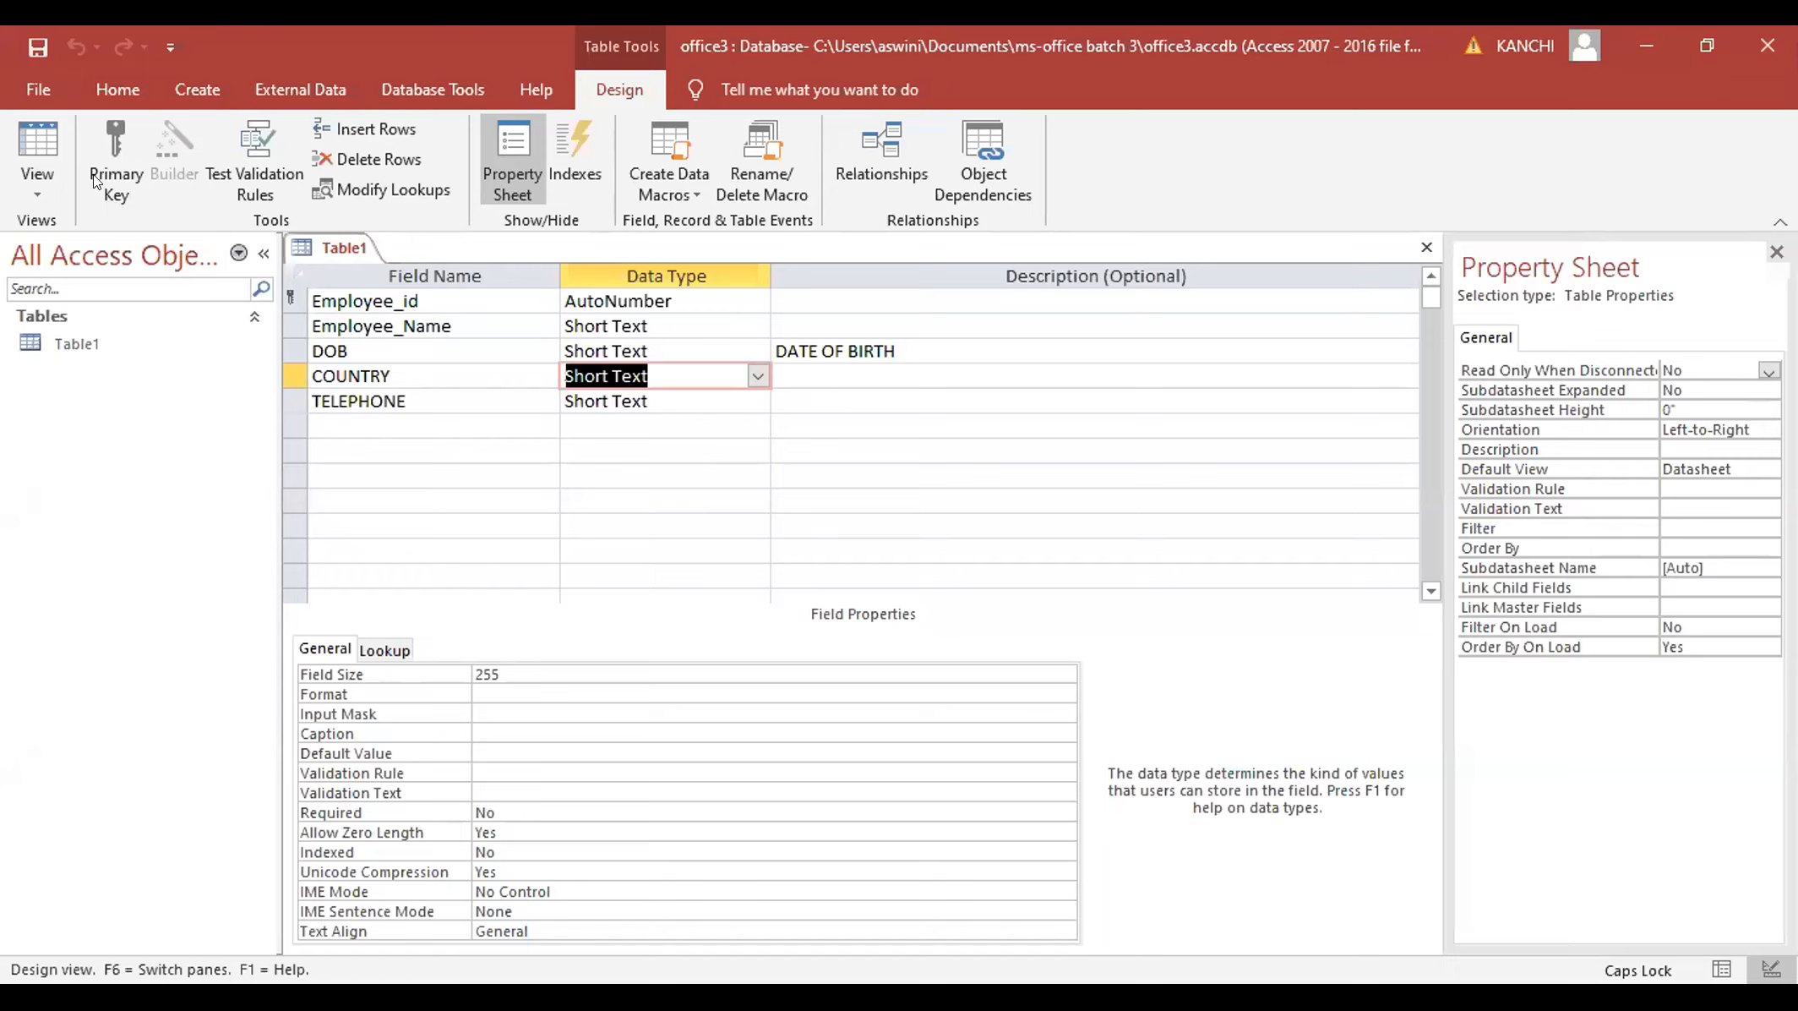
- Switch Table1 to Datasheet view and select Table1 in the navigation pane
left_click(44, 177)
left_click(84, 244)
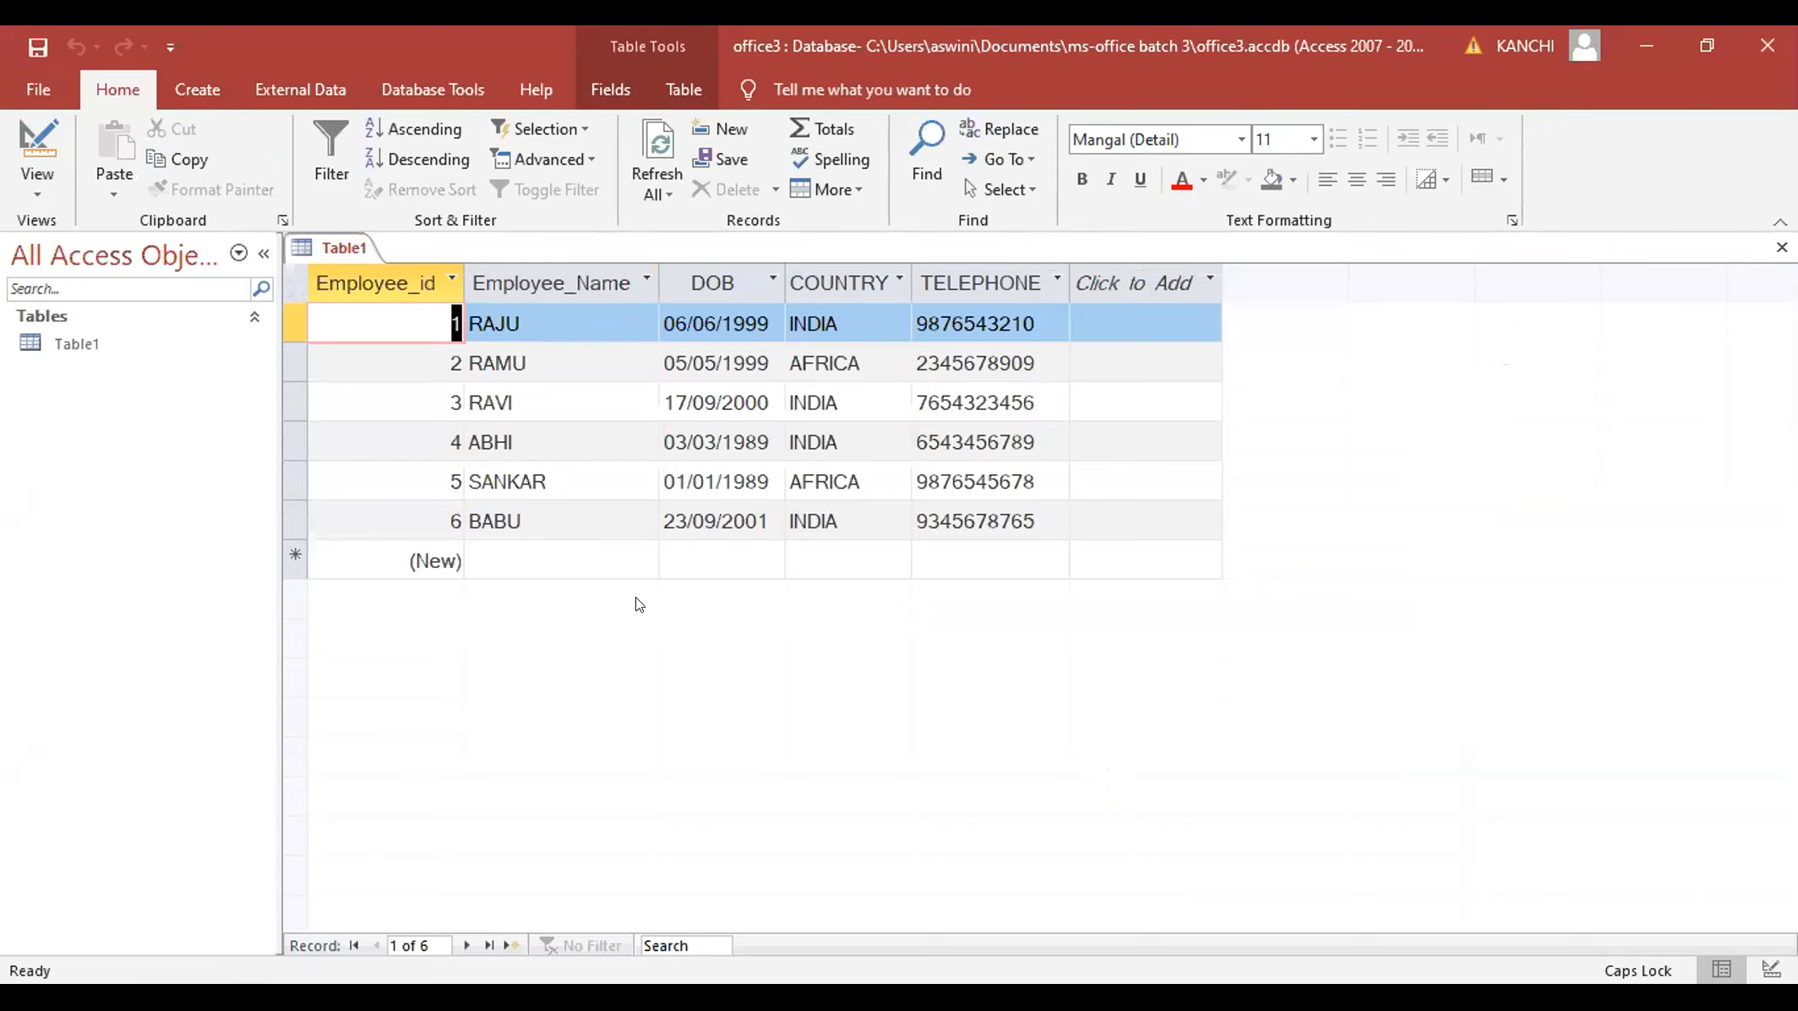
left_click(108, 344)
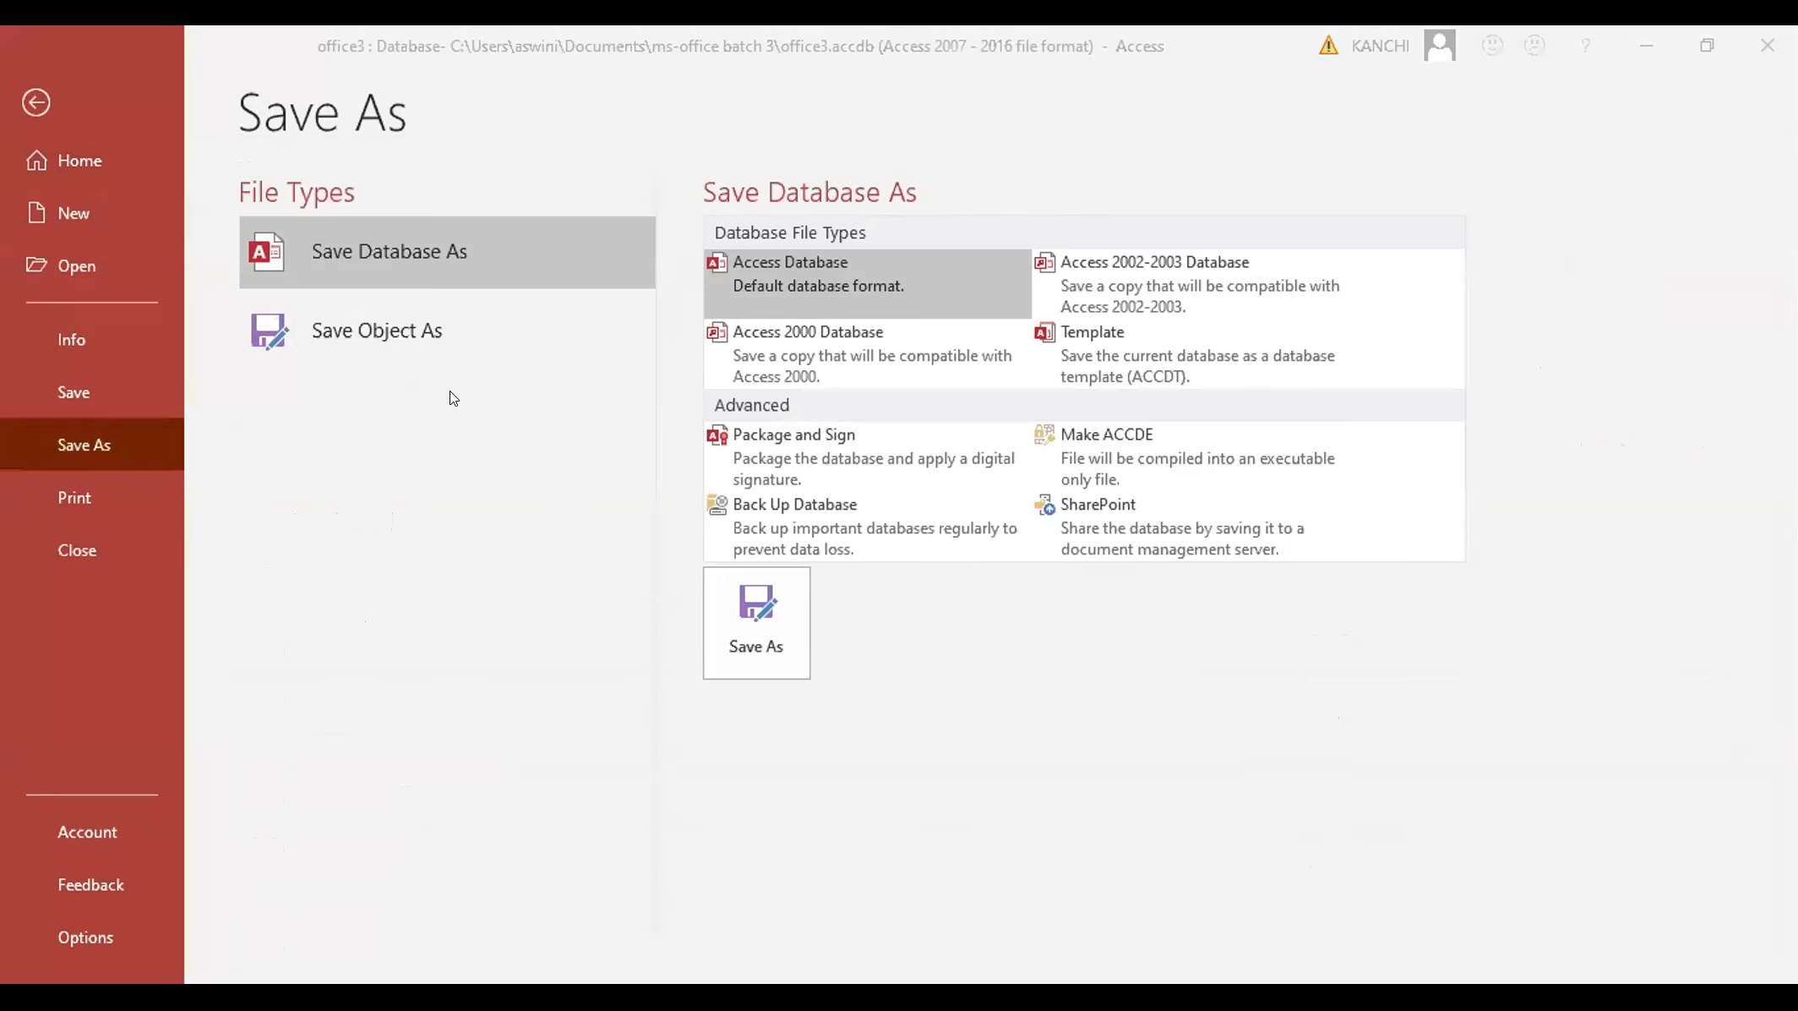
- Back up the database as office3_2020-08-26 in the ms-office batch 3 folder
left_click(832, 516)
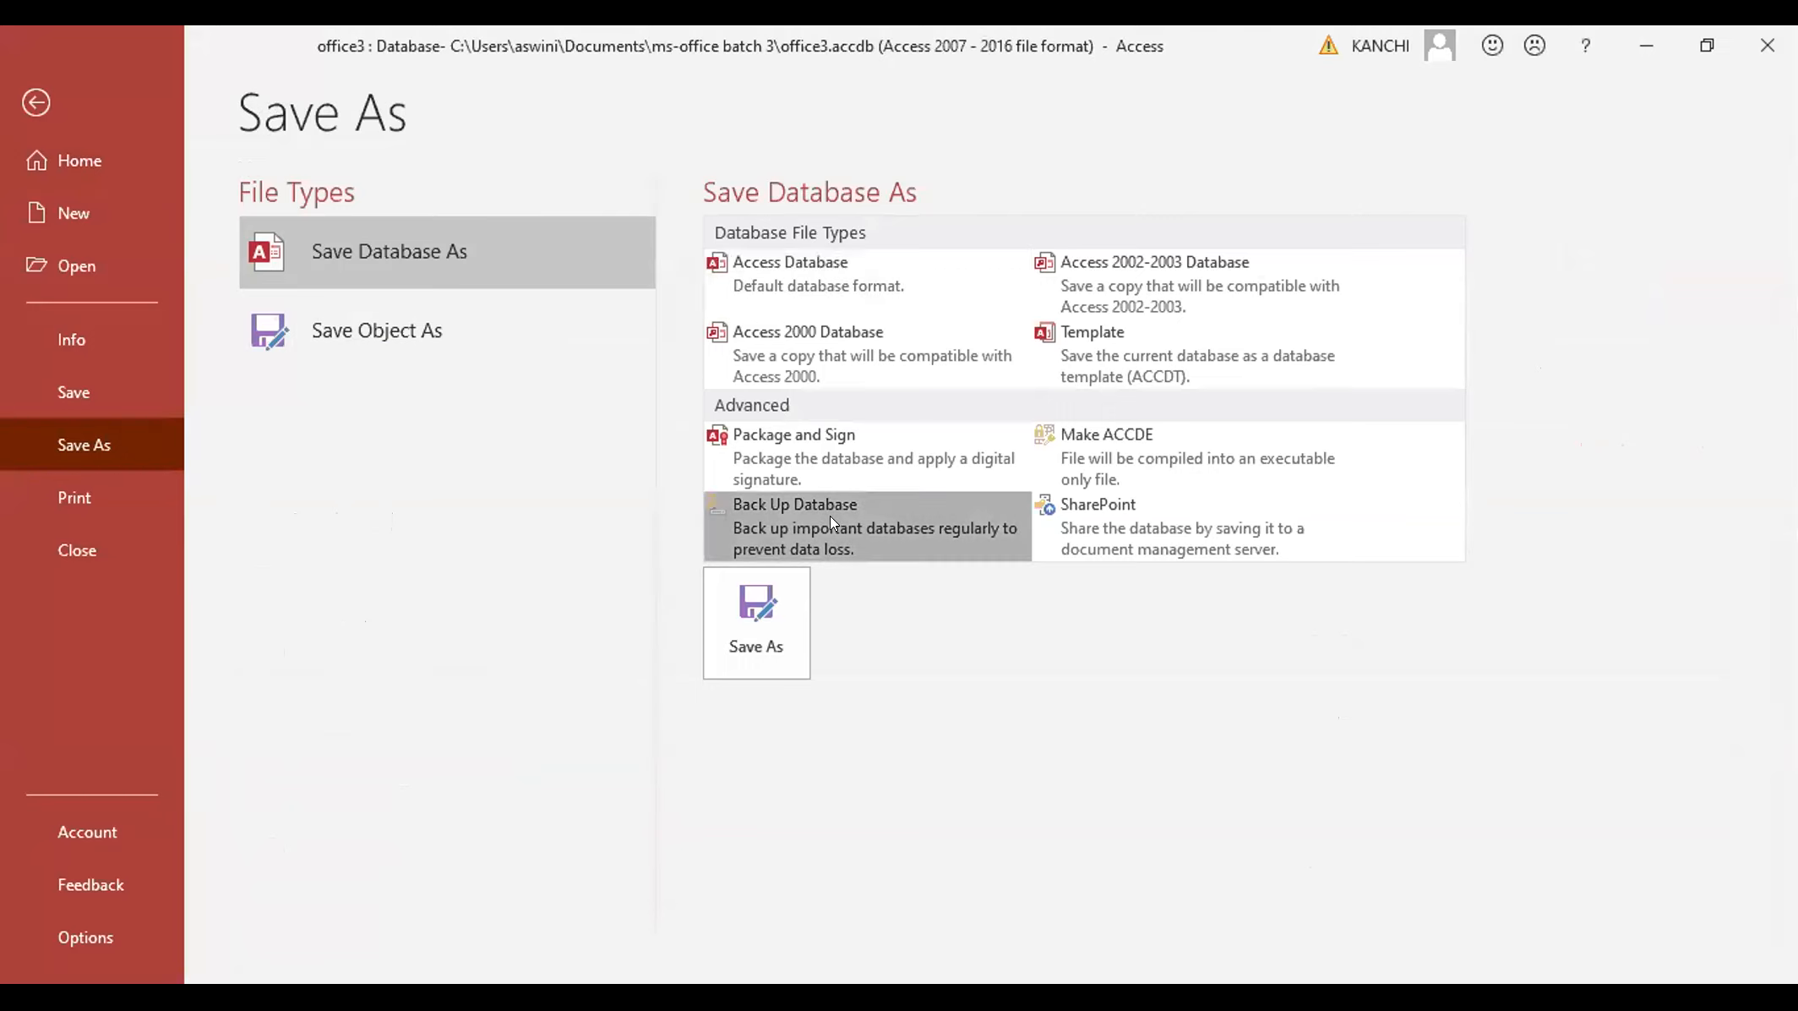
double_click(831, 516)
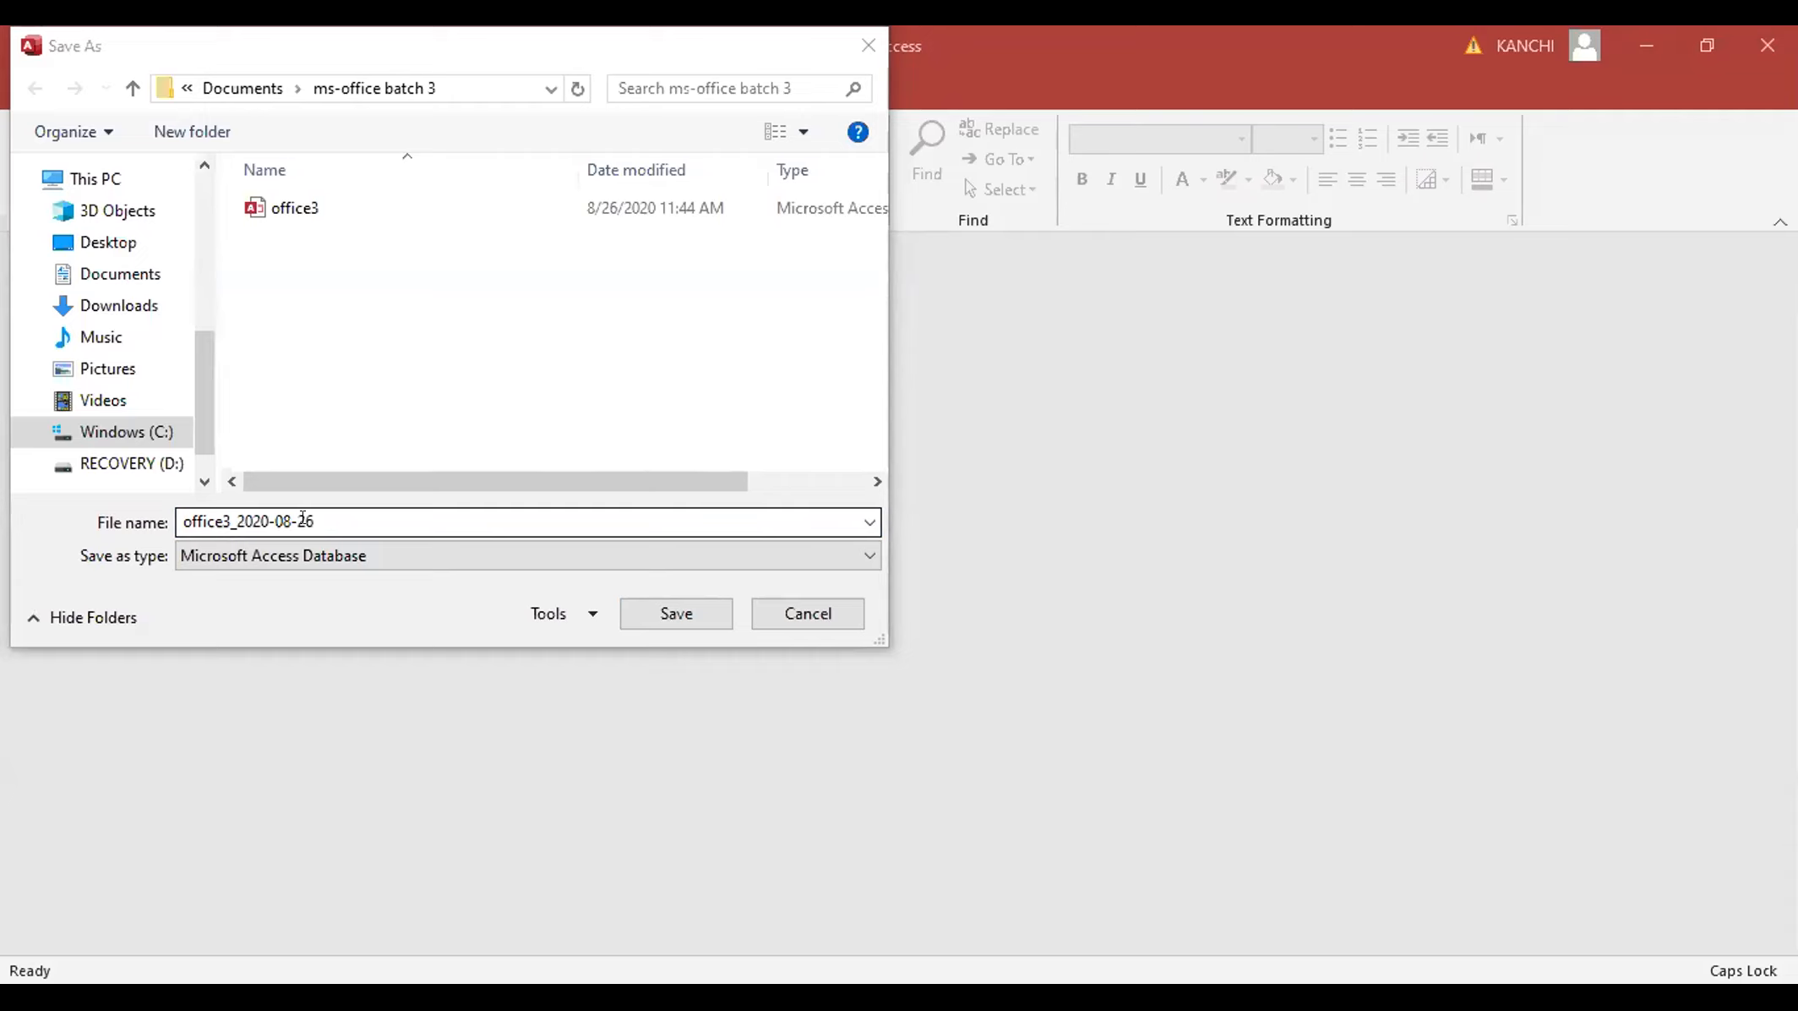
left_click(660, 611)
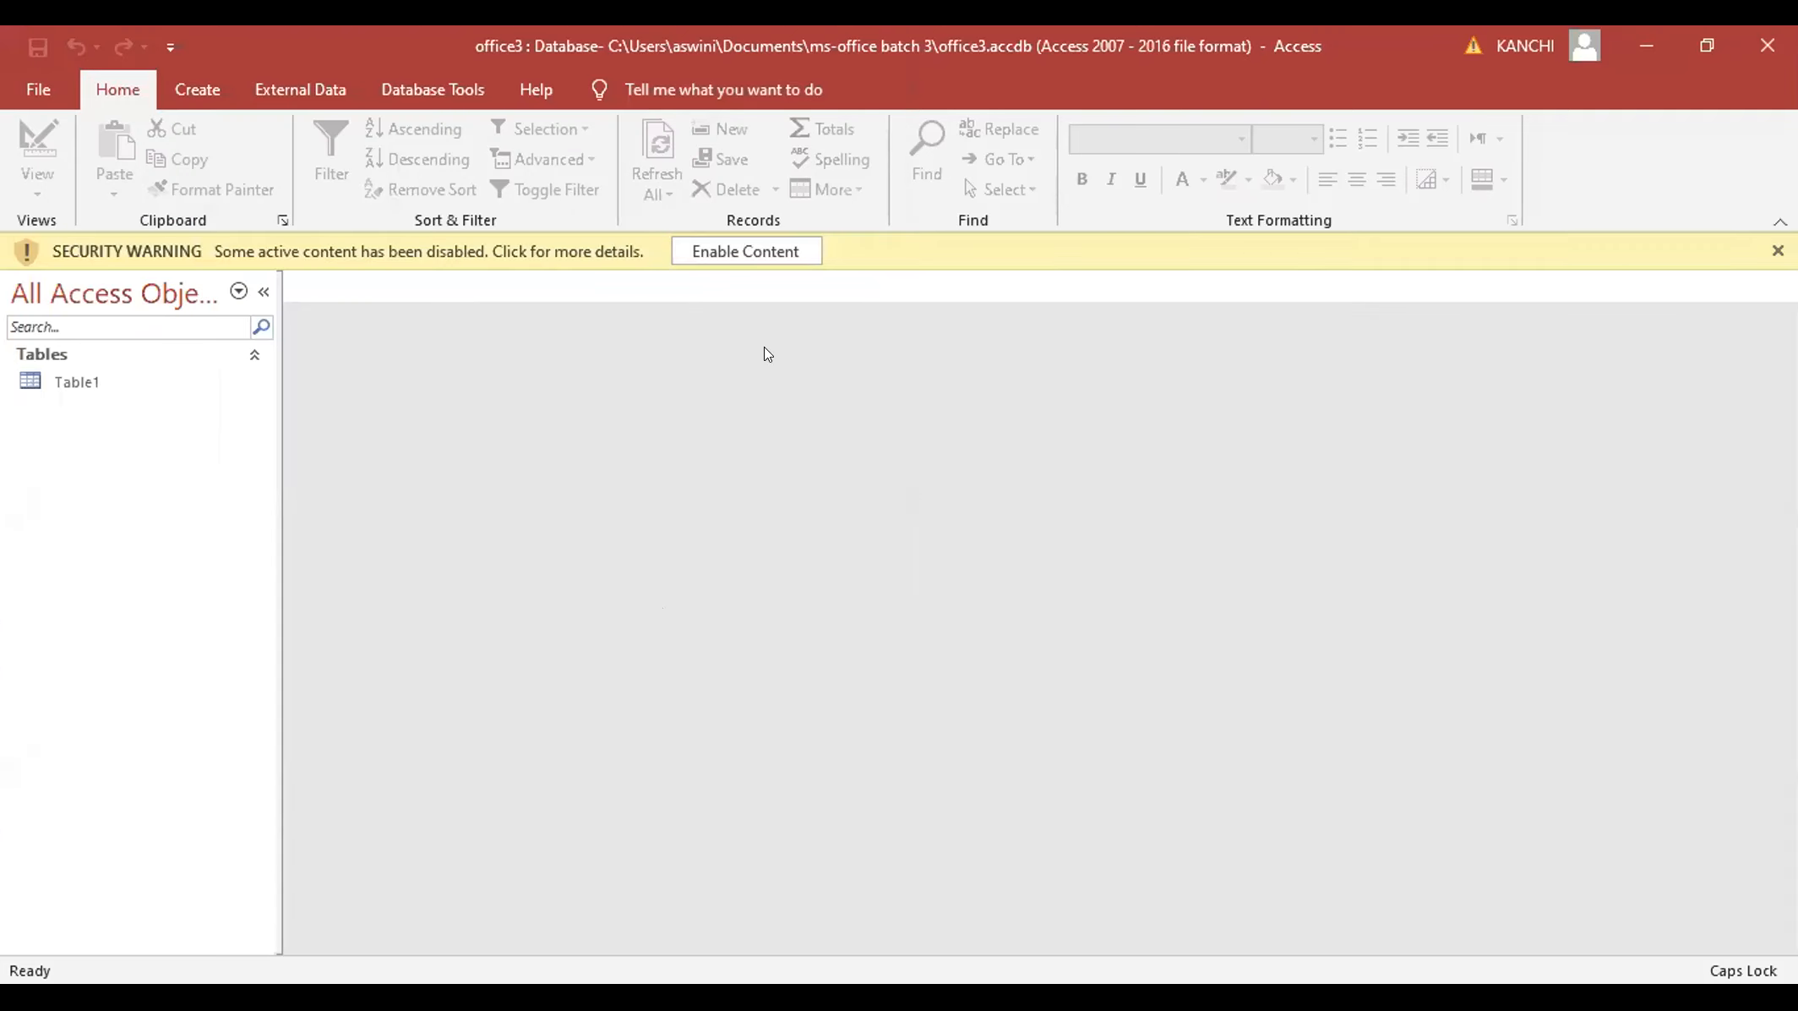
- Enable the database content from the security bar and open Table1 from the navigation pane
left_click(755, 251)
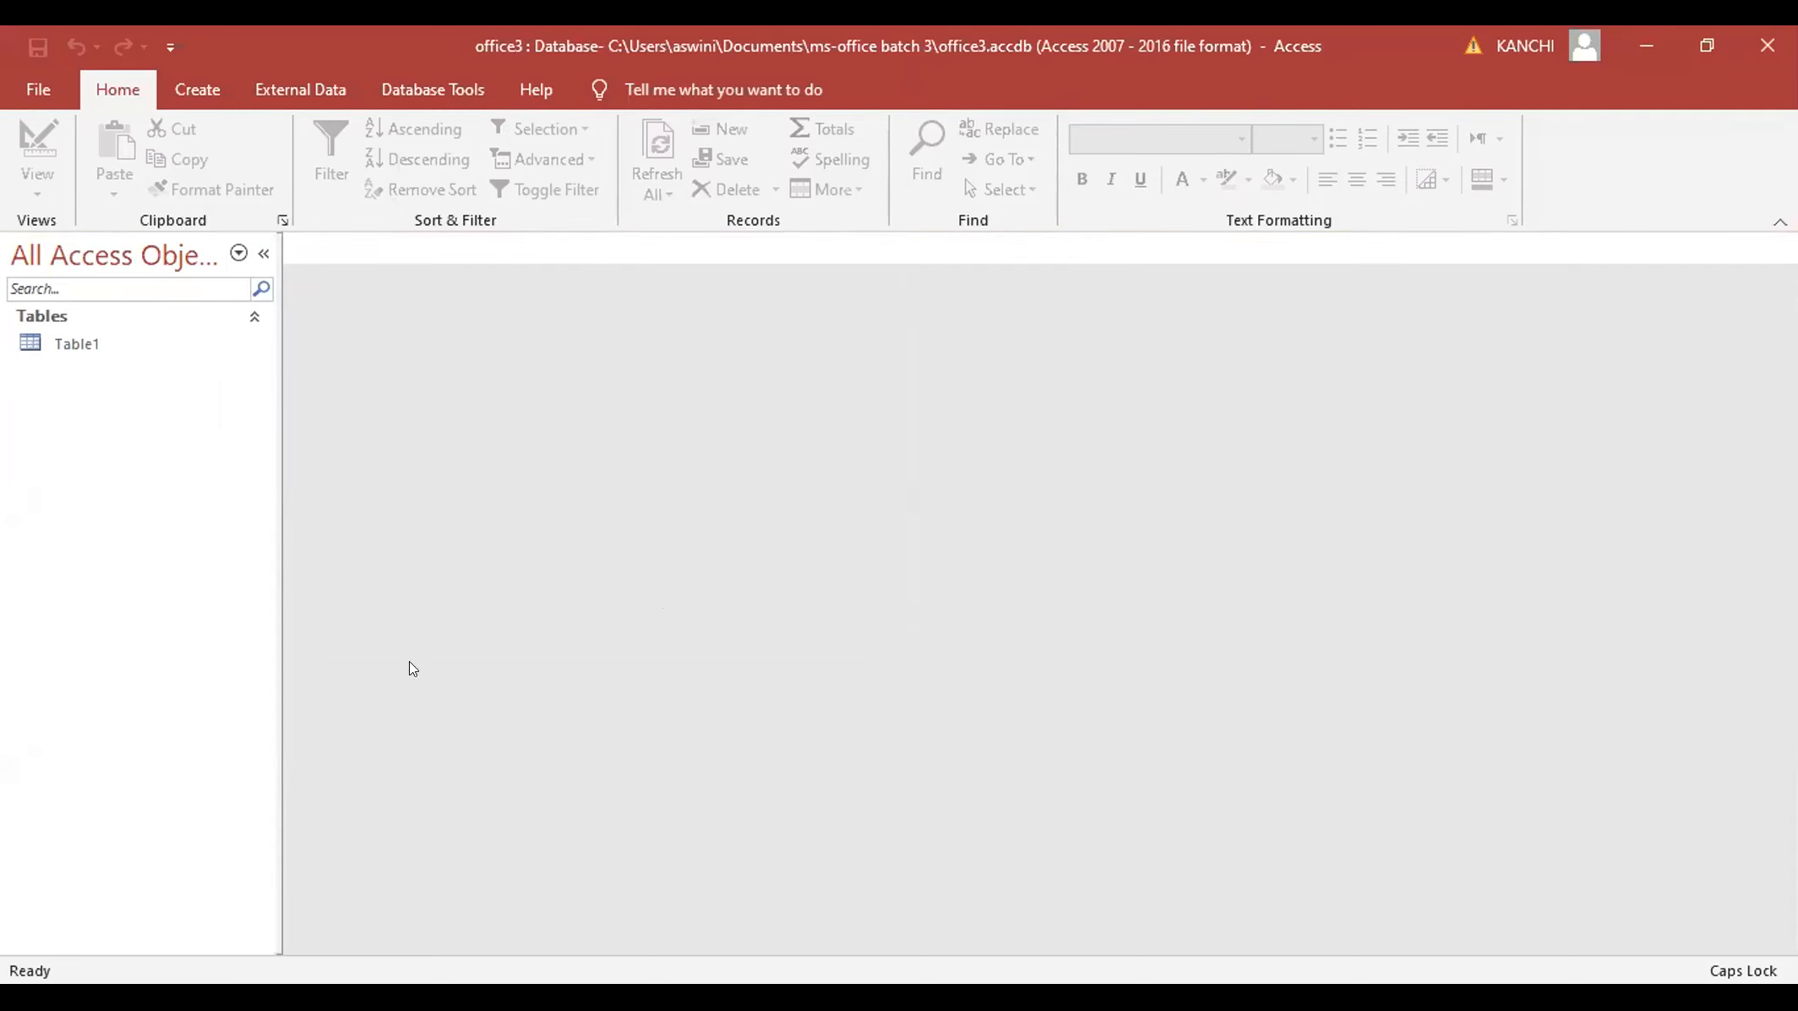
left_click(32, 80)
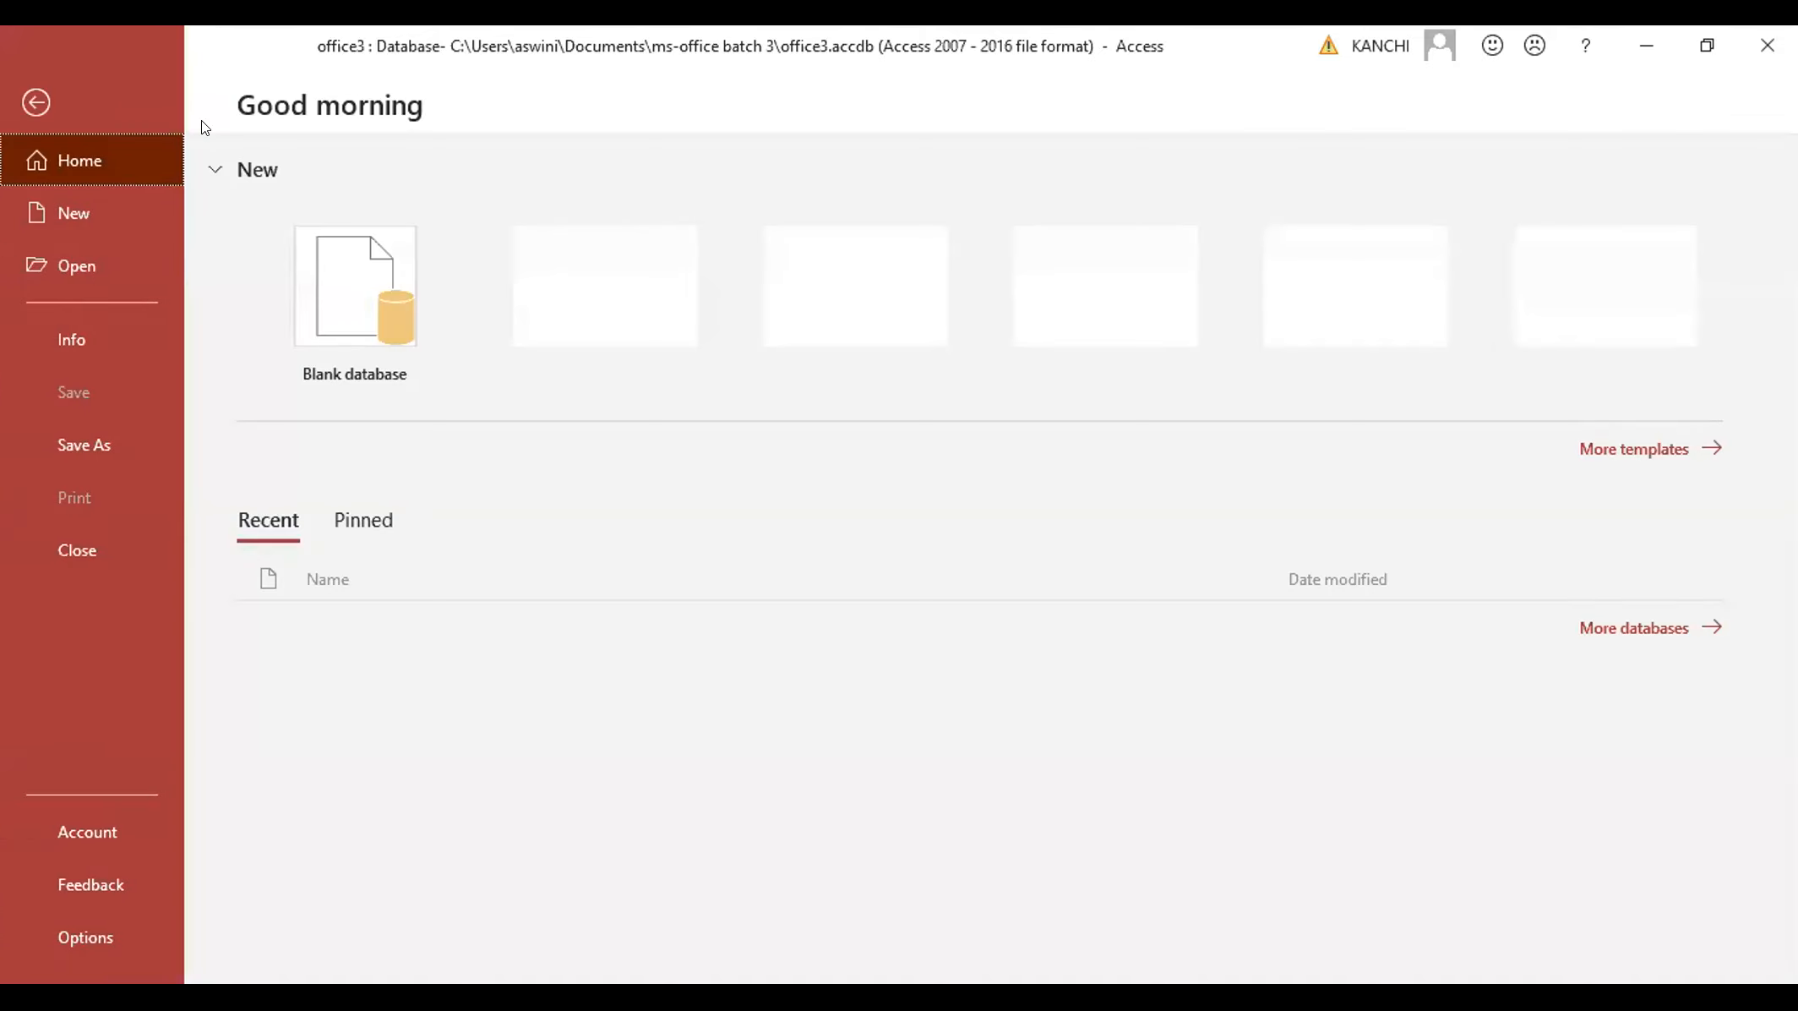
left_click(13, 103)
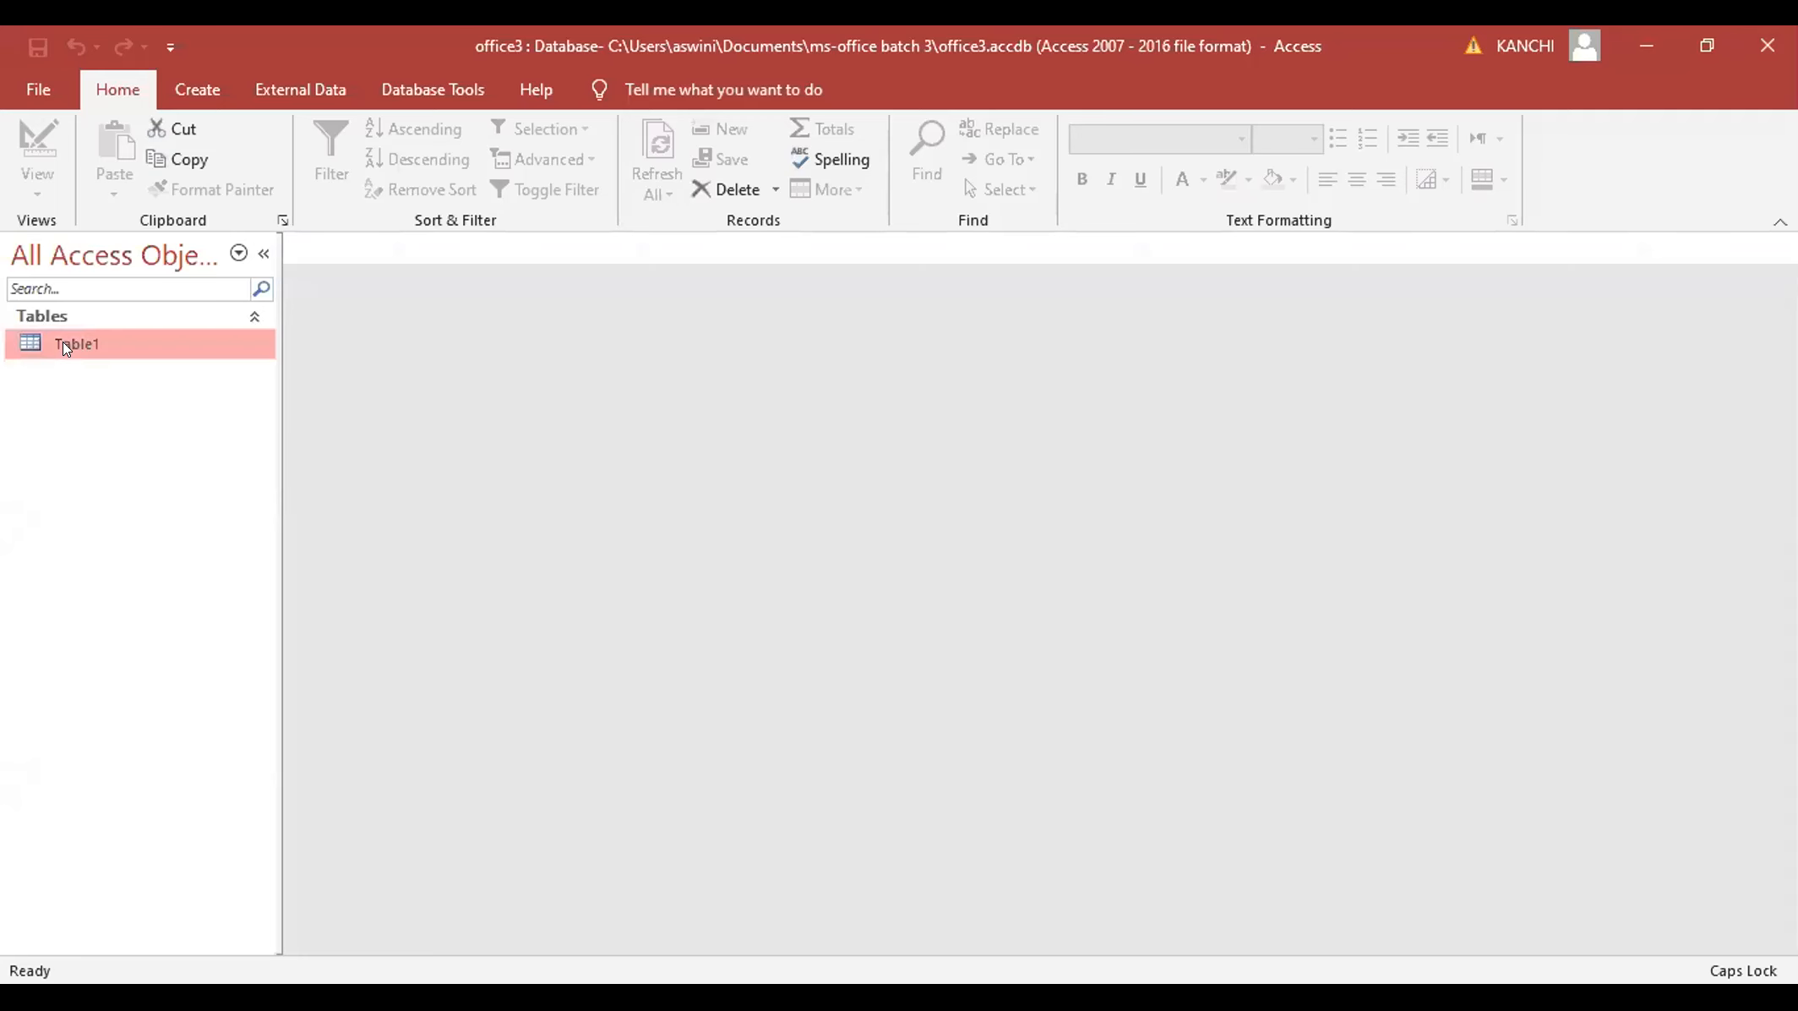
double_click(66, 347)
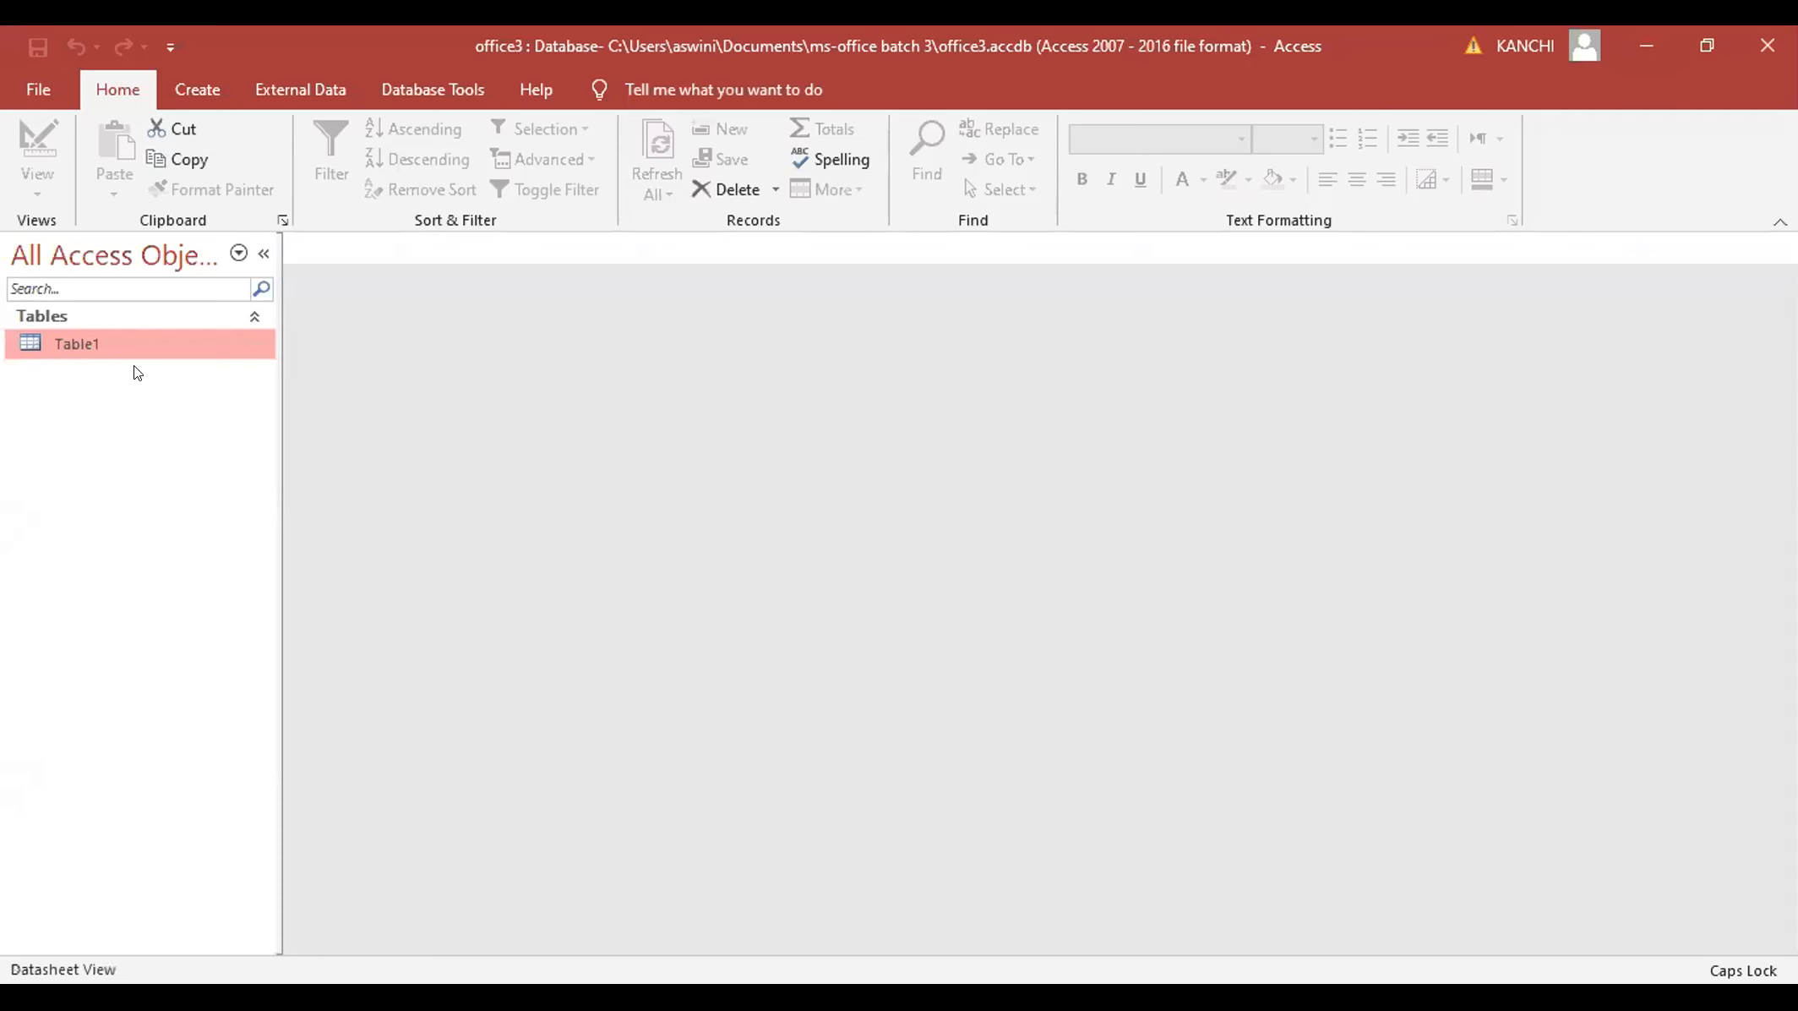
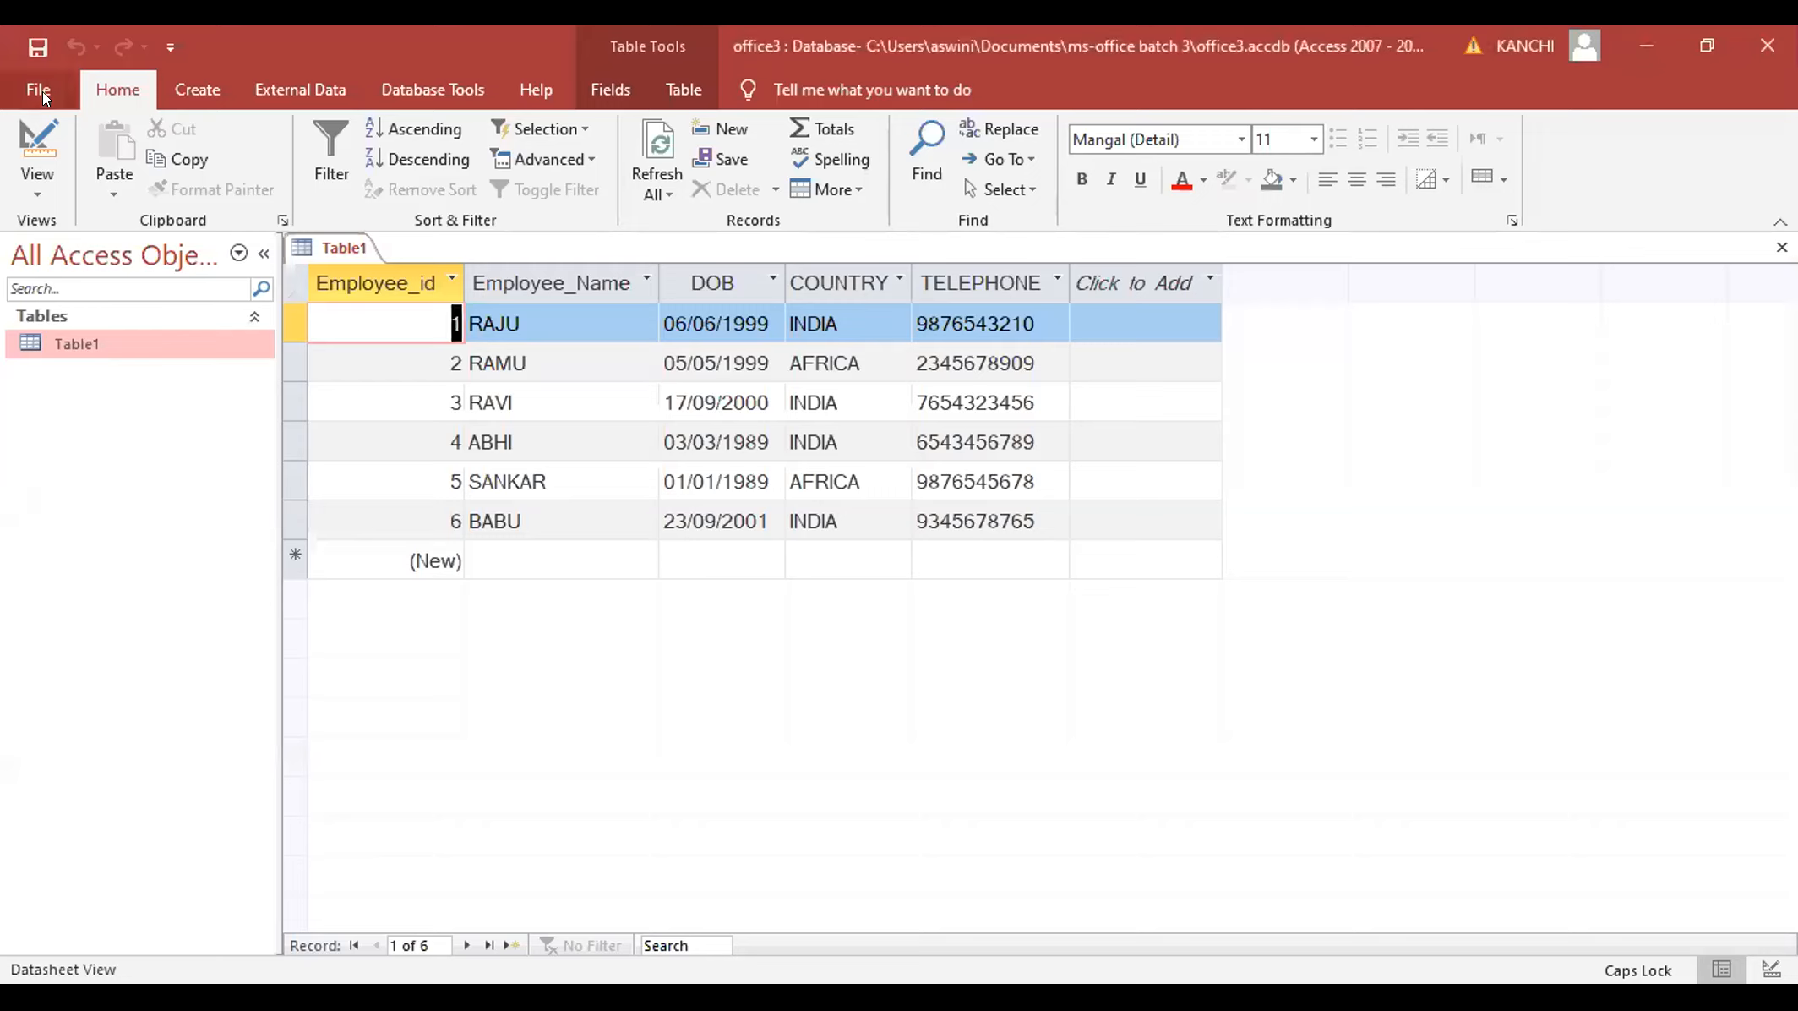
- Browse the File > New options and the Create tab, then return to Table1's Home commands
key("alt+f")
left_click(66, 222)
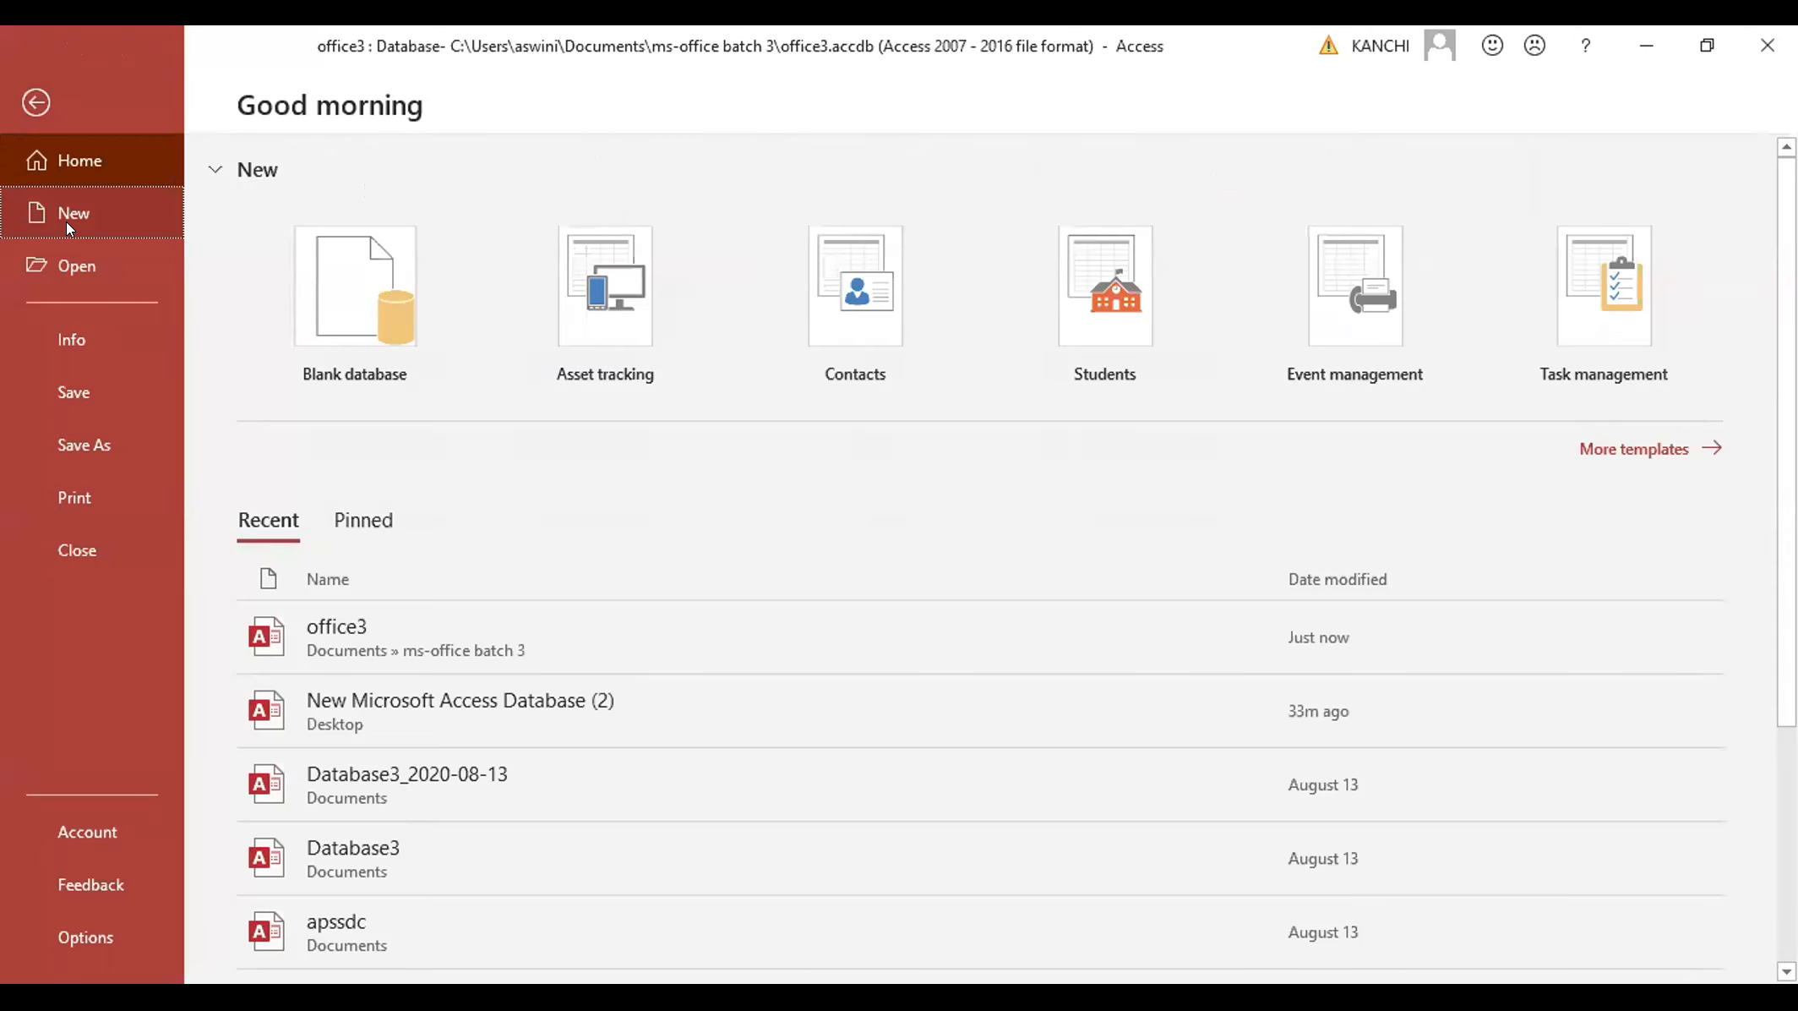
left_click(34, 101)
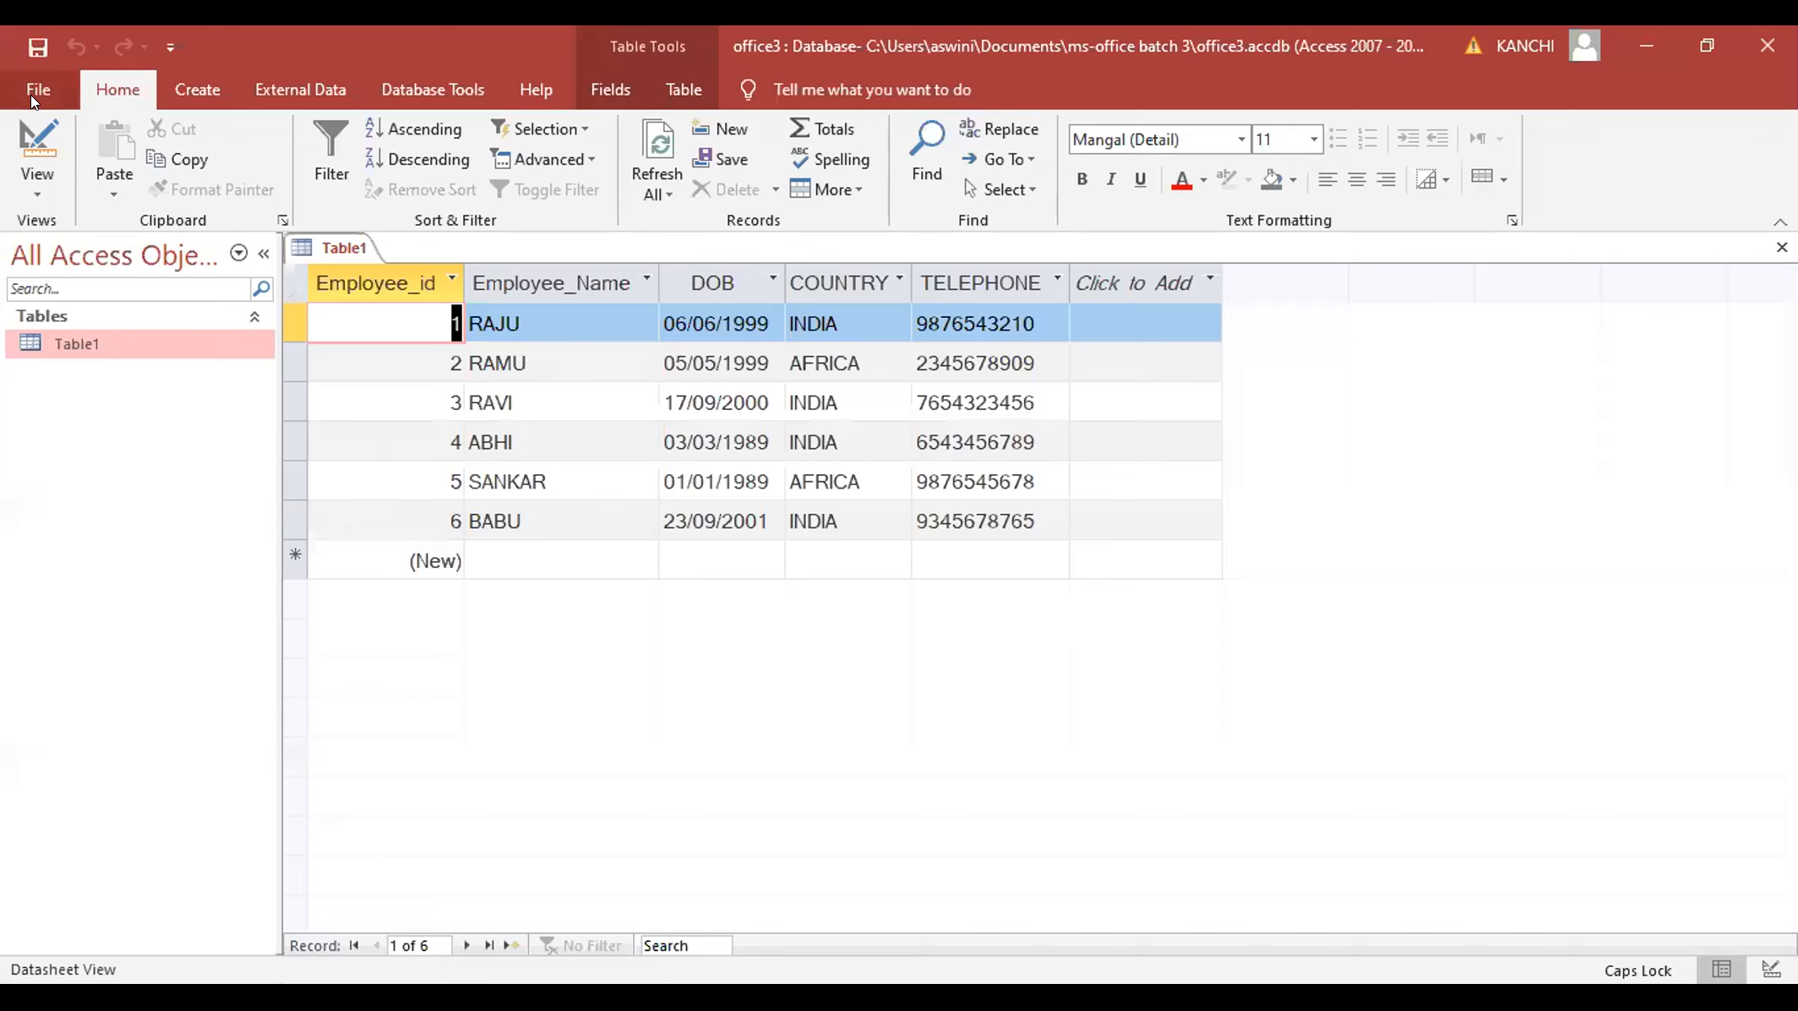
left_click(177, 94)
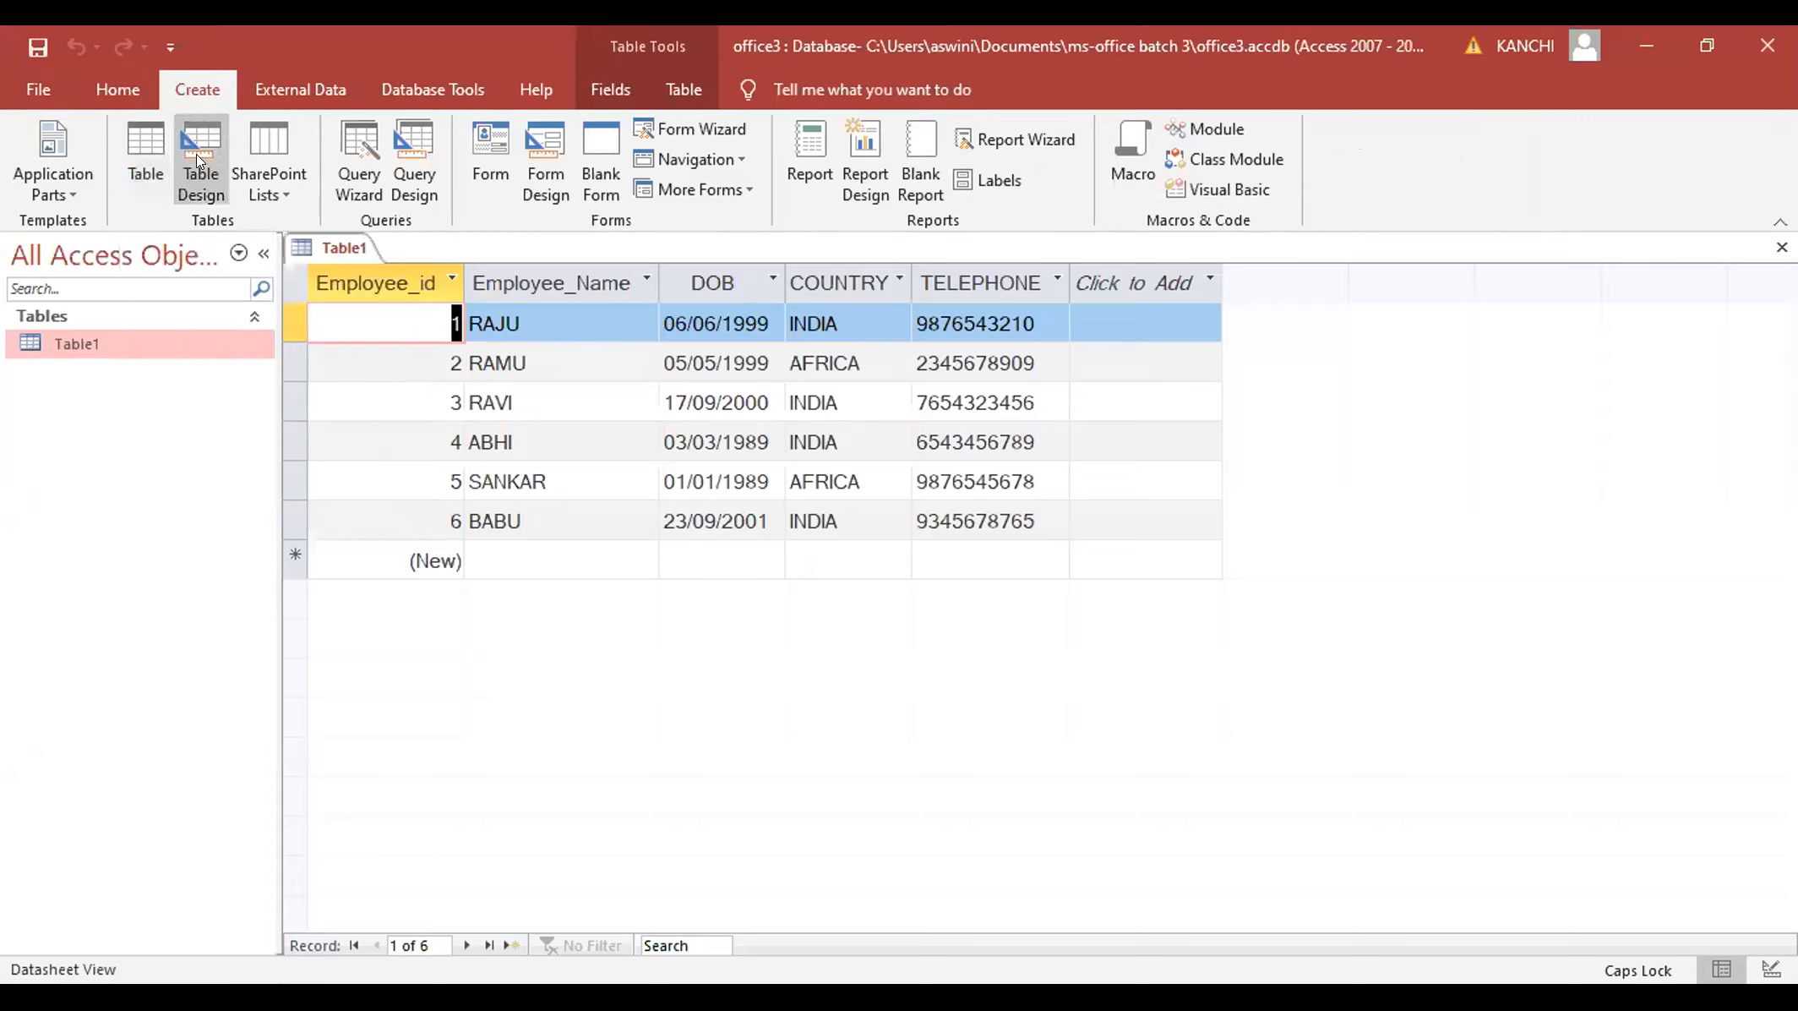
left_click(94, 78)
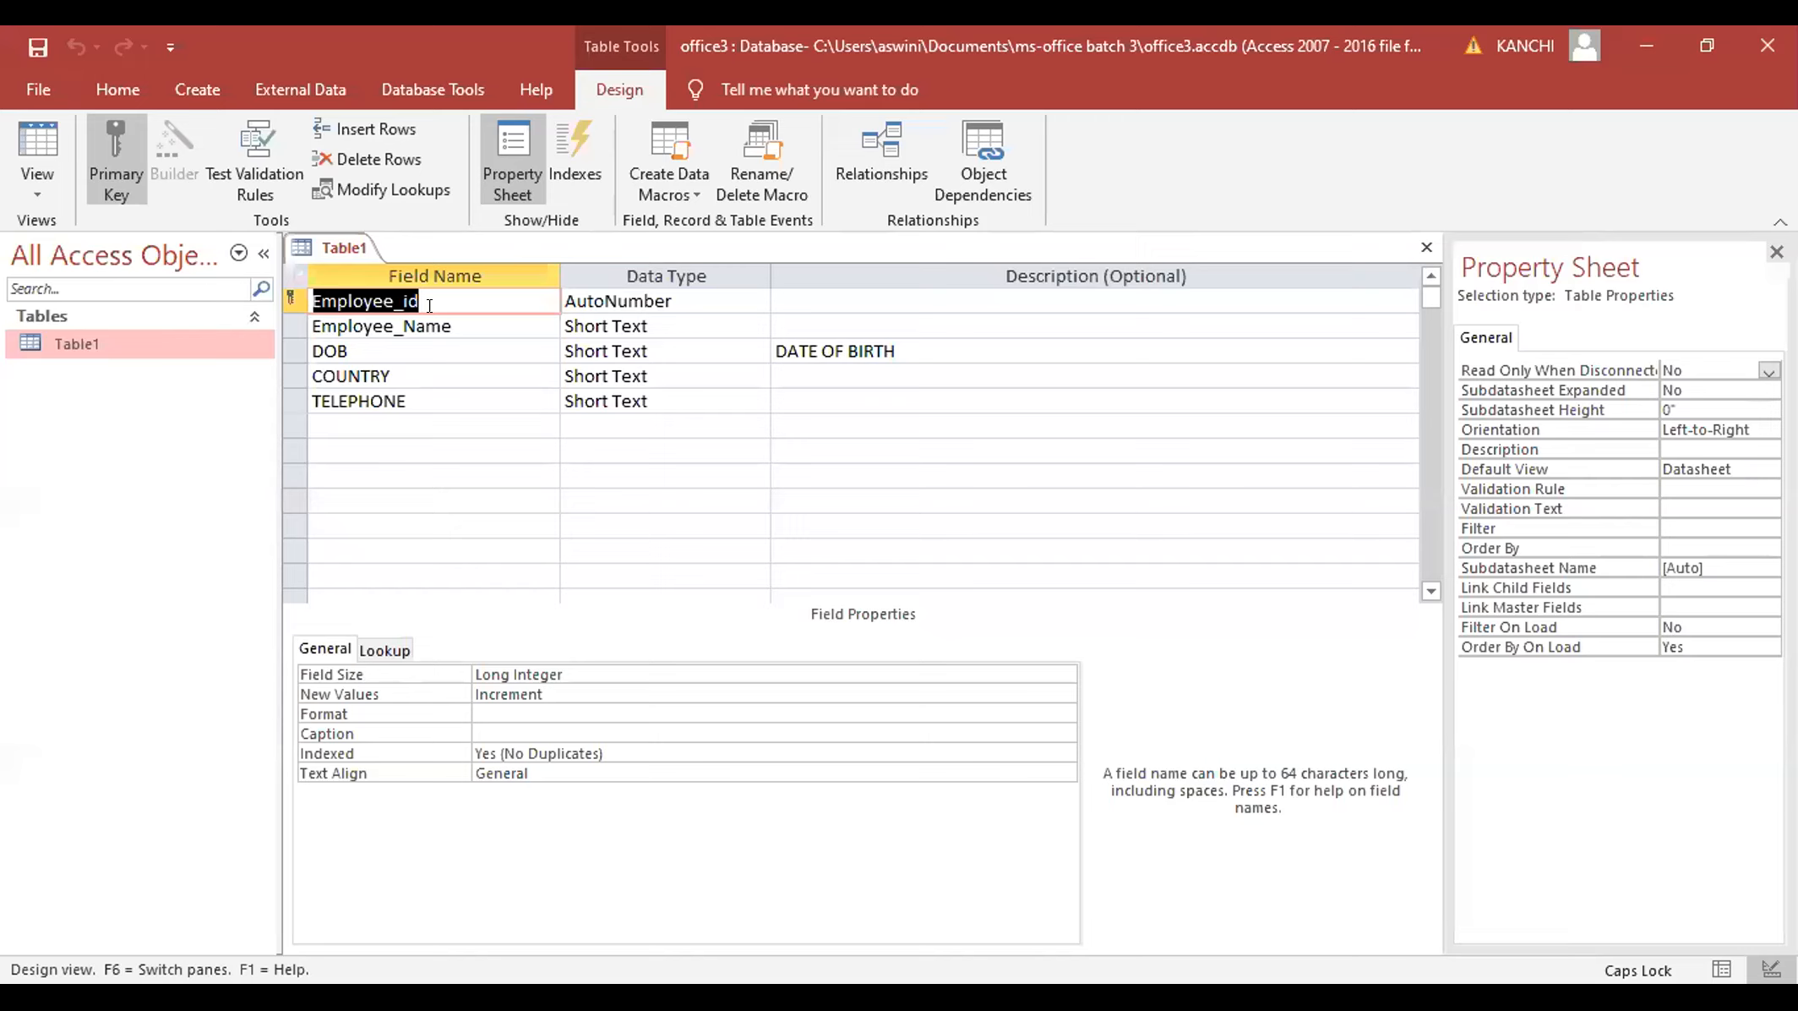
left_click(664, 296)
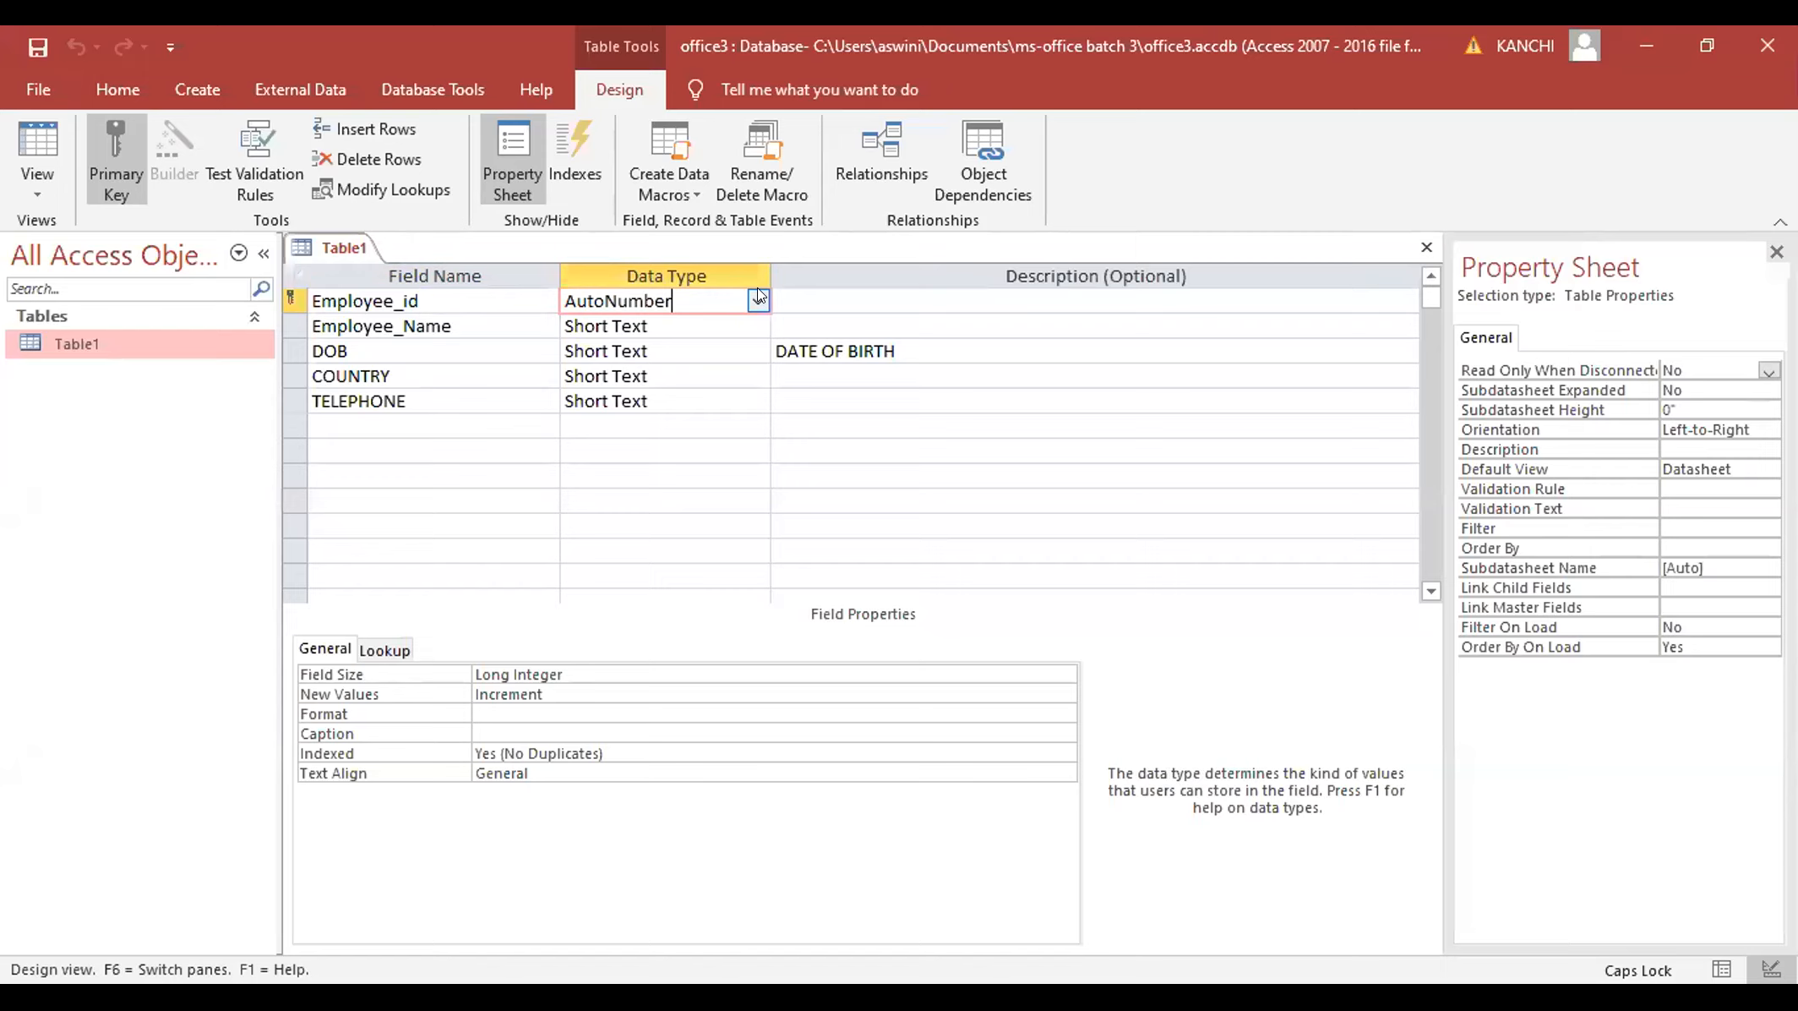
left_click(439, 319)
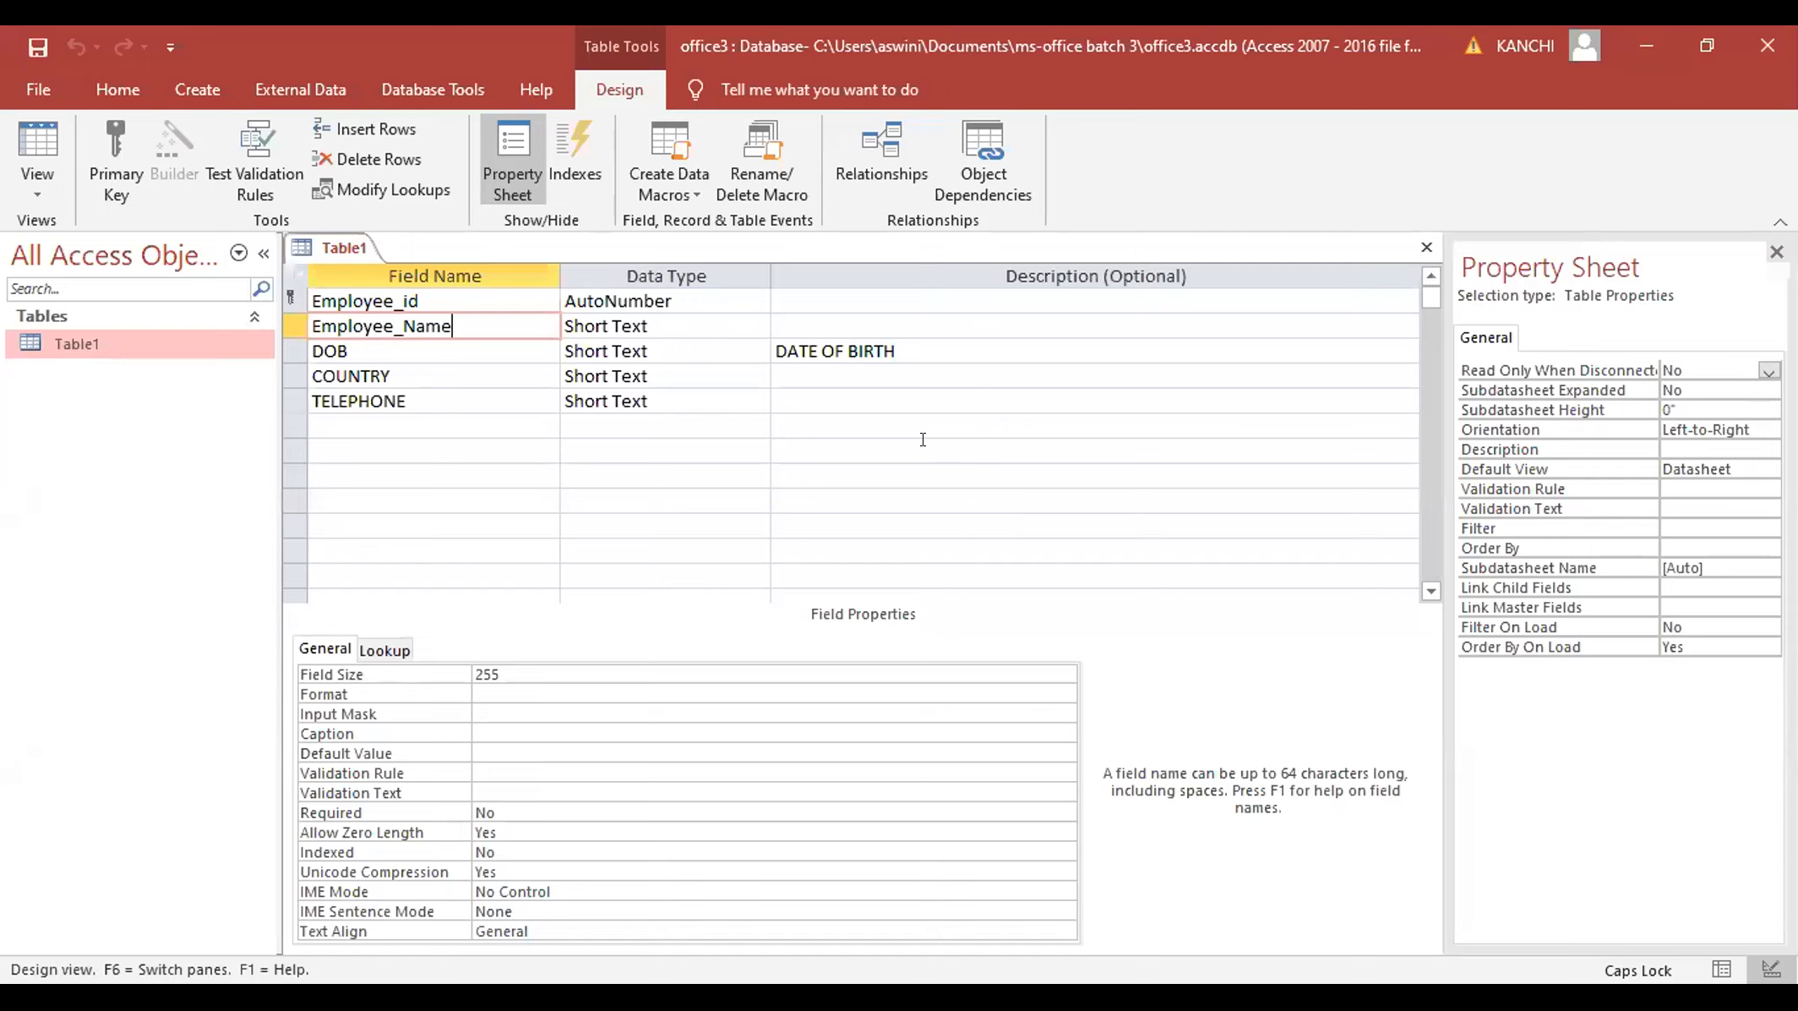
left_click(914, 355)
left_click(914, 352)
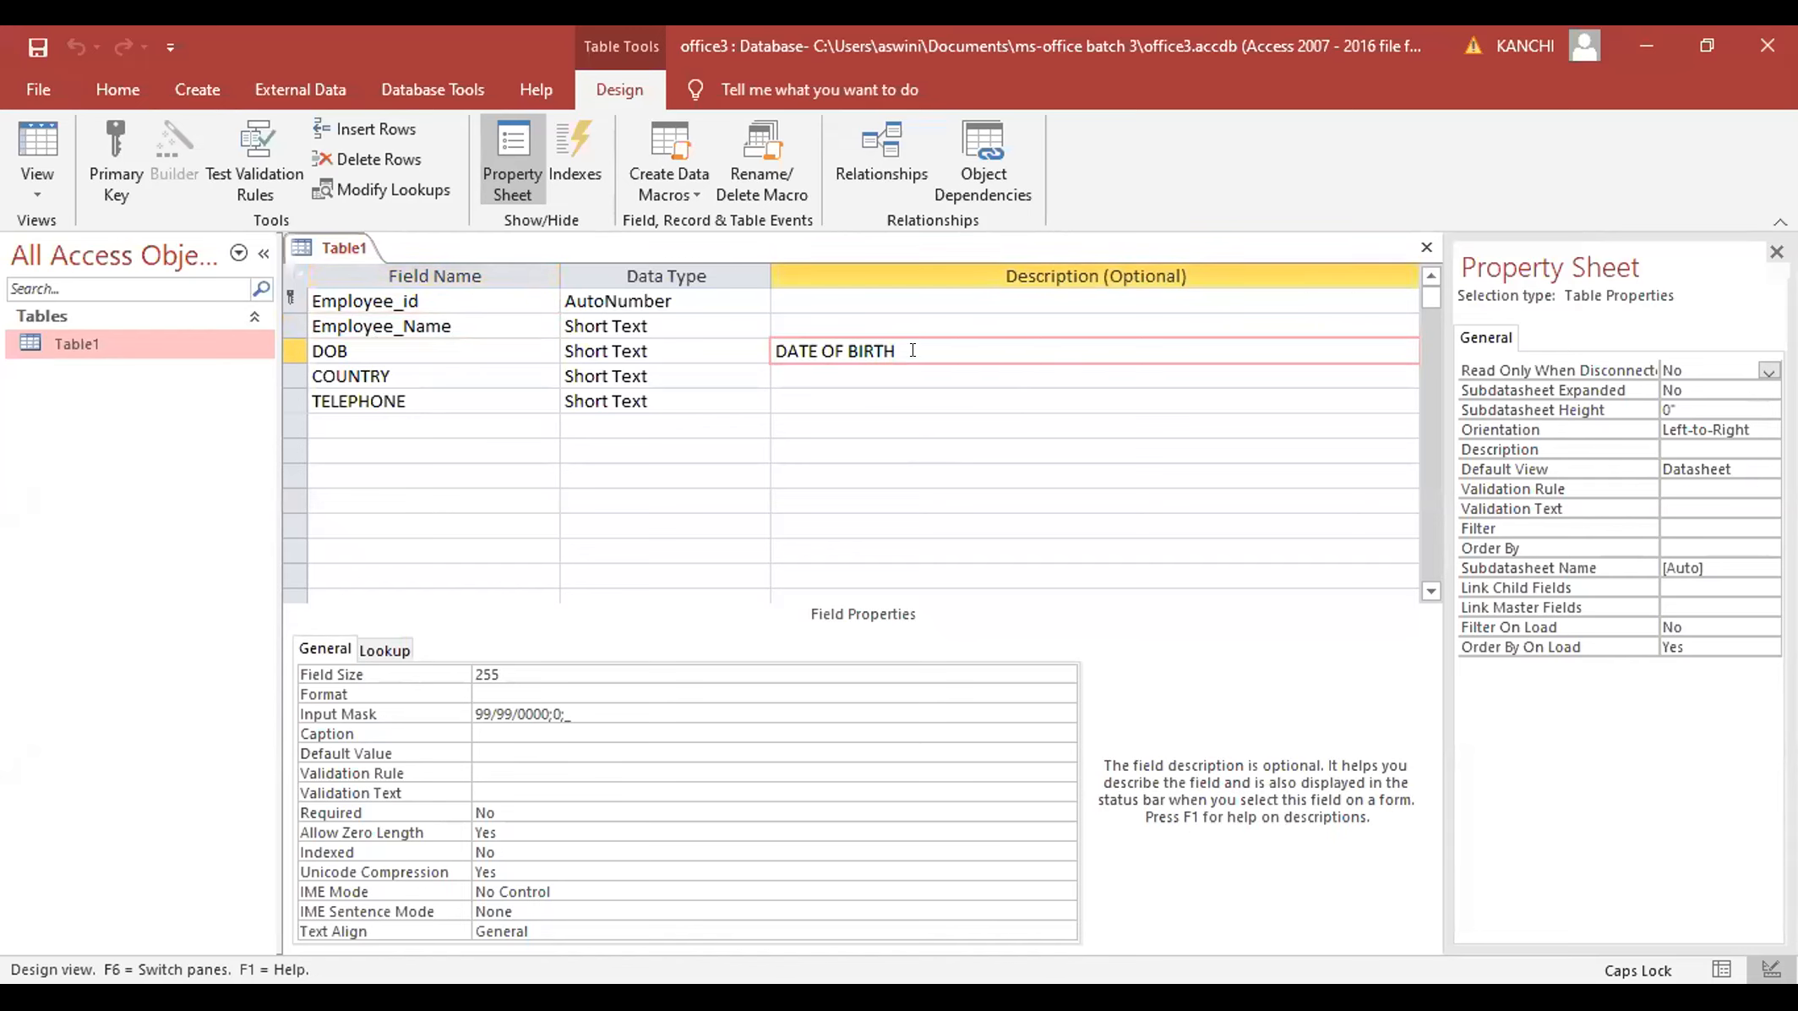
left_click(713, 338)
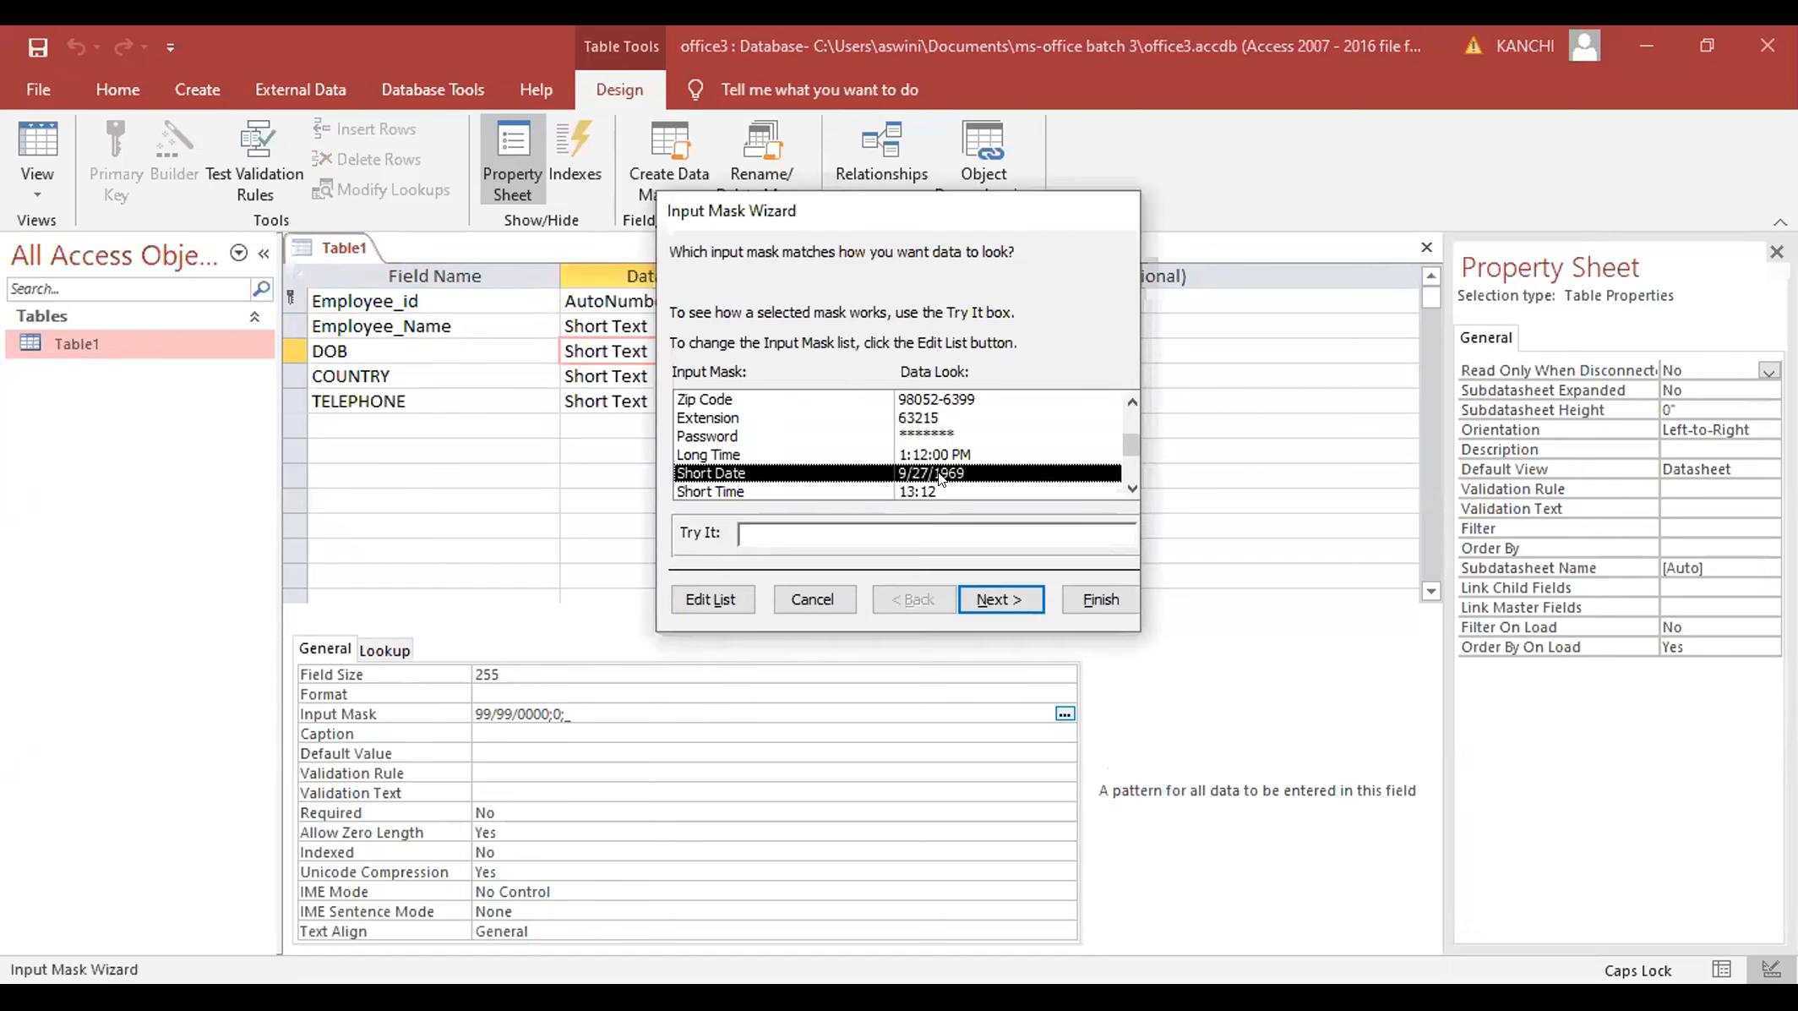
left_click(808, 597)
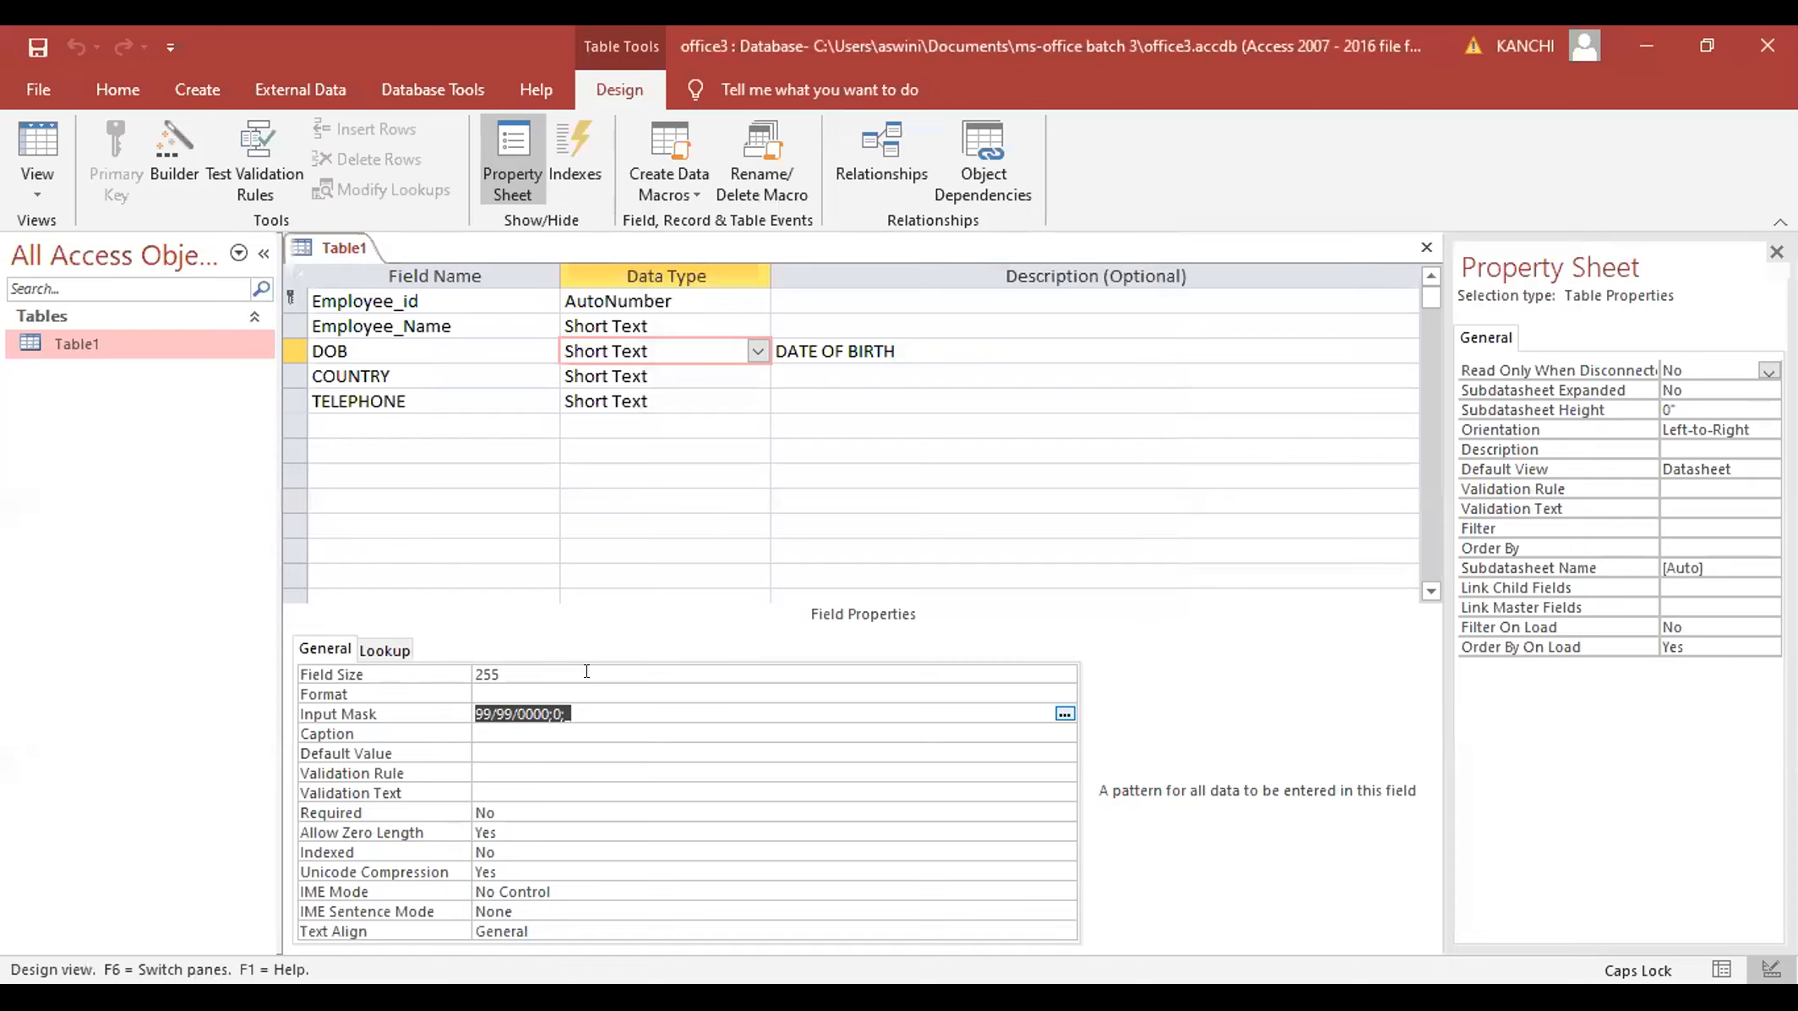
left_click(435, 372)
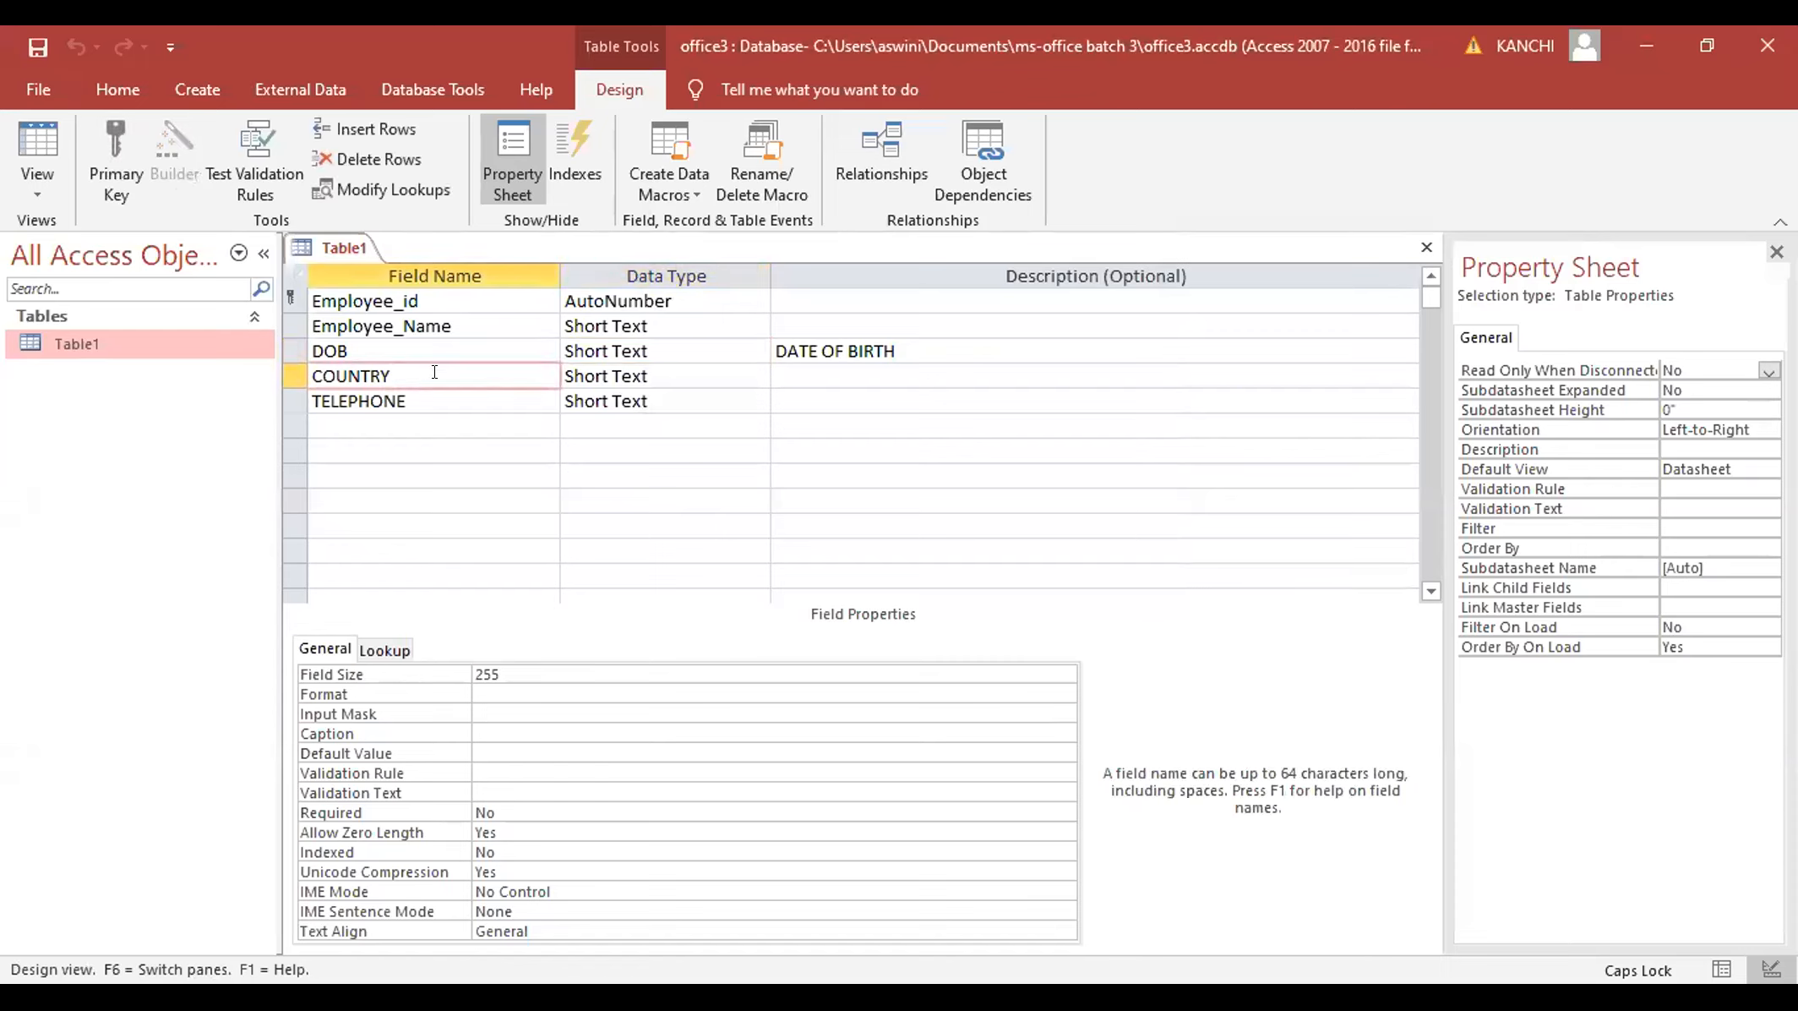
left_click(585, 373)
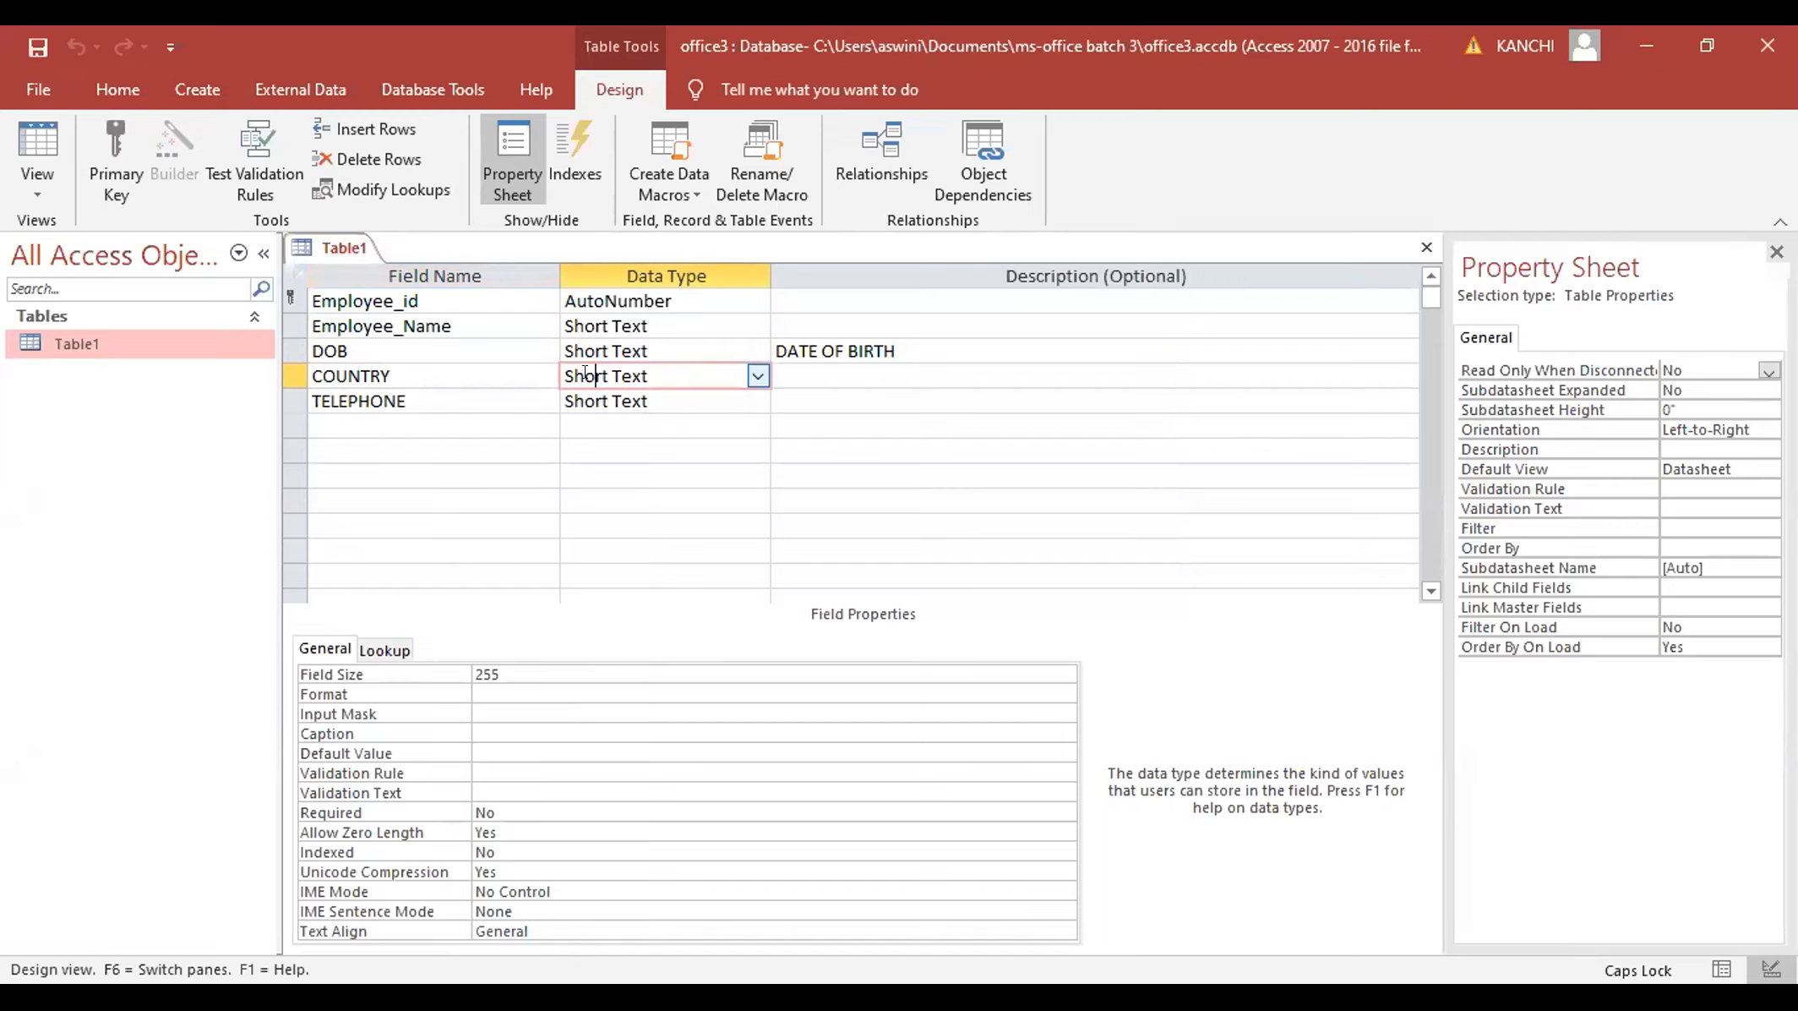
left_click(492, 741)
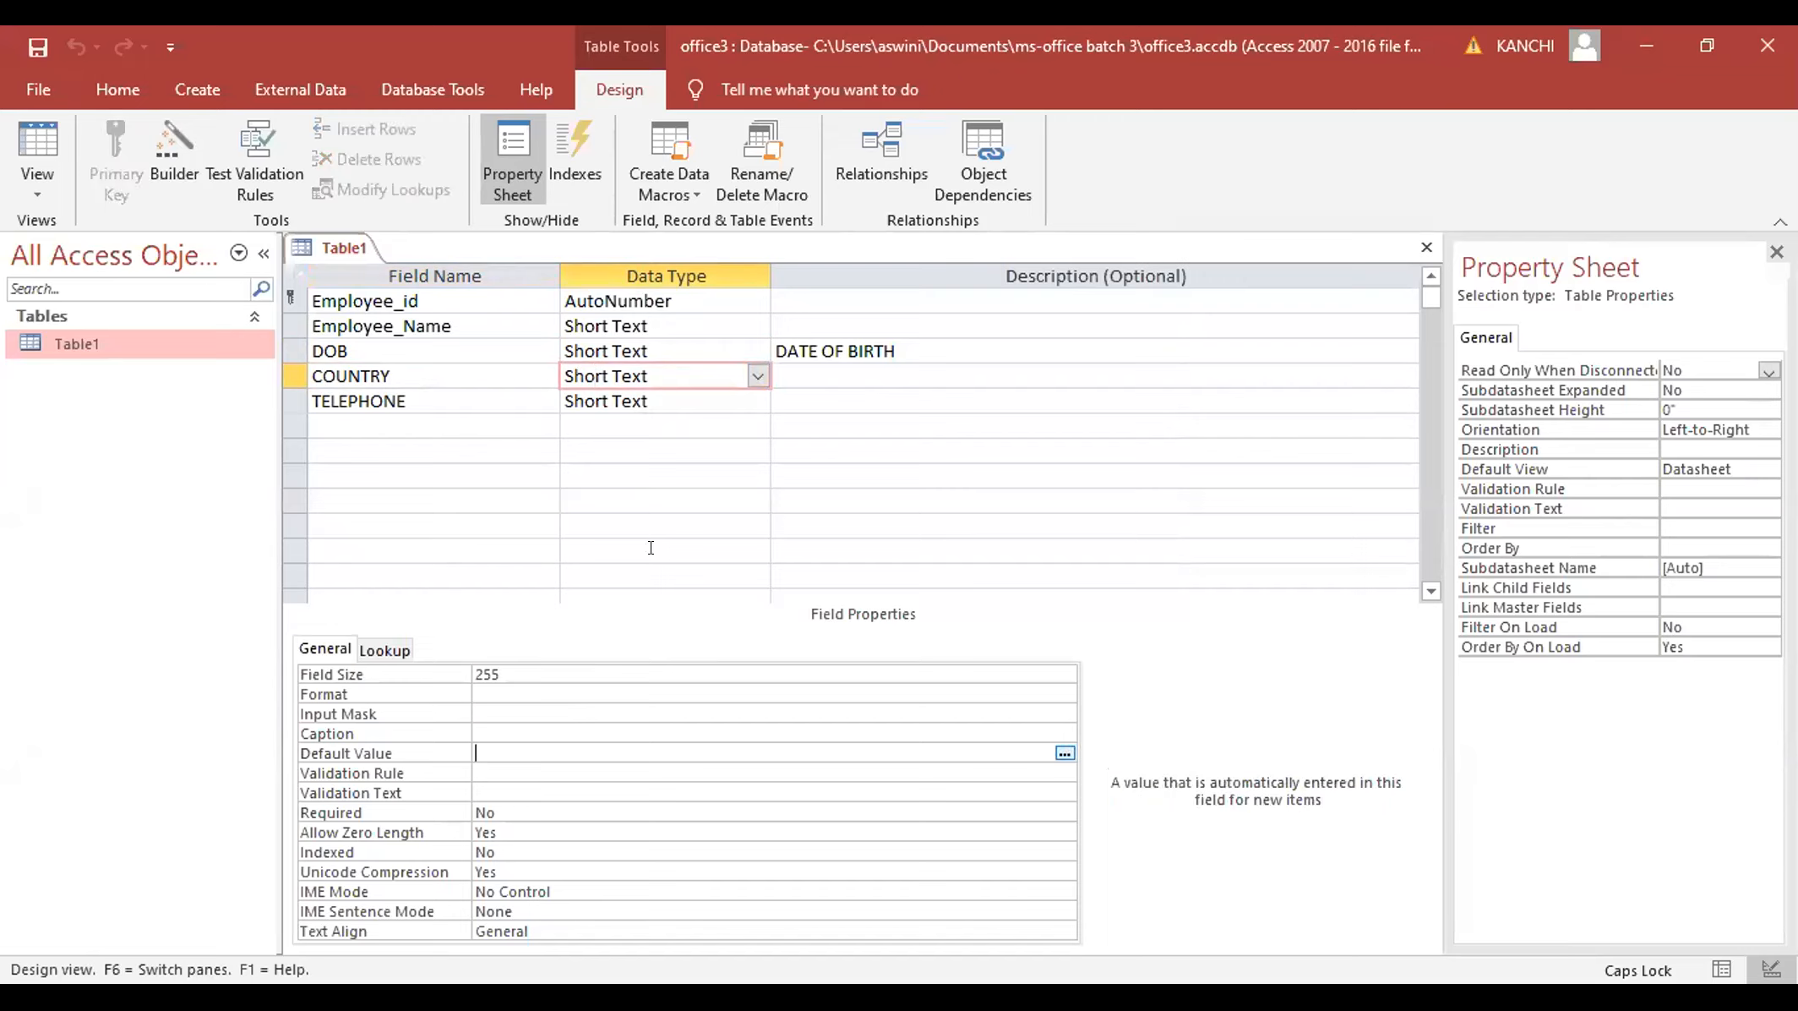
- Start the Lookup Wizard on COUNTRY, choosing to type in the values yourself
left_click(756, 375)
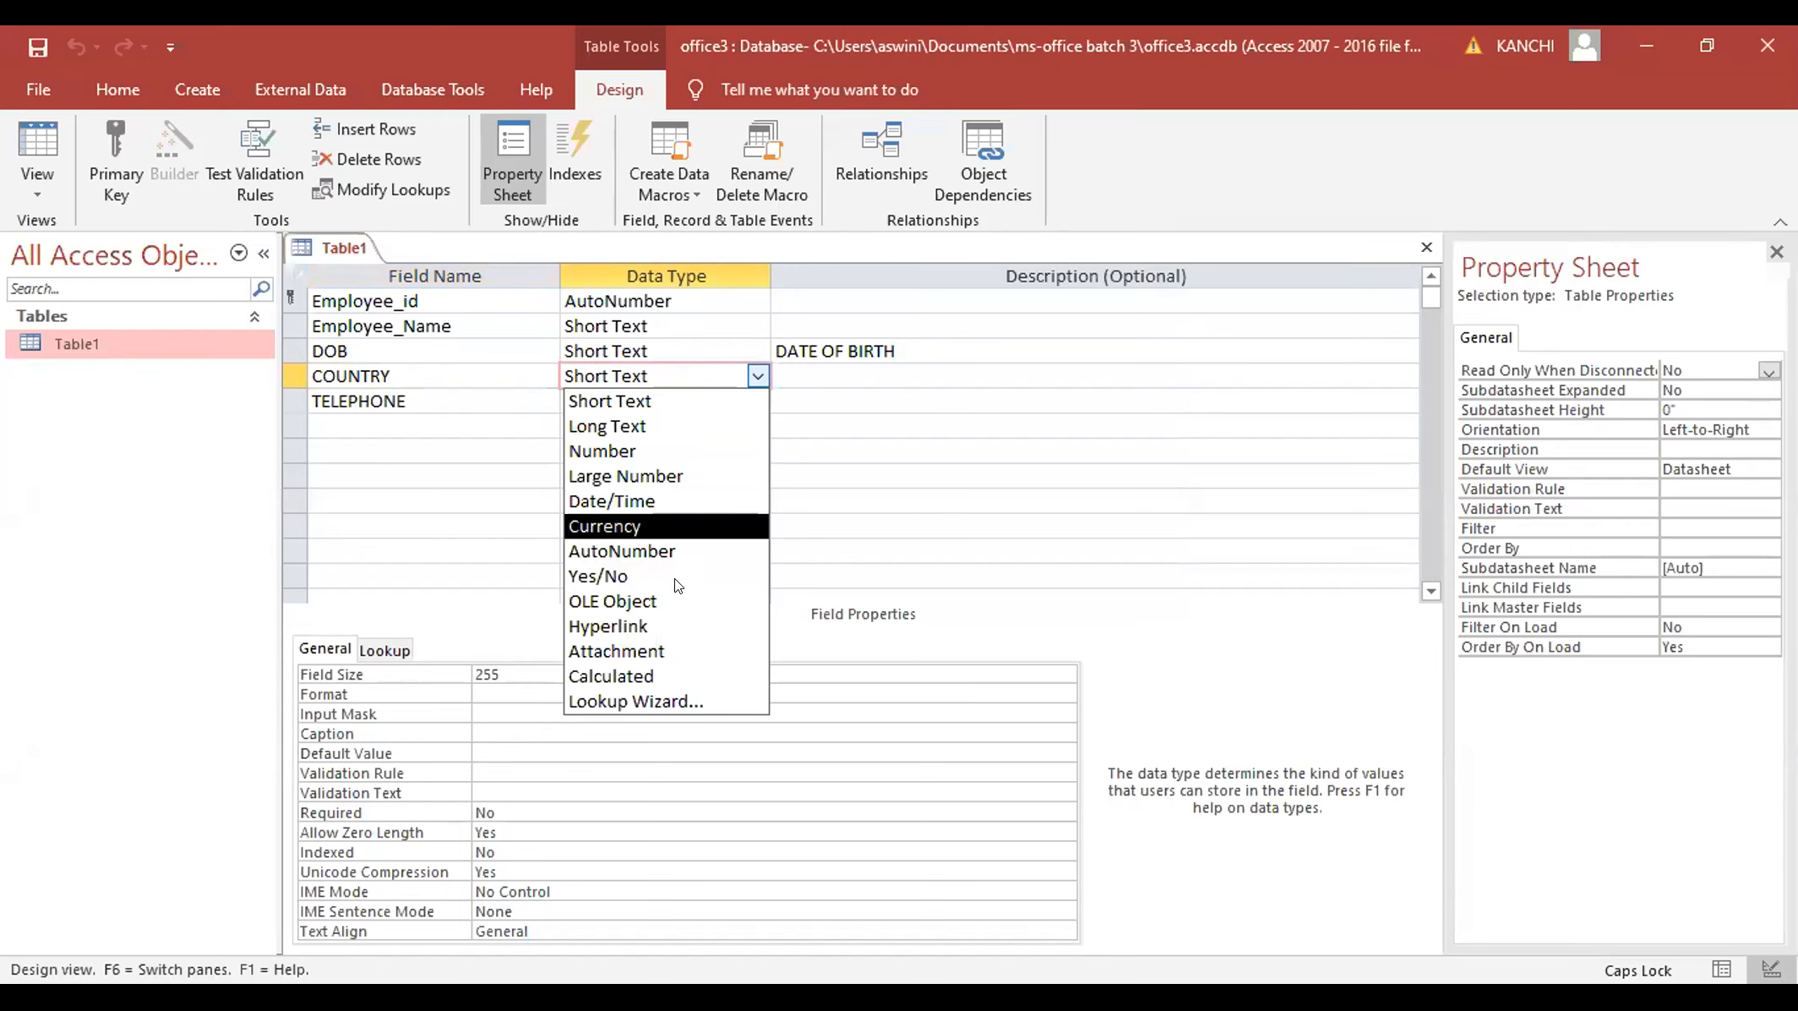
left_click(636, 701)
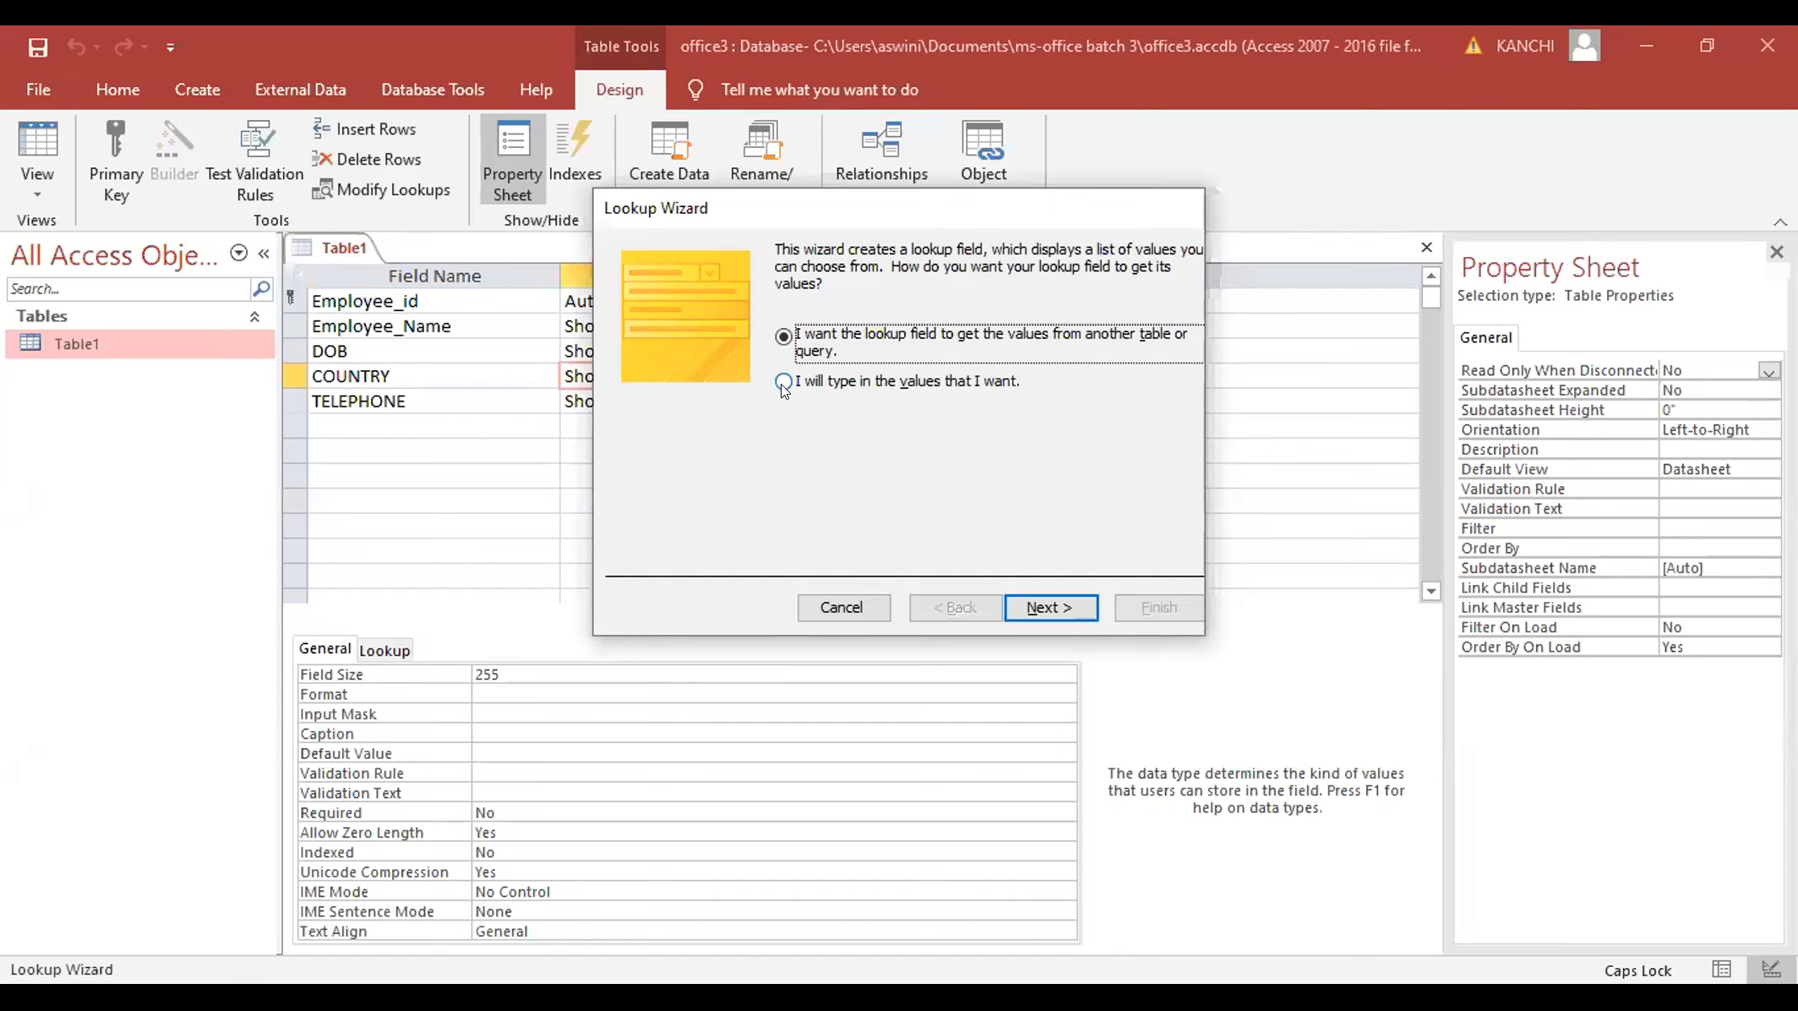
left_click(1038, 602)
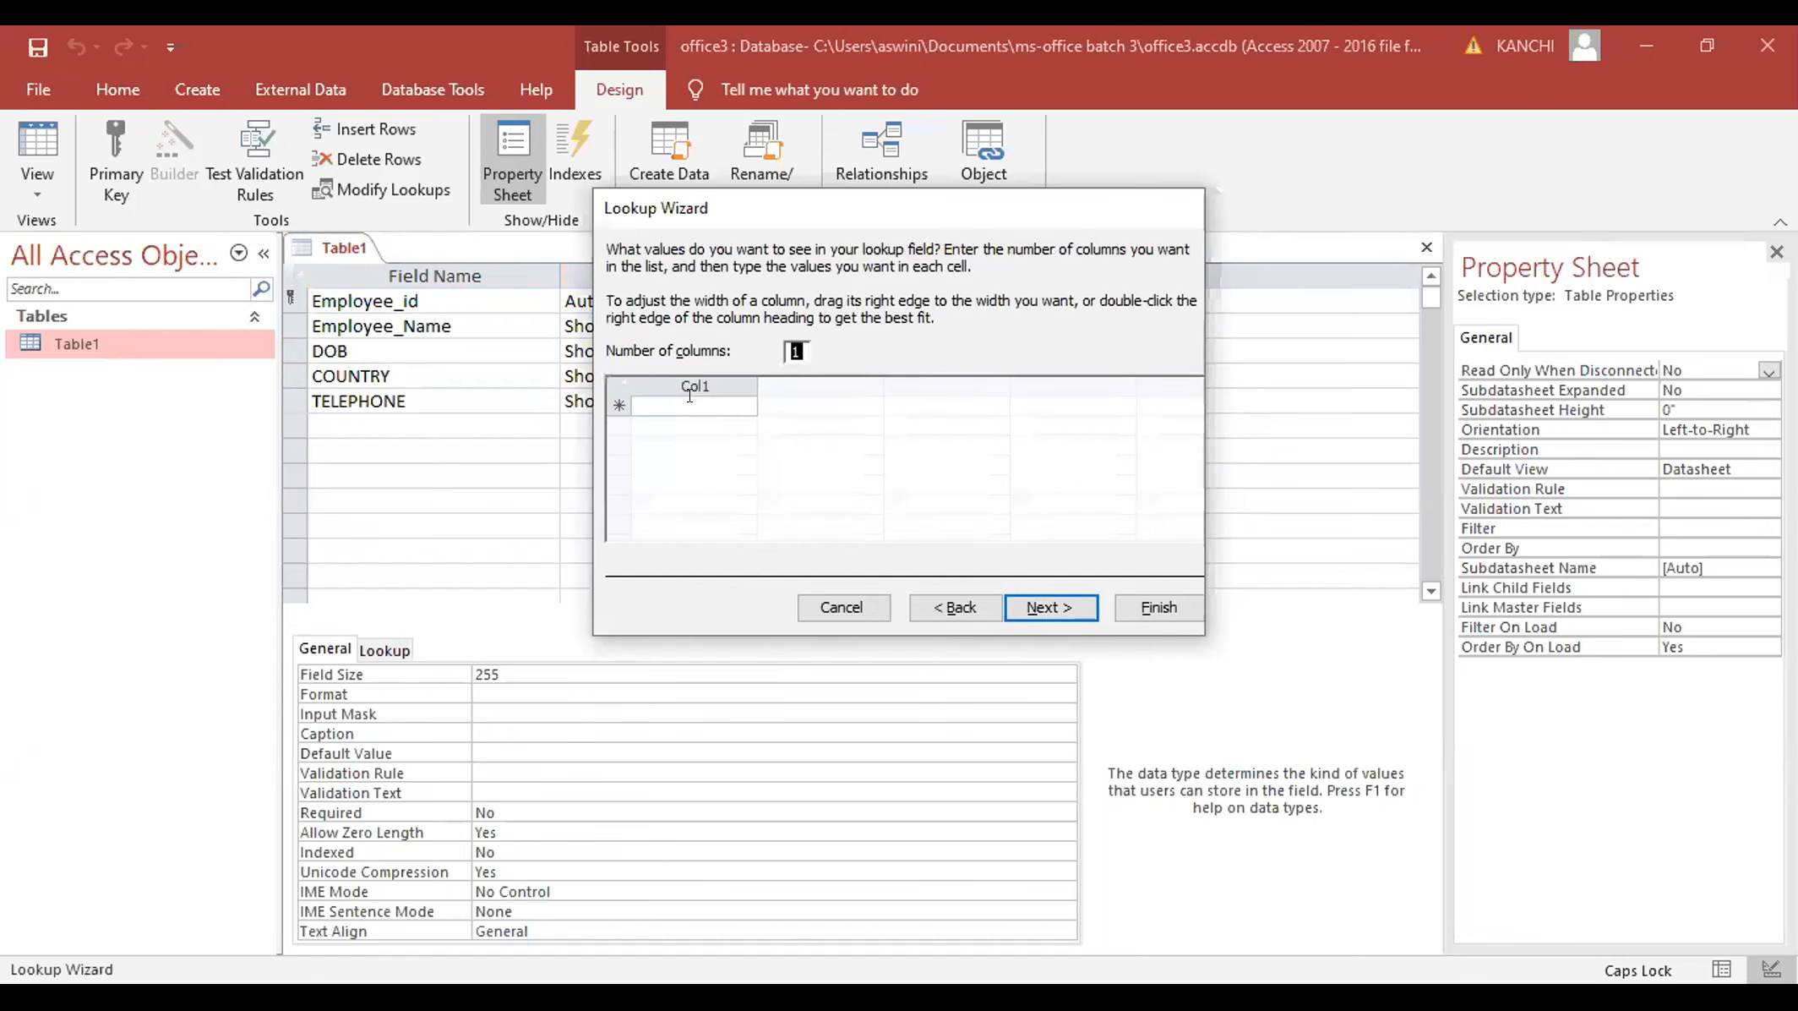
- Enter INDIA, USA, UK, AFRICA and CHINA as the lookup values and finish the wizard
left_click(691, 404)
type("INDIA")
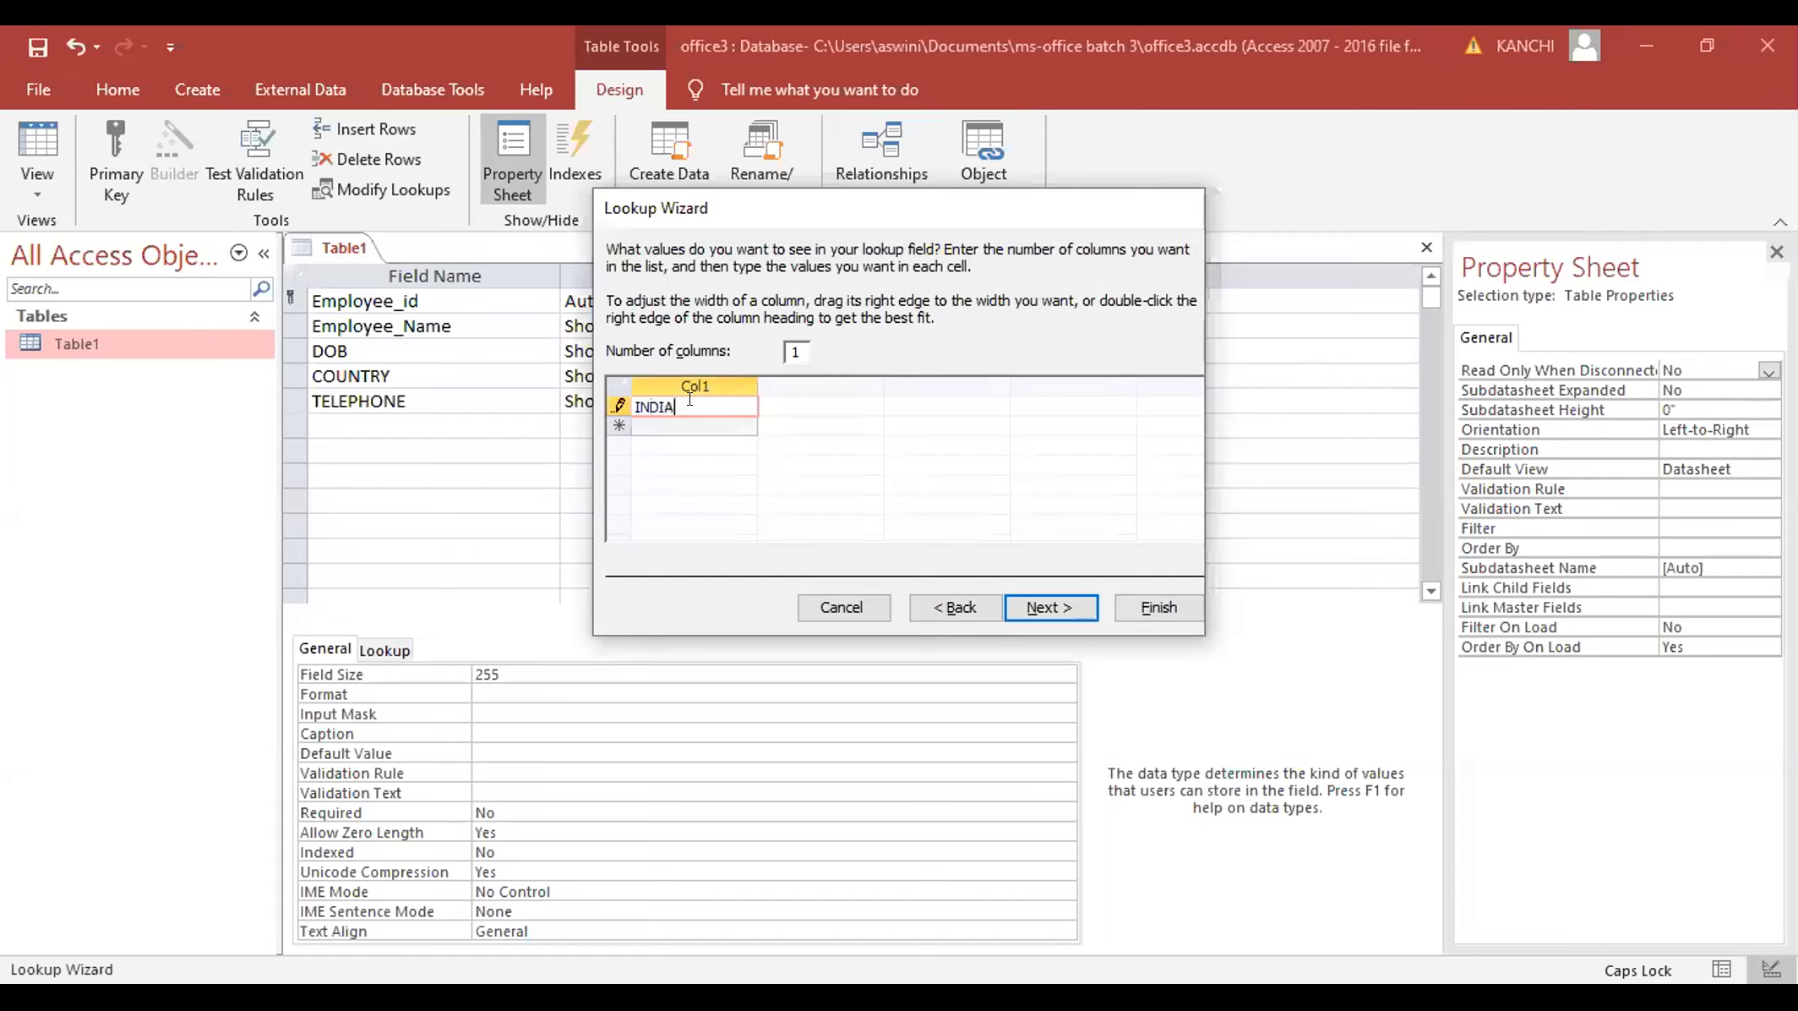
key("Return")
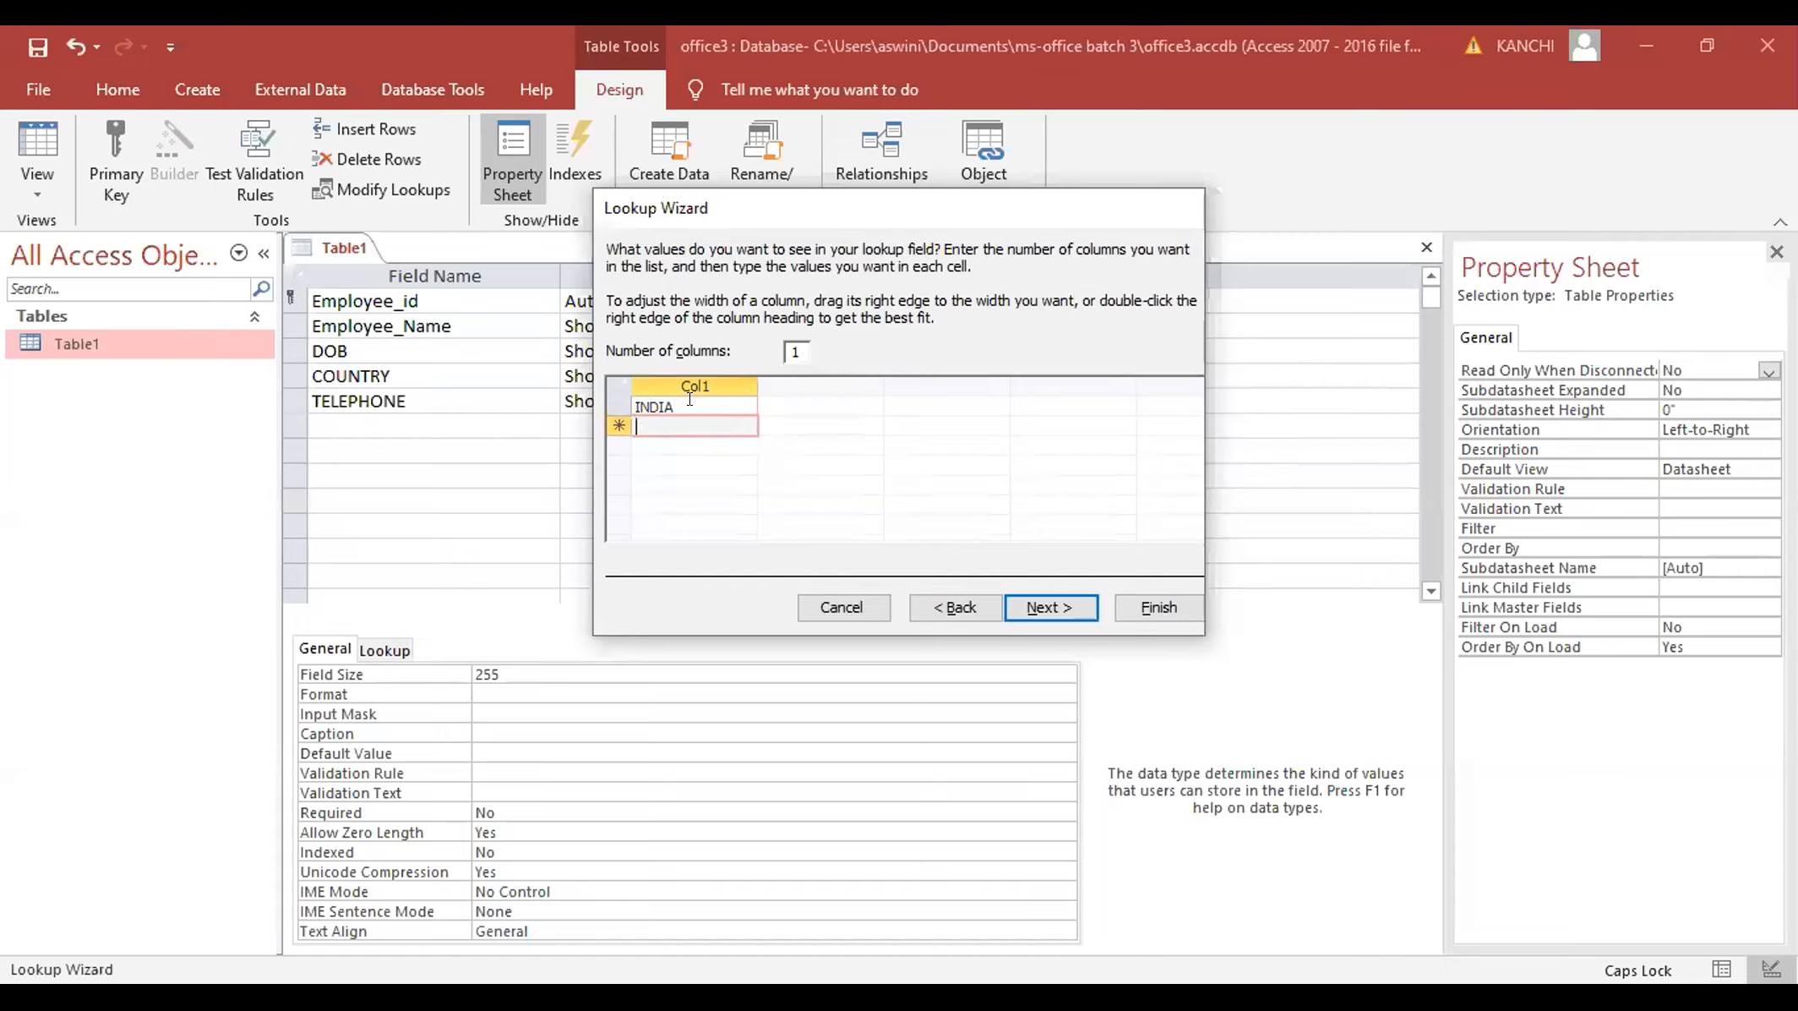
type("USA")
key("Return")
type("UK")
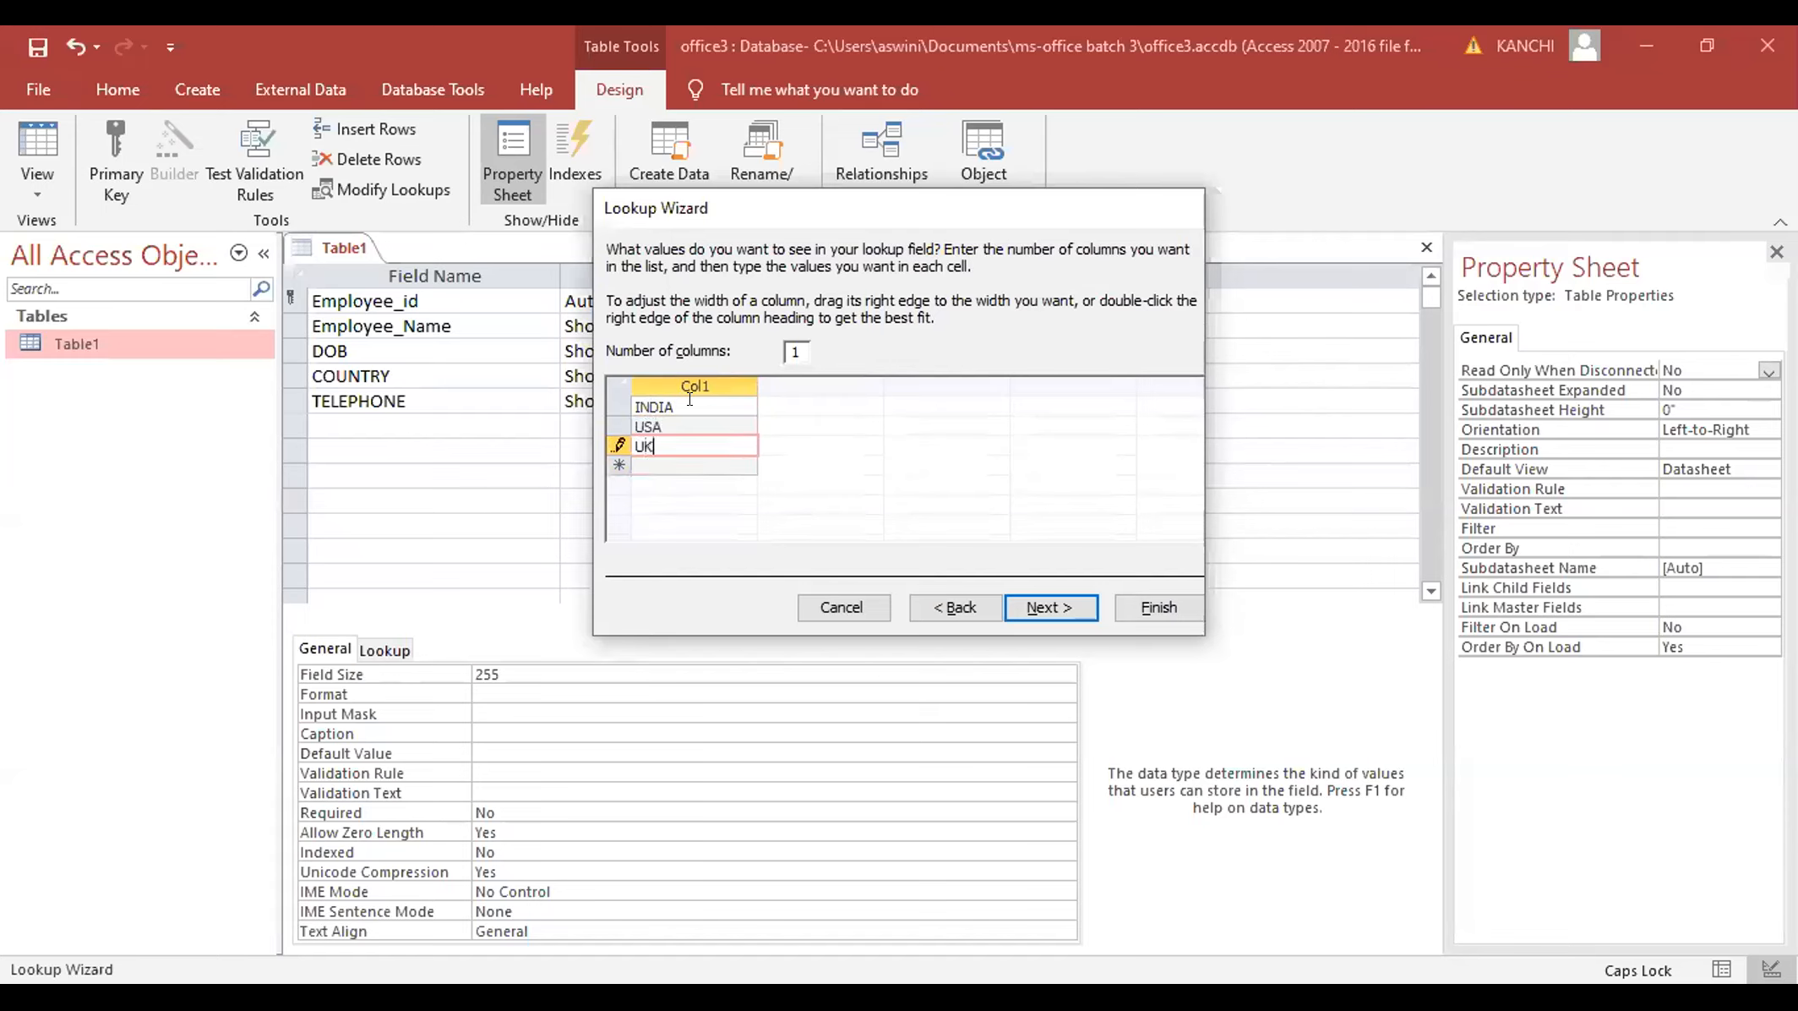
key("Return")
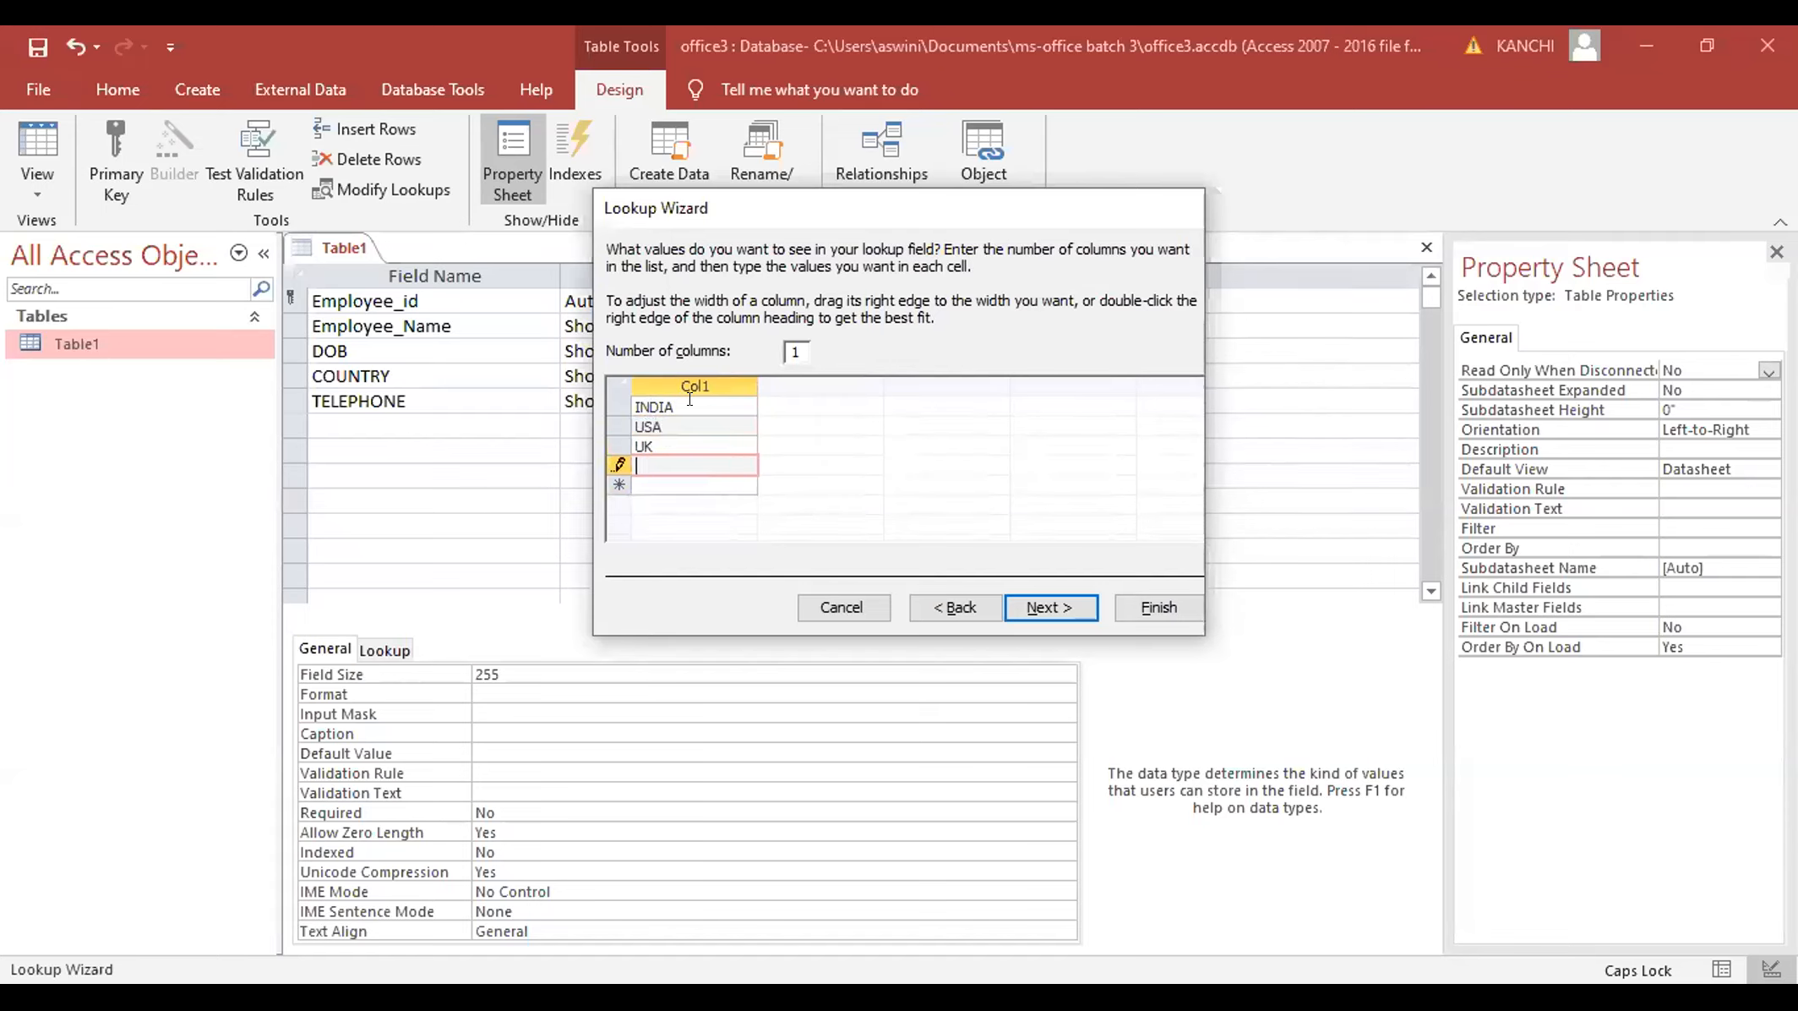
type("AFRICA")
key("Return")
type("CH")
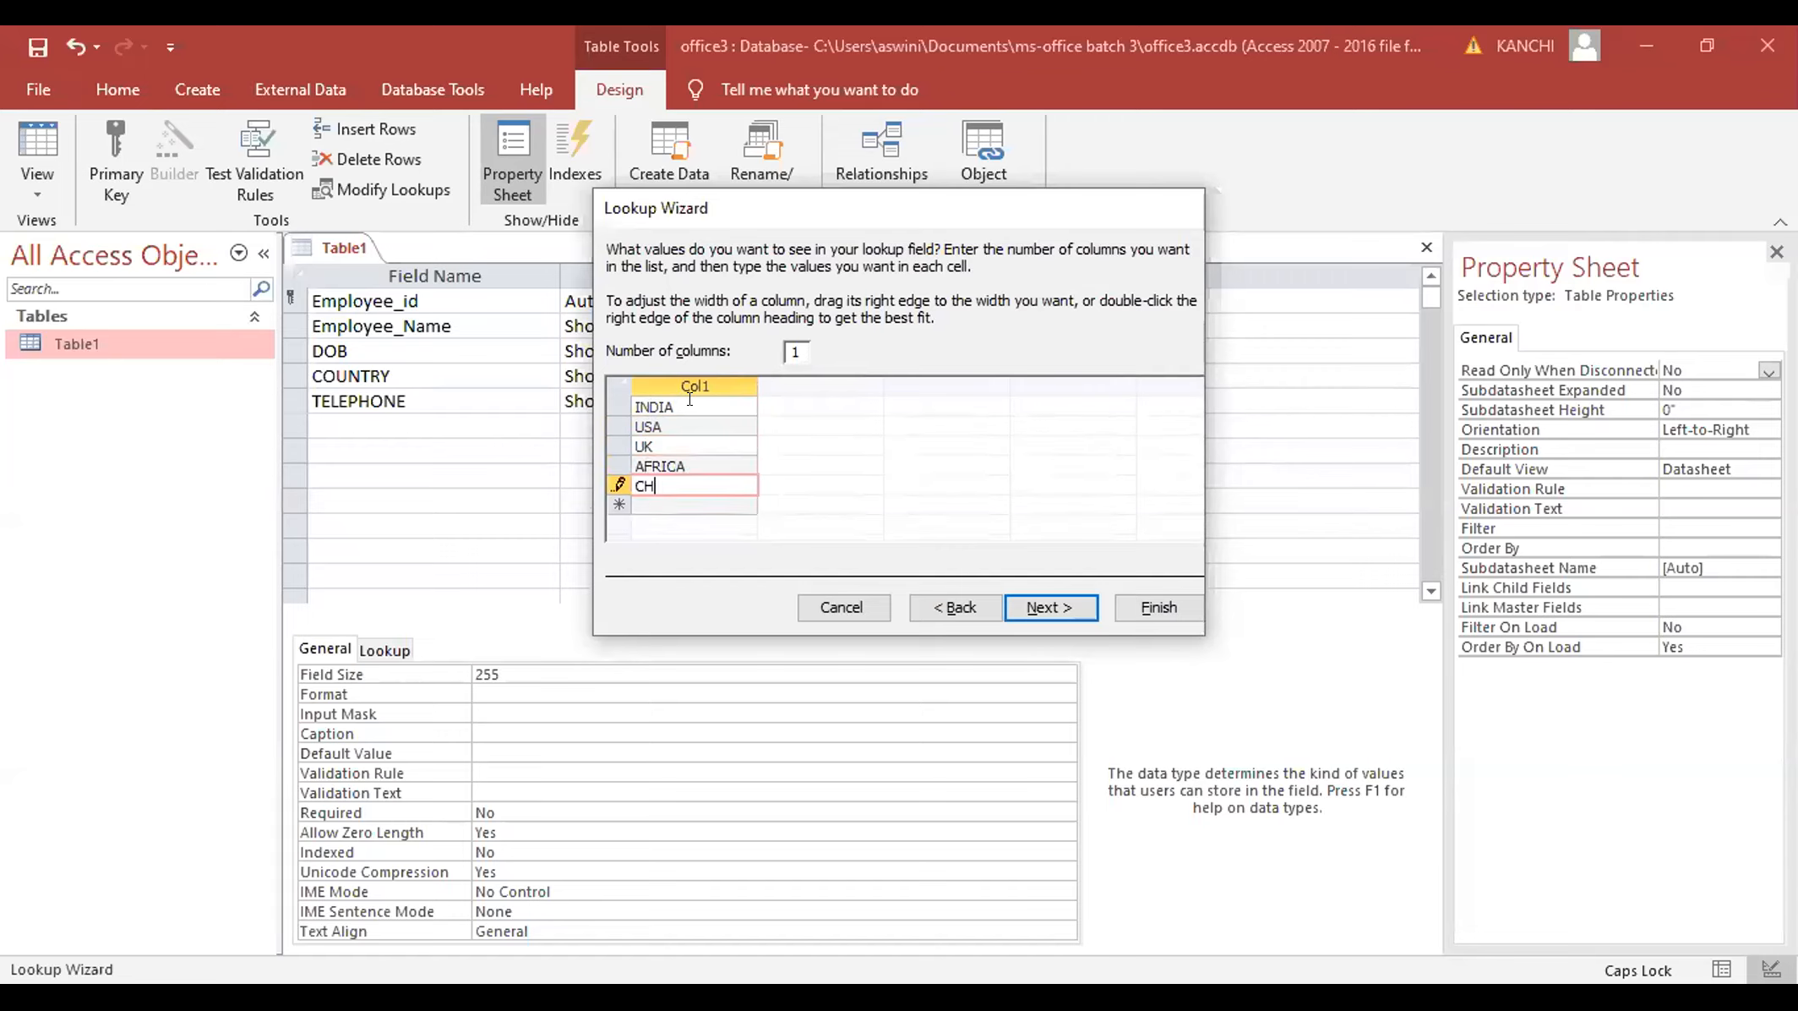
type("INA")
left_click(1041, 605)
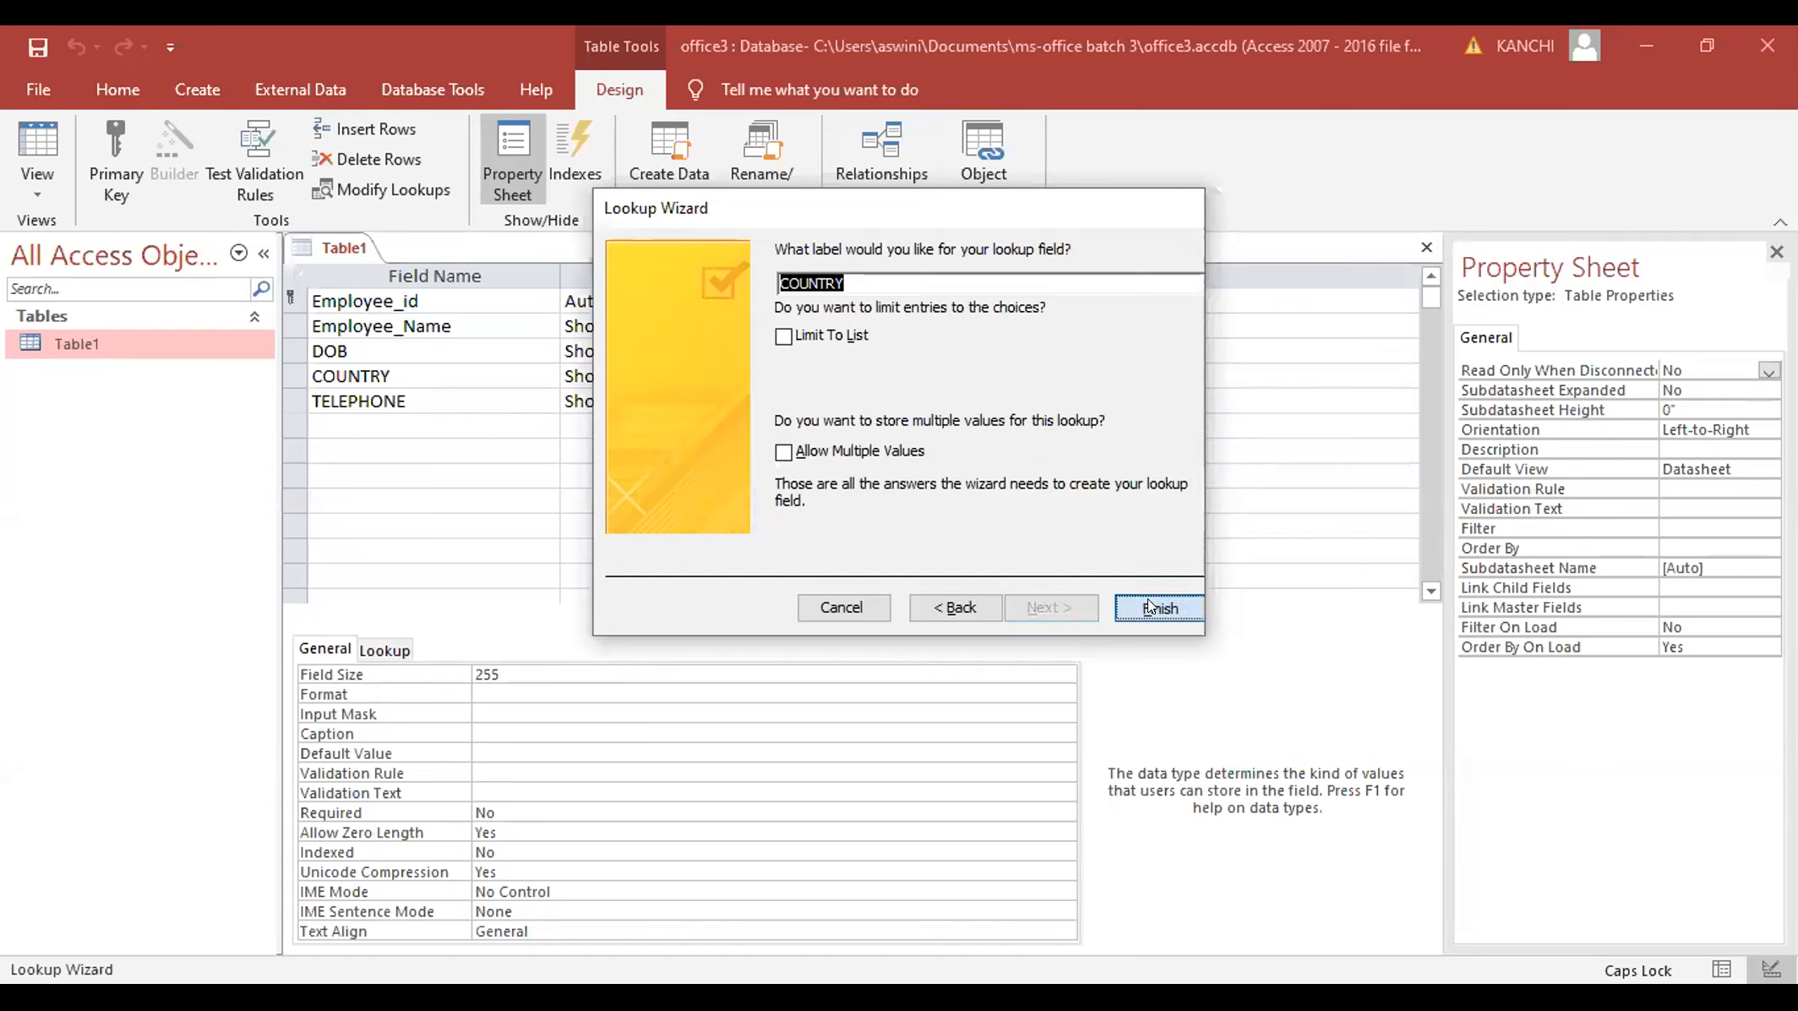
key("Return")
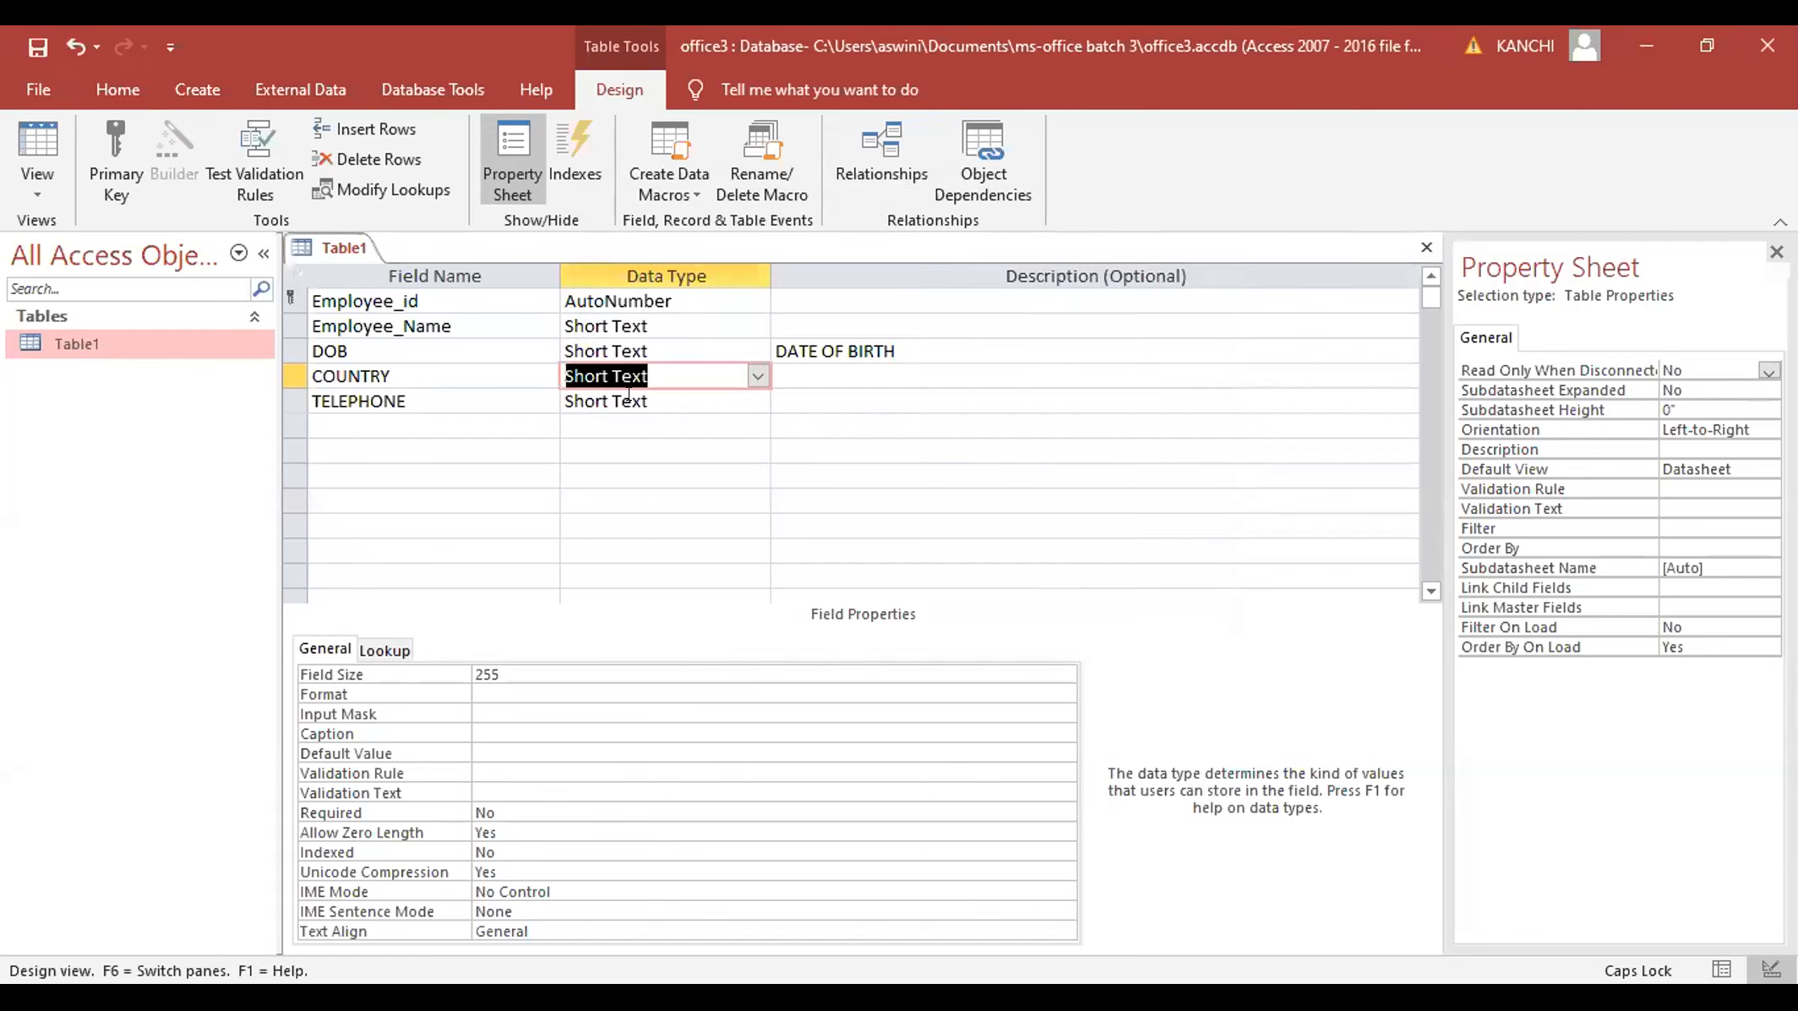
- Save the table and open the TELEPHONE input mask wizard's editable mask list, then close it
left_click(629, 396)
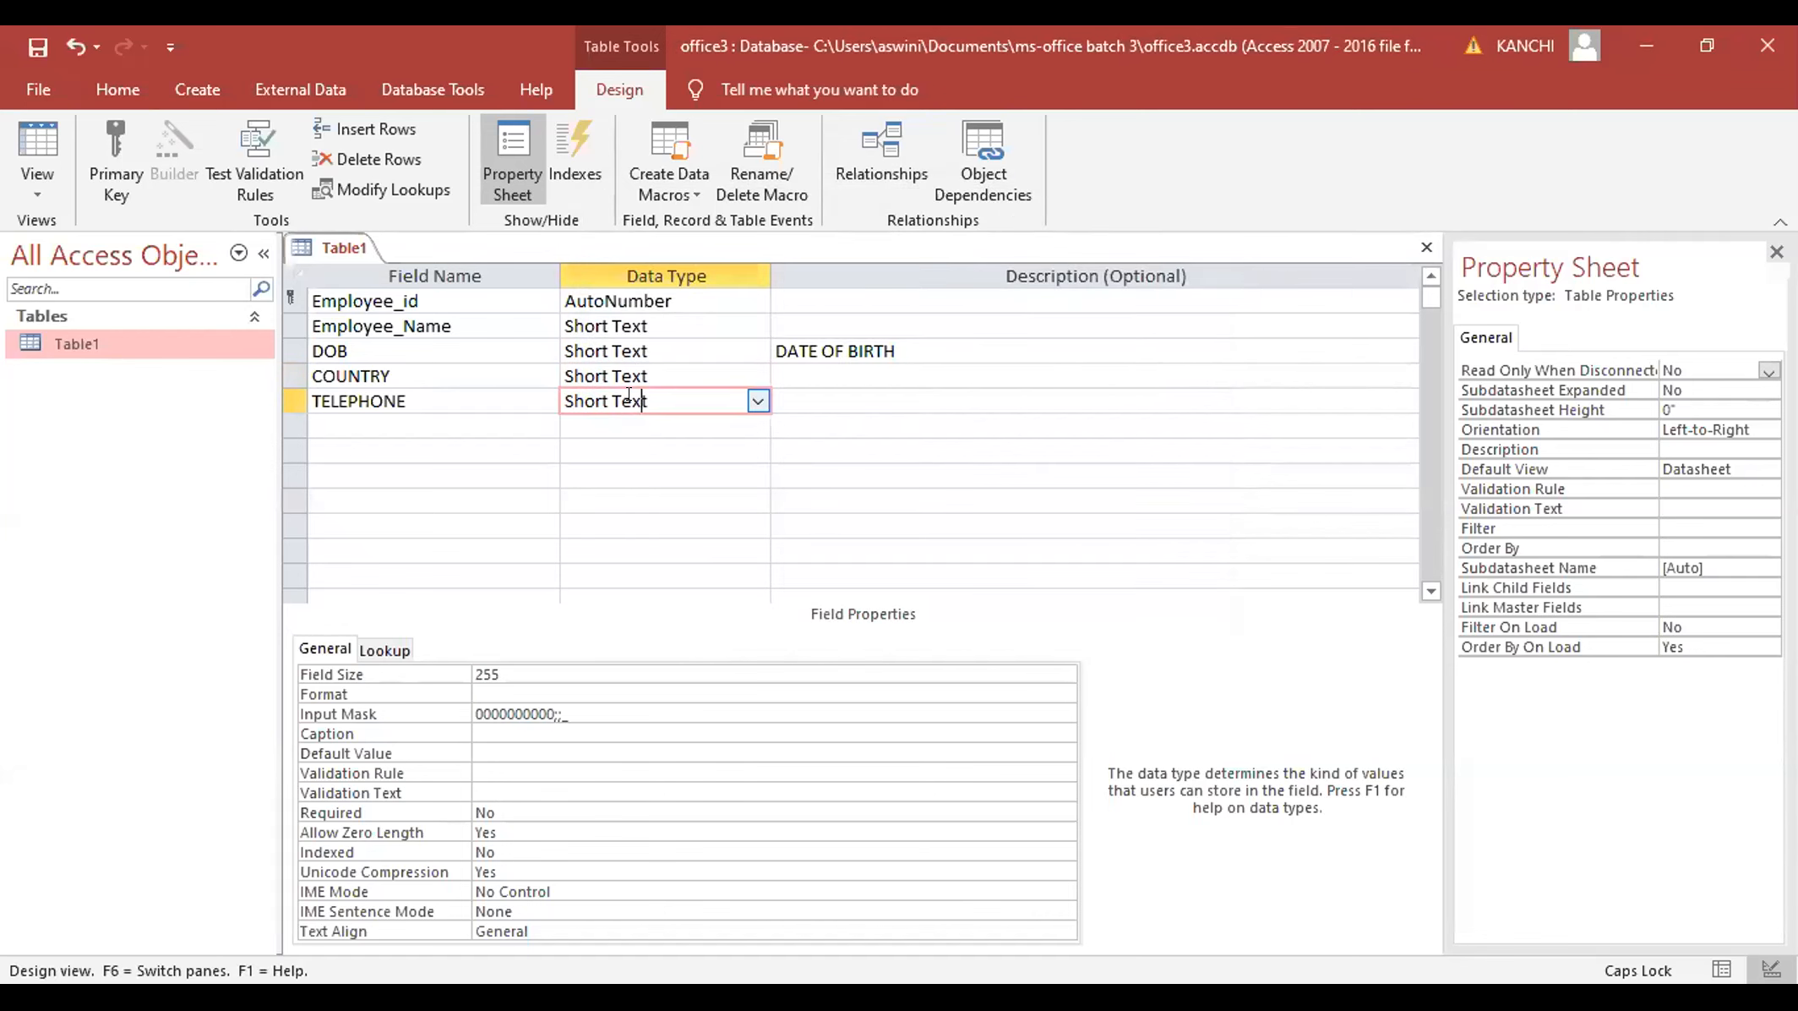
left_click(620, 707)
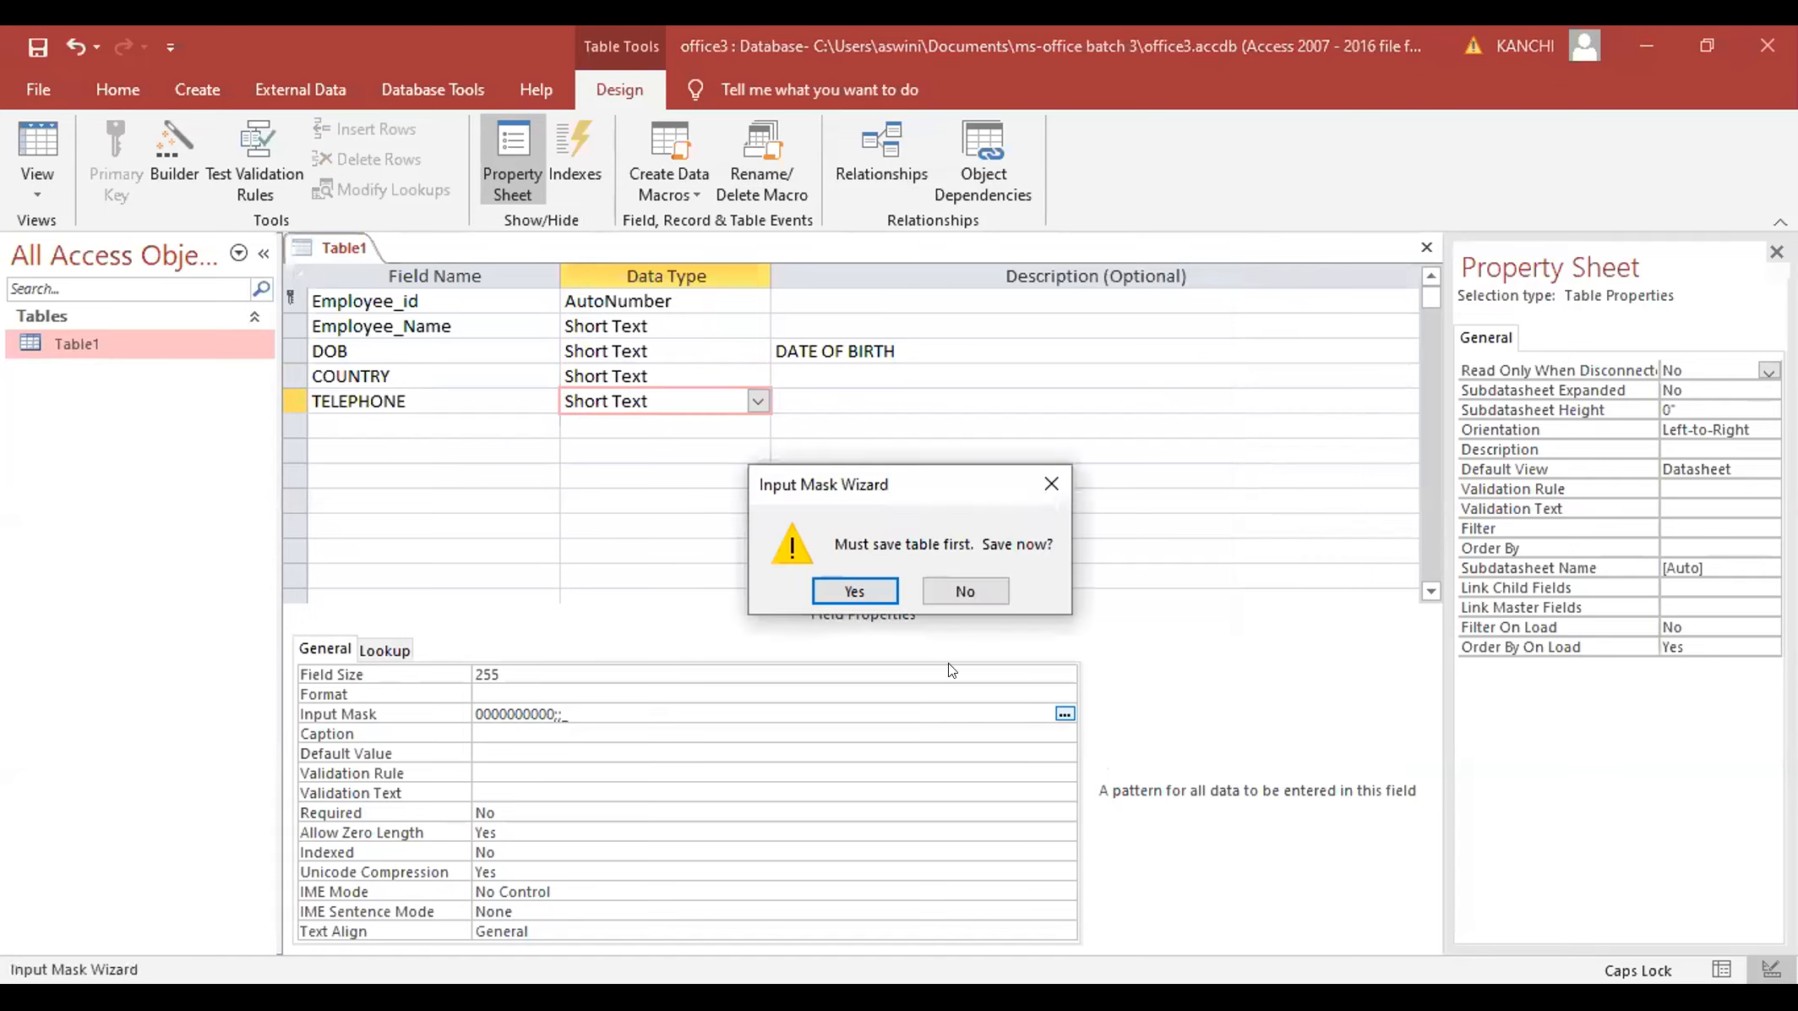
left_click(849, 589)
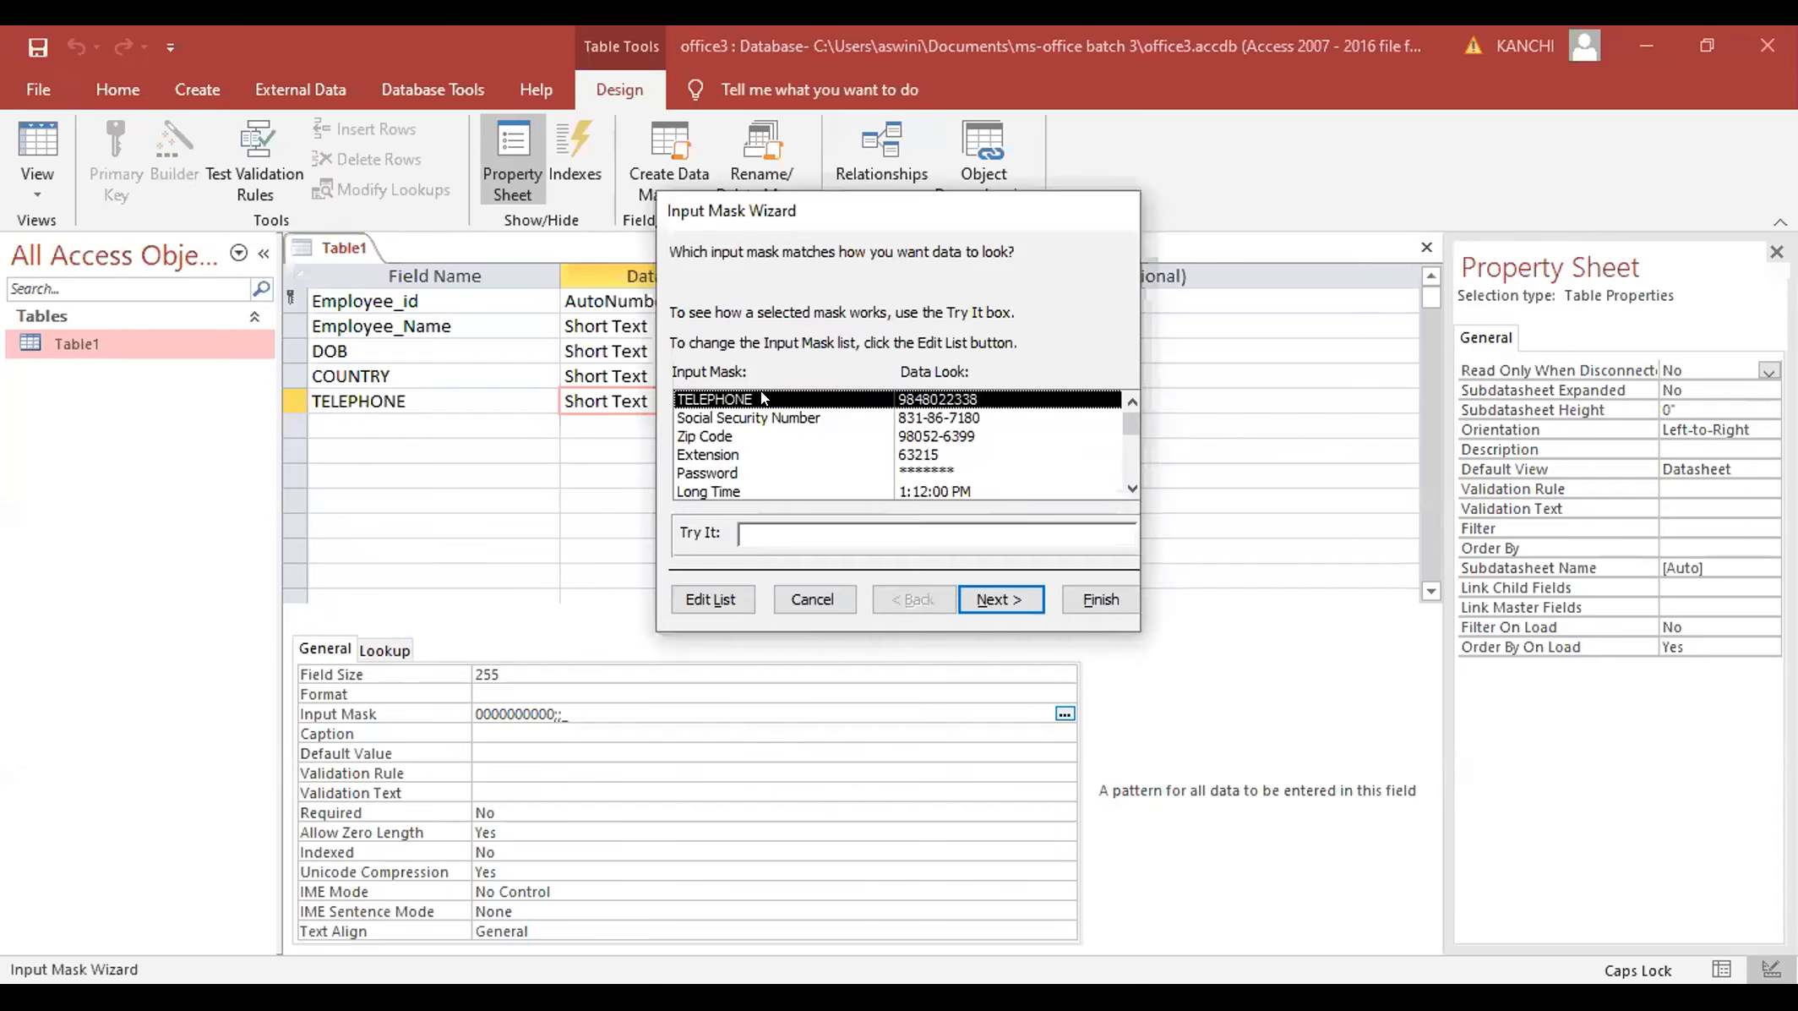
left_click(694, 589)
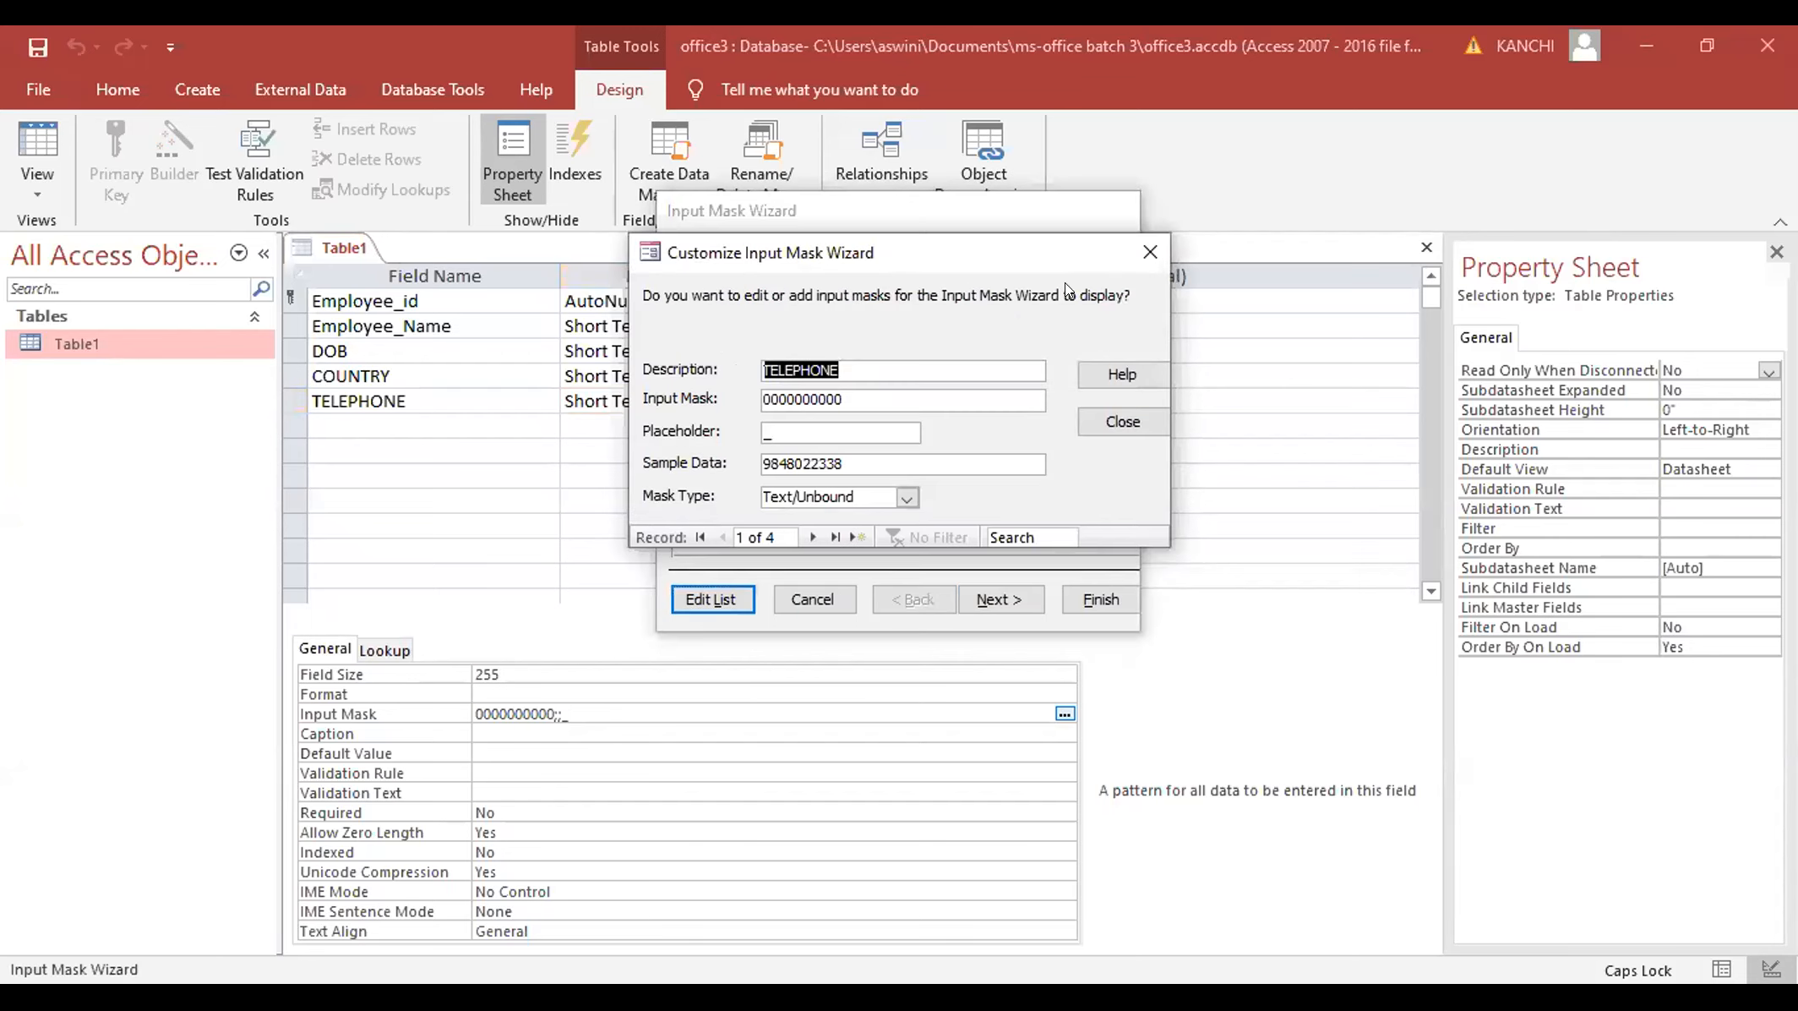
left_click(1133, 233)
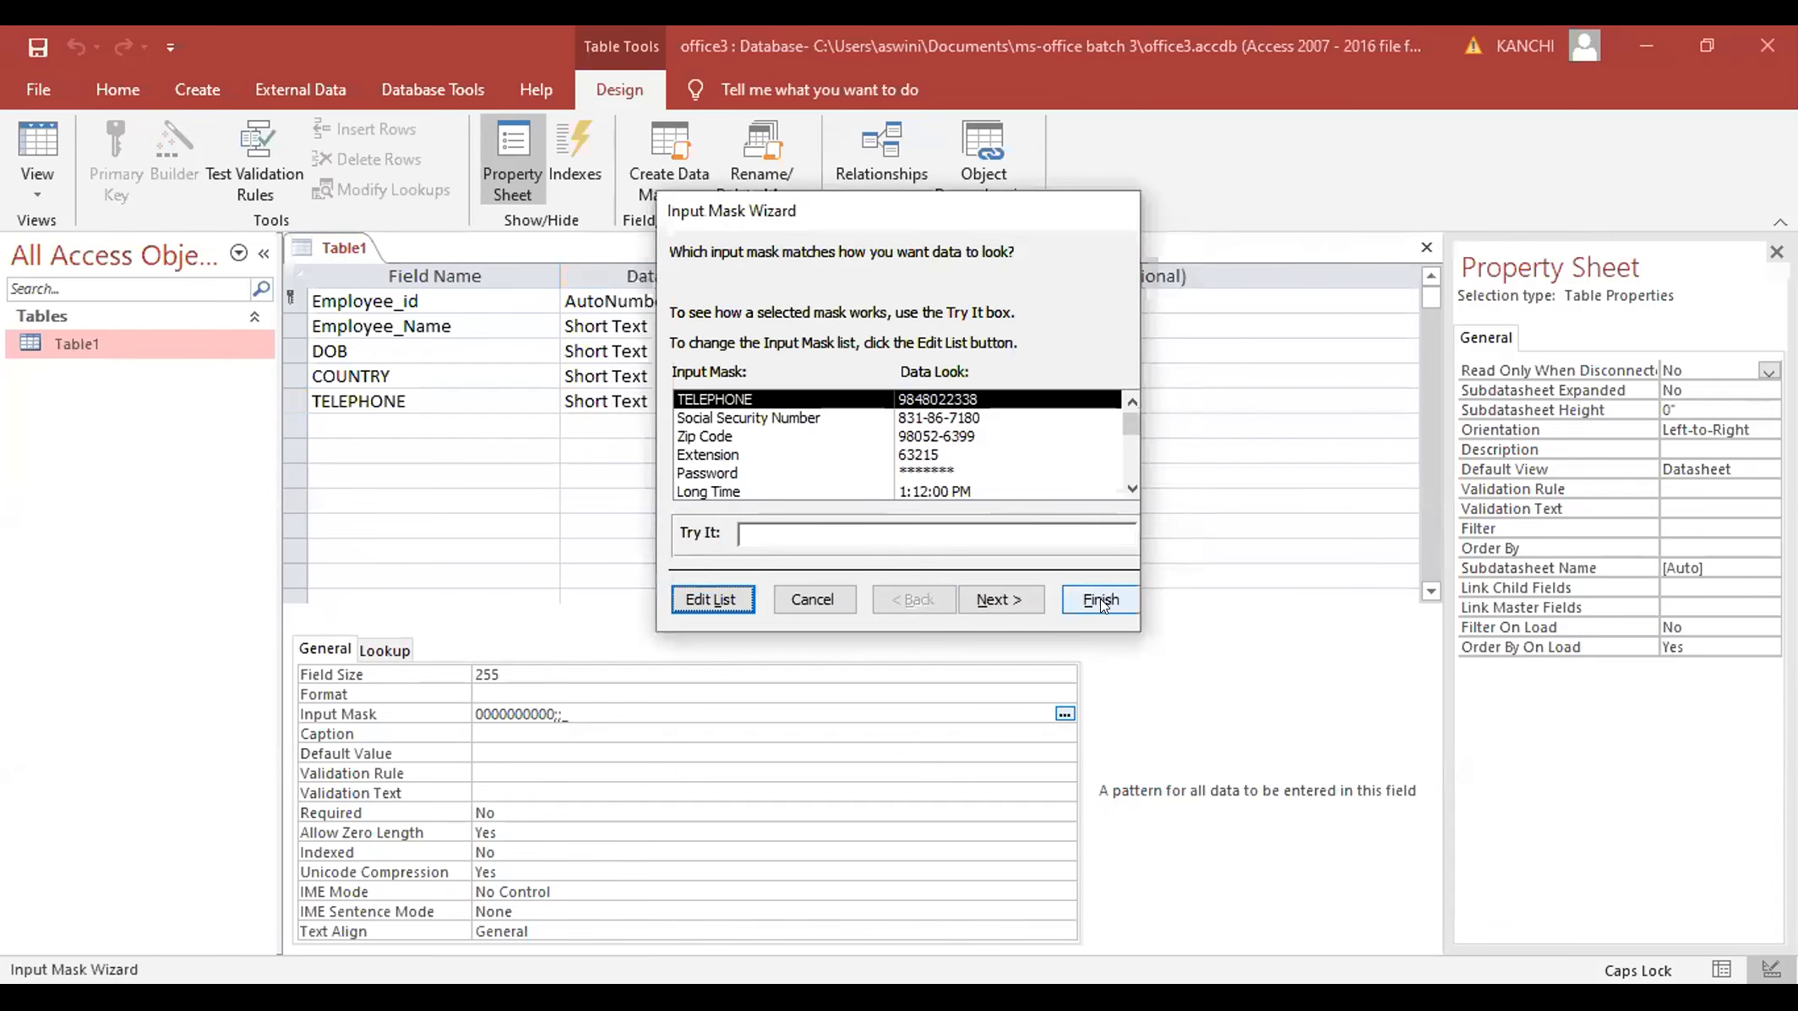
key("Escape")
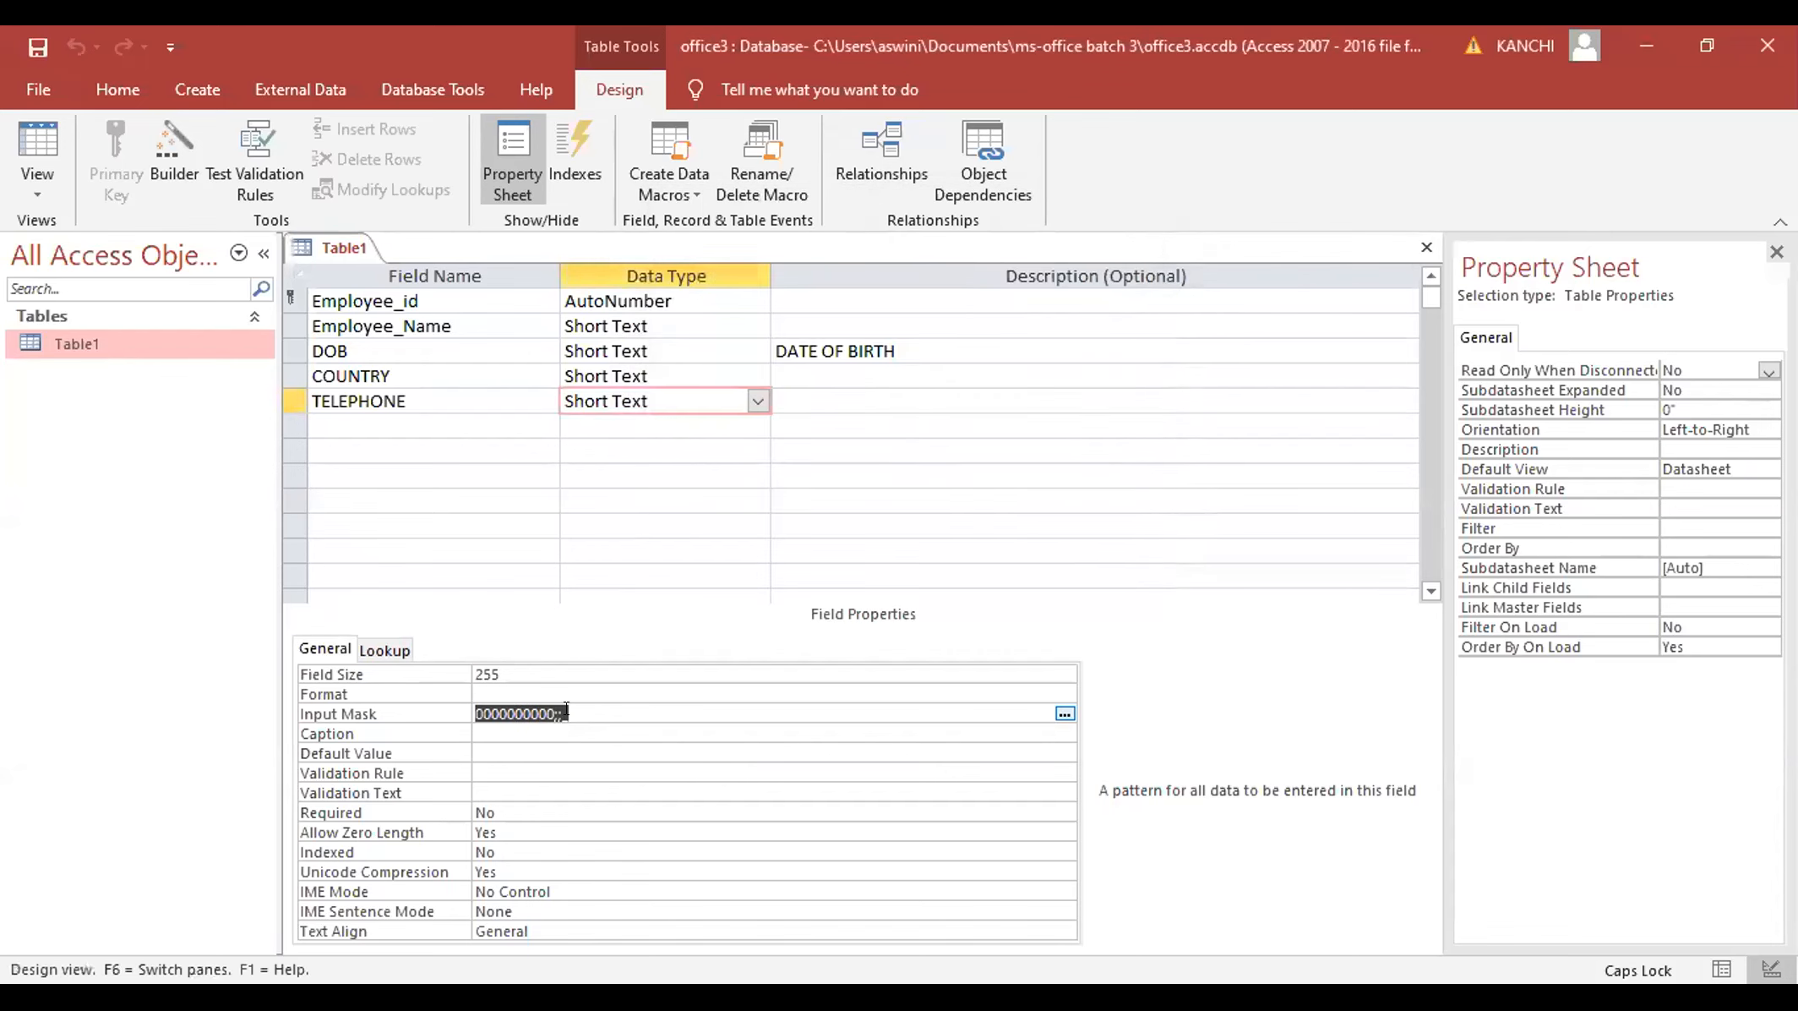
- Switch Table1 to Datasheet view, saving the design changes
left_click(37, 193)
left_click(74, 245)
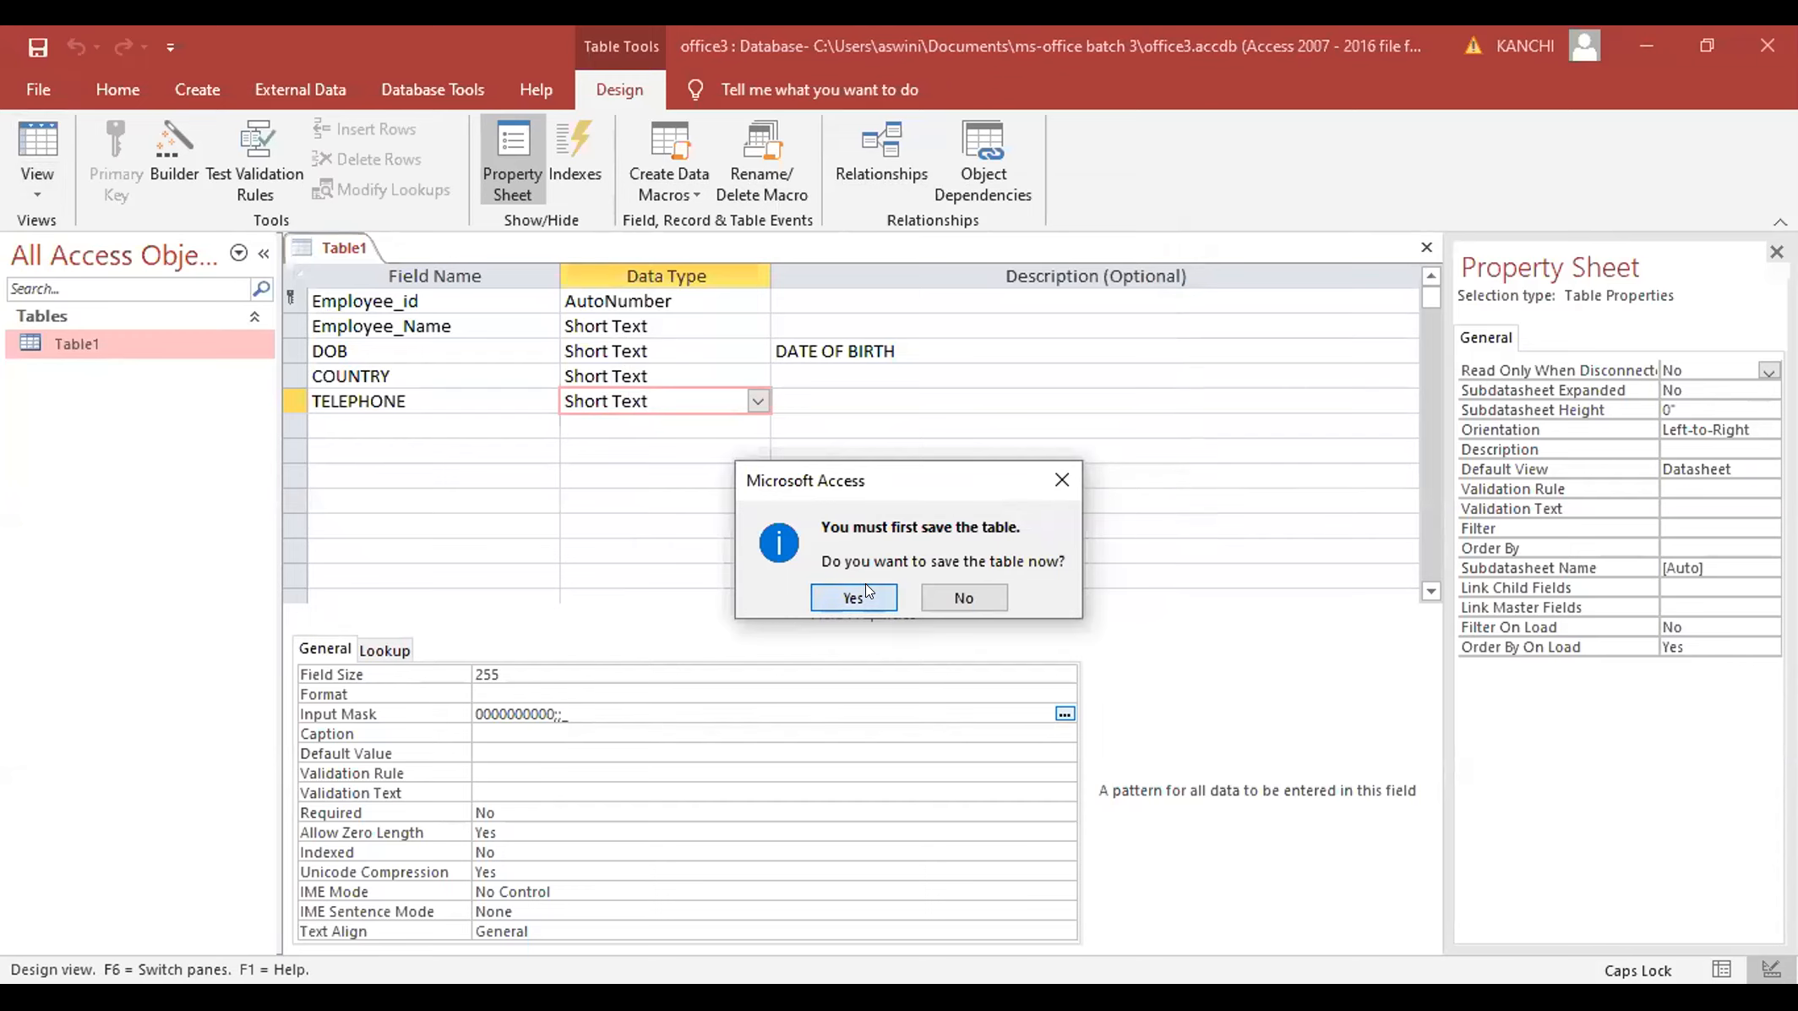
key("Return")
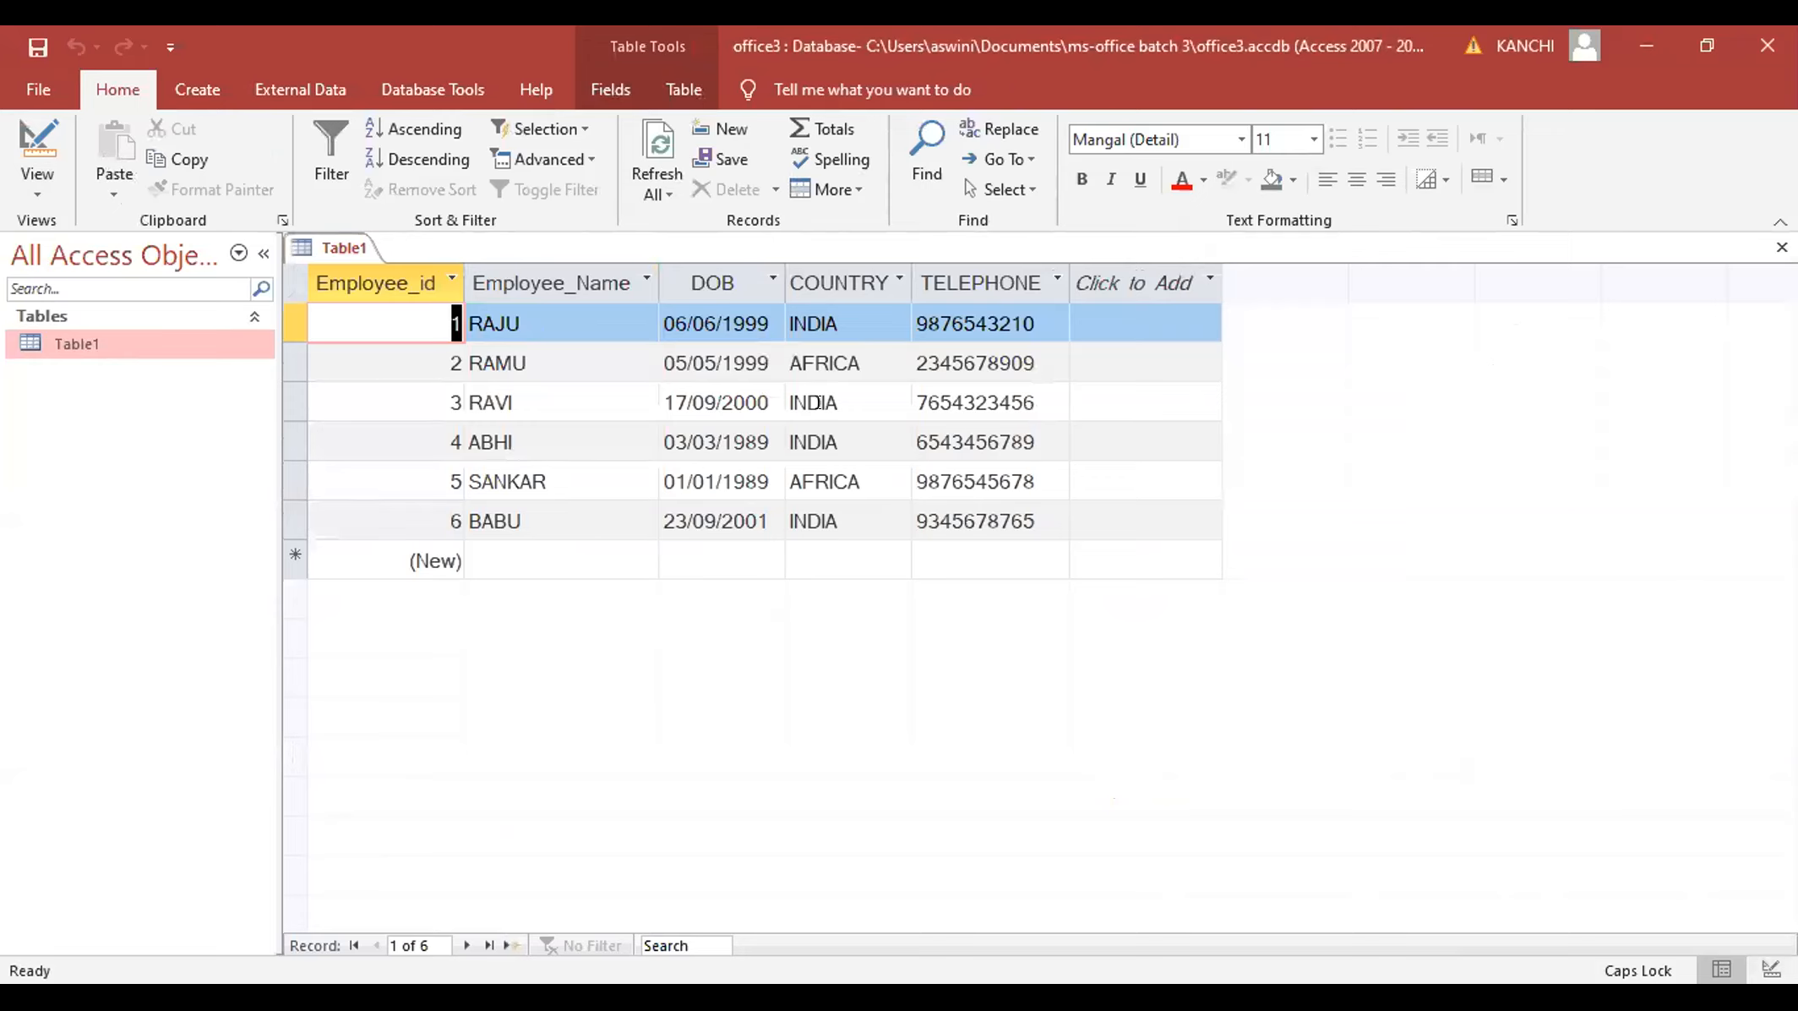
left_click(825, 404)
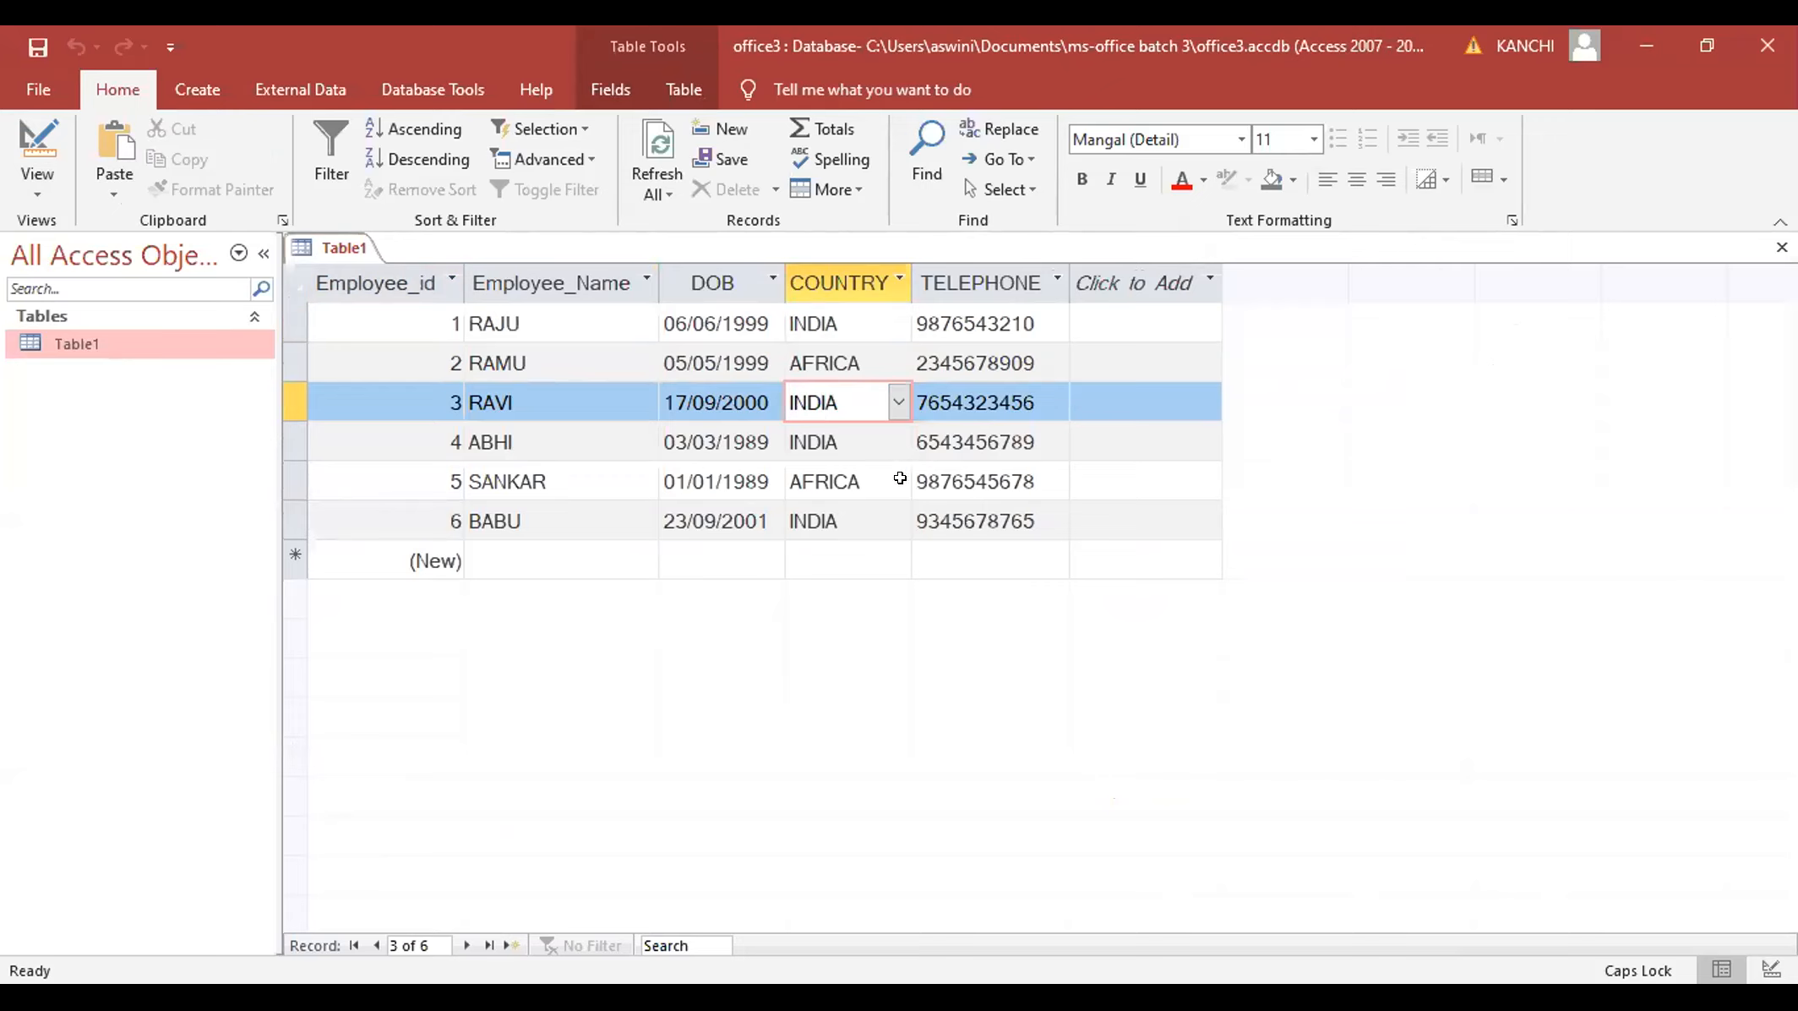
left_click(877, 477)
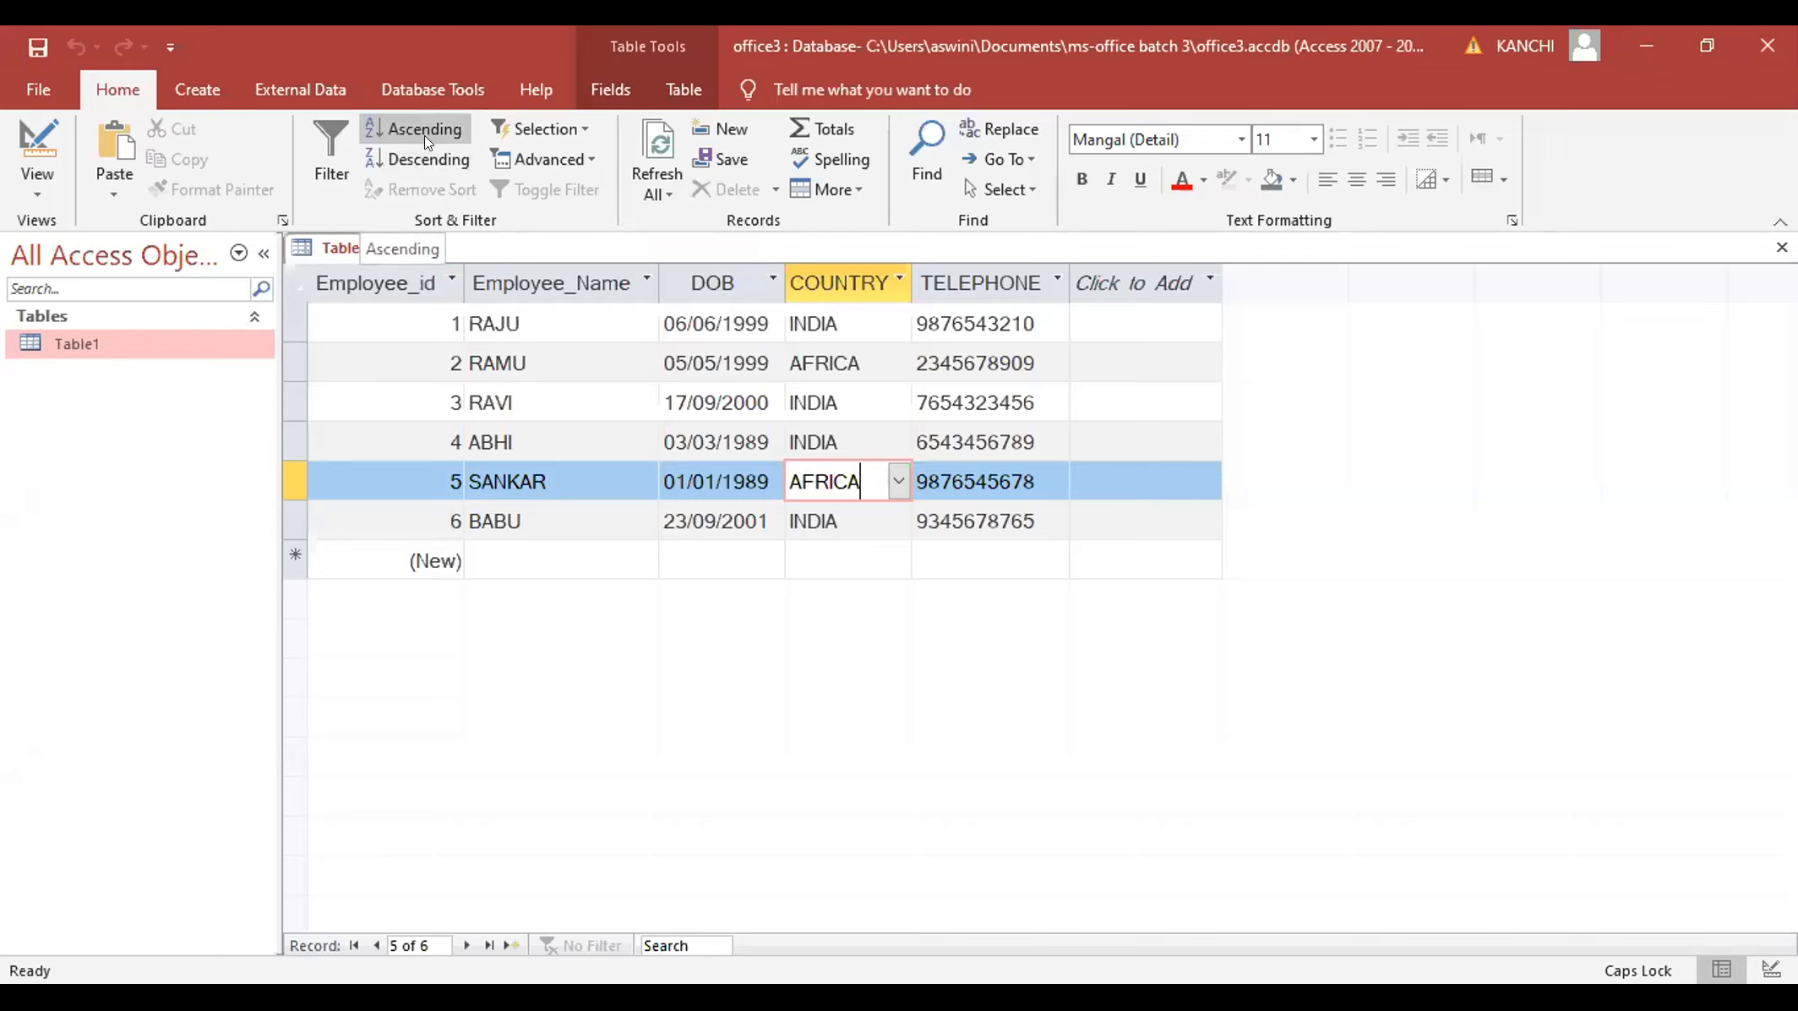
left_click(523, 311)
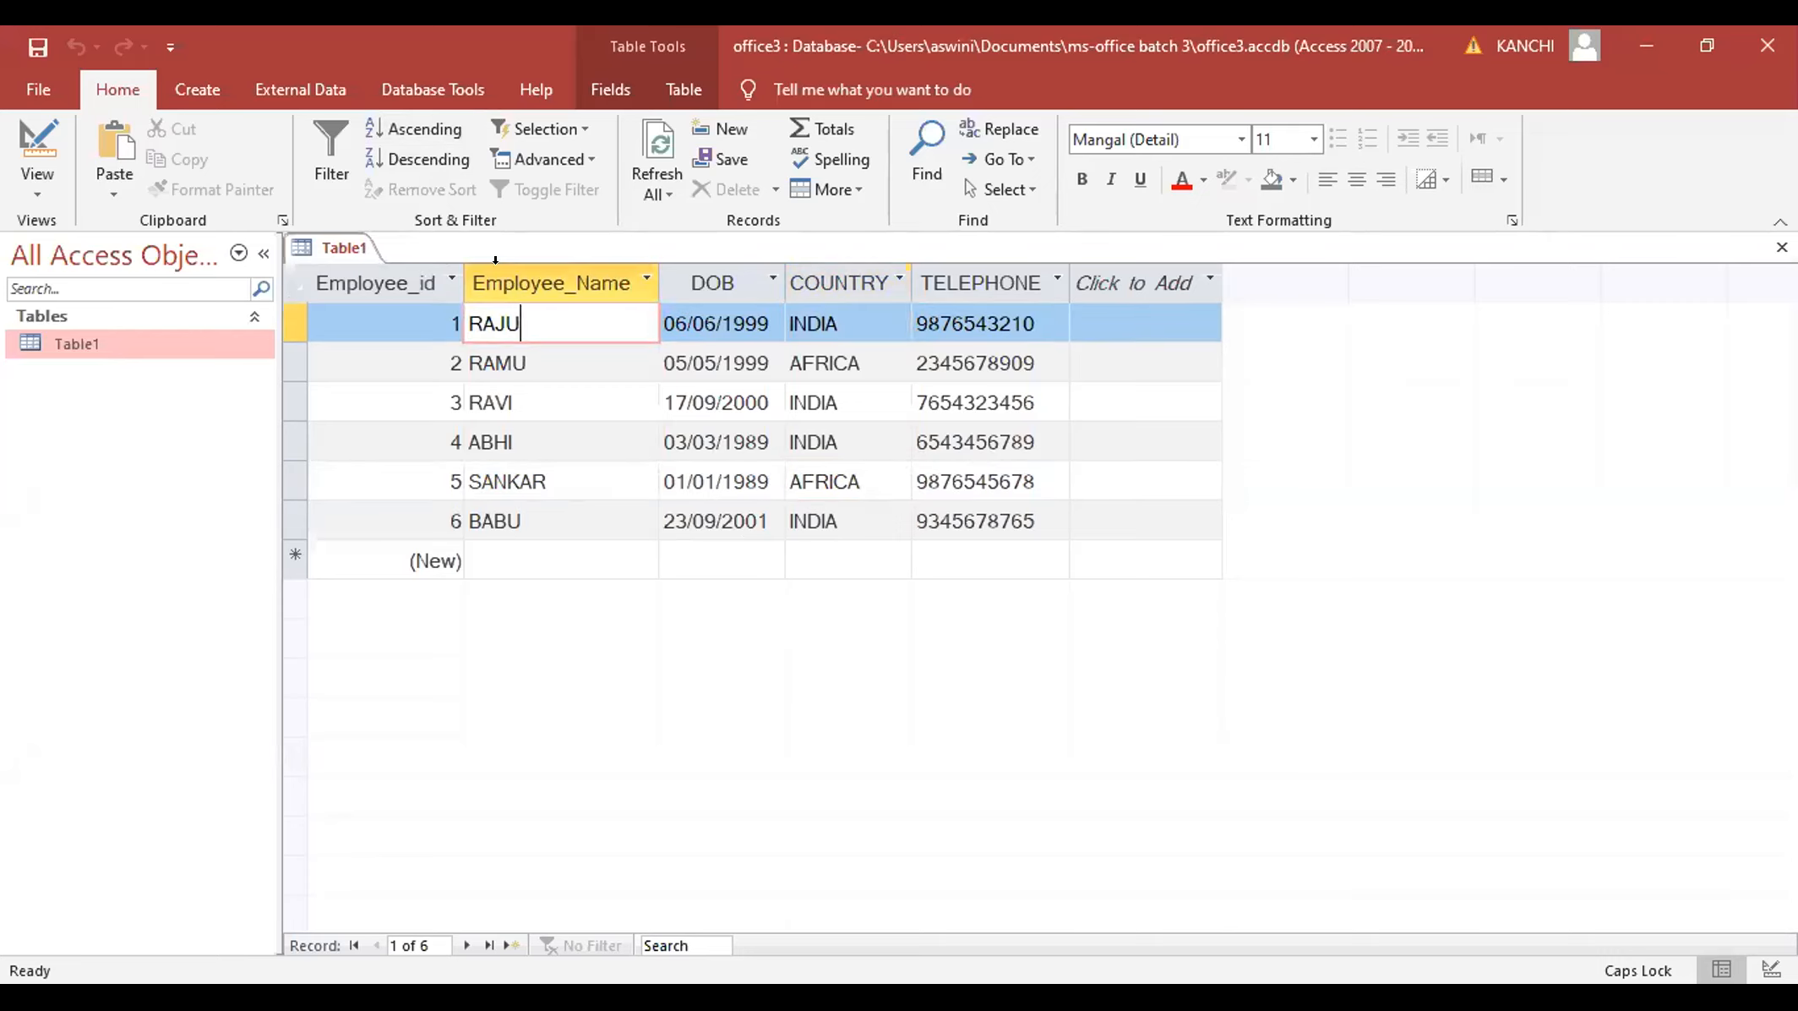
left_click(507, 283)
left_click(433, 118)
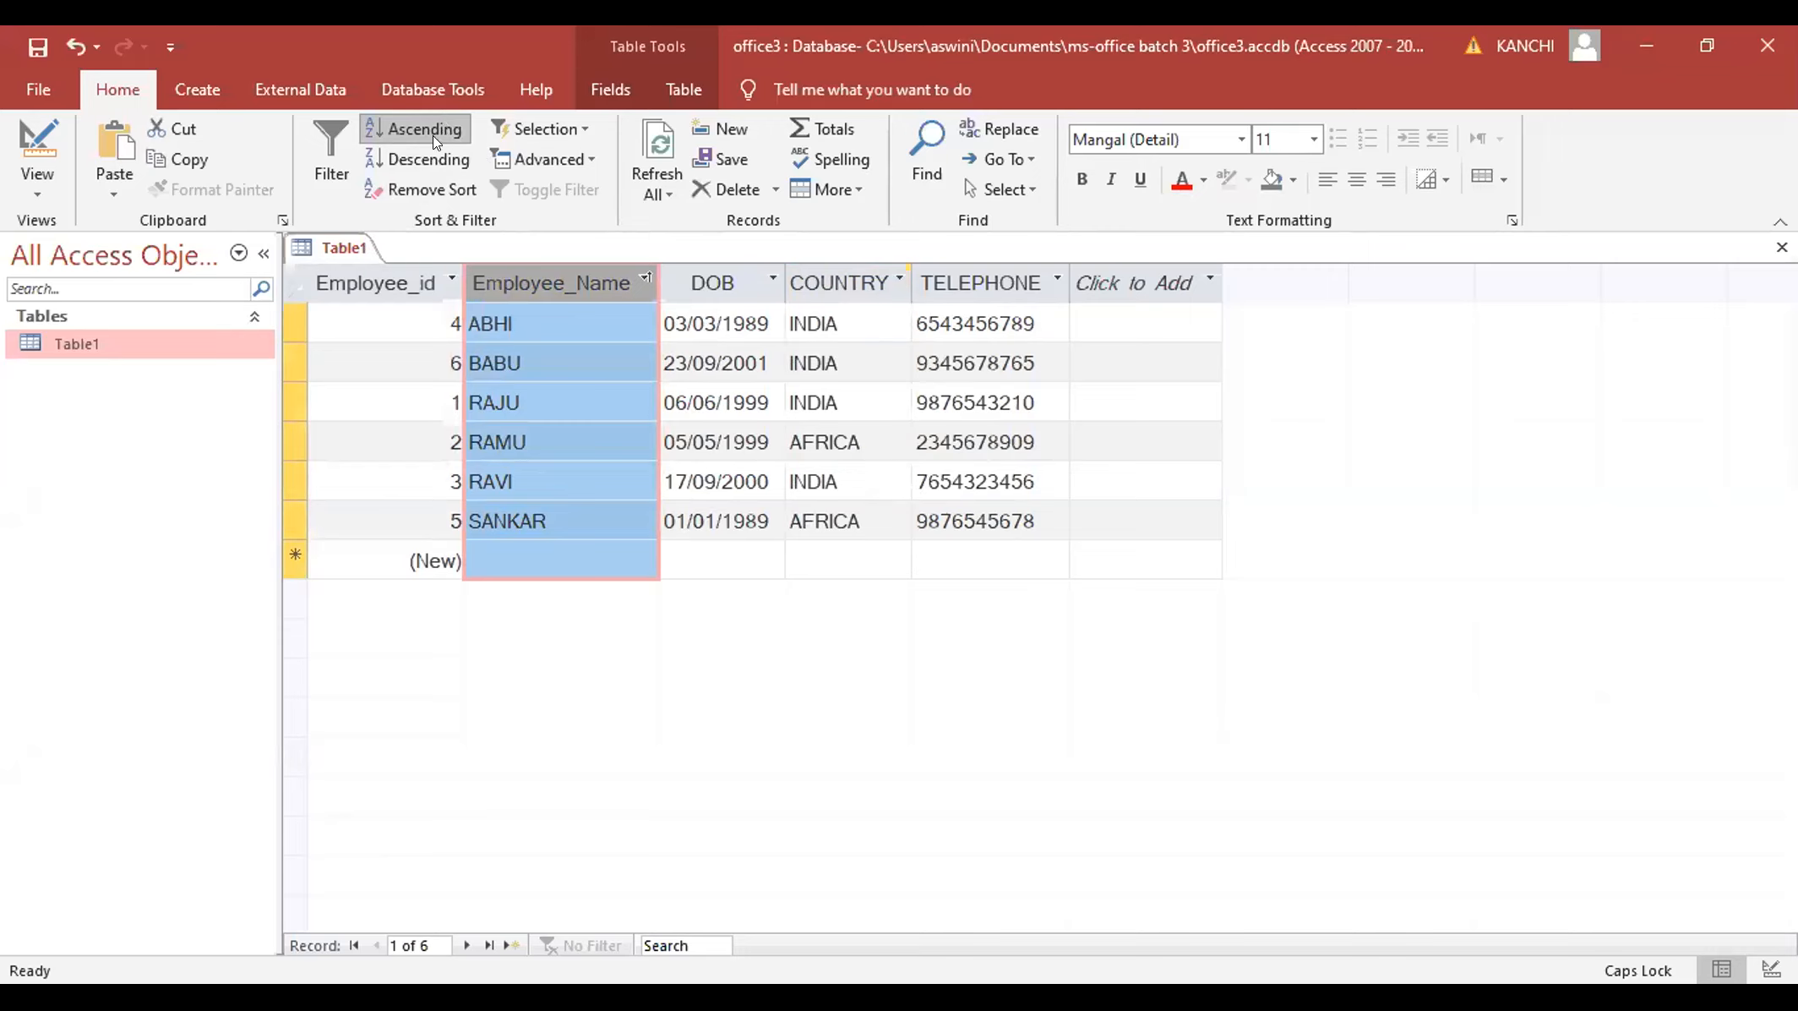
left_click(435, 158)
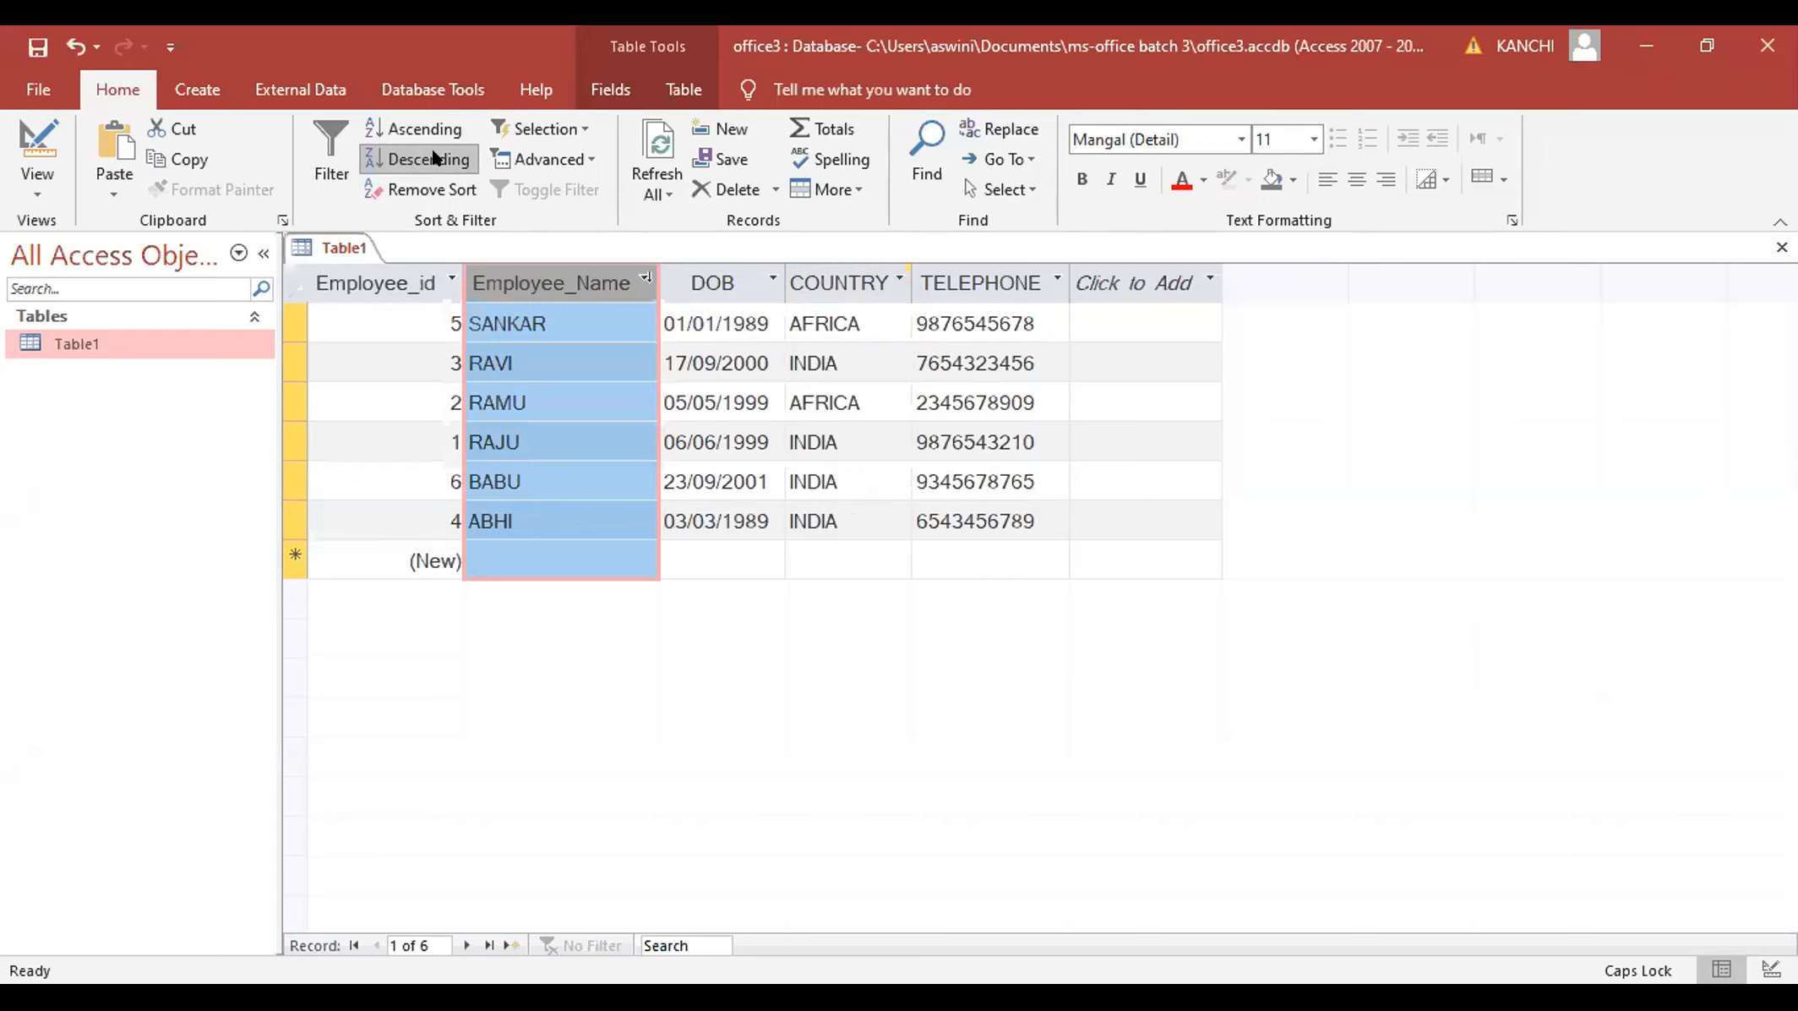
left_click(446, 193)
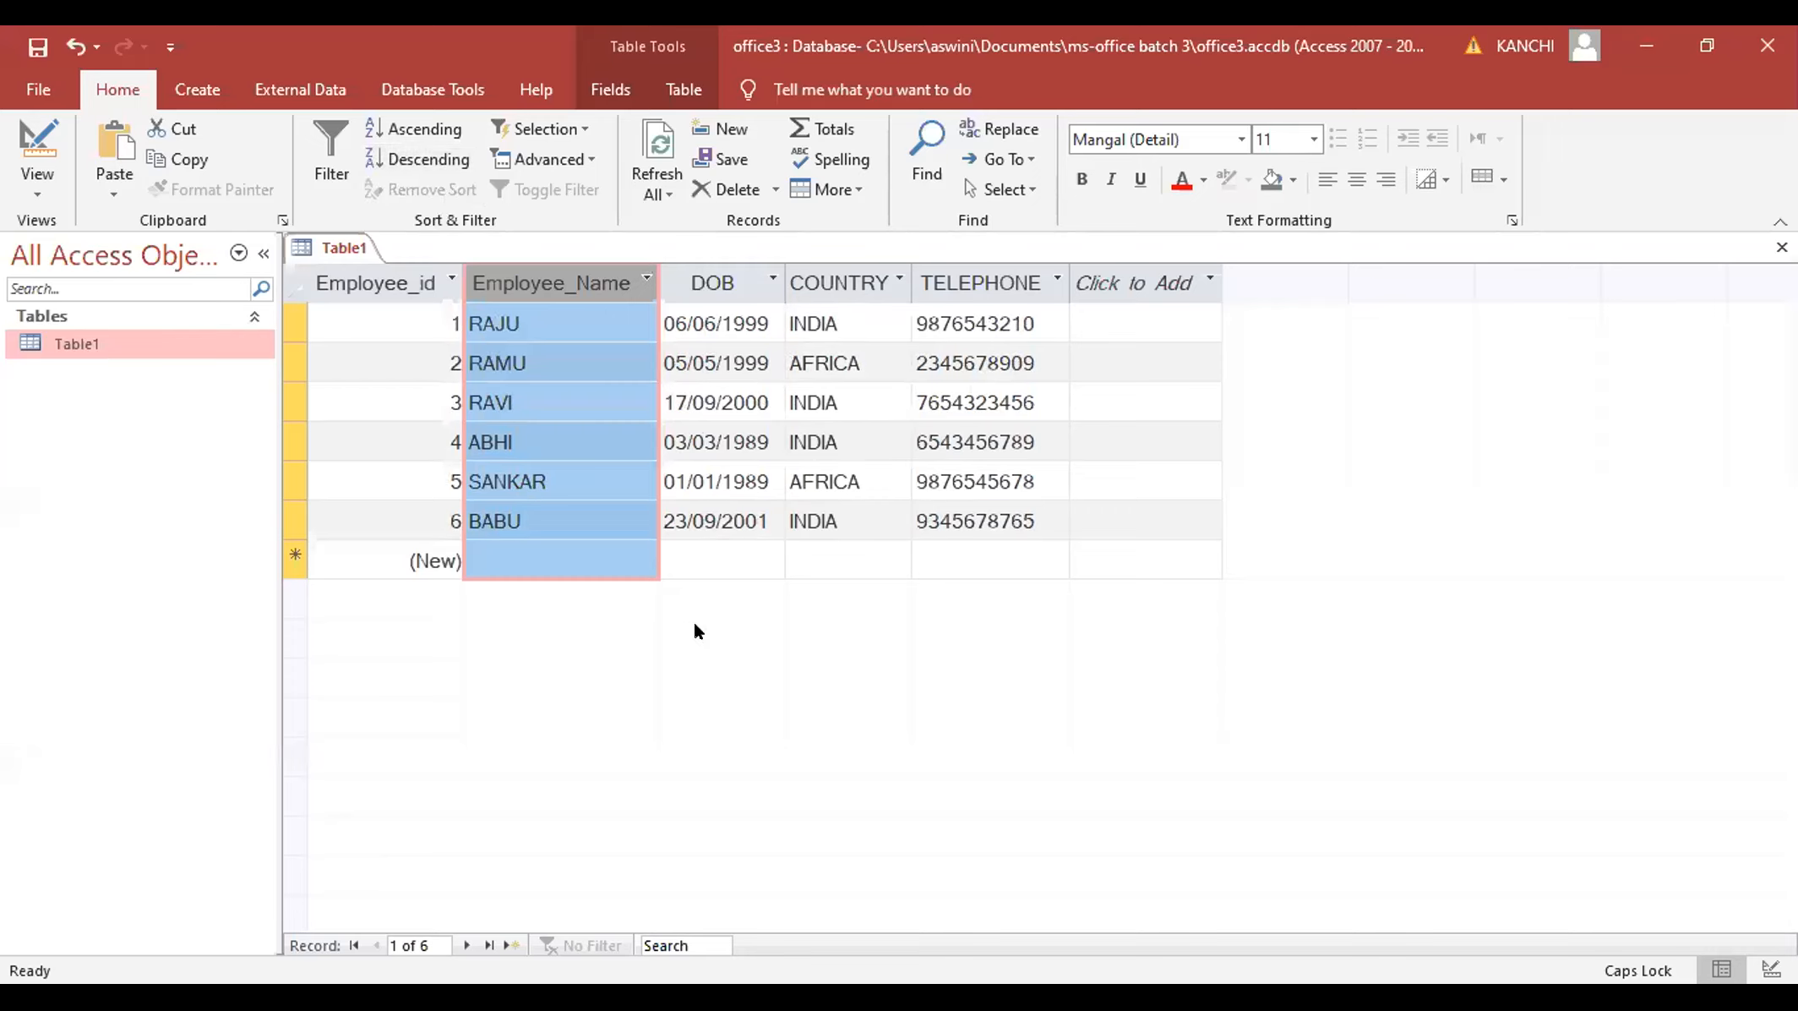
left_click(409, 127)
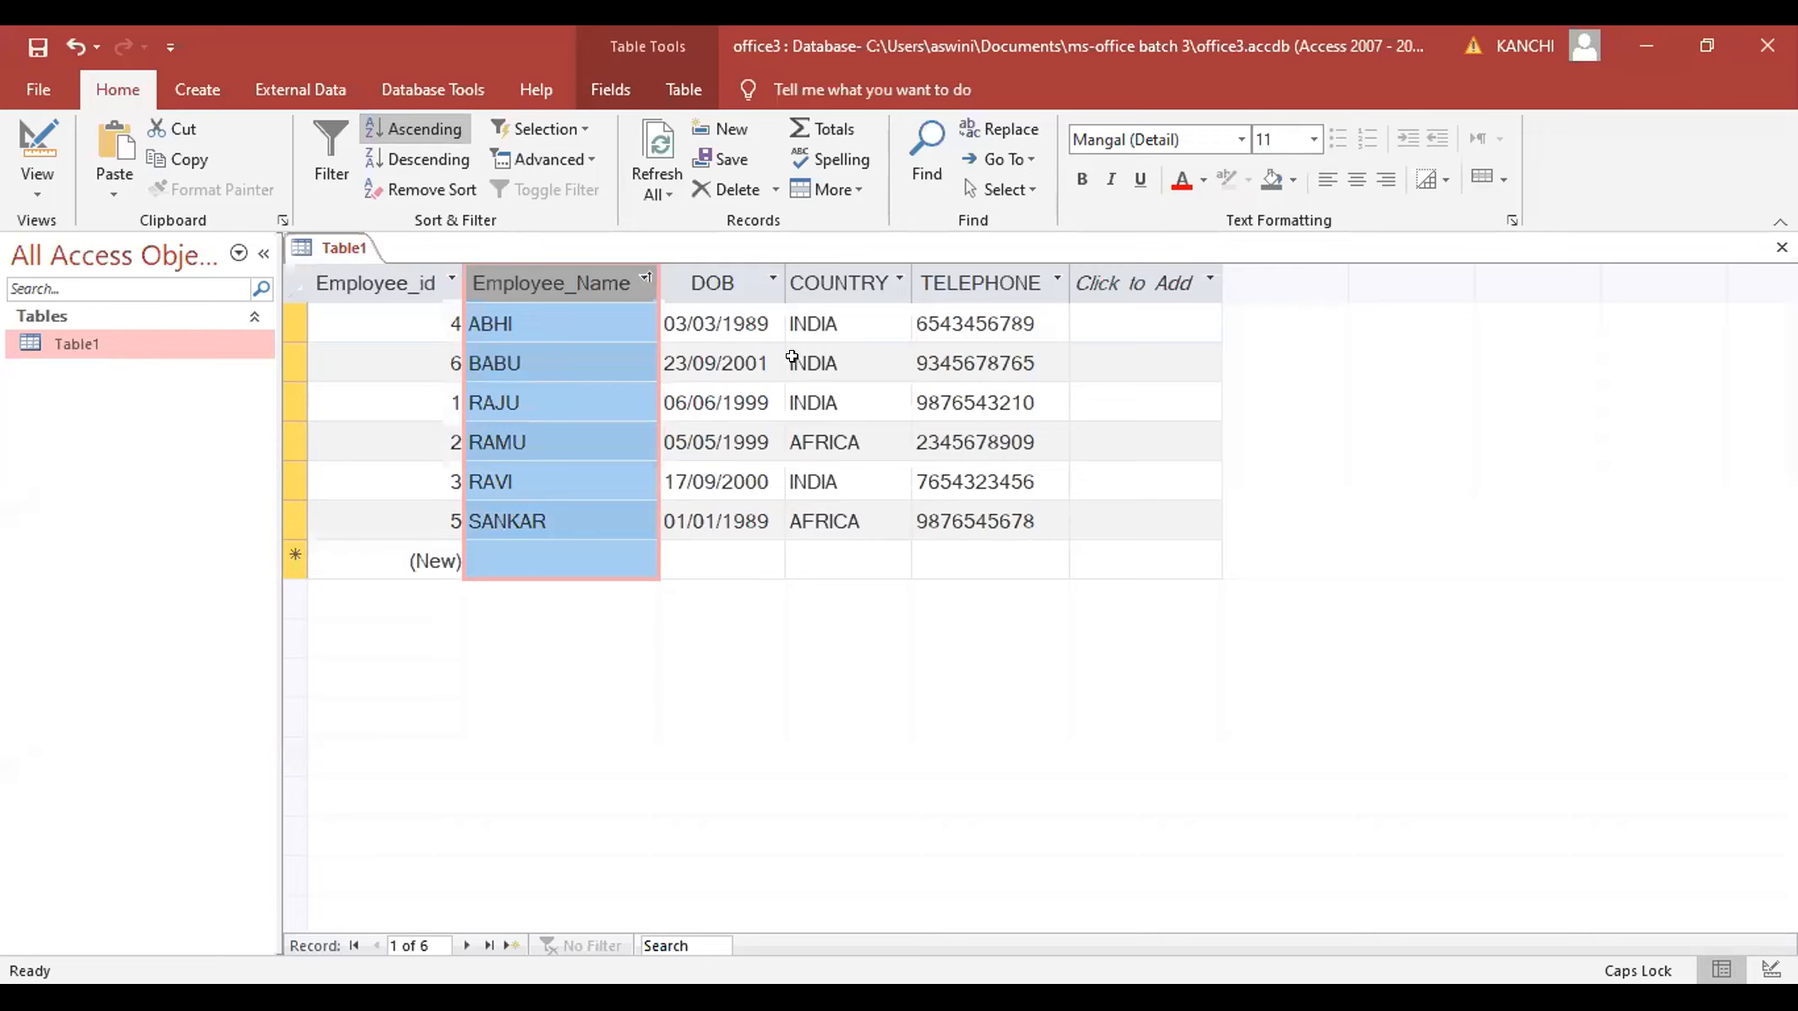
left_click(443, 181)
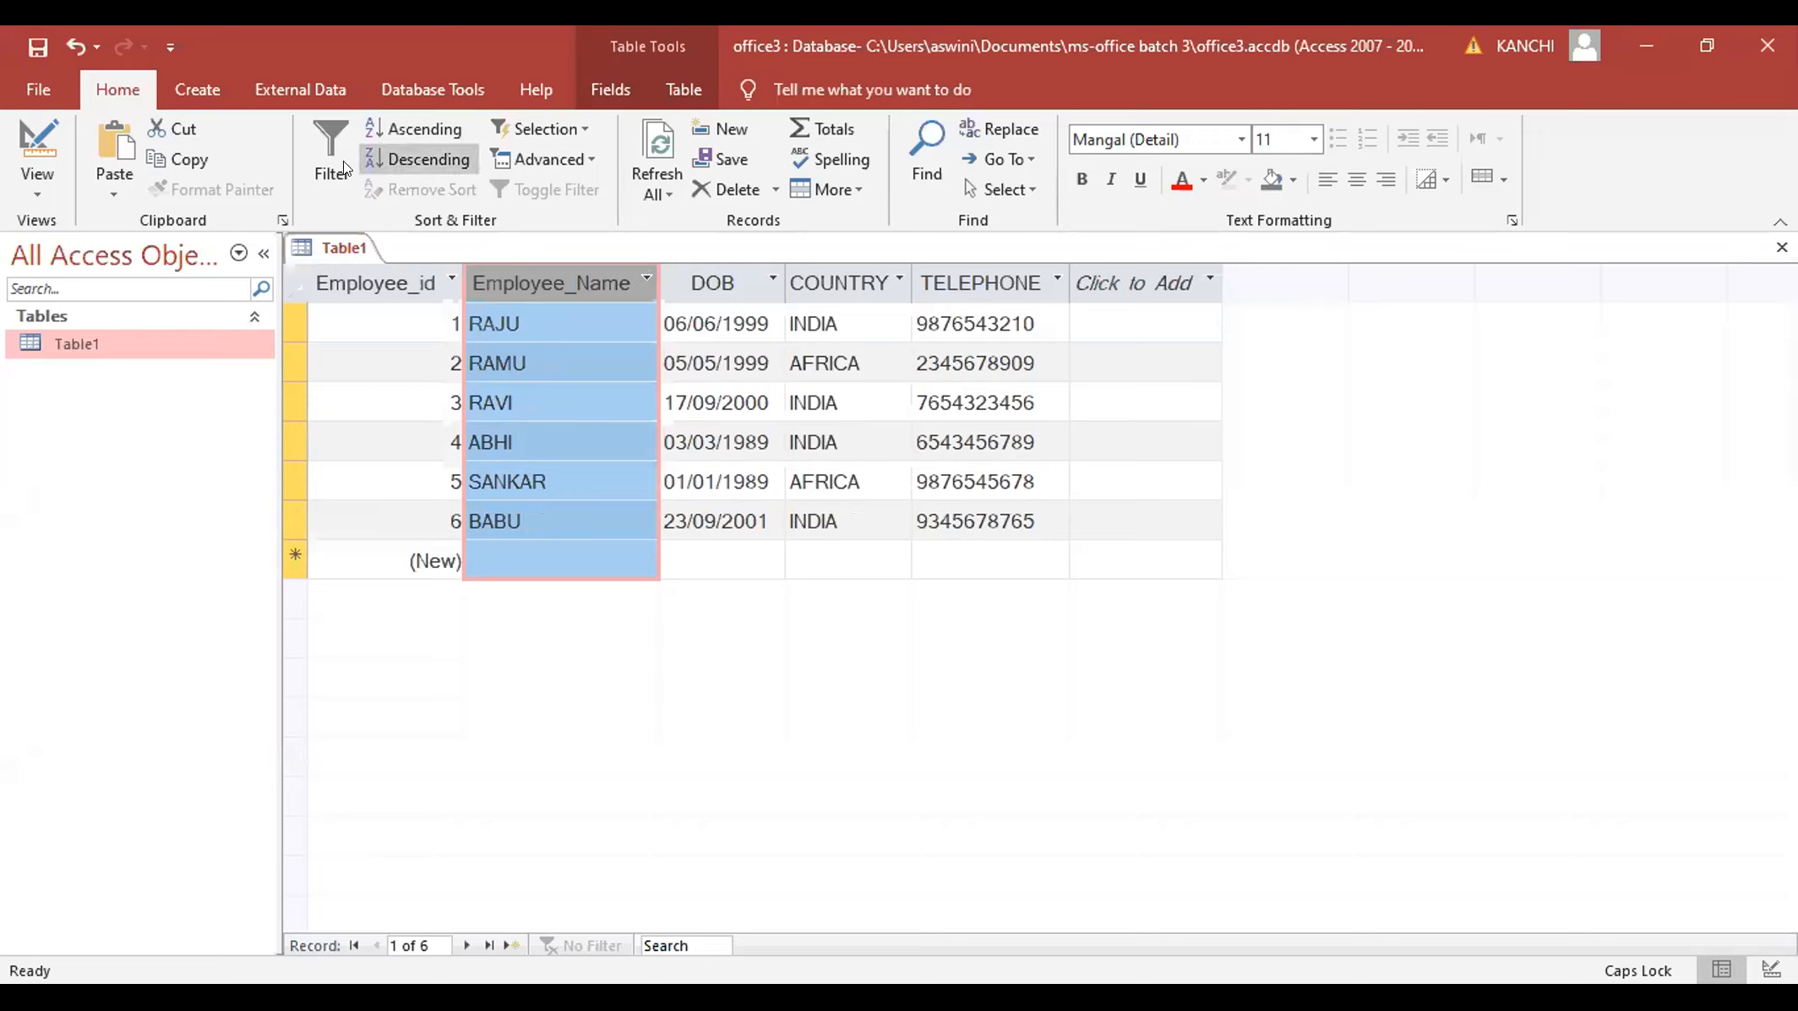
- Filter Employee_Name to show only two selected employees
left_click(645, 278)
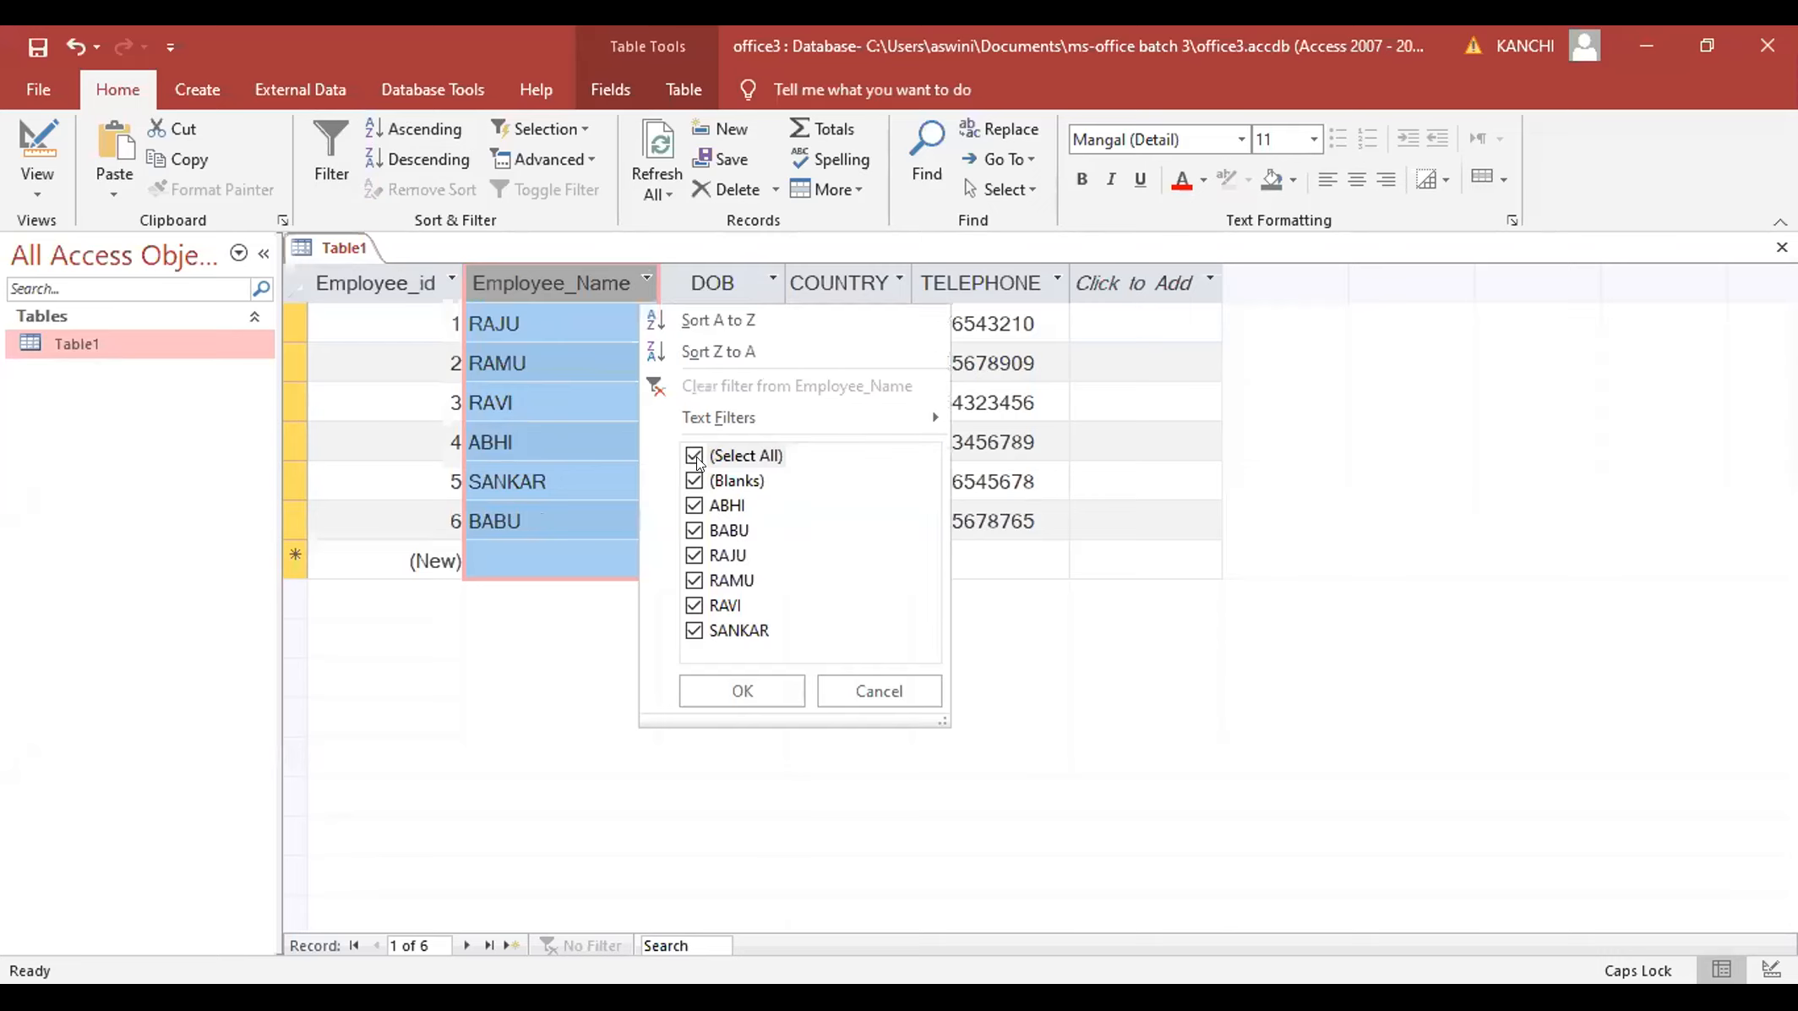
left_click(695, 457)
left_click(695, 506)
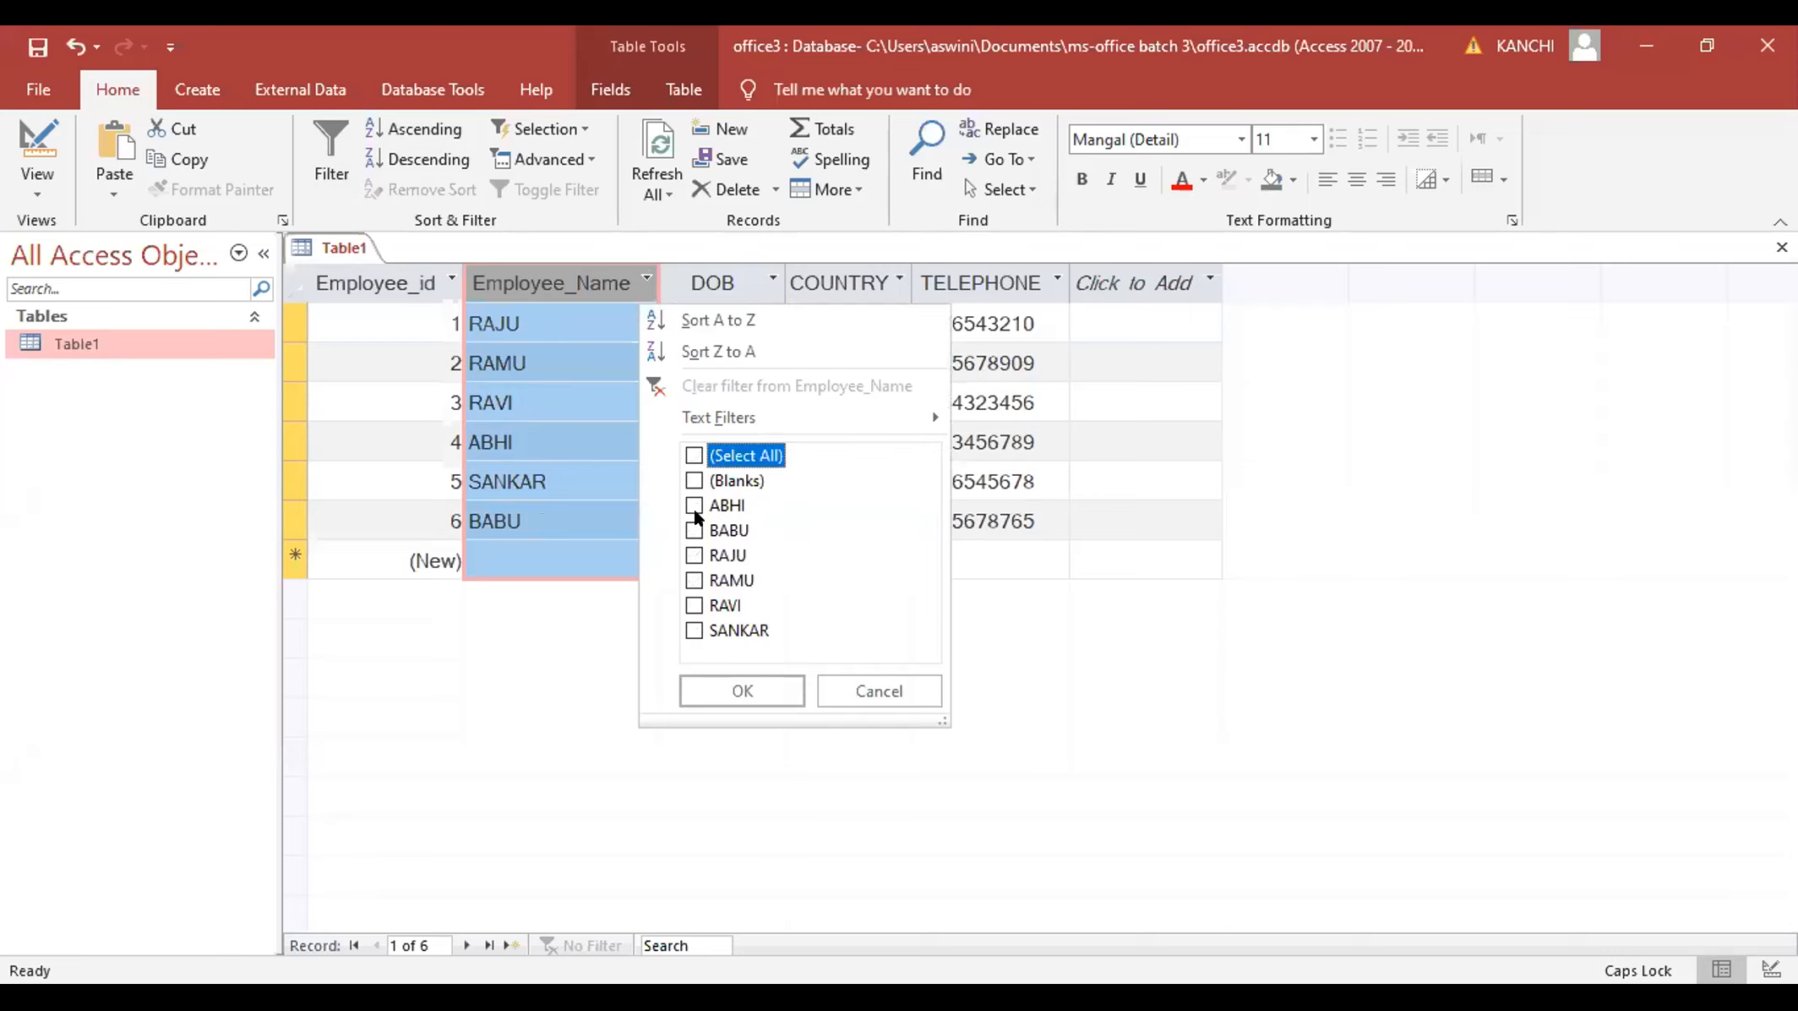
left_click(694, 555)
left_click(722, 681)
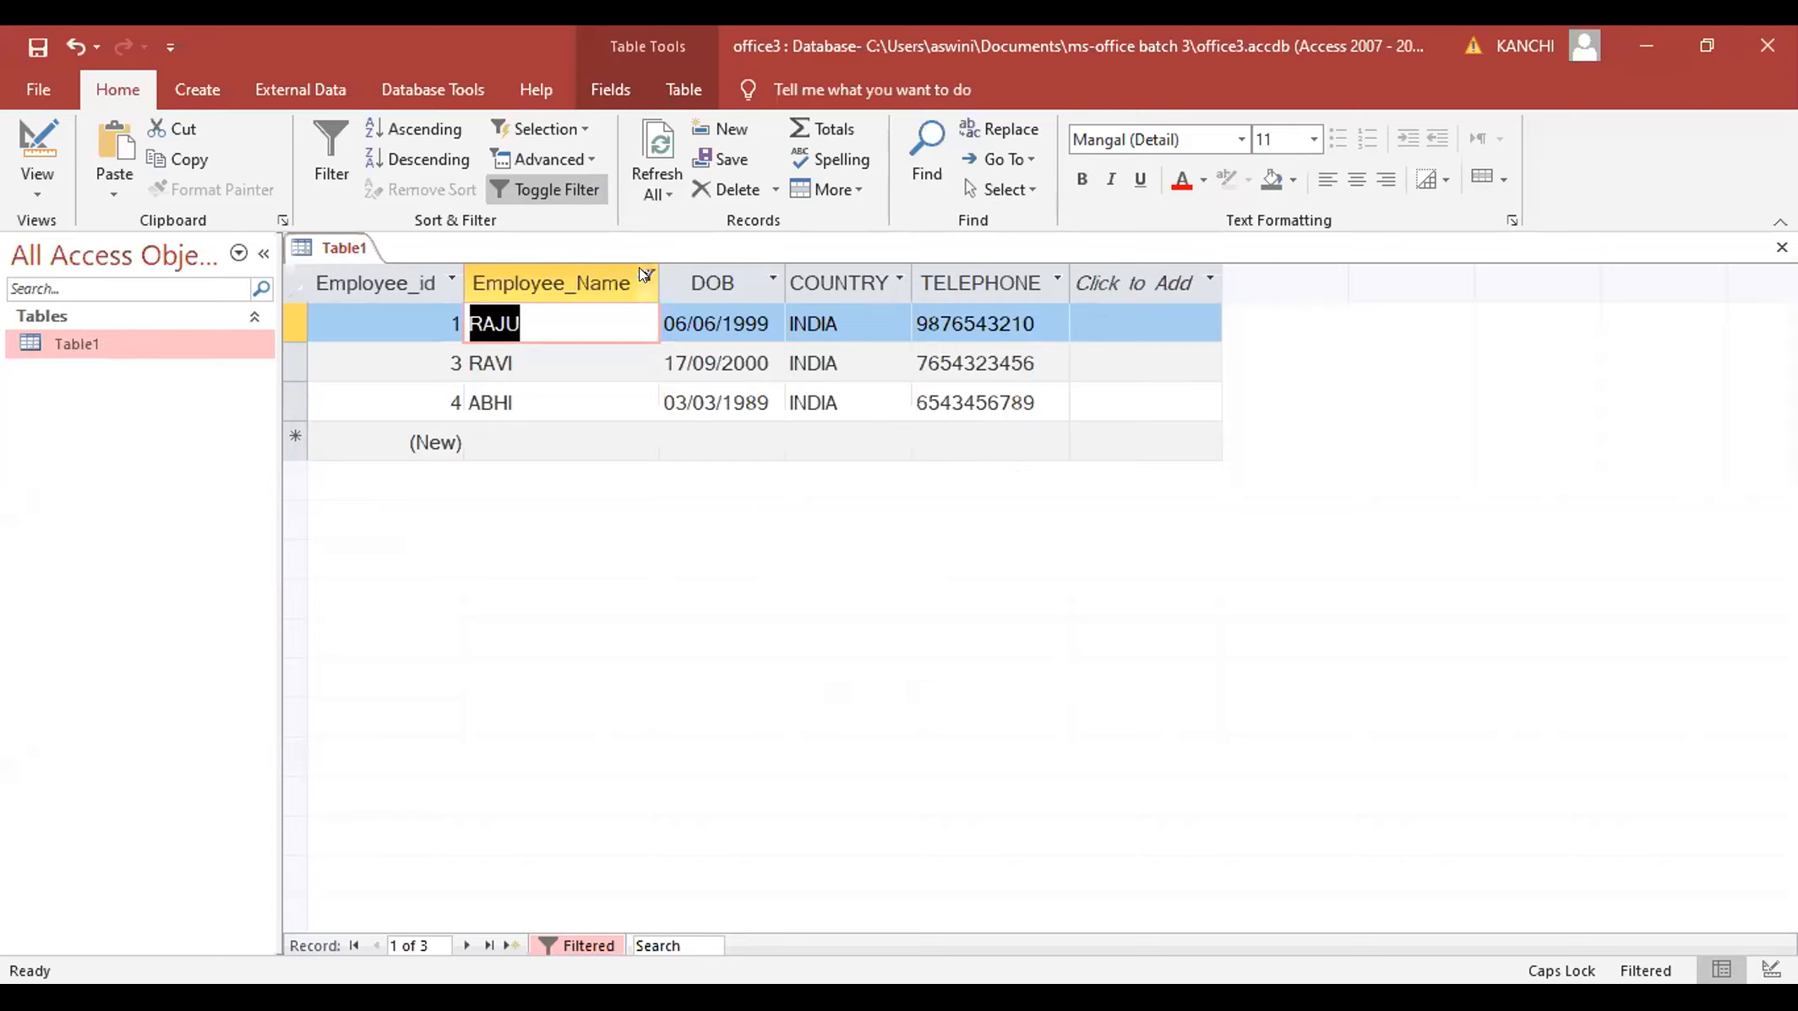
- Toggle the filter off to show all employees, select the new-record row, and show the Create commands
left_click(549, 183)
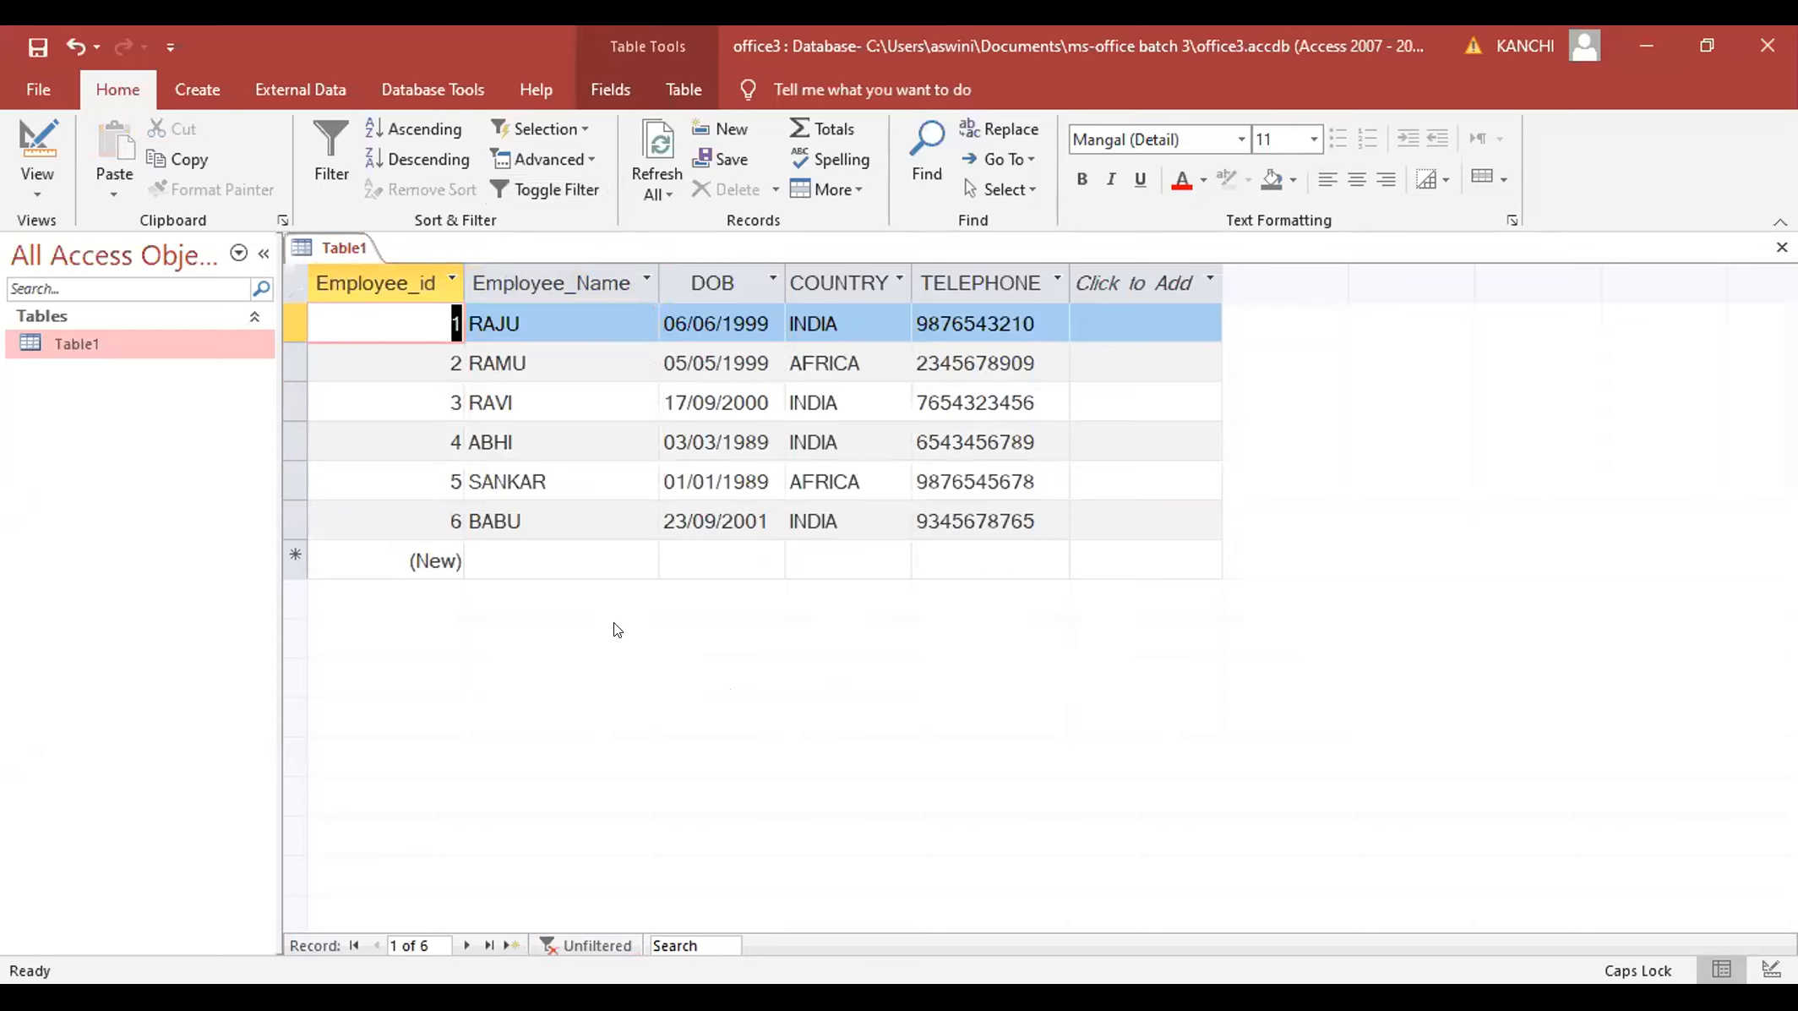
left_click(522, 550)
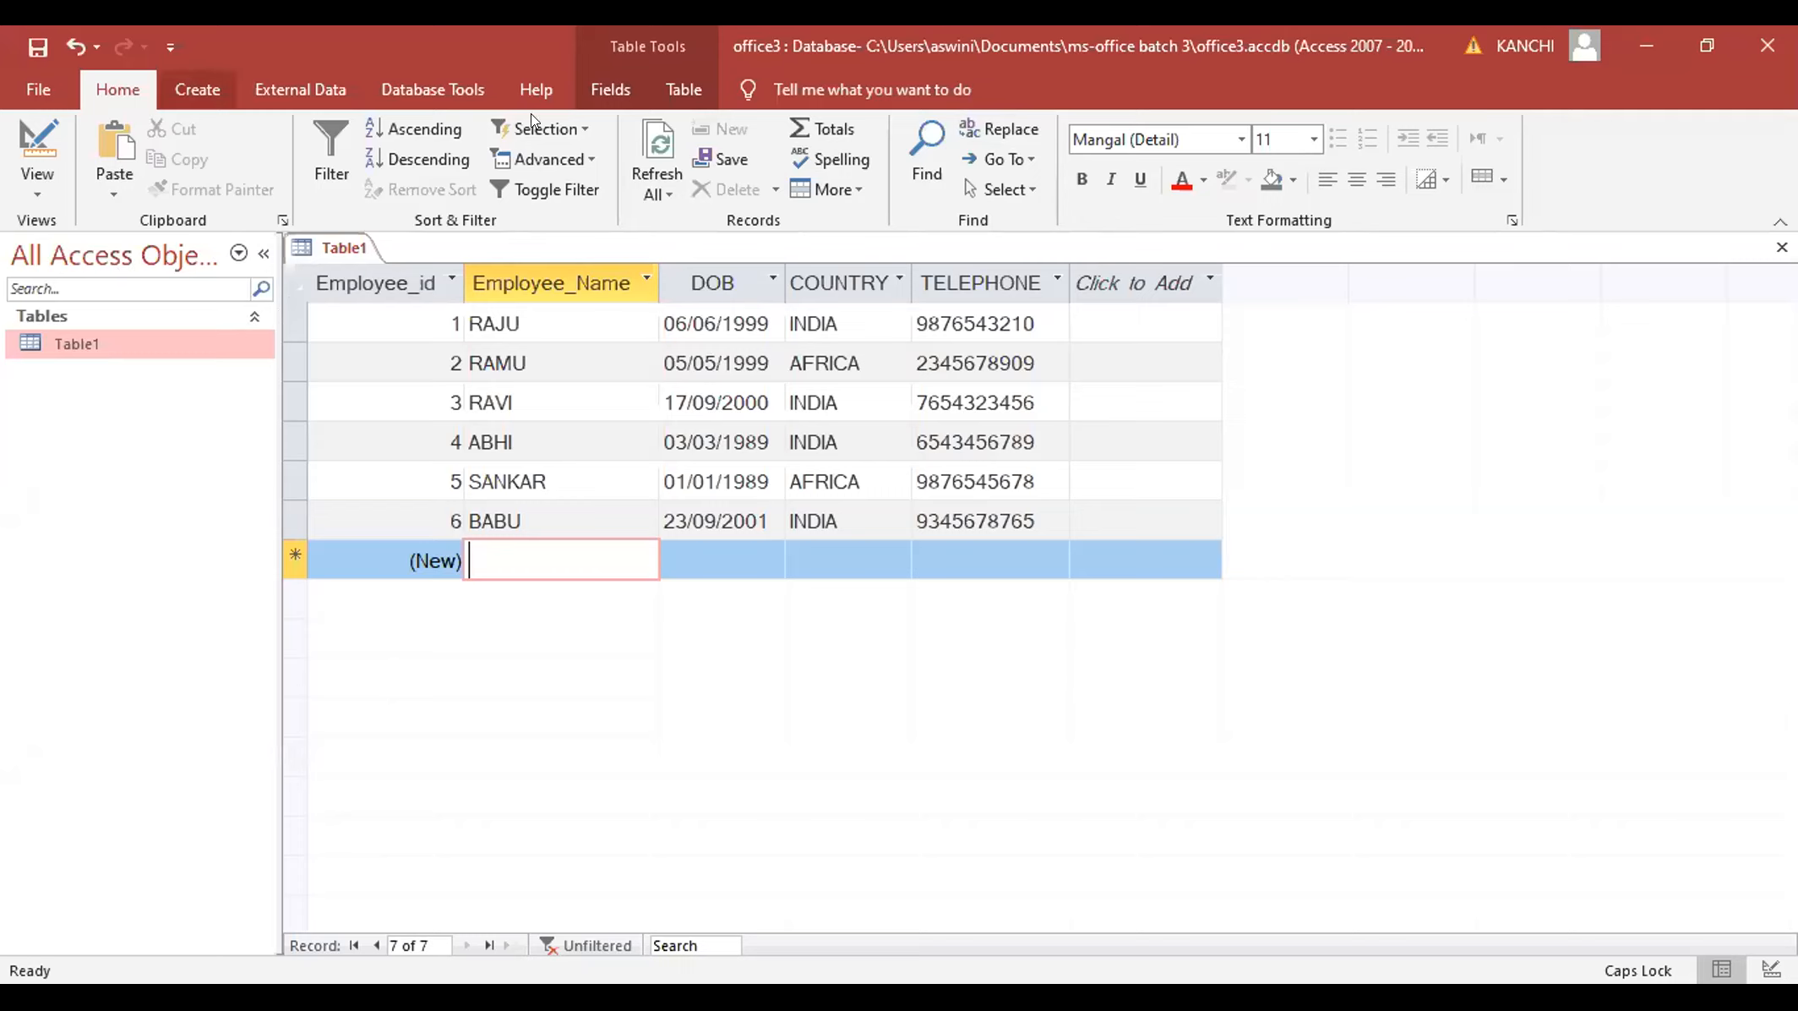
left_click(197, 89)
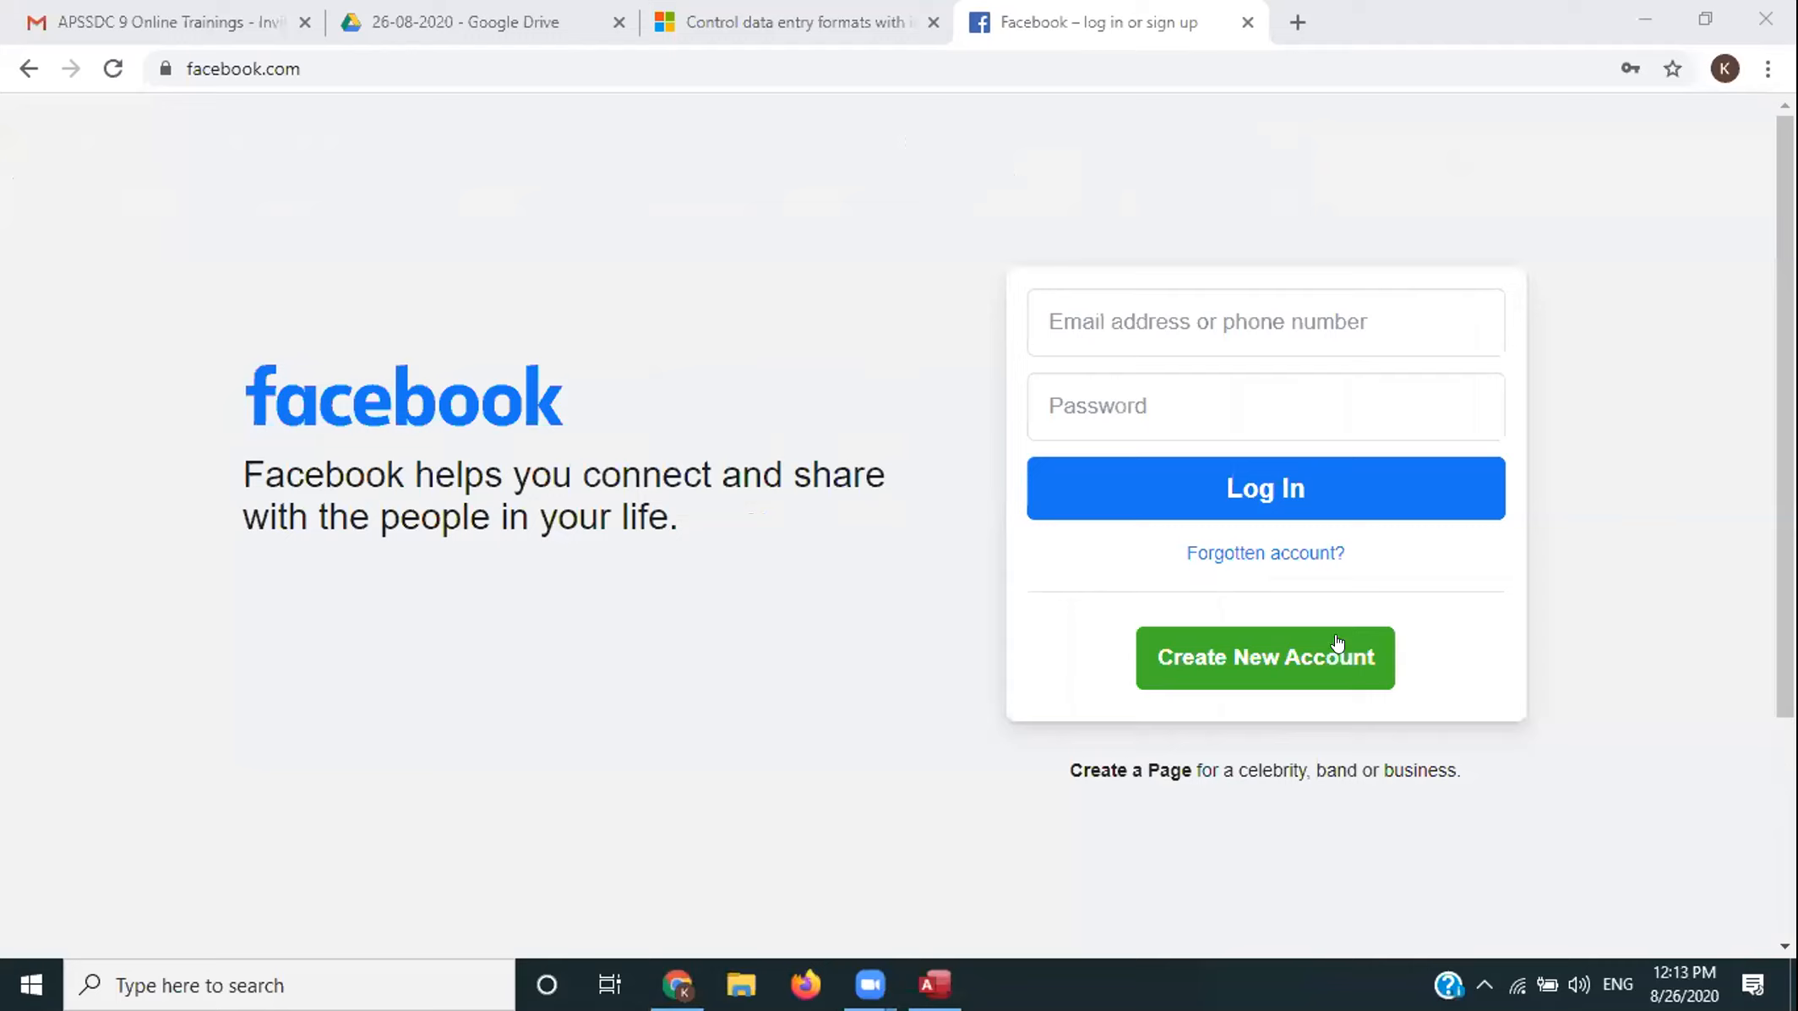
left_click(1268, 683)
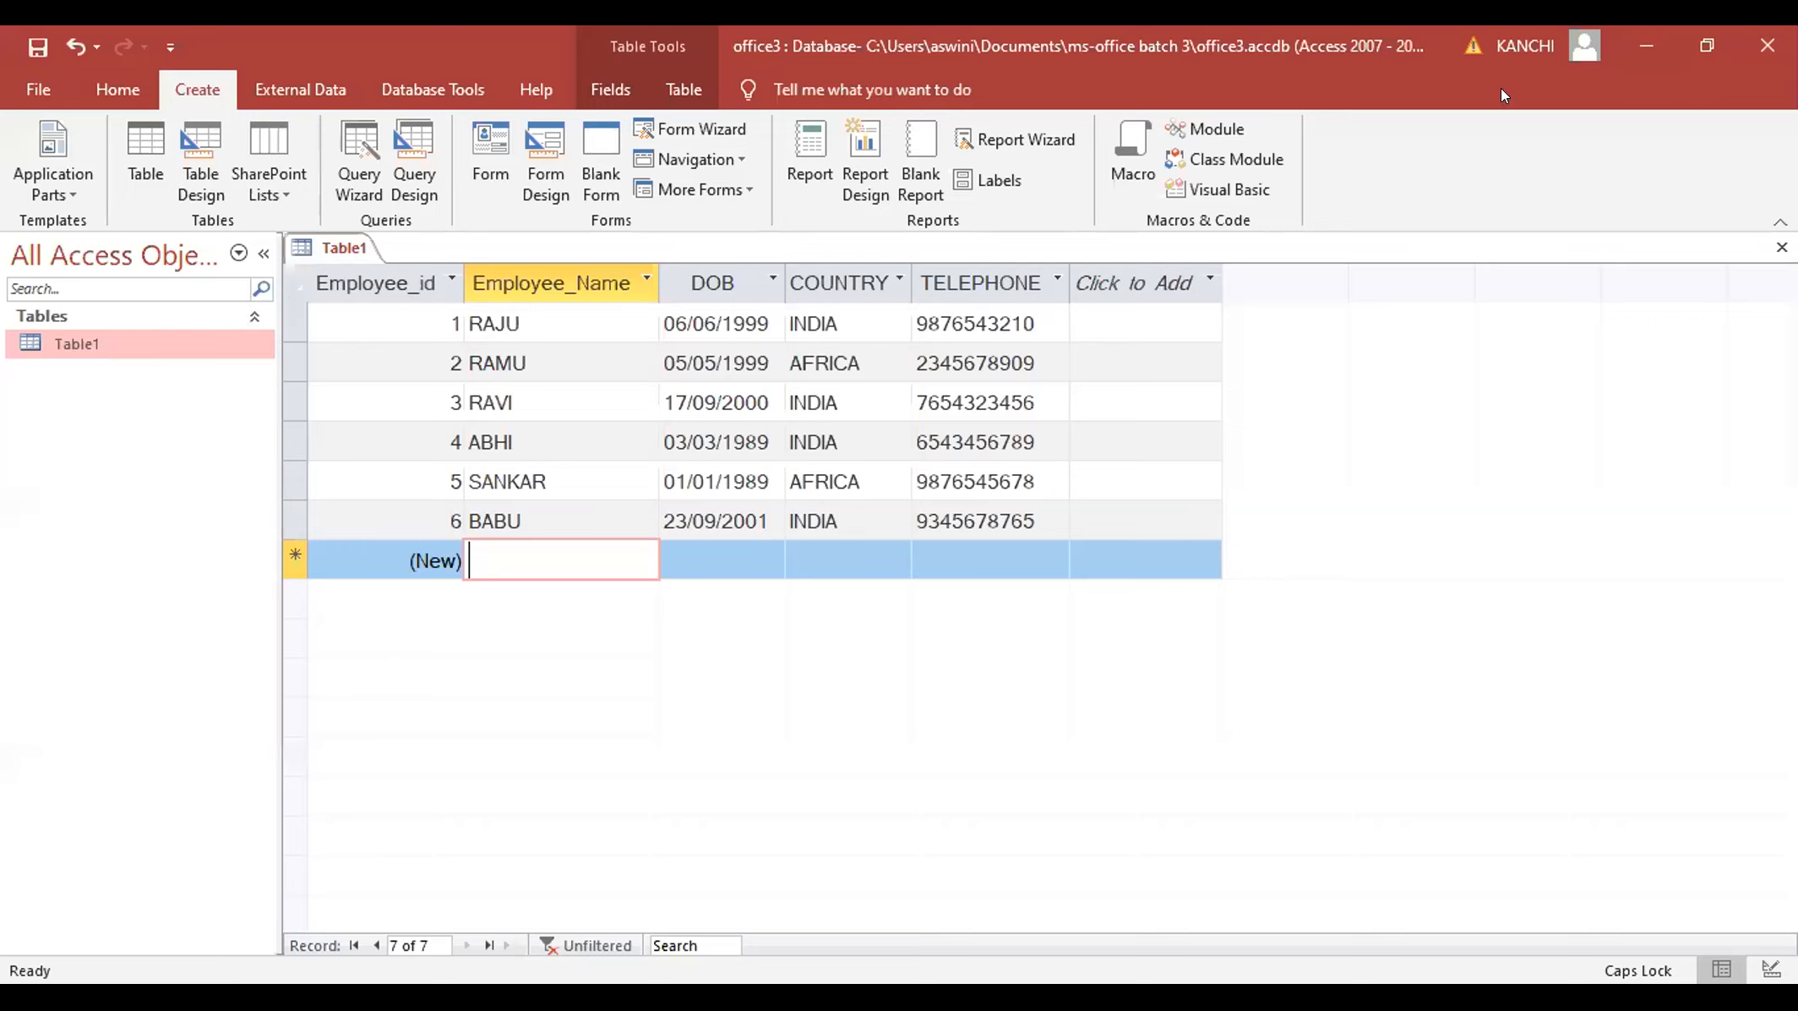
- Create a blank Form1 with Form Design, hide its Property Sheet, and go back to Table1
left_click(526, 155)
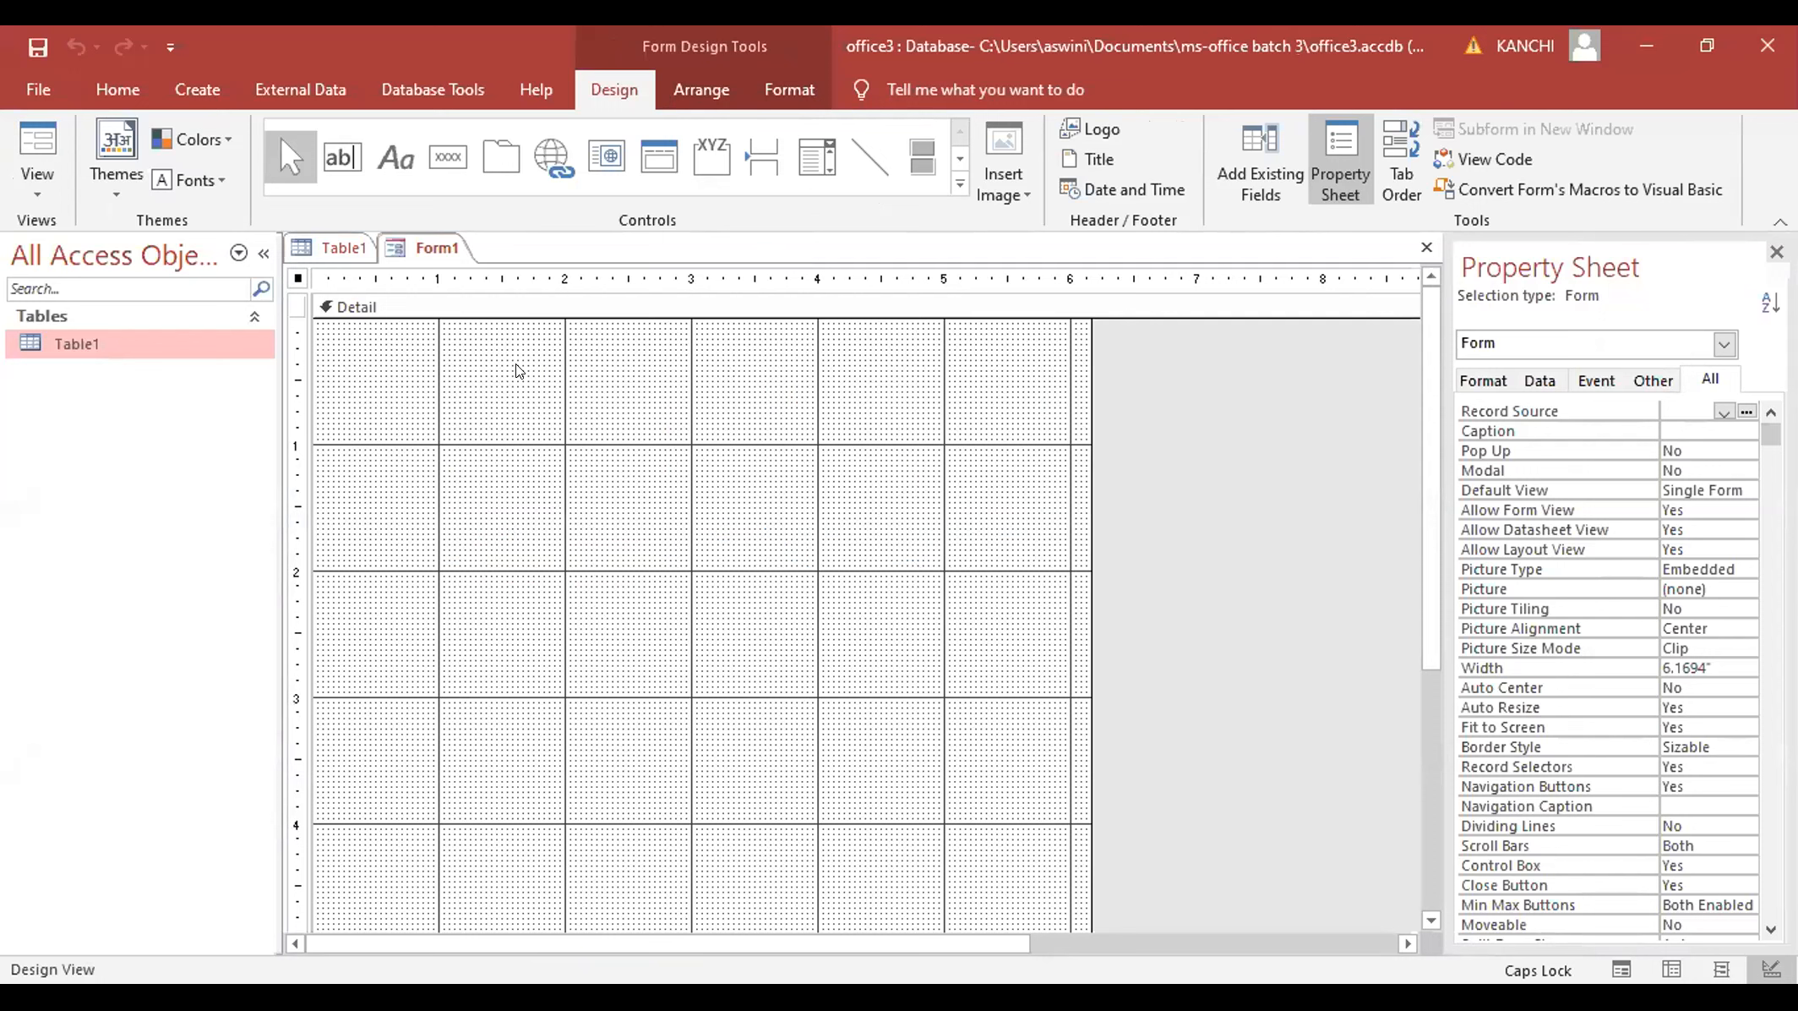
left_click(242, 86)
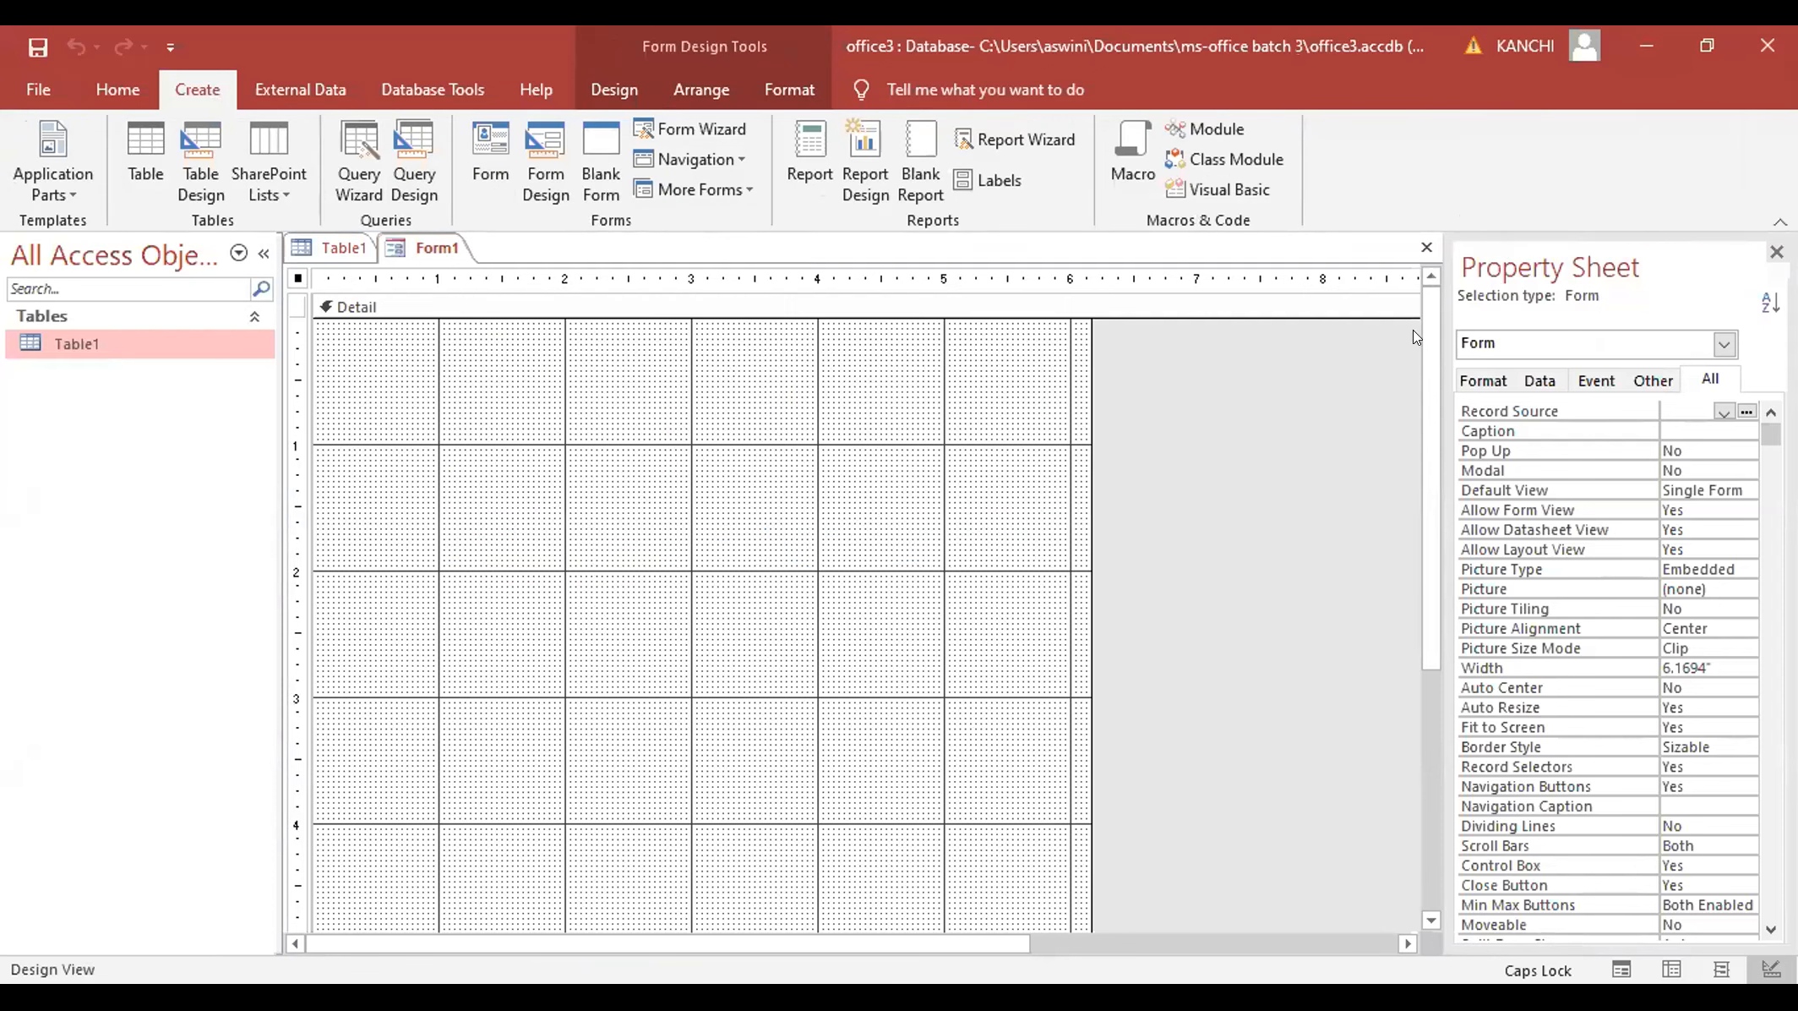
key("F4")
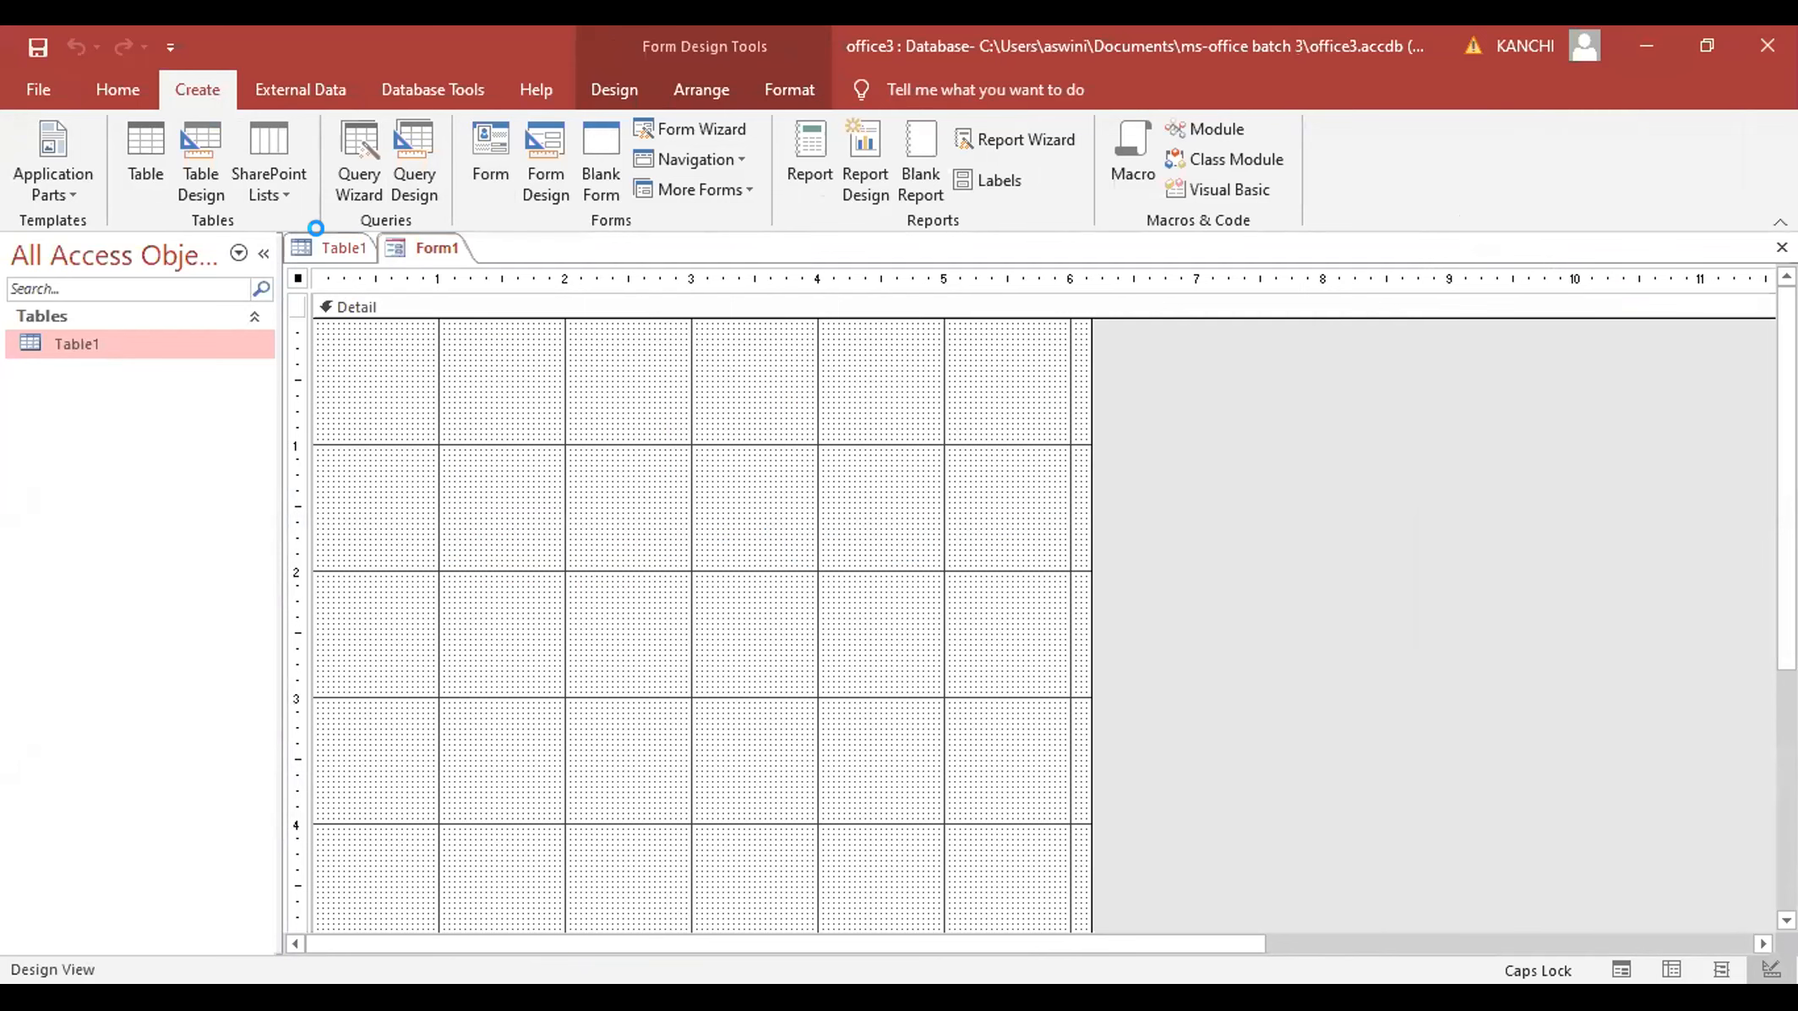
left_click(323, 244)
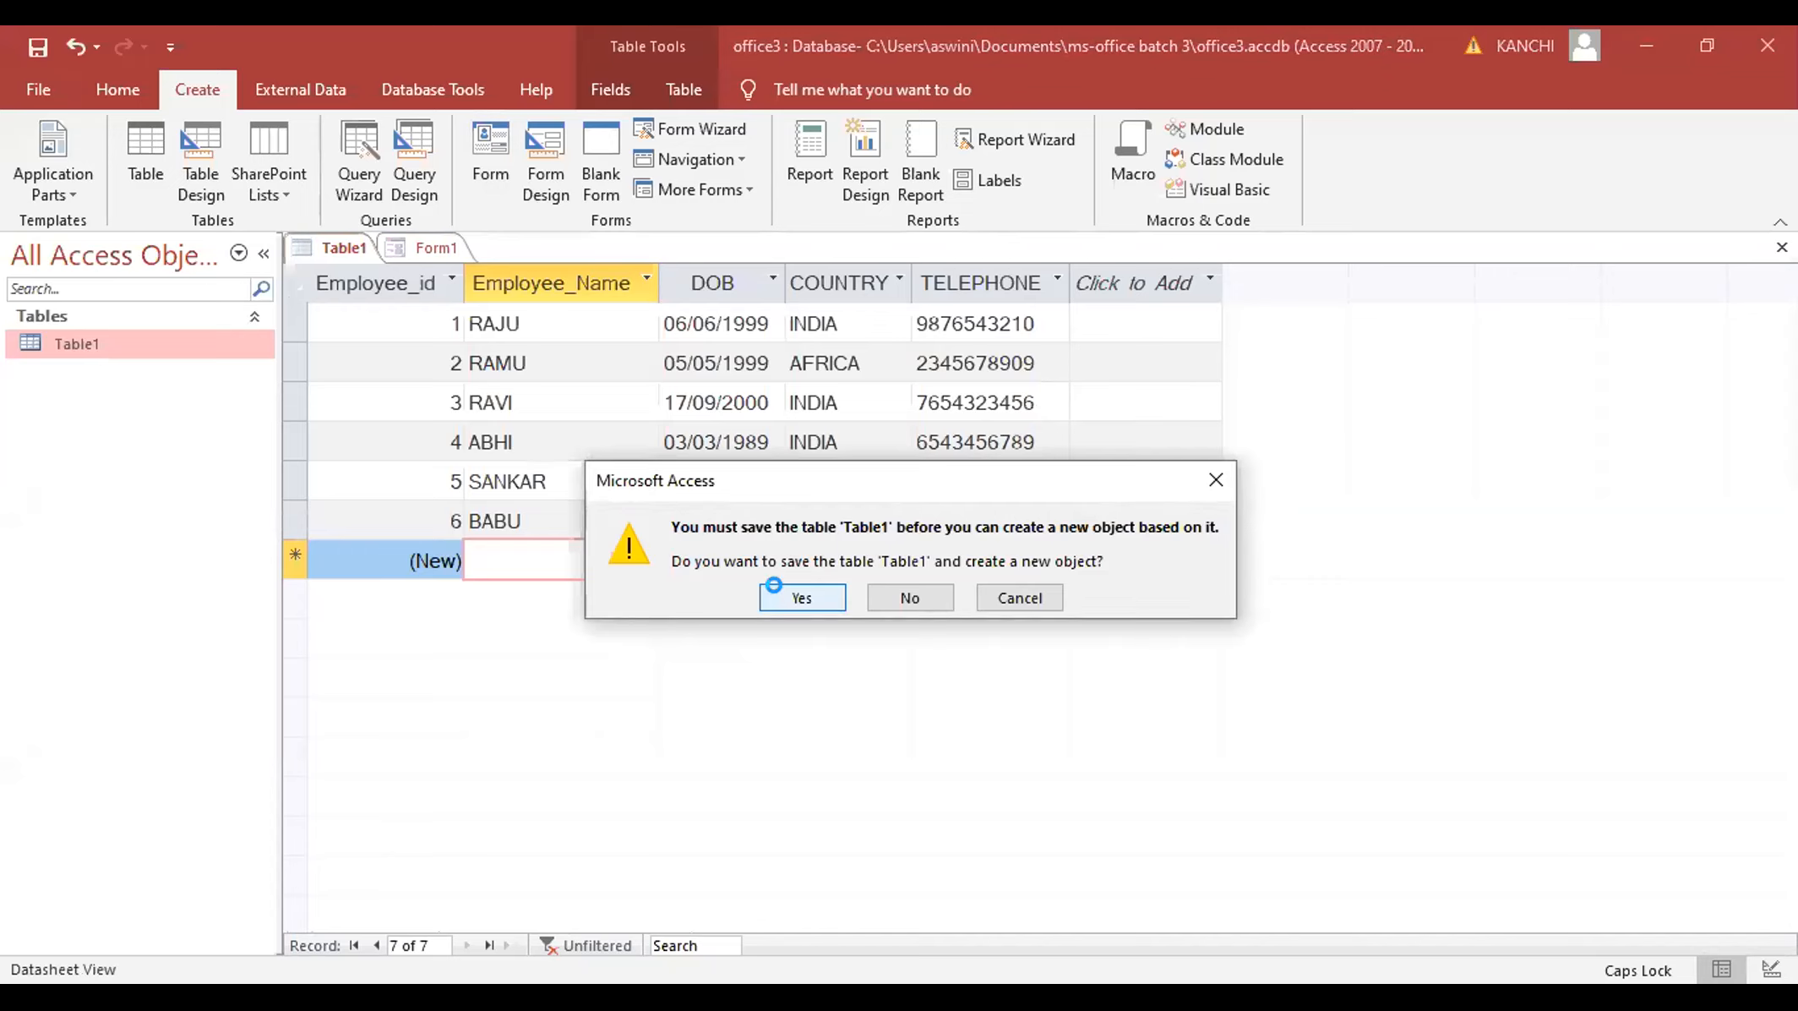
- Save Table1 so the quick form is built, then compare the datasheet with the new Table1 form
left_click(774, 586)
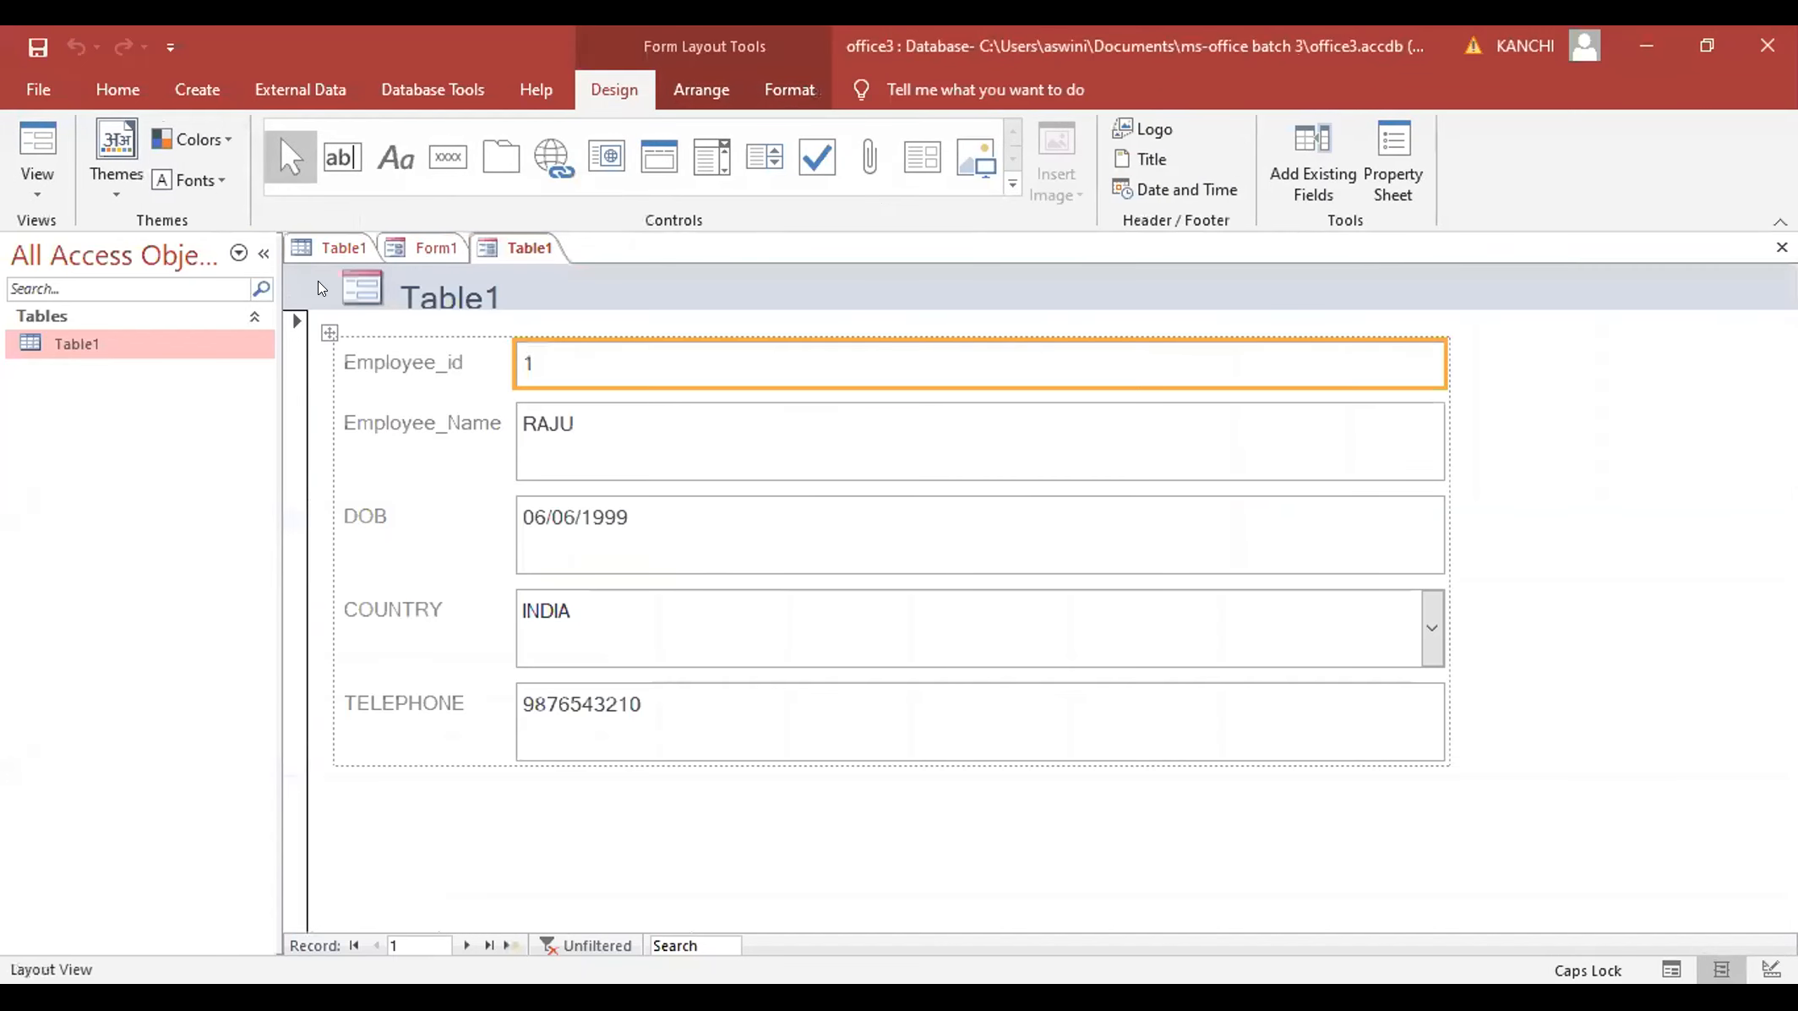
left_click(339, 246)
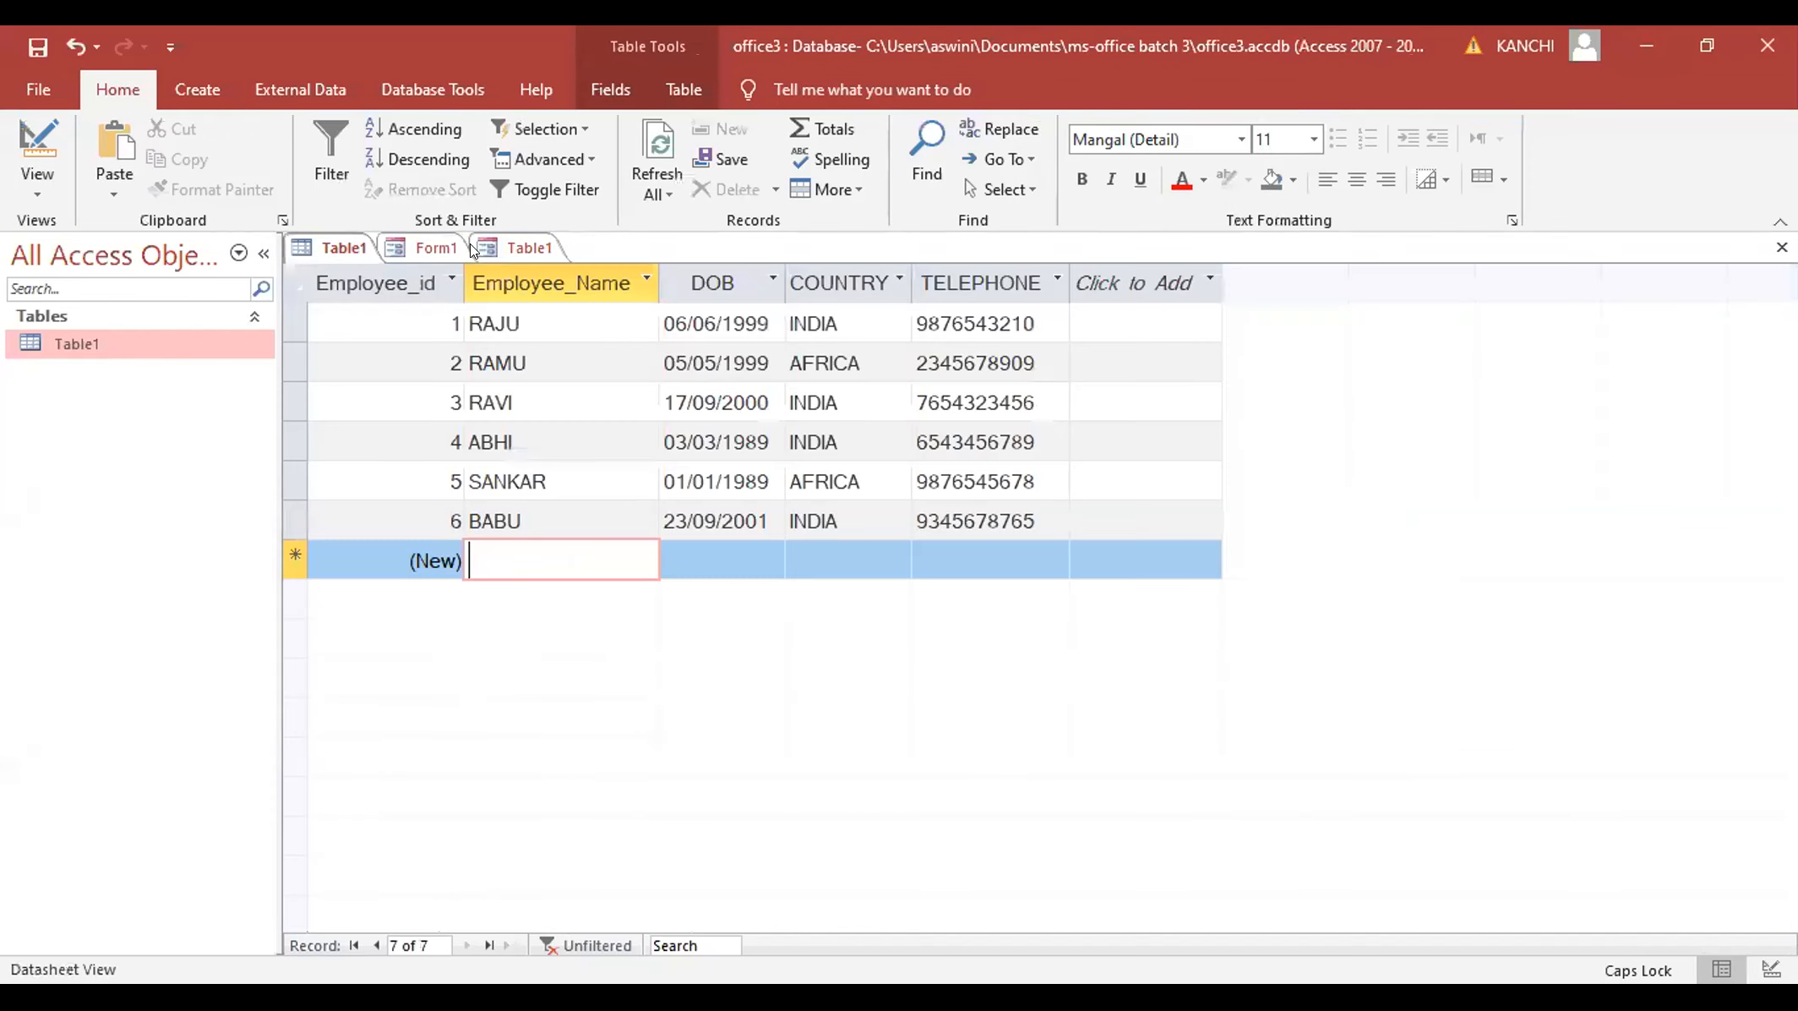
left_click(508, 248)
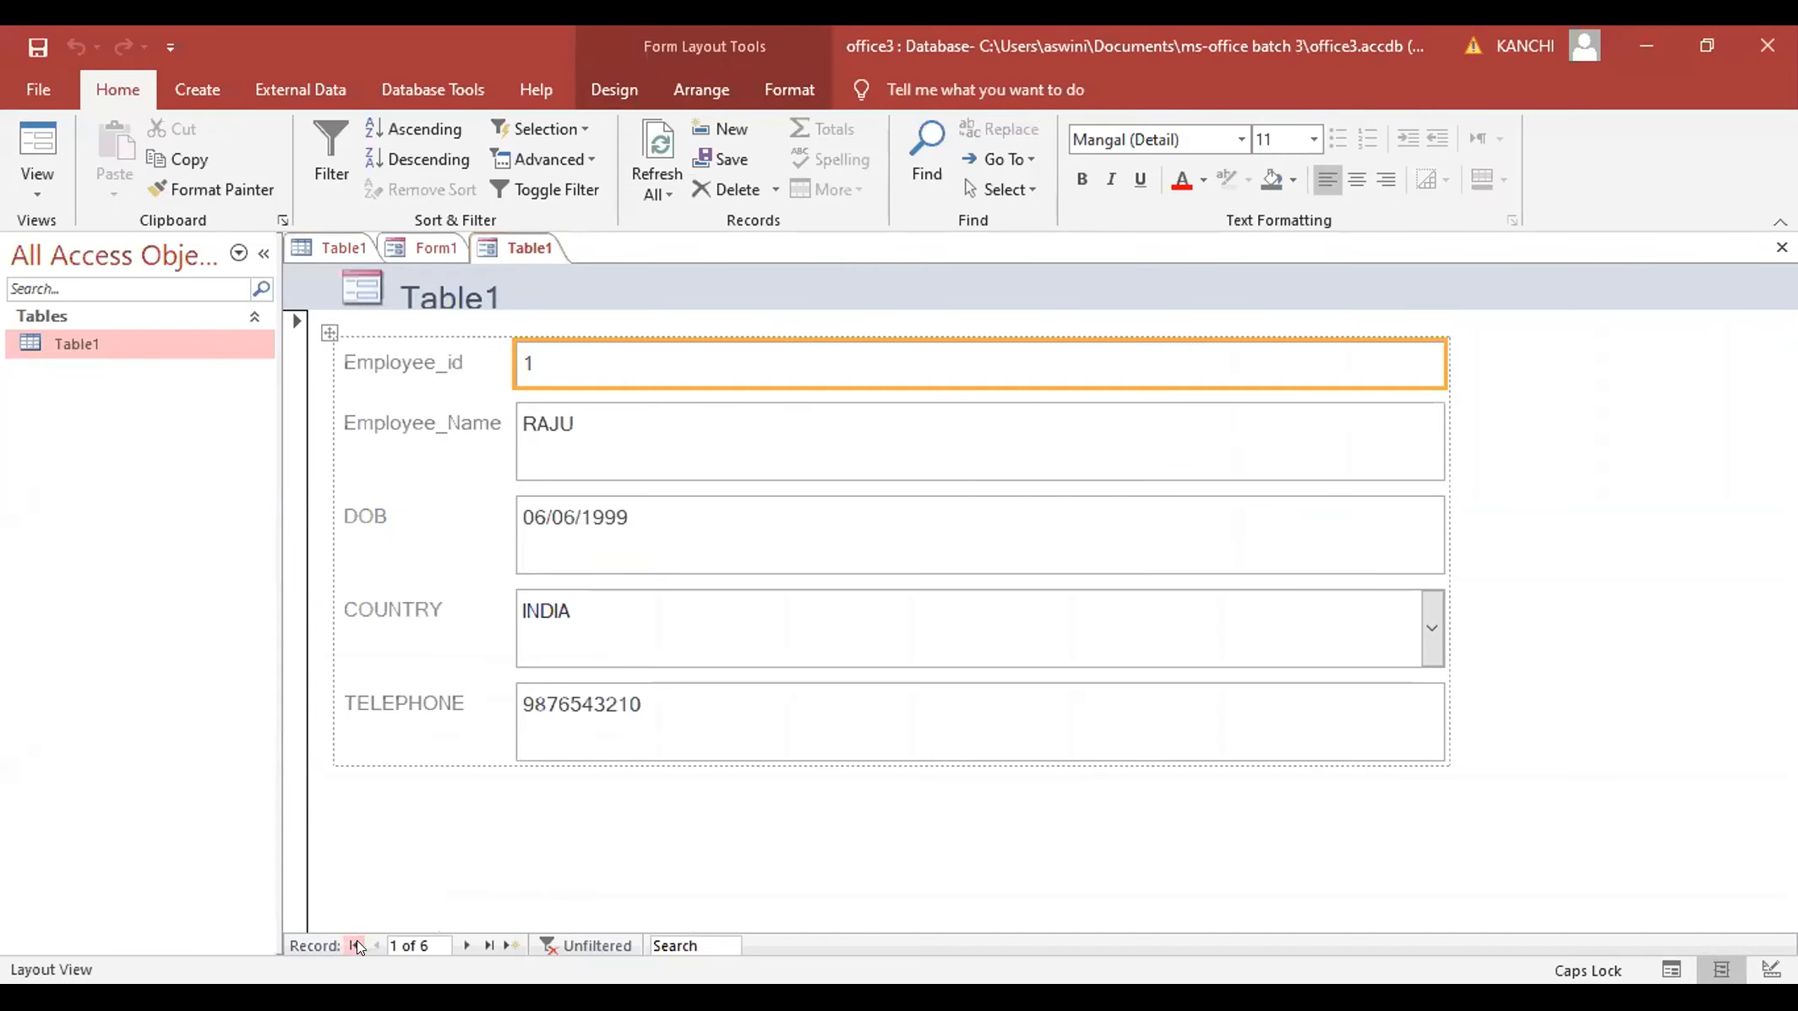
- Move through records with Next four times, jump to First and Last, then add a blank record
left_click(465, 943)
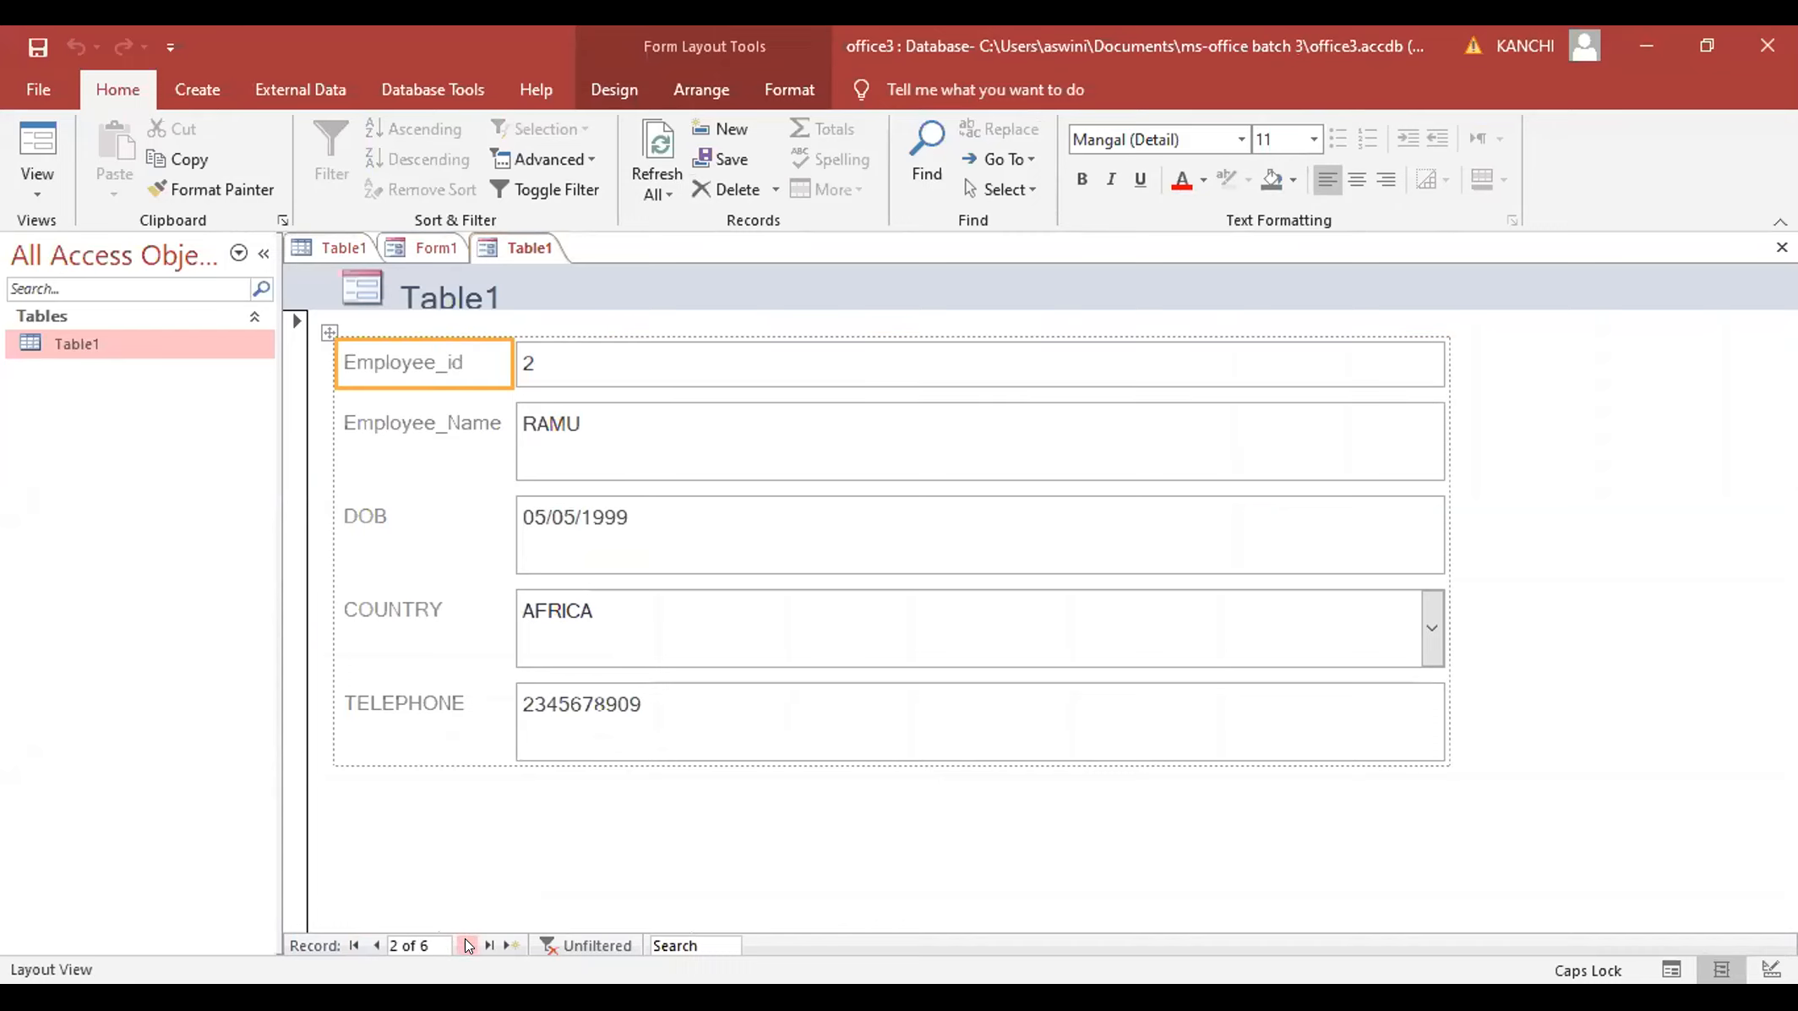
left_click(465, 943)
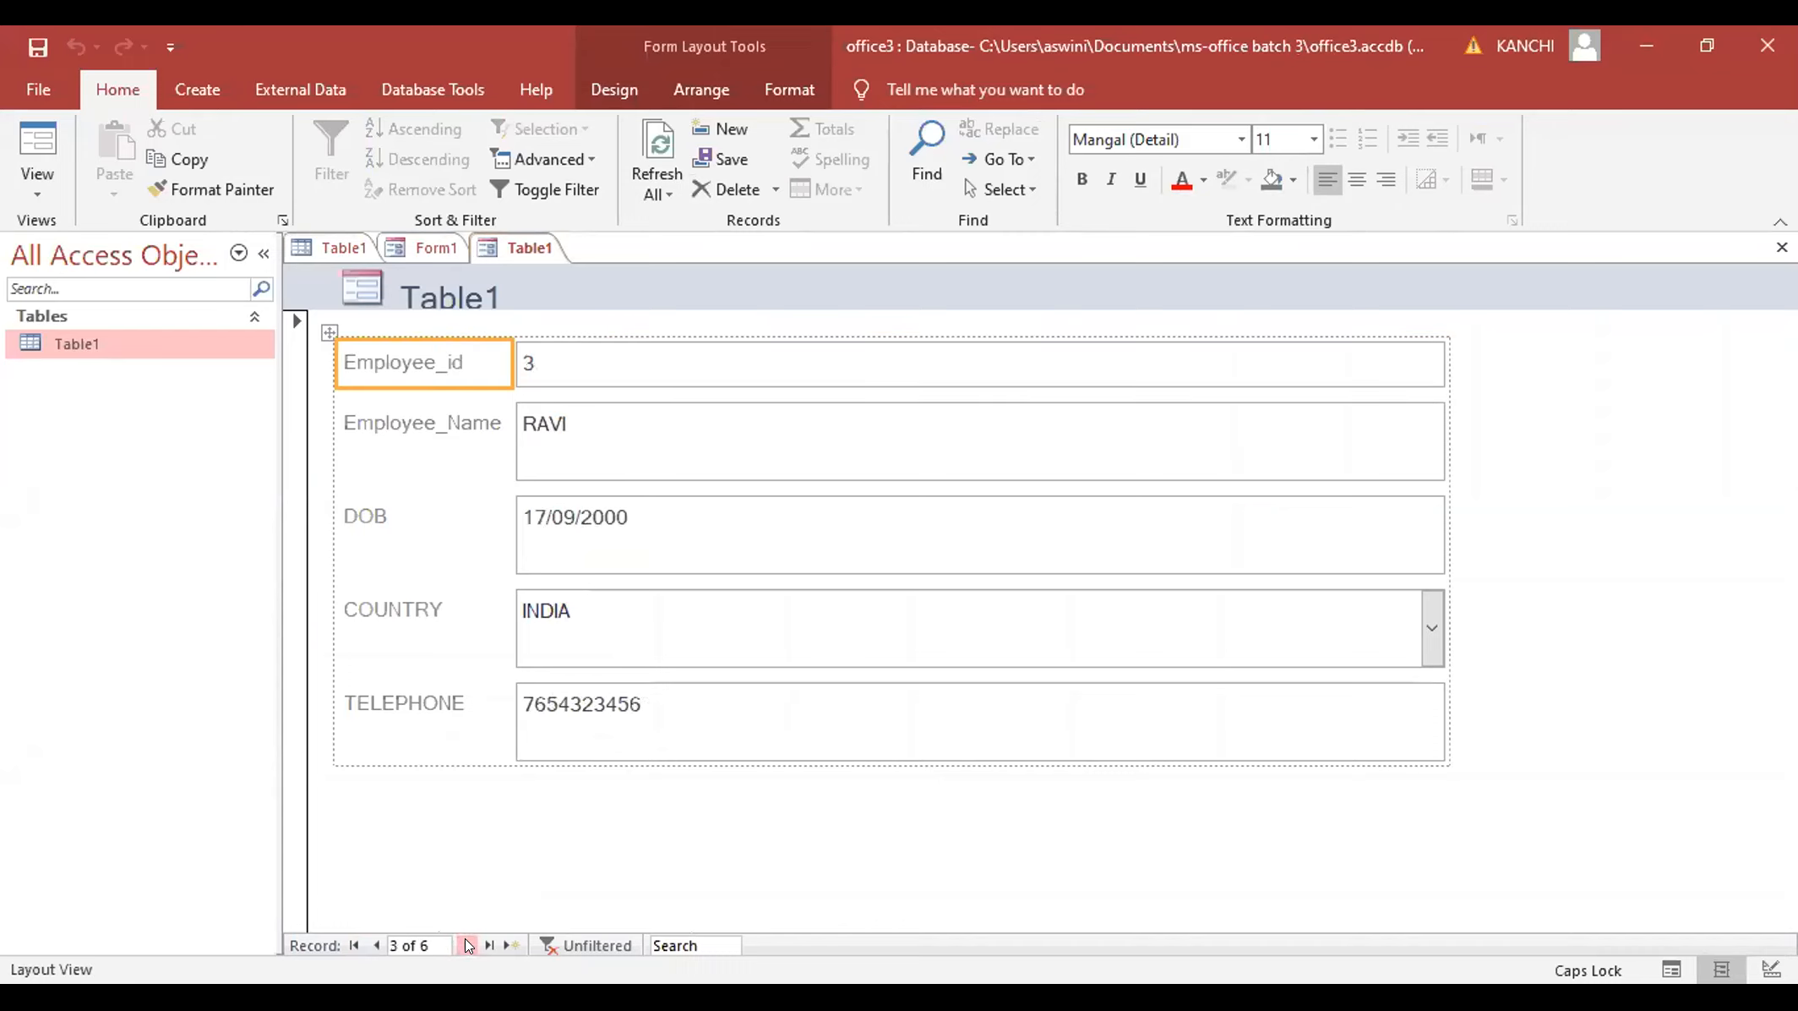
left_click(466, 943)
left_click(465, 943)
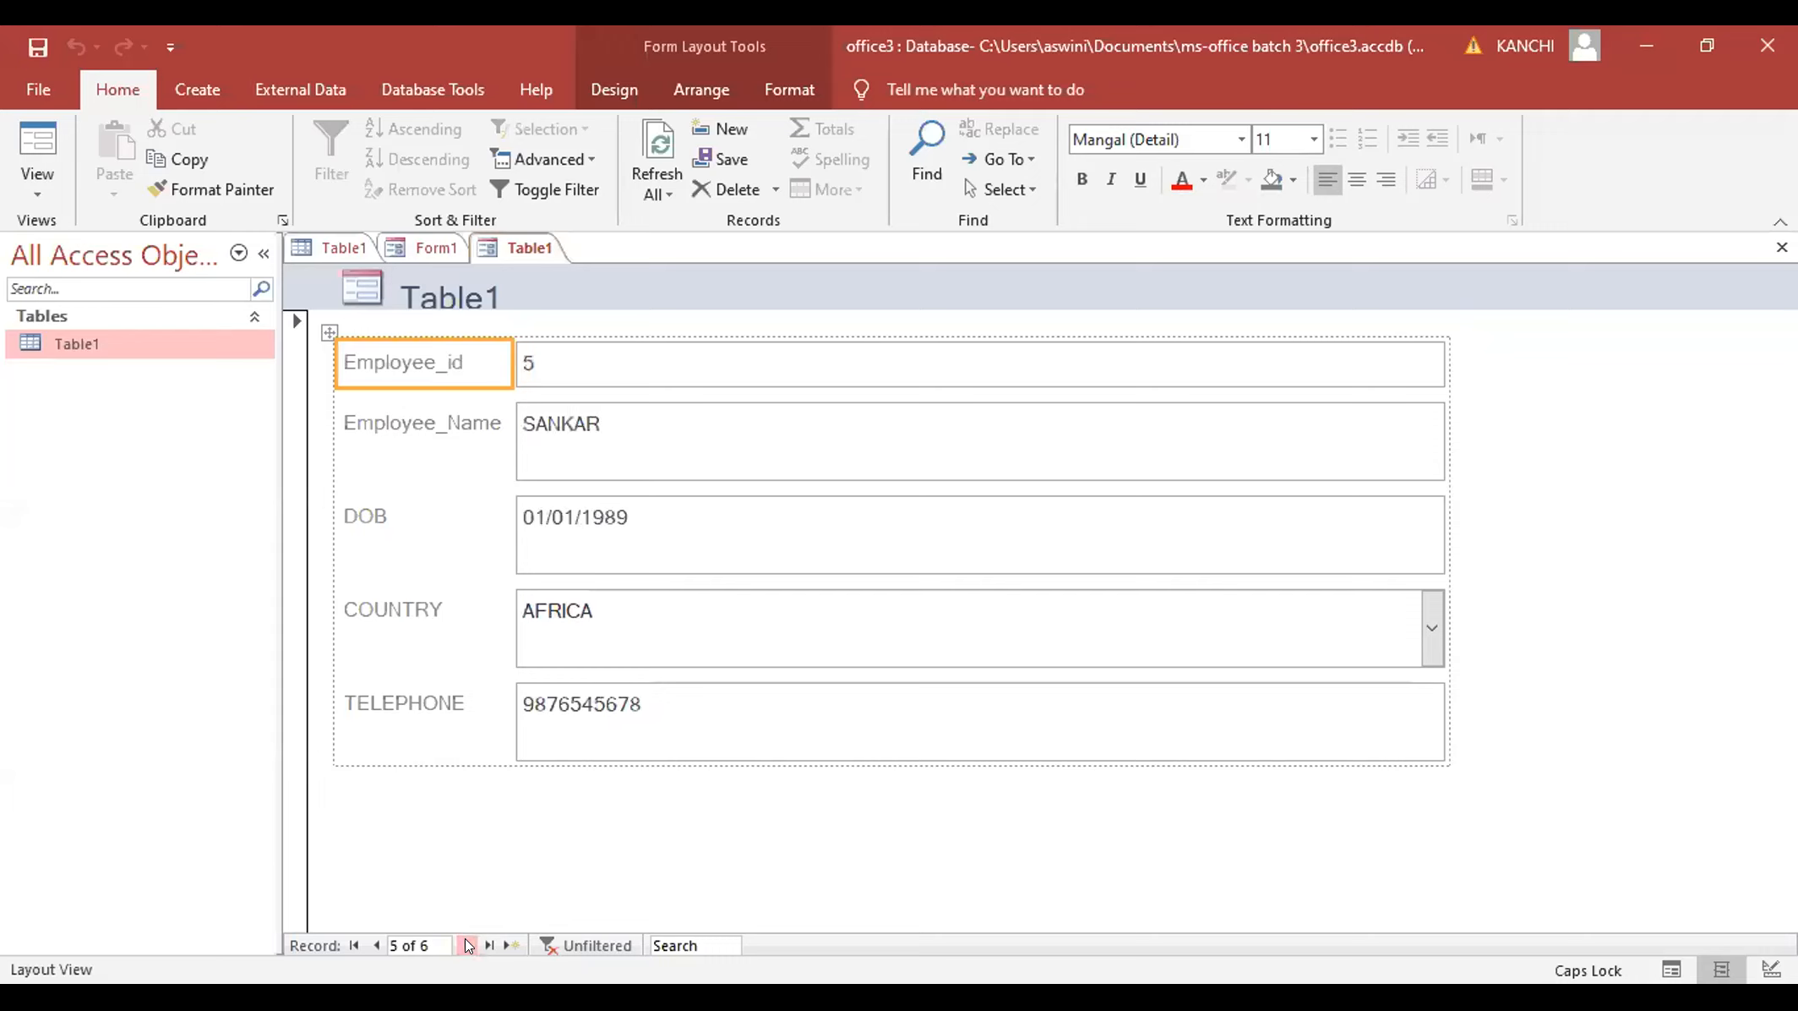
left_click(467, 943)
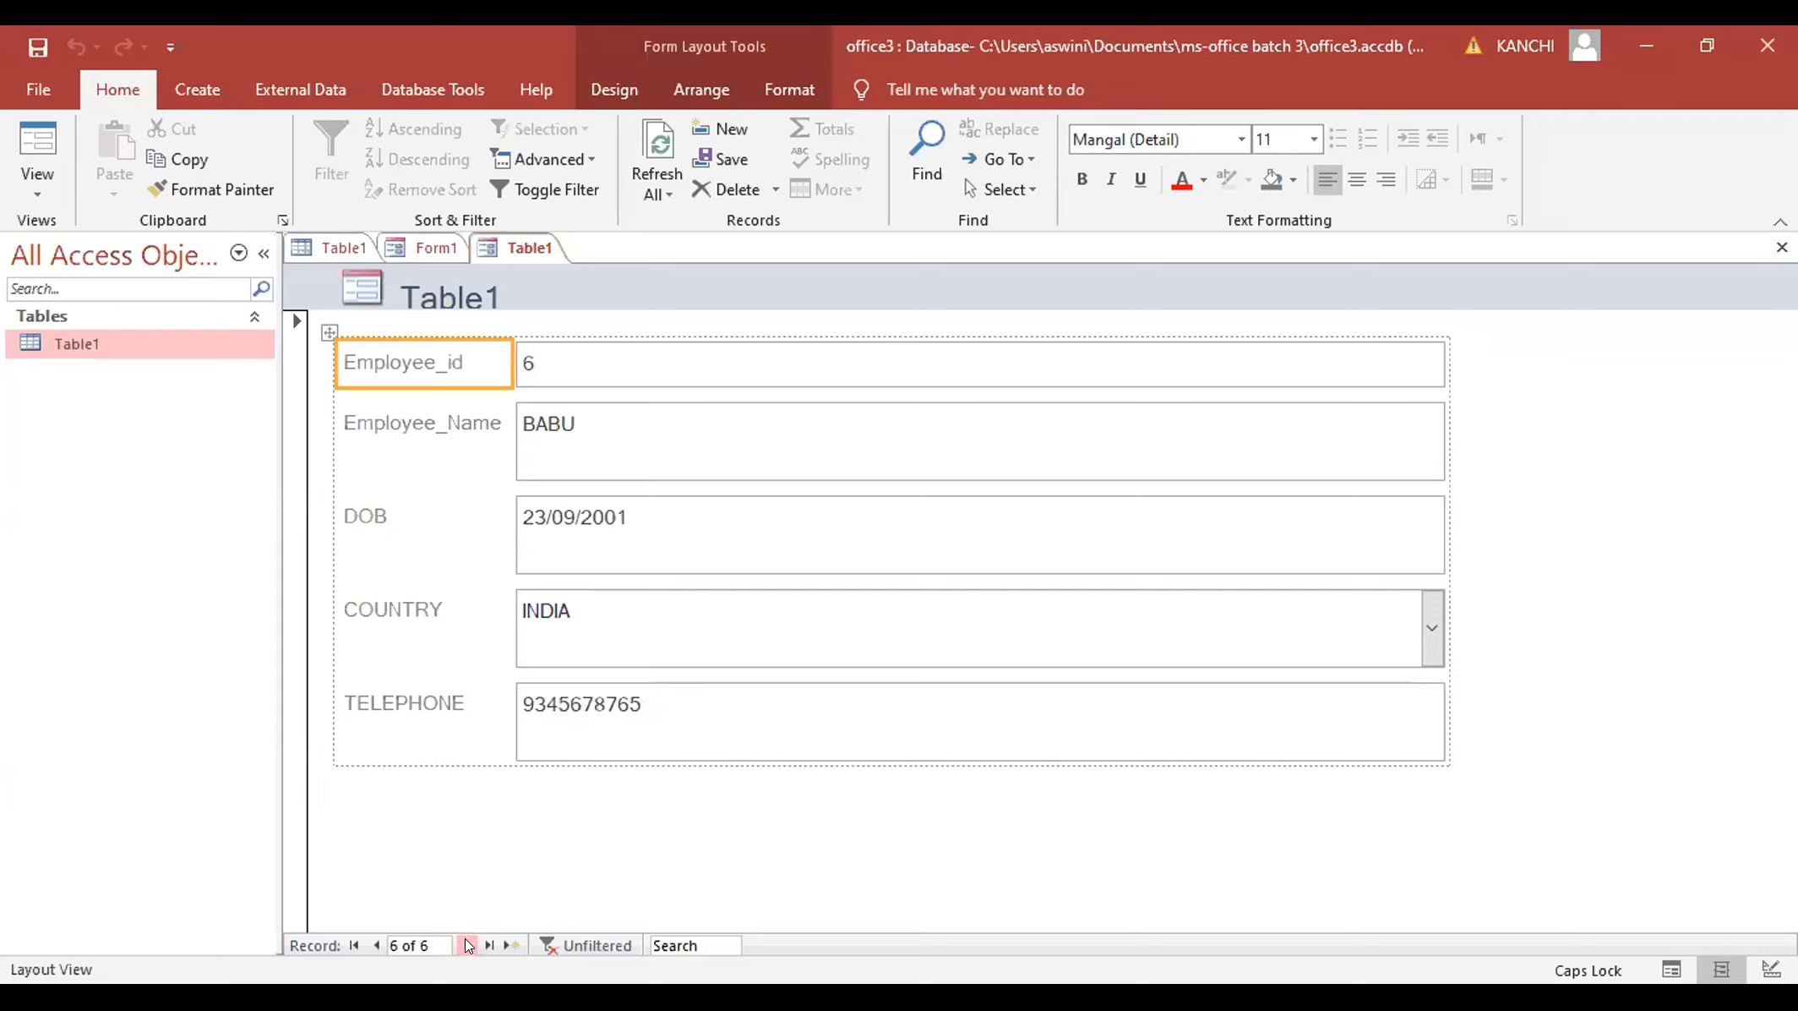
left_click(352, 944)
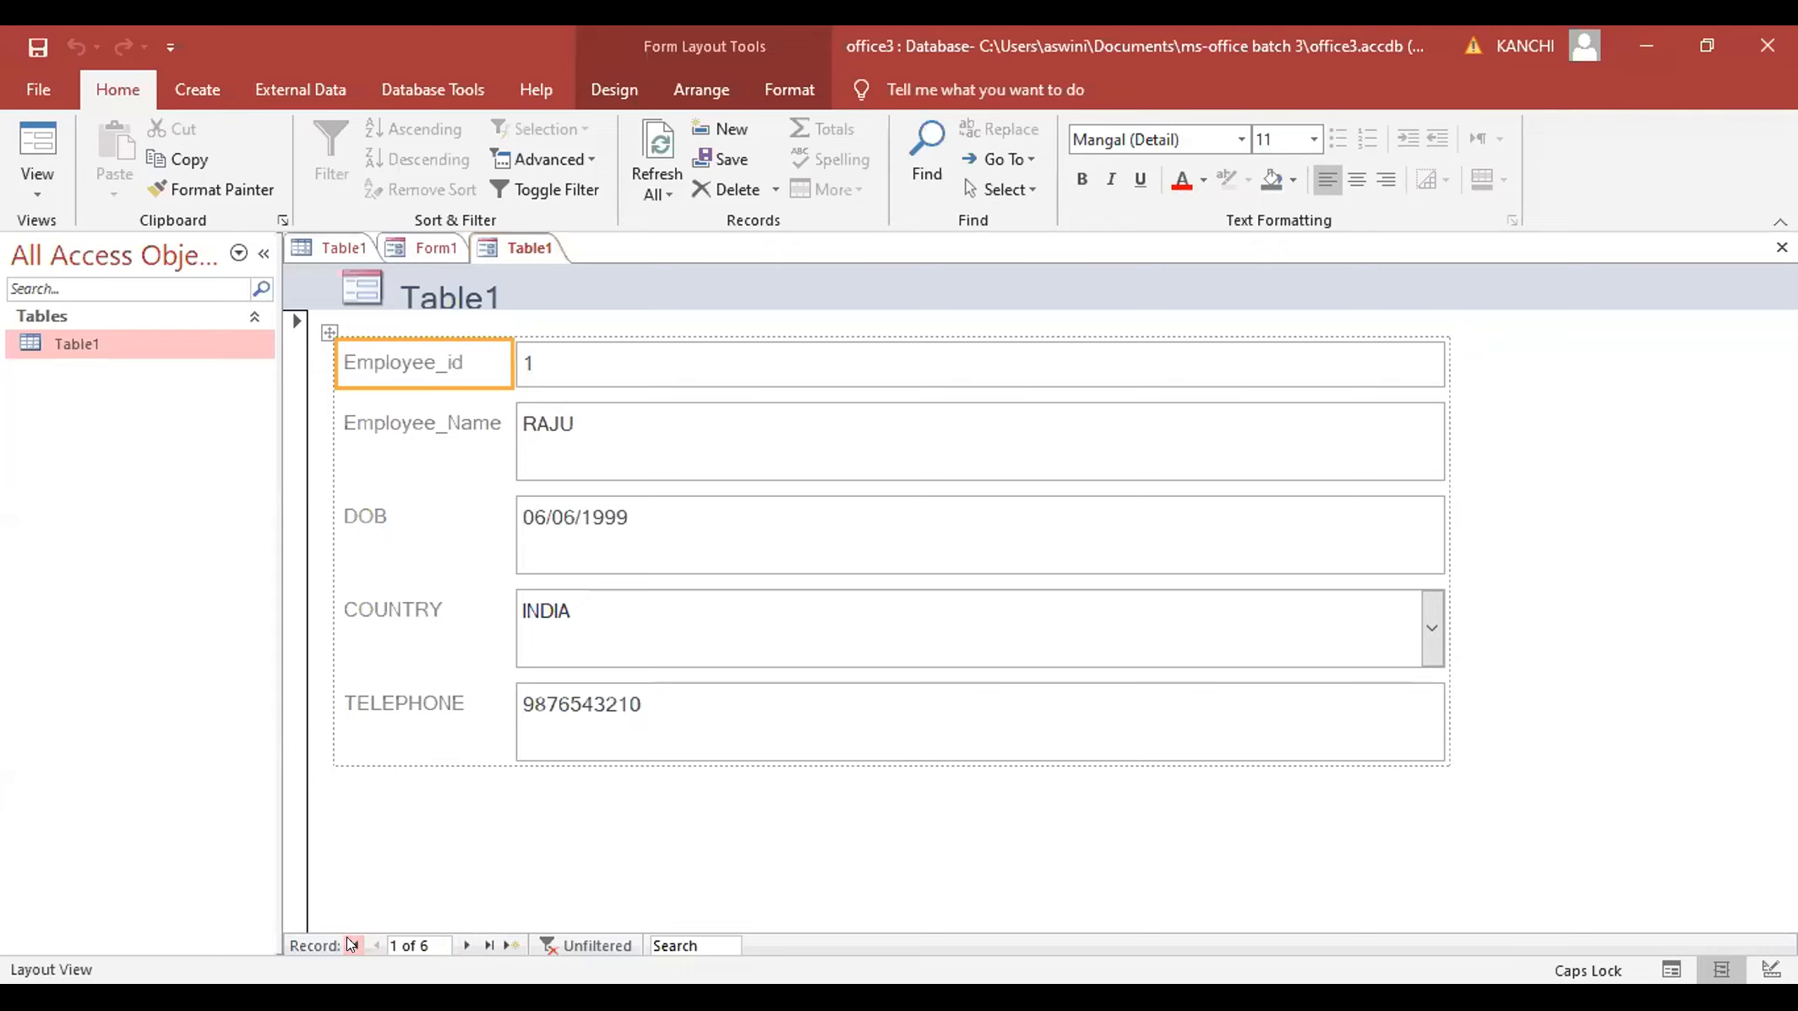
left_click(489, 947)
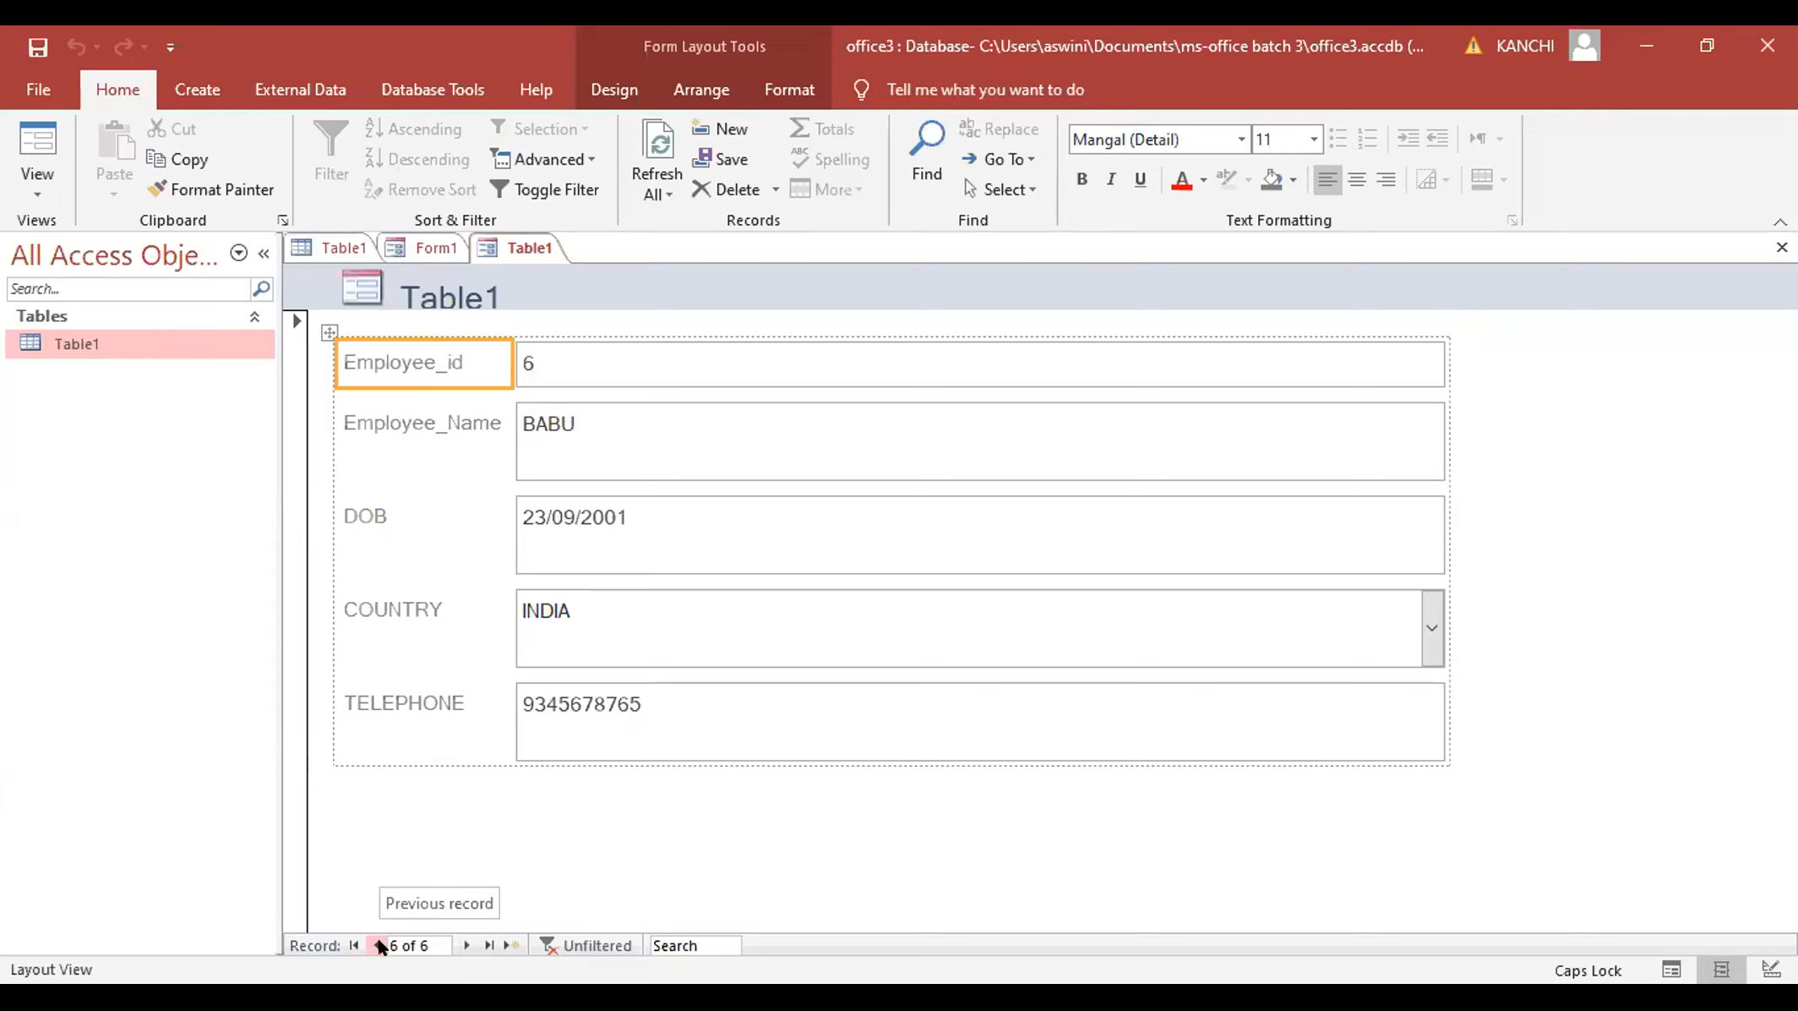
left_click(499, 943)
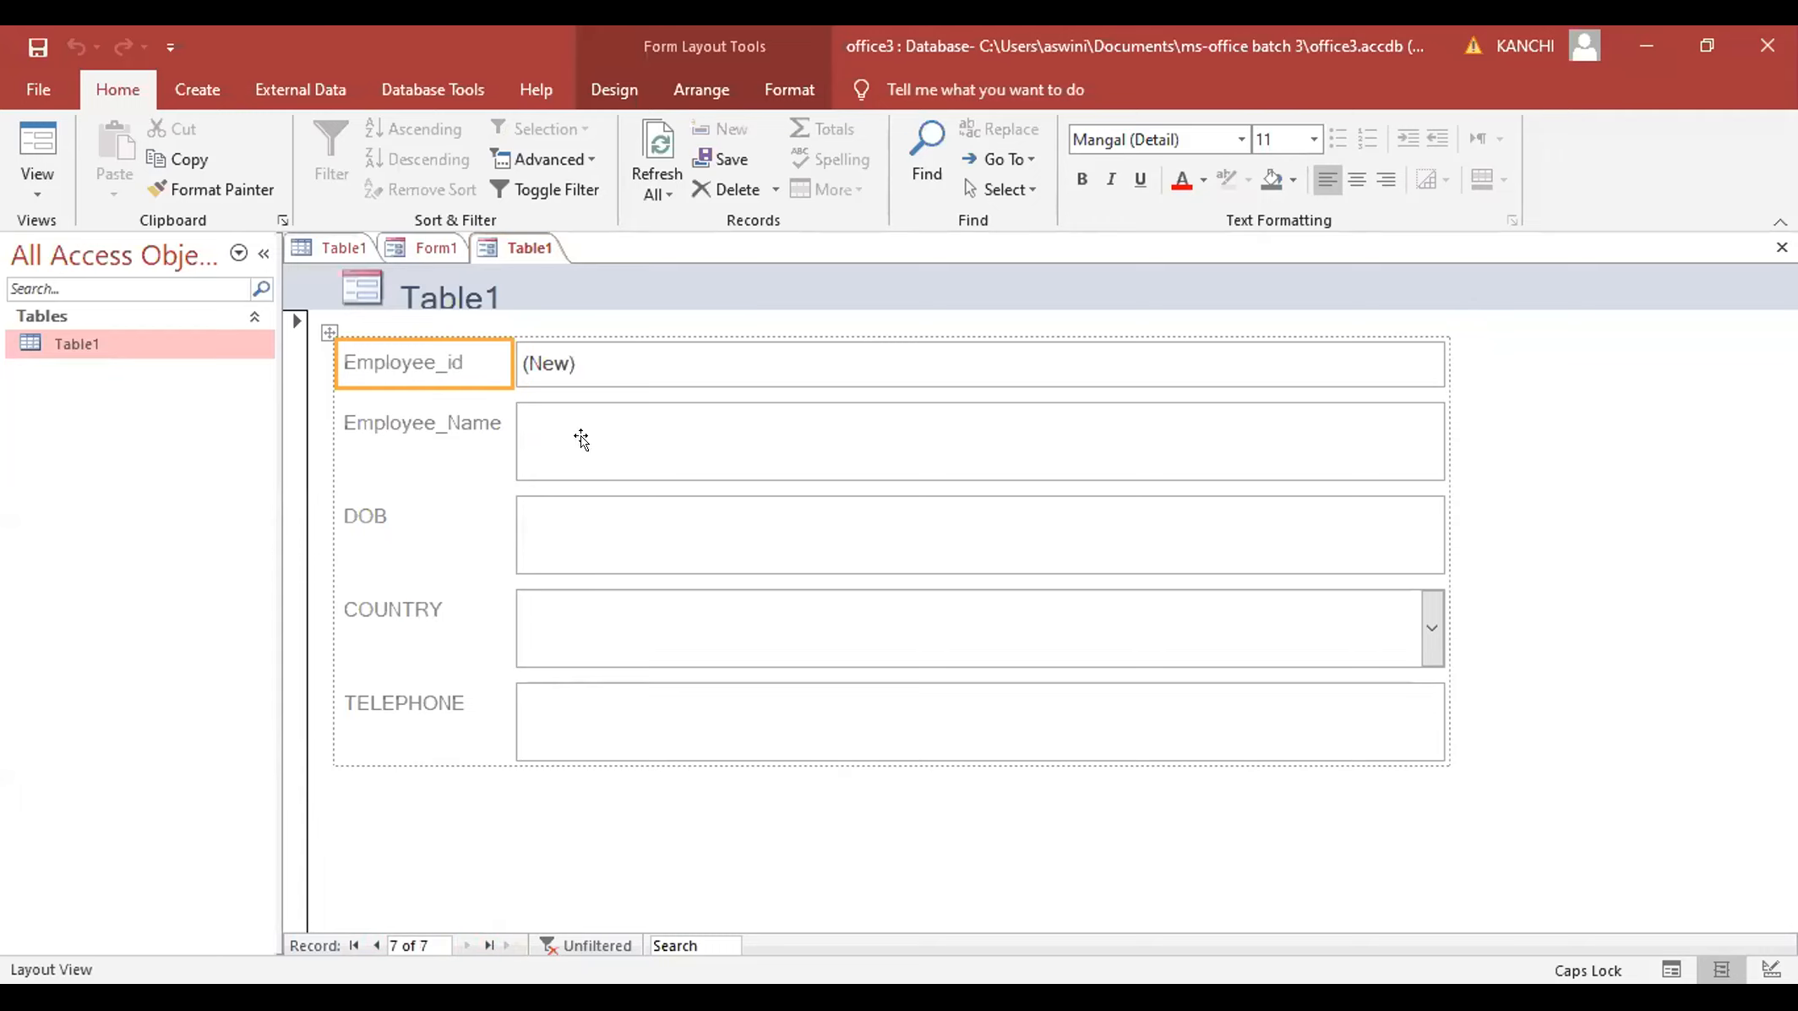
- Select the Employee_id and Employee_Name fields and try the form's Form and Design views
left_click(586, 362)
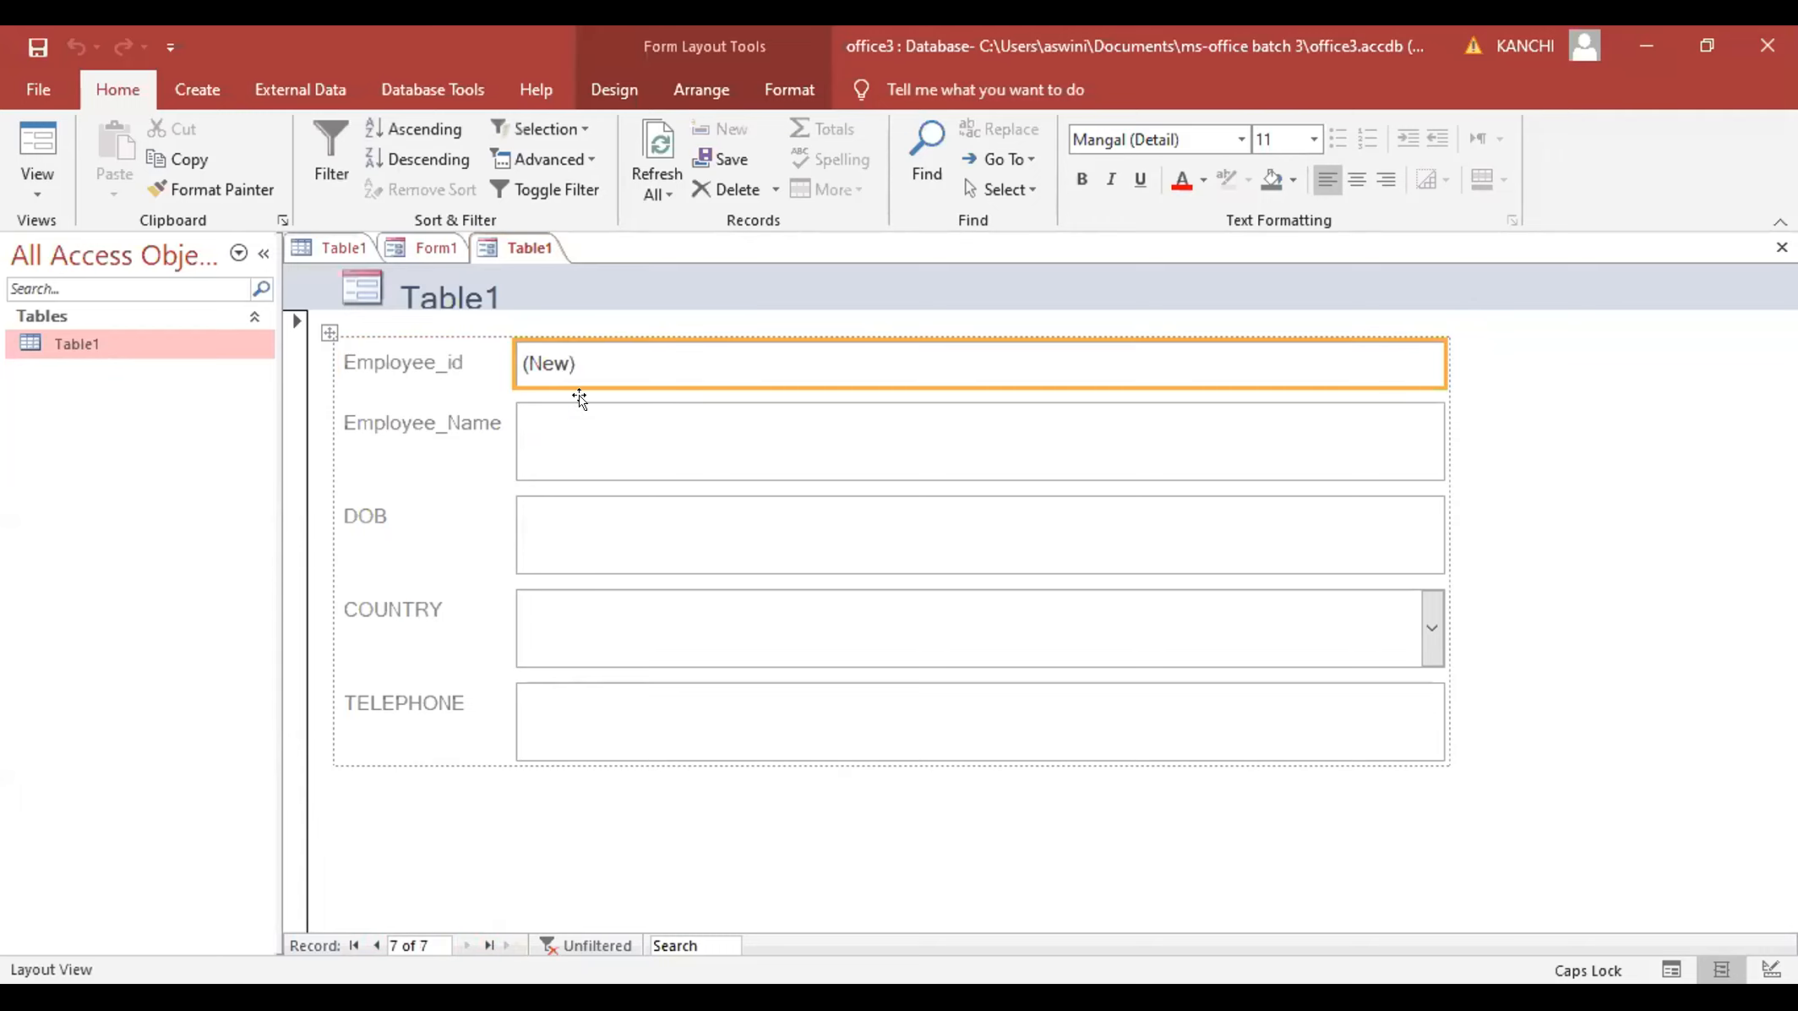
left_click(576, 421)
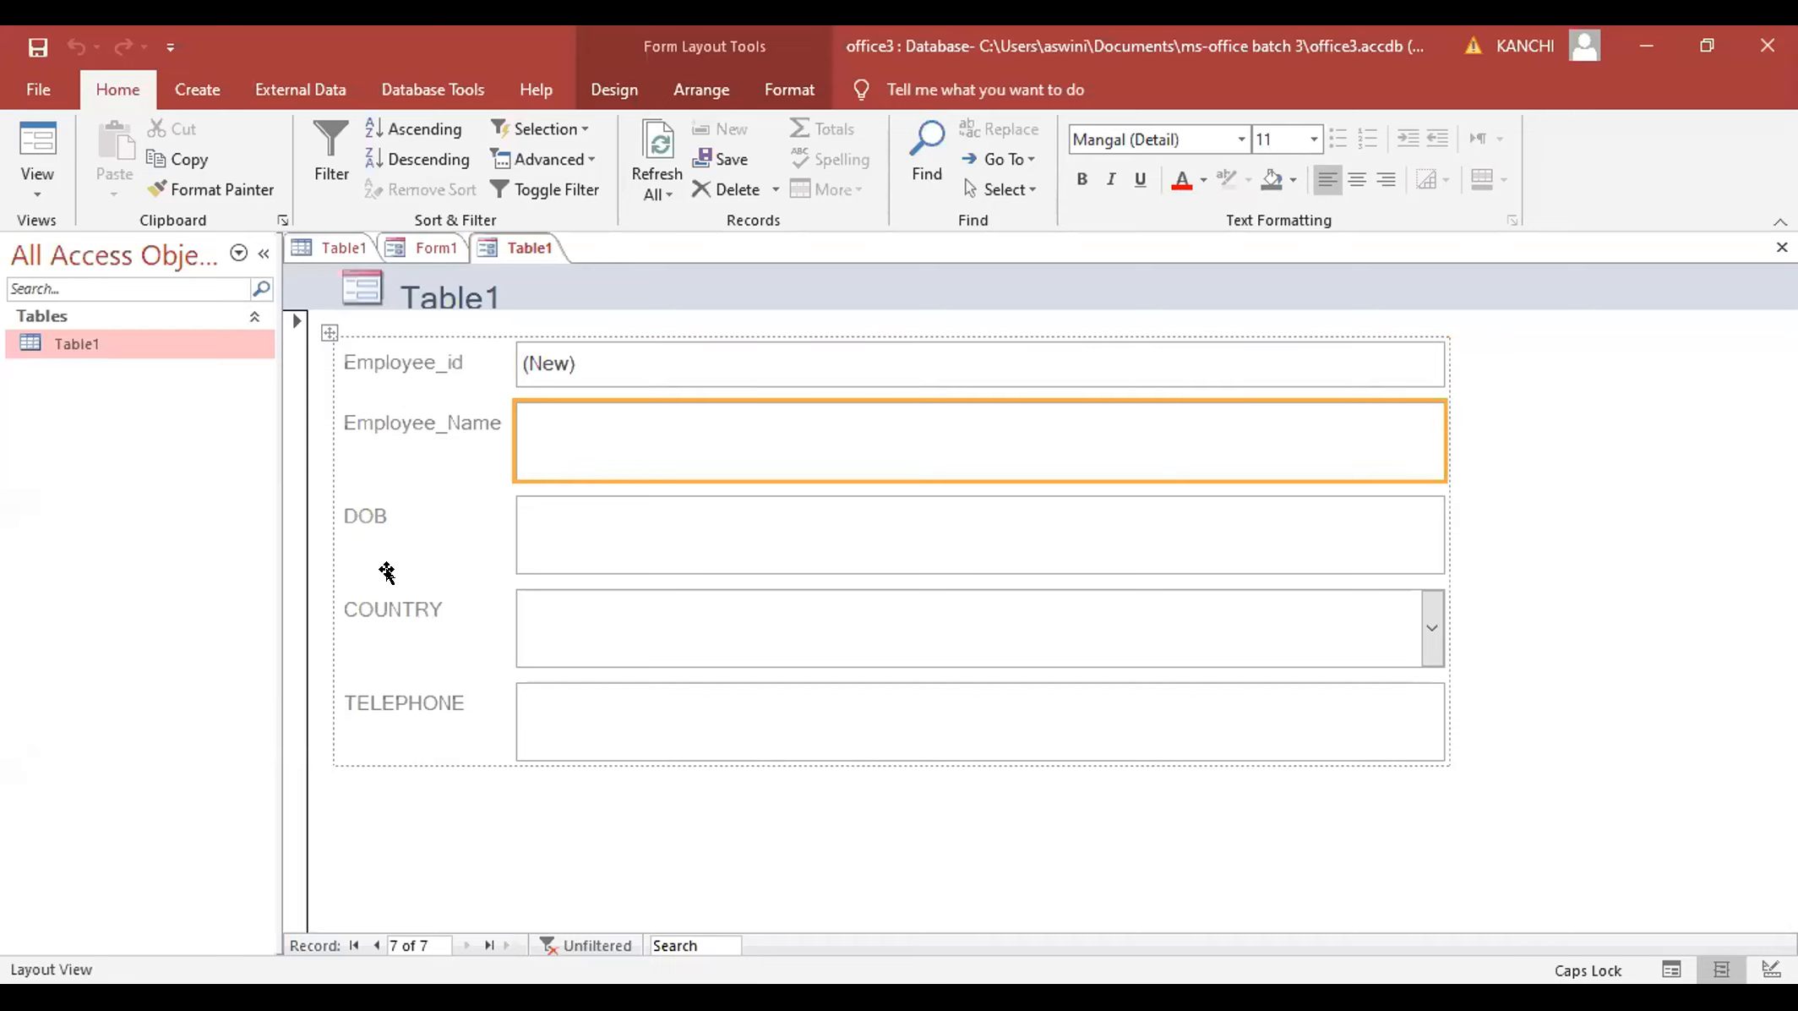
left_click(28, 180)
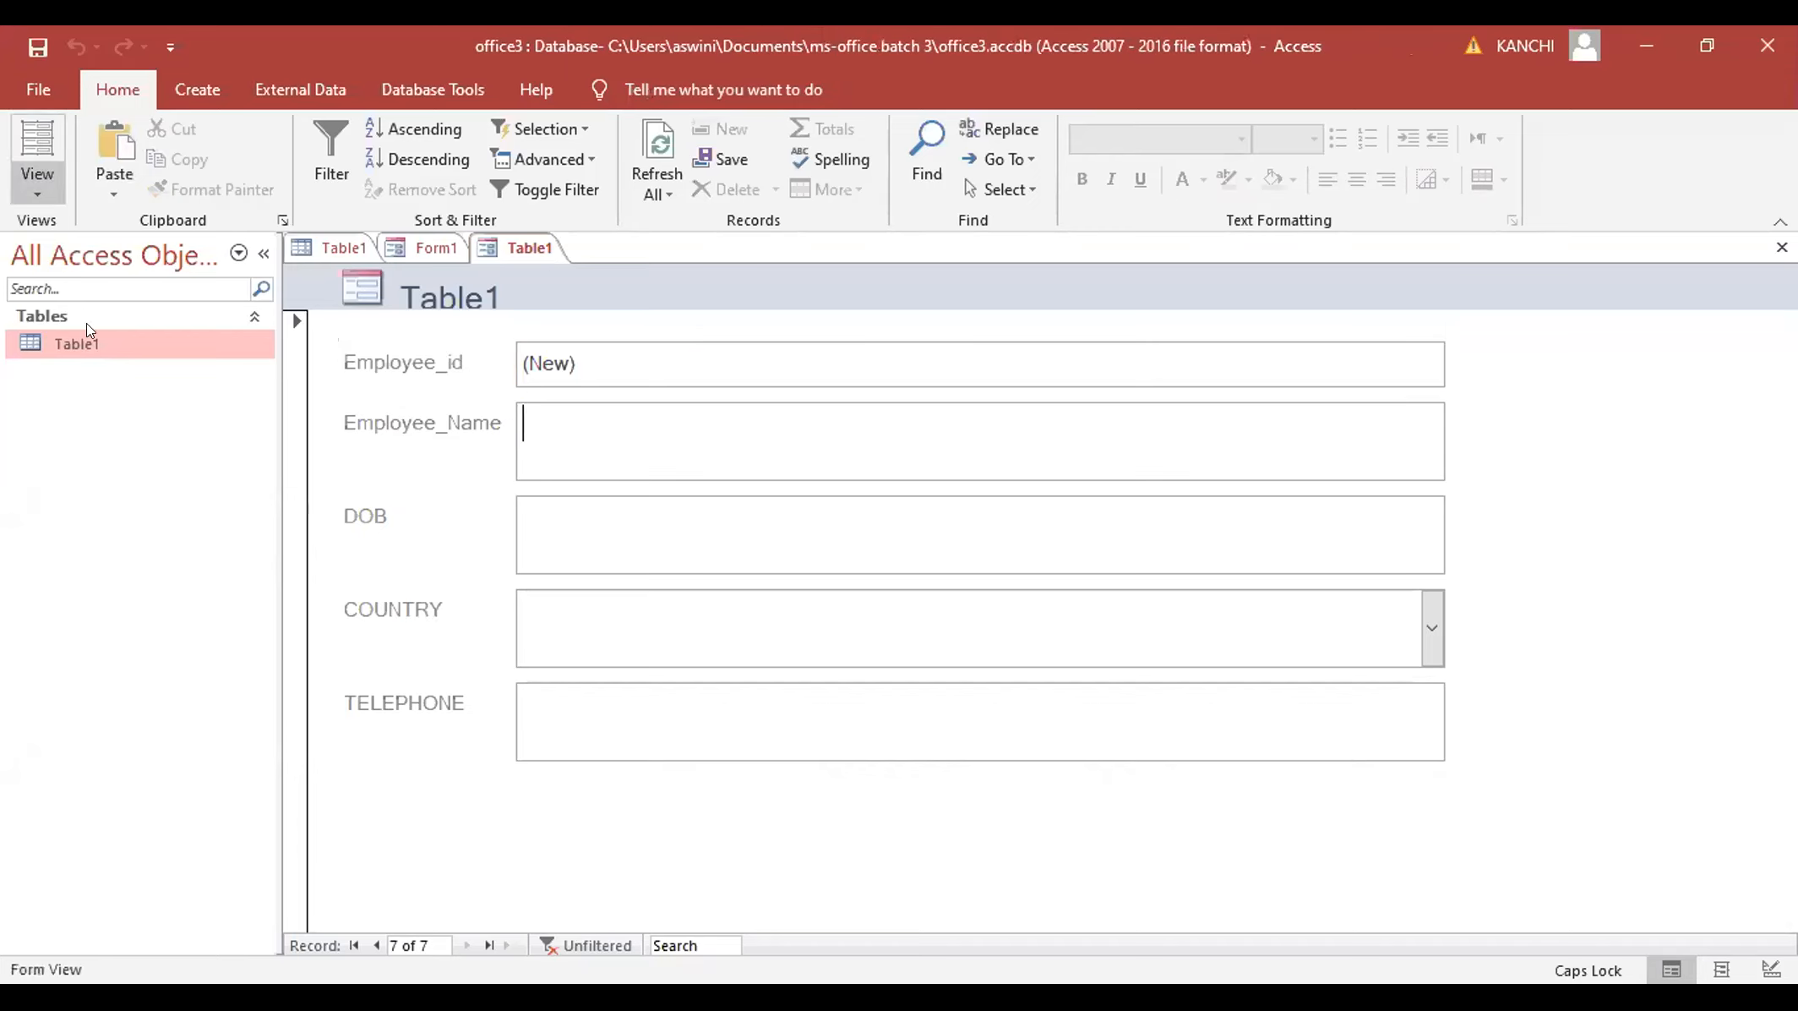
left_click(44, 188)
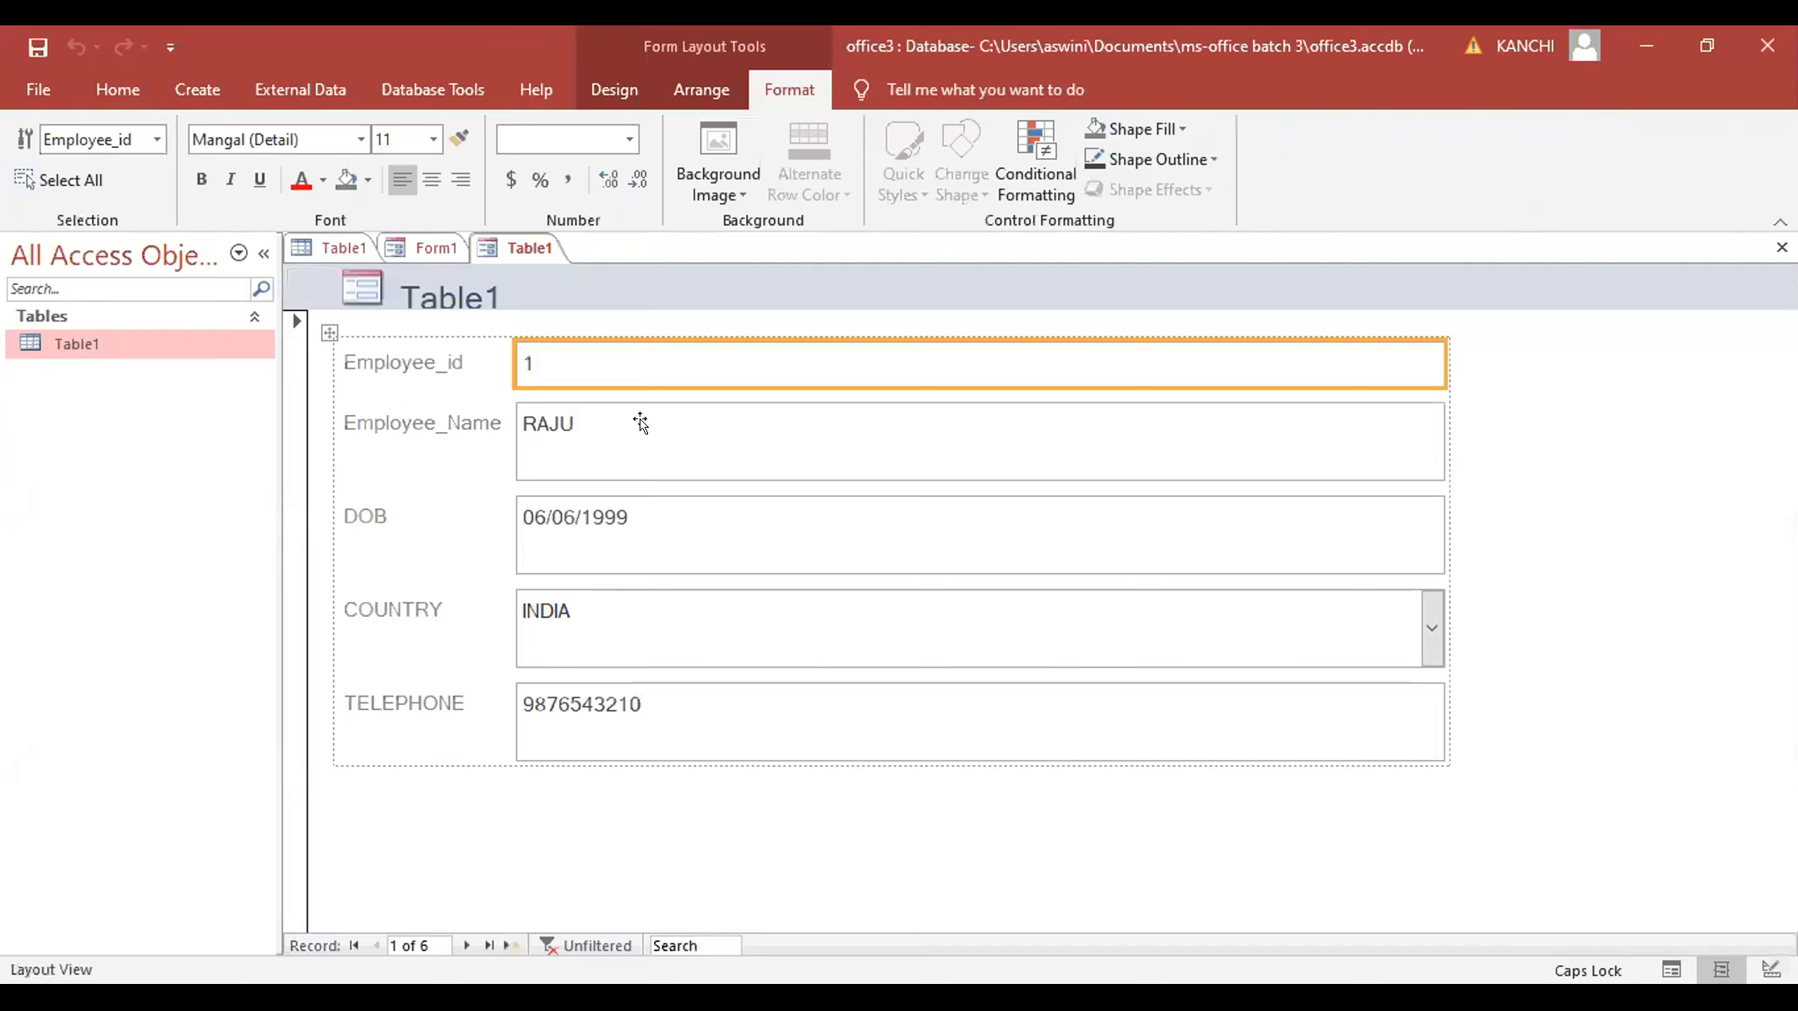
left_click(640, 422)
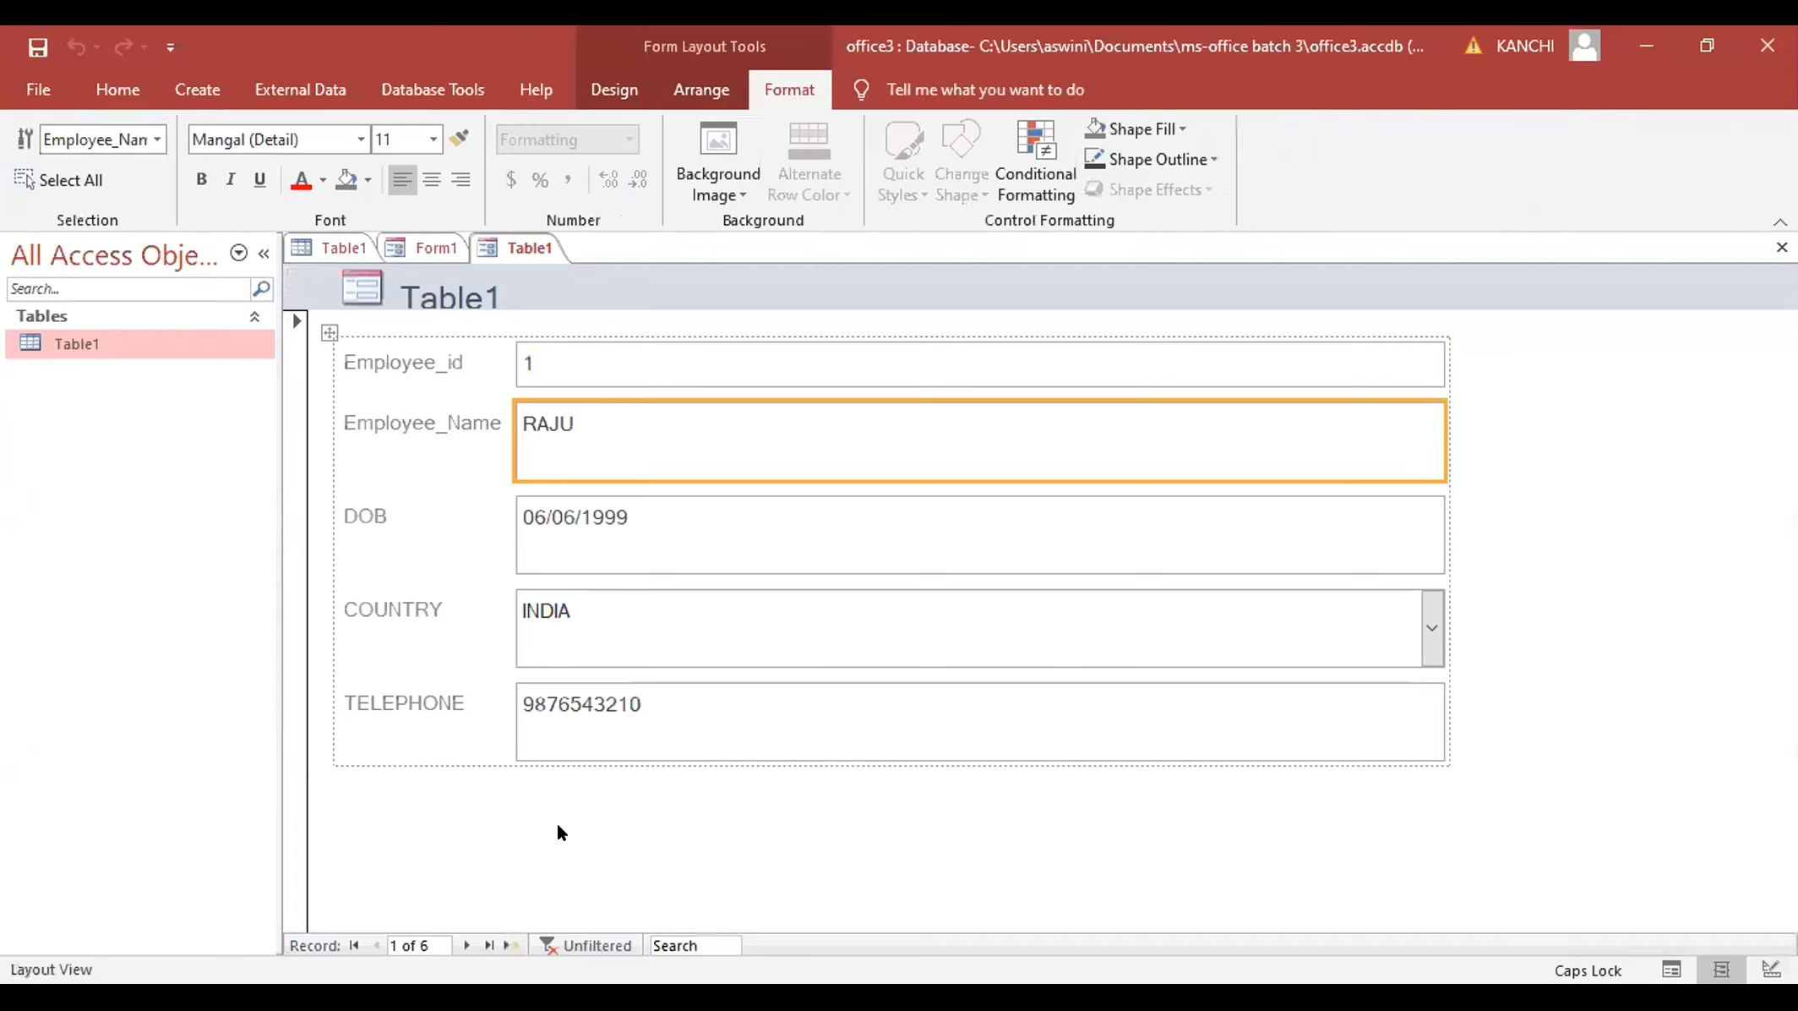
- Move to a blank new record and switch the form to Form View
left_click(507, 945)
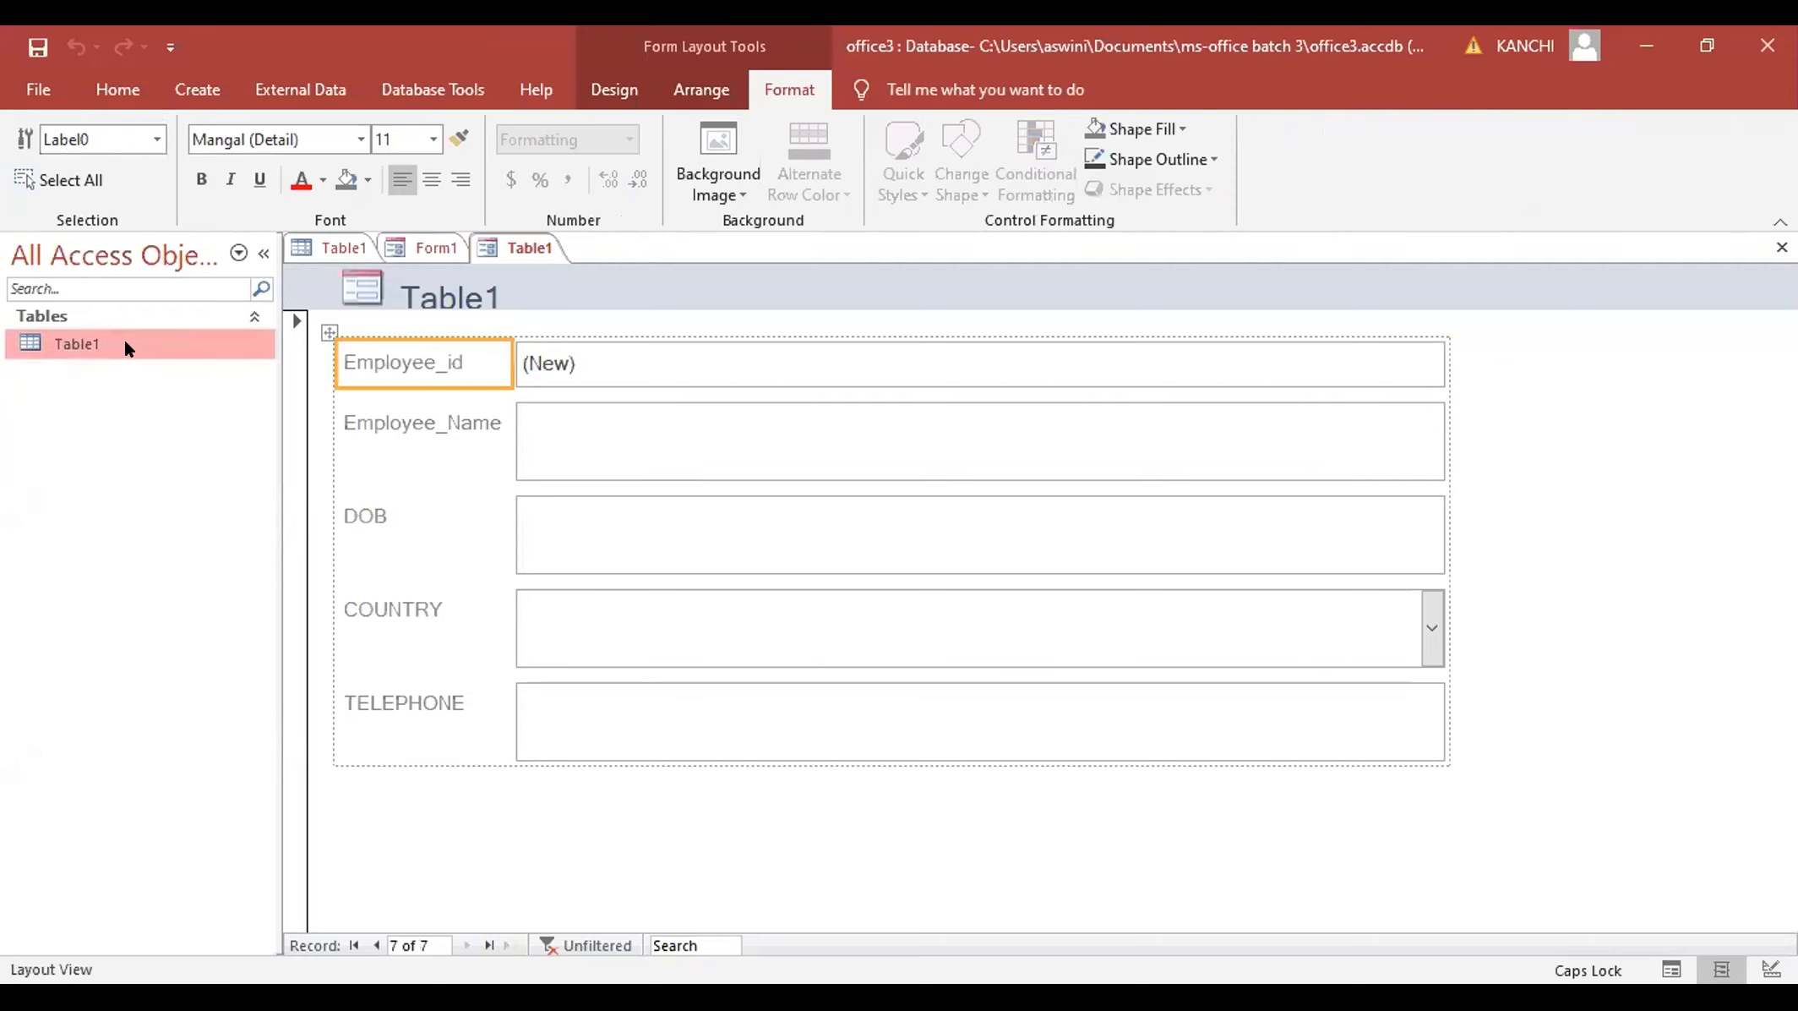
scroll(53, 174, "up", 7)
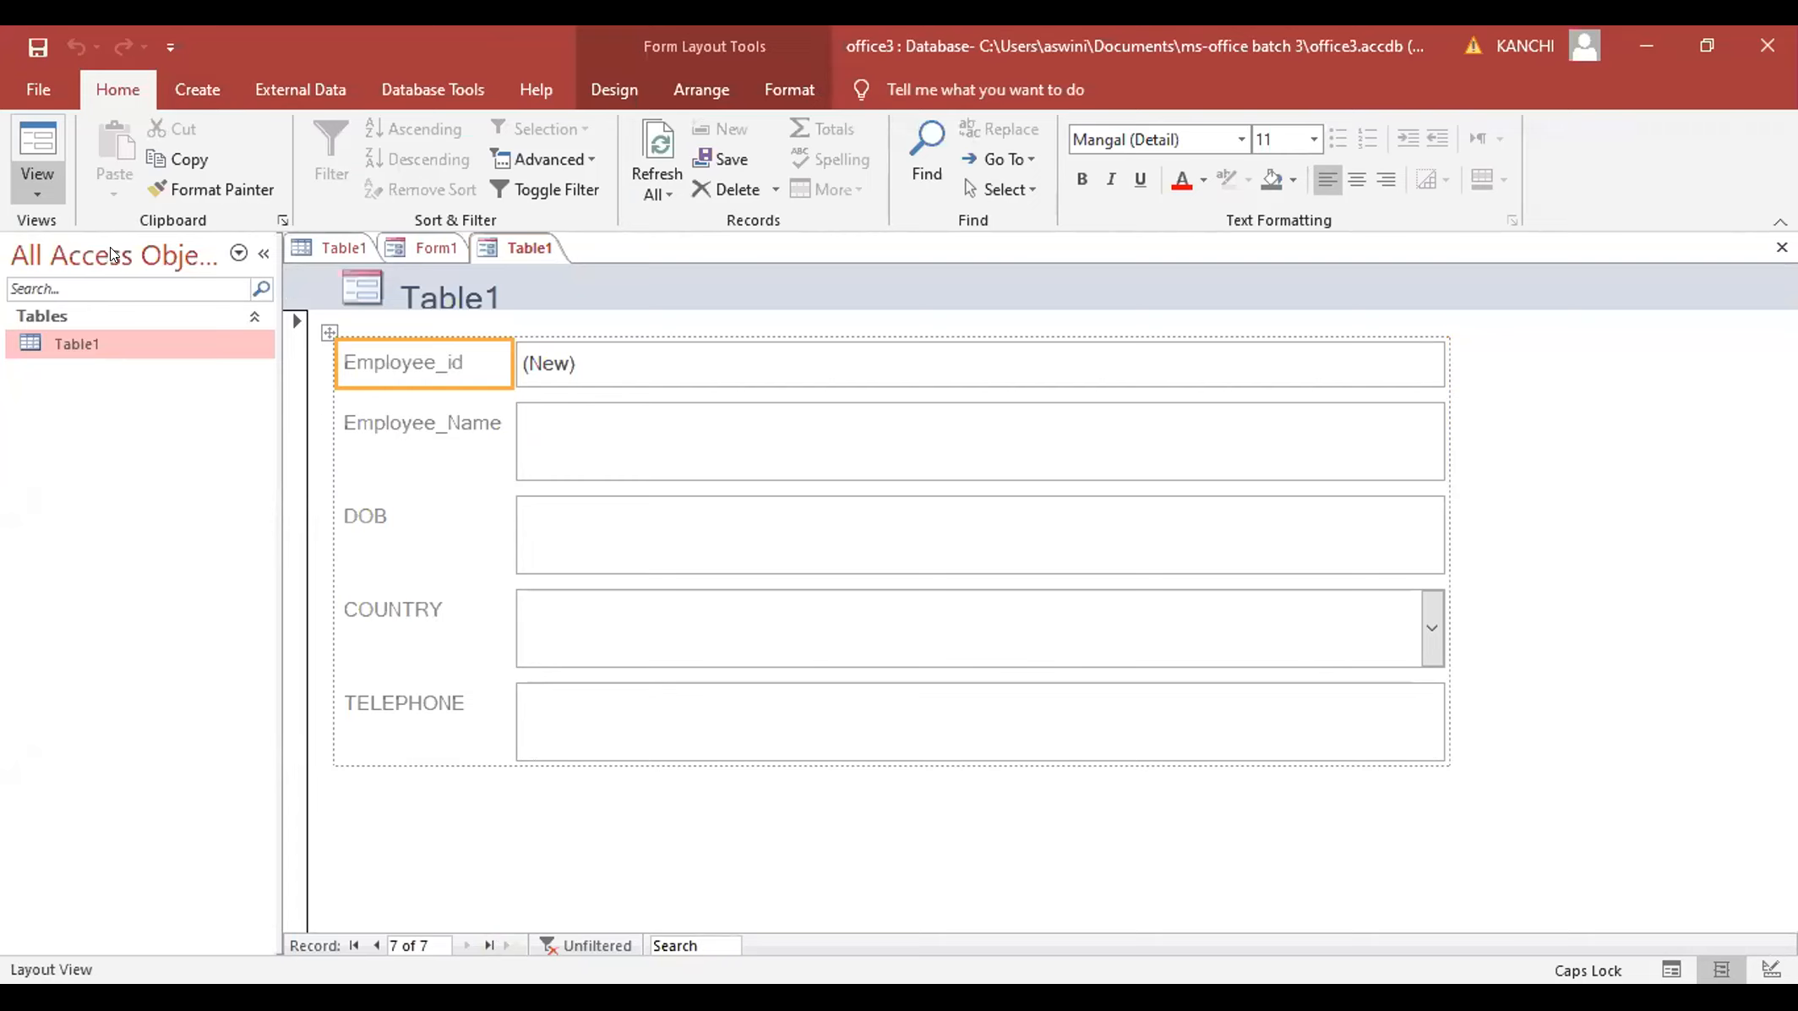
left_click(37, 182)
key("f")
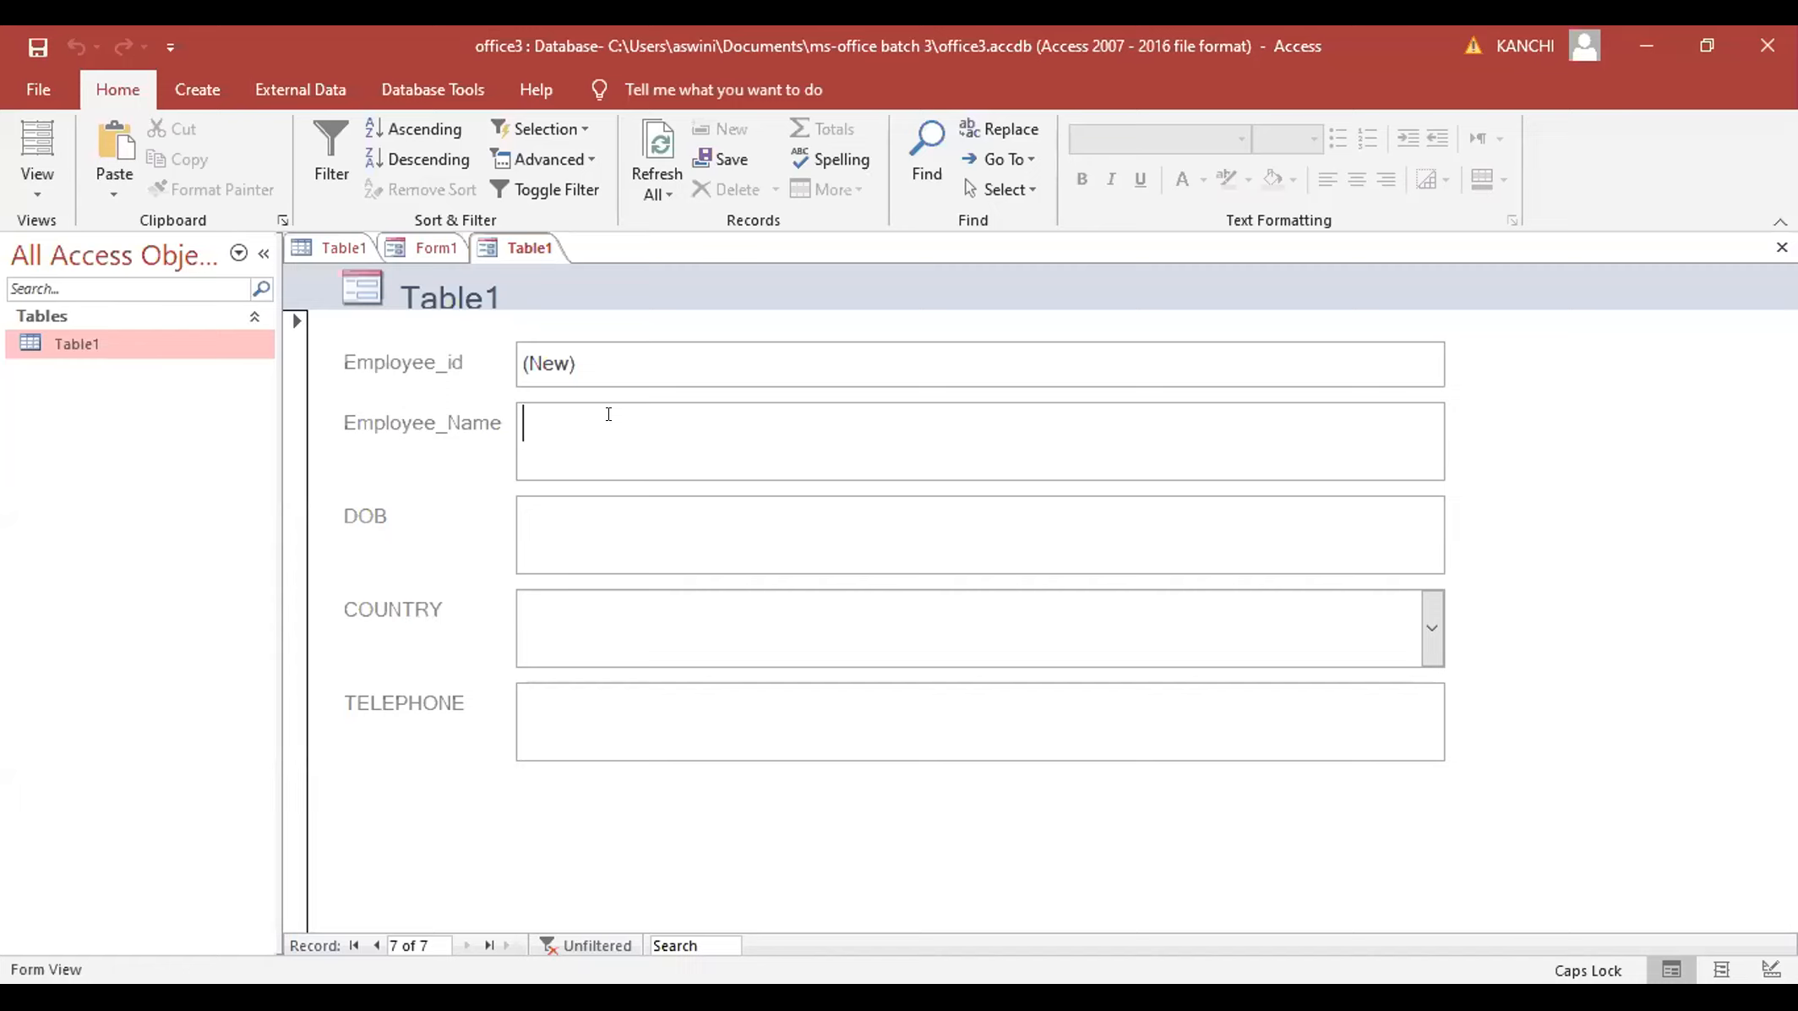
- Enter the employee's name, DOB 01/01/2002, country CHINA and a phone number, then start a new record
type("RAKESH")
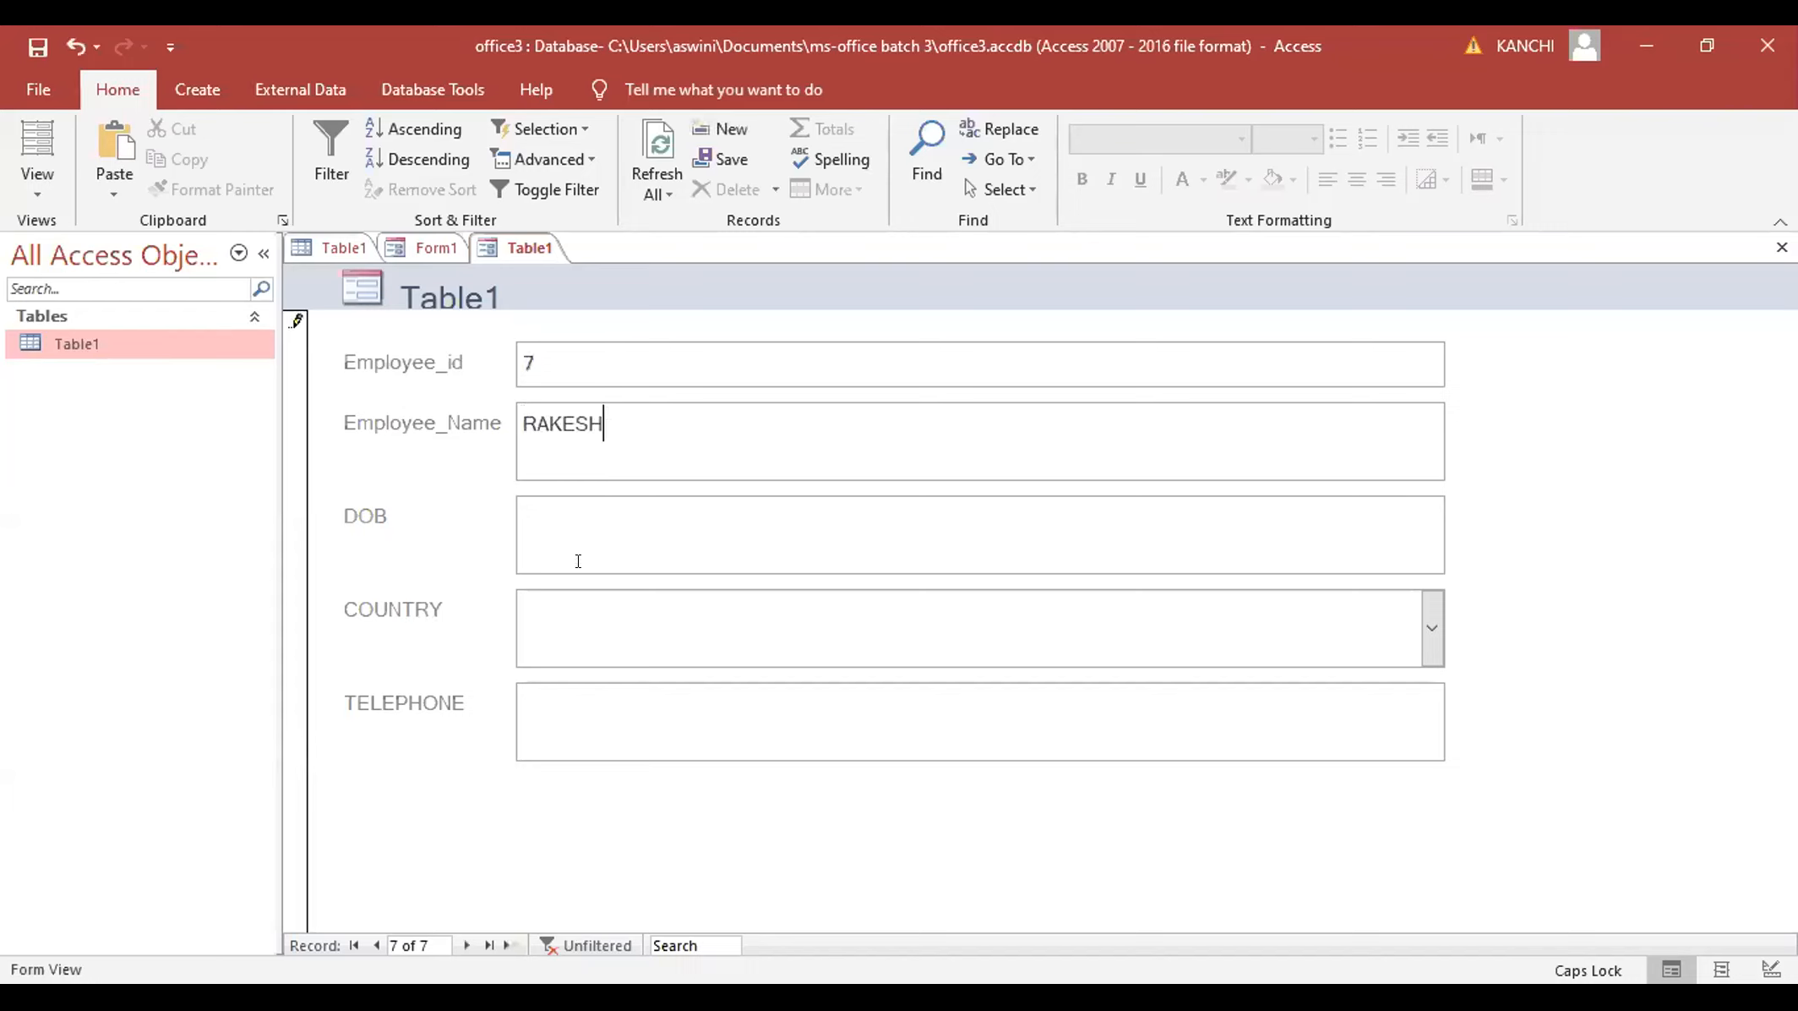
left_click(555, 529)
left_click(520, 518)
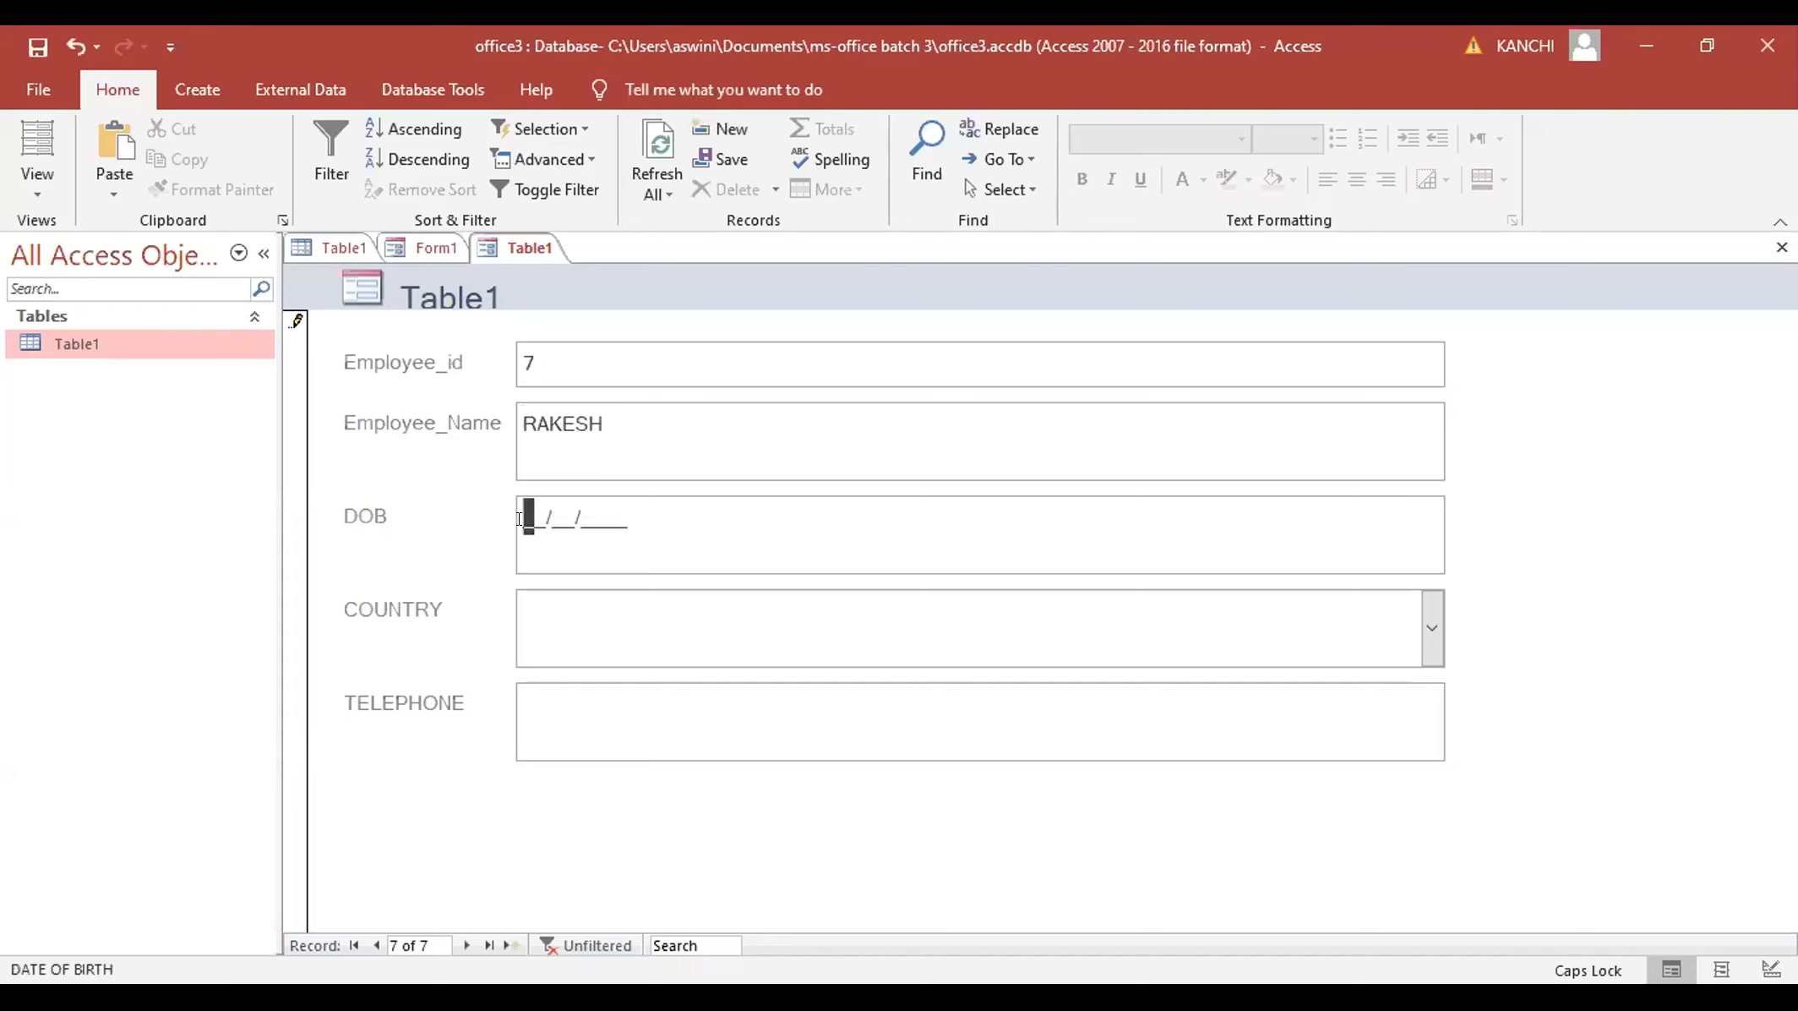
type("01012002")
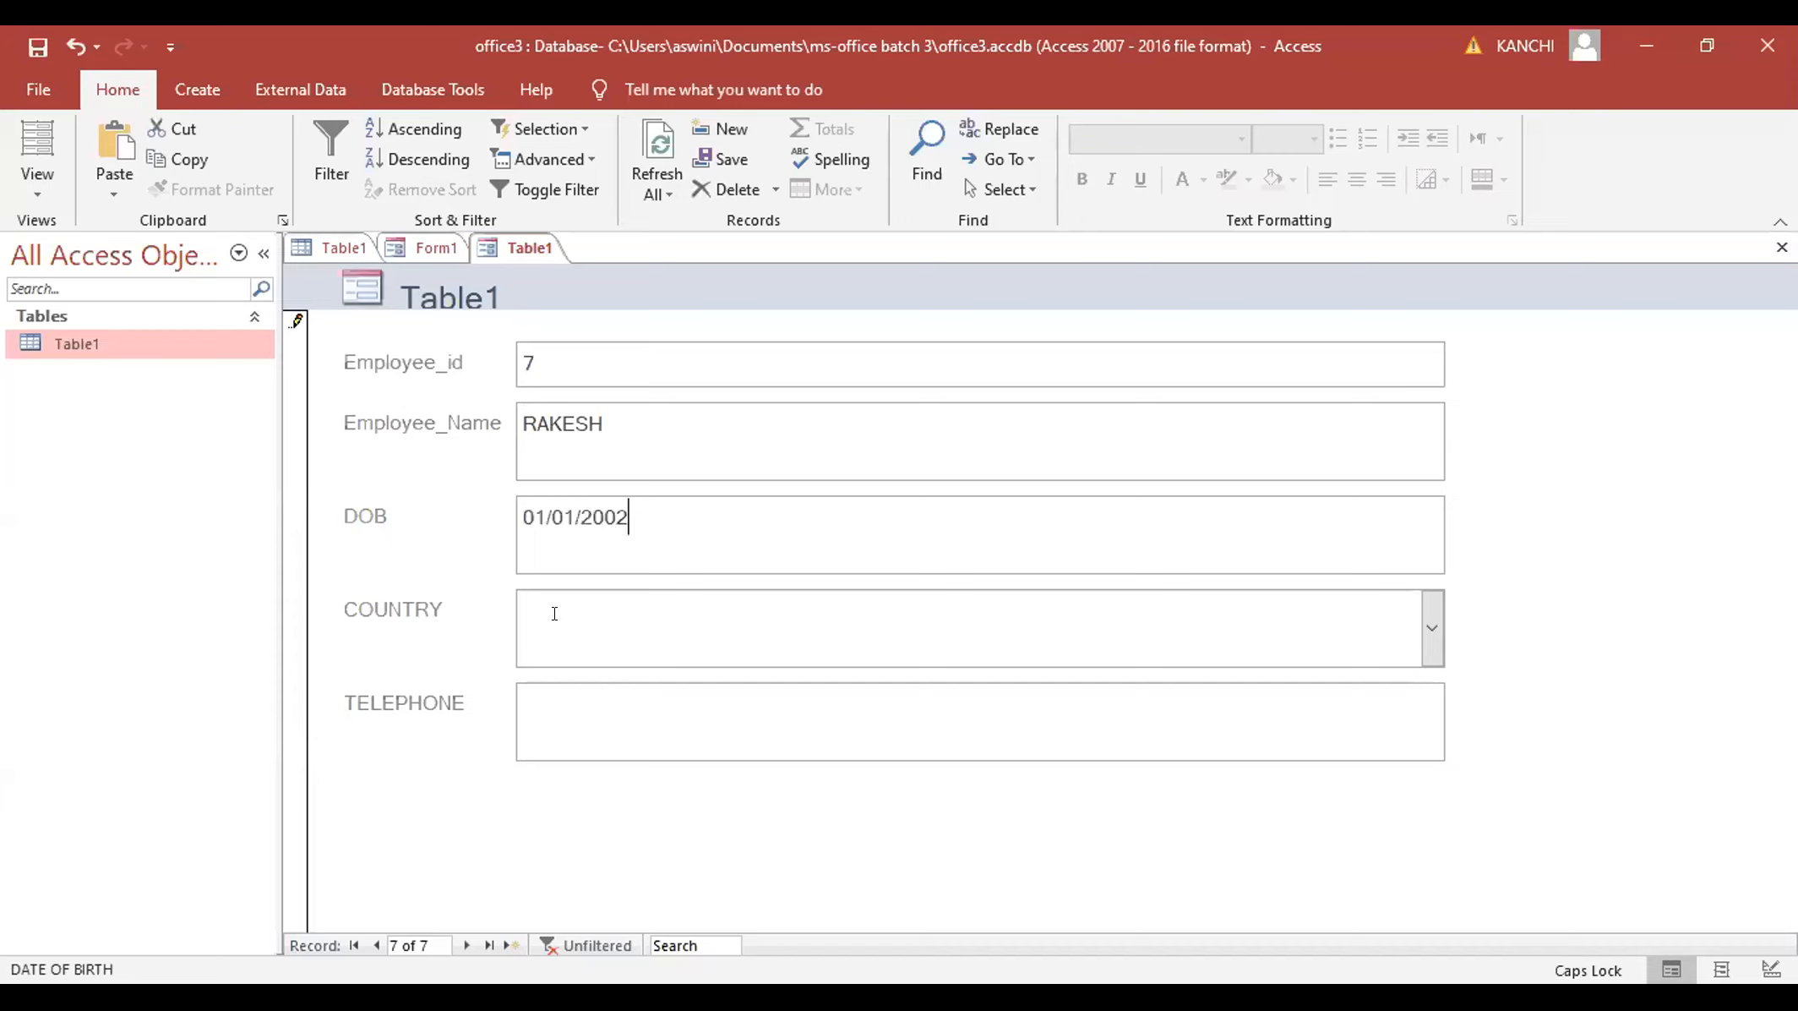
left_click(1432, 627)
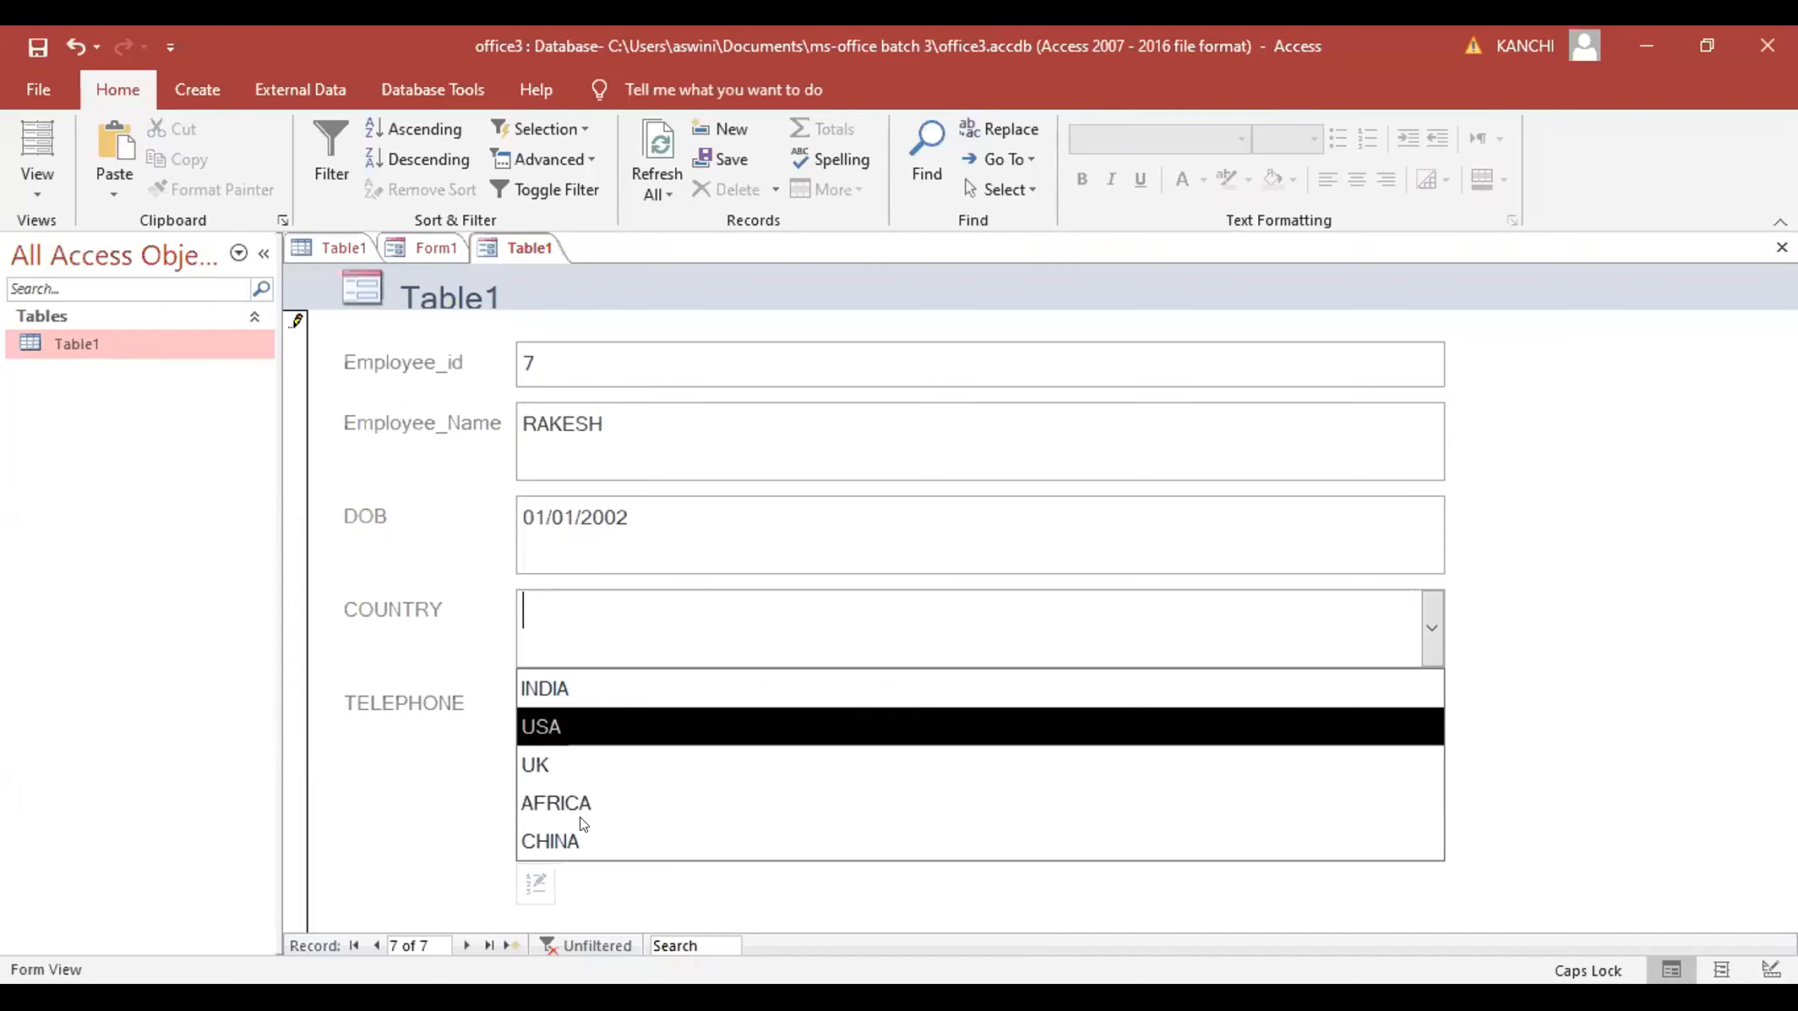
left_click(553, 841)
left_click(563, 698)
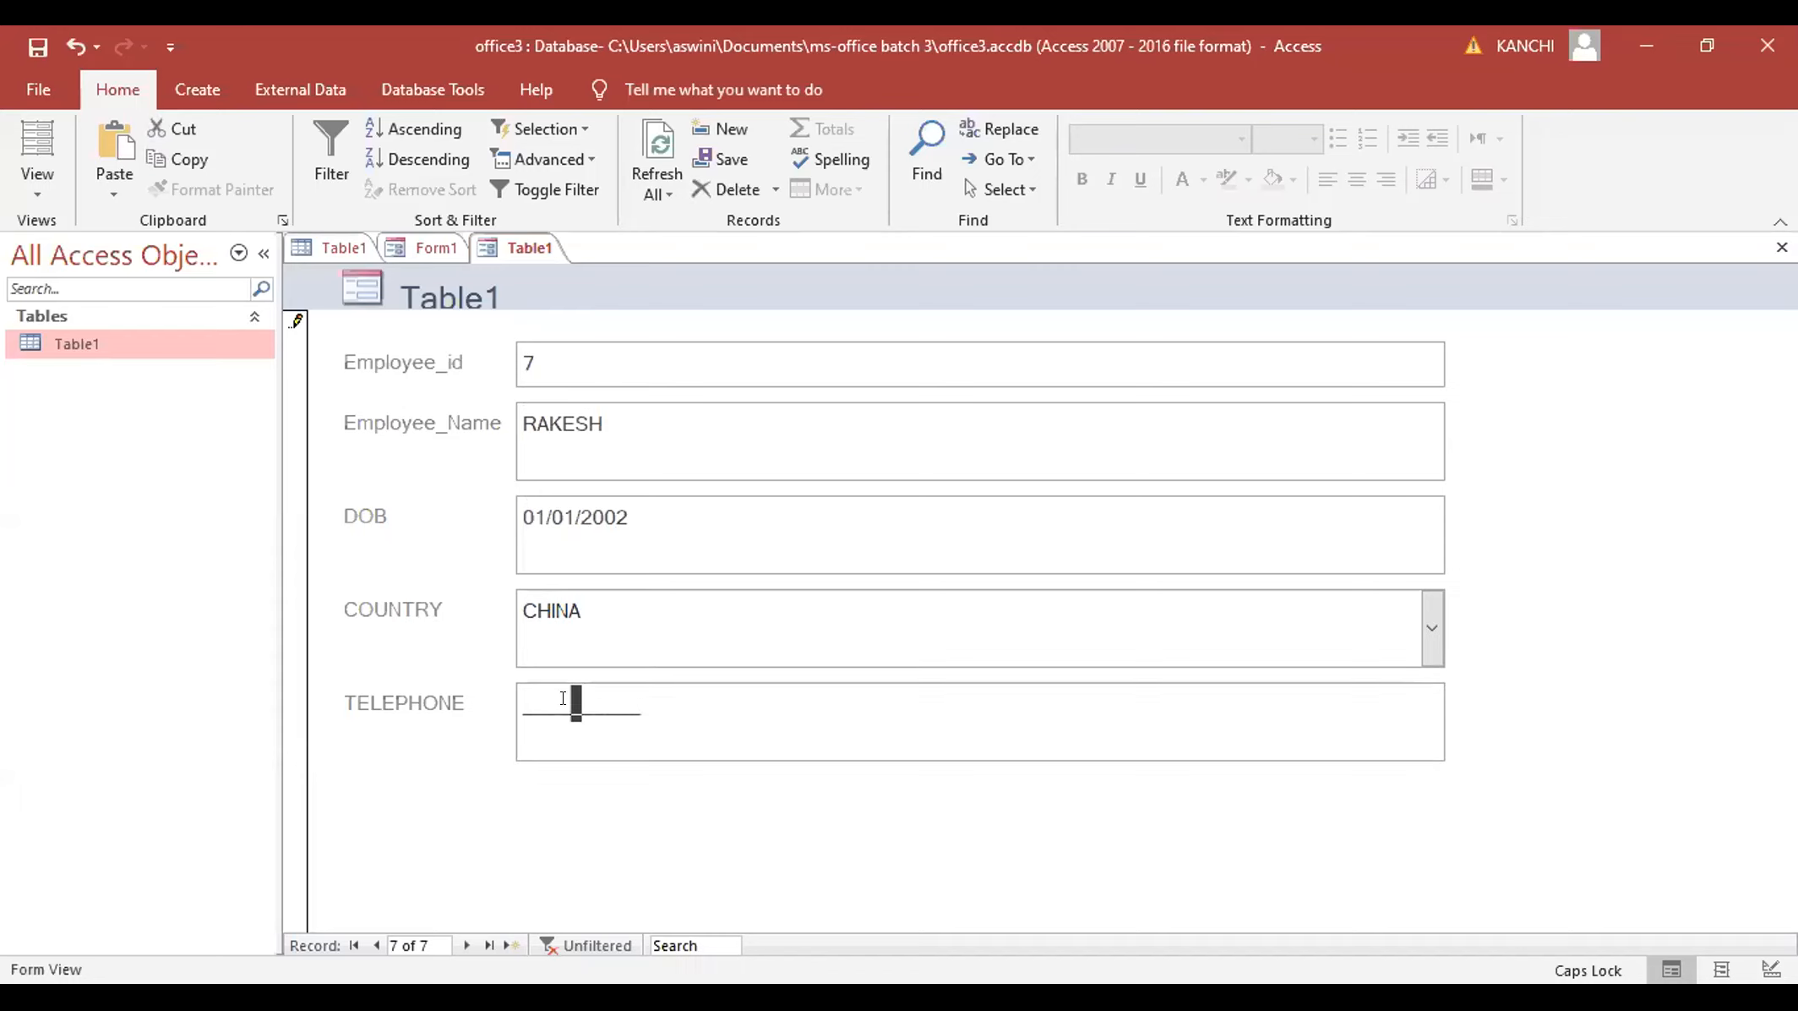
left_click(448, 753)
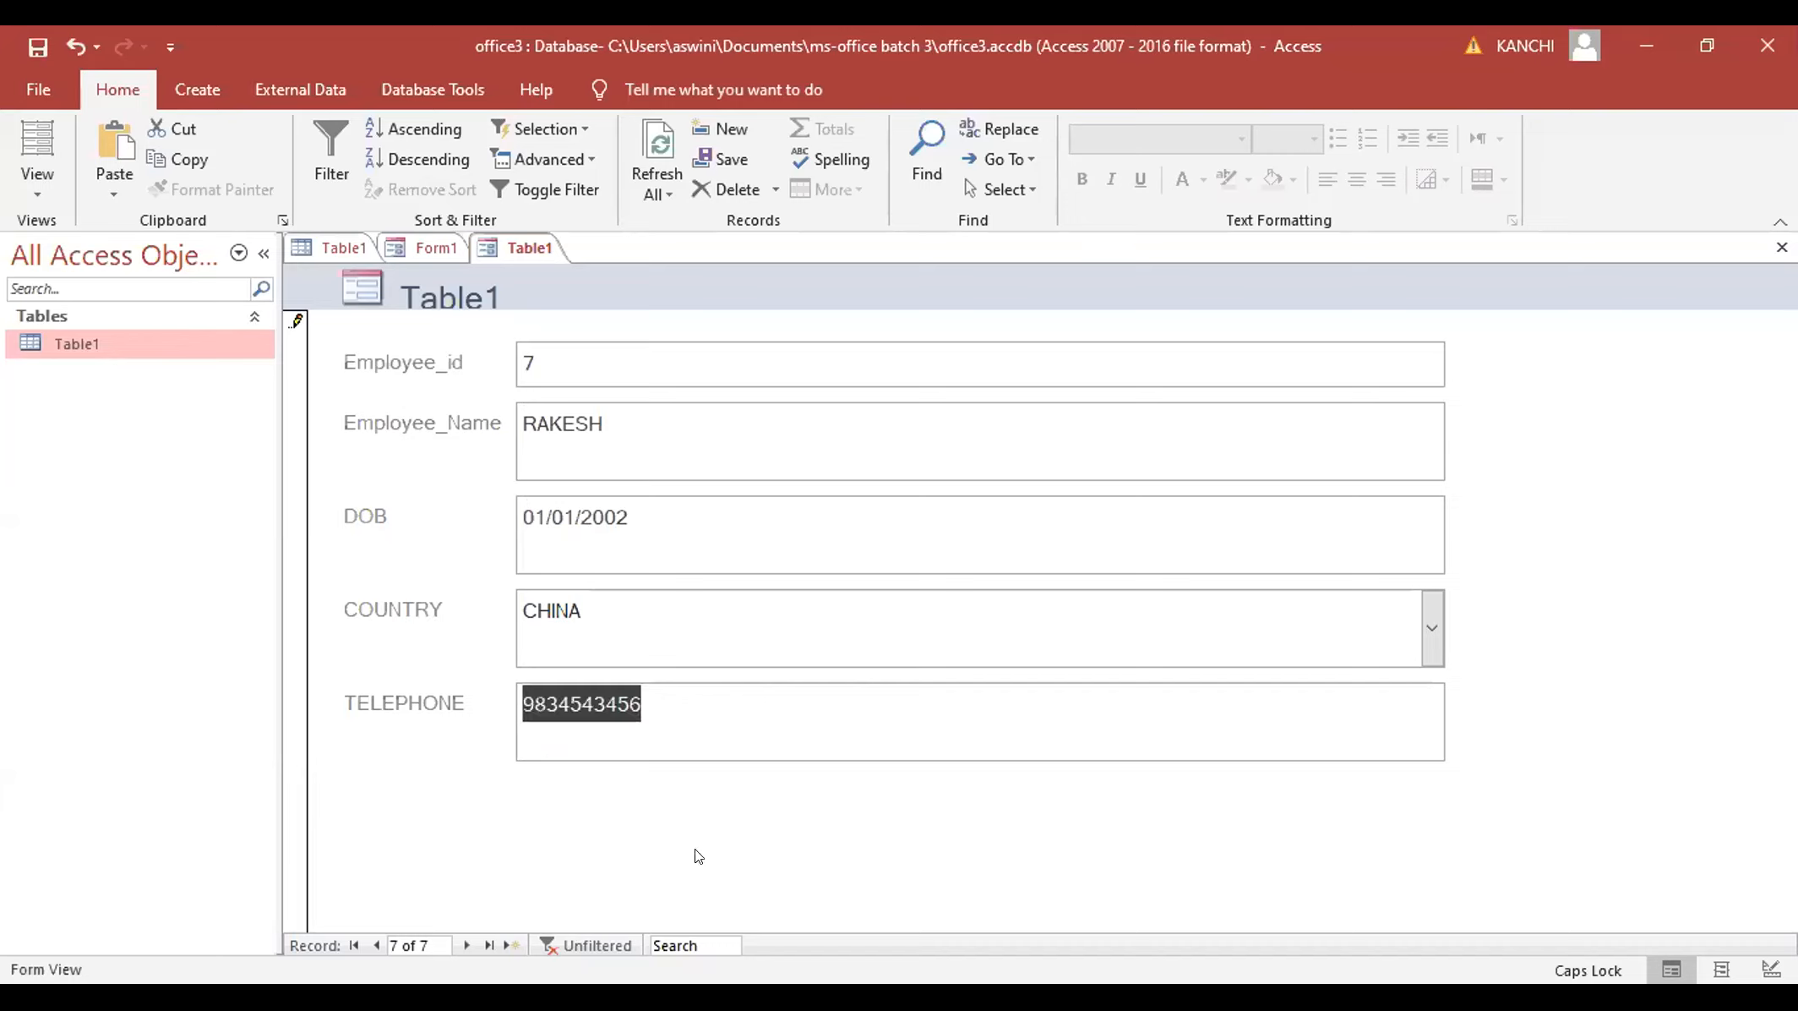
left_click(510, 945)
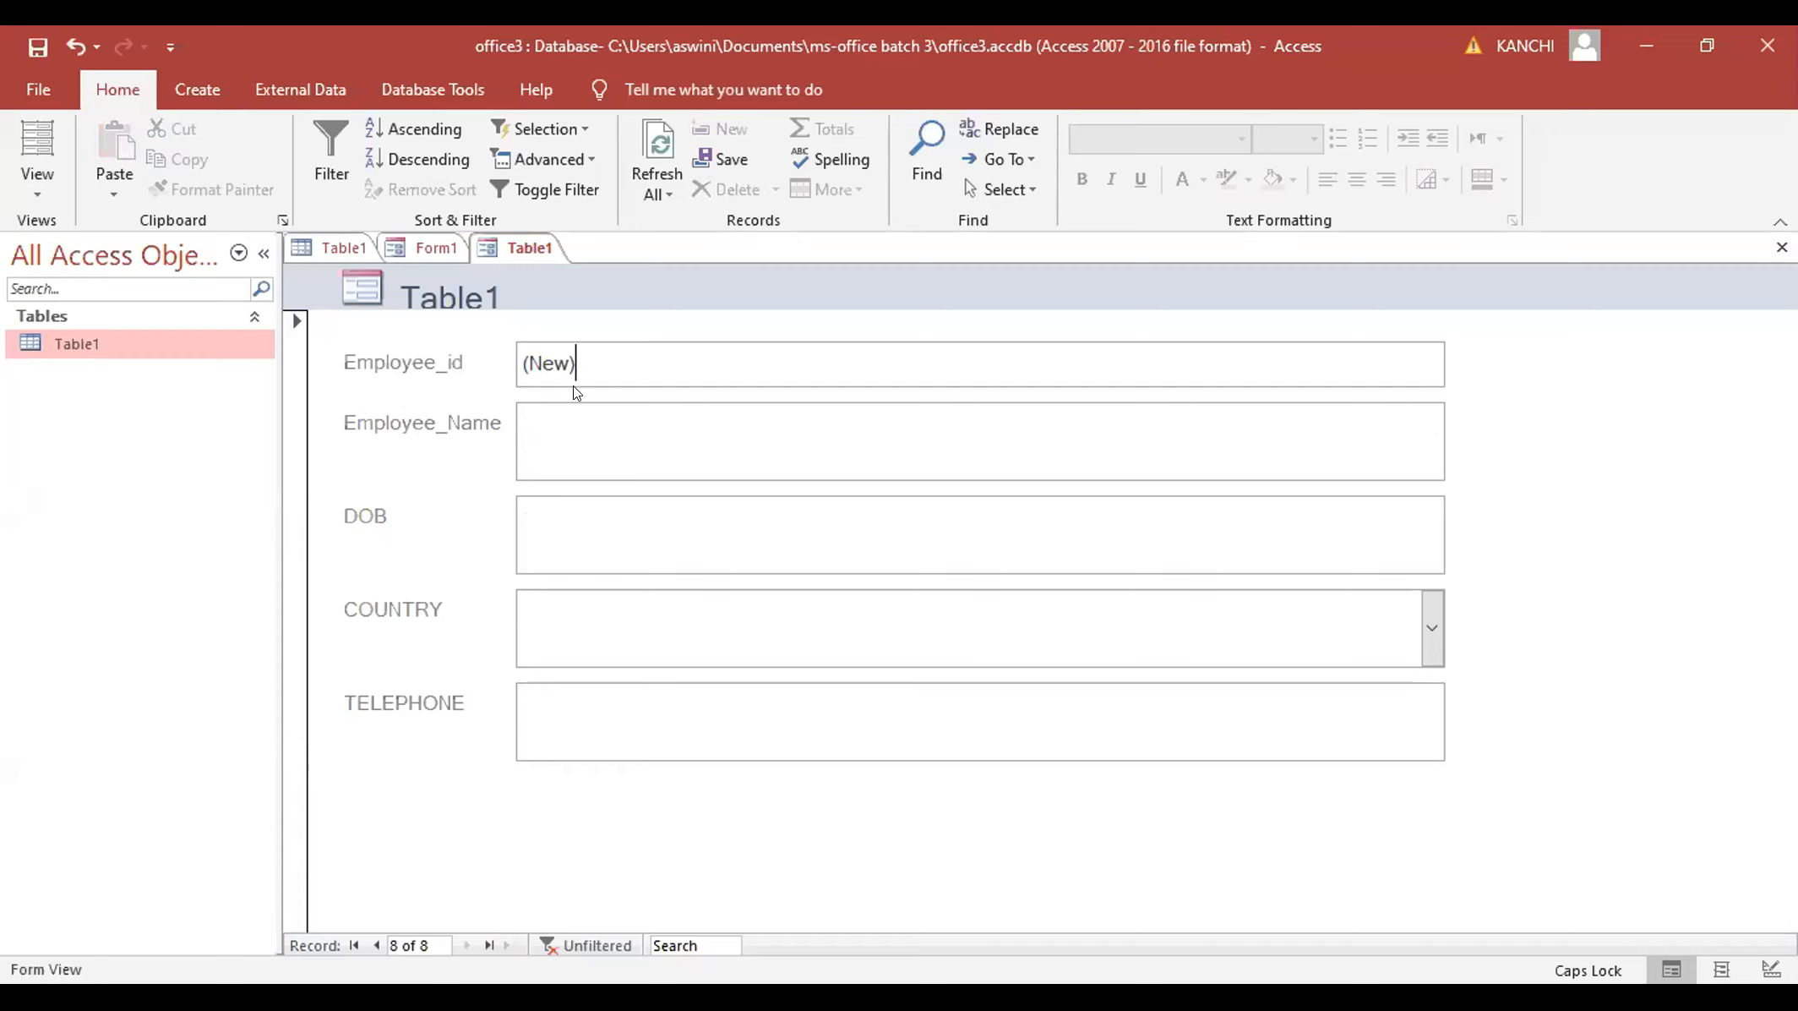
left_click(572, 413)
type("SRAVAN")
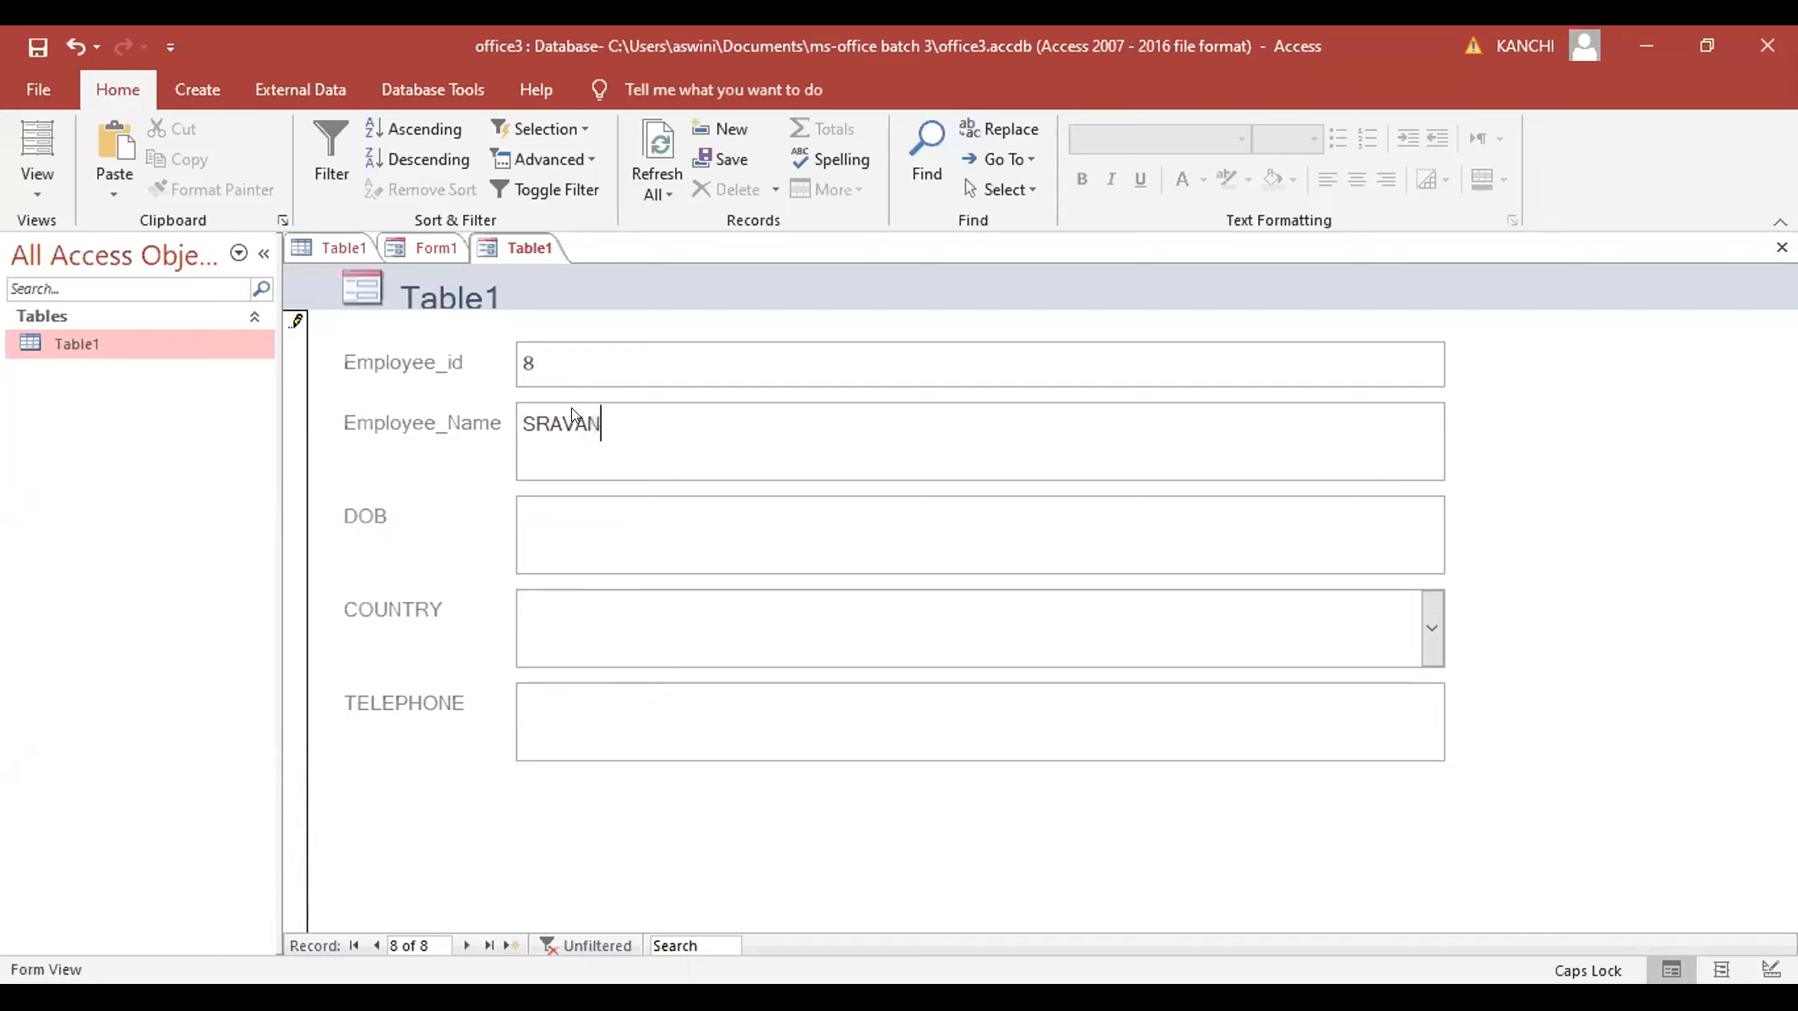
left_click(519, 522)
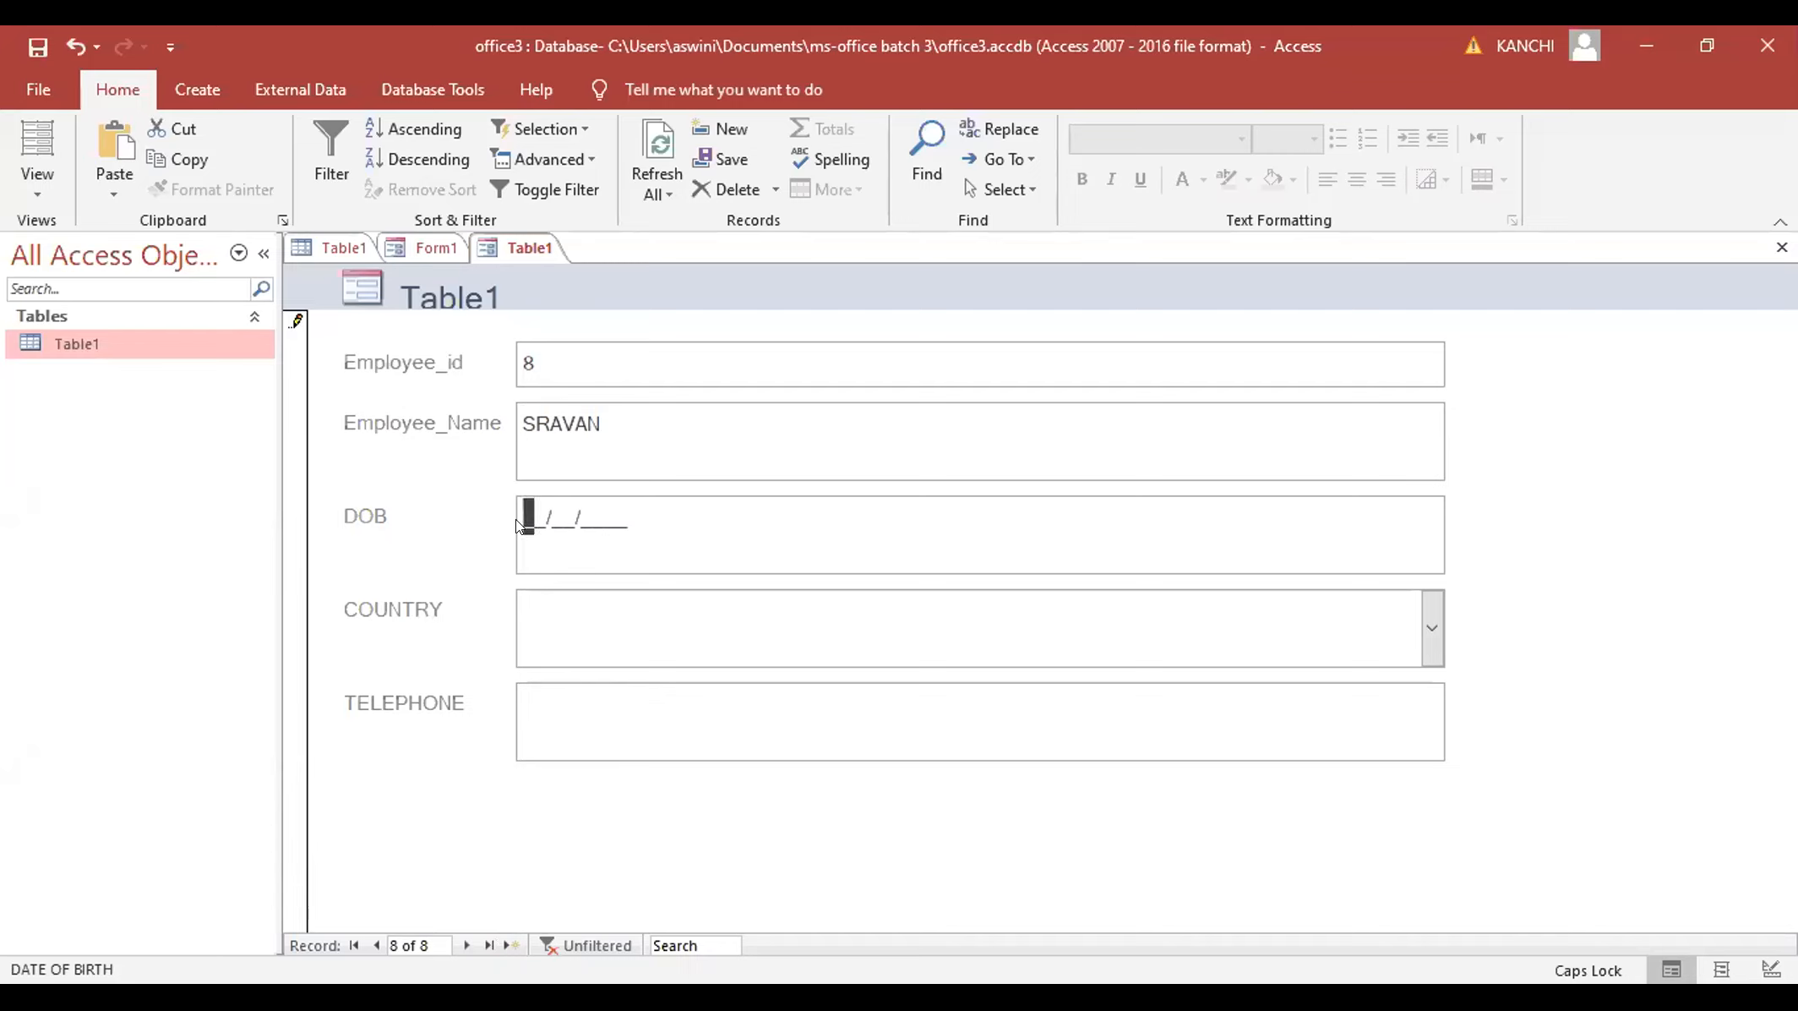
type("29/10/1986")
- Choose INDIA as the country and type the telephone number
left_click(1342, 626)
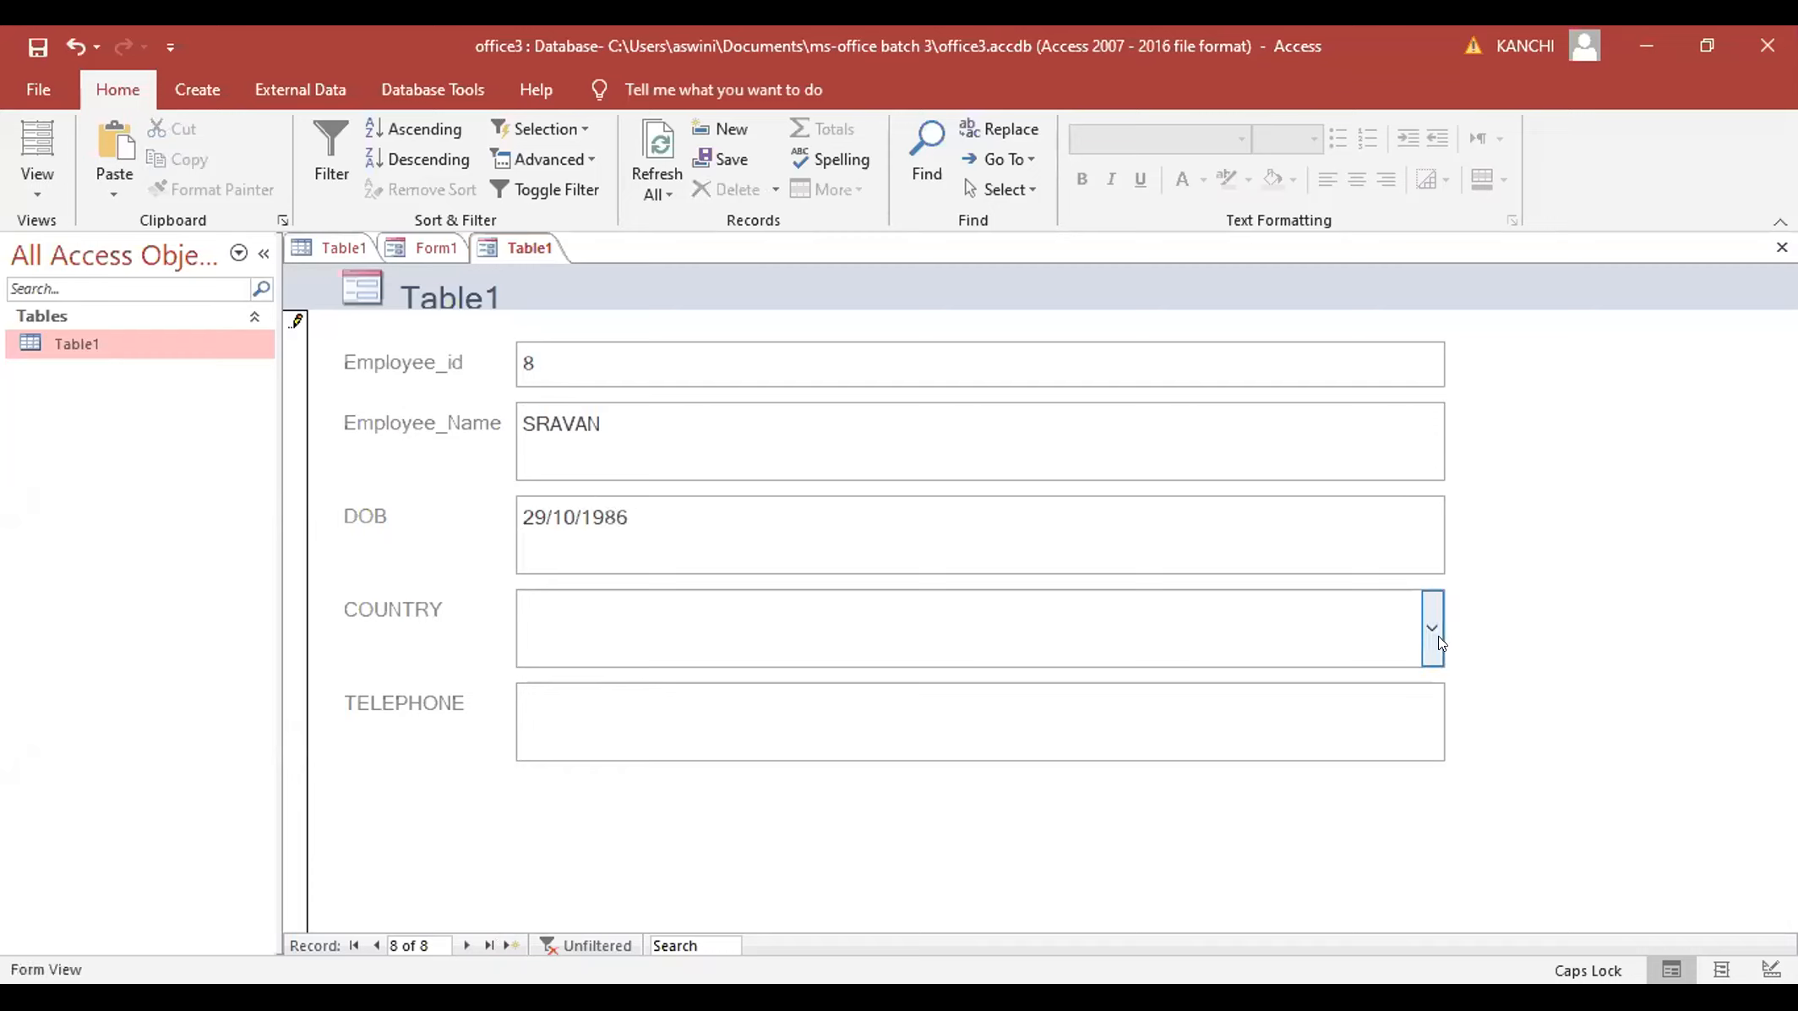
left_click(1432, 630)
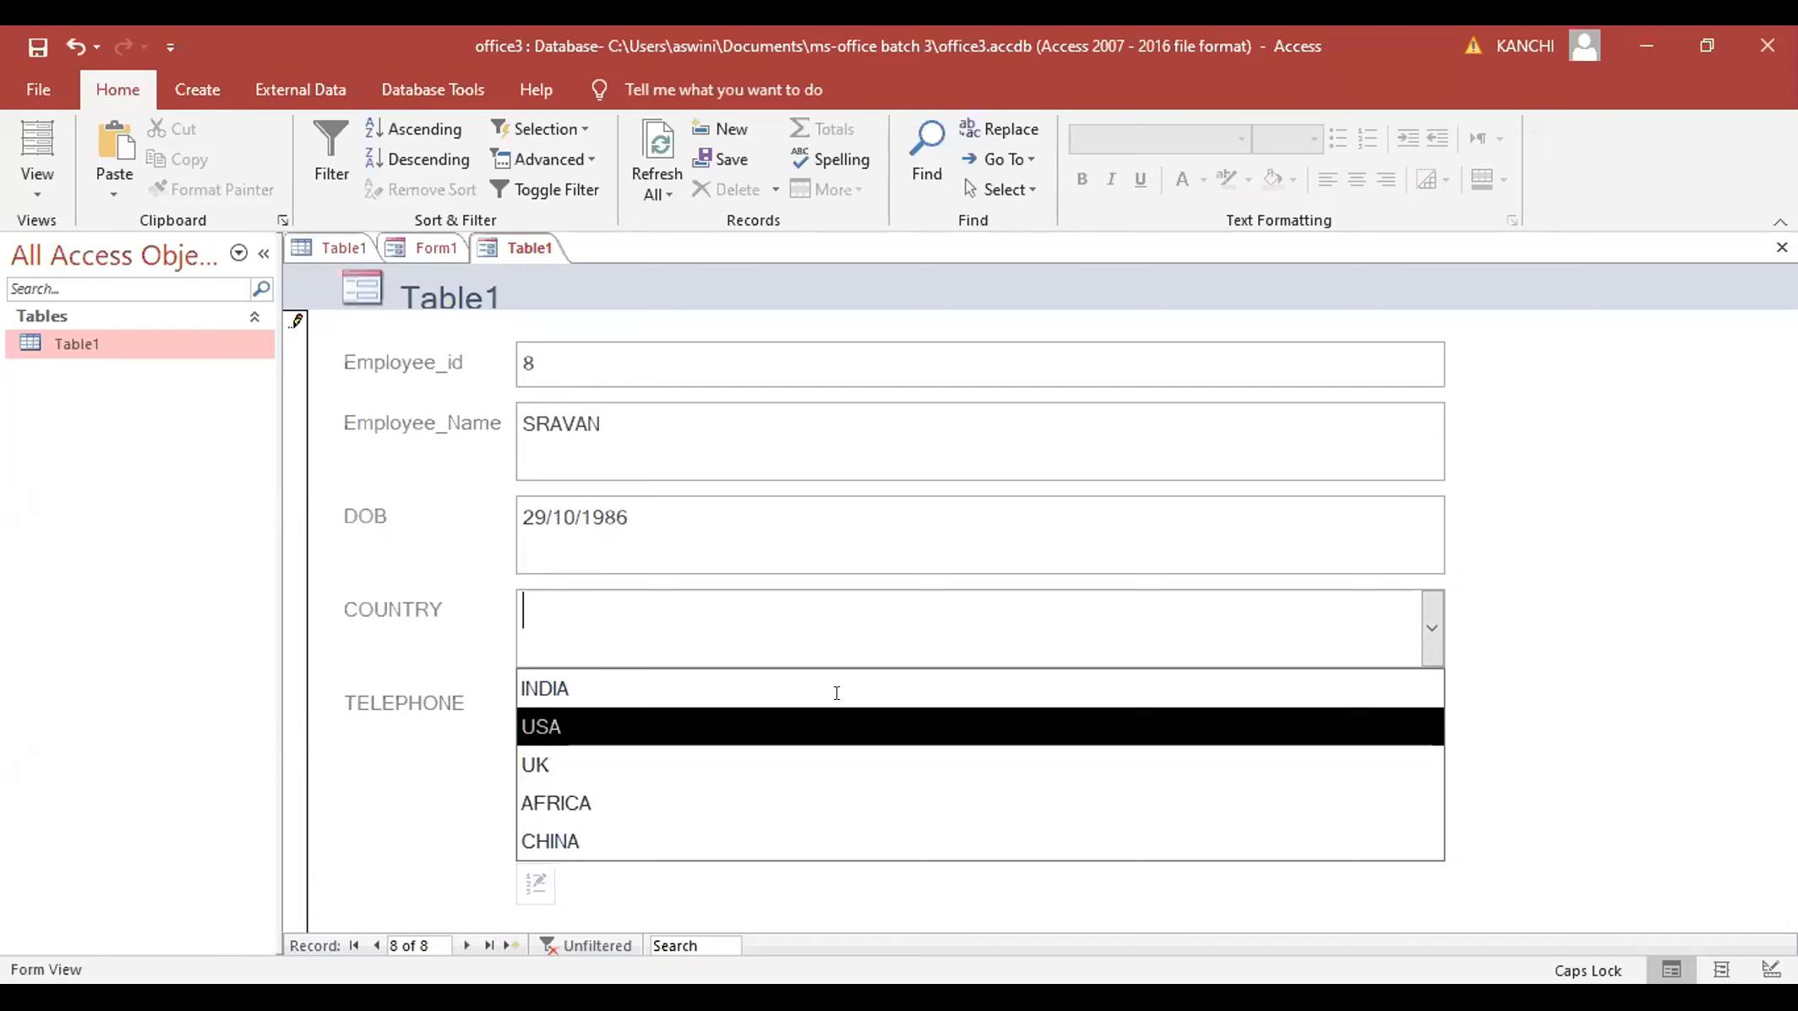
left_click(837, 692)
left_click(519, 696)
type("99")
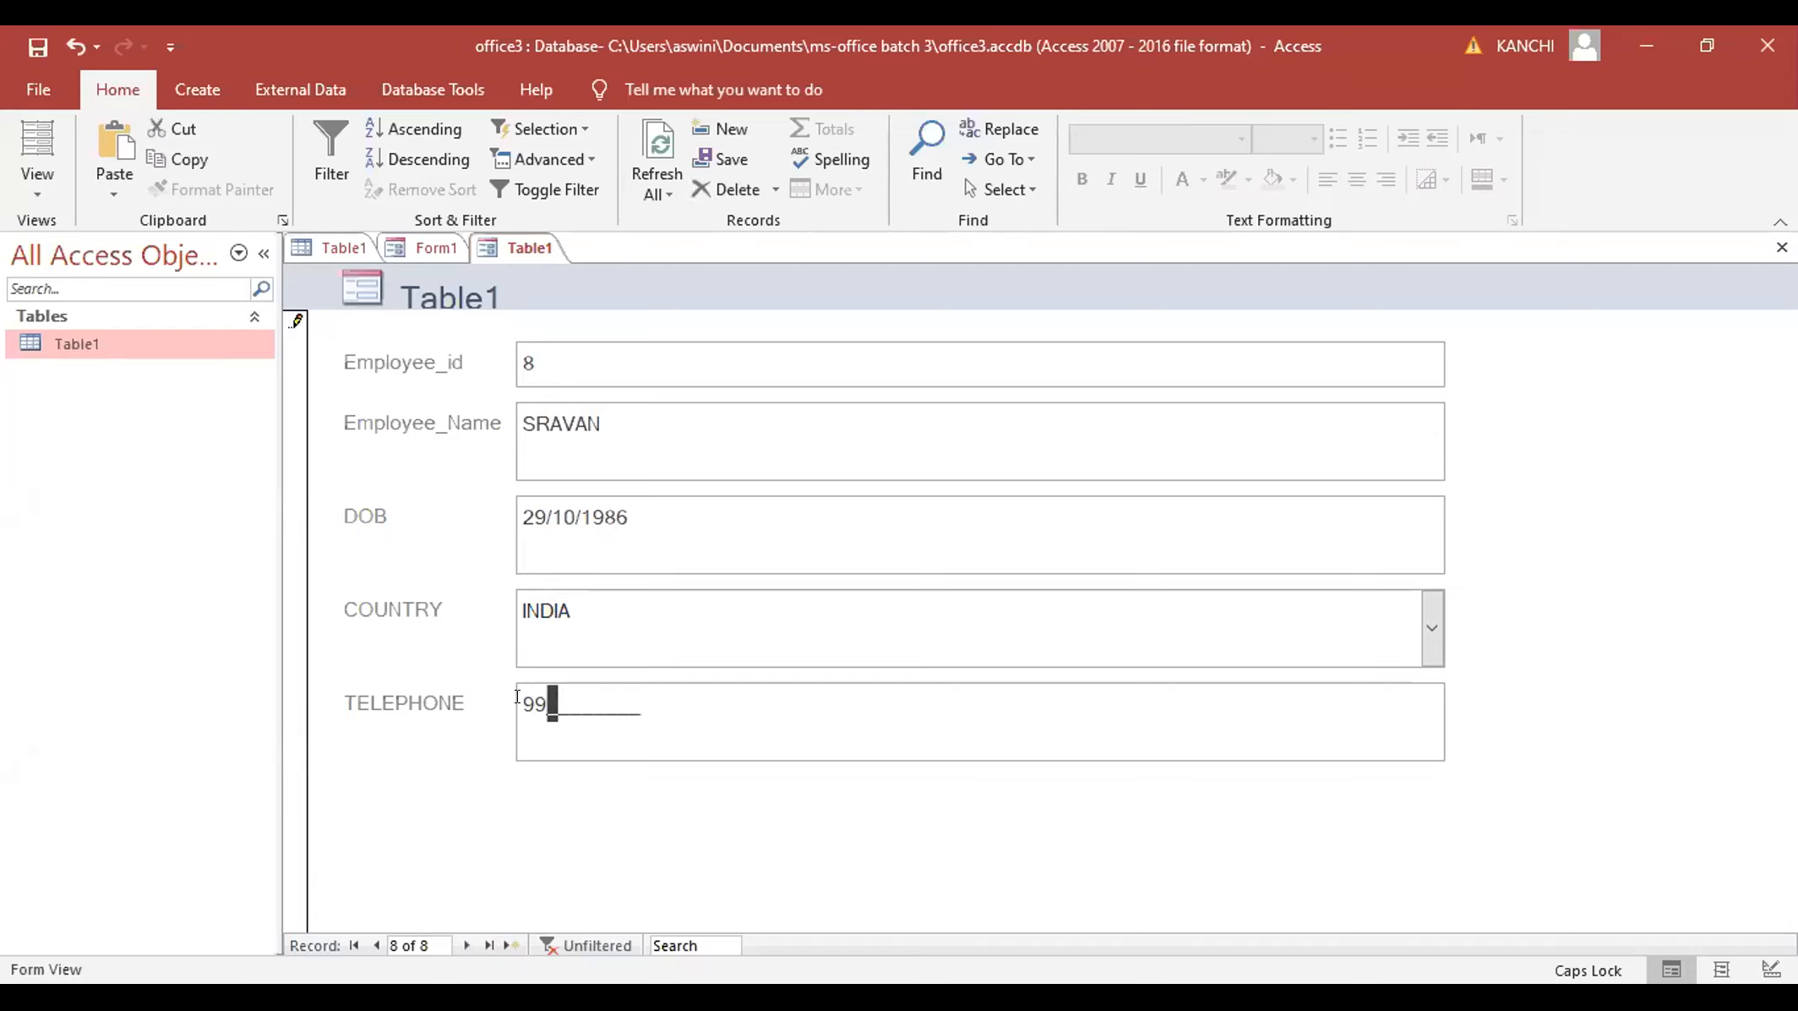
type("76543456")
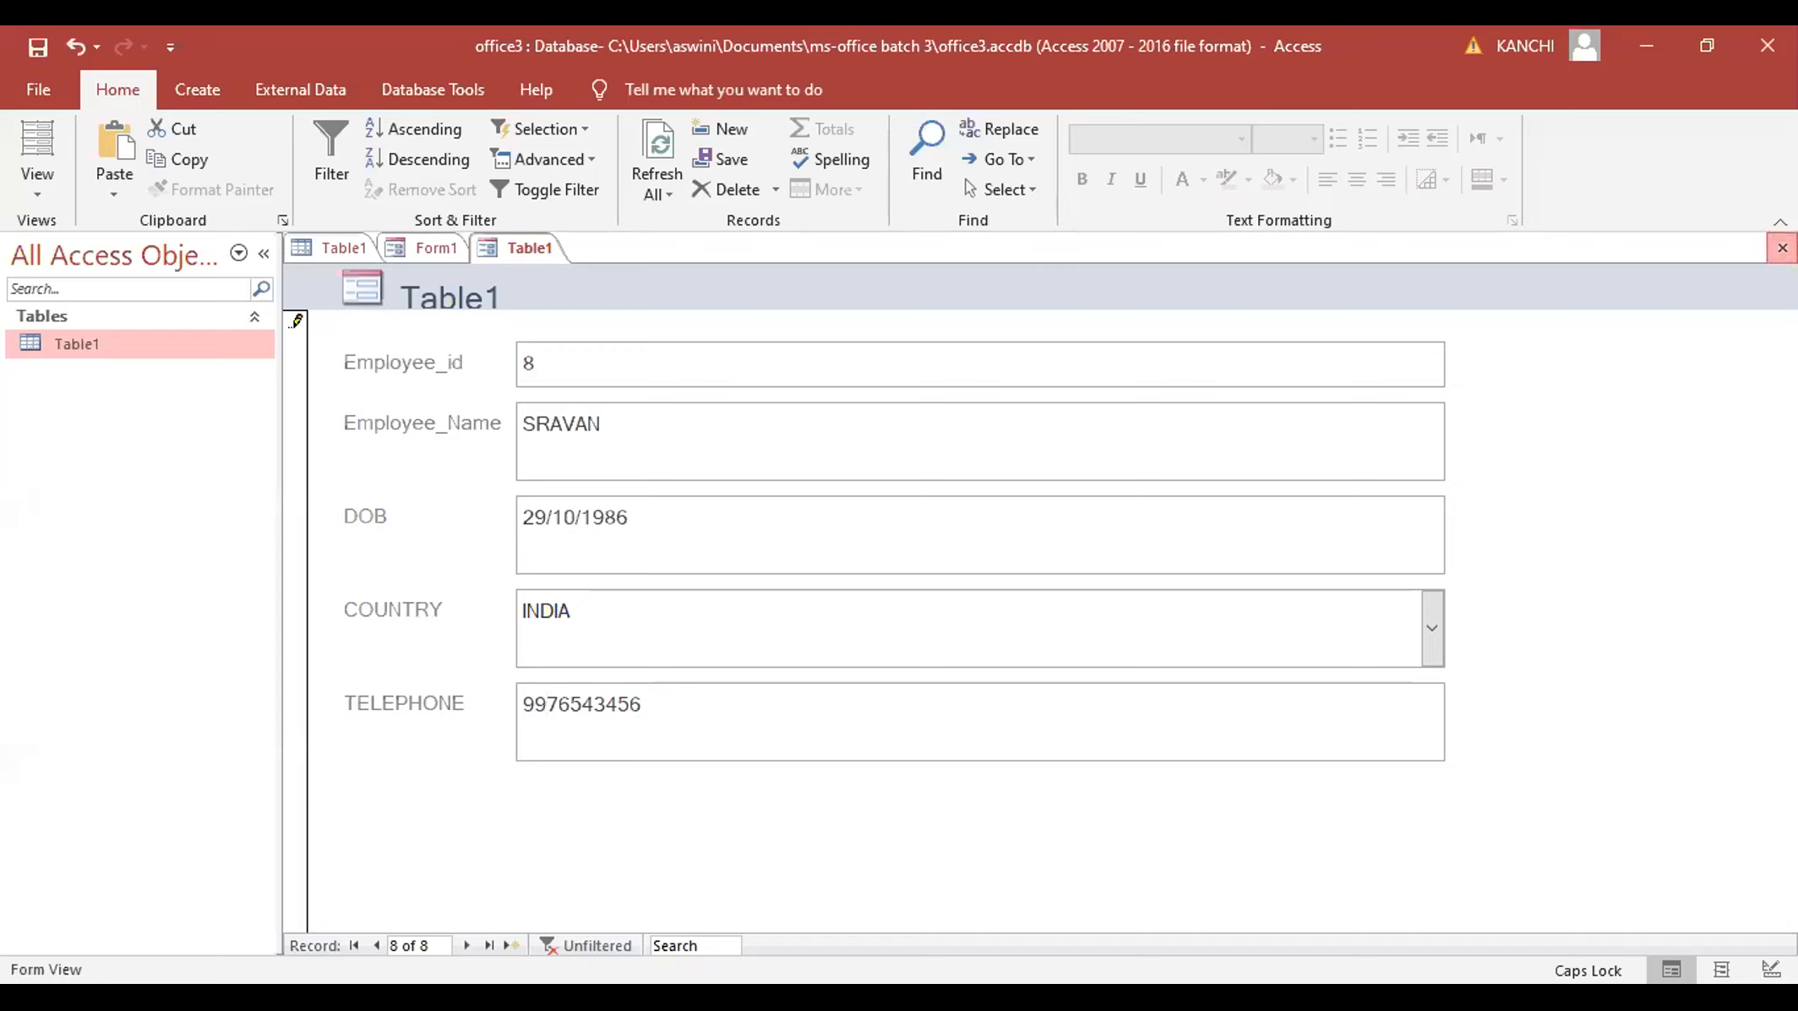
- Close the form, keep its design changes, and type EMPLOYEE_FORM as the form name
left_click(1782, 248)
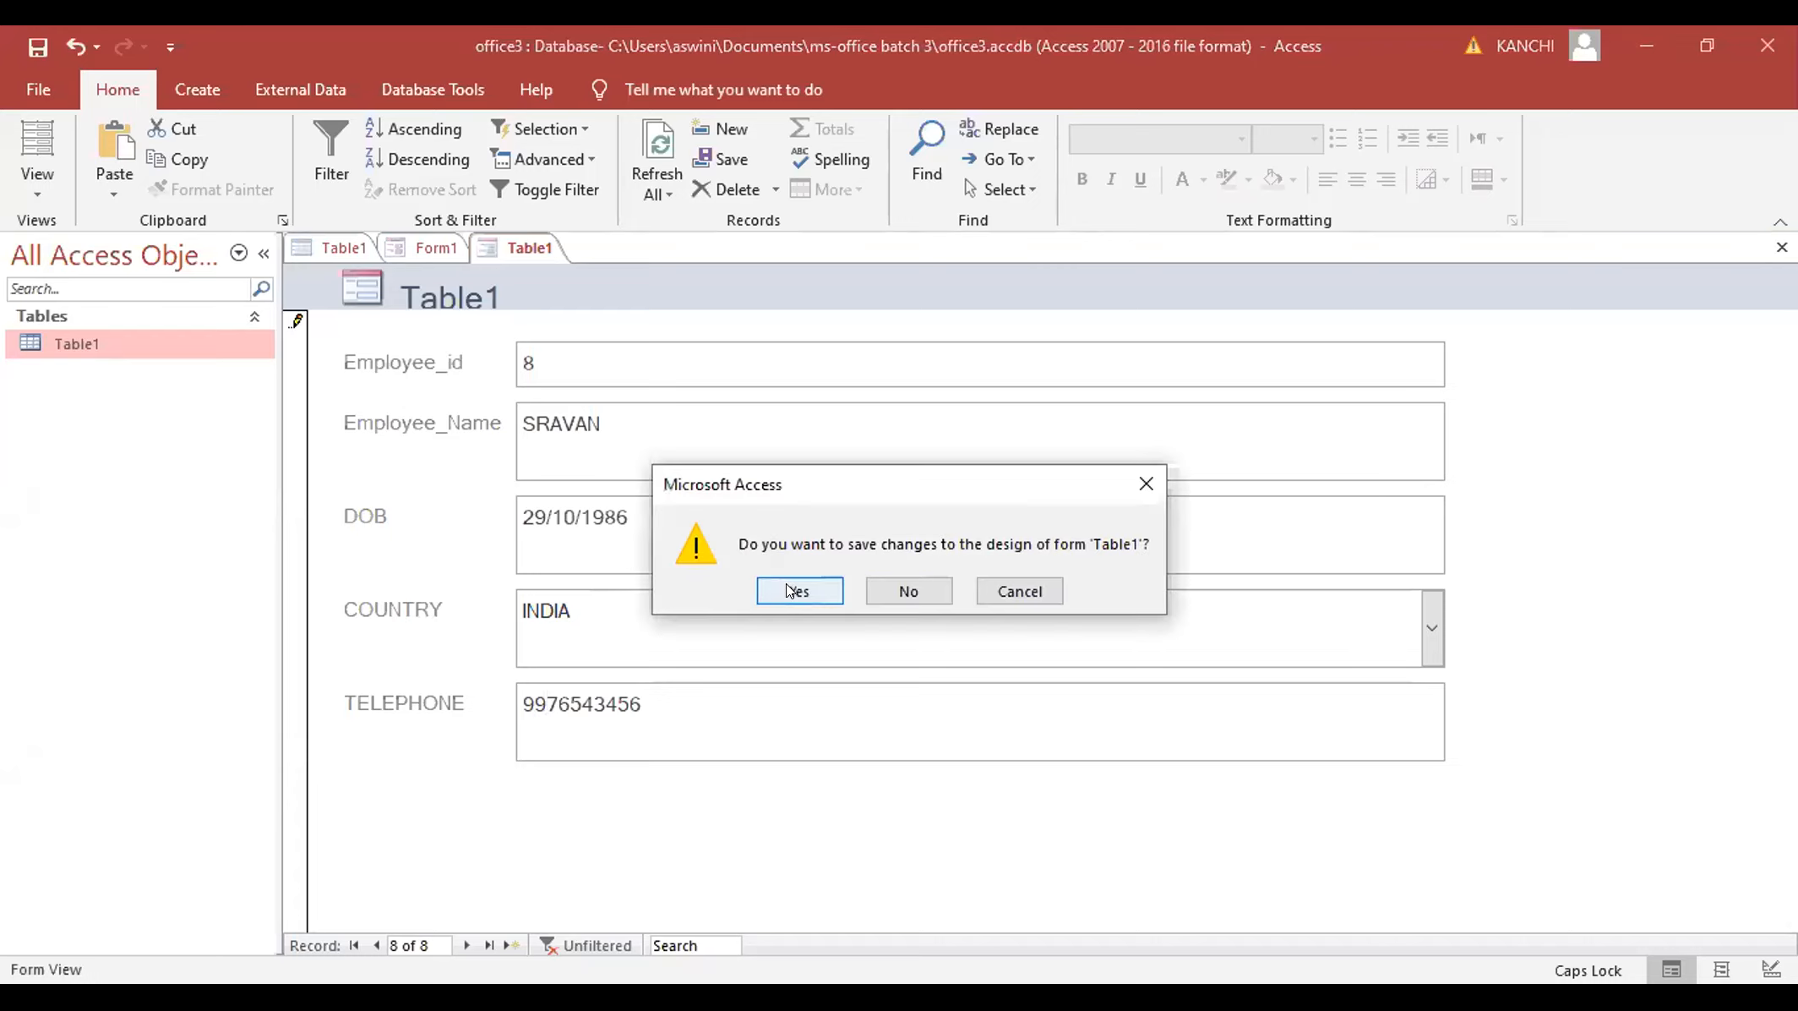
left_click(788, 590)
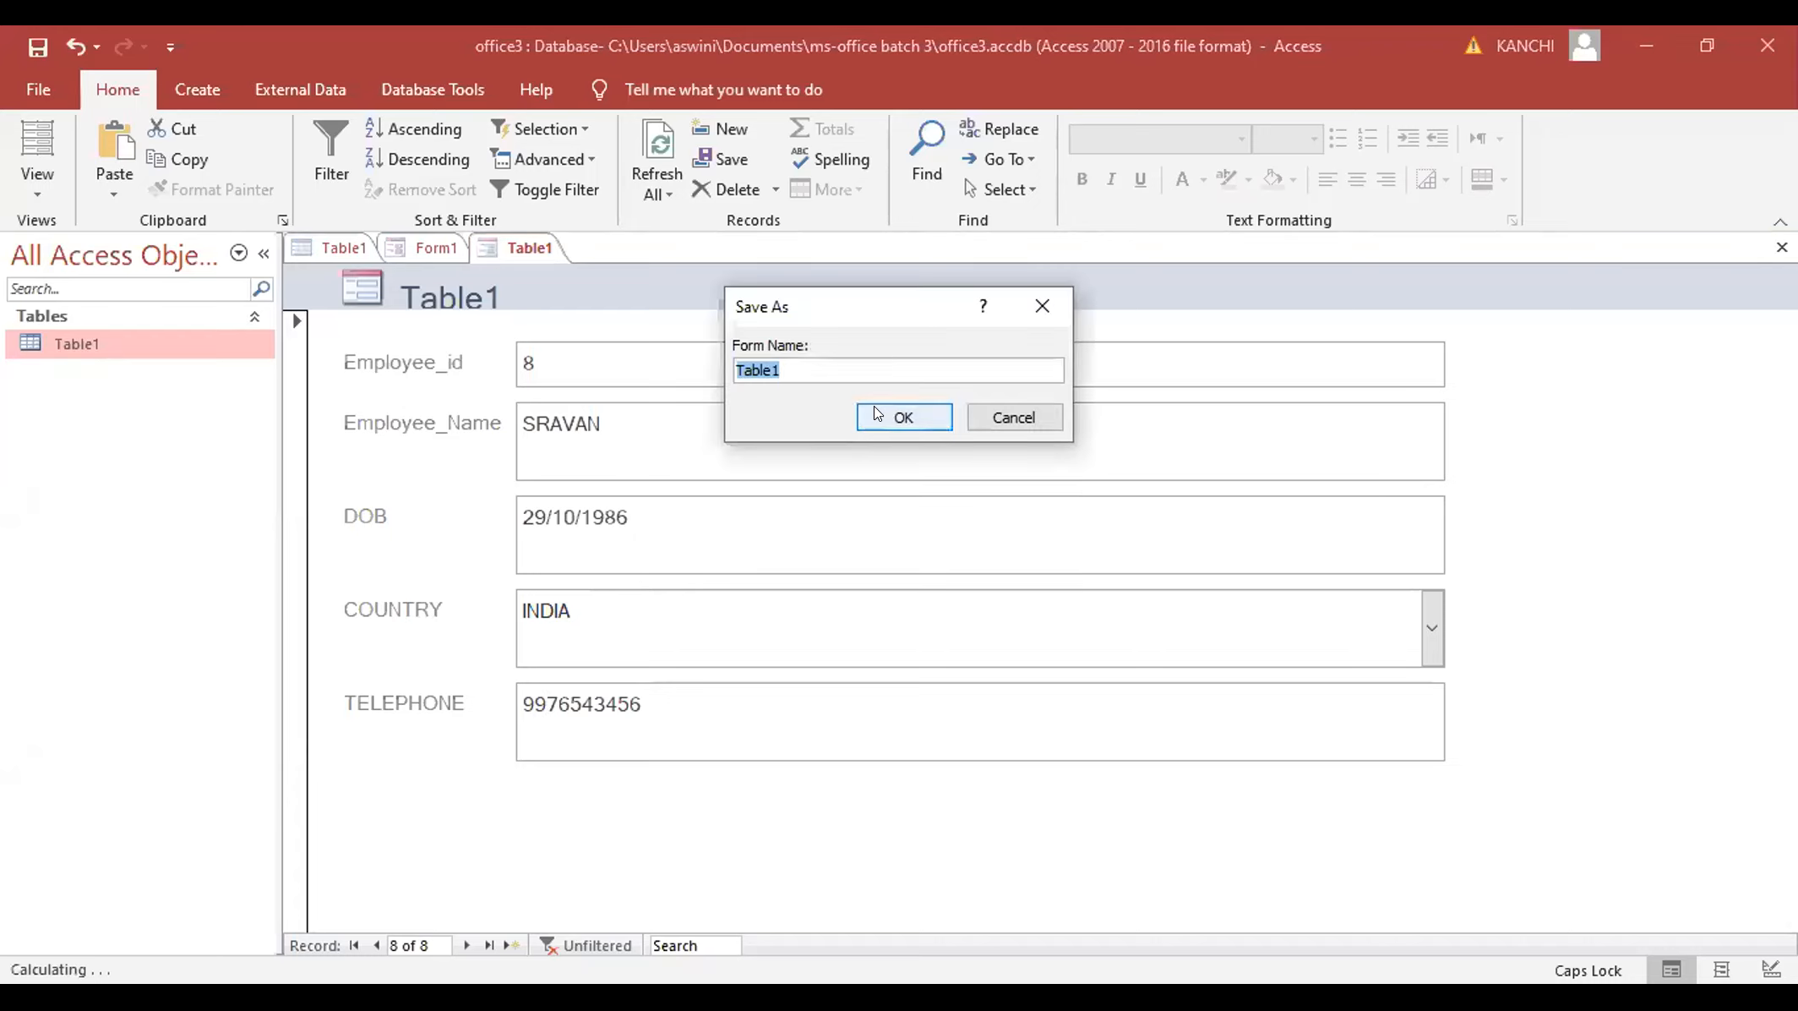
type("F")
key("BackSpace")
type("EMPLOYE")
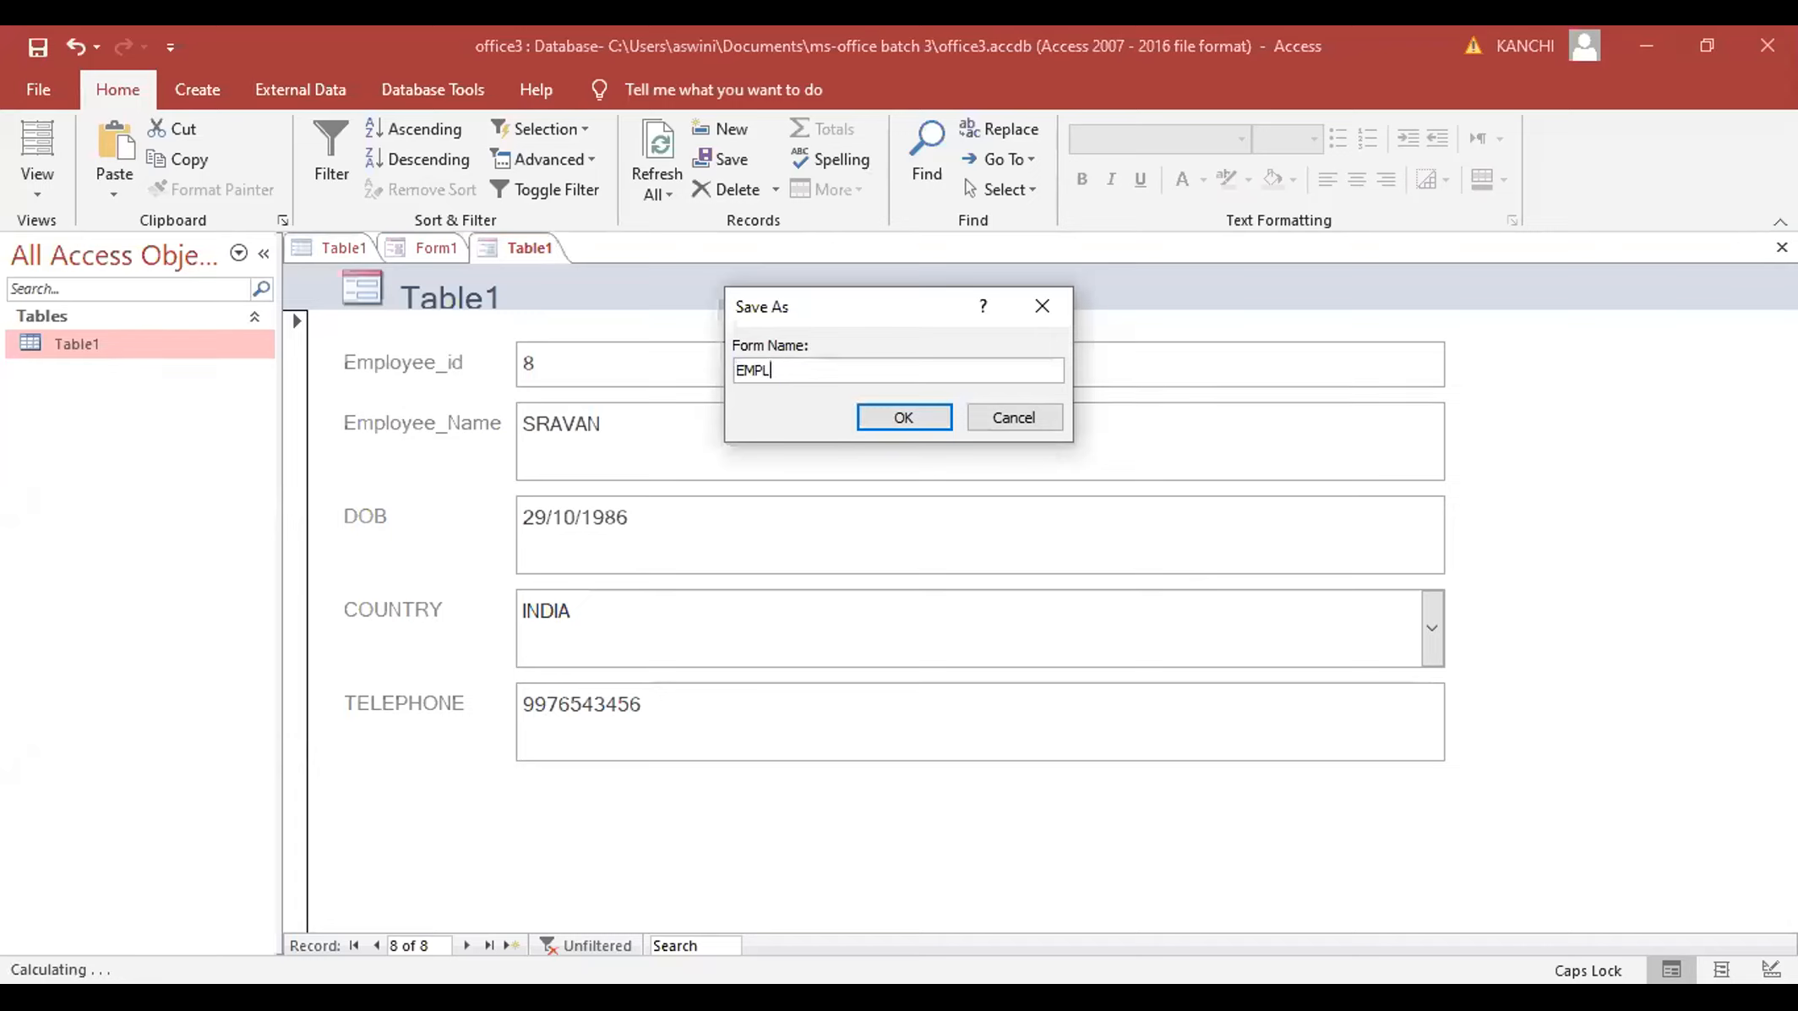
key("BackSpace")
key("BackSpace")
type("YEE_FORM")
- Confirm saving the form as EMPLOYEE_FORM and return to the Table1 datasheet
left_click(901, 414)
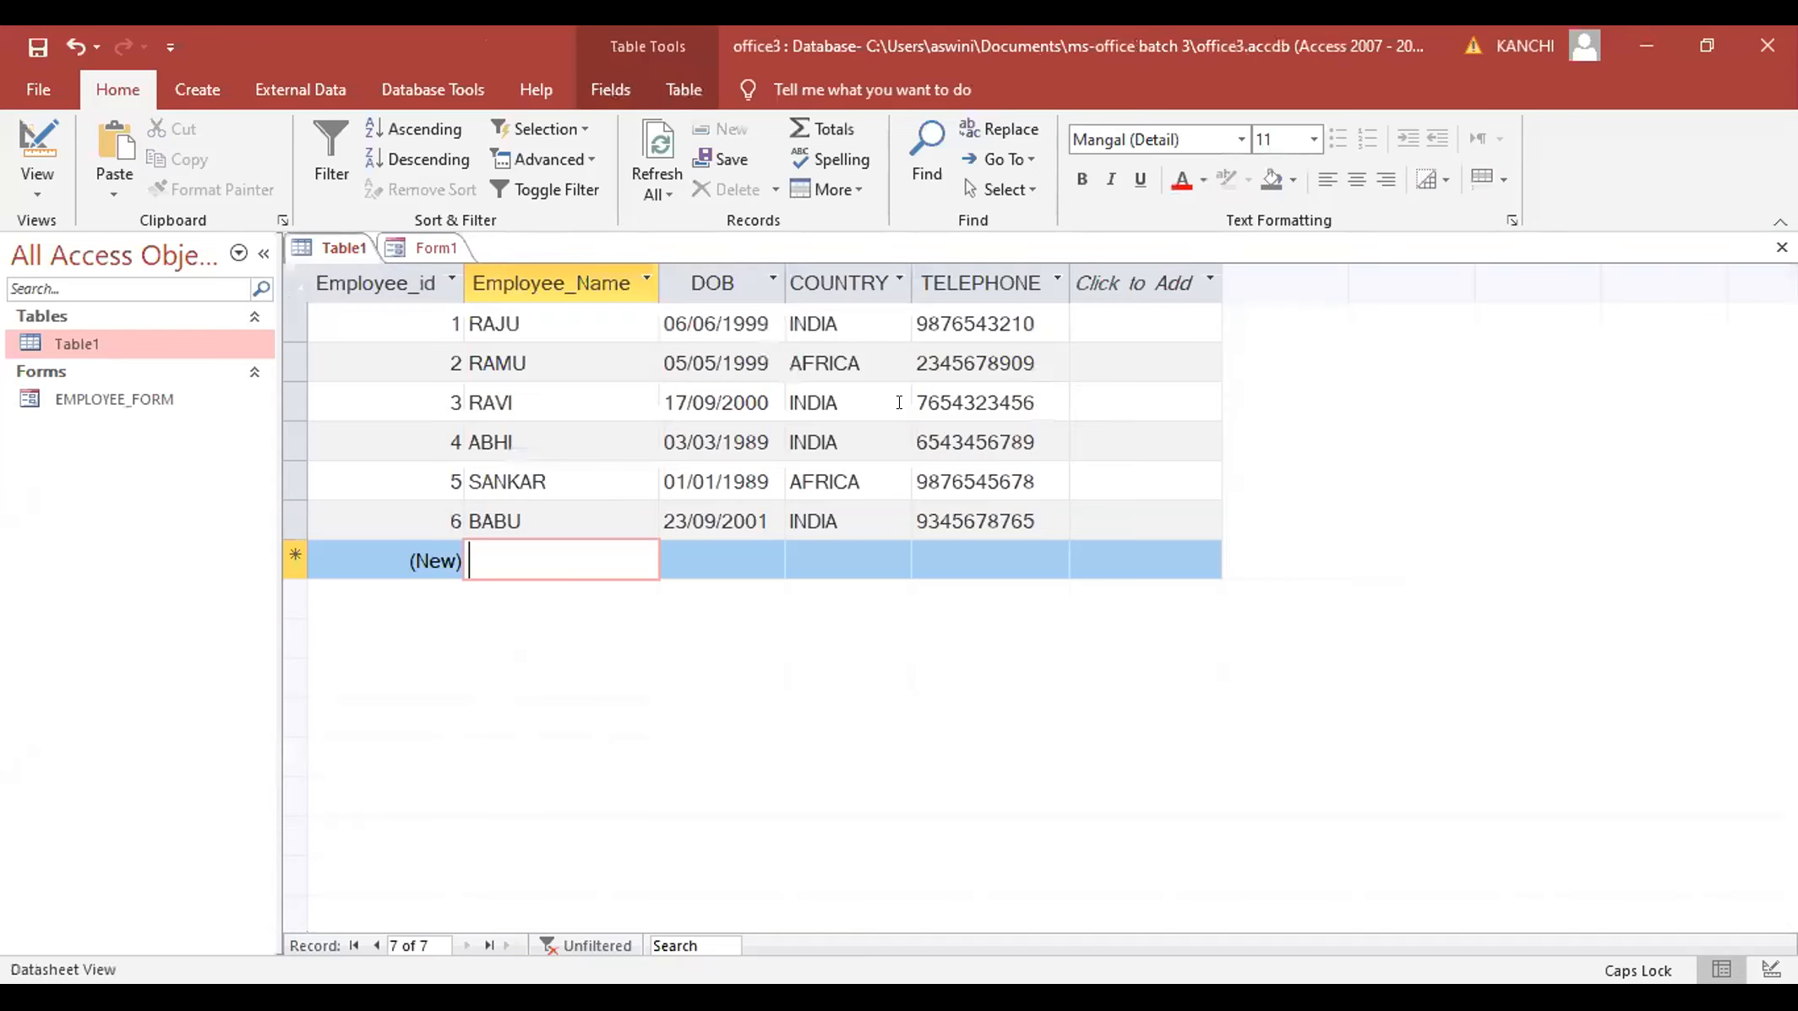
left_click(93, 399)
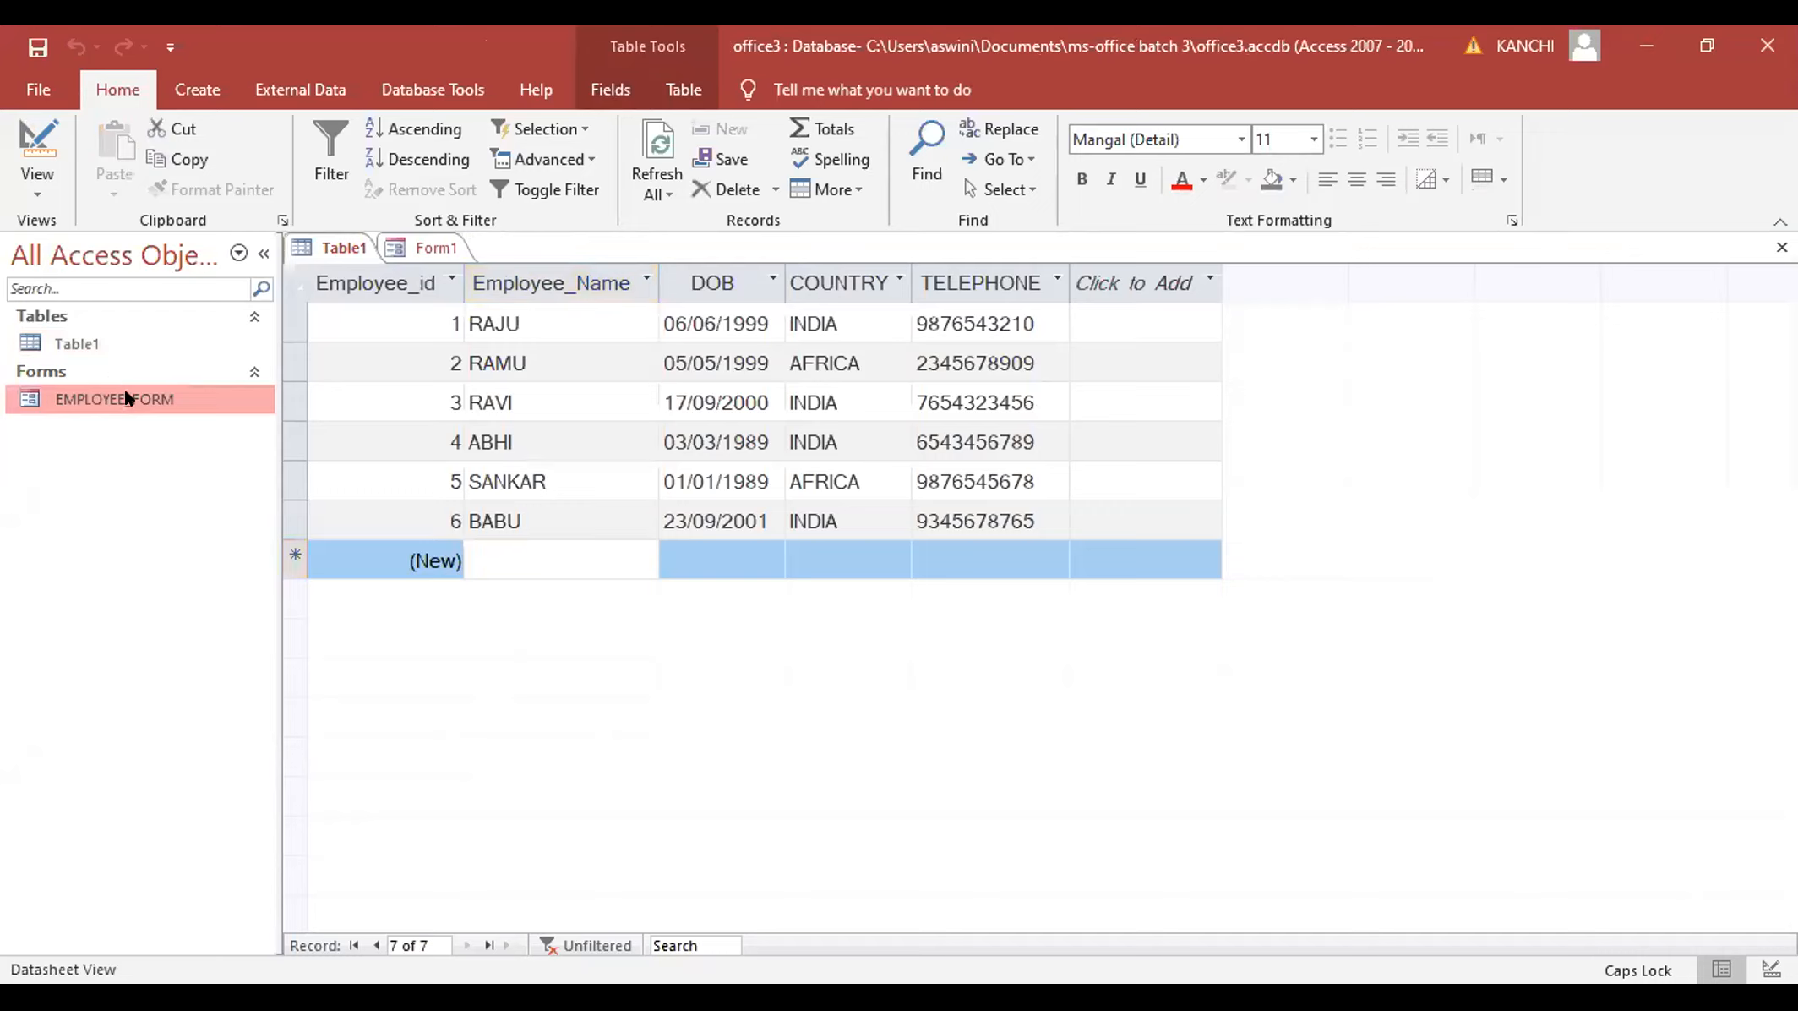
left_click(525, 665)
left_click(74, 340)
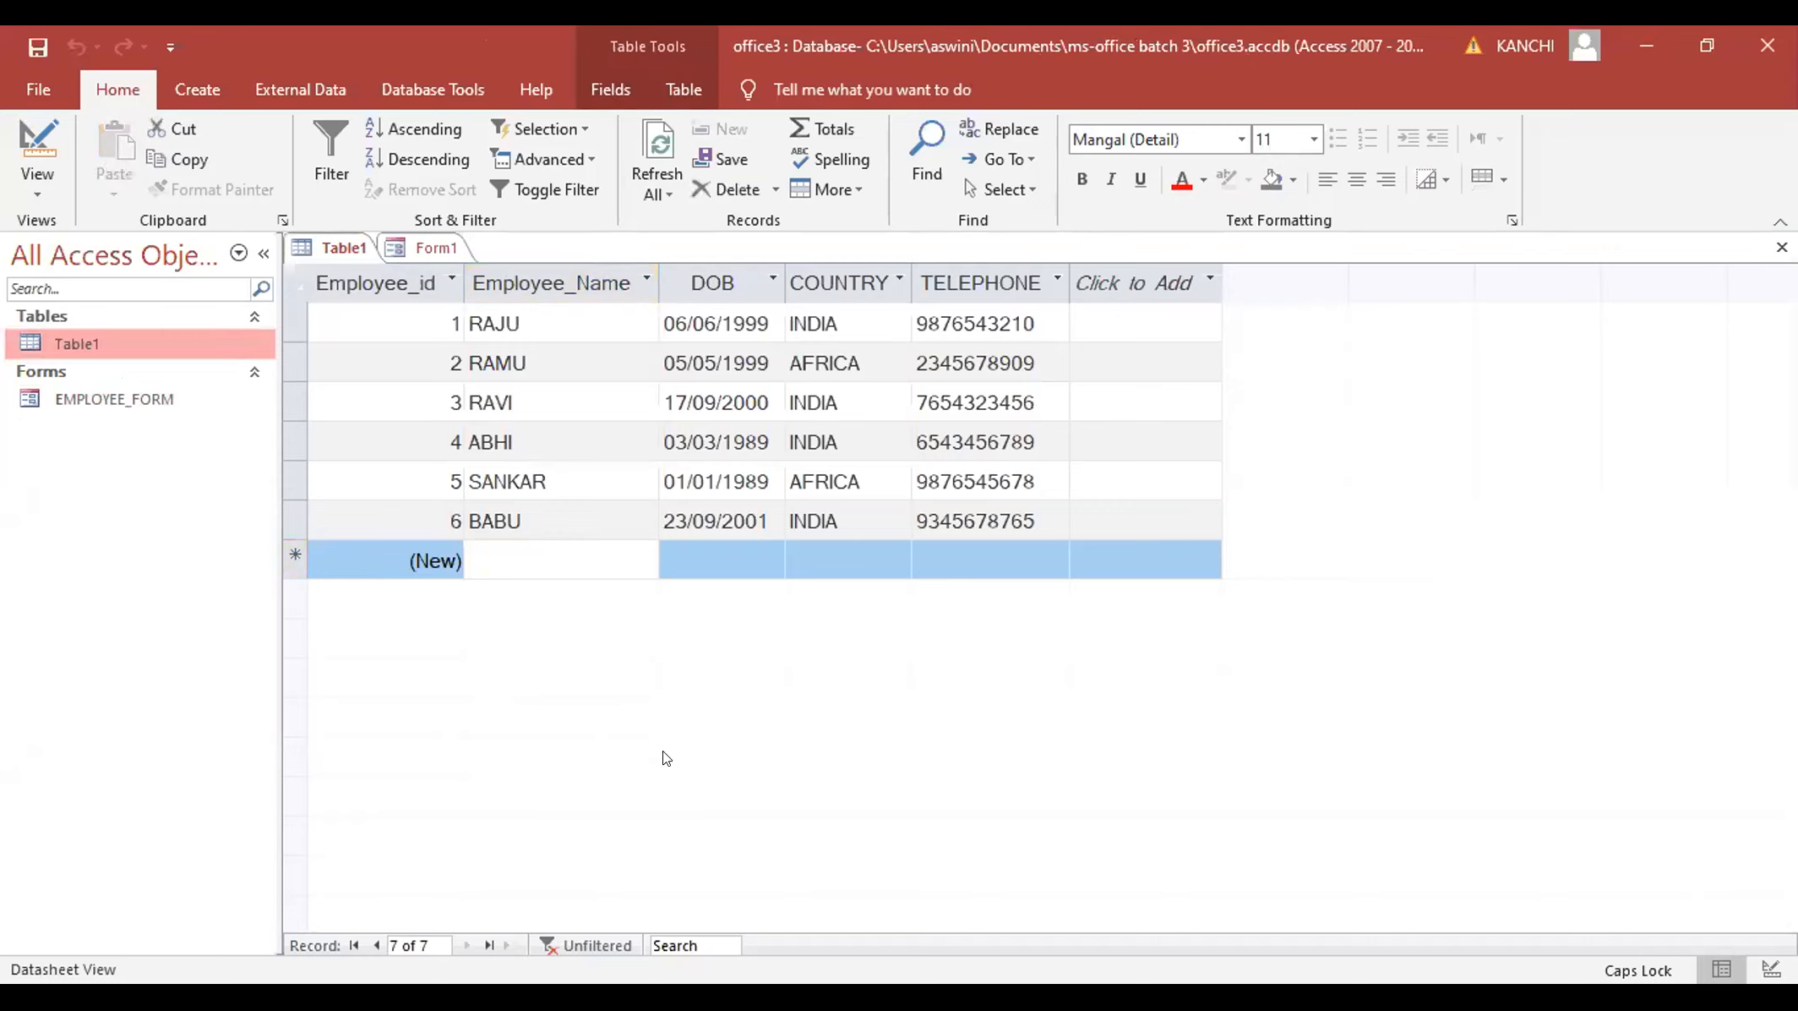
left_click(665, 758)
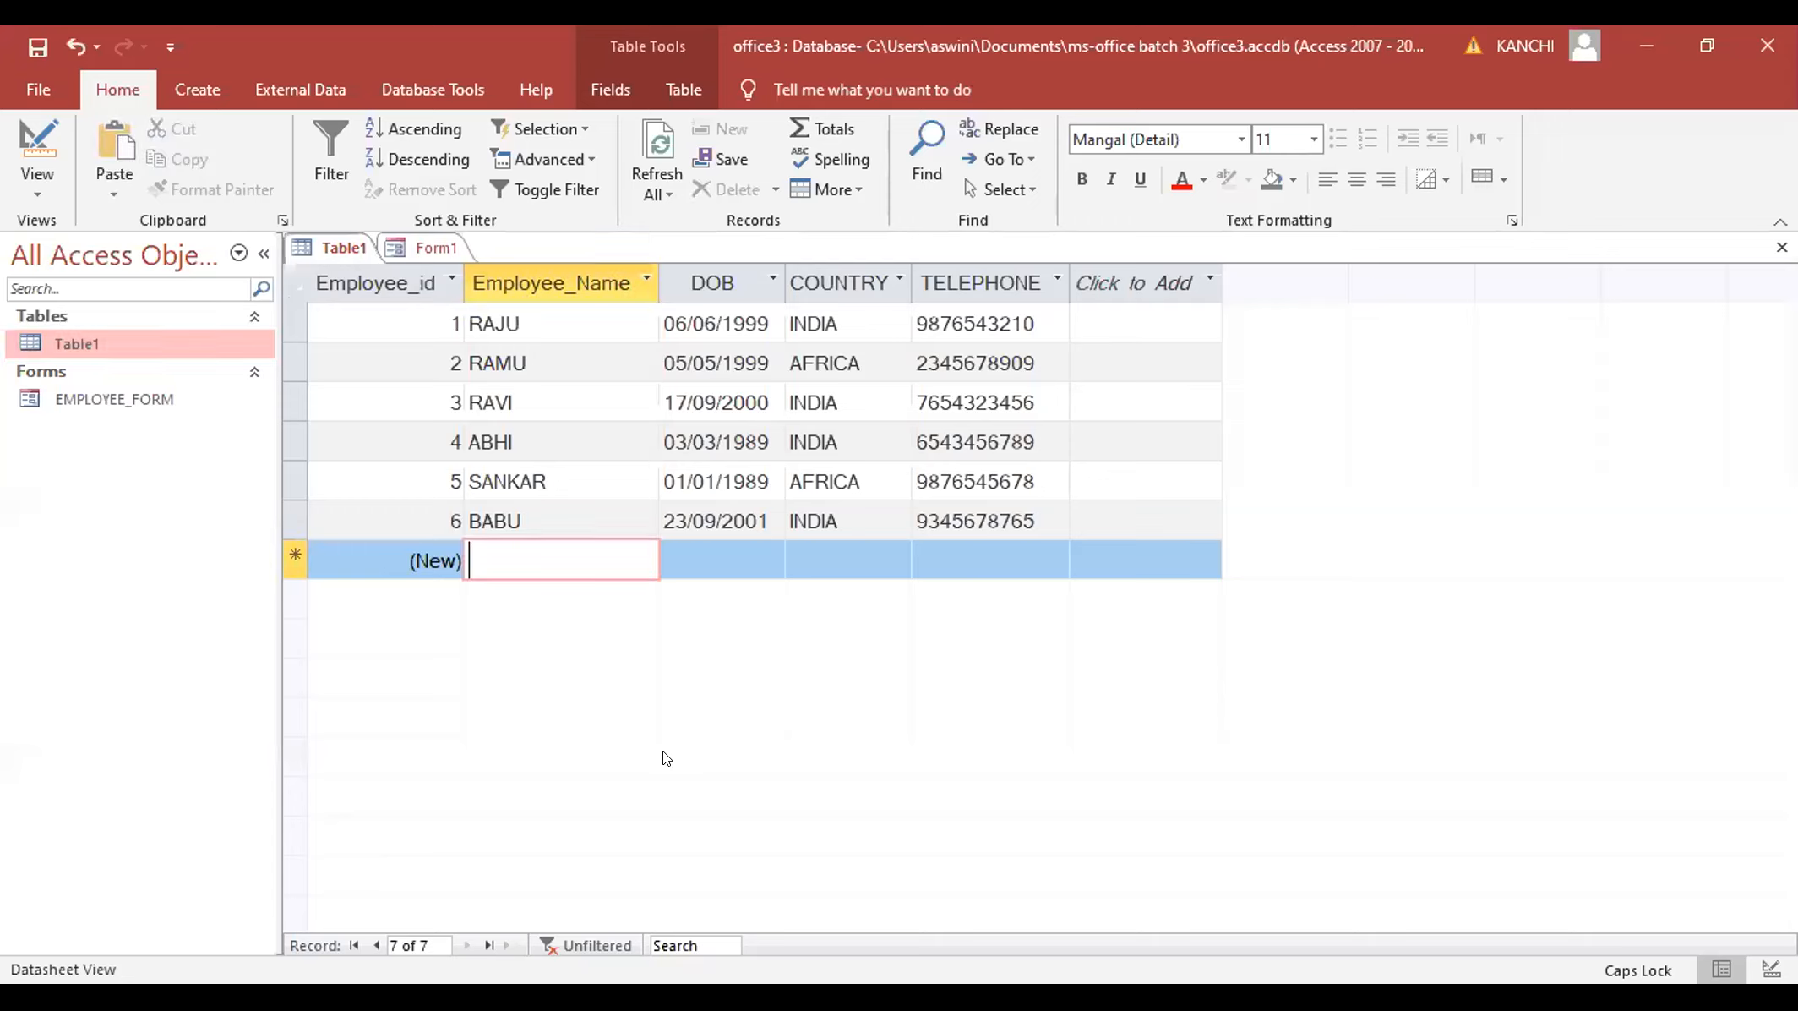
- Refresh Table1 with F5 so employees 7 and 8 appear, then open EMPLOYEE_FORM
left_click(433, 248)
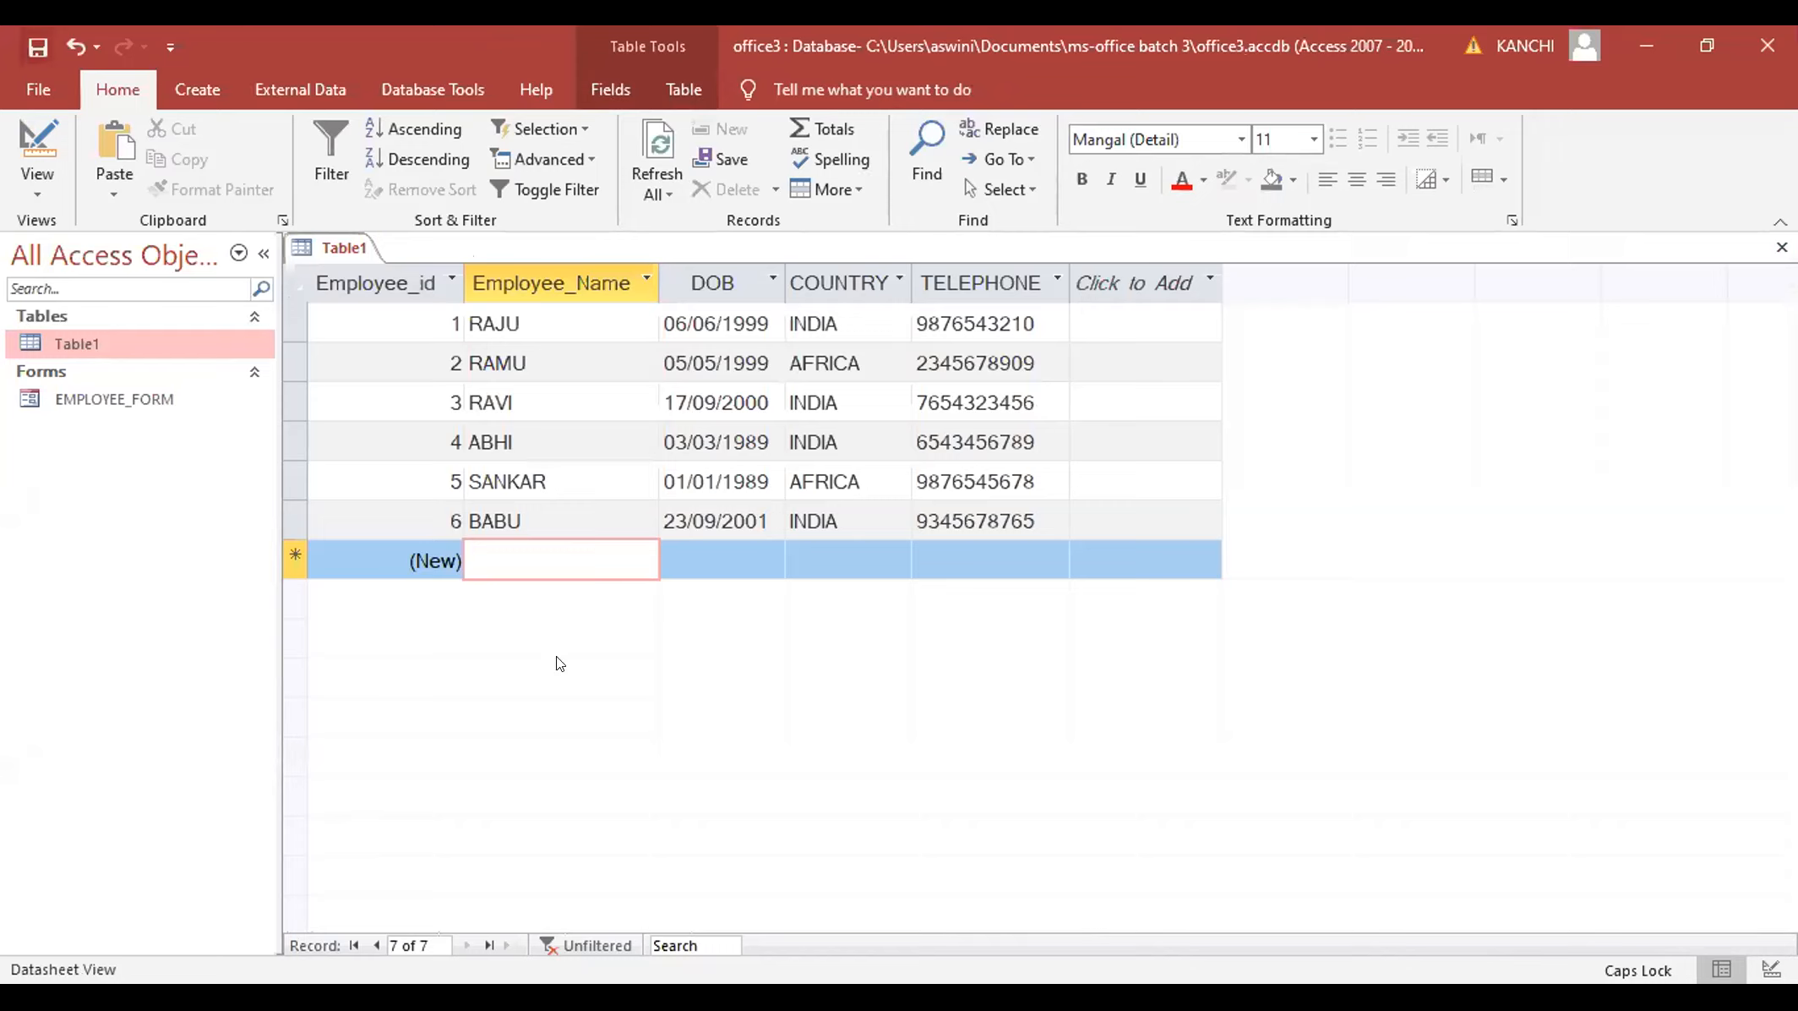
key("F5")
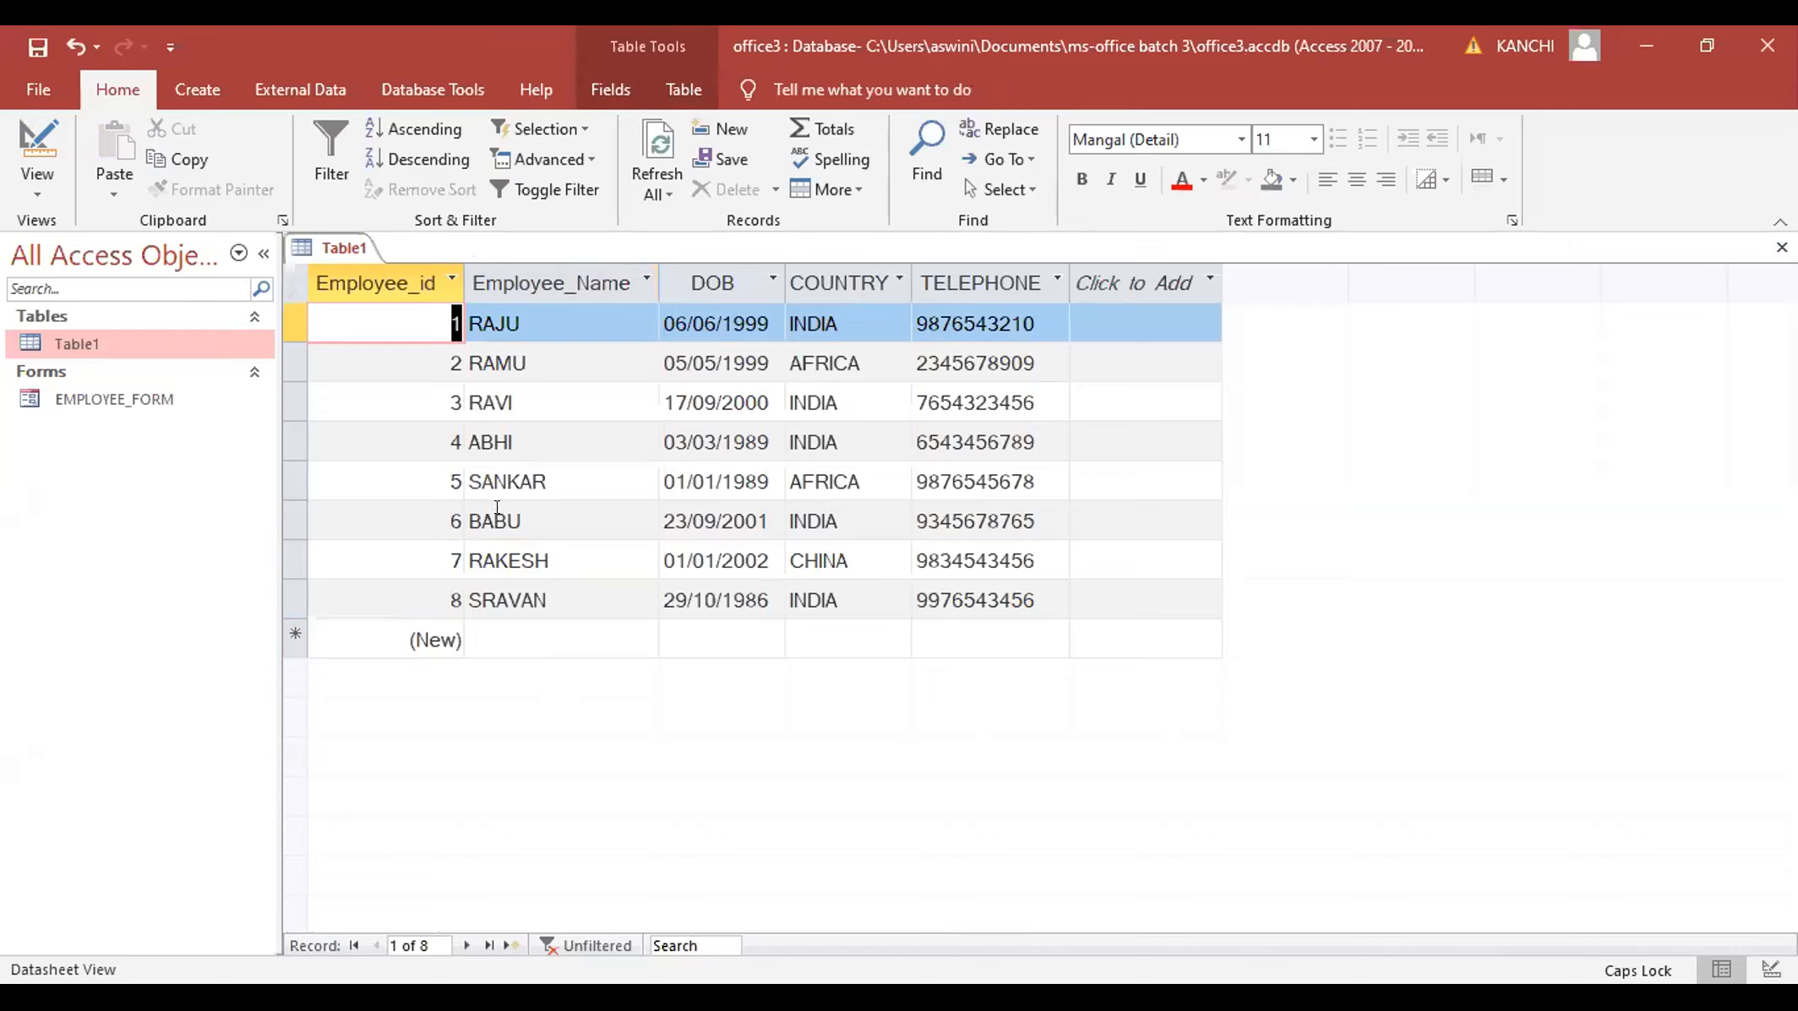
left_click(127, 399)
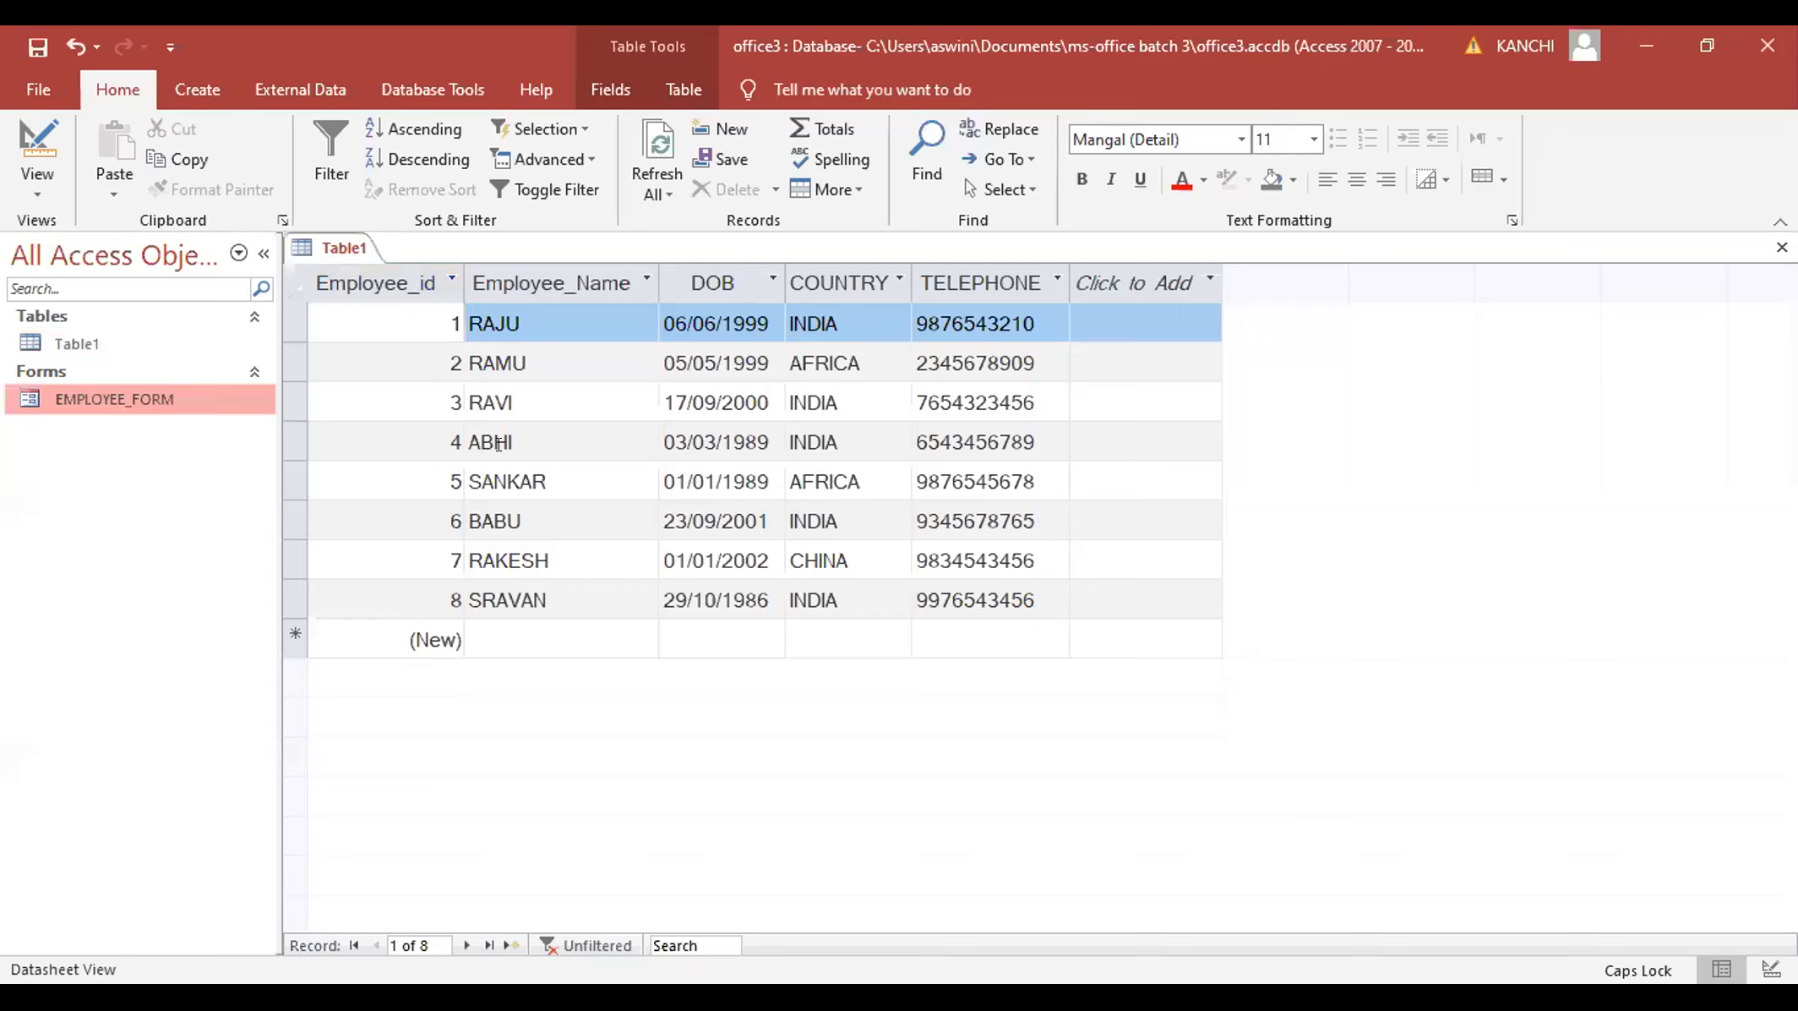
key("Return")
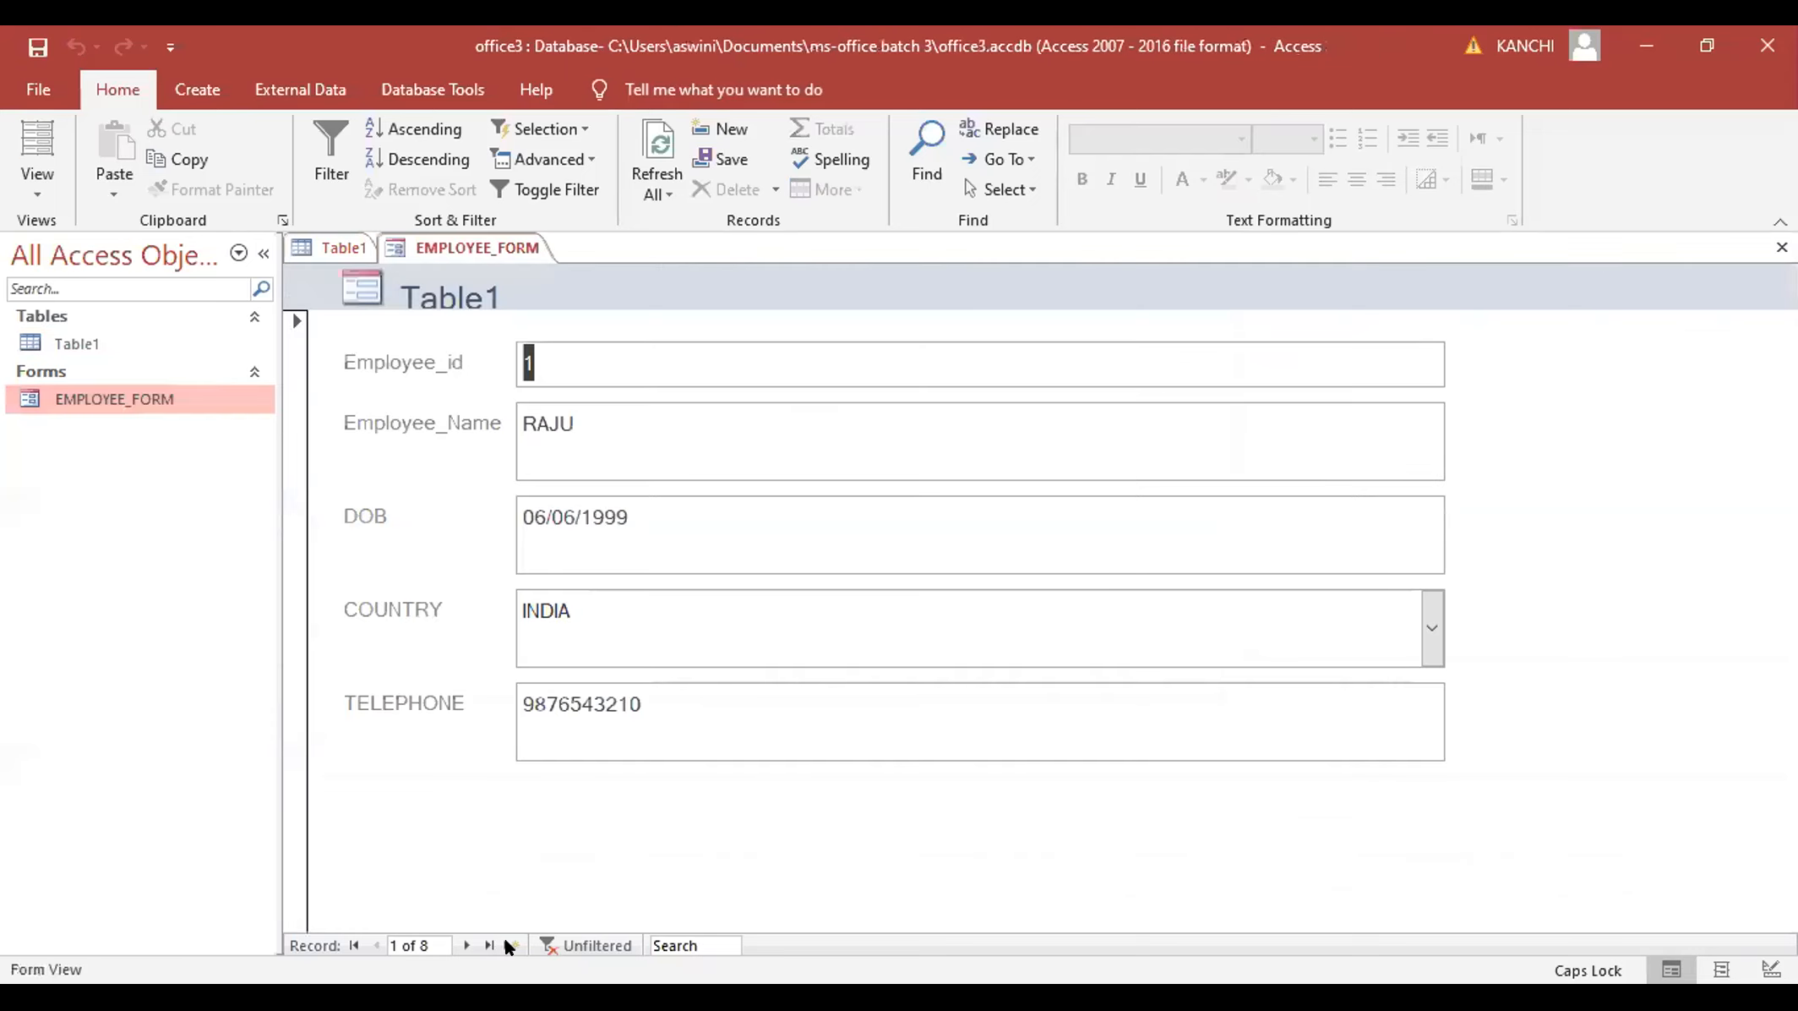
left_click(508, 943)
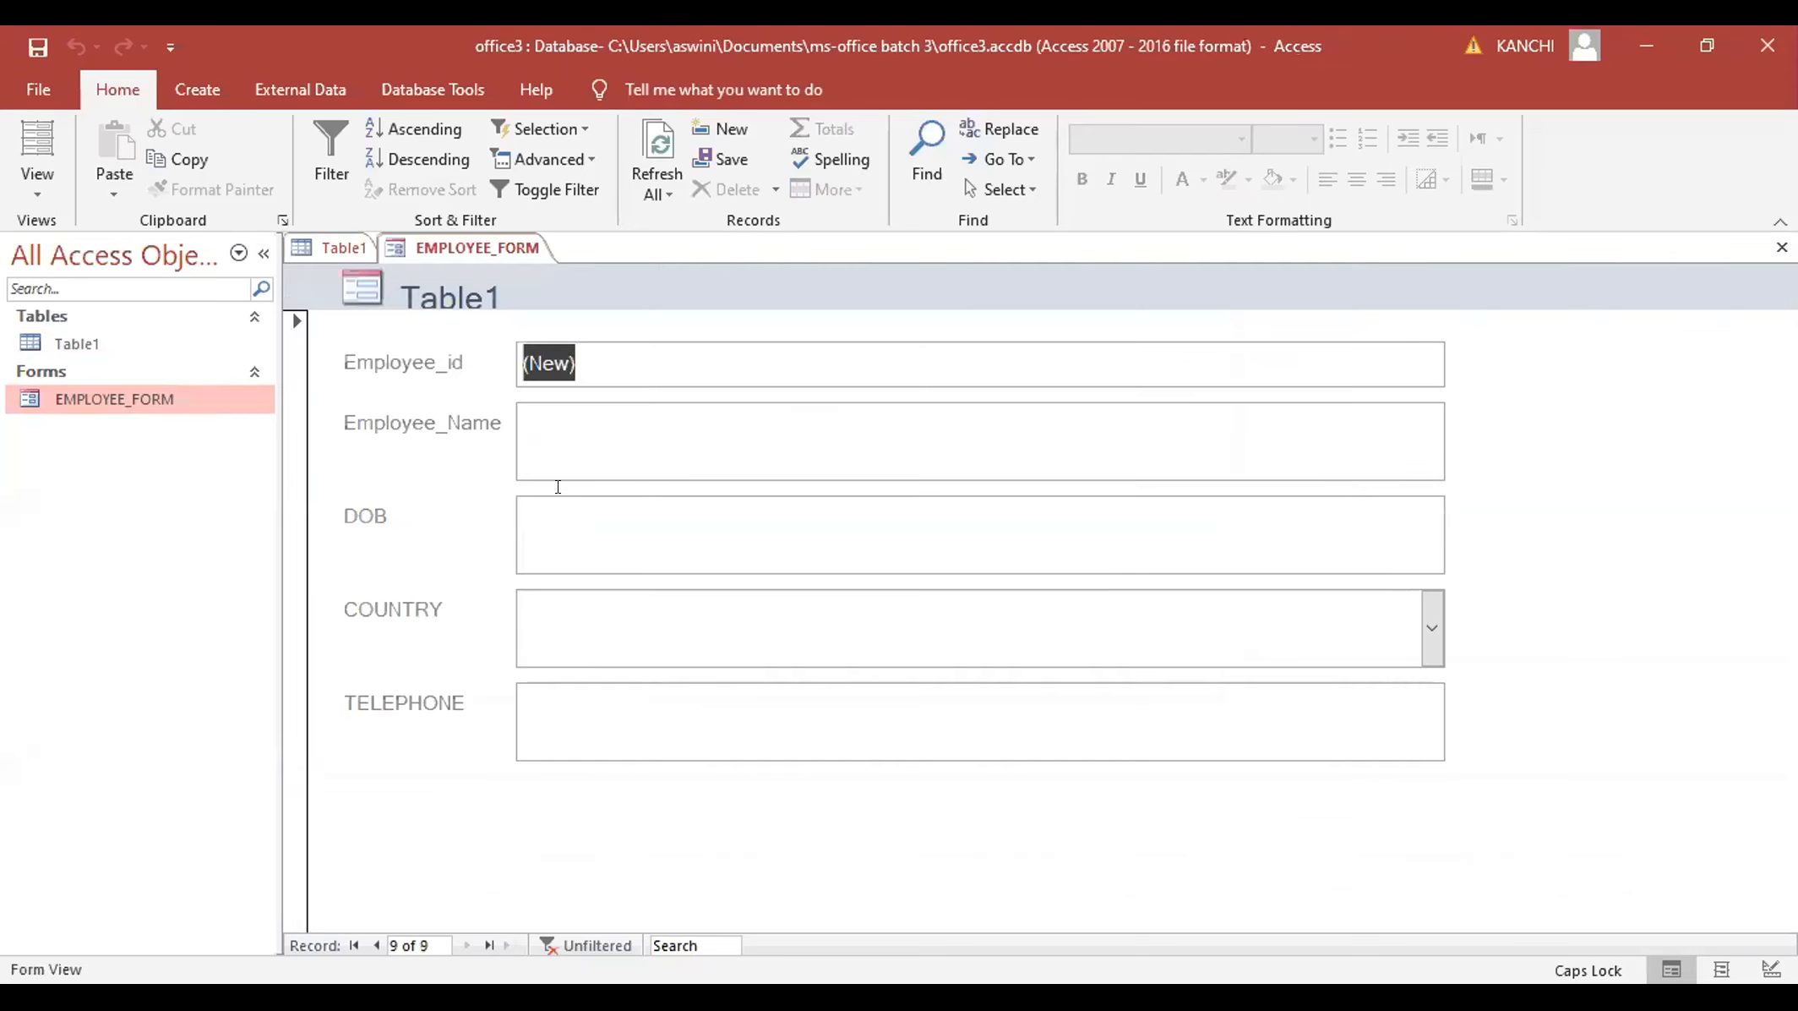
left_click(556, 414)
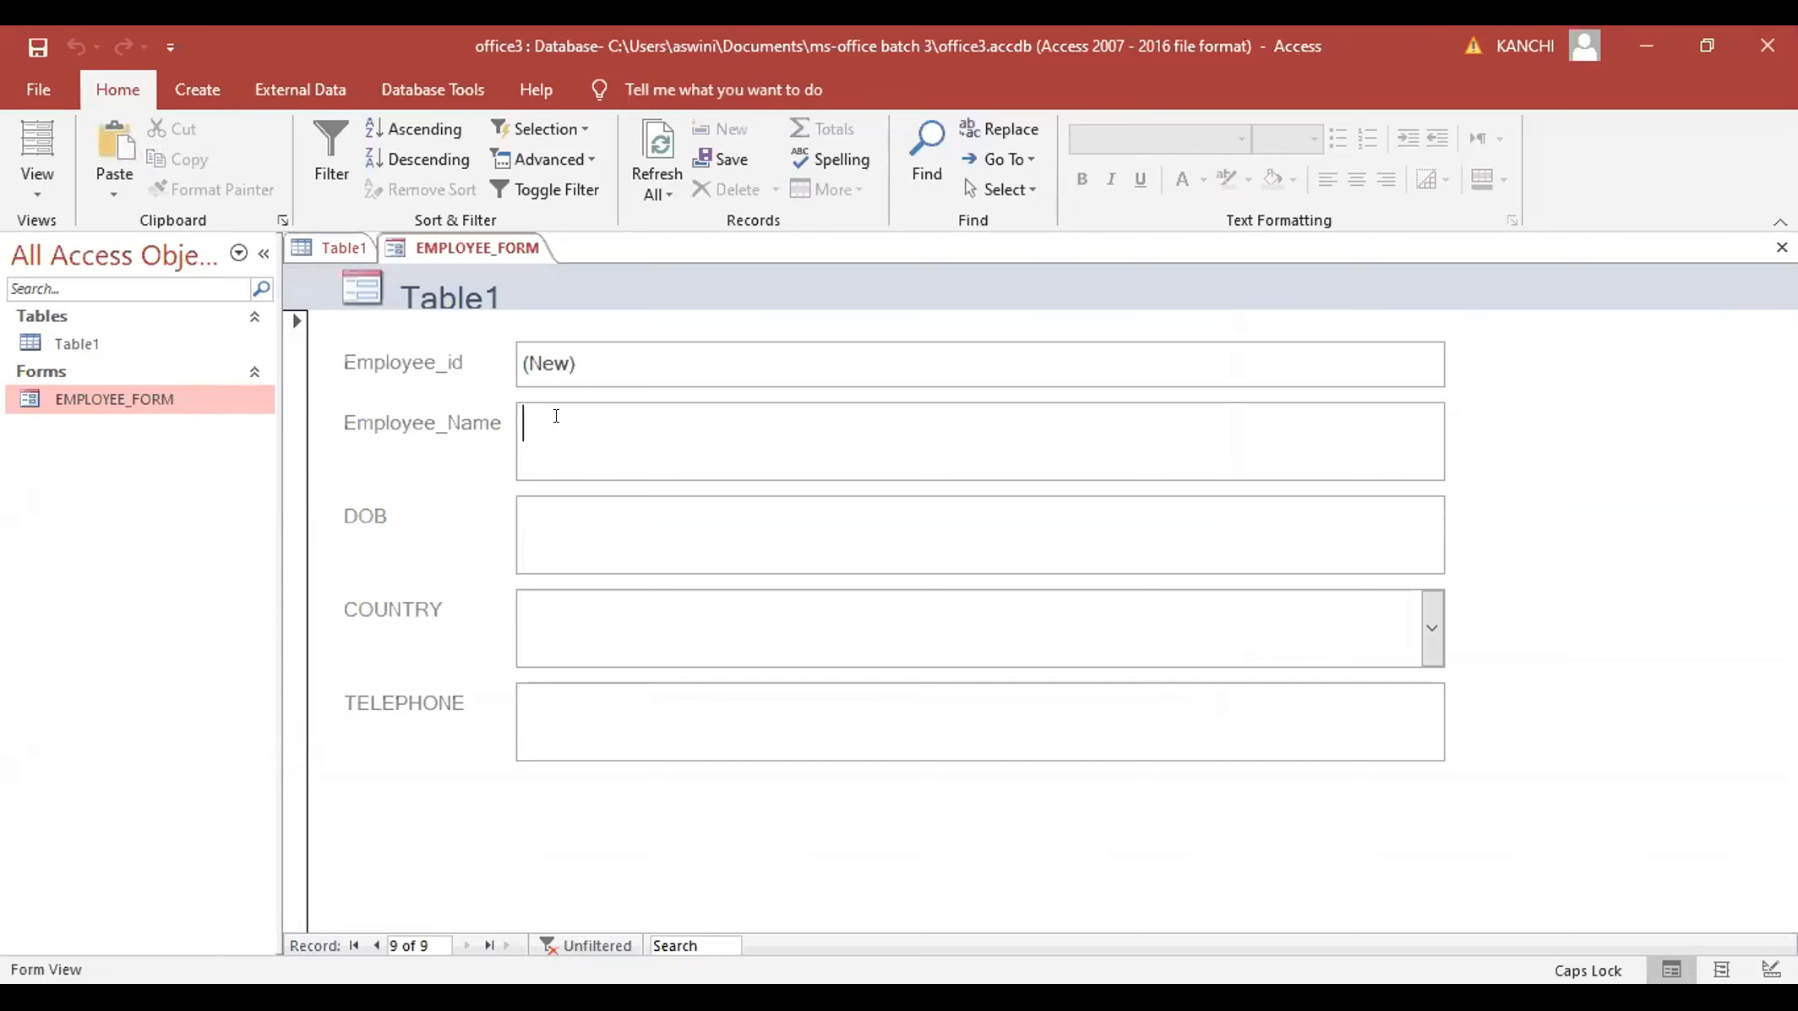
type("BABU  RAO")
key("Tab")
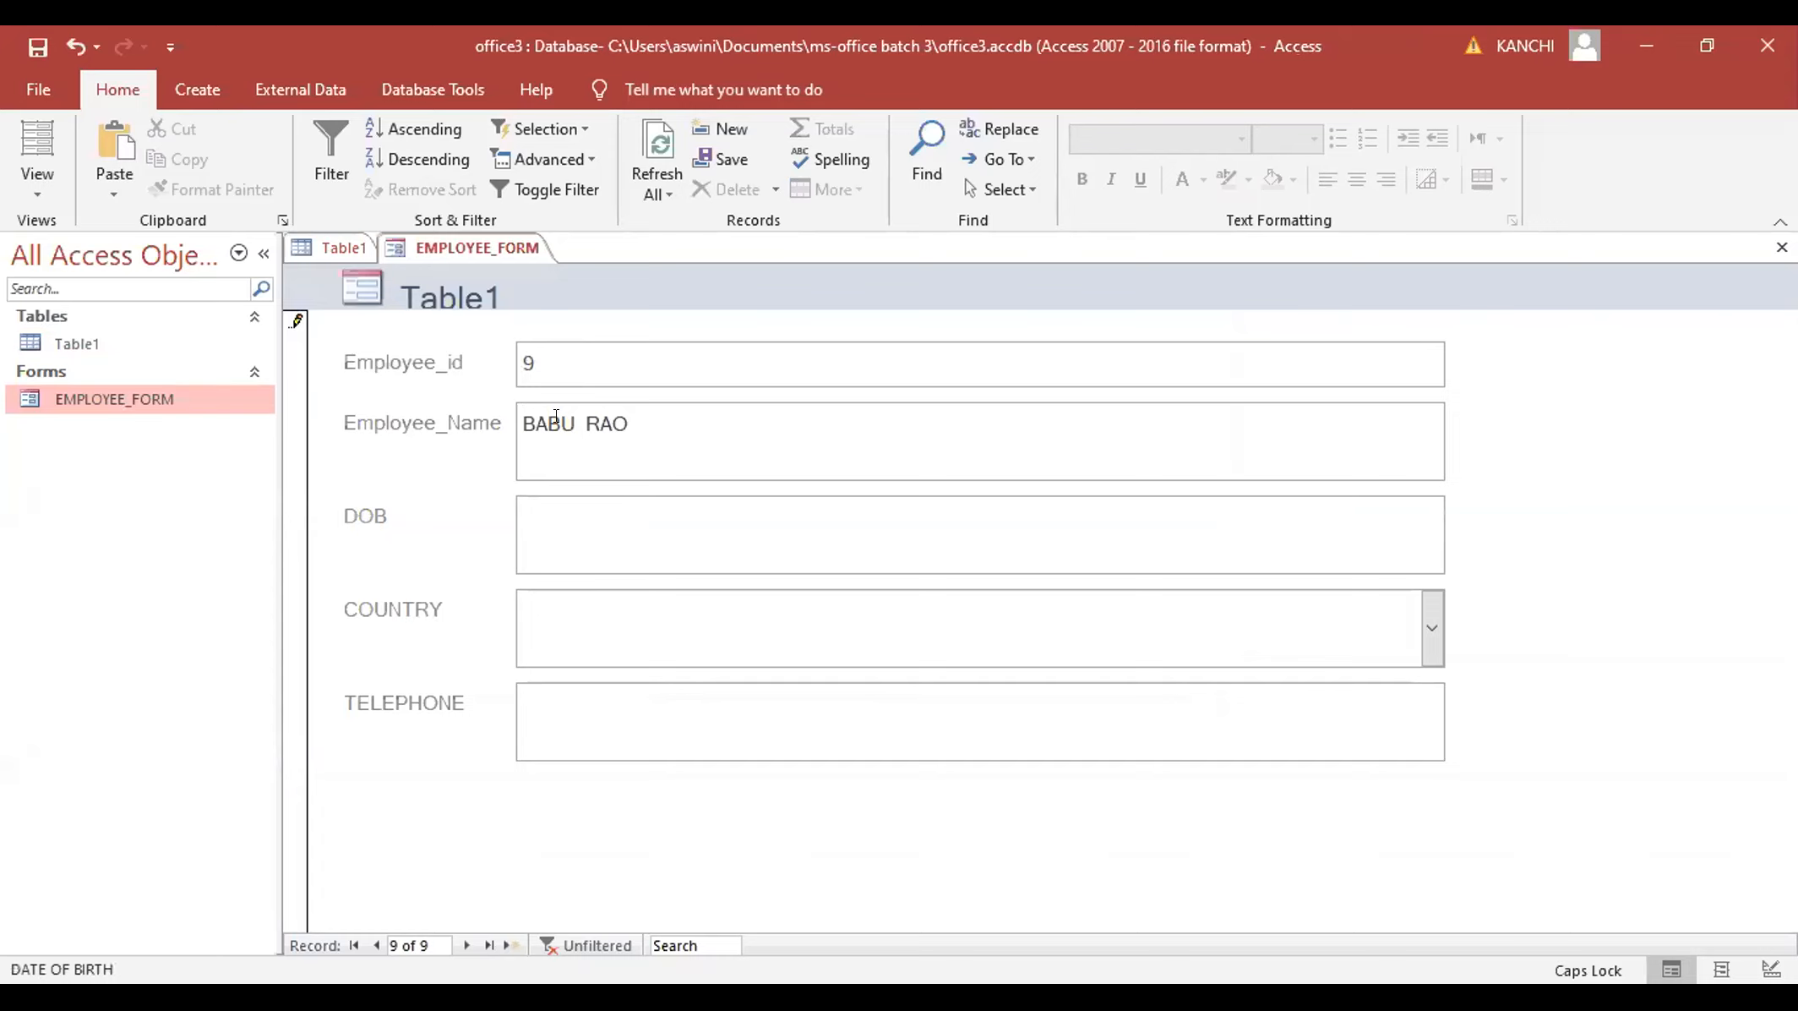
left_click(537, 520)
left_click(520, 521)
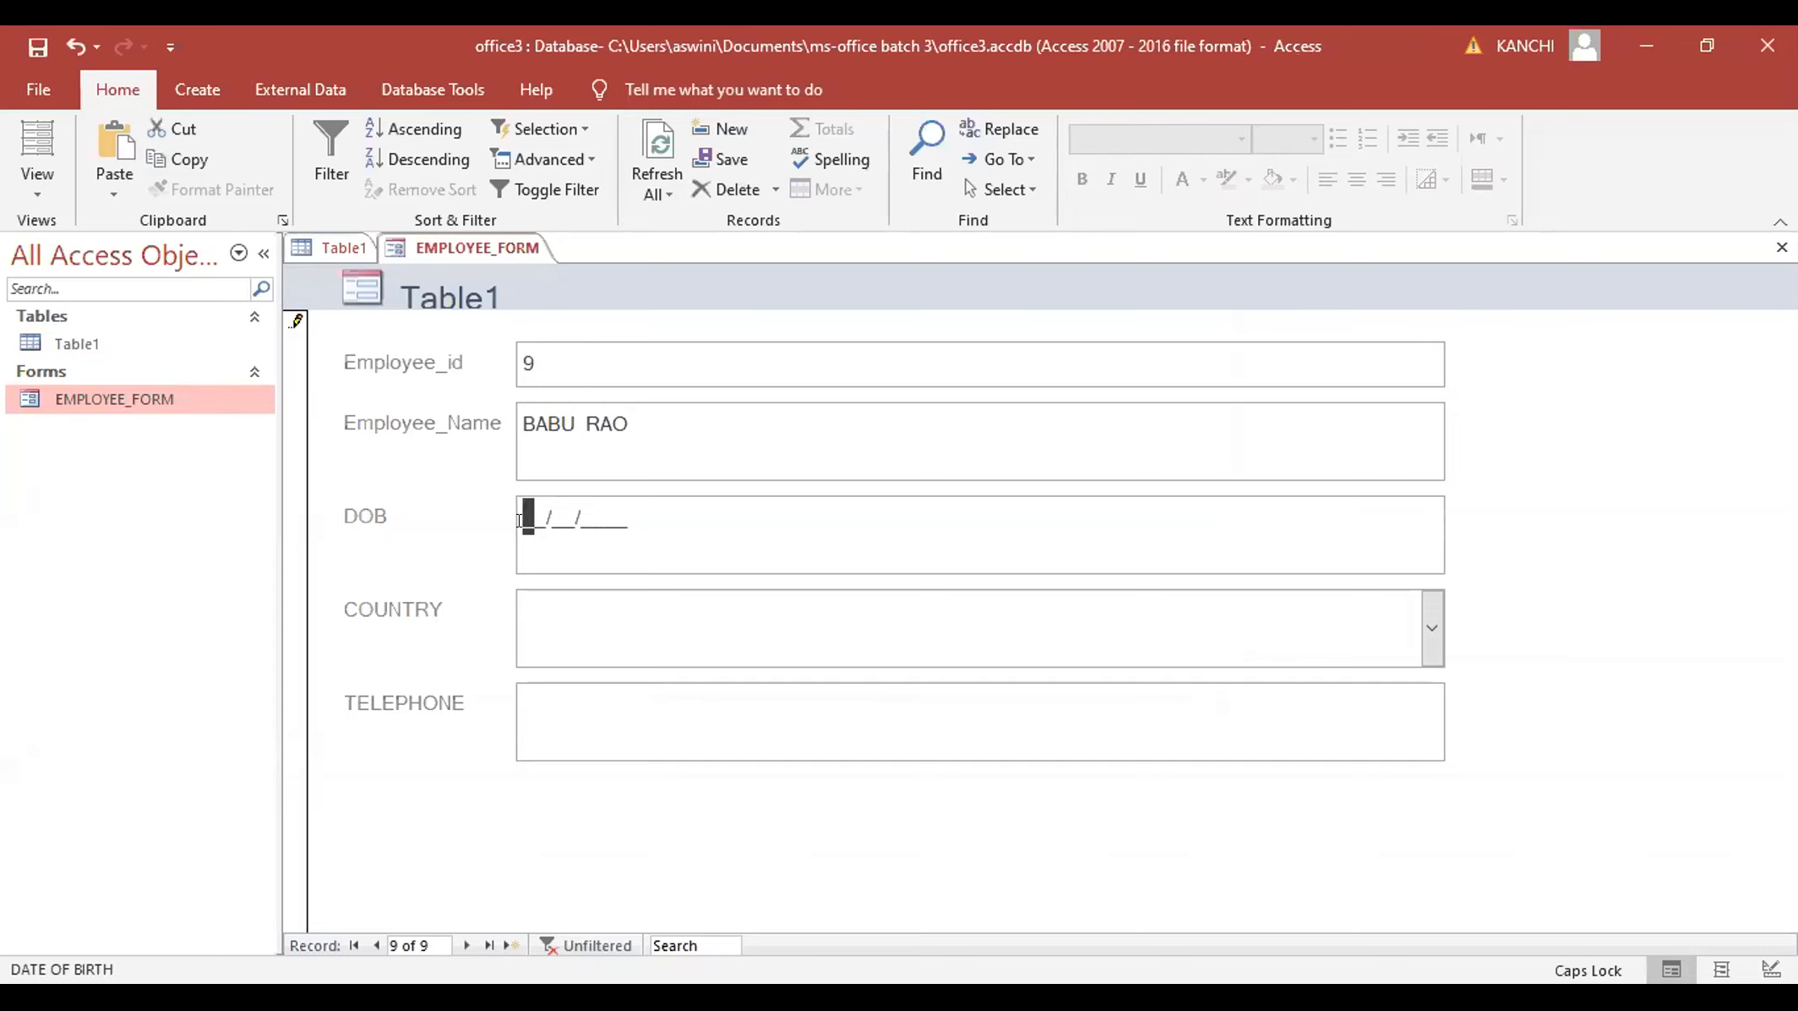
type("19121967")
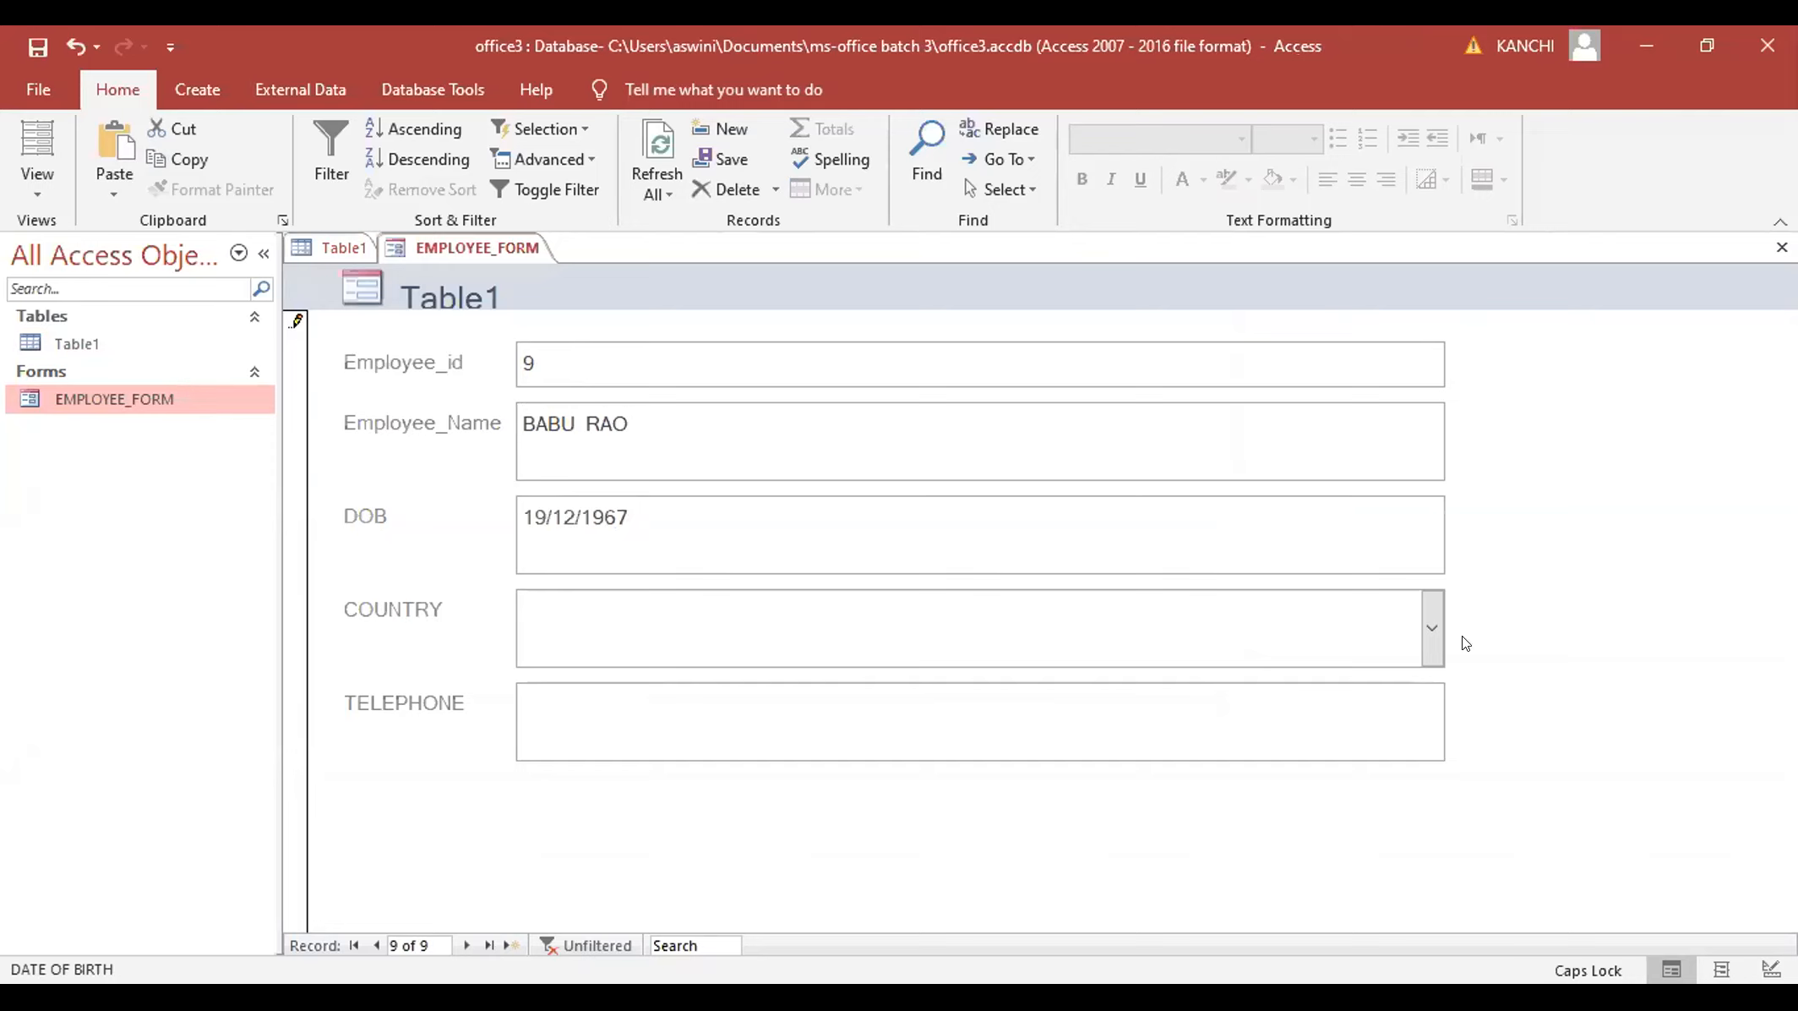
- Set COUNTRY to INDIA, enter the telephone number, and save the record
left_click(1432, 634)
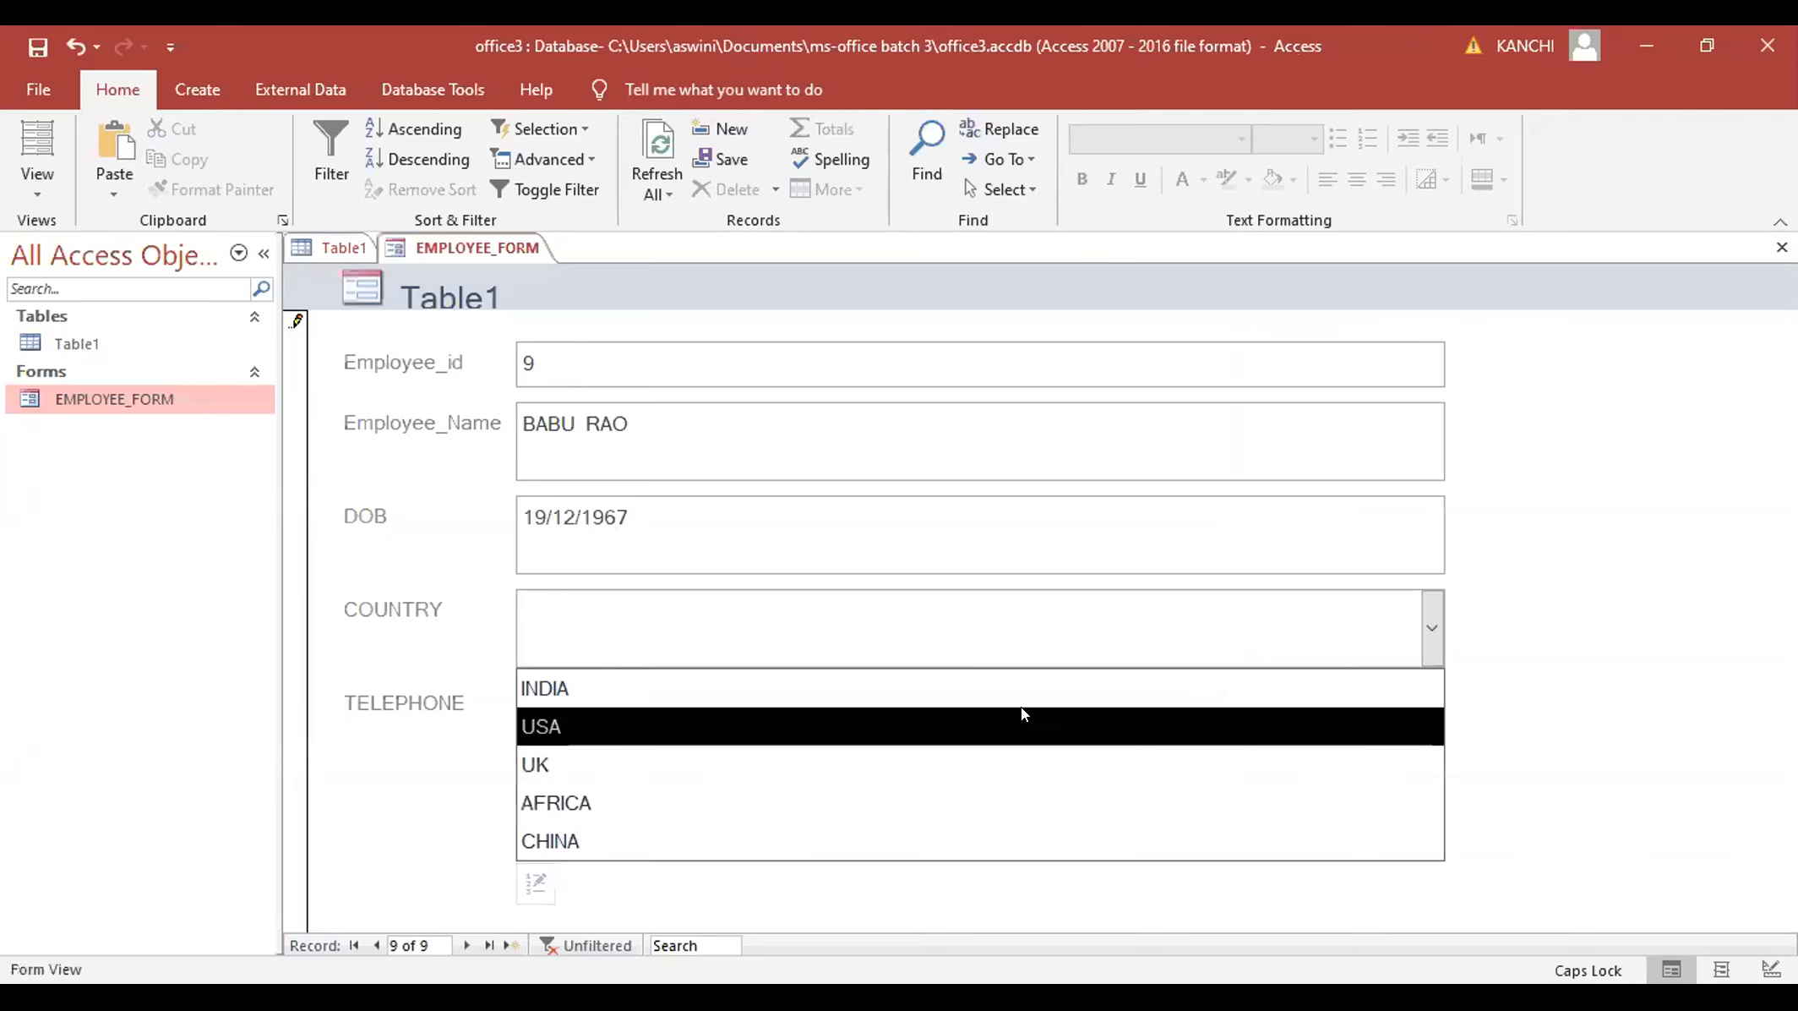
left_click(1016, 691)
left_click(810, 698)
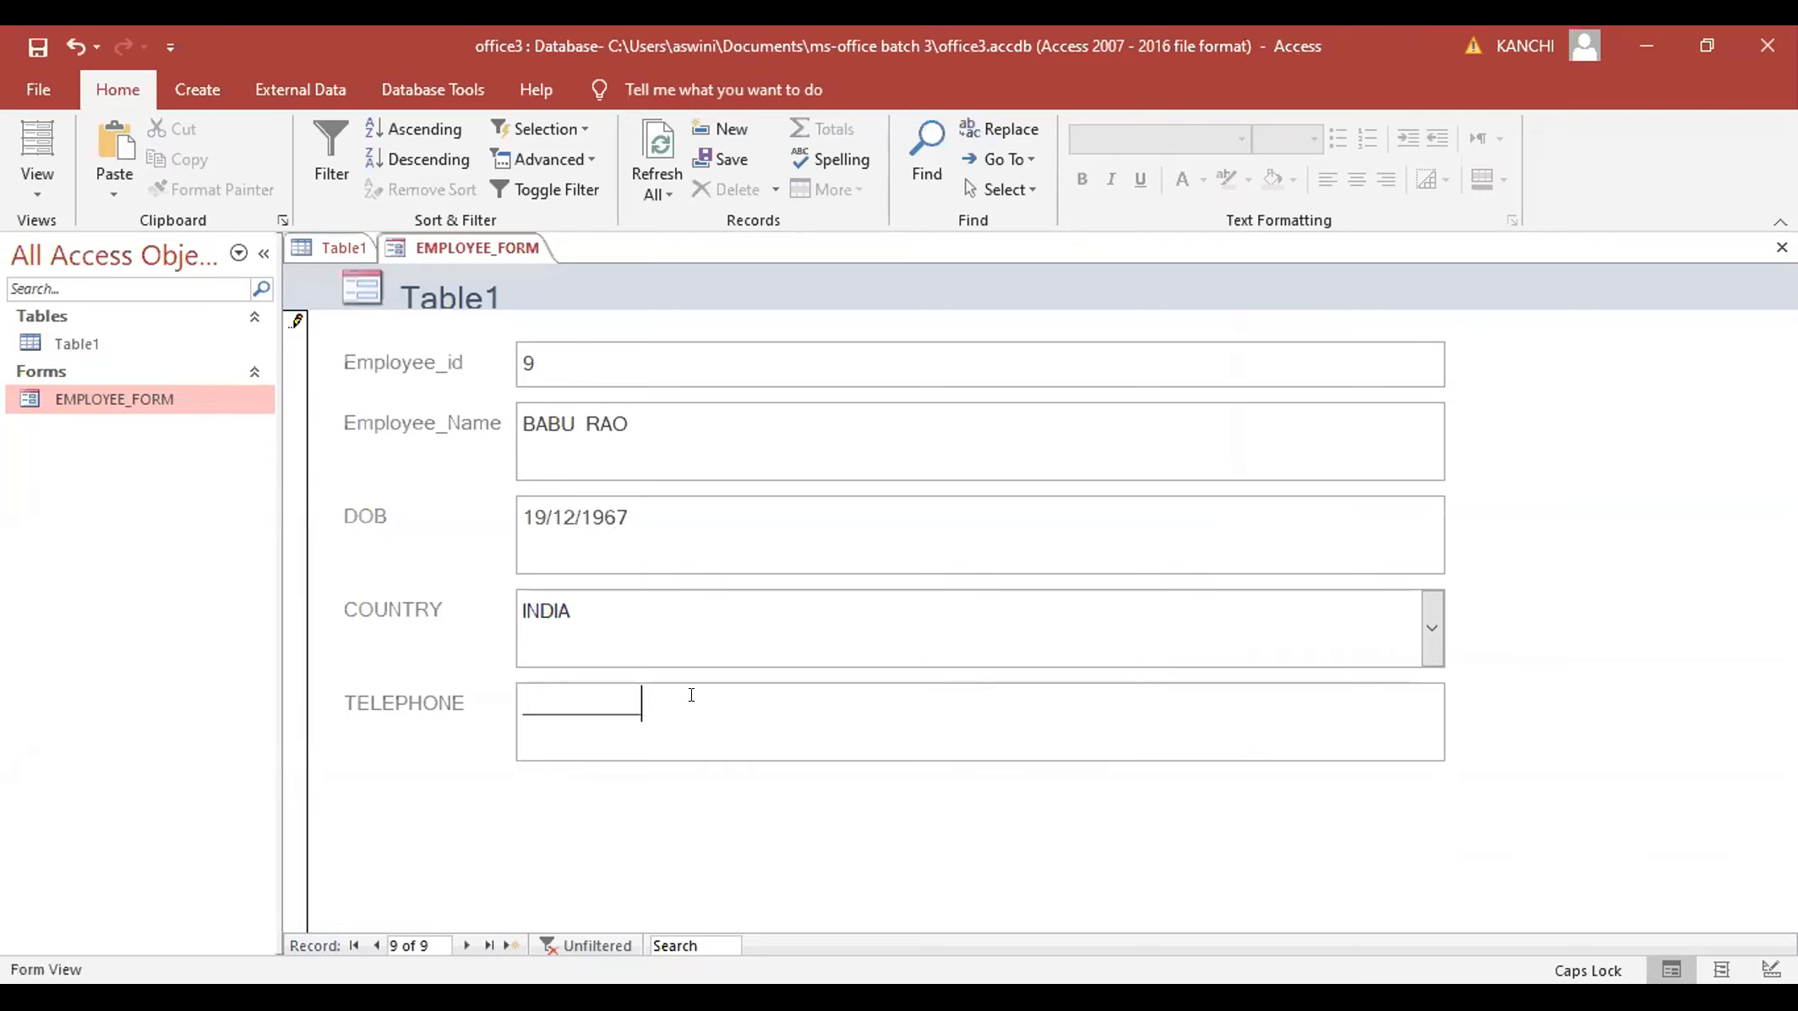
left_click(518, 695)
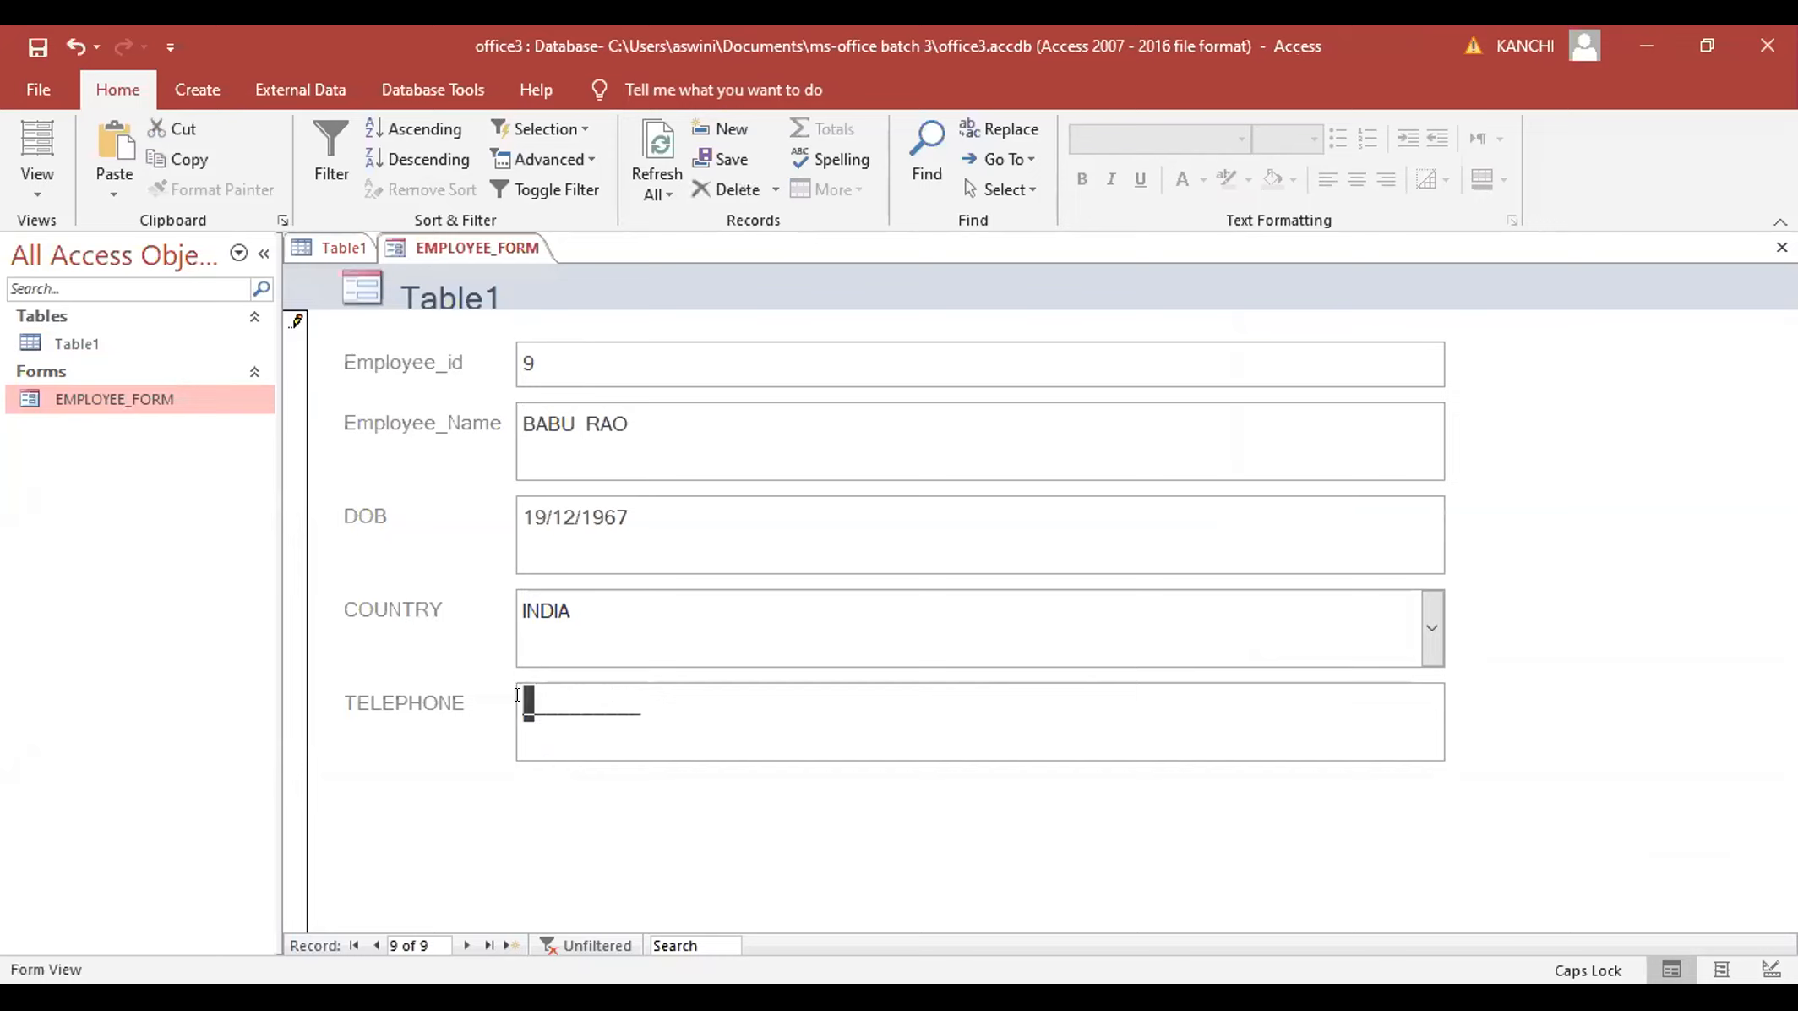
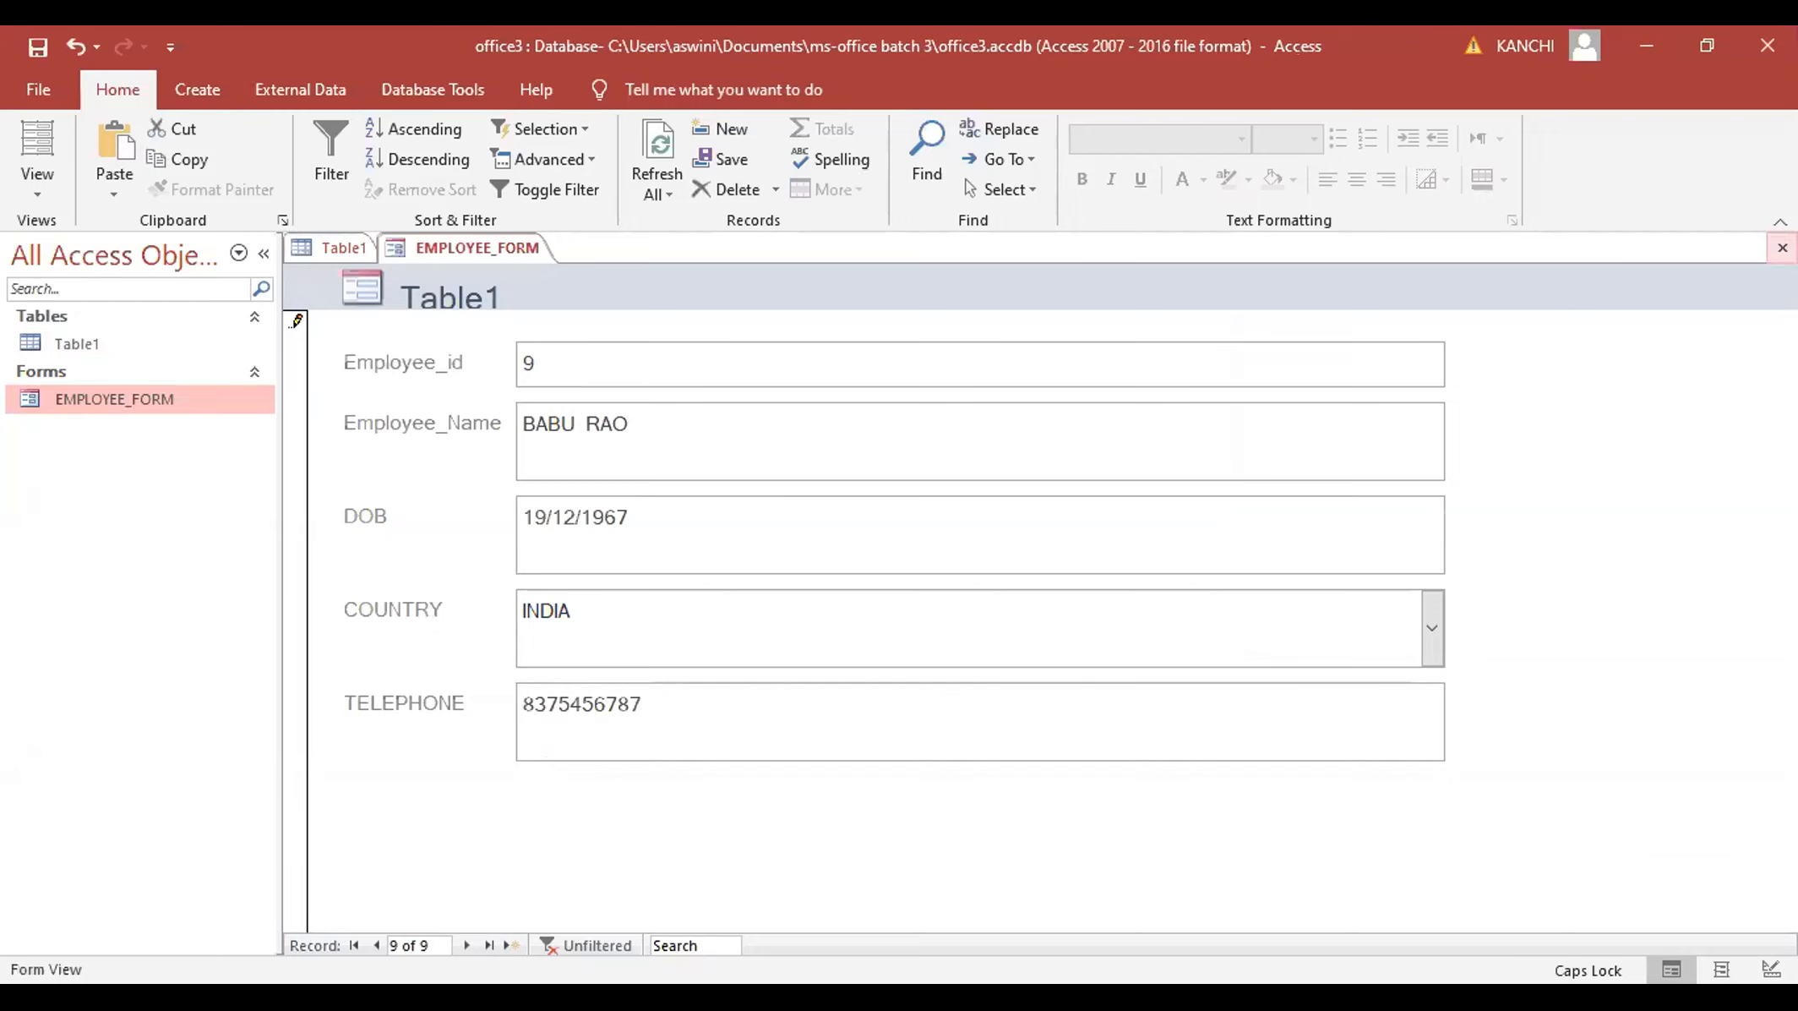
left_click(37, 46)
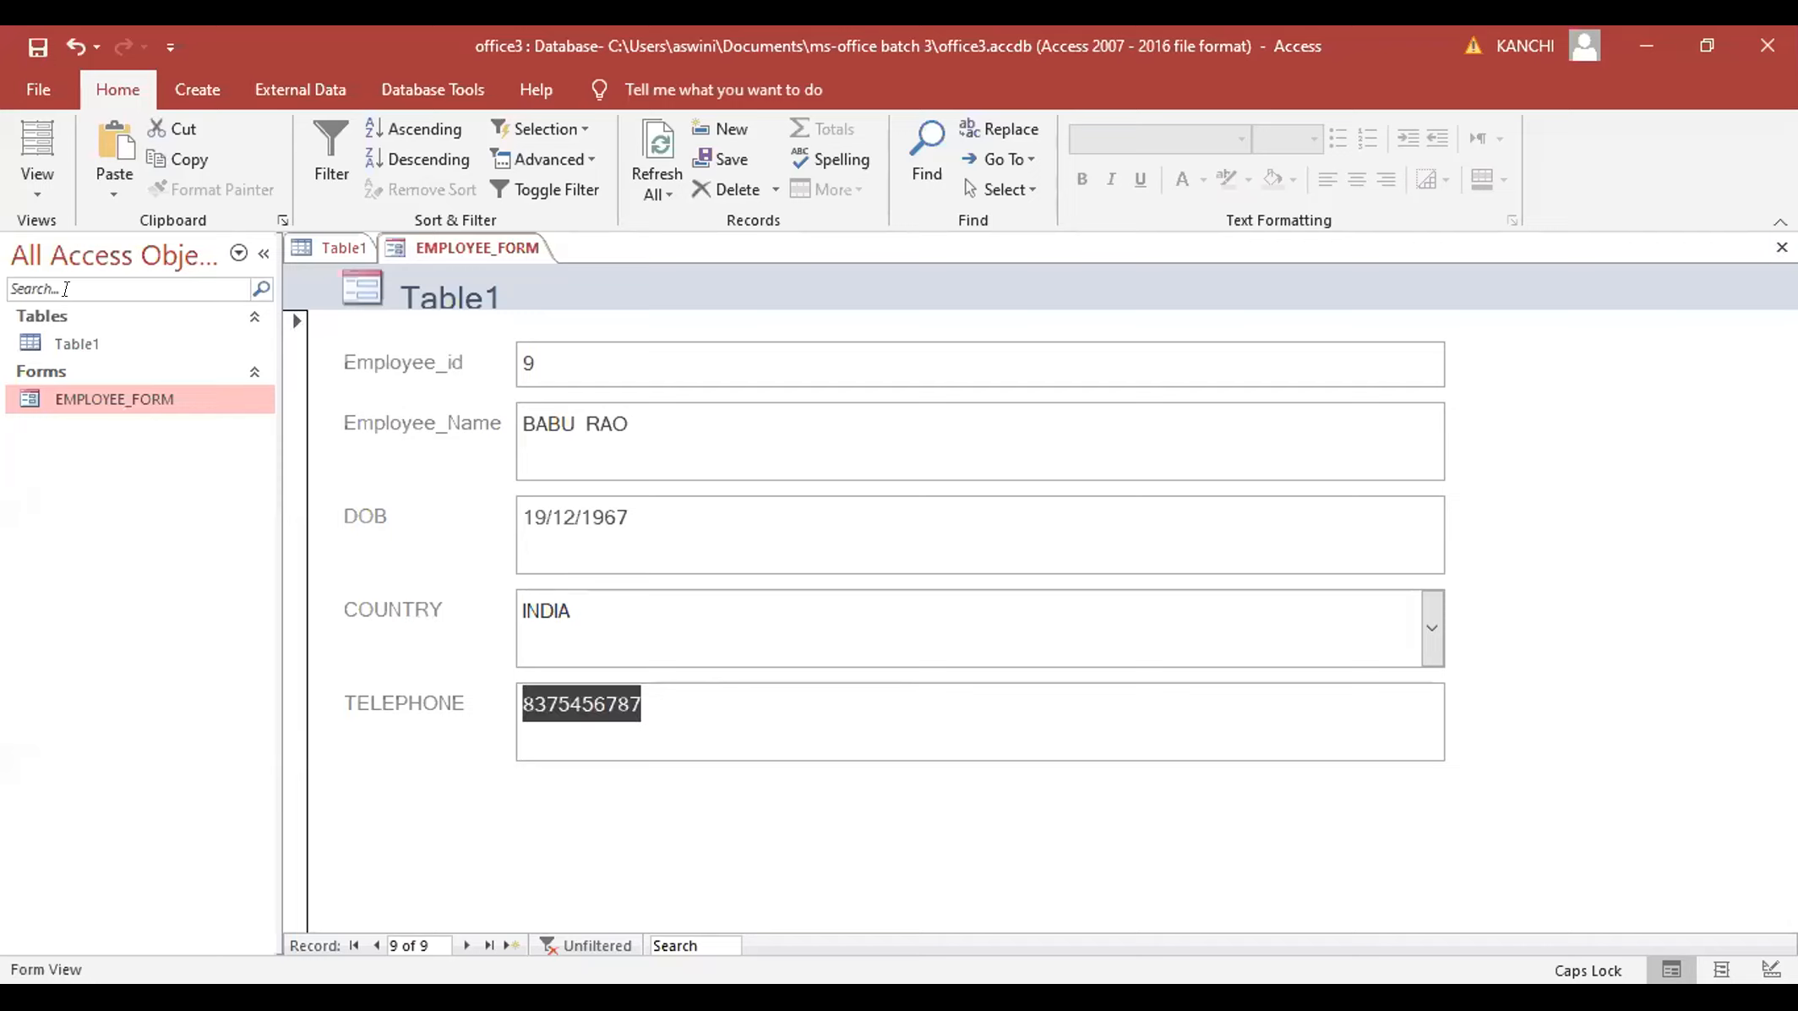
left_click(85, 336)
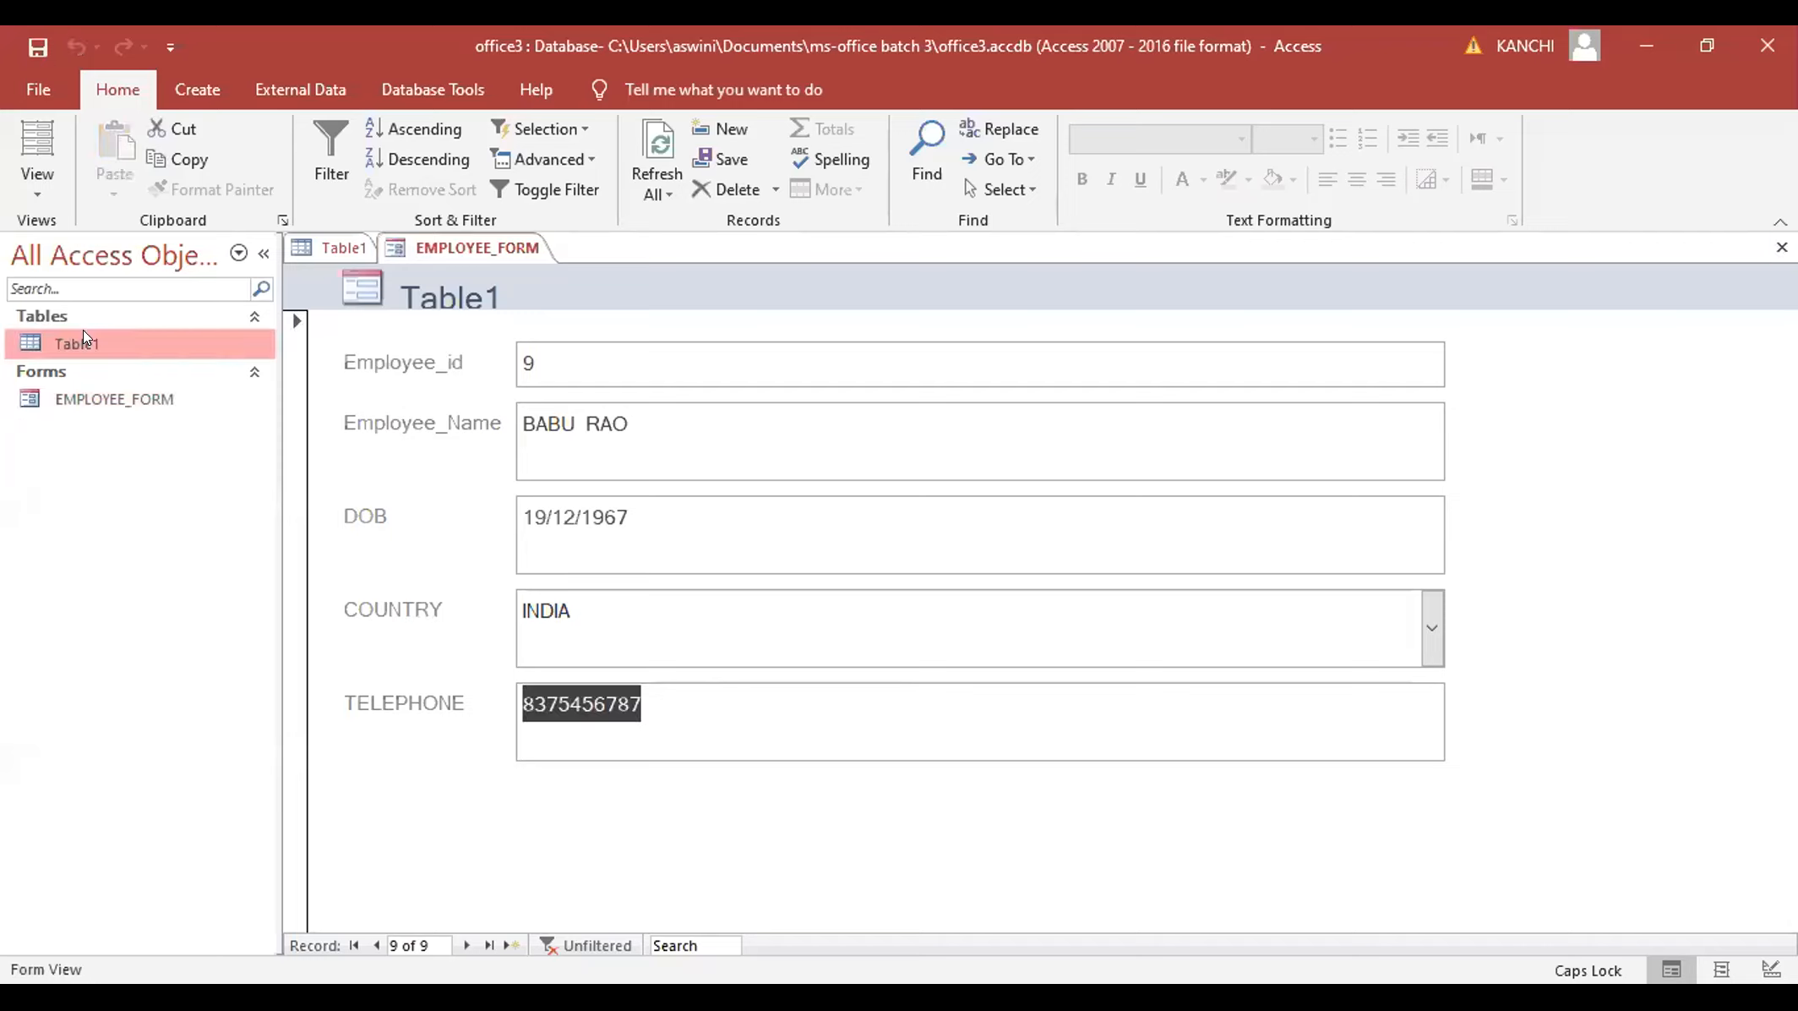
- Open Table1 to confirm nine employees, then reopen EMPLOYEE_FORM and show its views
double_click(82, 330)
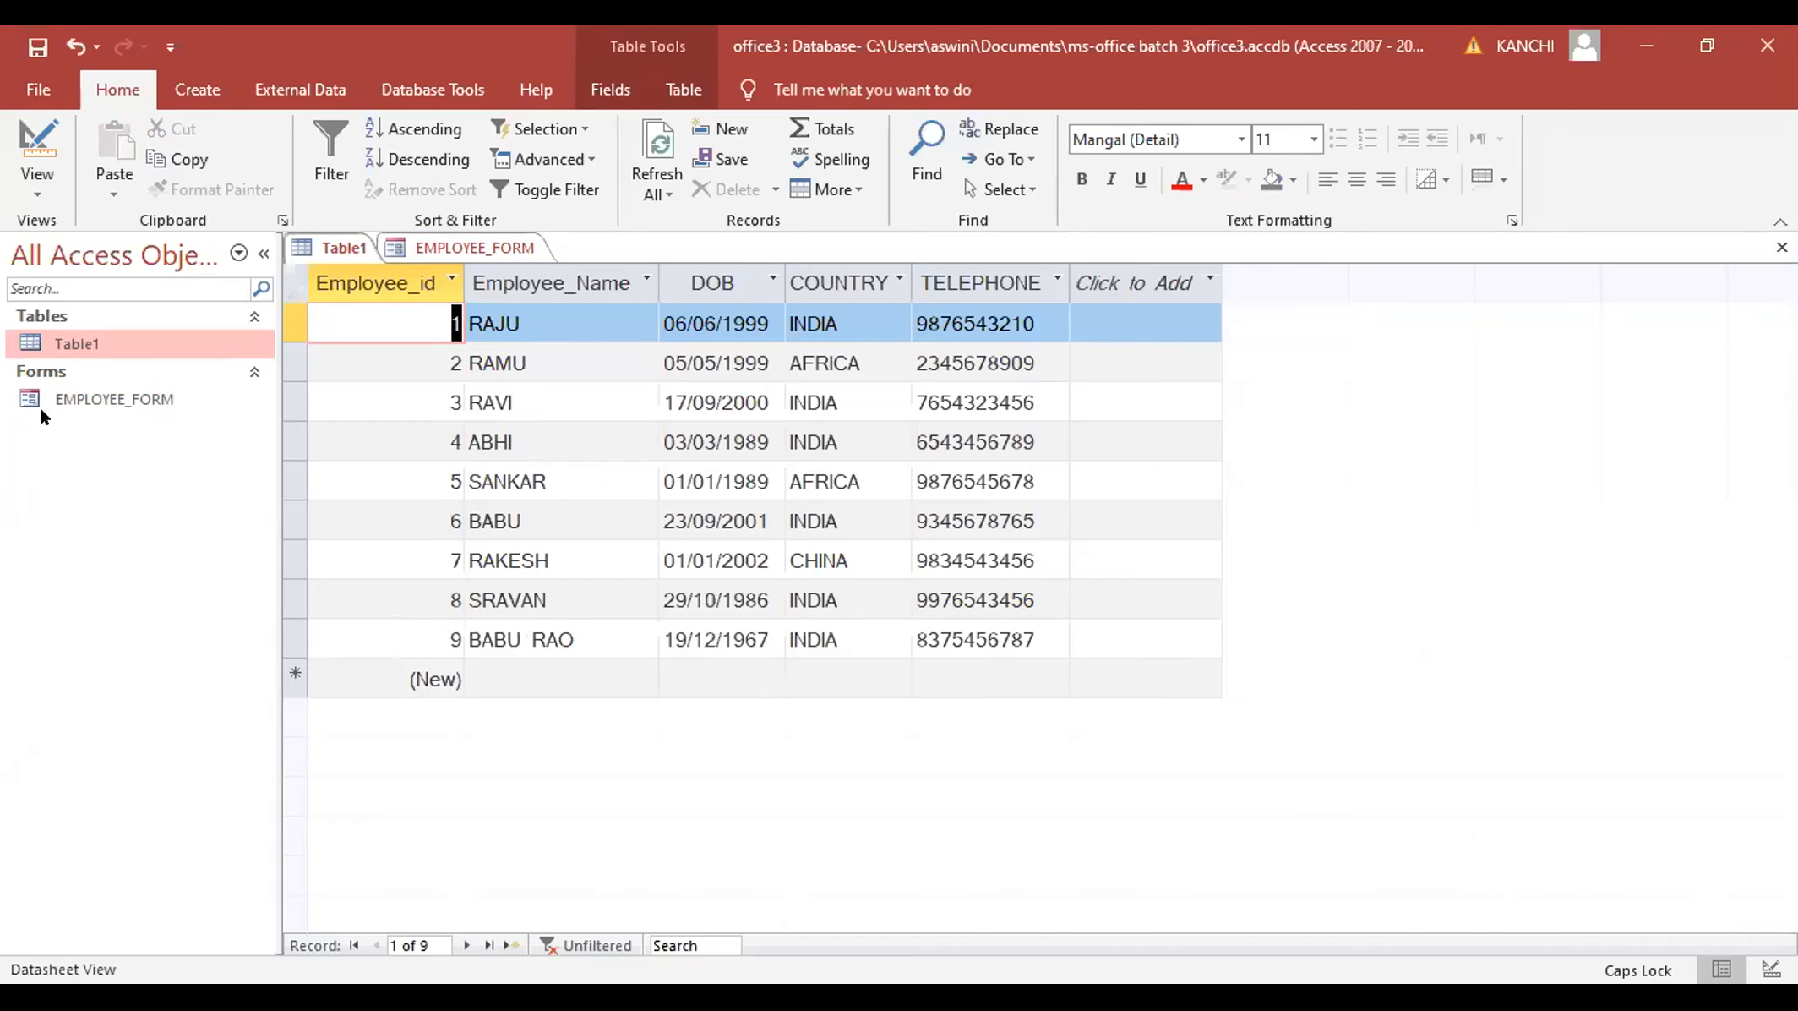
double_click(111, 394)
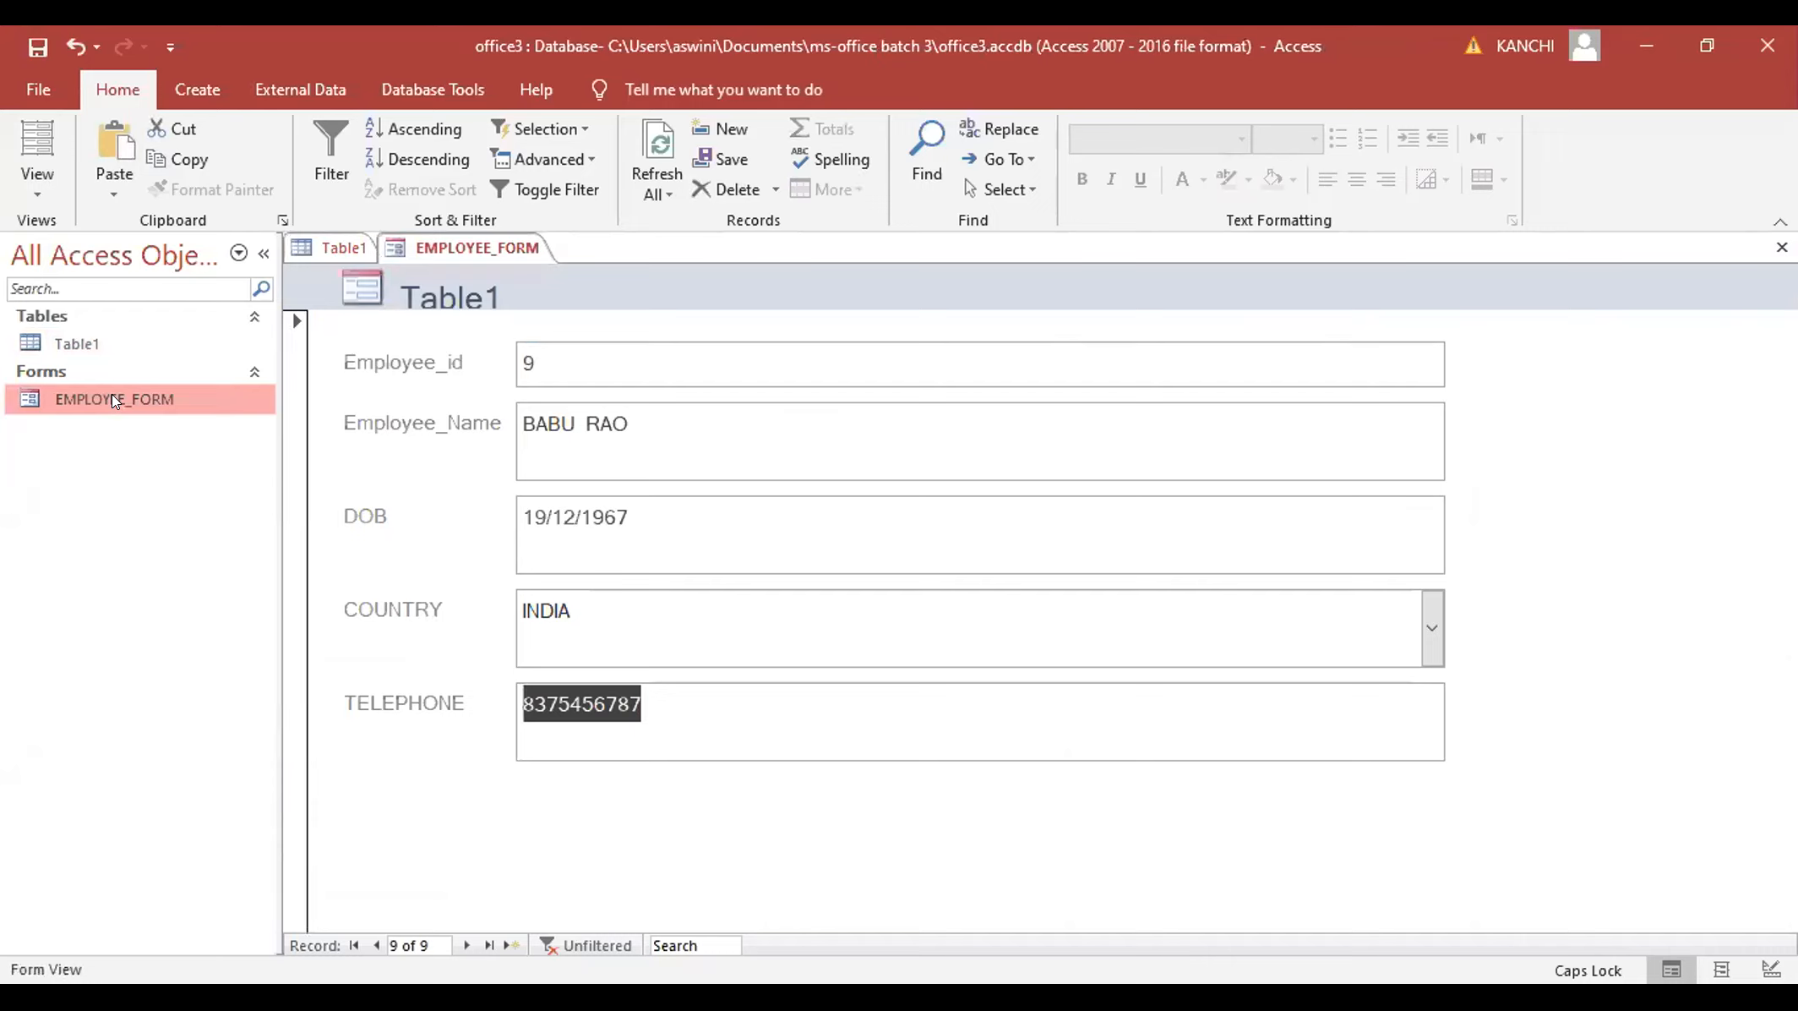
left_click(27, 176)
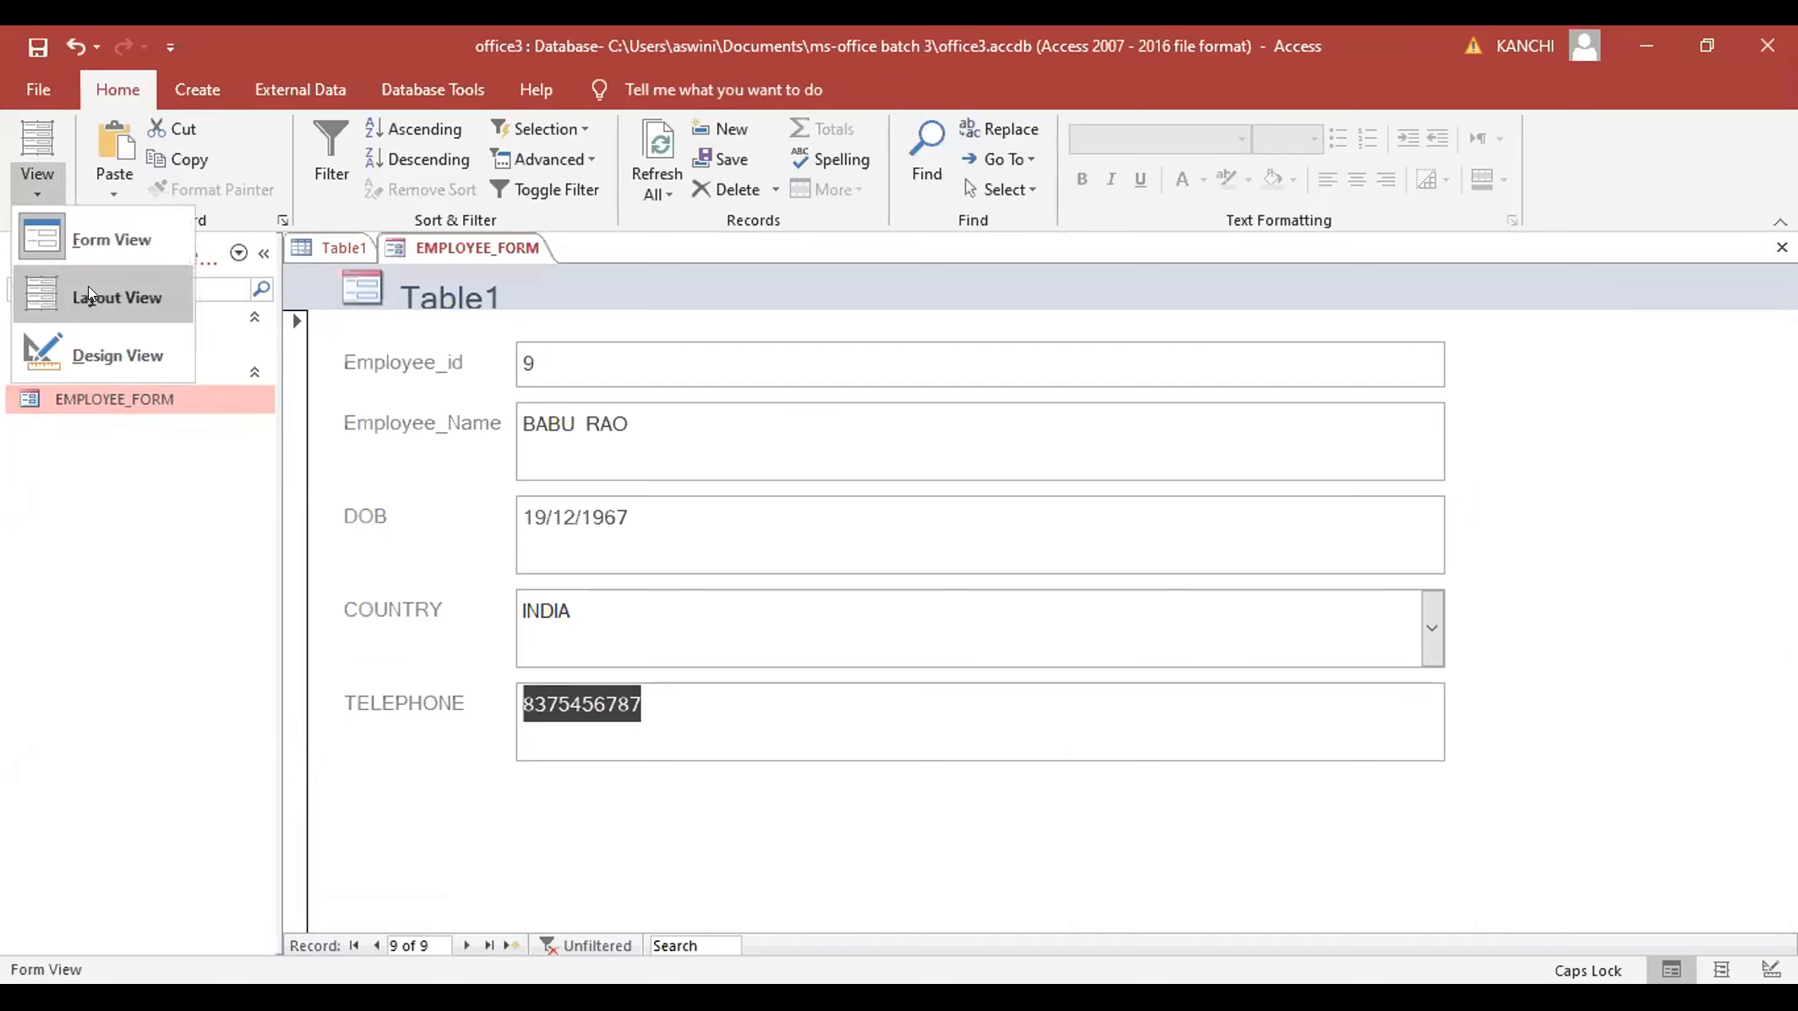
- In Design View, narrow the Employee_id text box to about half its width
left_click(114, 359)
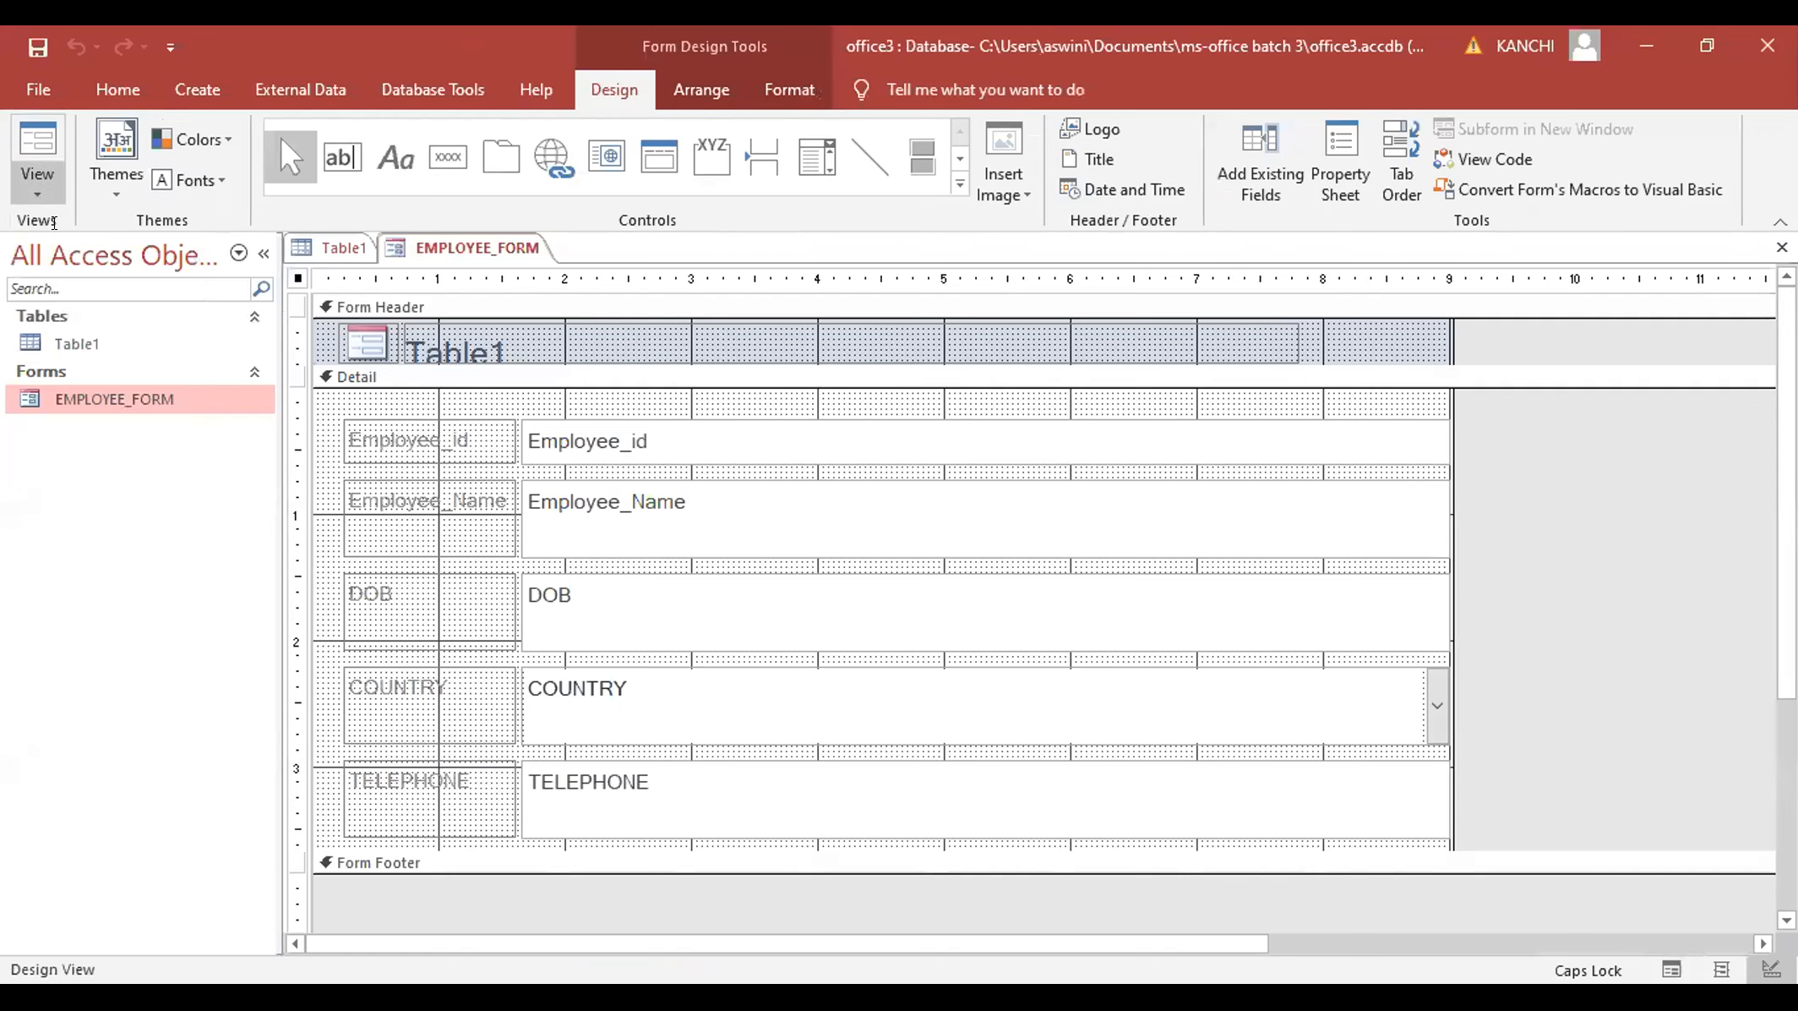
key("F5")
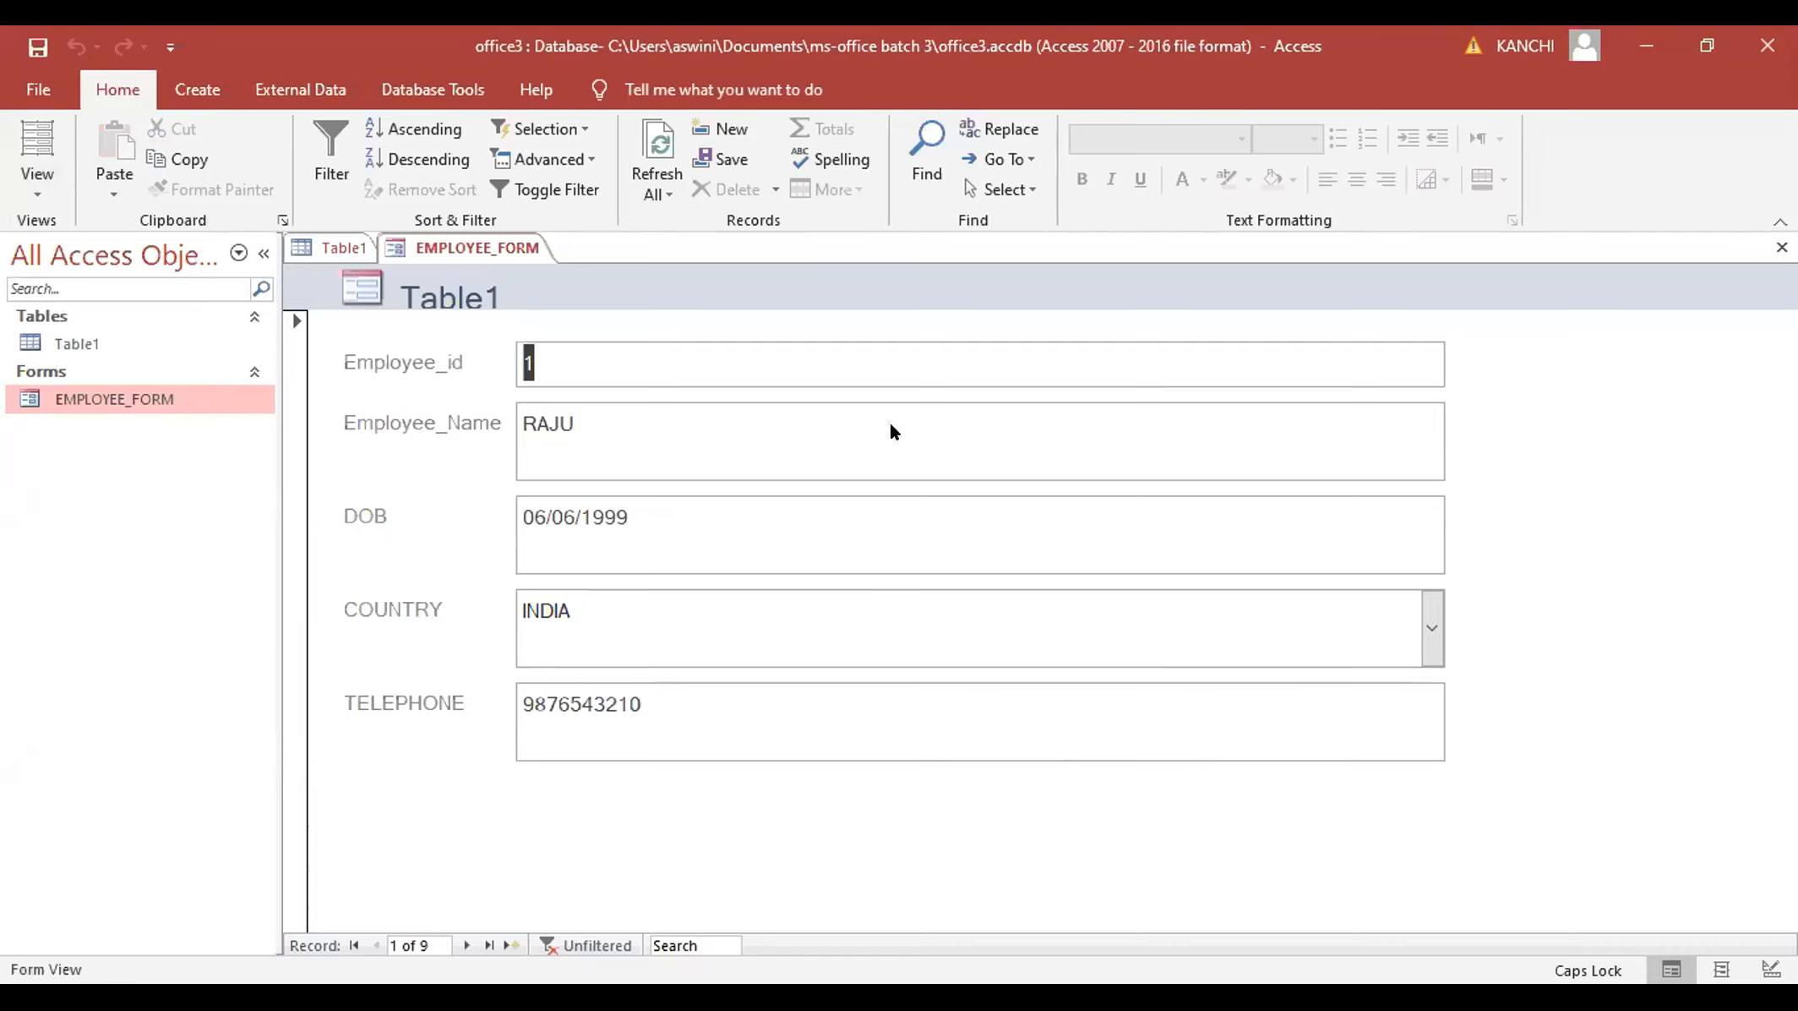
key("ctrl+comma")
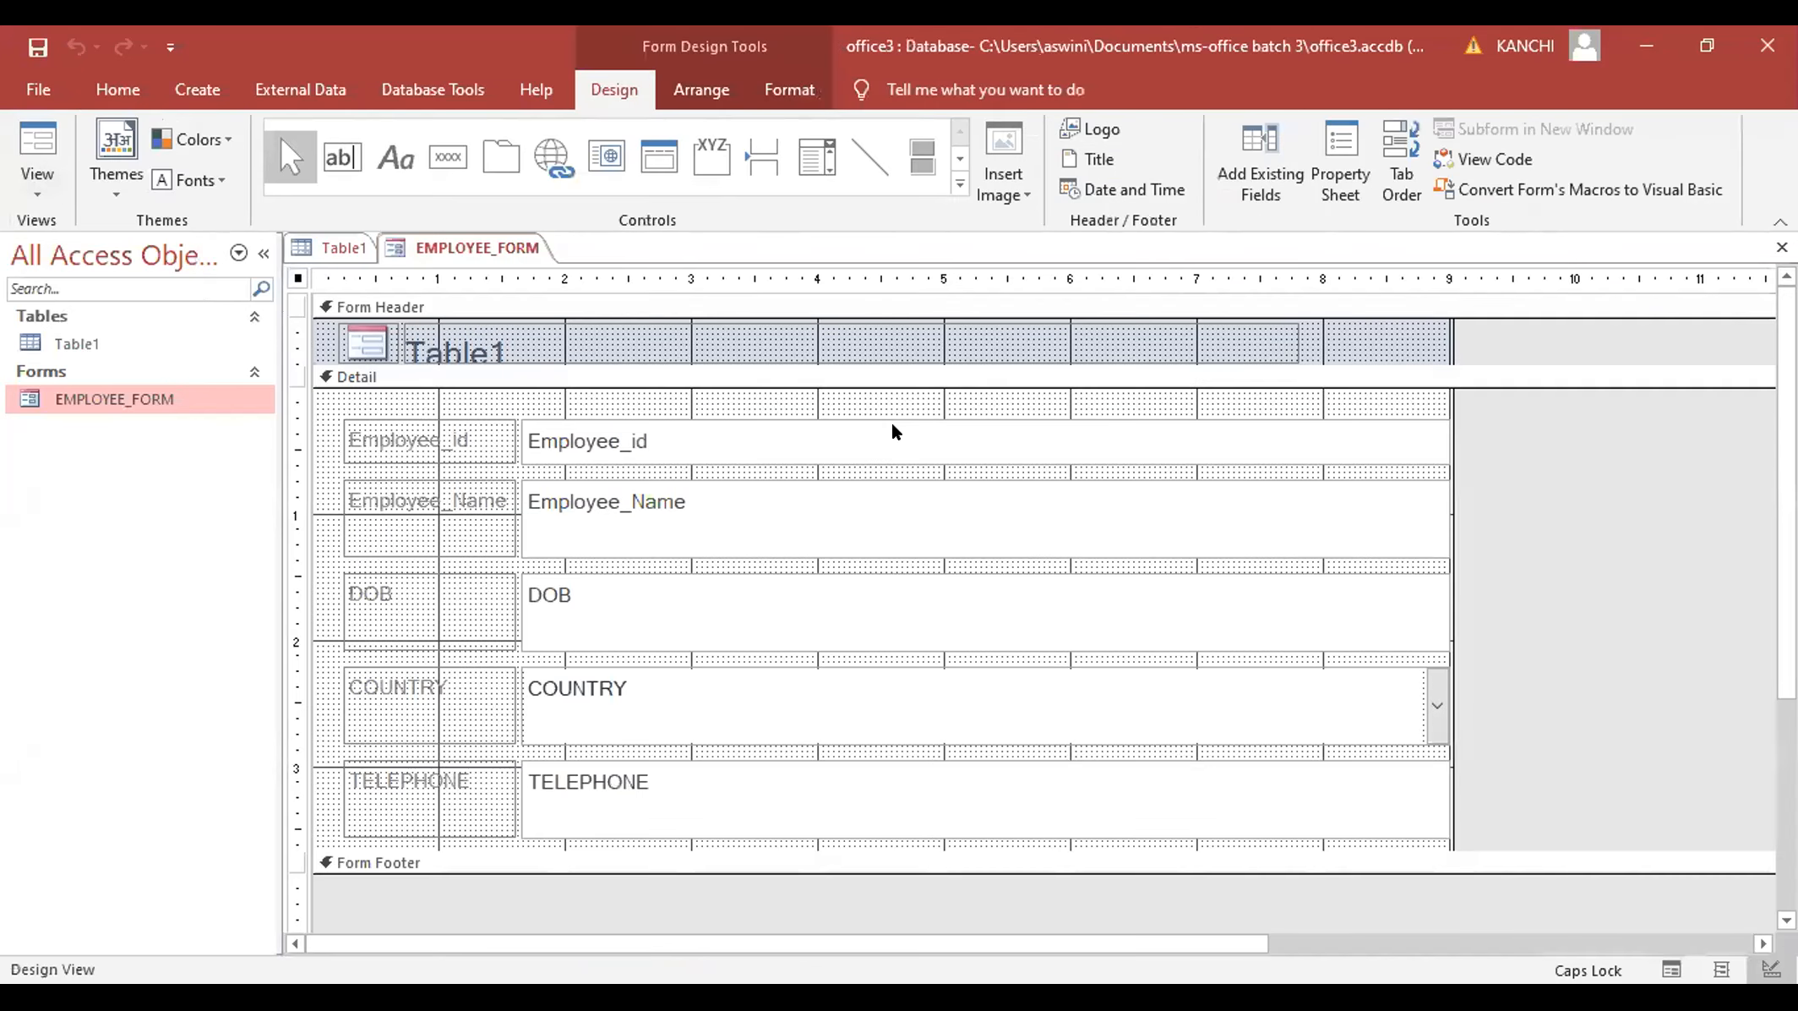
left_click(897, 425)
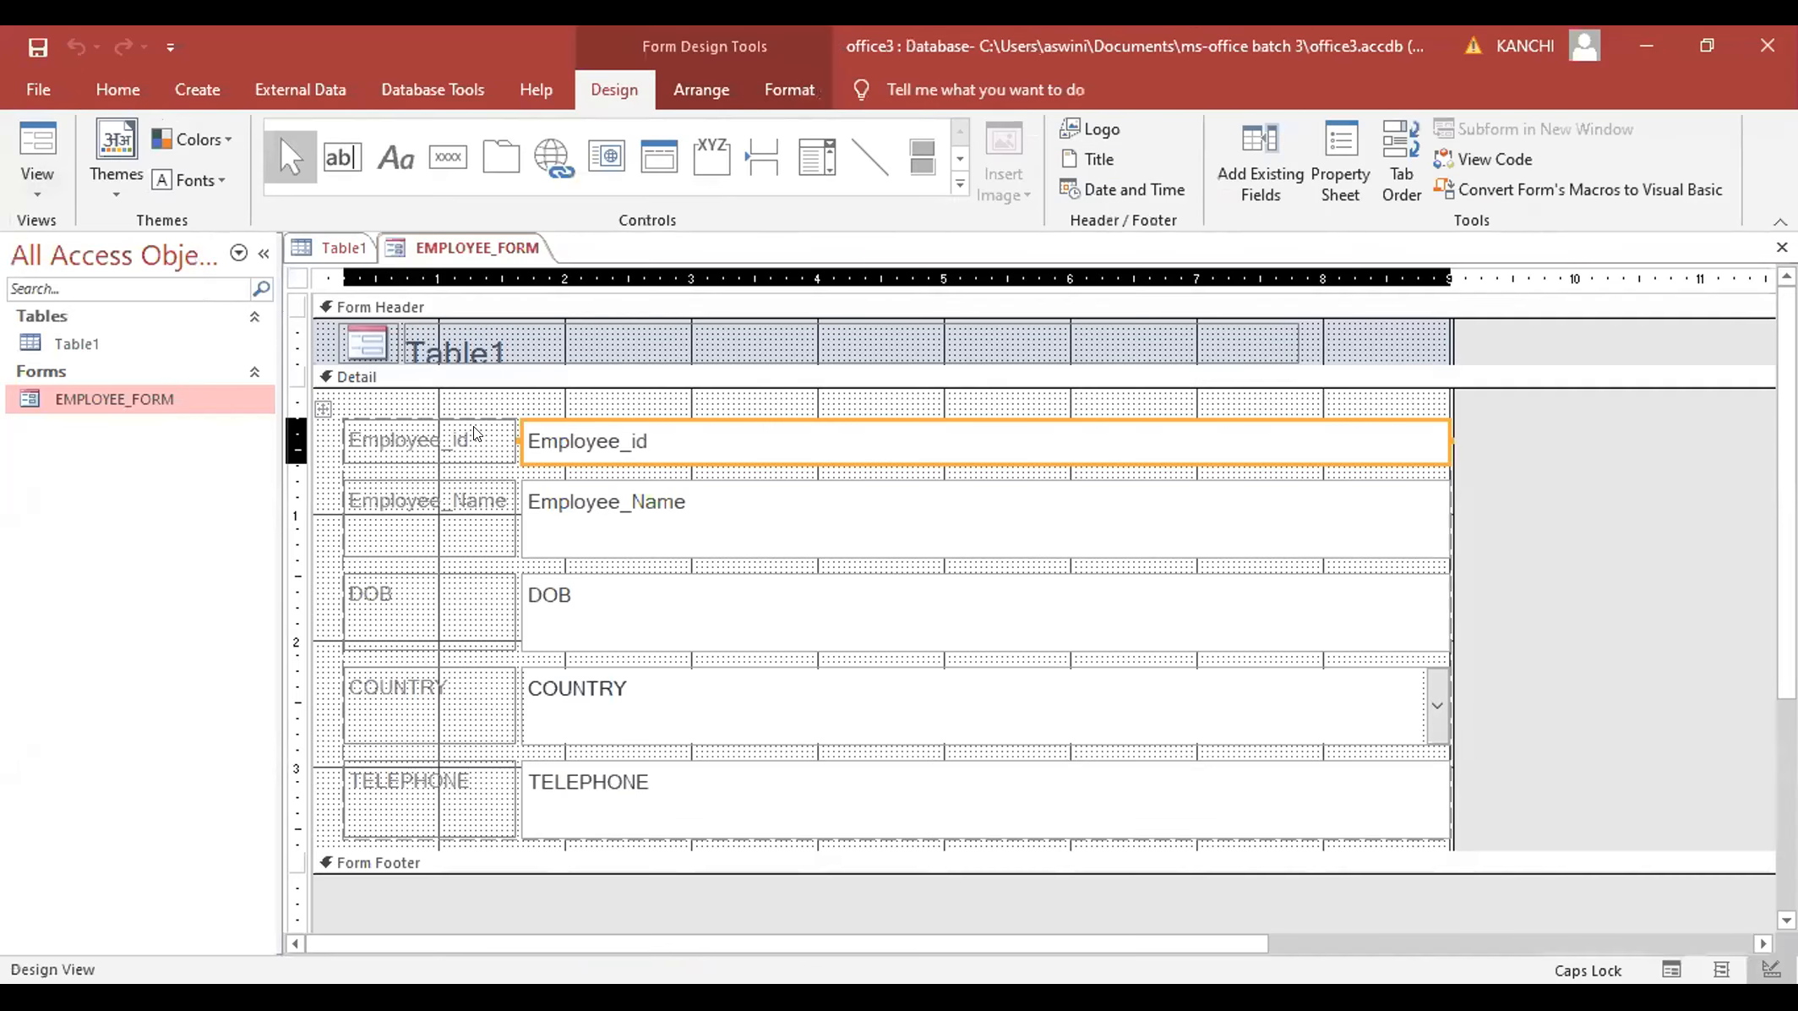
left_click(478, 425)
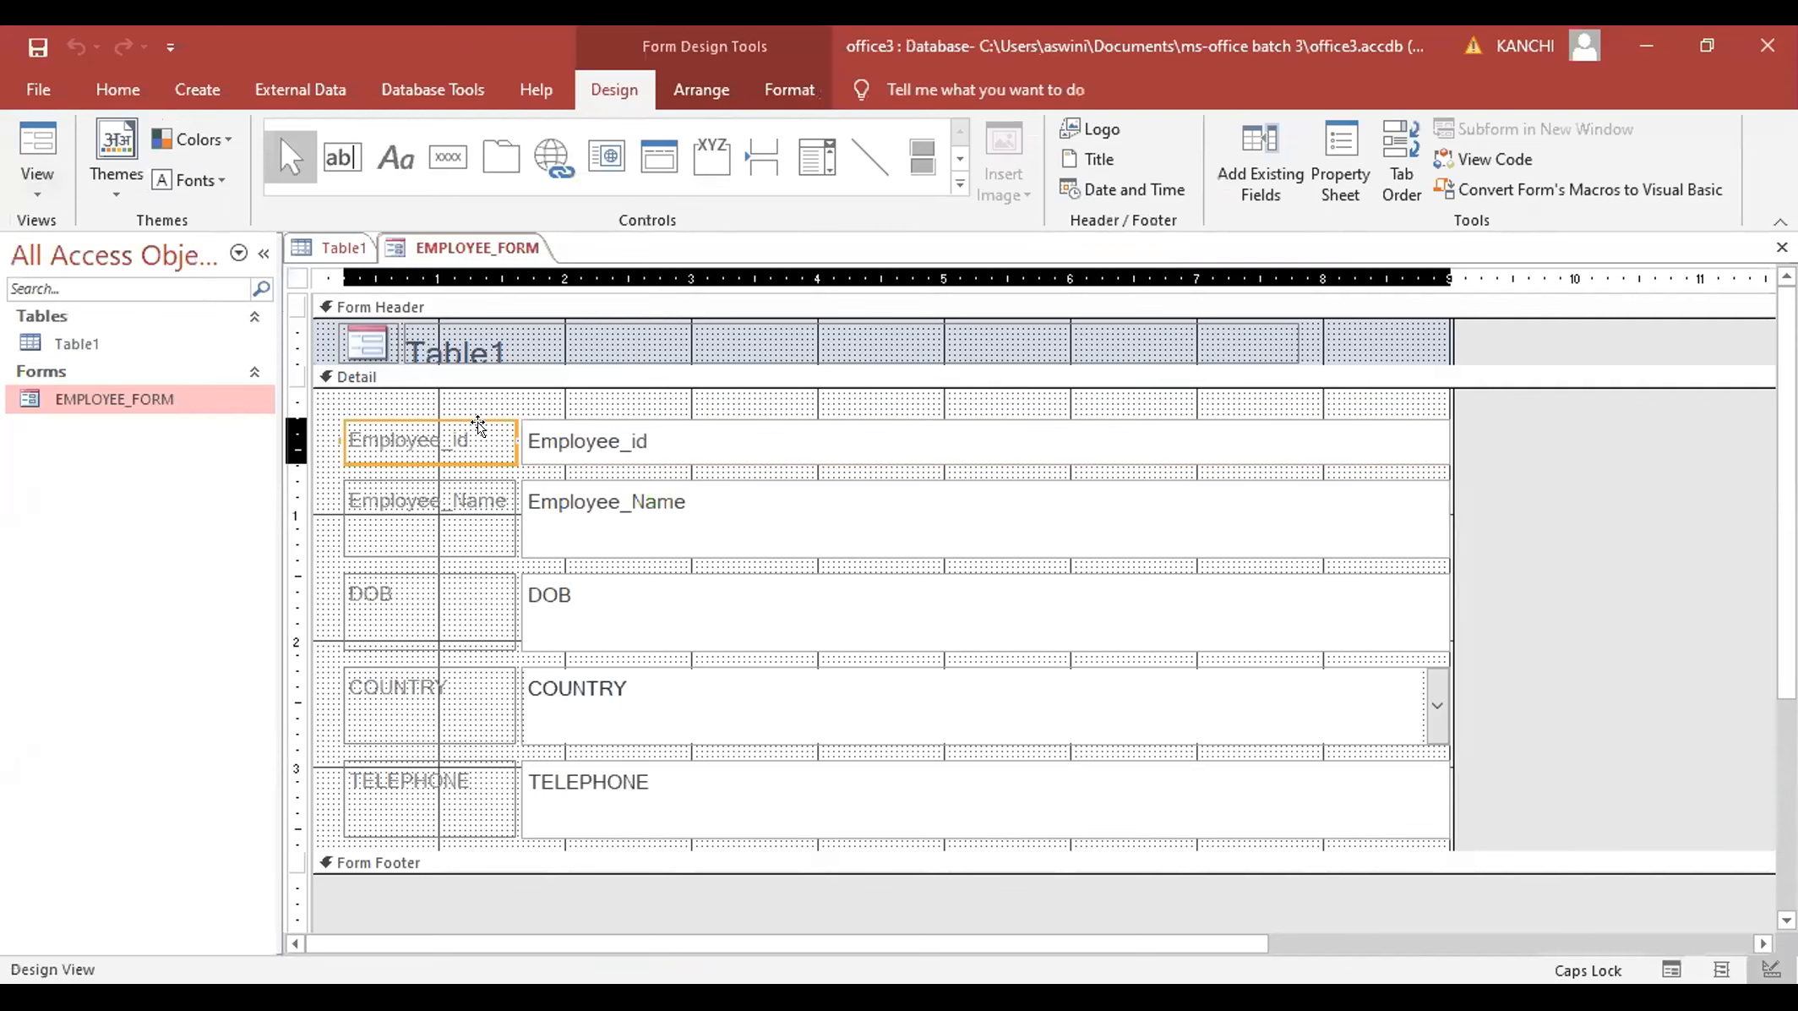
key("Tab")
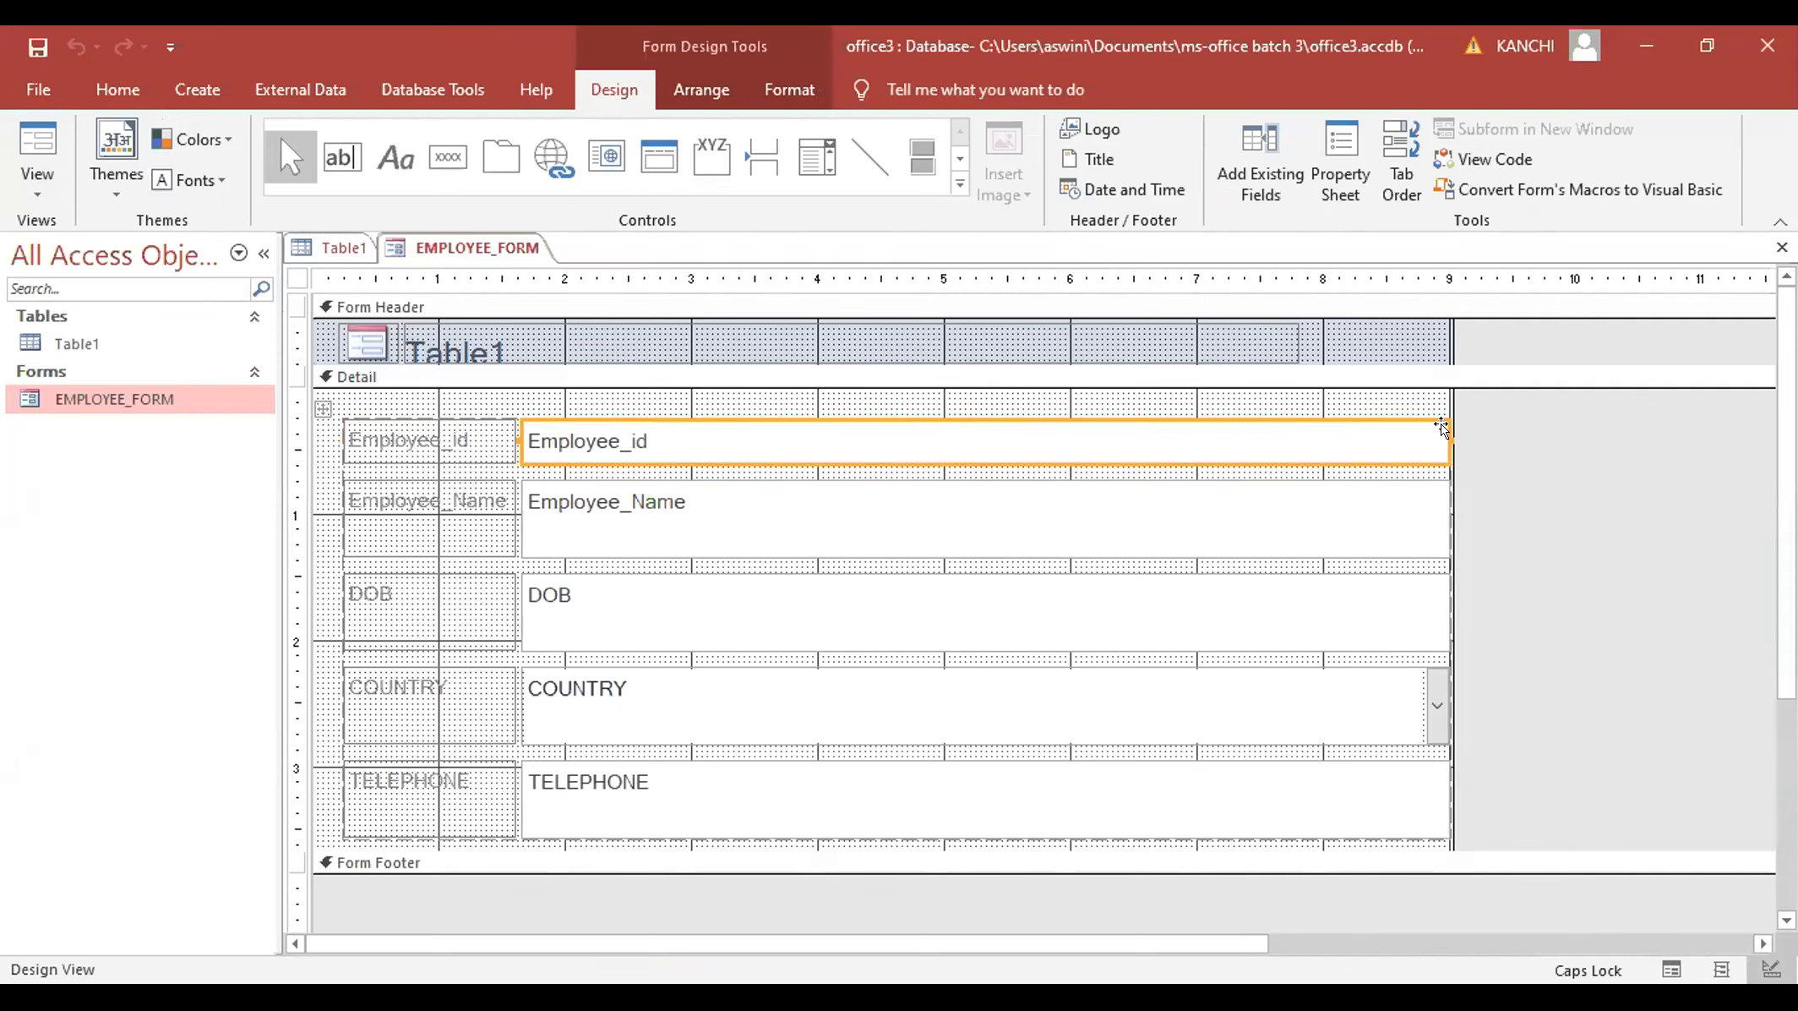
left_click(856, 422)
mouse_move(855, 420)
left_mouse_down()
mouse_move(801, 420)
mouse_move(855, 405)
mouse_move(837, 417)
left_mouse_up()
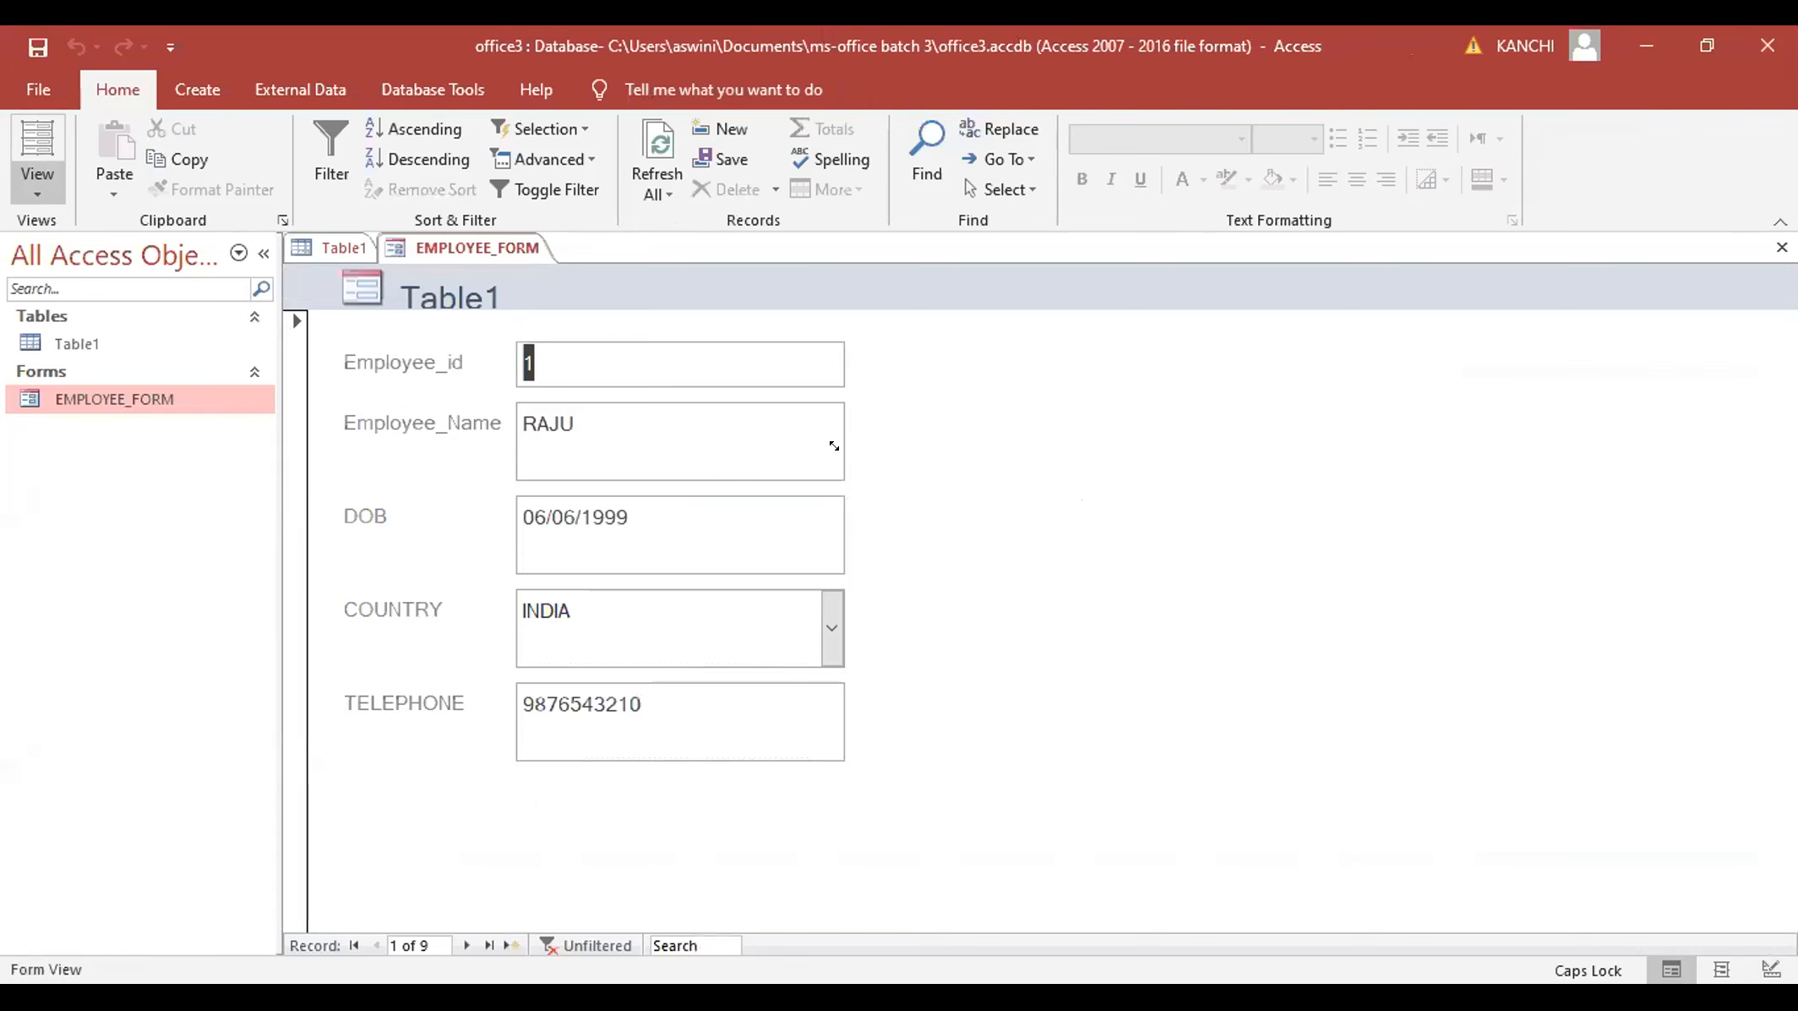
key("ctrl+period")
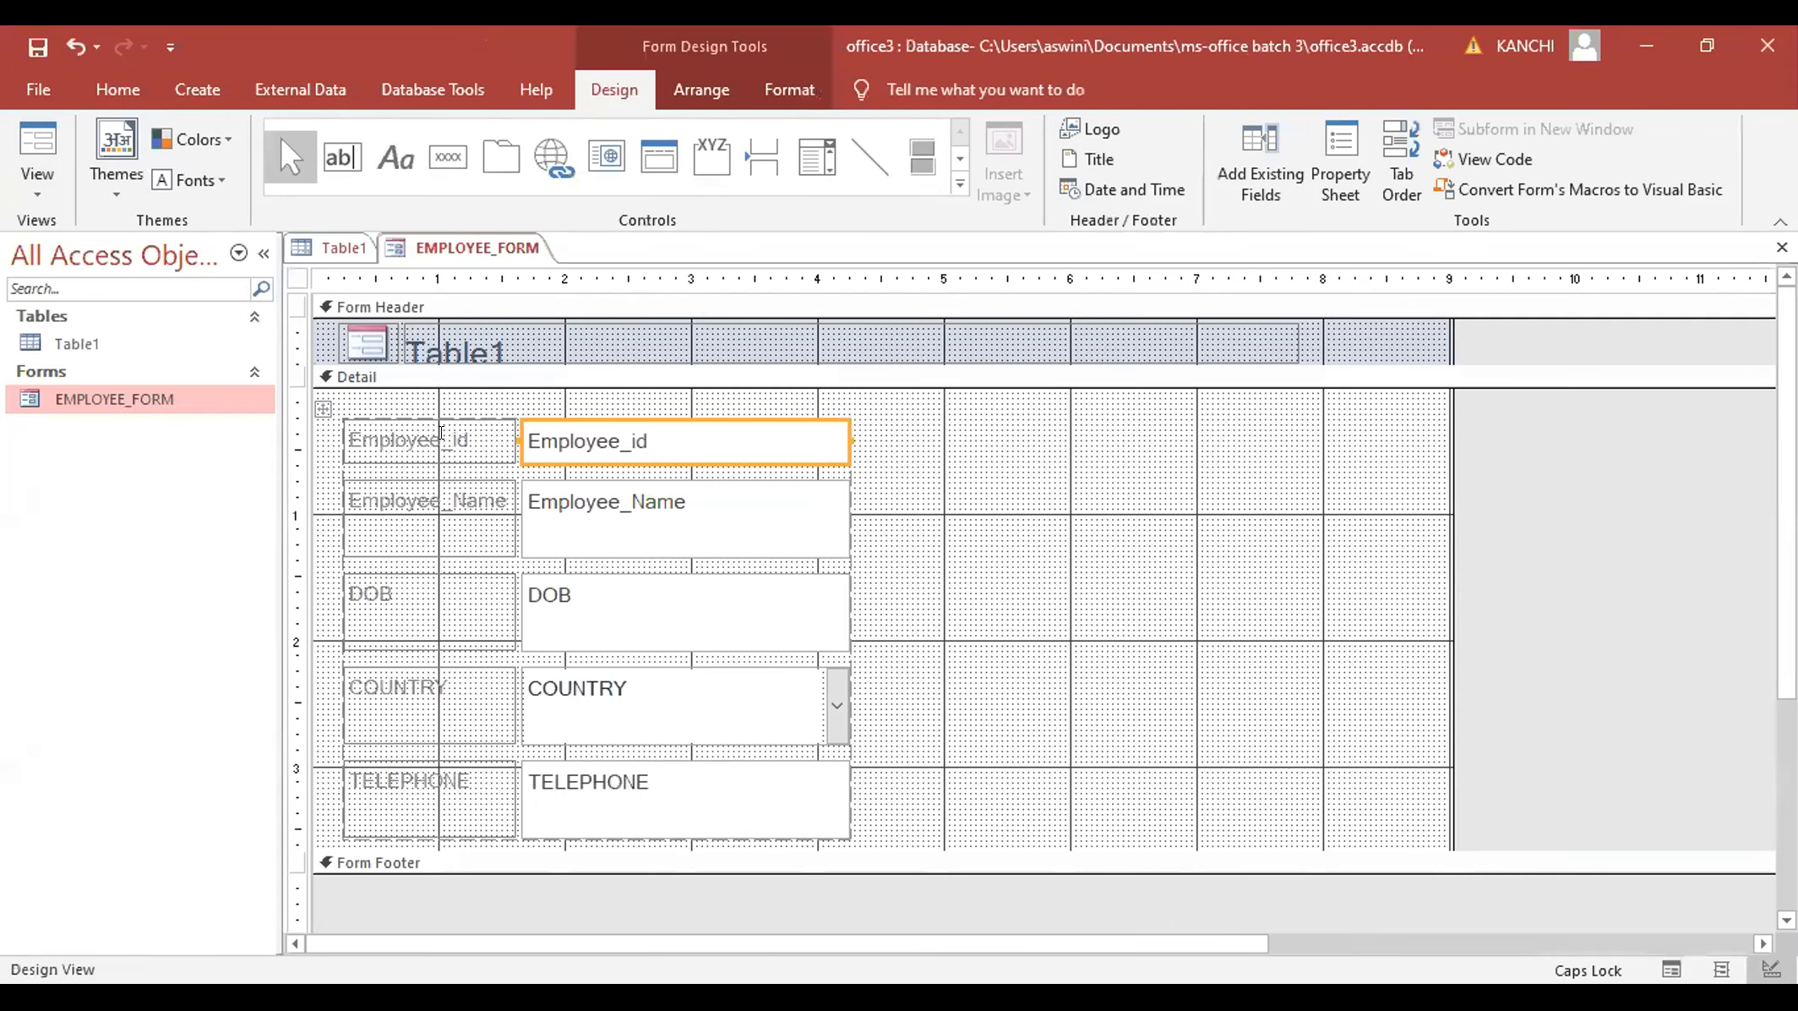
- Trim the Employee_id controls and shrink the Employee_Name box to single-line height
key("Left")
left_click(833, 422, "shift")
left_click_drag(832, 422, 837, 442)
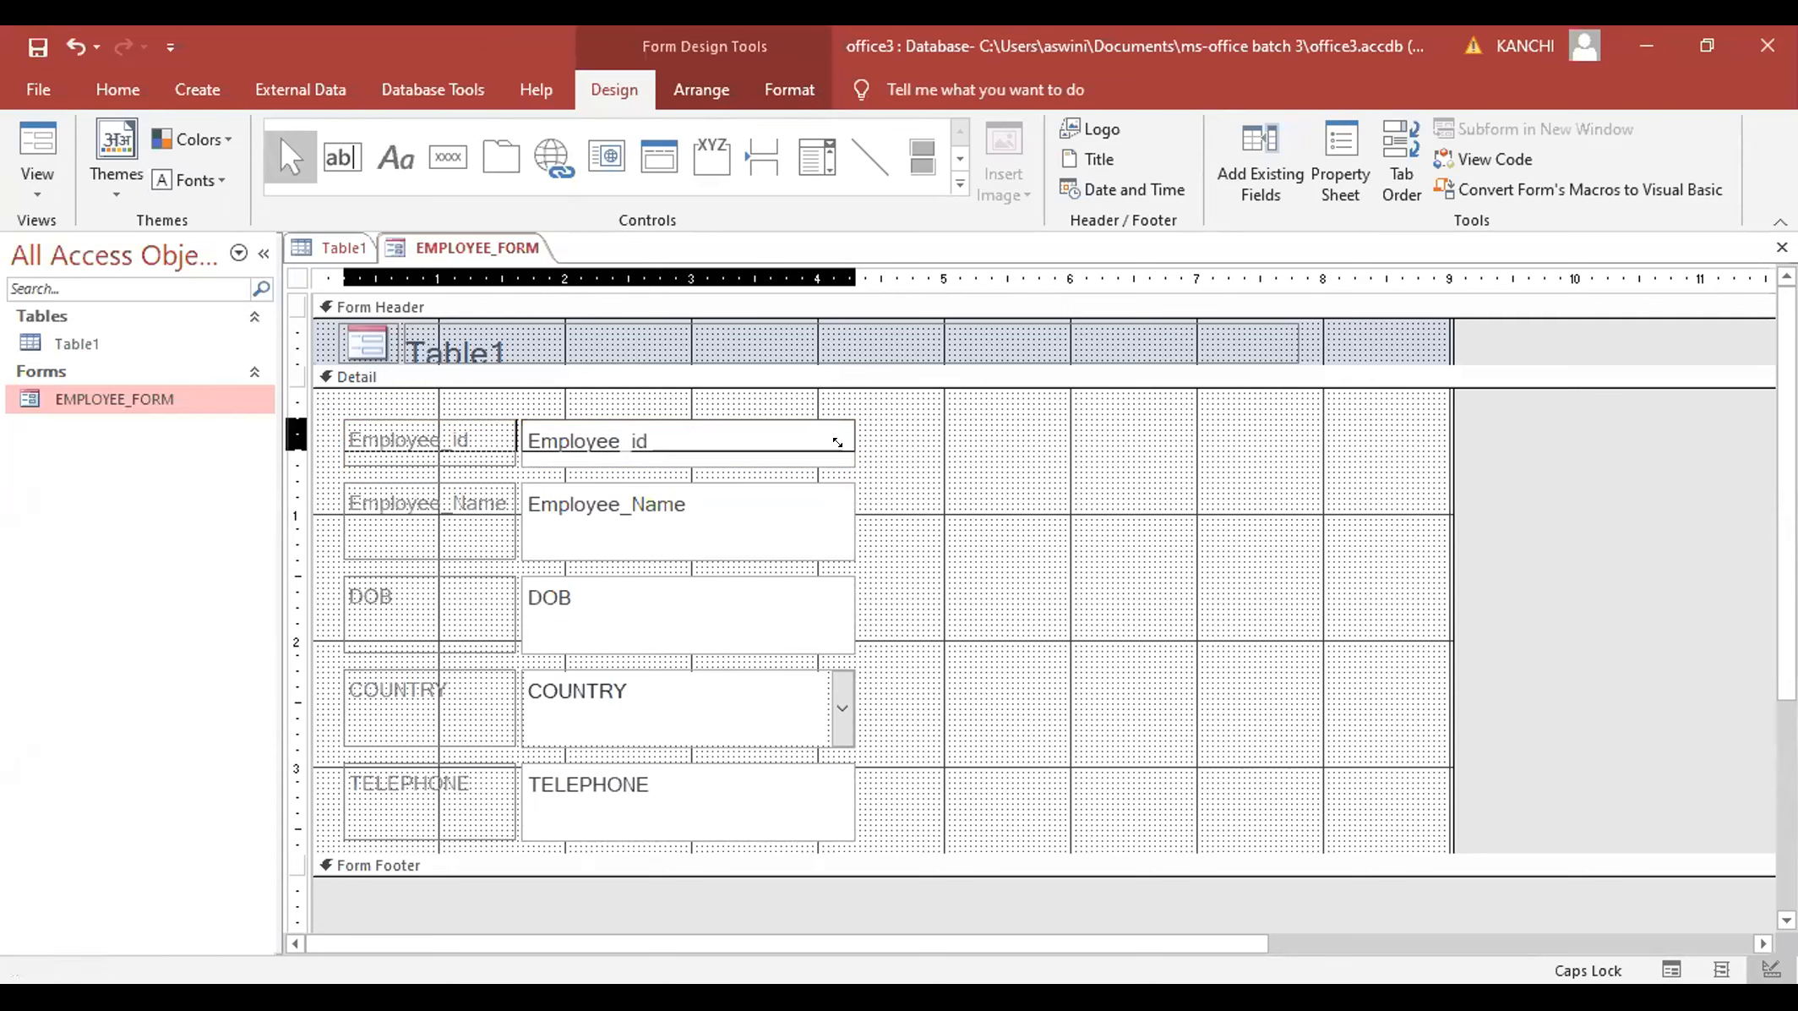
left_click(810, 507, "shift")
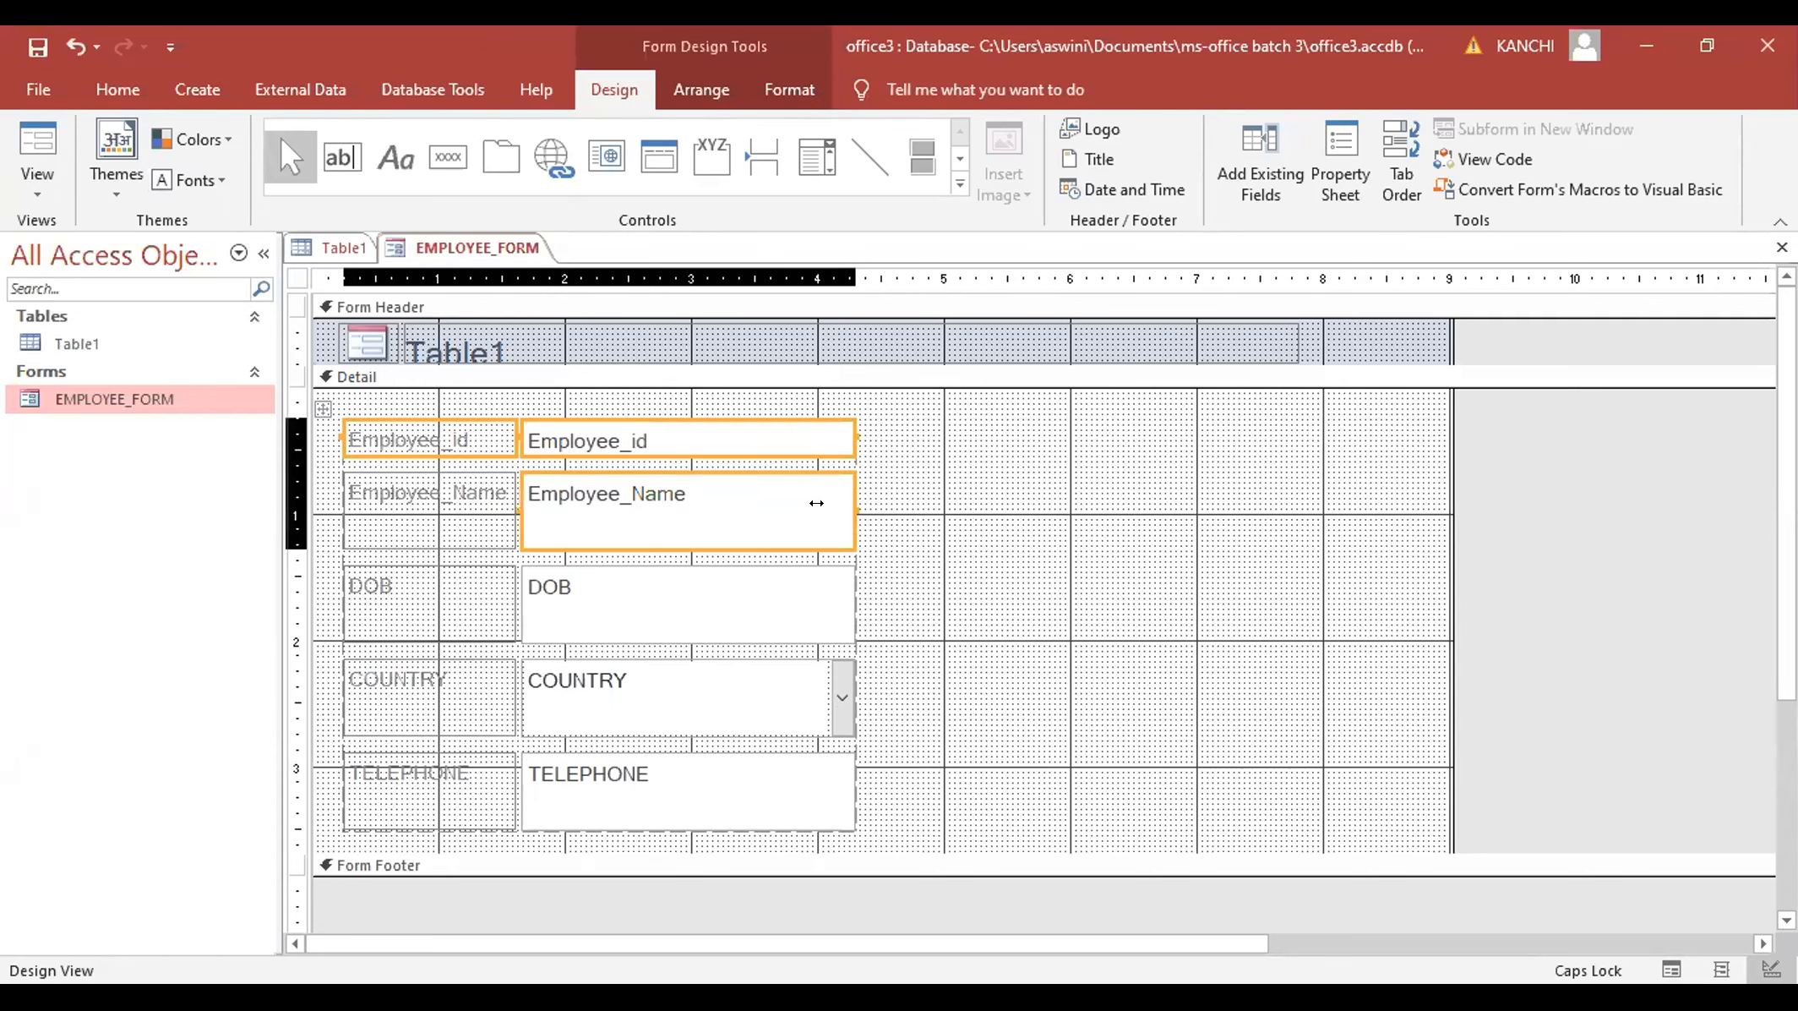
left_click(757, 507)
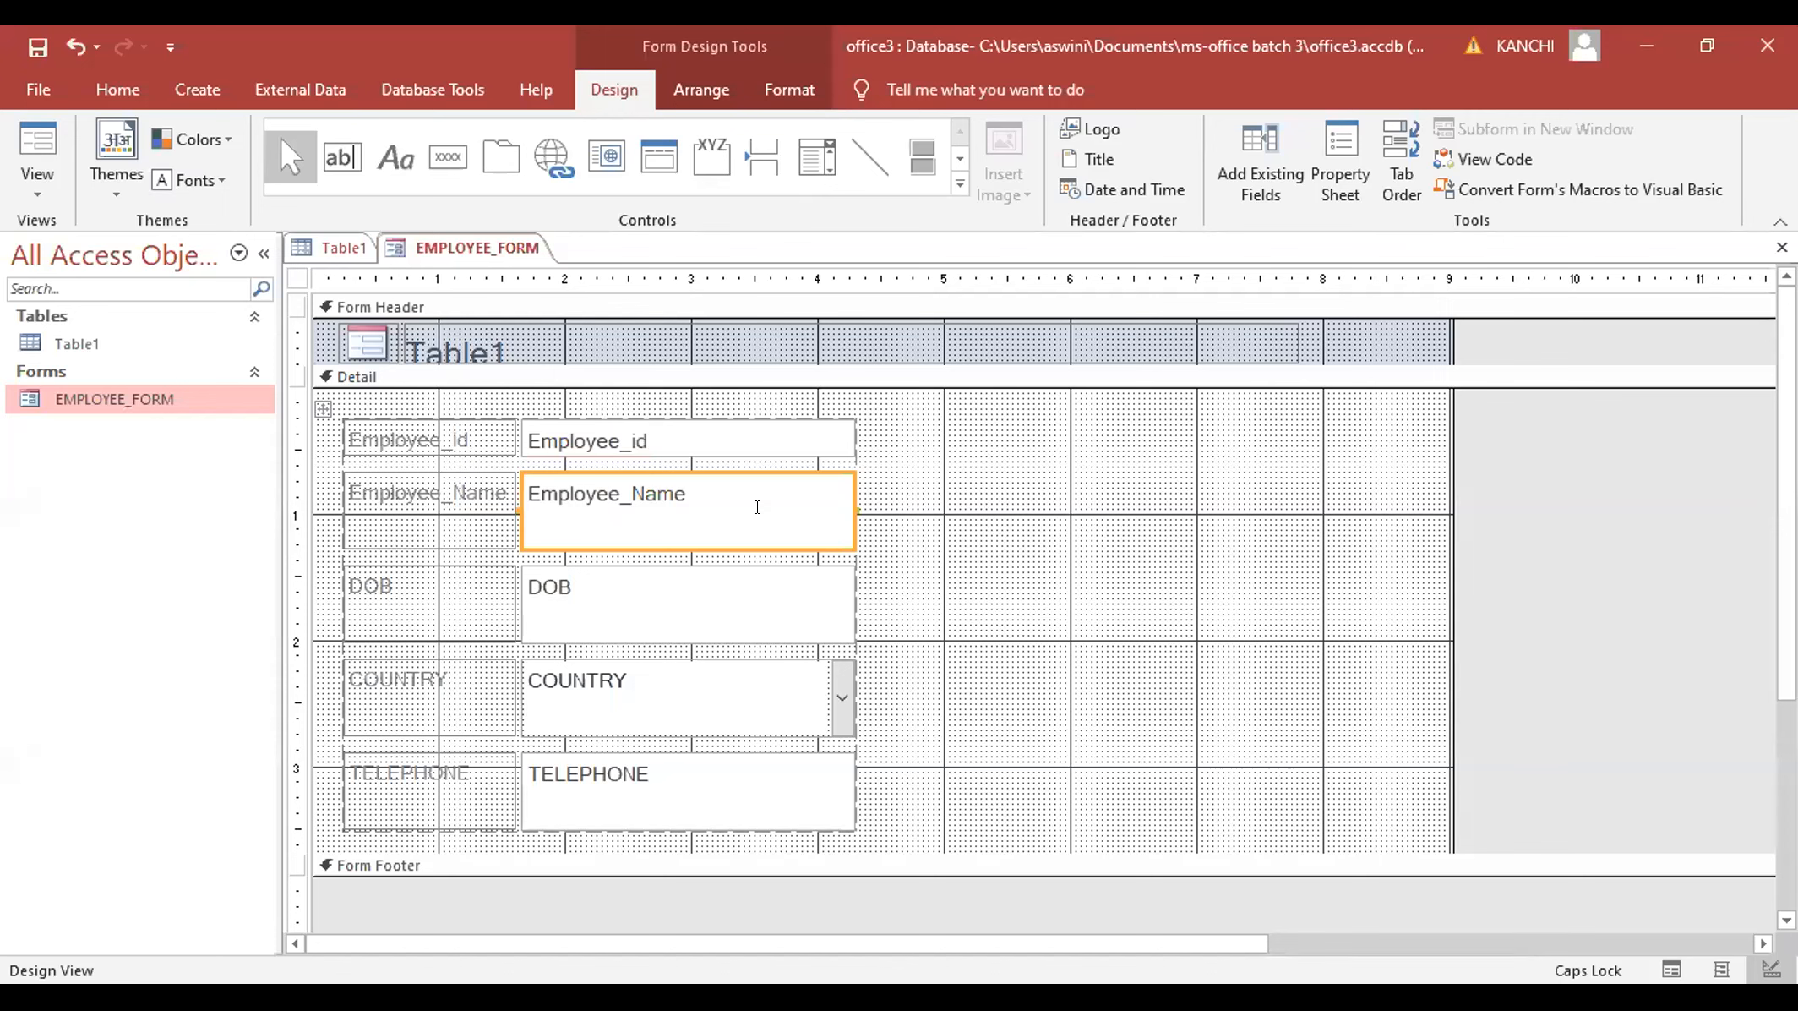
left_click(837, 528)
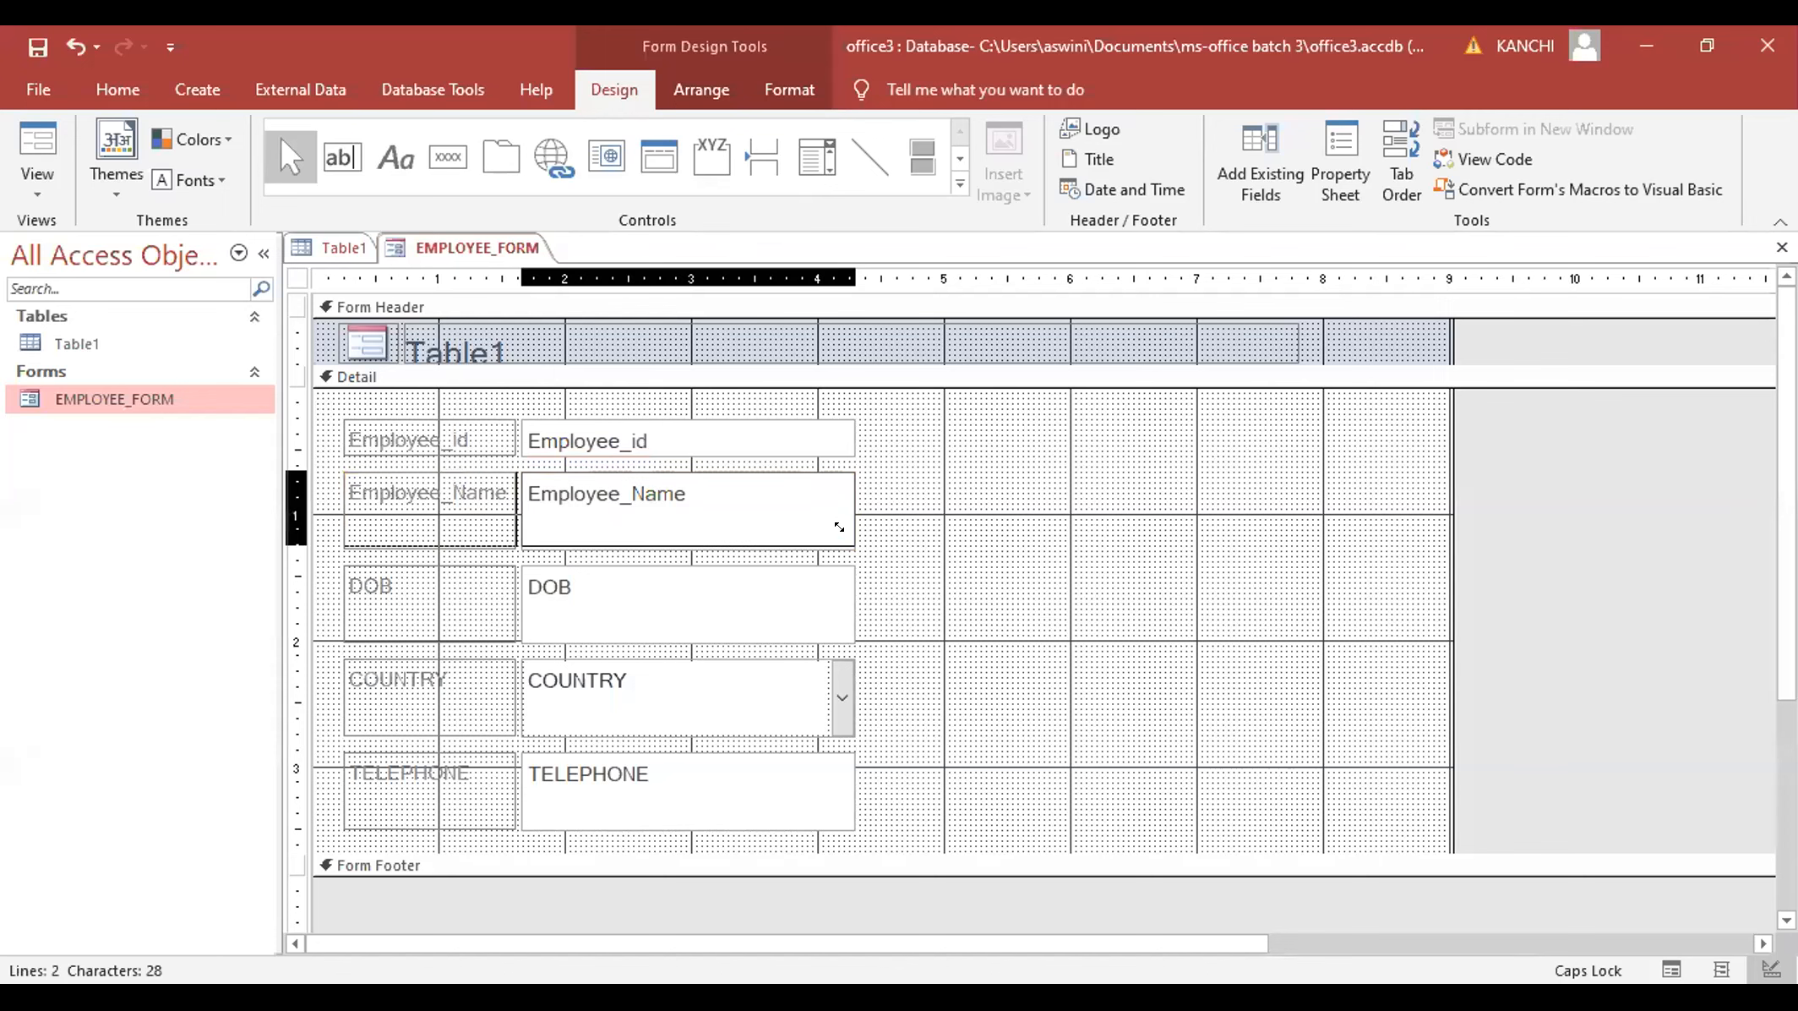
left_click_drag(839, 527, 837, 512)
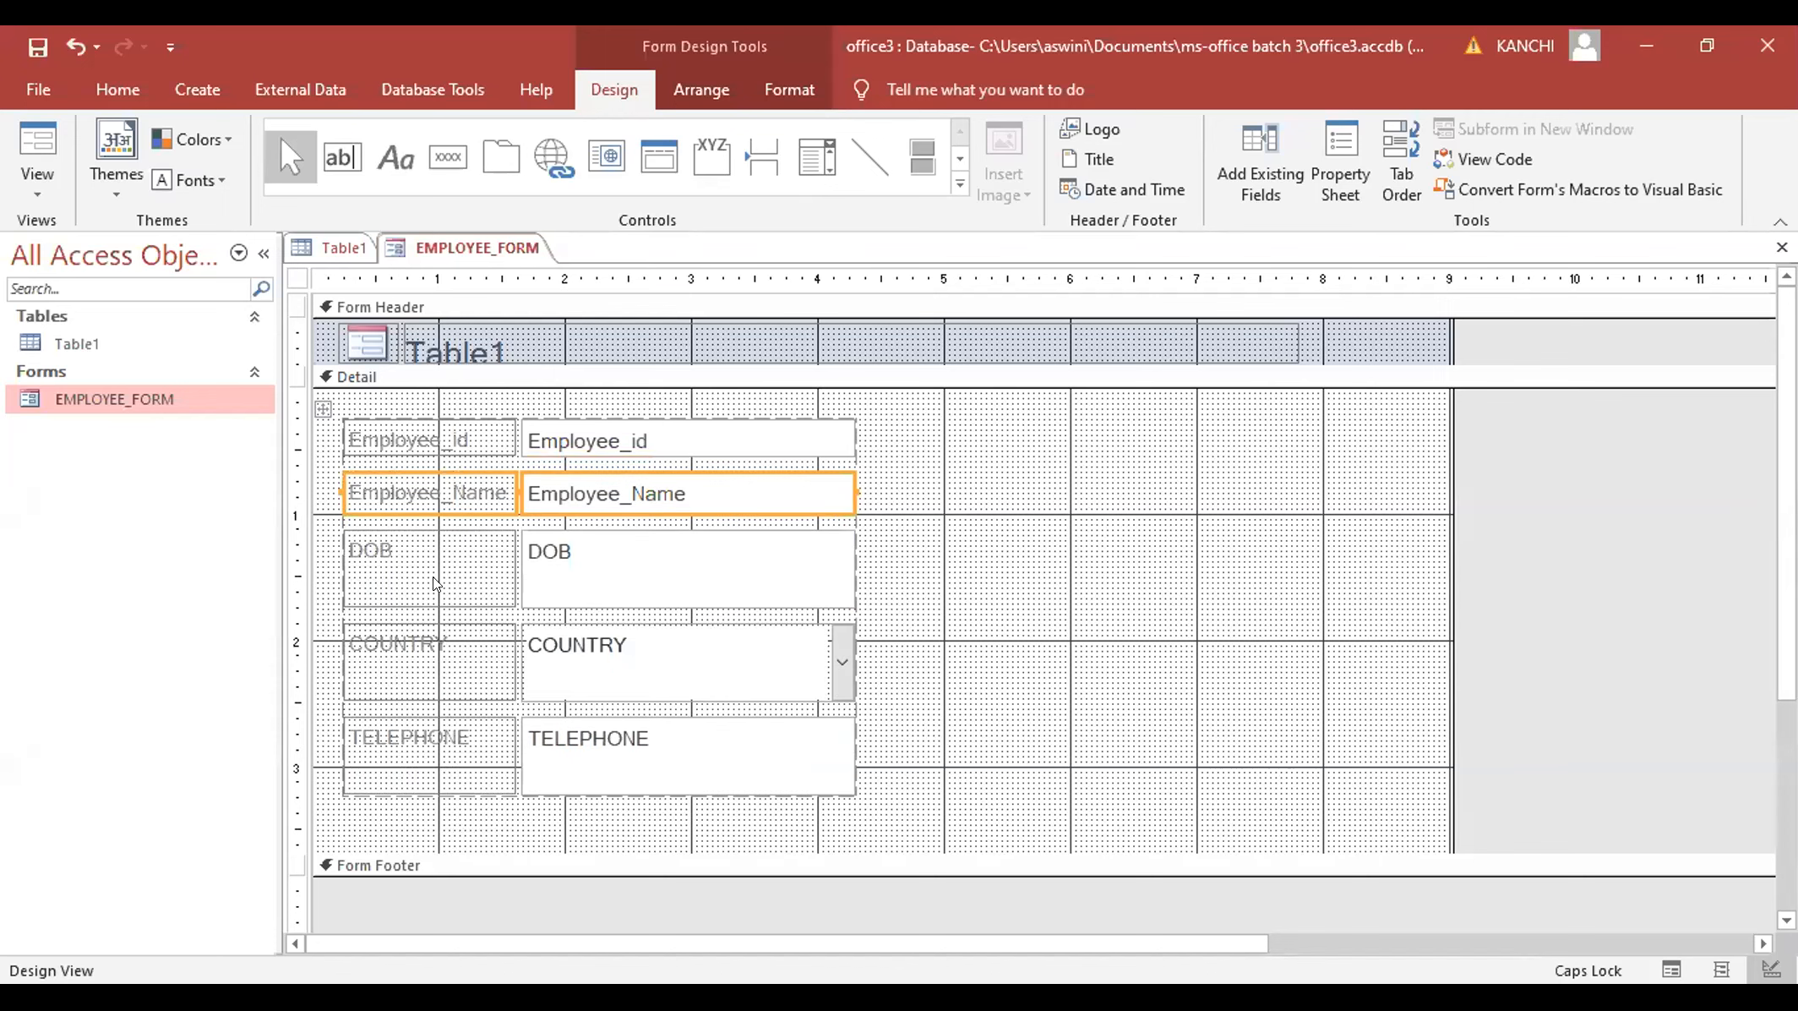
- Shrink the DOB and COUNTRY boxes to single-line height
left_click(522, 562)
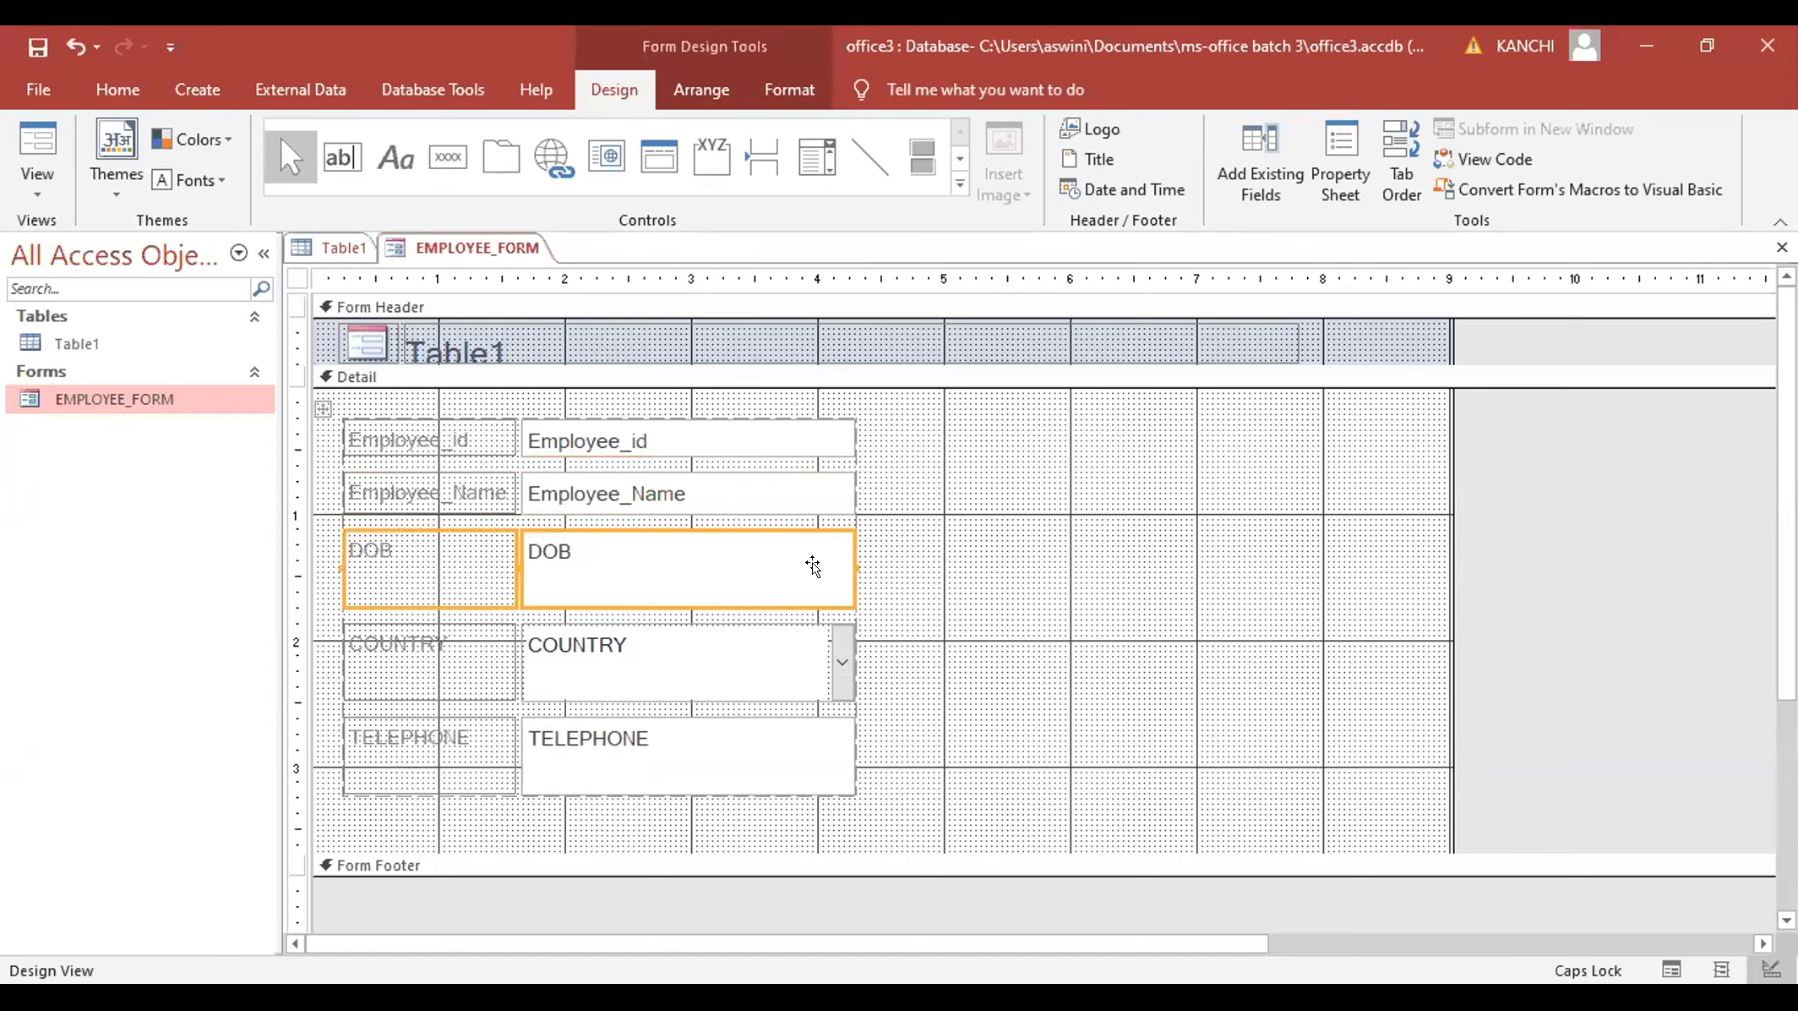
left_click(839, 564)
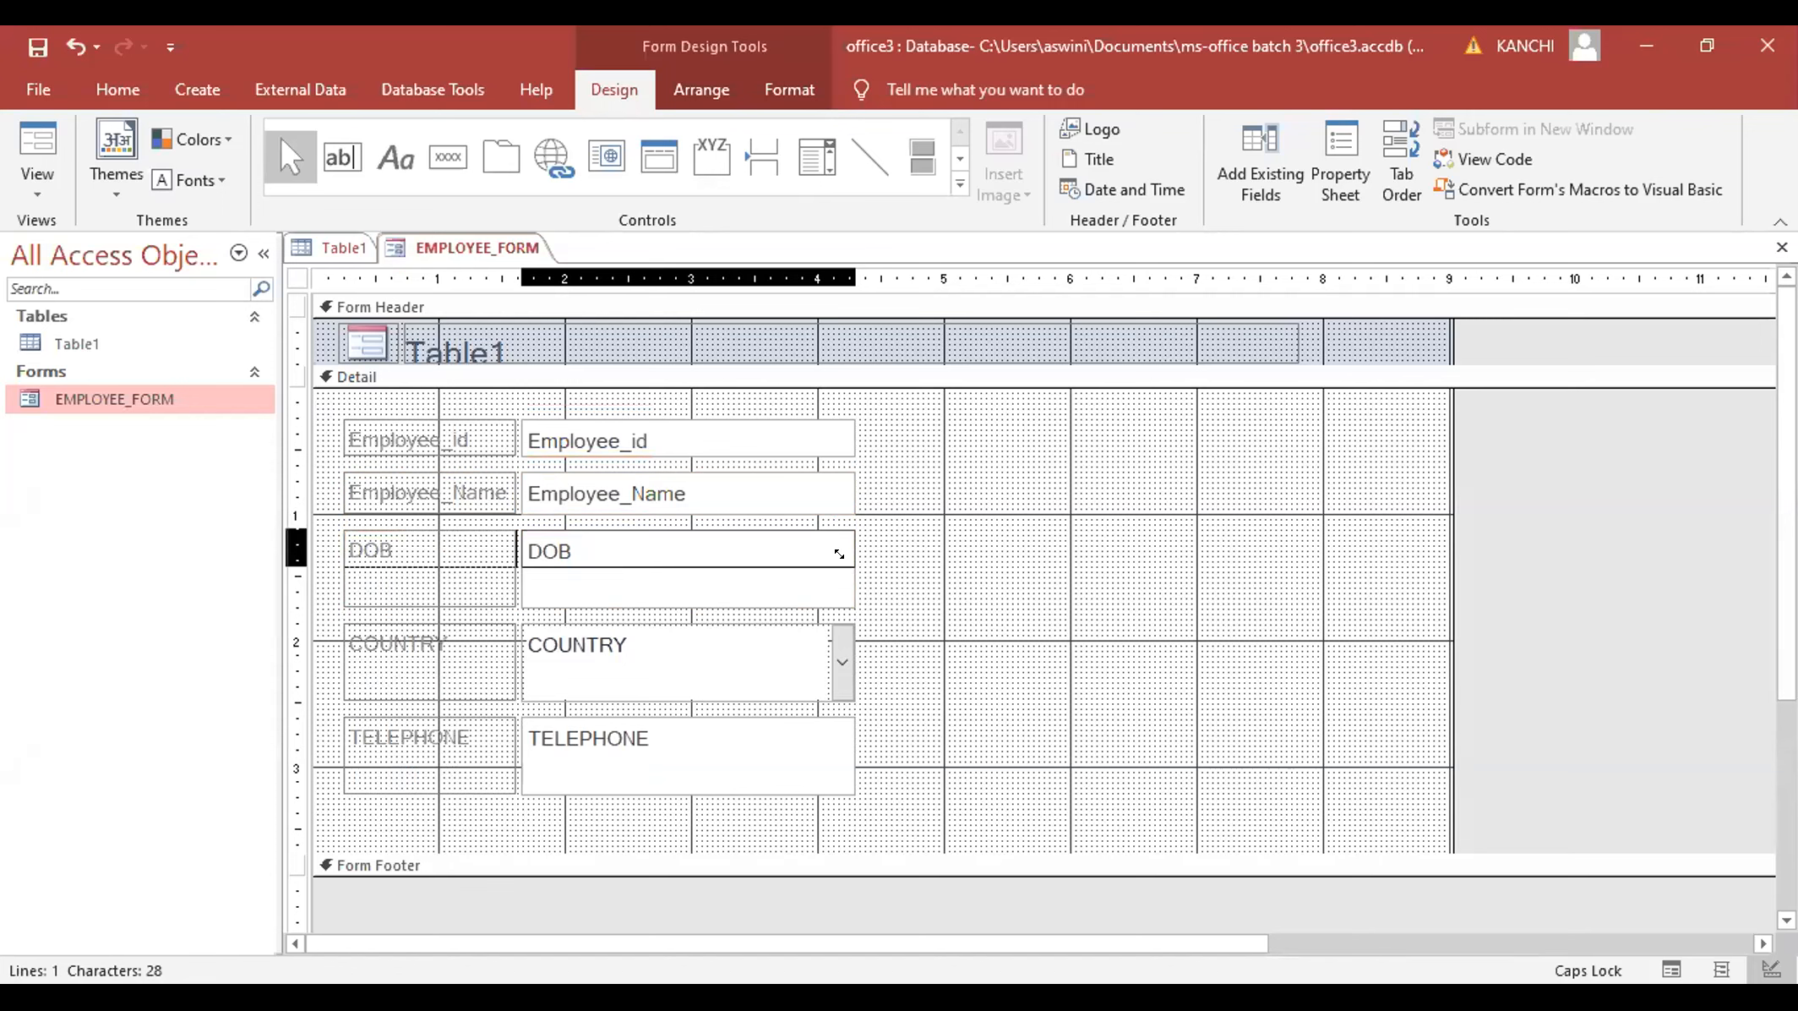
left_click_drag(839, 553, 840, 556)
left_click(439, 615)
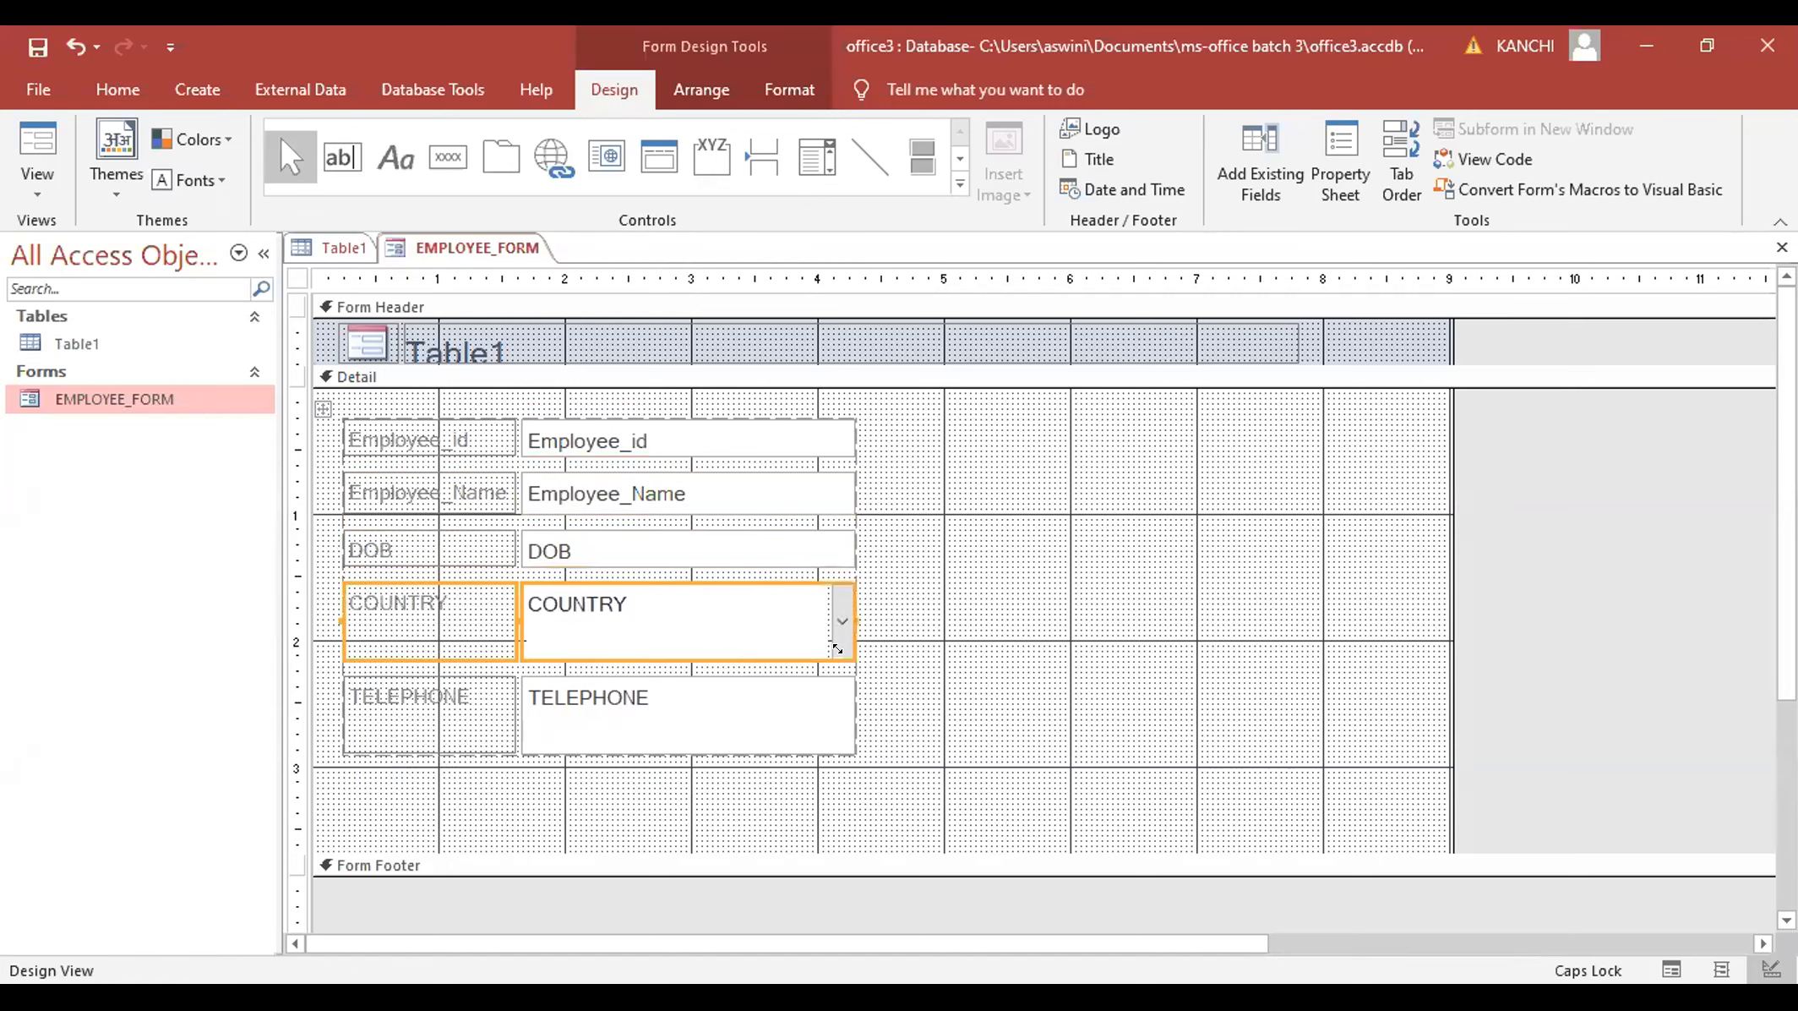
left_click(839, 648)
mouse_move(842, 614)
left_mouse_down()
mouse_move(840, 648)
mouse_move(840, 618)
left_mouse_up()
left_click(841, 648)
- Shrink the TELEPHONE row and tighten the COUNTRY row so TELEPHONE moves up
left_click(401, 689)
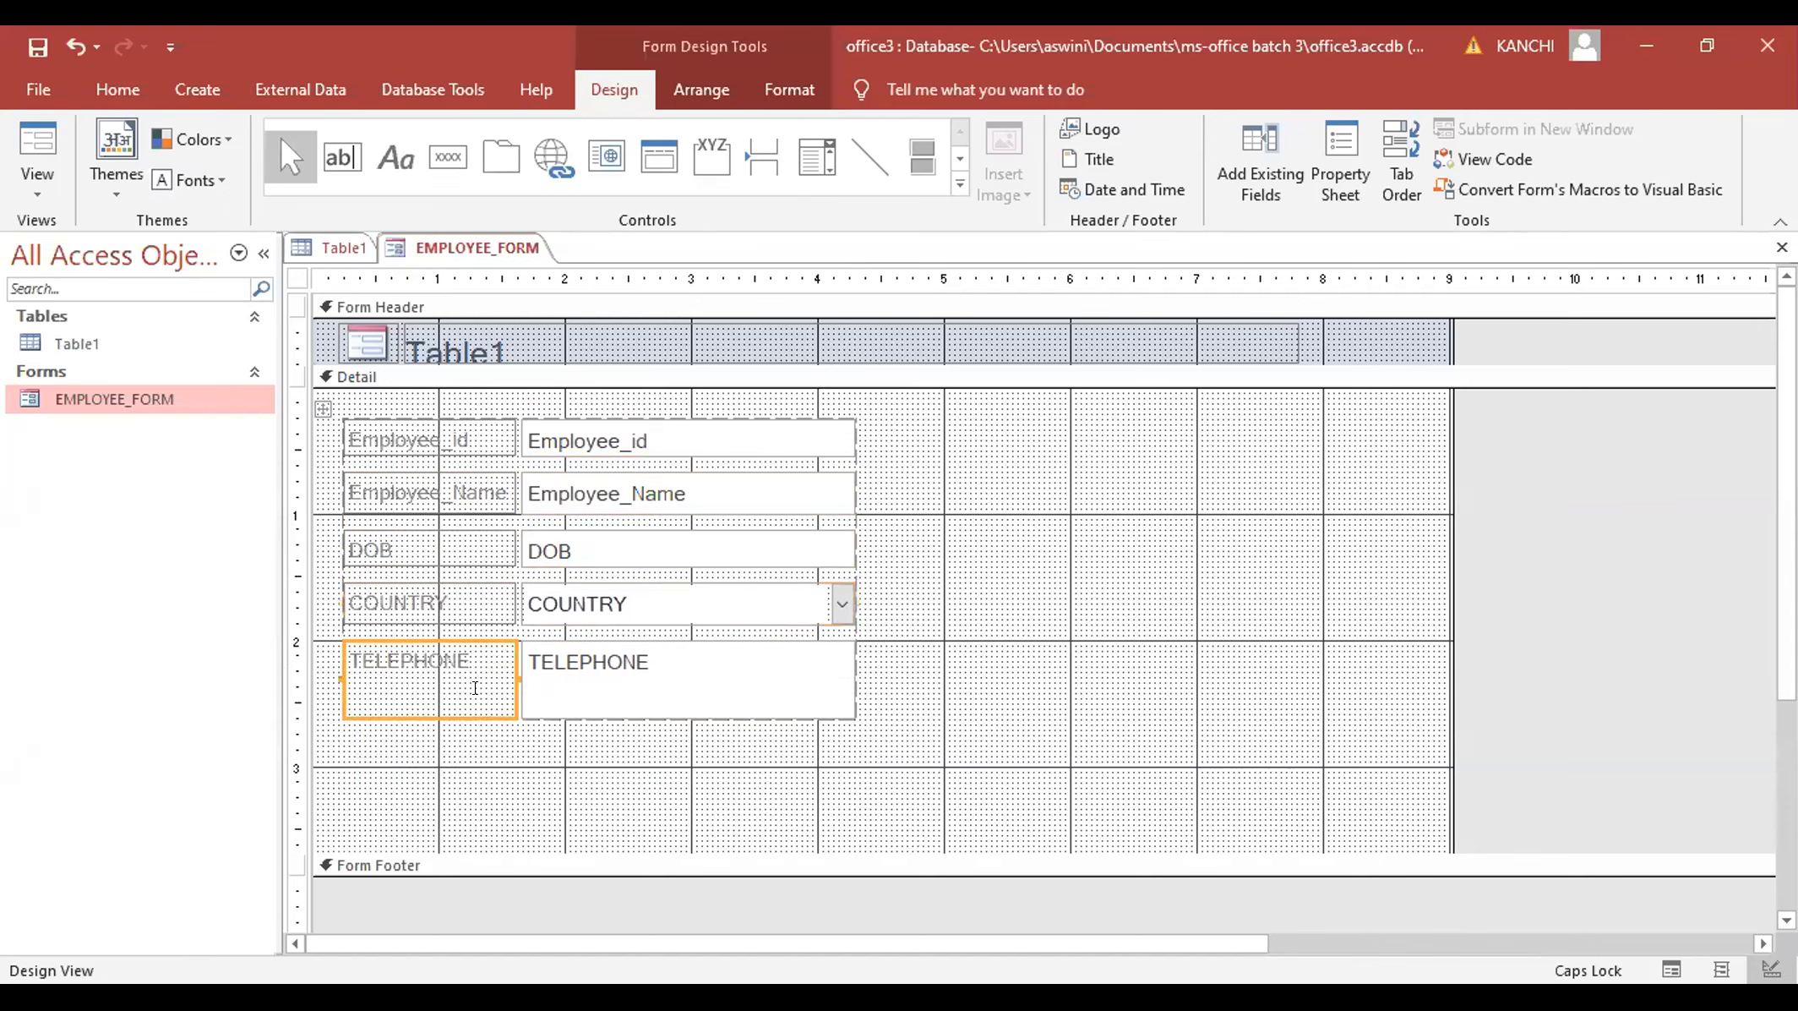
left_click(635, 676, "shift")
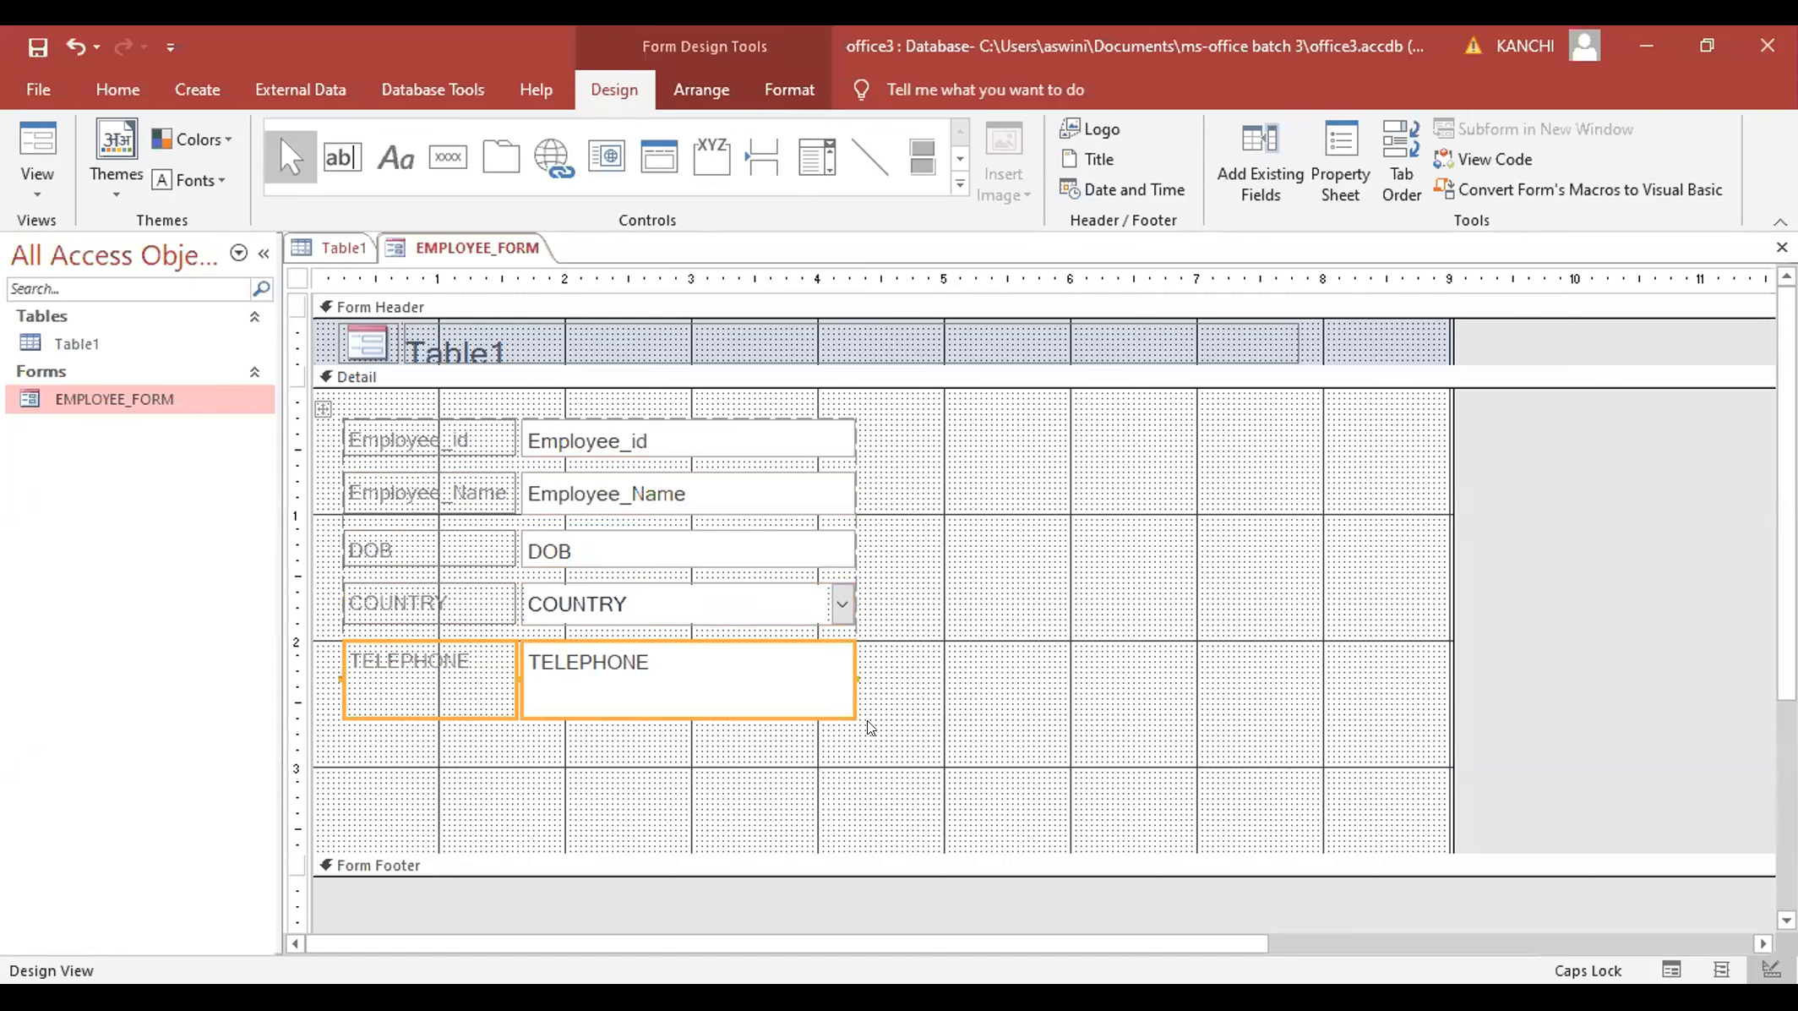
left_click_drag(839, 660, 838, 658)
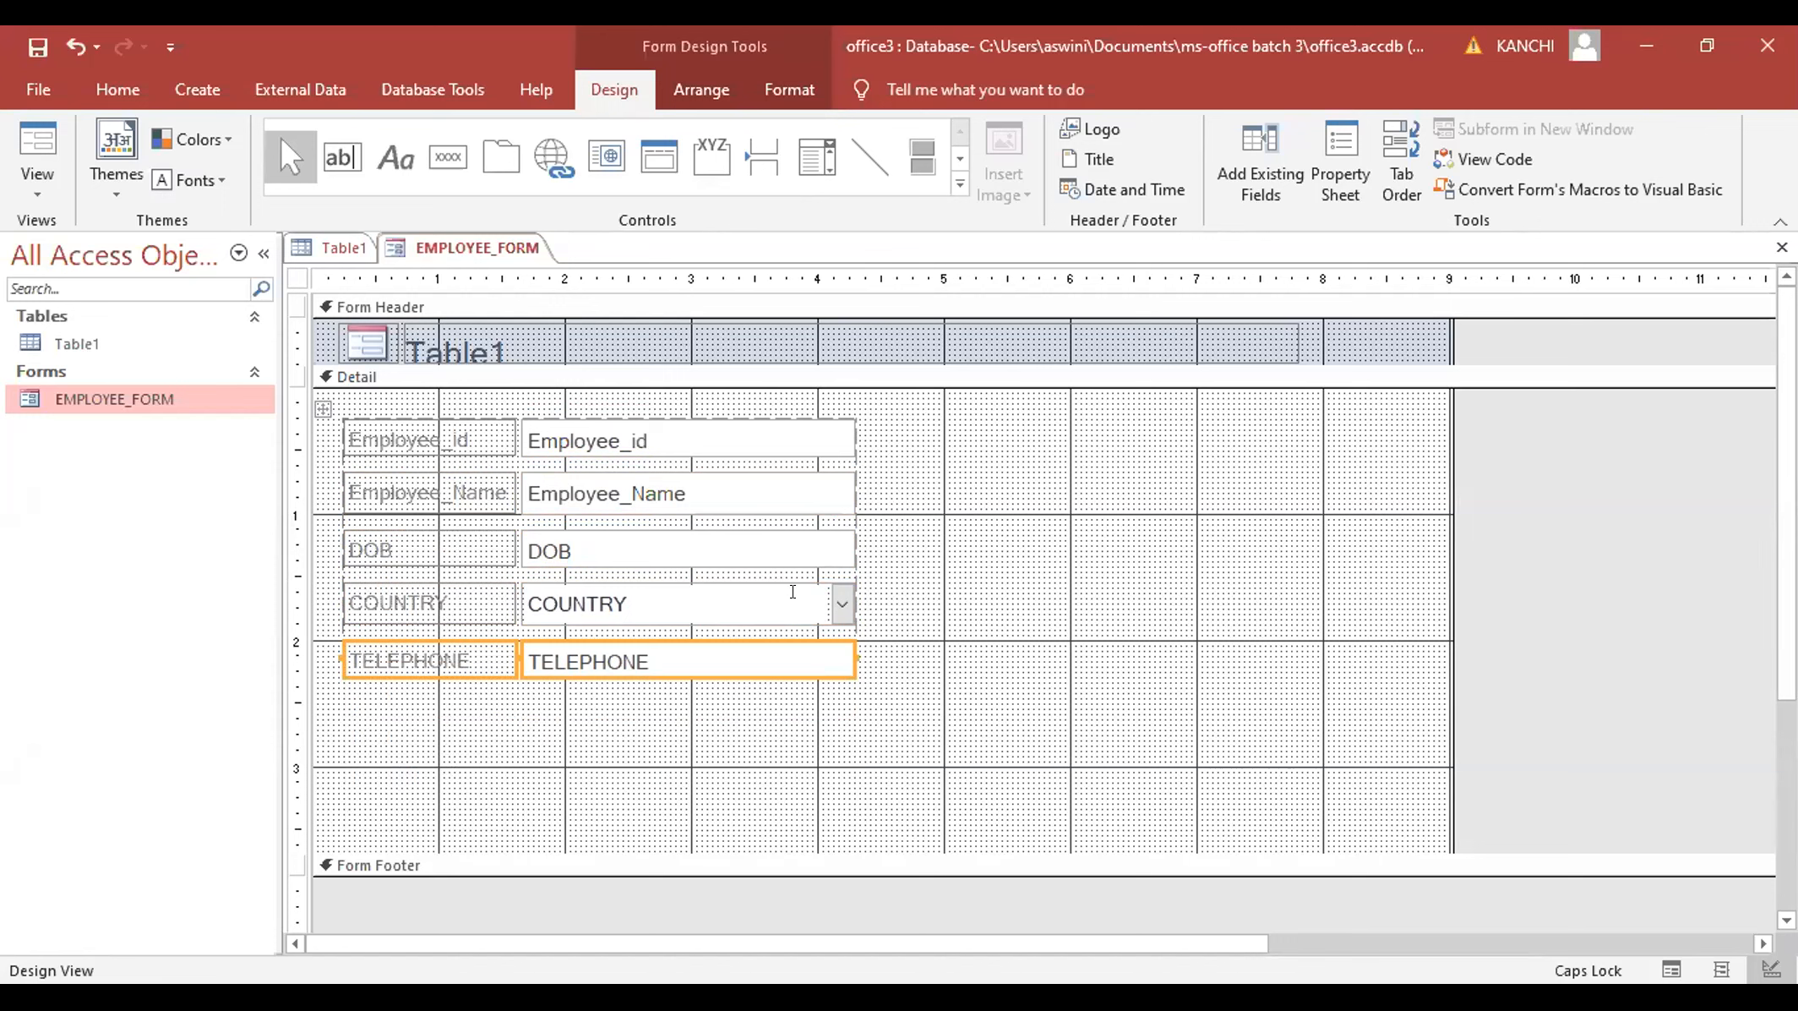
left_click(465, 600)
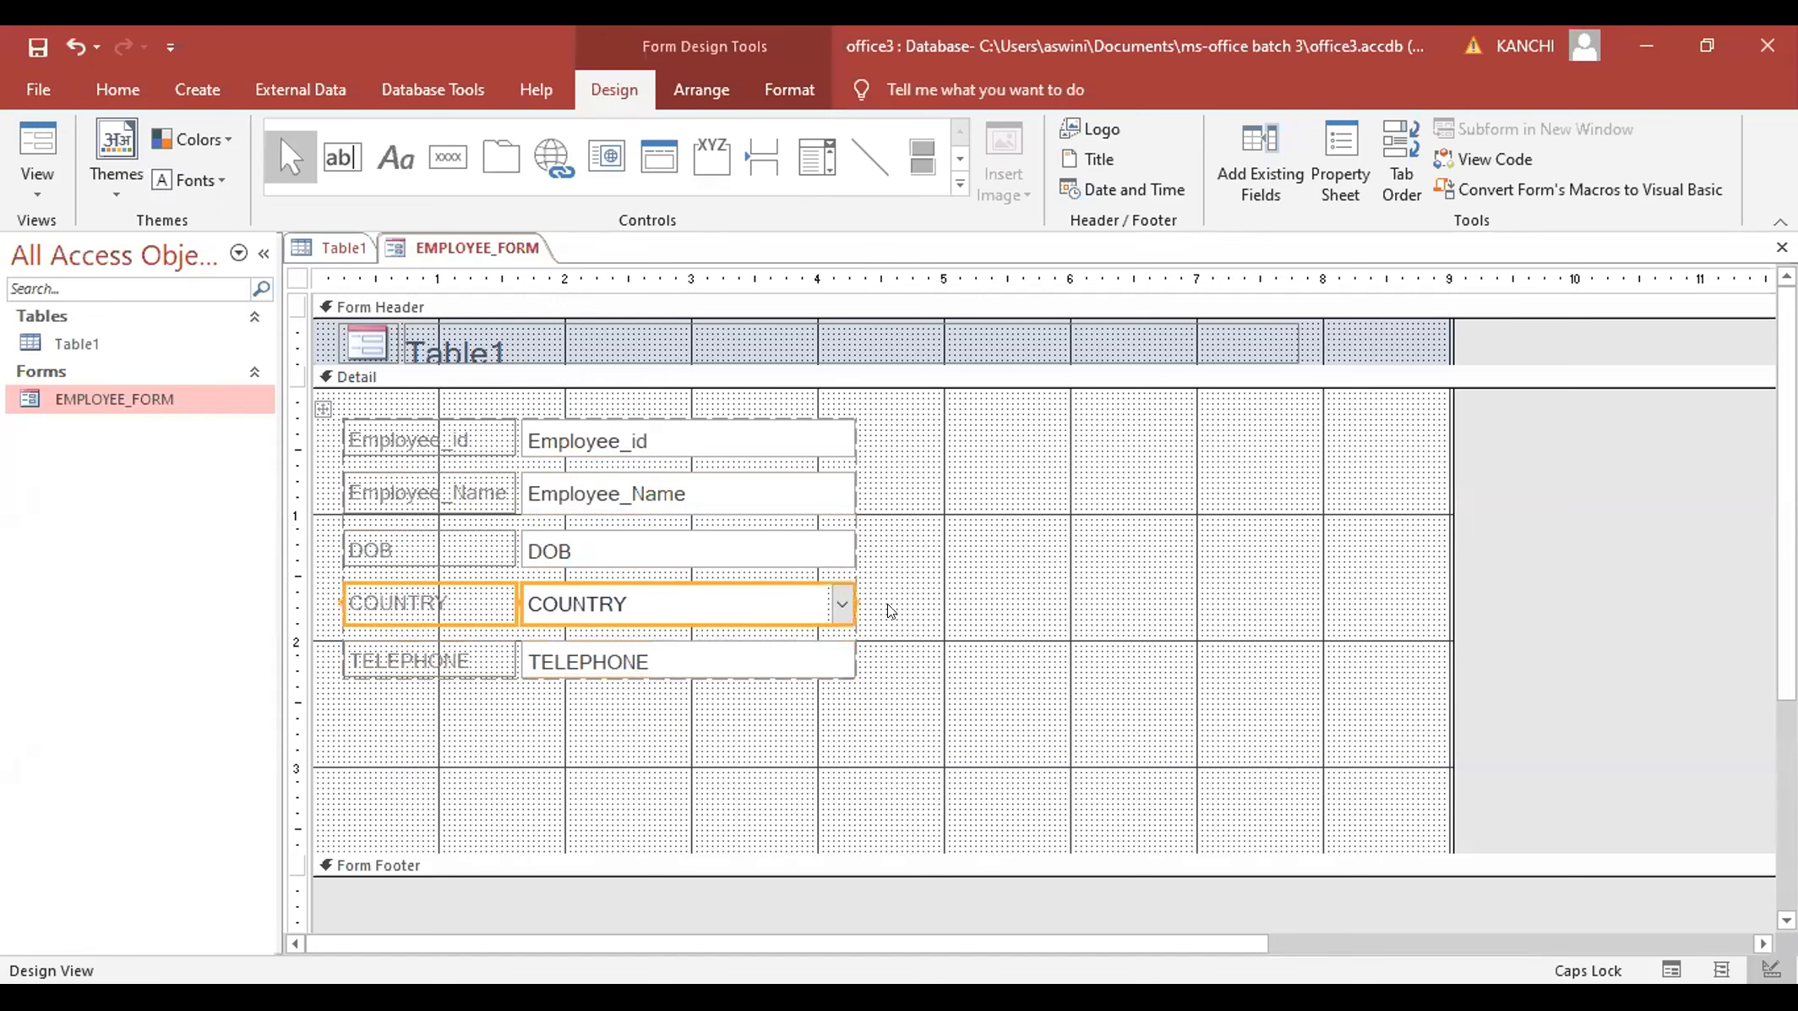
left_click(840, 608)
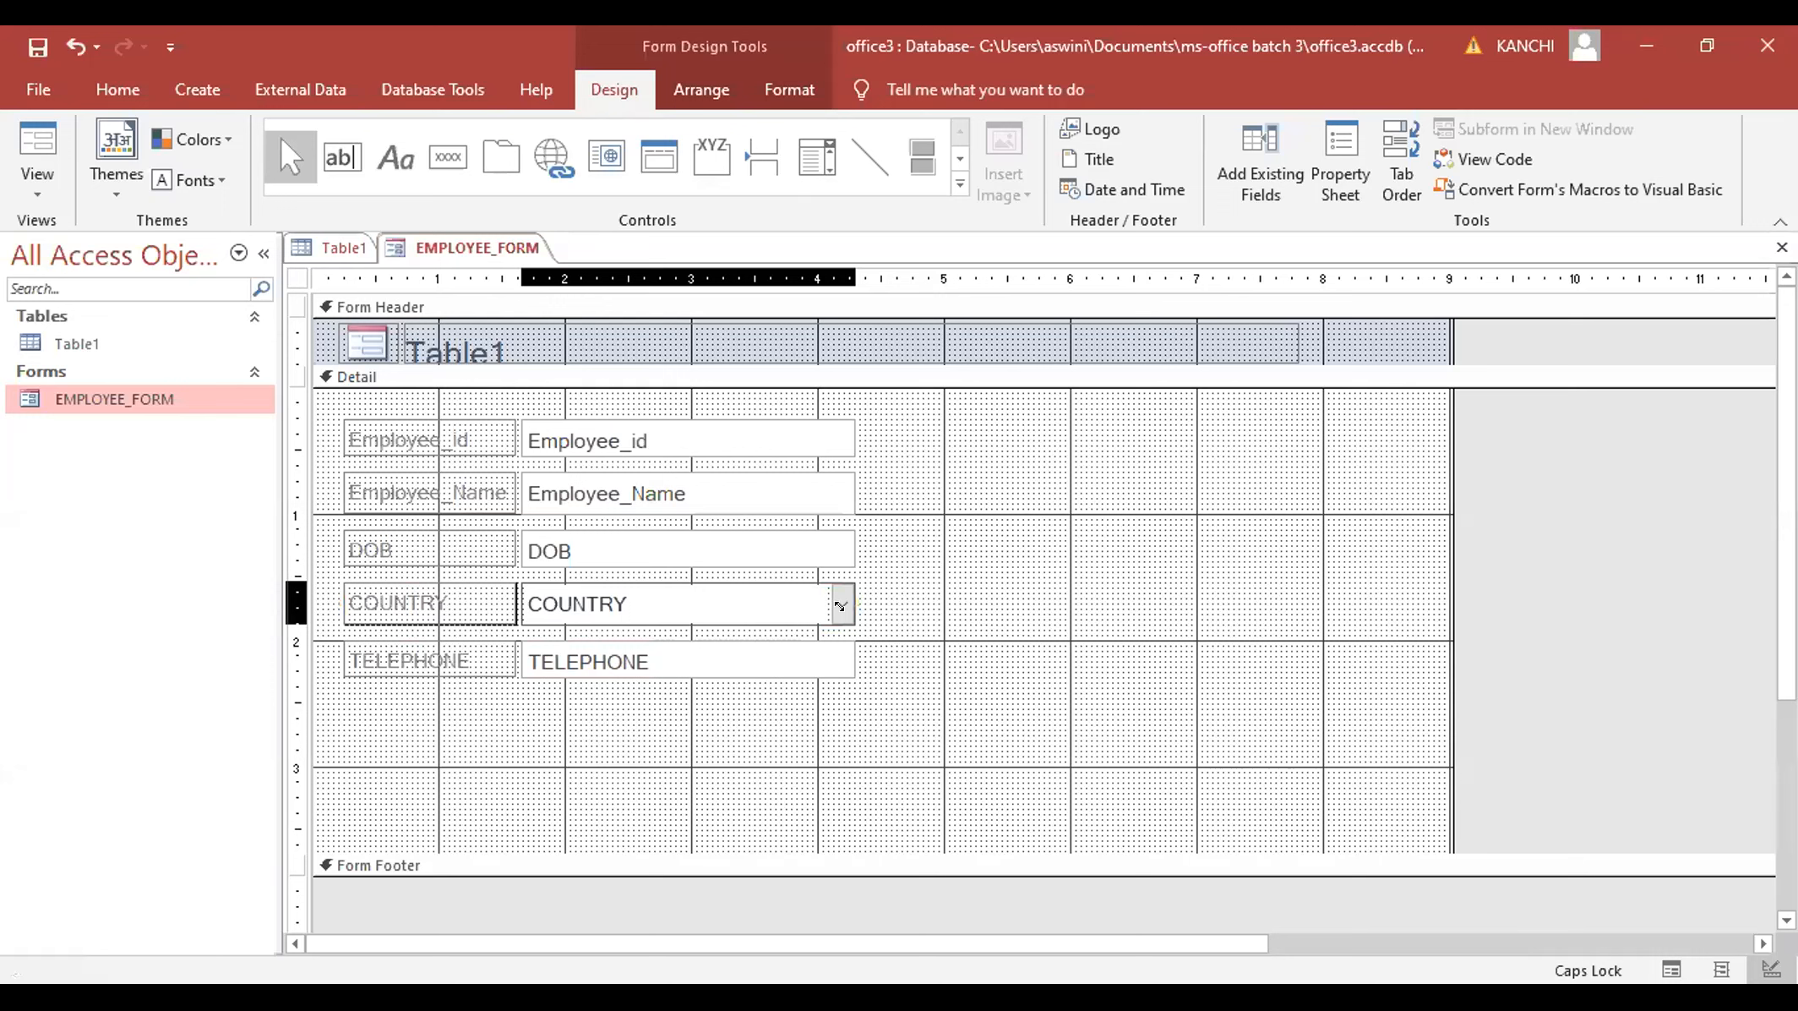
left_click(915, 663)
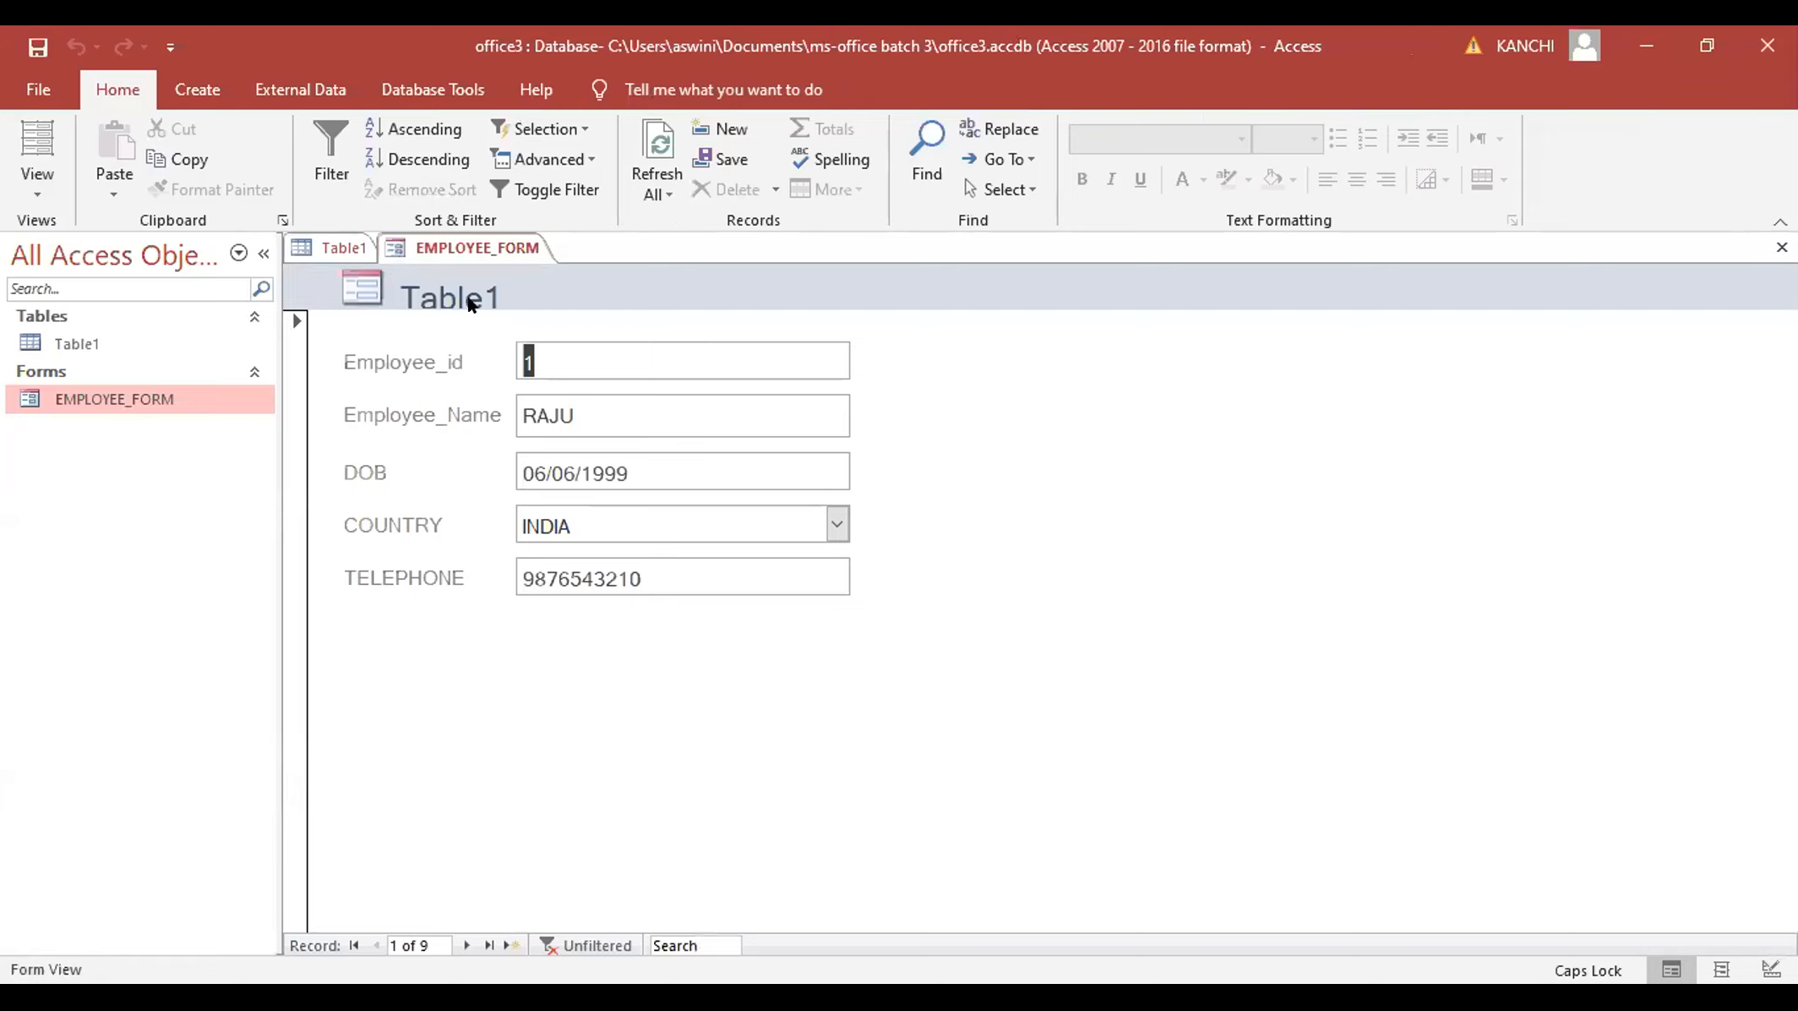
- Switch EMPLOYEE_FORM to Design View from the View dropdown
left_click(37, 178)
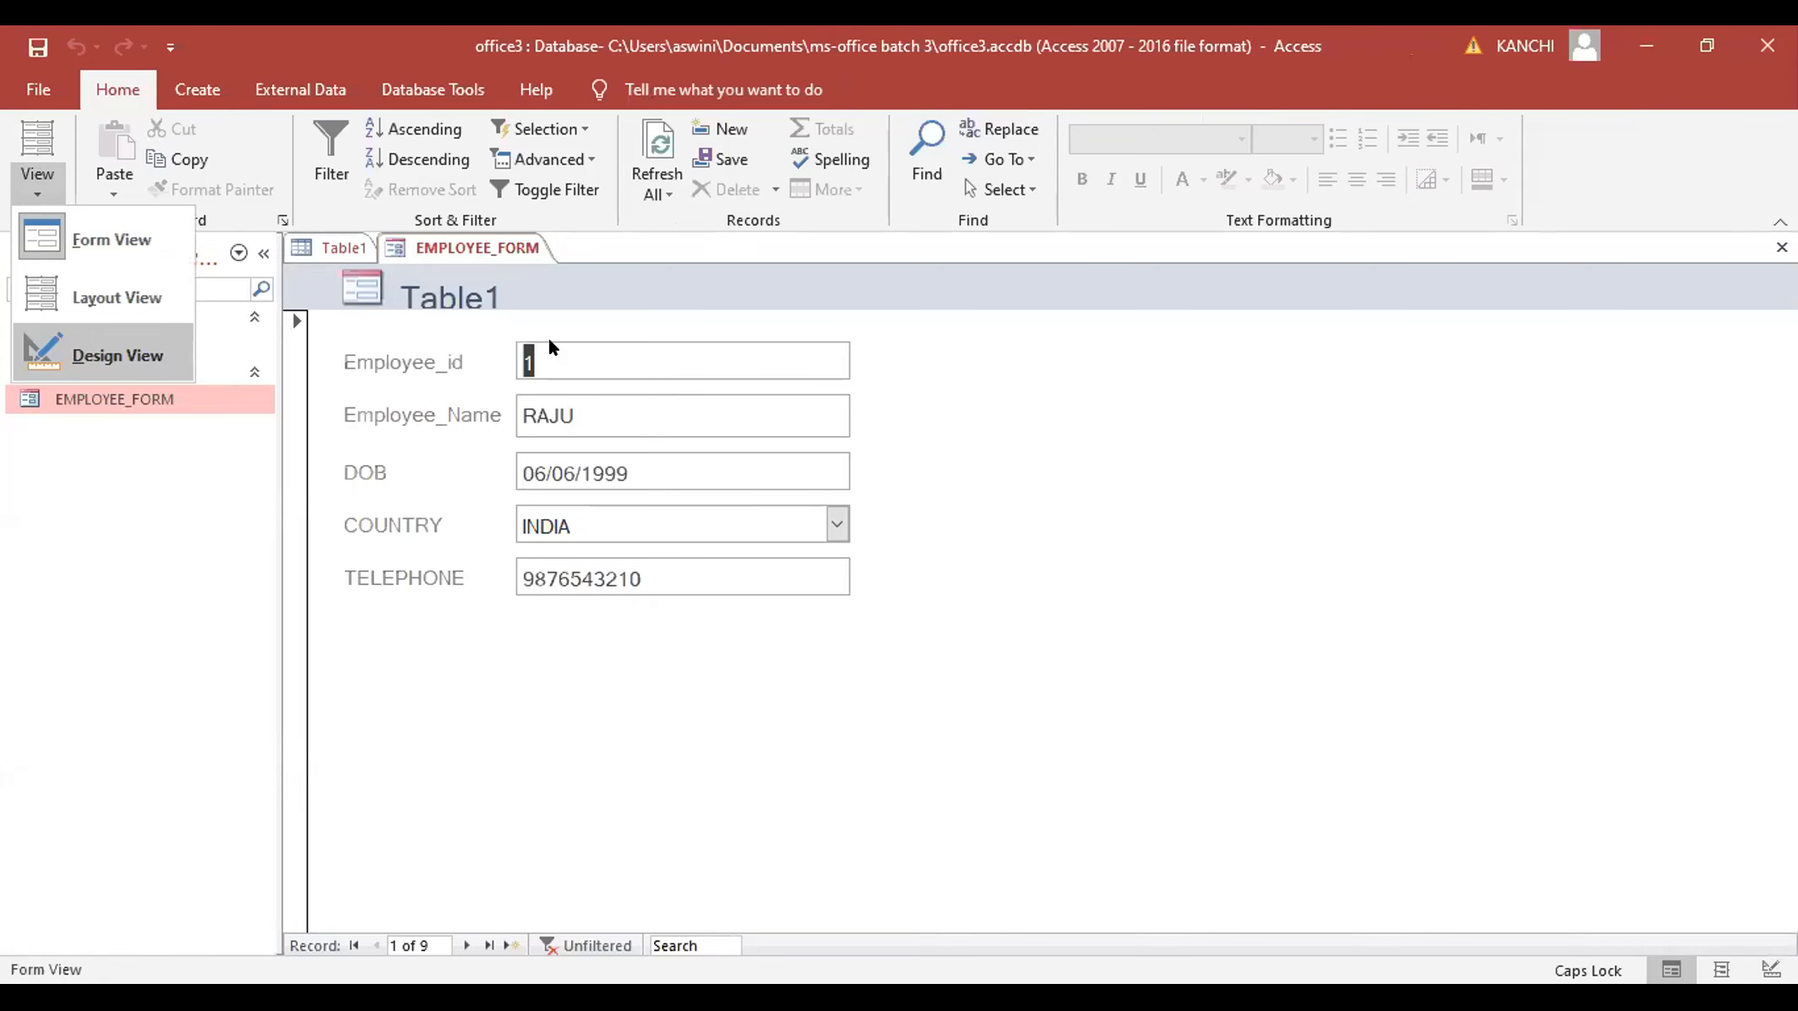
left_click(68, 351)
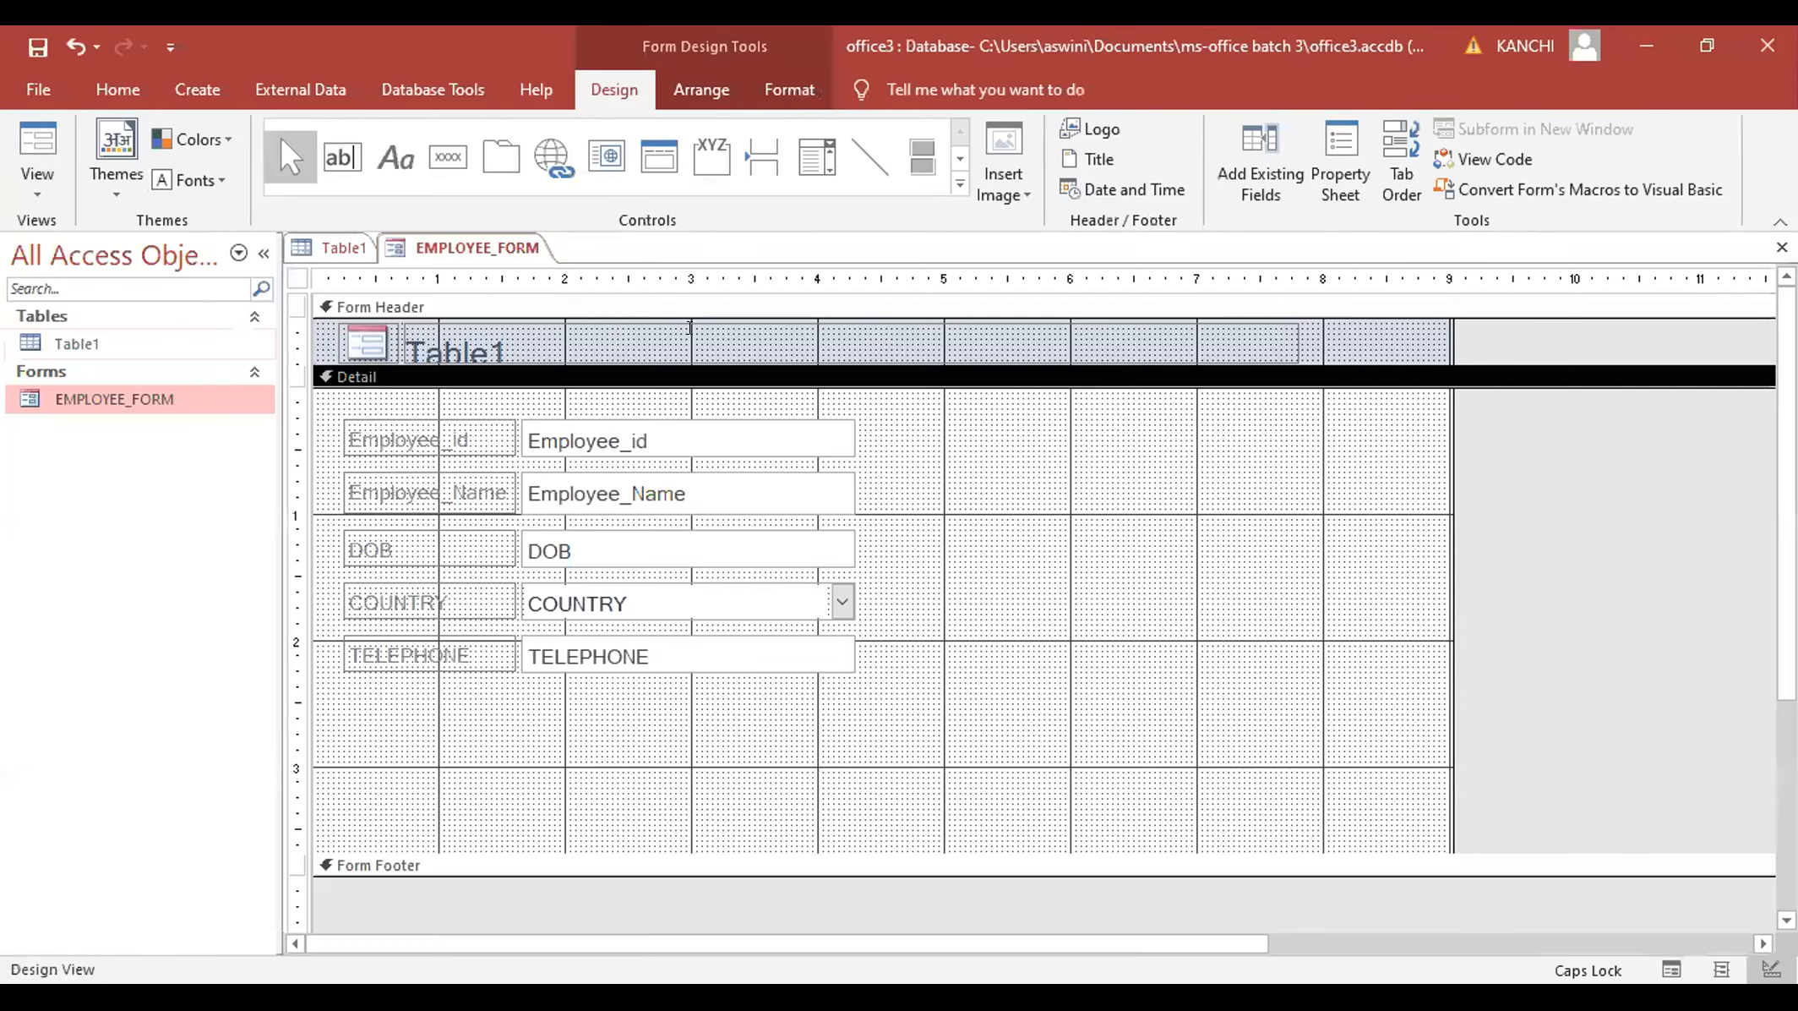
- Select the Table1 title label in the form header and delete its text
left_click(1286, 322)
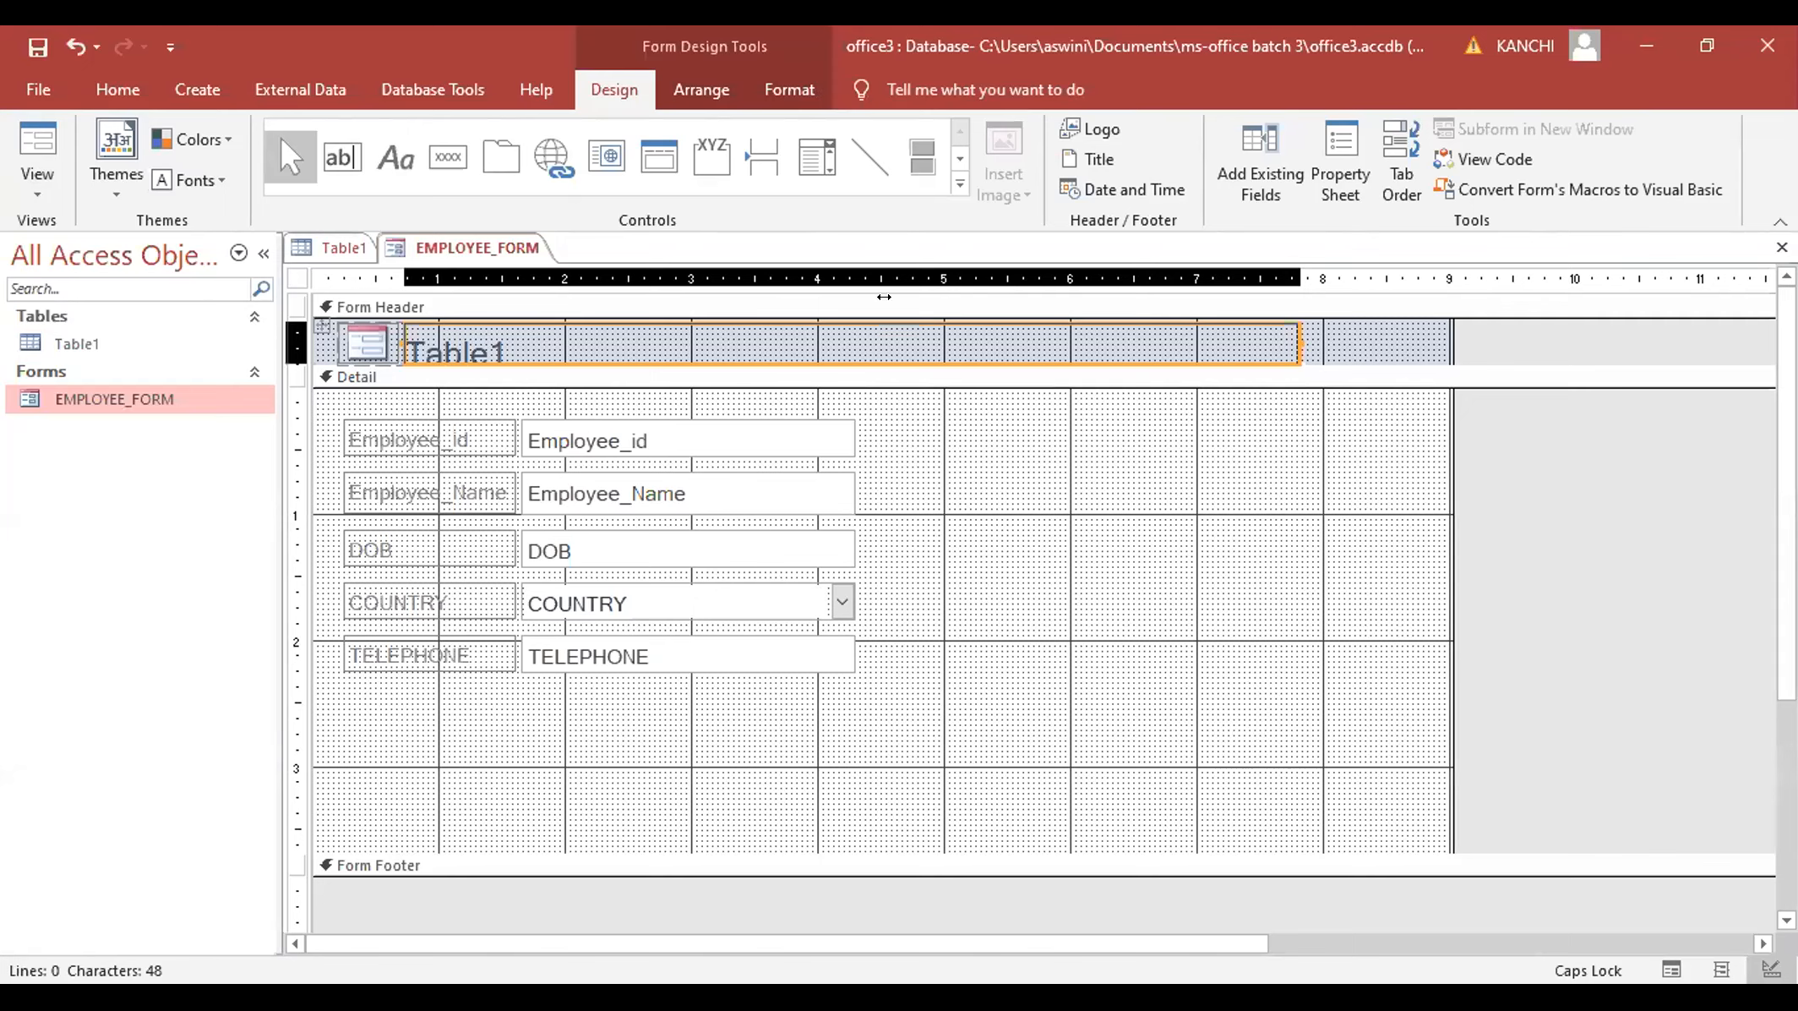
left_click_drag(884, 296, 857, 301)
left_click(753, 327)
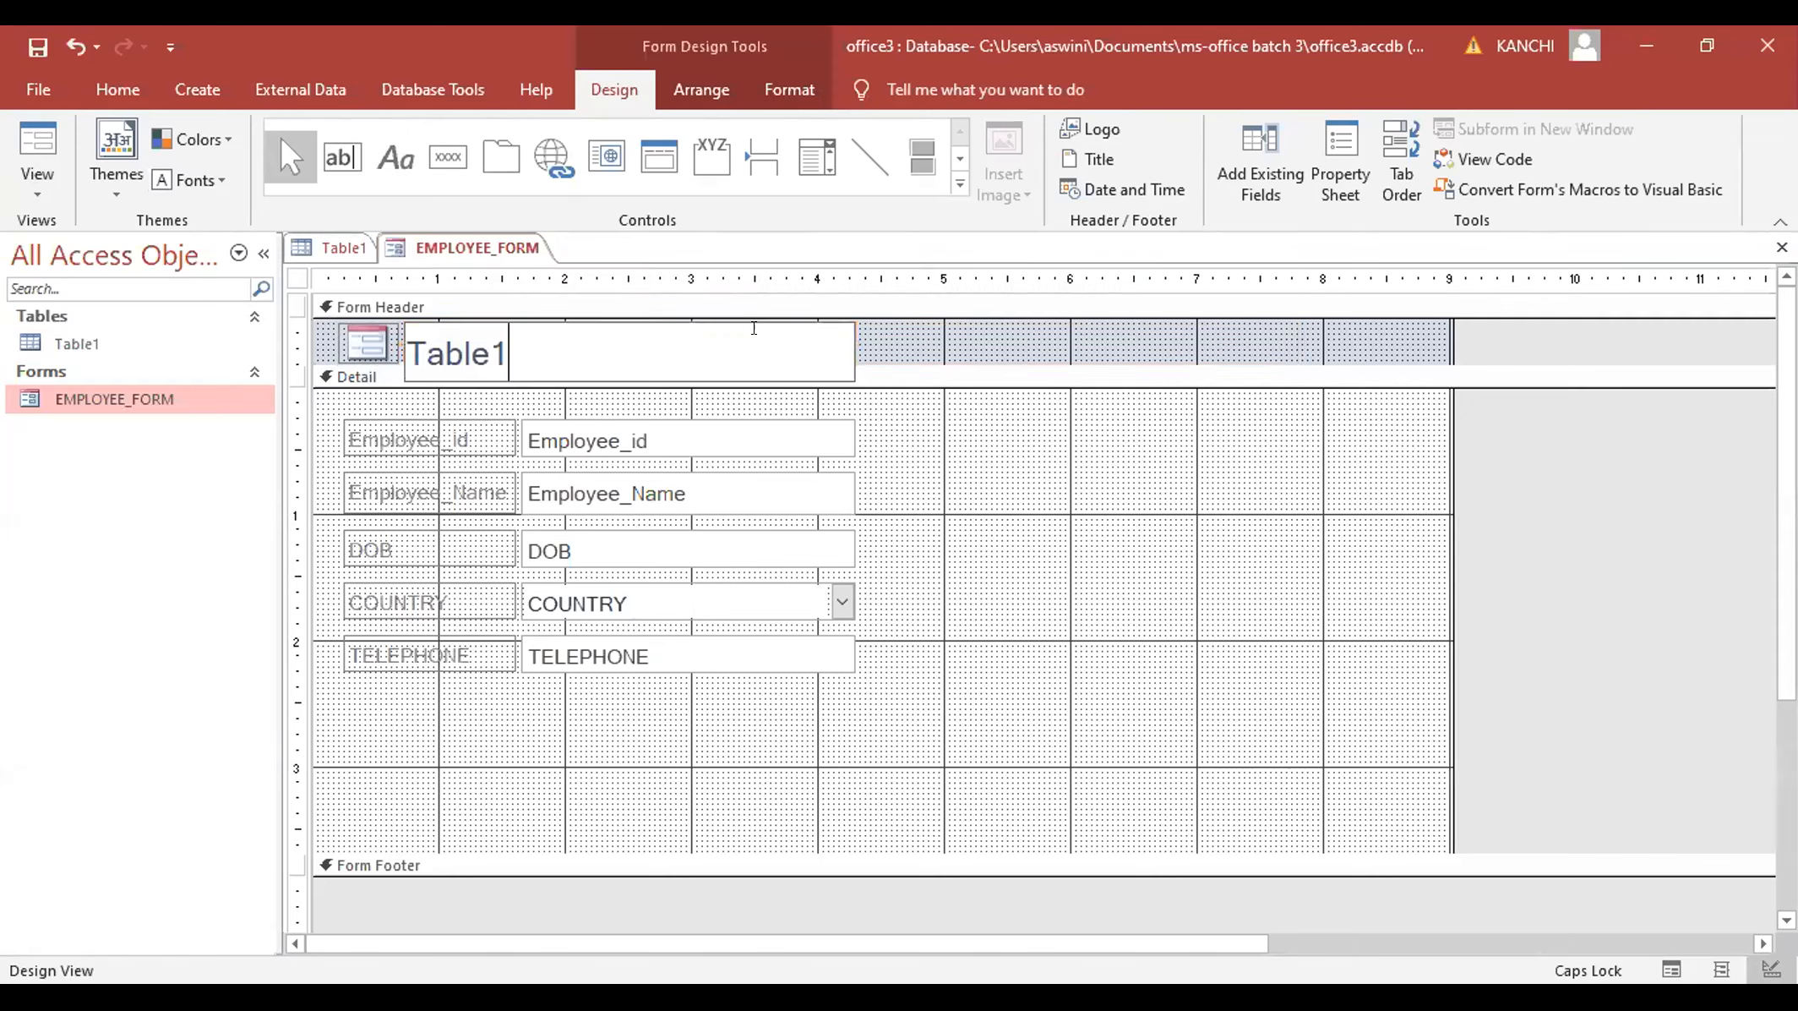
key("BackSpace")
key("BackSpace")
key("BackSpace")
key("BackSpace")
key("BackSpace")
key("BackSpace")
- Type the new header title 'APSSDC Employee's details'
type("APSSDC")
key("Caps_Lock")
type("Employee")
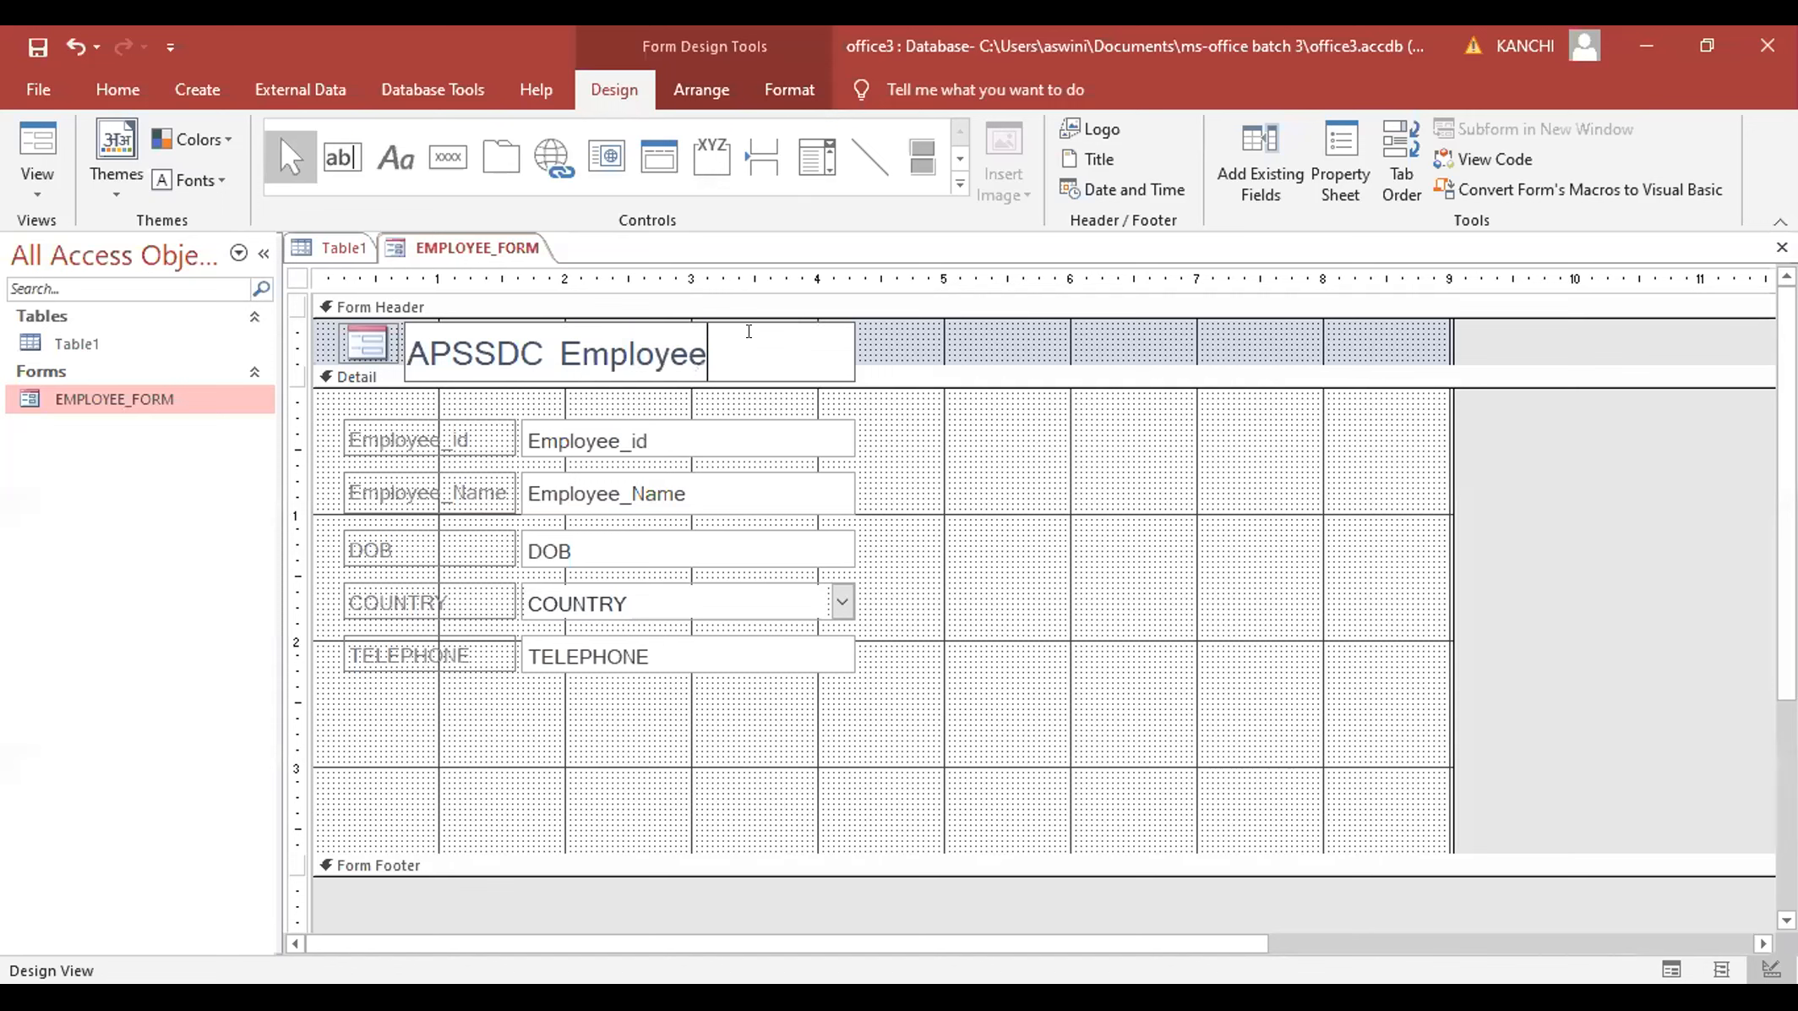
key("Home")
type("'")
key("End")
type("'s")
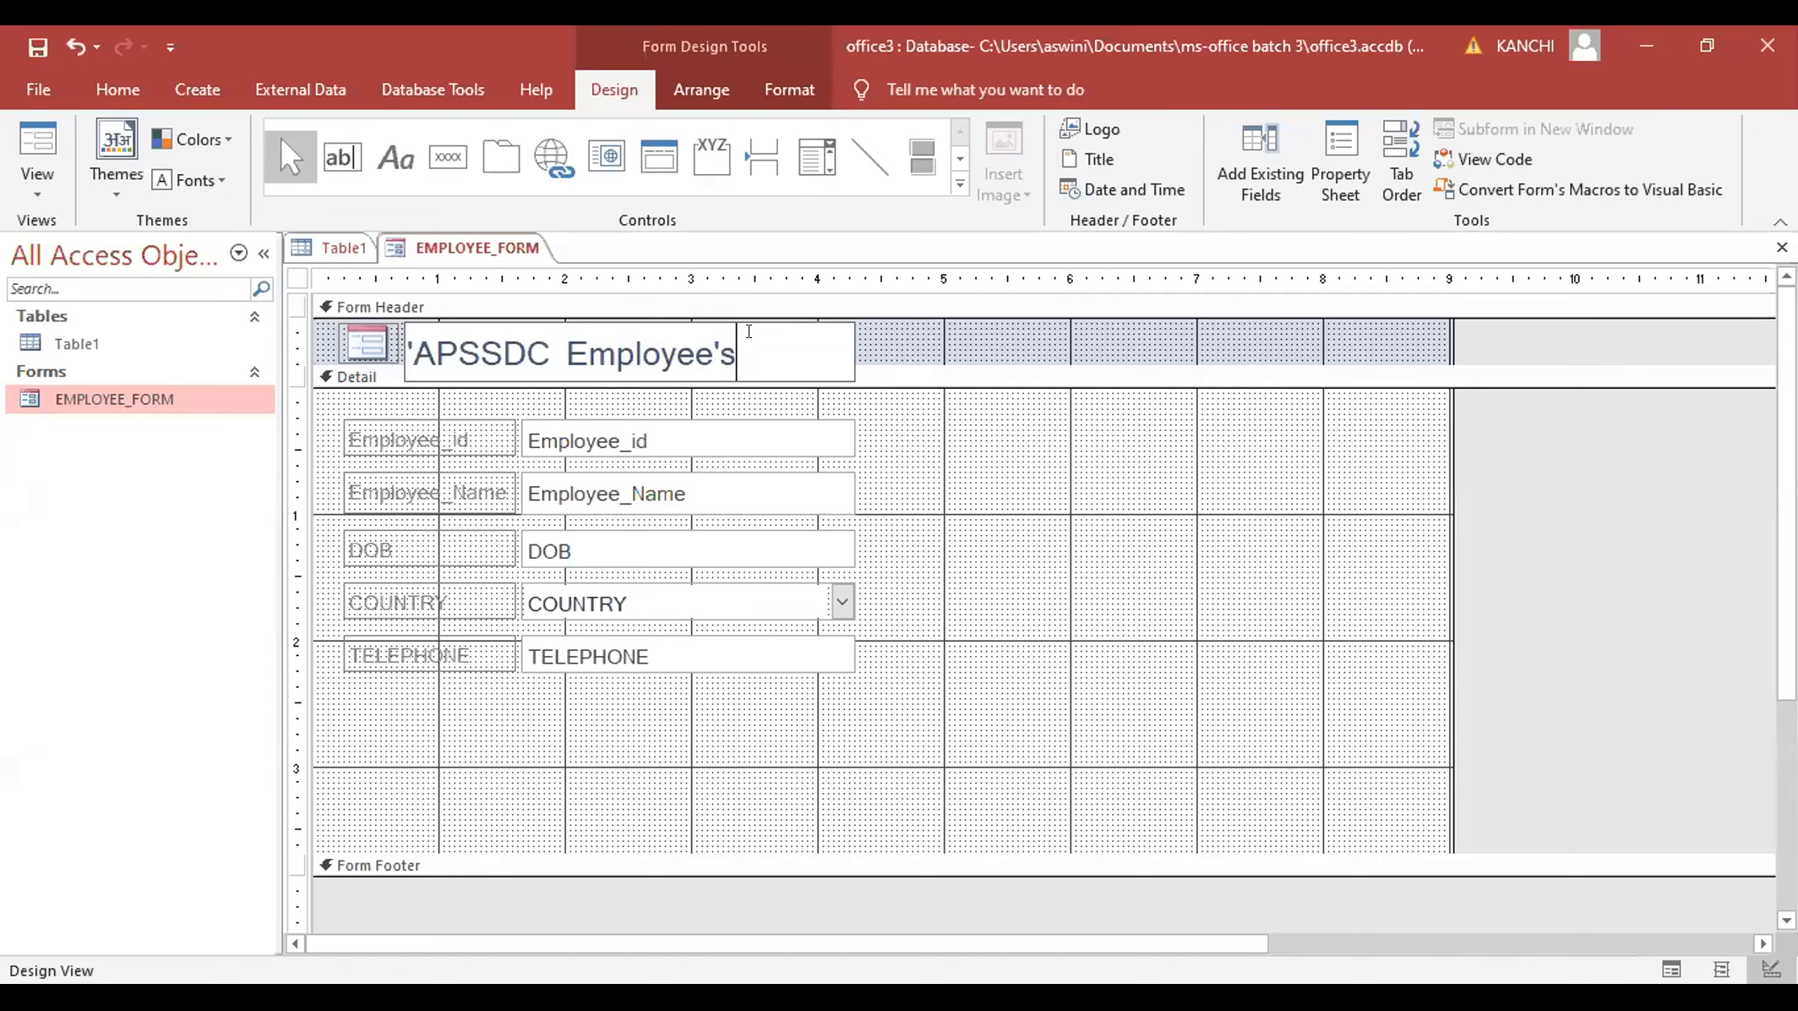
type(" details")
left_click(833, 375)
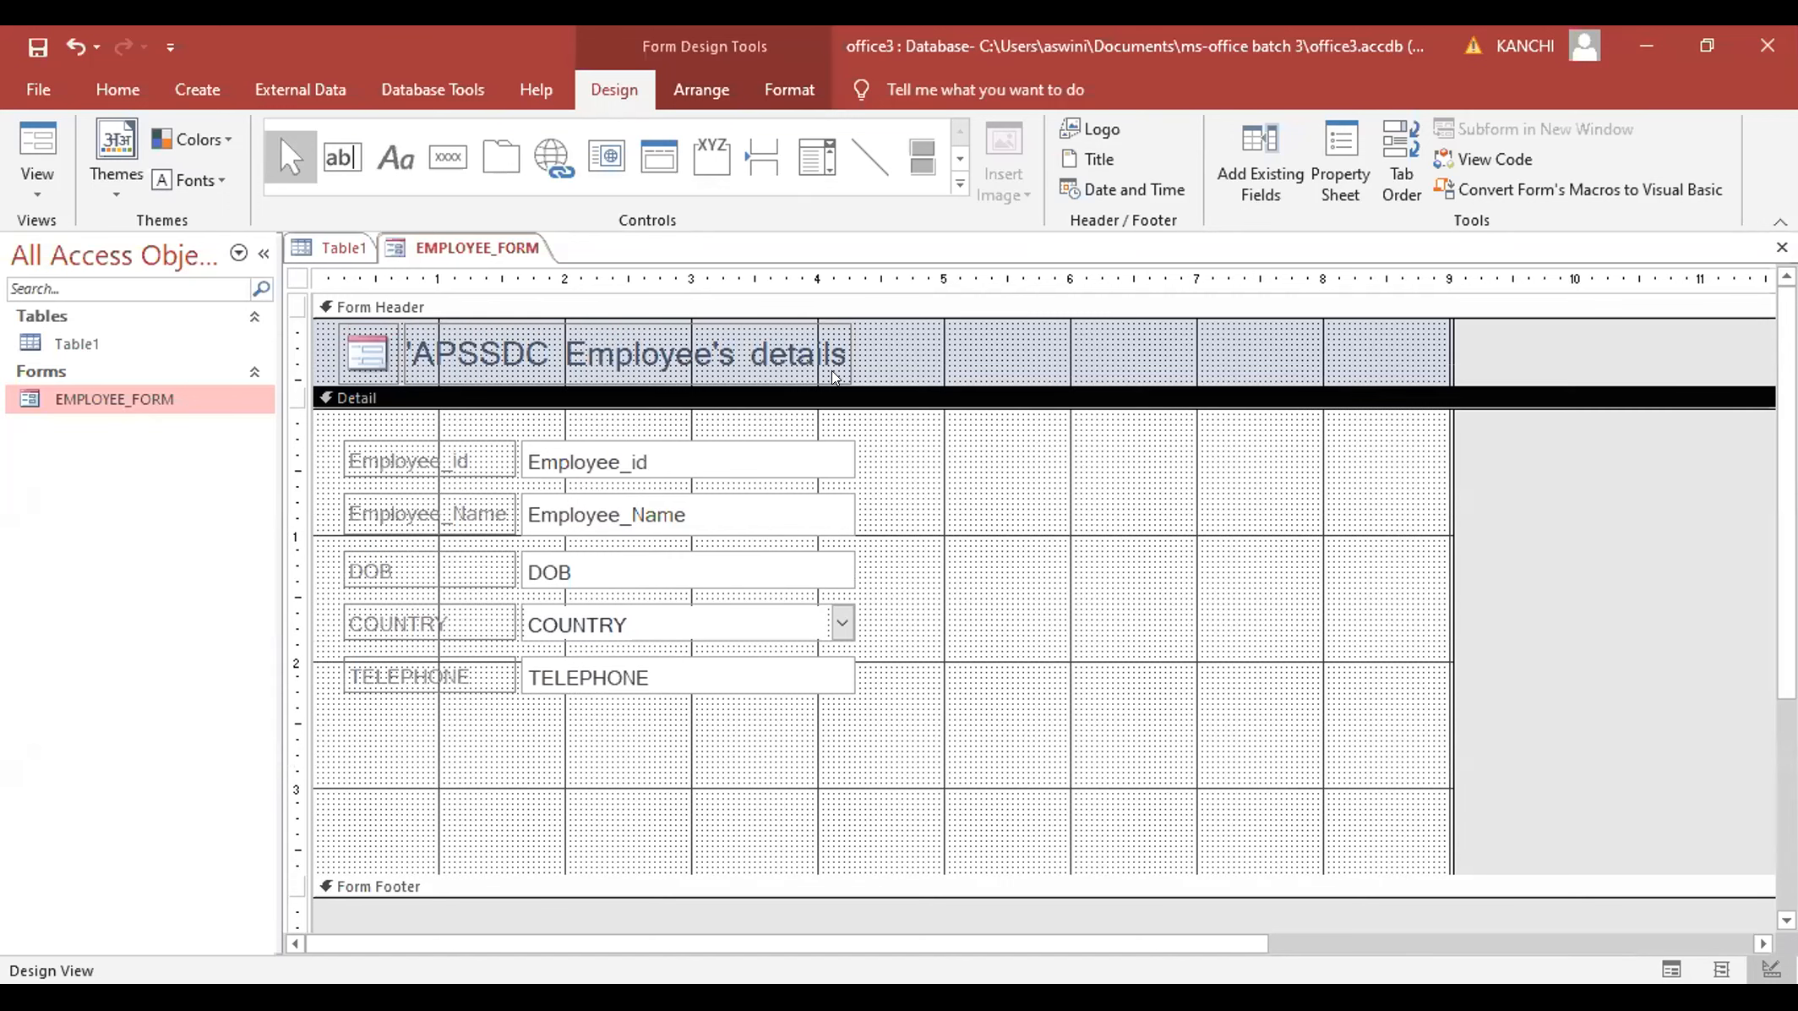
left_click(837, 371)
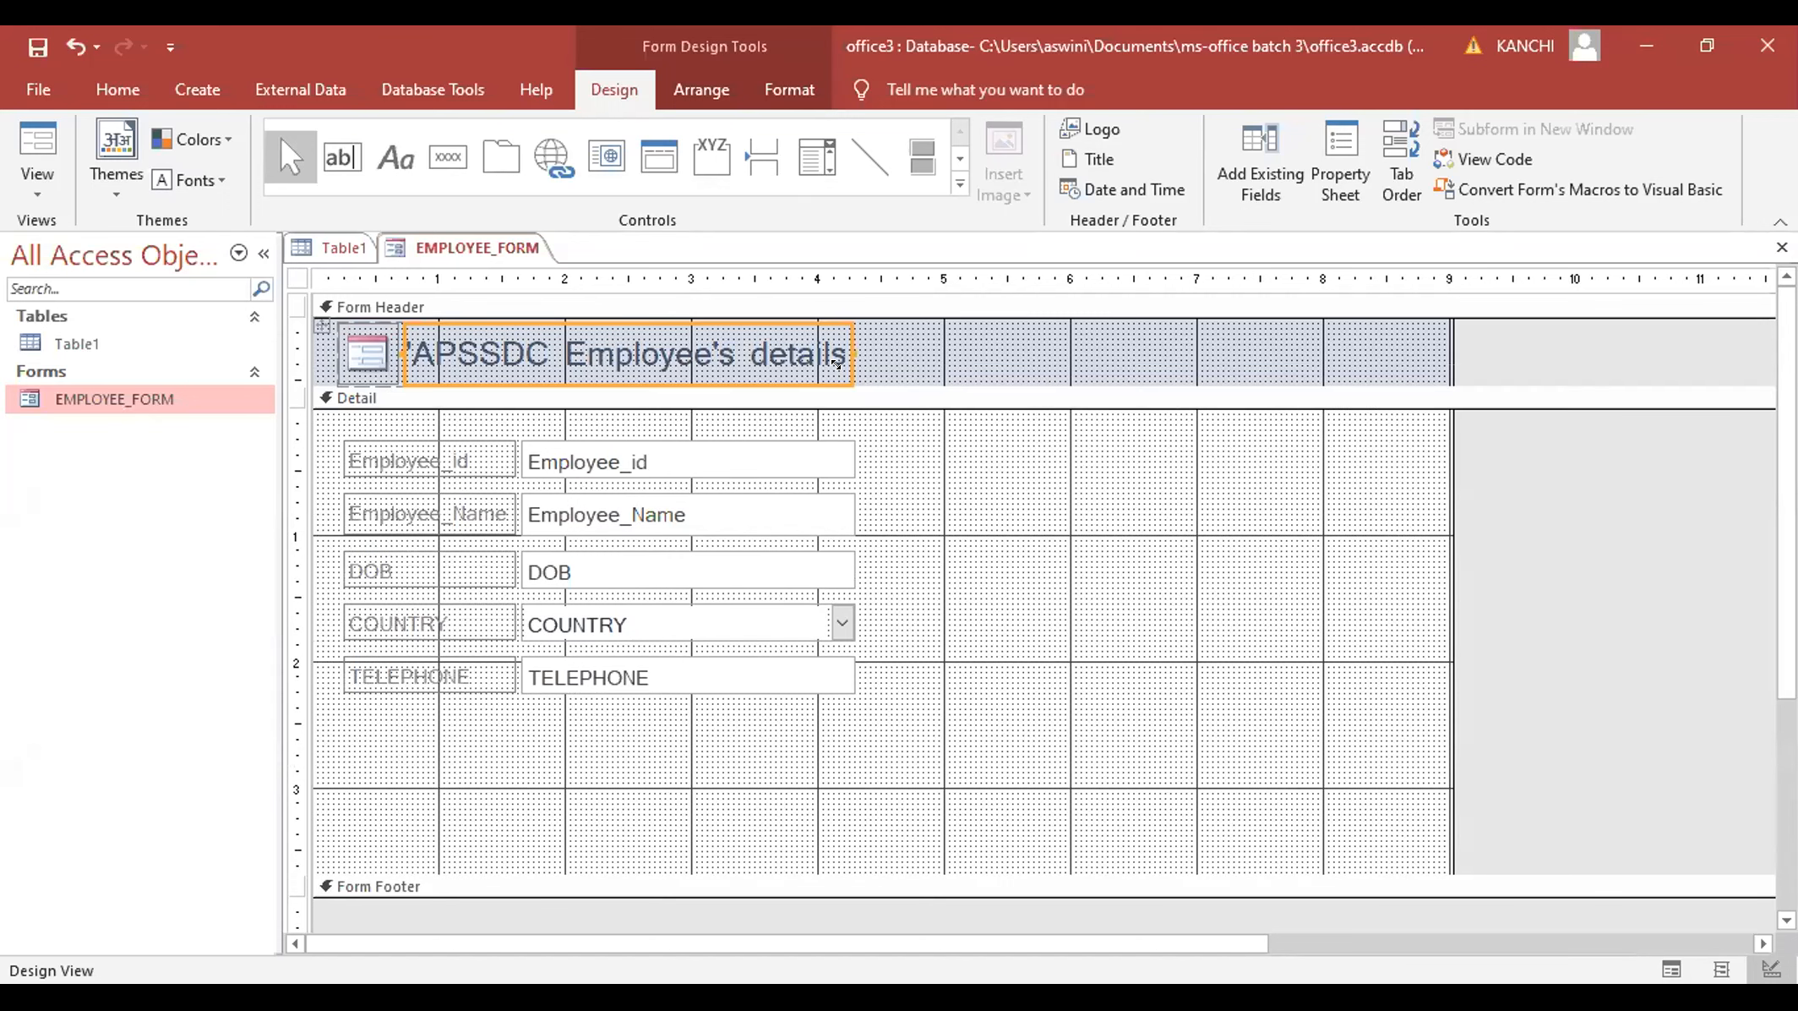
left_click(836, 363)
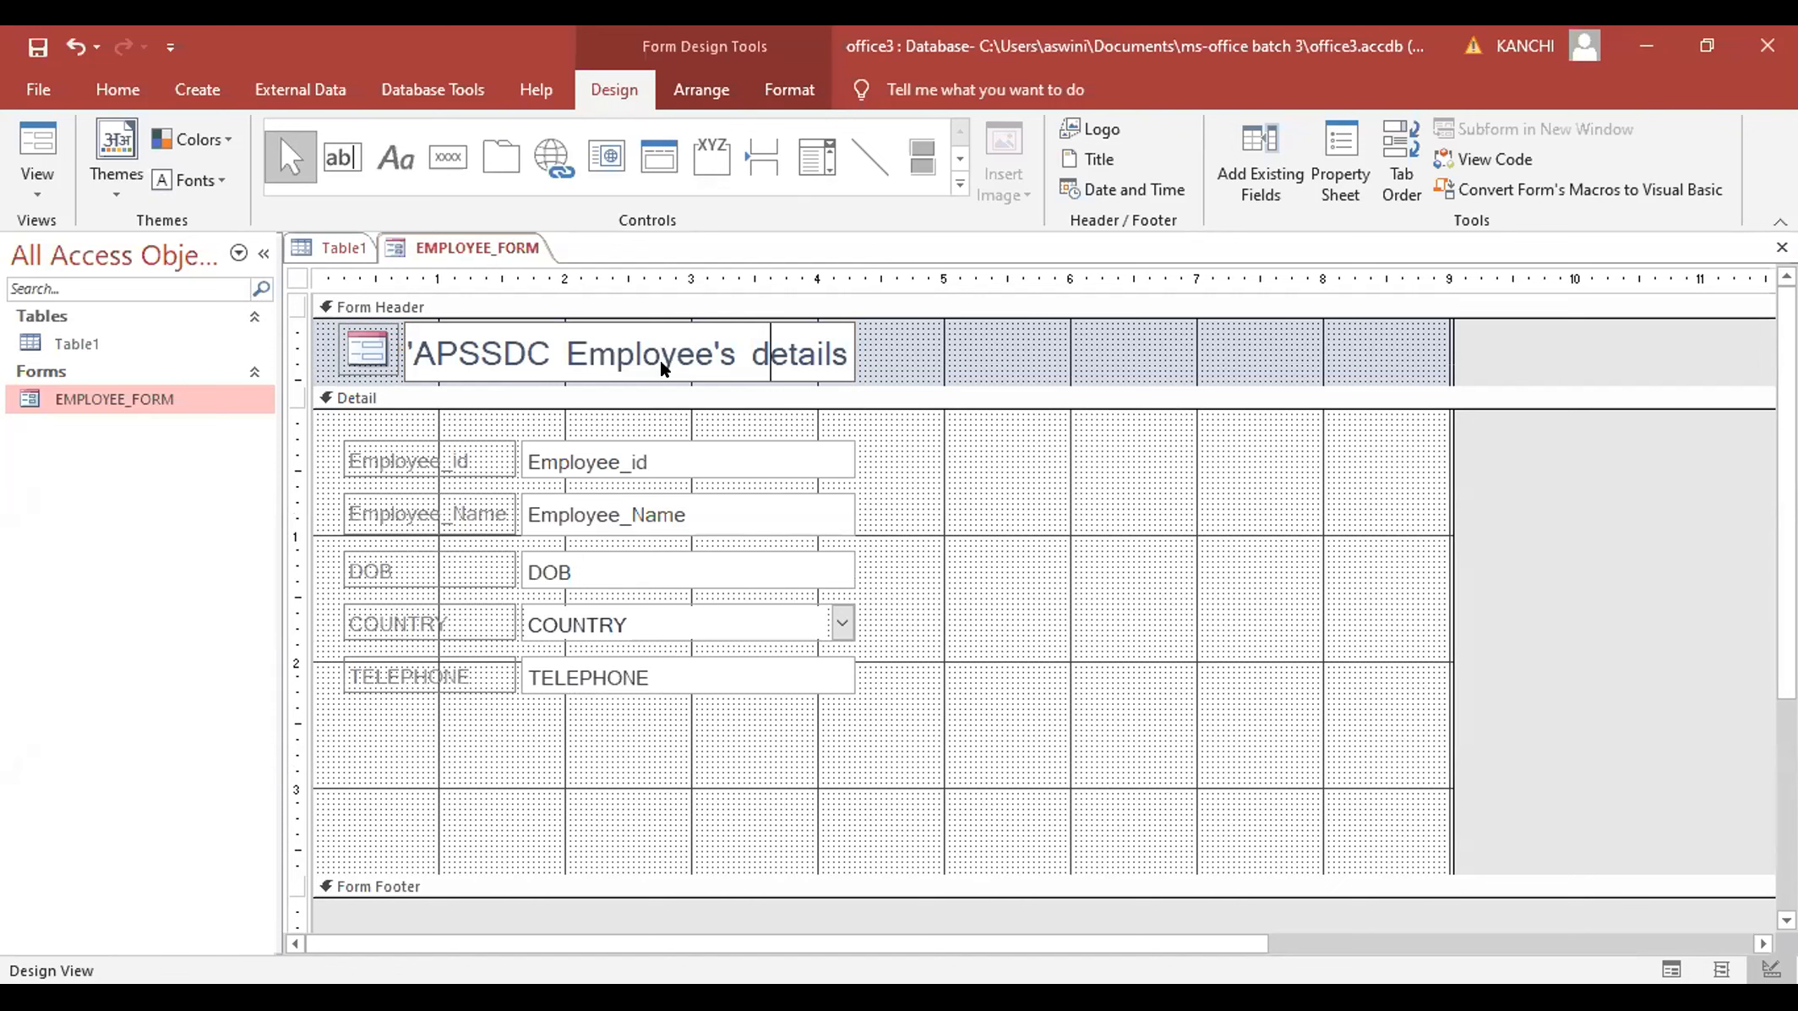
- Apply bold and red font colour to the 'APSSDC Employee's details' header title
left_click(790, 90)
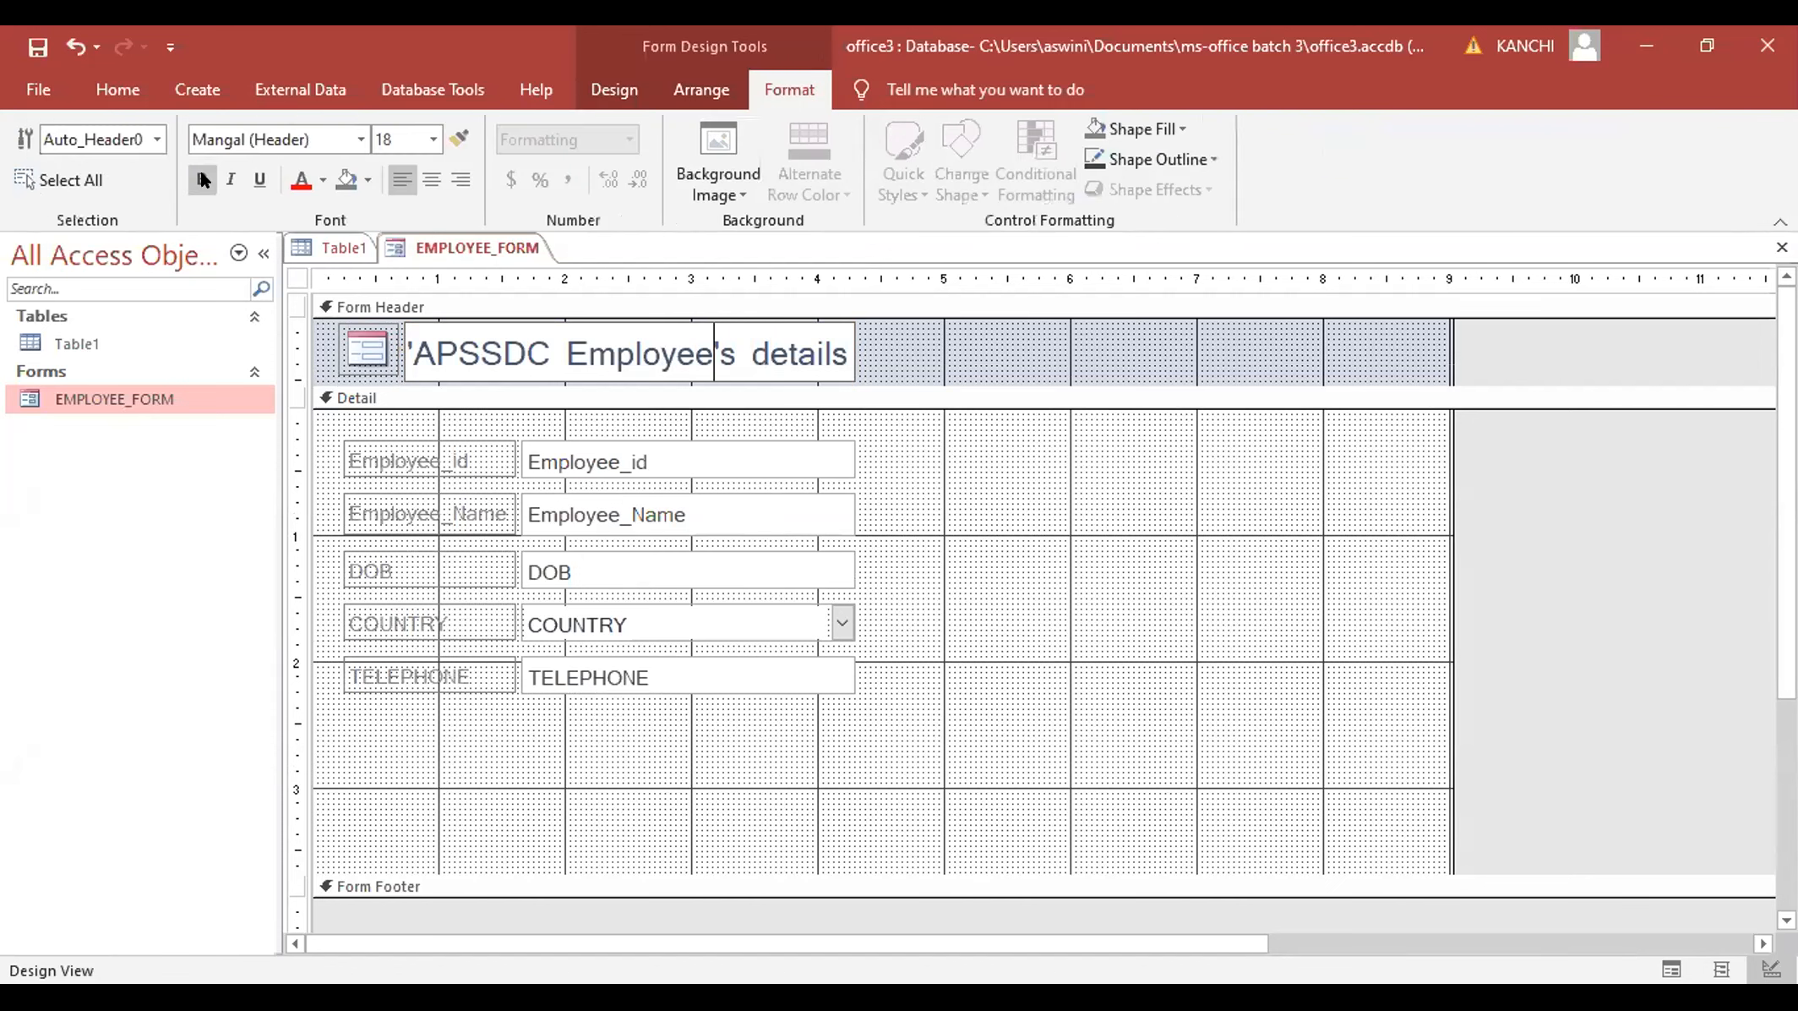
left_click(201, 179)
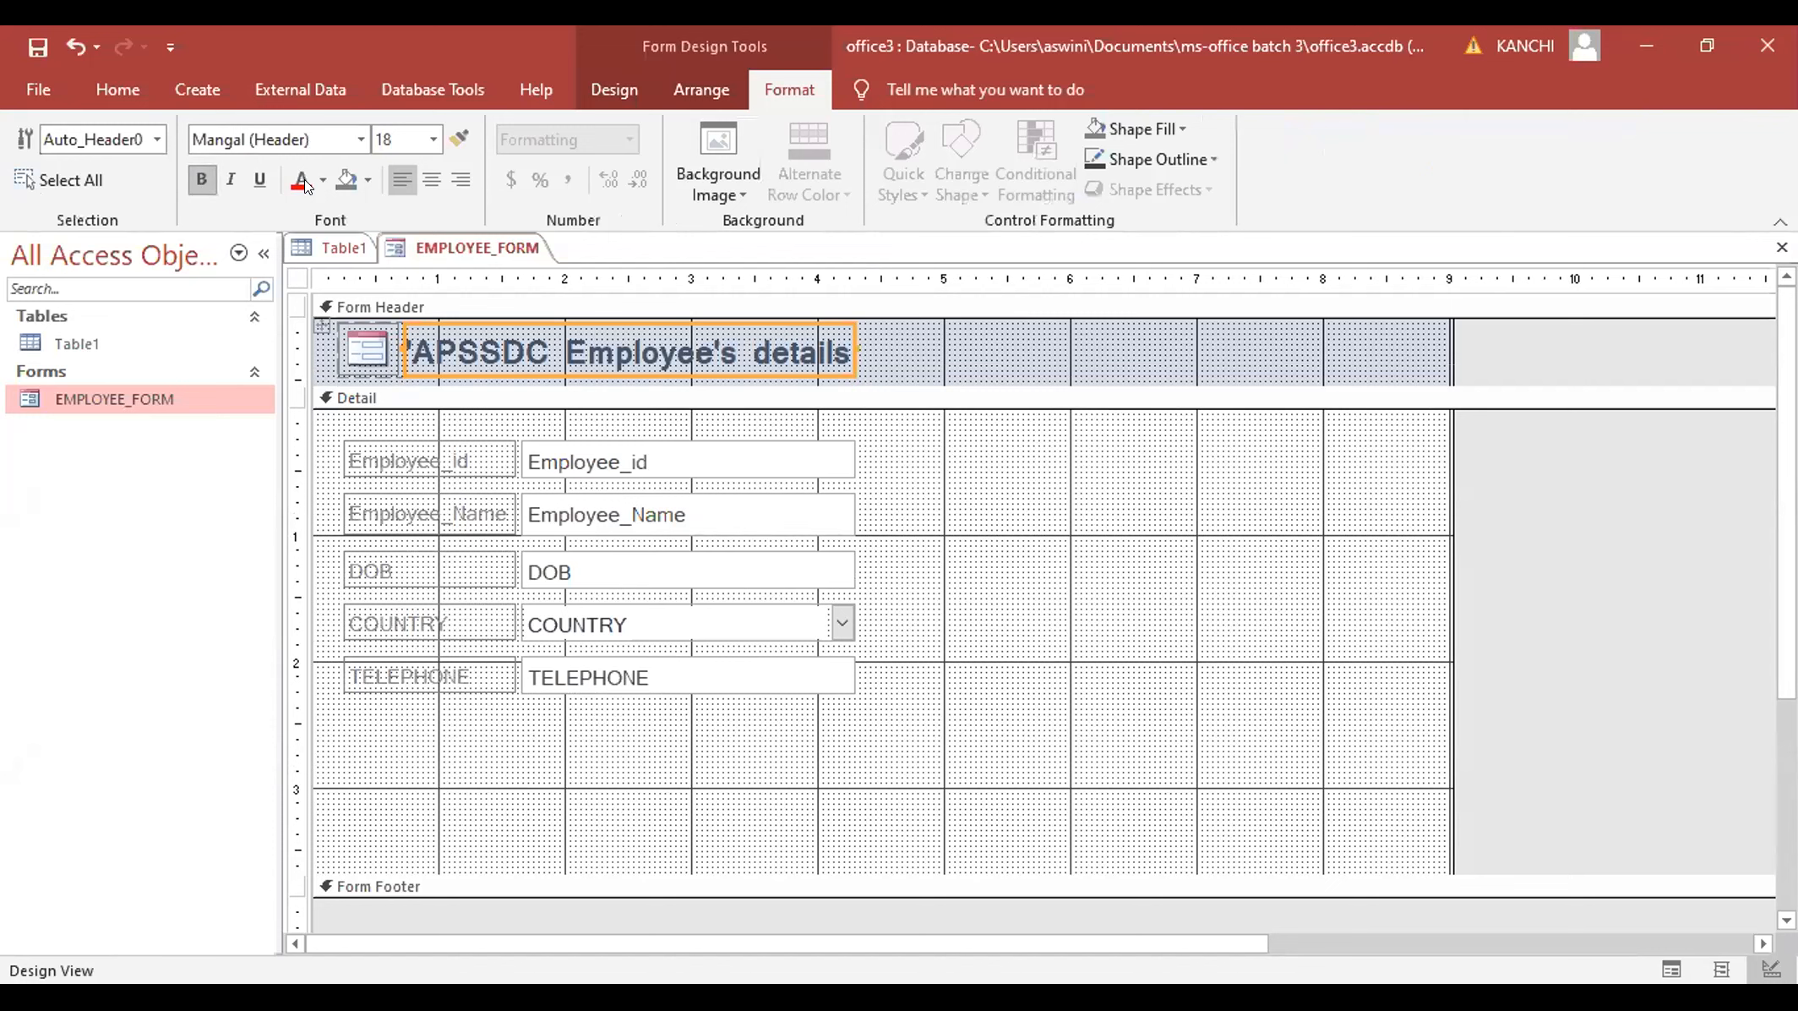
left_click(302, 181)
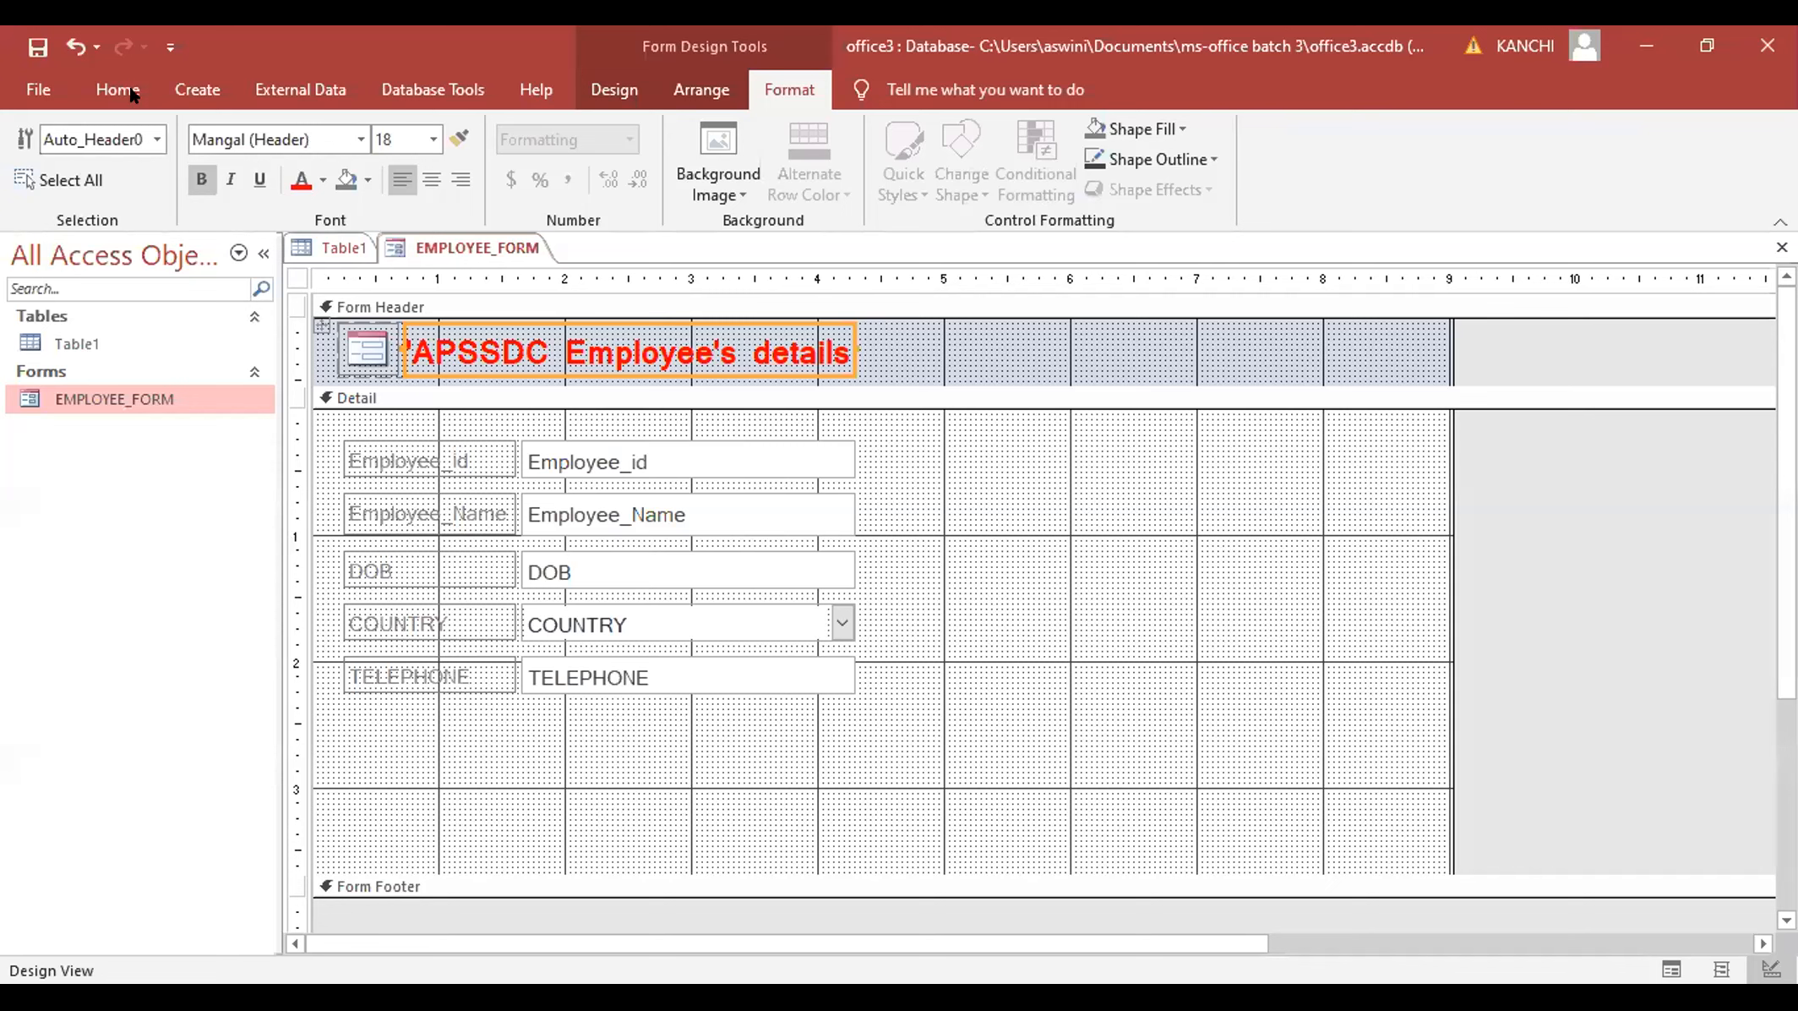
left_click(681, 338)
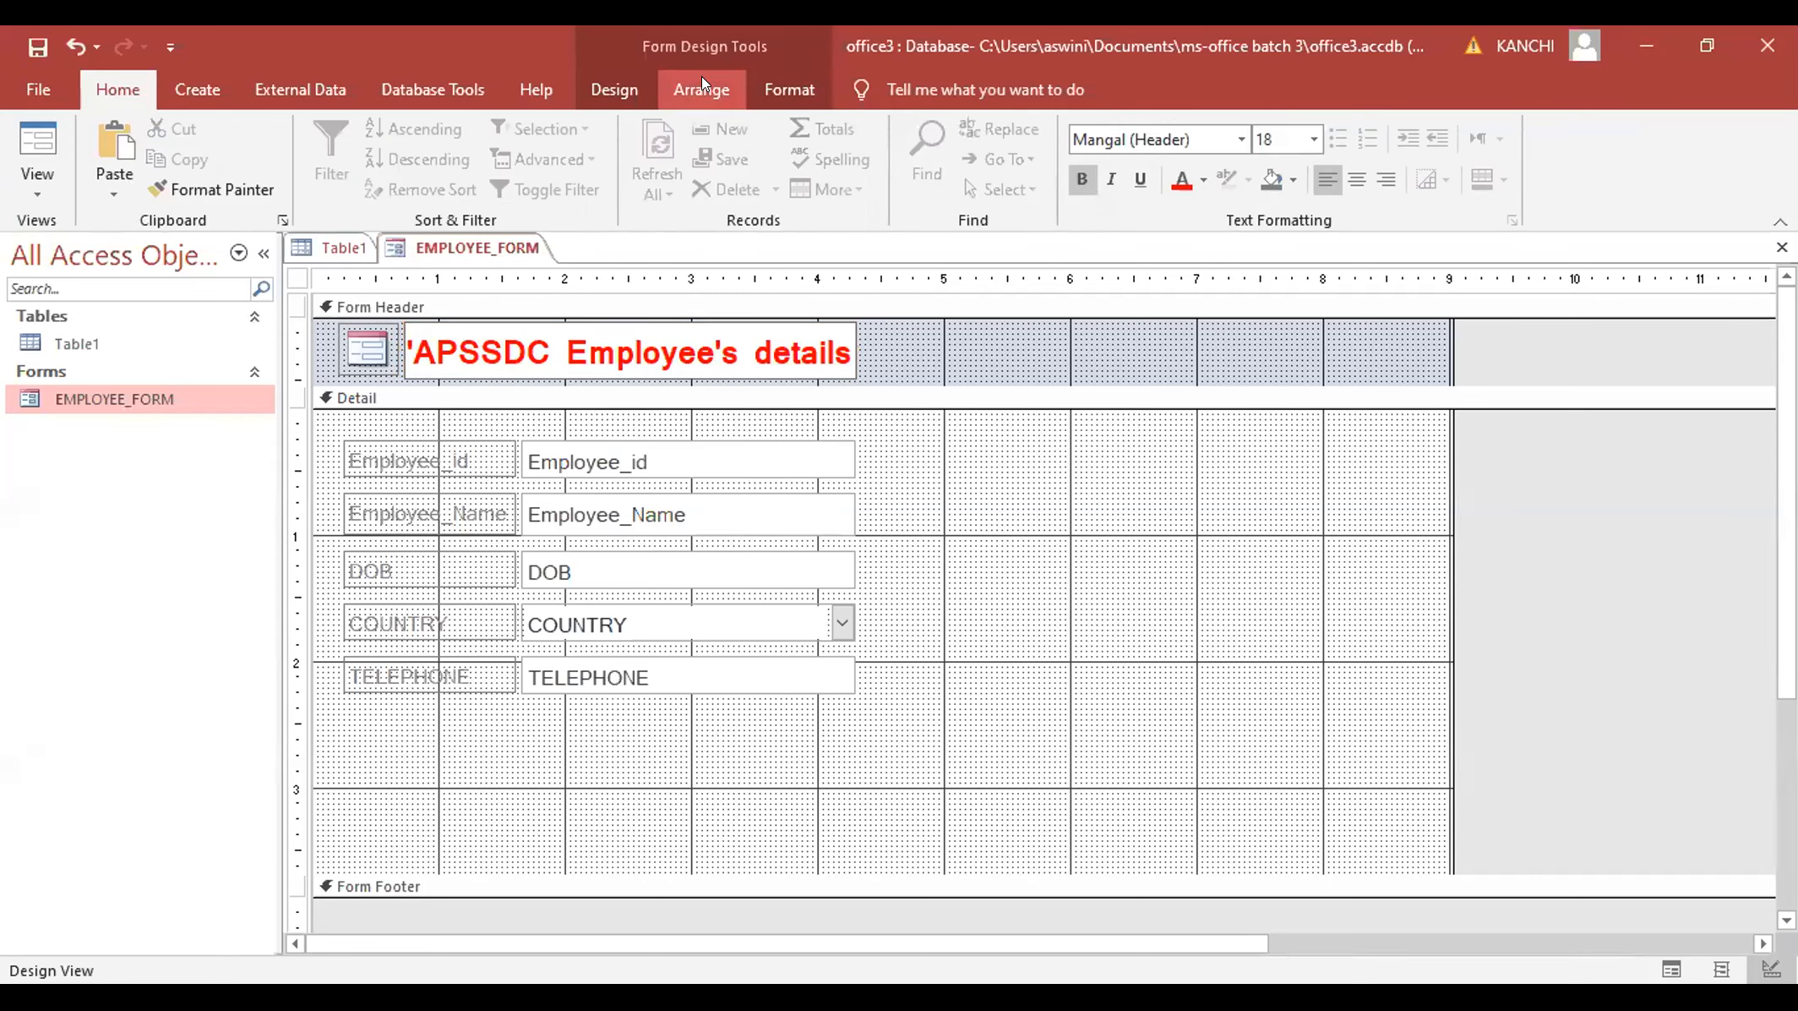
left_click(746, 86)
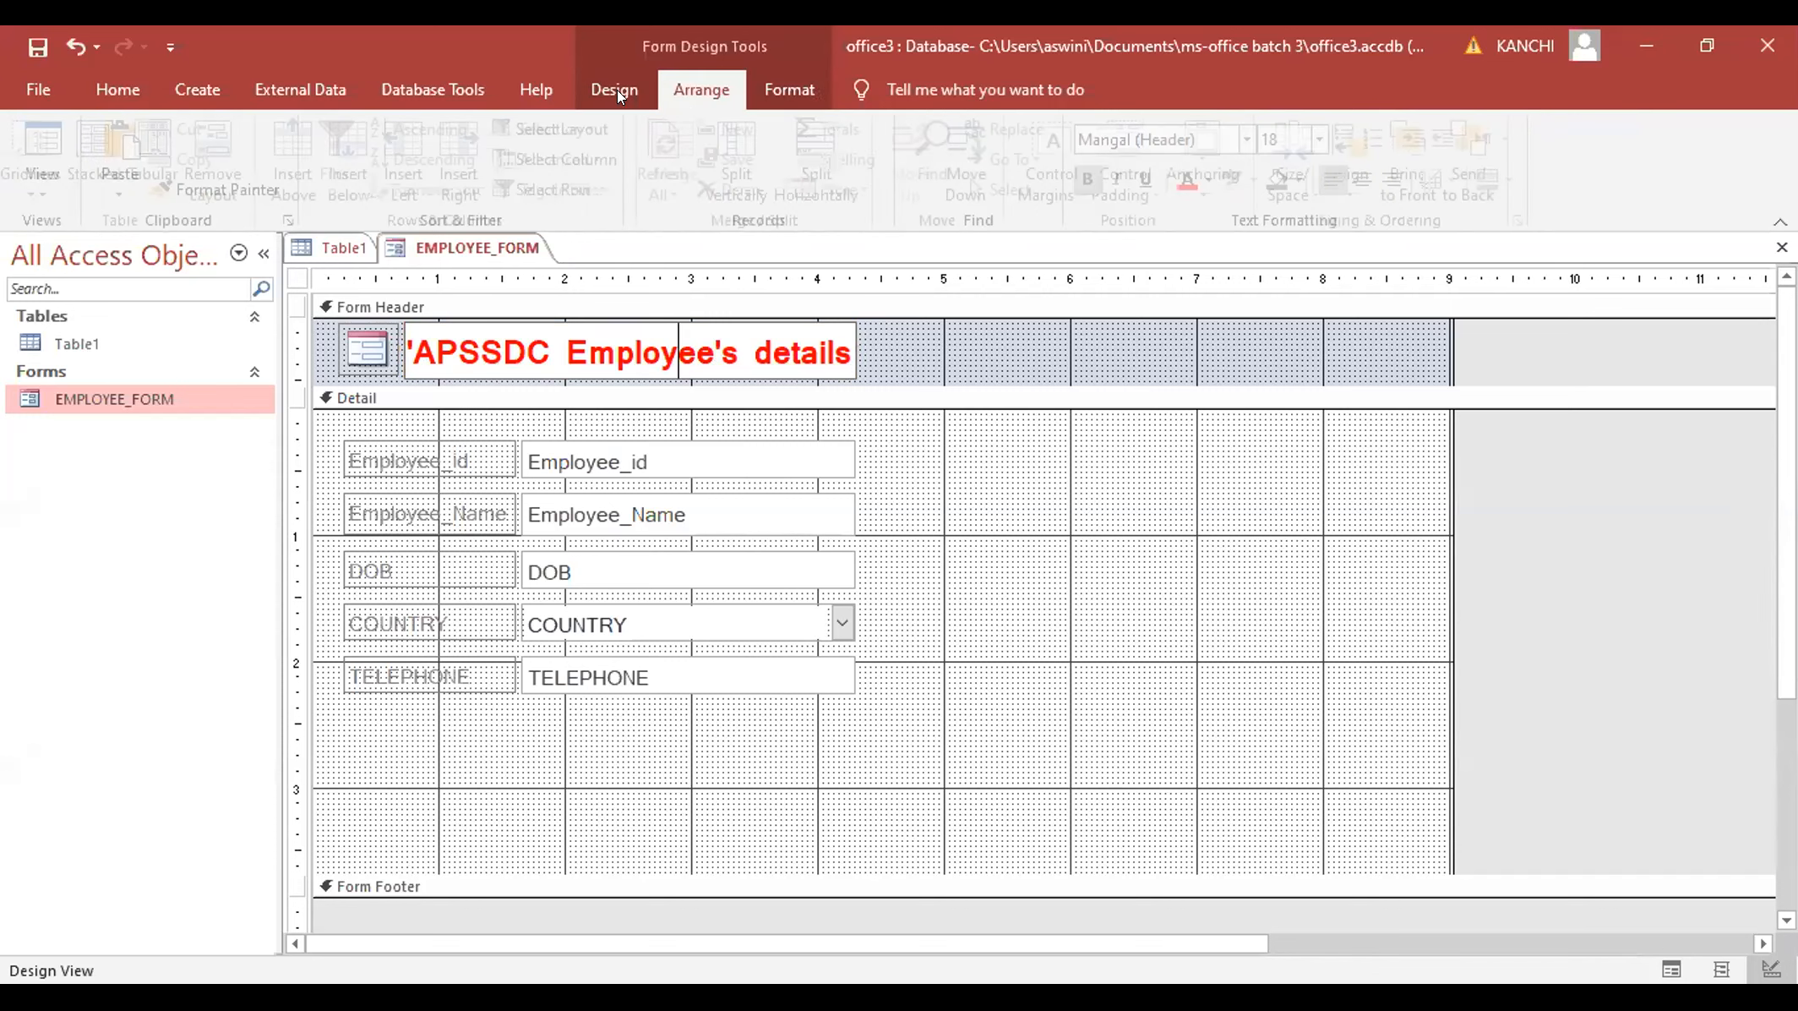
left_click(594, 90)
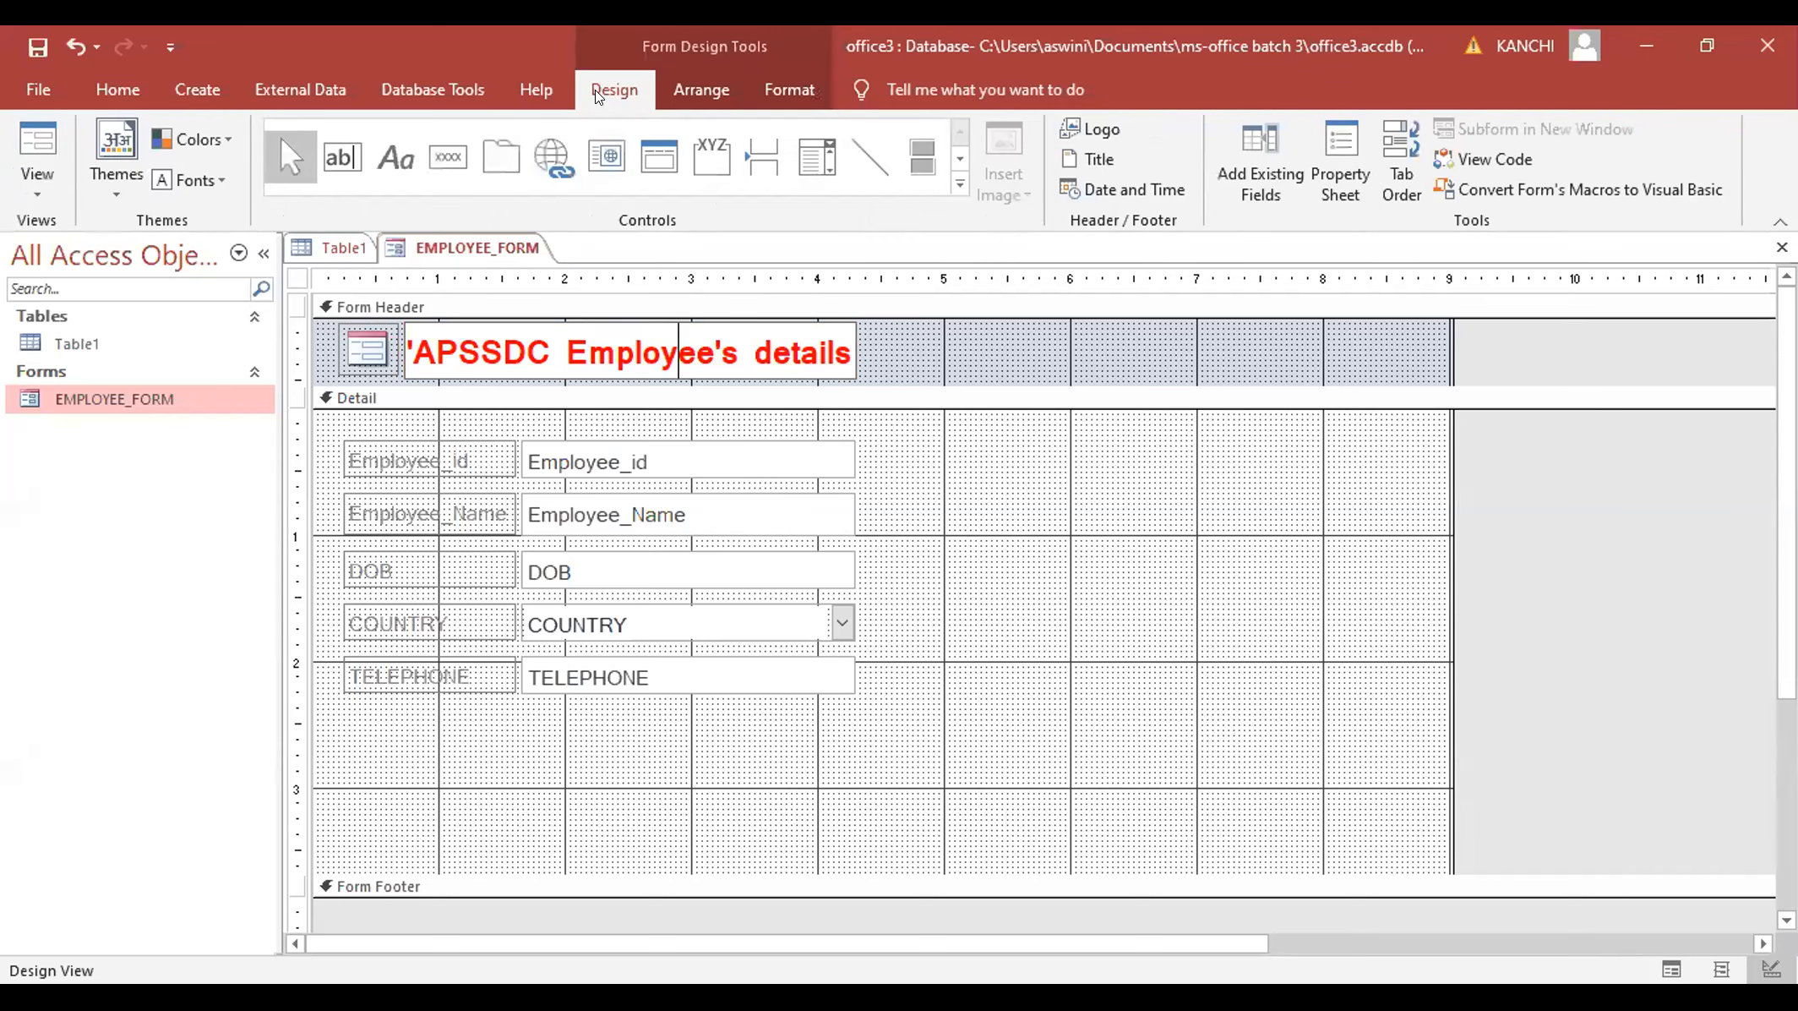
left_click(773, 355)
left_click(788, 332)
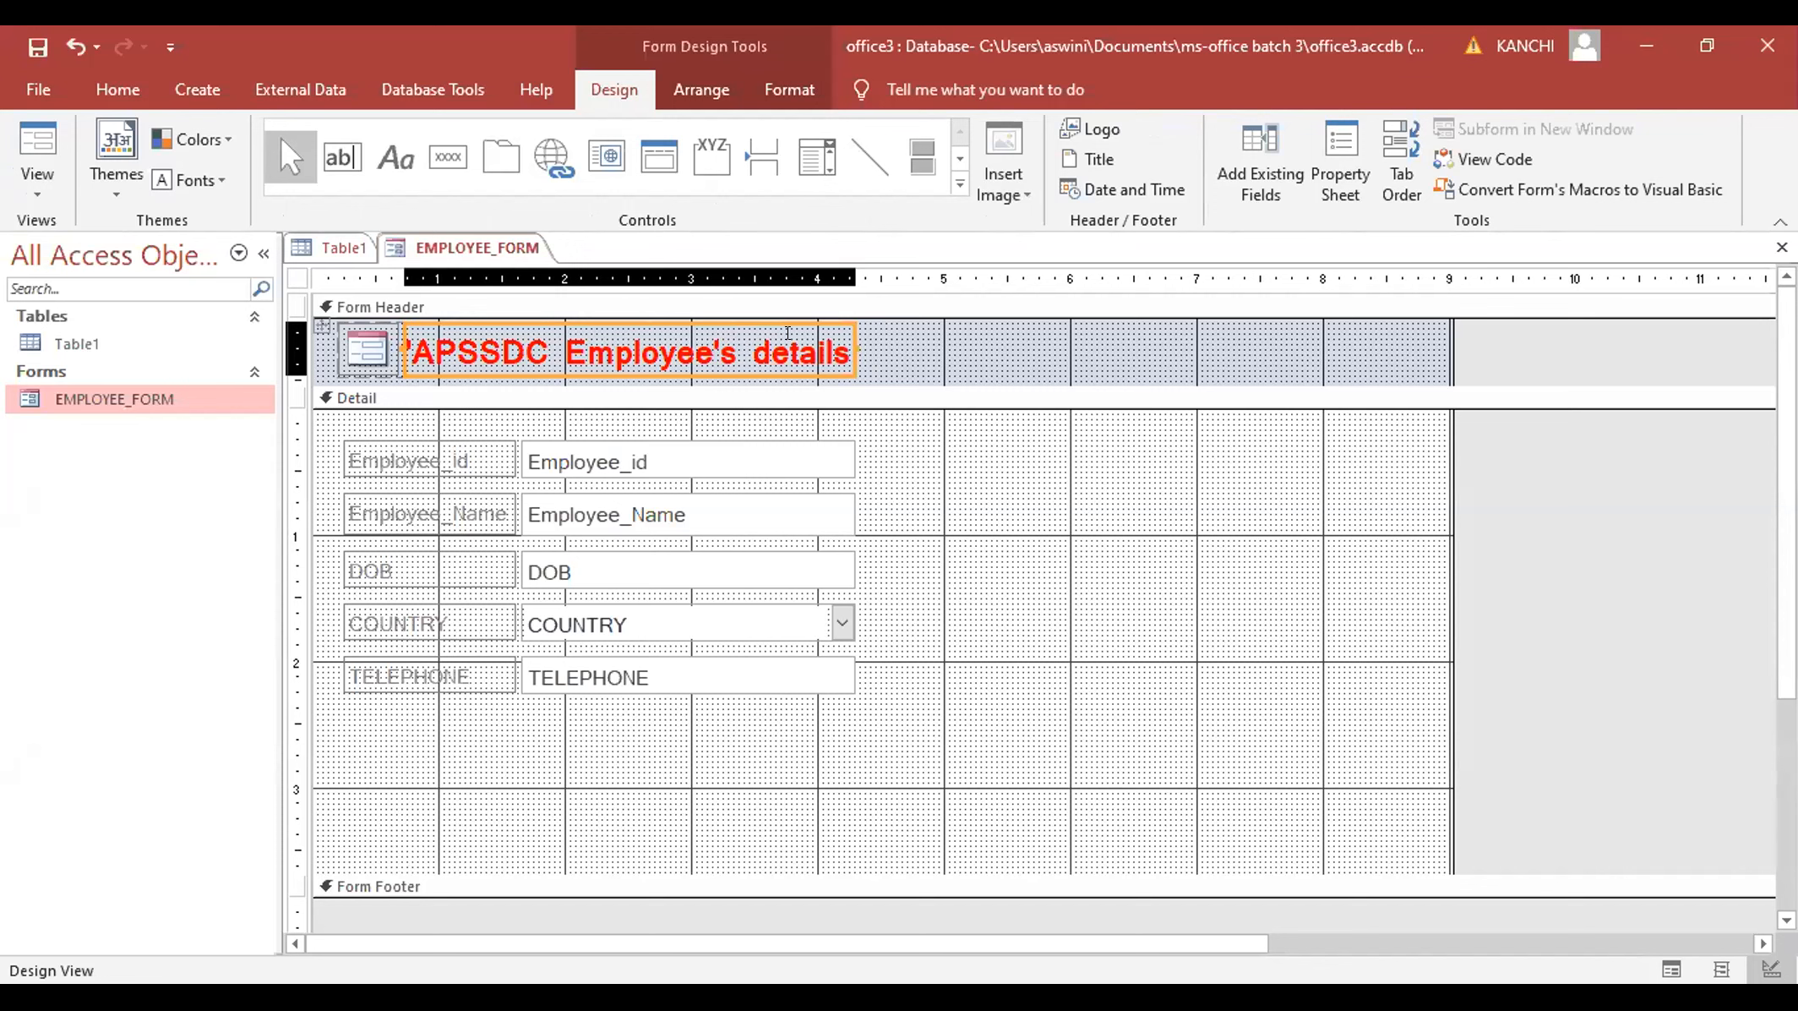
- Insert the date and time into the header with the 12:23 PM time format
left_click(1103, 191)
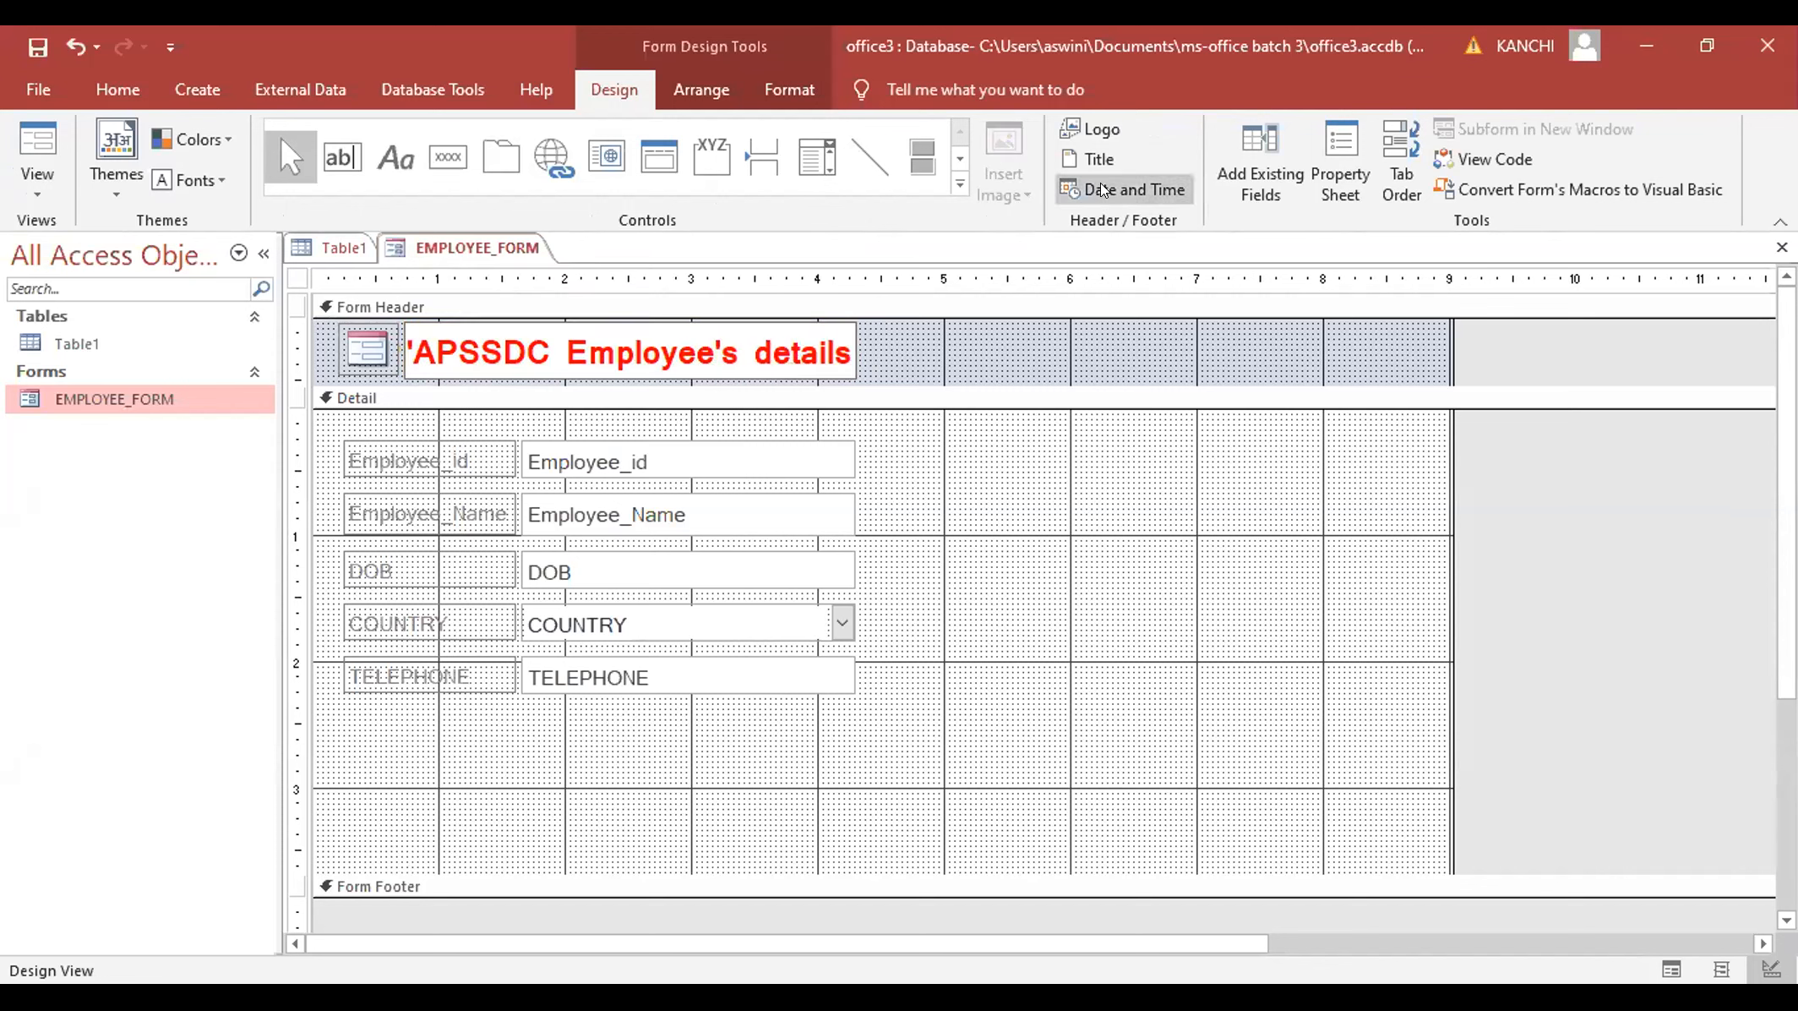
left_click(1102, 190)
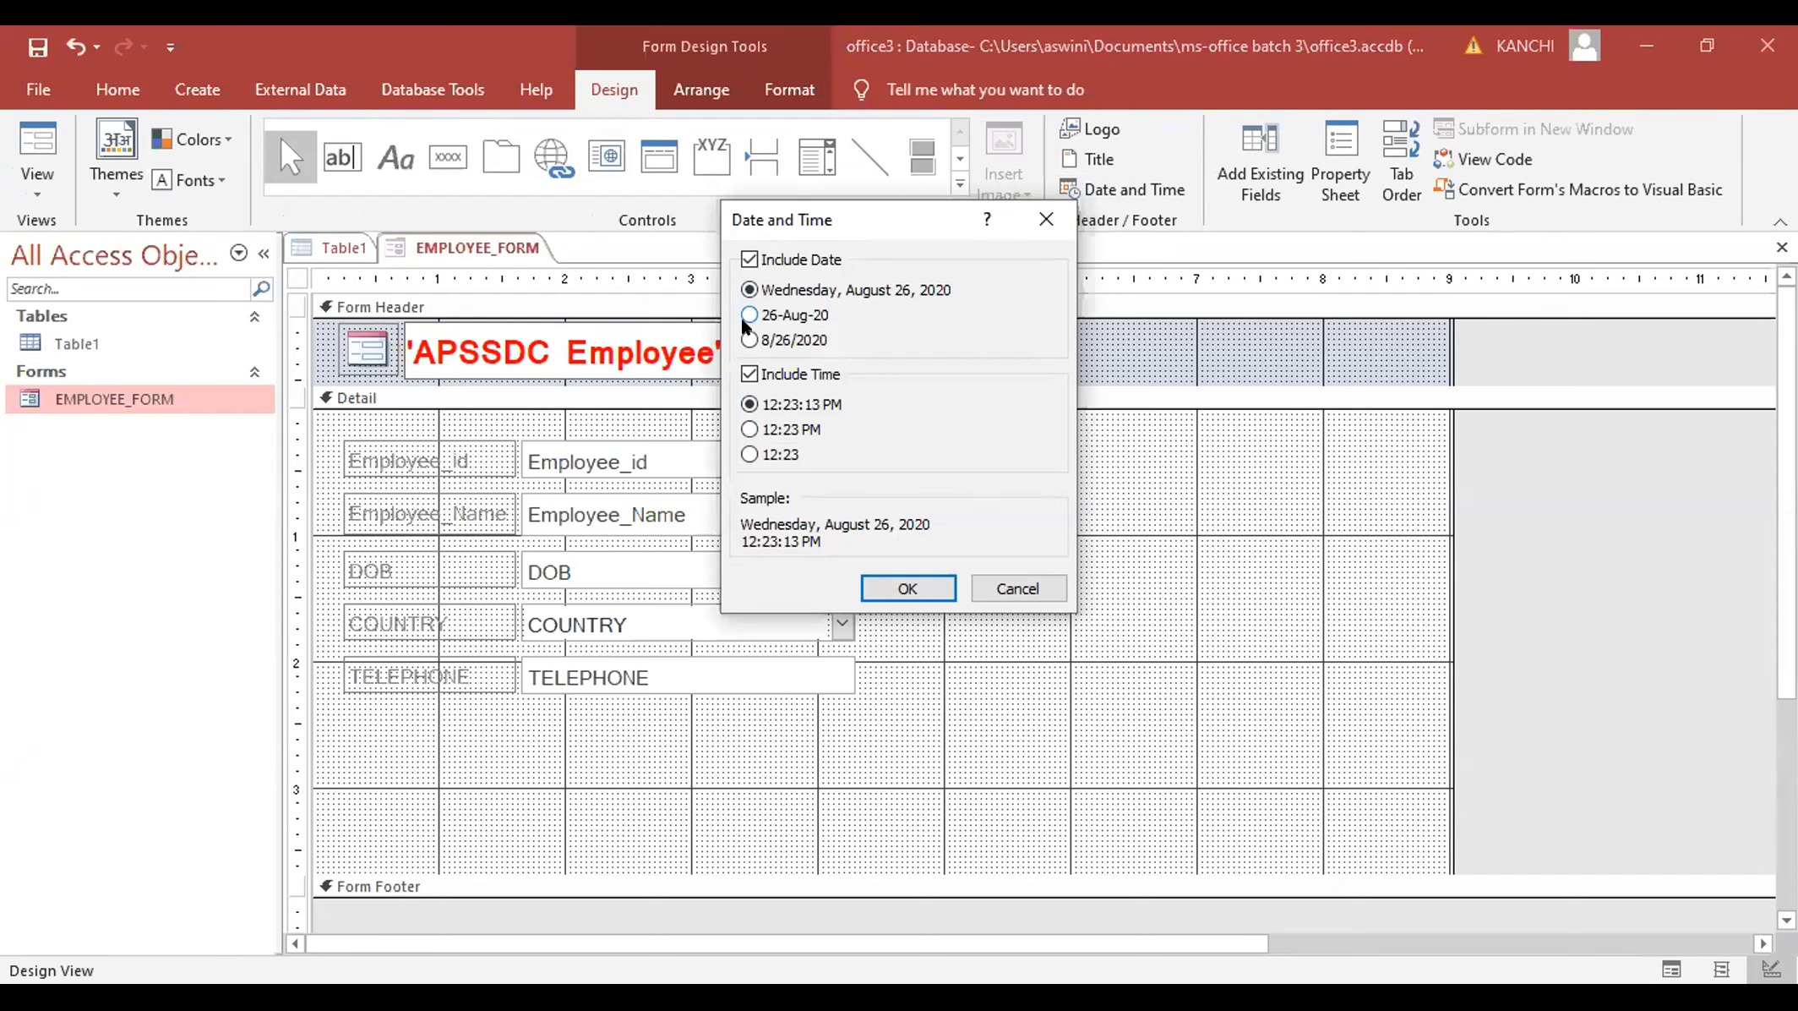
left_click(750, 429)
left_click(905, 589)
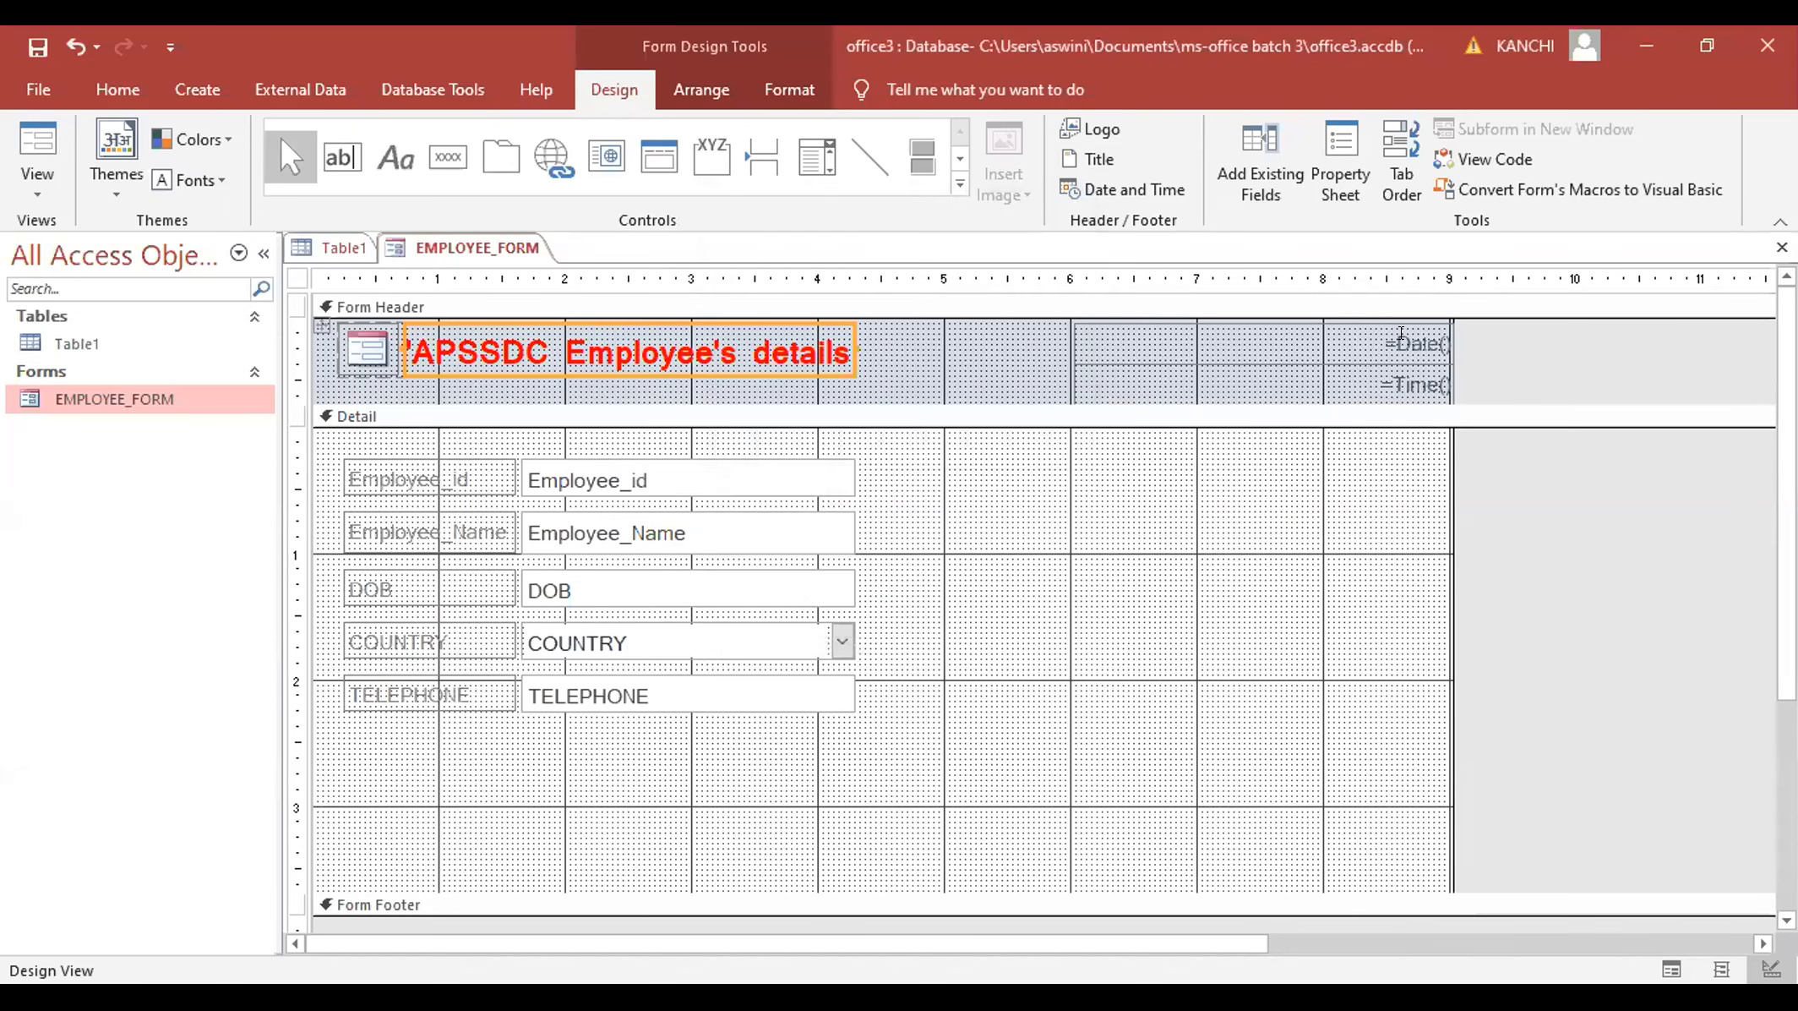
- Narrow the =Date() and =Time() boxes and line the time up under the date
left_click(1400, 332)
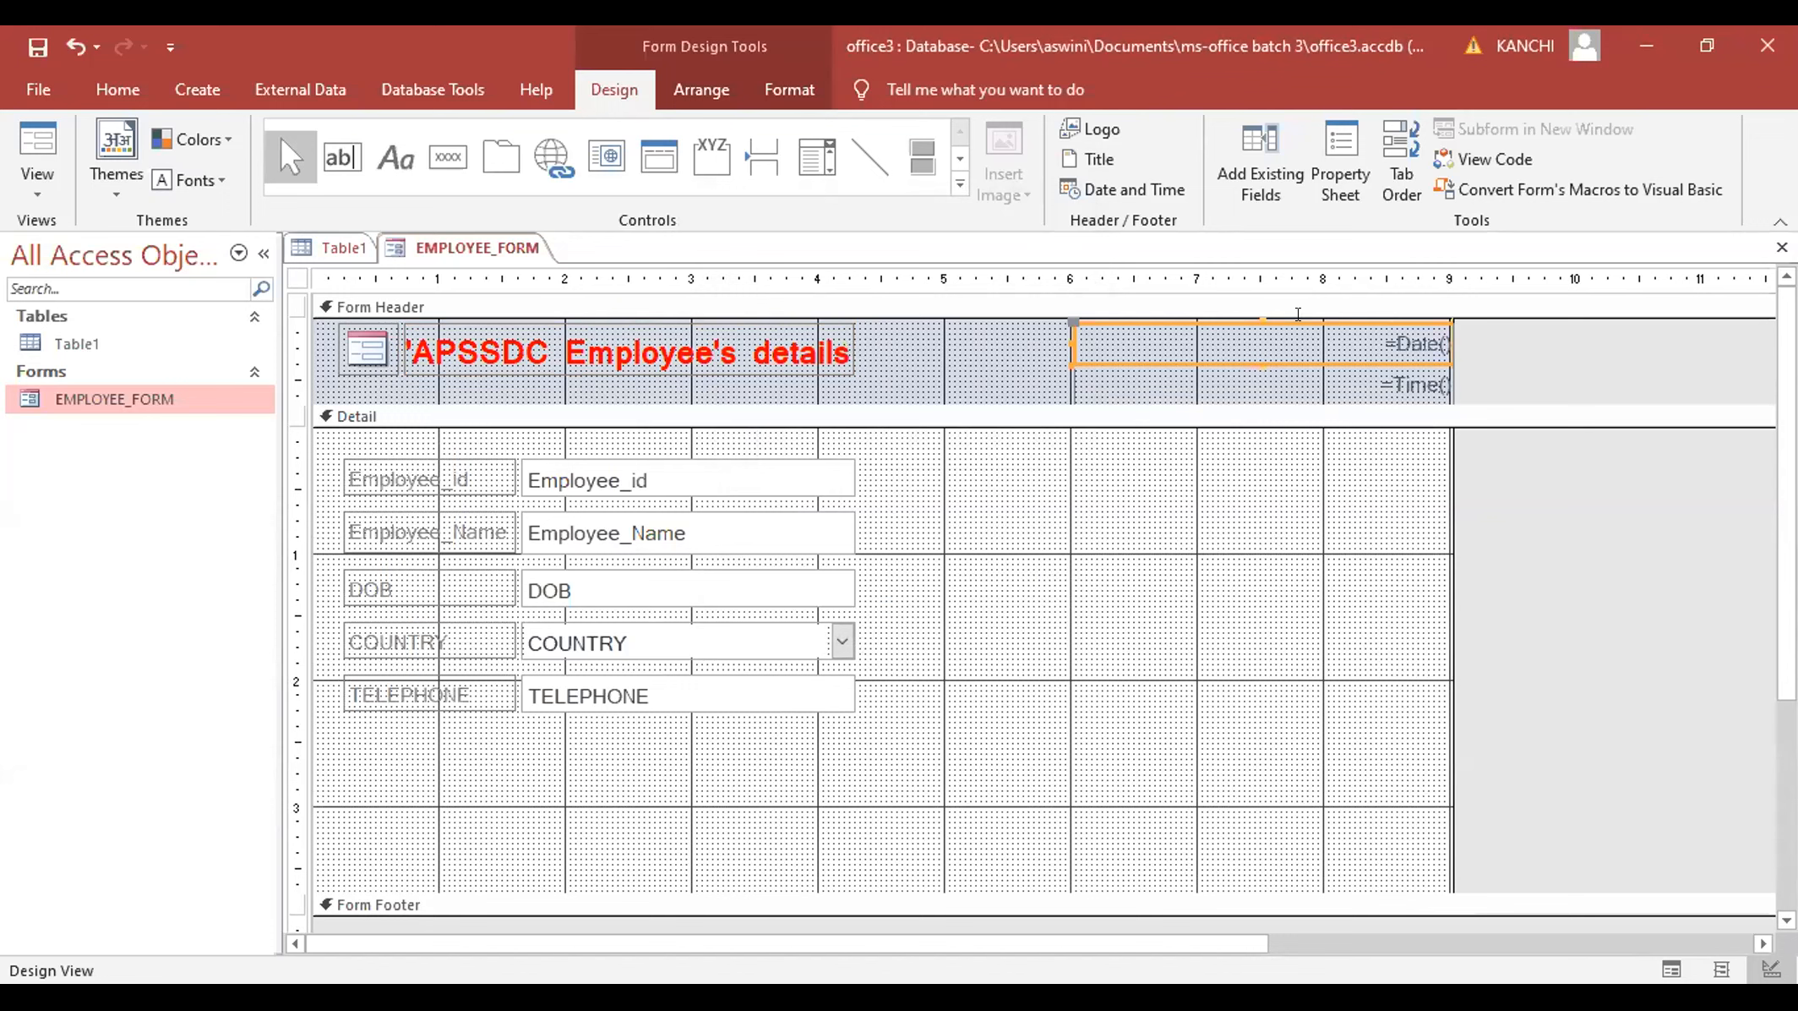
left_click(1324, 318)
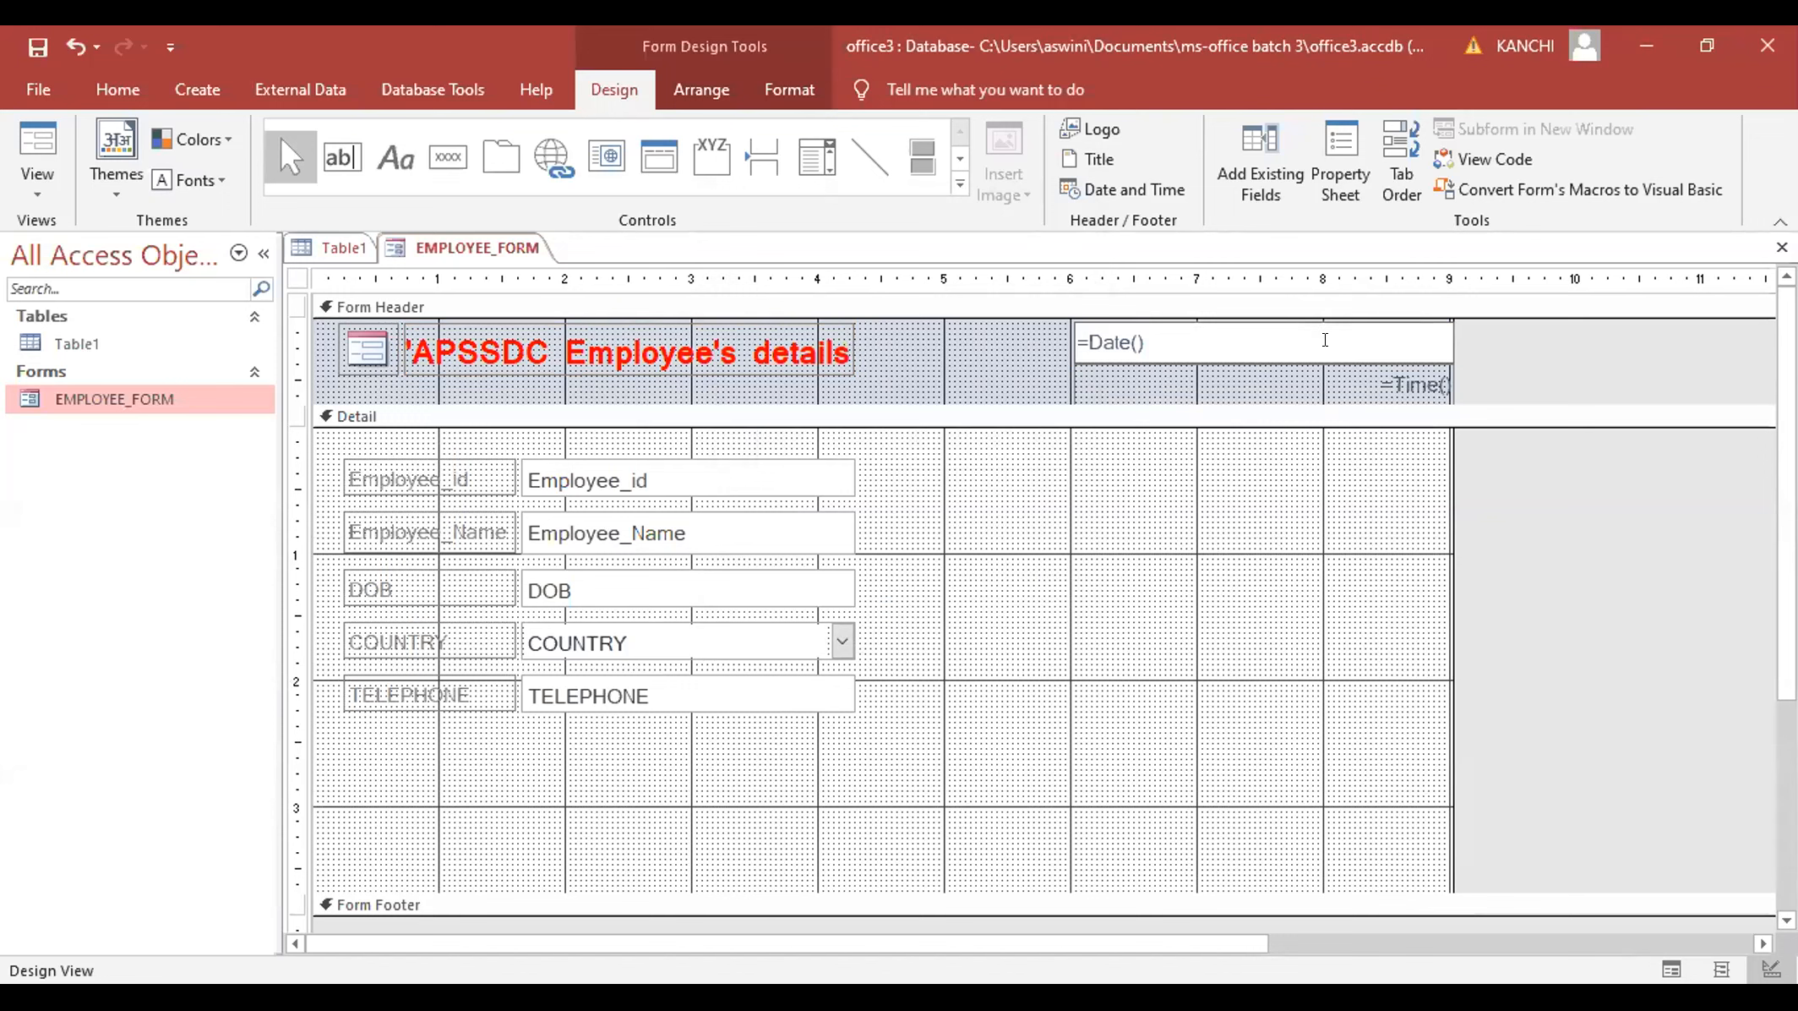
left_click(1089, 320)
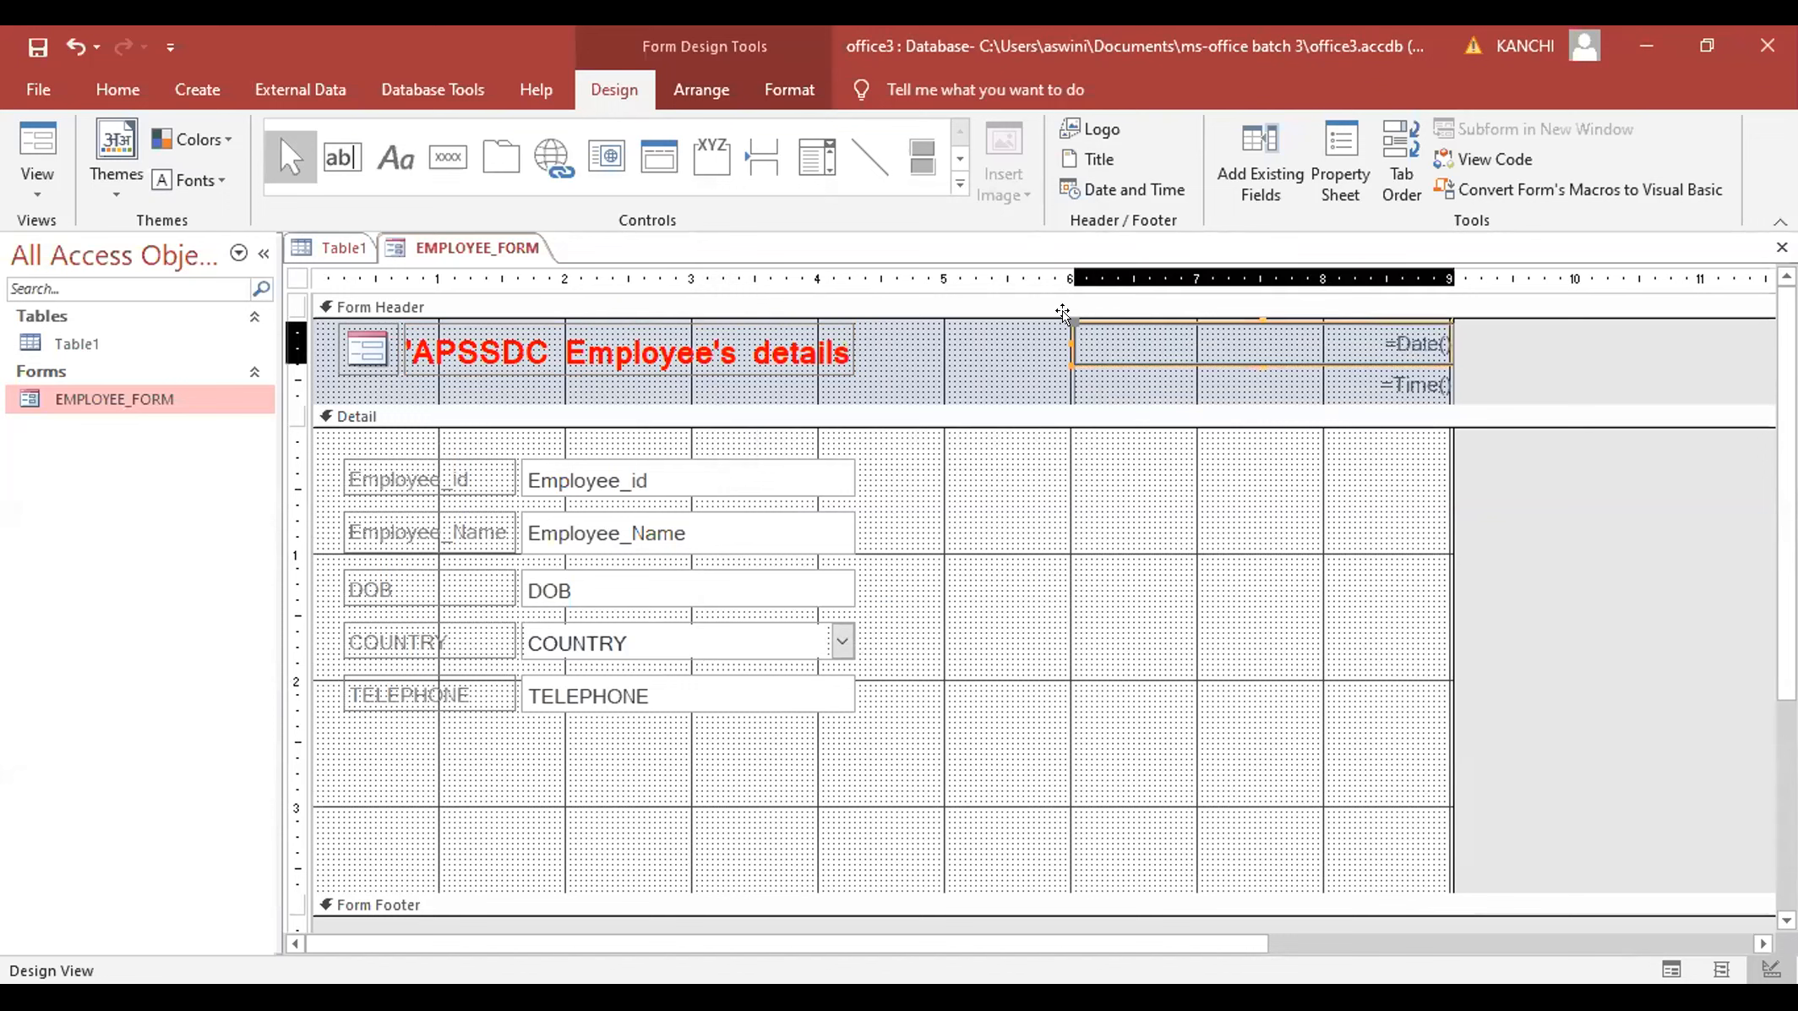
left_click(1378, 357)
left_click_drag(1376, 351, 1170, 334)
left_click(1273, 374)
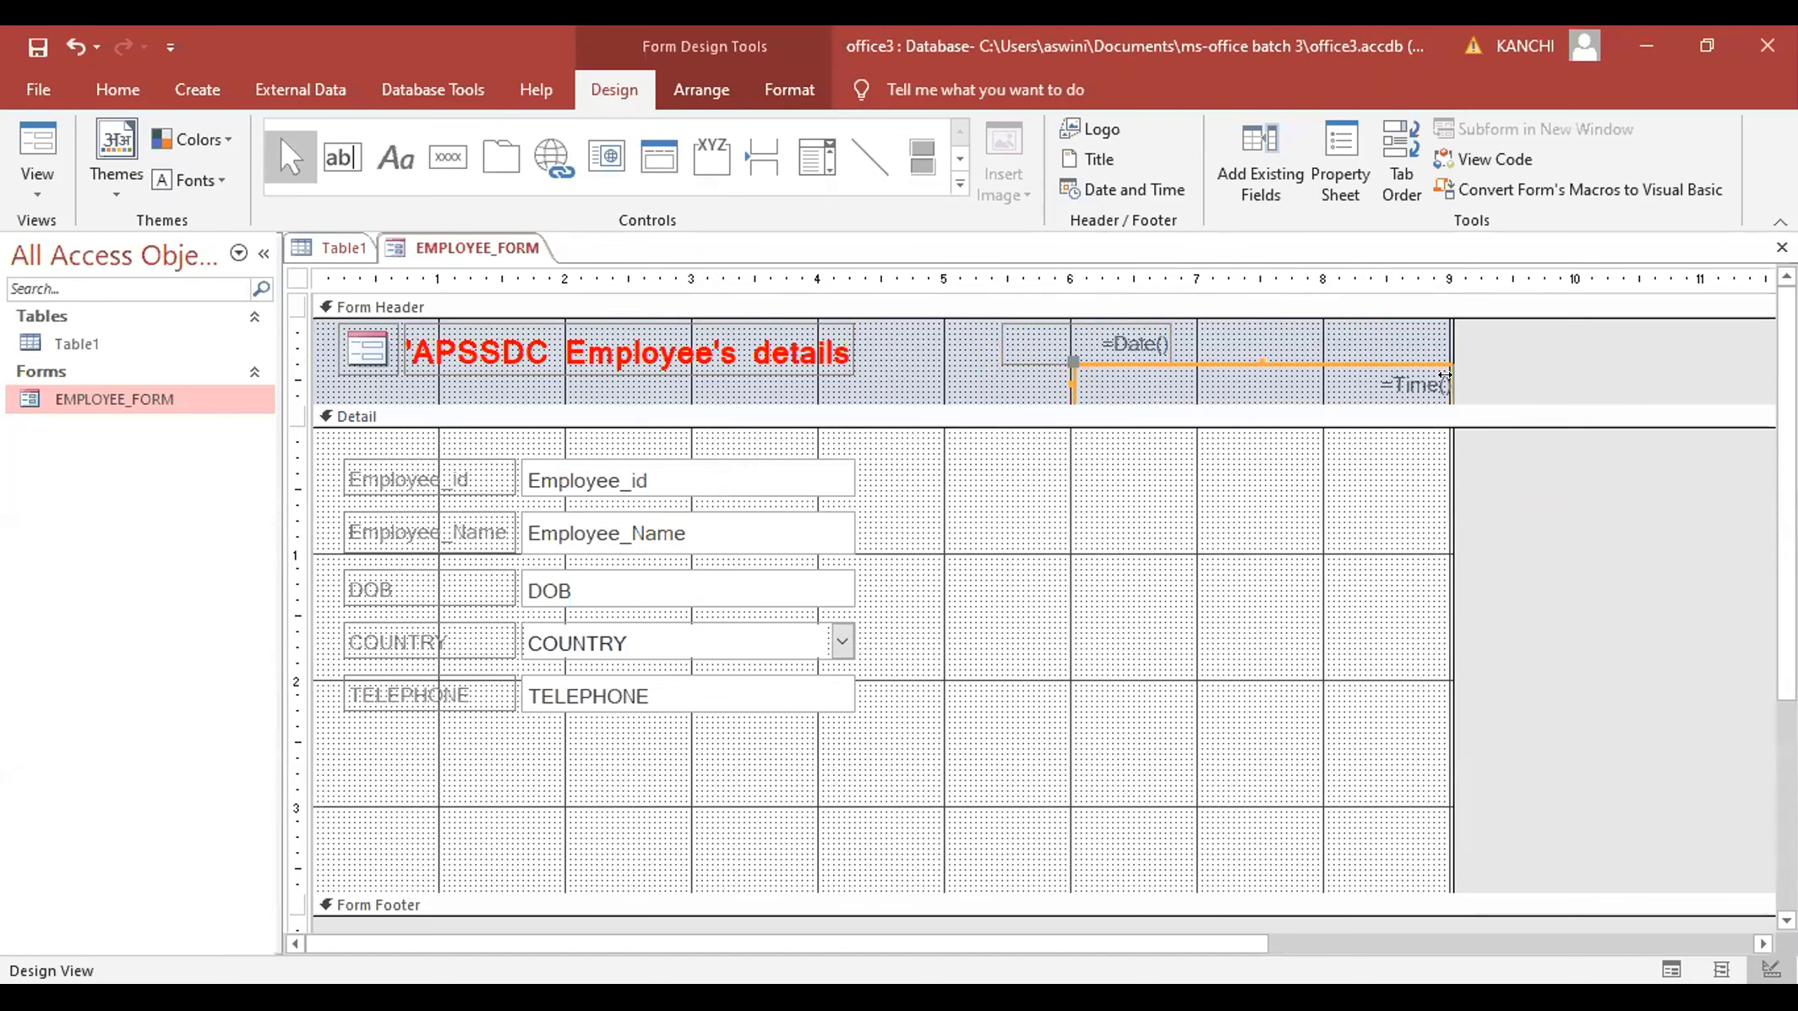
left_click_drag(1175, 360, 1188, 362)
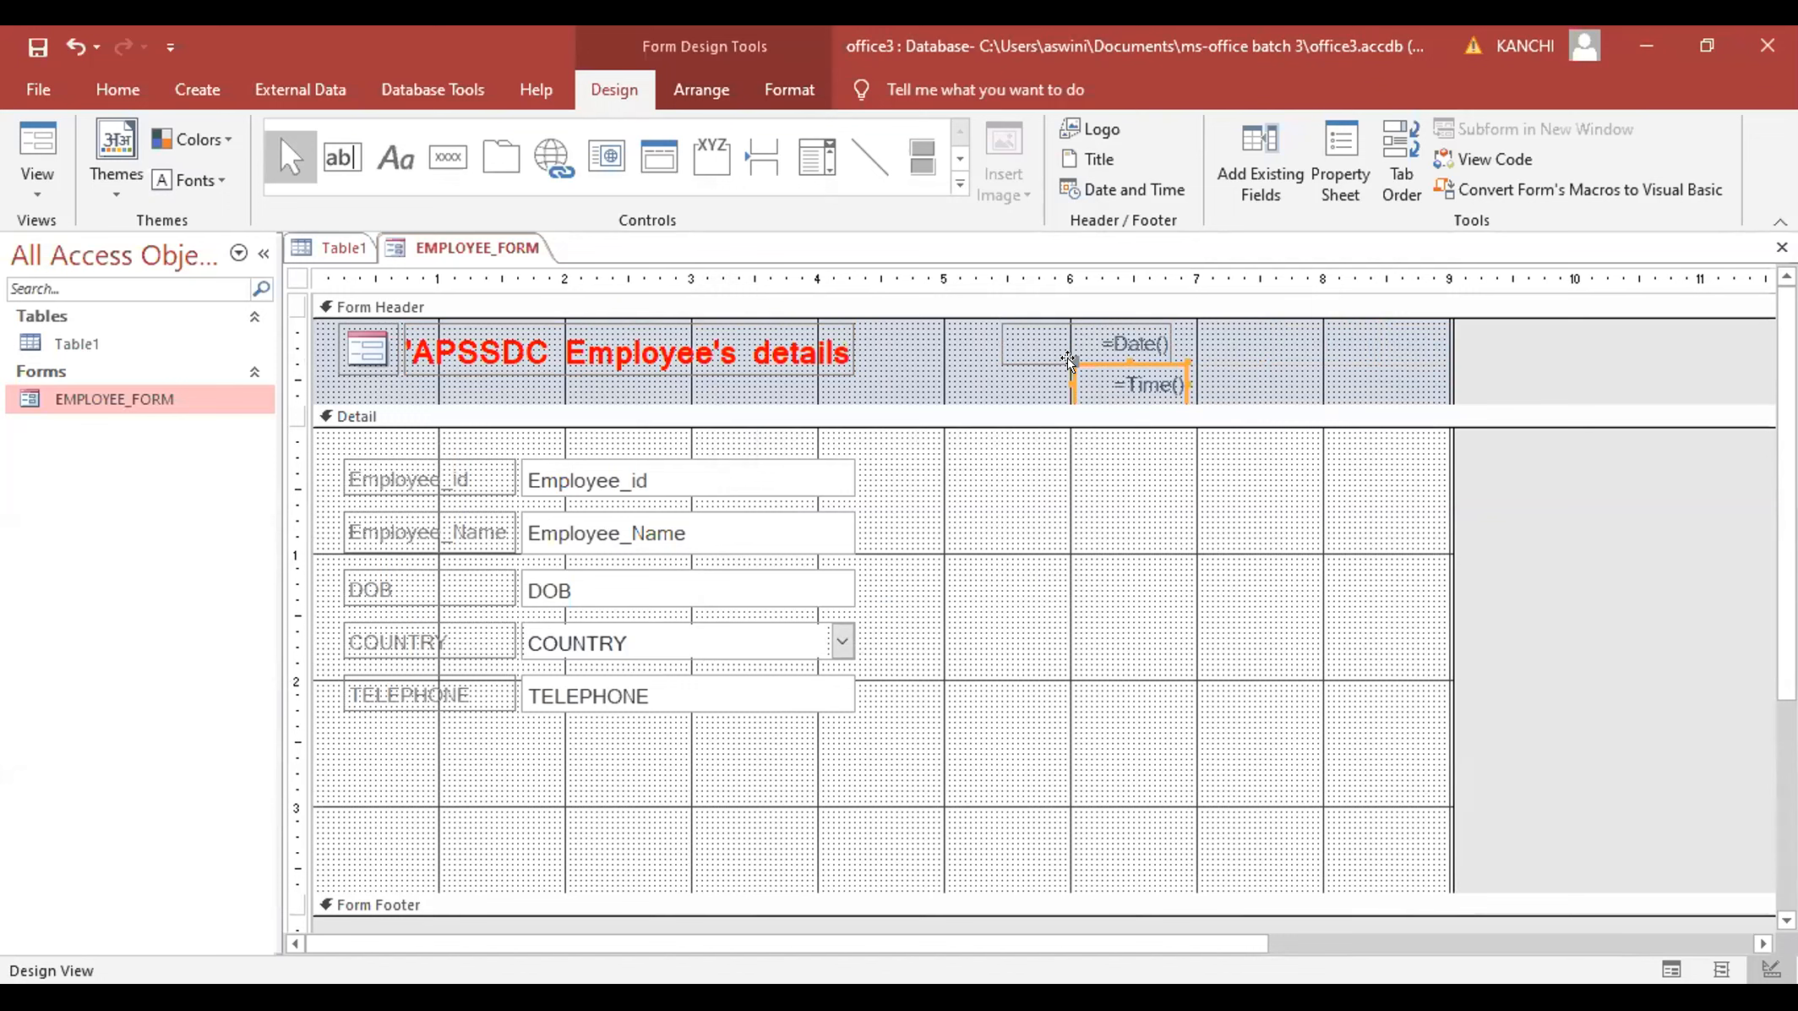
left_click_drag(1068, 361, 1049, 361)
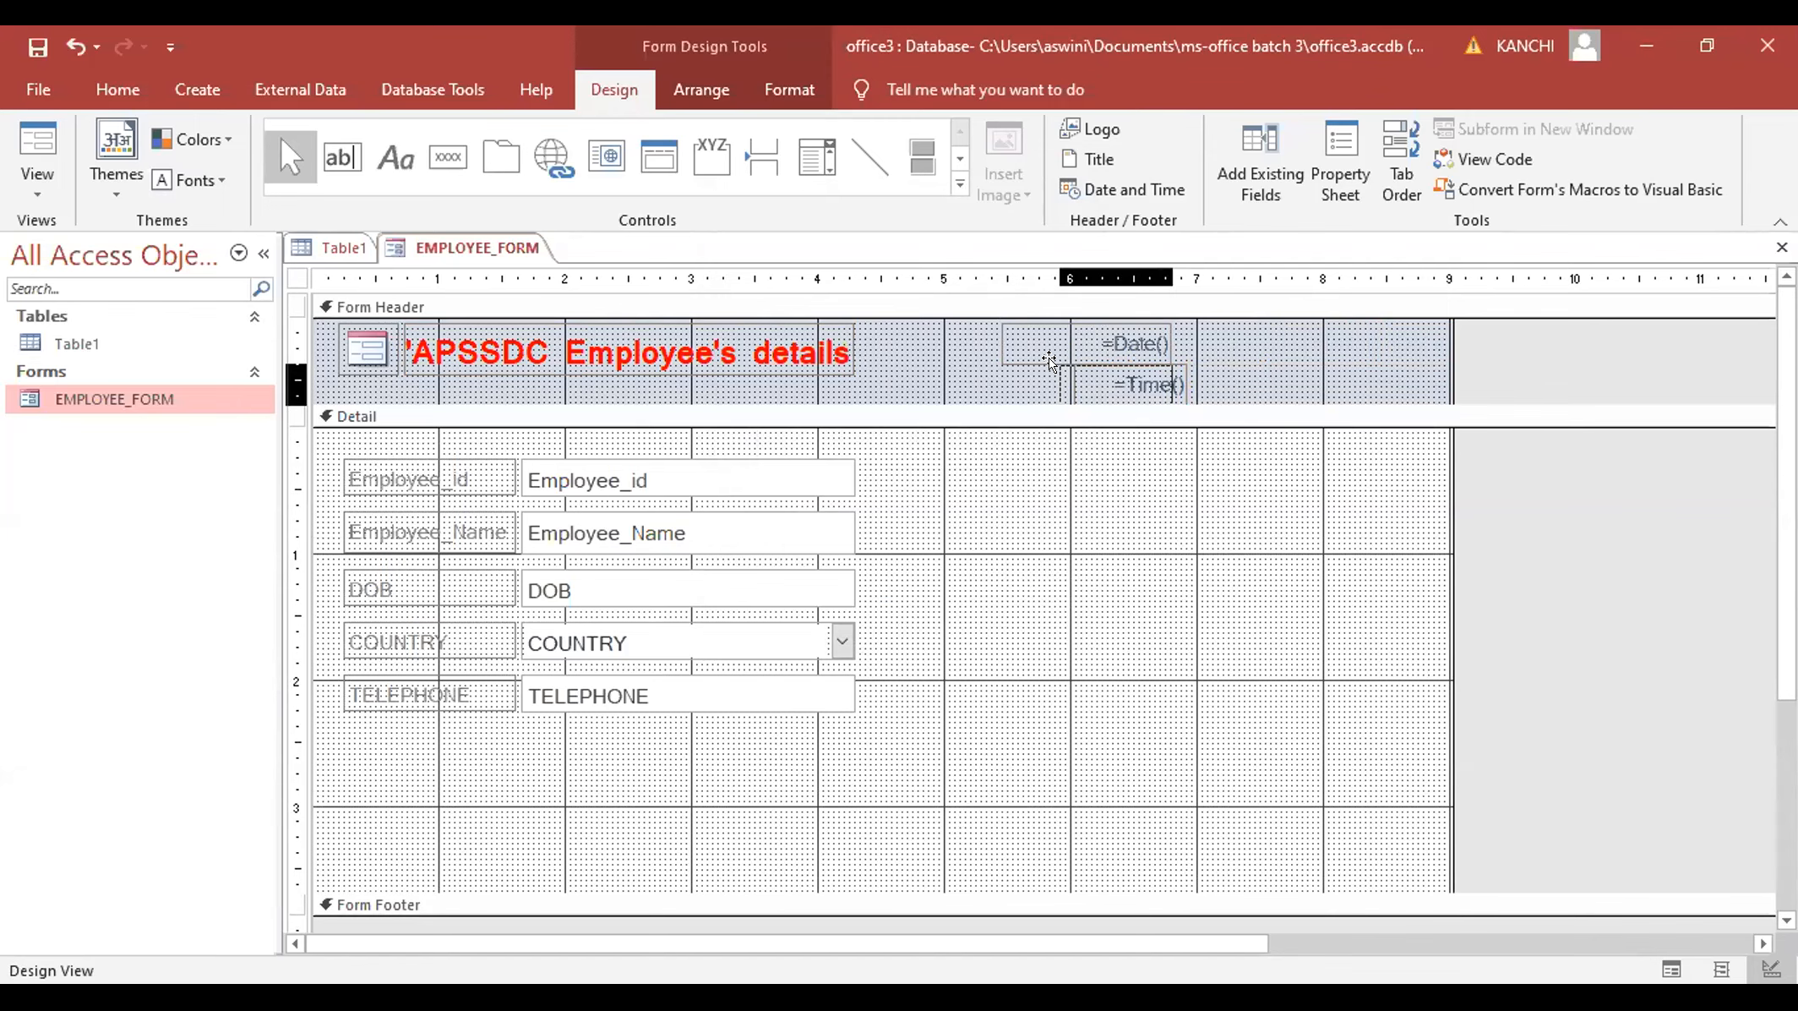
left_click_drag(1048, 385, 989, 375)
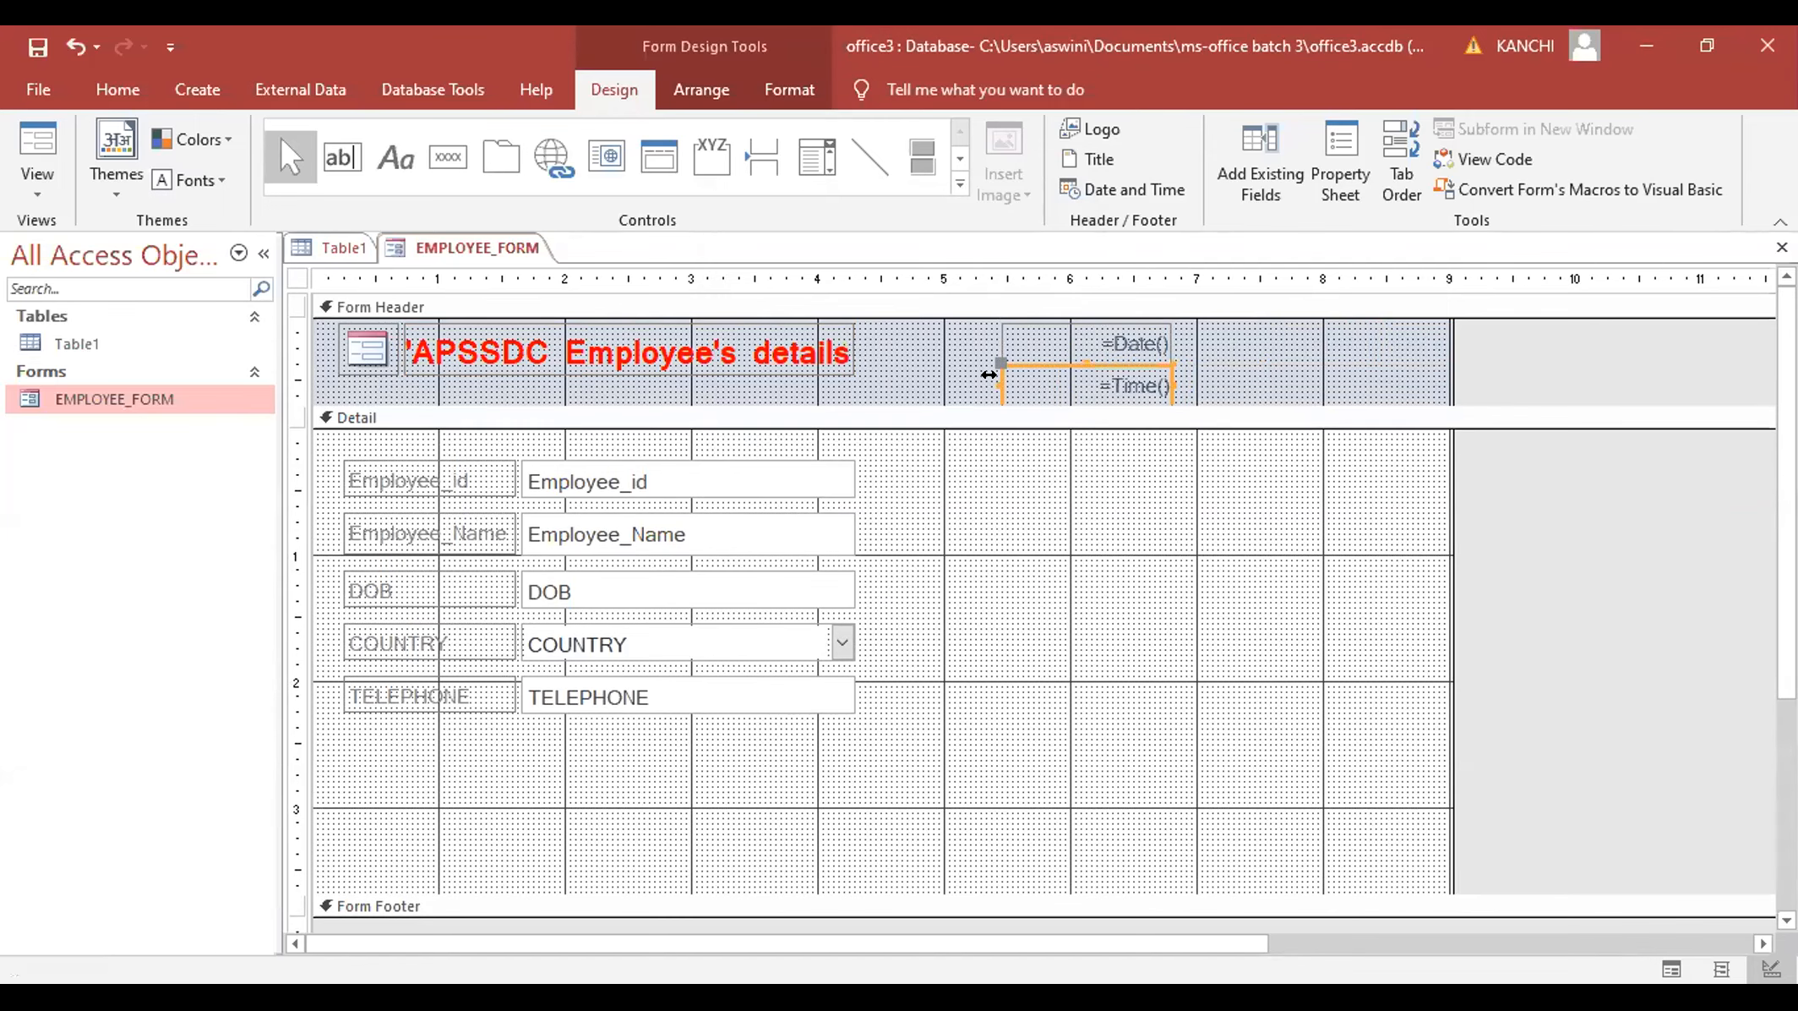
left_click(1110, 333)
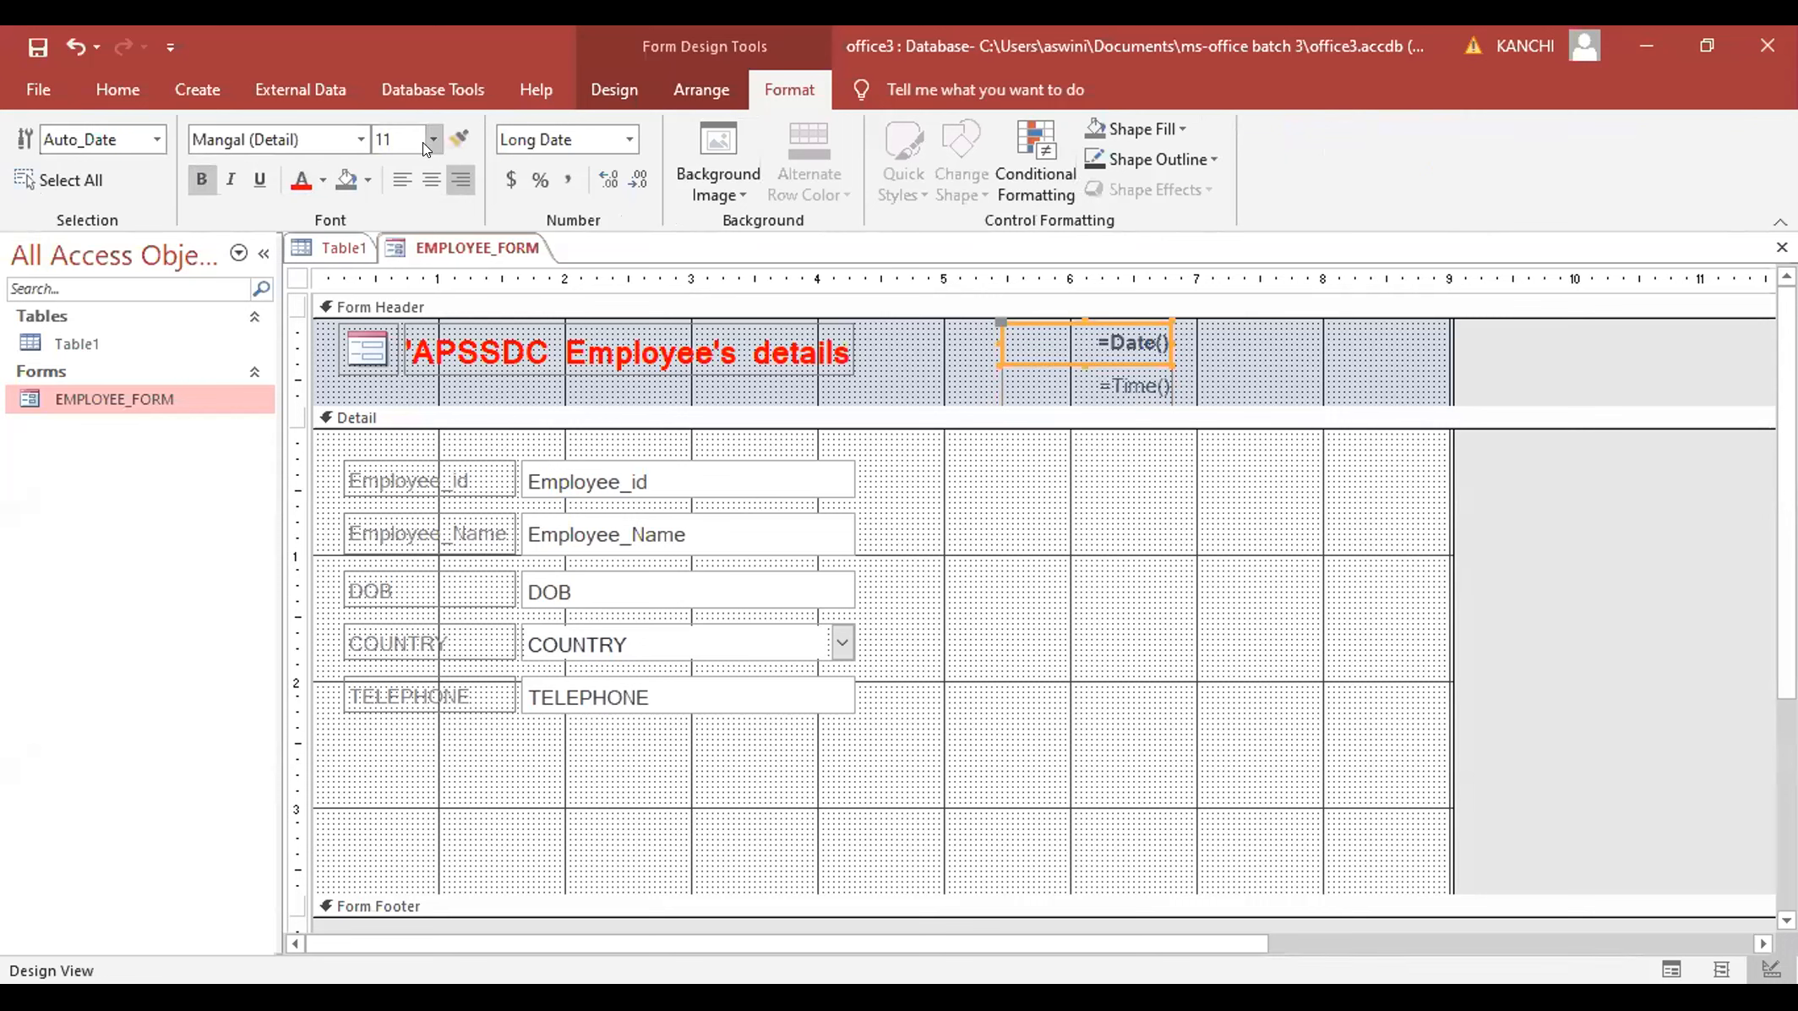
- Set the header's date and time text to font size 14, then switch to Form View
left_click(432, 140)
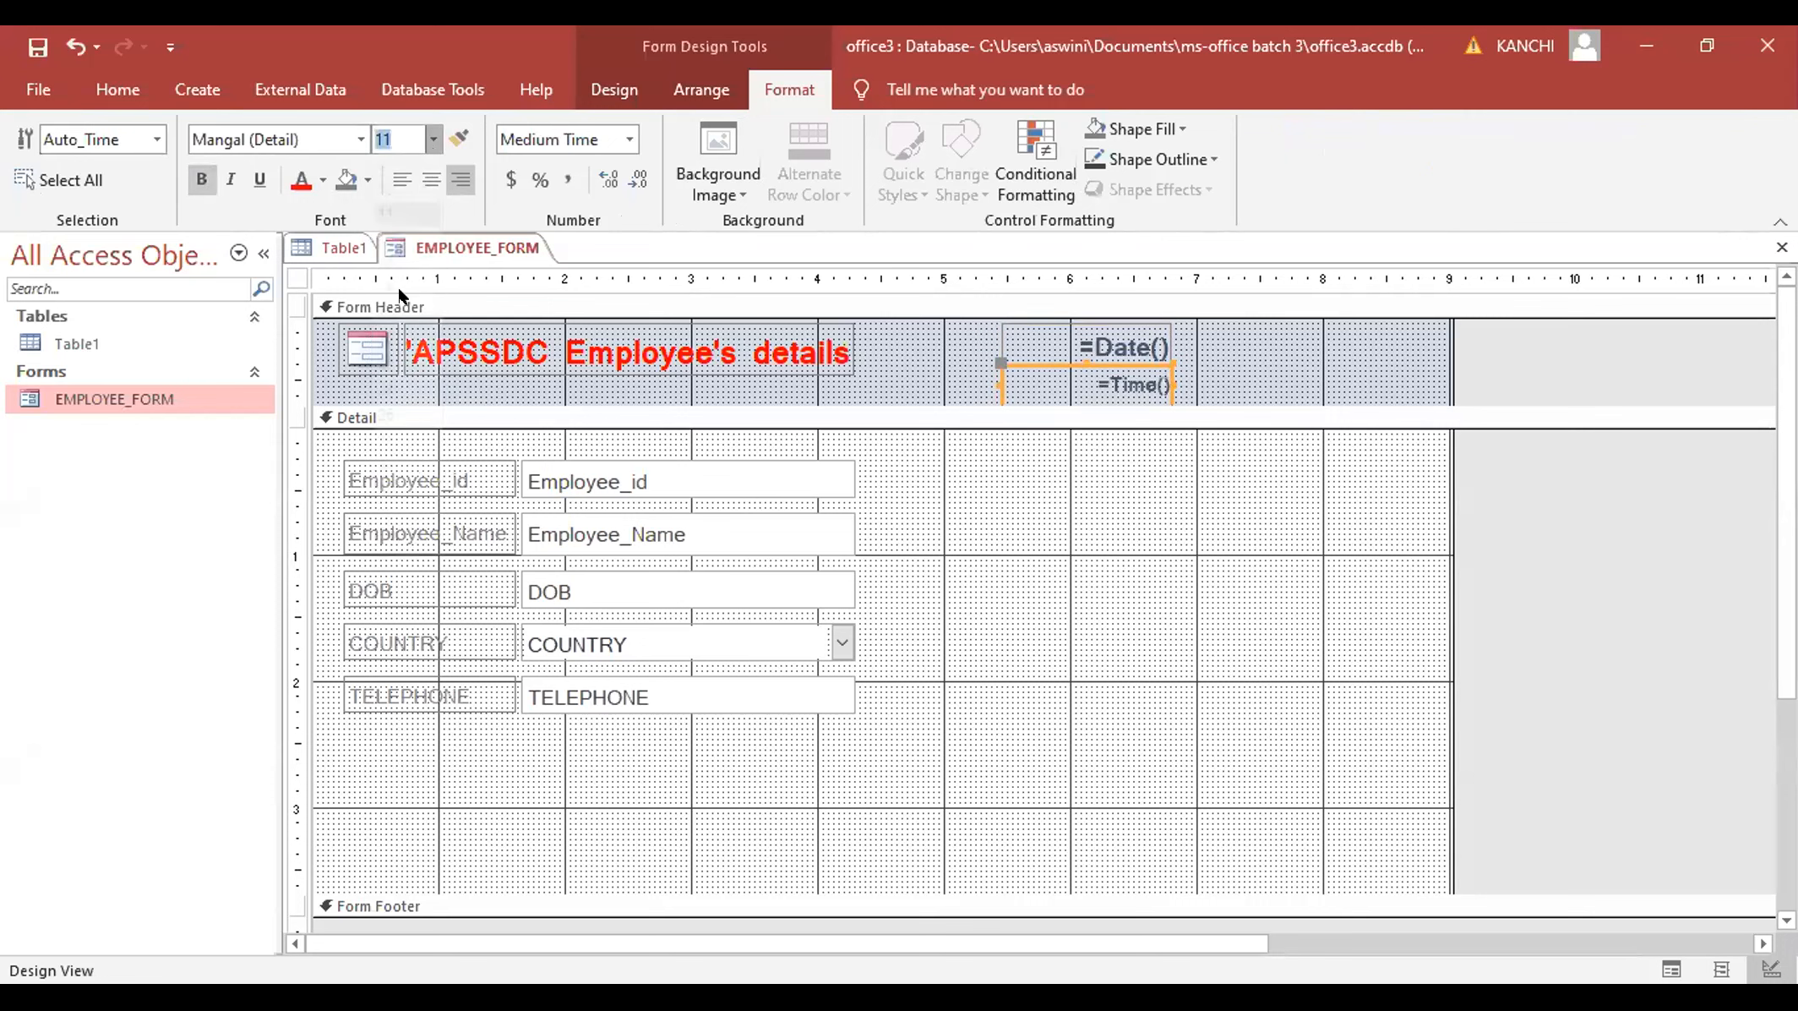
left_click(433, 139)
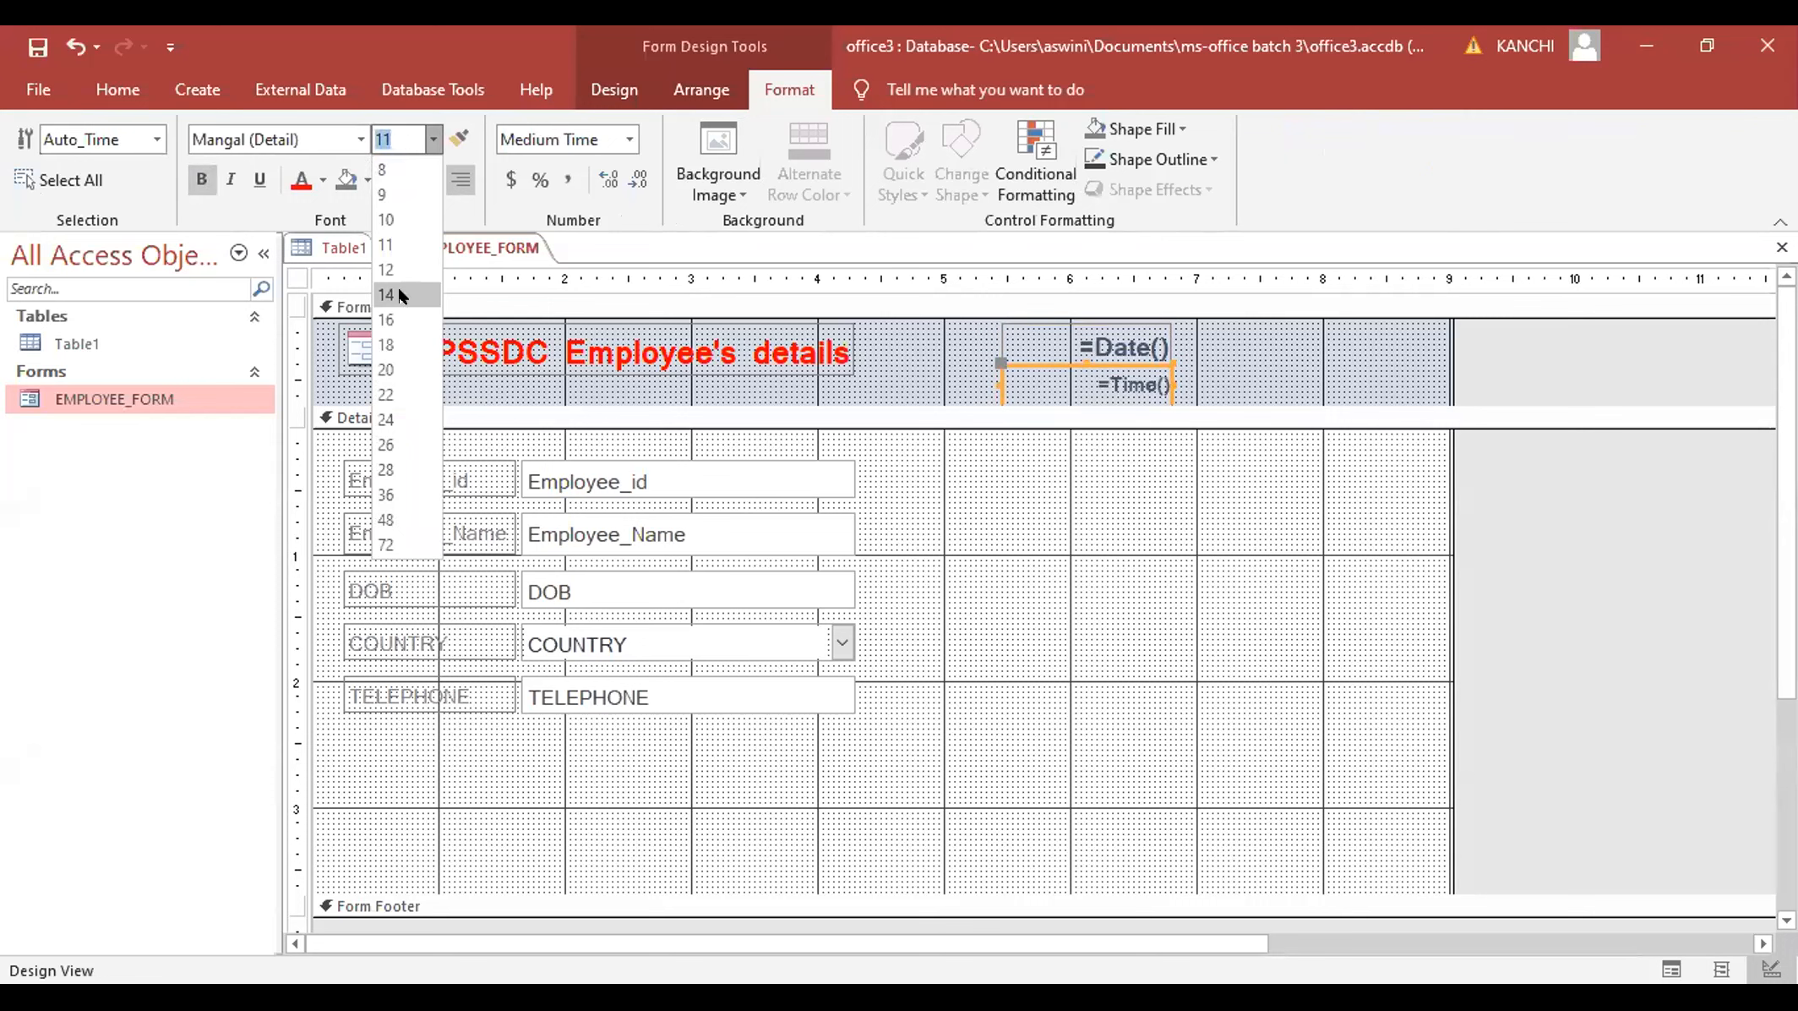
left_click(401, 295)
left_click(1249, 392)
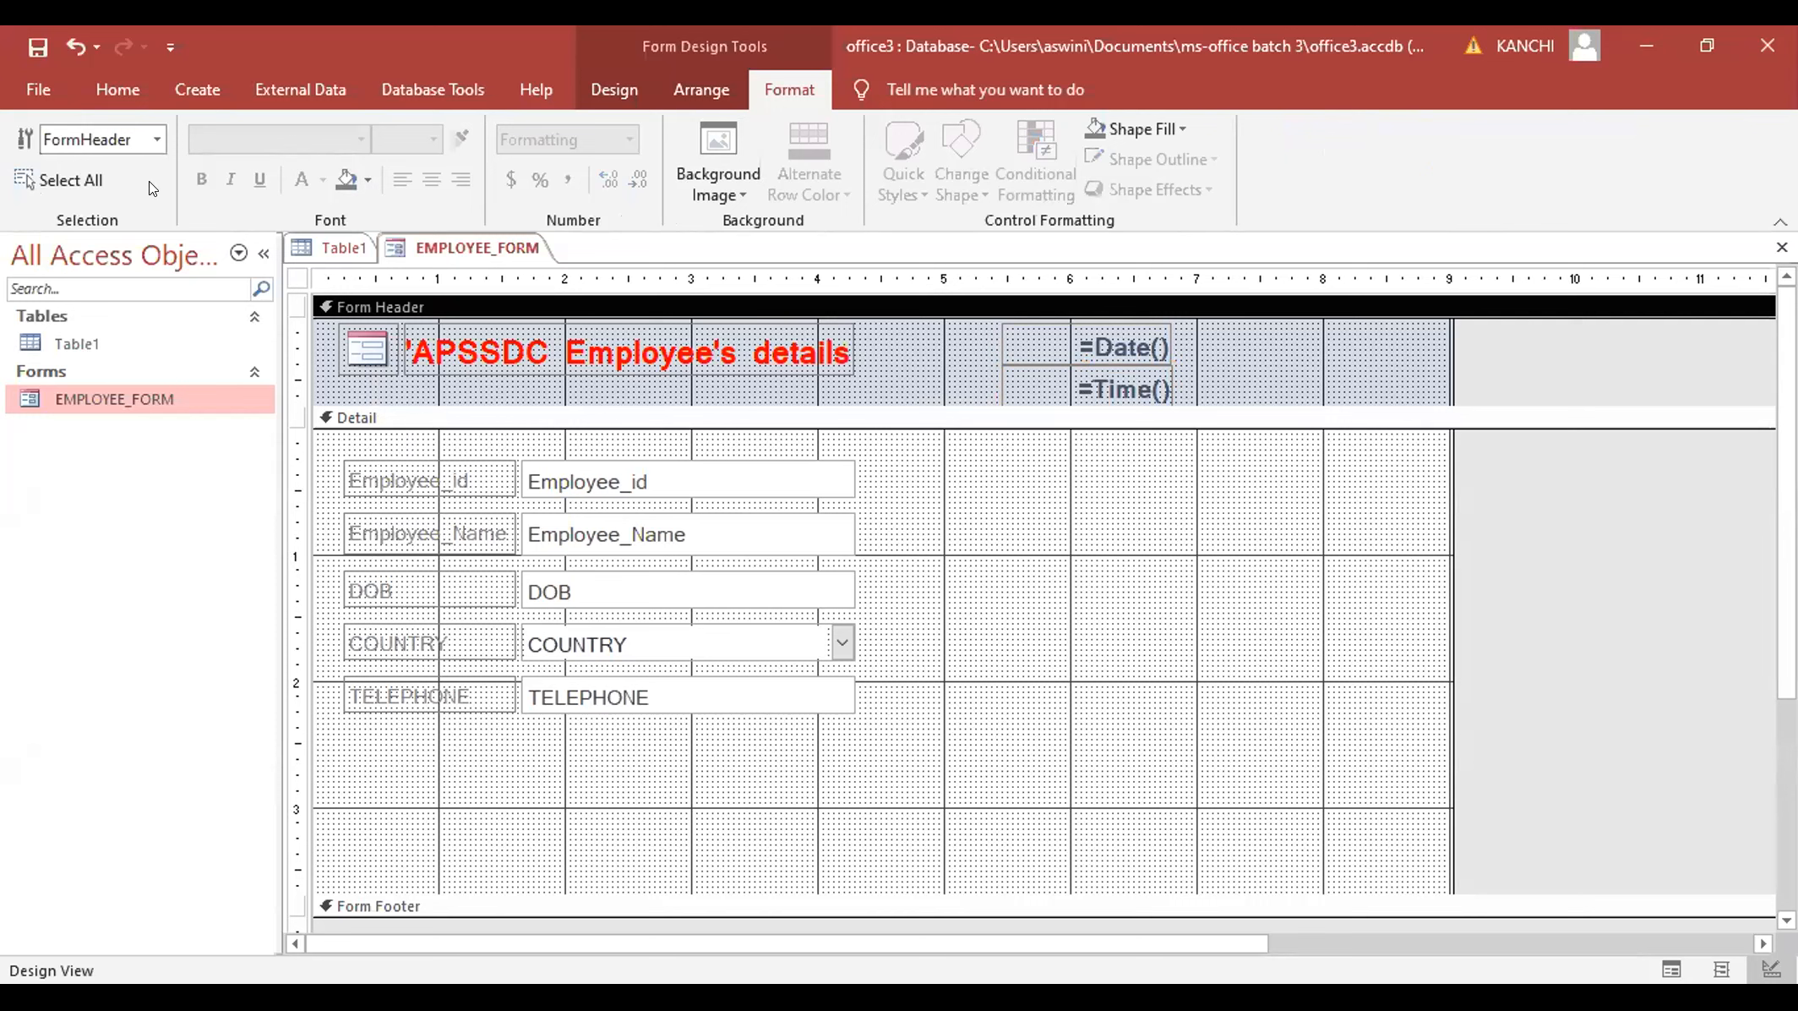
left_click(93, 97)
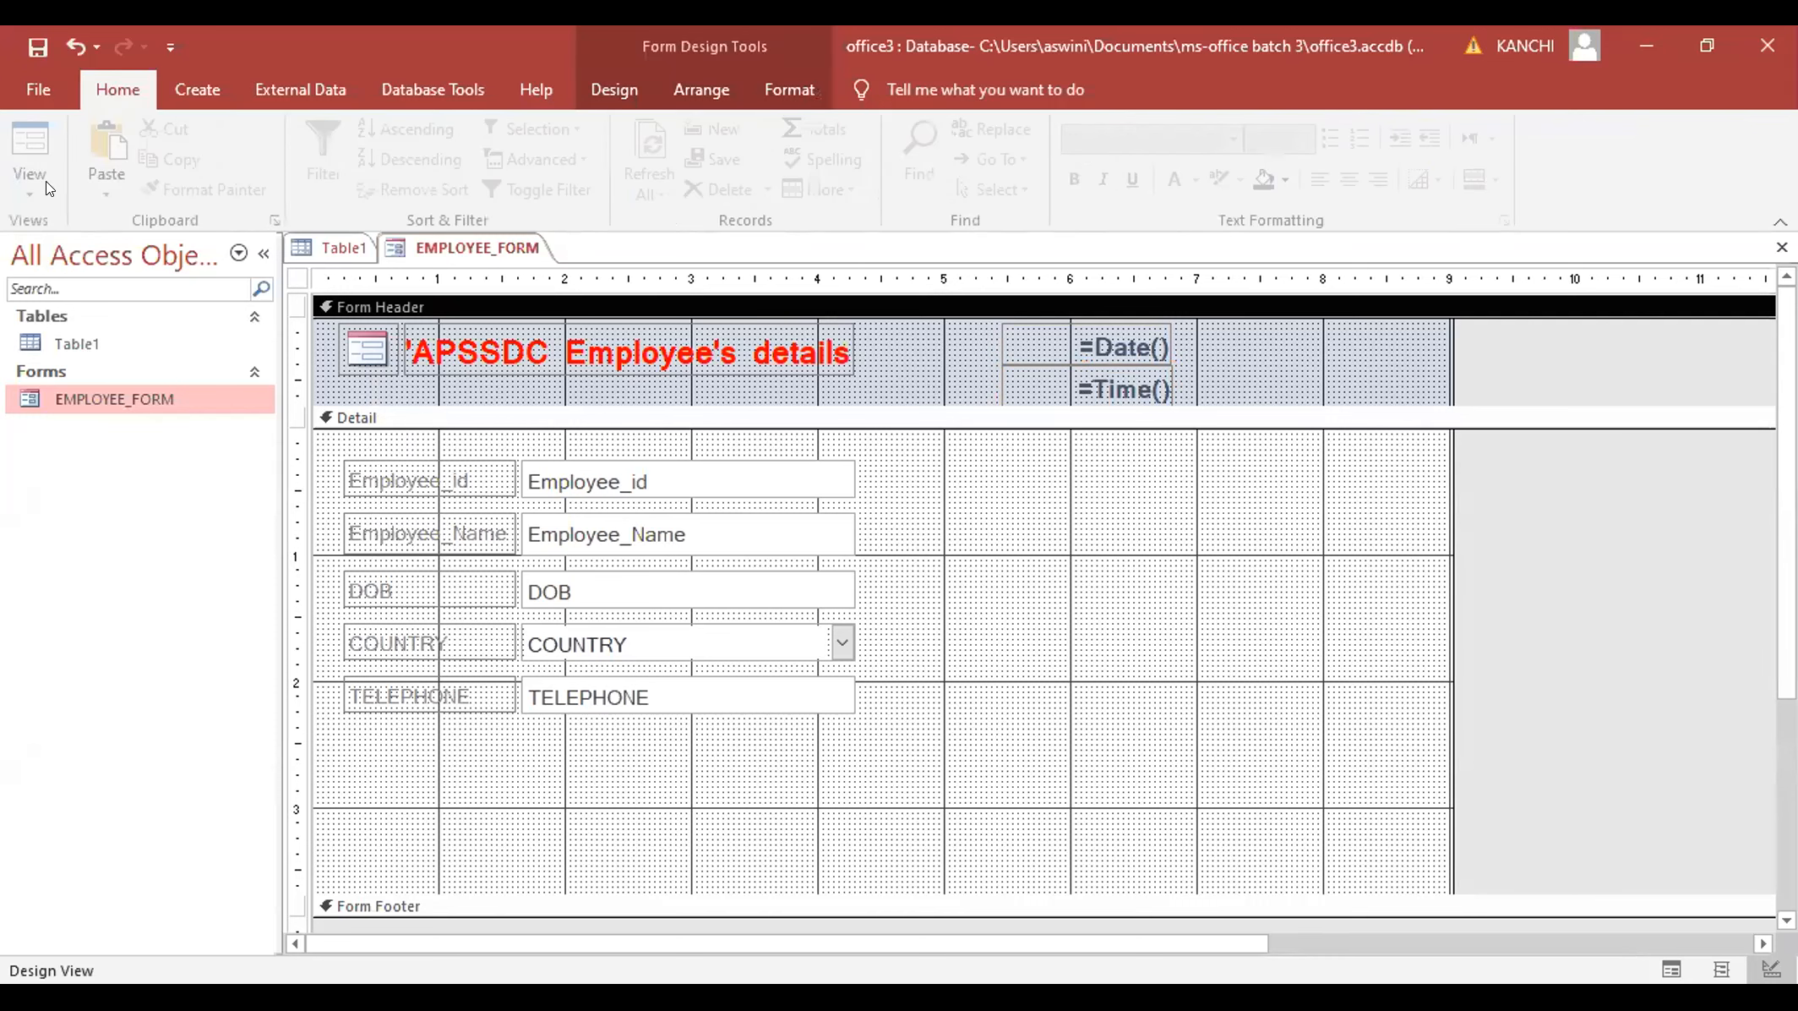
left_click(45, 181)
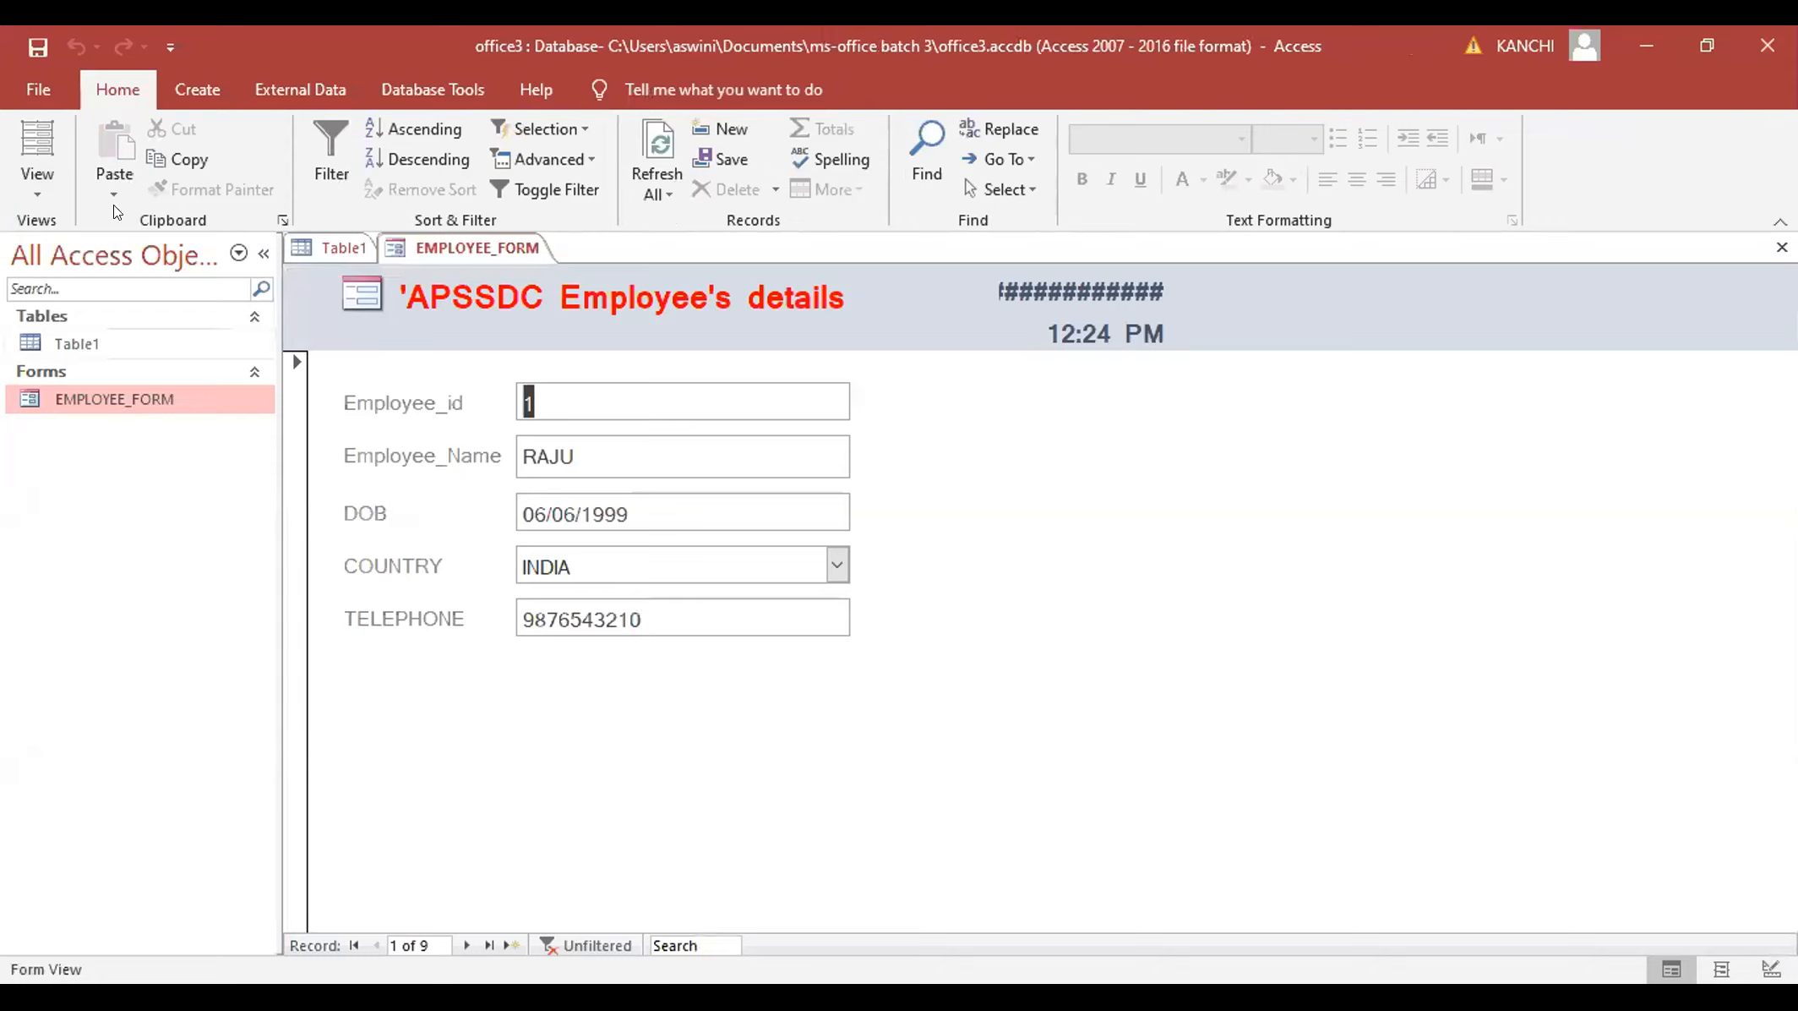
- Widen the header's time box to the left and check it in Form View
left_click(36, 197)
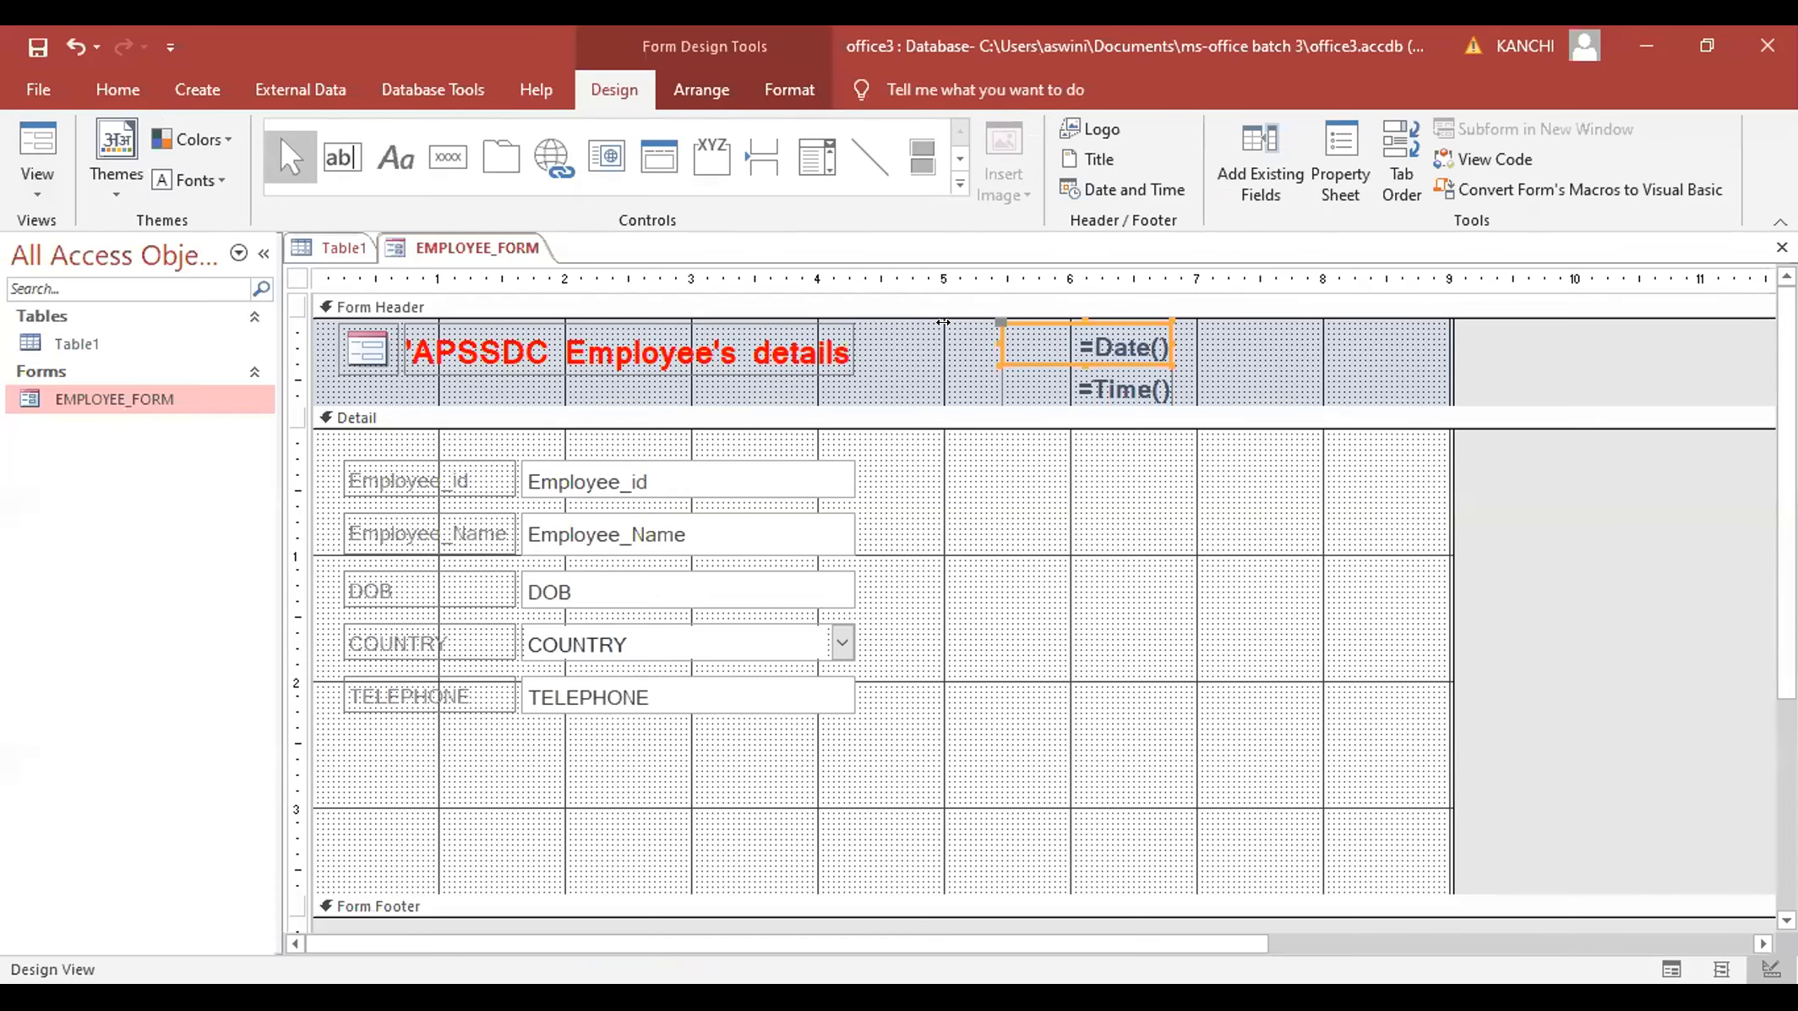
left_click(997, 372)
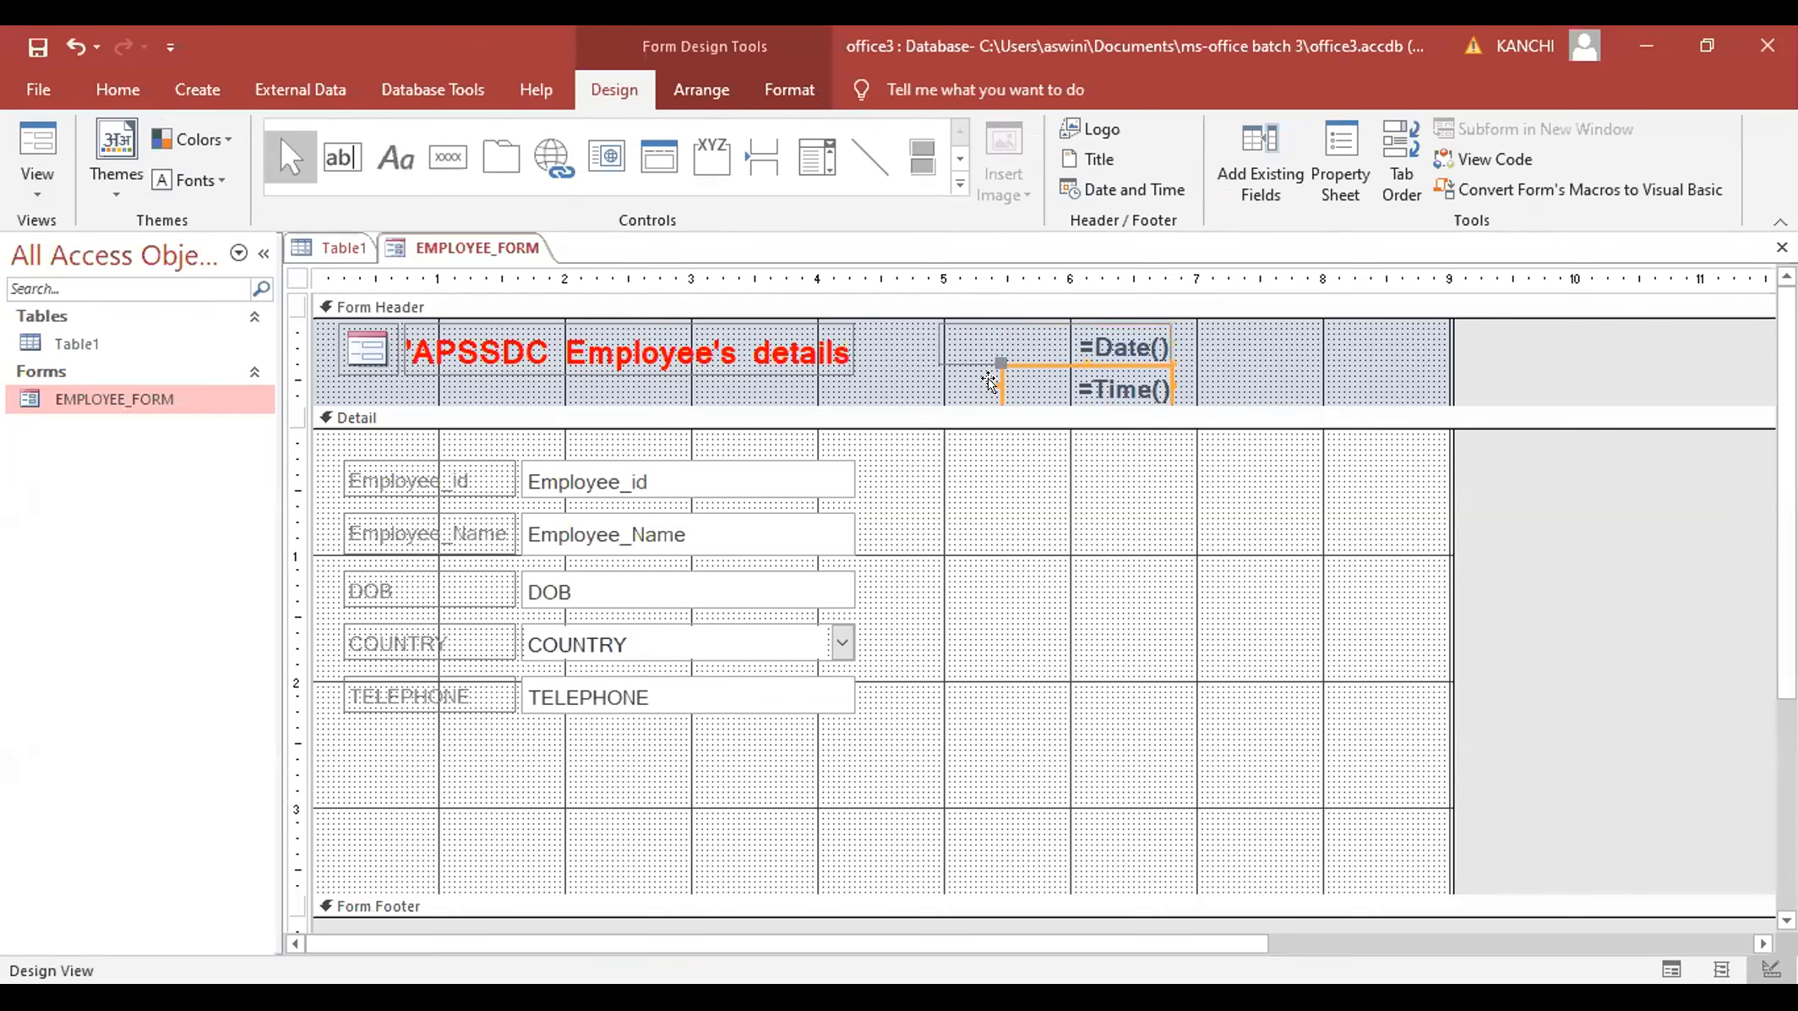
left_click_drag(990, 374, 941, 372)
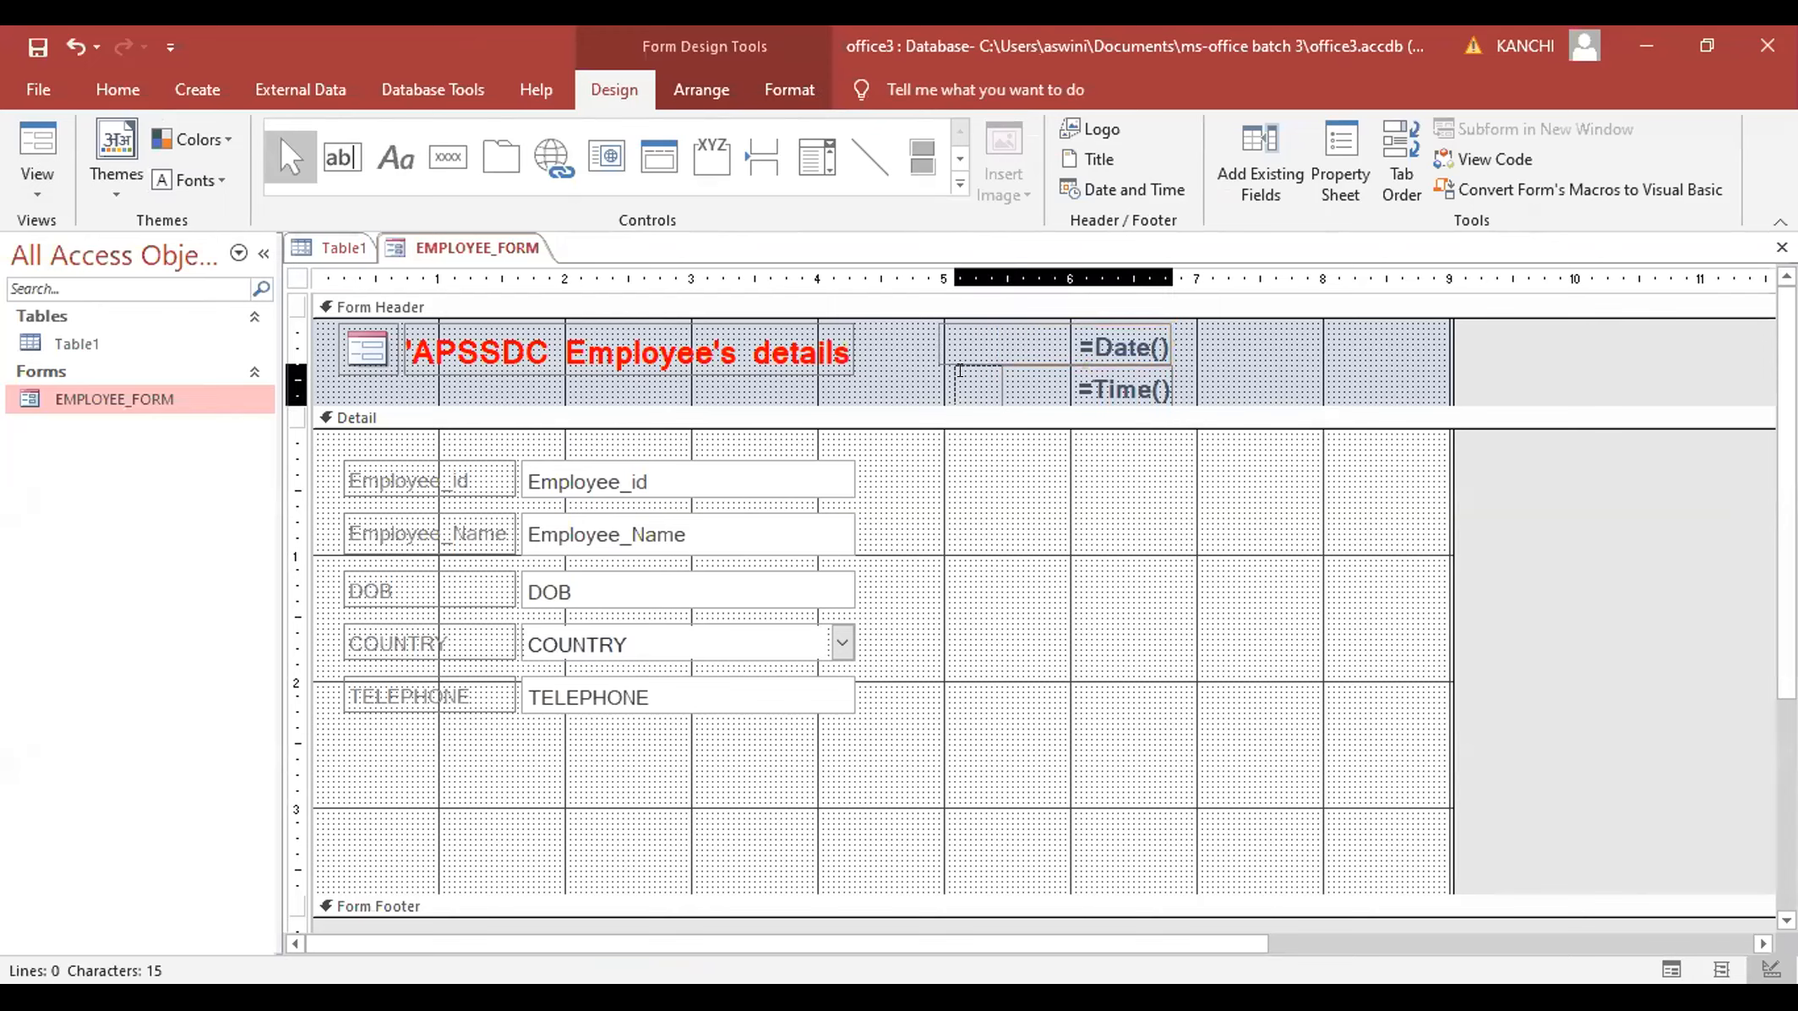
left_click(1247, 414)
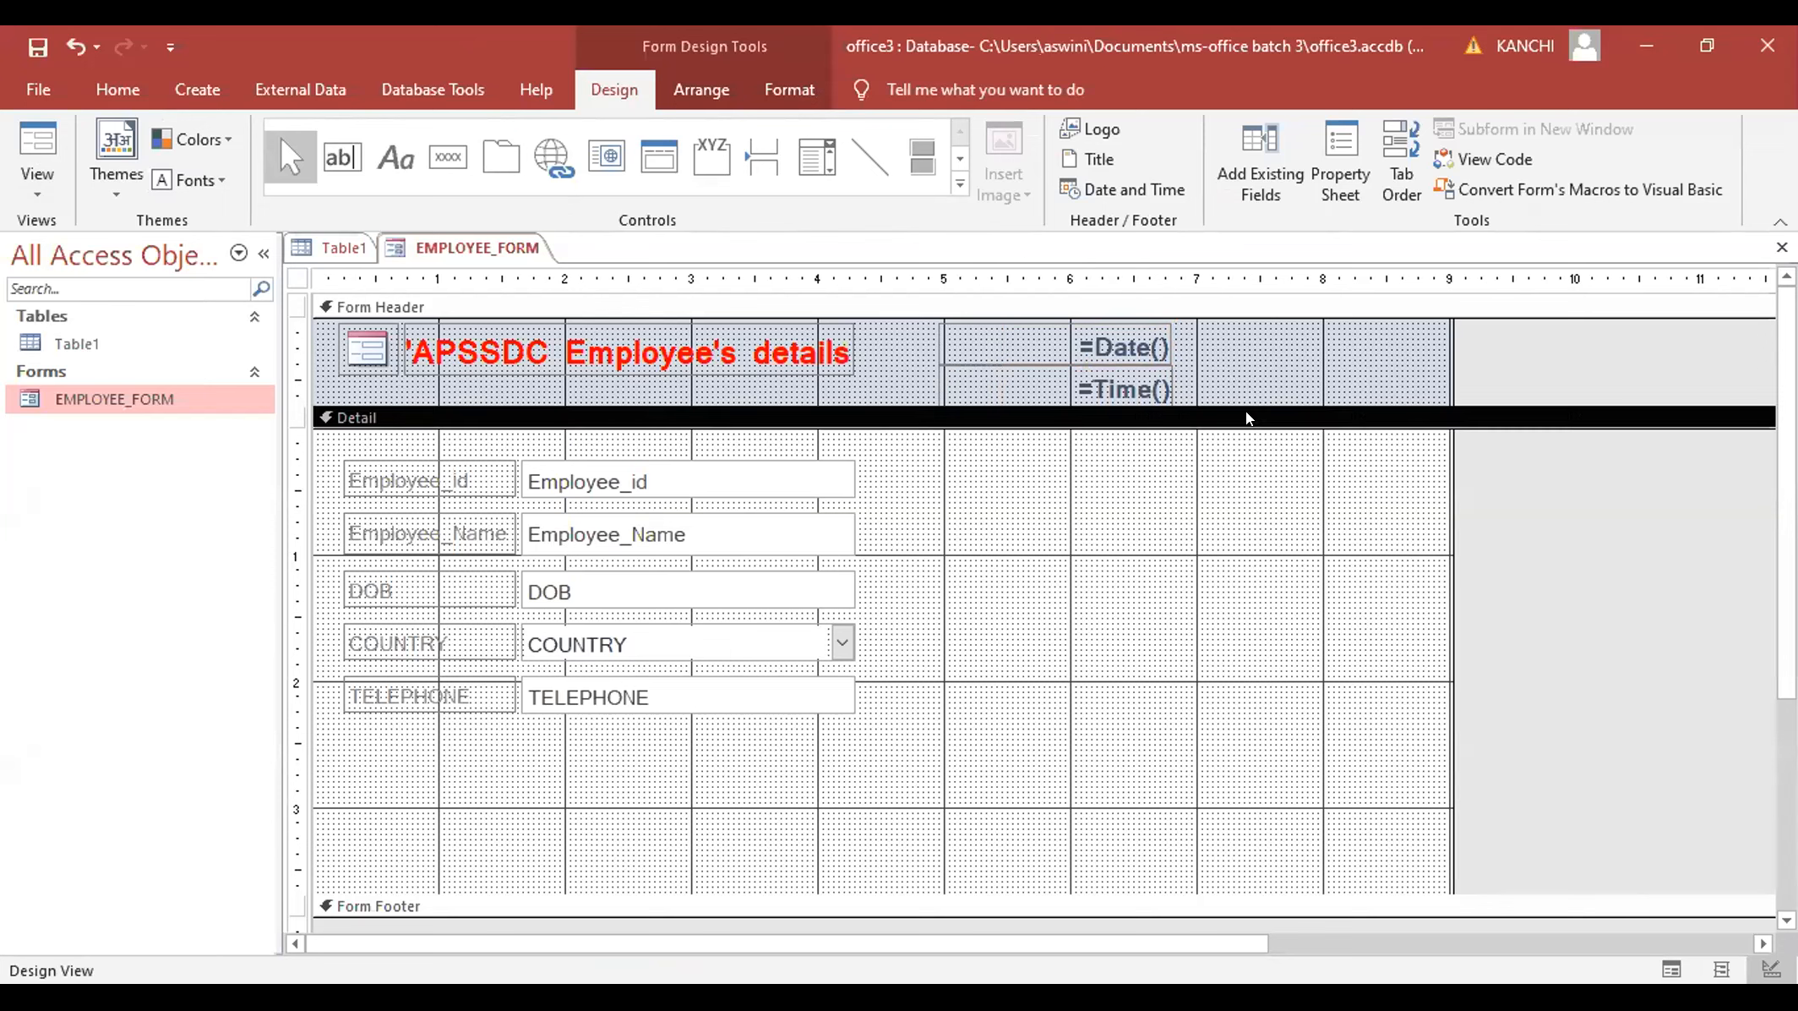
left_click(31, 183)
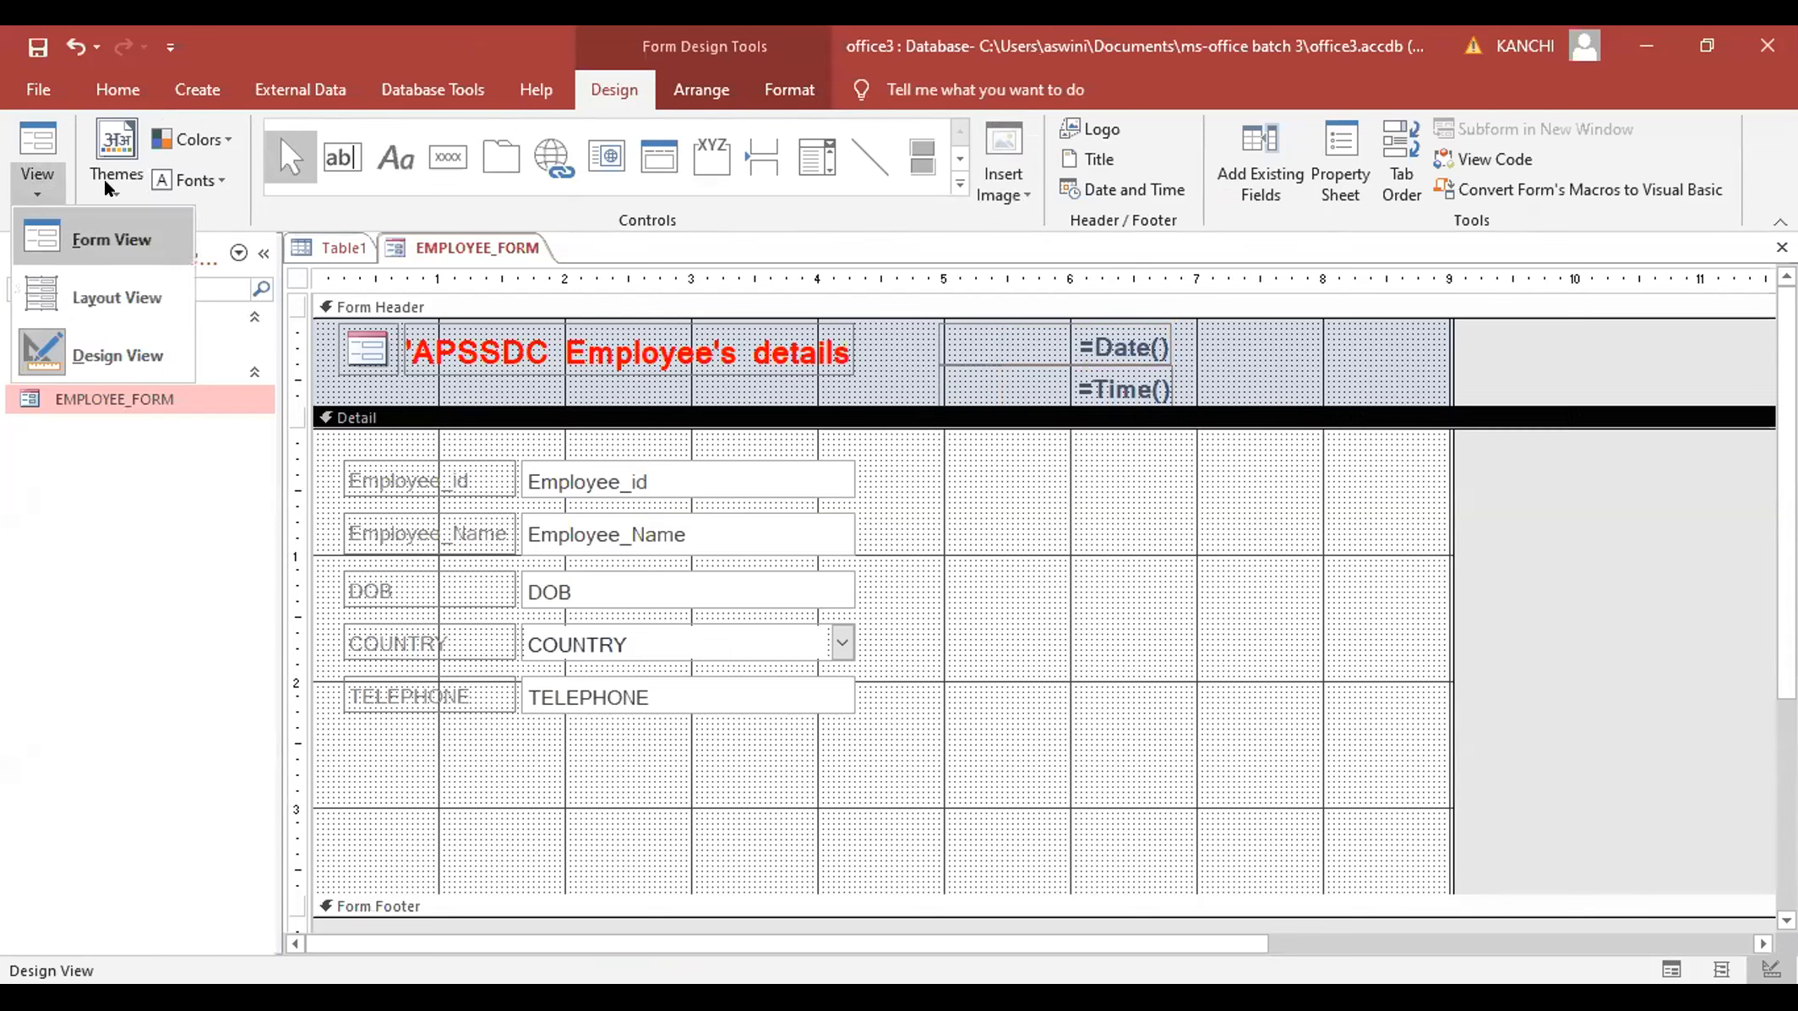
left_click(27, 214)
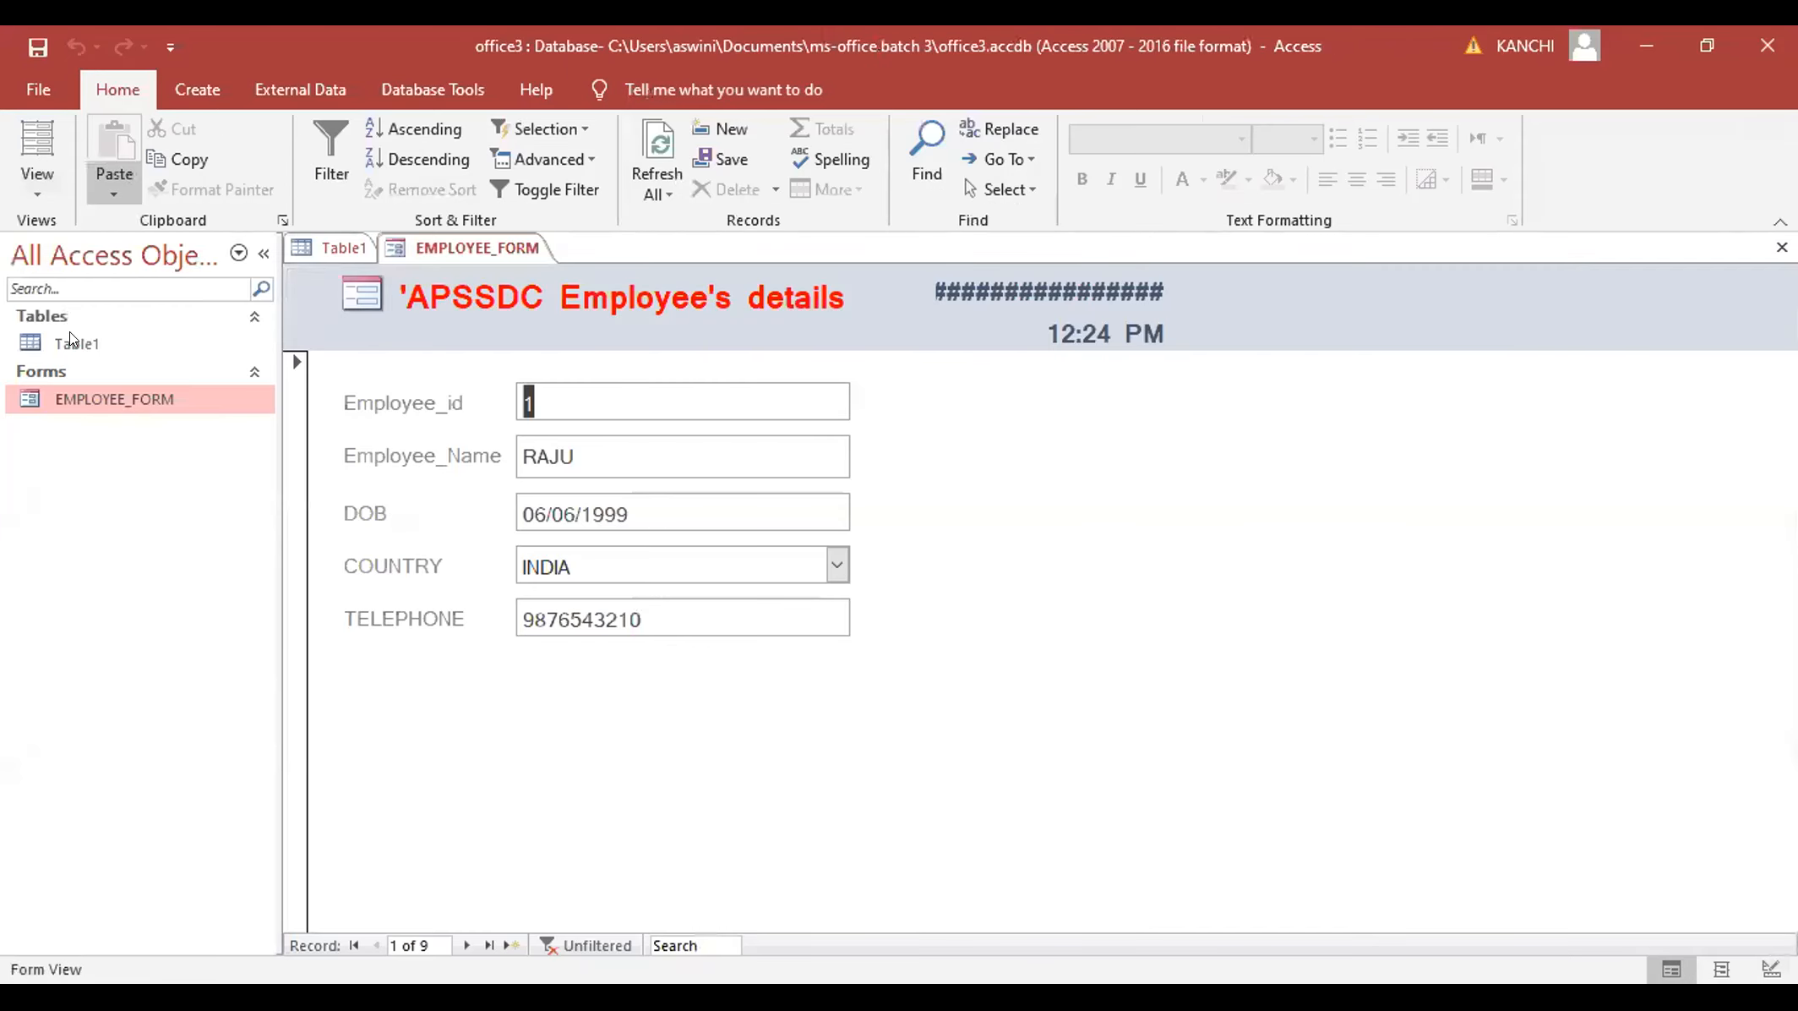
- Stretch the header's date box wider on both sides until the full long date shows
left_click(37, 146)
left_click(942, 334)
left_click_drag(926, 333, 862, 332)
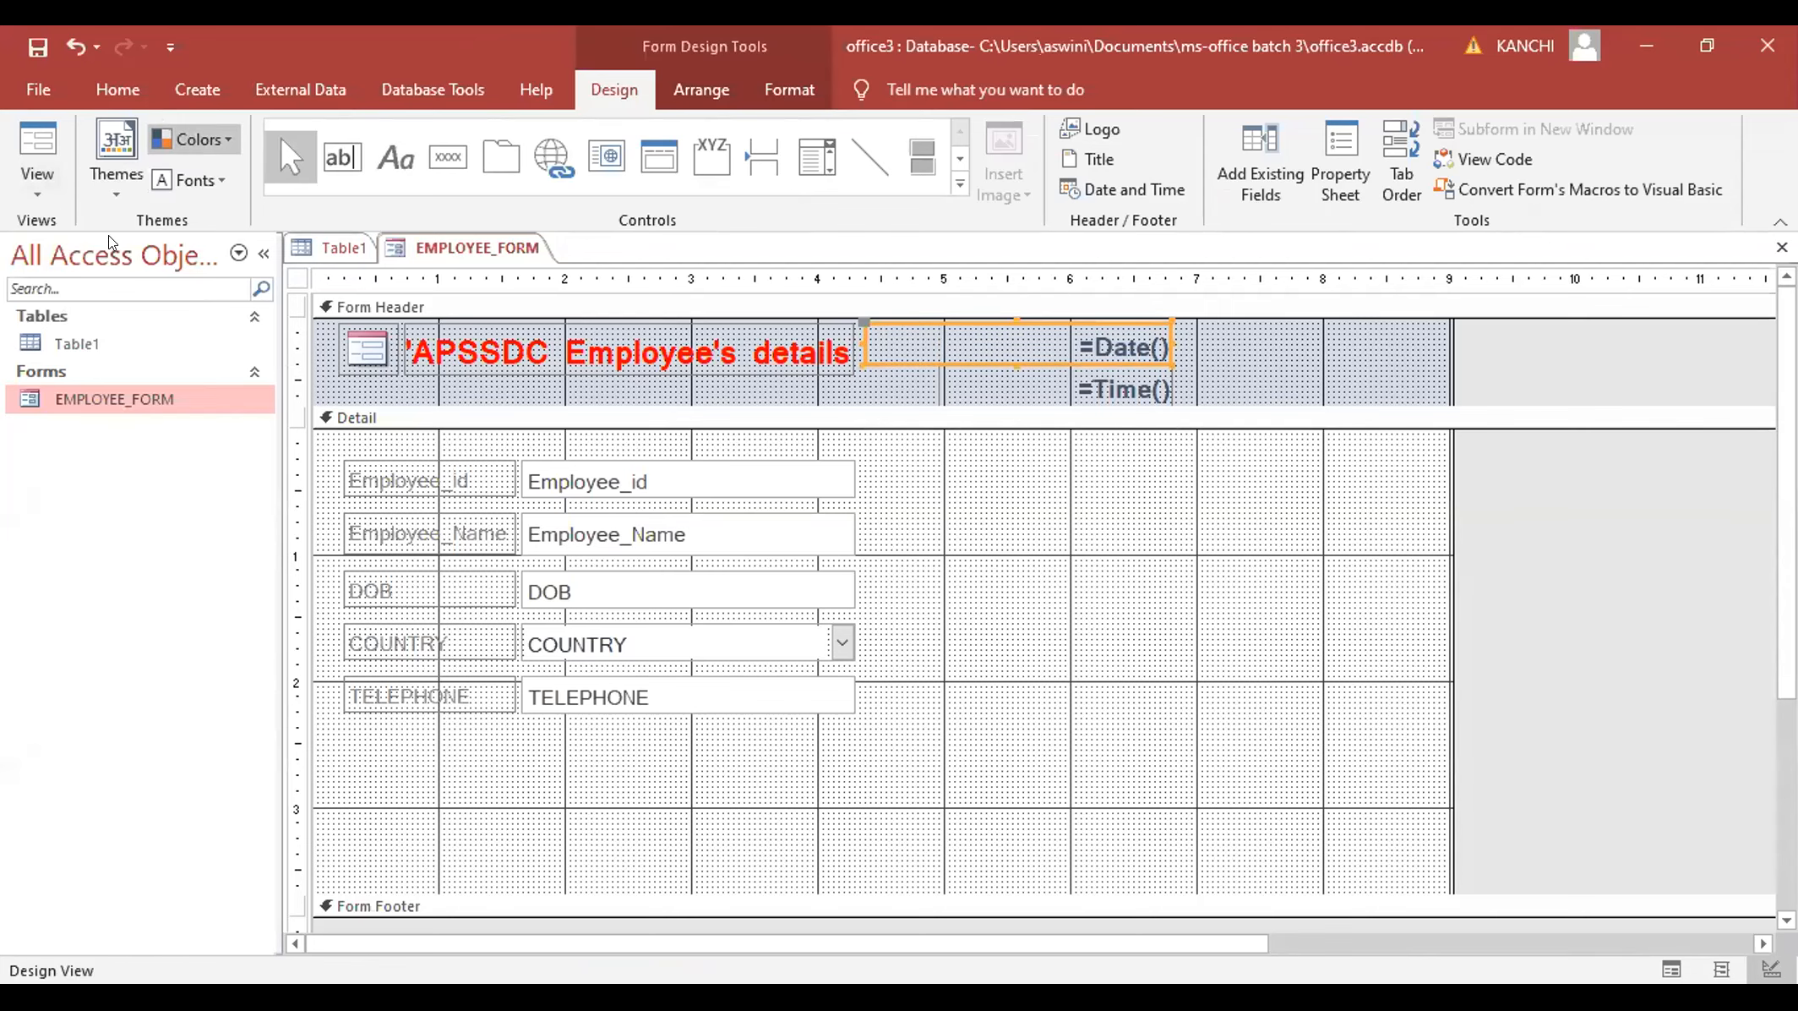
left_click(32, 184)
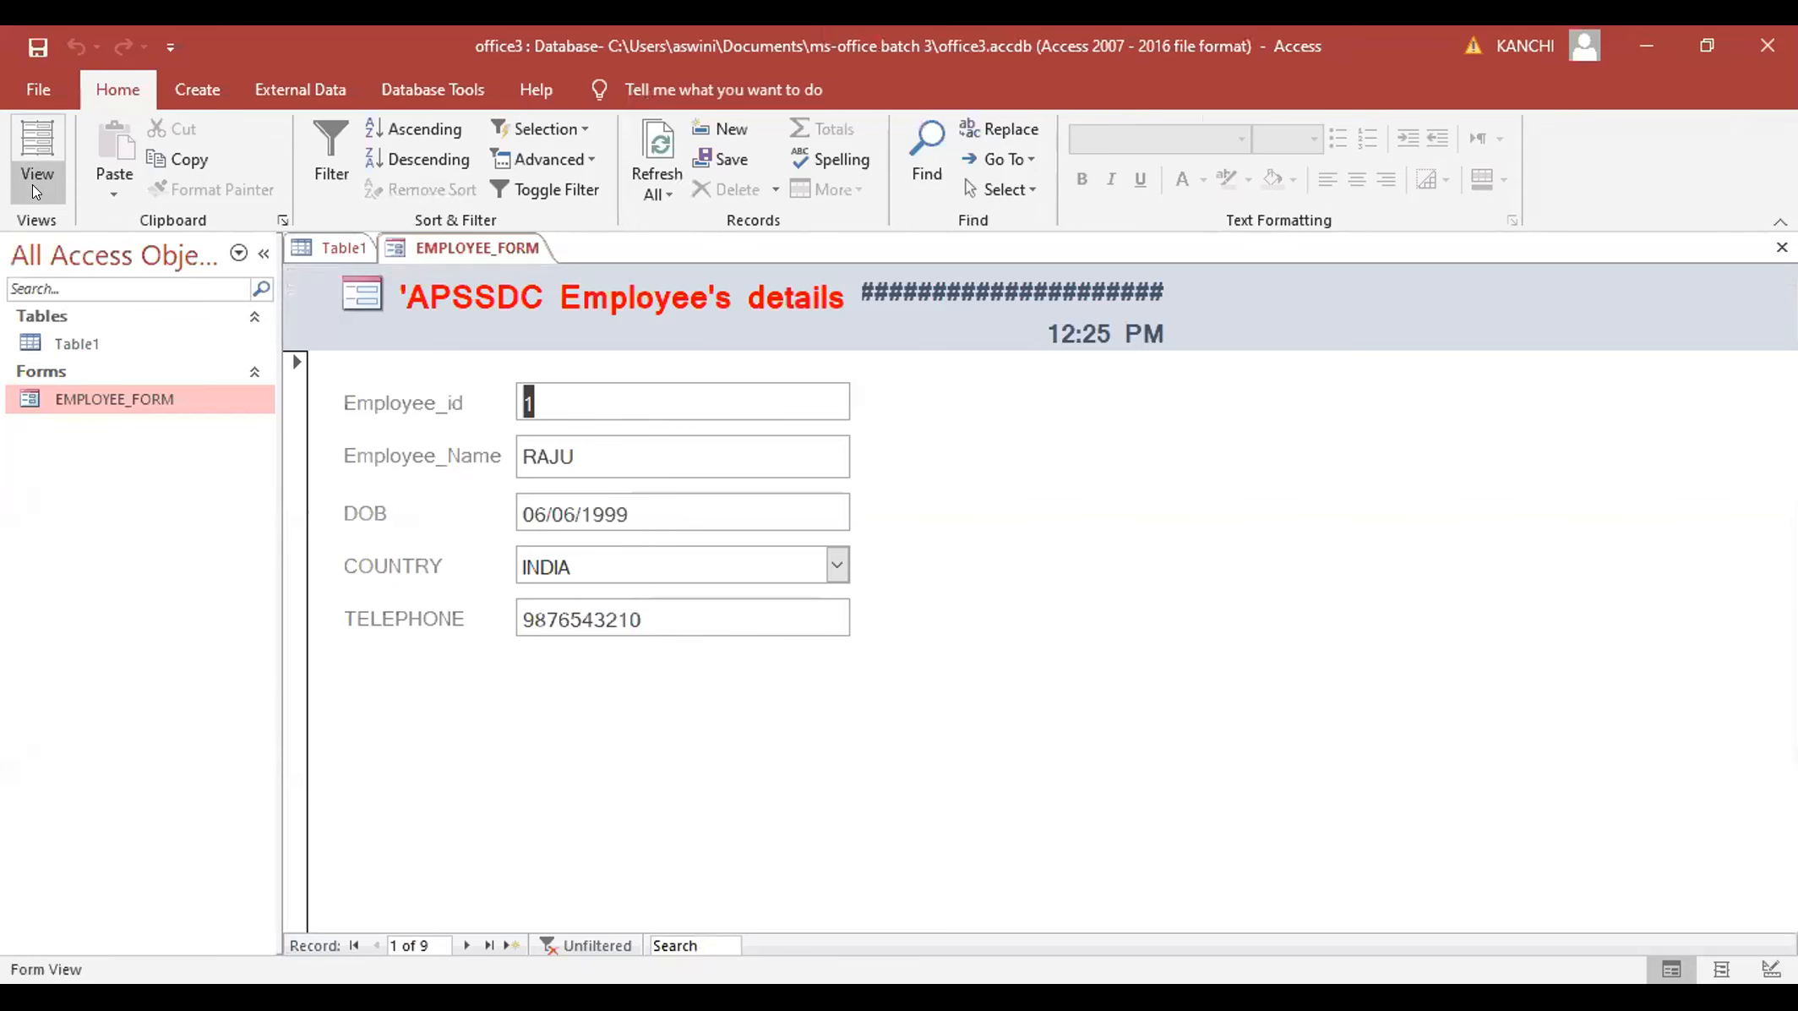
left_click(32, 185)
left_click_drag(1240, 322, 1318, 332)
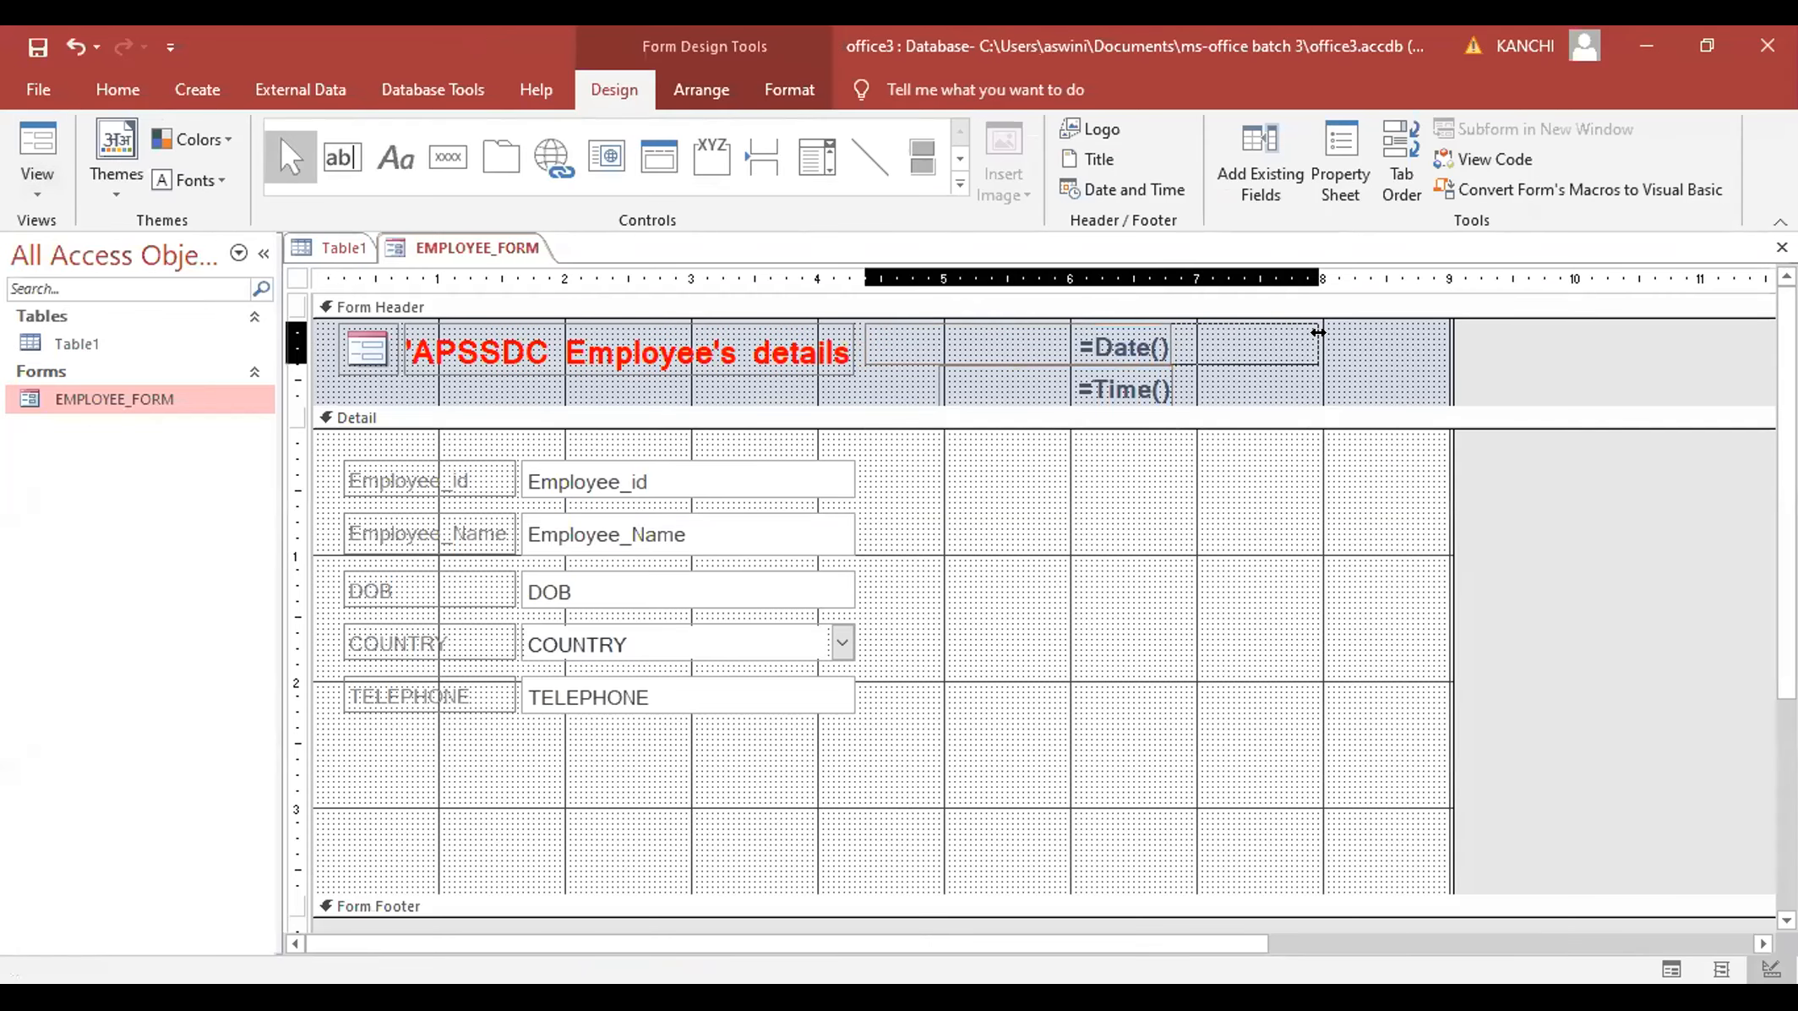
left_click(32, 184)
left_click(73, 260)
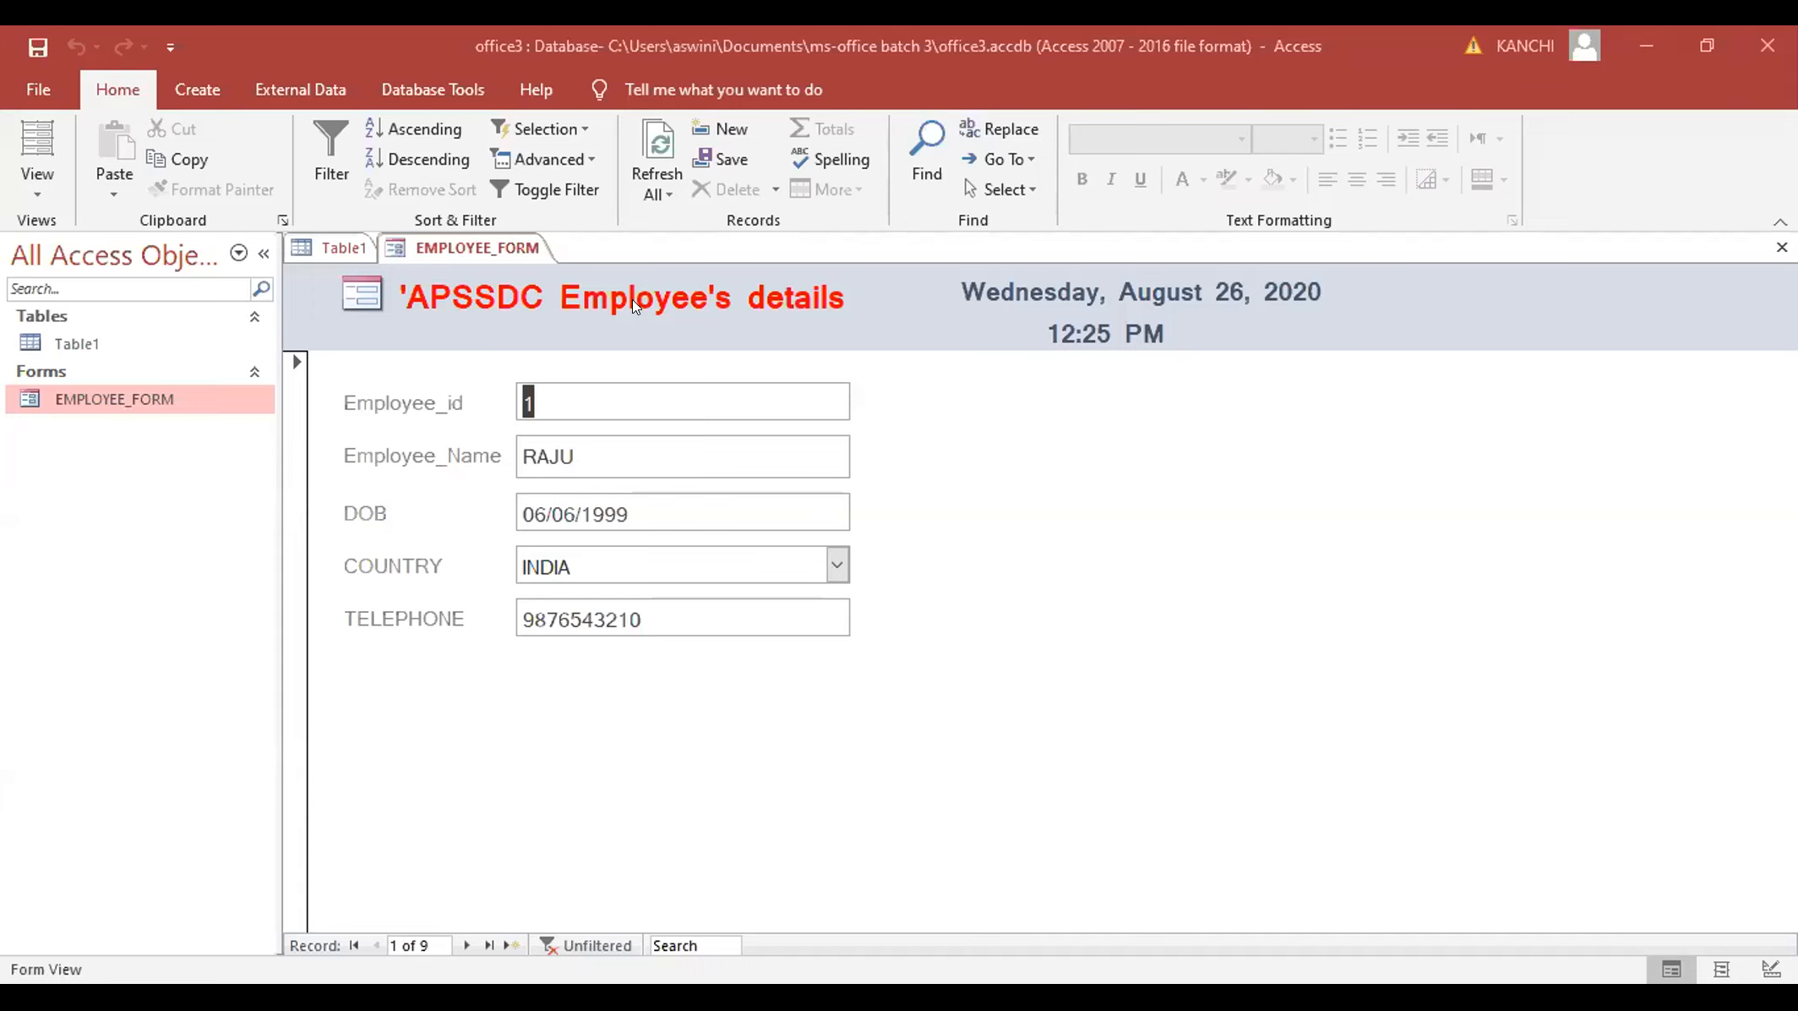
- Switch EMPLOYEE_FORM back to Design View from the View list
left_click(32, 182)
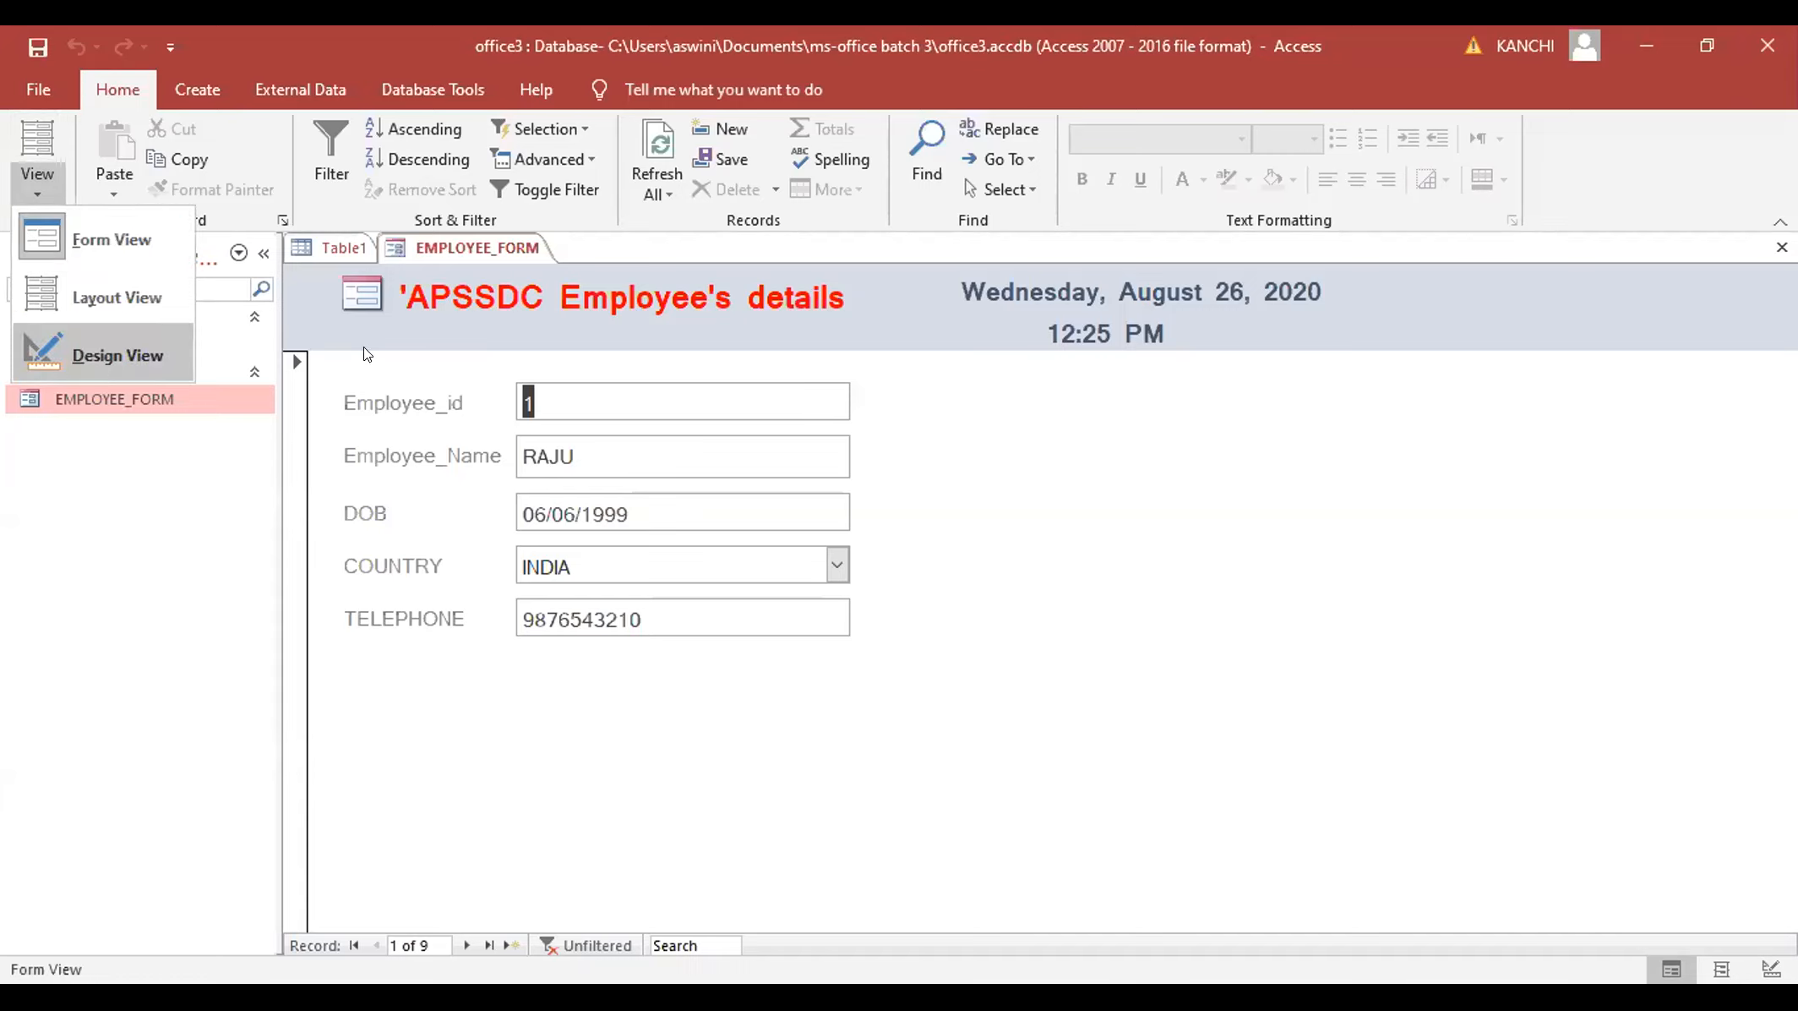
key("Return")
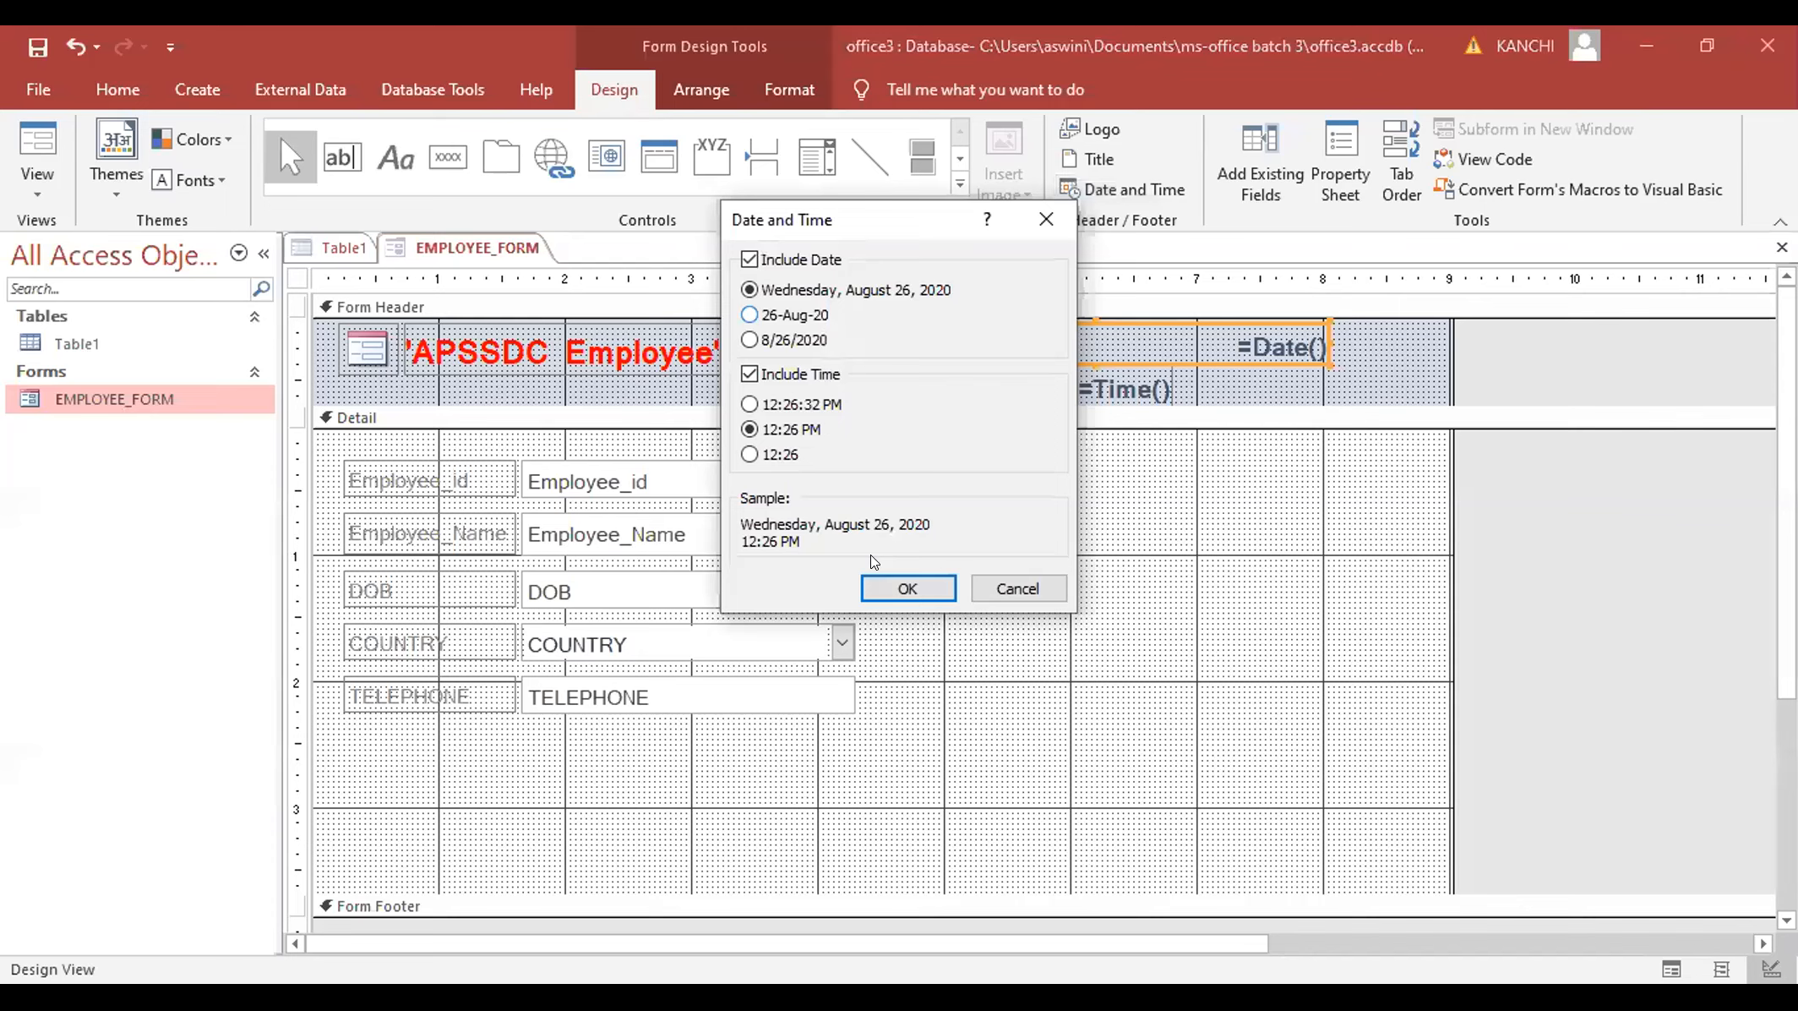
- Keep the long date/time format, narrow the date box beside the title, and preview the form
left_click(896, 587)
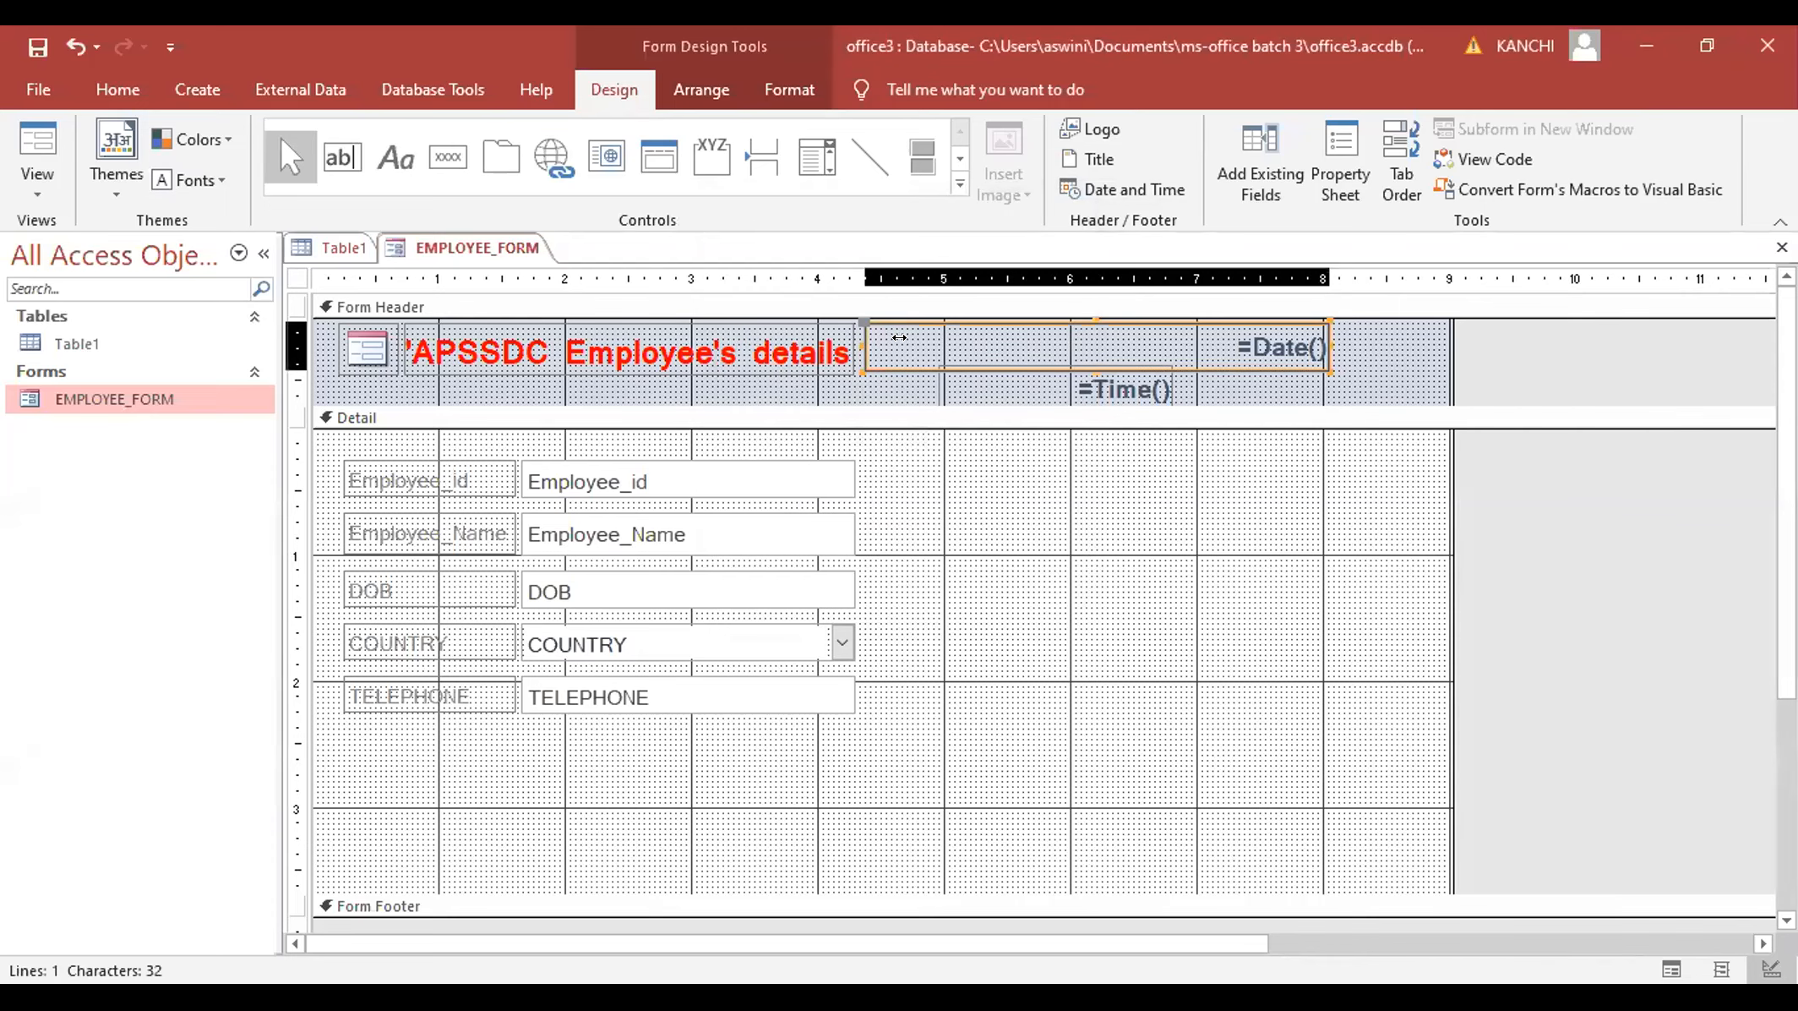
left_click_drag(899, 337, 923, 338)
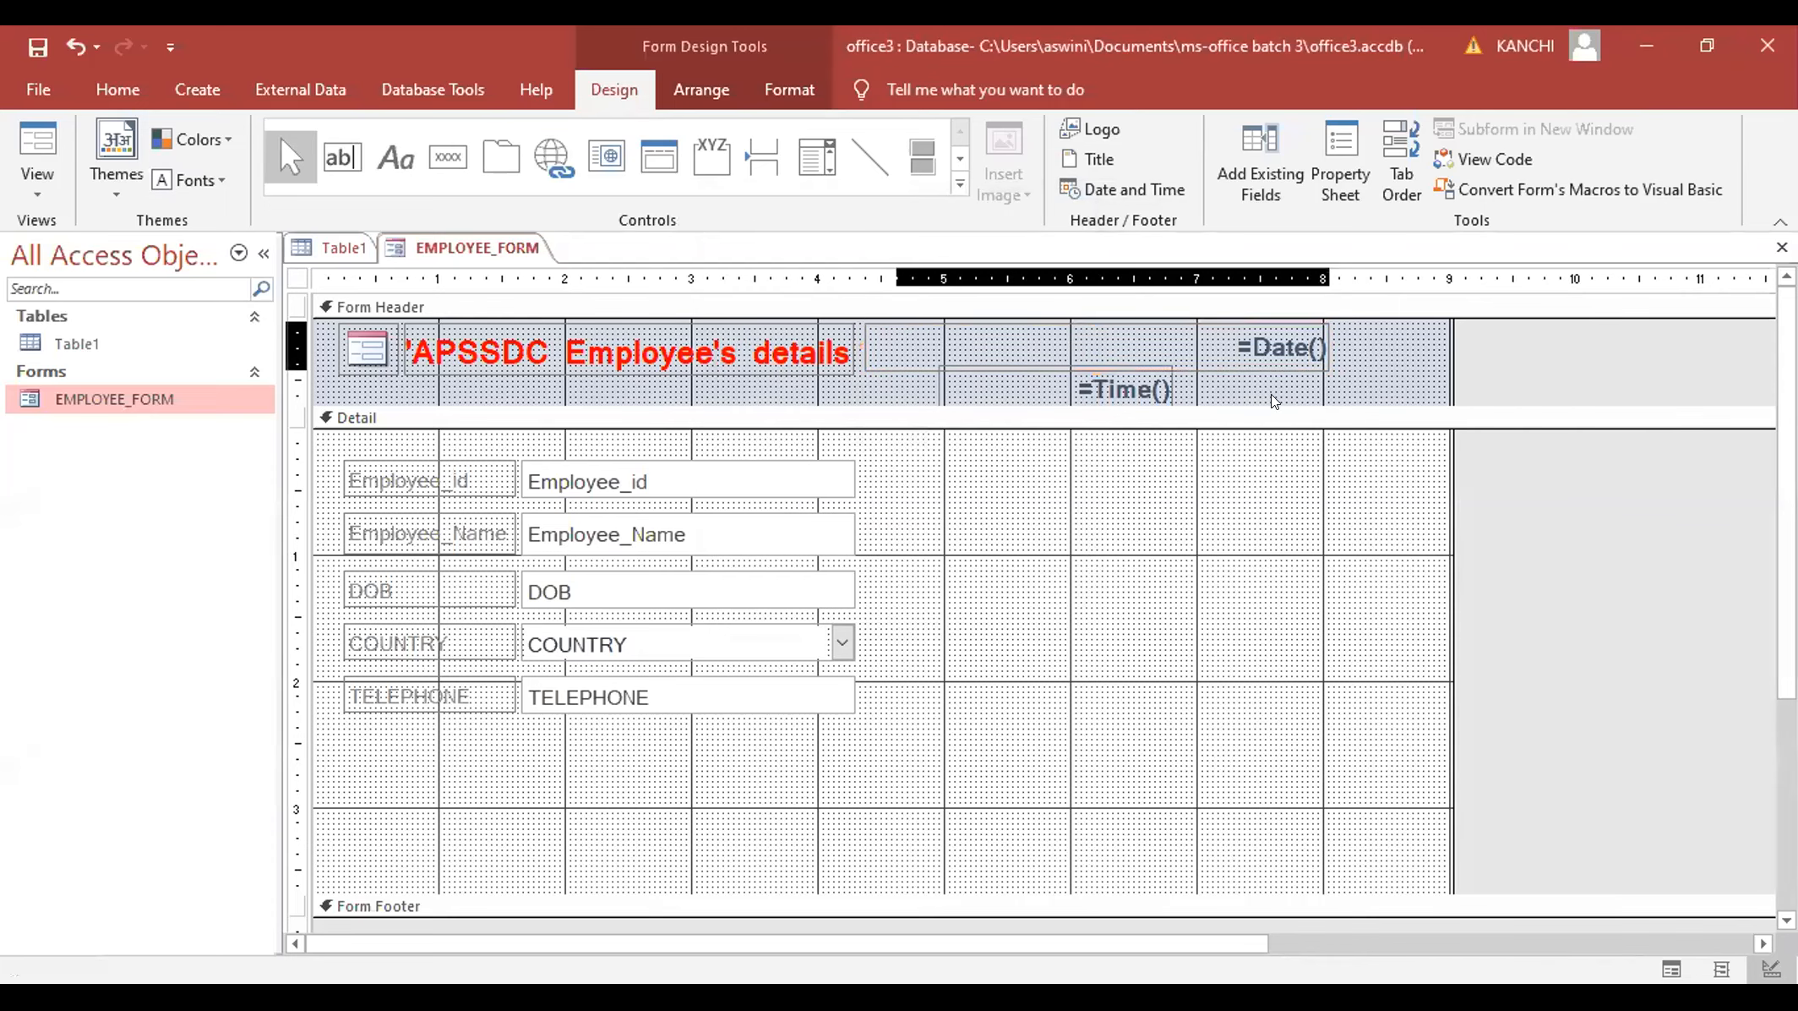
left_click_drag(1321, 335, 1157, 336)
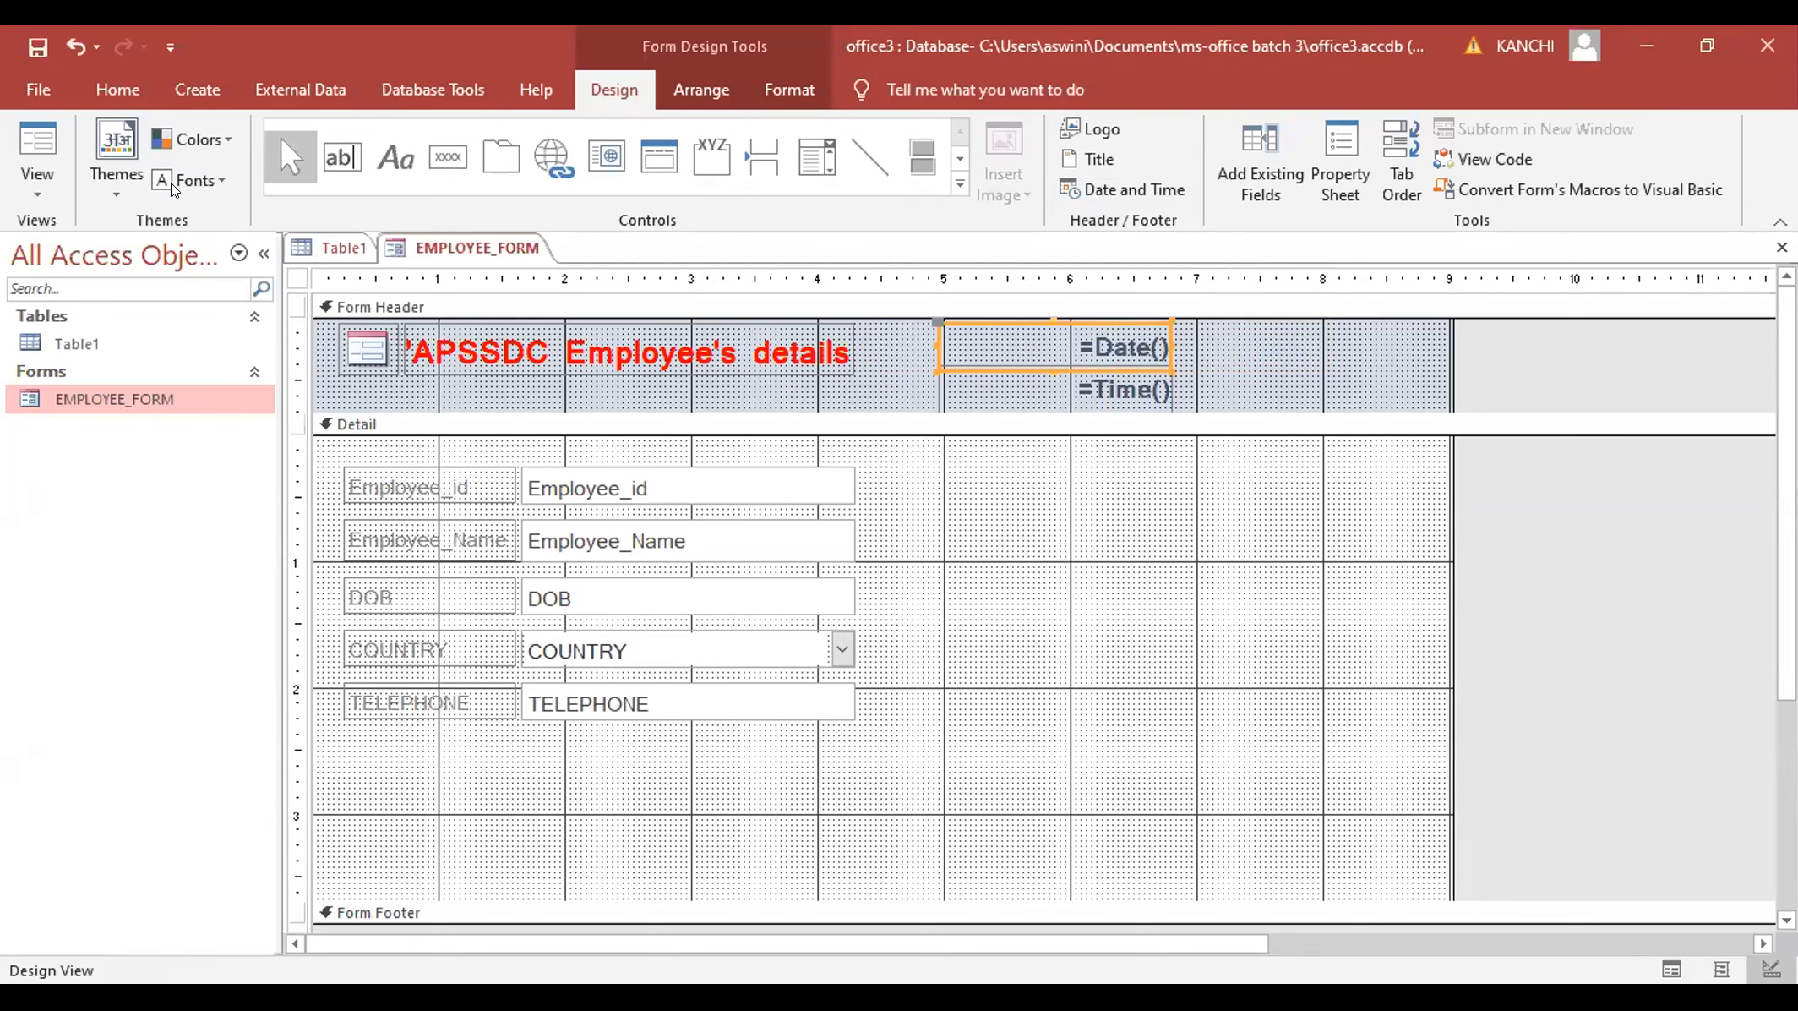
left_click(53, 198)
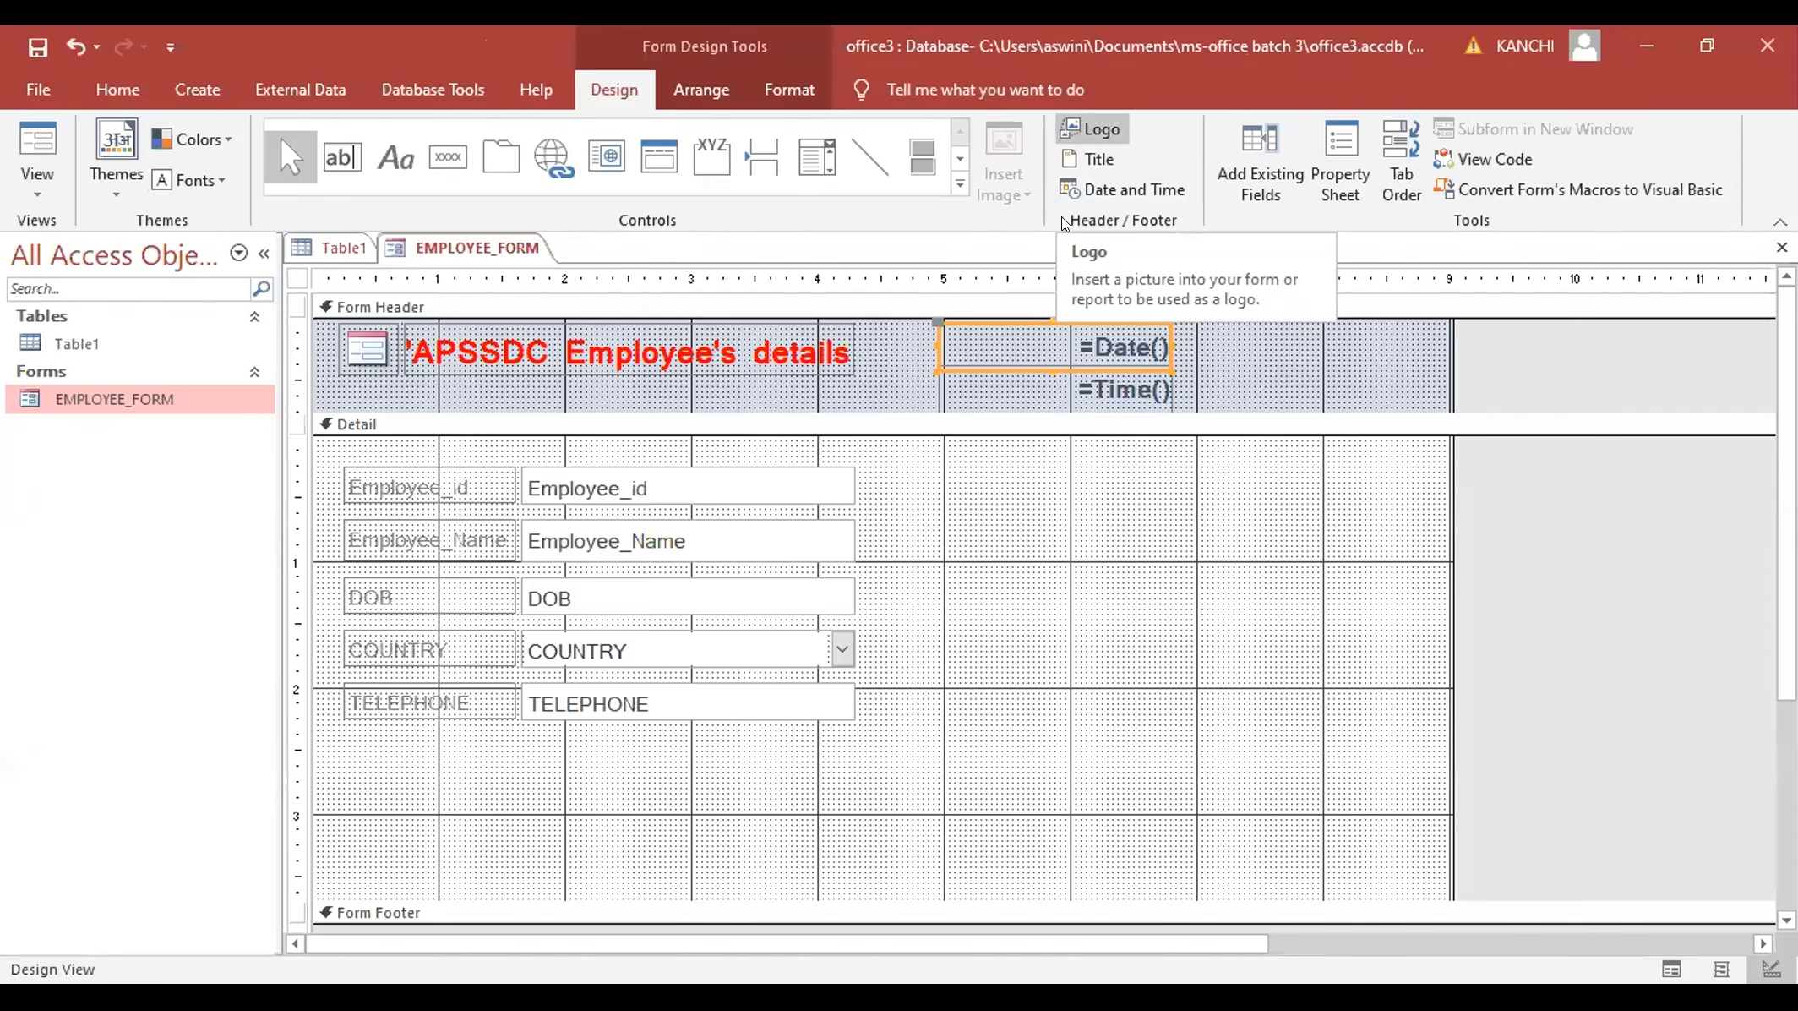
- Insert a picture from the Downloads folder as the header logo and enlarge it
left_click(368, 347)
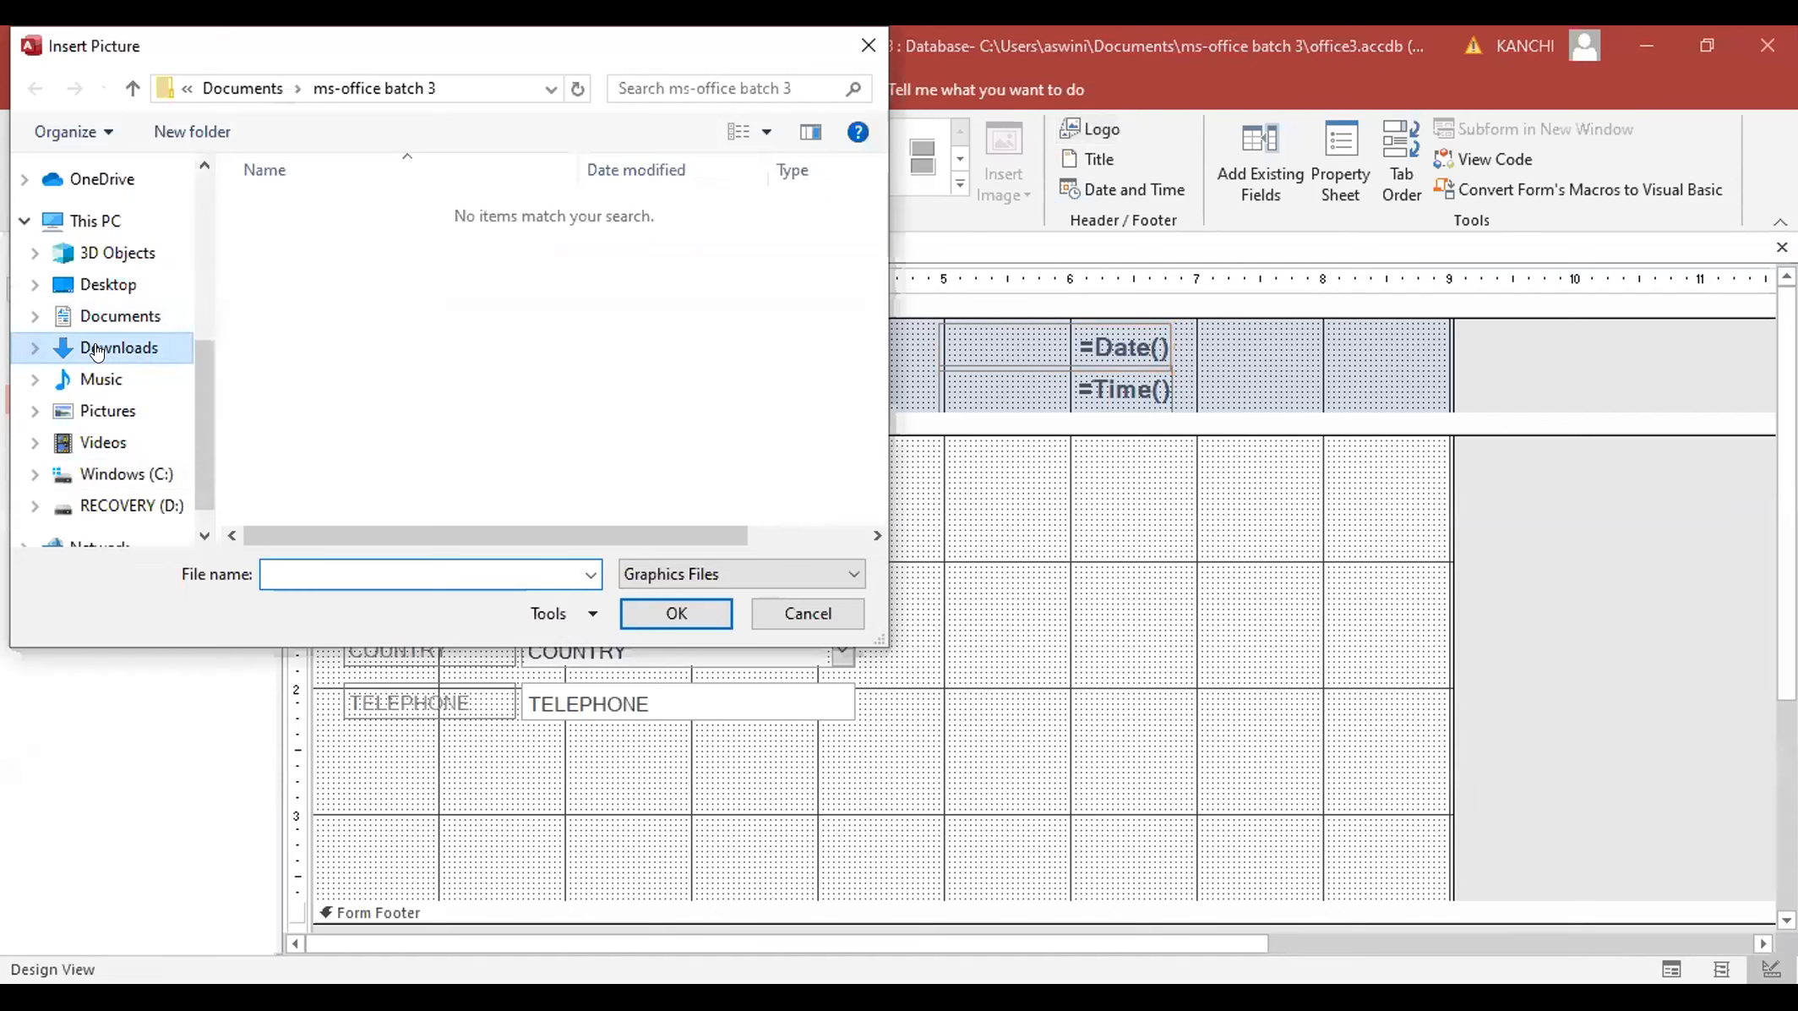
left_click(97, 351)
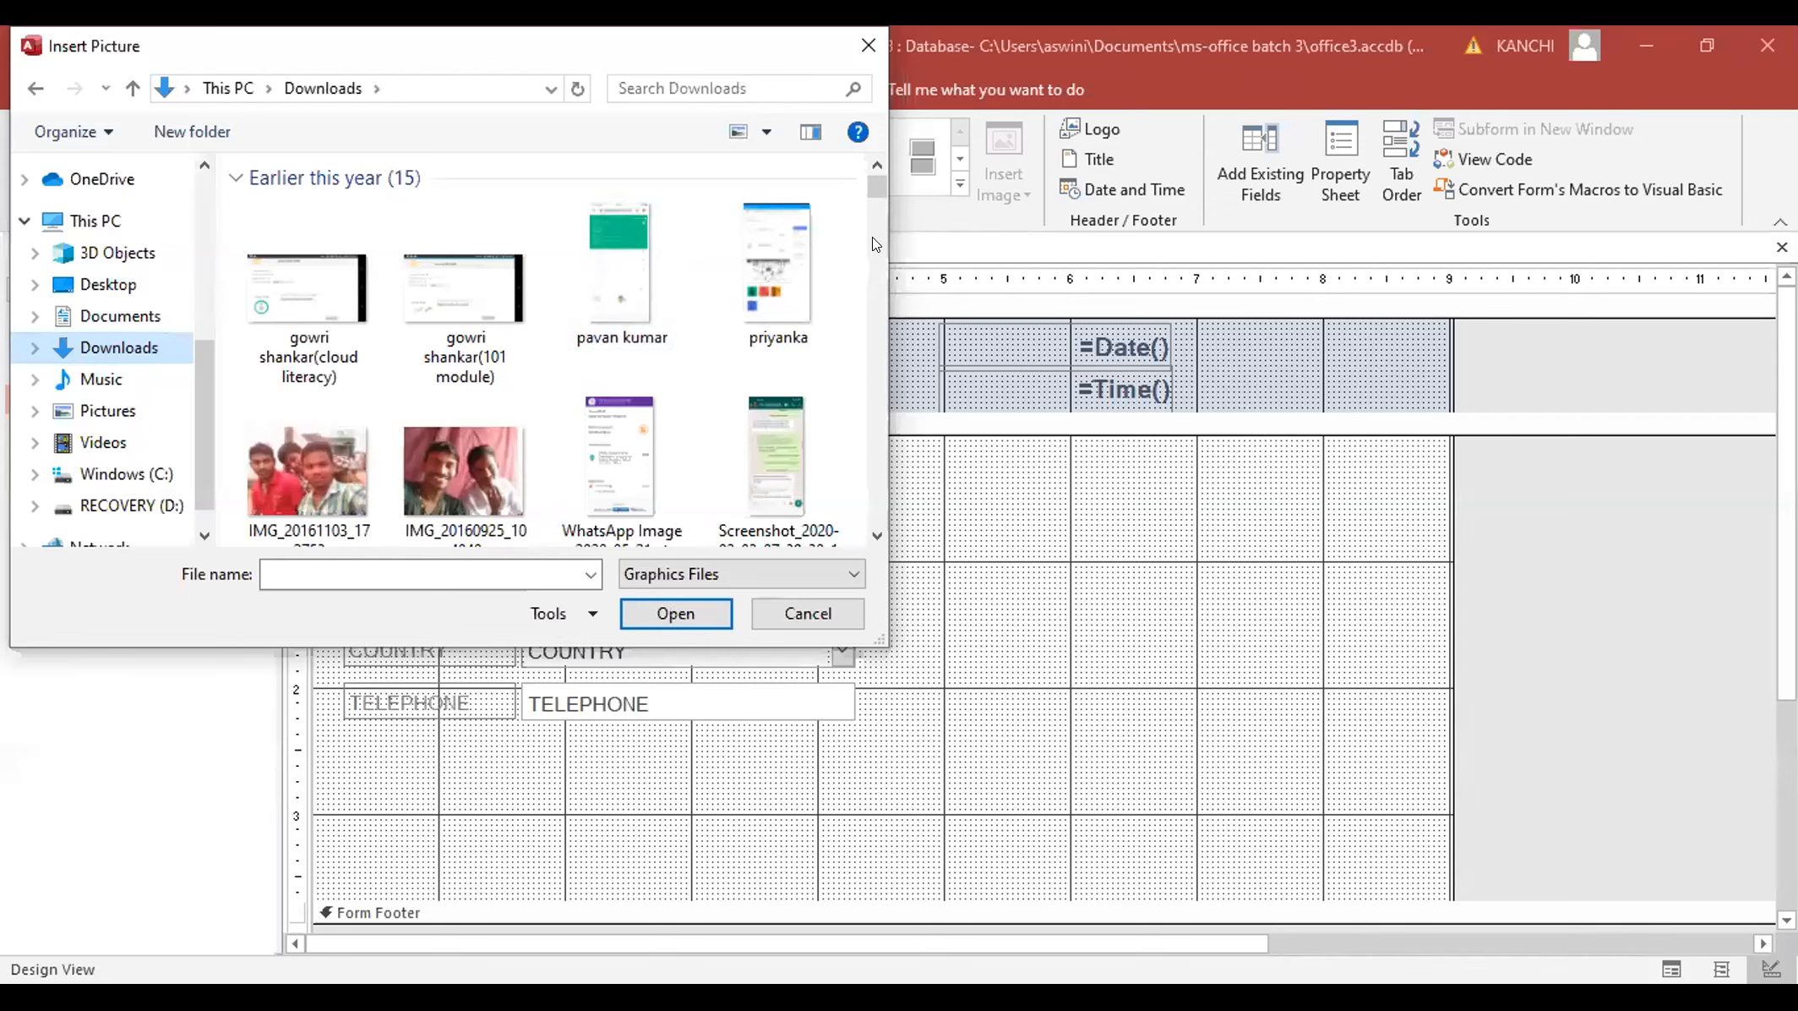
left_click_drag(876, 181, 871, 289)
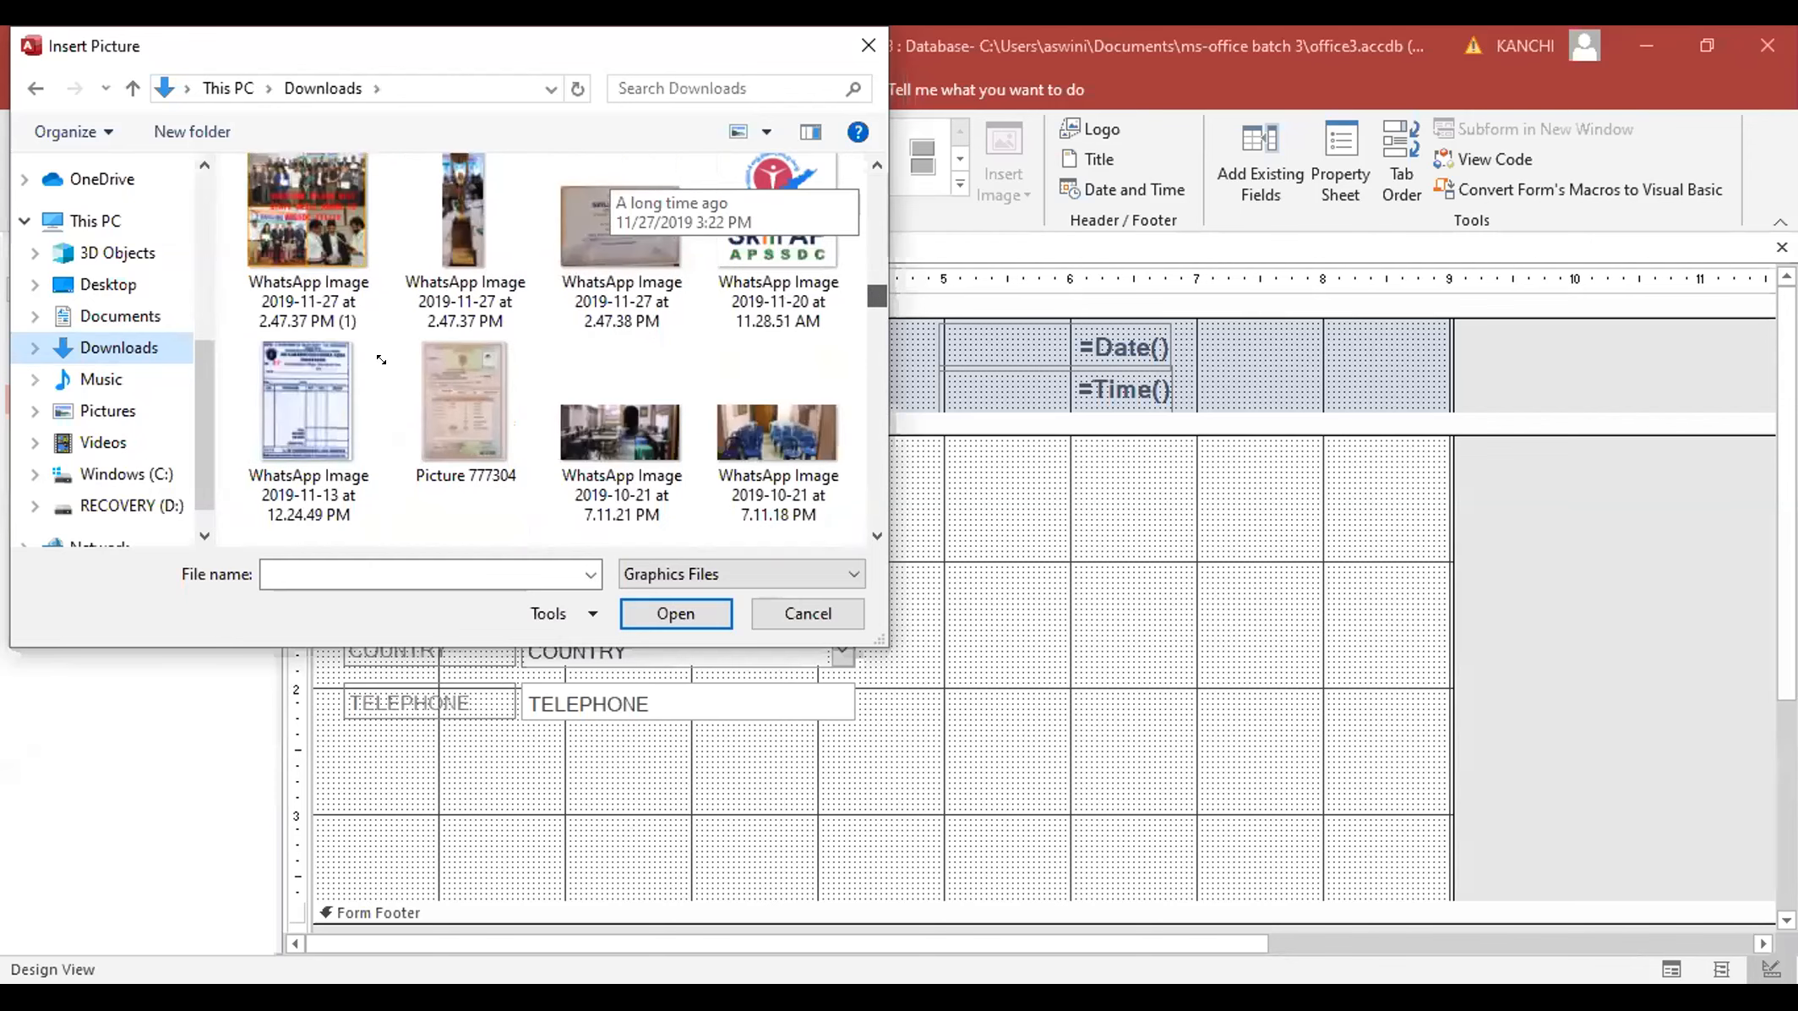
left_click_drag(399, 375, 417, 423)
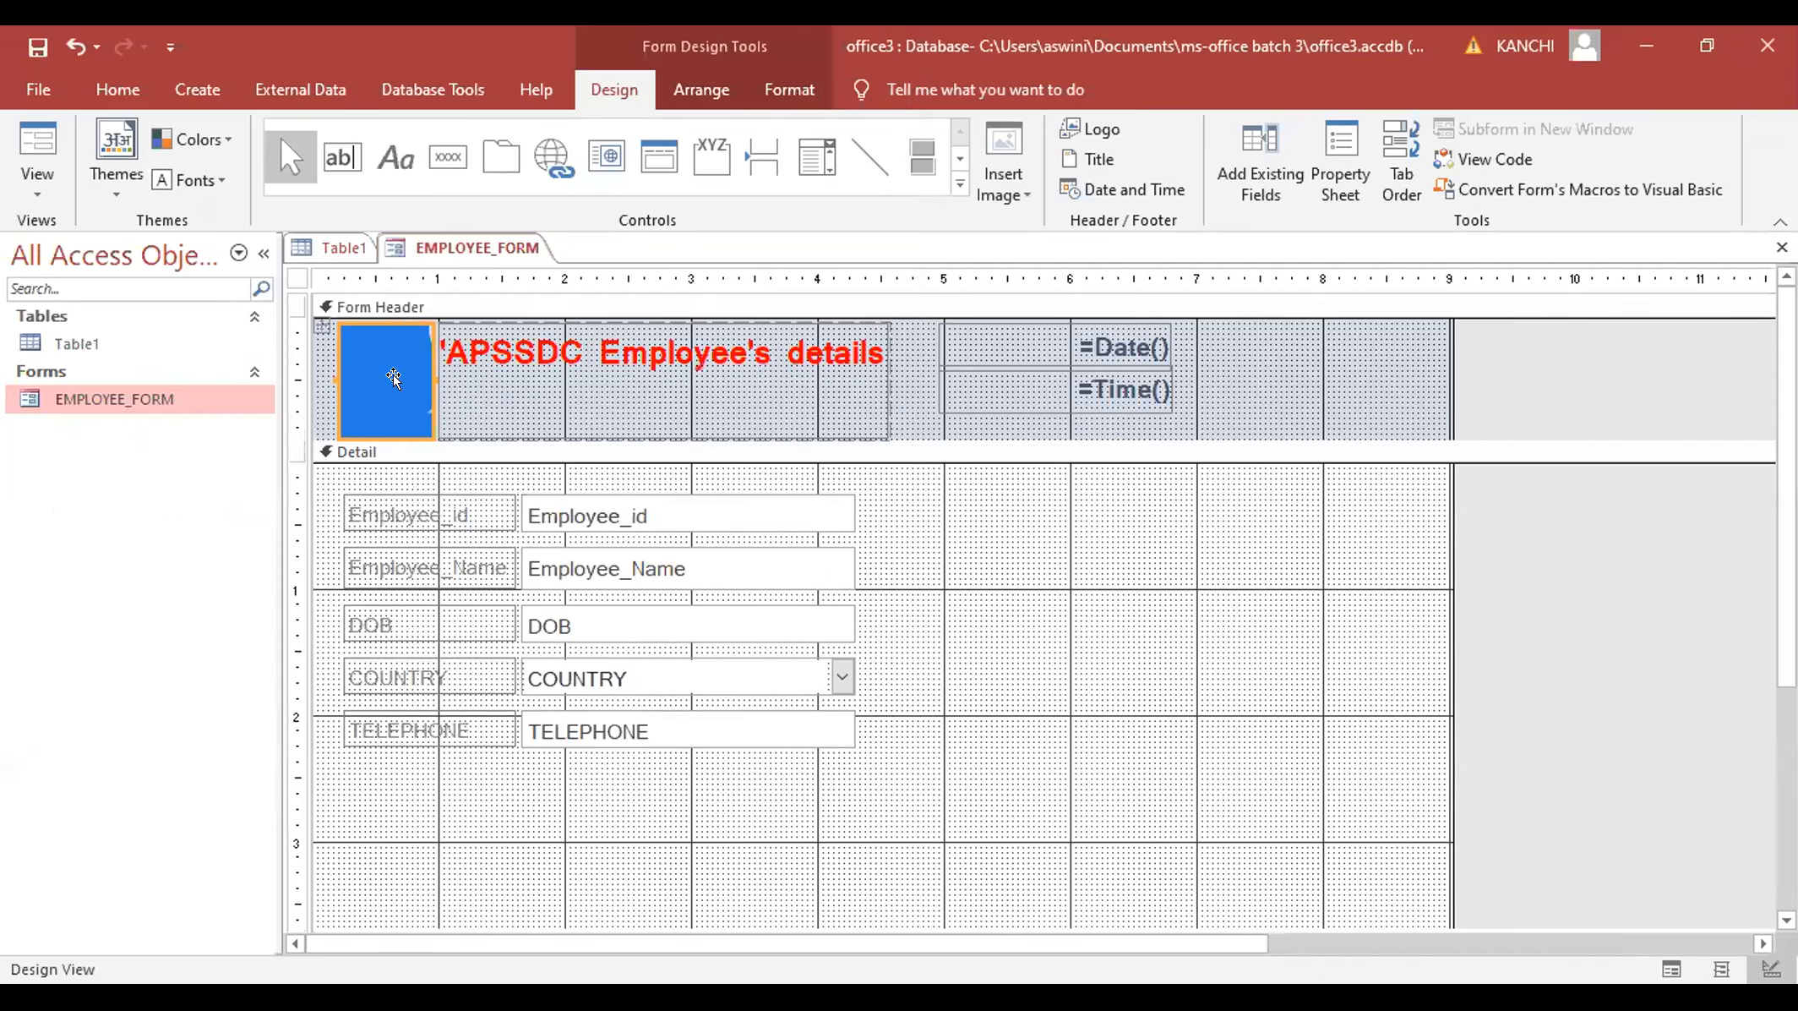
- Shrink the logo to a small picture beside the title and shorten the Form Header
mouse_move(397, 388)
left_mouse_down()
mouse_move(500, 442)
mouse_move(396, 378)
left_mouse_up()
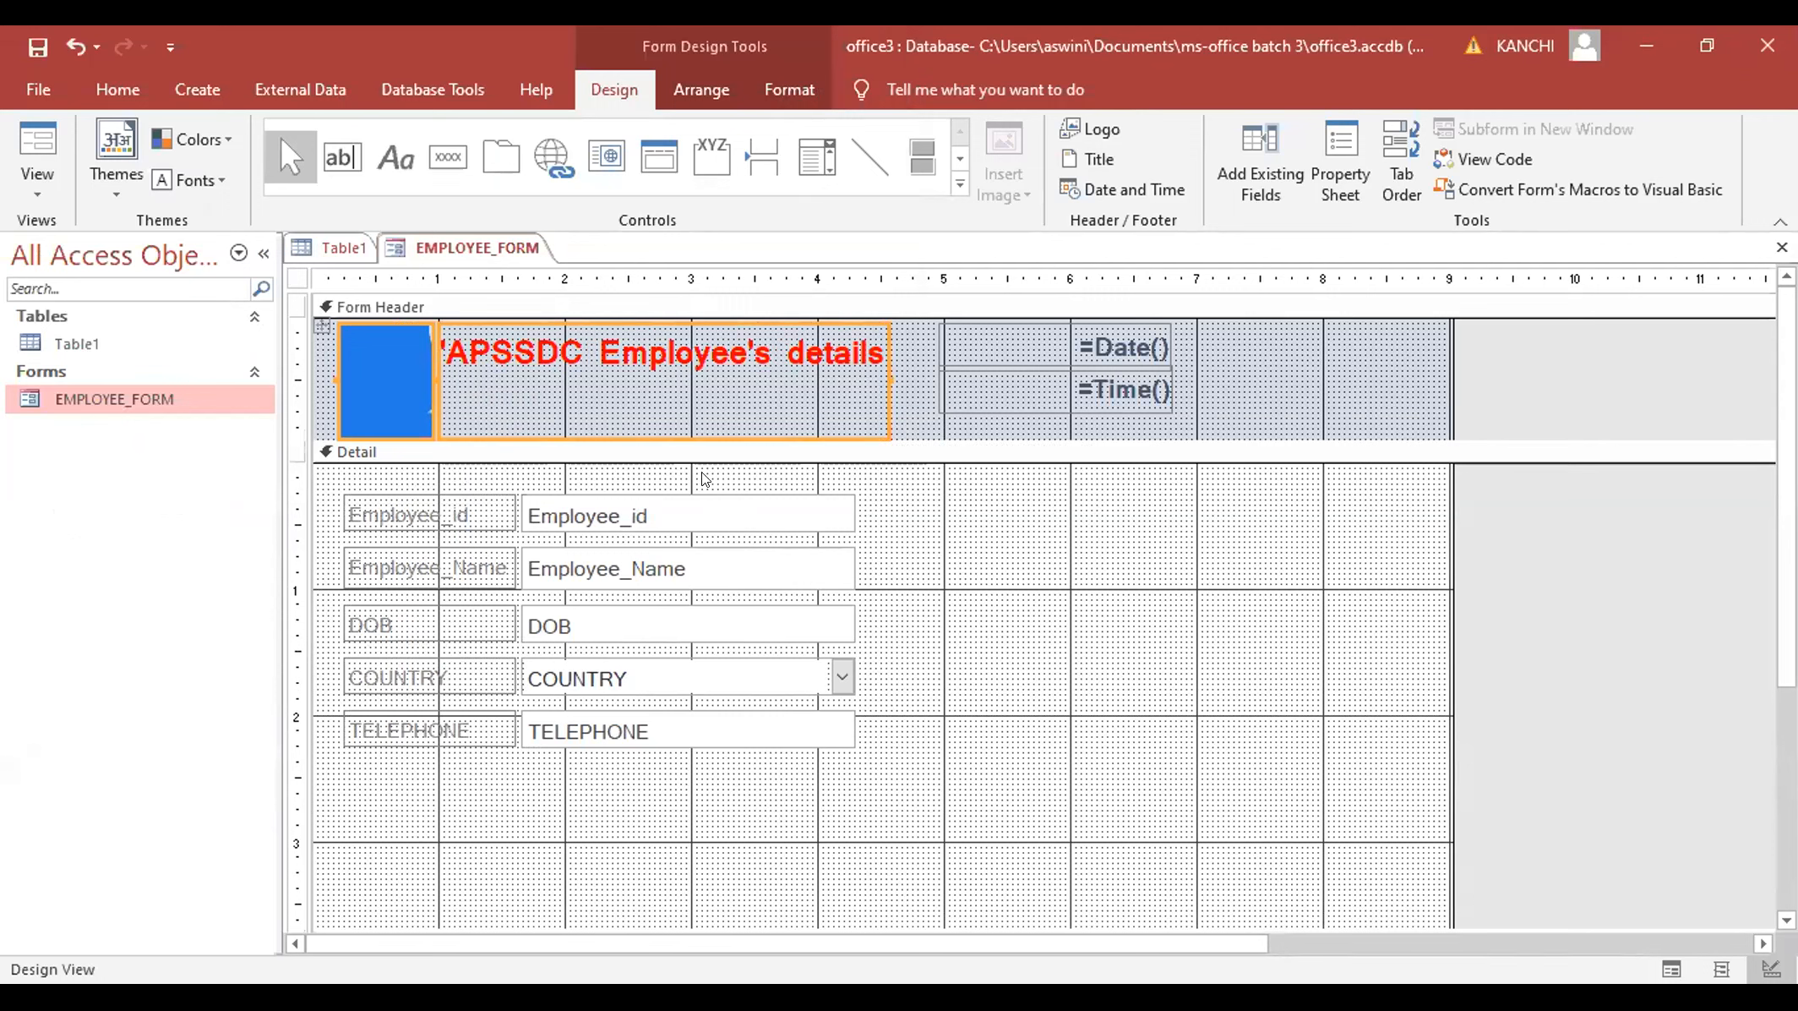
left_click(406, 364)
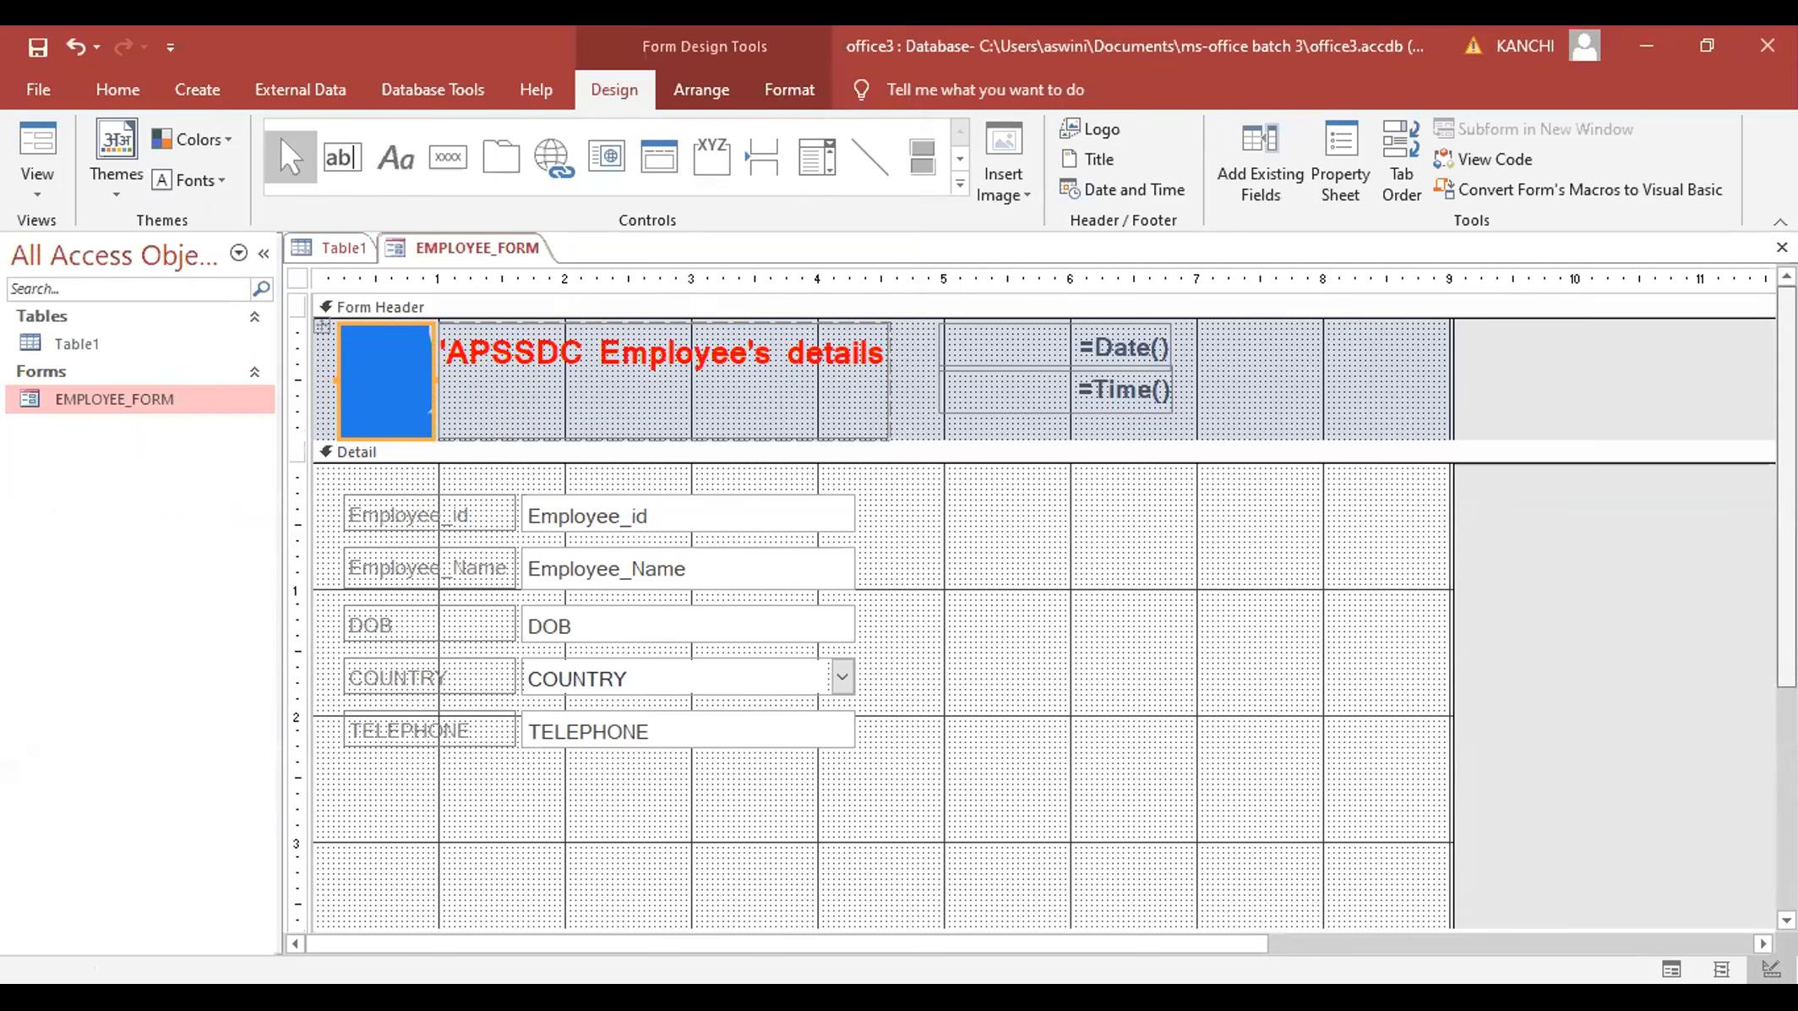
scroll(1045, 612, "down", 3)
scroll(1045, 612, "up", 2)
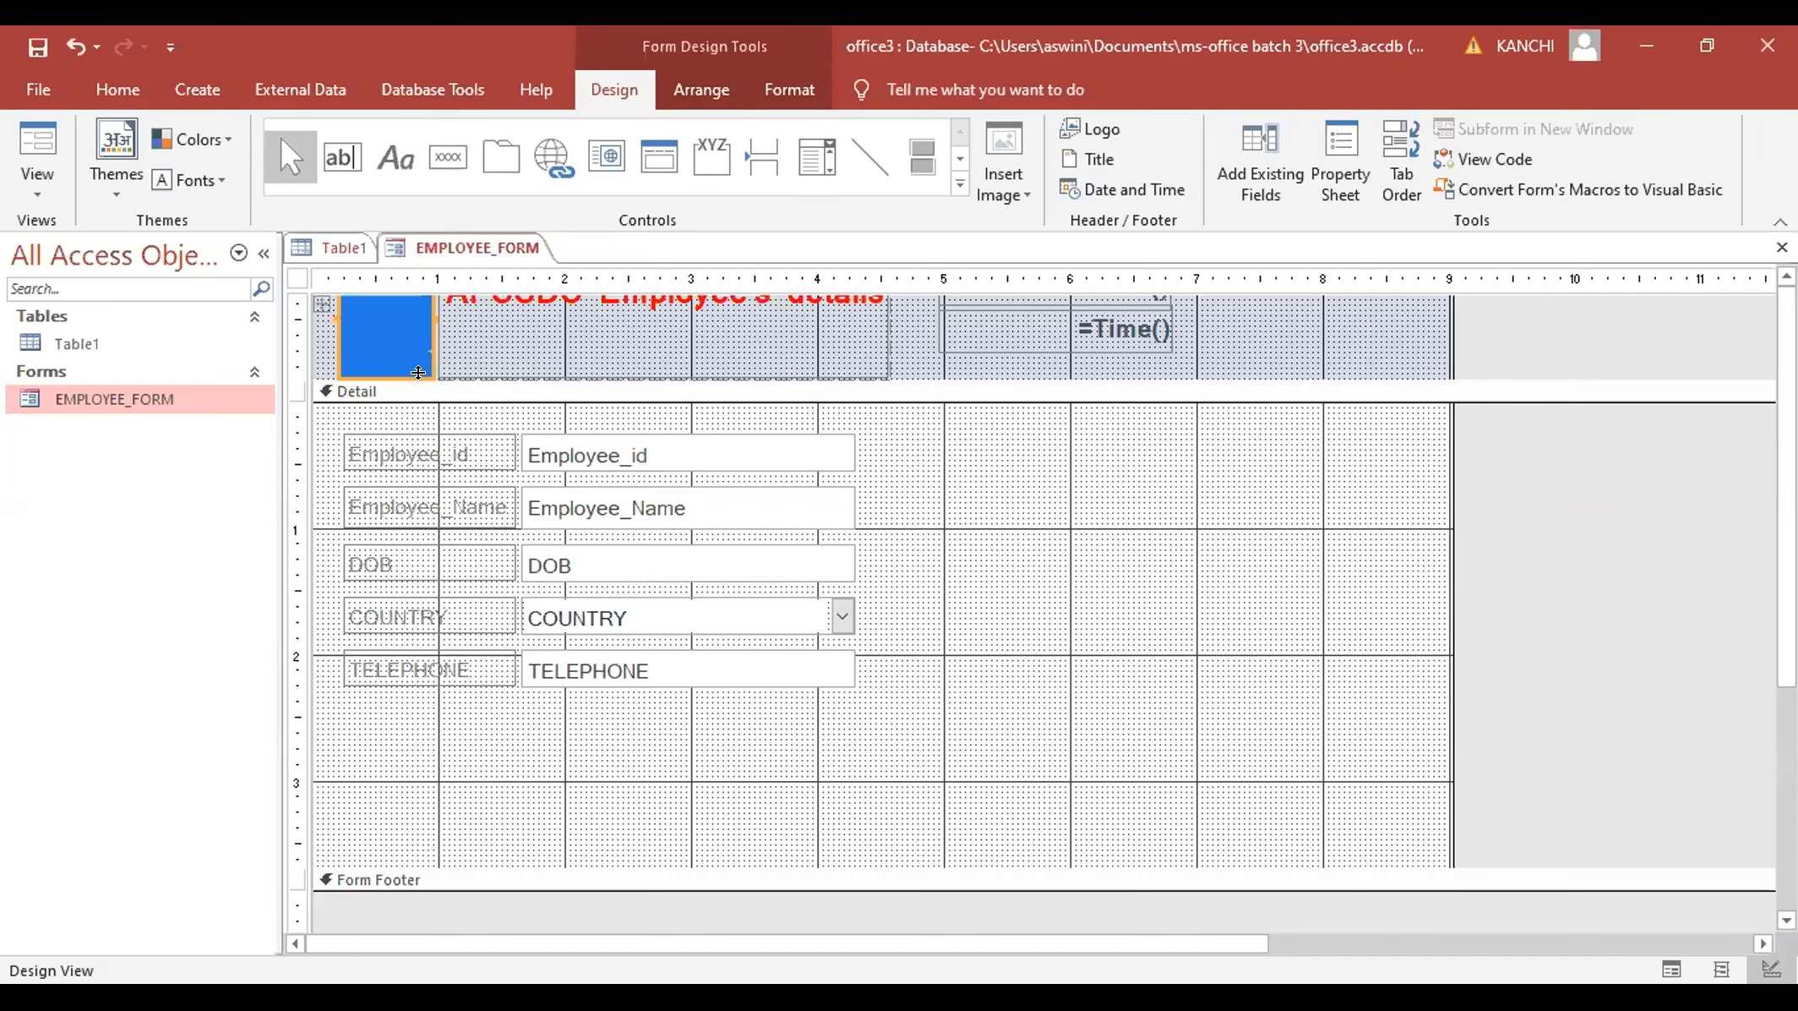
left_click_drag(417, 361, 480, 497)
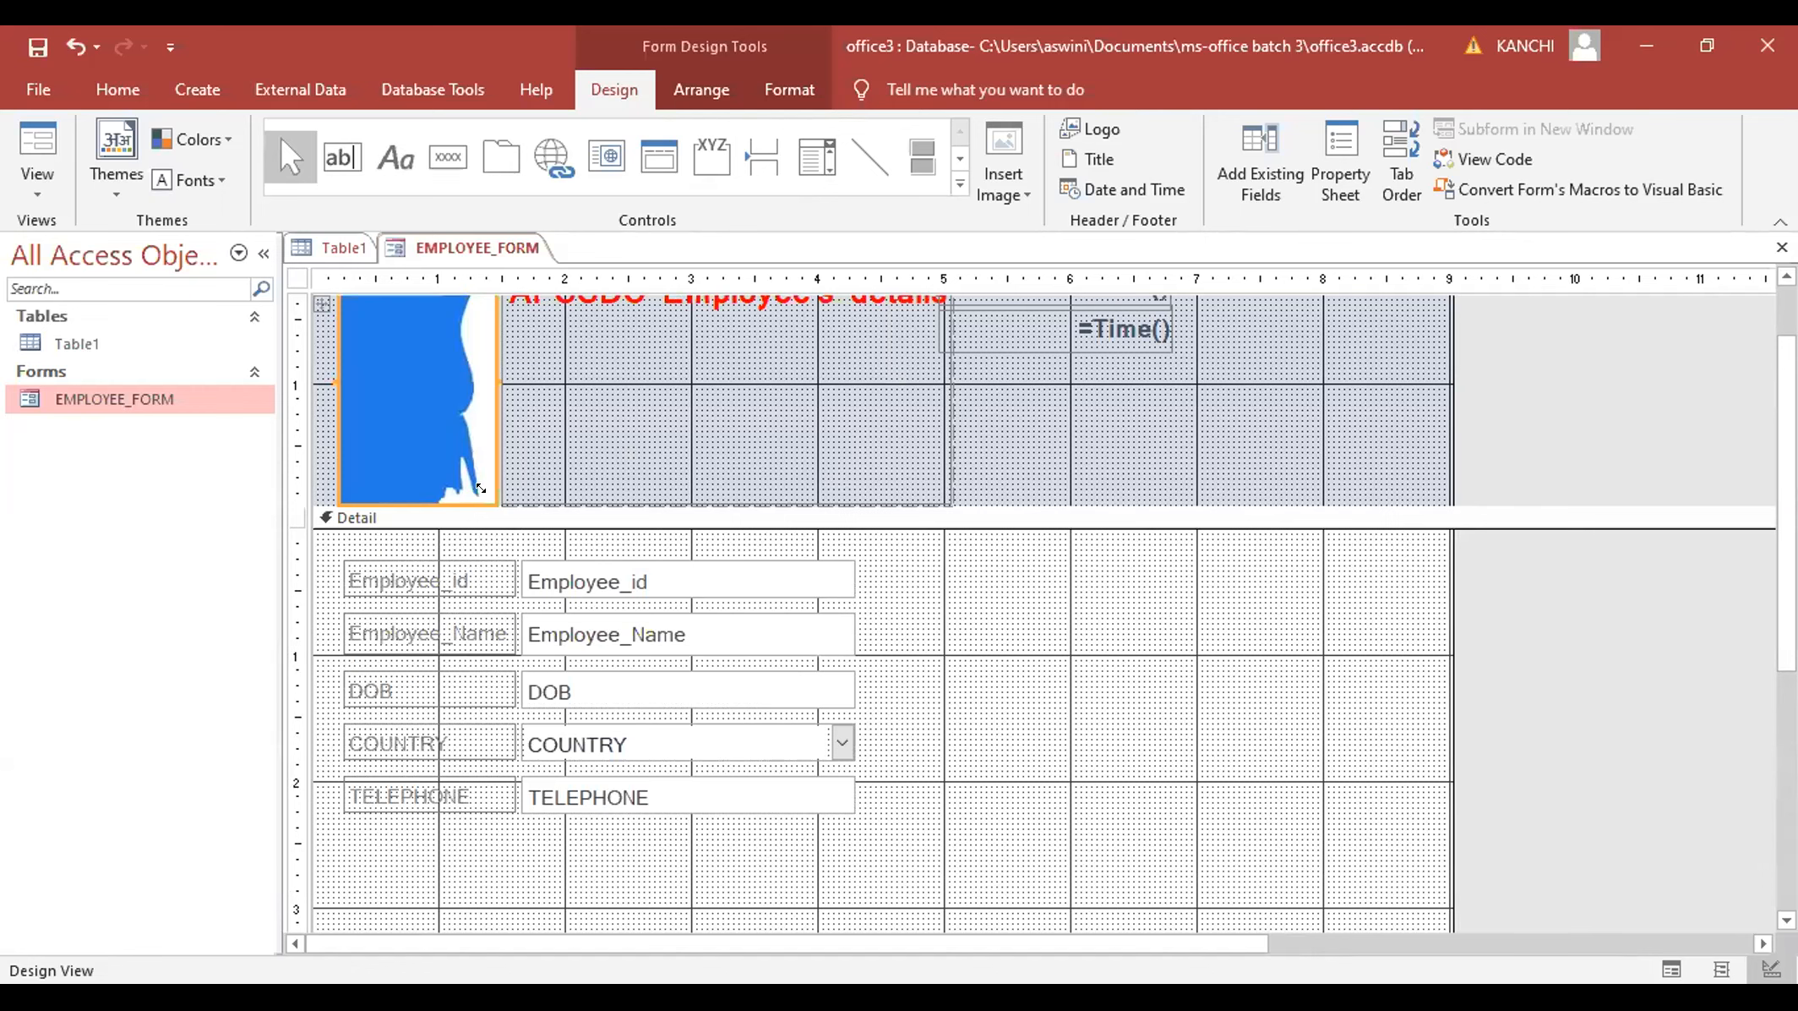
left_click_drag(478, 489, 433, 373)
mouse_move(496, 495)
left_mouse_down()
mouse_move(520, 400)
mouse_move(571, 378)
left_mouse_up()
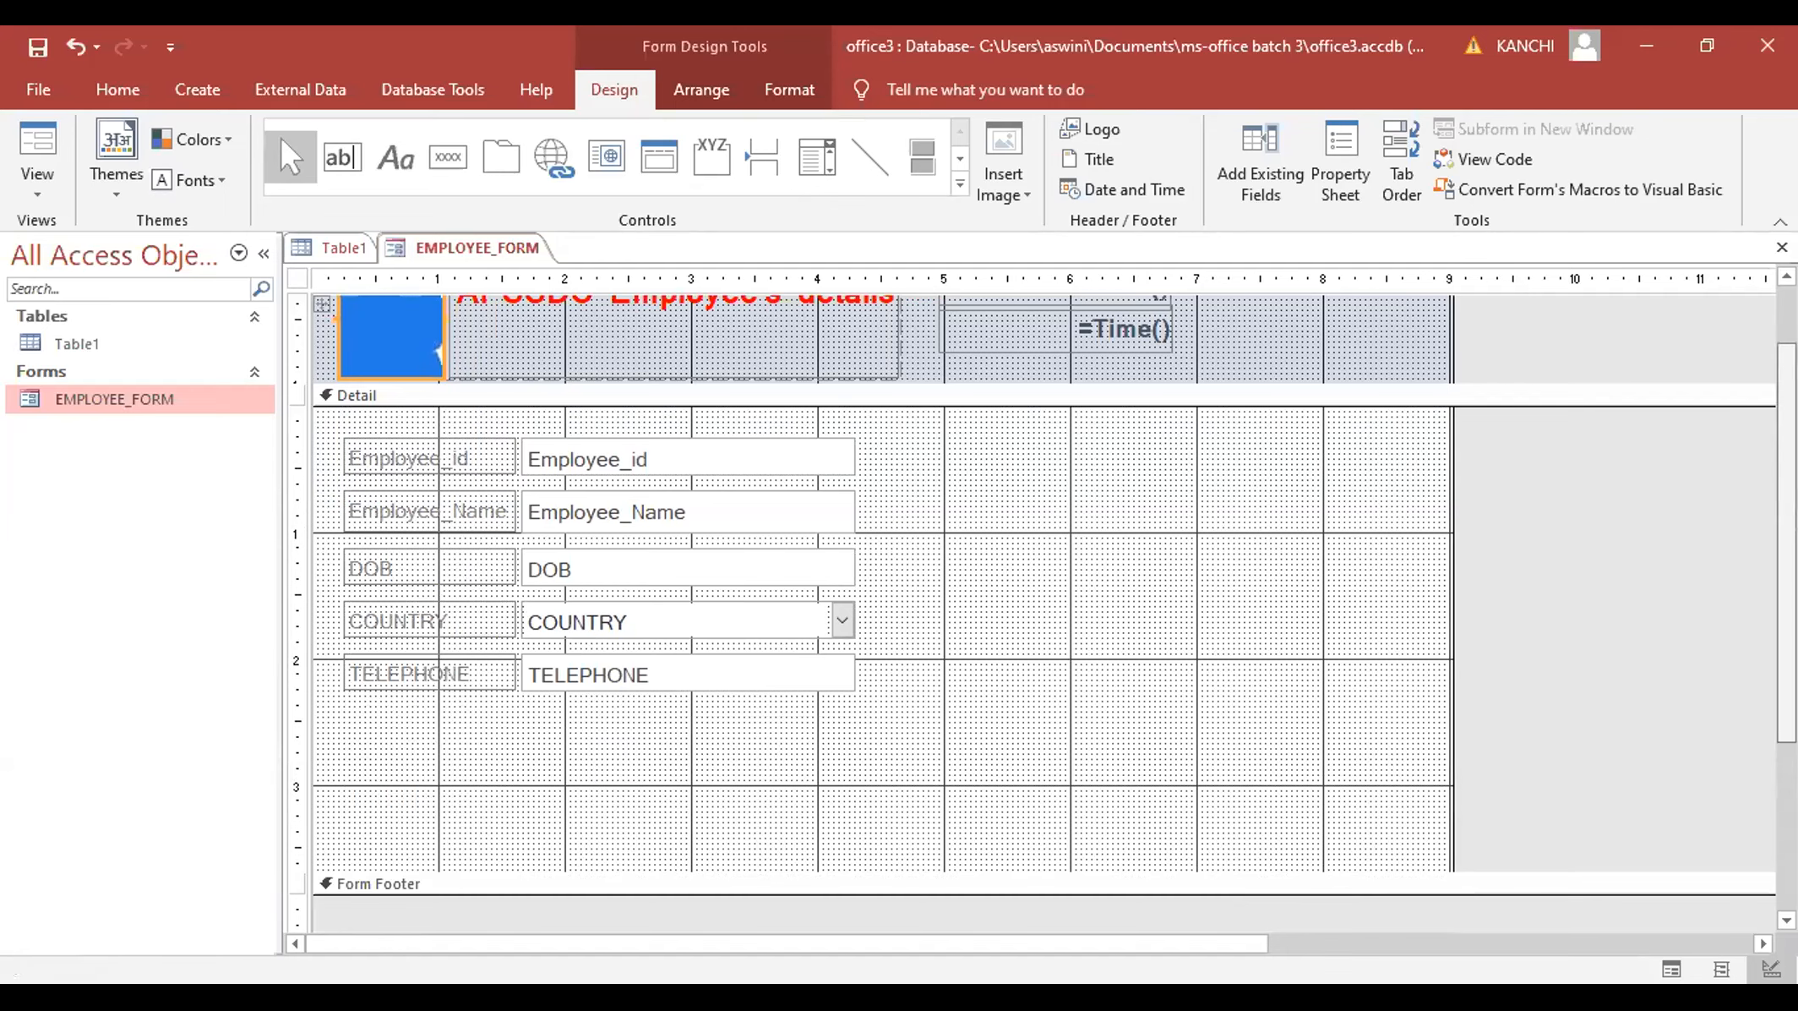
scroll(1060, 432, "up", 2)
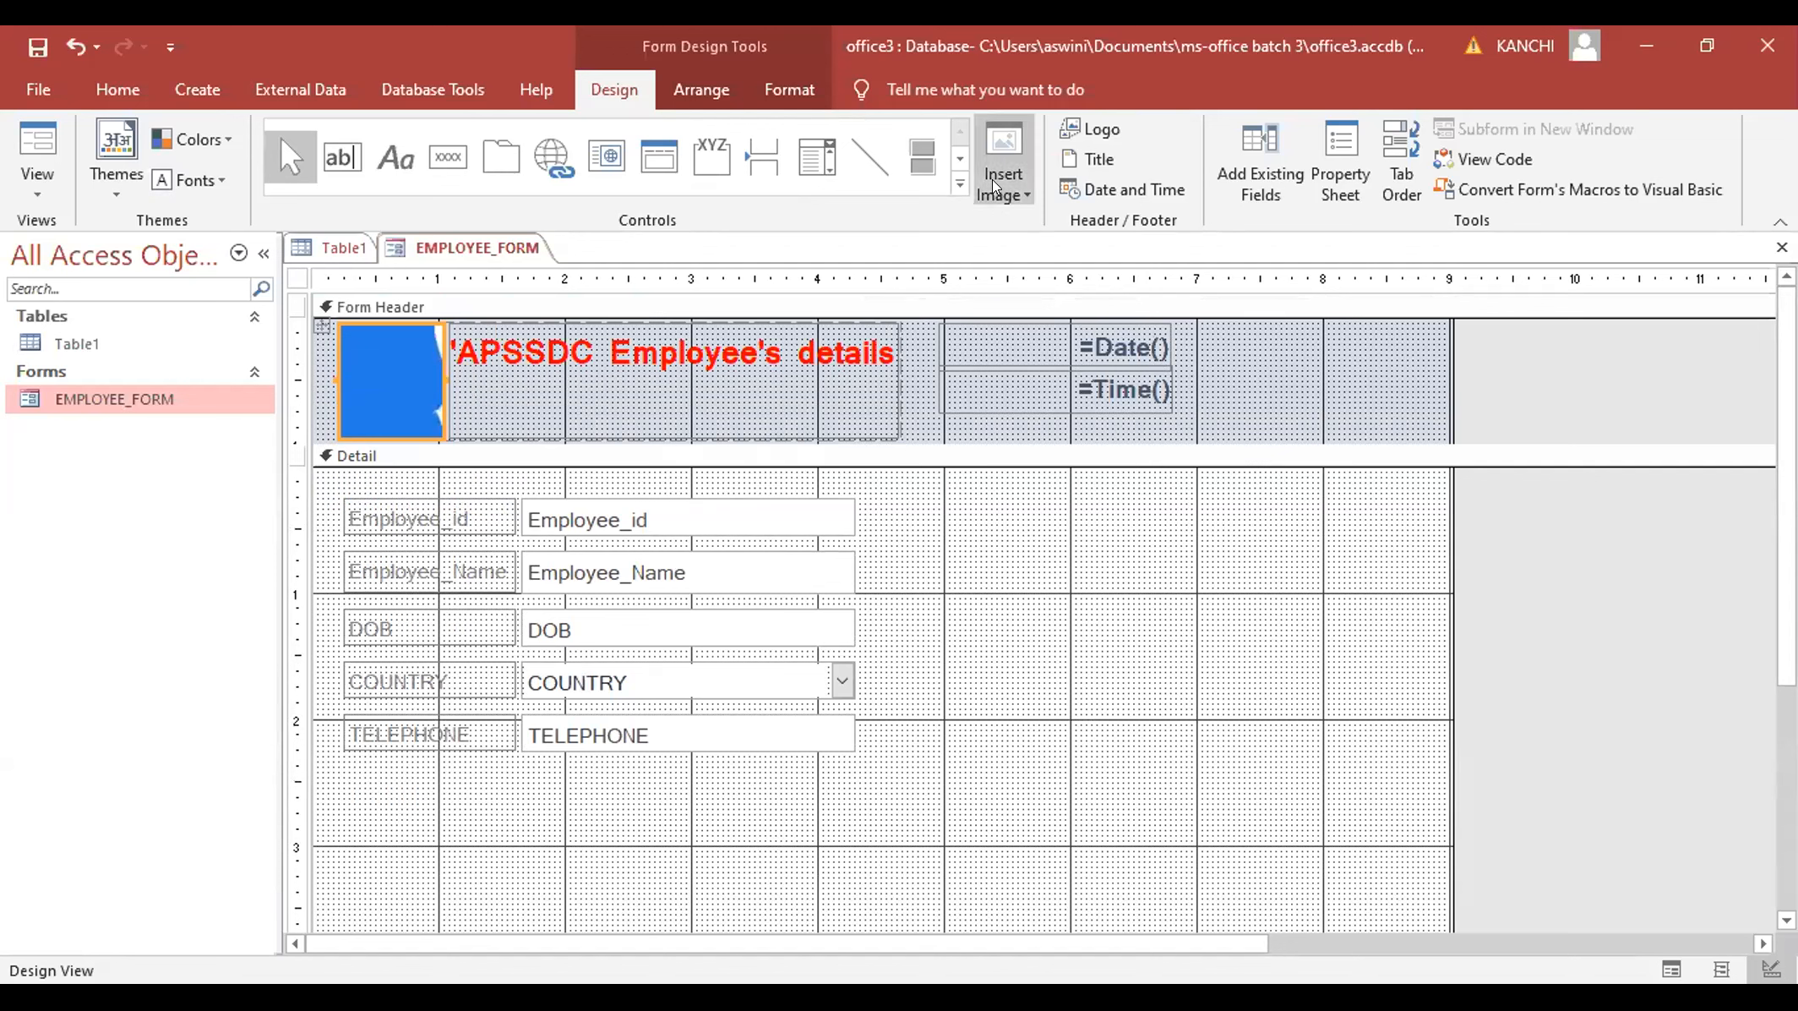
- Widen the 'APSSDC Employee's details' title label so 'details' shows in full
left_click(615, 427)
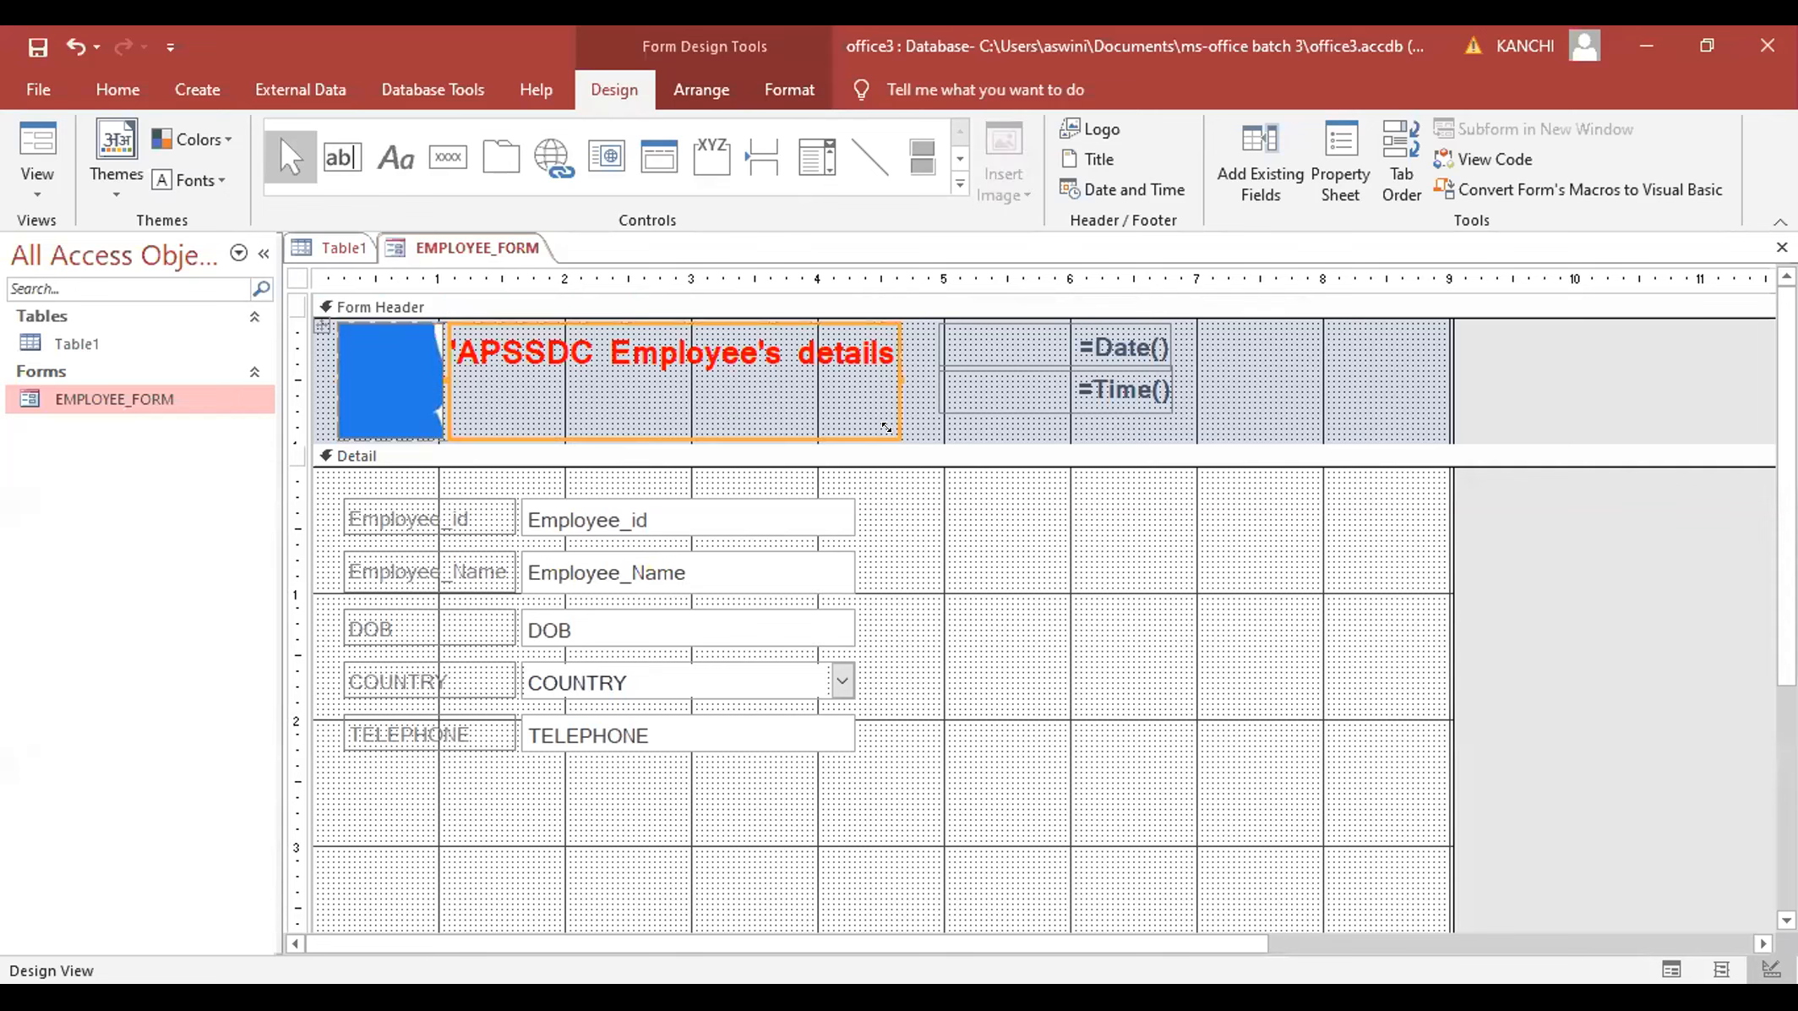
left_click_drag(885, 423, 903, 382)
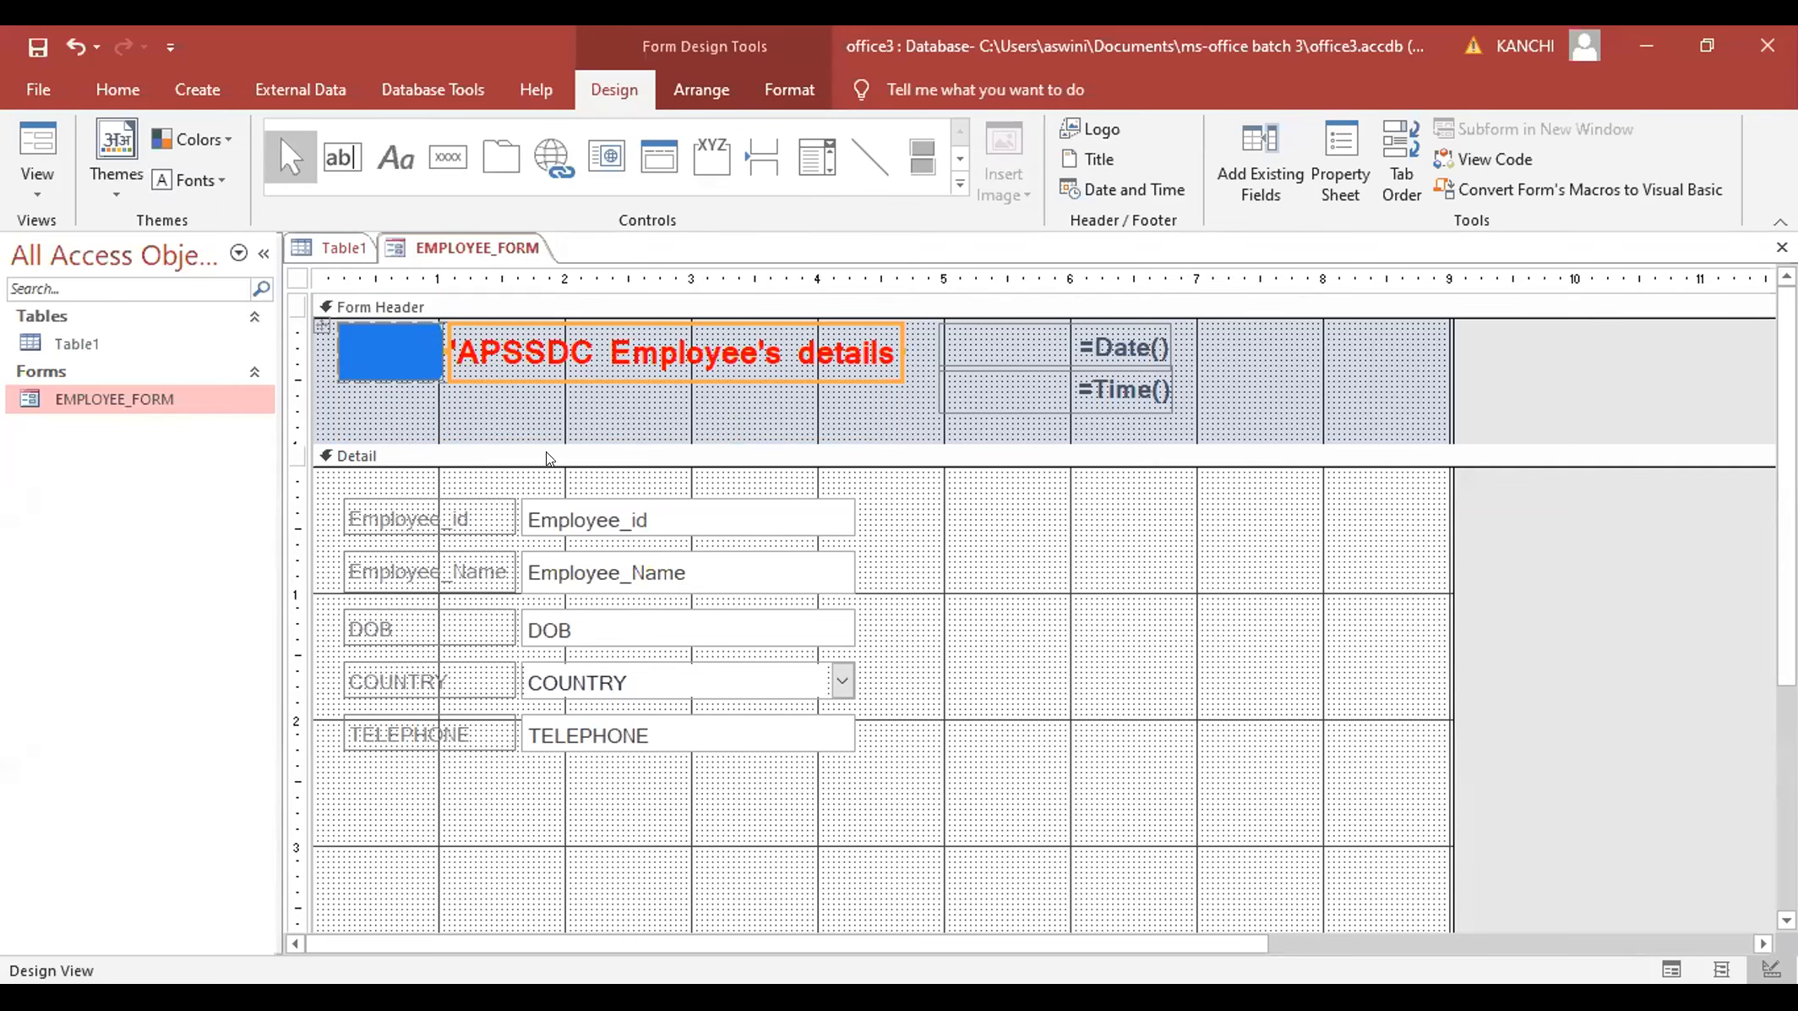
left_click(555, 396)
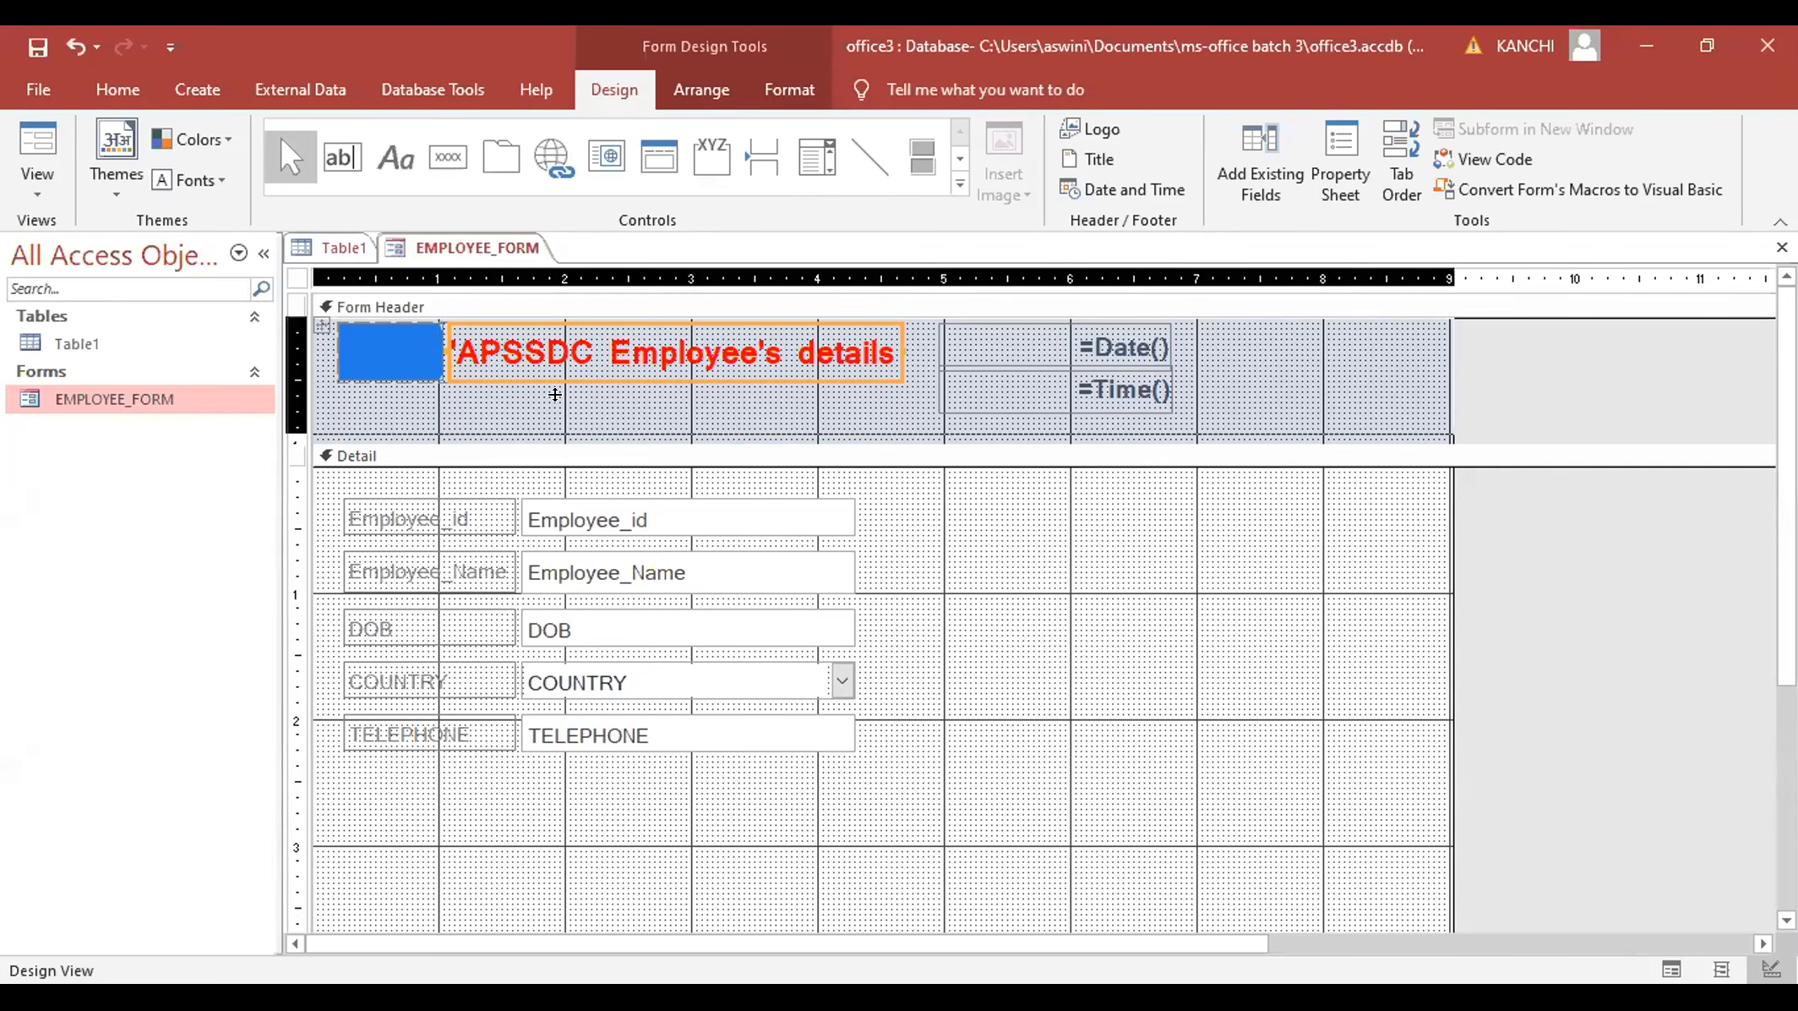
left_click_drag(556, 395, 554, 399)
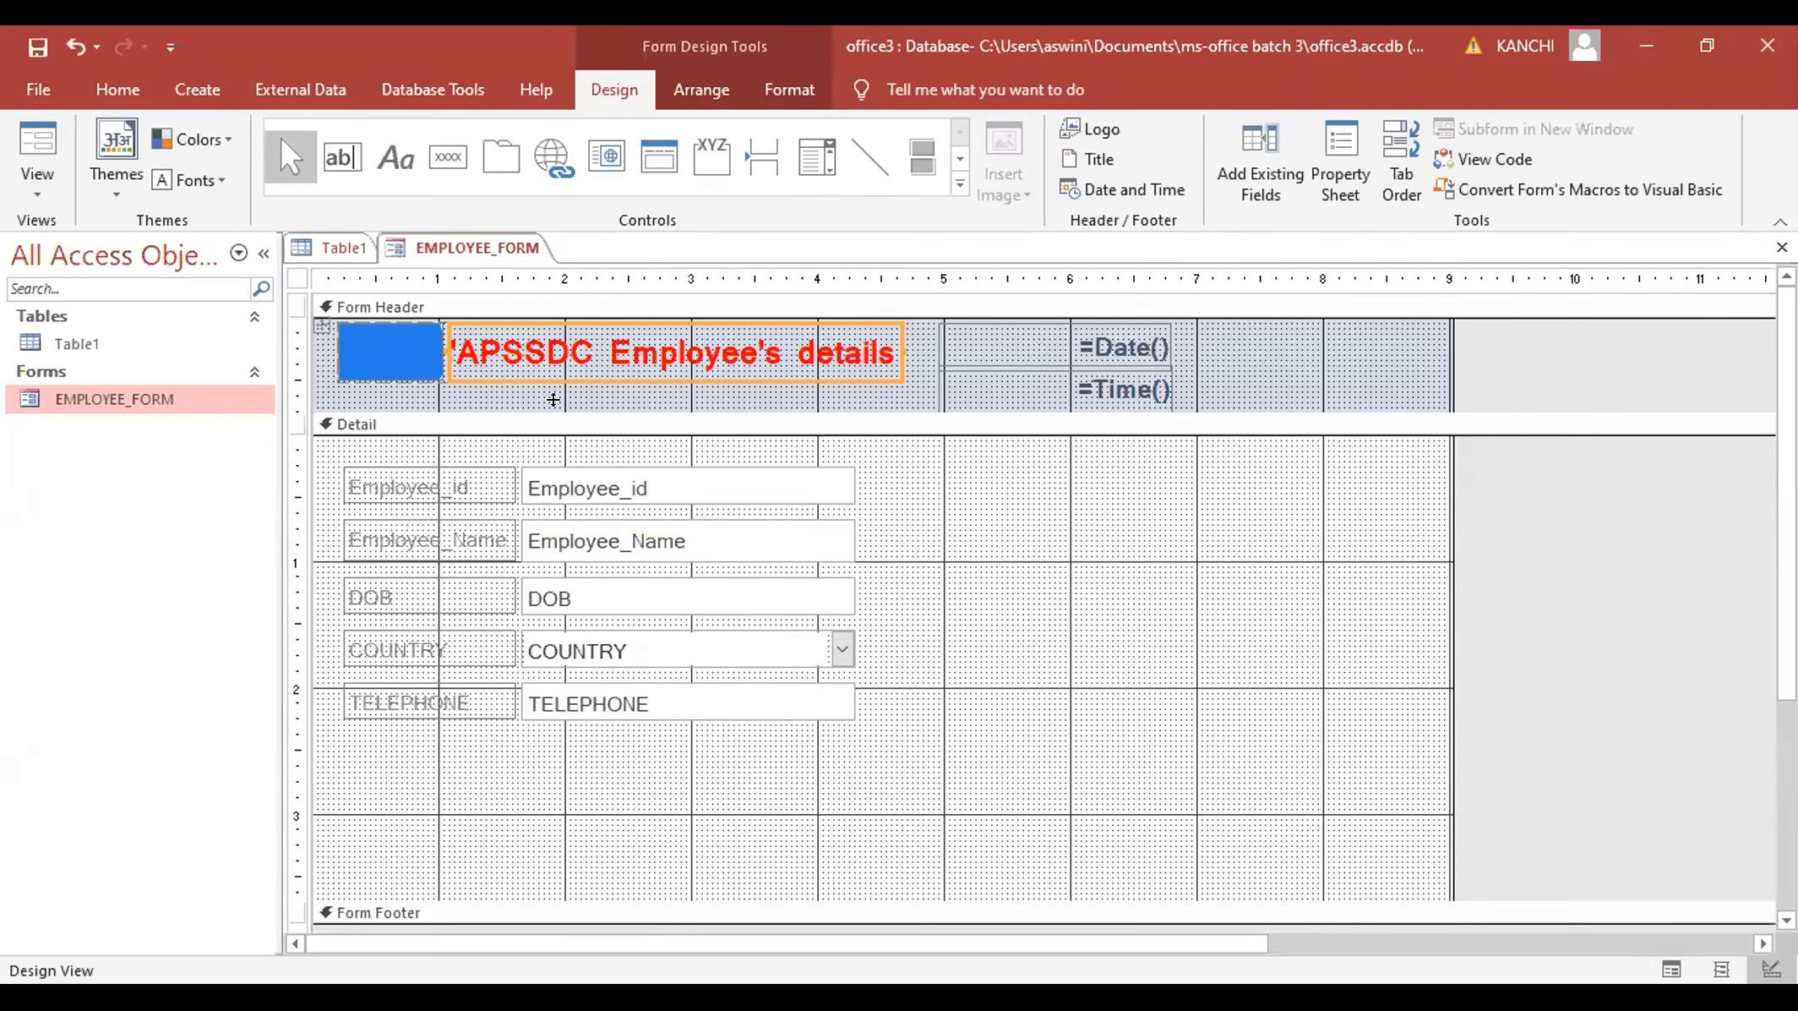
left_click(668, 379)
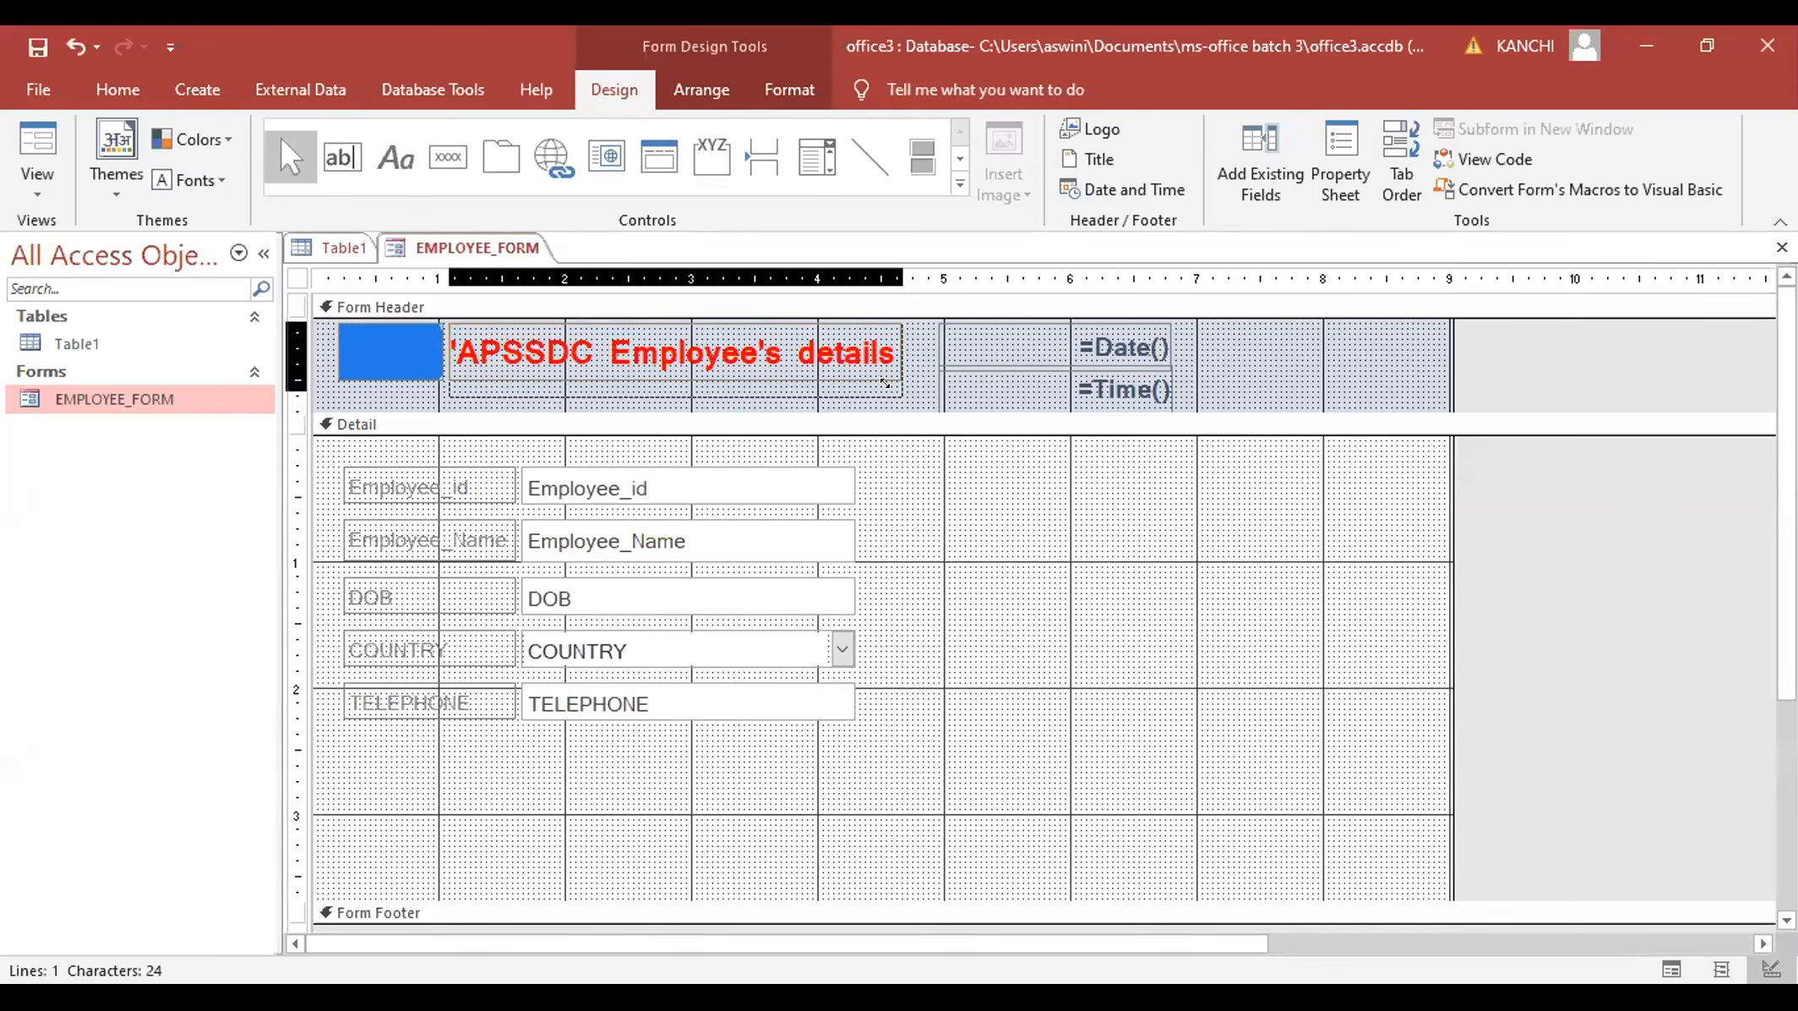
left_click(885, 386)
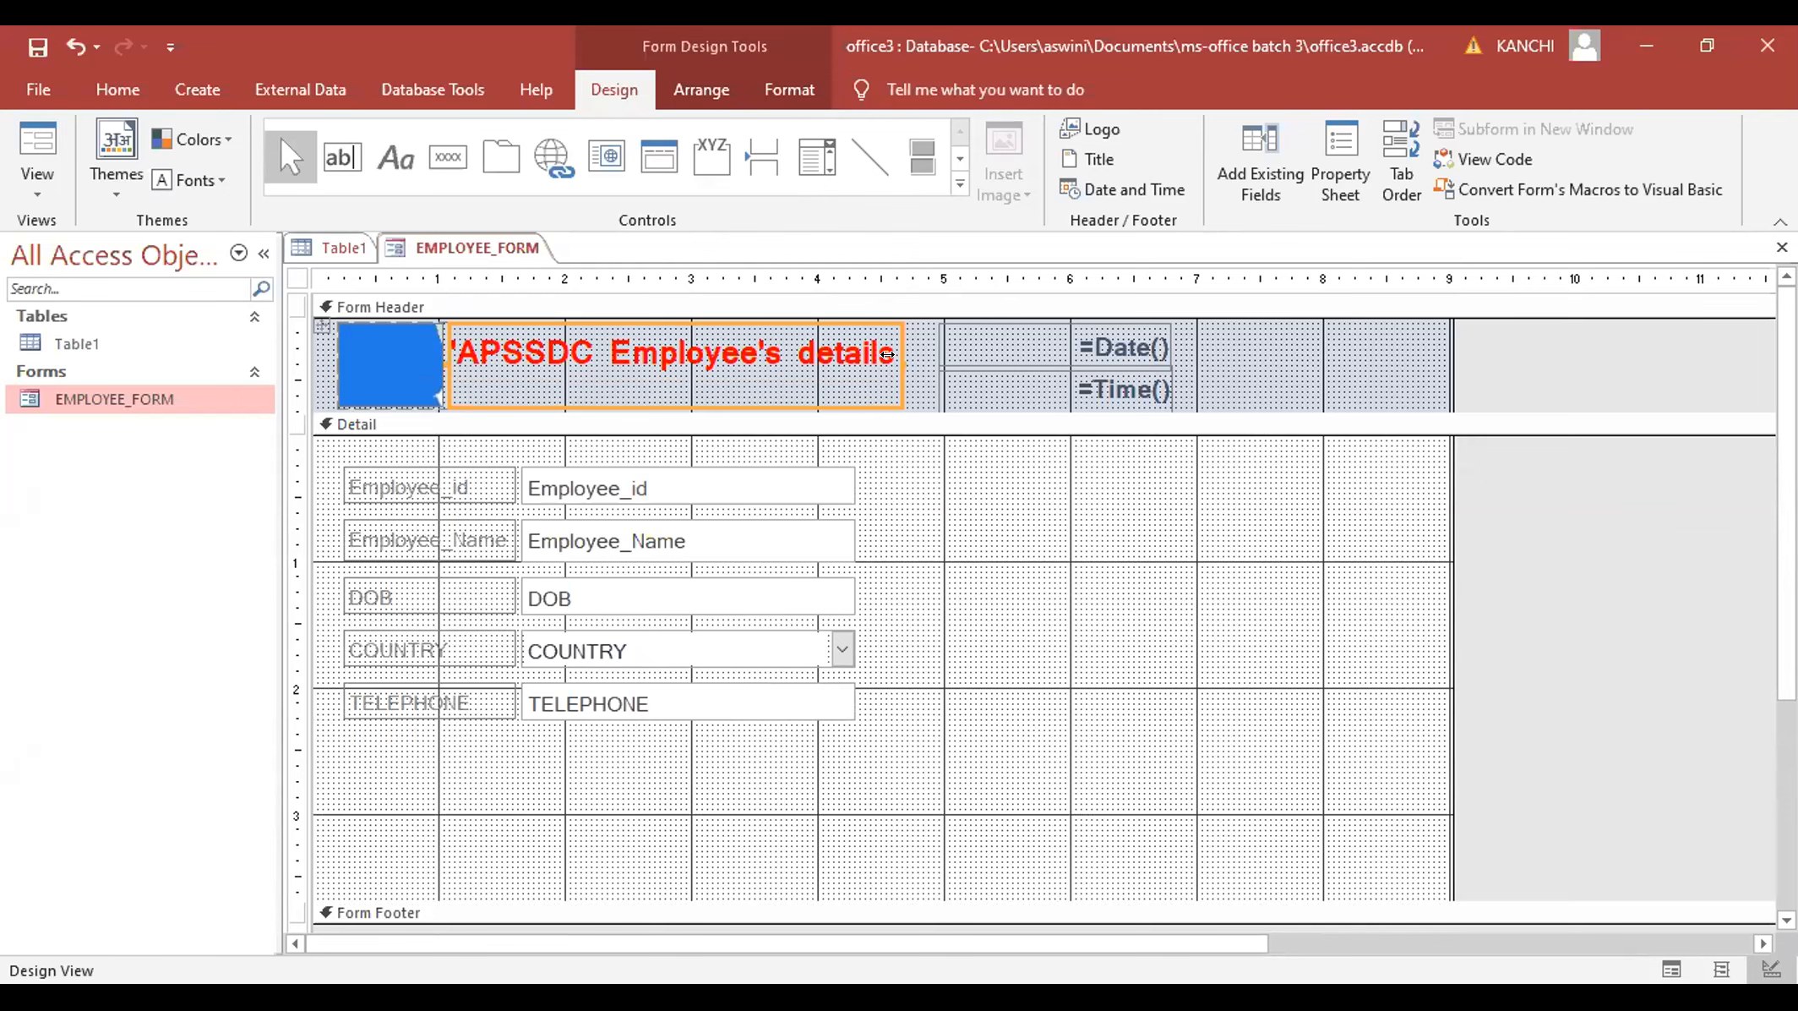
left_click_drag(886, 354, 919, 354)
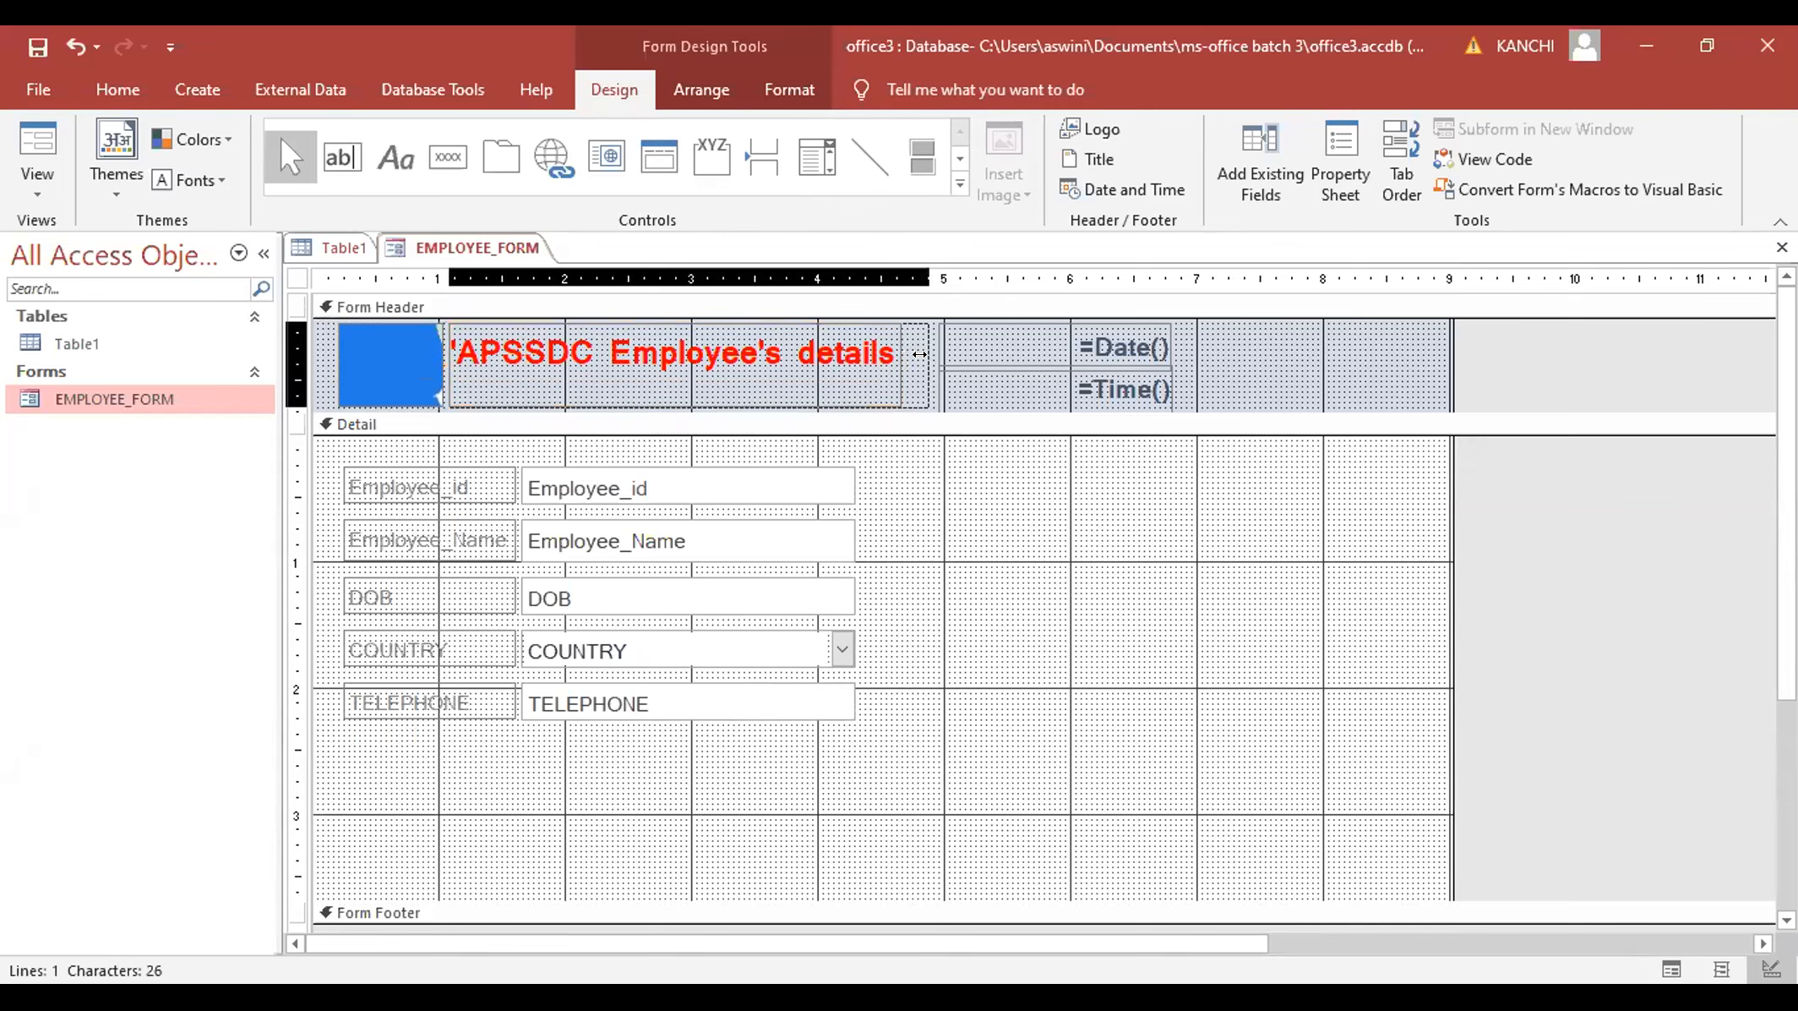
left_click(976, 521)
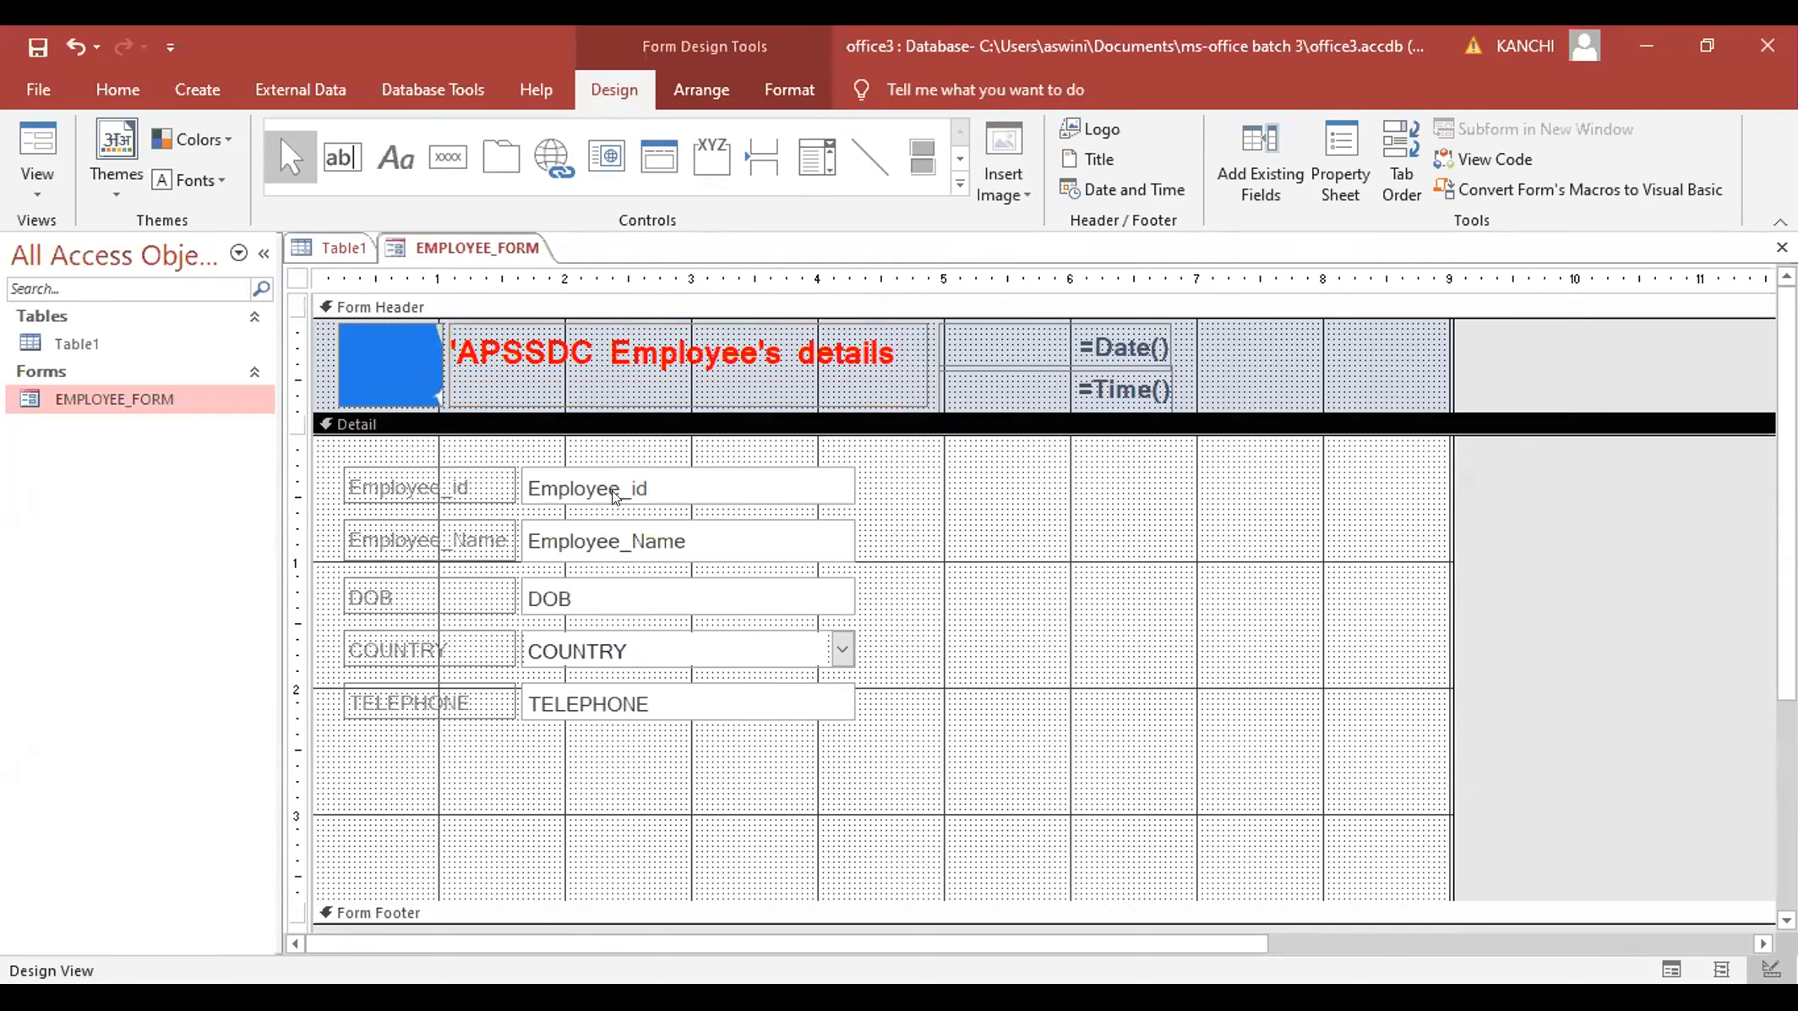
left_click(578, 479)
left_click(578, 479)
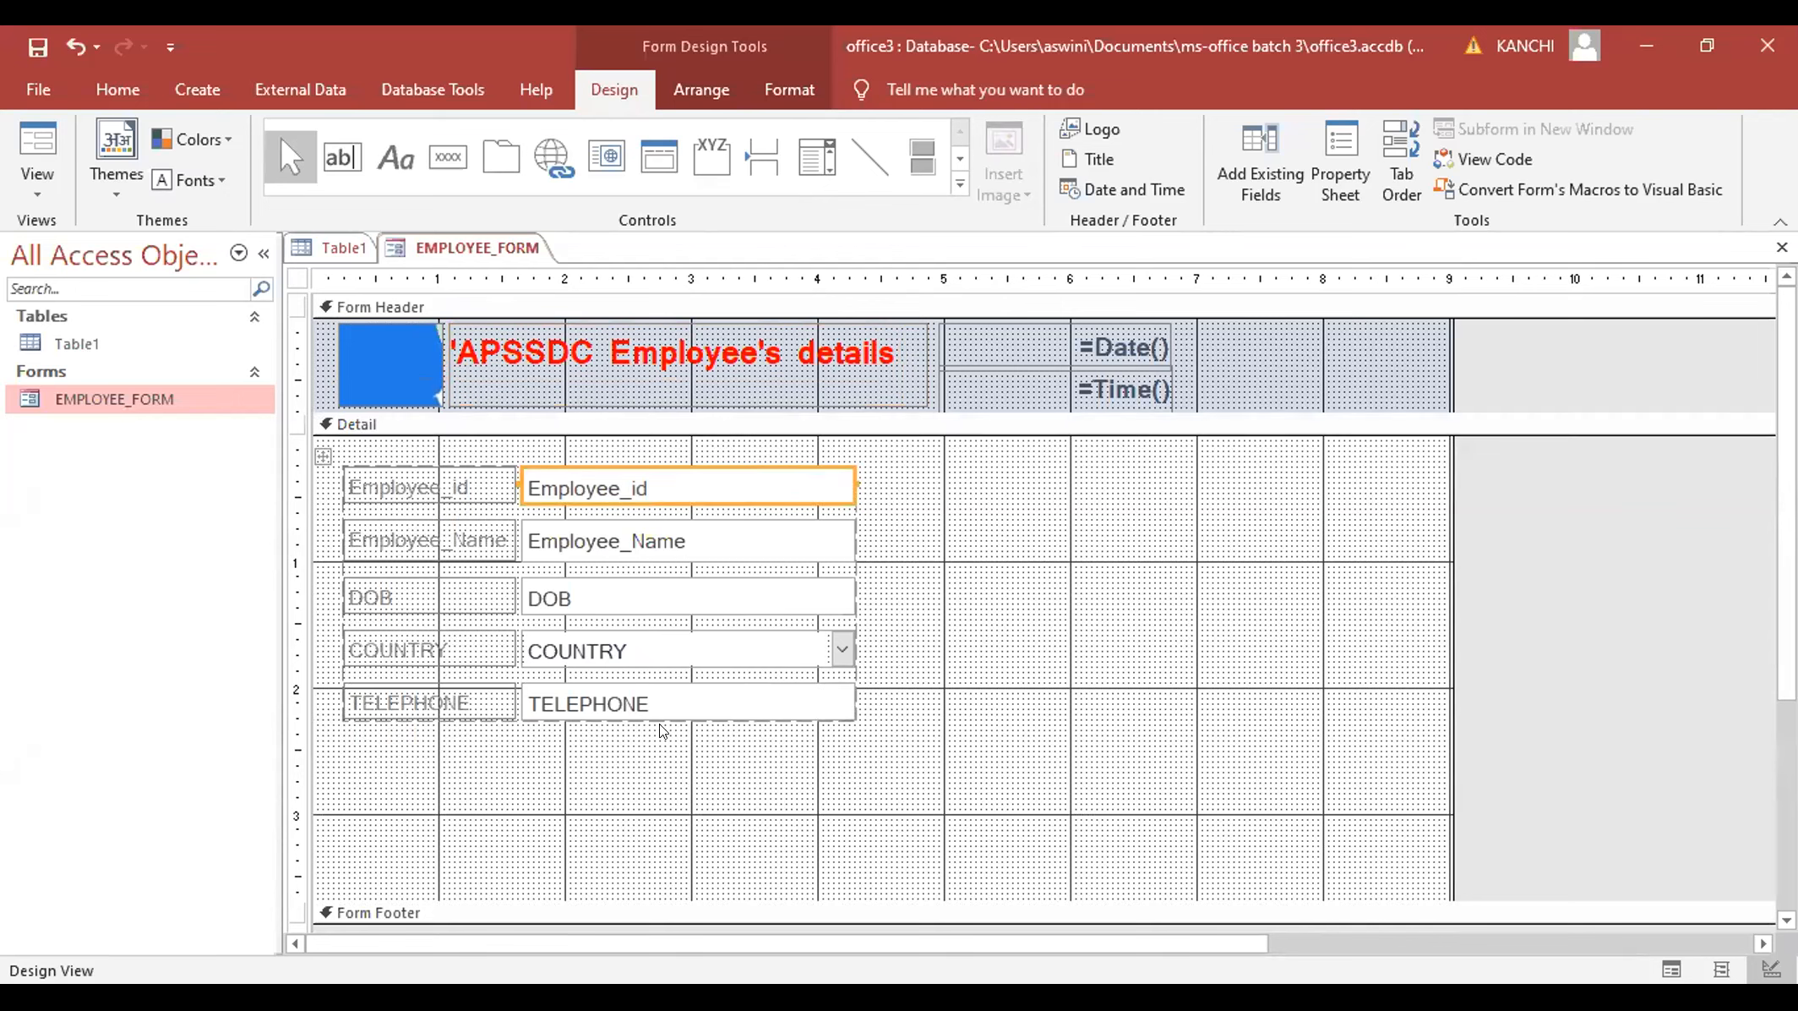
- Fill the Employee_id, Employee_Name, DOB, COUNTRY and TELEPHONE text boxes light green
right_click(701, 813)
mouse_move(778, 813)
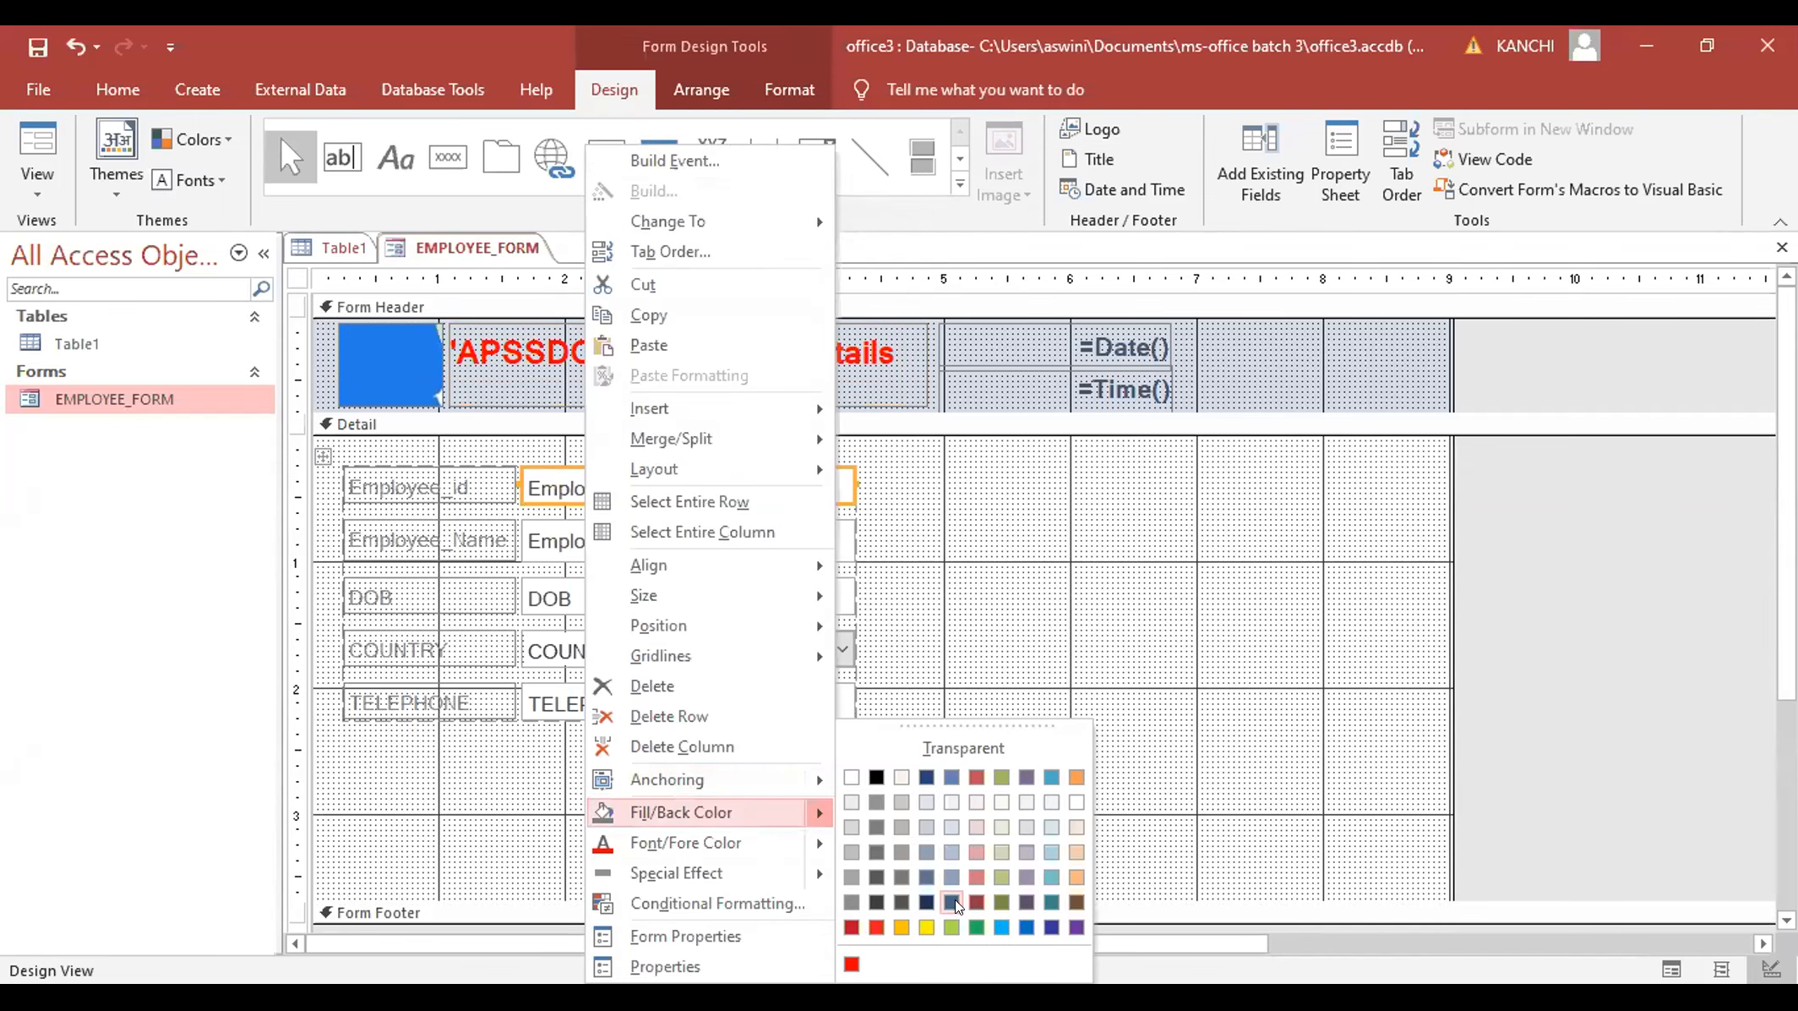
left_click(953, 926)
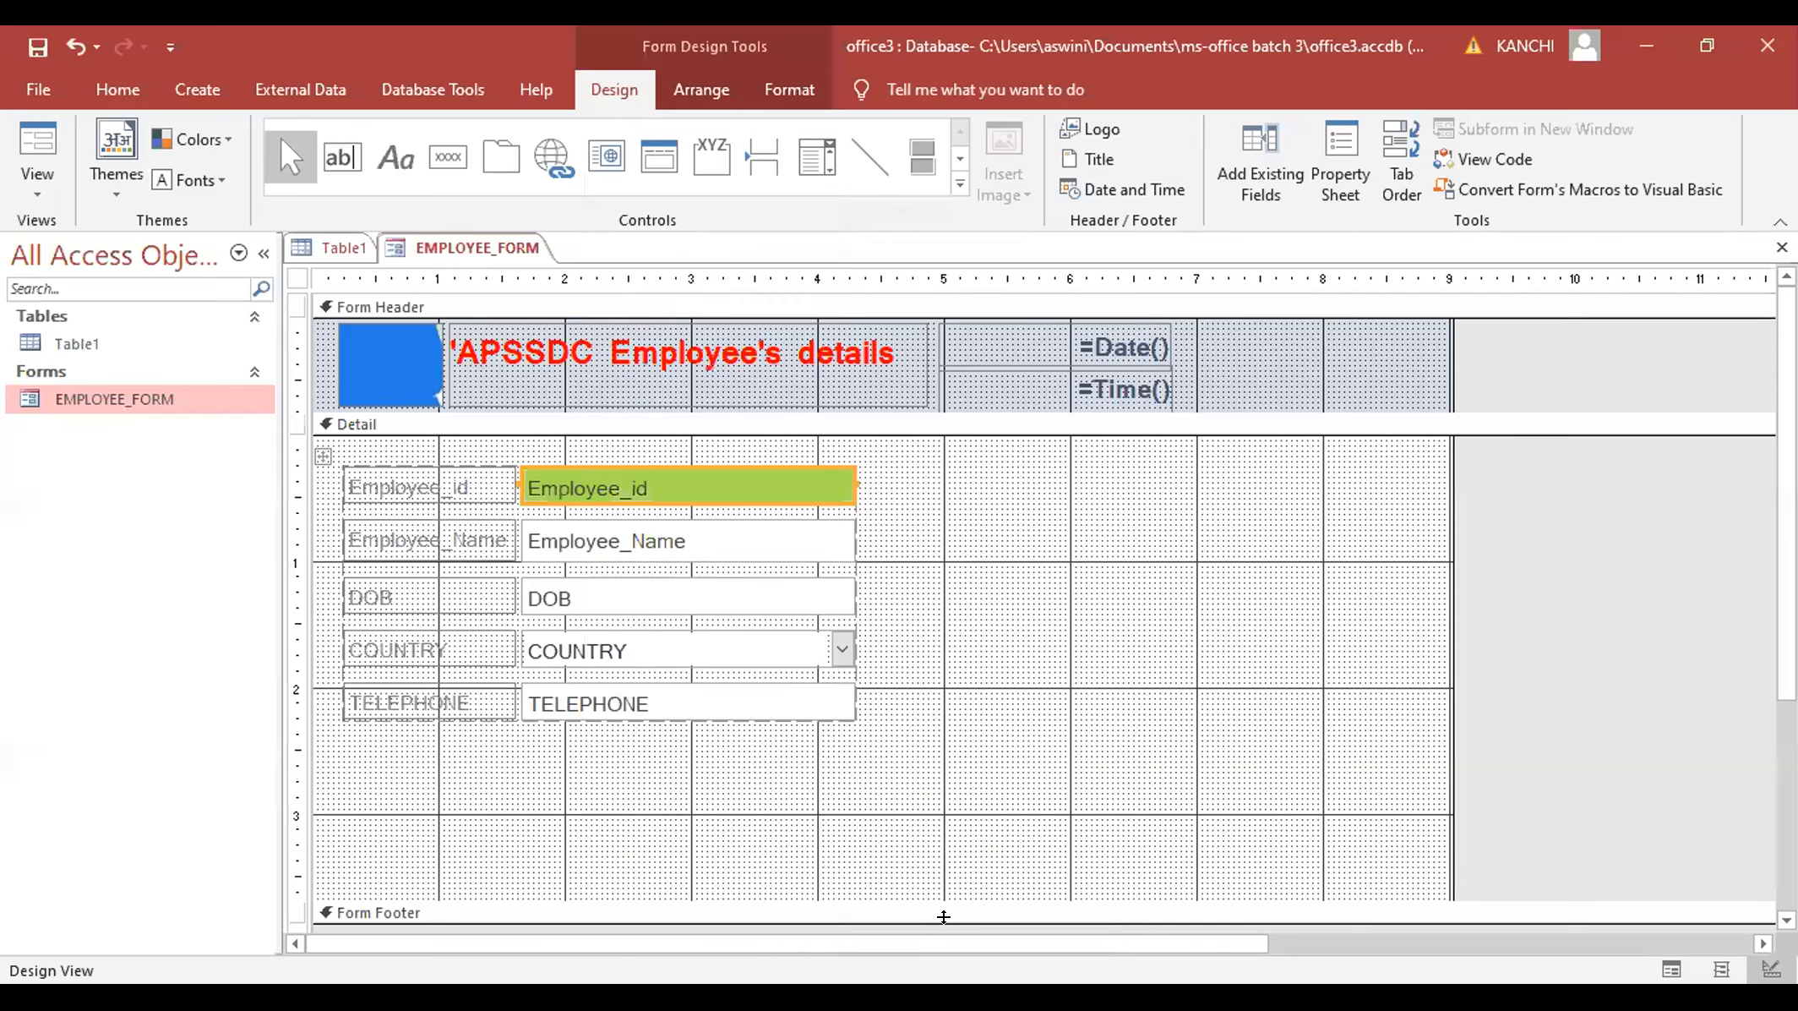
left_click(681, 527)
left_click(687, 592, "shift")
left_click(702, 647, "shift")
left_click(712, 686, "shift")
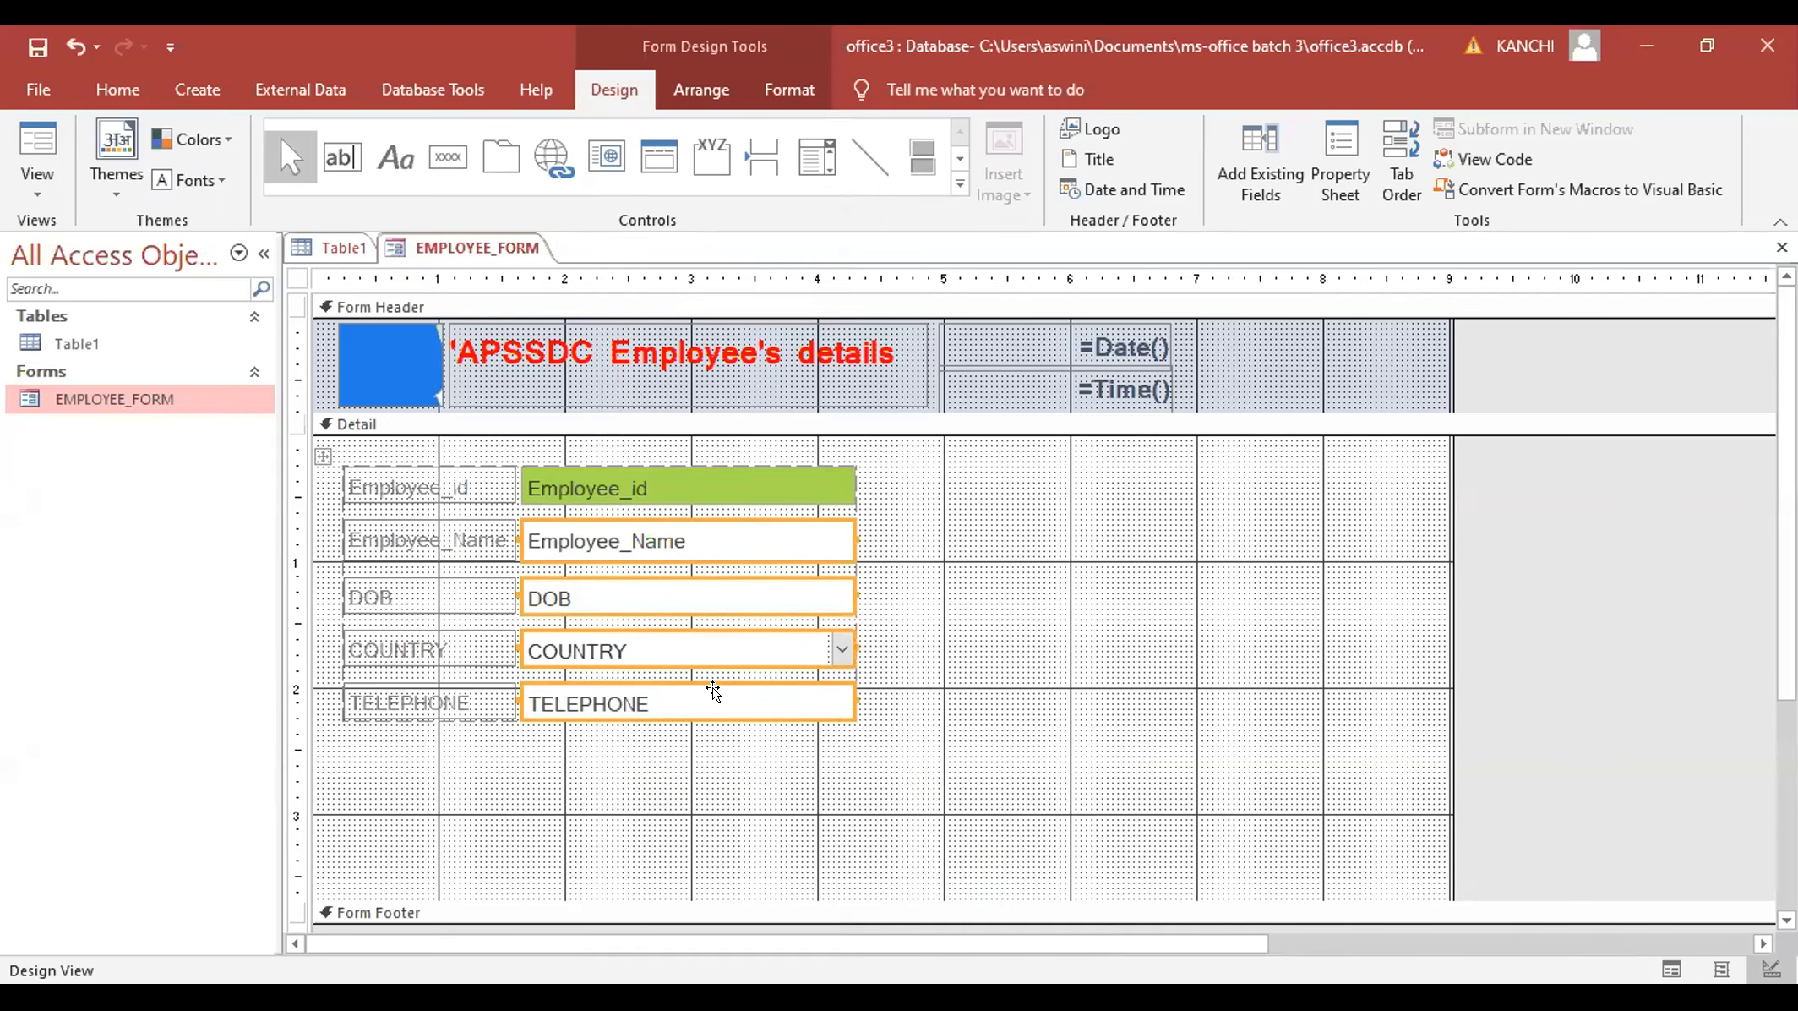
right_click(714, 690)
mouse_move(930, 840)
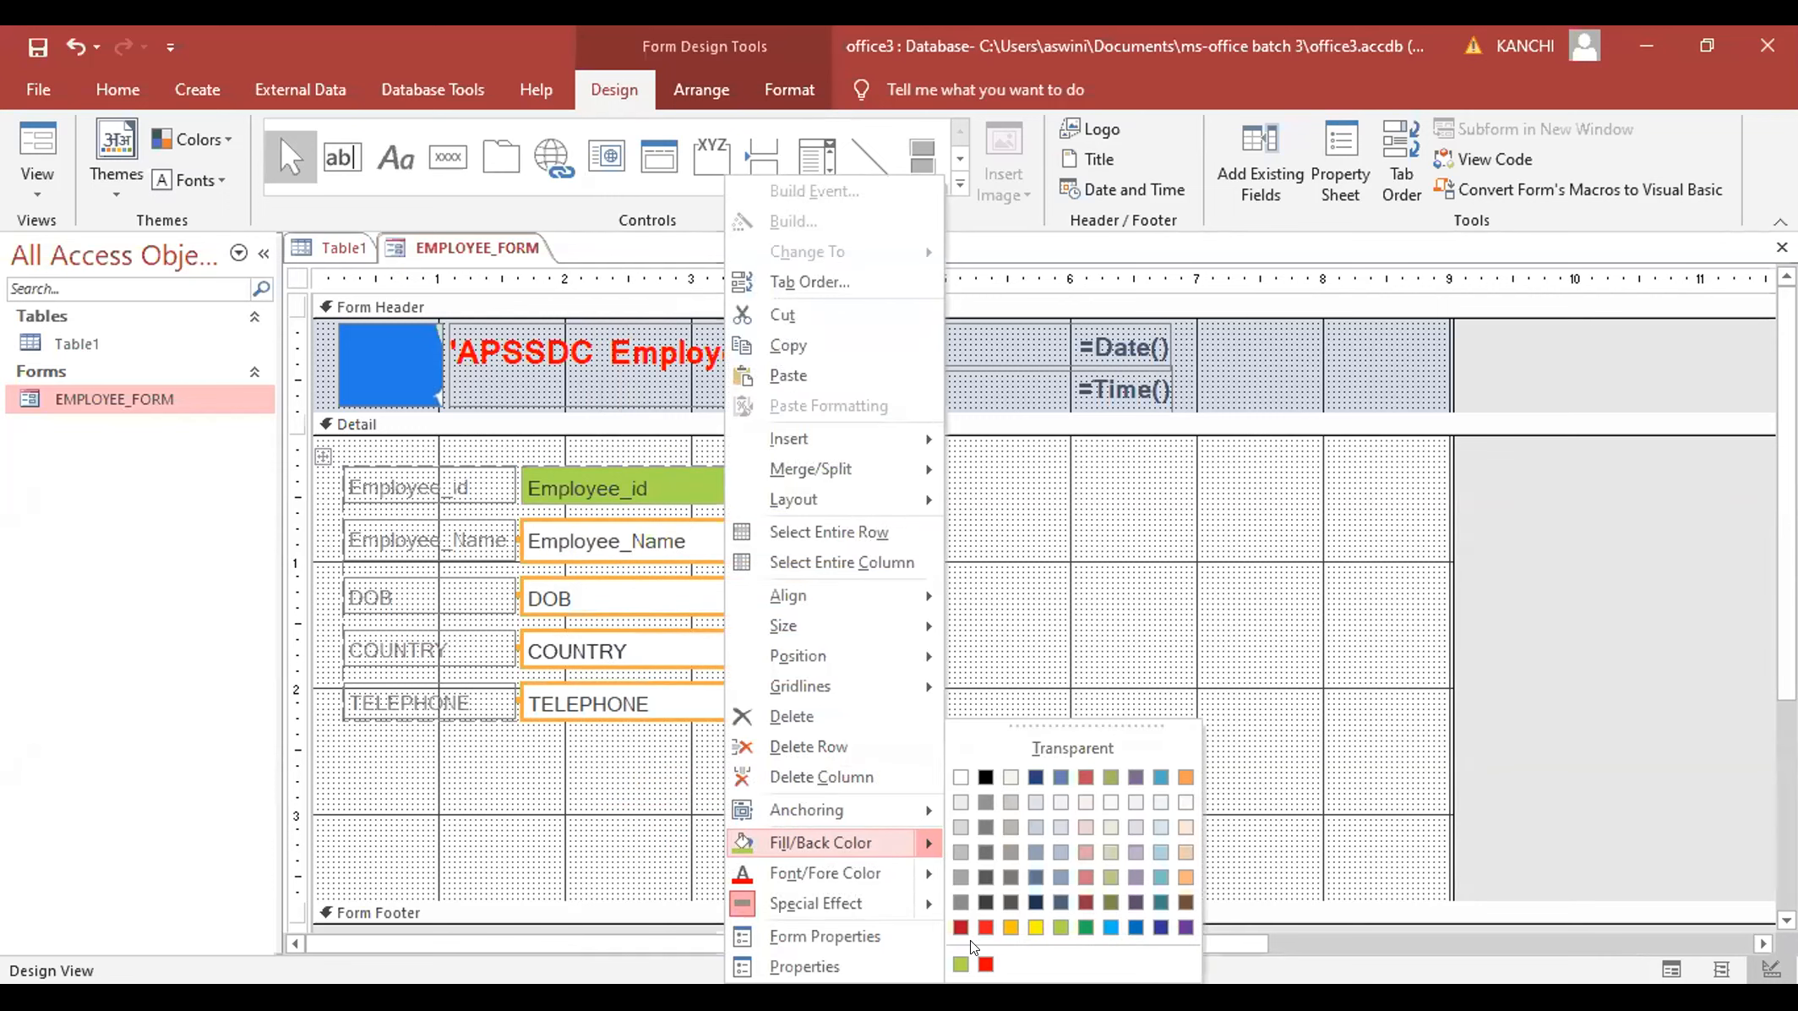
left_click(1060, 927)
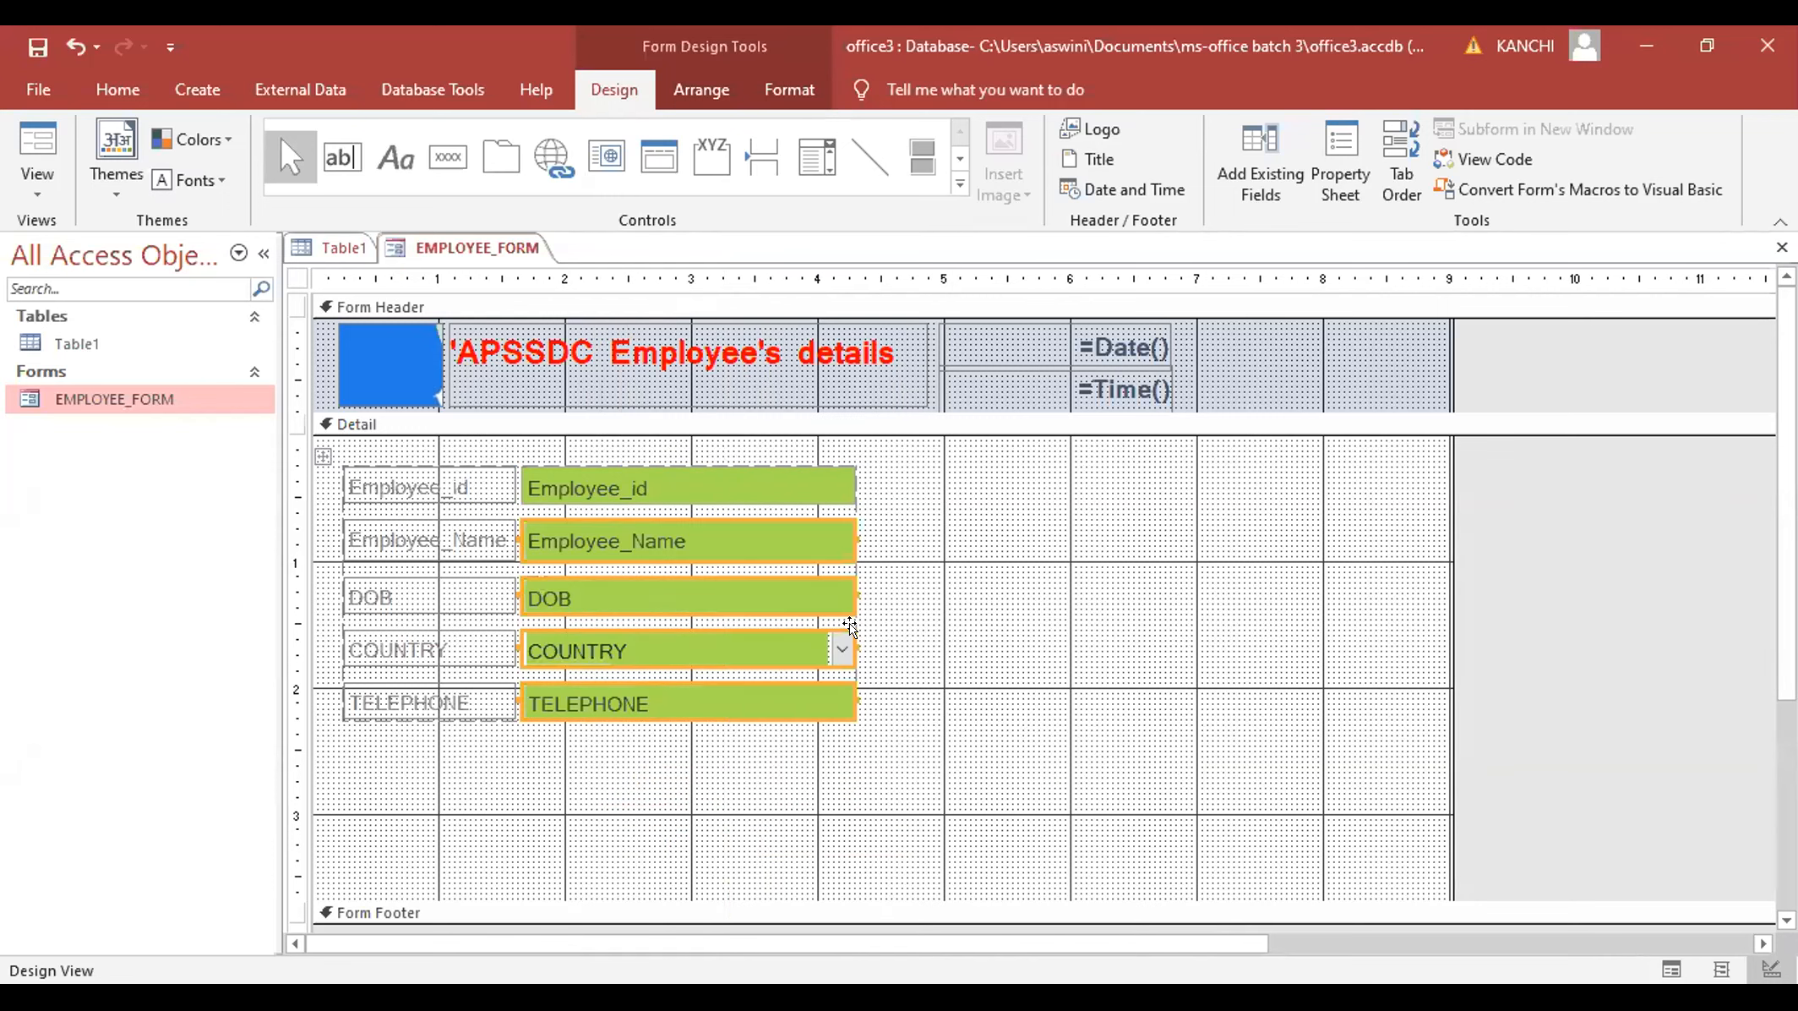
- Make the field text boxes' text dark red
right_click(665, 479)
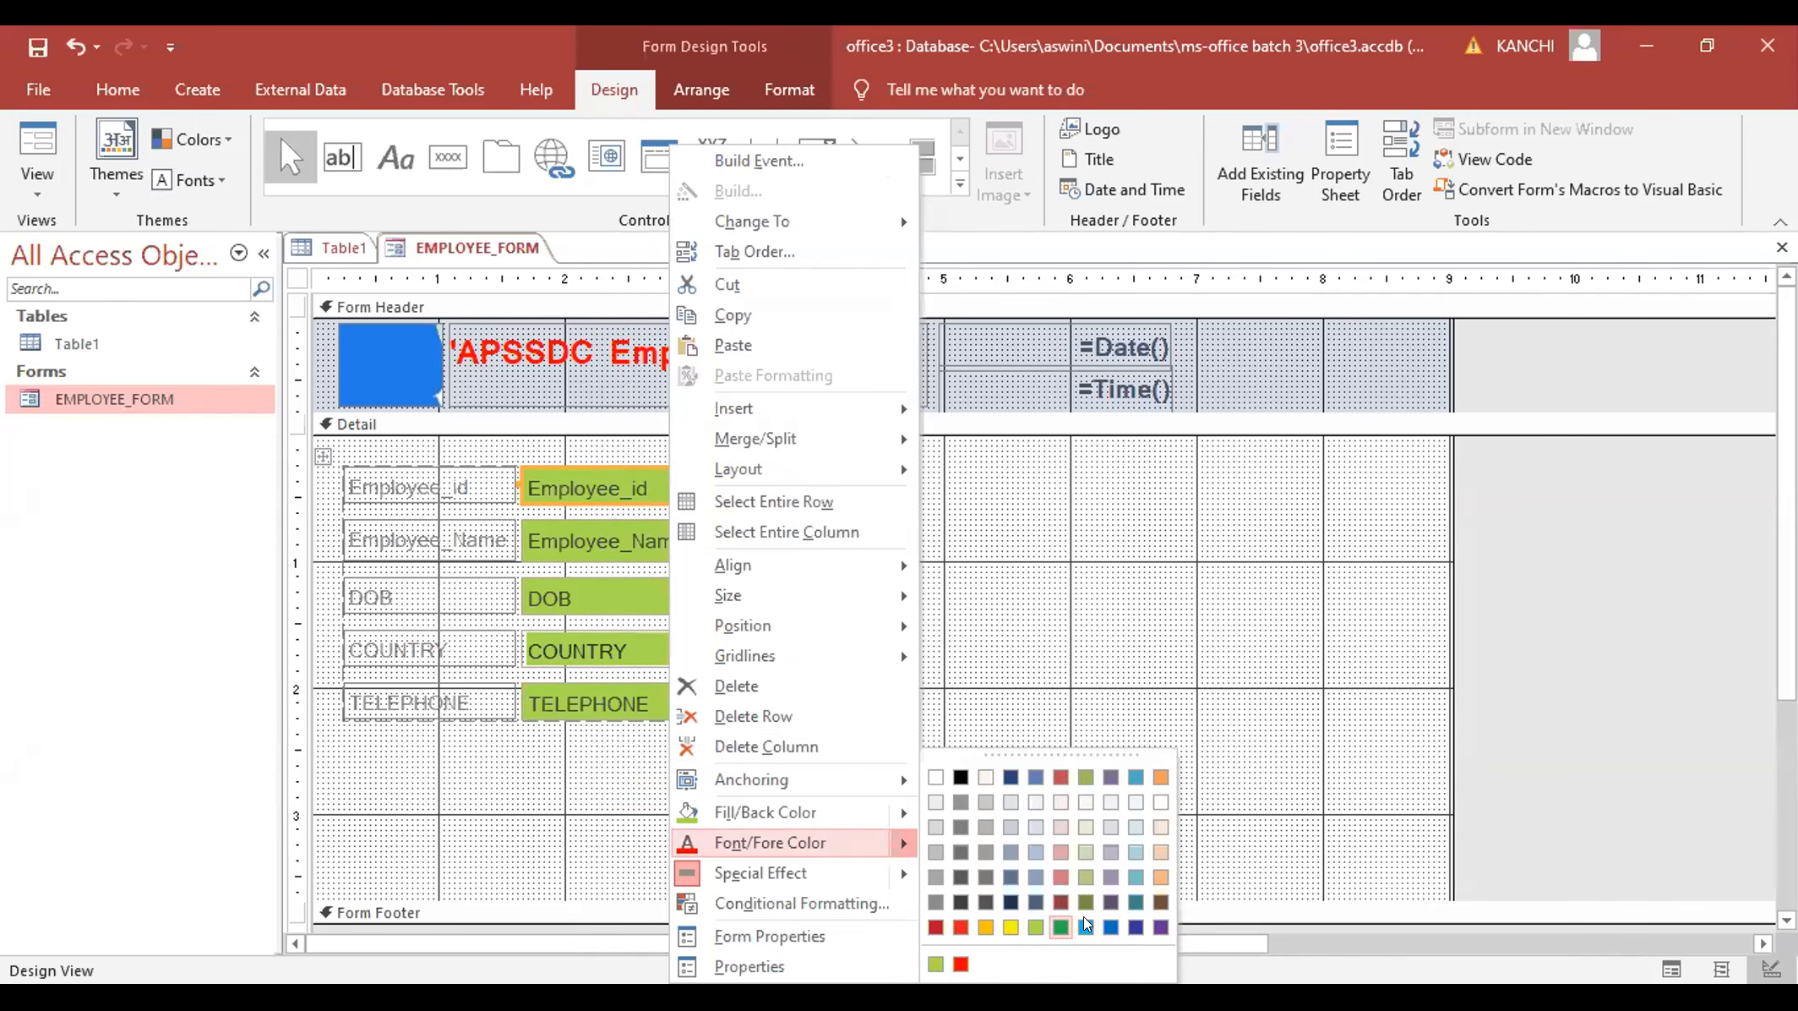
left_click(935, 923)
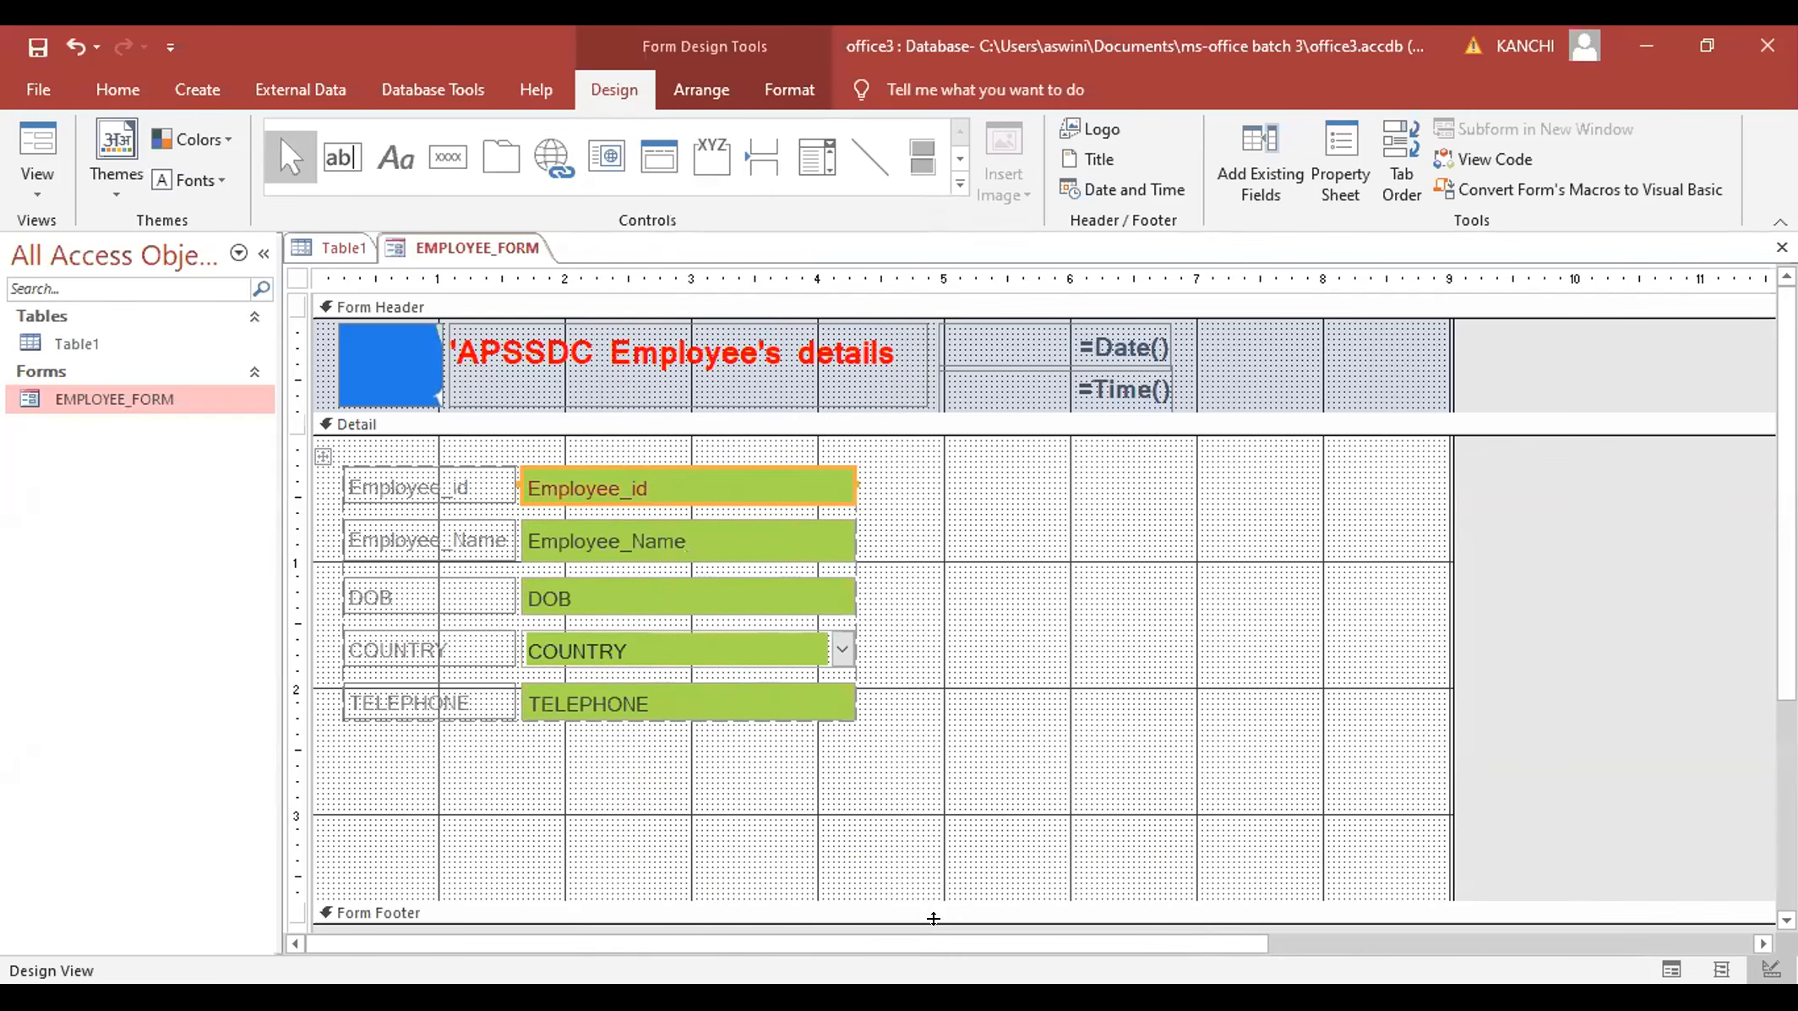
left_click(706, 541)
left_click(706, 587, "shift")
left_click(702, 652, "shift")
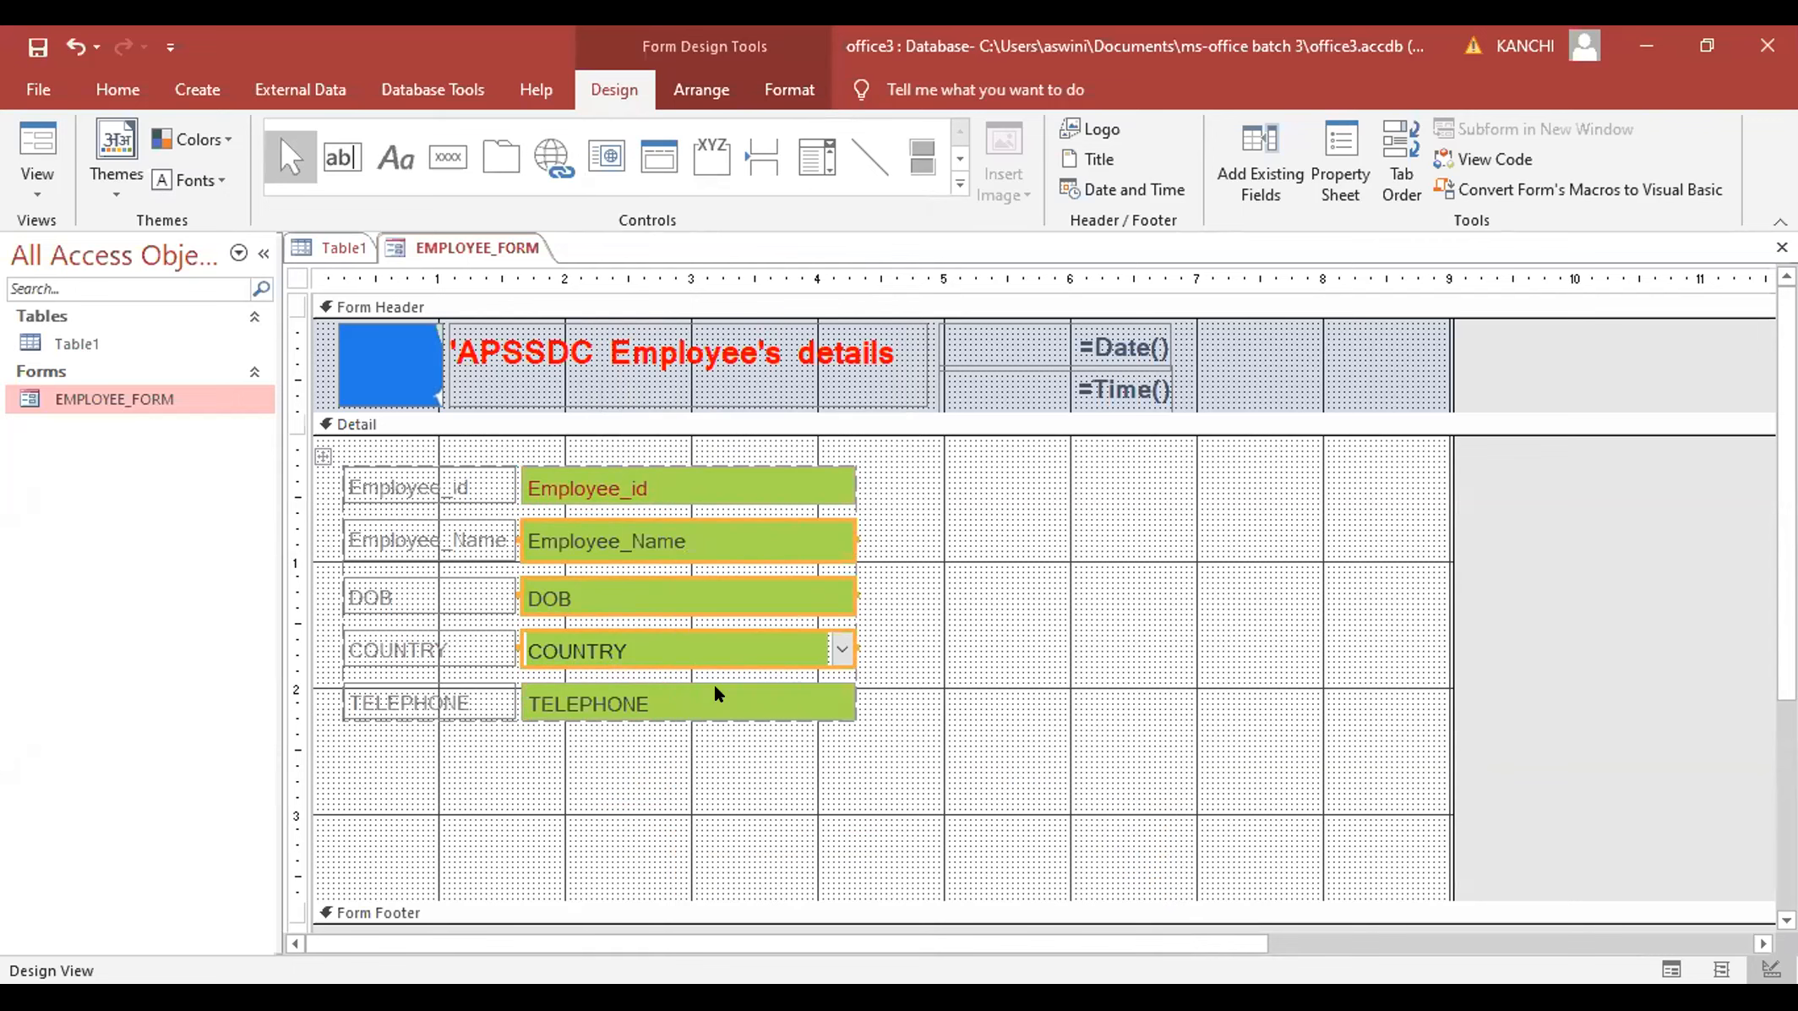
right_click(715, 687)
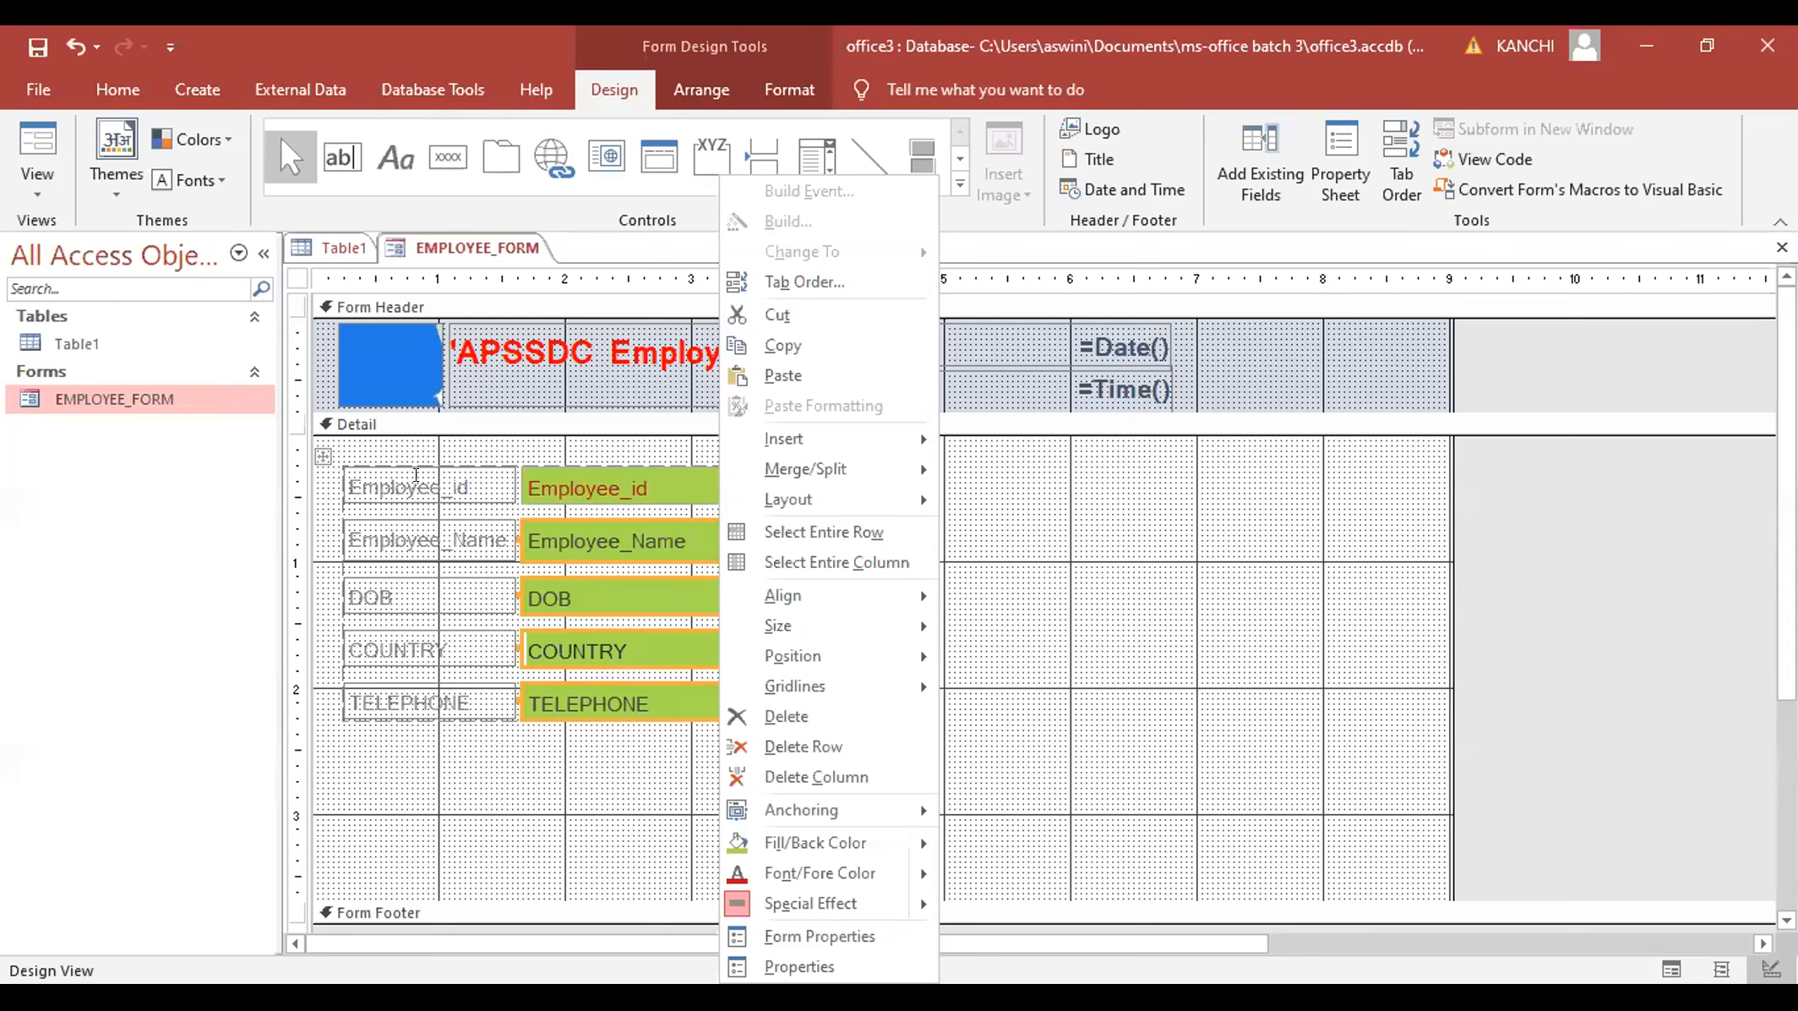
left_click(415, 502)
left_click(424, 545, "shift")
left_click(433, 589, "shift")
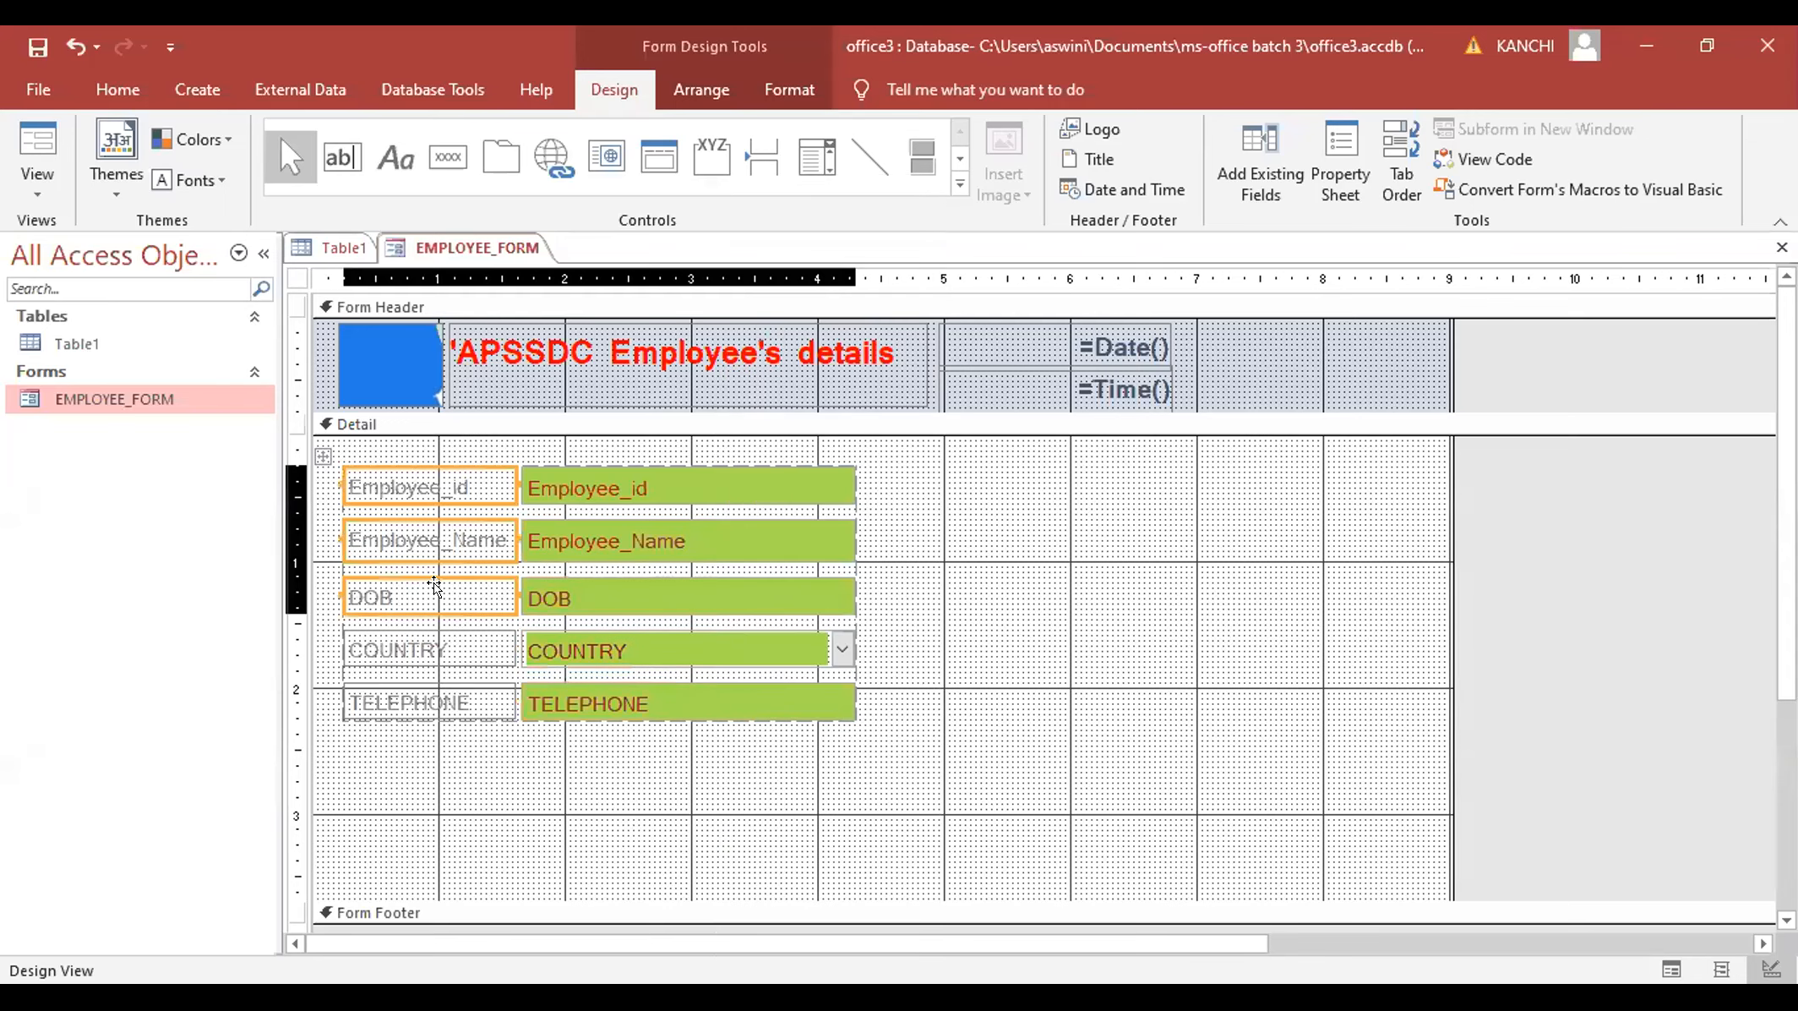
- Give all five field labels an orange fill
left_click(439, 643, "shift")
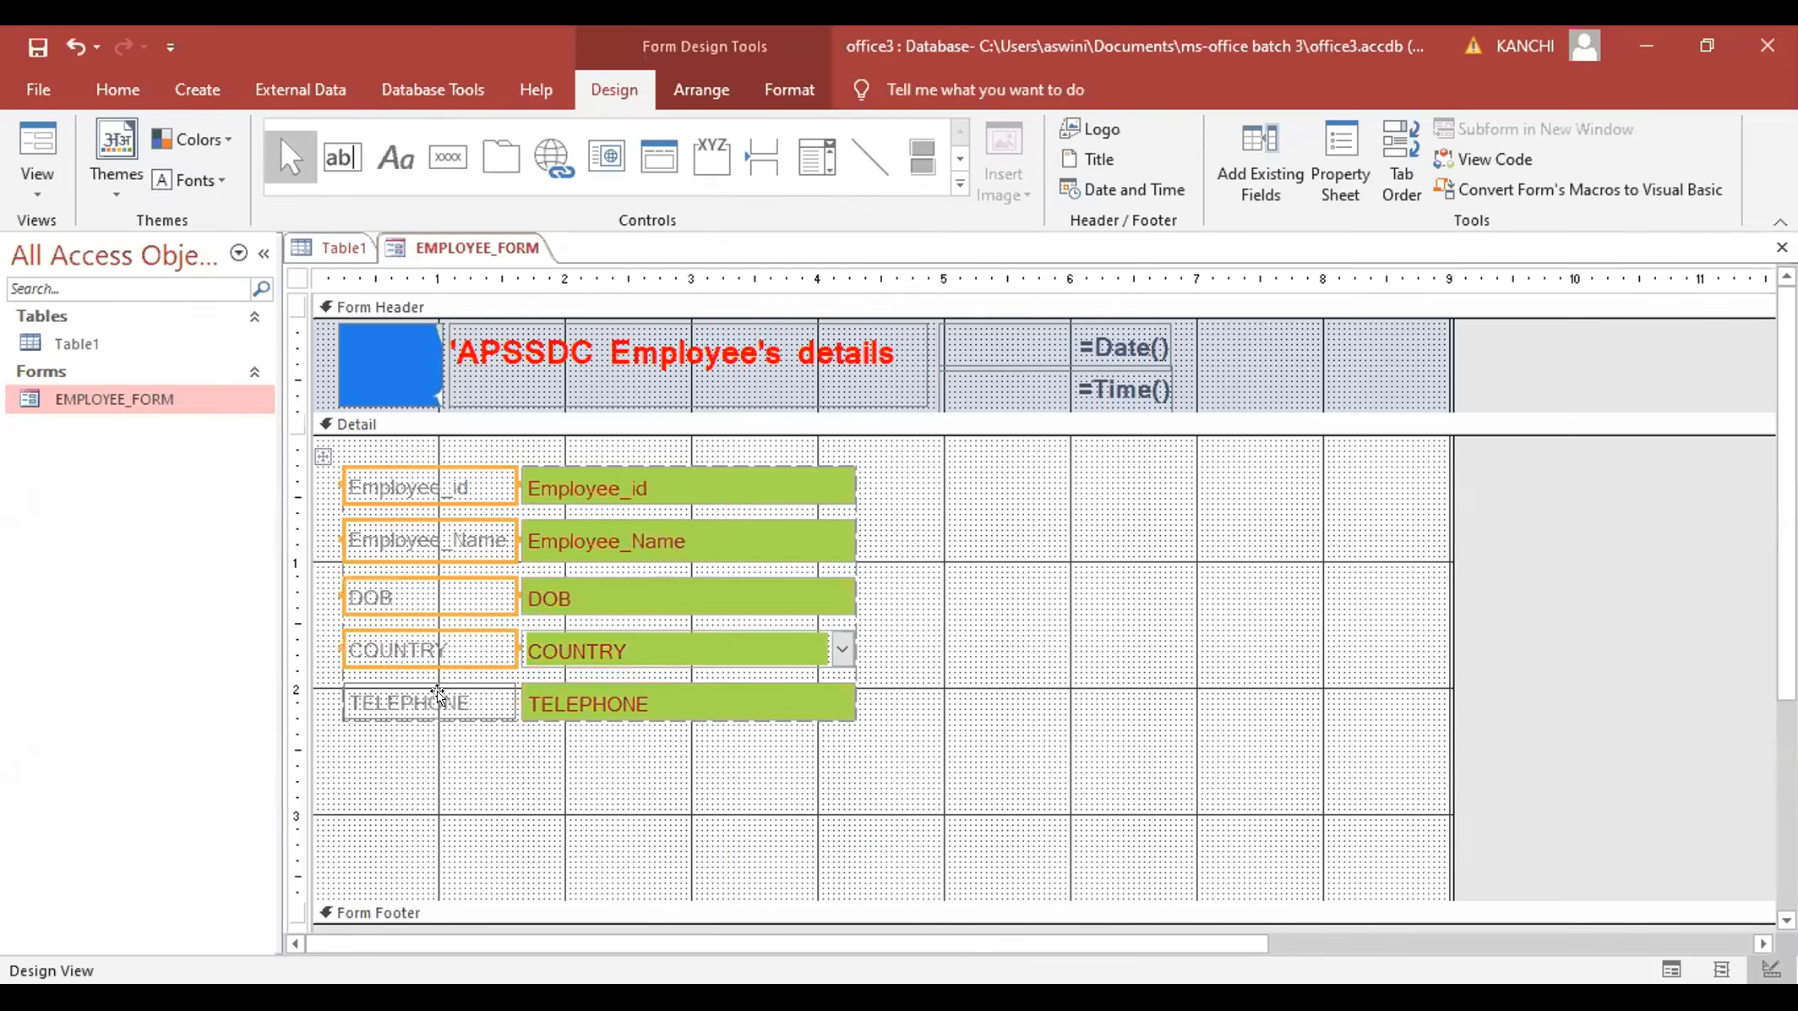
left_click(438, 694, "shift")
right_click(438, 694)
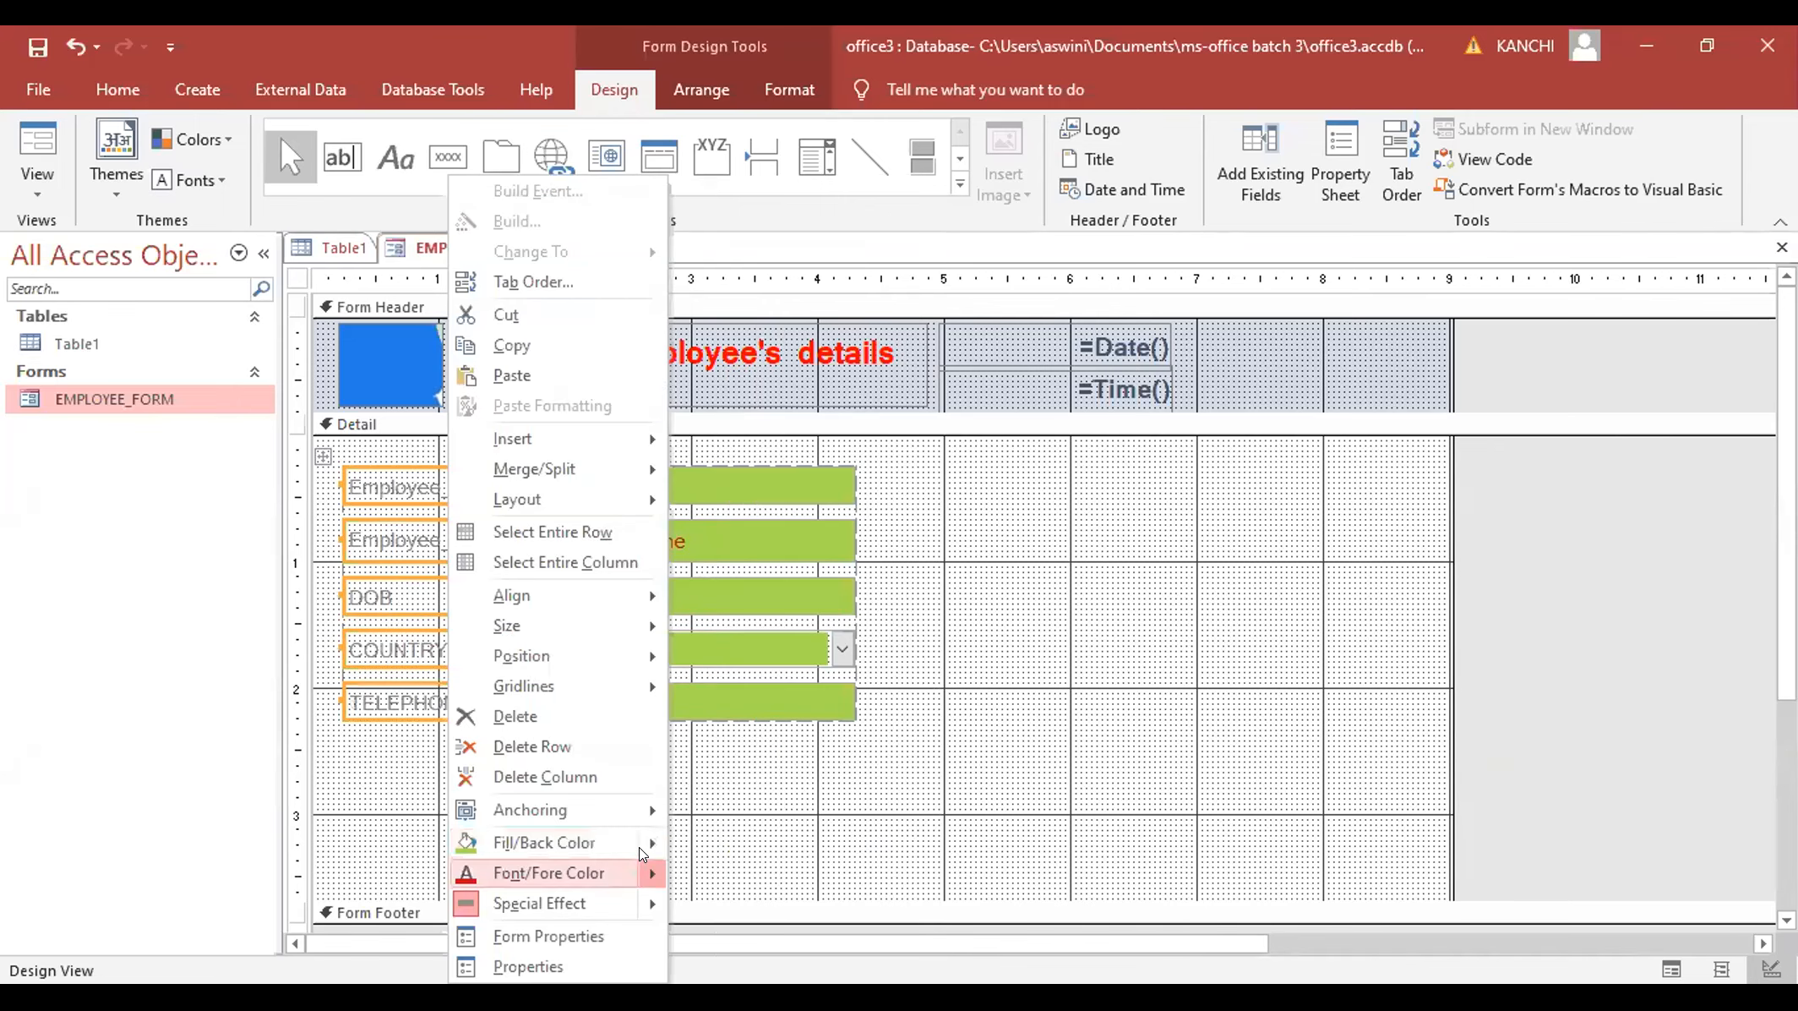
mouse_move(639, 847)
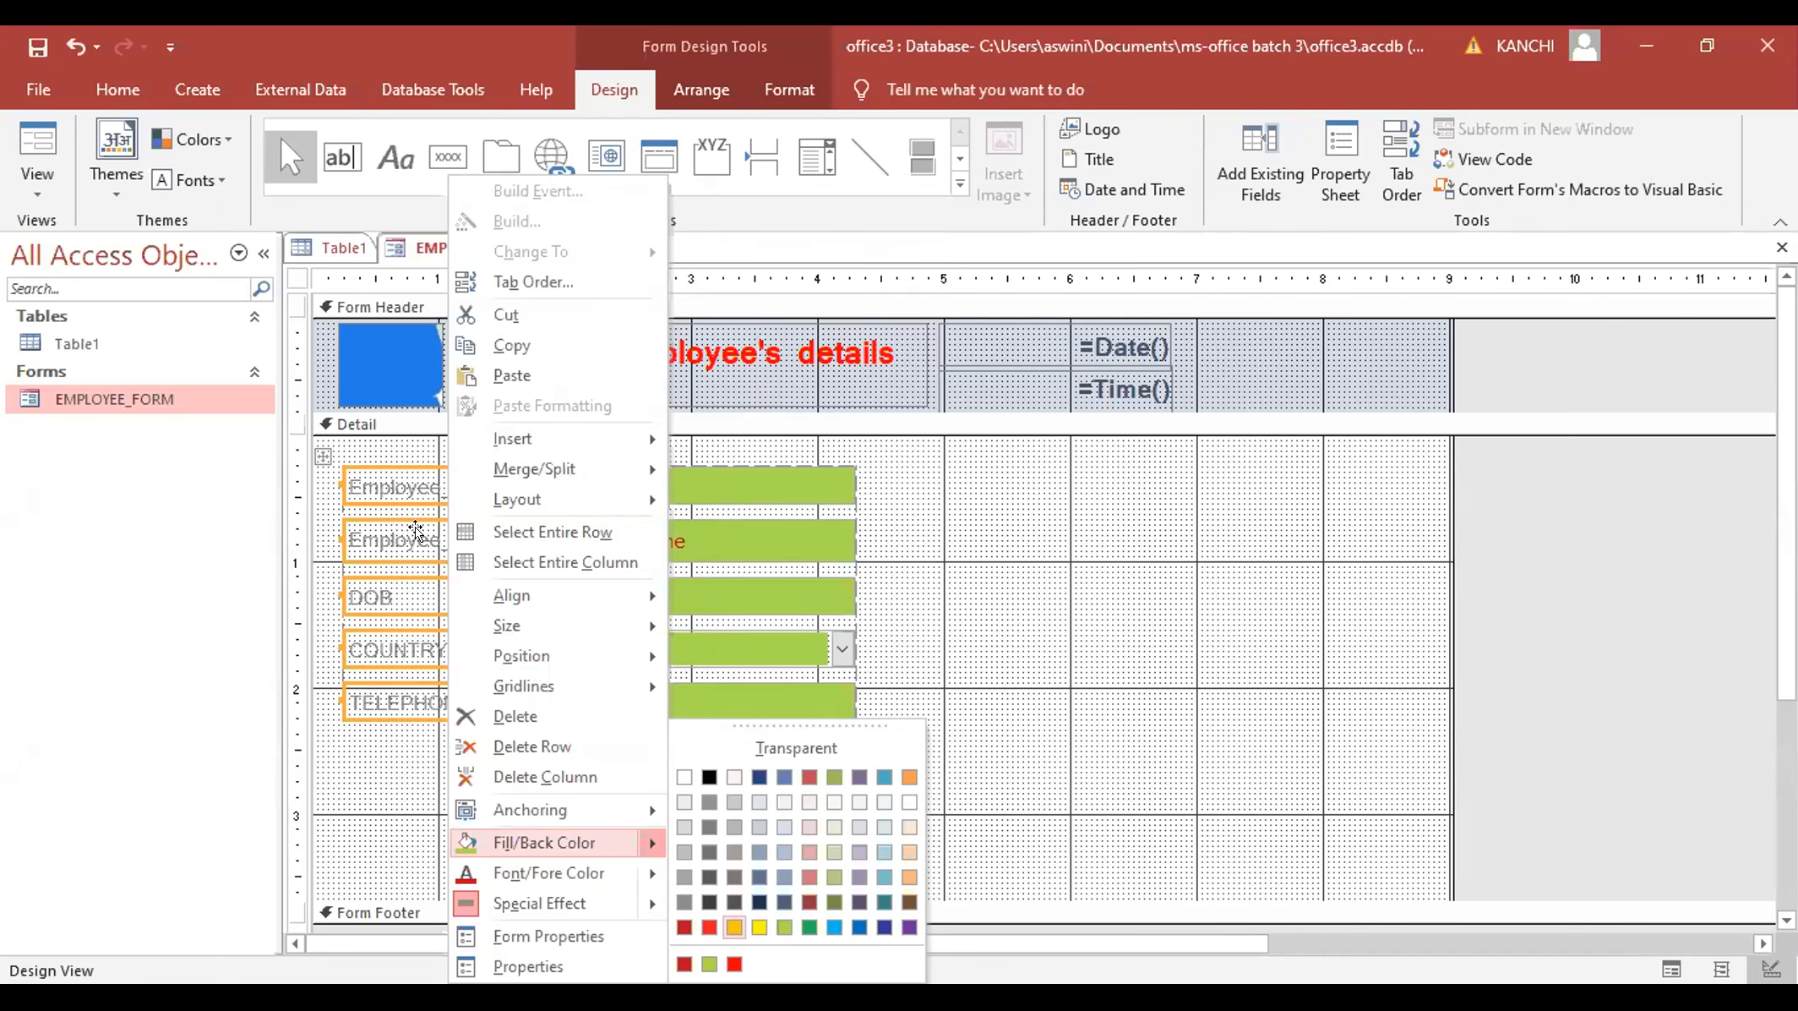
key("Return")
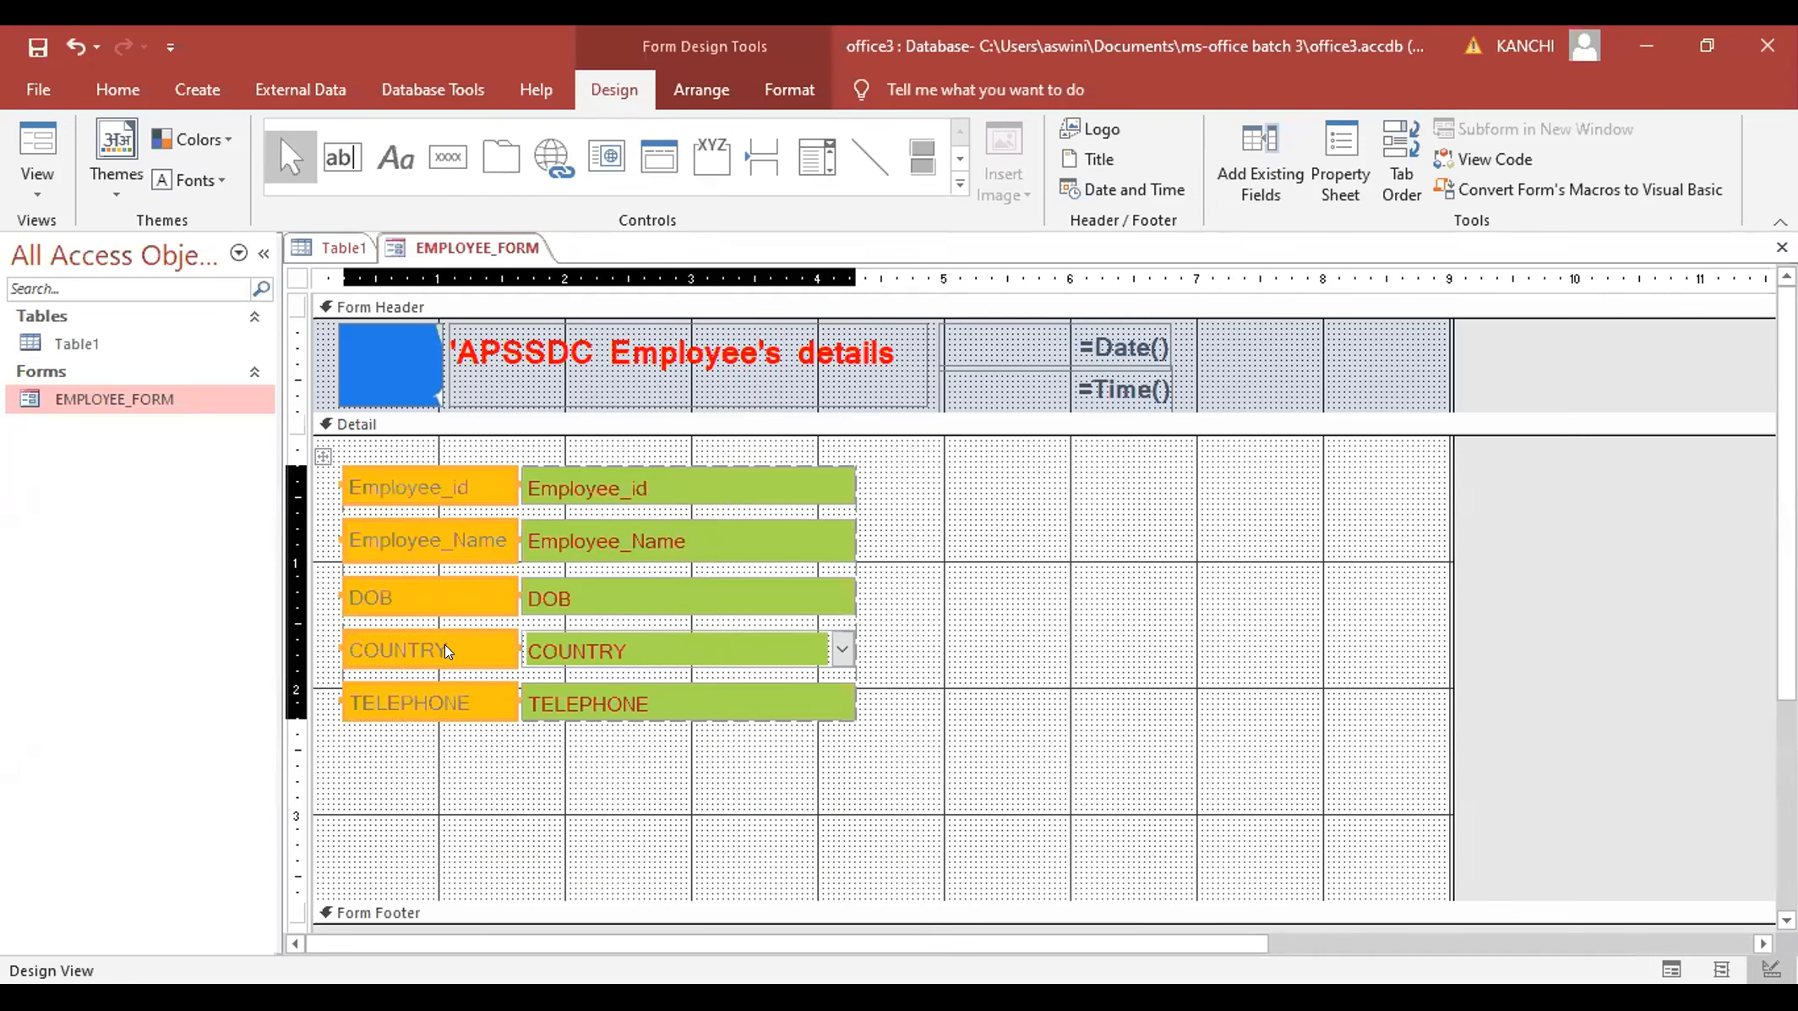
left_click(456, 696)
- Make all five field labels' text red and switch the form to Form View
left_click(475, 686)
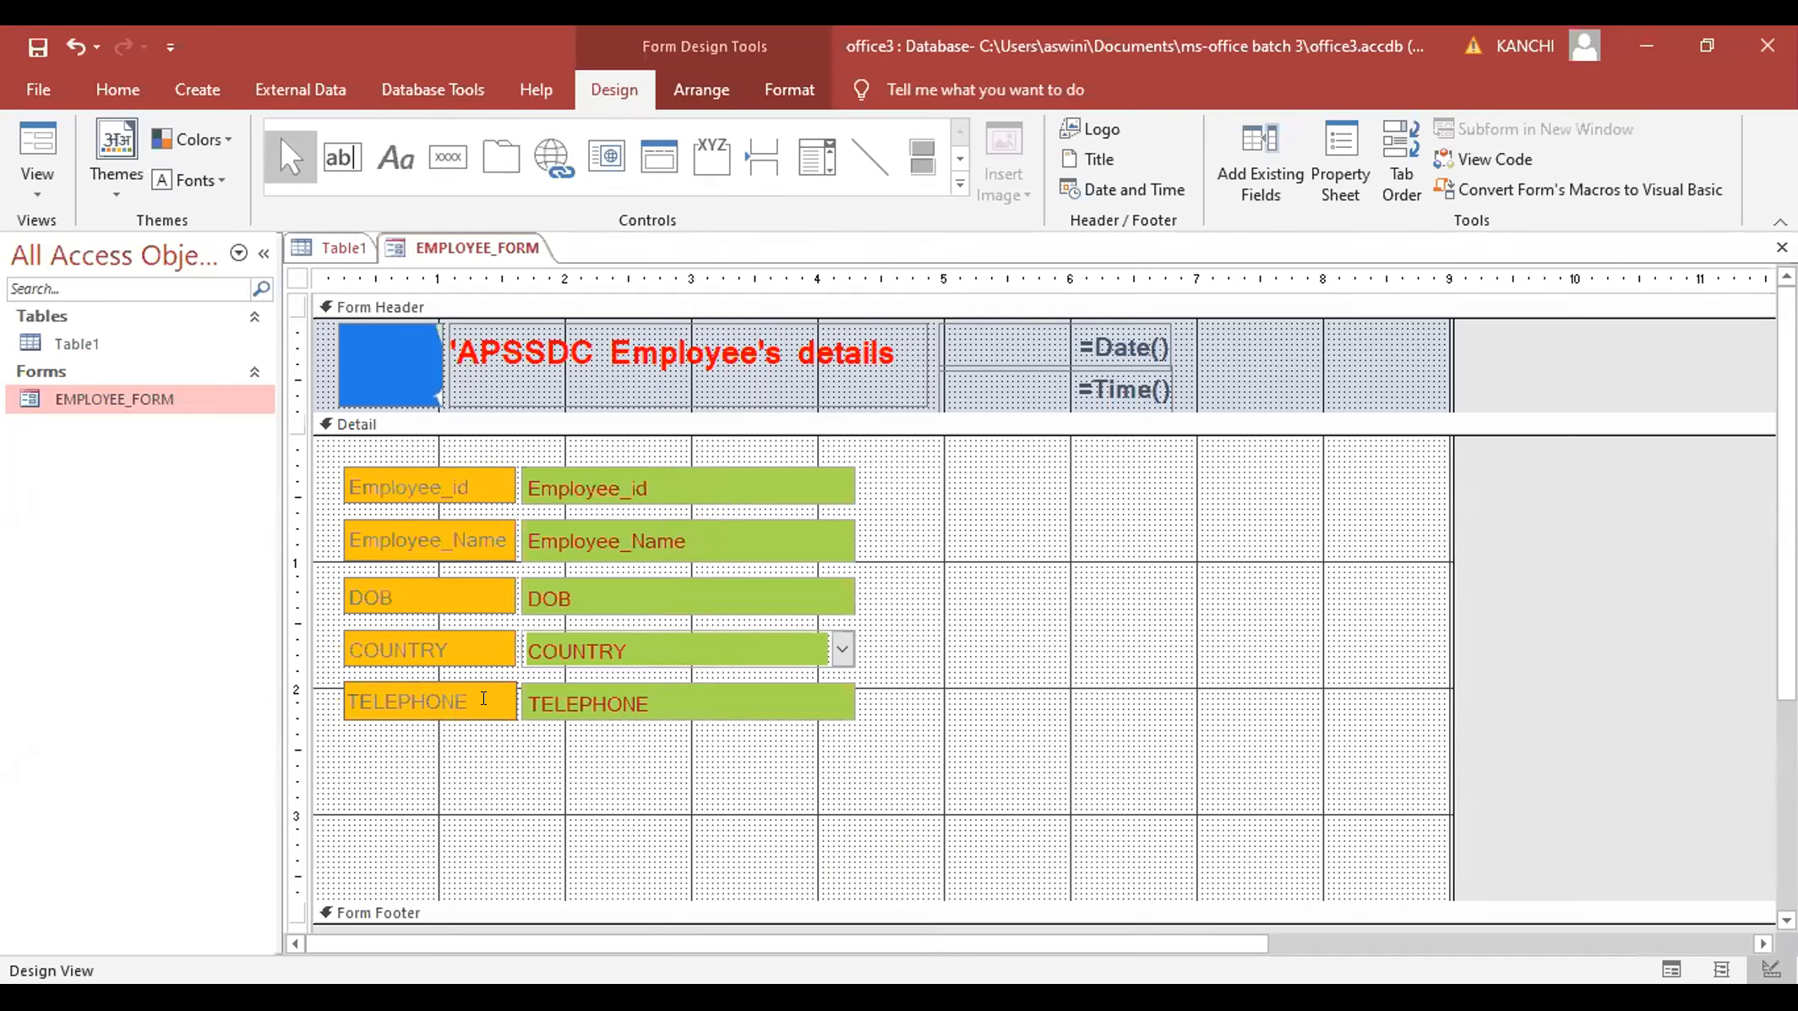
left_click(459, 674)
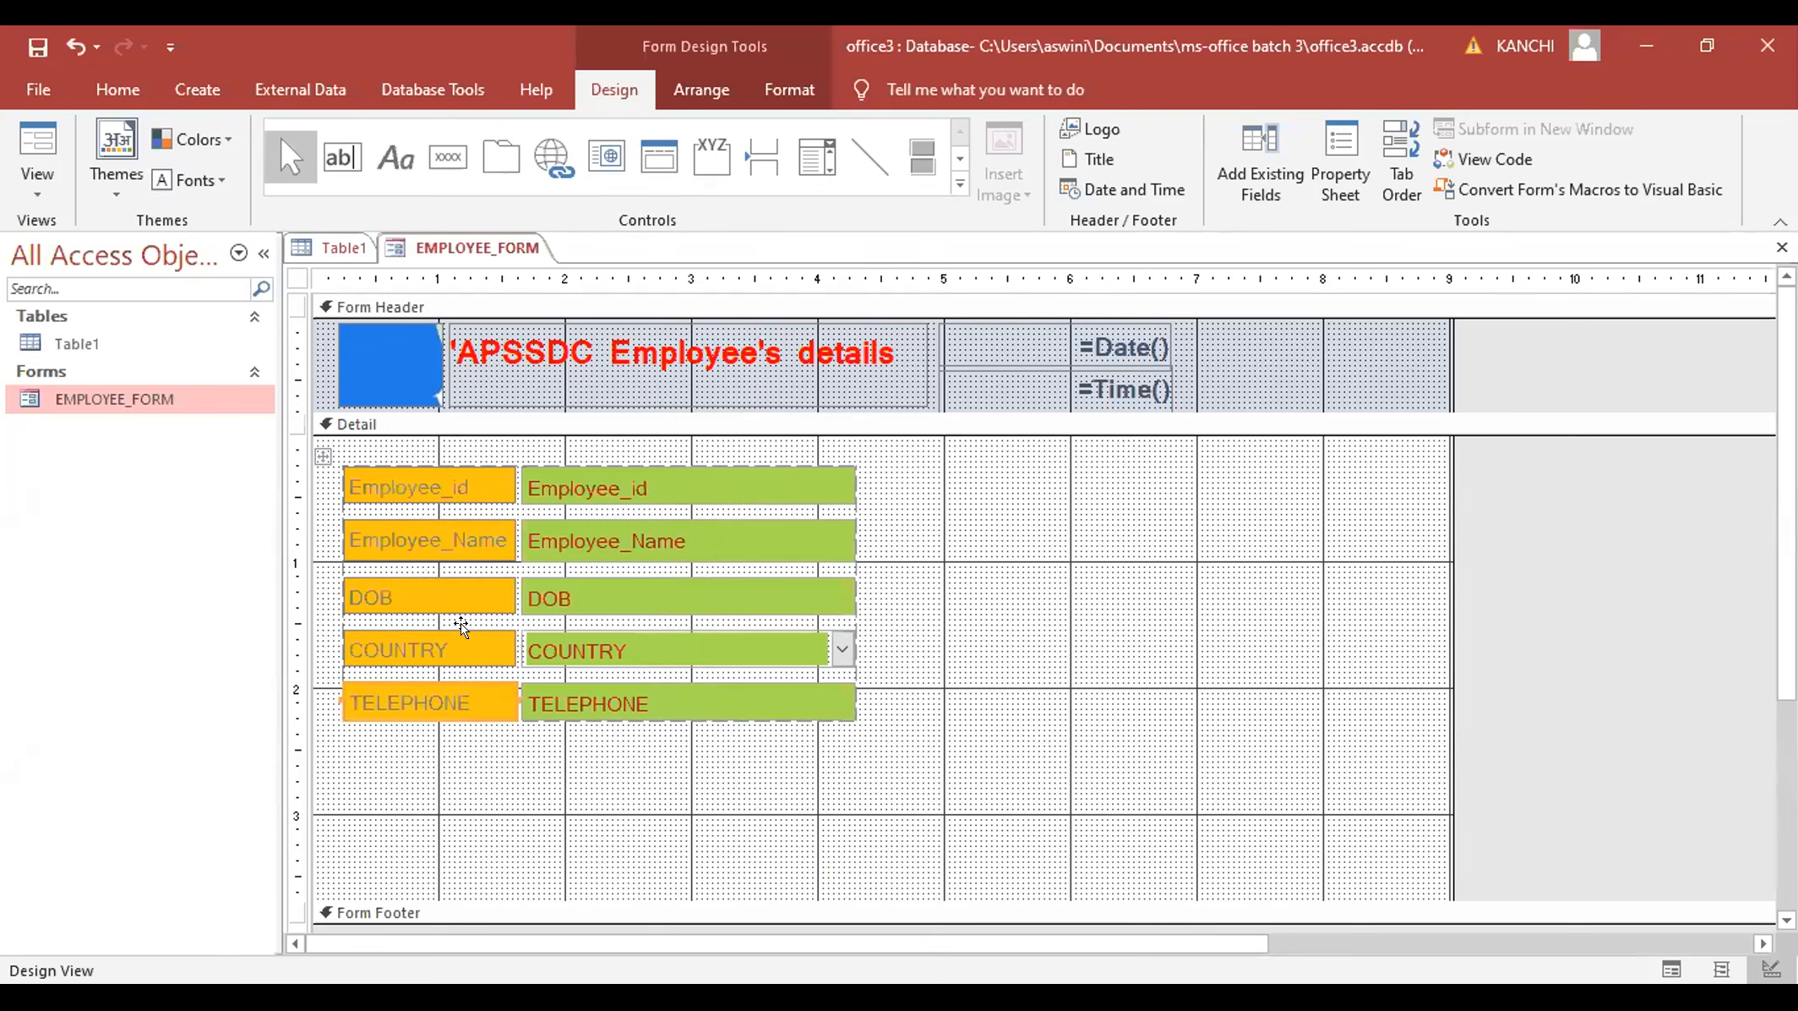
left_click(464, 602, "shift")
left_click(465, 521, "shift")
left_click(461, 480, "shift")
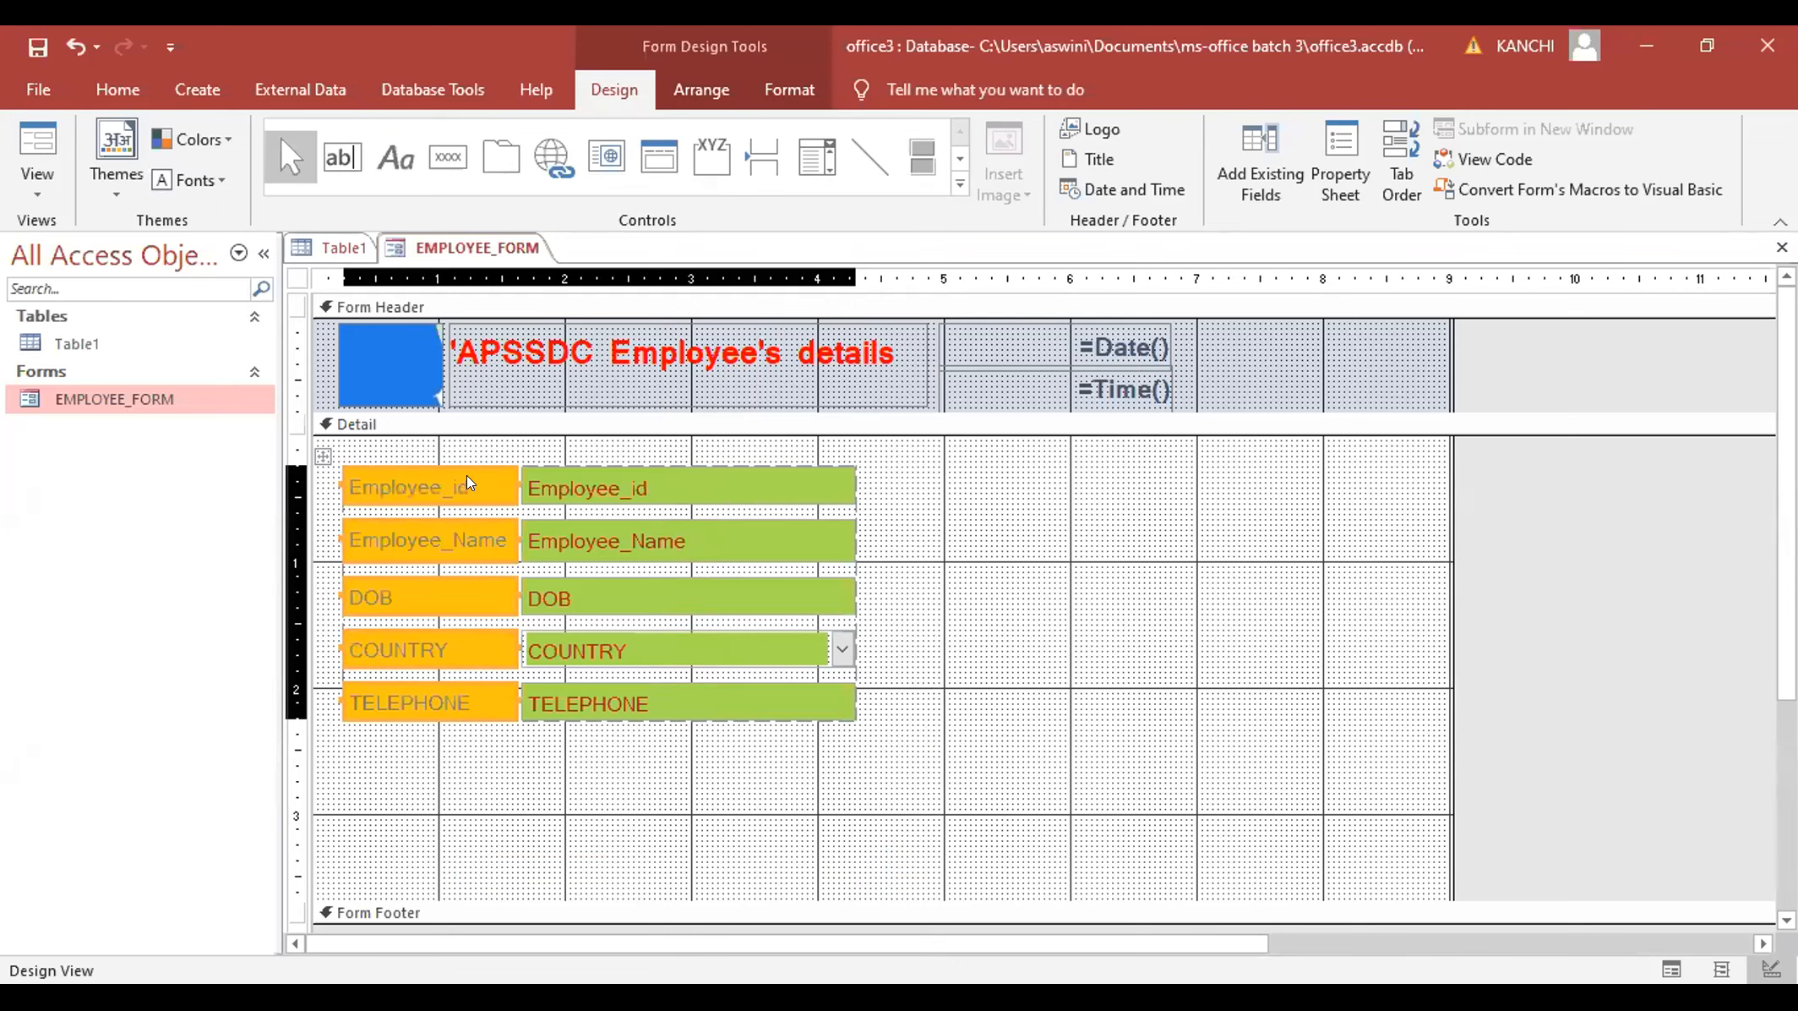
right_click(472, 488)
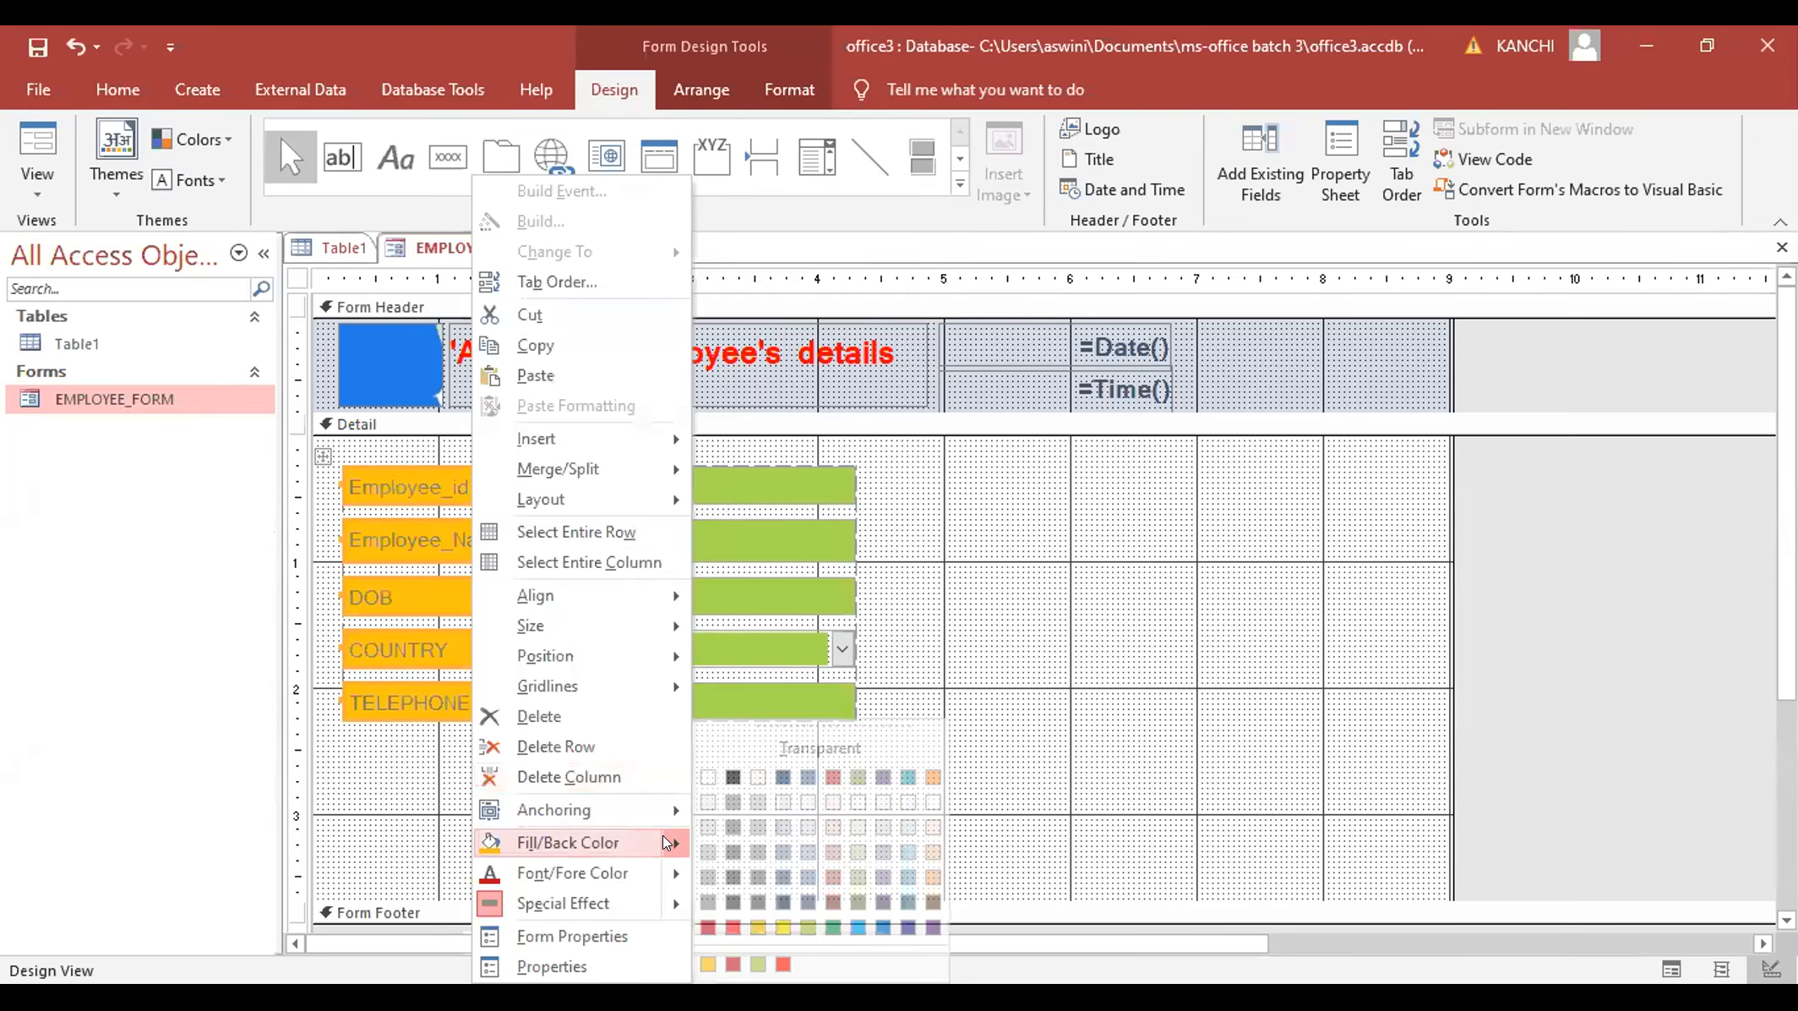
mouse_move(667, 874)
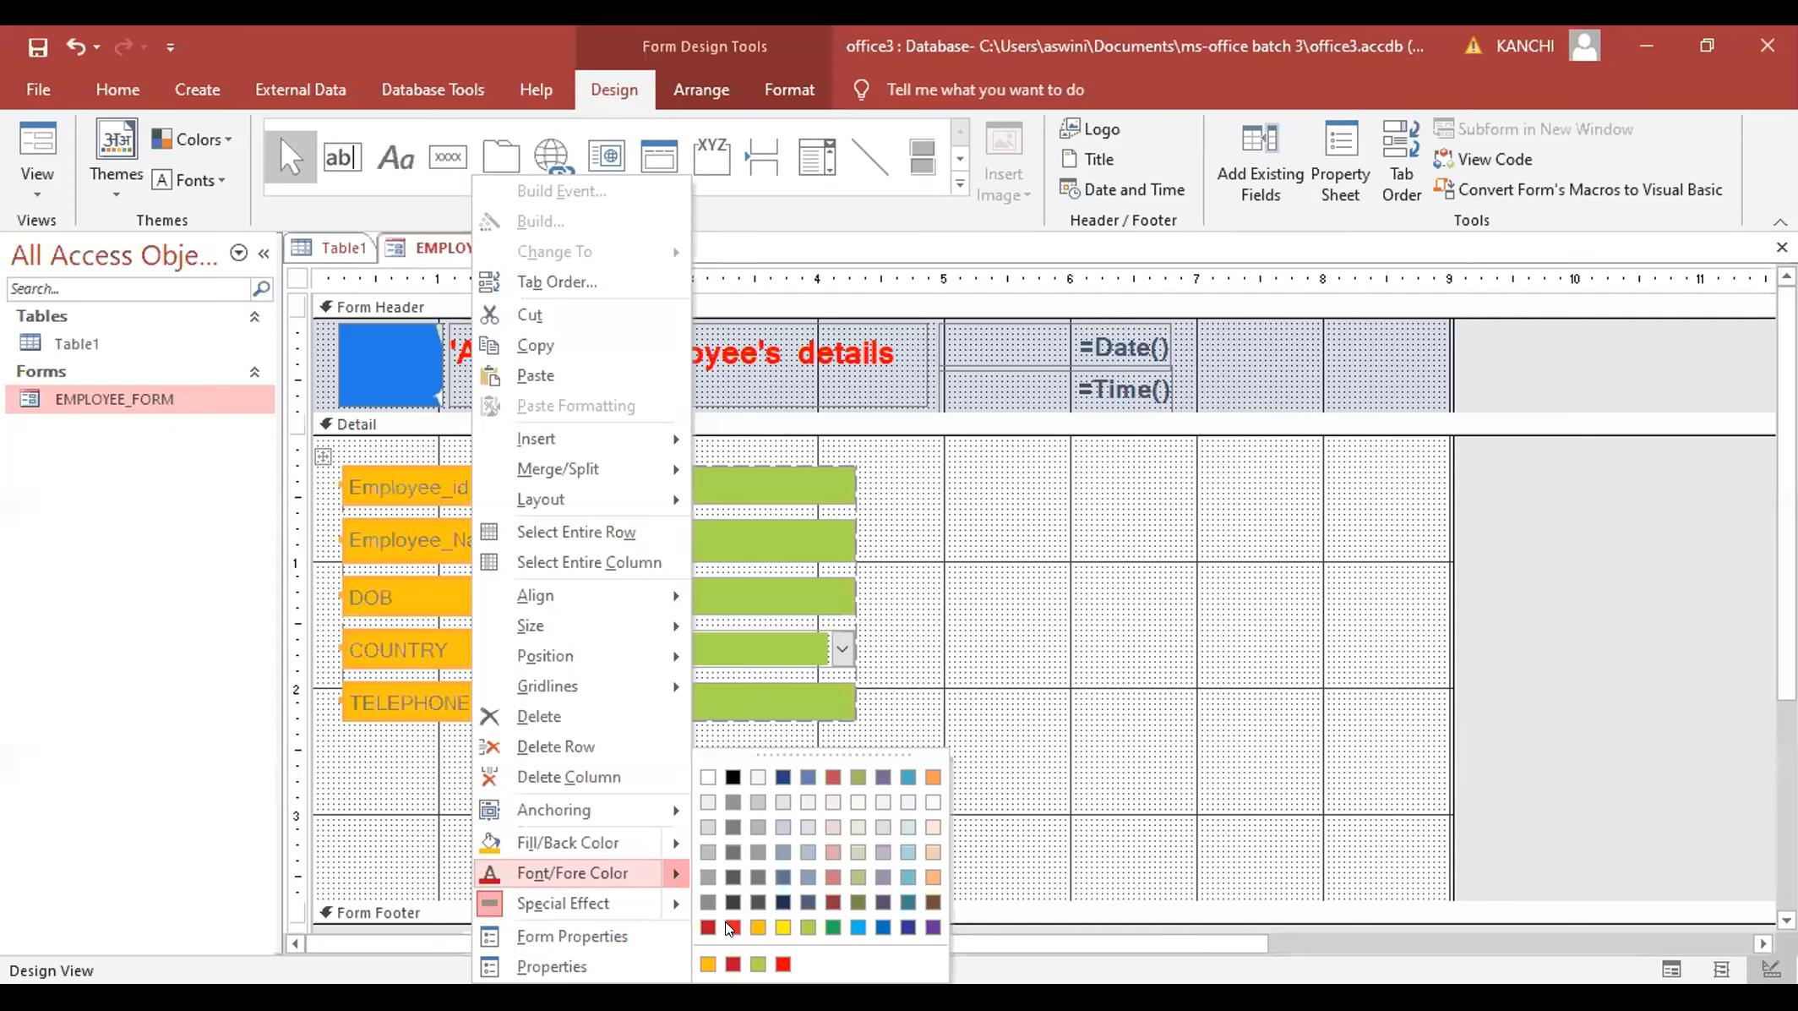
left_click(727, 926)
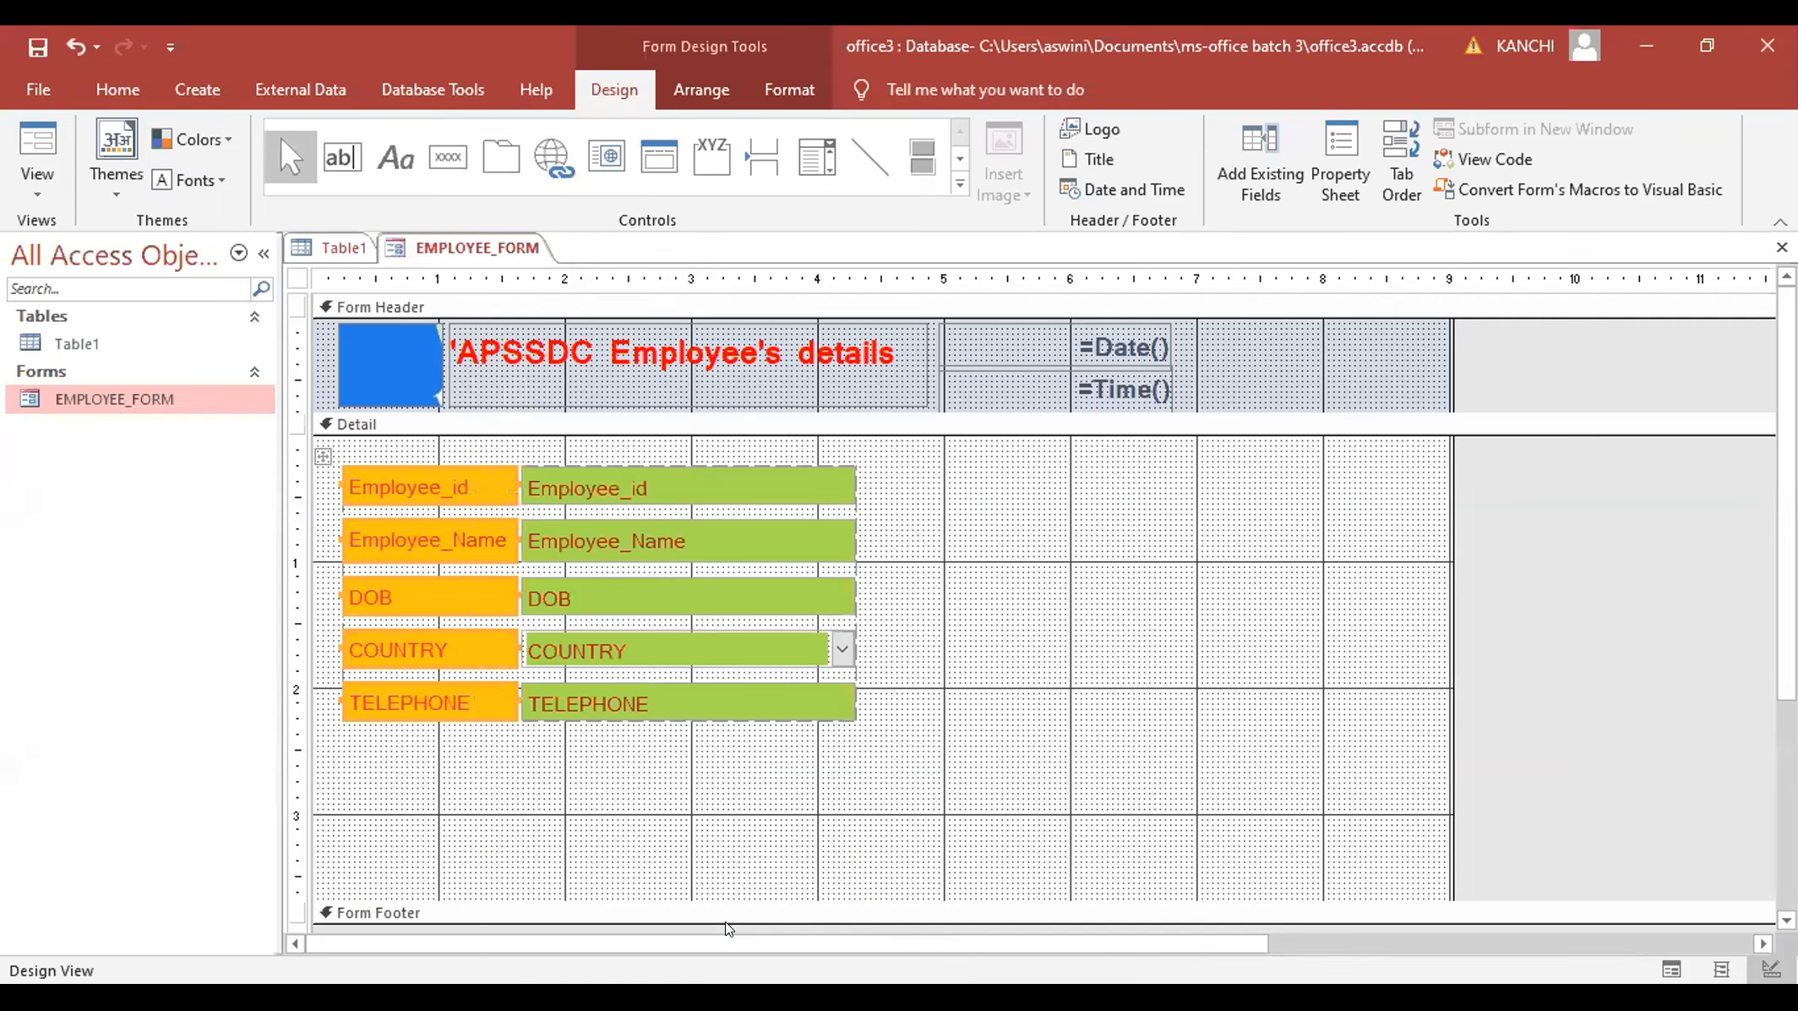
left_click(45, 189)
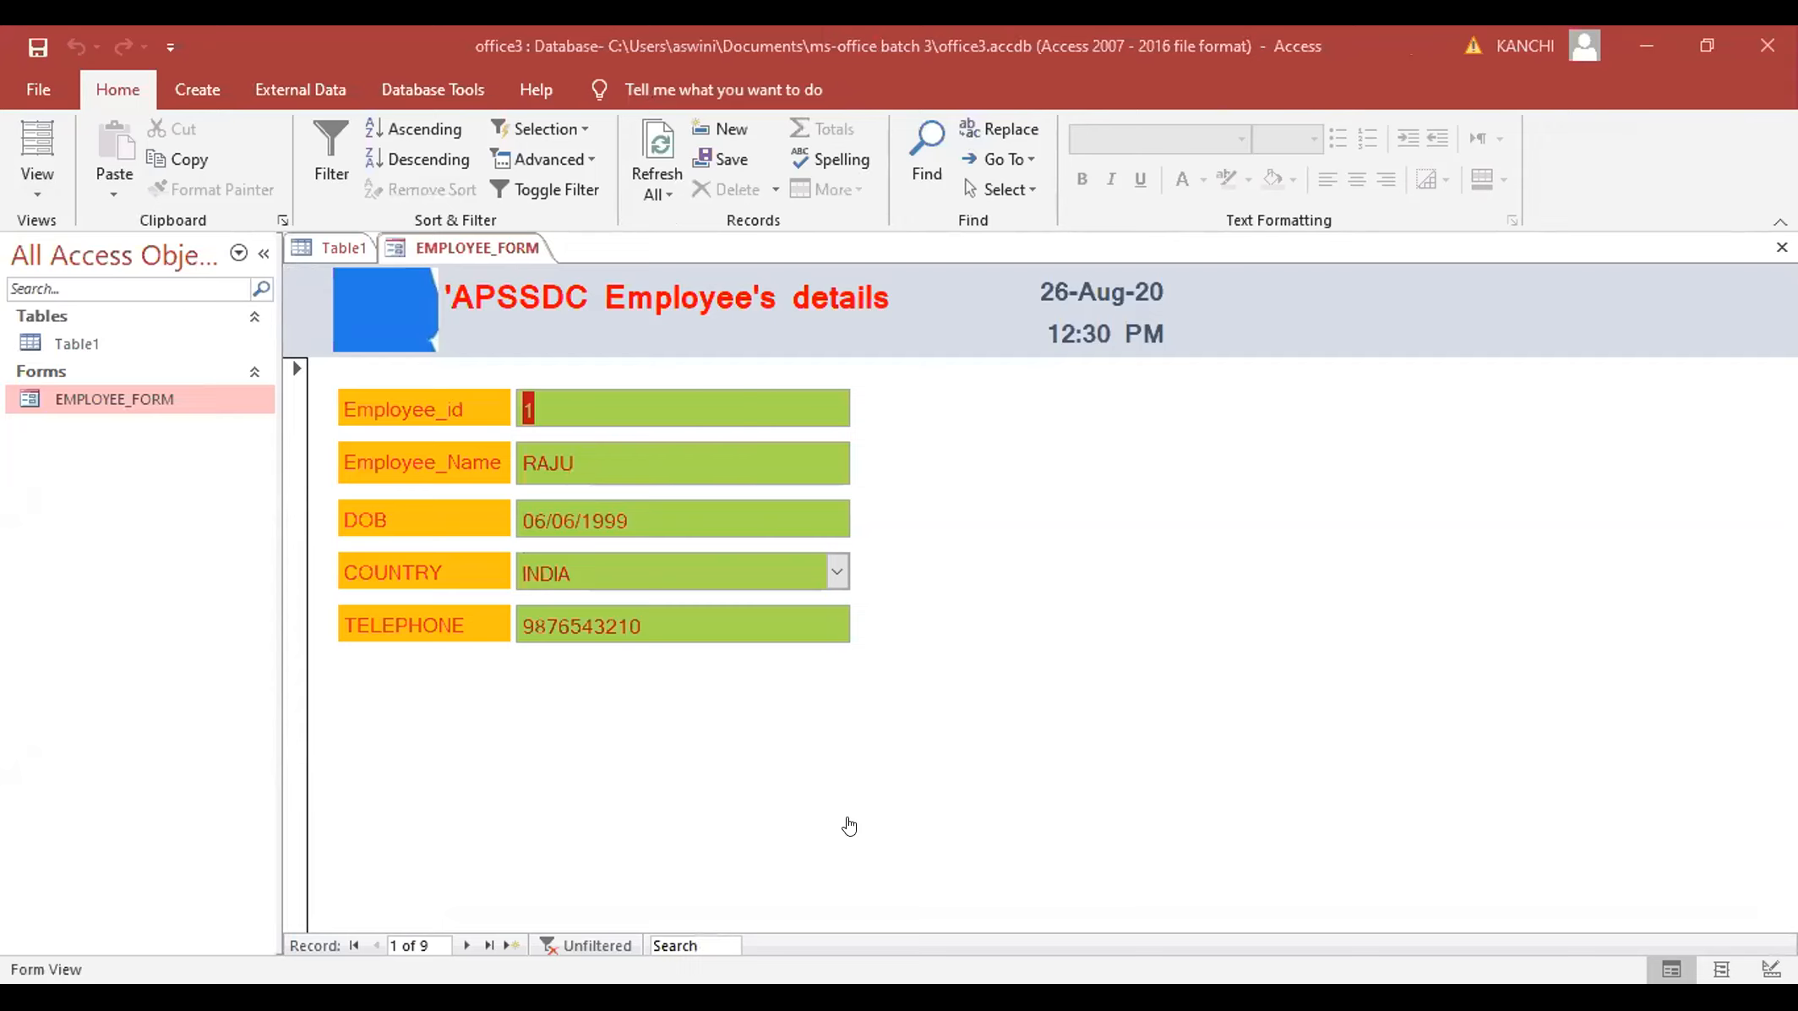
- Switch from Access to the Chrome window showing Facebook's sign-up form
key("alt+Tab")
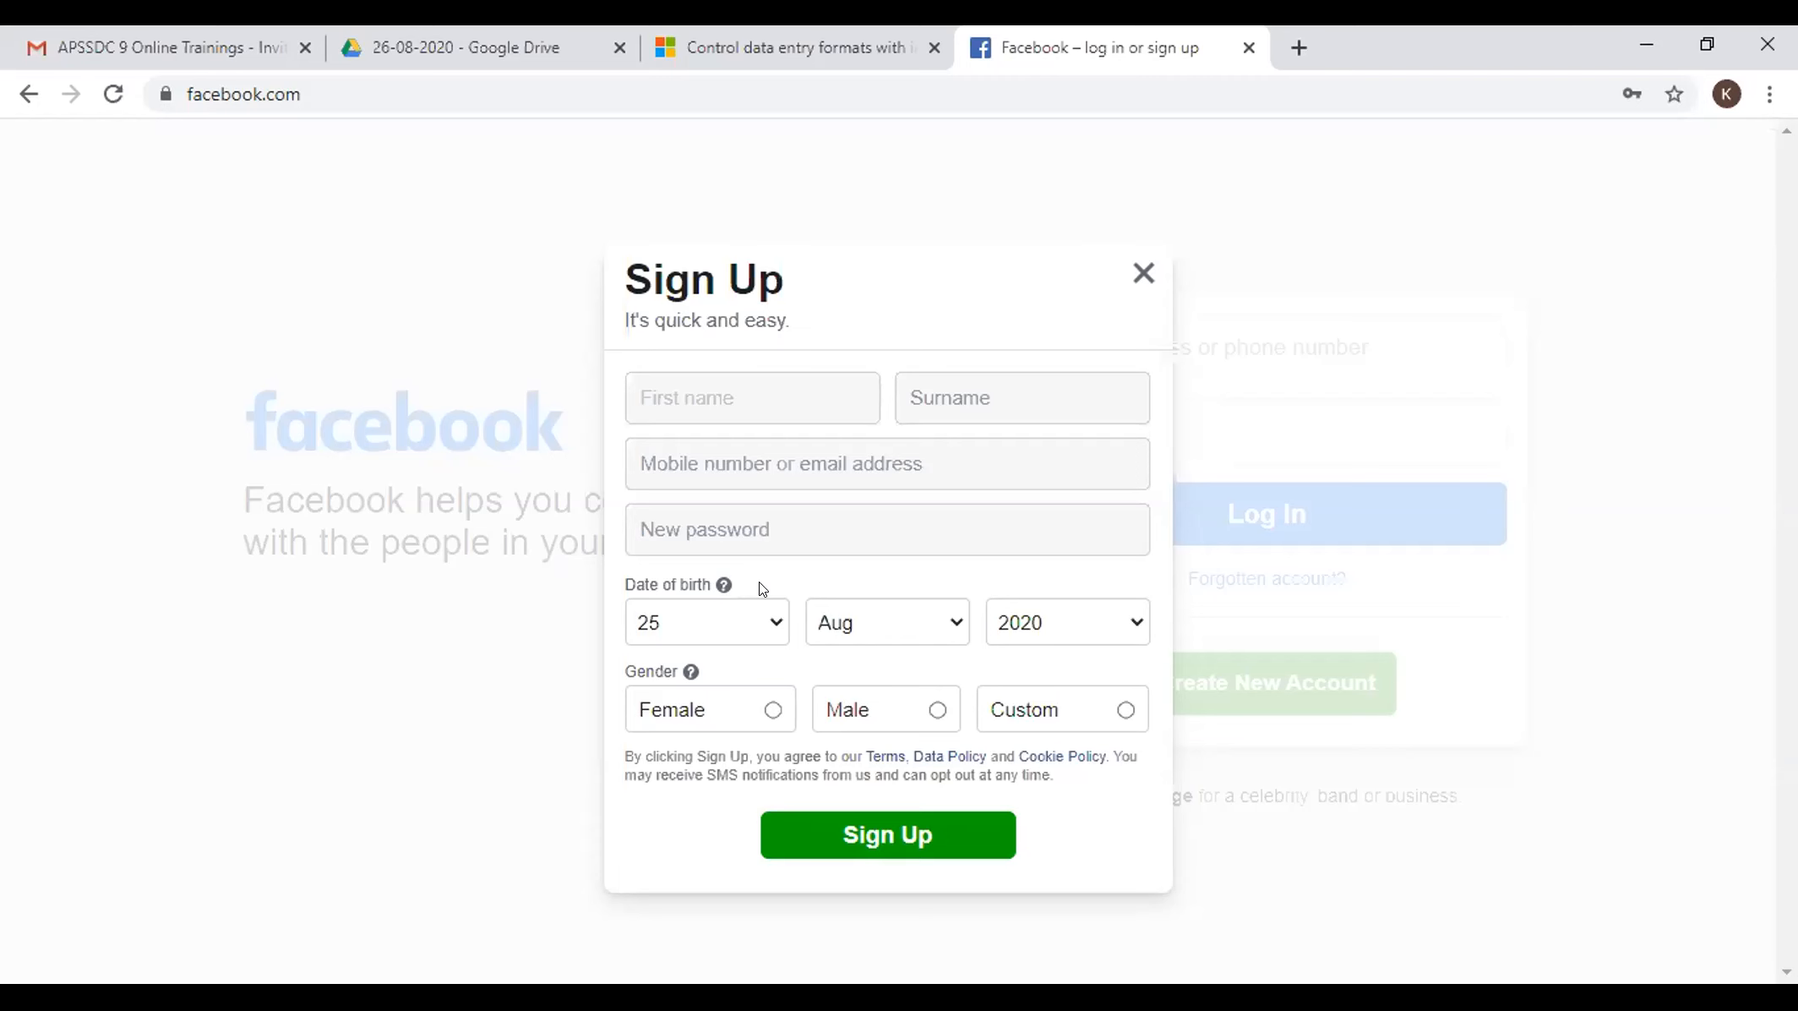
- Switch from the Facebook sign-up page in Chrome back to EMPLOYEE_FORM in Access Design View
key("alt+Tab")
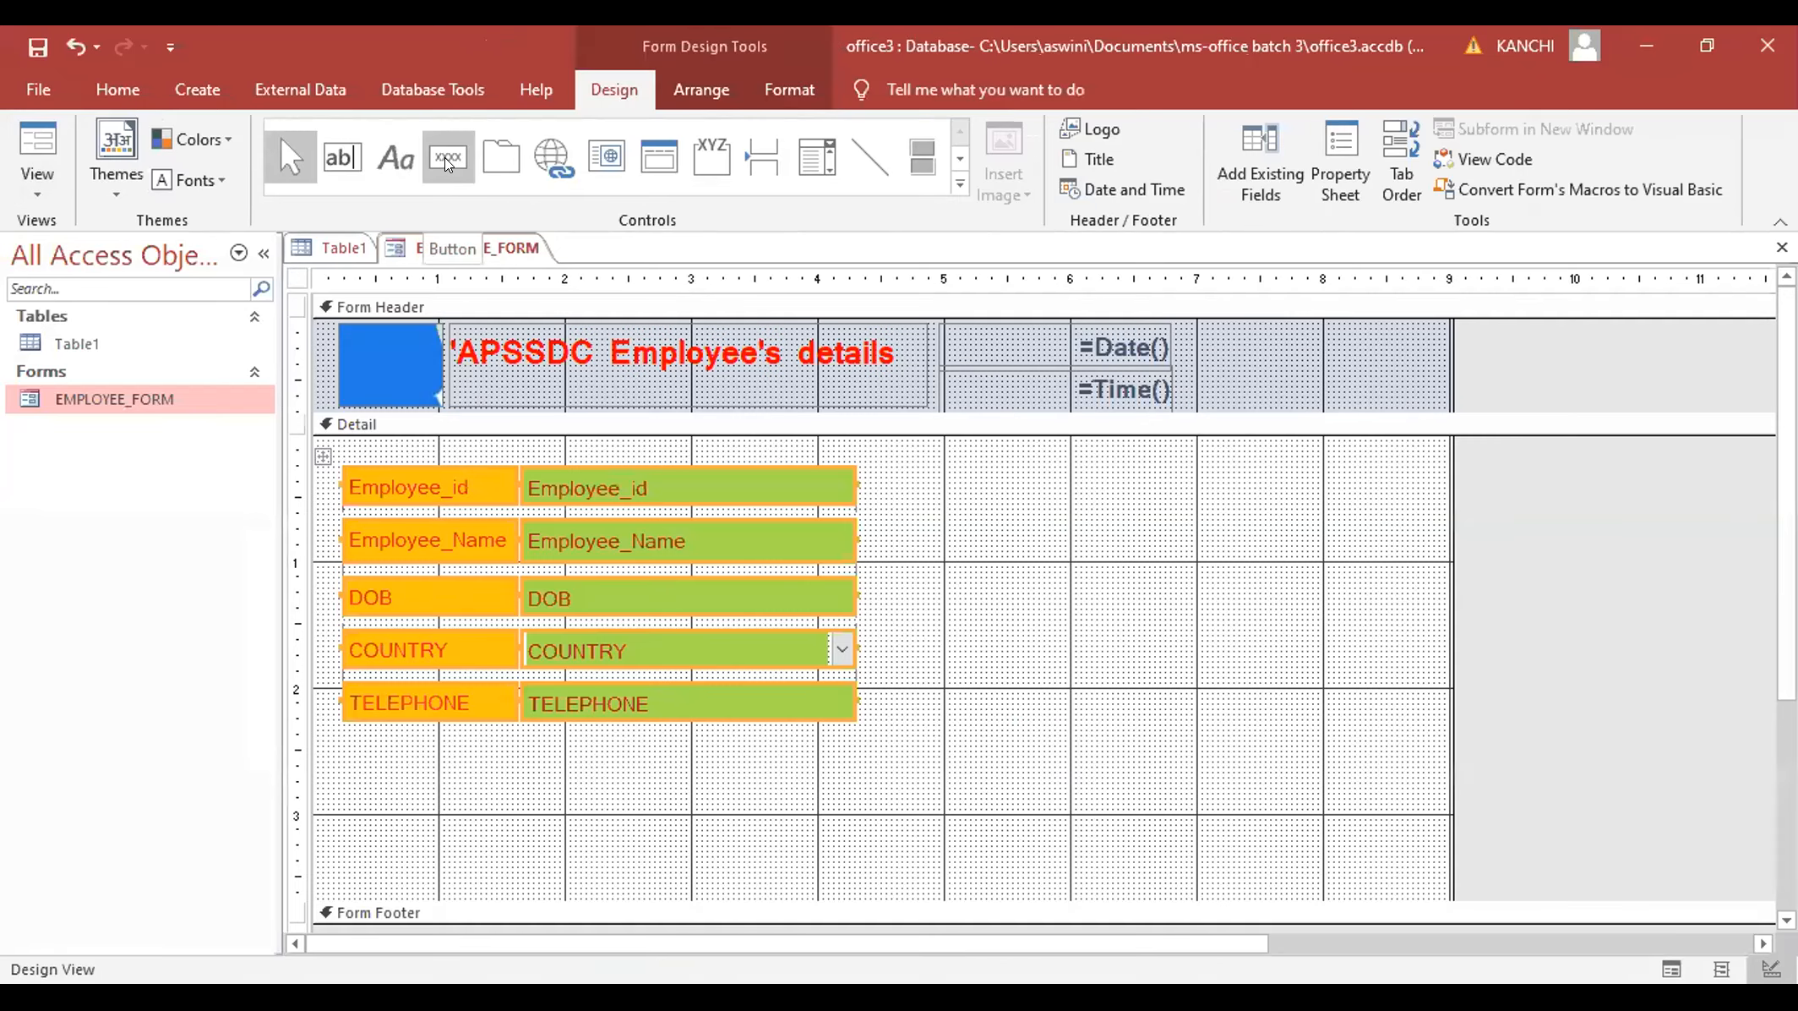
- Draw a button below TELEPHONE and make it a text-captioned Record Operations > Save Record button
left_click(445, 161)
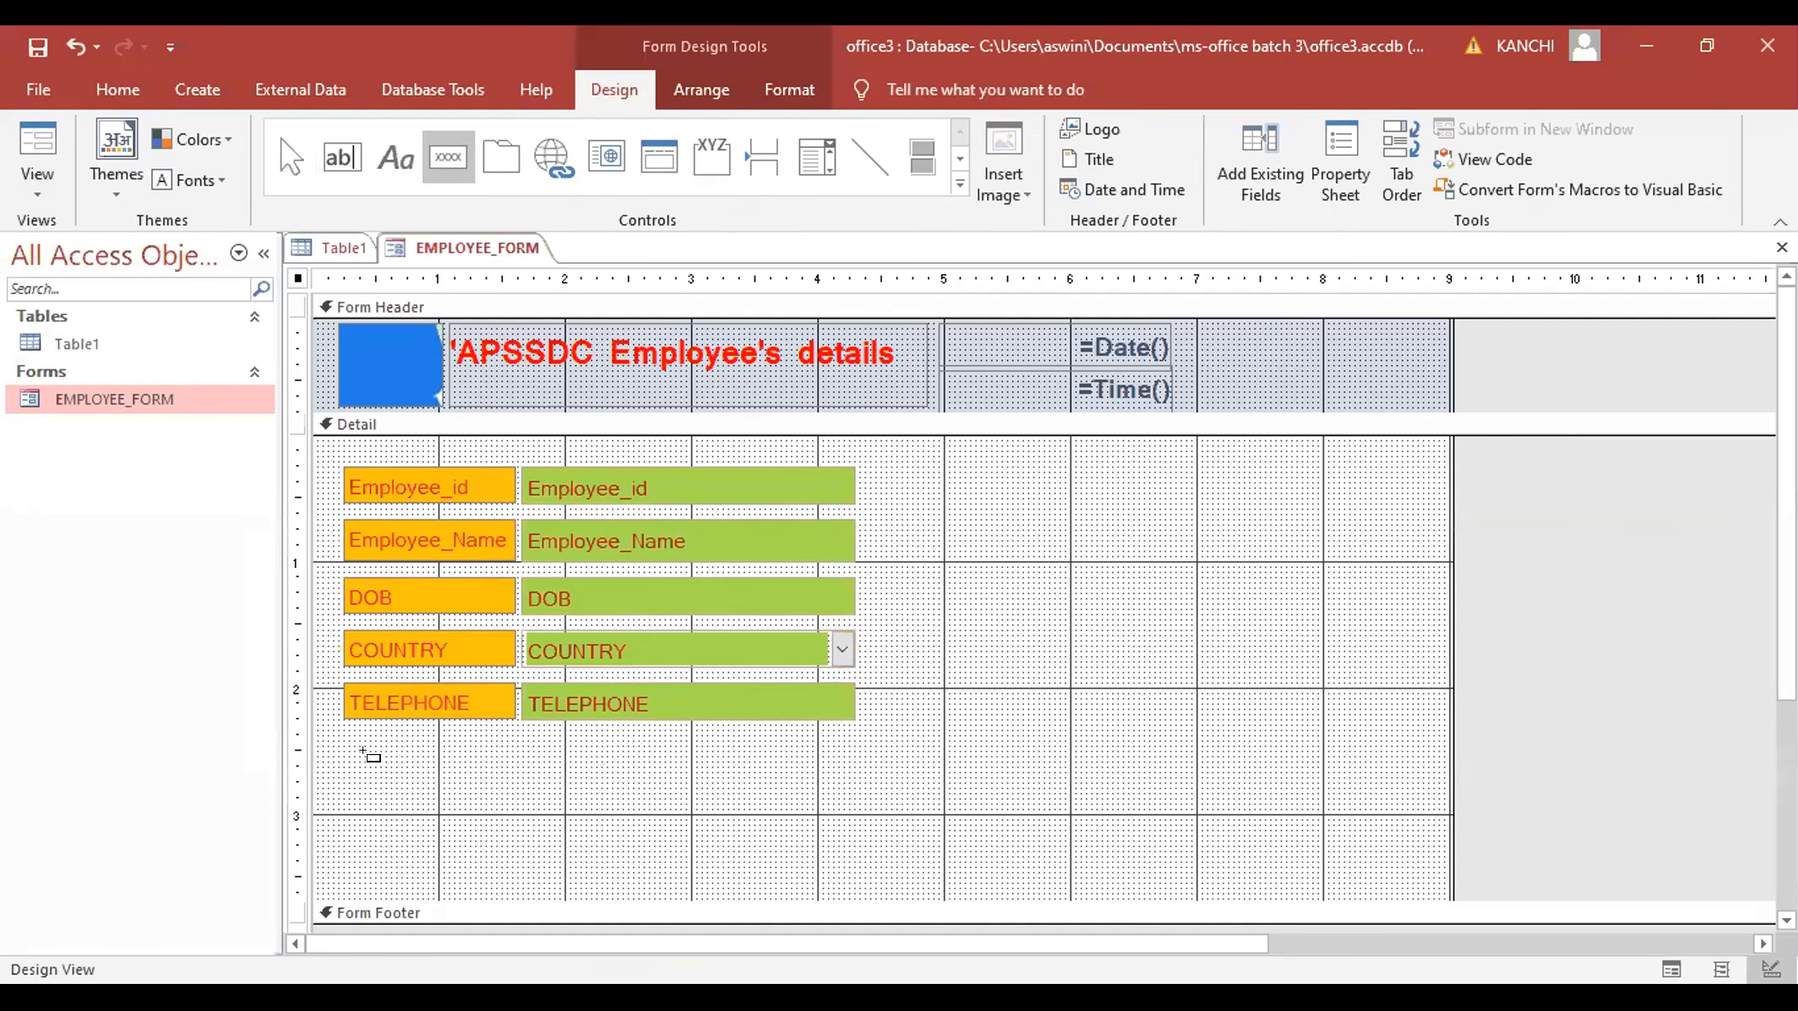
left_click_drag(369, 760, 467, 794)
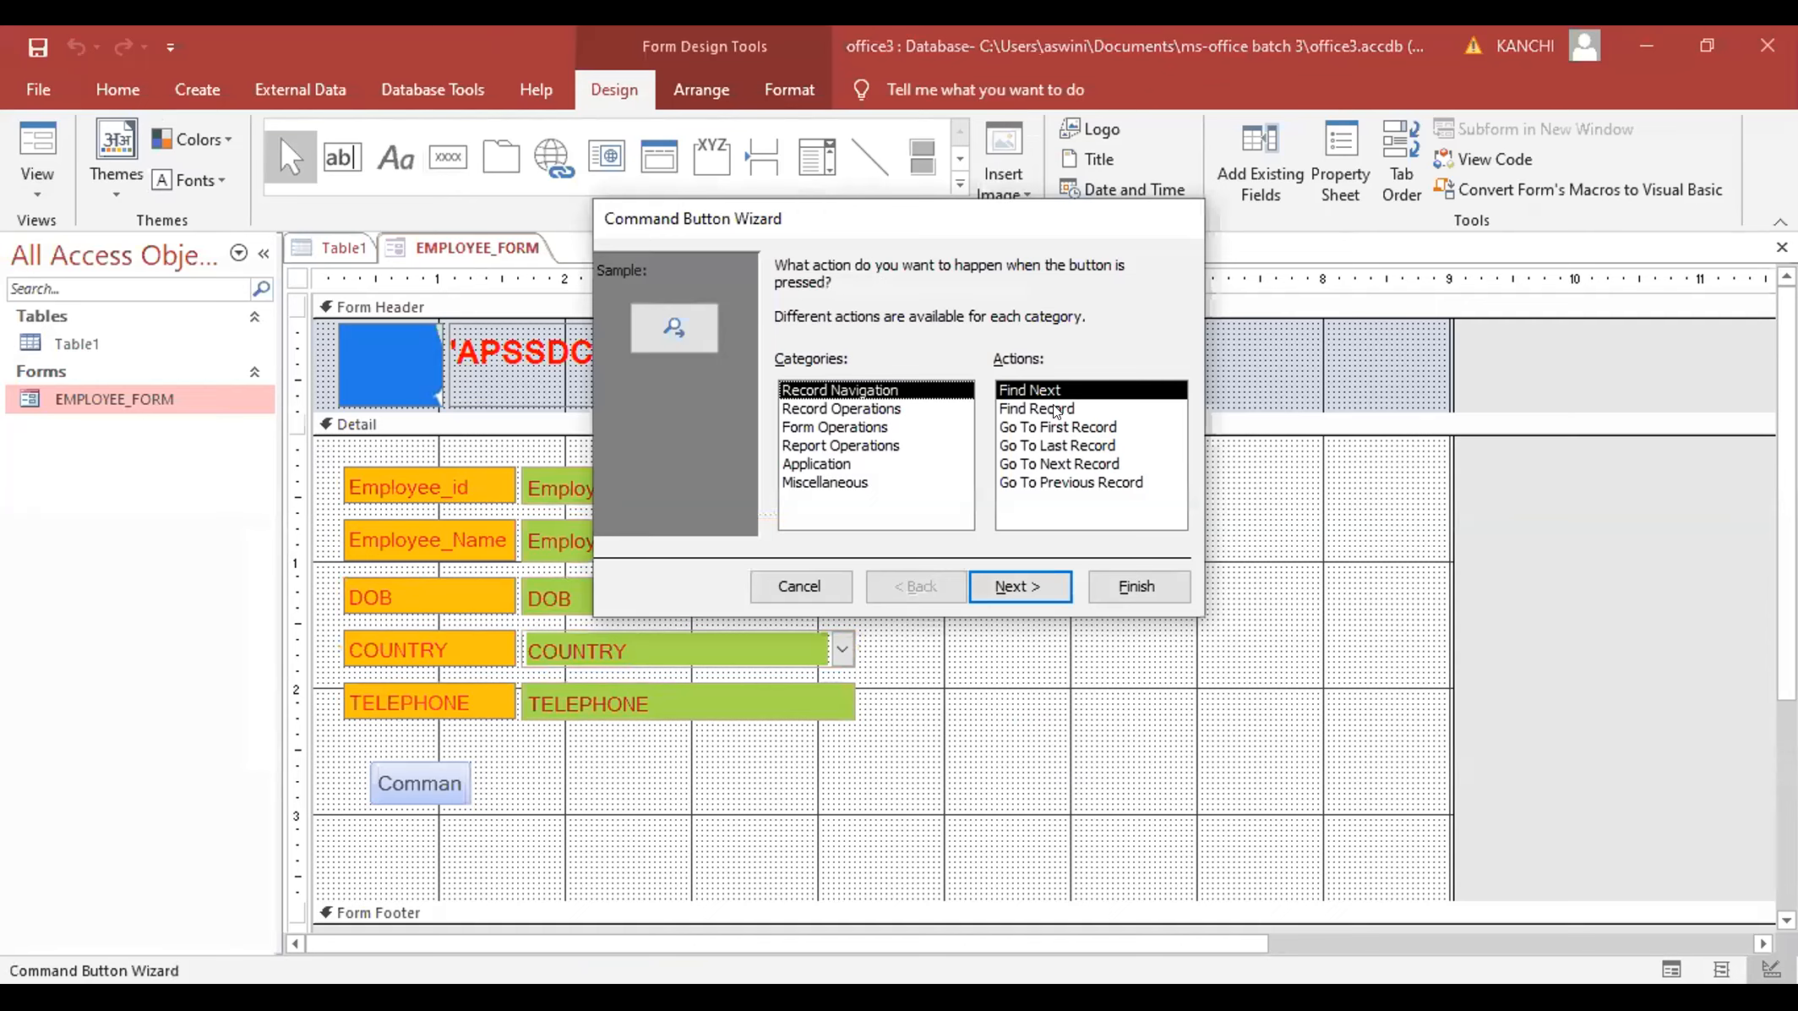
left_click(841, 409)
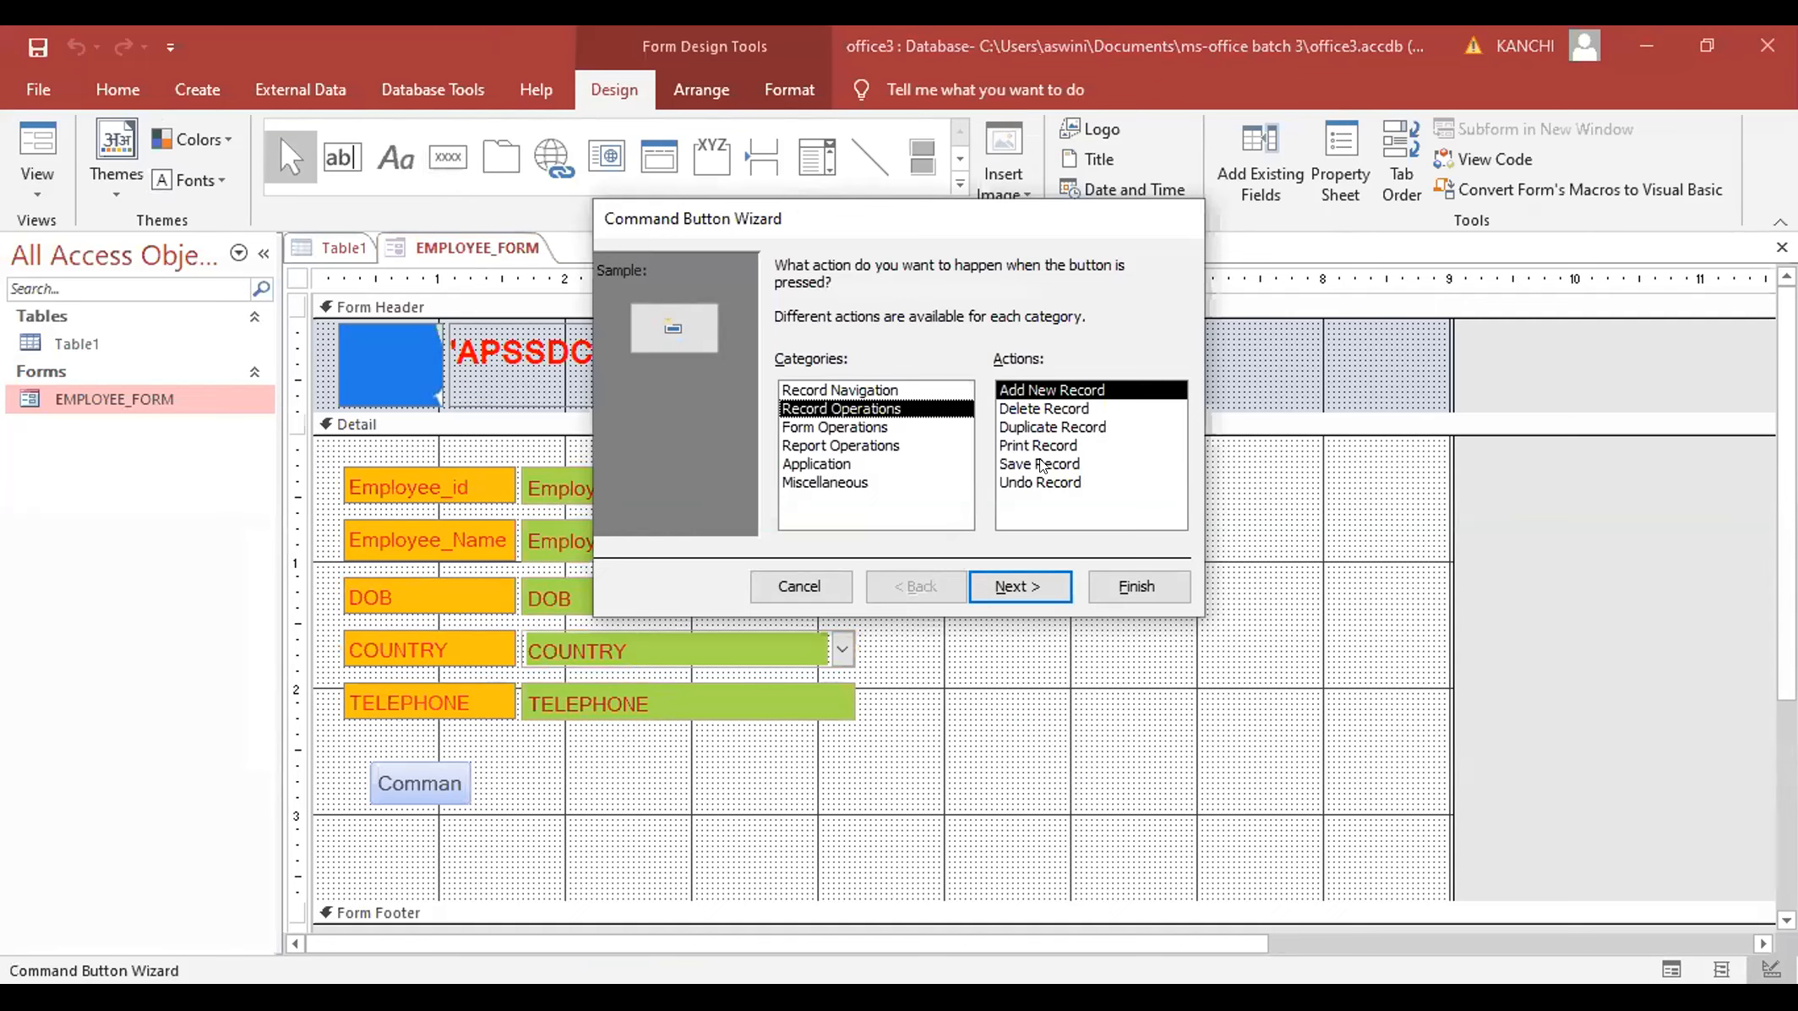
left_click(1042, 464)
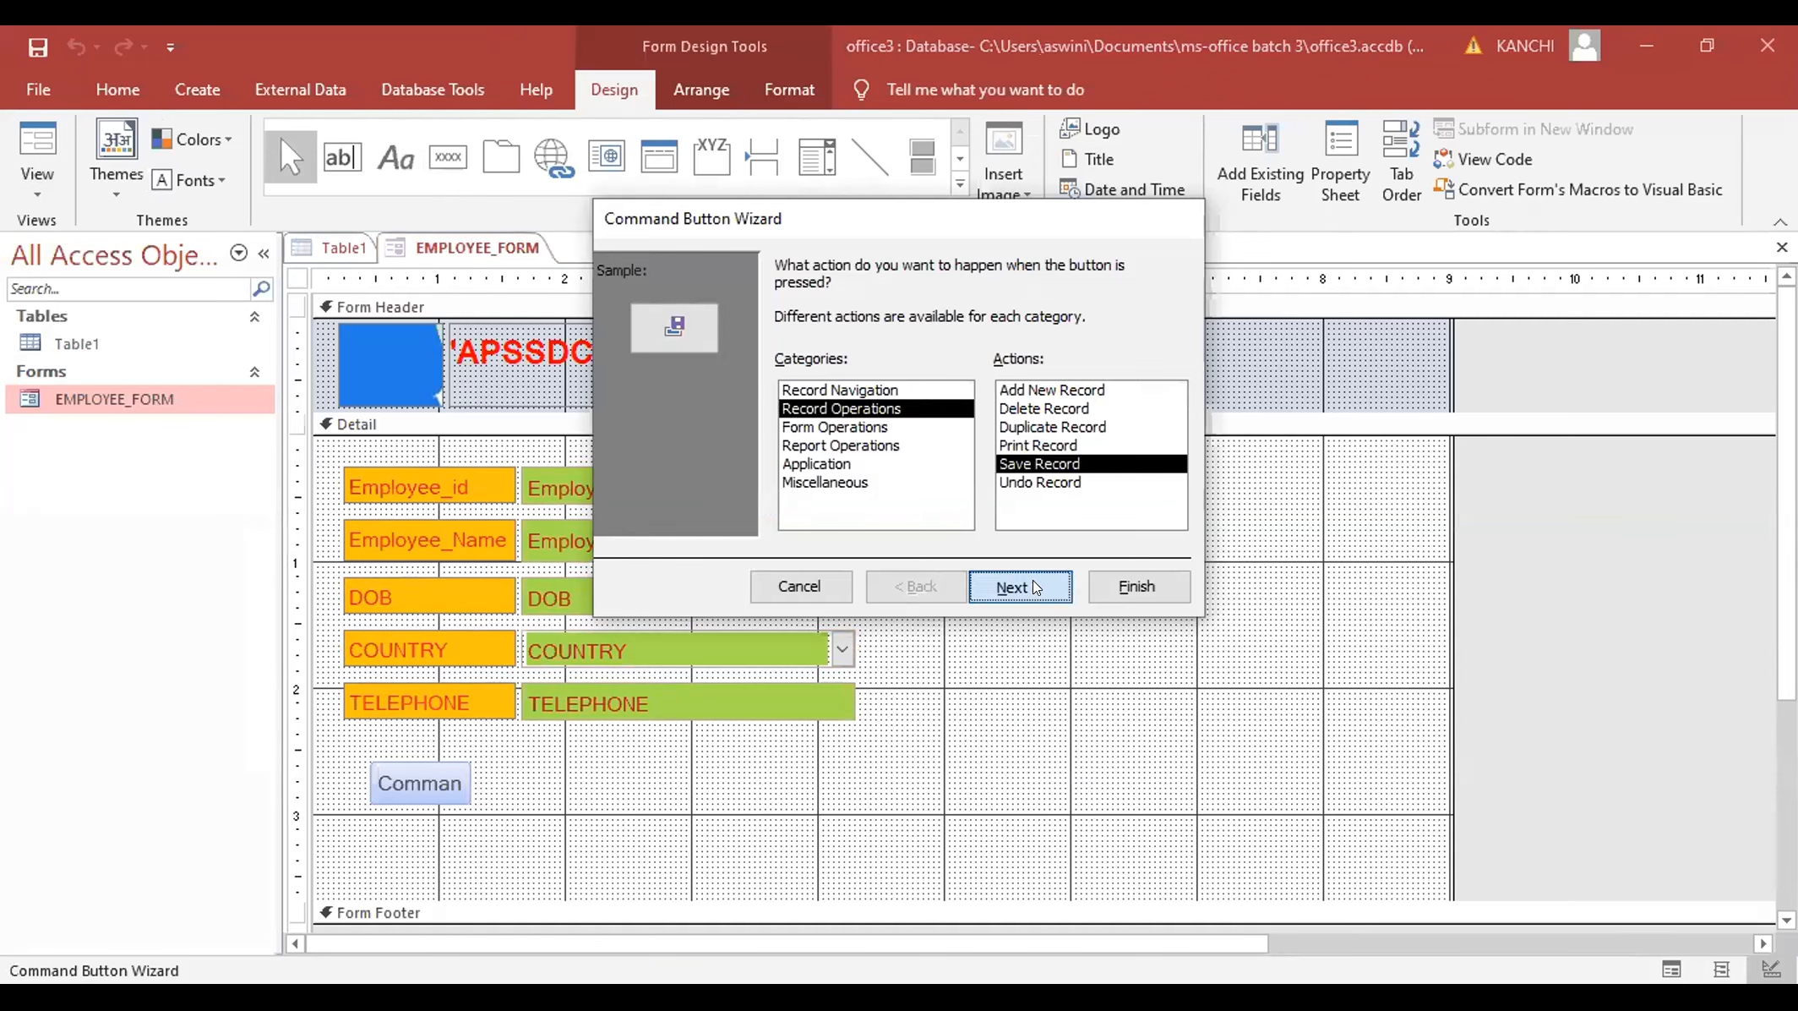
left_click(1033, 583)
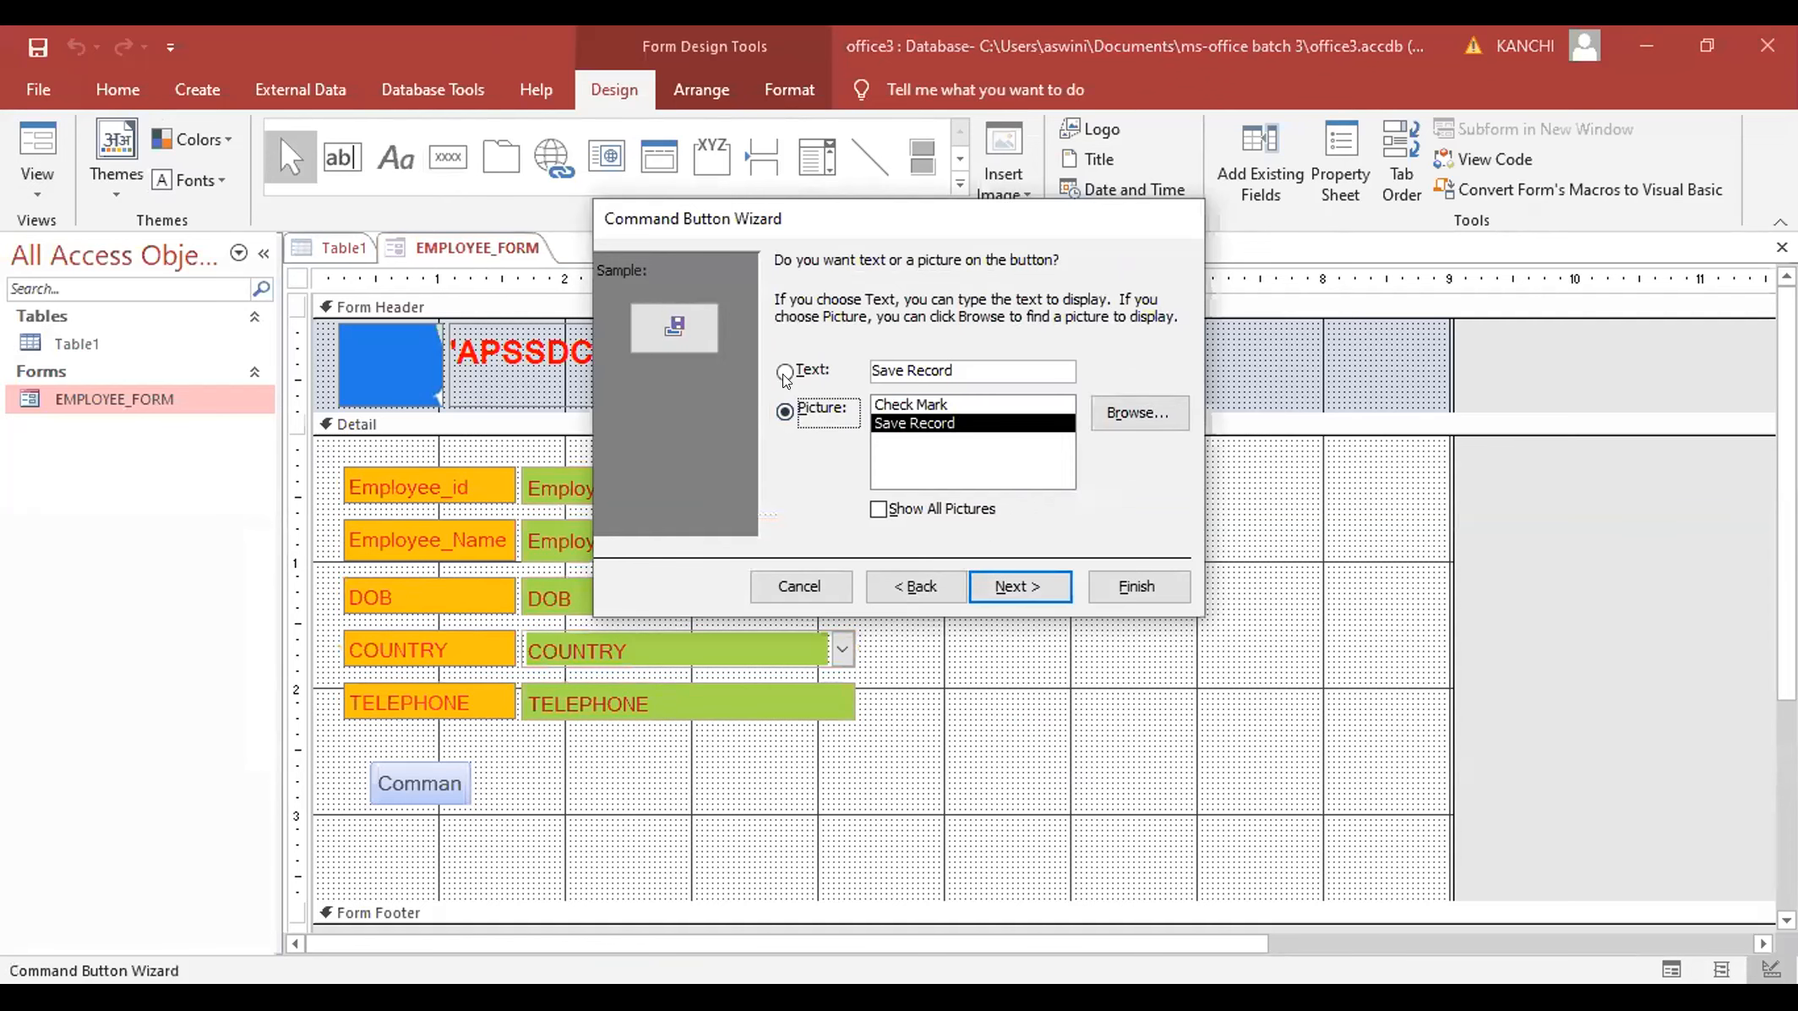
left_click(784, 373)
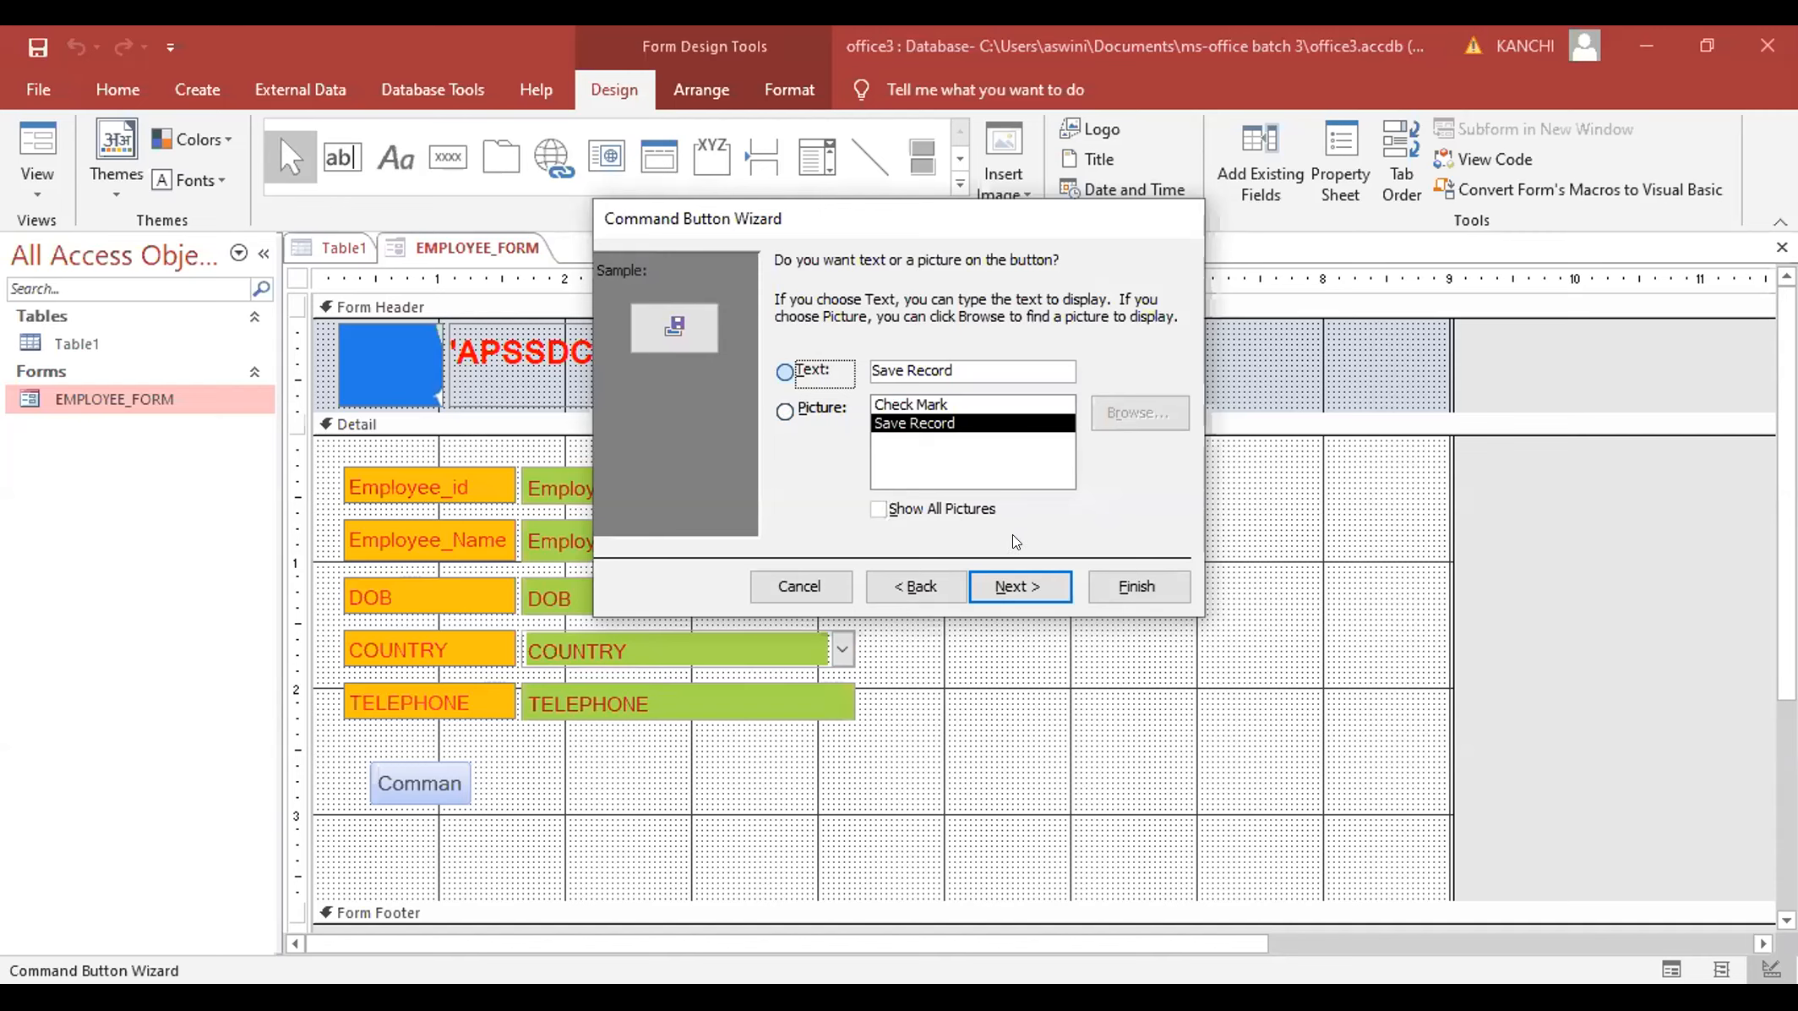
left_click(1018, 585)
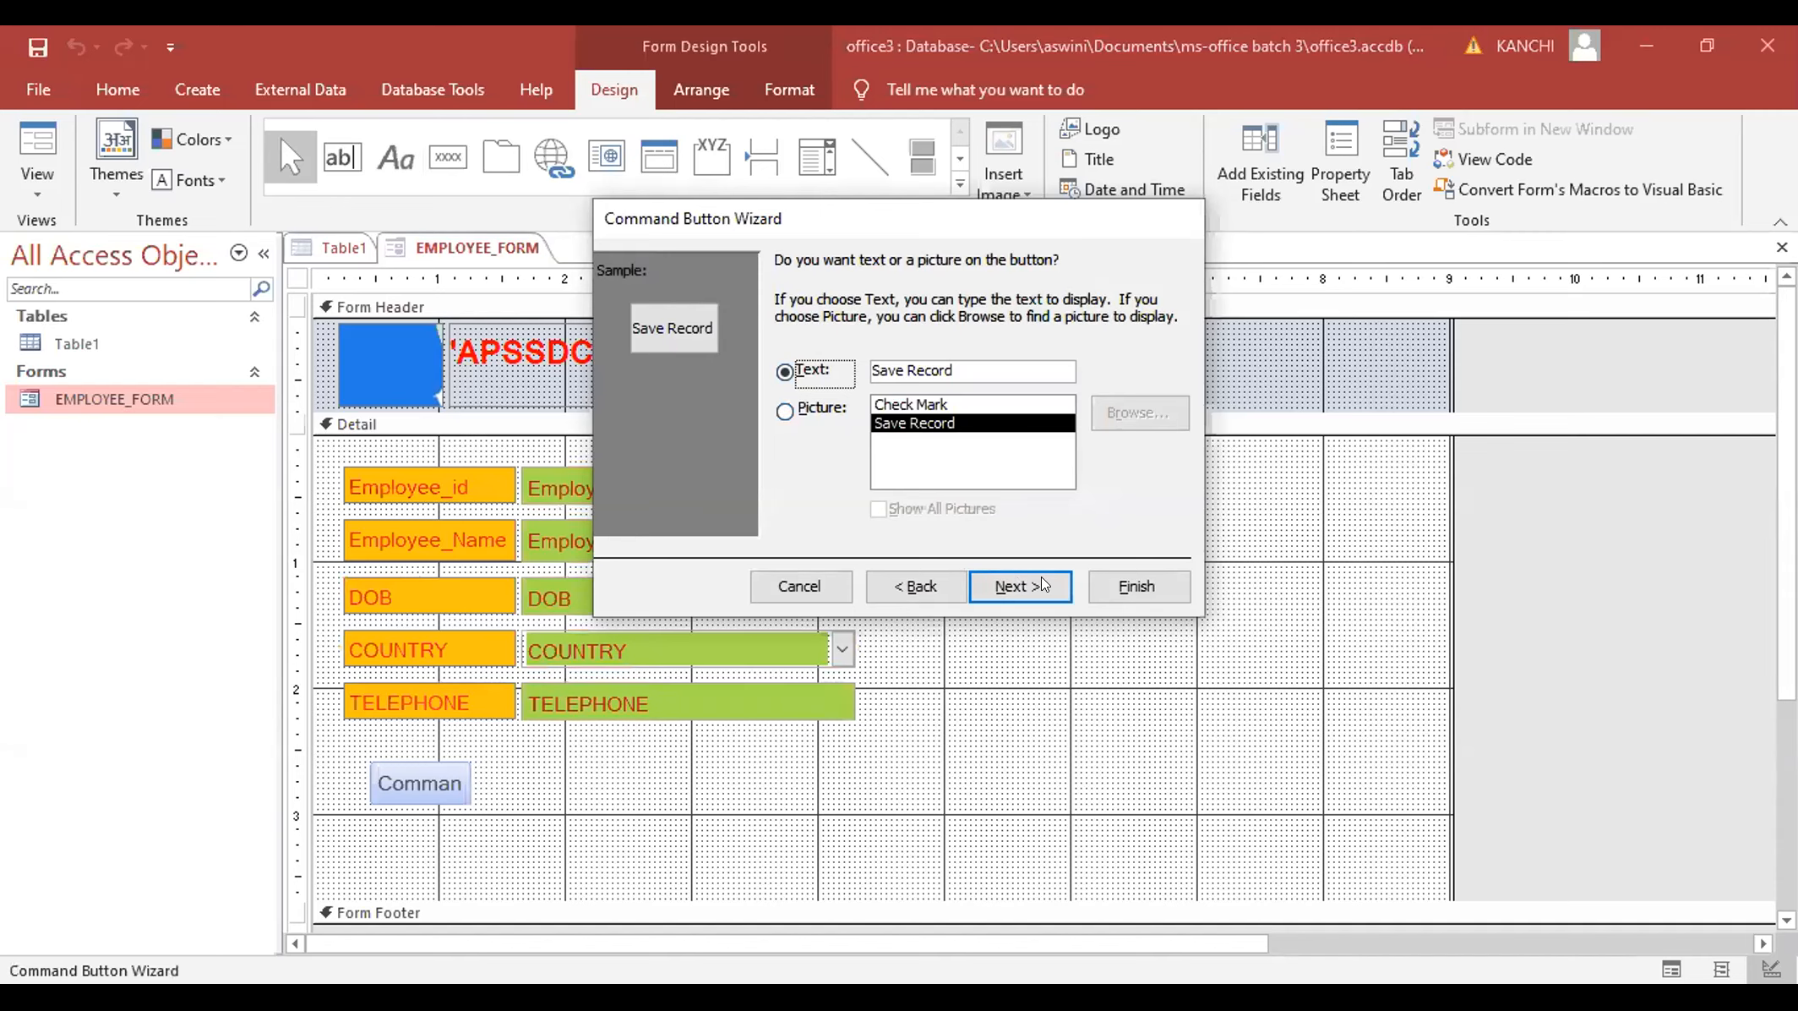
left_click(1138, 587)
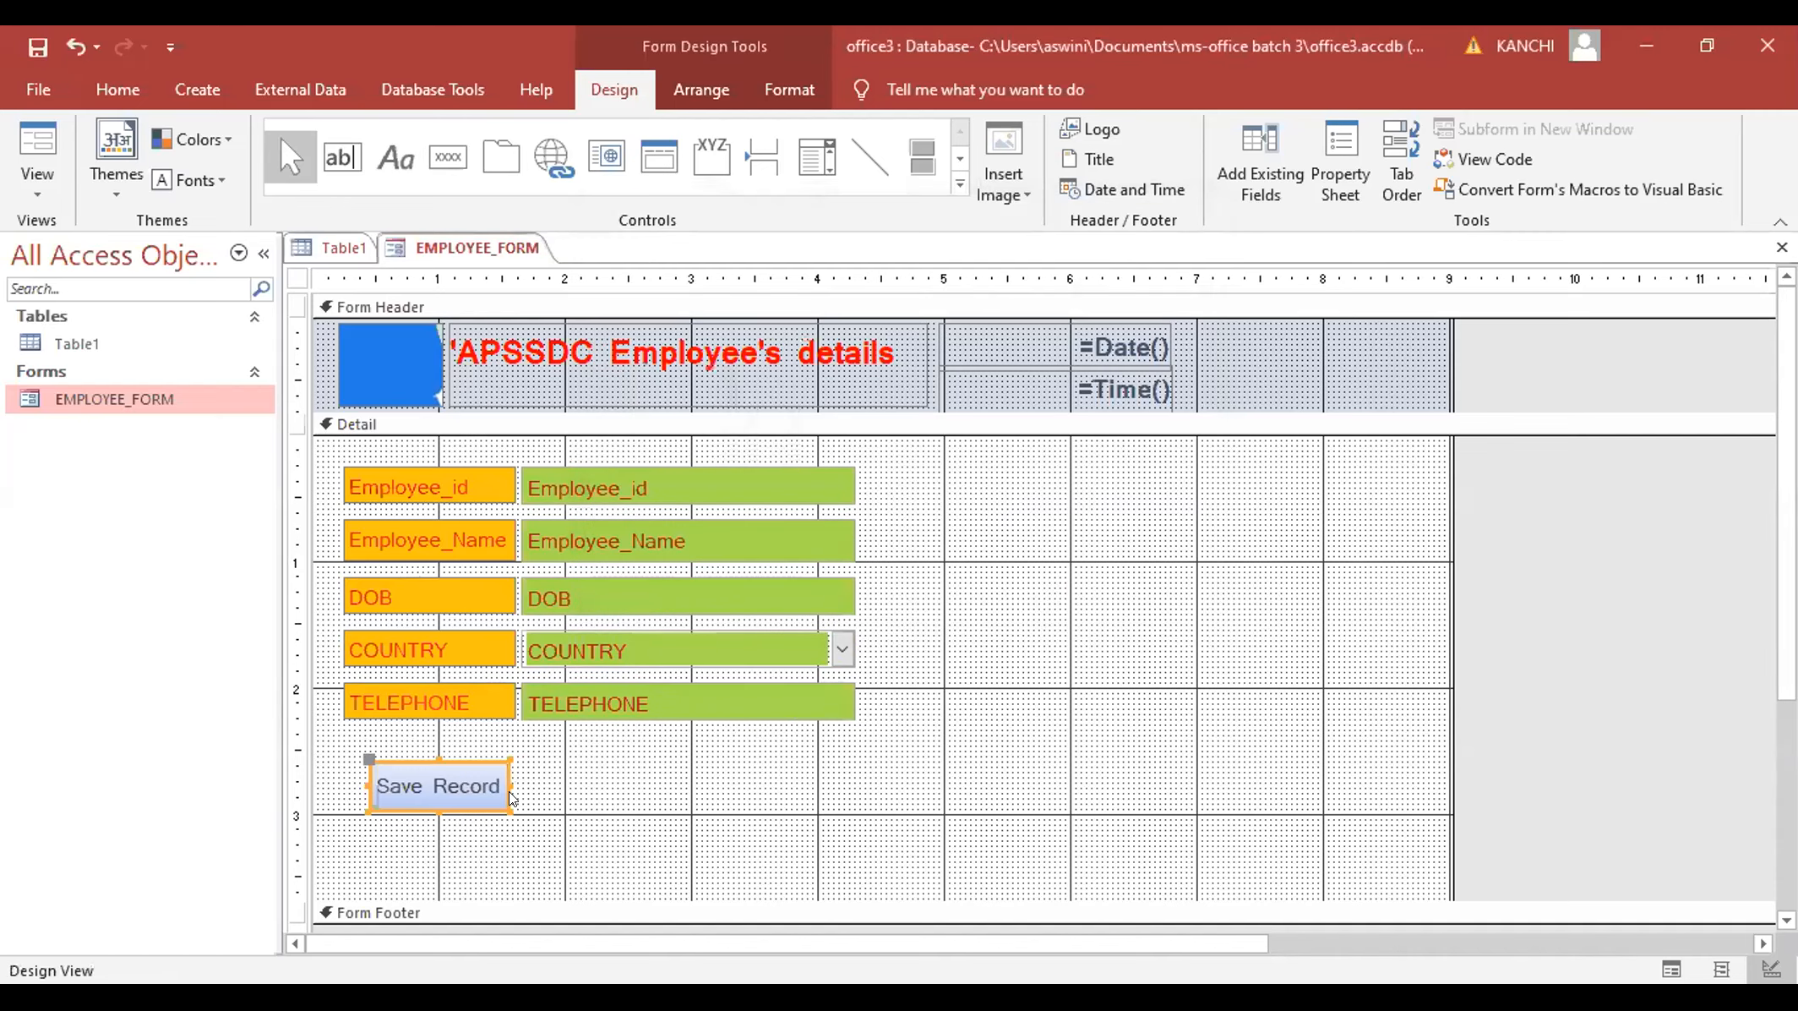
- Shift the Save Record button right, preview the form in Form View, then return to Design View
left_click_drag(504, 797, 529, 758)
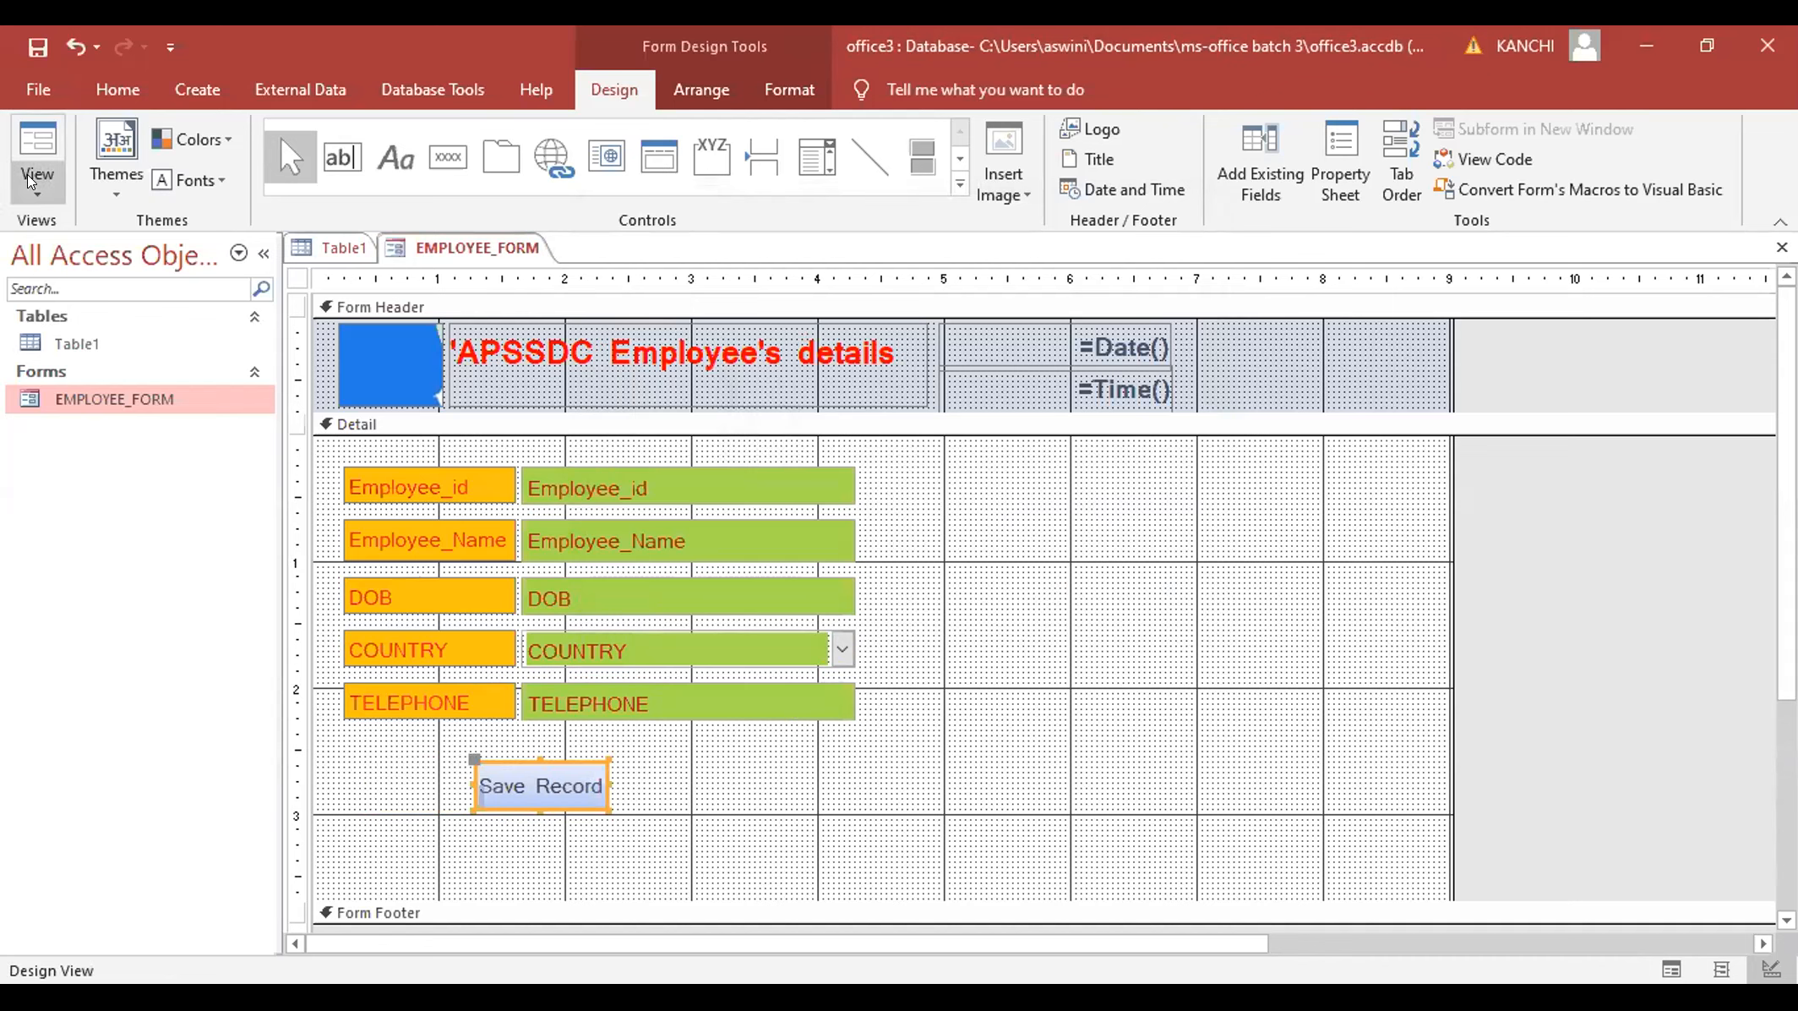
left_click(33, 161)
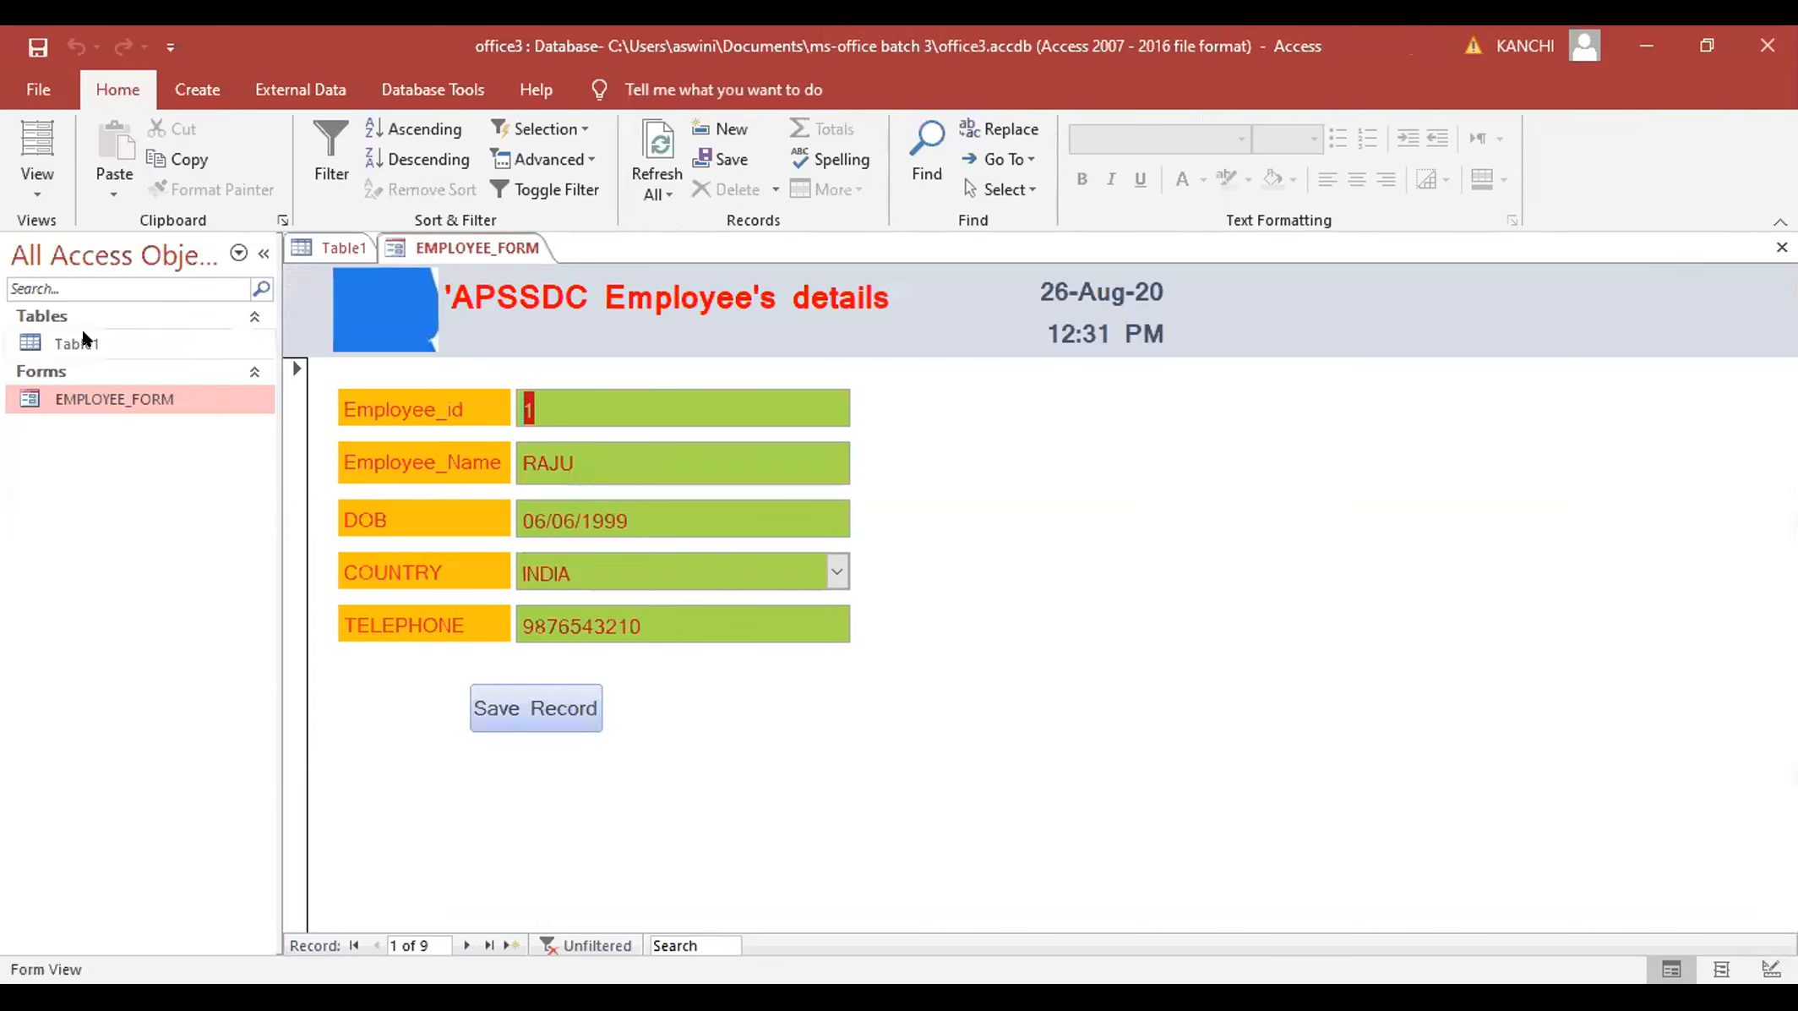
left_click(38, 186)
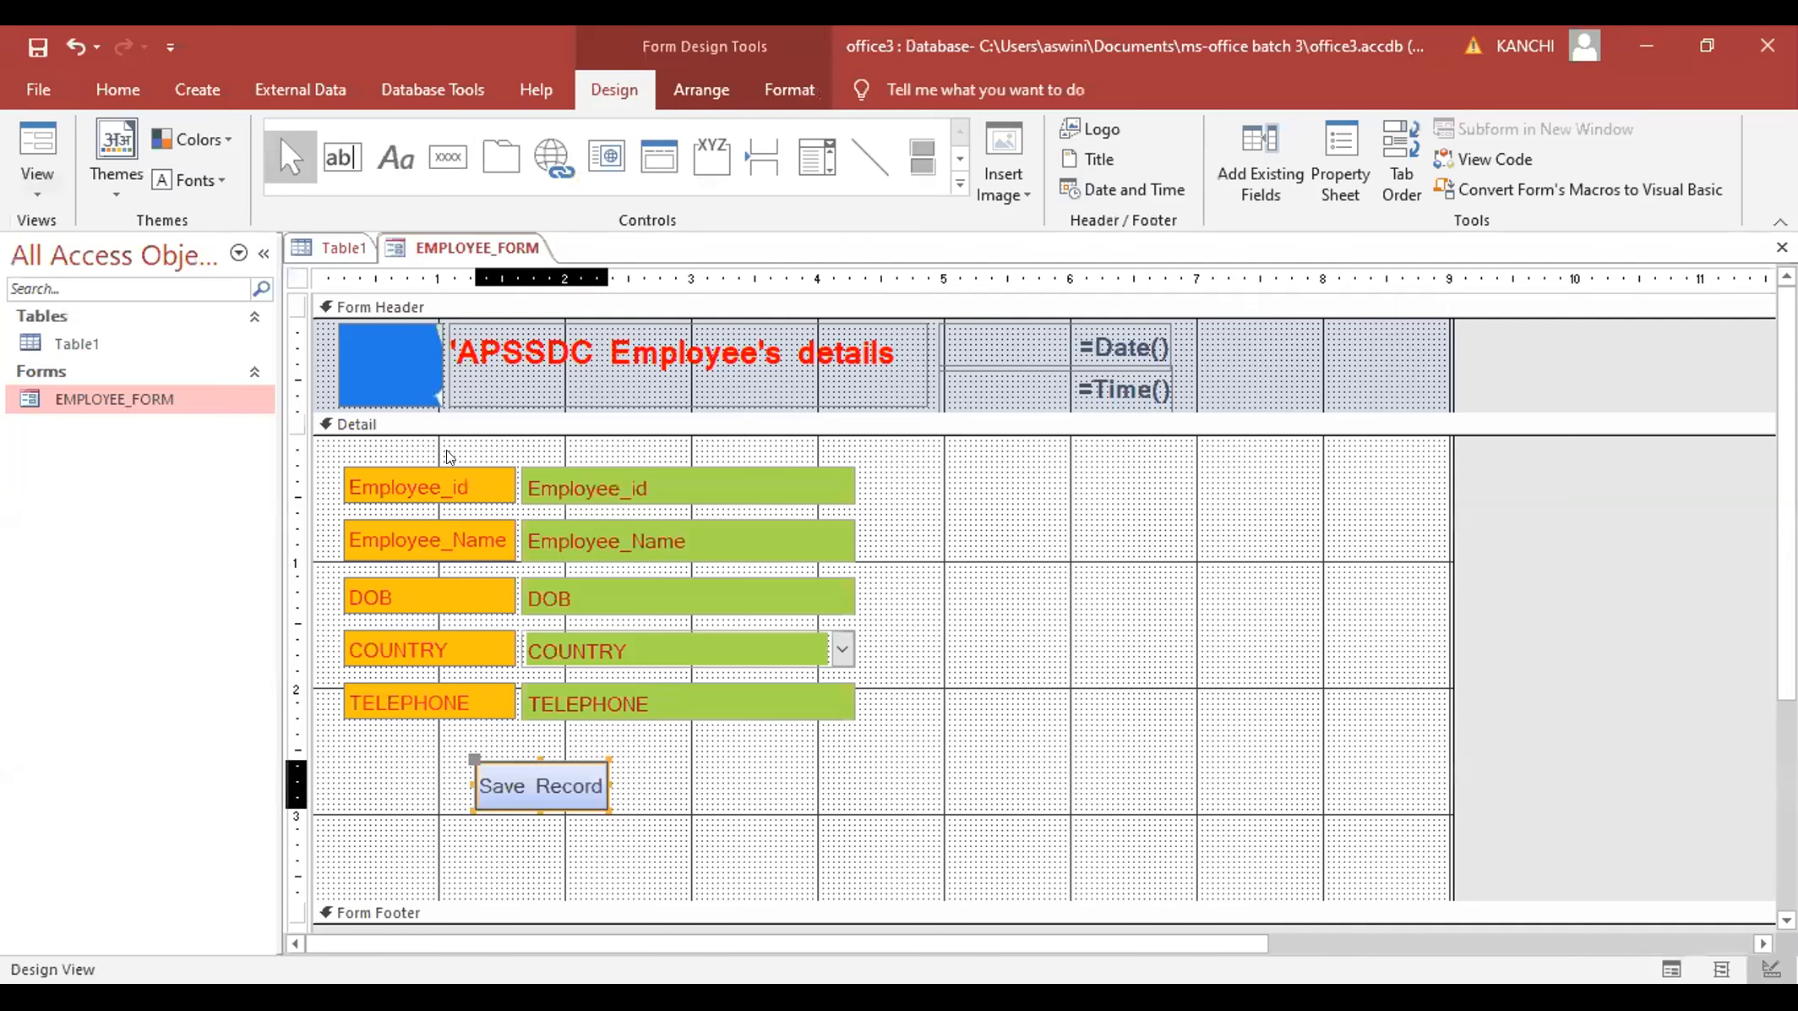
- Draw a second button left of Save Record and set it to Record Operations > Add New Record
left_click(447, 157)
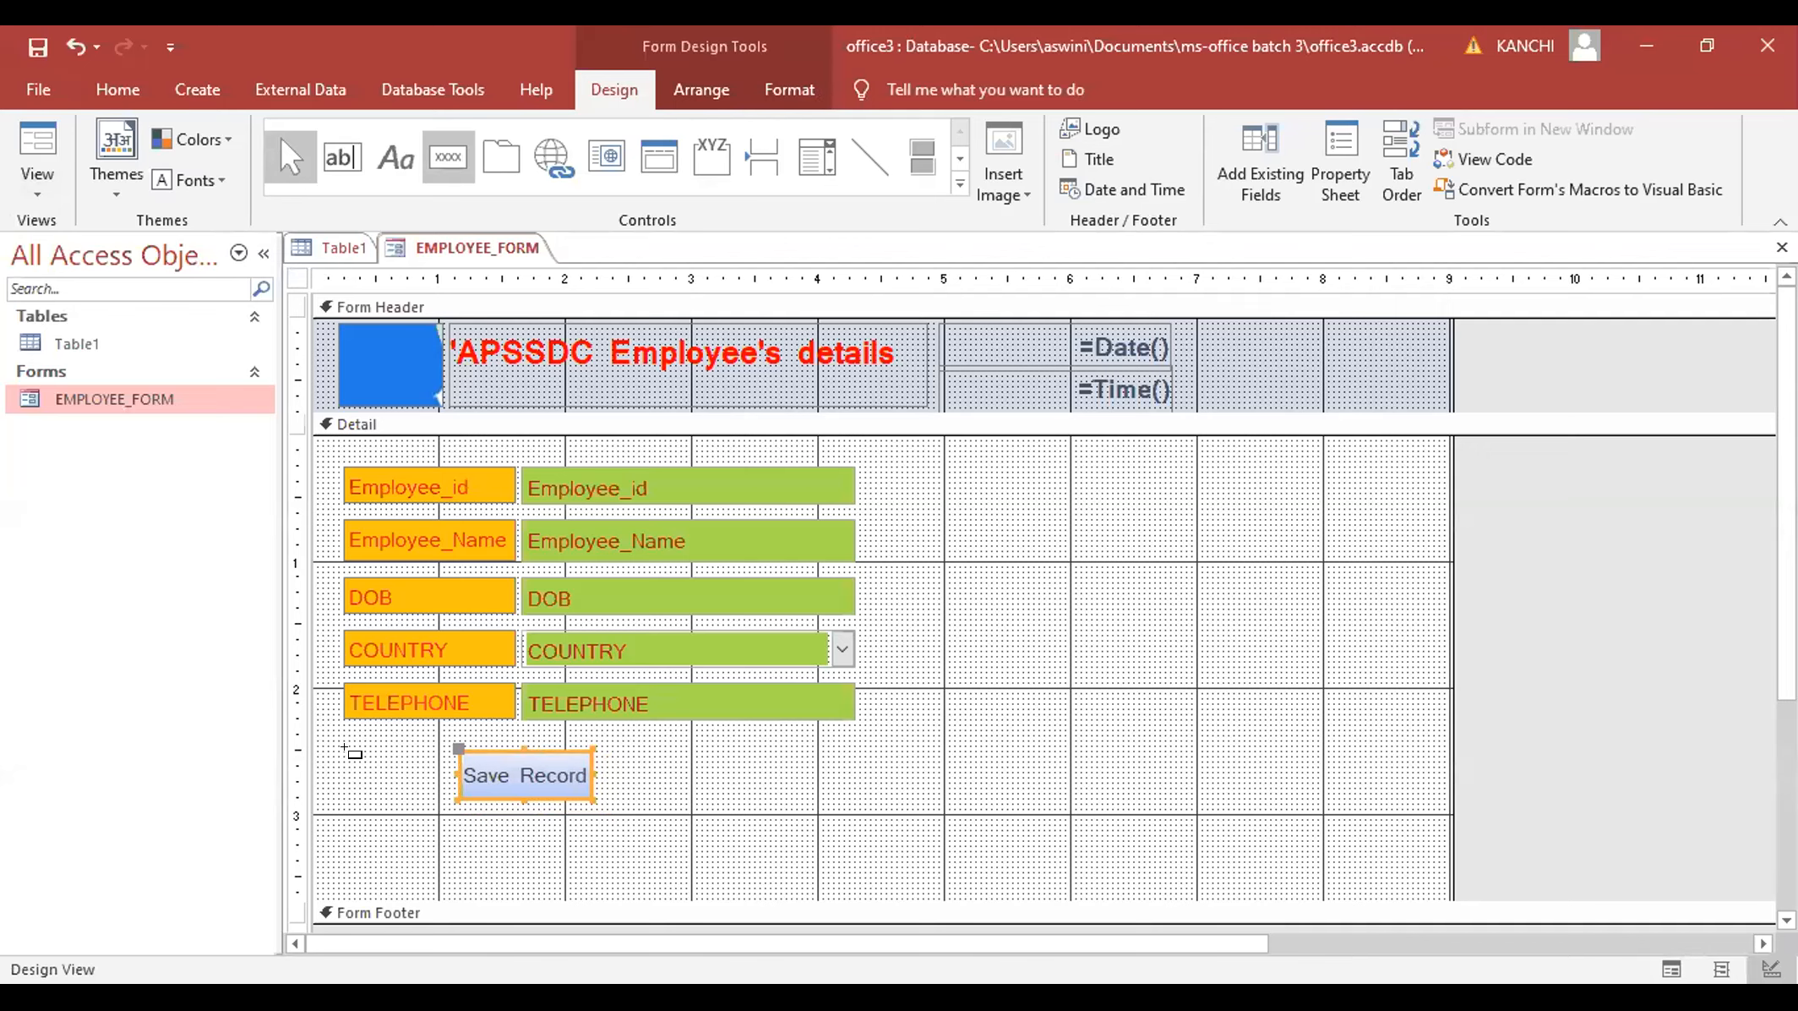
left_click_drag(349, 756, 451, 799)
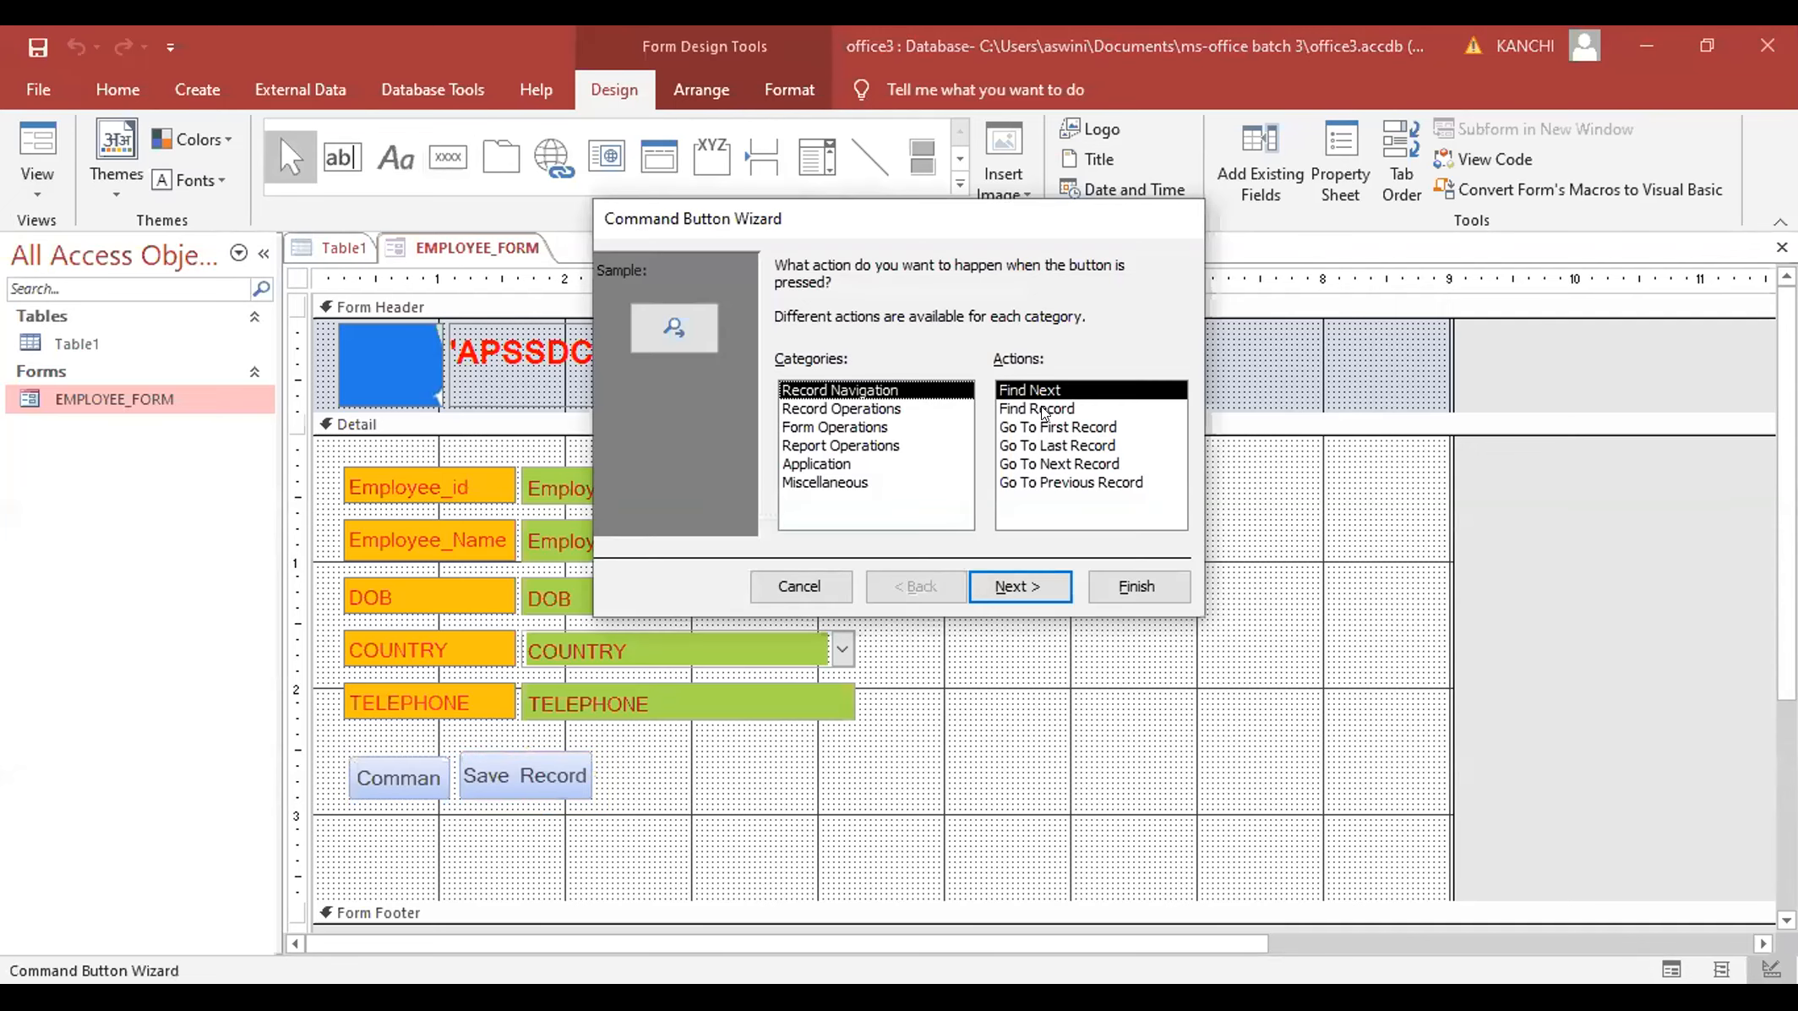
key("Down")
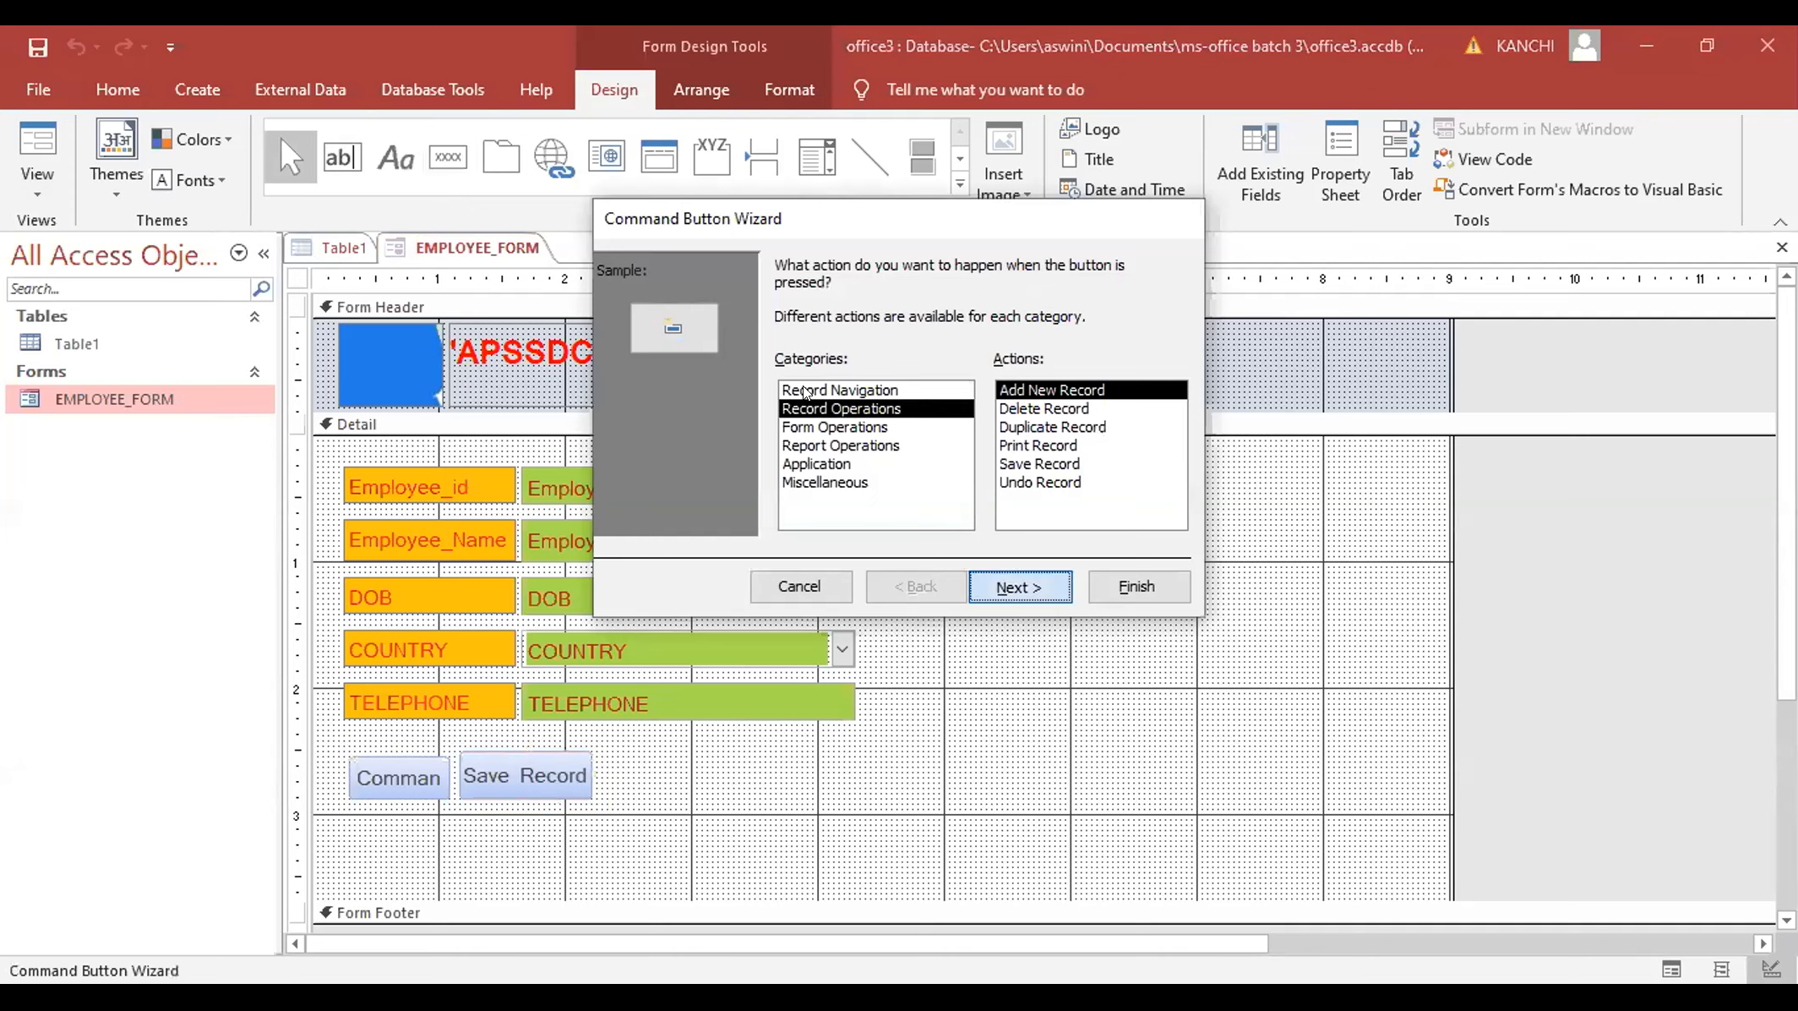
key("Return")
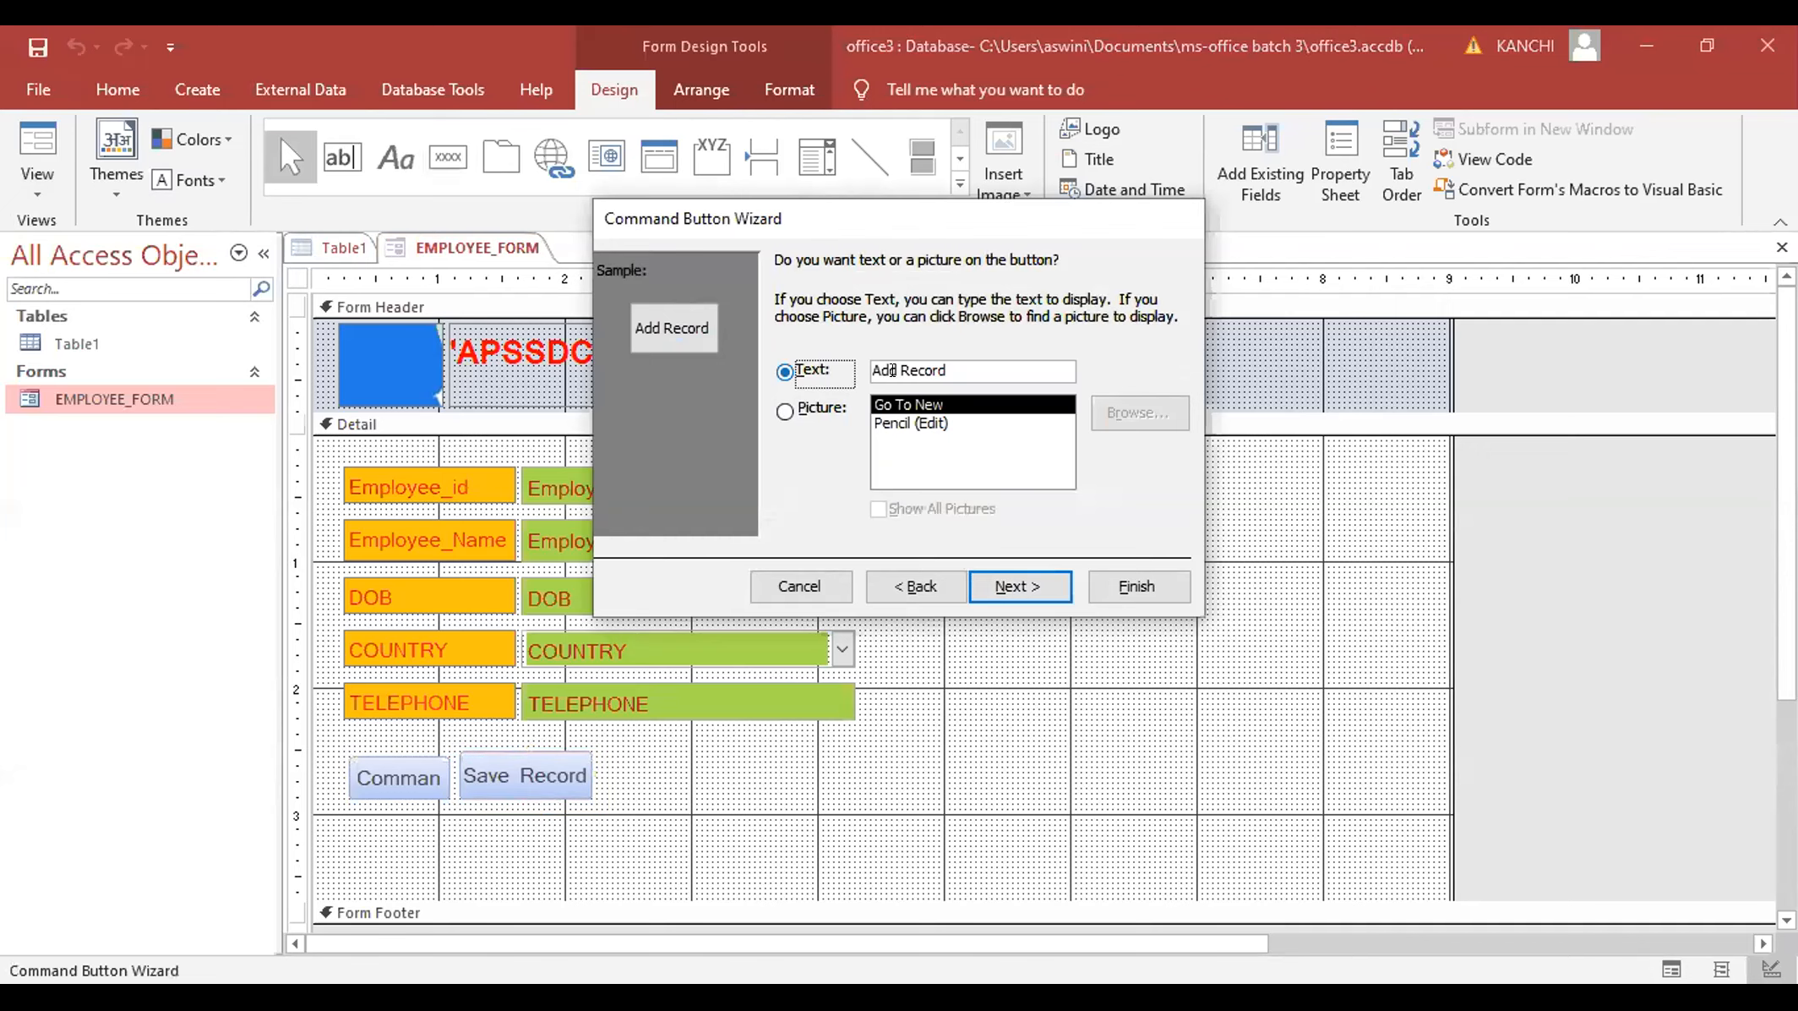
- Give the new button the text caption NEW and finish the wizard
left_click(894, 370)
key("End")
type("\\\\")
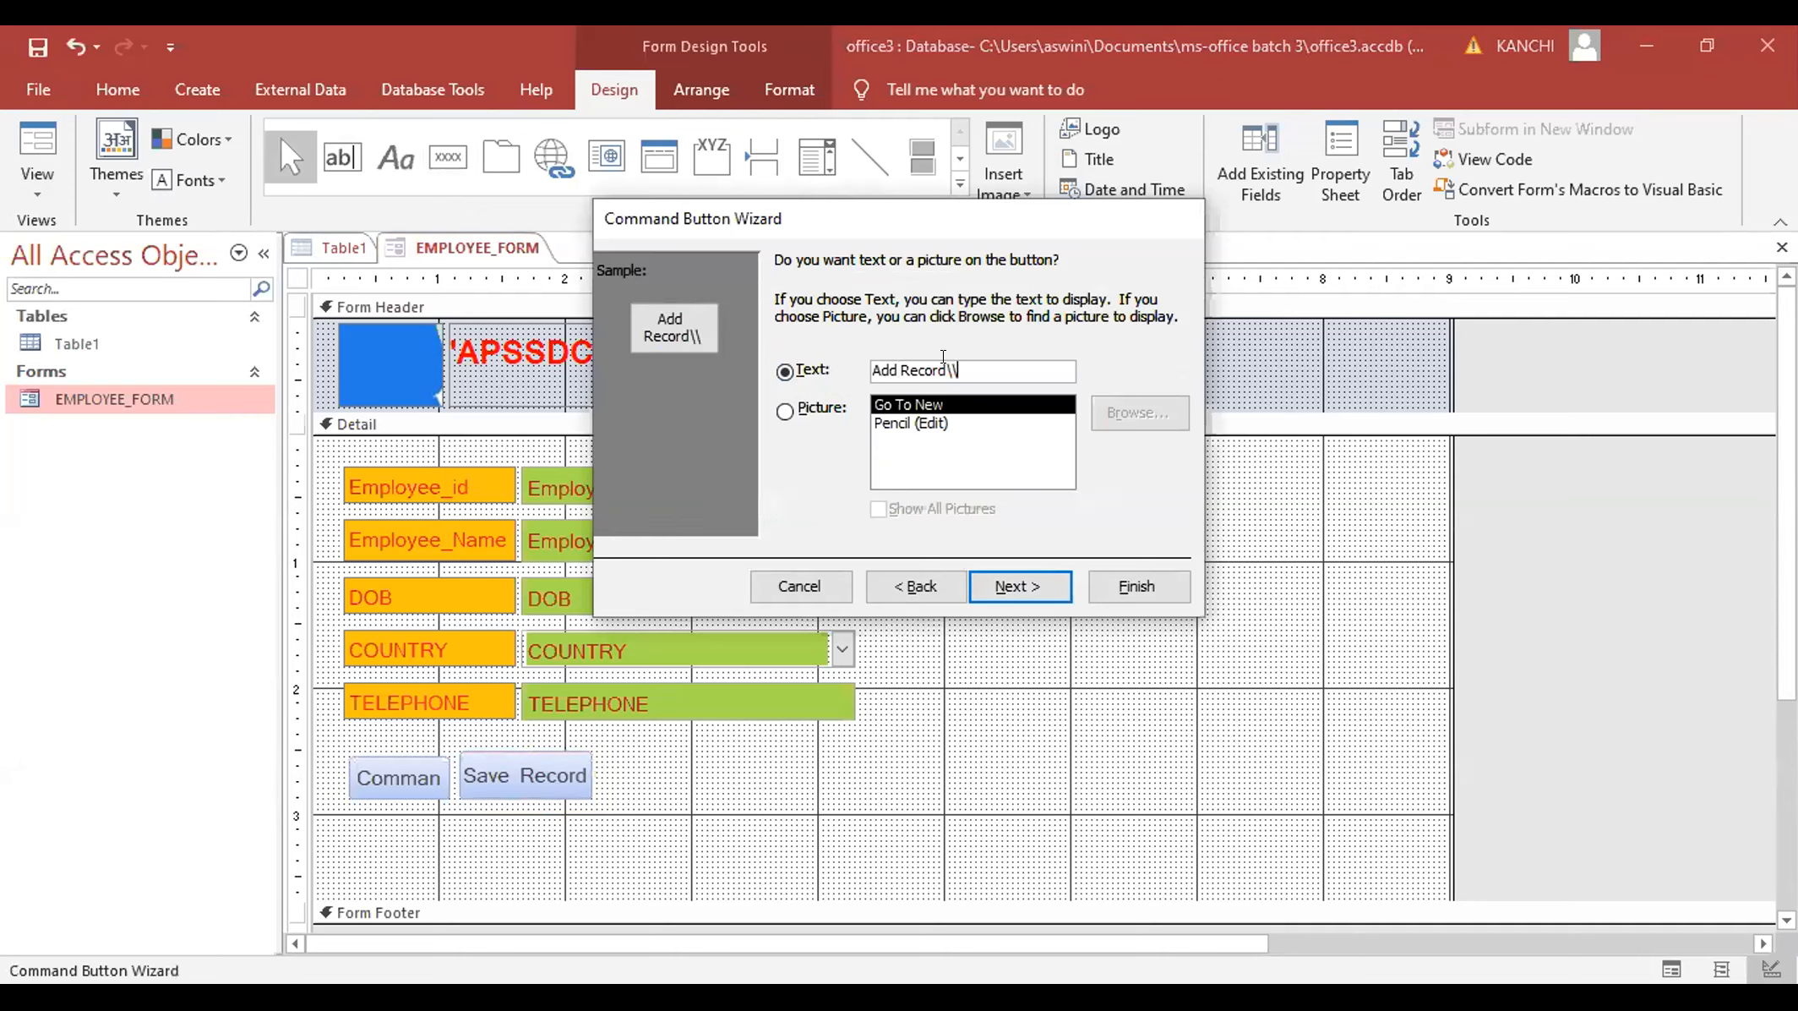
key("ctrl+a")
key("BackSpace")
key("Caps_Lock")
type("NEW")
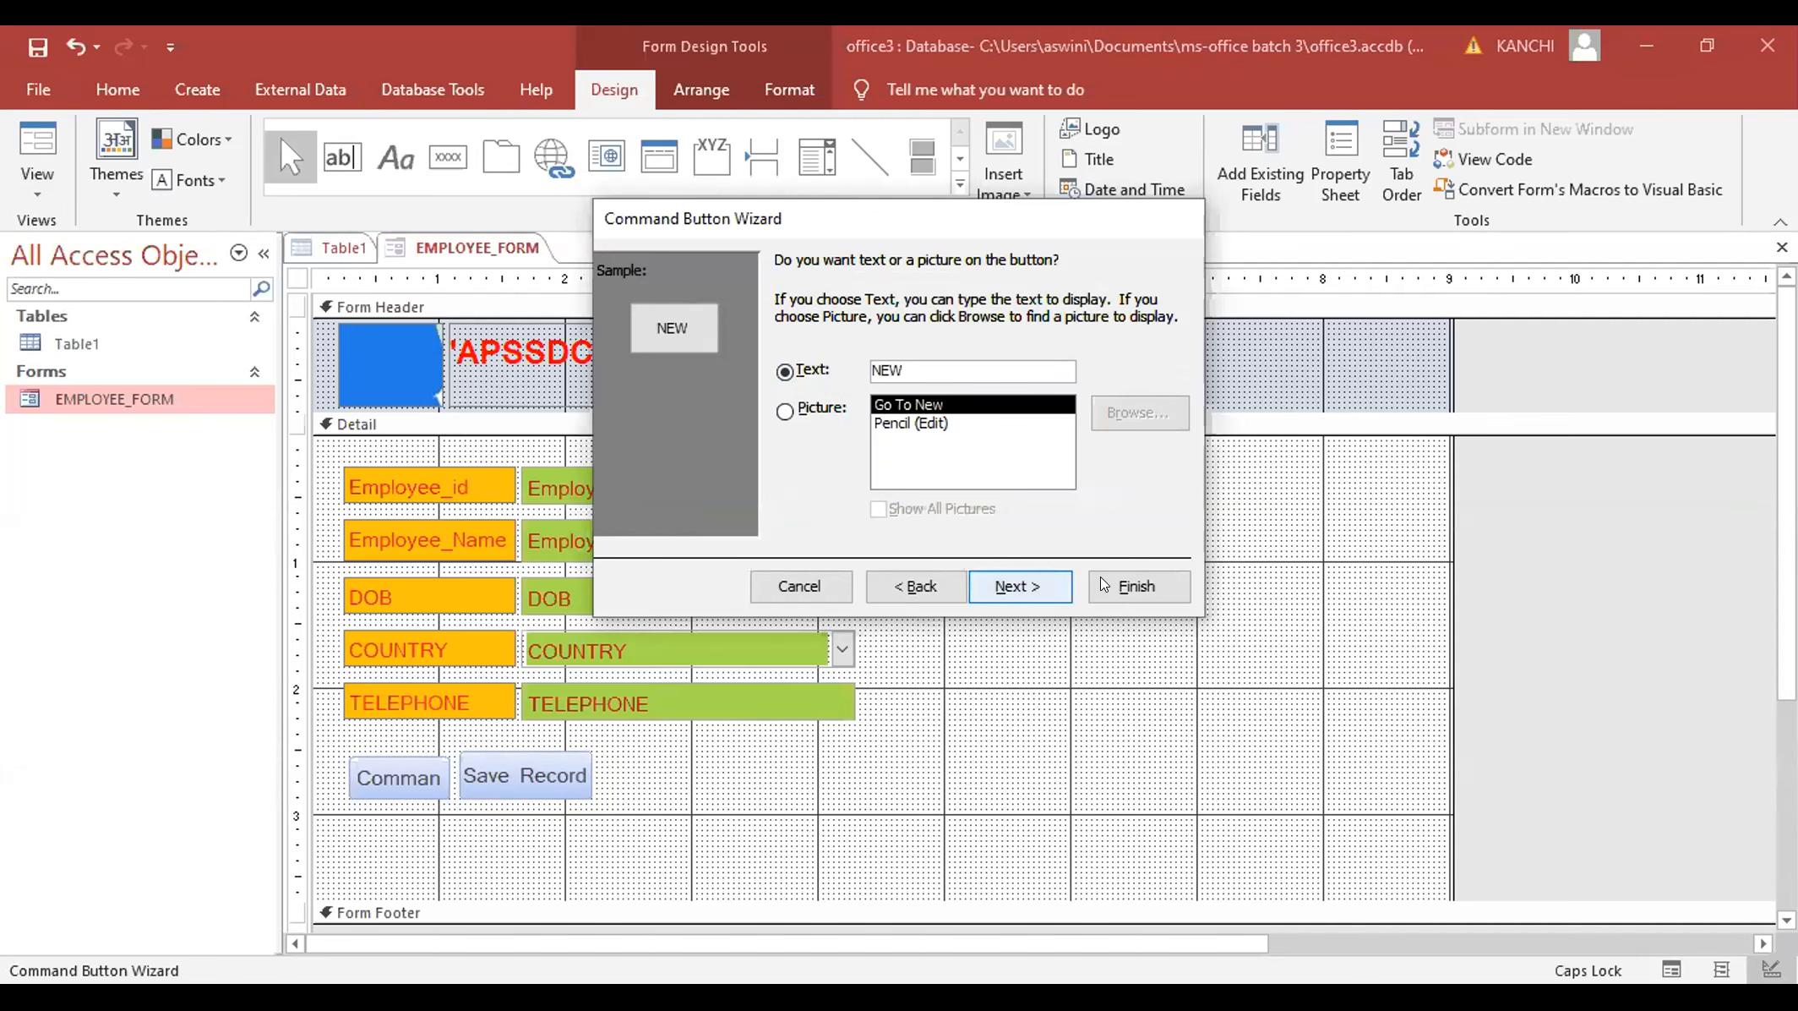
left_click(1105, 584)
left_click(526, 773)
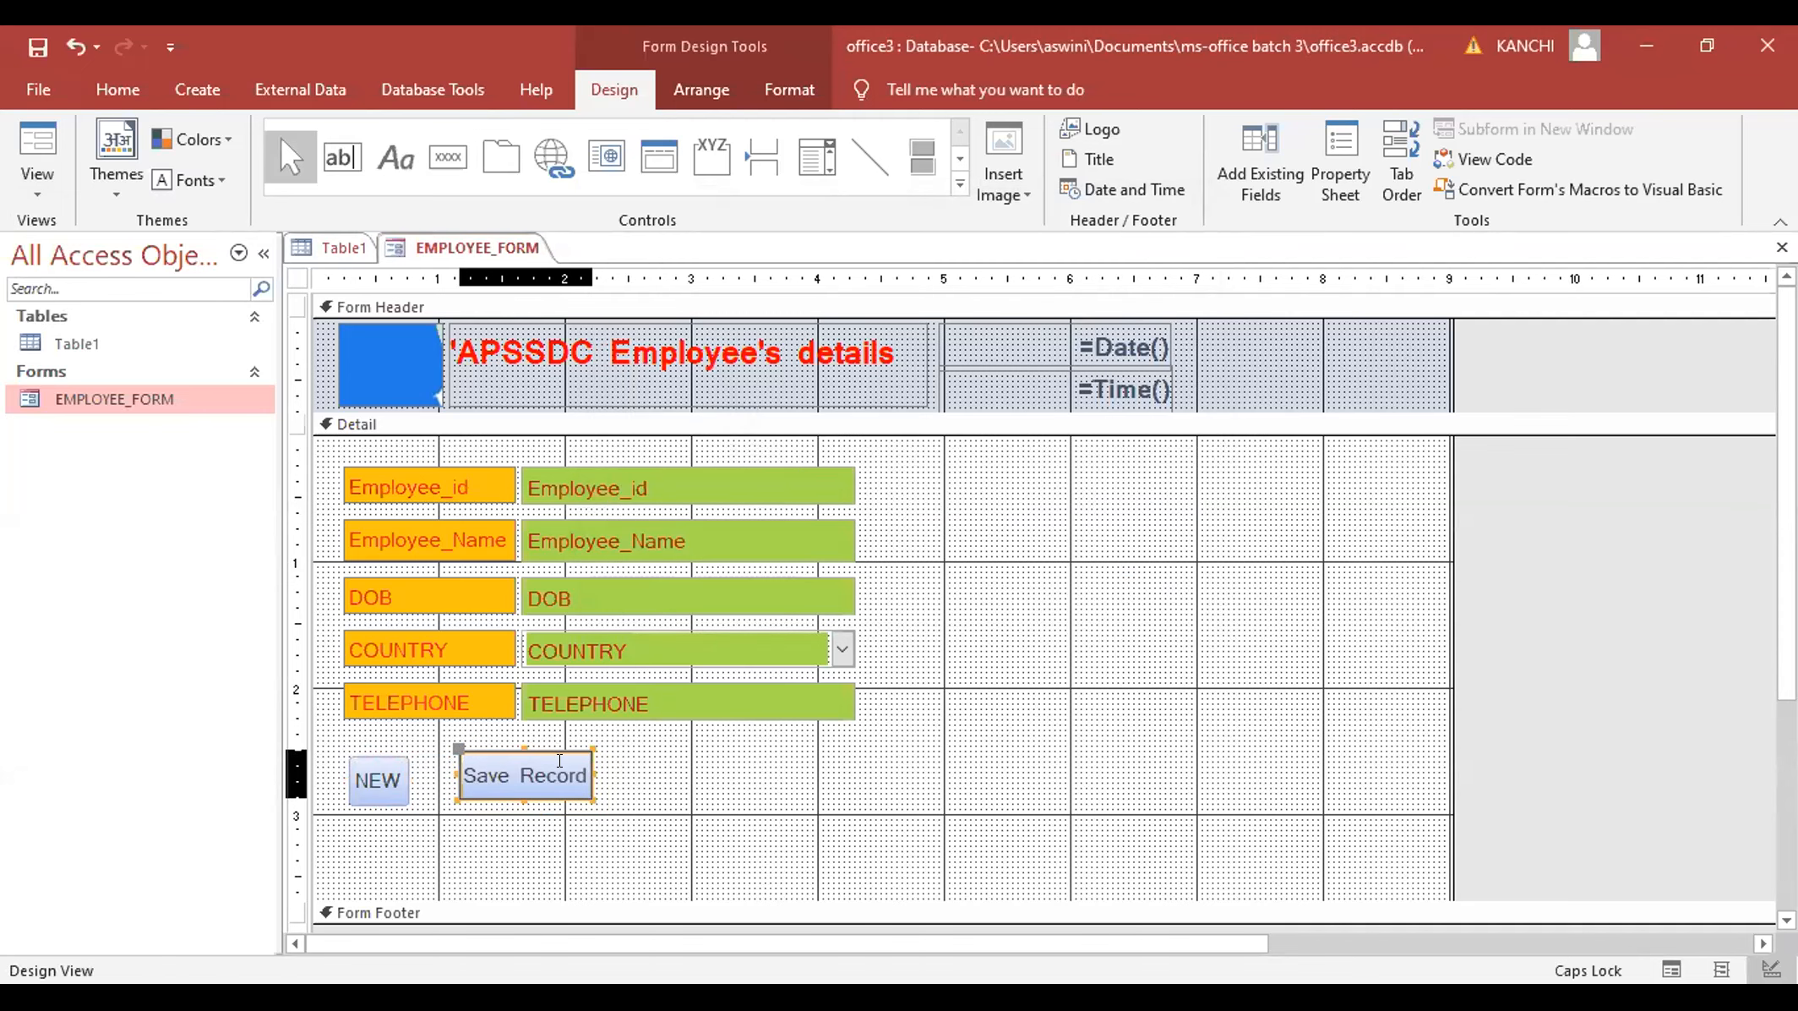
- Change the Save Record caption to Save, shrink the button and move it closer to NEW
key("F4")
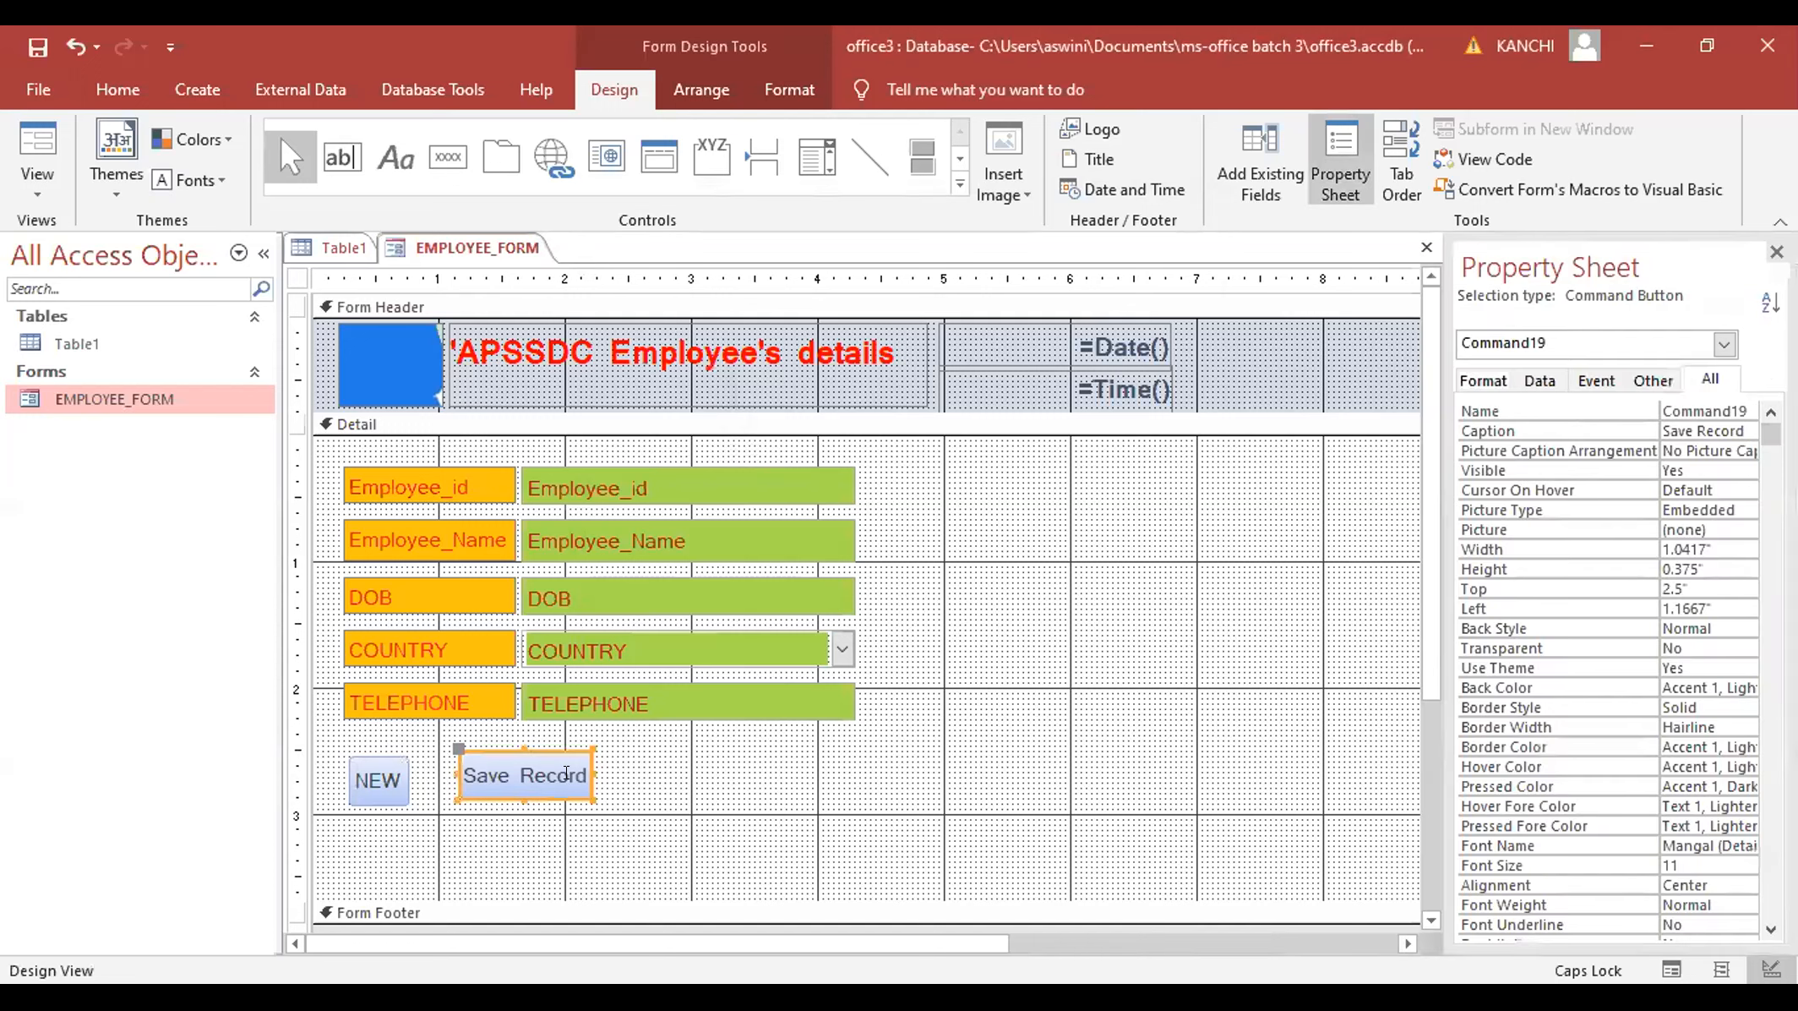
left_click(565, 773)
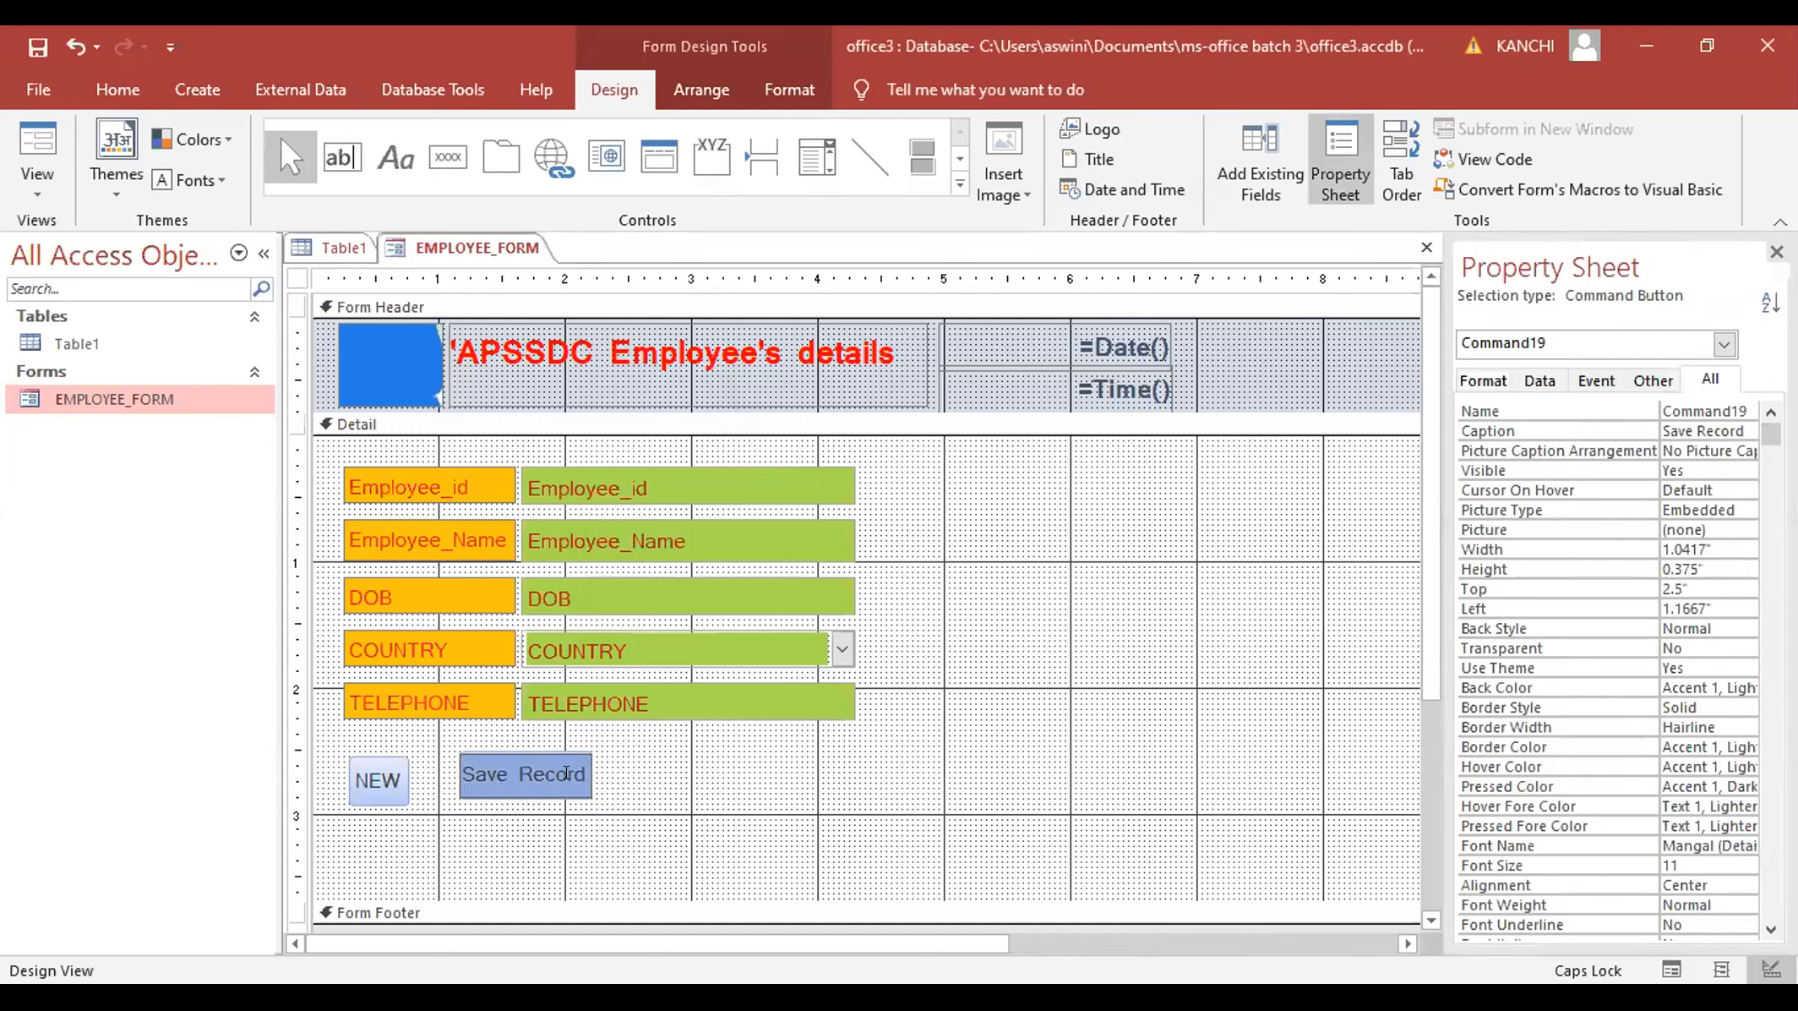
key("BackSpace")
key("BackSpace")
key("BackSpace")
key("BackSpace")
key("BackSpace")
key("BackSpace")
key("BackSpace")
left_click_drag(594, 776, 567, 761)
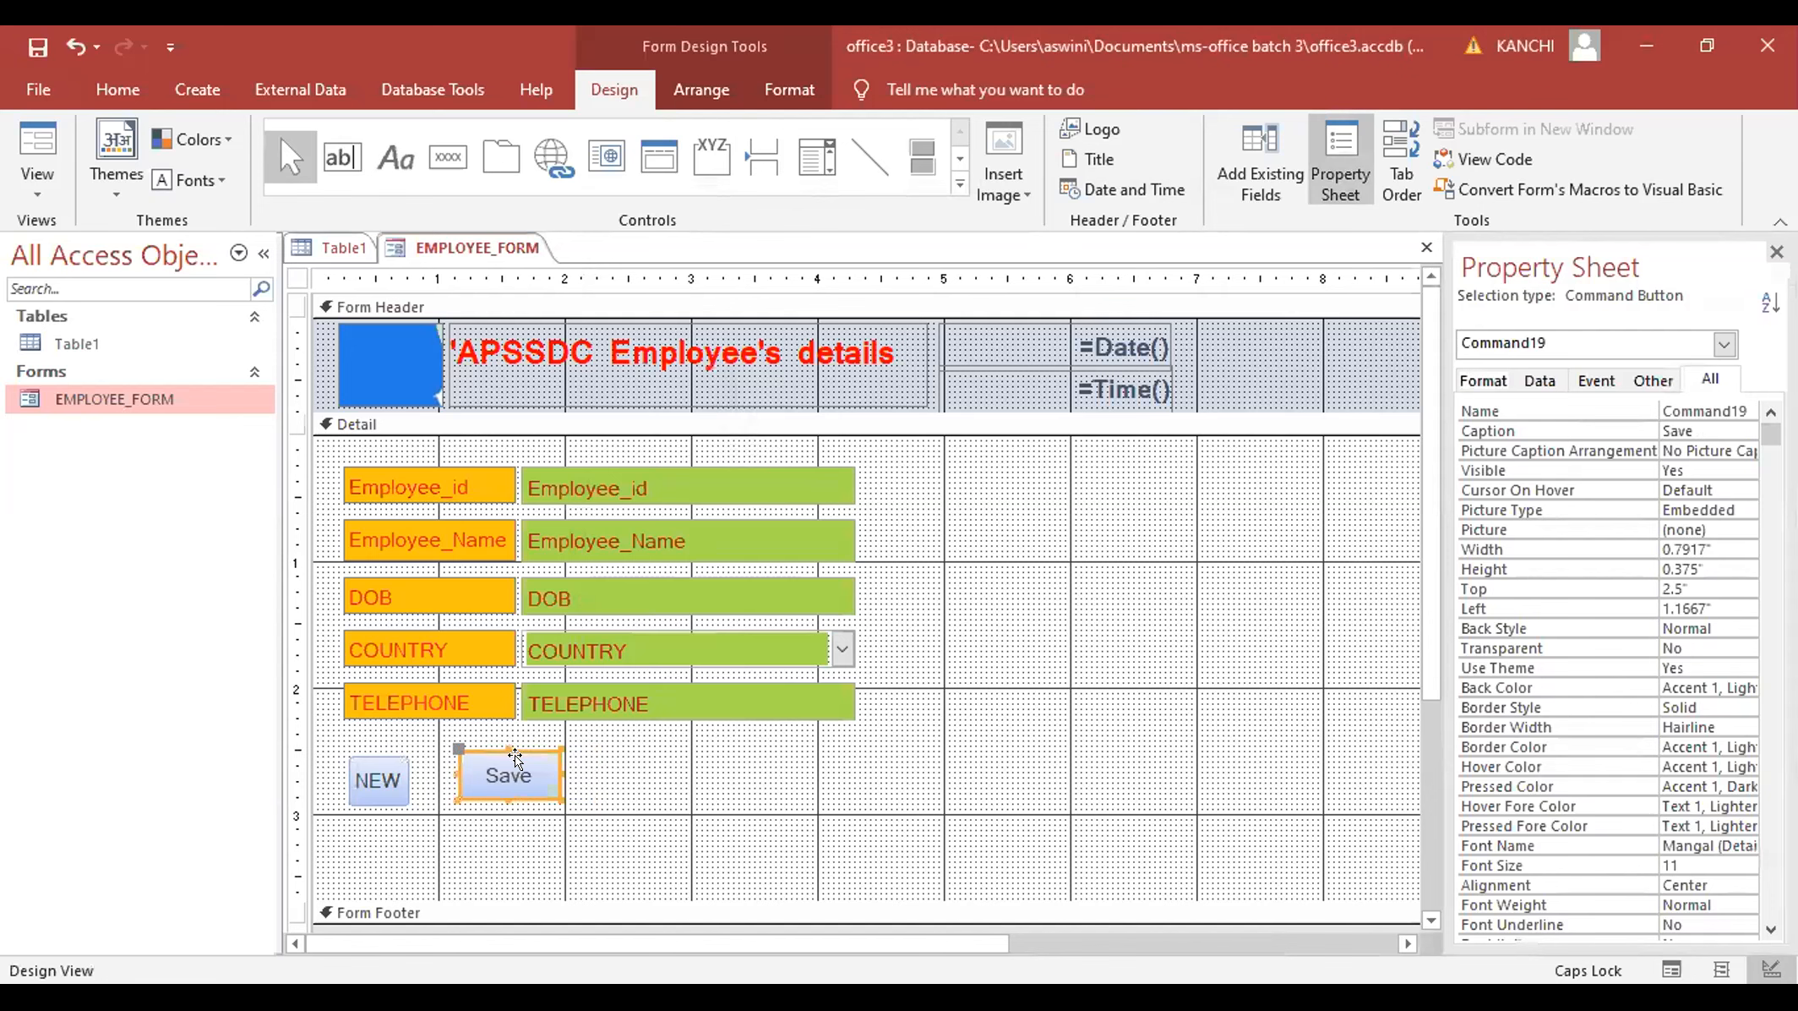
left_click_drag(500, 749, 490, 755)
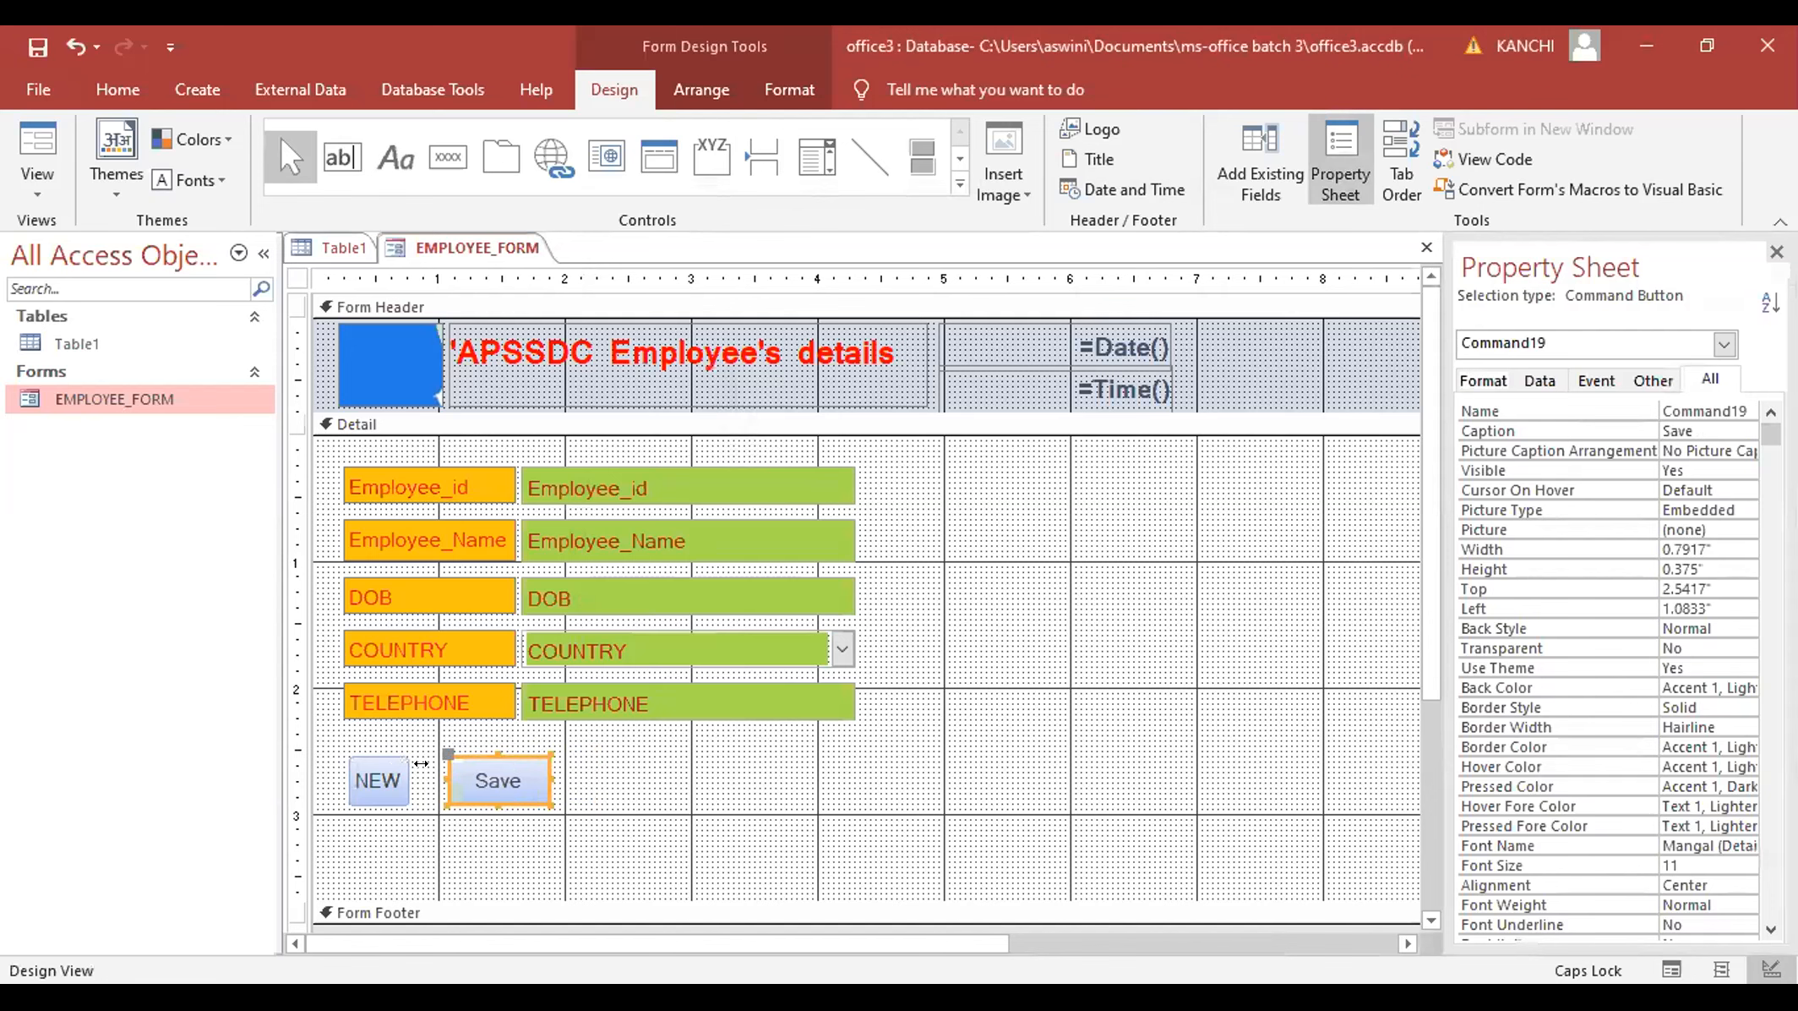
- Widen the NEW button to match Save and preview the form in Form View
left_click(404, 765)
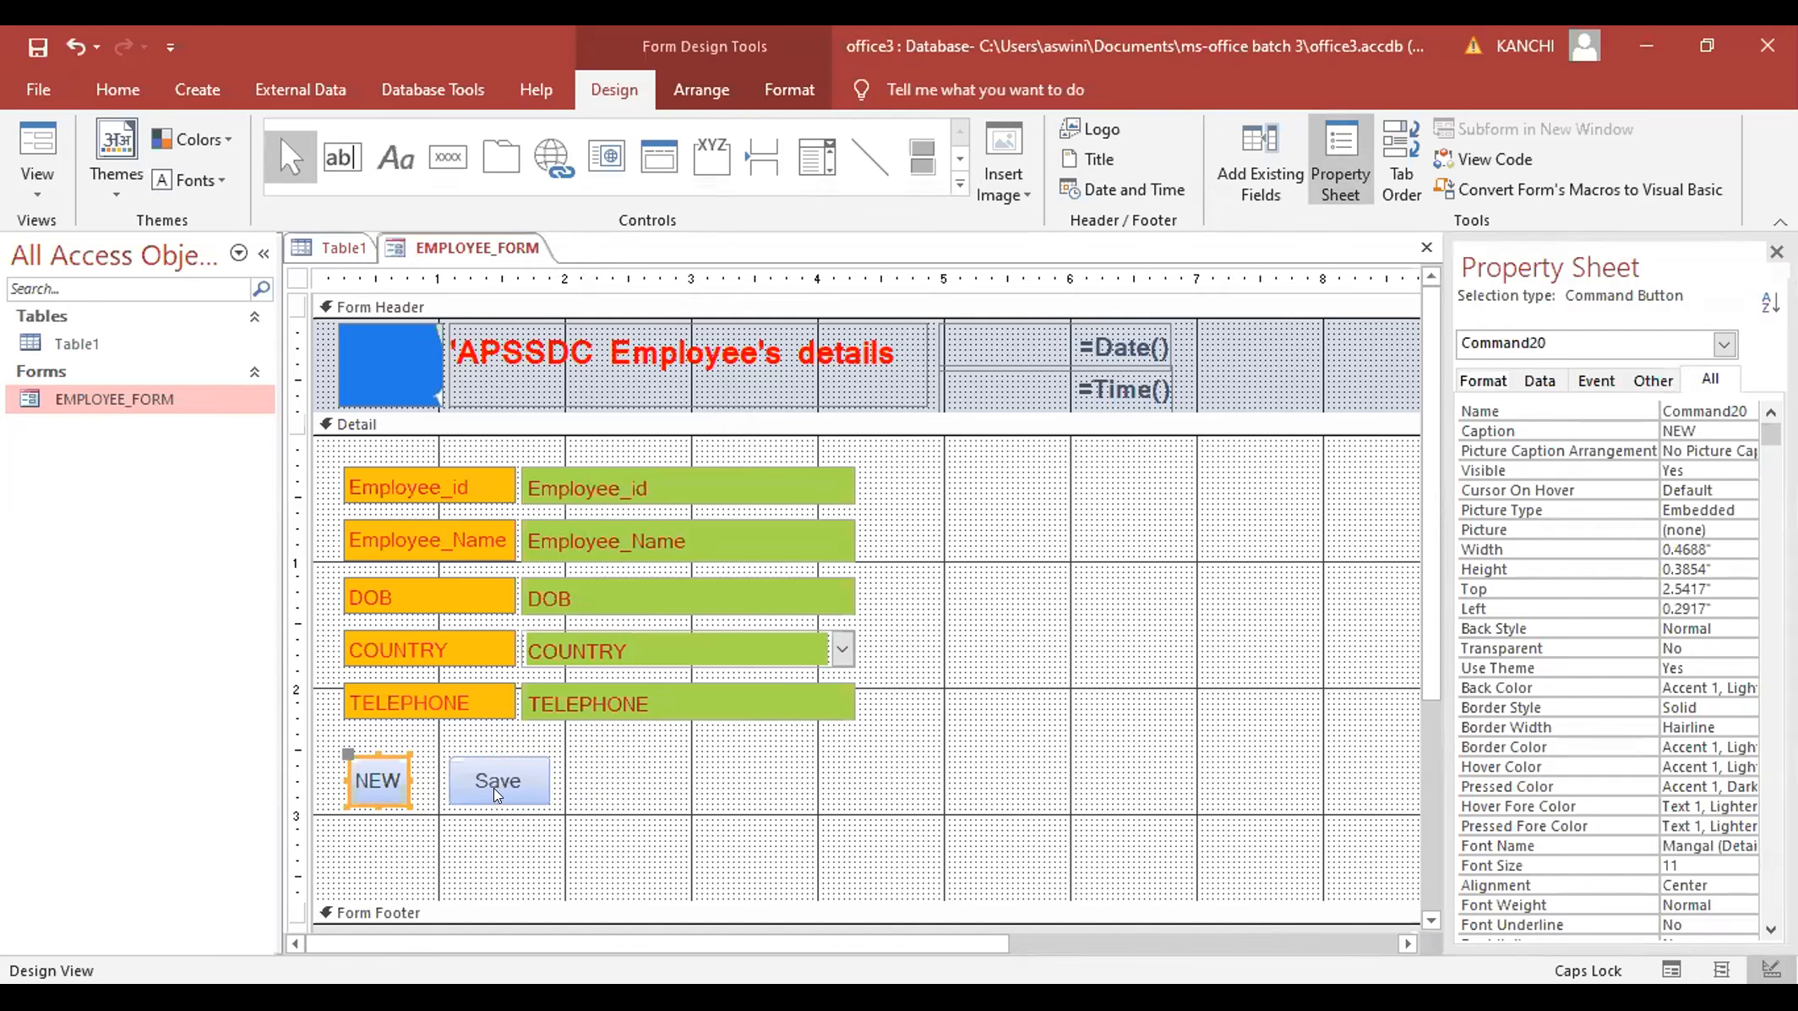
left_click_drag(423, 764, 434, 766)
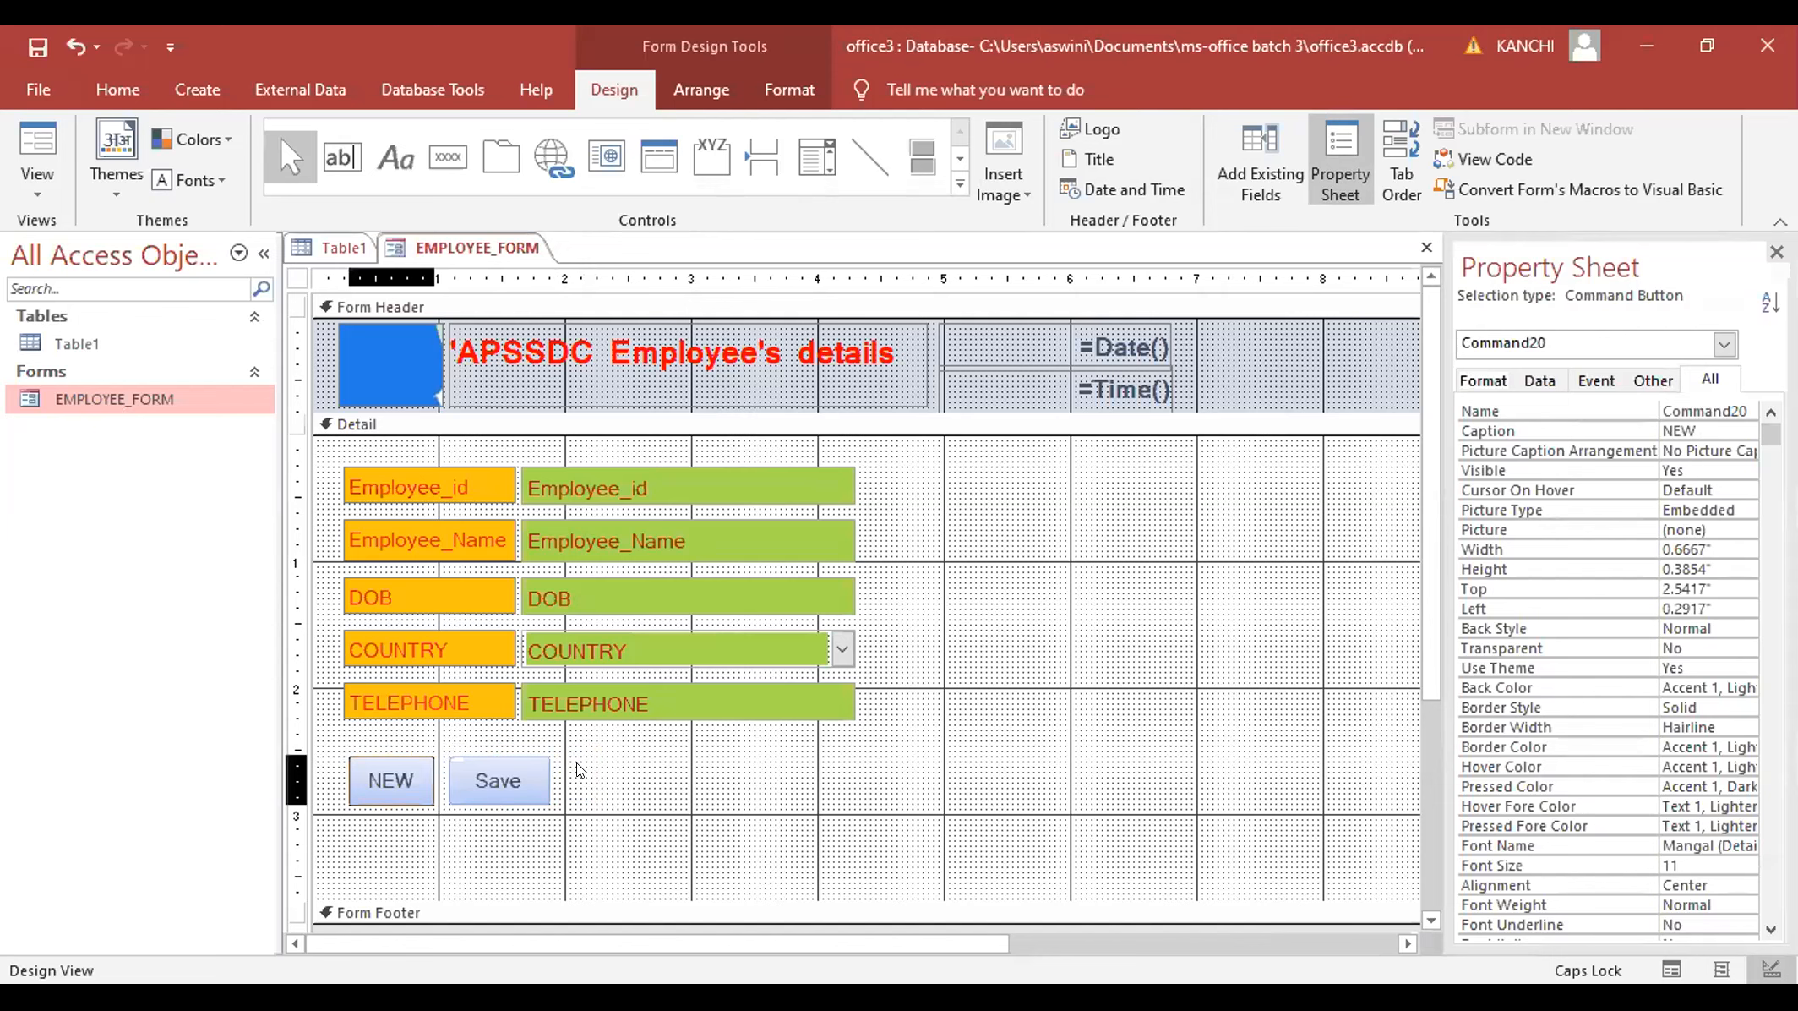
left_click(34, 168)
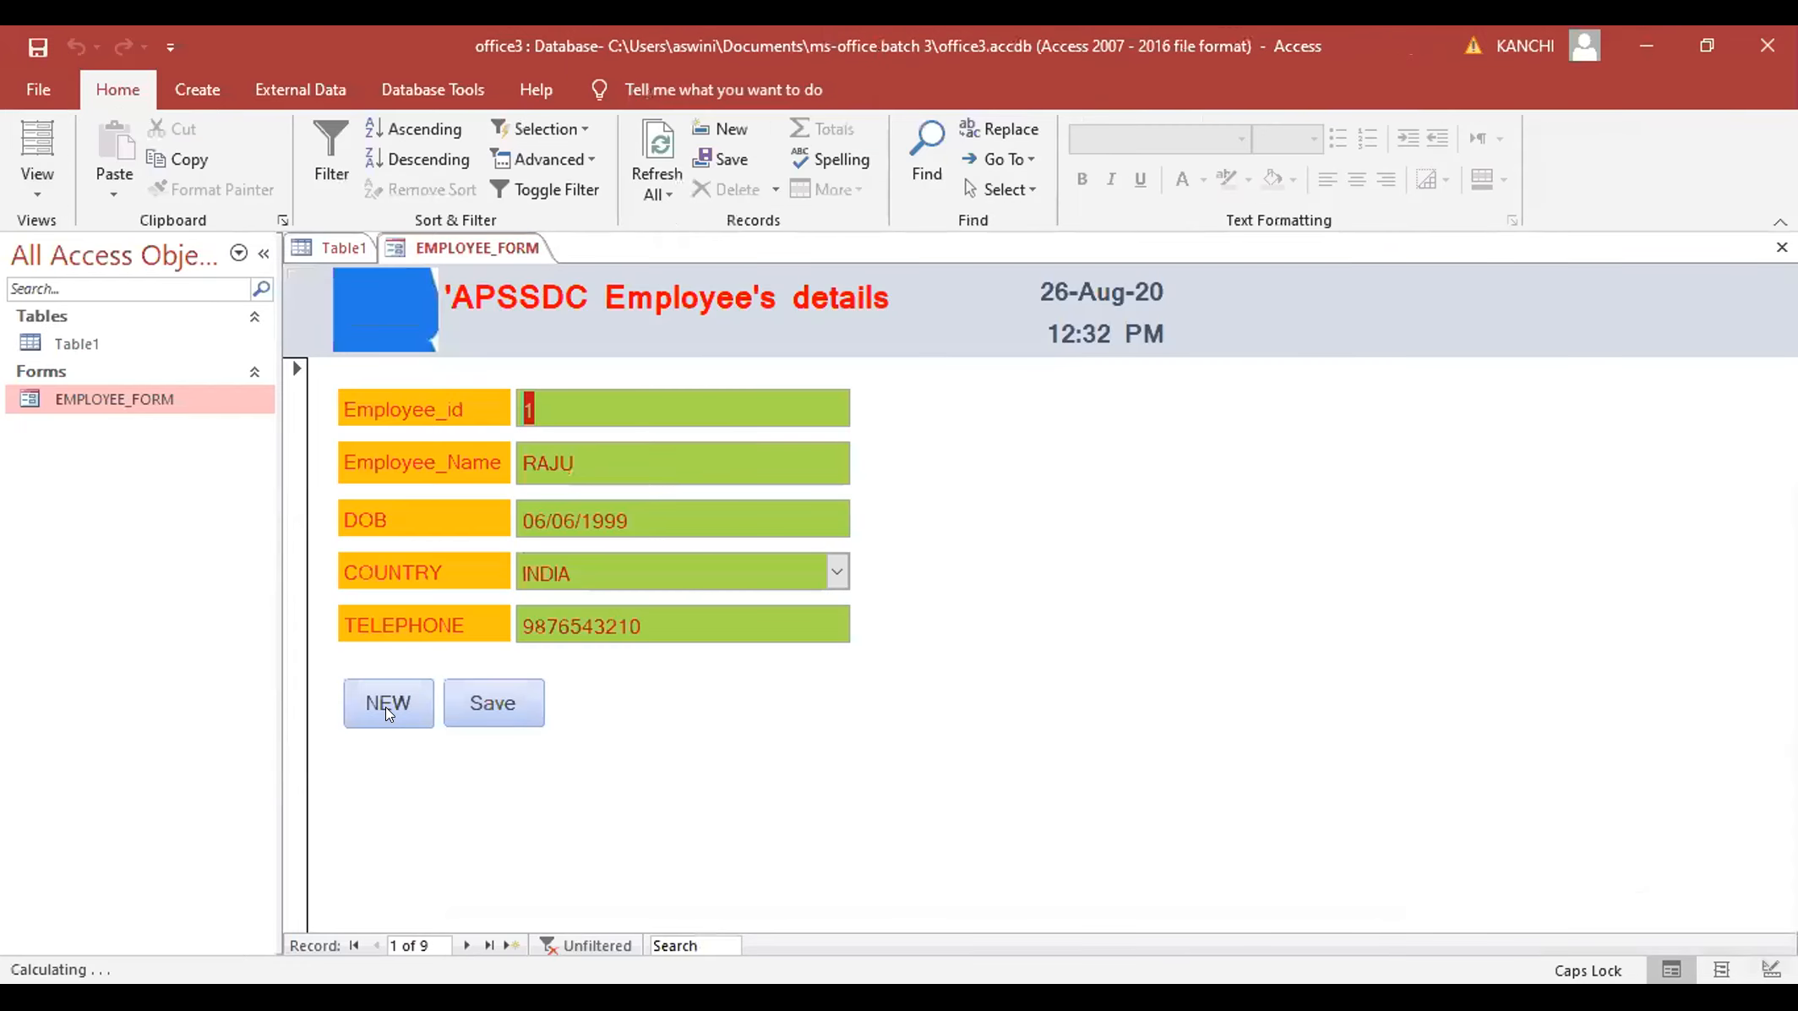
- Start a new record, enter the employee's full name and birth date 19/12/2000
left_click(387, 707)
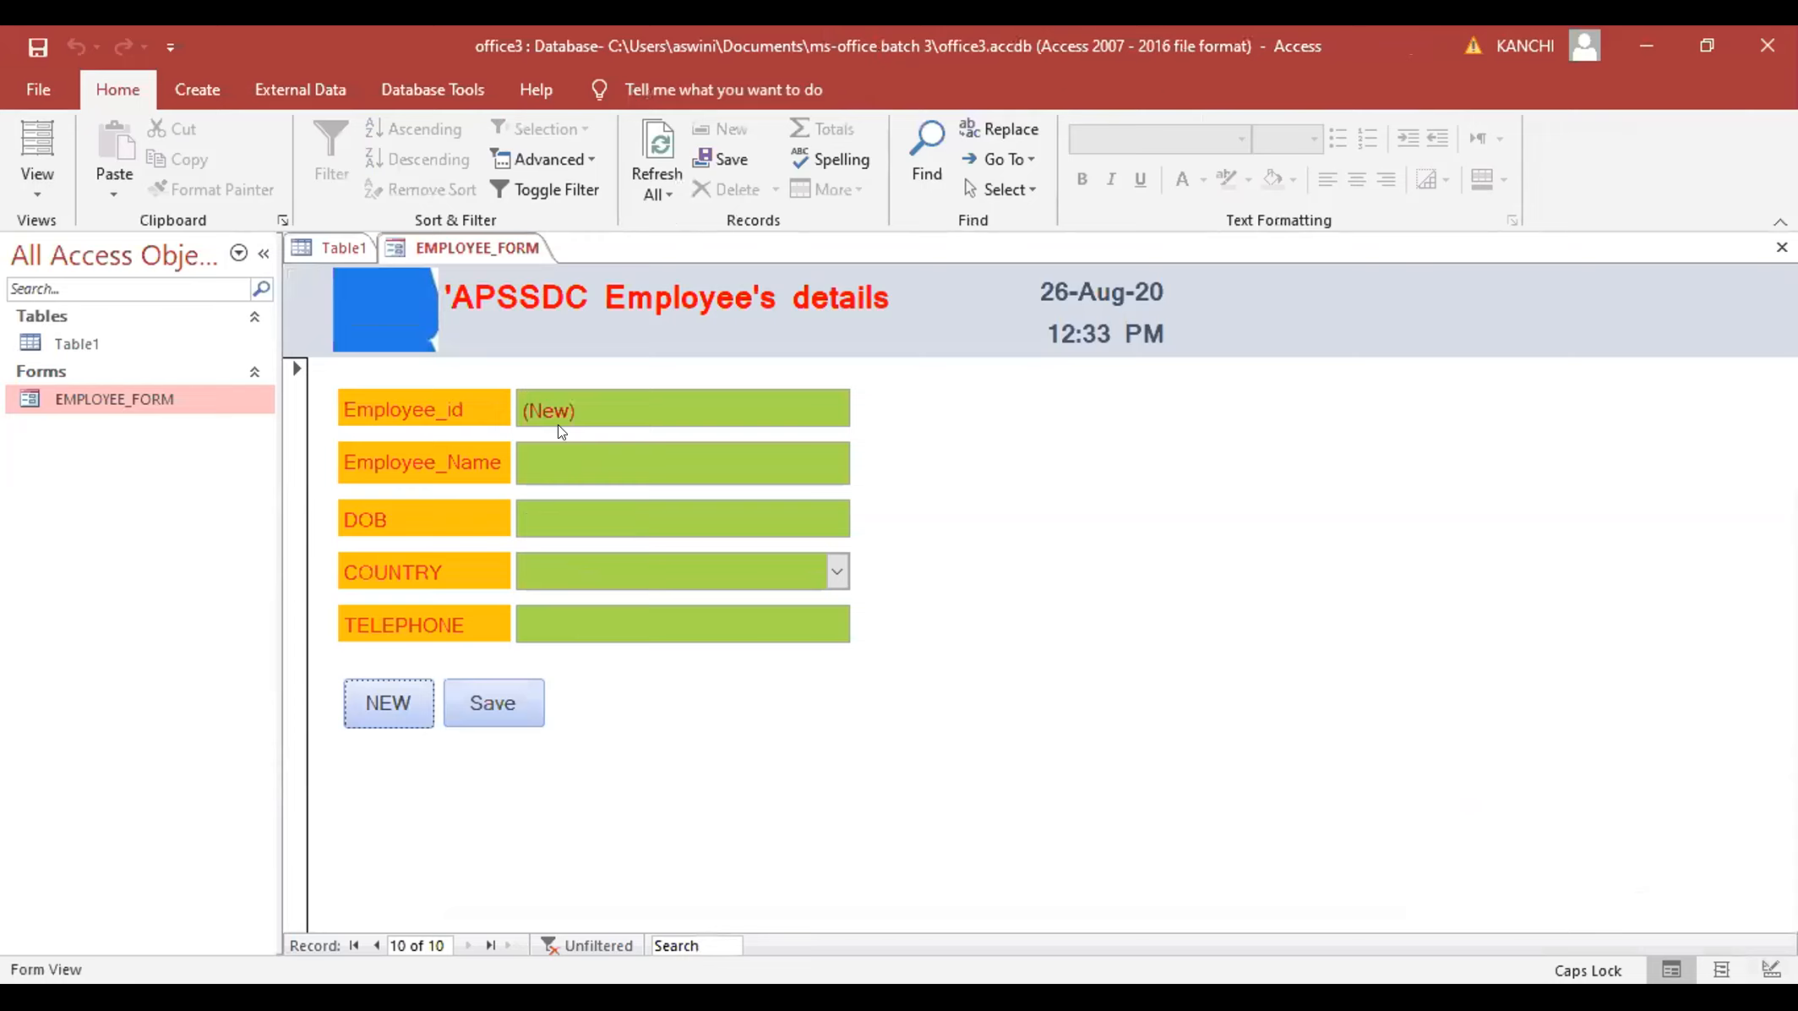
left_click(558, 462)
type("RAVIS")
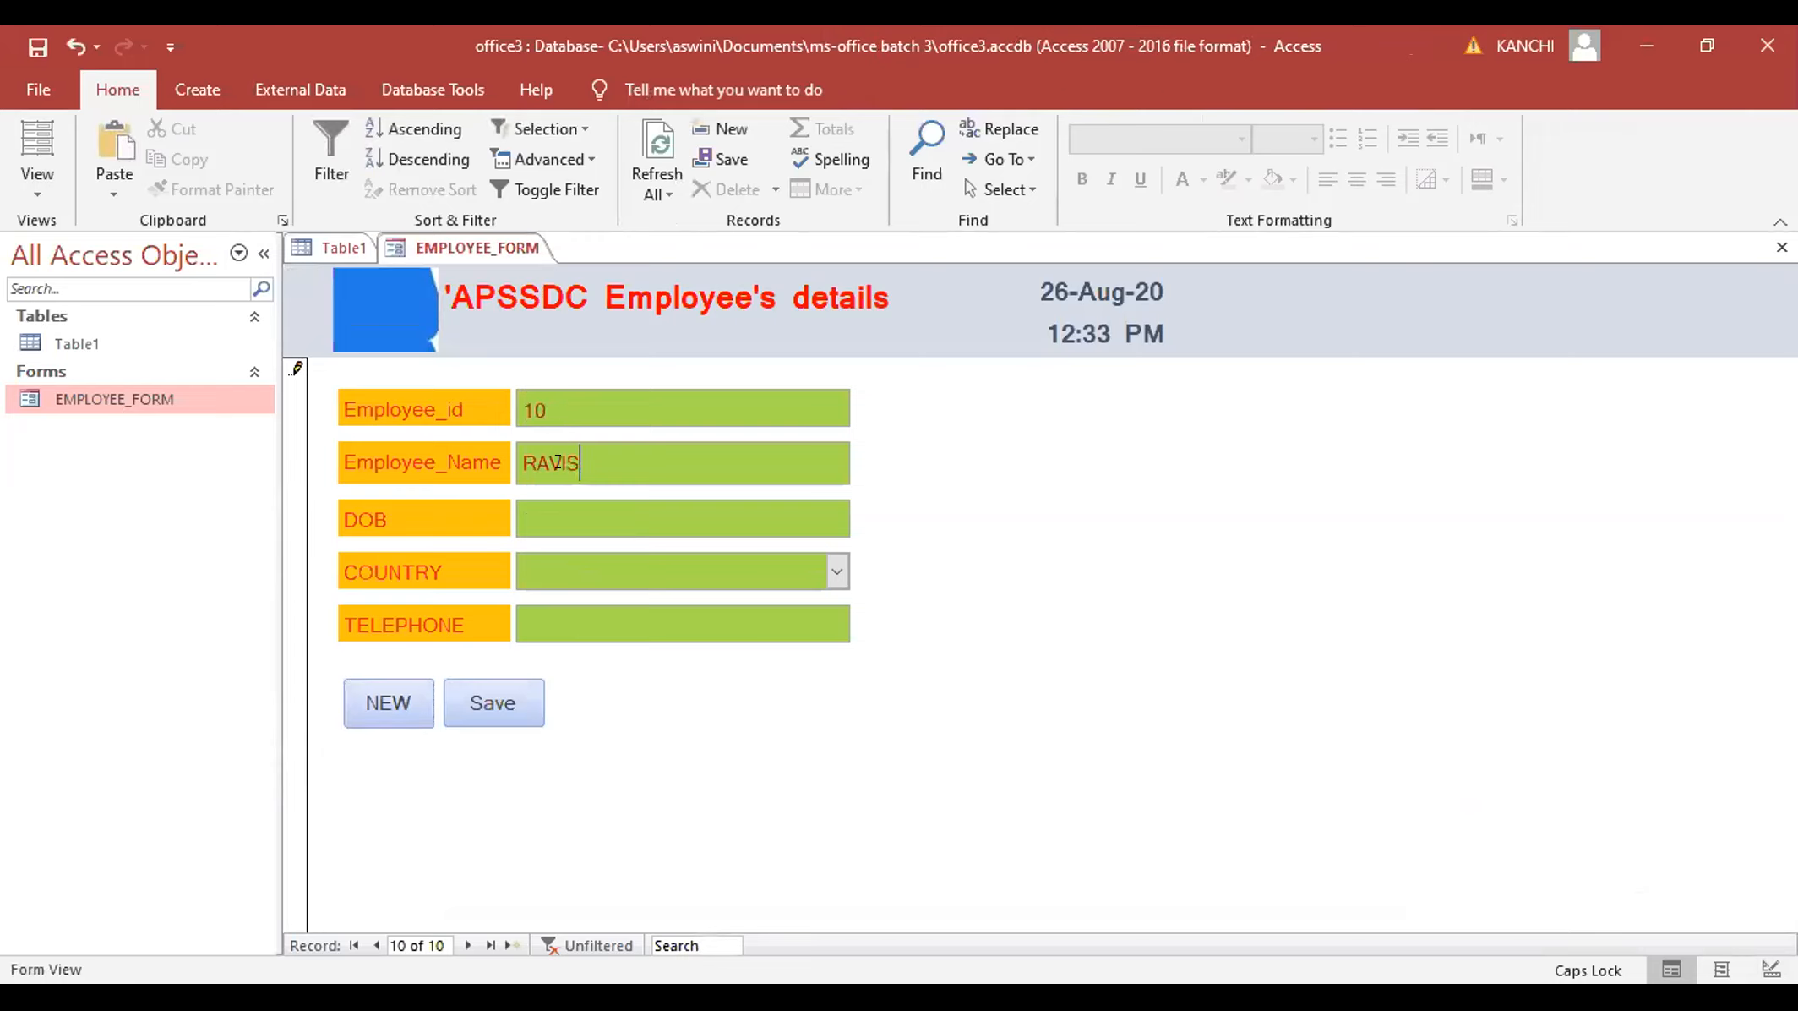
type("ANKAR")
left_click(560, 463)
left_click(561, 504)
type("9")
key("BackSpace")
type("19/12/")
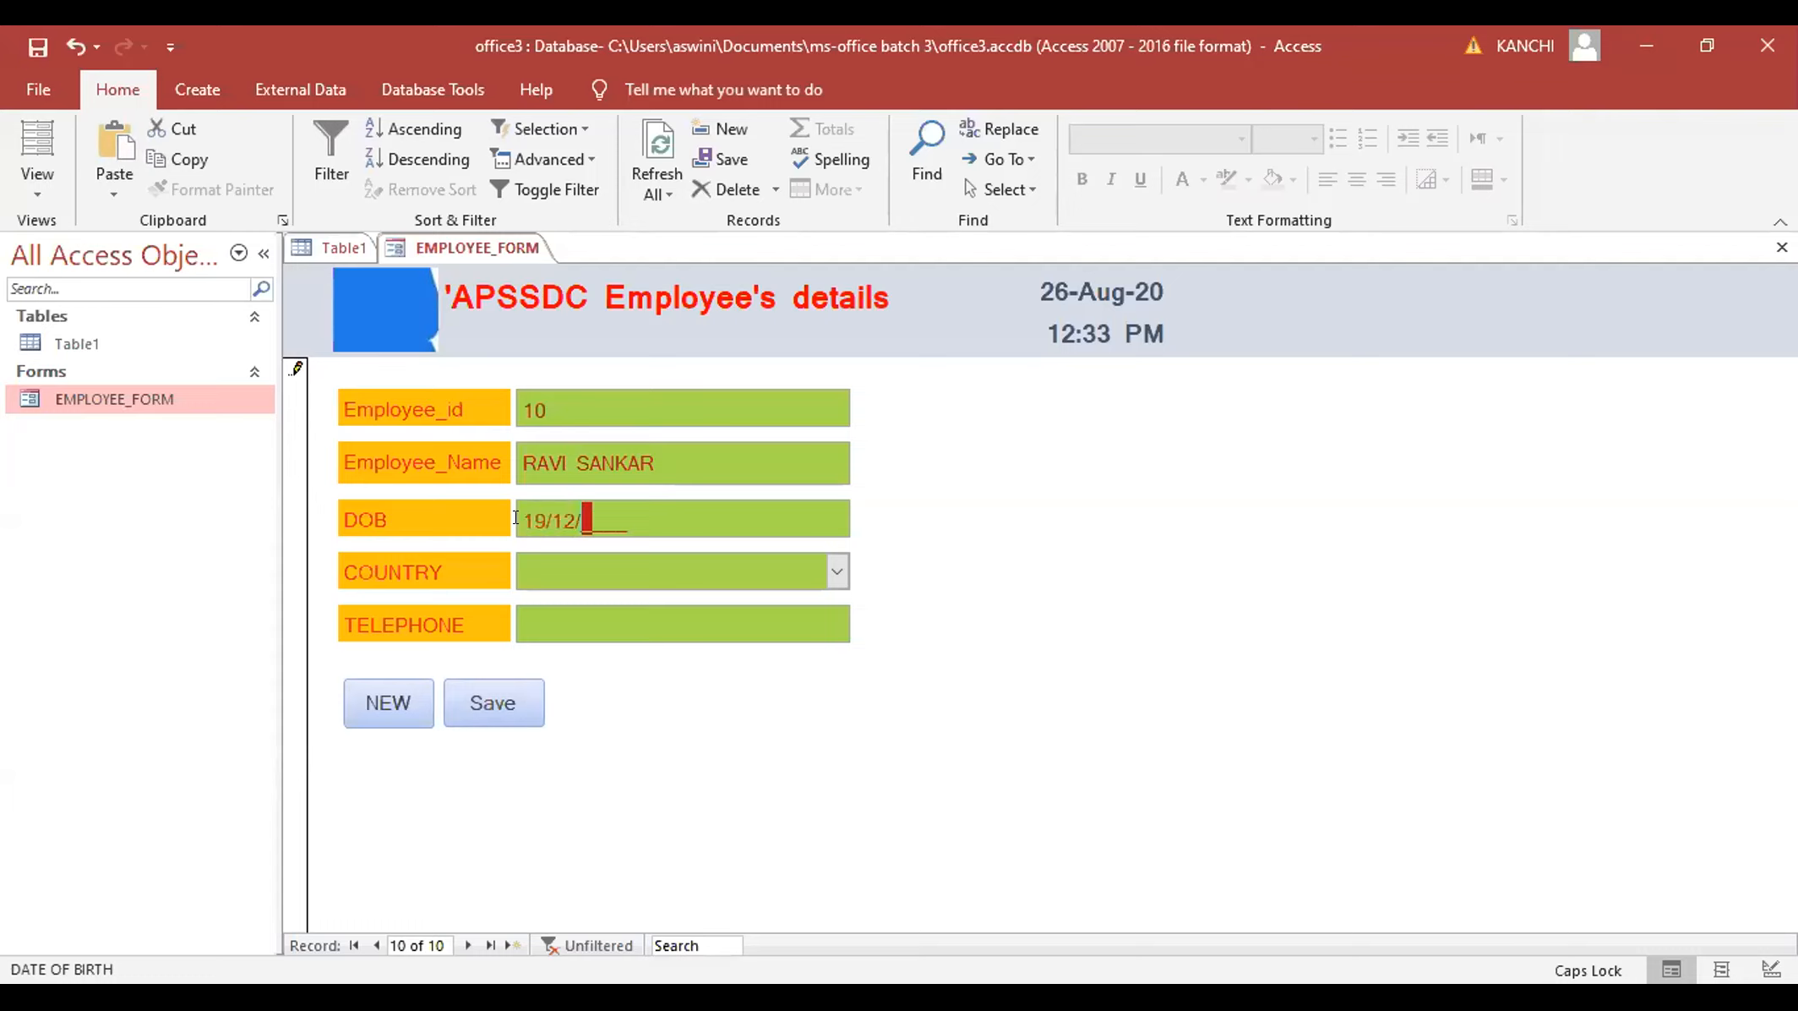
type("2000")
- Choose USA as country, enter the employee's telephone number, save the record and select Table1
left_click(832, 576)
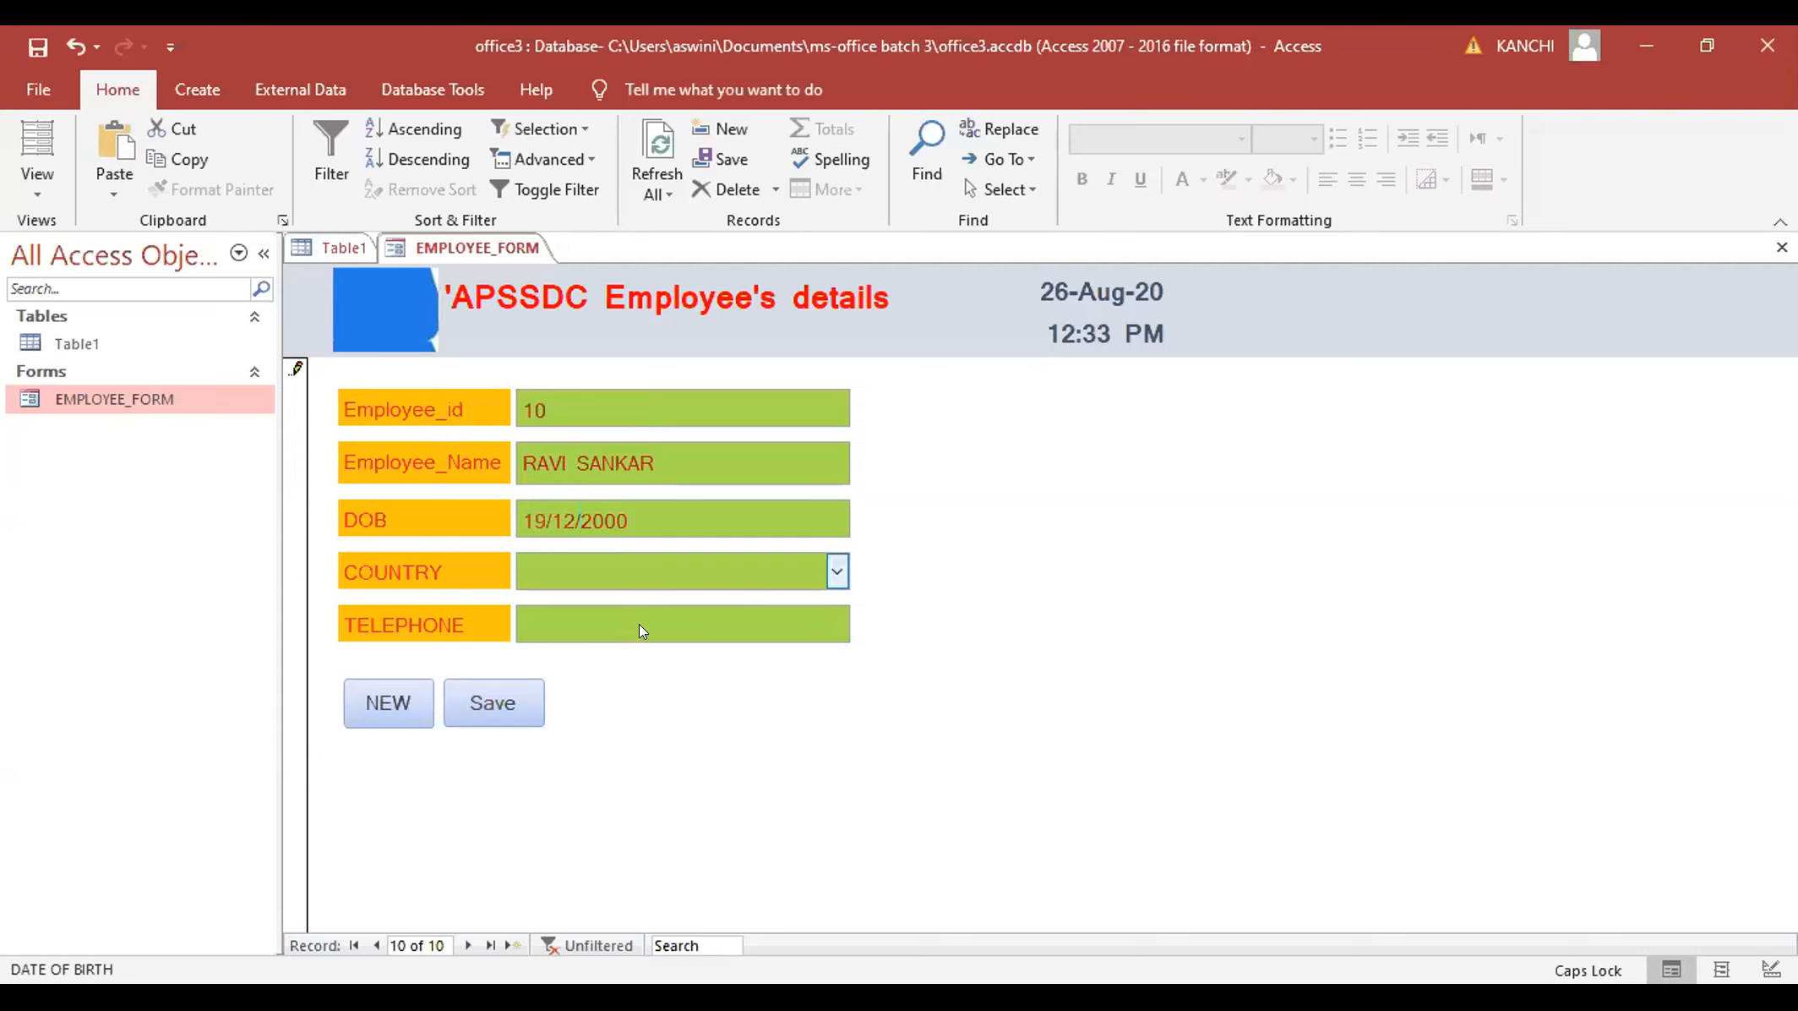
left_click(641, 637)
left_click(610, 617)
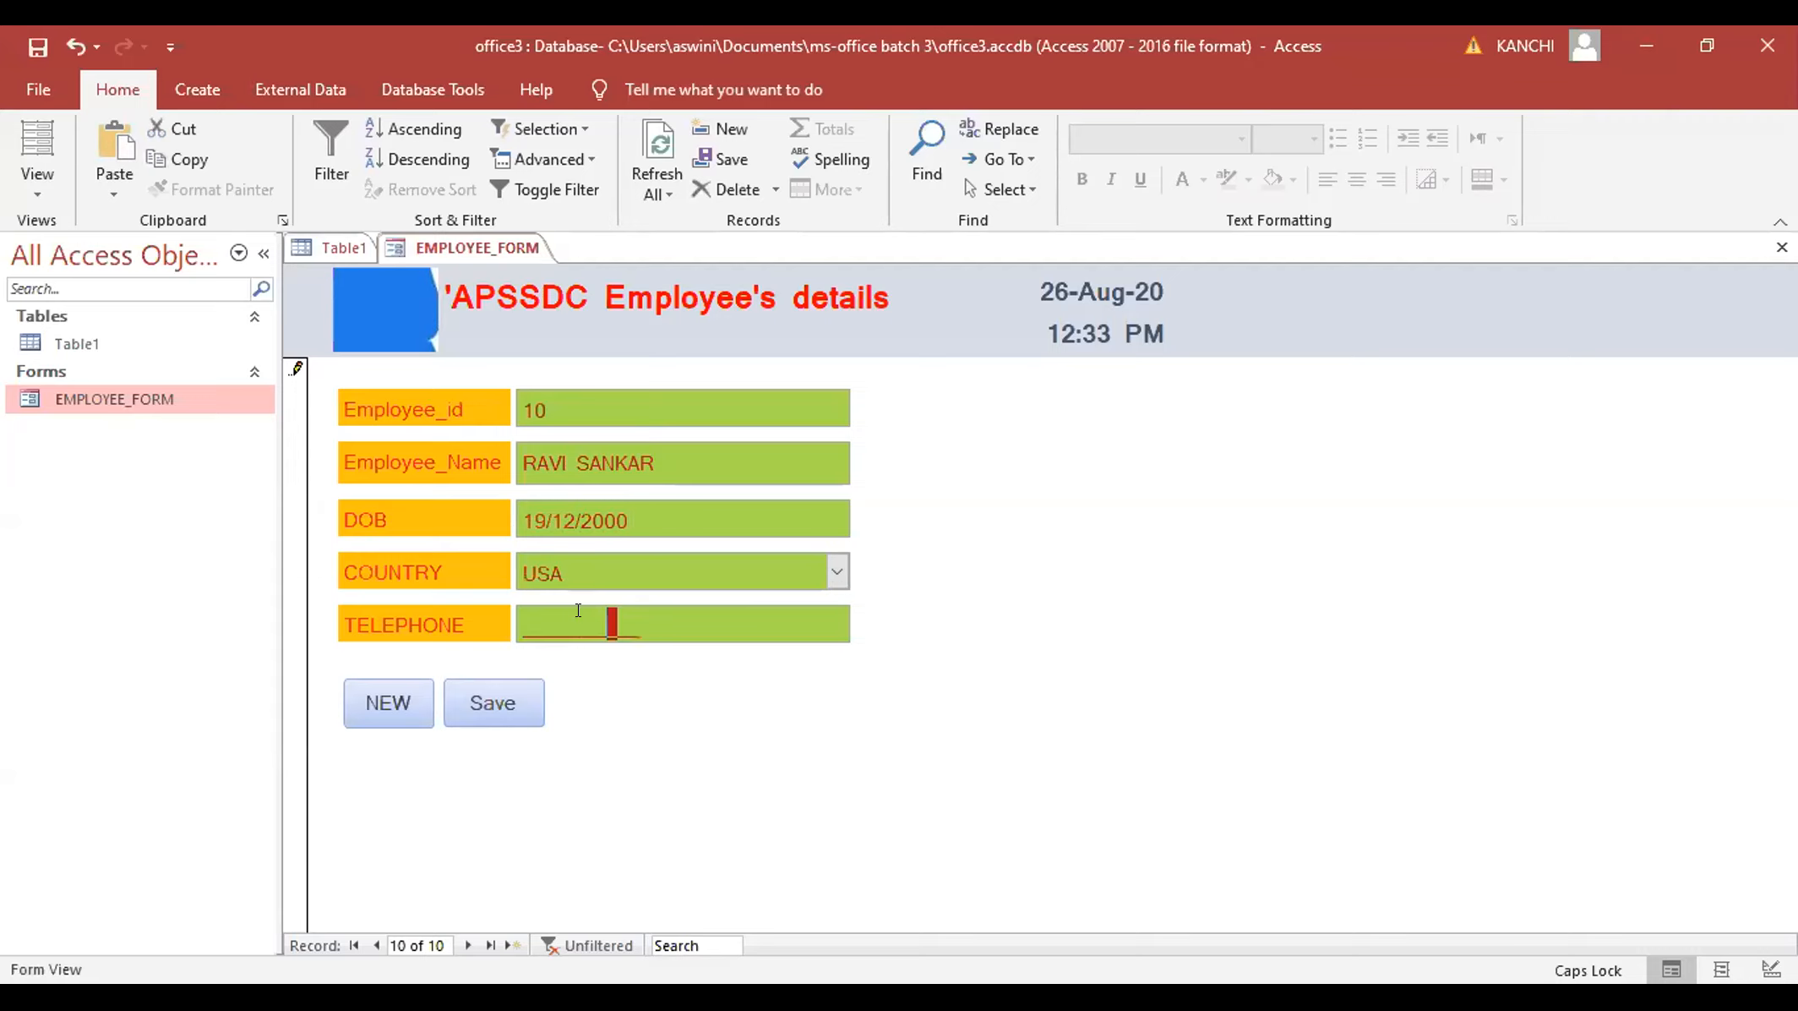
left_click(515, 610)
type("9976543456")
left_click(477, 708)
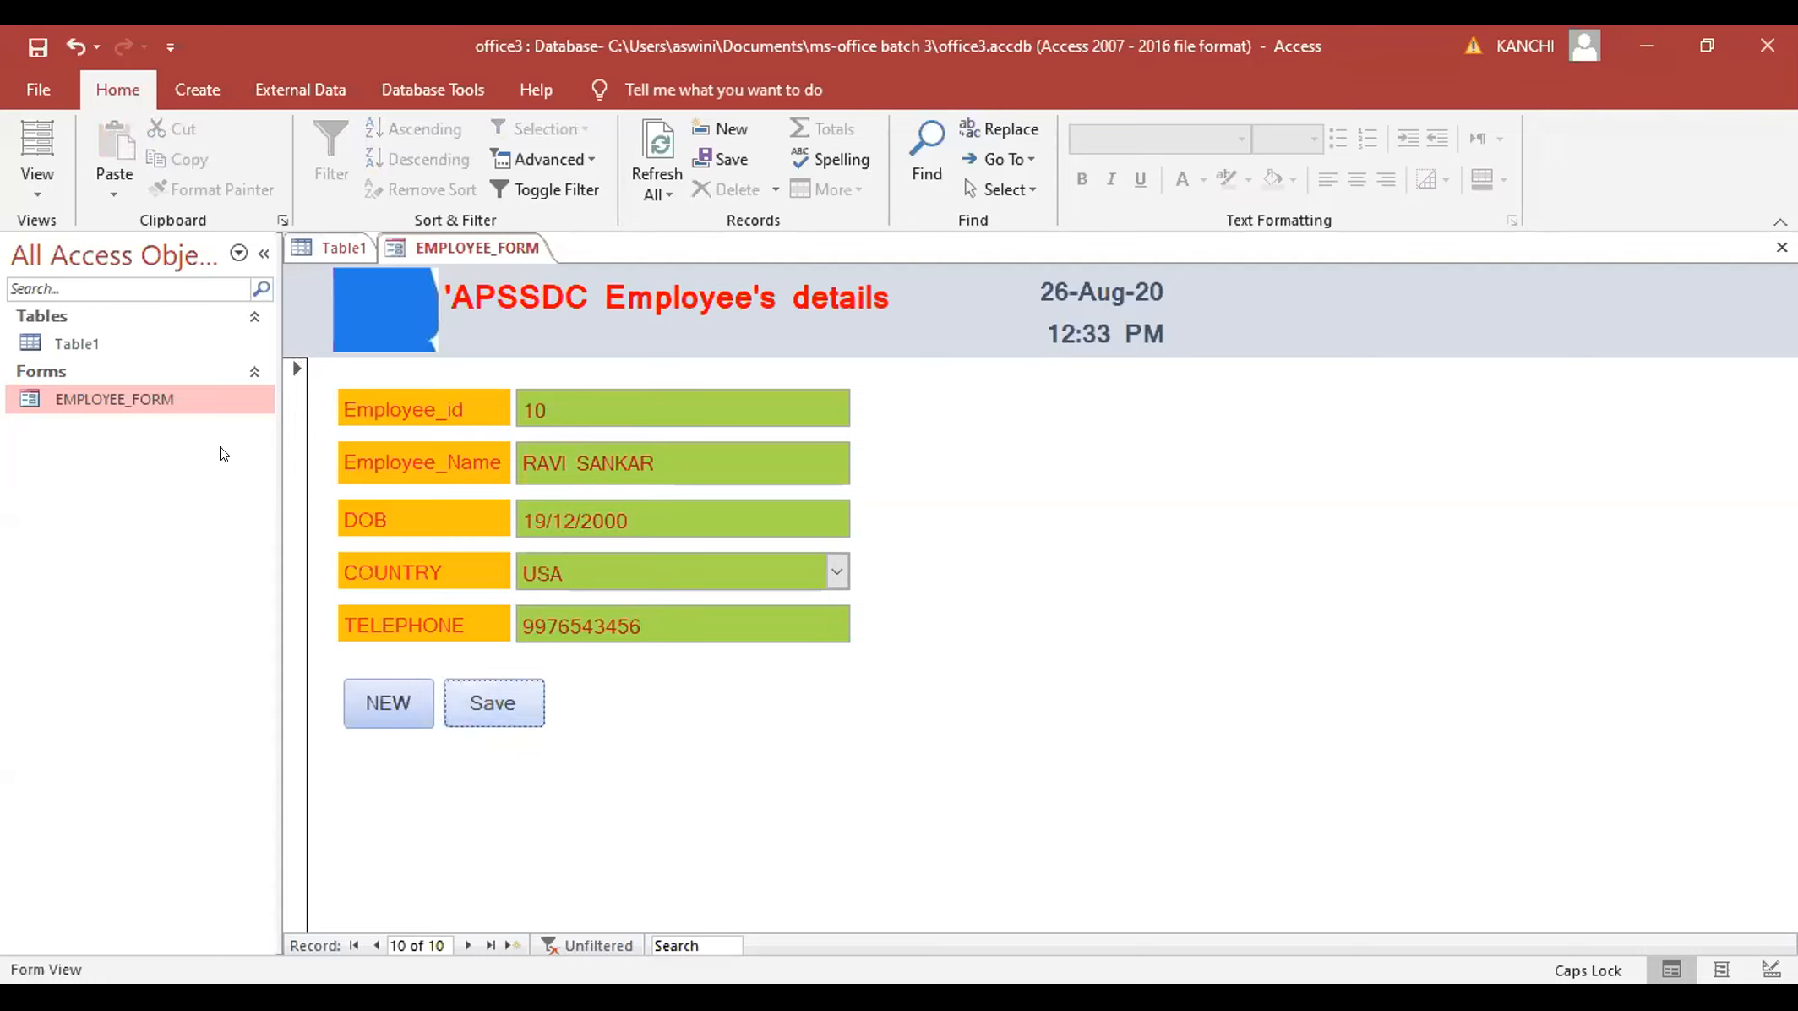
left_click(95, 338)
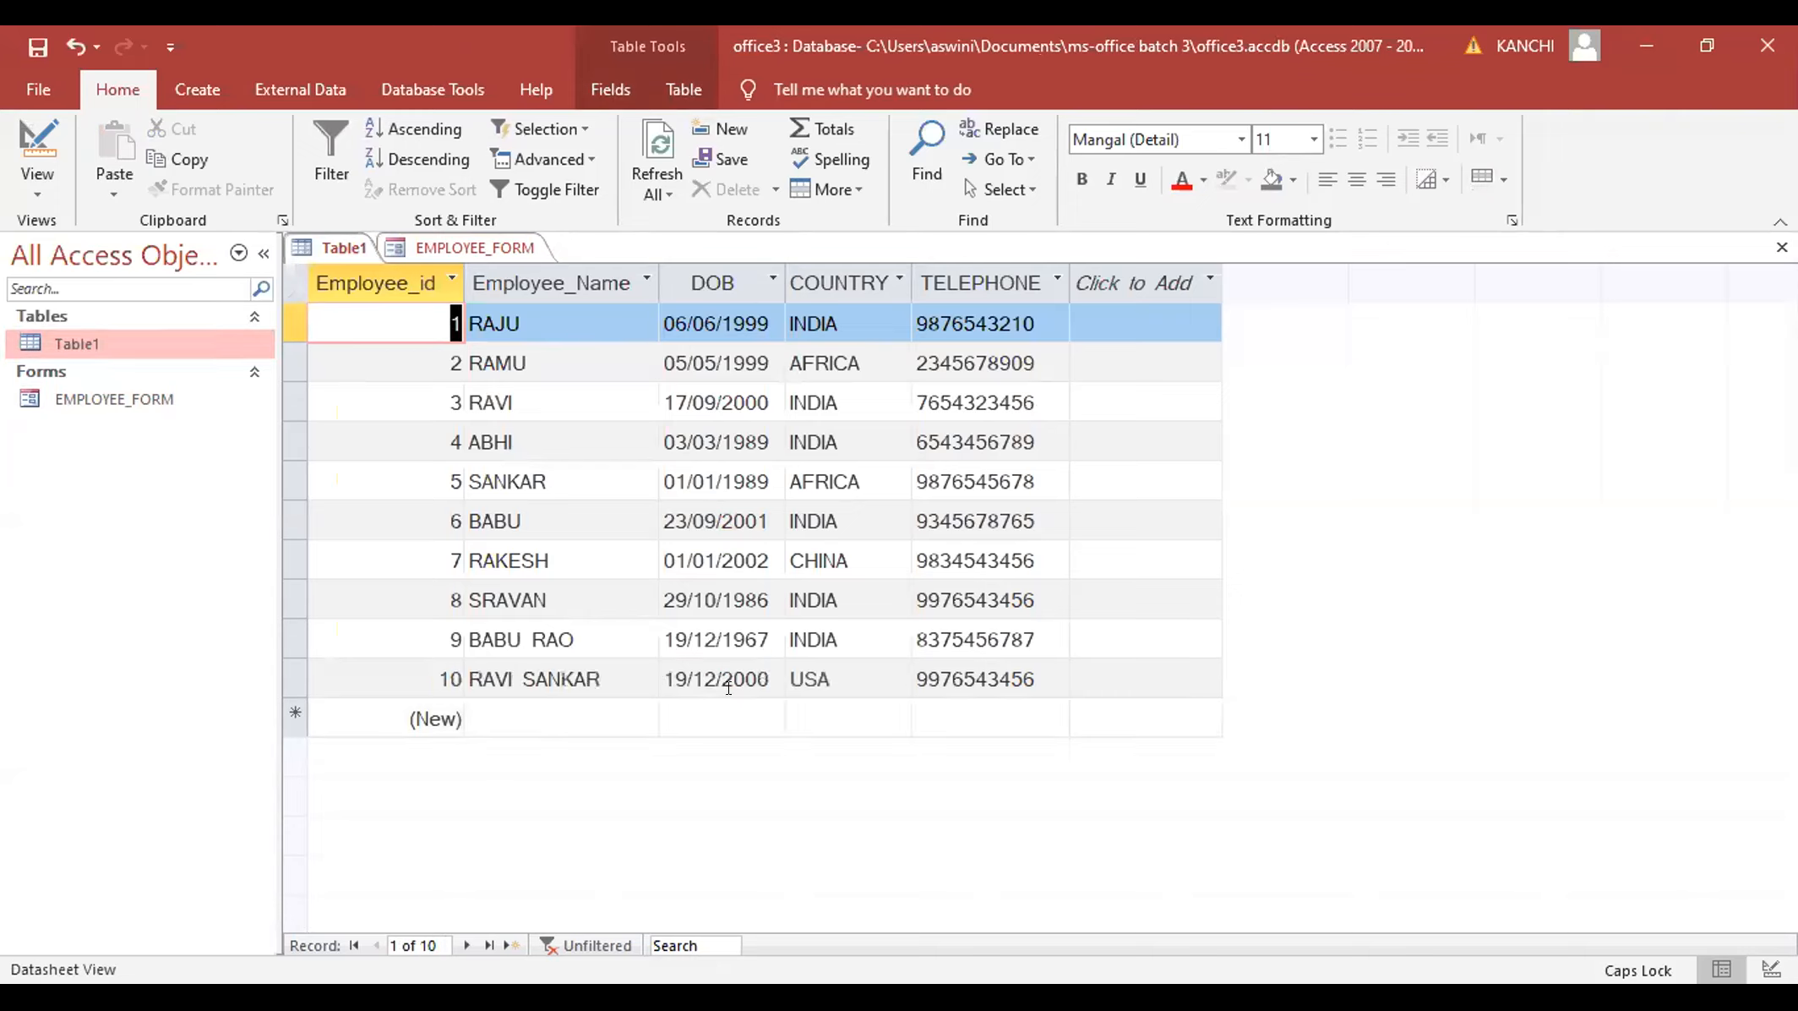
left_click(124, 401)
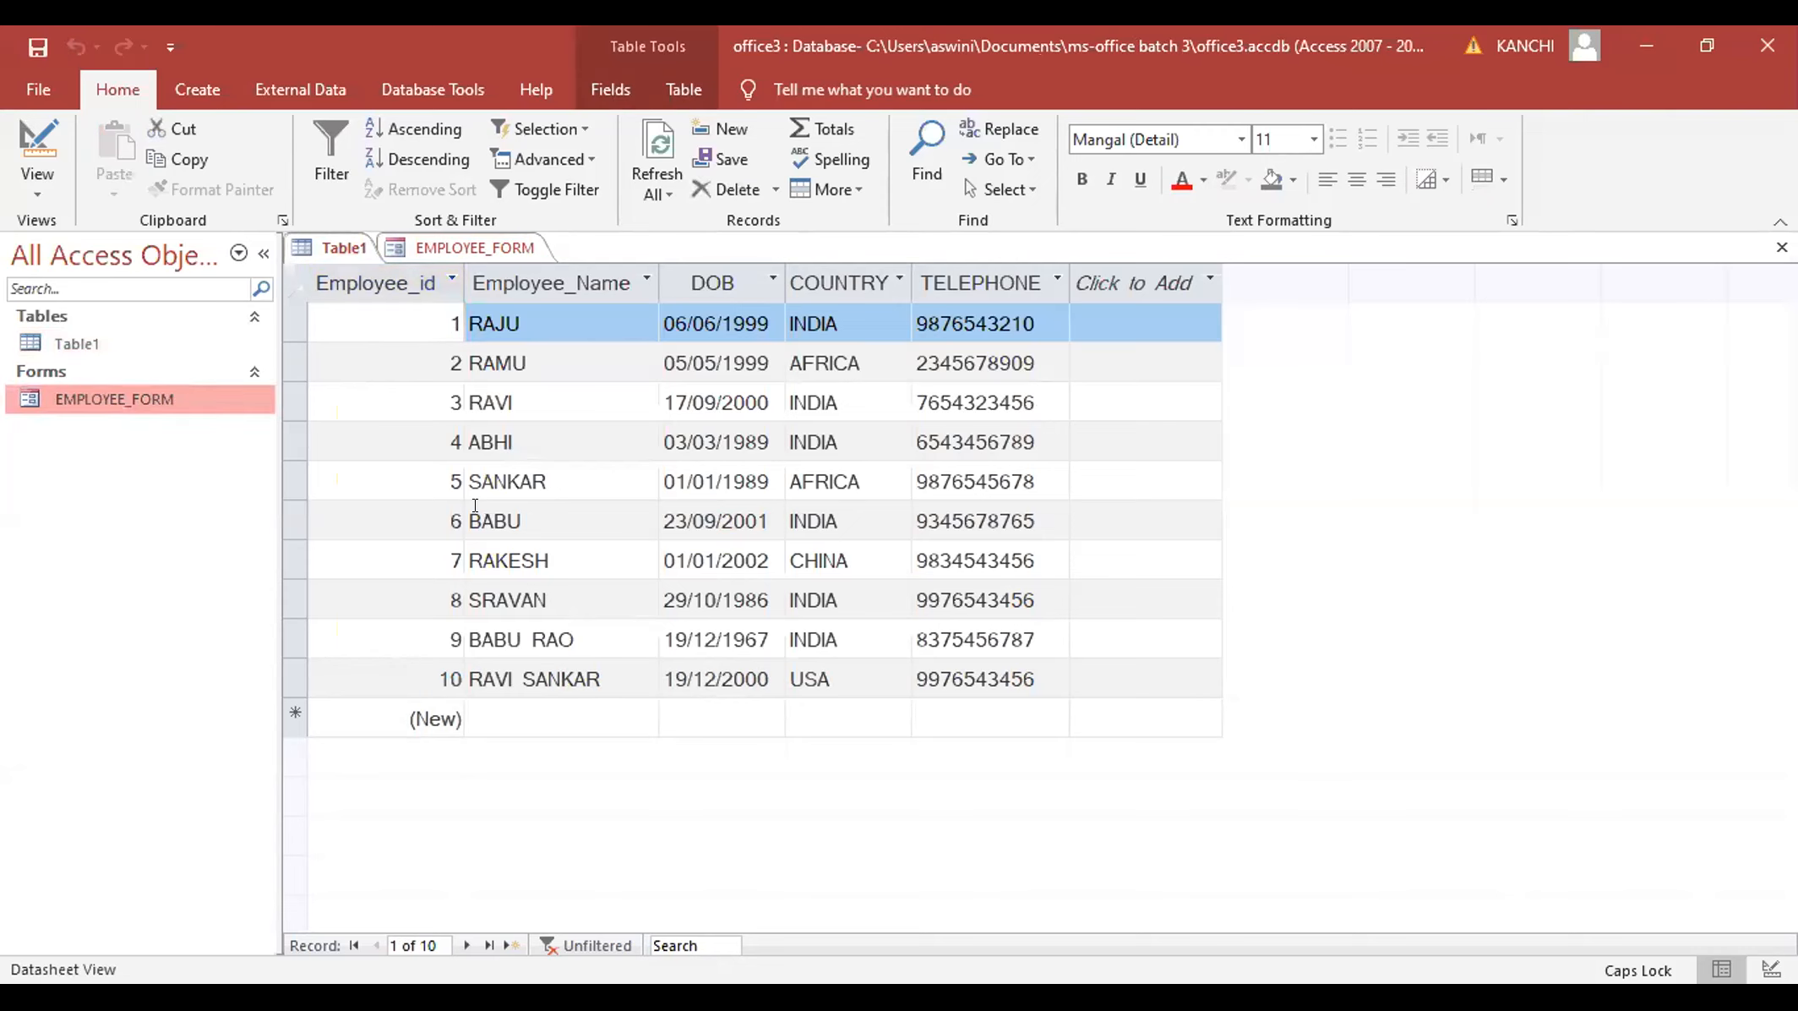
double_click(114, 406)
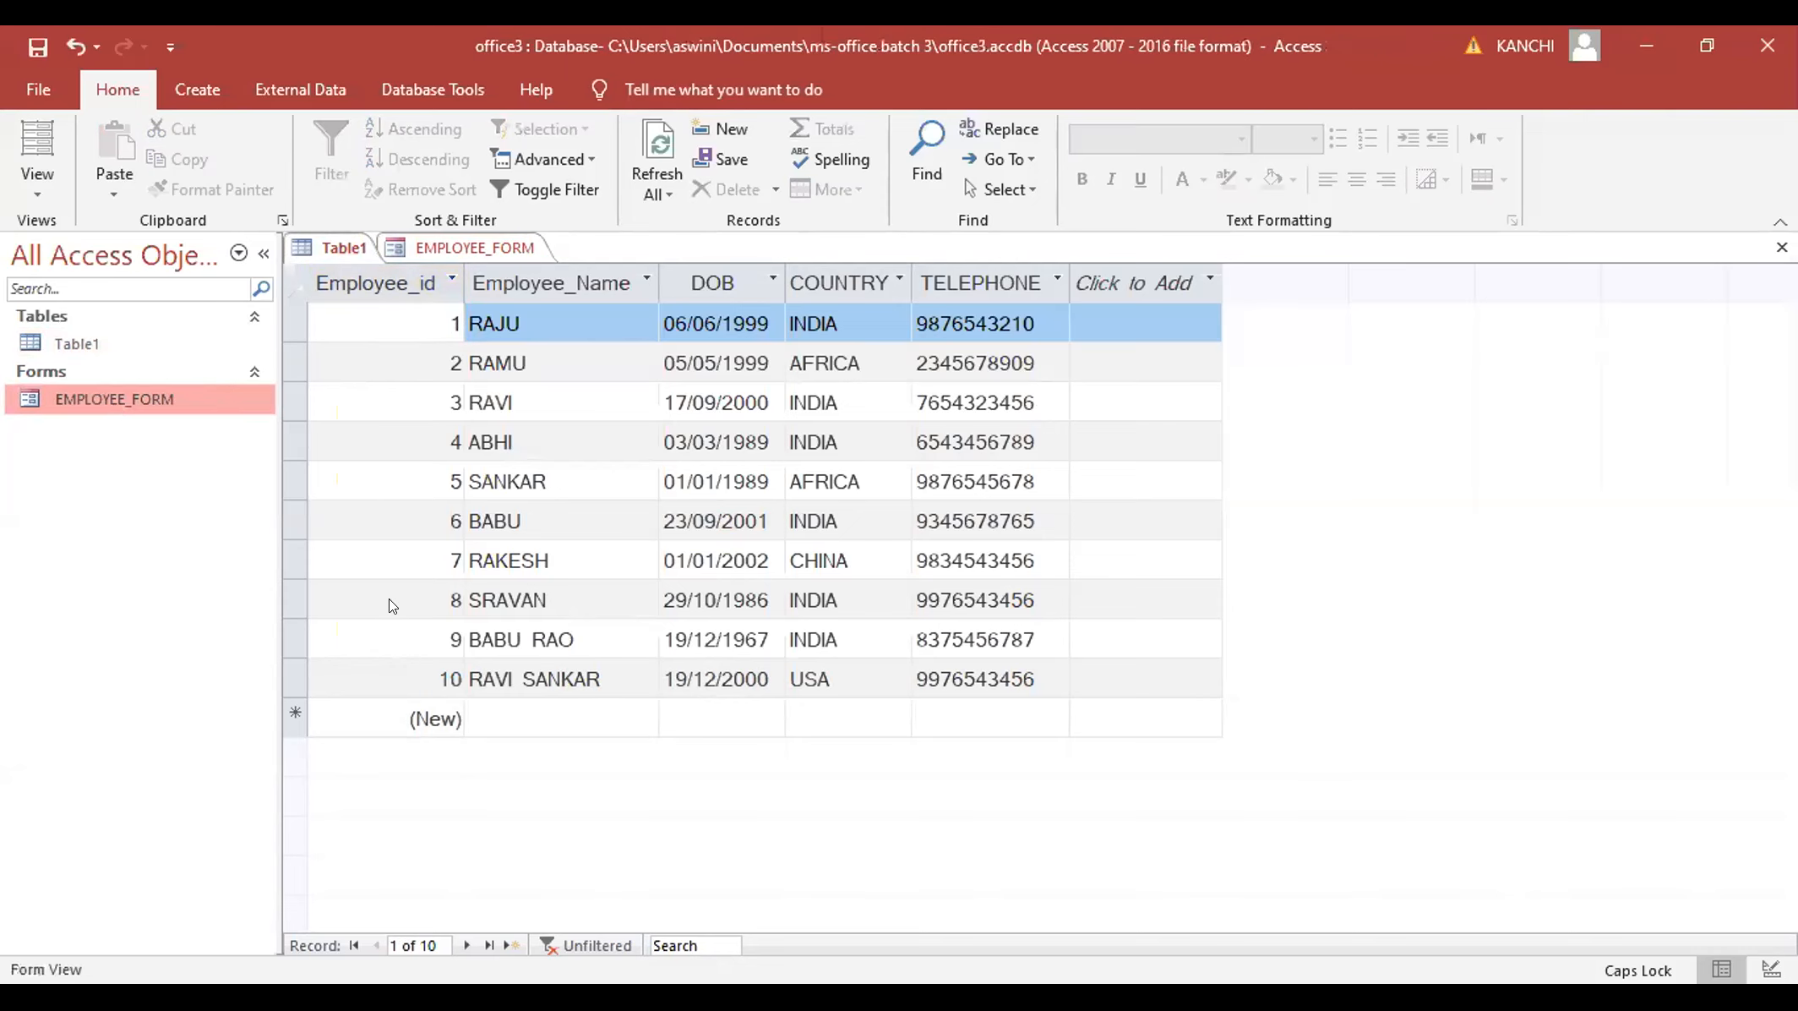
double_click(72, 343)
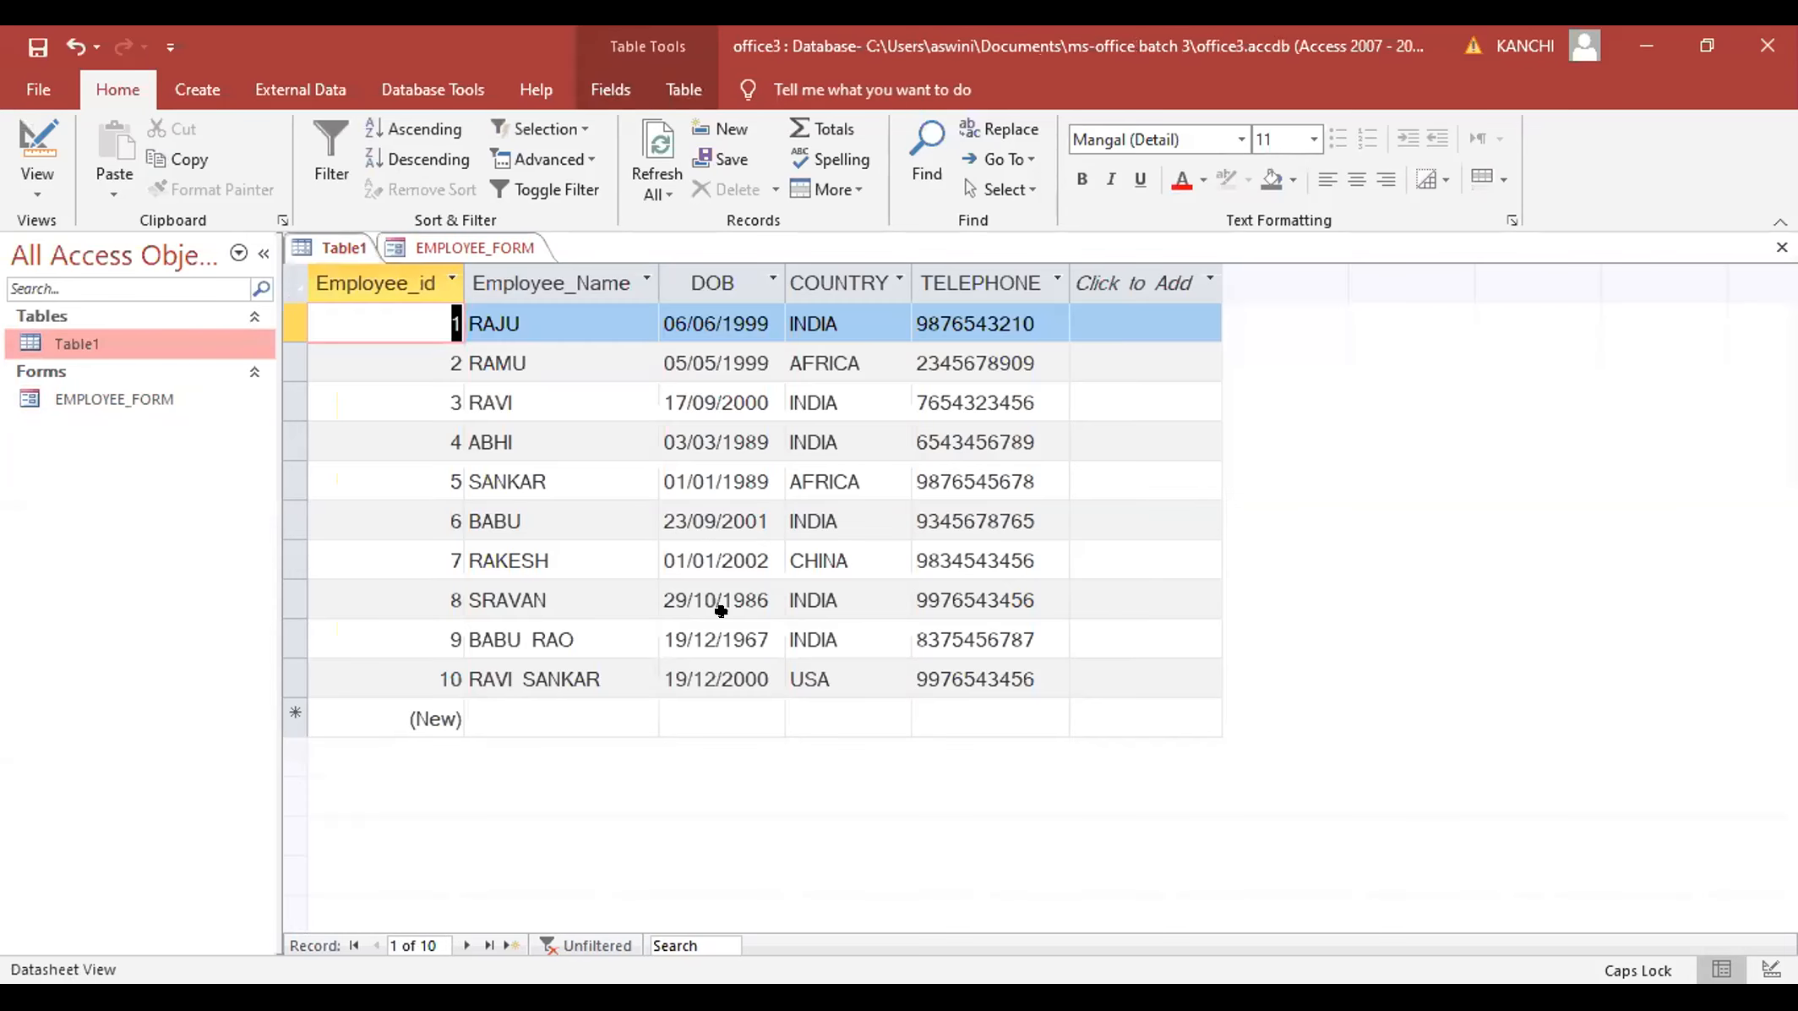
double_click(91, 413)
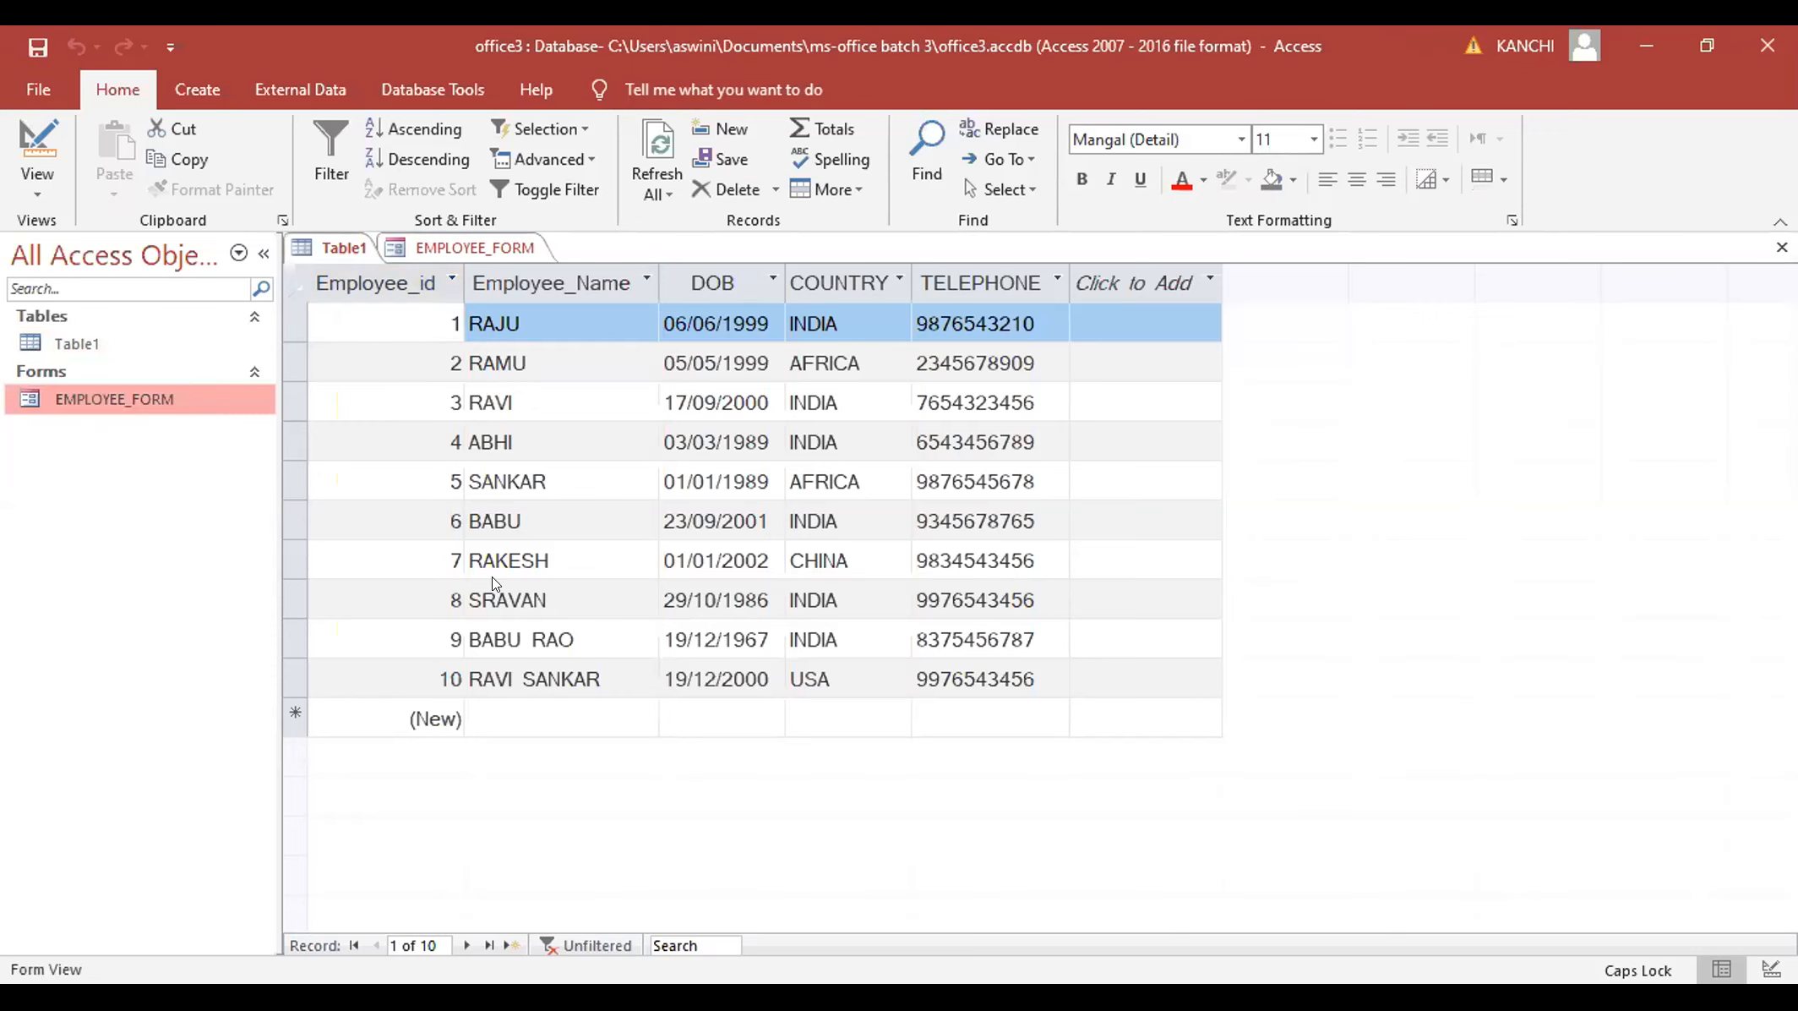
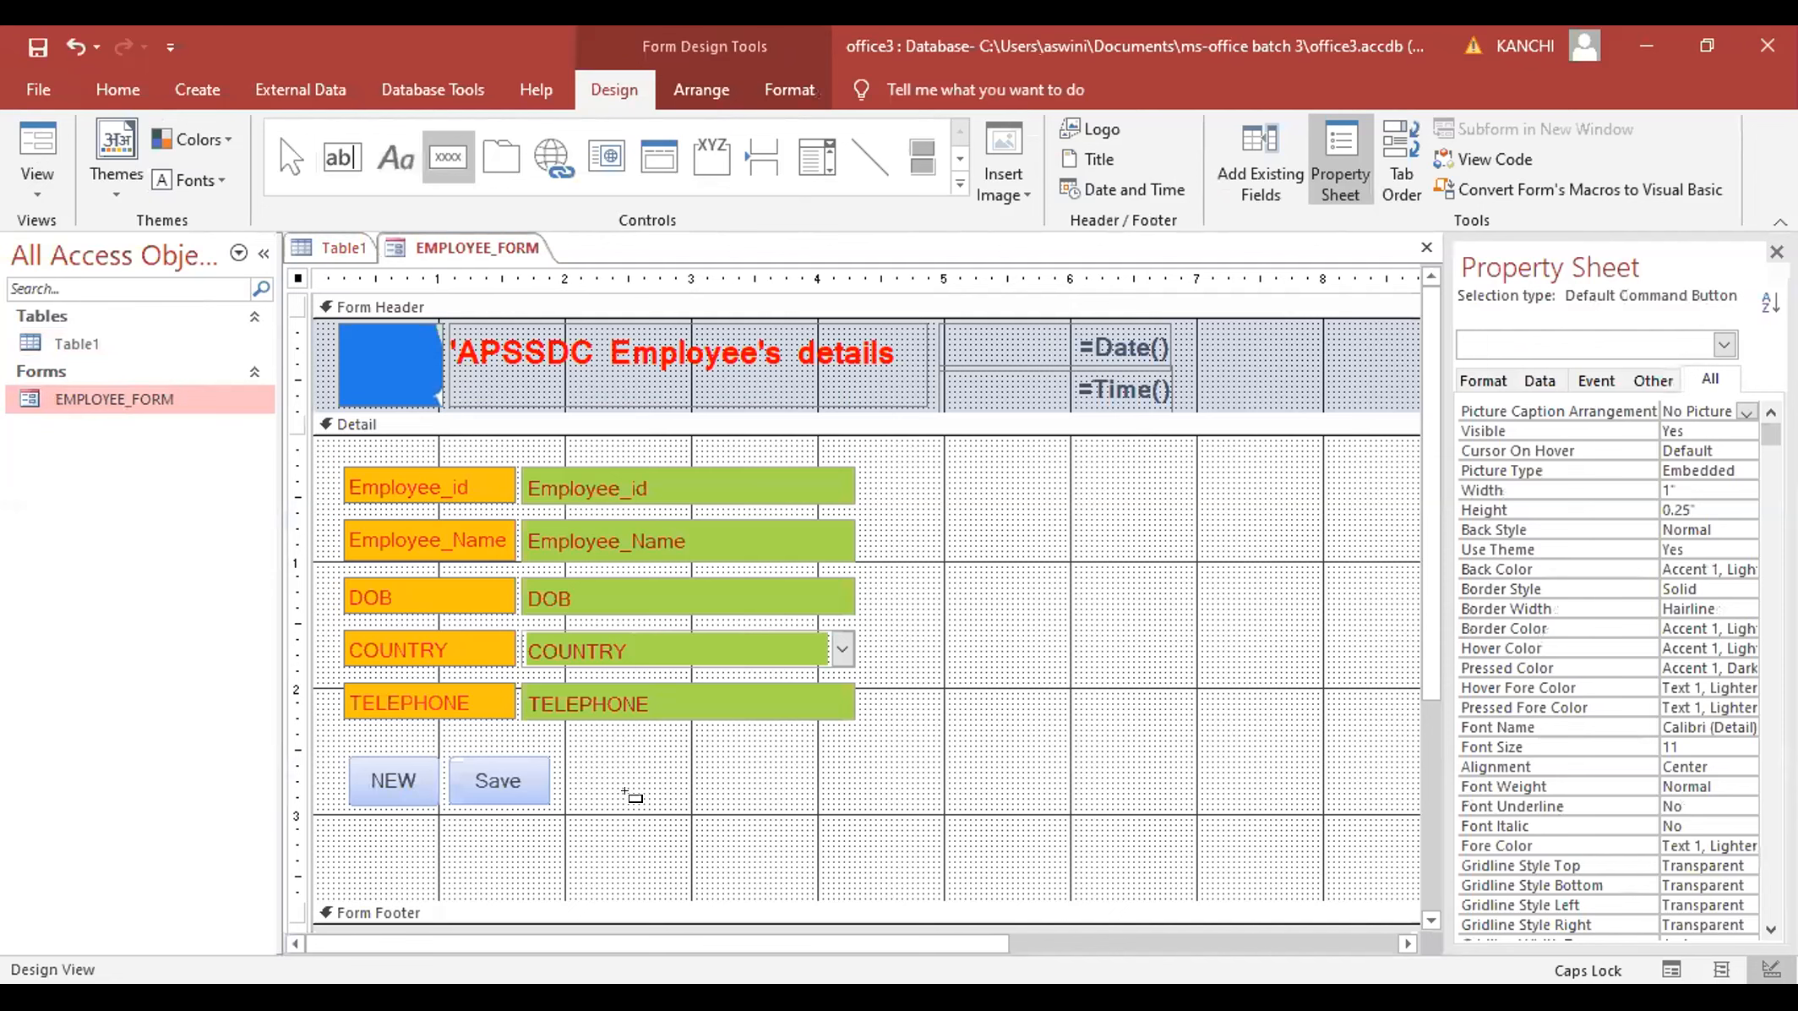
- Add a Go To Next Record arrow button just right of the Save button
left_click(594, 760)
left_click(594, 765)
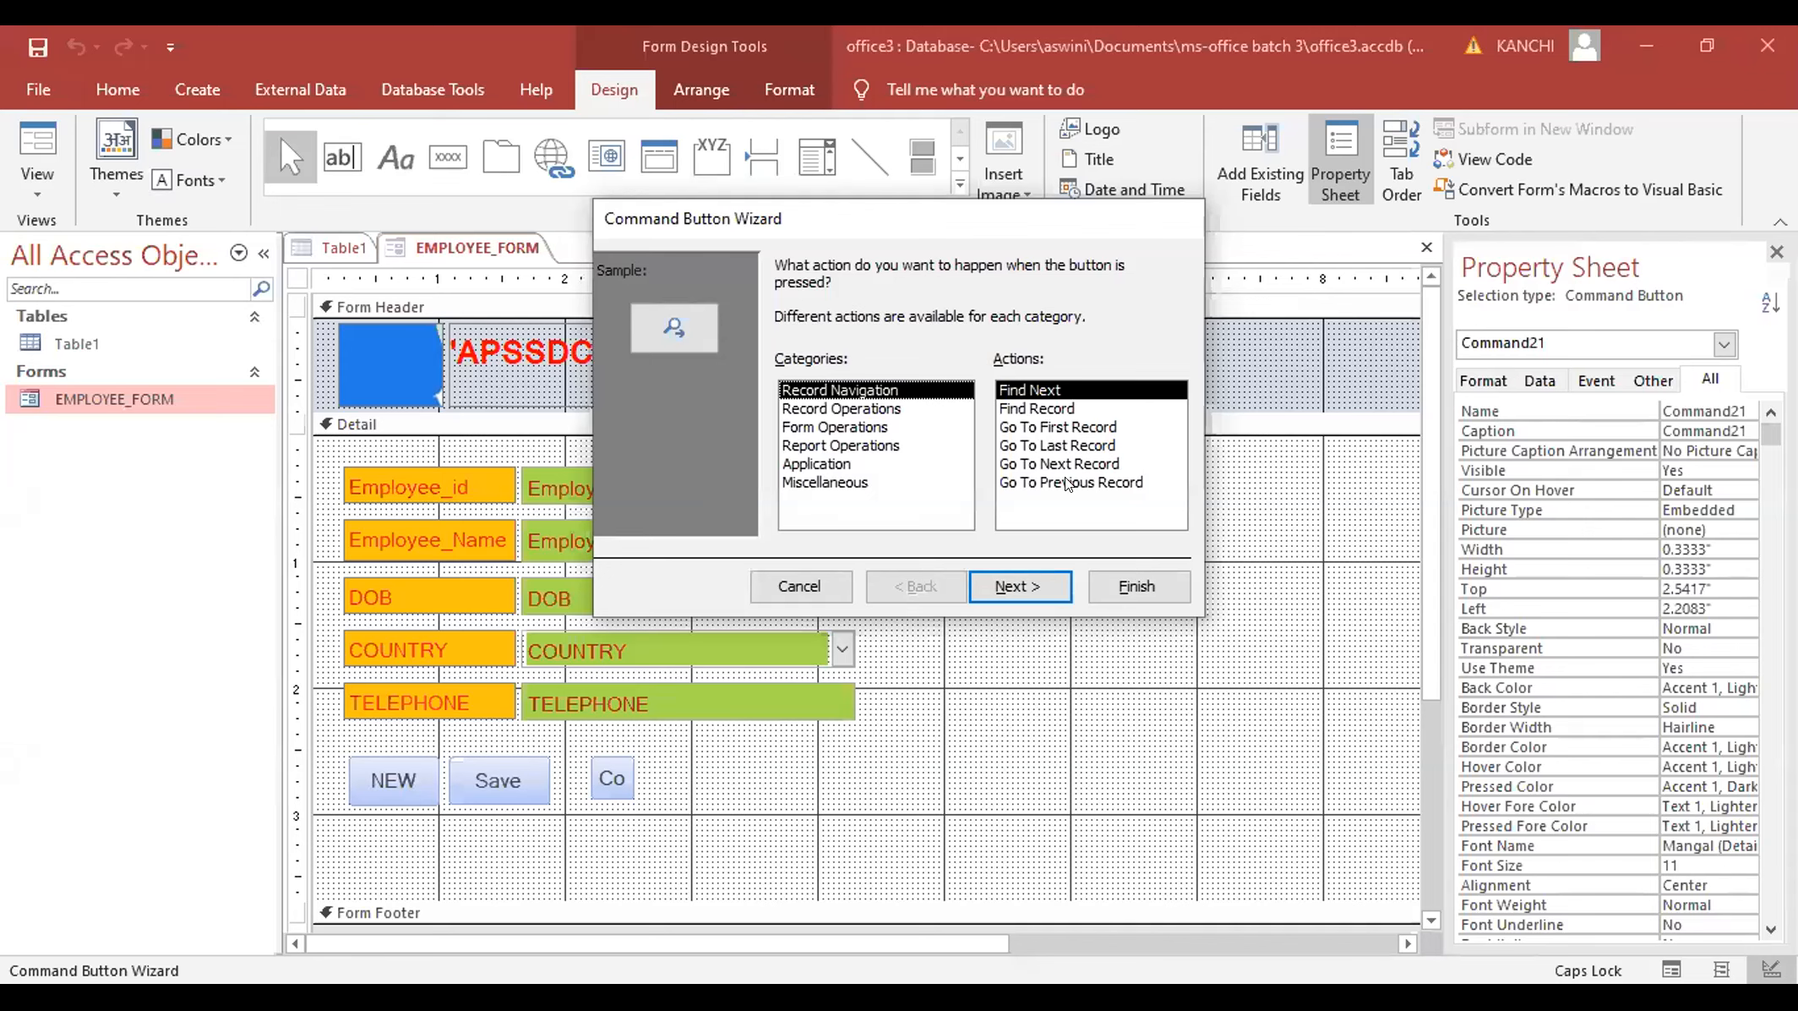
left_click(1020, 585)
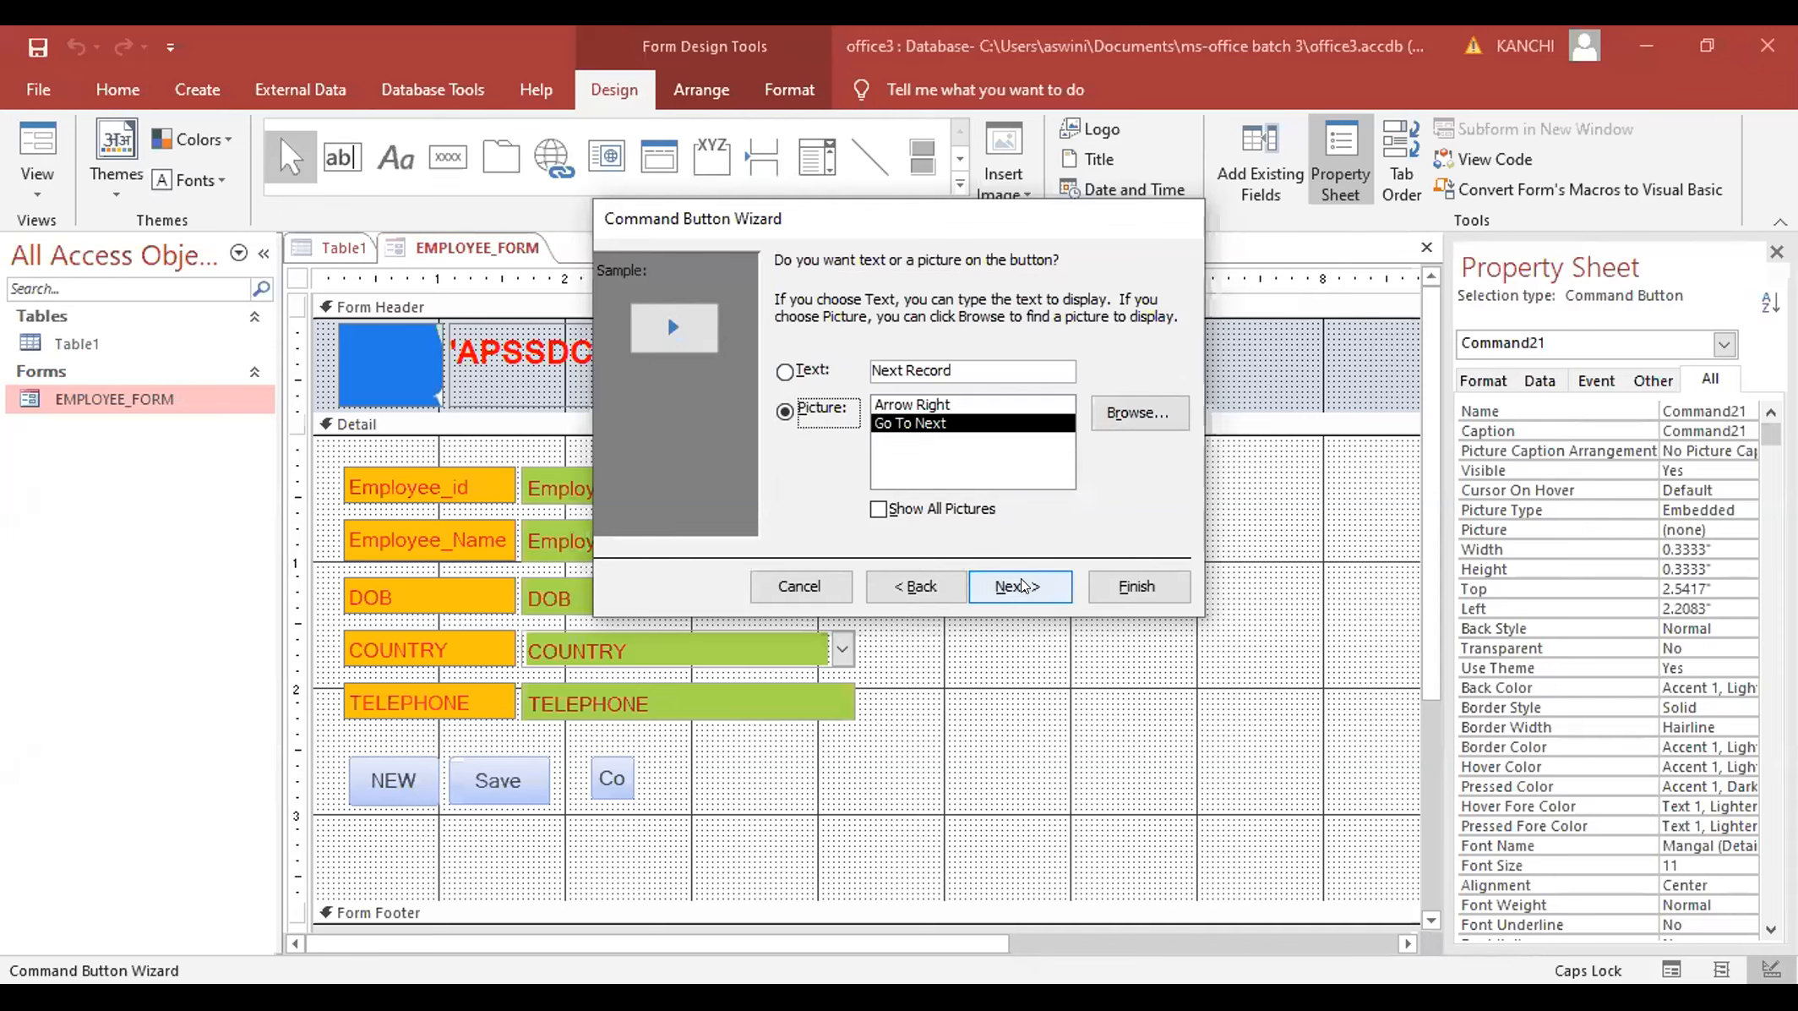
left_click(1120, 587)
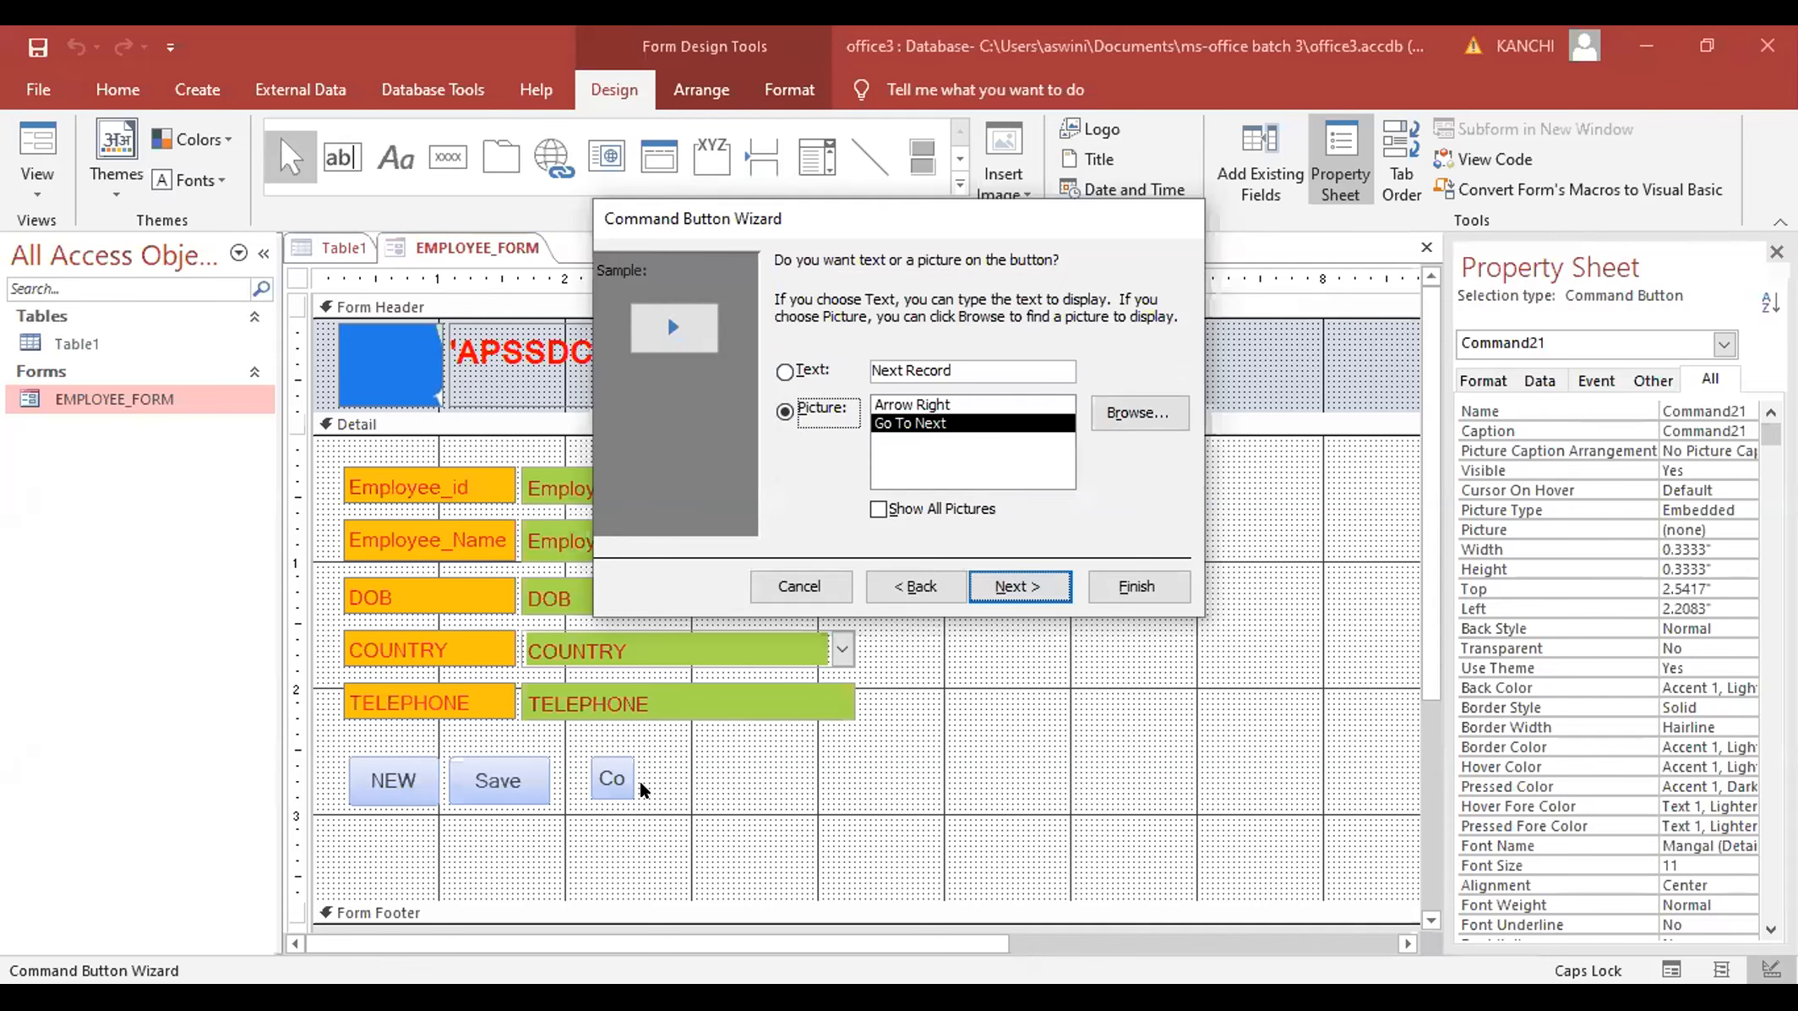
- Draw a previous-record arrow button and nudge it beside the next-record button
left_click(449, 156)
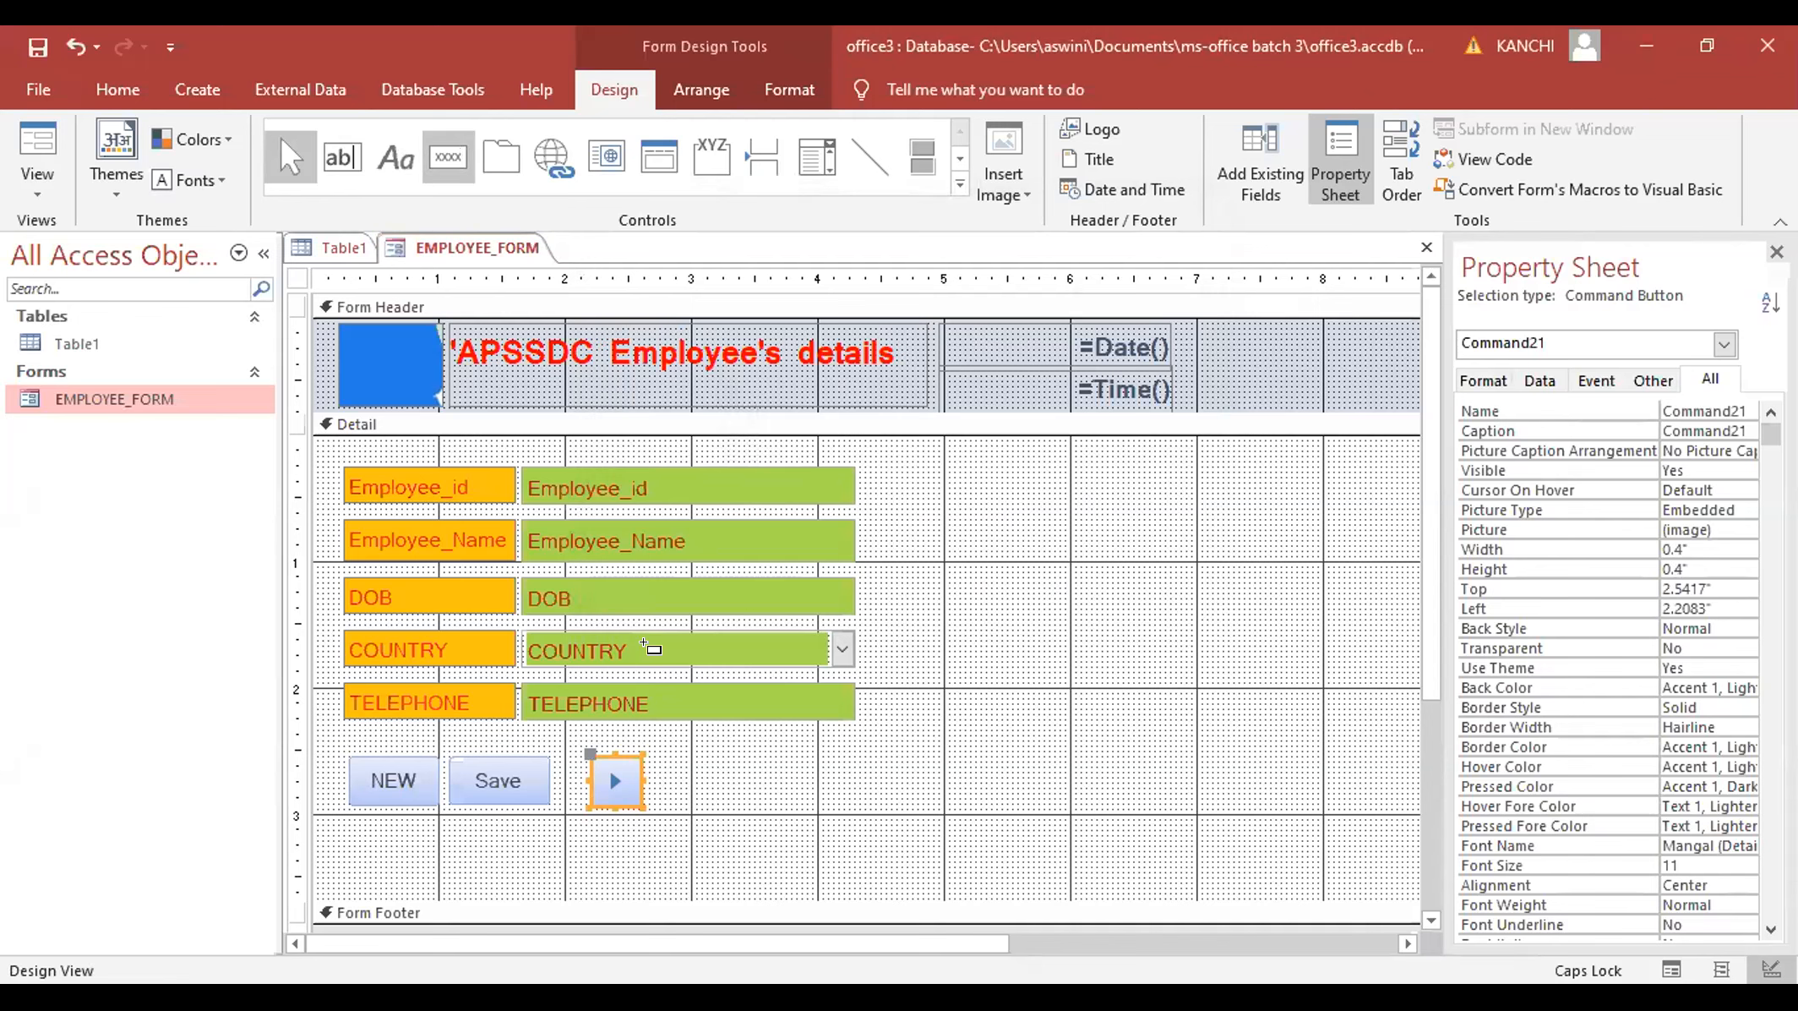
mouse_move(655, 760)
left_mouse_down()
mouse_move(664, 797)
mouse_move(690, 795)
left_mouse_up()
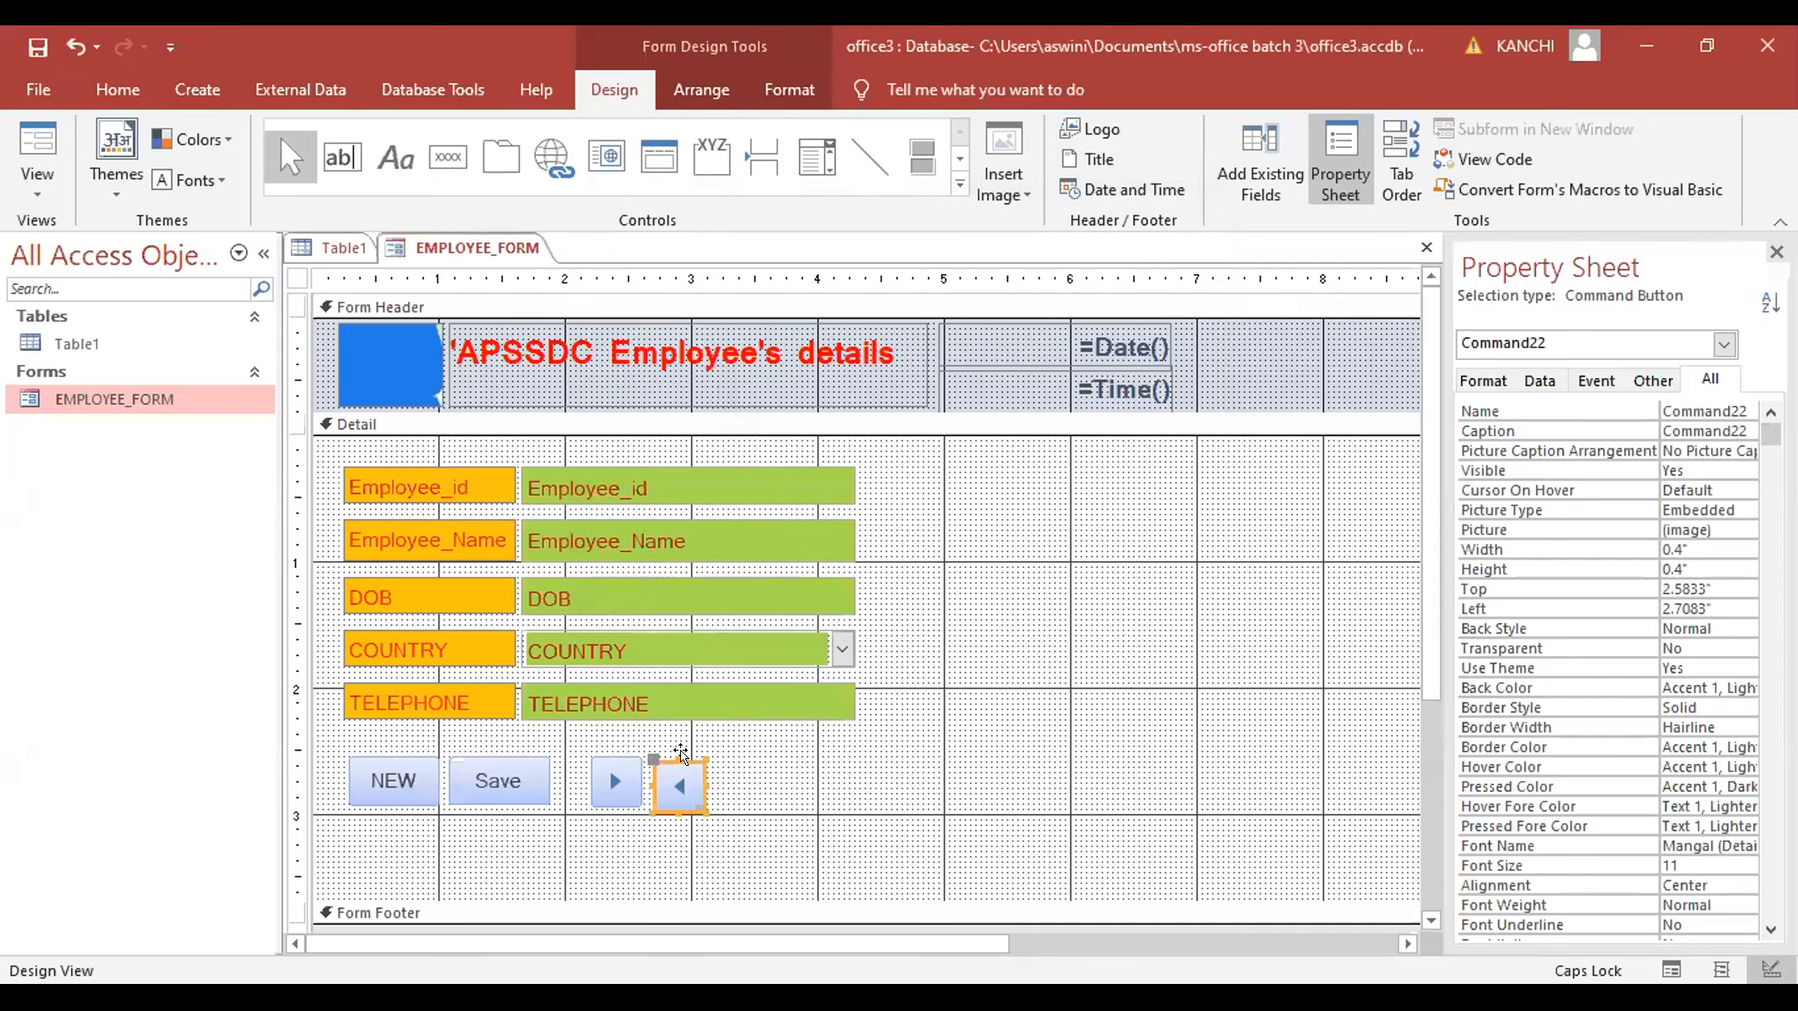
left_click_drag(680, 750, 669, 753)
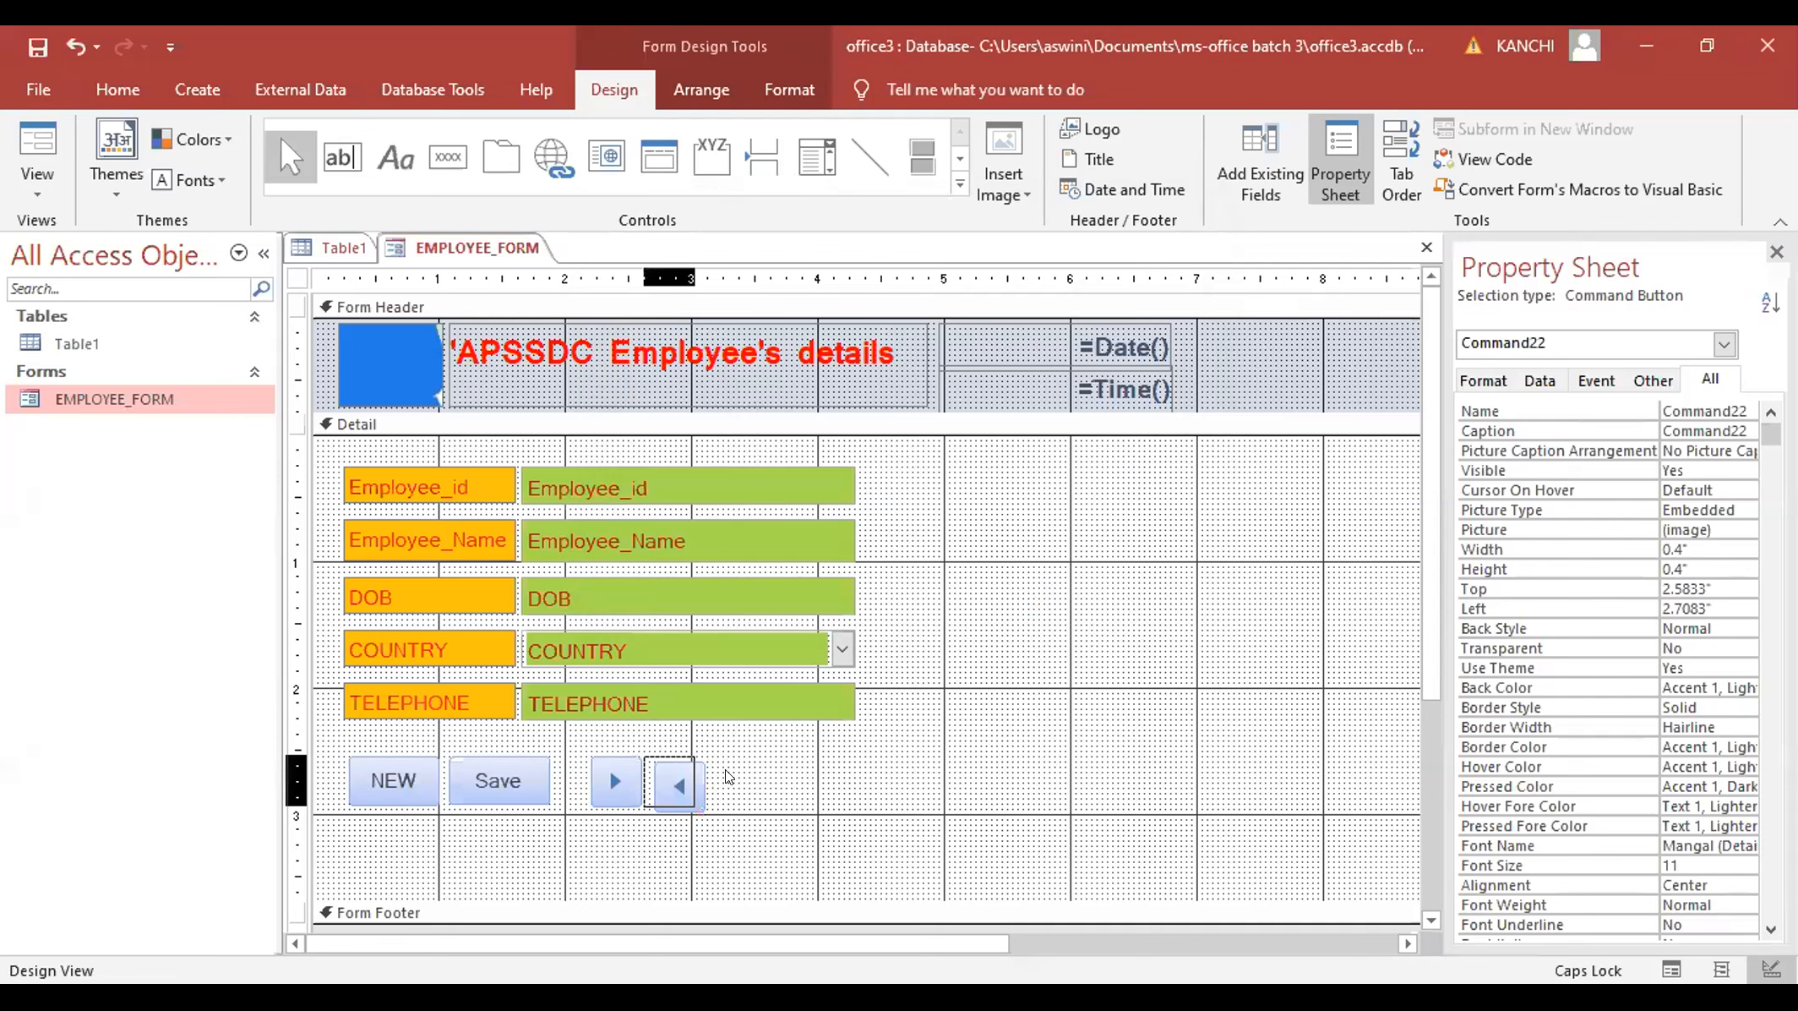
left_click(431, 139)
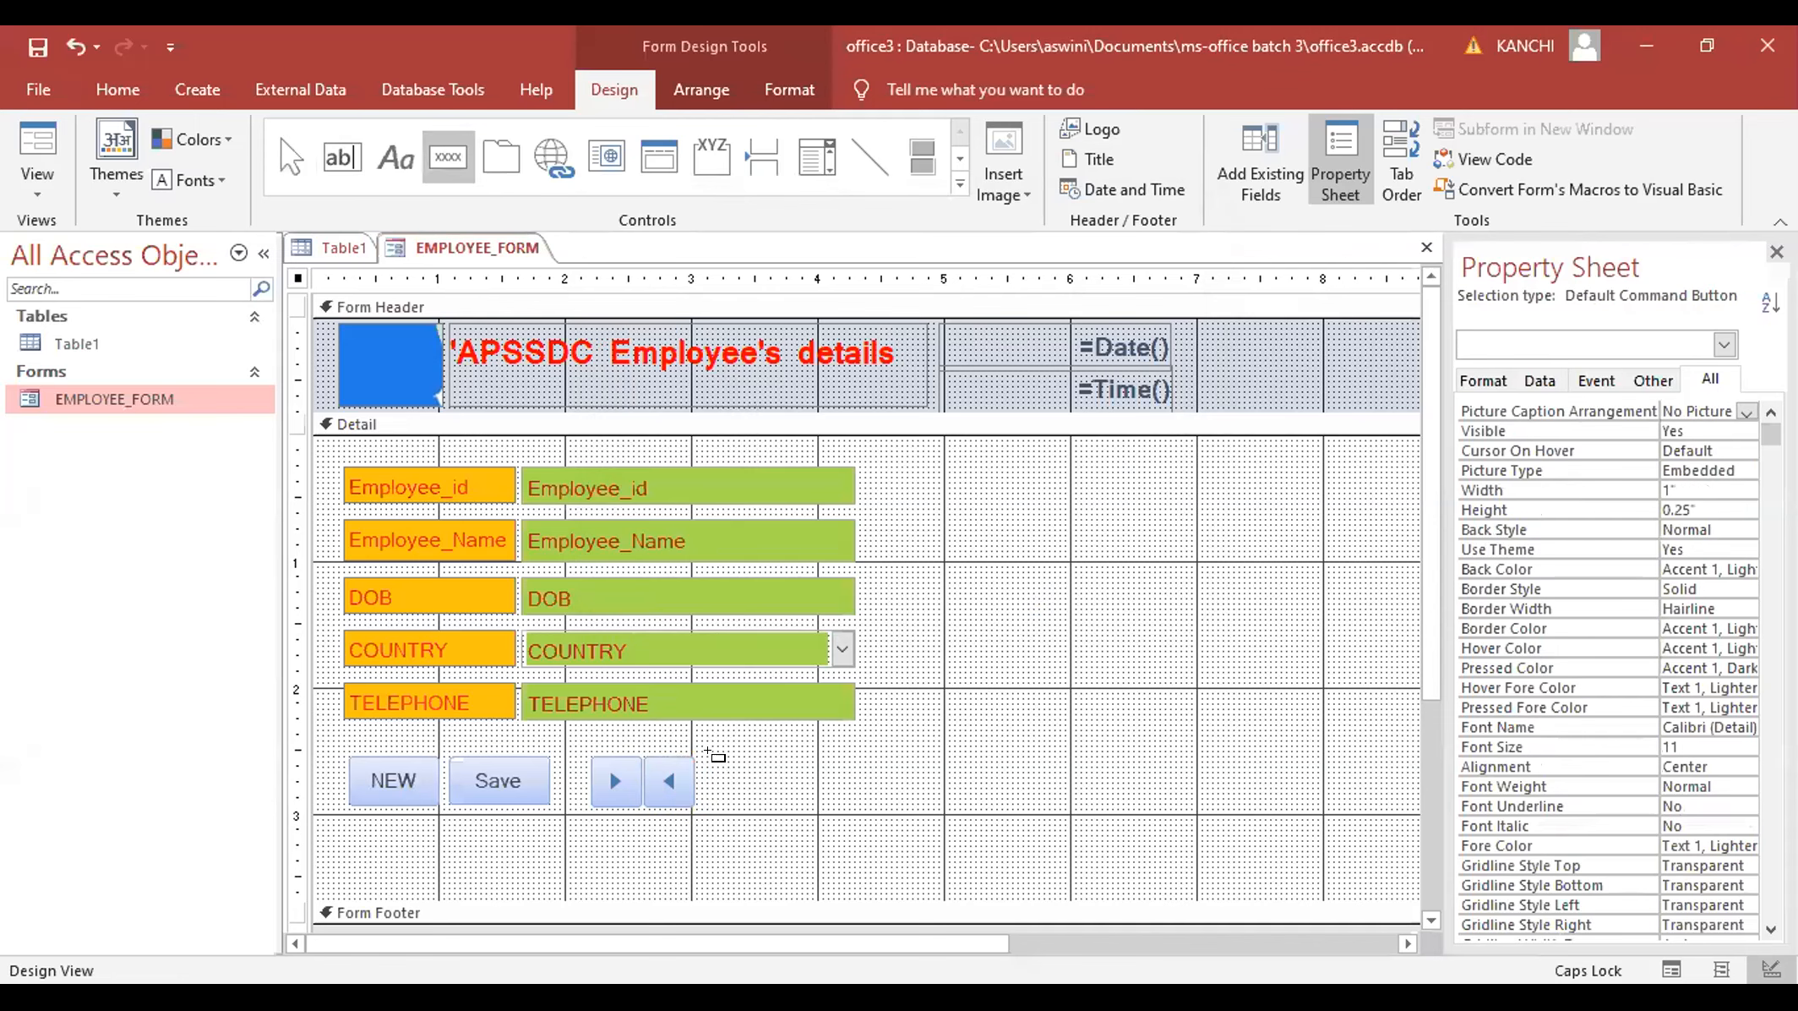
- Add Go To First Record and Go To Last Record buttons with their default picture icons
left_click_drag(722, 763, 778, 806)
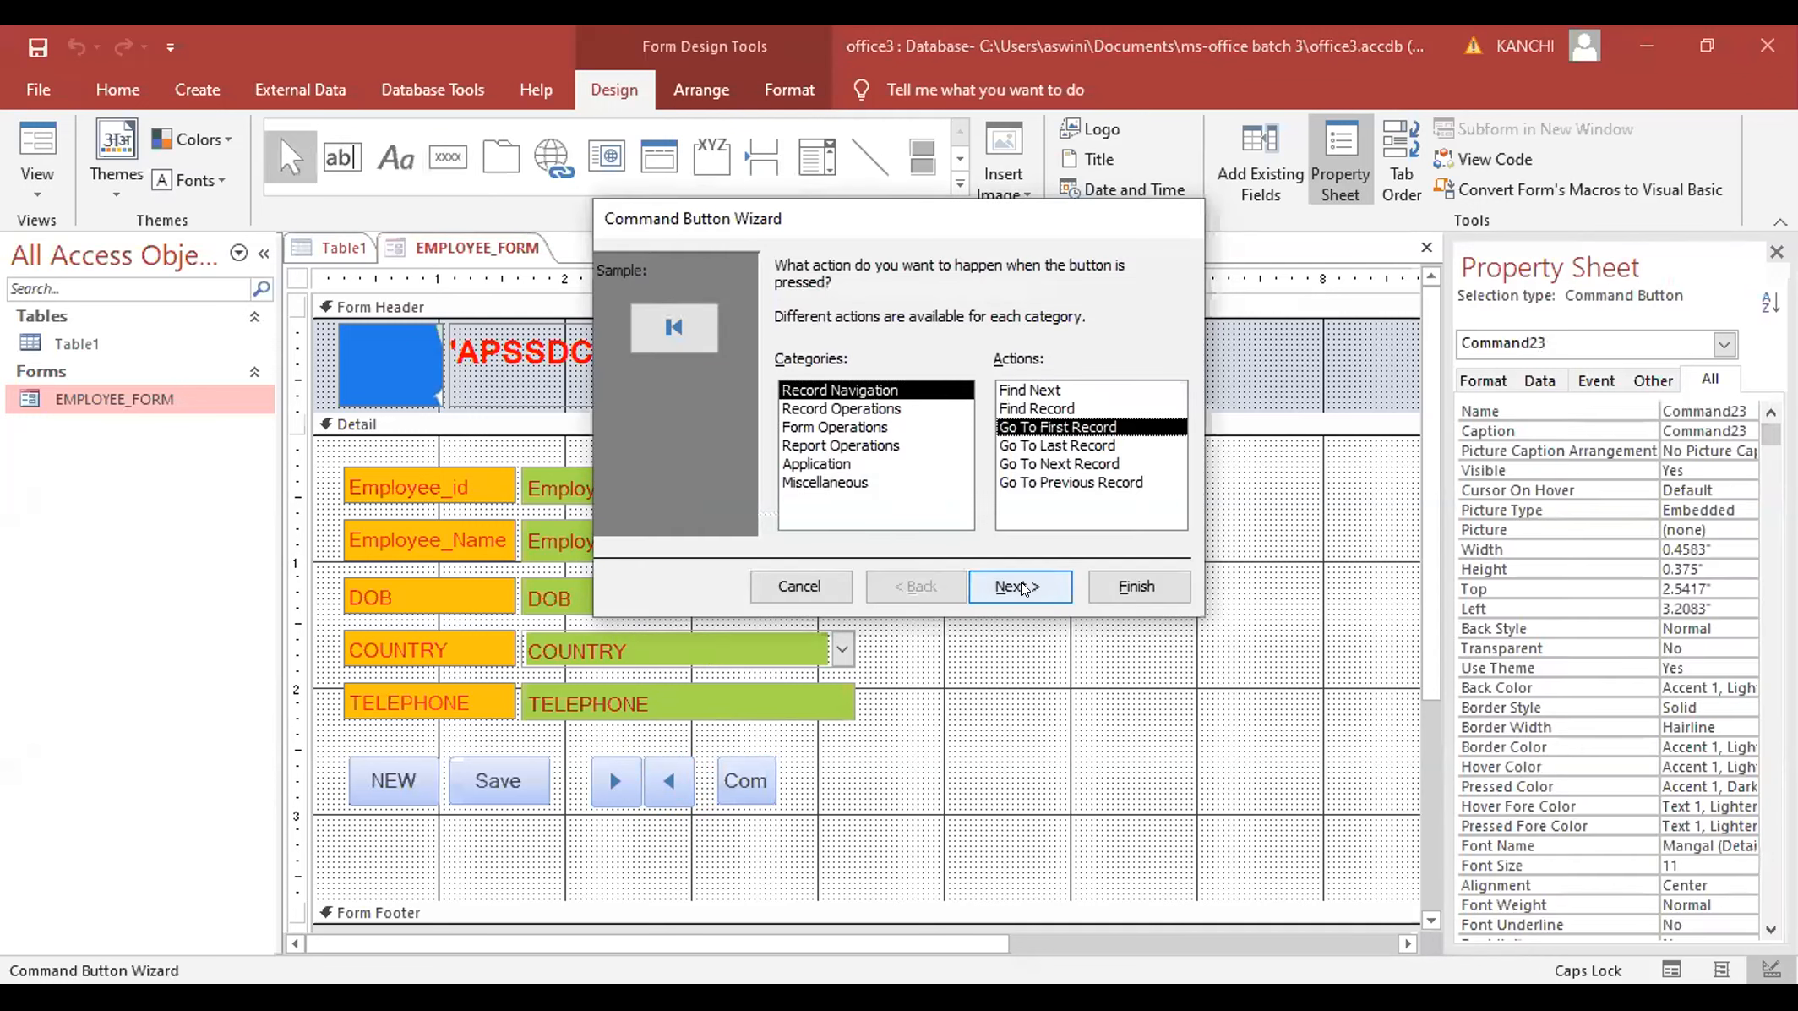
left_click(1012, 585)
left_click(1018, 586)
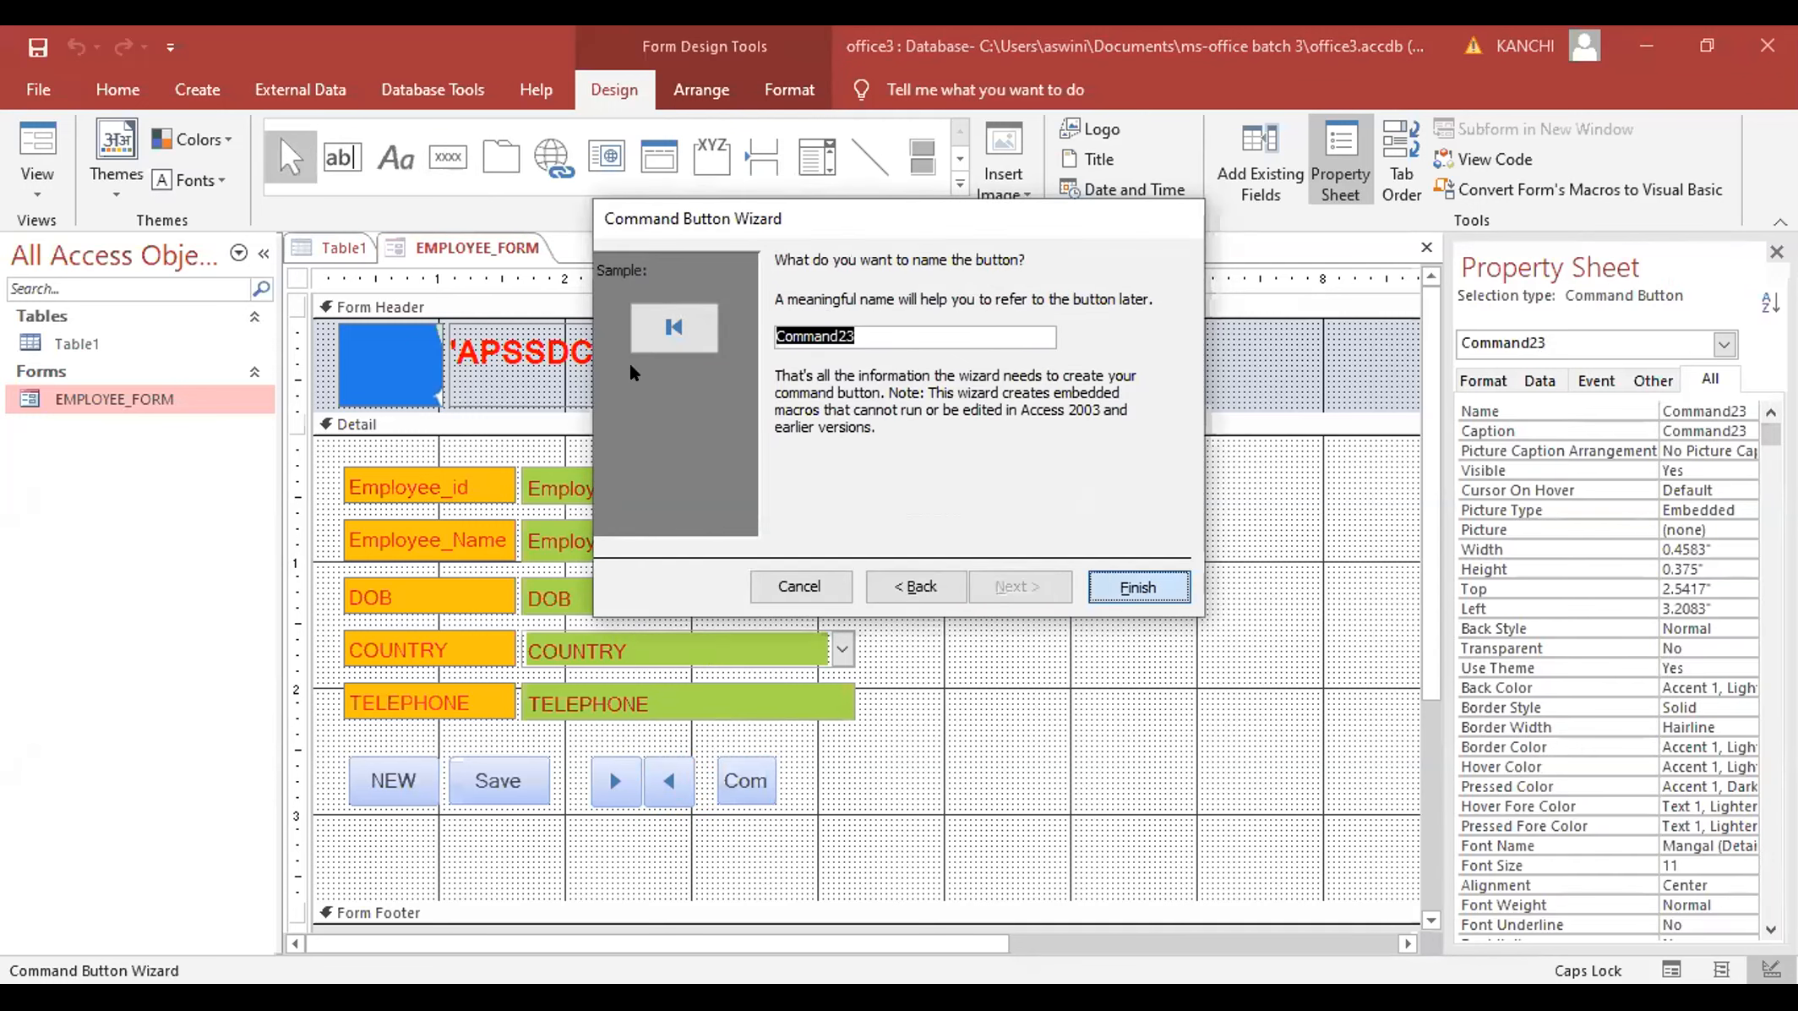
key("Return")
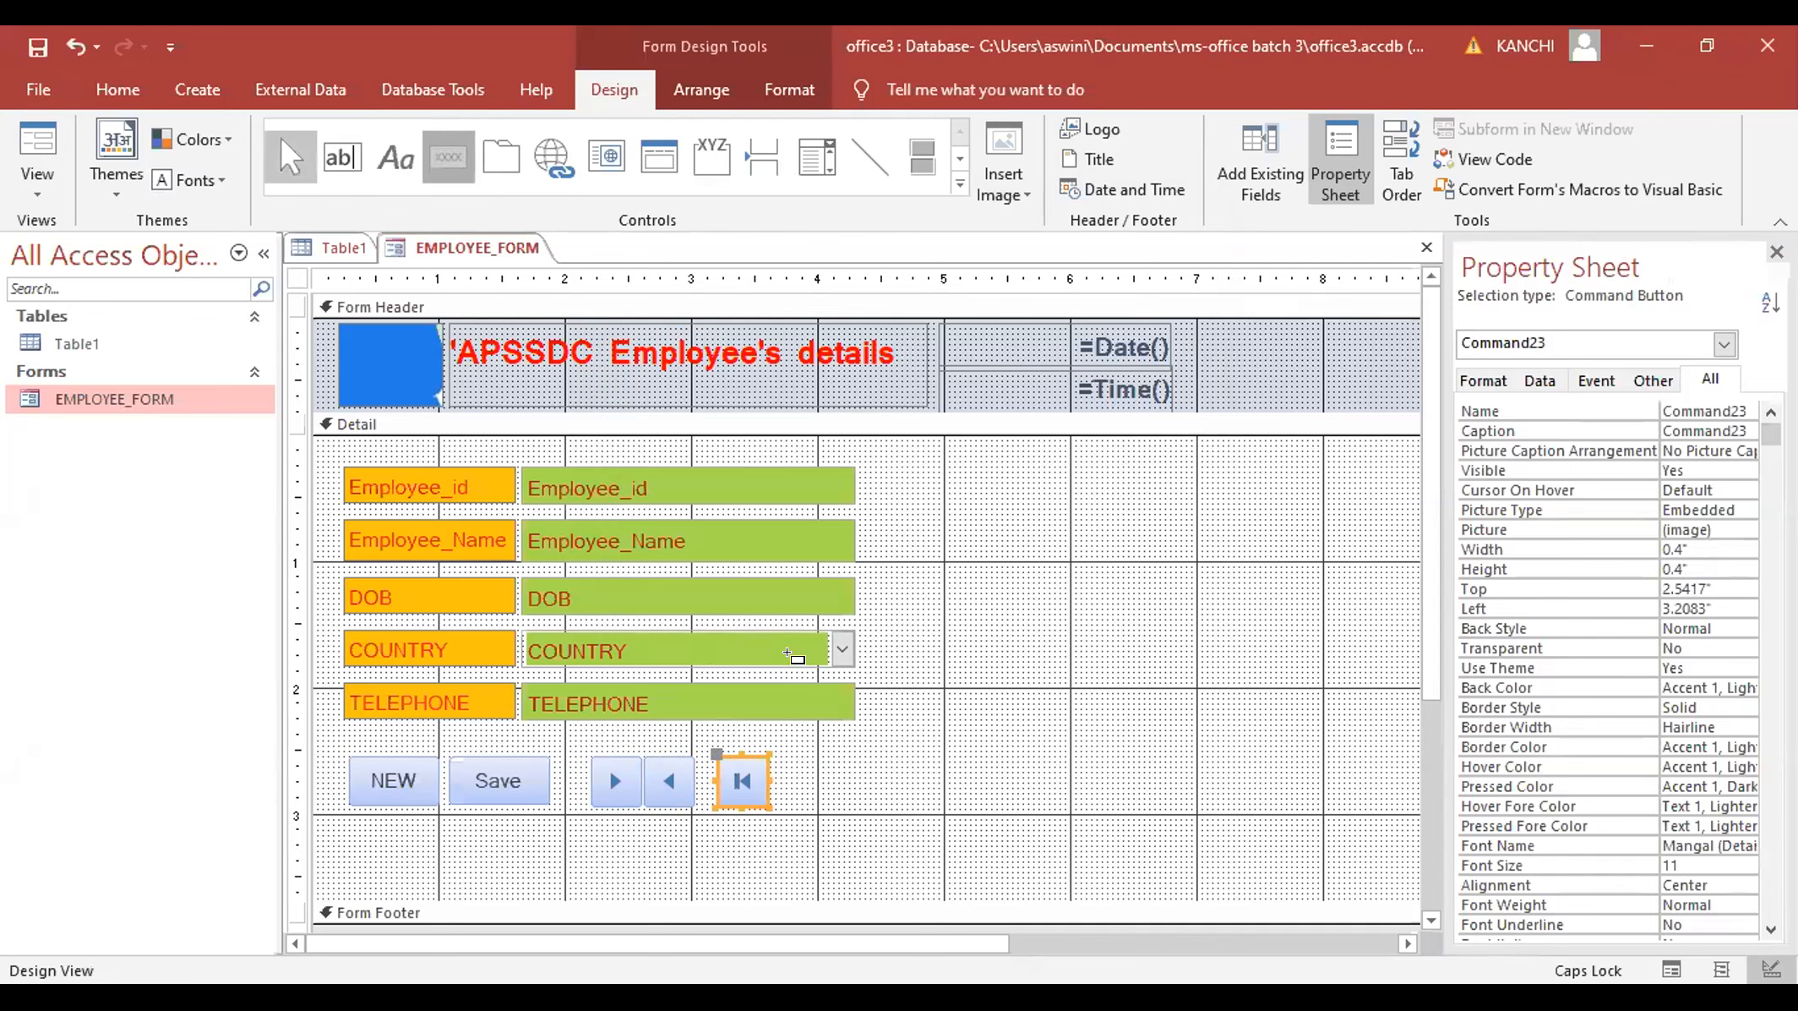
left_click_drag(791, 757, 833, 798)
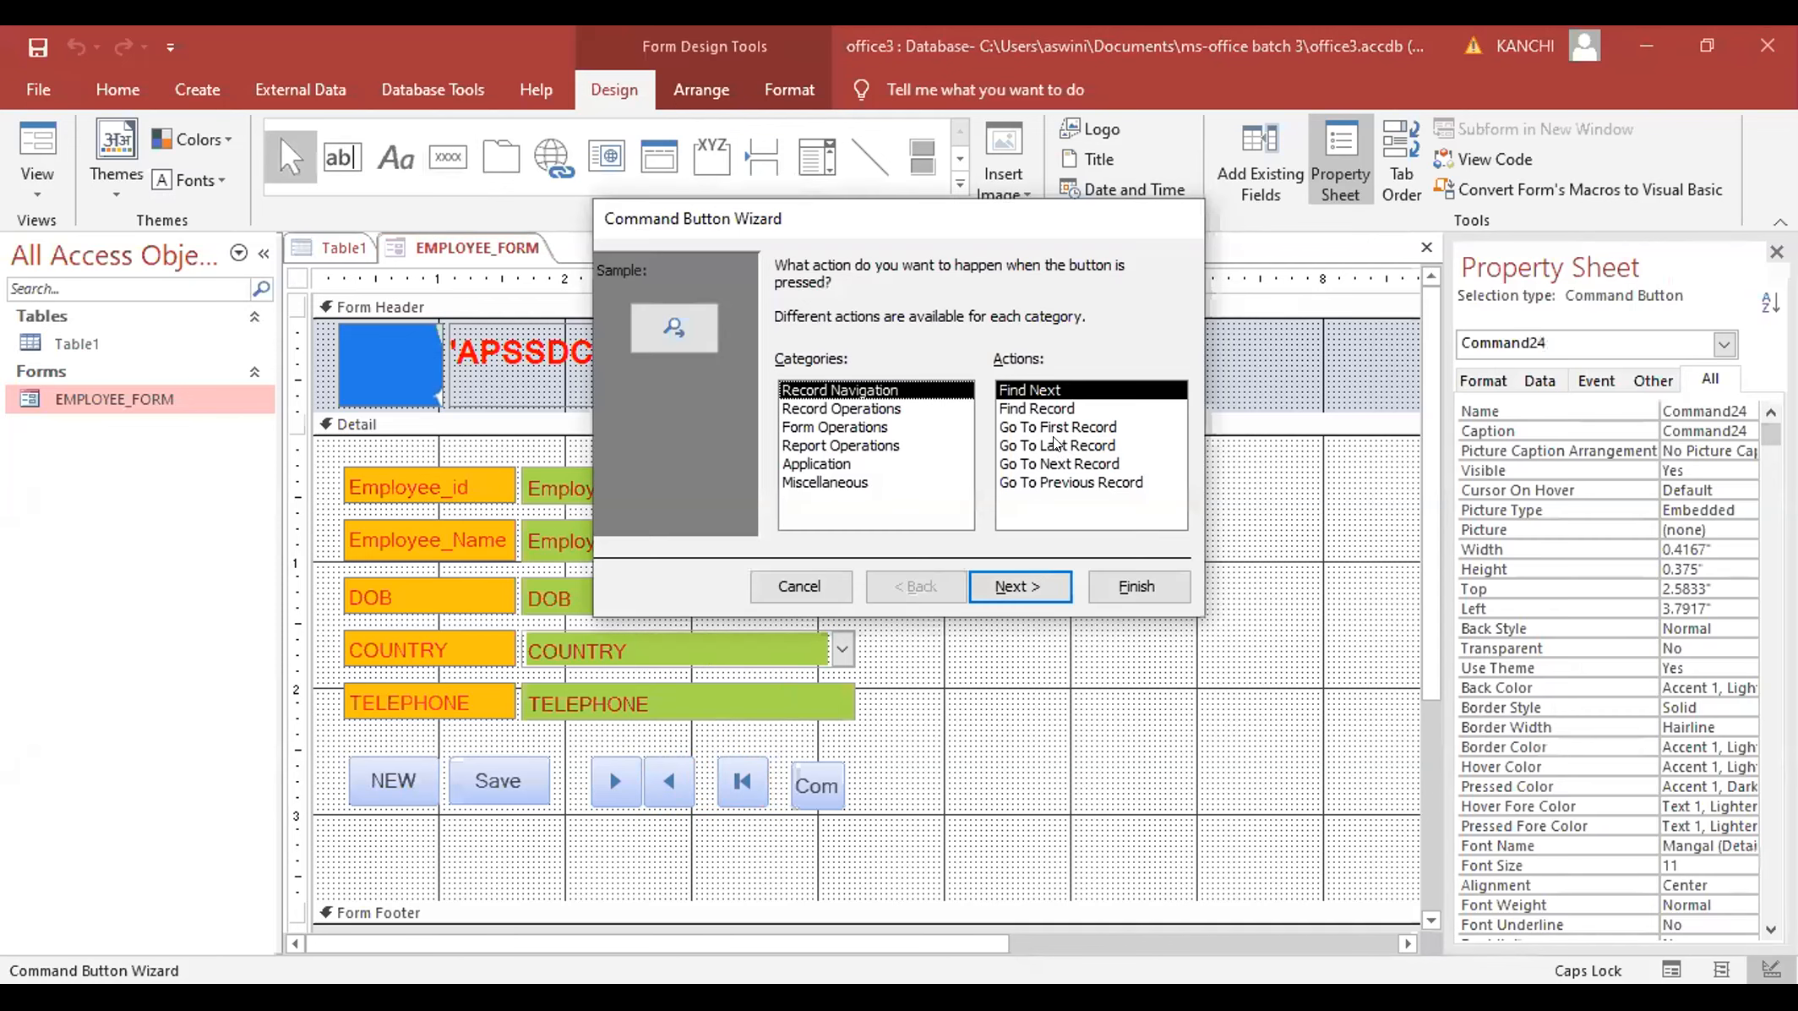
key("Down")
key("Down")
key("Down")
left_click(1062, 593)
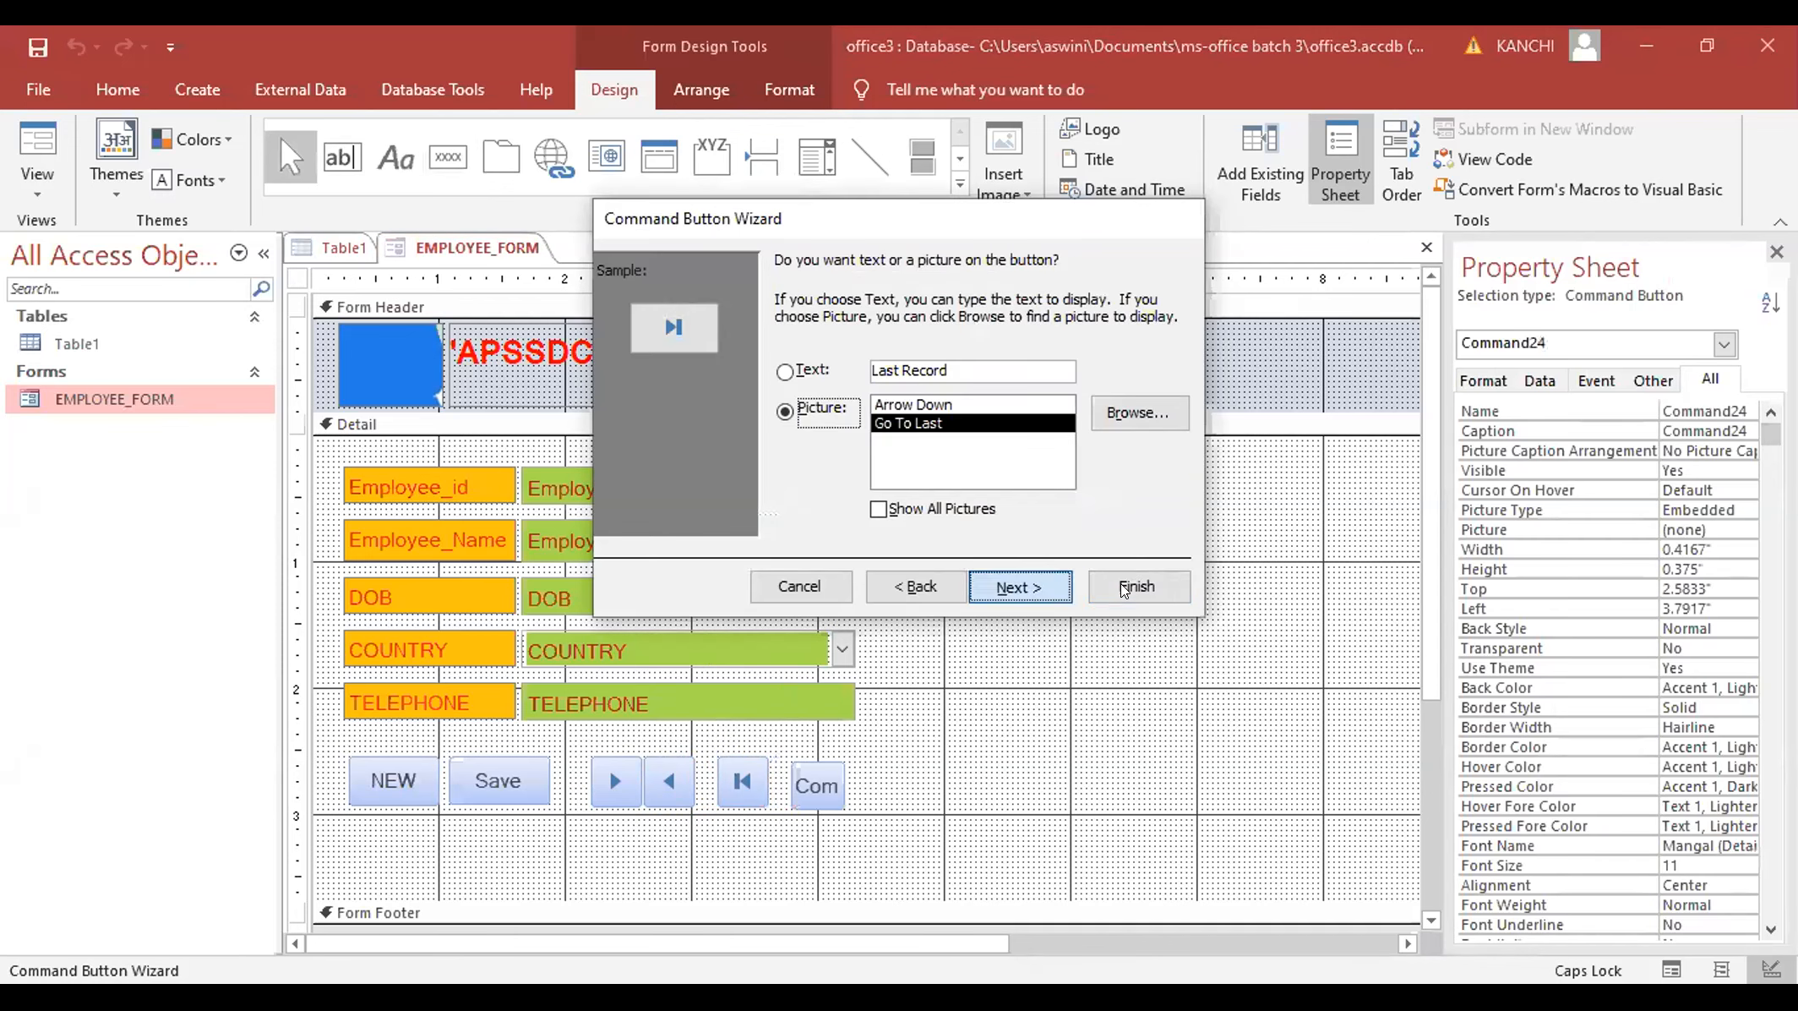
left_click(1047, 590)
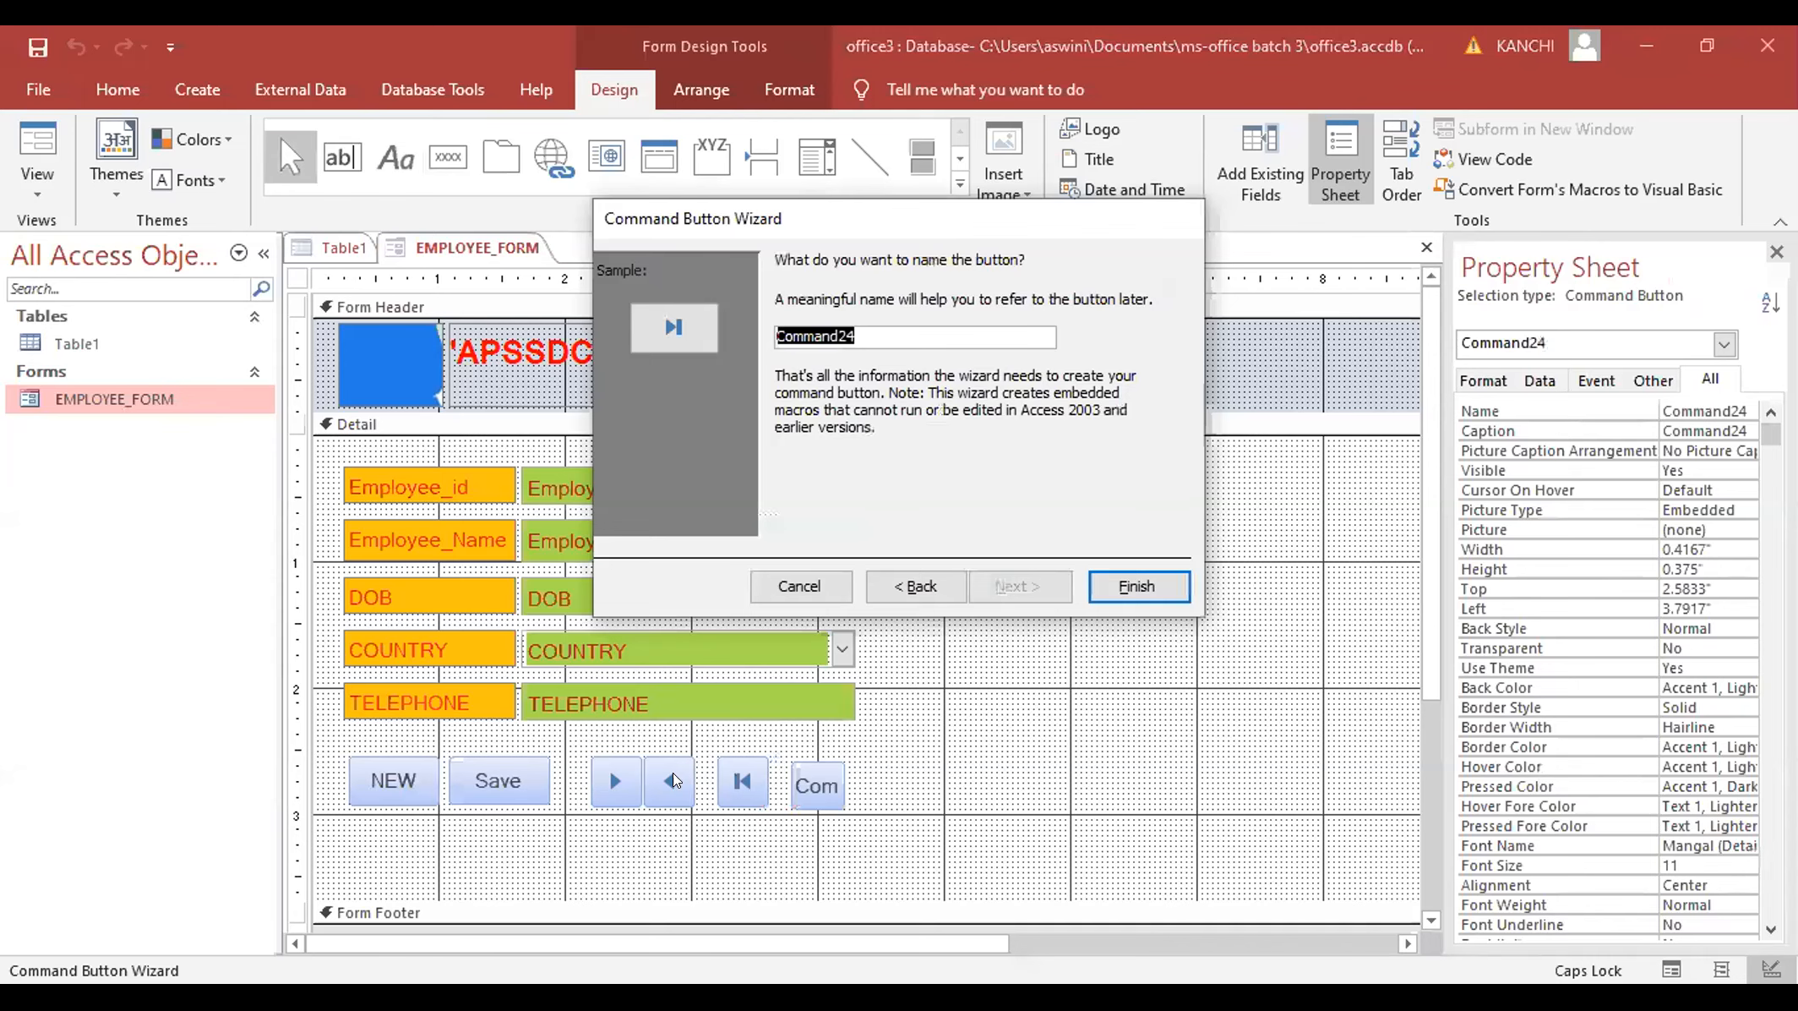
key("Return")
left_click(737, 780)
- Arrange the navigation buttons after Save in the order first, next, previous, last
left_click_drag(692, 781, 557, 776)
left_click_drag(668, 779, 731, 775)
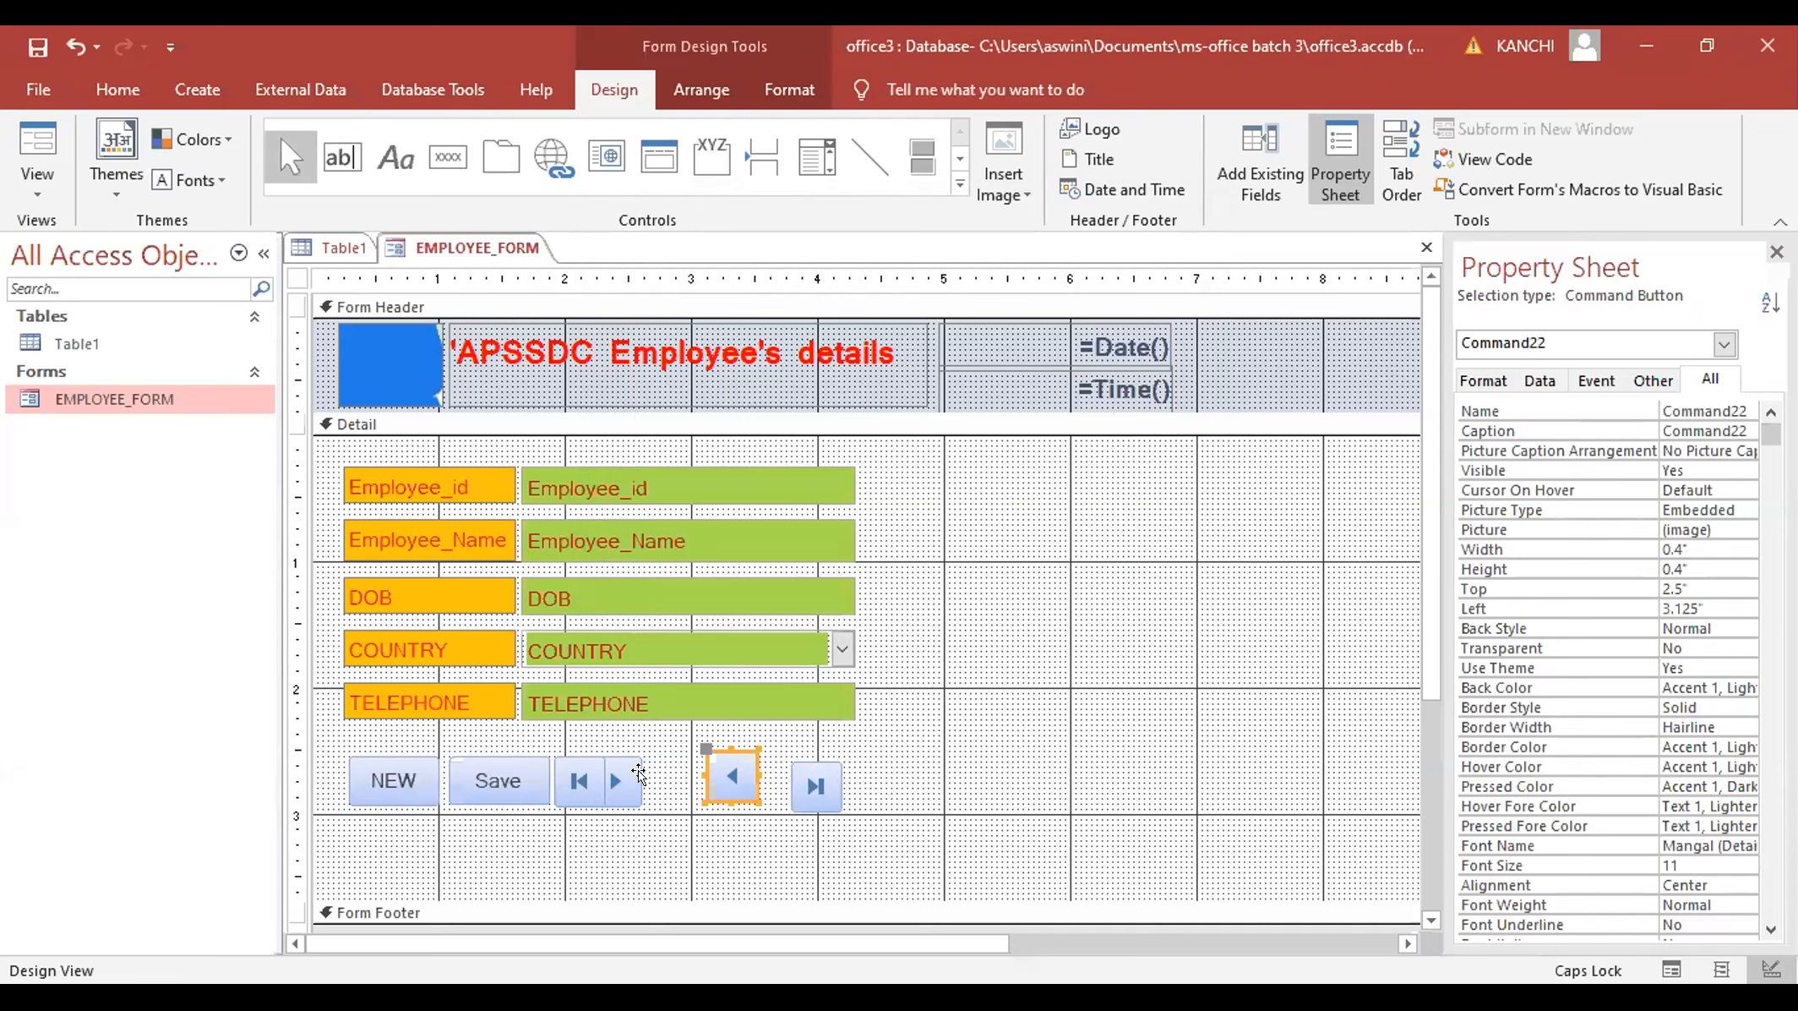
left_click_drag(638, 773, 675, 779)
left_click(708, 777)
left_click_drag(798, 782, 730, 779)
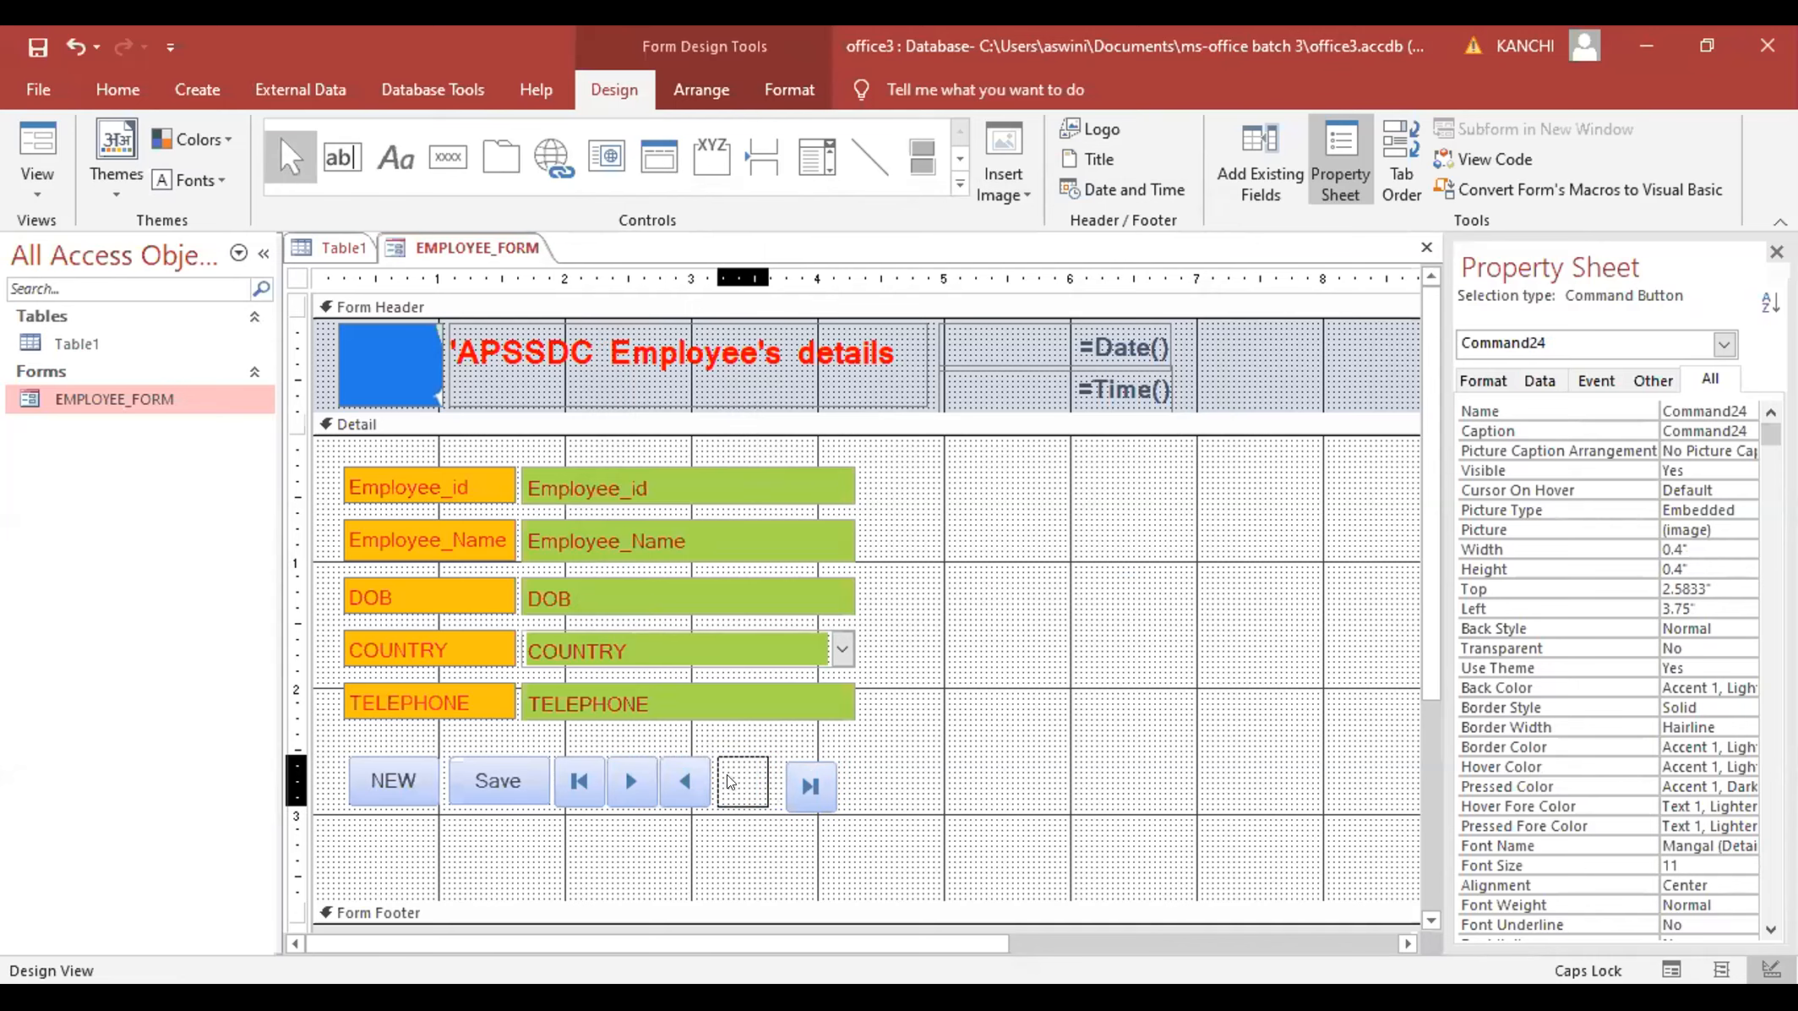
left_click(855, 776)
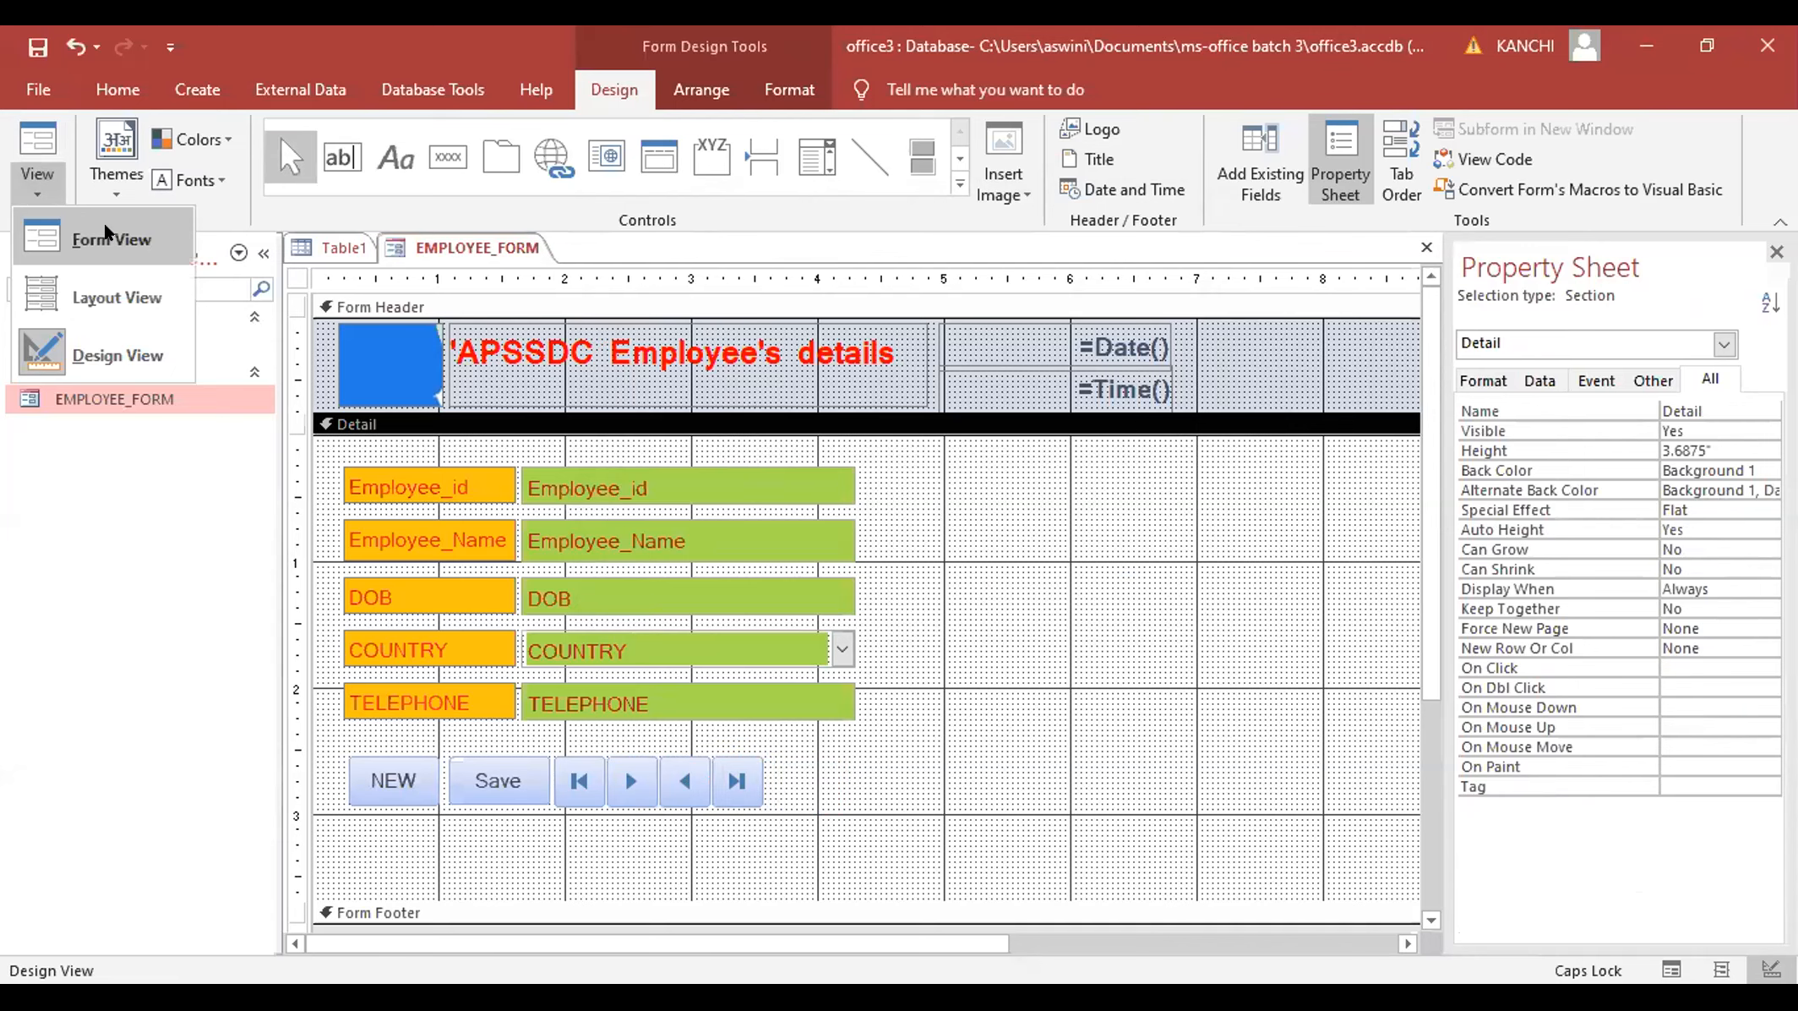
- In Form View, test Next, Previous, Last and First across the 10 records, ending on record 1
left_click(107, 237)
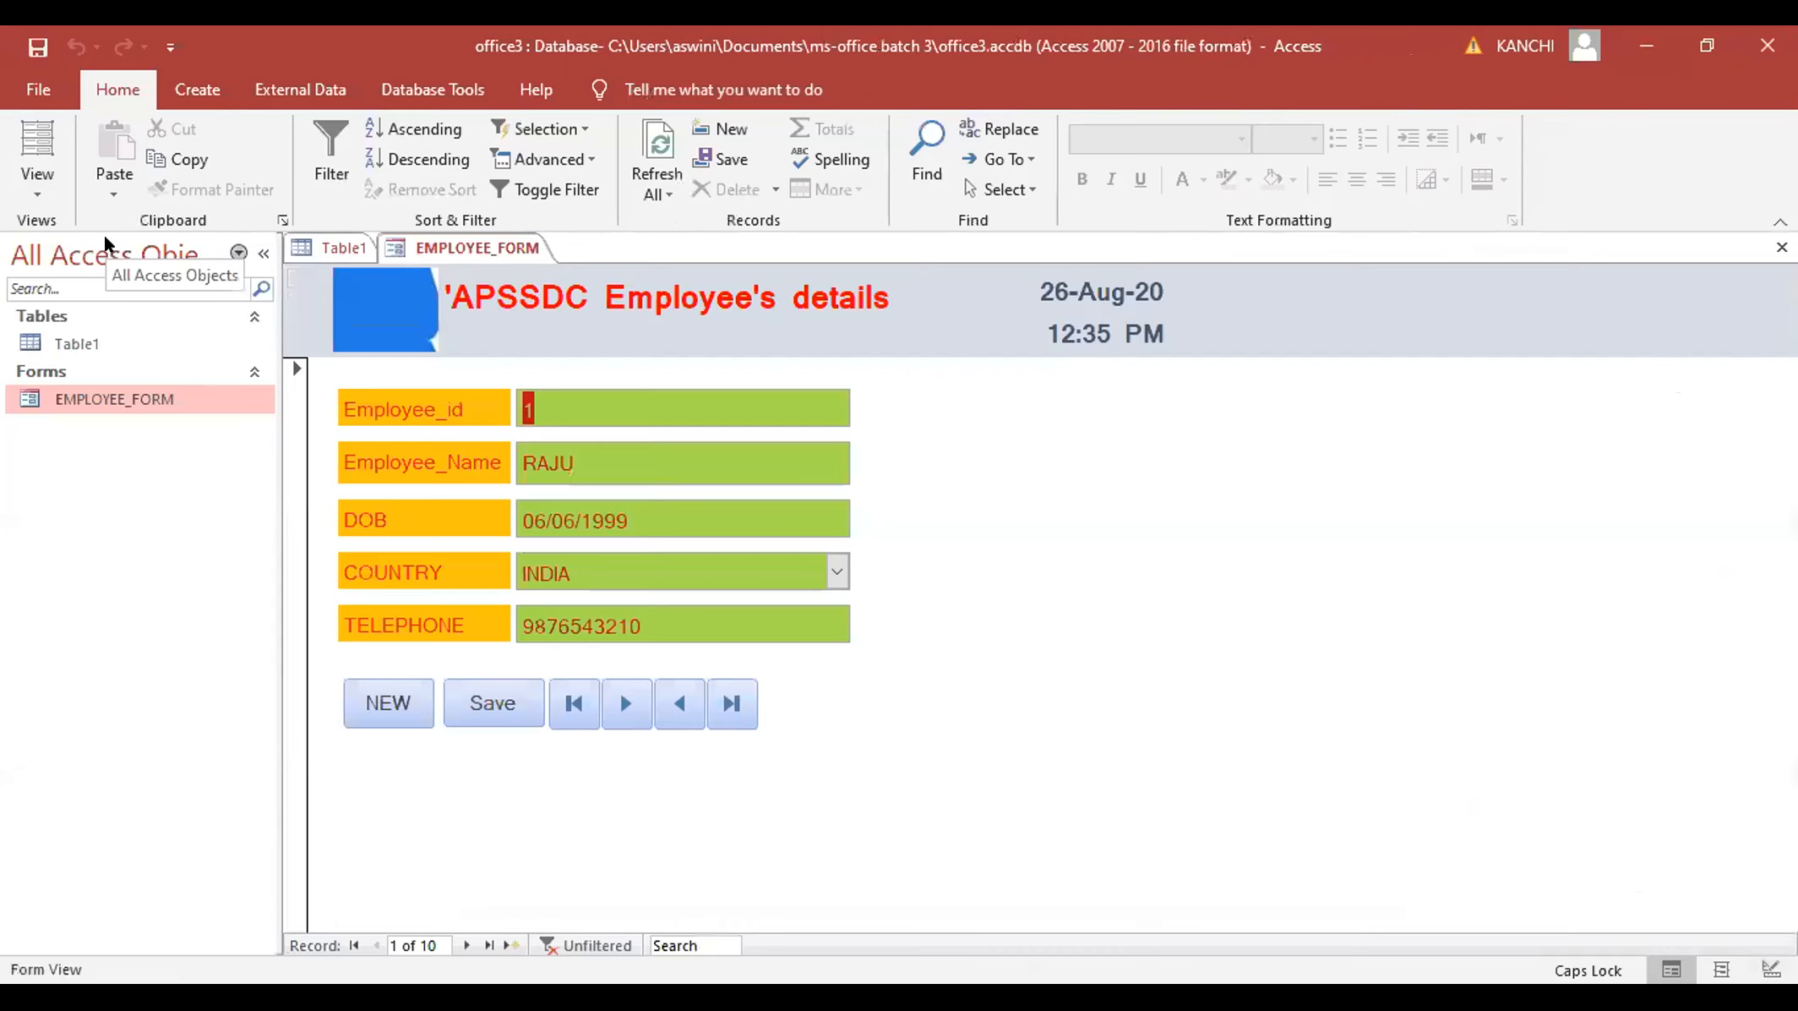
left_click(624, 705)
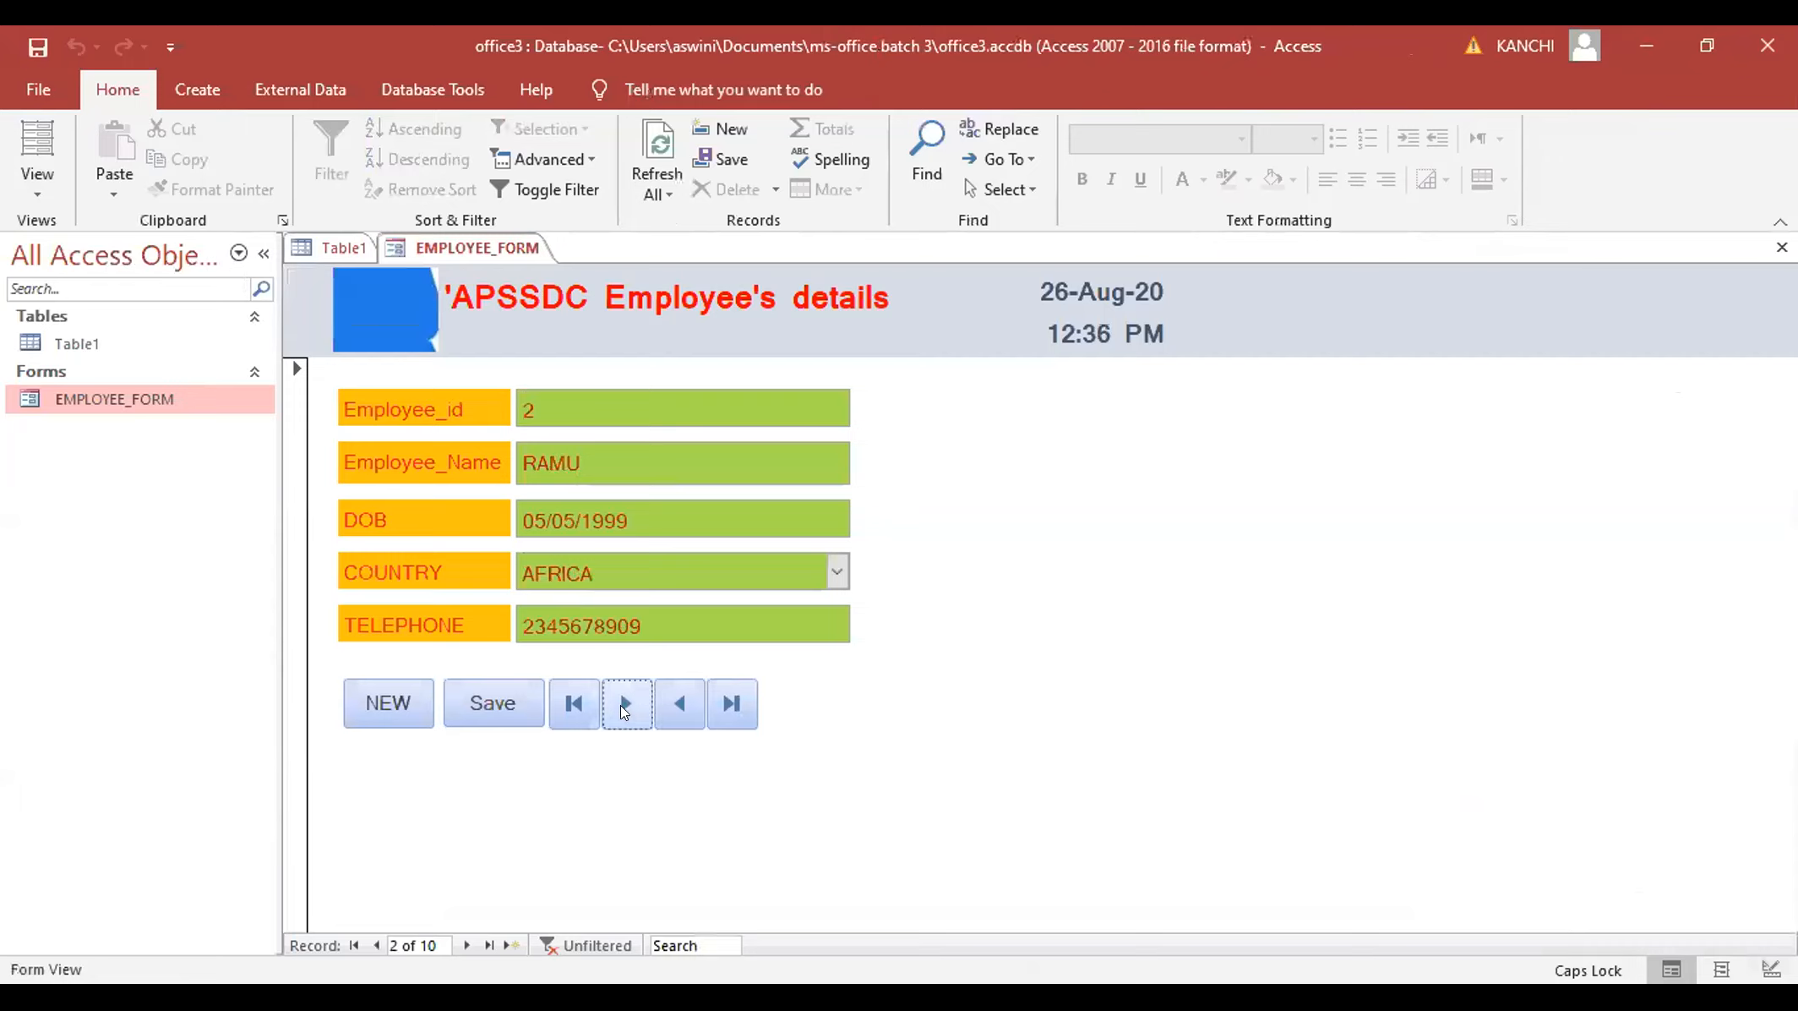
left_click(623, 705)
left_click(624, 705)
left_click(639, 704)
left_click(641, 703)
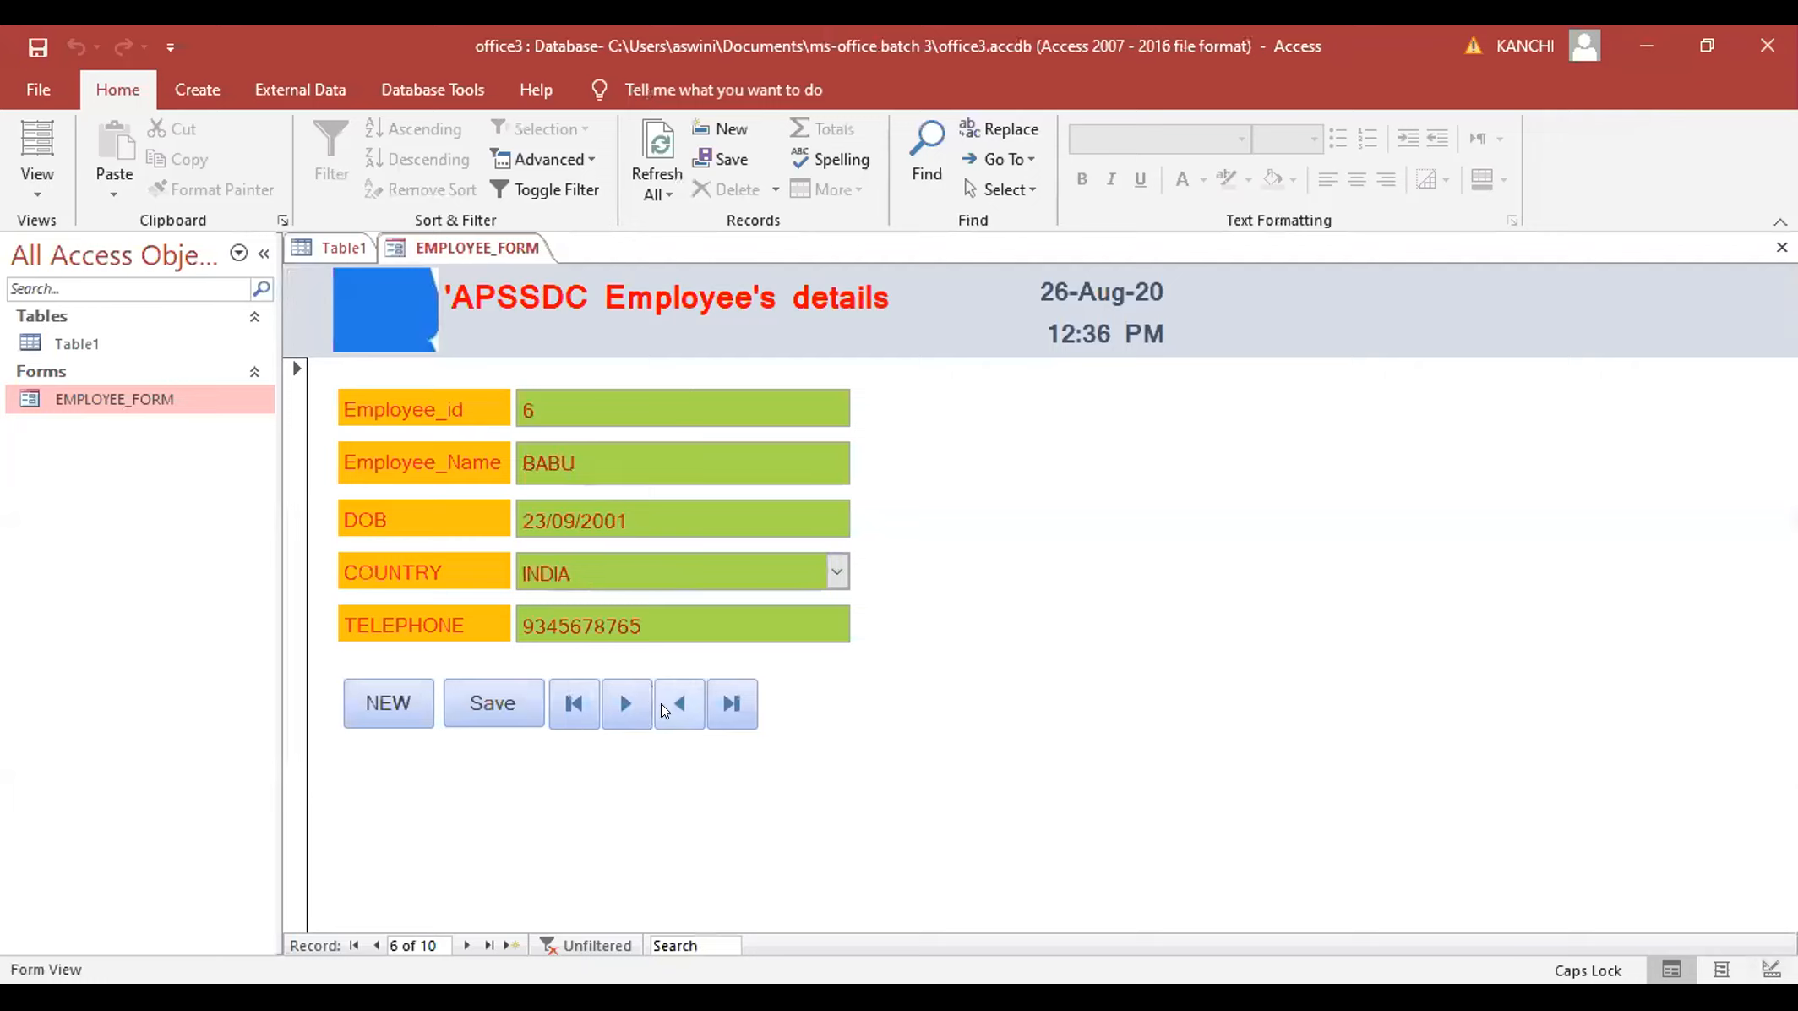
left_click(660, 702)
left_click(660, 702)
left_click(660, 702)
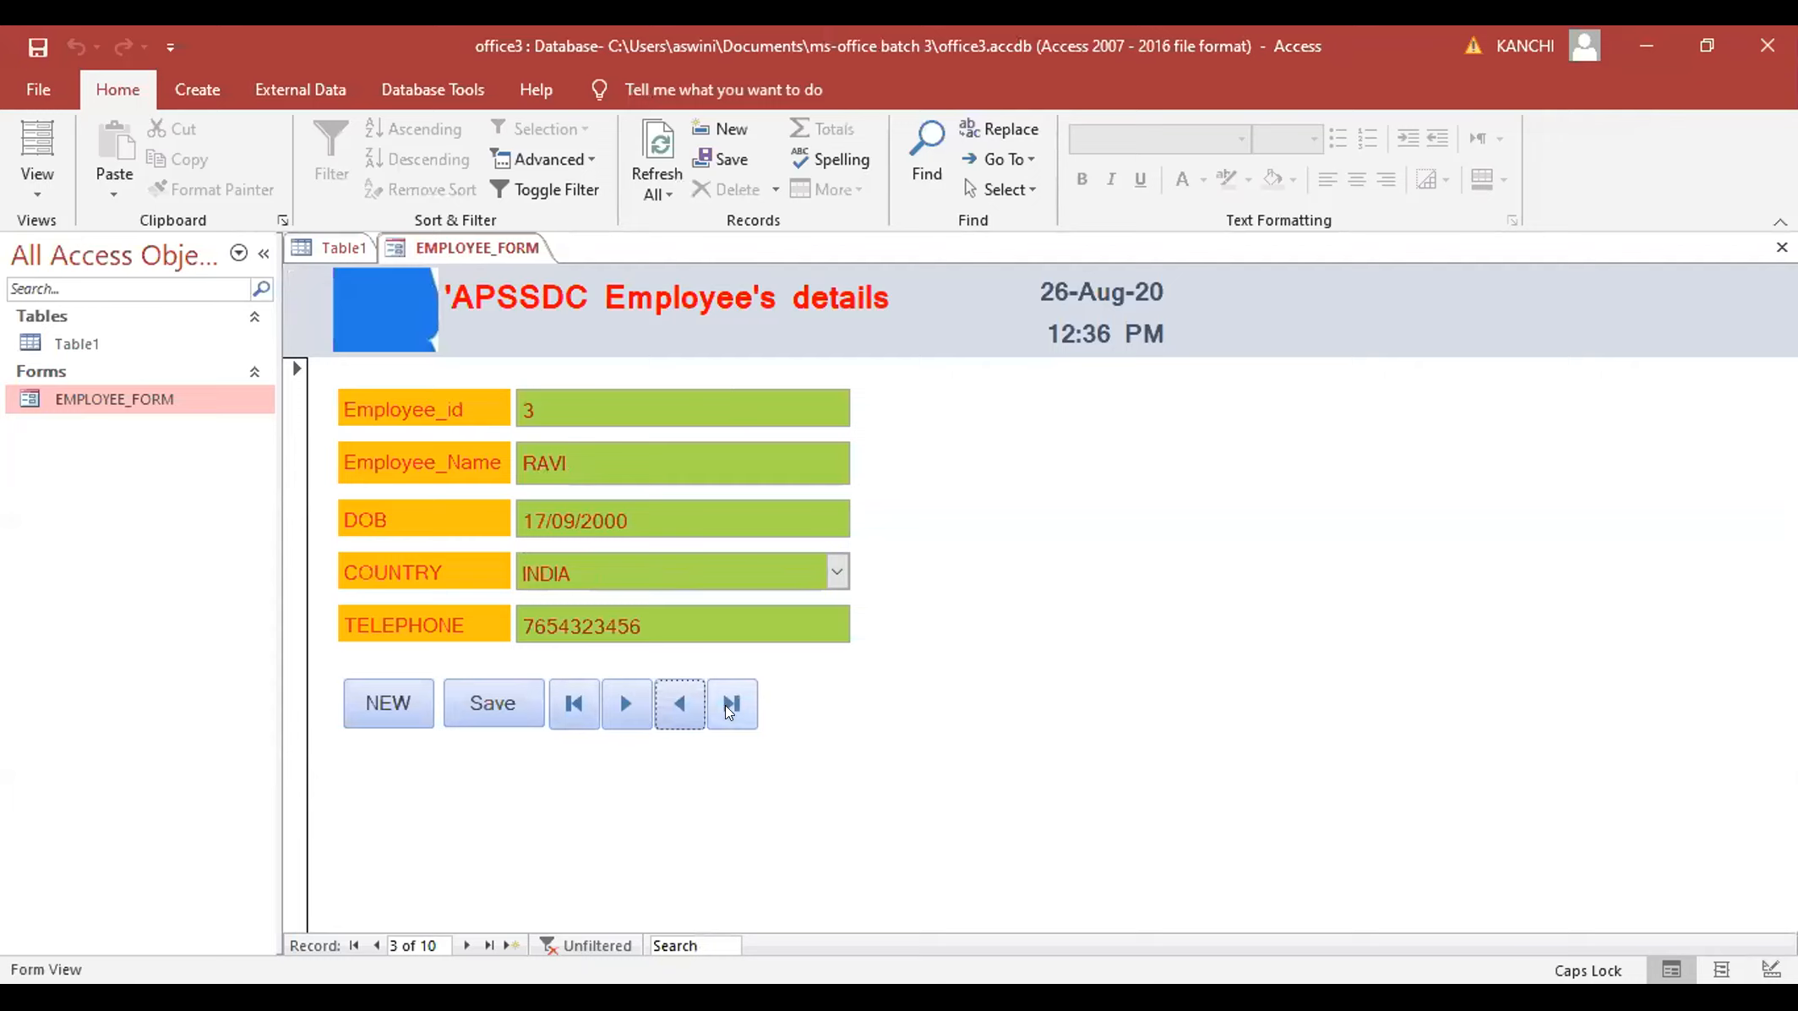
left_click(731, 706)
left_click(575, 703)
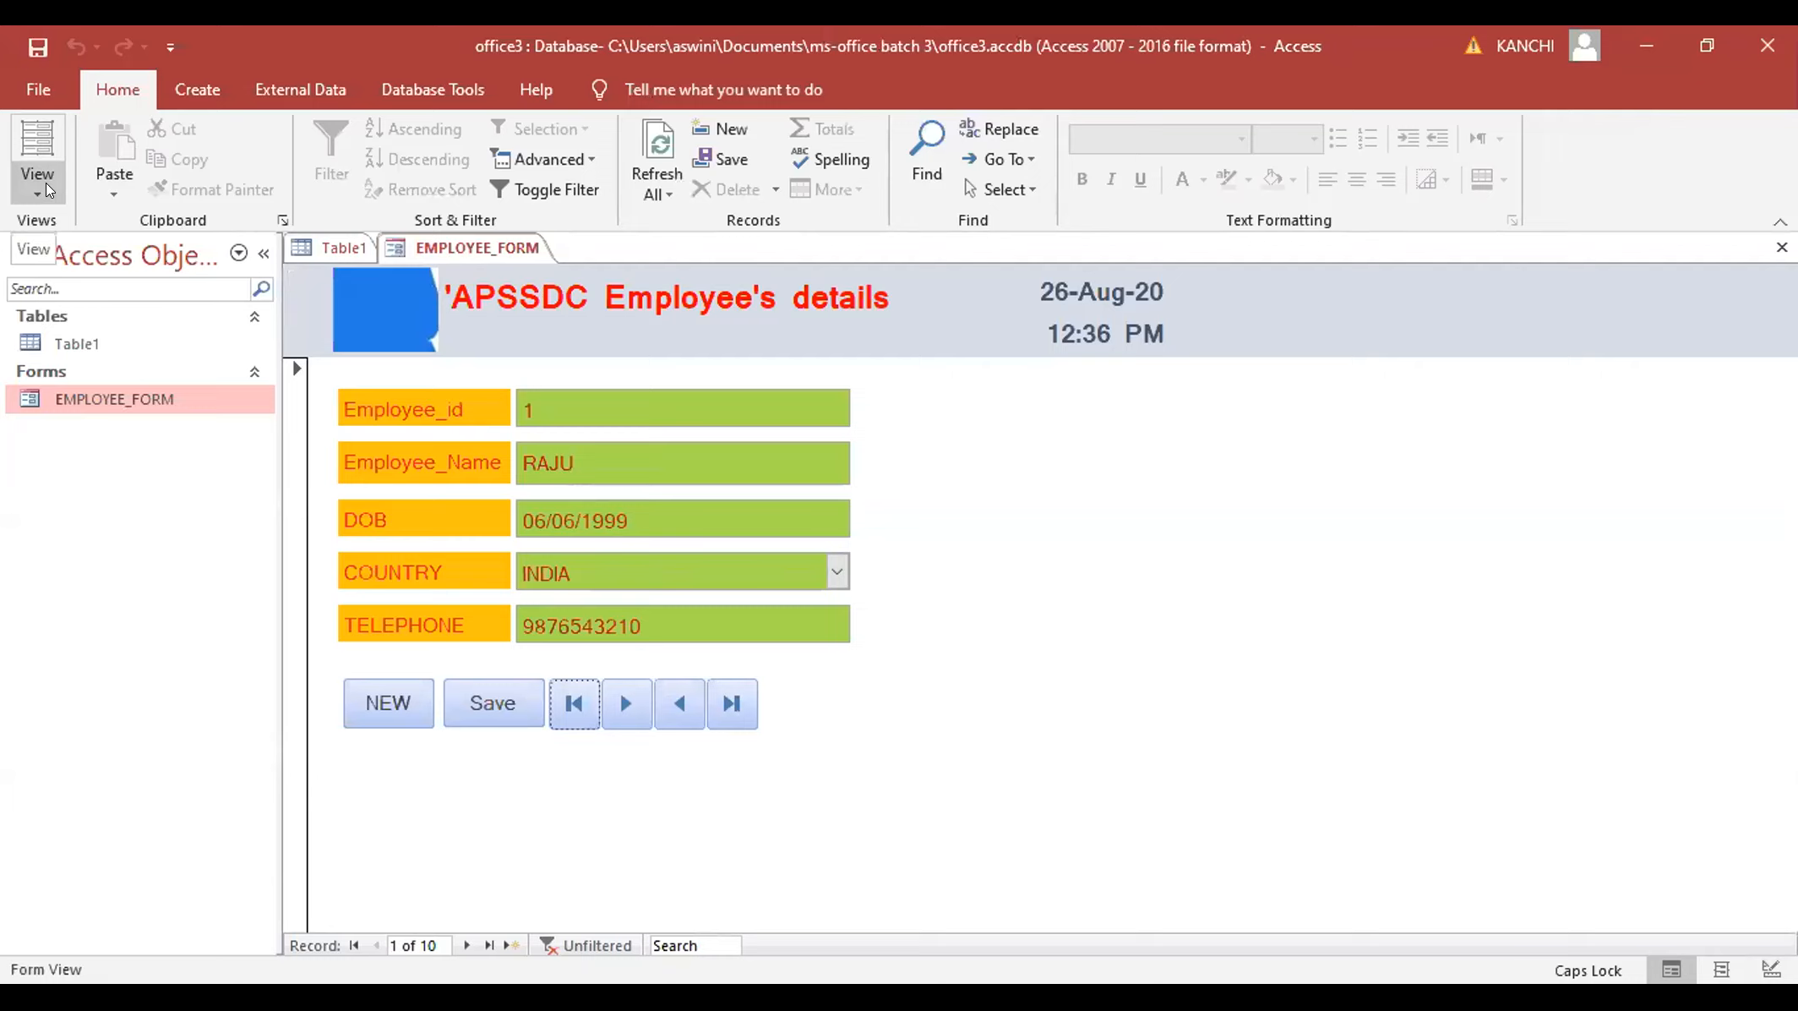
left_click(179, 80)
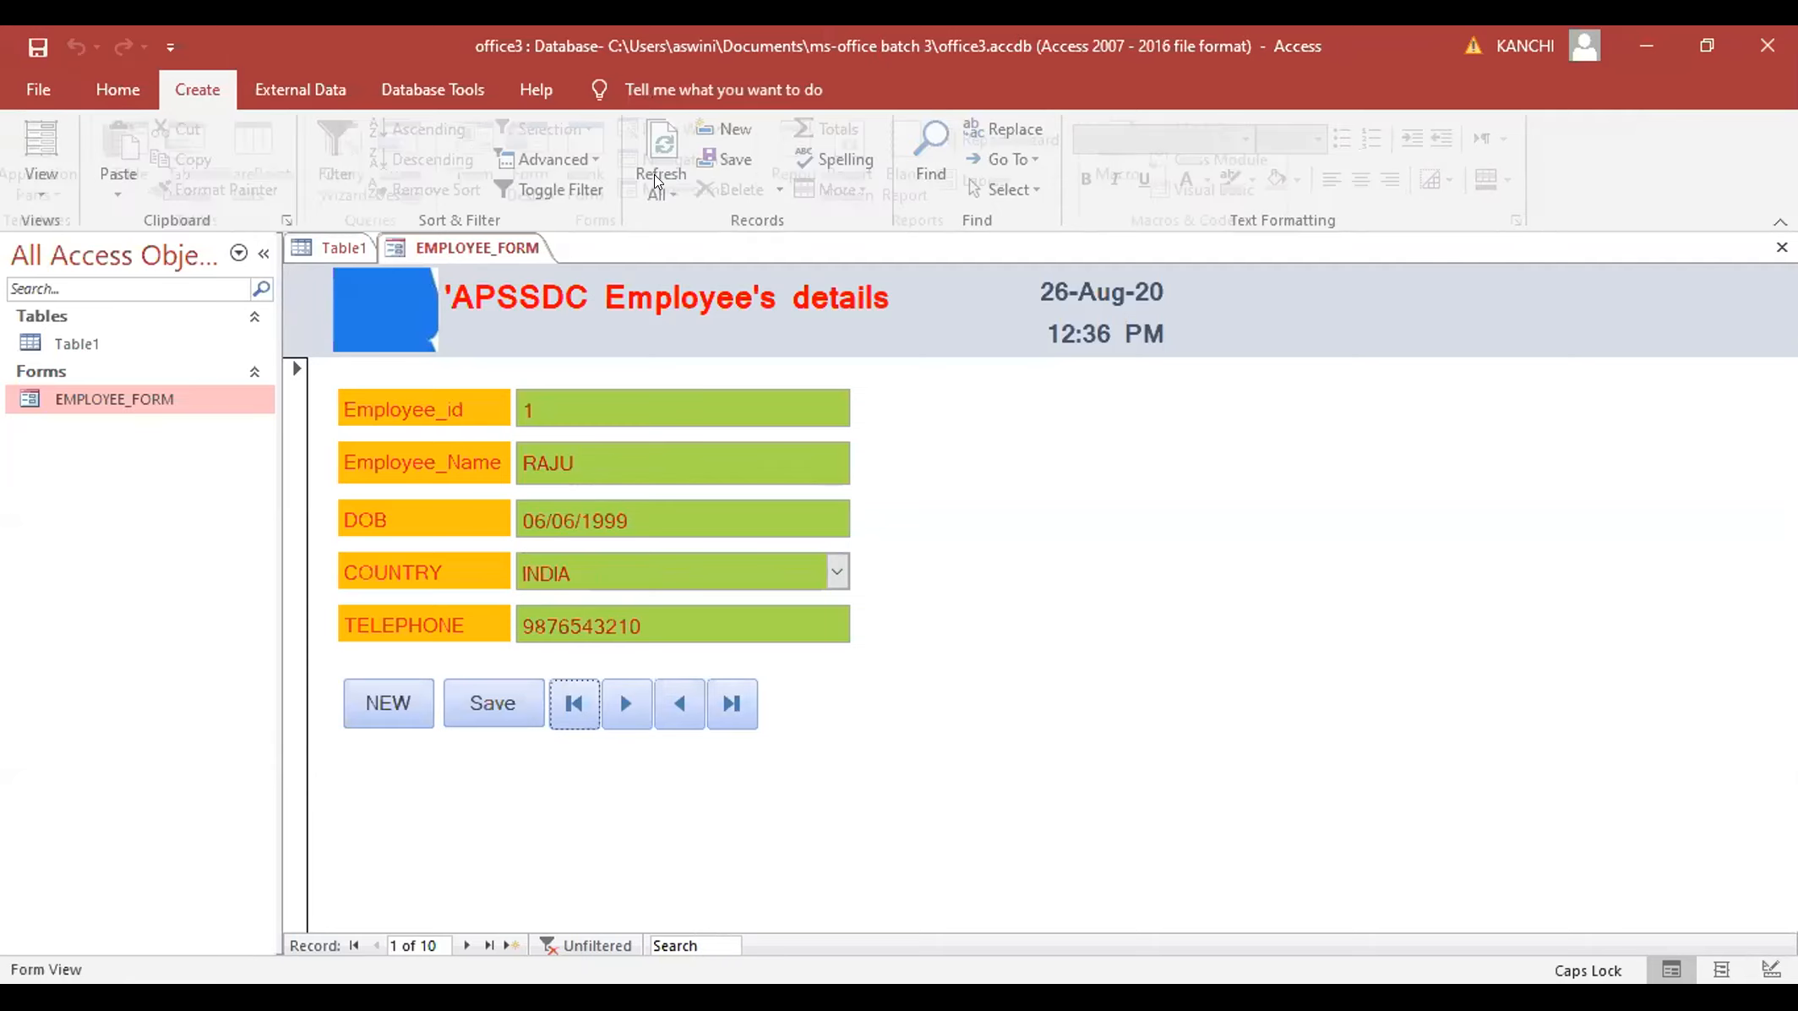